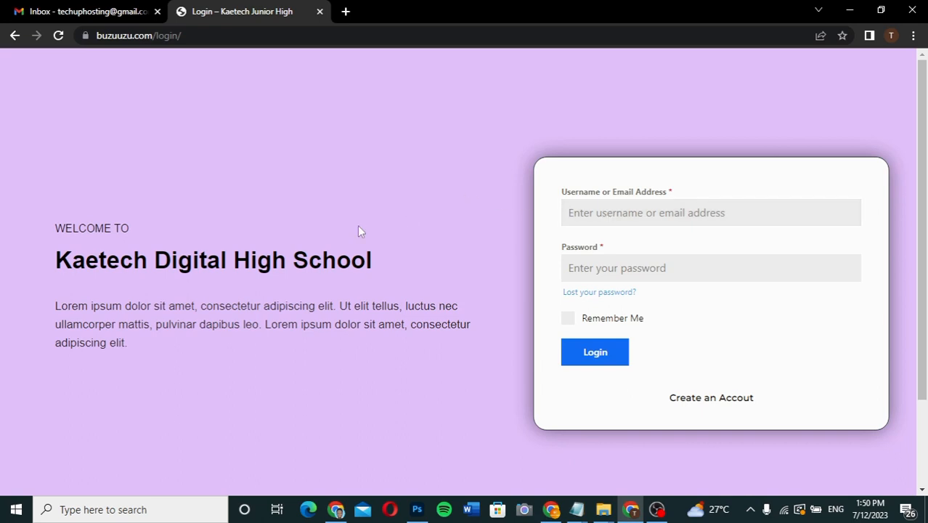
Log in to the school portal with the saved student username and the account password.
{"action": "scroll", "coordinate": [358, 226], "scroll_direction": "down", "scroll_amount": 2}
{"action": "scroll", "coordinate": [358, 227], "scroll_direction": "up", "scroll_amount": 2}
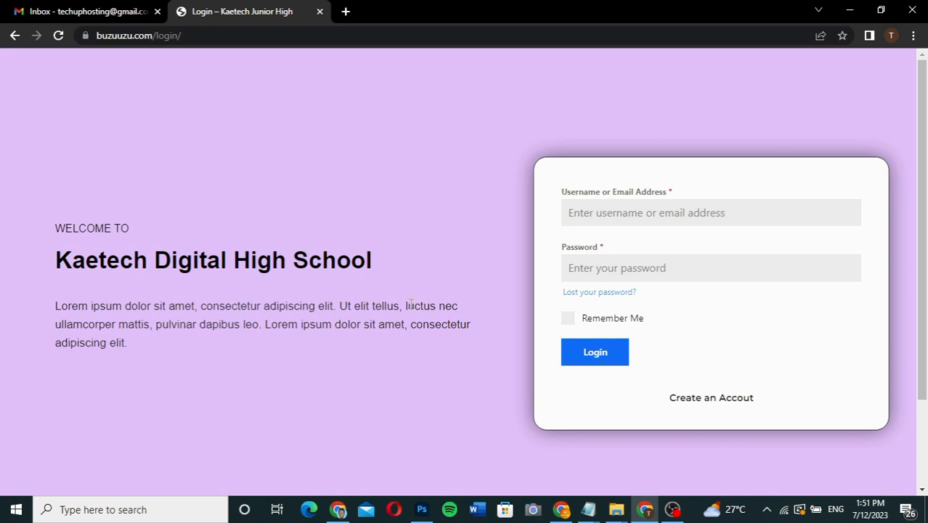
{"action": "left_click", "coordinate": [603, 220]}
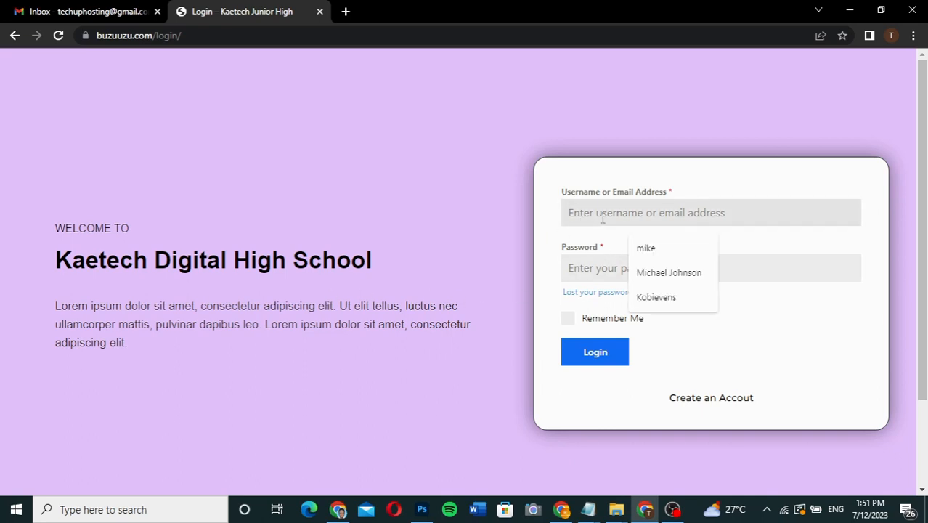
{"action": "left_click", "coordinate": [660, 253]}
{"action": "left_click", "coordinate": [635, 270]}
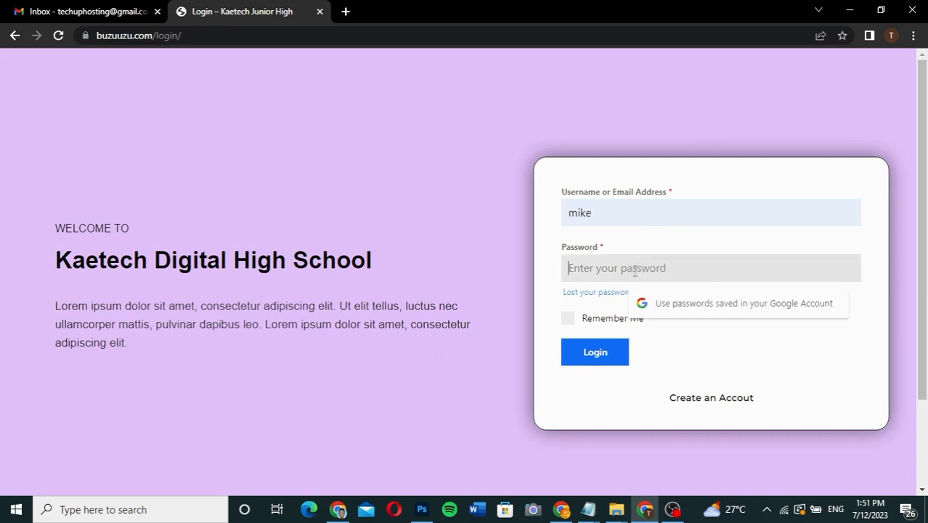
{"action": "type", "text": "password1234"}
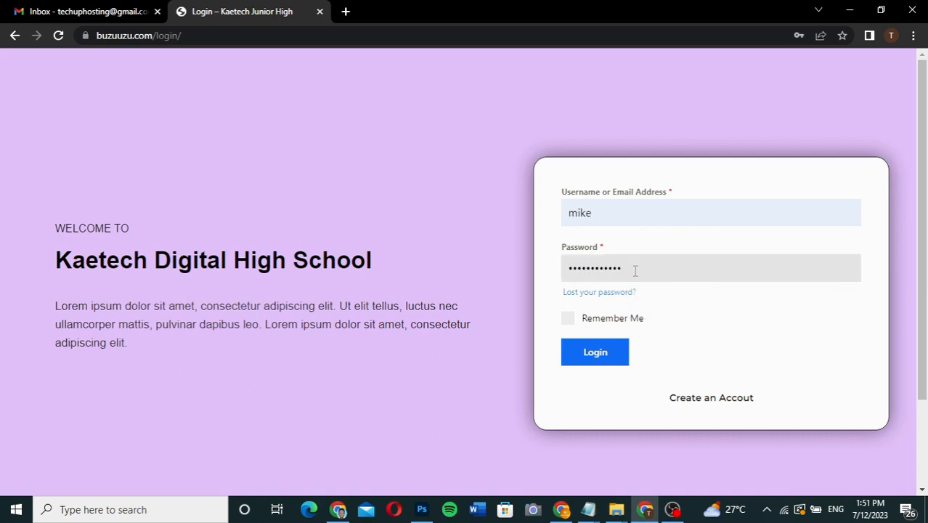
{"action": "left_click", "coordinate": [594, 355]}
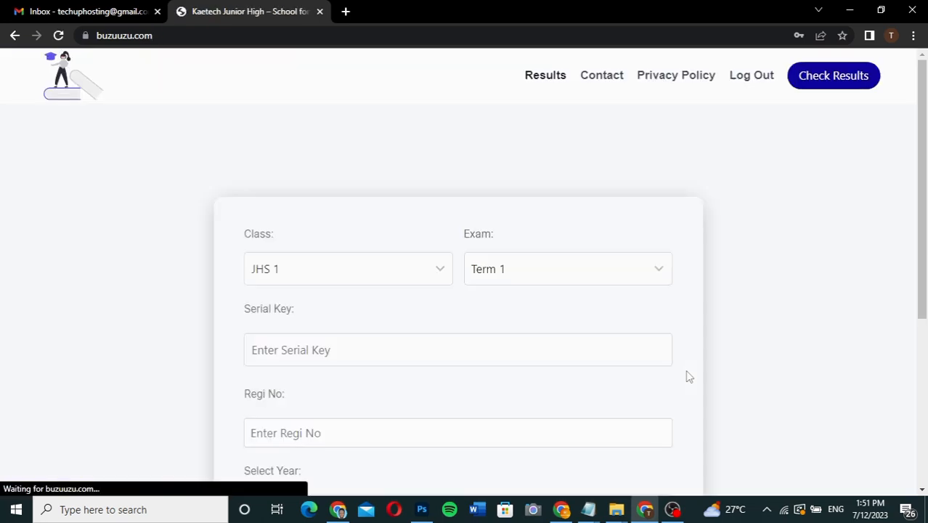
Set the results form's class to JHS 1 and the exam to Term 1.
{"action": "scroll", "coordinate": [764, 427], "scroll_direction": "down", "scroll_amount": 4}
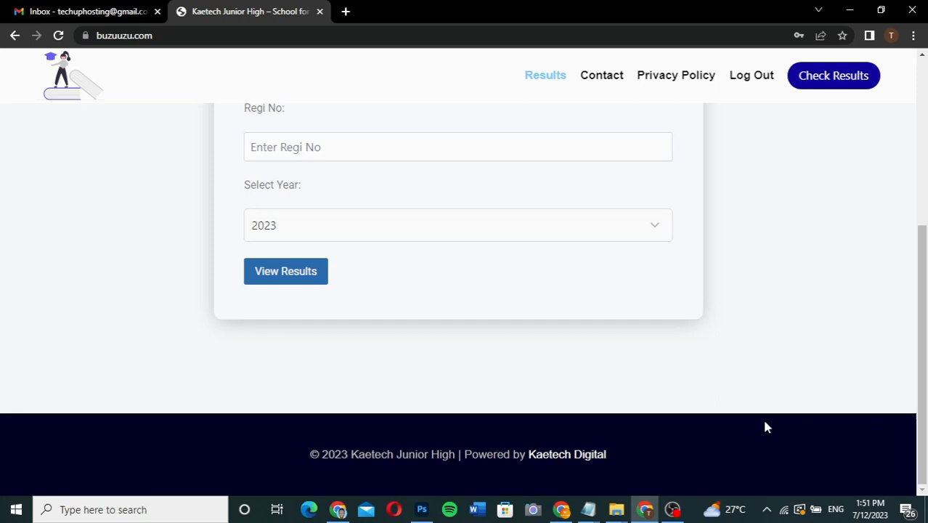
{"action": "scroll", "coordinate": [764, 427], "scroll_direction": "up", "scroll_amount": 2}
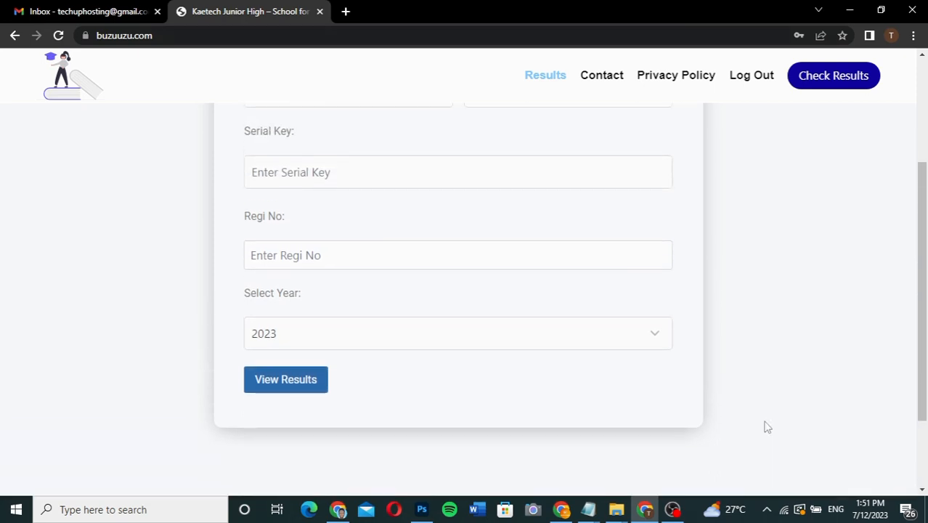
{"action": "scroll", "coordinate": [585, 266], "scroll_direction": "up", "scroll_amount": 2}
{"action": "scroll", "coordinate": [586, 266], "scroll_direction": "down", "scroll_amount": 1}
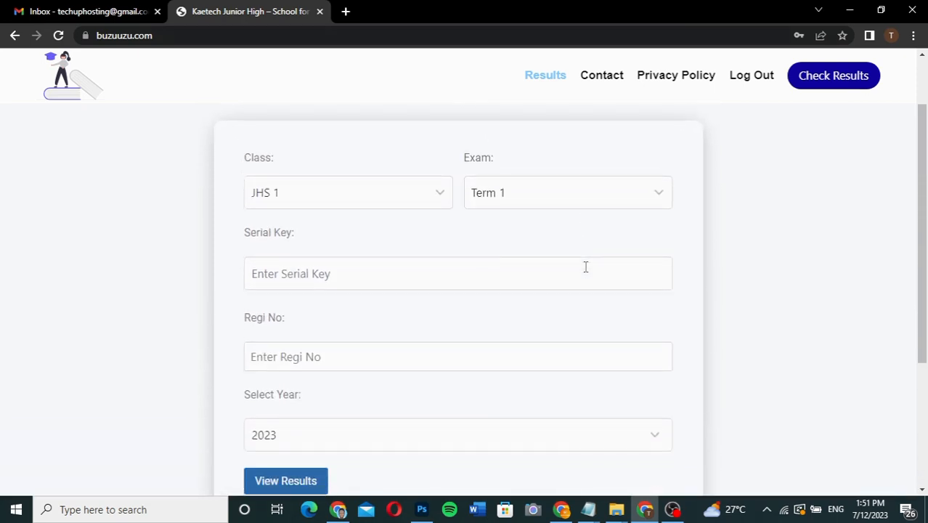
{"action": "left_click", "coordinate": [373, 194]}
{"action": "left_click", "coordinate": [373, 194]}
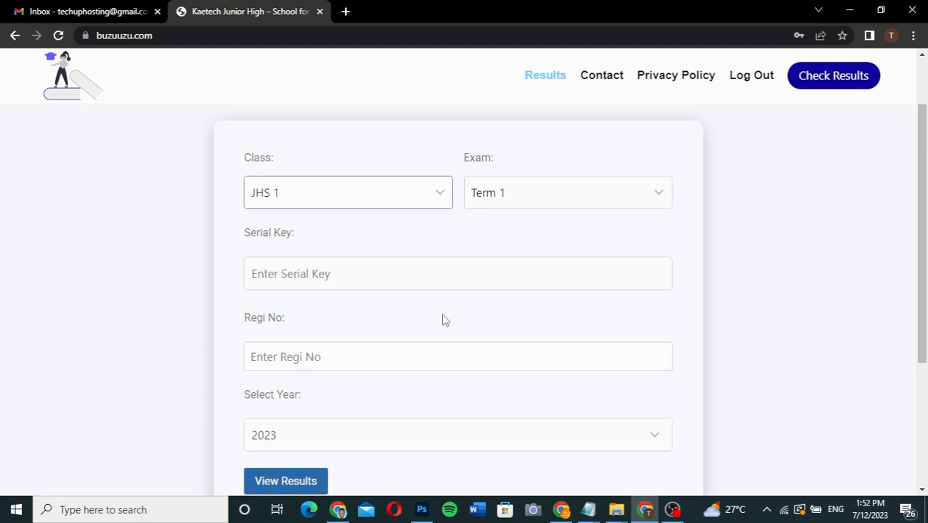
{"action": "left_click", "coordinate": [347, 193]}
{"action": "left_click", "coordinate": [333, 215]}
{"action": "left_click", "coordinate": [508, 198]}
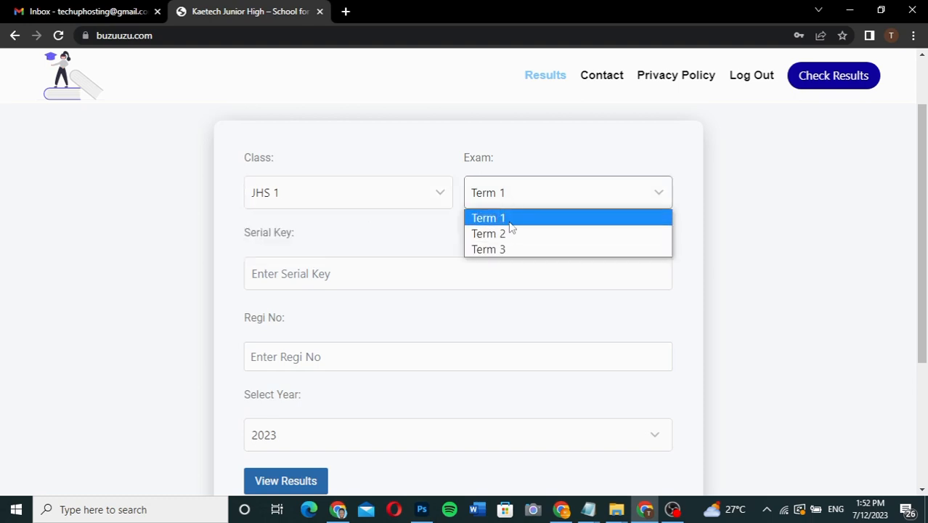
{"action": "left_click", "coordinate": [510, 220]}
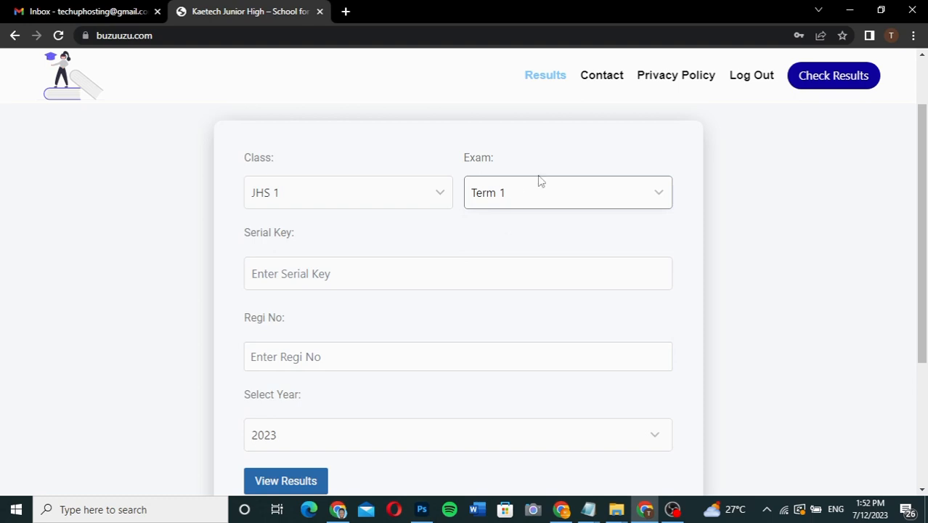
Copy the serial key from the untitled Notepad note into the Serial Key field of the results form.
{"action": "scroll", "coordinate": [536, 299], "scroll_direction": "down", "scroll_amount": 2}
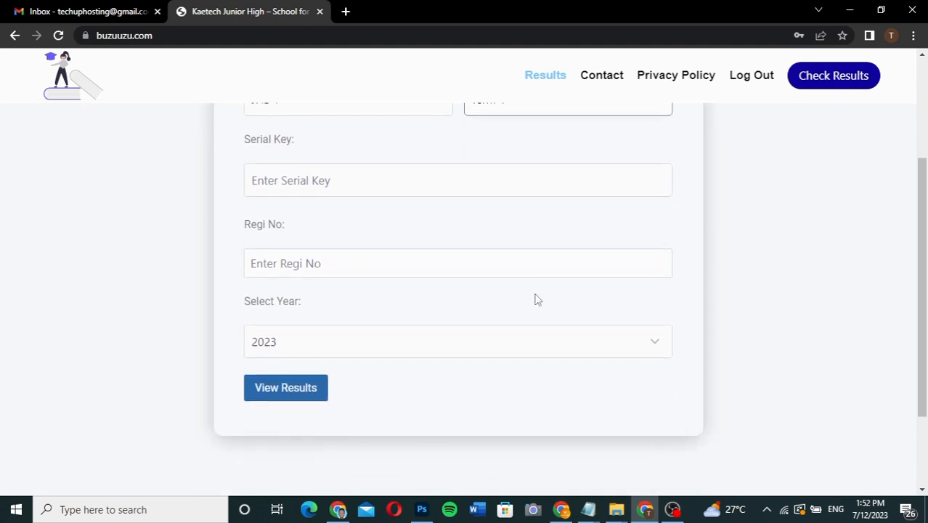
{"action": "scroll", "coordinate": [535, 299], "scroll_direction": "up", "scroll_amount": 1}
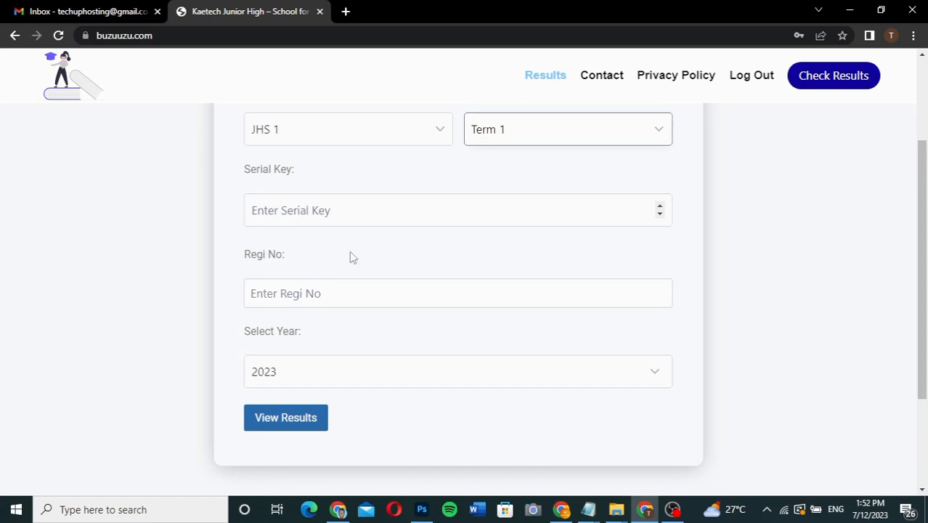
{"action": "left_click", "coordinate": [588, 509]}
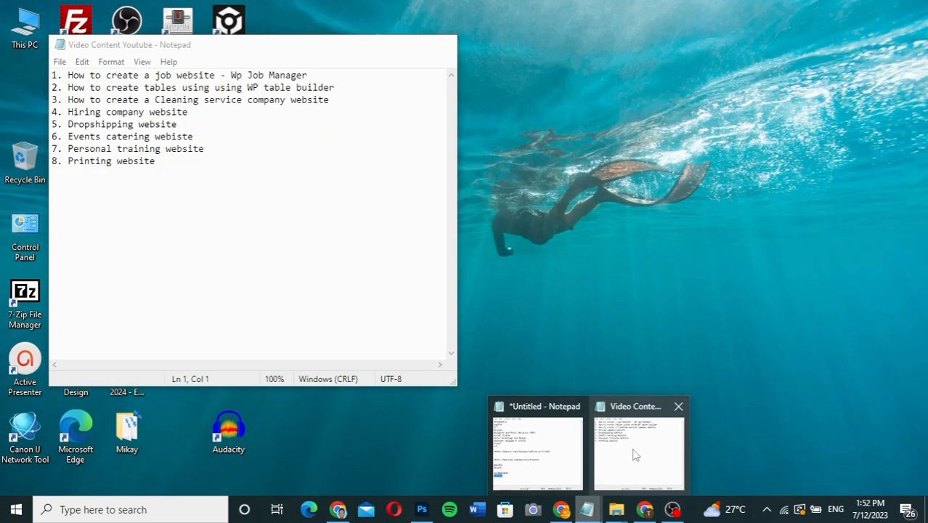
{"action": "left_click", "coordinate": [632, 451]}
{"action": "mouse_move", "coordinate": [603, 511]}
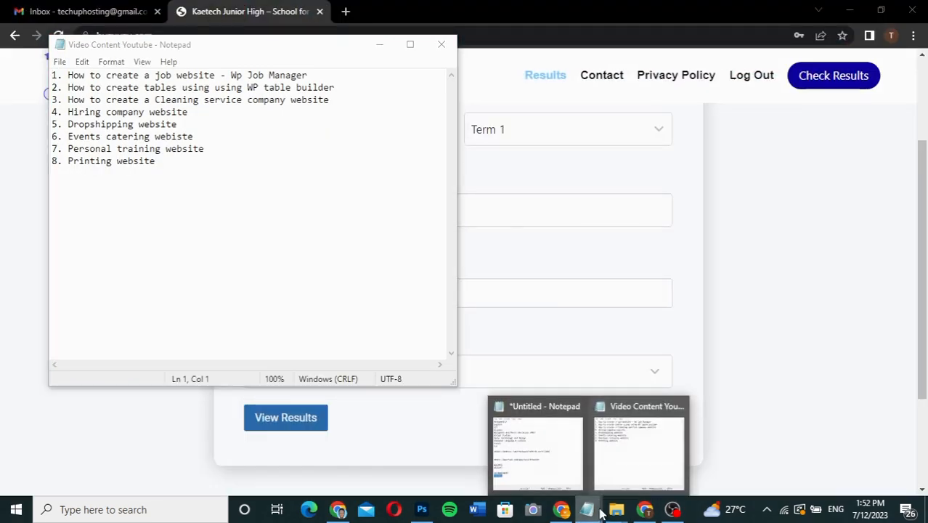
{"action": "left_click", "coordinate": [559, 457]}
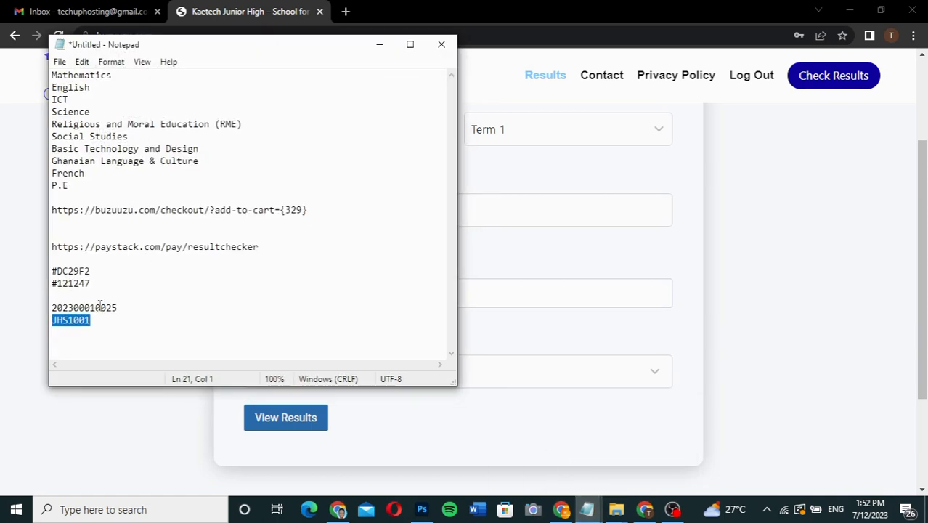
{"action": "left_click_drag", "start_coordinate": [118, 308], "coordinate": [53, 308]}
{"action": "key", "text": "ctrl+c"}
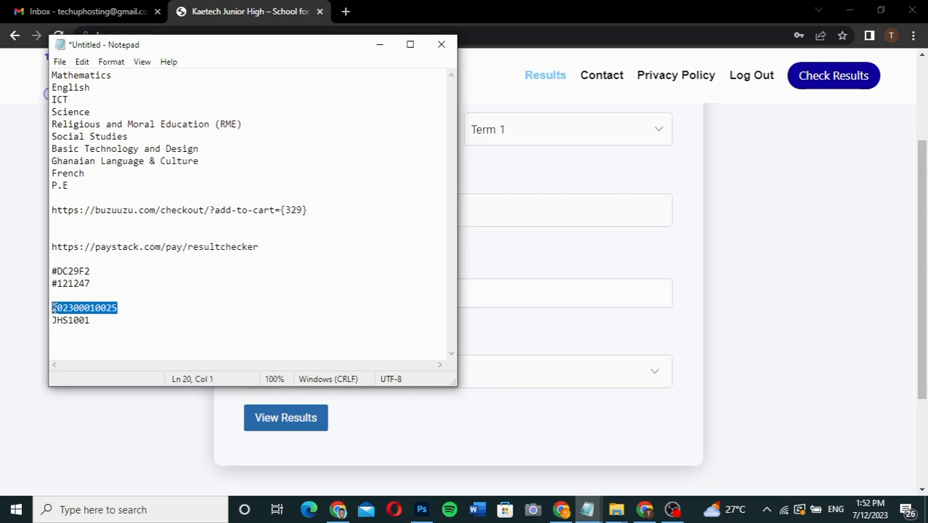
{"action": "left_click", "coordinate": [534, 215]}
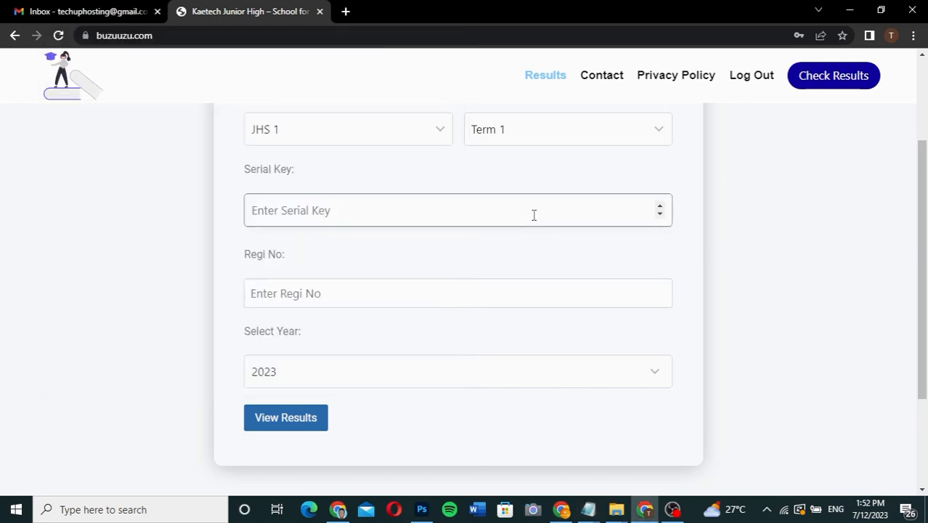
{"action": "key", "text": "ctrl+v"}
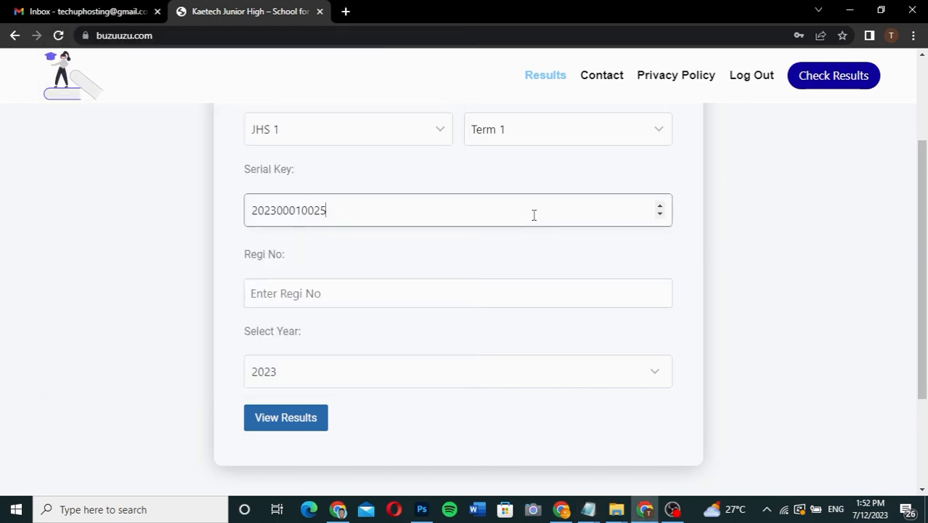
Replace the eighth and the last digit of the pasted serial key to form another student's key.
{"action": "left_click", "coordinate": [302, 210]}
{"action": "key", "text": "BackSpace"}
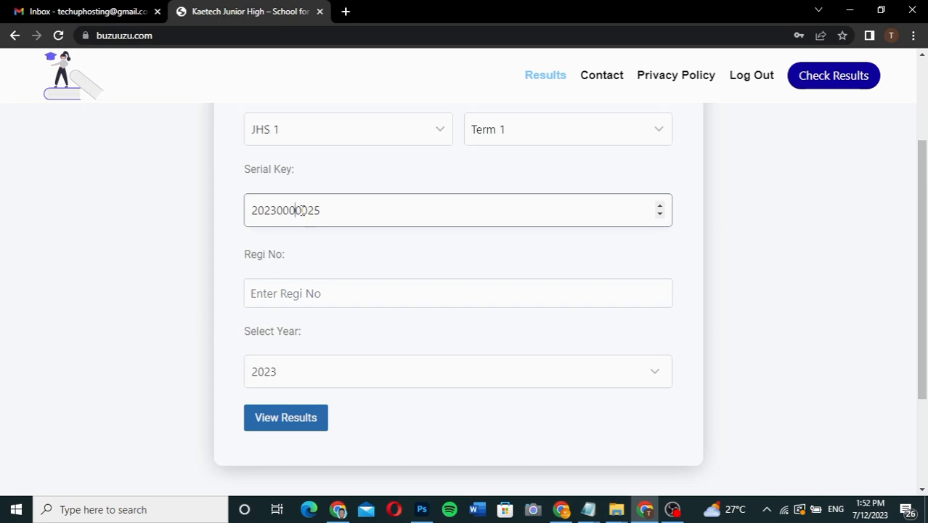
{"action": "type", "text": "2"}
{"action": "left_click", "coordinate": [333, 211]}
{"action": "key", "text": "BackSpace"}
{"action": "type", "text": "6"}
{"action": "mouse_move", "coordinate": [587, 508]}
{"action": "mouse_move", "coordinate": [562, 481]}
Enter the student's registration number, keep the year at 2023 and view the results.
{"action": "left_click", "coordinate": [395, 294]}
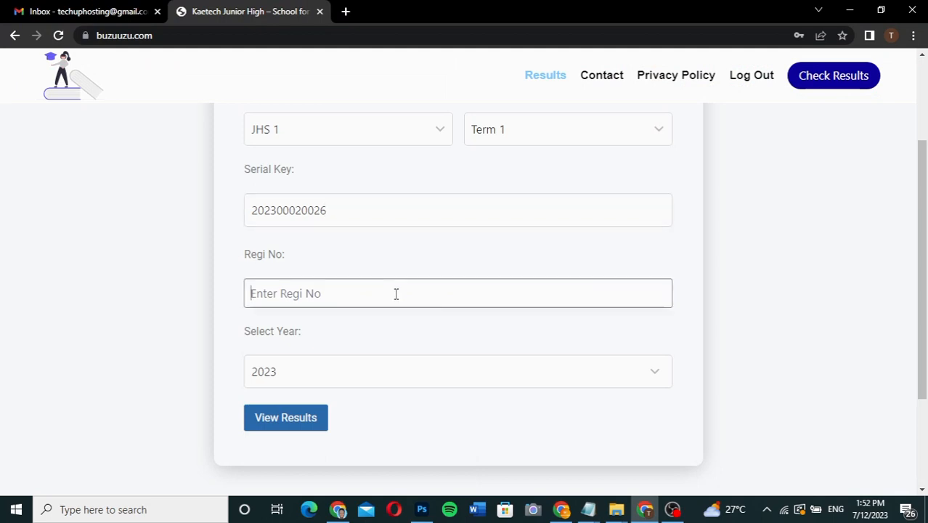
{"action": "type", "text": "JHS"}
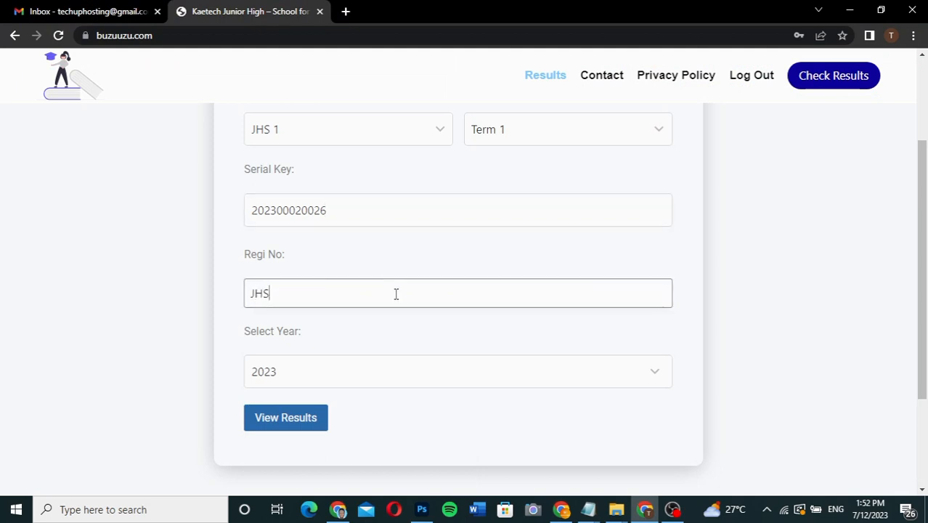
{"action": "type", "text": "1001"}
{"action": "type", "text": "2"}
{"action": "left_click", "coordinate": [322, 382]}
{"action": "left_click", "coordinate": [322, 381]}
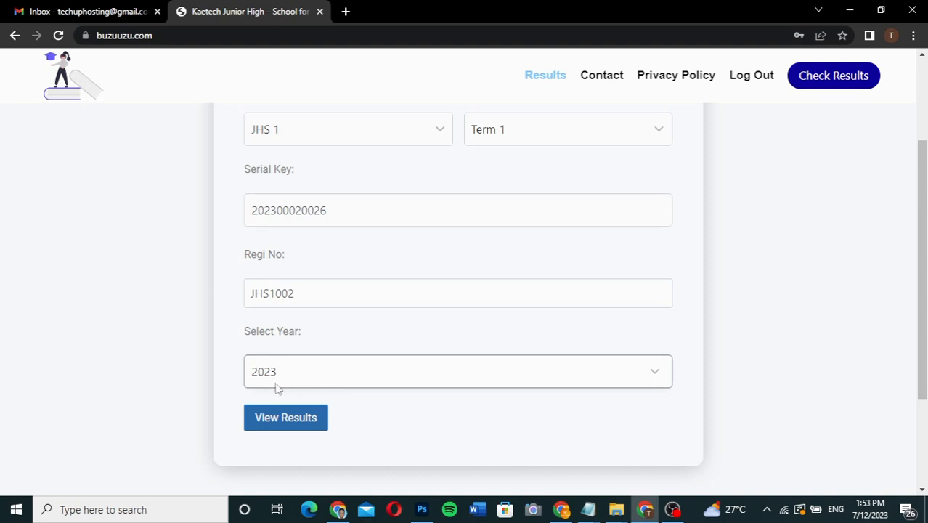
{"action": "left_click", "coordinate": [288, 419]}
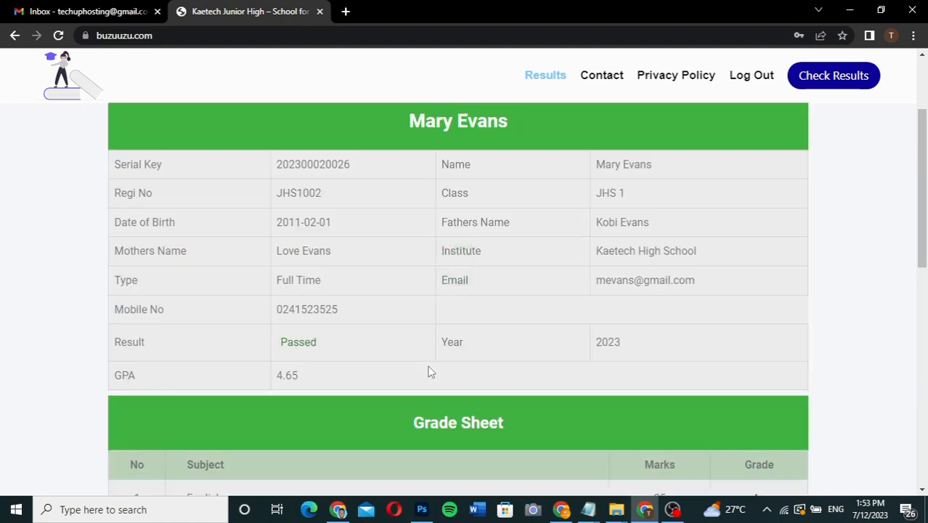
Review the student's details, the grade sheet with marks per subject, and the print option below it.
{"action": "scroll", "coordinate": [429, 367], "scroll_direction": "up", "scroll_amount": 4}
{"action": "scroll", "coordinate": [429, 371], "scroll_direction": "down", "scroll_amount": 6}
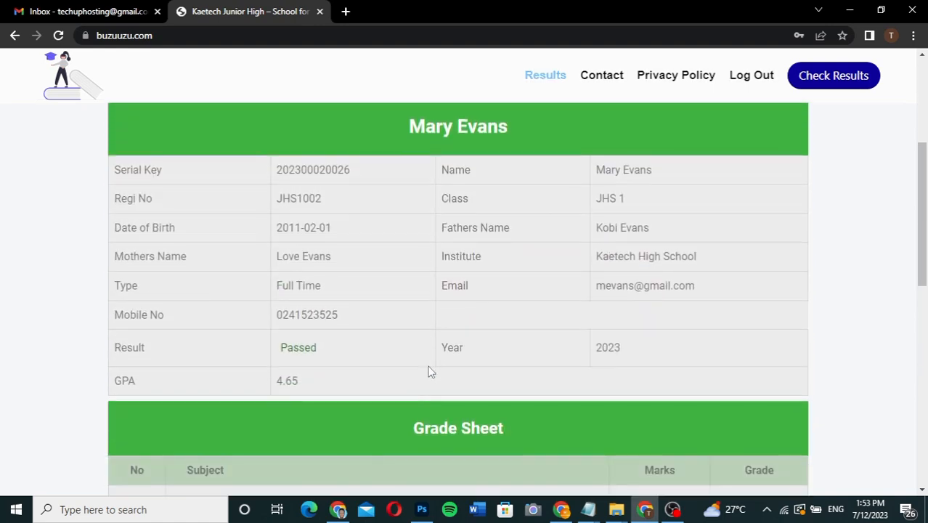
{"action": "scroll", "coordinate": [429, 372], "scroll_direction": "down", "scroll_amount": 3}
{"action": "scroll", "coordinate": [429, 371], "scroll_direction": "up", "scroll_amount": 6}
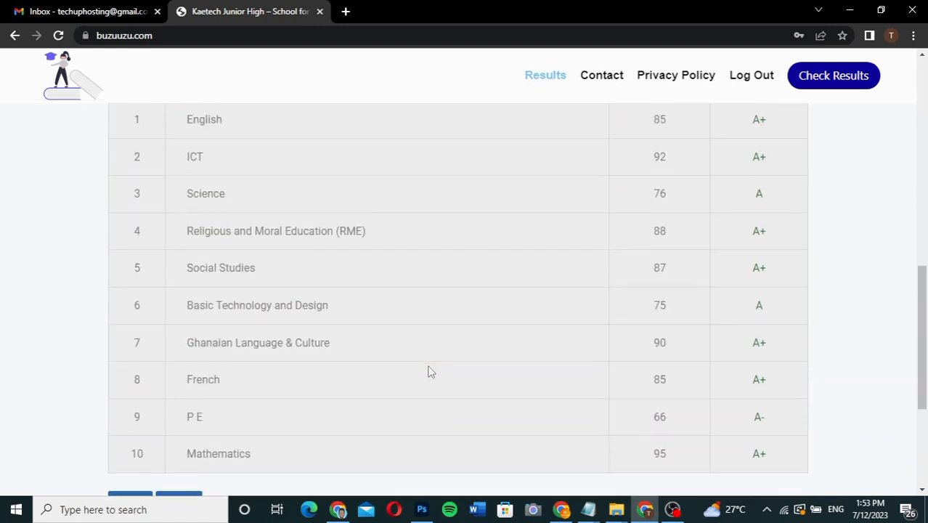
{"action": "scroll", "coordinate": [429, 372], "scroll_direction": "up", "scroll_amount": 2}
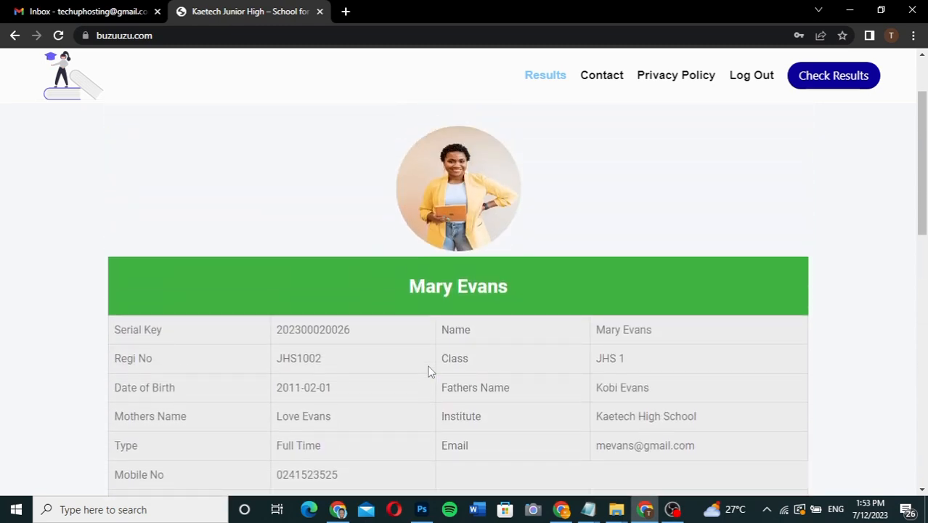
{"action": "scroll", "coordinate": [428, 371], "scroll_direction": "down", "scroll_amount": 3}
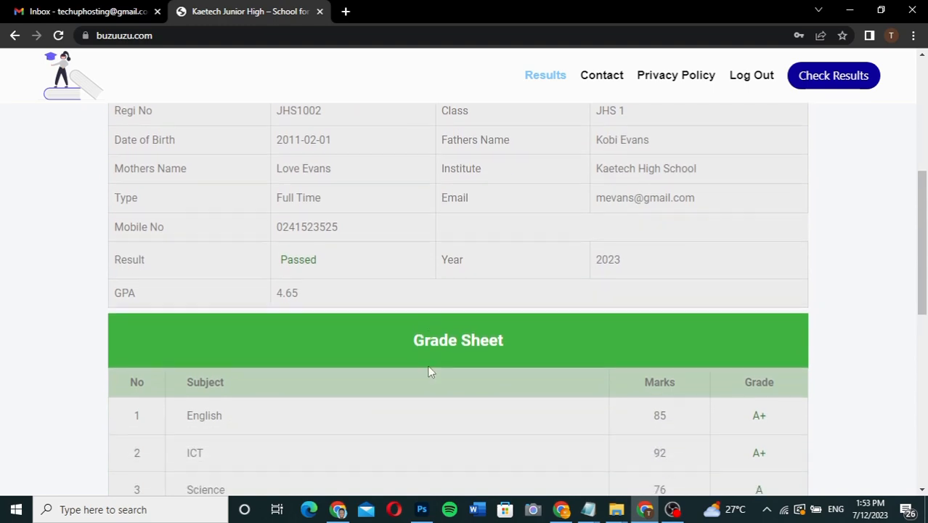
{"action": "scroll", "coordinate": [429, 372], "scroll_direction": "down", "scroll_amount": 1}
{"action": "scroll", "coordinate": [429, 372], "scroll_direction": "down", "scroll_amount": 6}
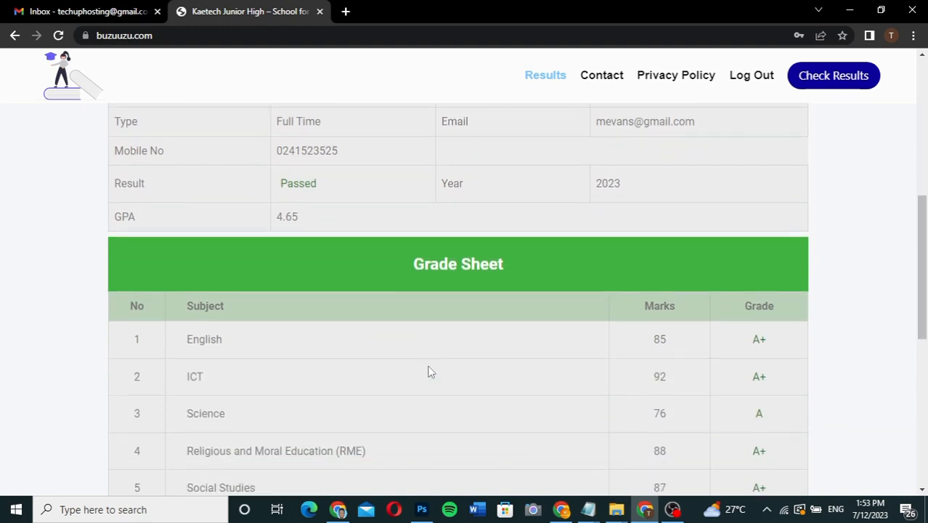
{"action": "scroll", "coordinate": [429, 372], "scroll_direction": "up", "scroll_amount": 5}
{"action": "scroll", "coordinate": [429, 372], "scroll_direction": "up", "scroll_amount": 4}
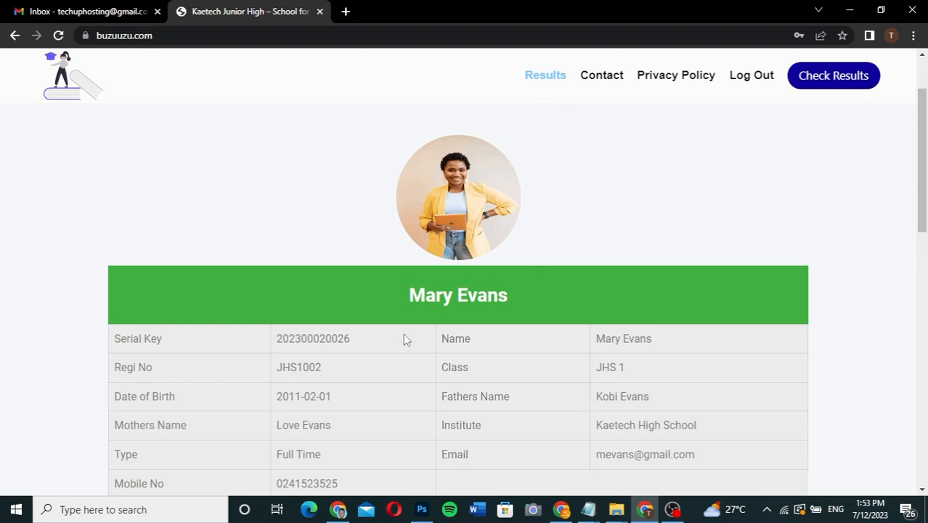
{"action": "scroll", "coordinate": [447, 389], "scroll_direction": "down", "scroll_amount": 10}
{"action": "scroll", "coordinate": [447, 389], "scroll_direction": "up", "scroll_amount": 2}
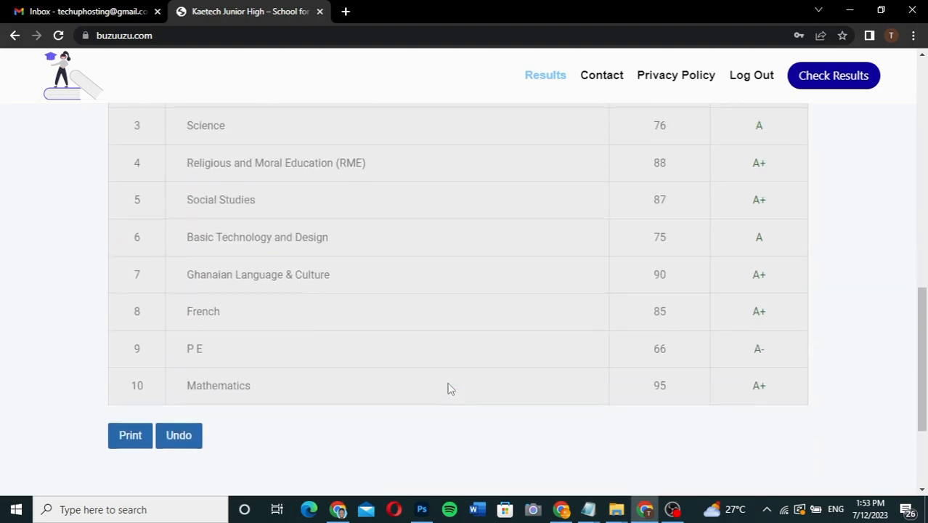
{"action": "scroll", "coordinate": [448, 388], "scroll_direction": "up", "scroll_amount": 1}
{"action": "scroll", "coordinate": [448, 388], "scroll_direction": "down", "scroll_amount": 1}
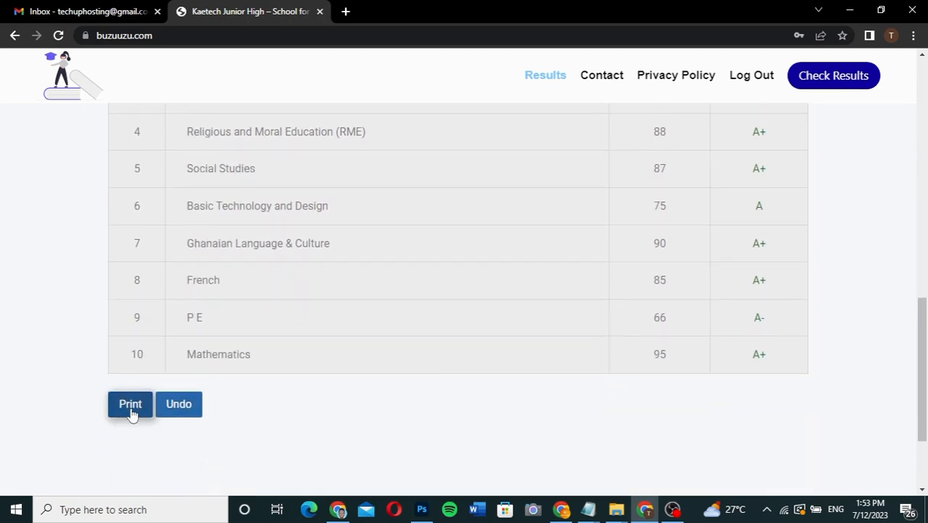
Log out of the student account on the school results site.
{"action": "scroll", "coordinate": [466, 308], "scroll_direction": "up", "scroll_amount": 9}
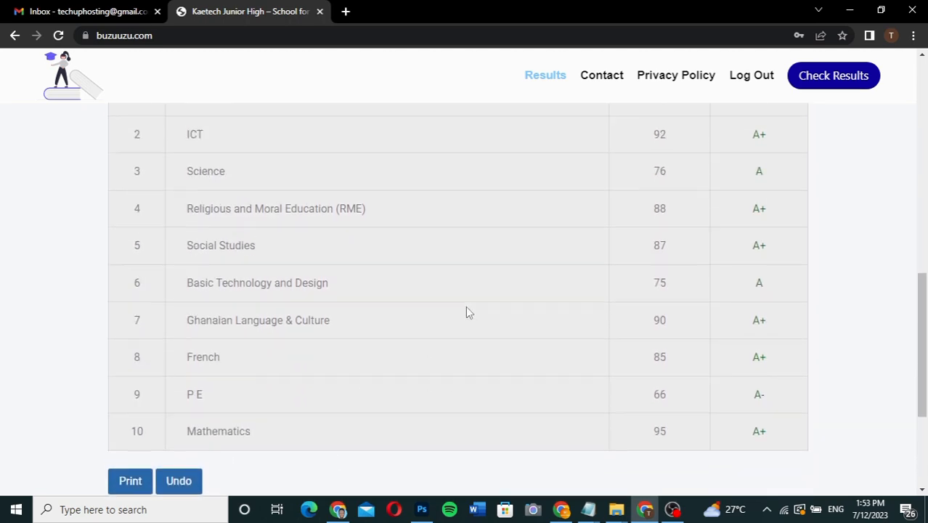
{"action": "scroll", "coordinate": [466, 308], "scroll_direction": "up", "scroll_amount": 2}
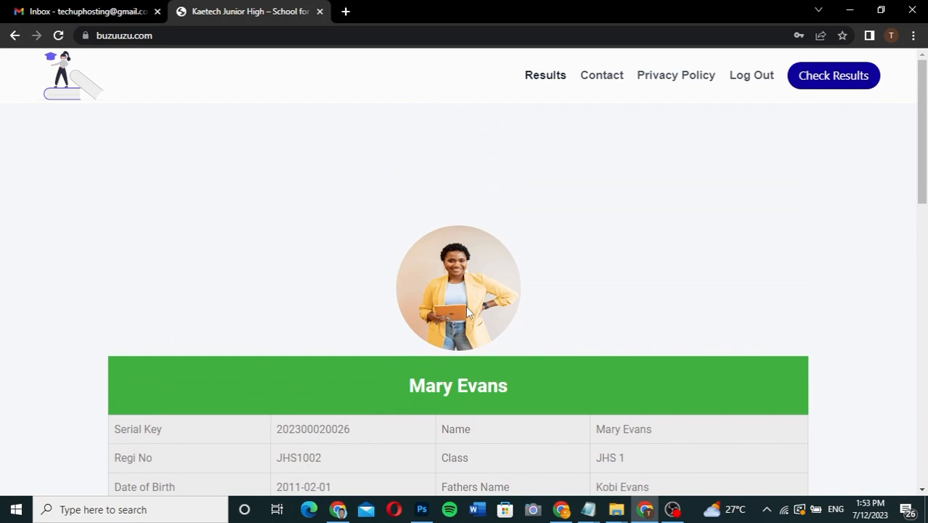
{"action": "left_click", "coordinate": [756, 82]}
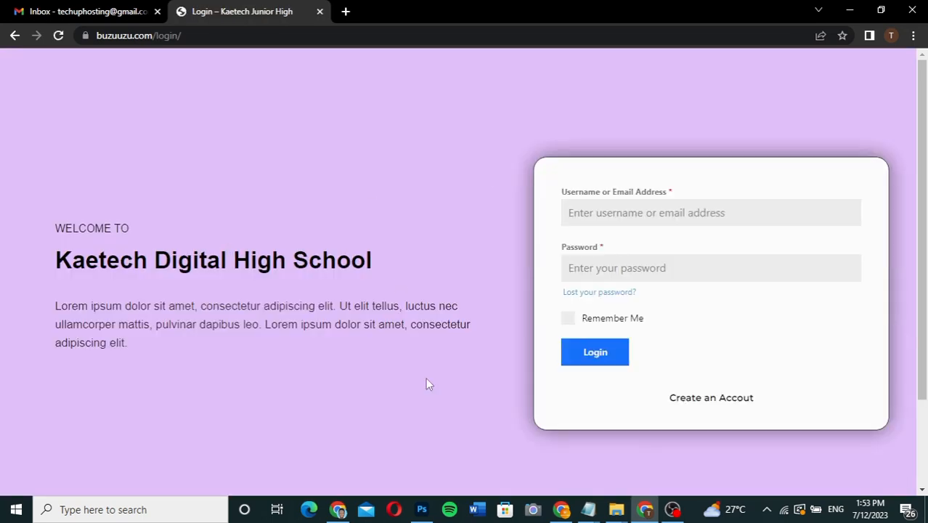
Remove the ending of the login page's address and load the shortened address.
{"action": "left_click", "coordinate": [193, 35]}
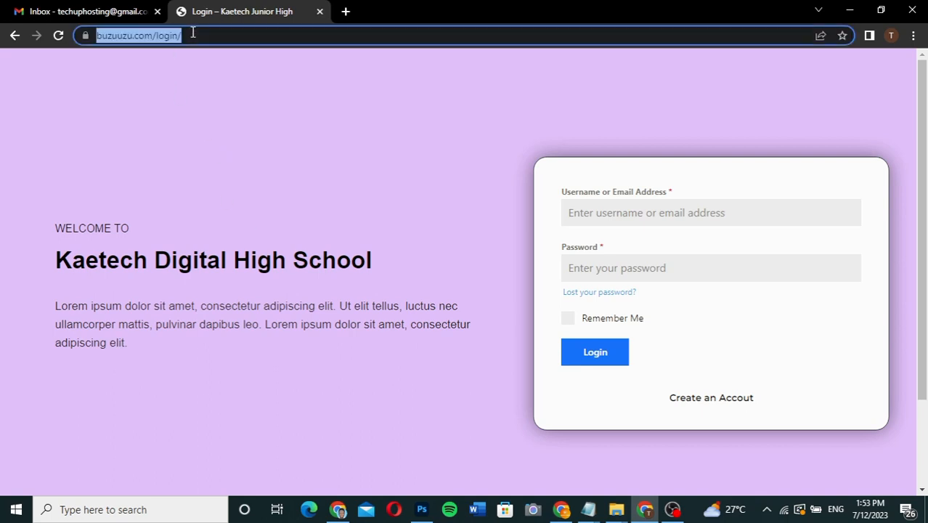
{"action": "left_click", "coordinate": [195, 35]}
{"action": "key", "text": "BackSpace"}
{"action": "key", "text": "BackSpace"}
{"action": "key", "text": "BackSpace"}
{"action": "key", "text": "BackSpace"}
{"action": "key", "text": "BackSpace"}
{"action": "key", "text": "BackSpace"}
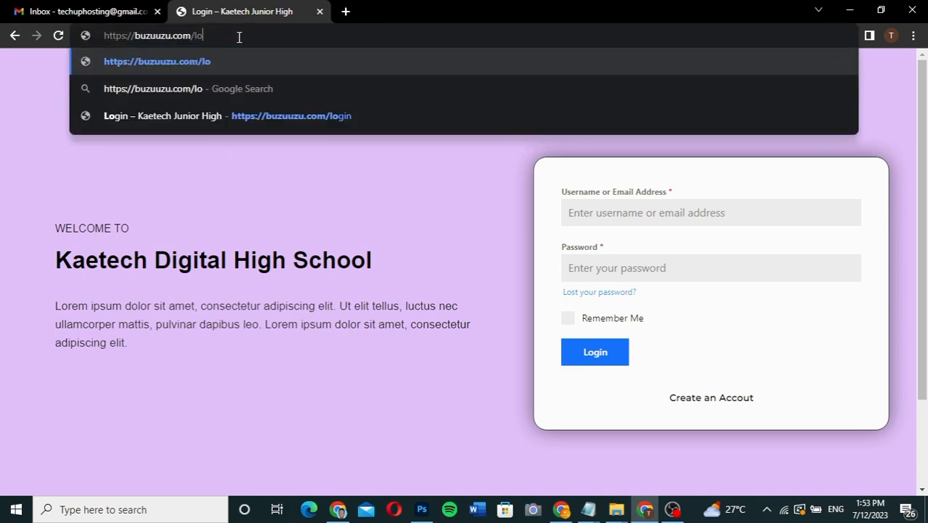
{"action": "key", "text": "Return"}
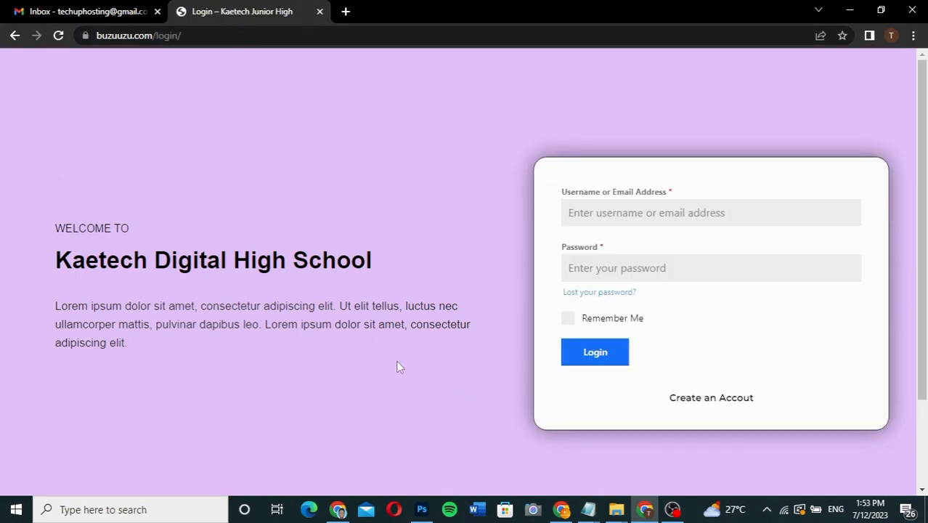
Open the account creation form and review its name, username, email, class and password fields.
{"action": "left_click", "coordinate": [723, 401]}
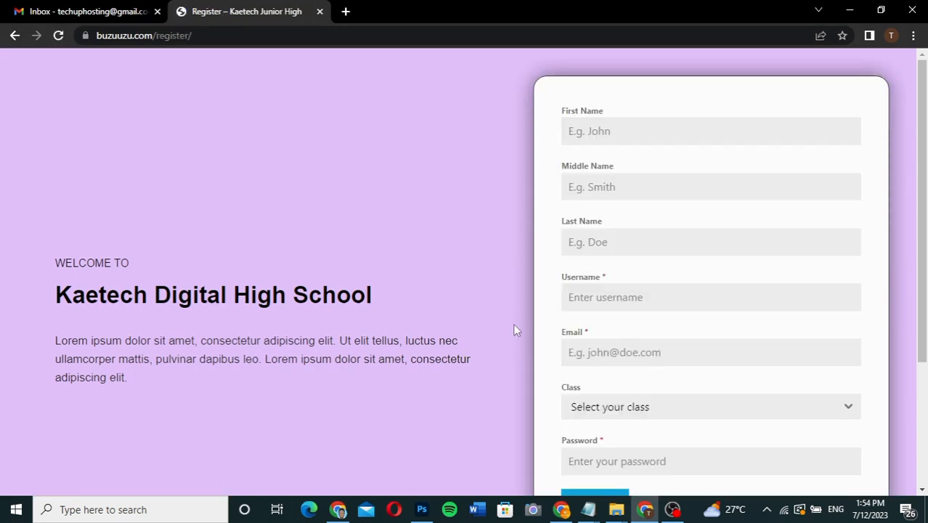
{"action": "scroll", "coordinate": [650, 306], "scroll_direction": "down", "scroll_amount": 2}
{"action": "scroll", "coordinate": [651, 309], "scroll_direction": "up", "scroll_amount": 1}
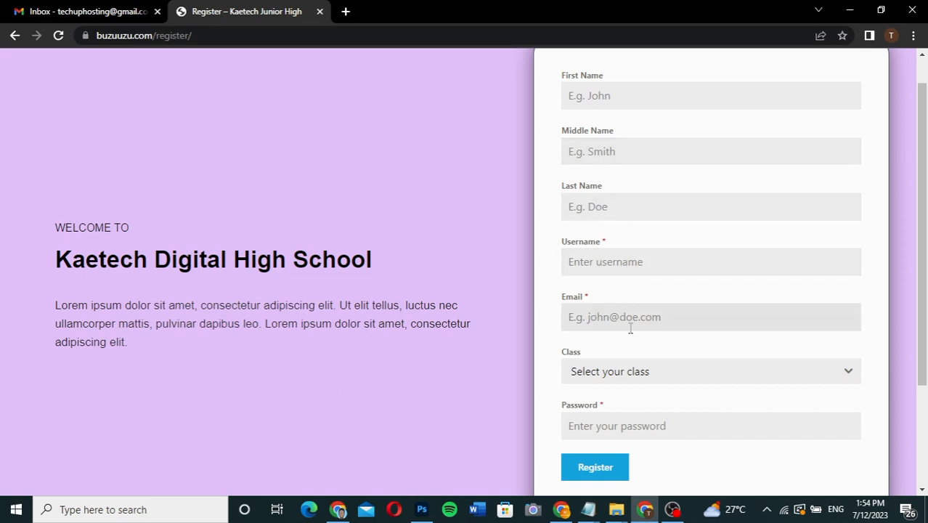
{"action": "scroll", "coordinate": [618, 384], "scroll_direction": "down", "scroll_amount": 2}
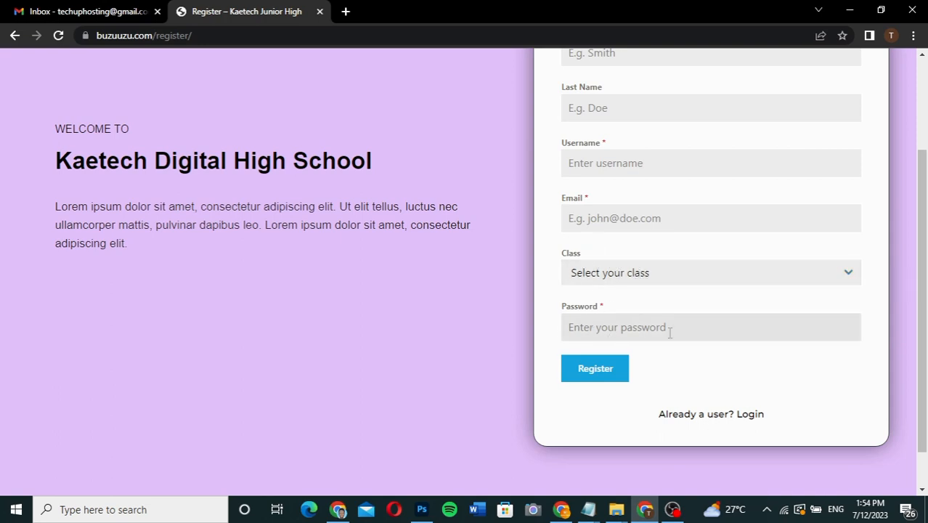
{"action": "scroll", "coordinate": [633, 326], "scroll_direction": "up", "scroll_amount": 2}
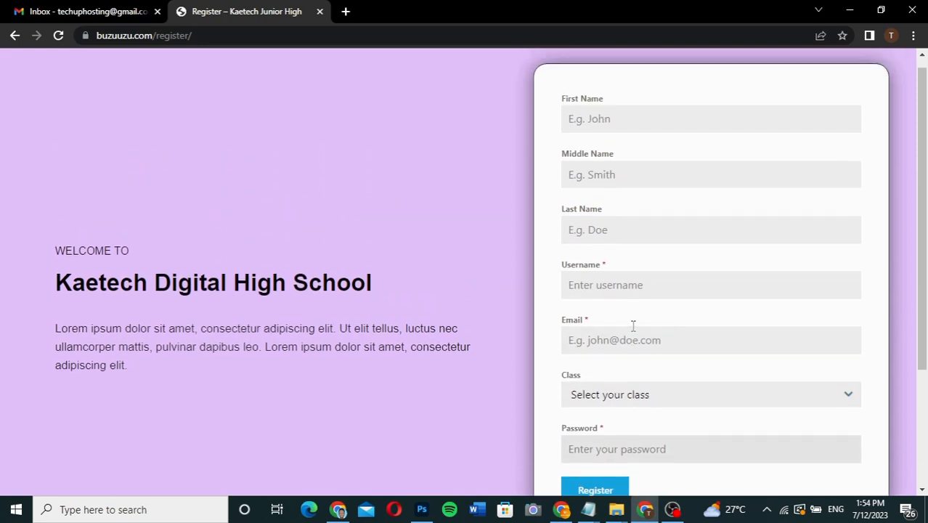
{"action": "scroll", "coordinate": [632, 327], "scroll_direction": "down", "scroll_amount": 1}
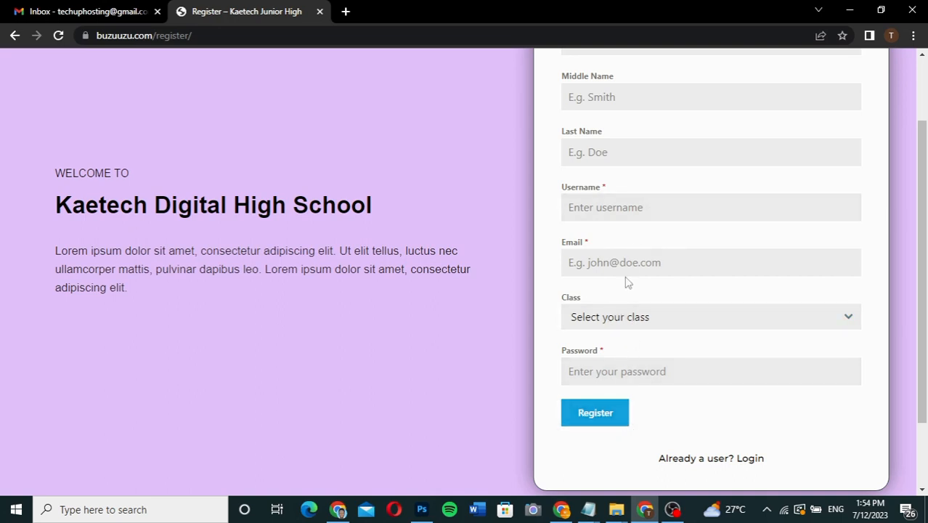
{"action": "scroll", "coordinate": [627, 281], "scroll_direction": "up", "scroll_amount": 2}
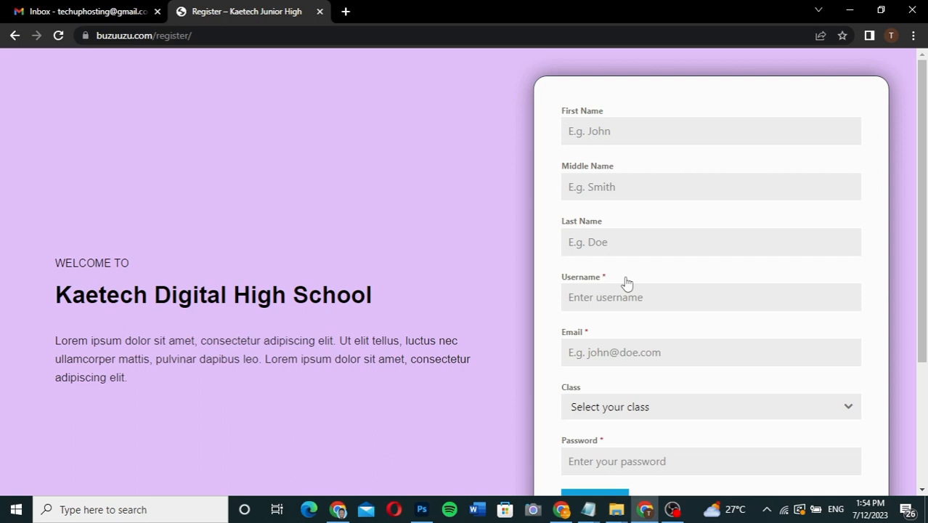
Fill in the new student's first, middle and last names and the username on the registration form.
{"action": "left_click", "coordinate": [618, 135]}
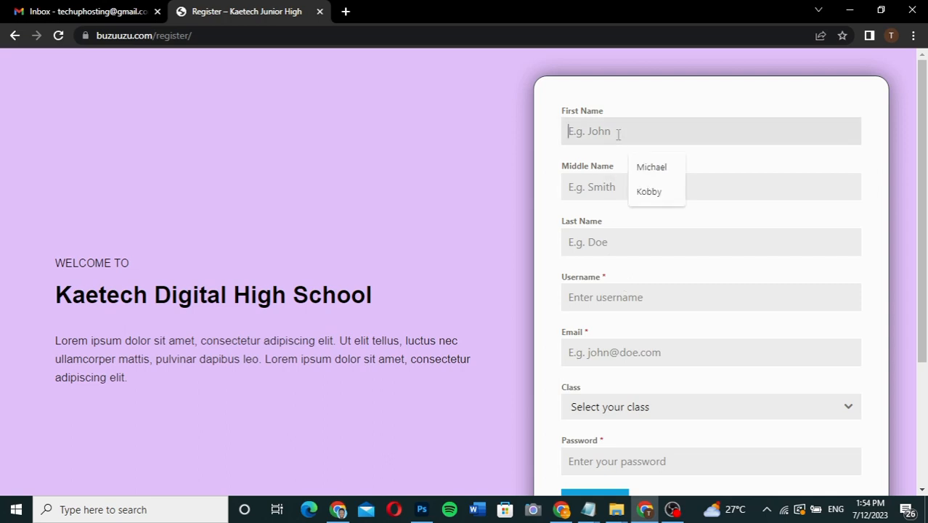
{"action": "left_click", "coordinate": [659, 200]}
{"action": "left_click", "coordinate": [626, 184]}
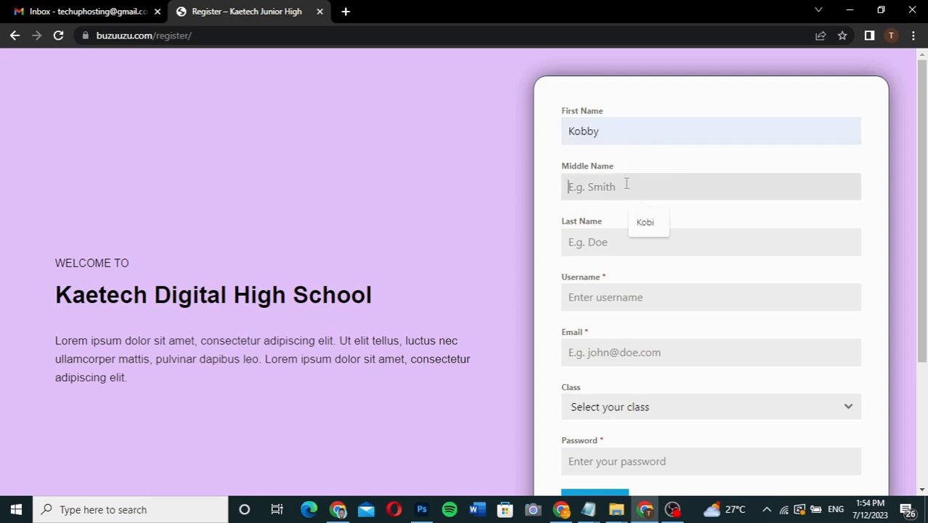
{"action": "left_click", "coordinate": [643, 222]}
{"action": "left_click", "coordinate": [622, 242]}
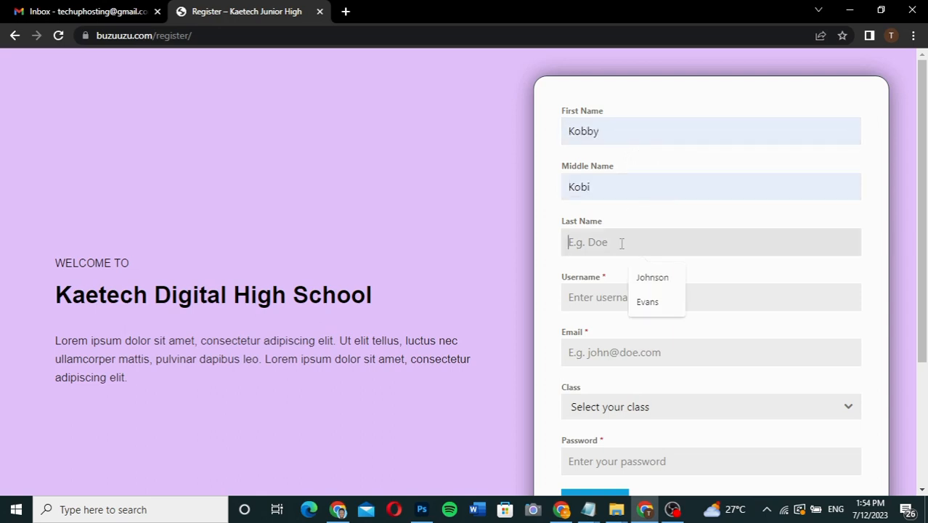
{"action": "left_click", "coordinate": [646, 301]}
{"action": "left_click", "coordinate": [602, 298]}
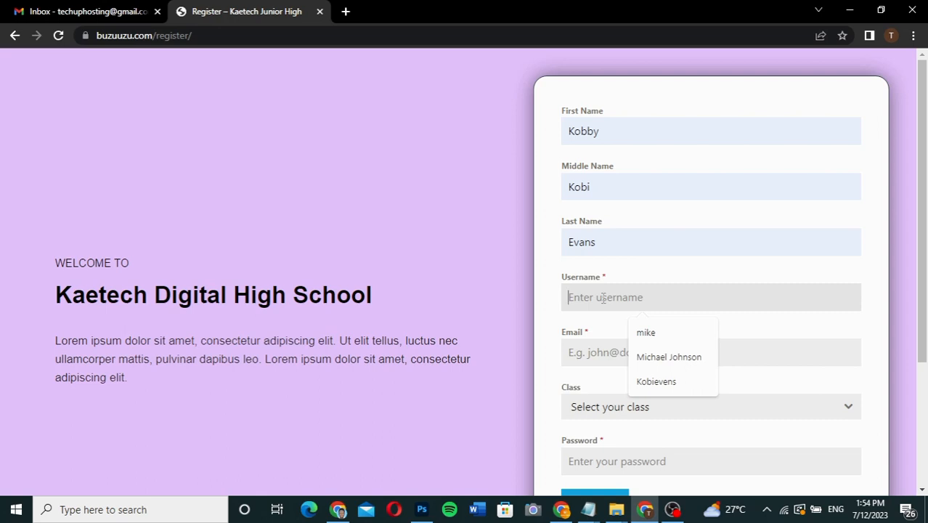
{"action": "type", "text": "kobi"}
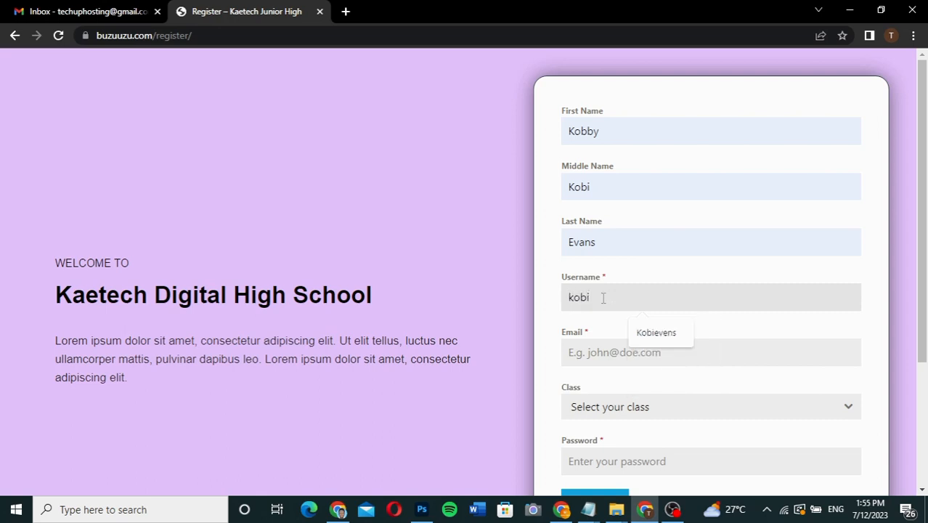
Enter the student's email address and choose JHS 1 as the class.
{"action": "left_click", "coordinate": [589, 352]}
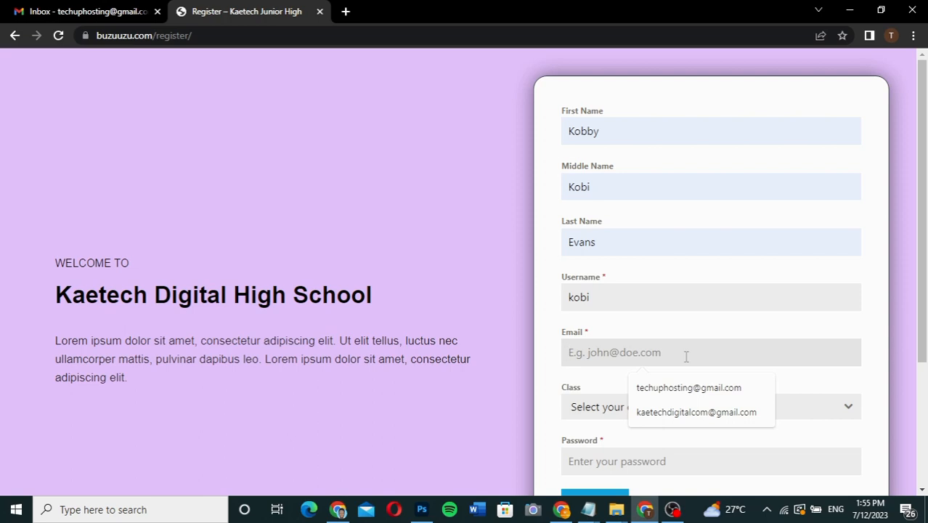
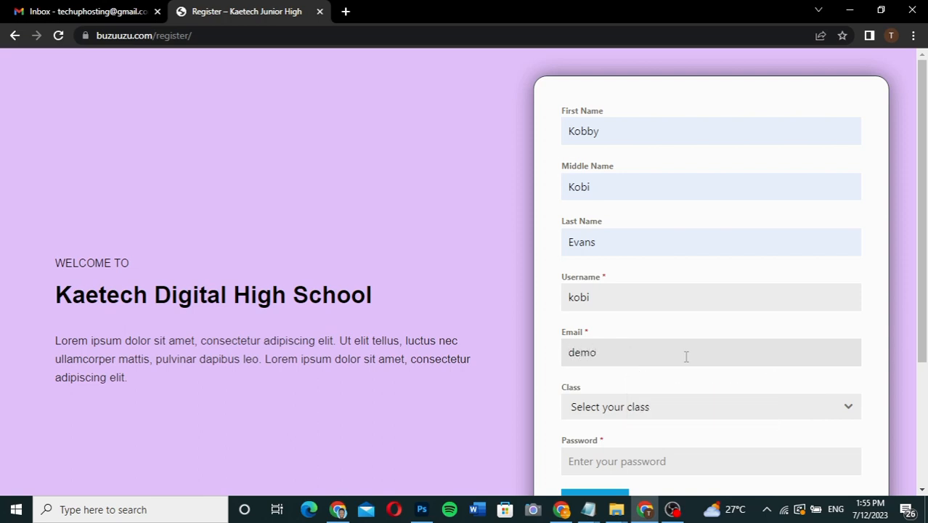
{"action": "left_click", "coordinate": [647, 414]}
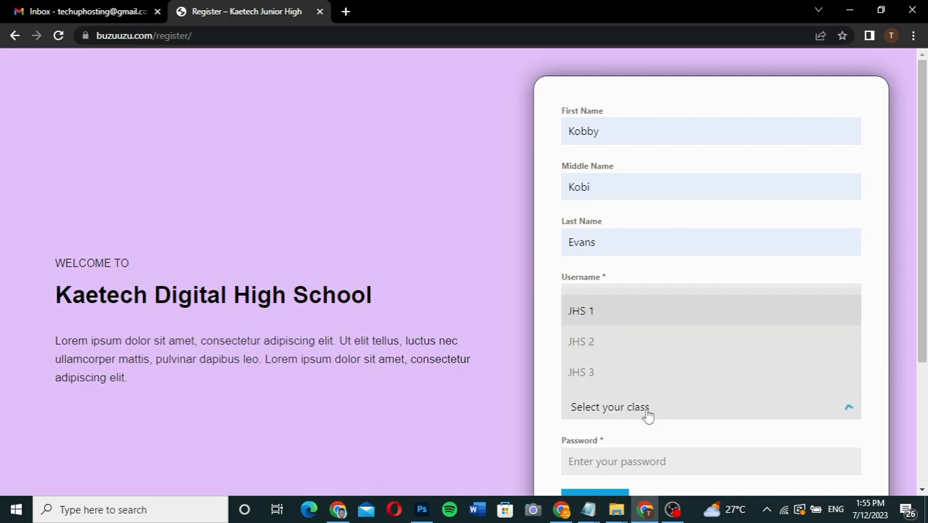
{"action": "left_click", "coordinate": [626, 321]}
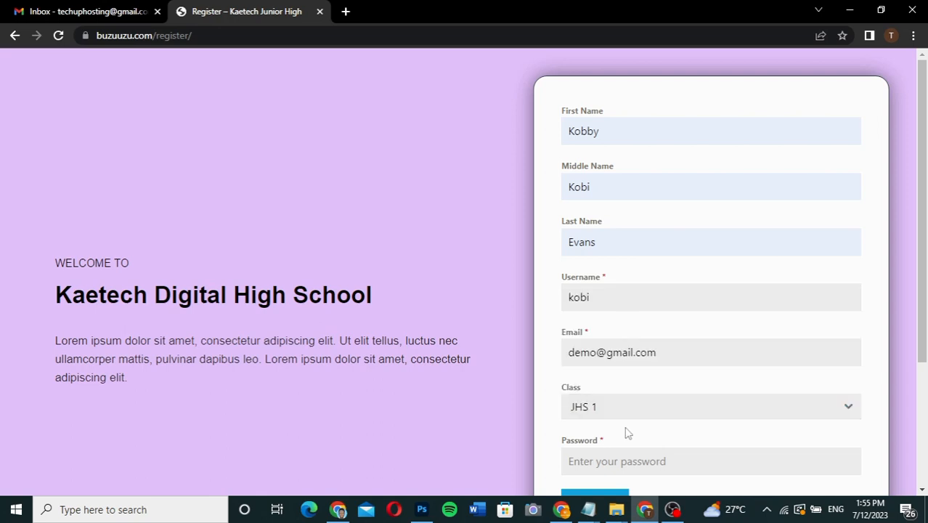
Enter the account password and submit the registration form.
{"action": "scroll", "coordinate": [626, 430], "scroll_direction": "down", "scroll_amount": 2}
{"action": "left_click", "coordinate": [614, 332]}
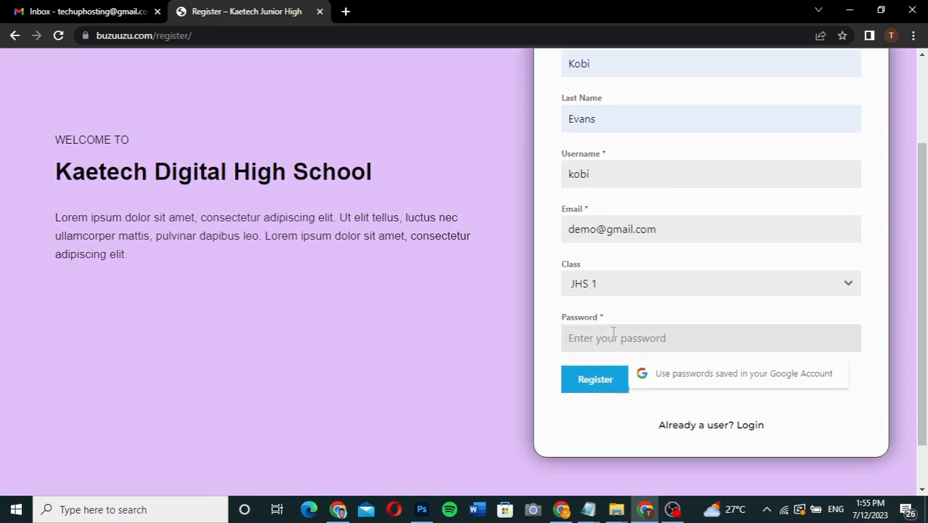
{"action": "type", "text": "1"}
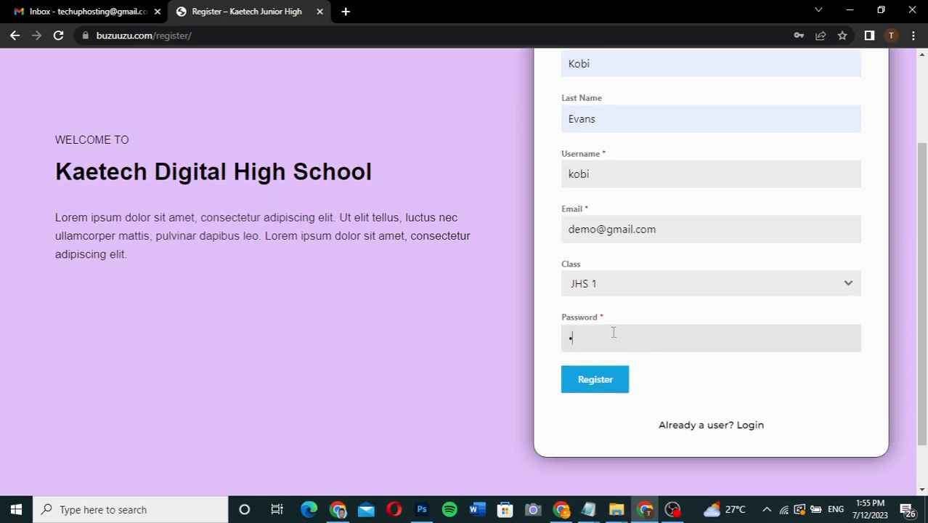
{"action": "type", "text": "23456789012"}
{"action": "left_click", "coordinate": [608, 384]}
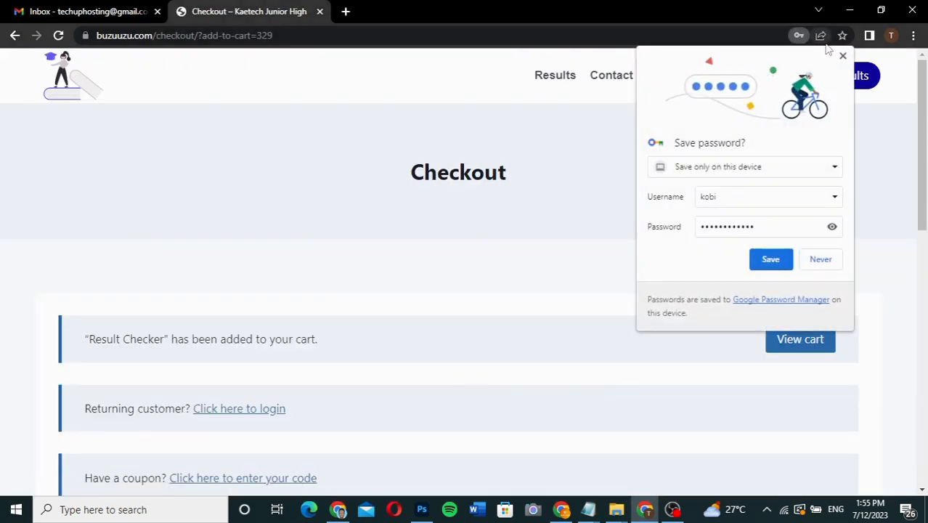
Dismiss the save-password offer and review the checkout page's billing fields, Result Checker order and payment option.
{"action": "left_click", "coordinate": [843, 57]}
{"action": "scroll", "coordinate": [574, 340], "scroll_direction": "down", "scroll_amount": 5}
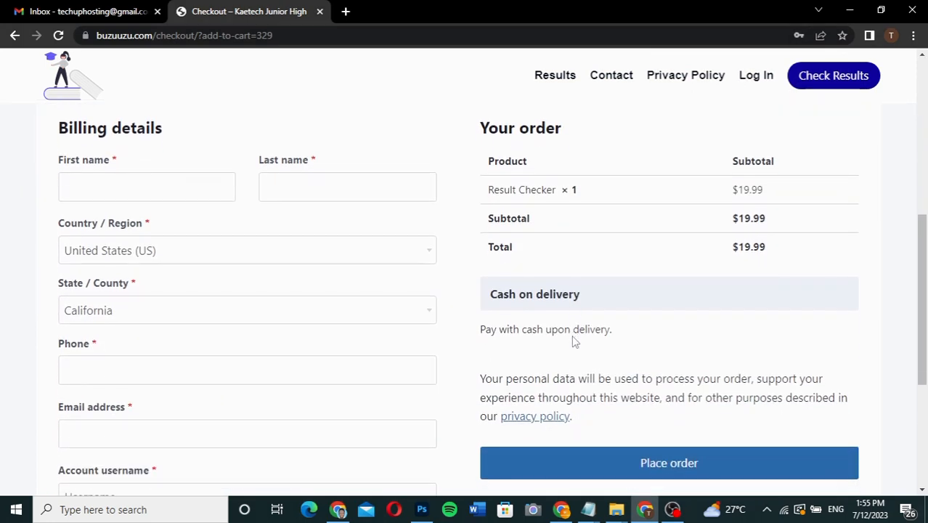
{"action": "scroll", "coordinate": [574, 341], "scroll_direction": "down", "scroll_amount": 1}
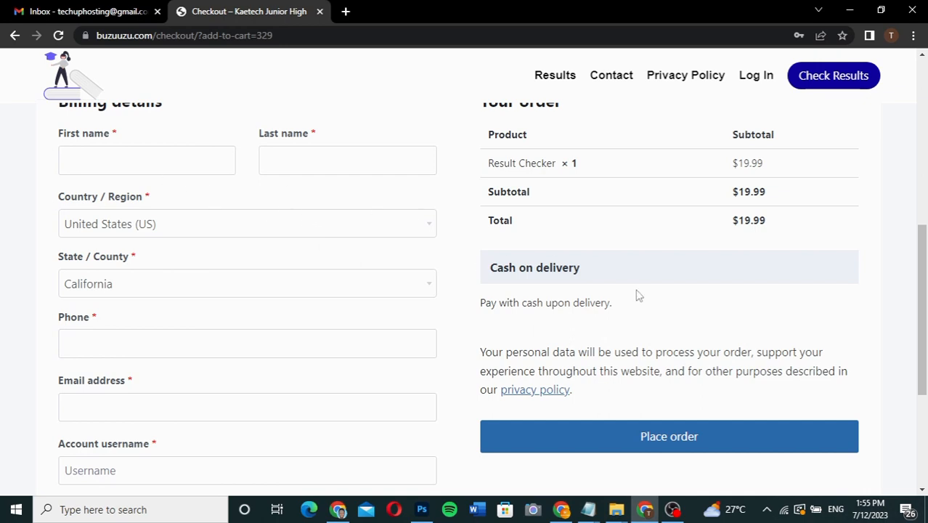
{"action": "scroll", "coordinate": [616, 395], "scroll_direction": "down", "scroll_amount": 2}
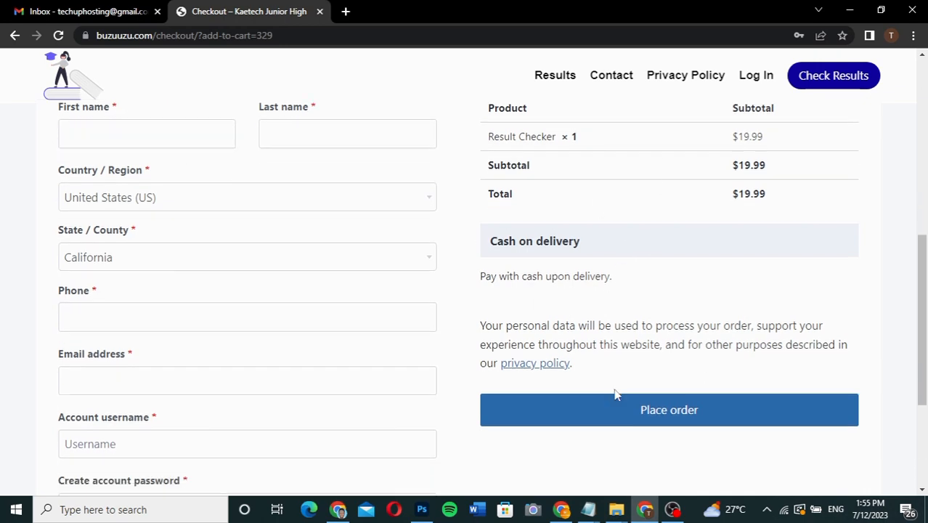
{"action": "scroll", "coordinate": [616, 395], "scroll_direction": "up", "scroll_amount": 3}
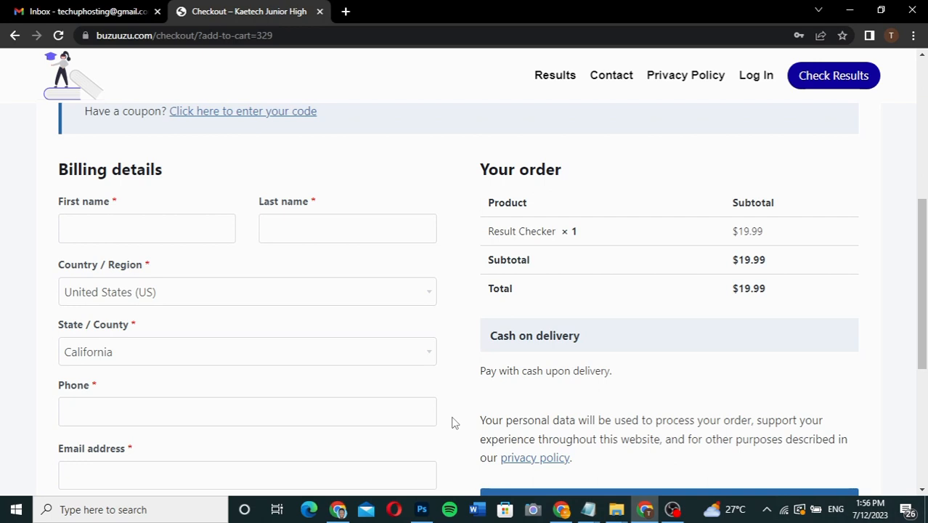
Switch to the admin browser window and copy the link of the Result Checker payment page in Paystack.
{"action": "left_click", "coordinate": [337, 509]}
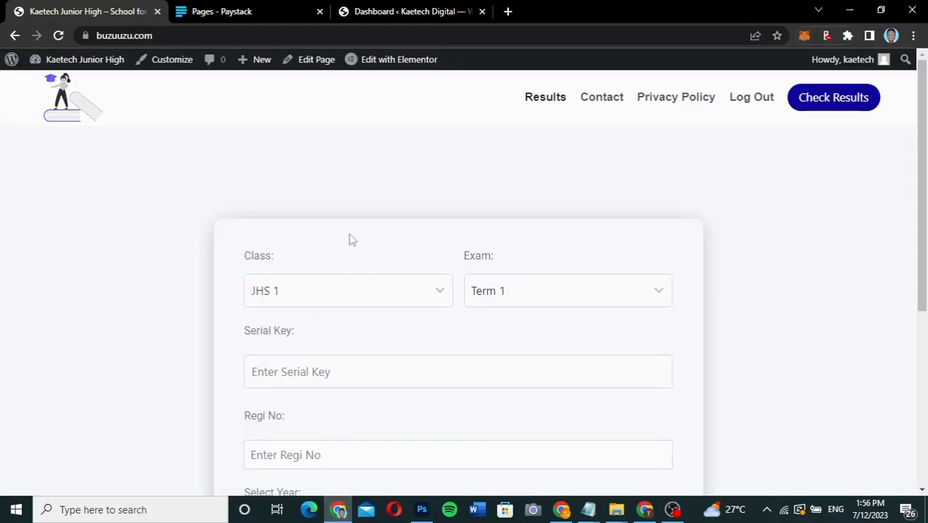
{"action": "left_click", "coordinate": [235, 14]}
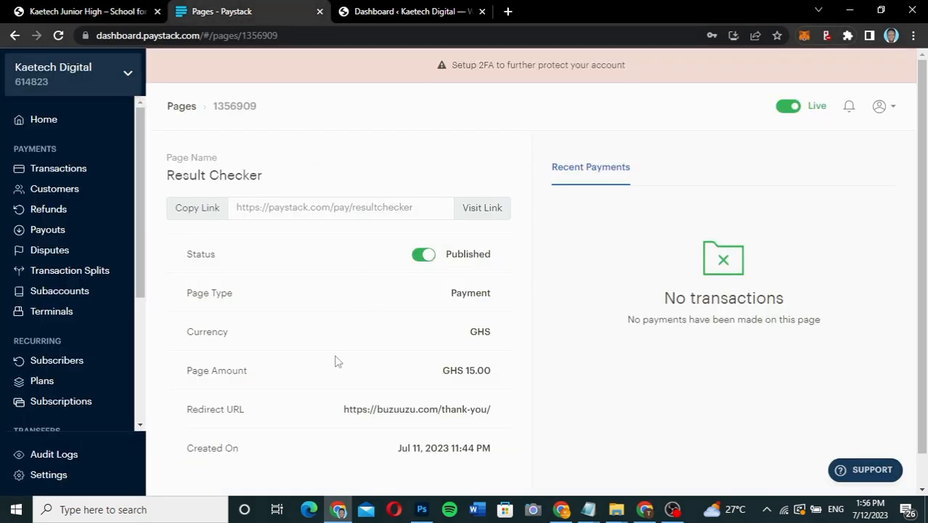
{"action": "scroll", "coordinate": [337, 361], "scroll_direction": "down", "scroll_amount": 1}
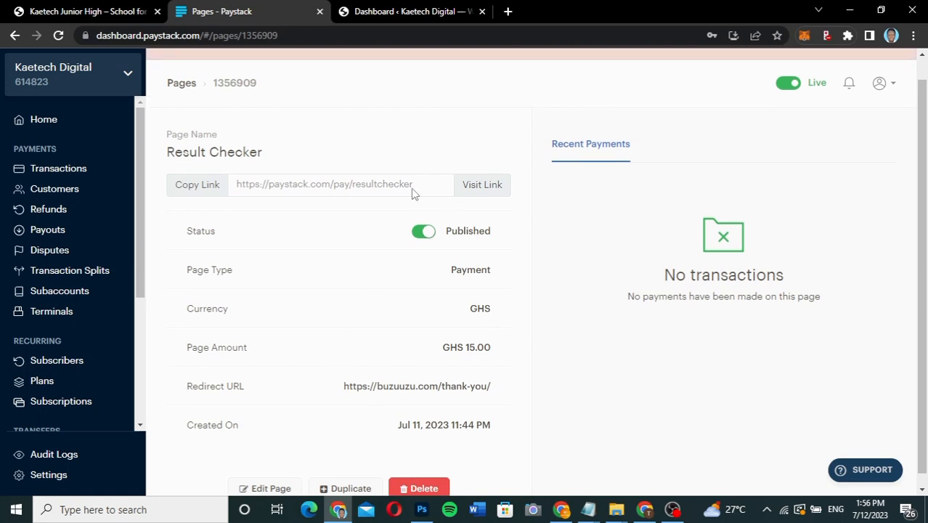
{"action": "scroll", "coordinate": [345, 348], "scroll_direction": "down", "scroll_amount": 1}
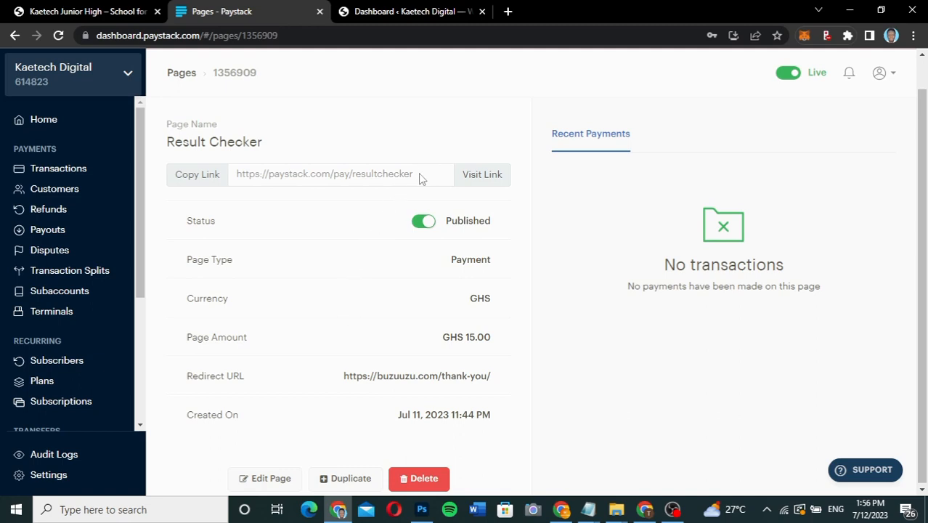
{"action": "left_click", "coordinate": [187, 179]}
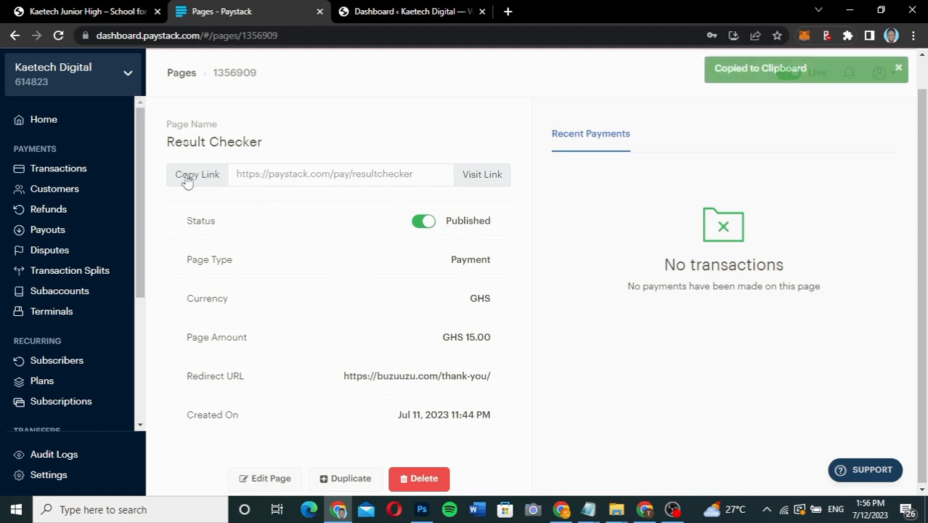
Open the WordPress dashboard of the Kaetech Junior High site, logging in with the prefilled admin credentials.
{"action": "left_click", "coordinate": [121, 16]}
{"action": "mouse_move", "coordinate": [58, 62]}
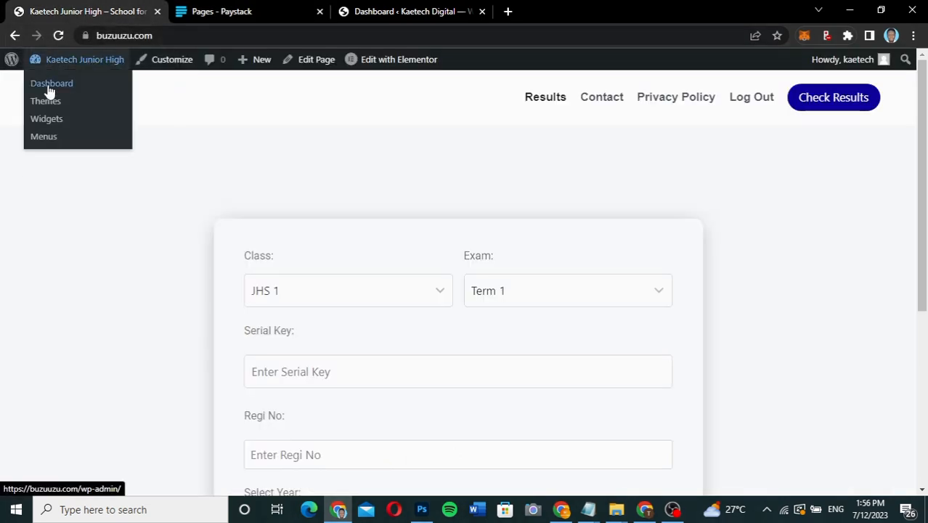
{"action": "left_click", "coordinate": [56, 87]}
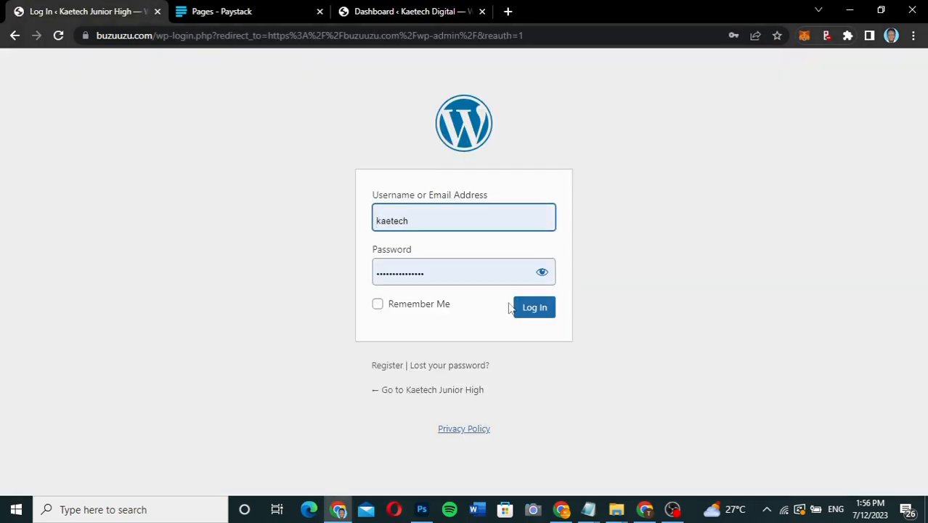
{"action": "left_click", "coordinate": [531, 311]}
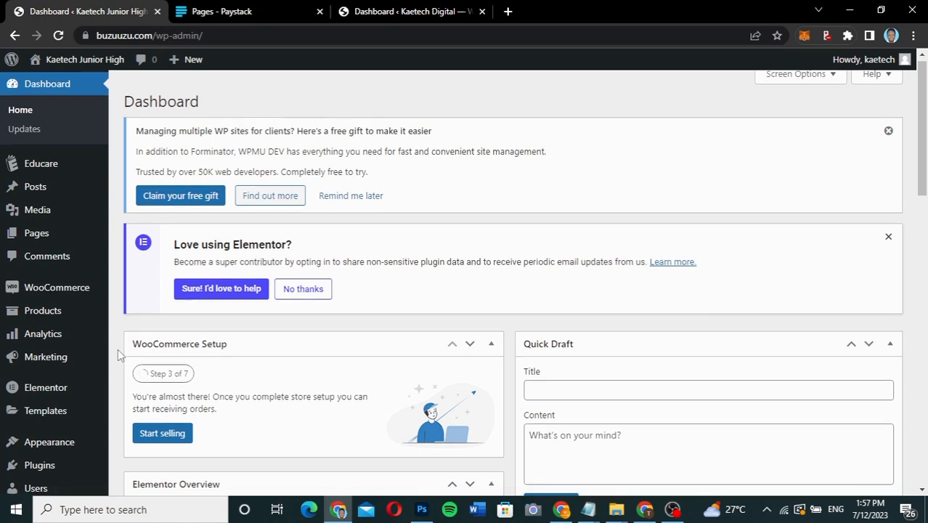
{"action": "scroll", "coordinate": [120, 355], "scroll_direction": "down", "scroll_amount": 3}
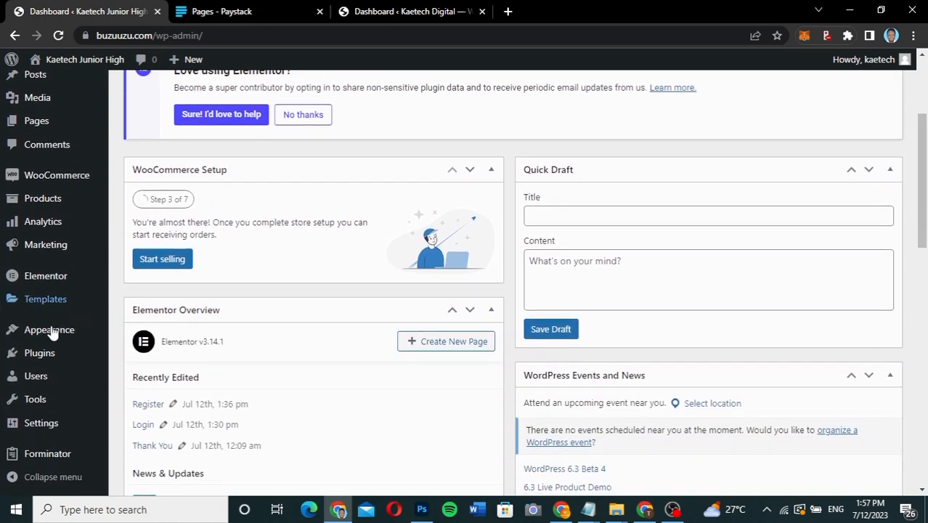
Open the User Registration form in Forminator for editing.
{"action": "mouse_move", "coordinate": [43, 359]}
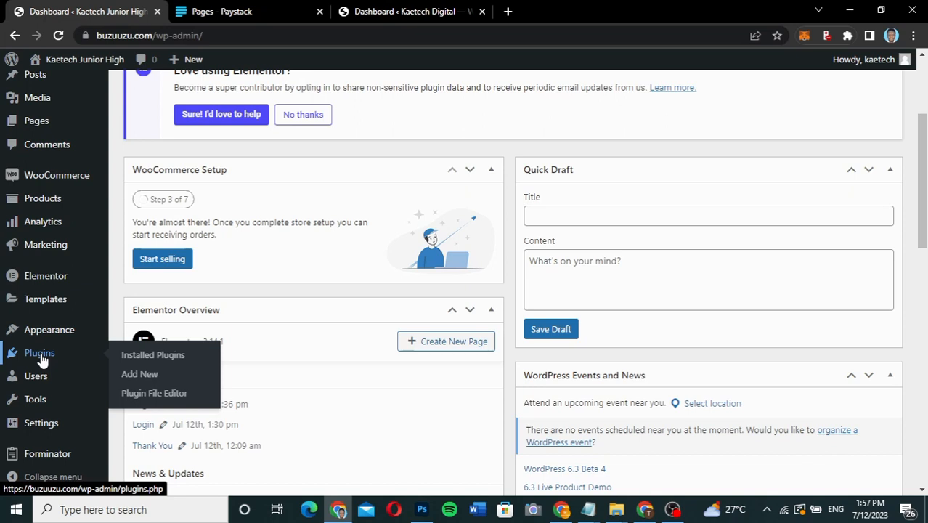
{"action": "mouse_move", "coordinate": [37, 465]}
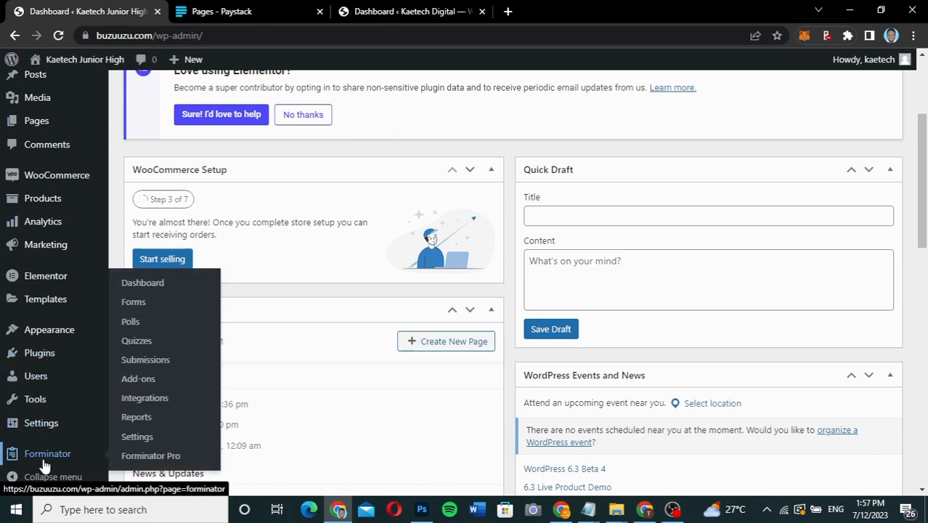
{"action": "left_click", "coordinate": [138, 302]}
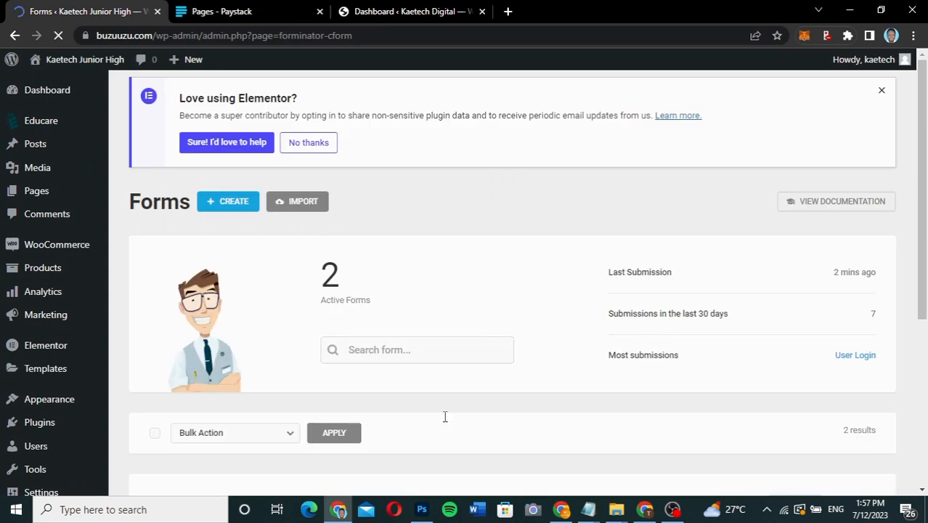
{"action": "scroll", "coordinate": [443, 416], "scroll_direction": "down", "scroll_amount": 3}
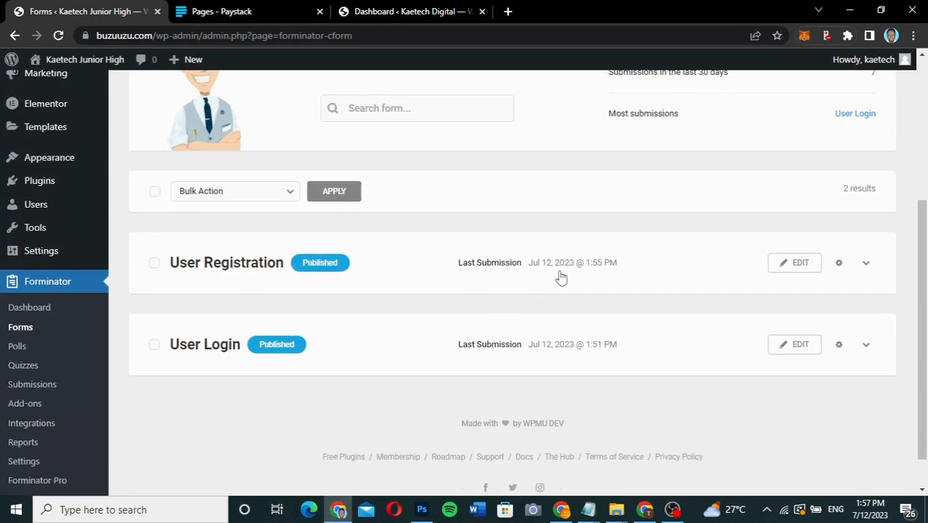
{"action": "left_click", "coordinate": [801, 263]}
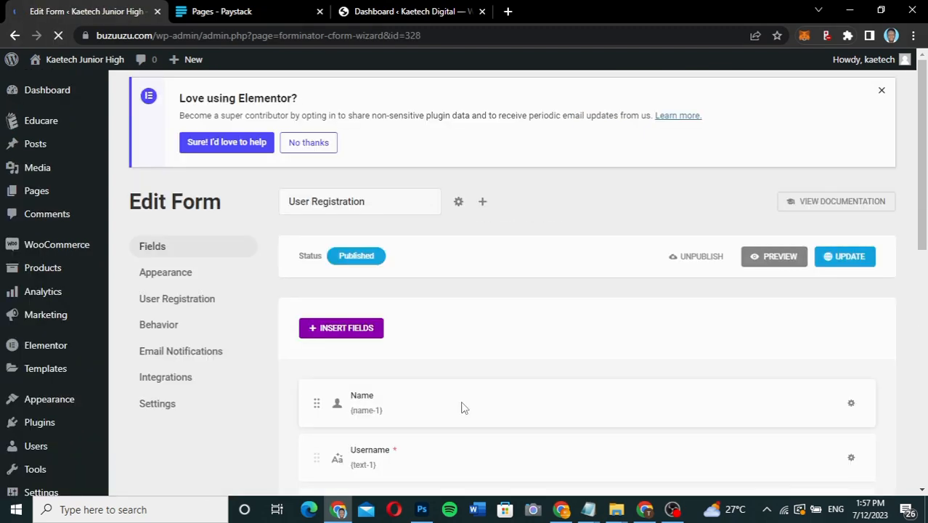
{"action": "scroll", "coordinate": [462, 402], "scroll_direction": "down", "scroll_amount": 3}
{"action": "scroll", "coordinate": [462, 402], "scroll_direction": "down", "scroll_amount": 2}
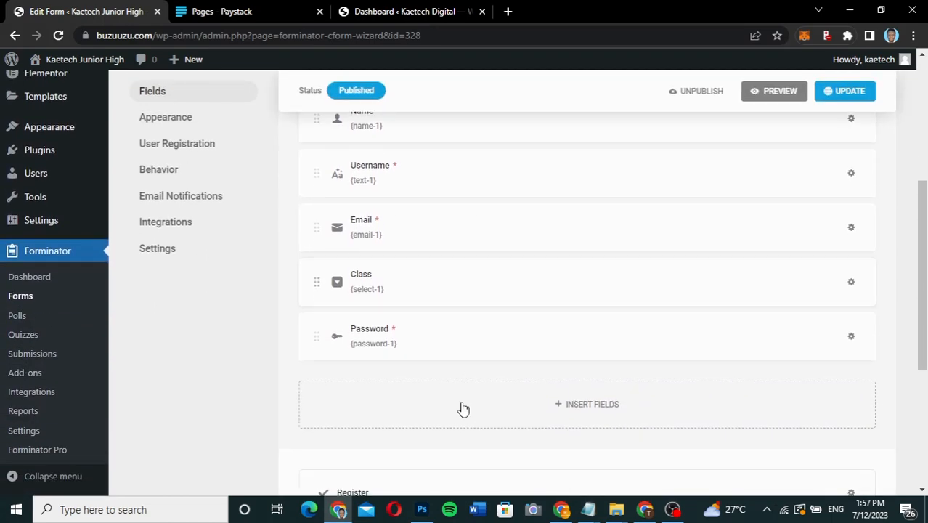
{"action": "left_click", "coordinate": [164, 170]}
{"action": "scroll", "coordinate": [636, 409], "scroll_direction": "down", "scroll_amount": 3}
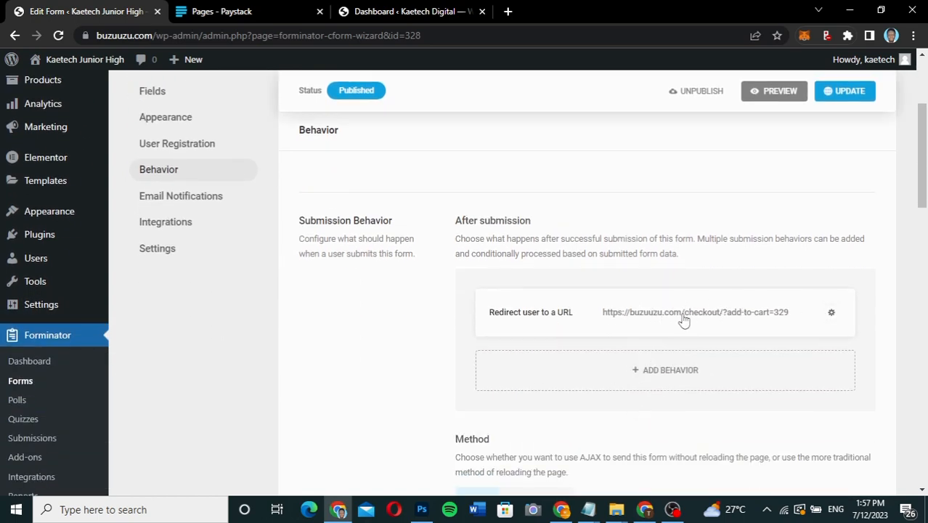
{"action": "left_click", "coordinate": [832, 312]}
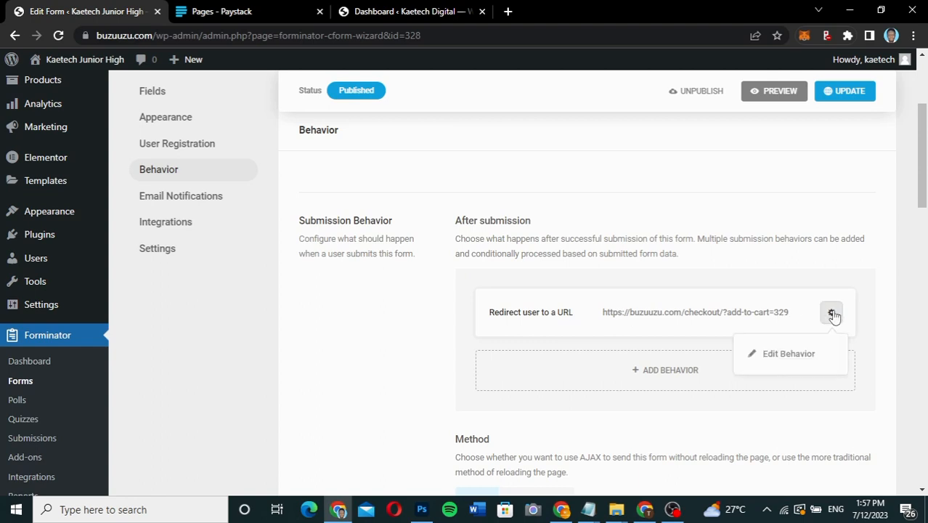
{"action": "left_click", "coordinate": [781, 355]}
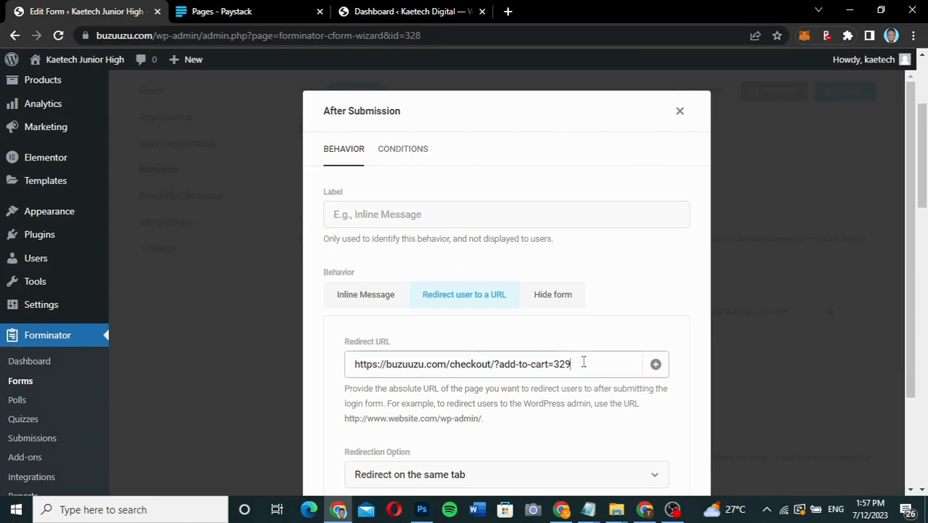
{"action": "left_click_drag", "start_coordinate": [584, 363], "coordinate": [338, 379]}
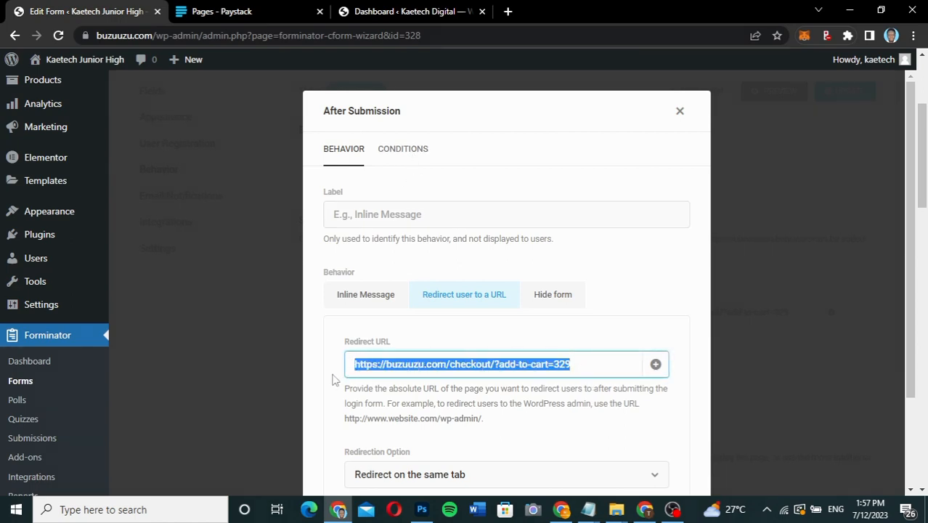
{"action": "key", "text": "ctrl+v"}
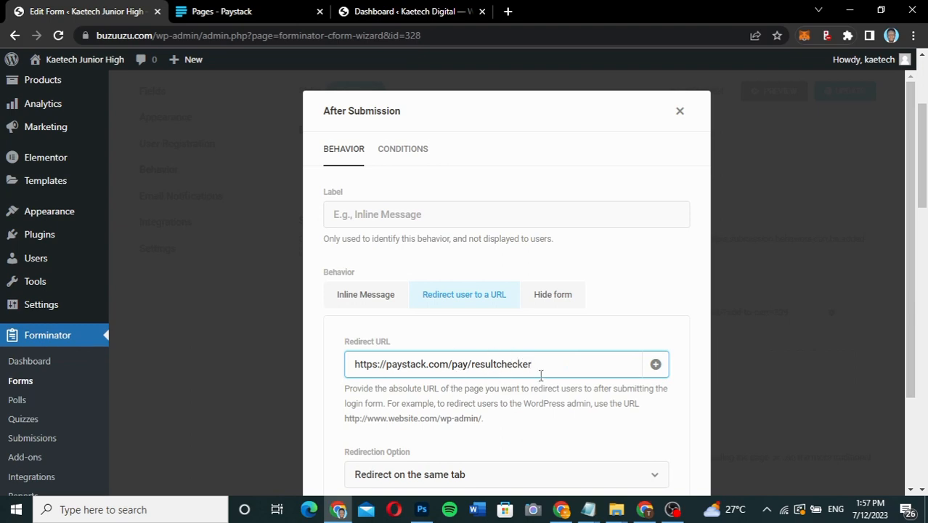
{"action": "scroll", "coordinate": [550, 420], "scroll_direction": "down", "scroll_amount": 3}
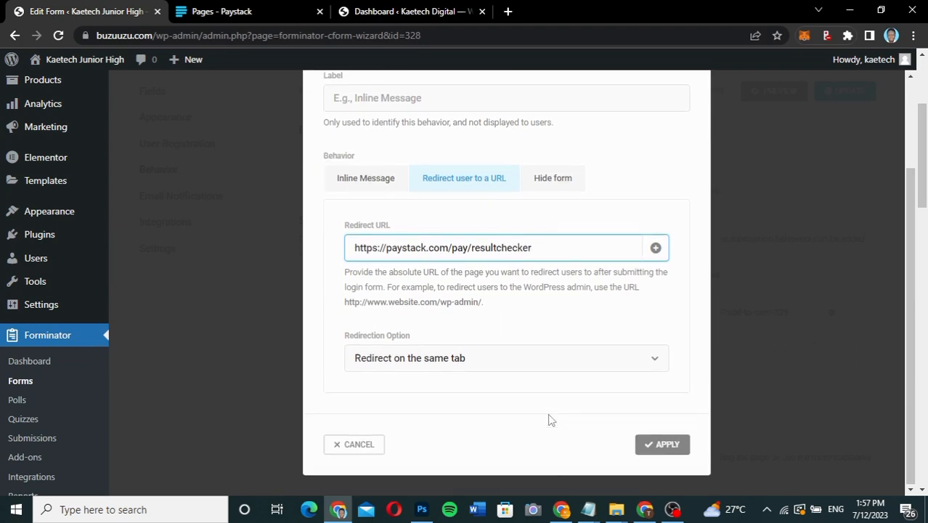
{"action": "left_click", "coordinate": [661, 444]}
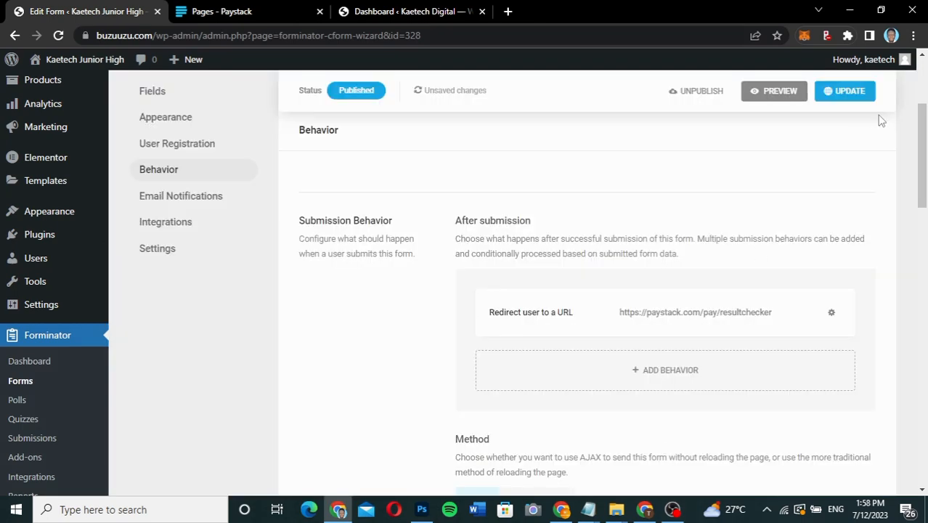
{"action": "left_click", "coordinate": [845, 93]}
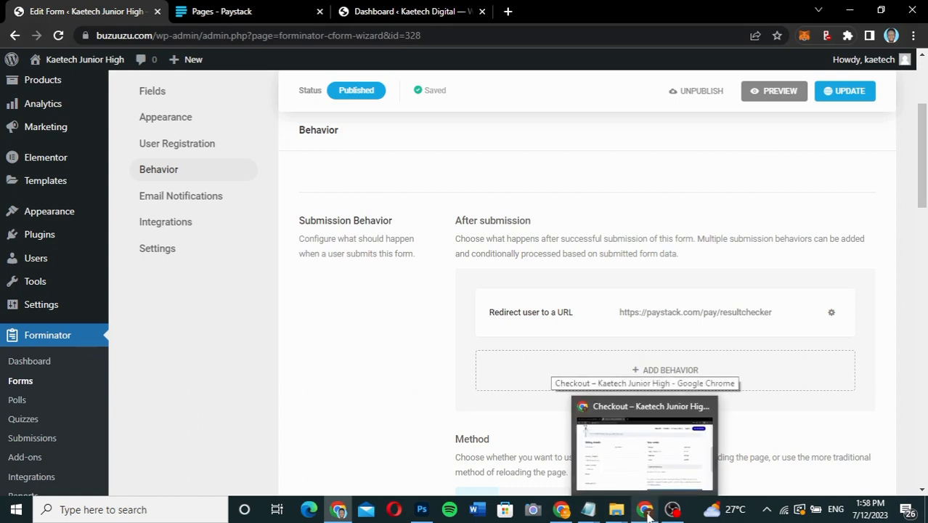
Switch to another Chrome window and open buzuuzu.com in a new tab.
{"action": "mouse_move", "coordinate": [564, 512]}
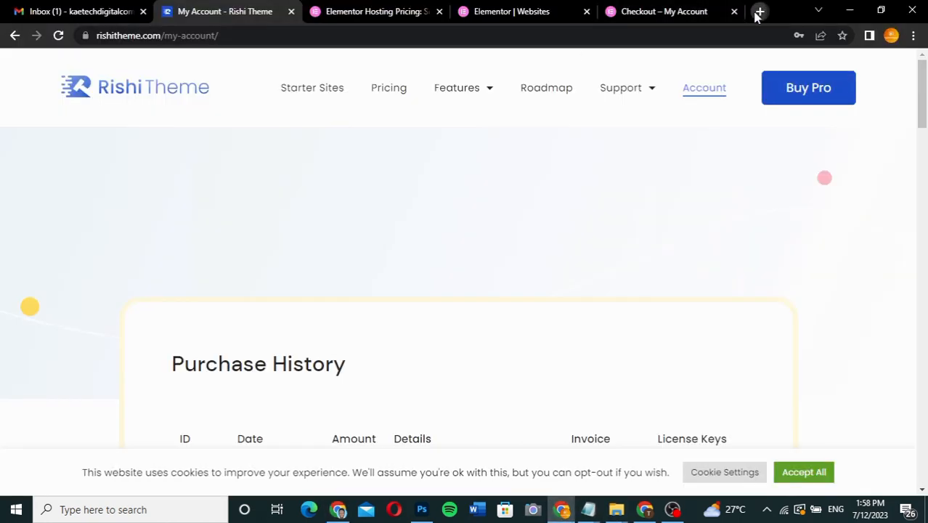
{"action": "left_click", "coordinate": [759, 11]}
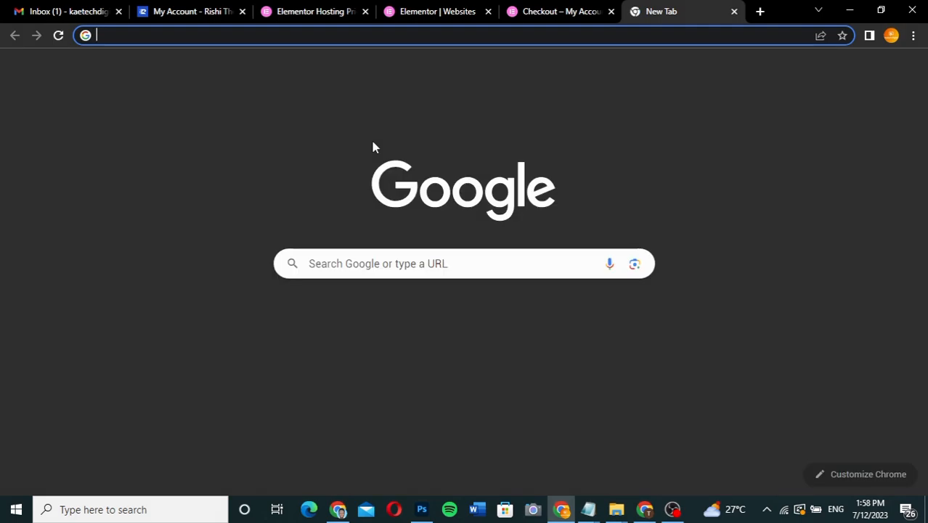
{"action": "type", "text": "buzuuzu"}
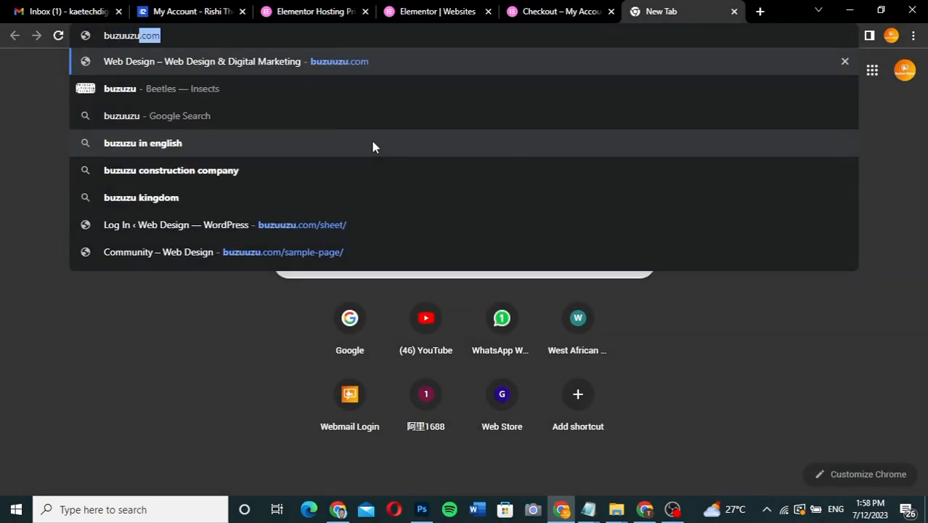
{"action": "key", "text": "Return"}
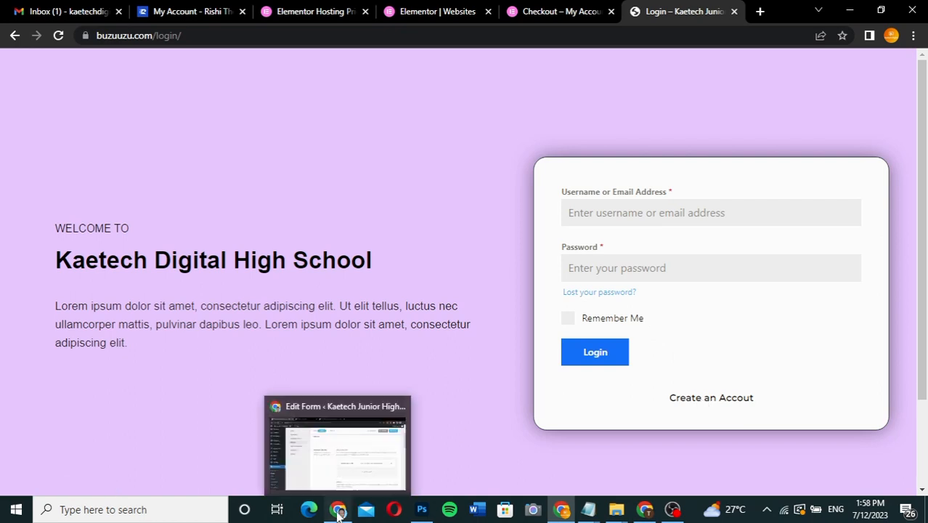
Switch back to the WordPress admin window and check the list of all users for the newly registered student.
{"action": "left_click", "coordinate": [338, 421]}
{"action": "mouse_move", "coordinate": [42, 265]}
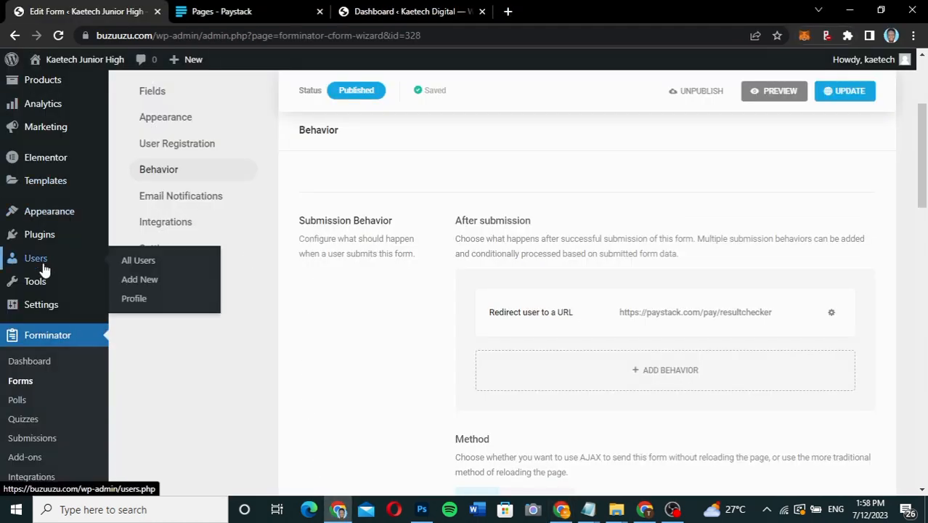
{"action": "left_click", "coordinate": [146, 266]}
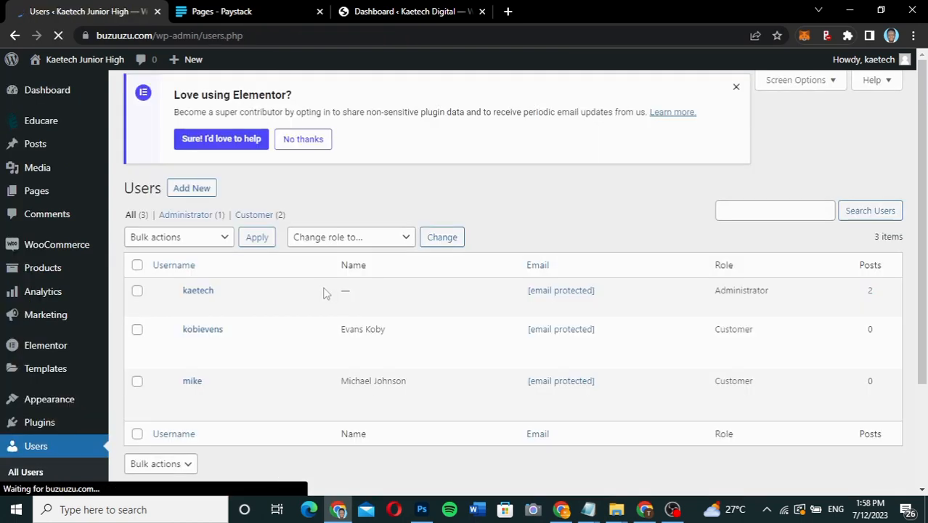
{"action": "scroll", "coordinate": [324, 293], "scroll_direction": "down", "scroll_amount": 1}
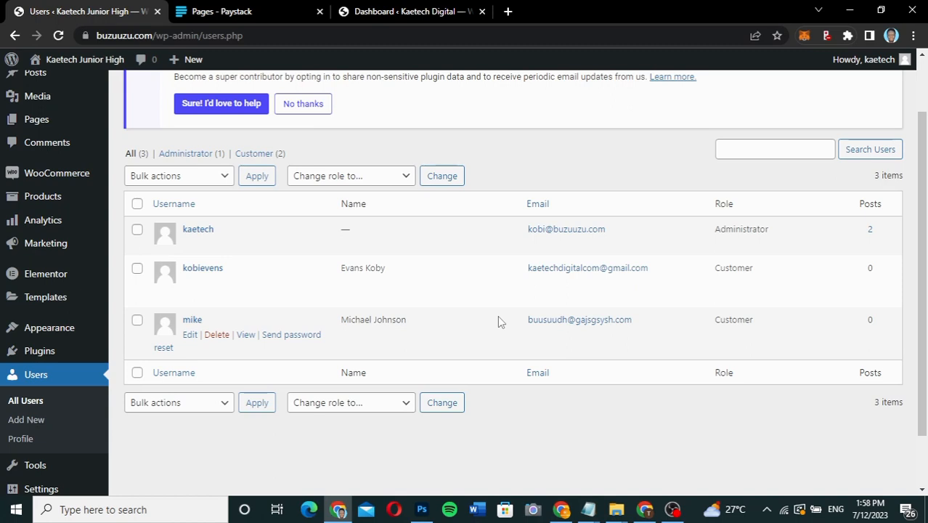
Show the Forminator submissions of the User Registration form.
{"action": "scroll", "coordinate": [197, 337], "scroll_direction": "down", "scroll_amount": 2}
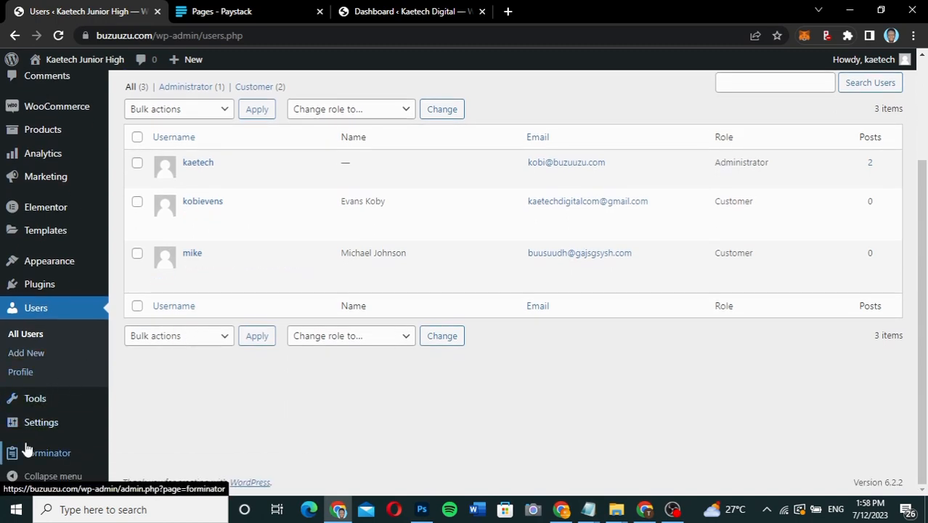
{"action": "mouse_move", "coordinate": [27, 454]}
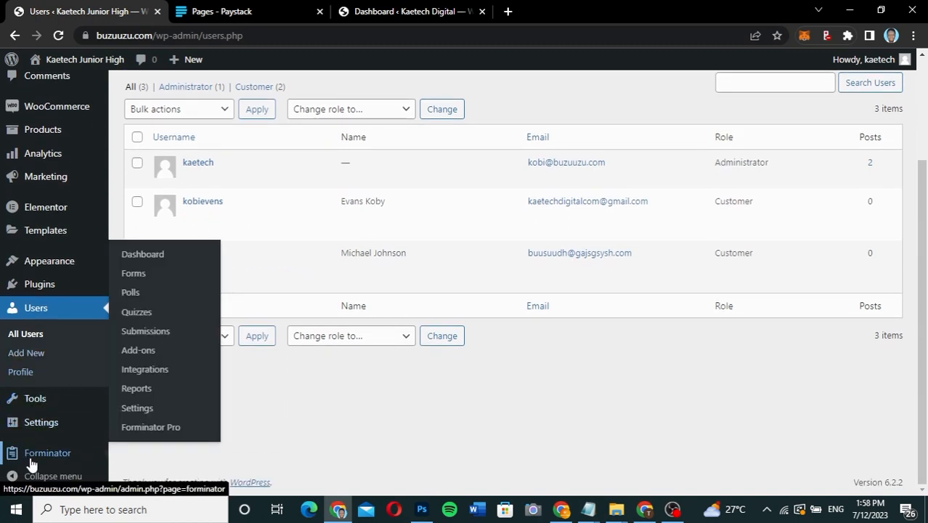
{"action": "left_click", "coordinate": [135, 275]}
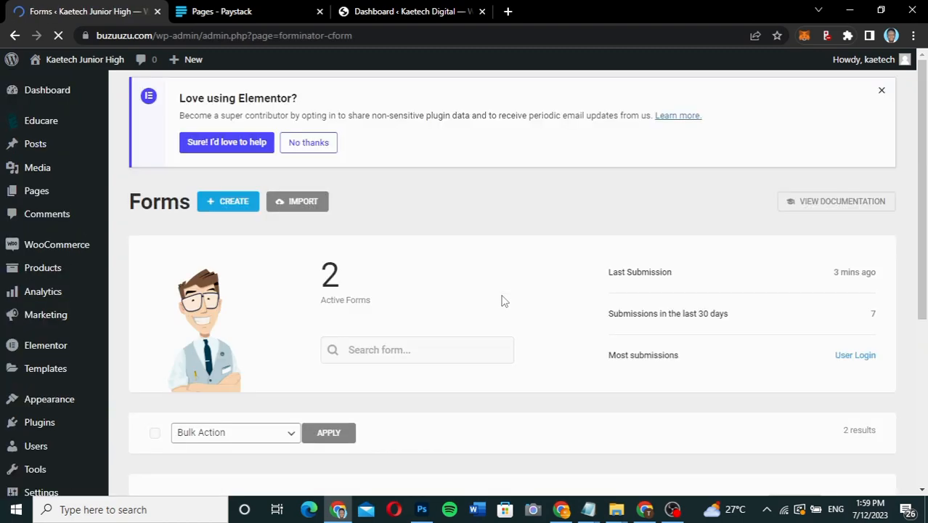
{"action": "scroll", "coordinate": [501, 300], "scroll_direction": "down", "scroll_amount": 4}
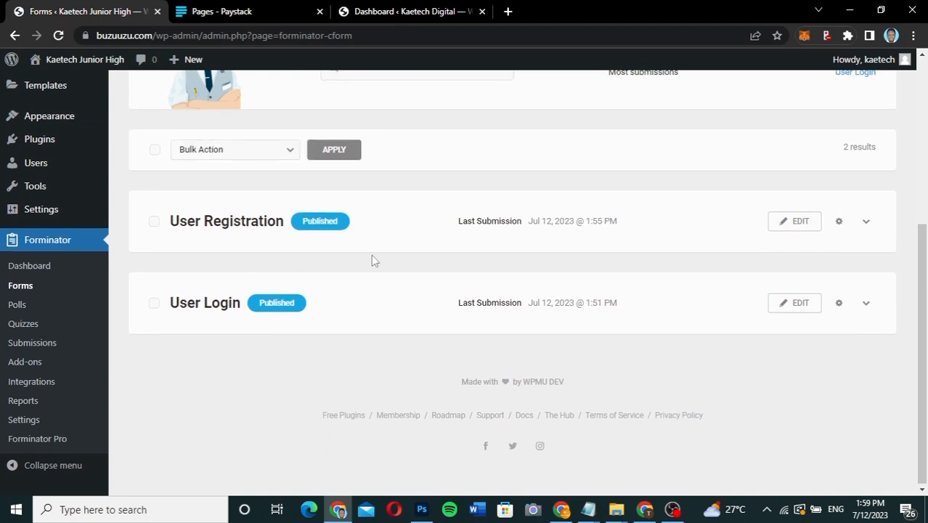
{"action": "left_click", "coordinate": [18, 342]}
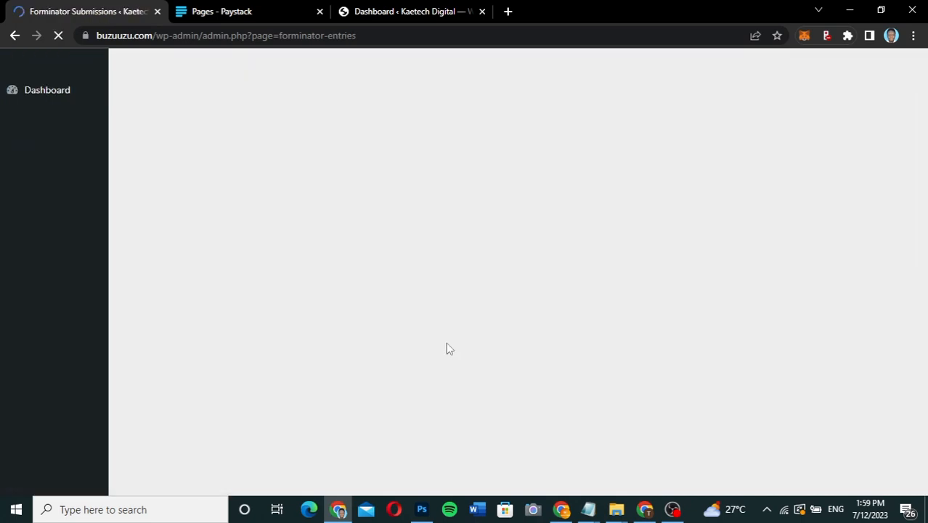
{"action": "scroll", "coordinate": [447, 348], "scroll_direction": "down", "scroll_amount": 1}
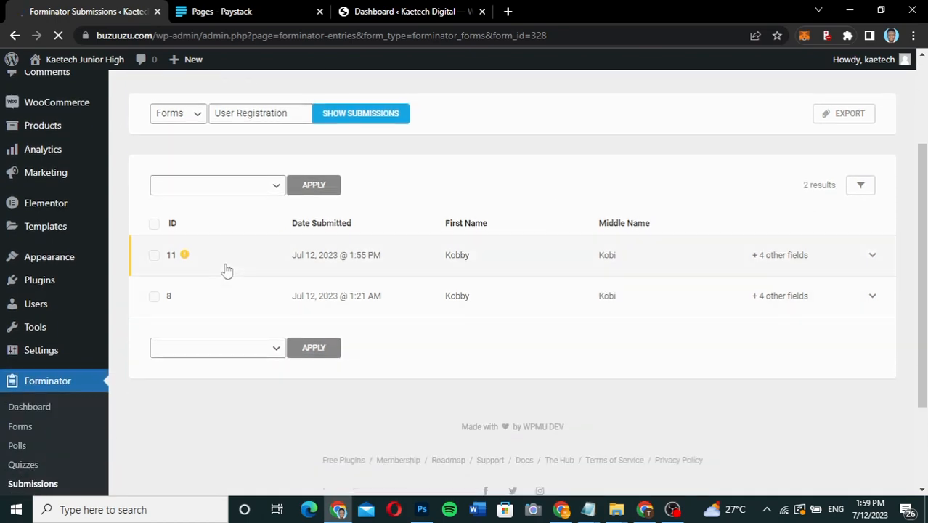
Approve the pending user of submission ID 11 with the Approve Users bulk action.
{"action": "mouse_move", "coordinate": [185, 256]}
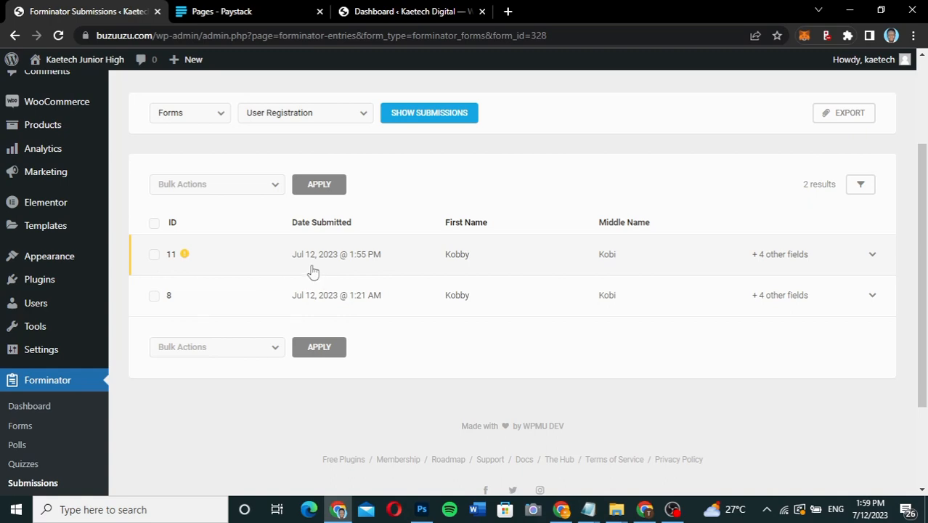
{"action": "left_click", "coordinate": [154, 254]}
{"action": "scroll", "coordinate": [155, 255], "scroll_direction": "down", "scroll_amount": 2}
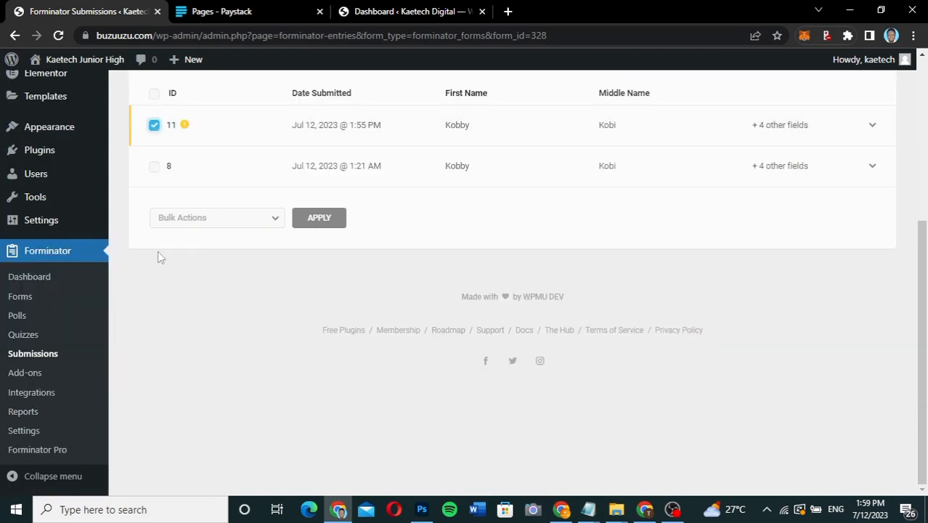
{"action": "left_click", "coordinate": [236, 225]}
{"action": "left_click", "coordinate": [212, 249]}
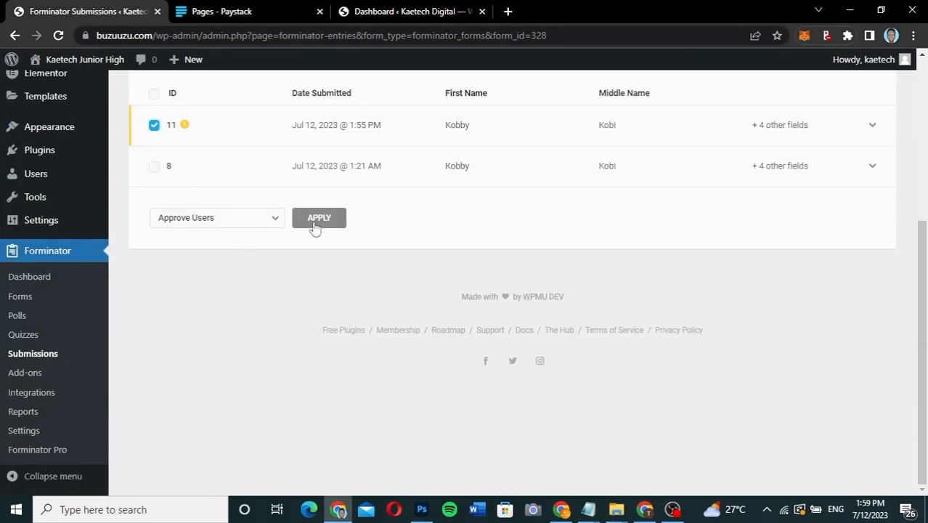
{"action": "left_click", "coordinate": [327, 220]}
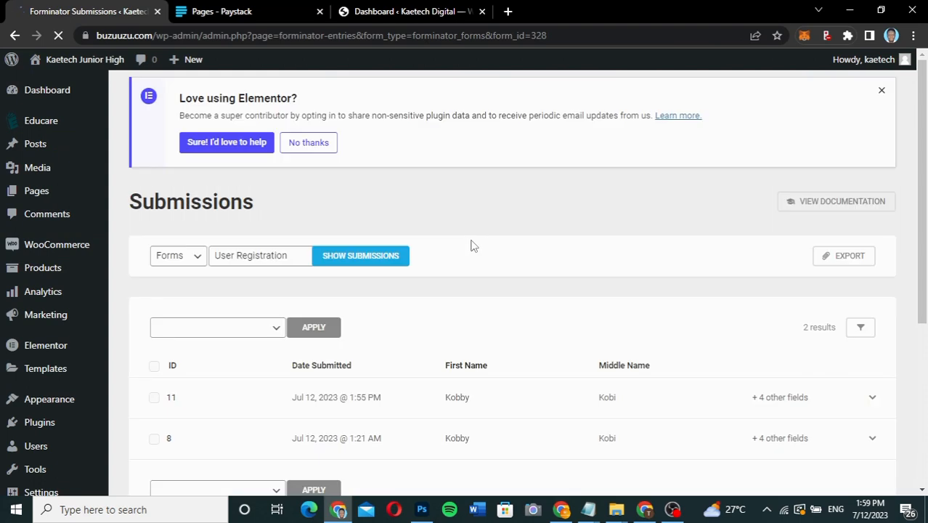
Review the list of all WordPress users to check the approved student's account, name, email and role.
{"action": "scroll", "coordinate": [471, 245], "scroll_direction": "down", "scroll_amount": 3}
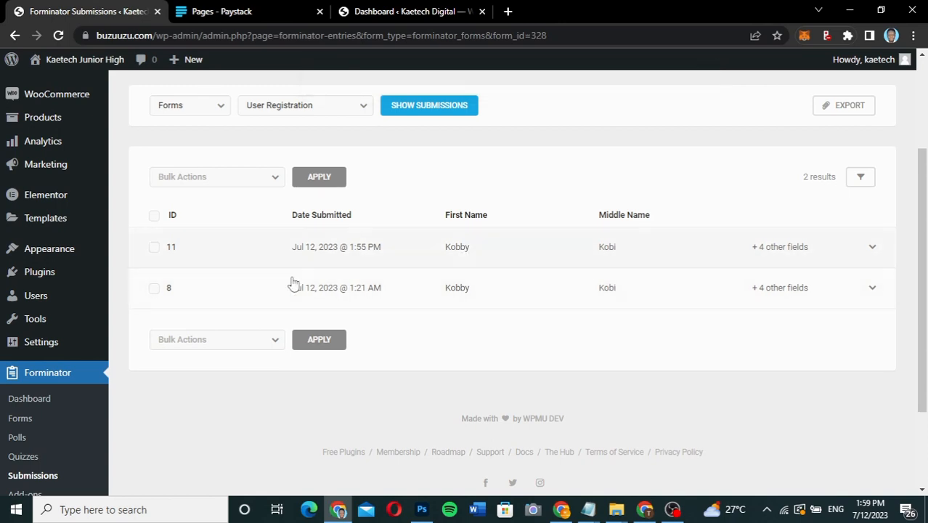
{"action": "mouse_move", "coordinate": [48, 301]}
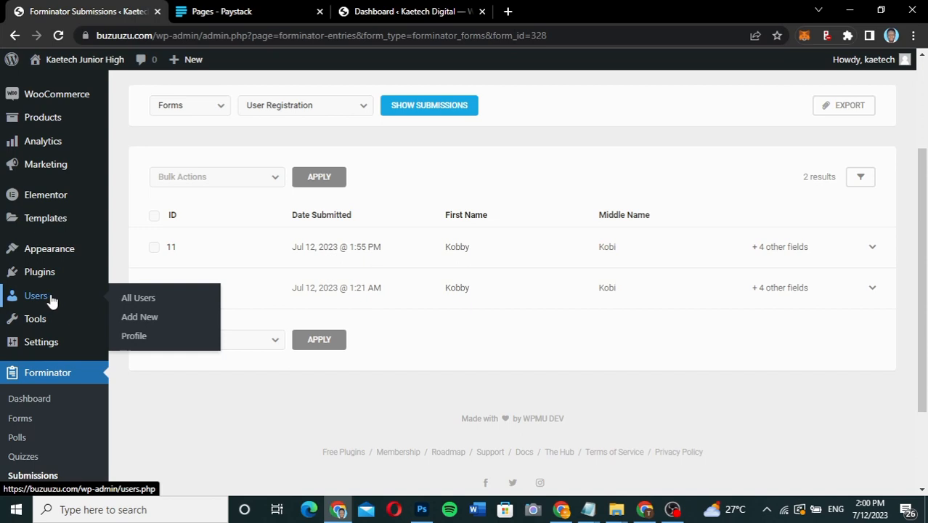
{"action": "left_click", "coordinate": [159, 298]}
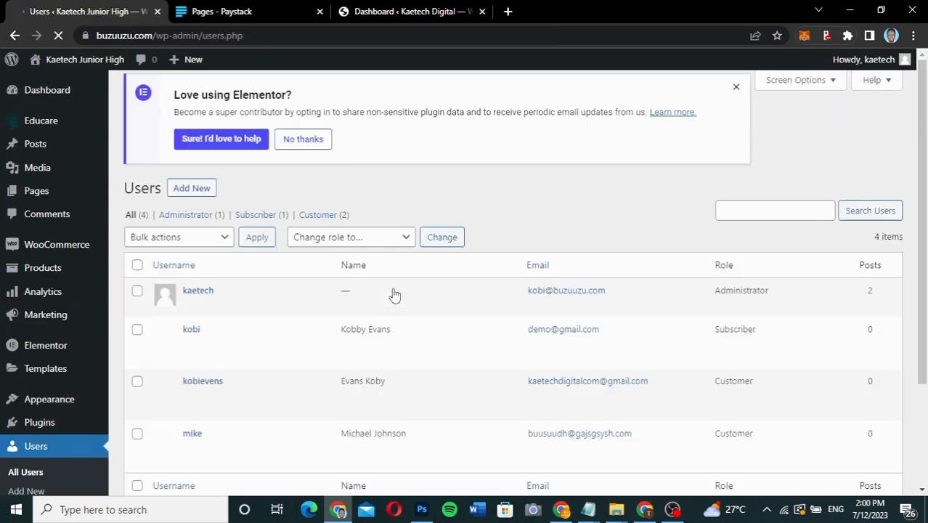
{"action": "scroll", "coordinate": [438, 369], "scroll_direction": "down", "scroll_amount": 2}
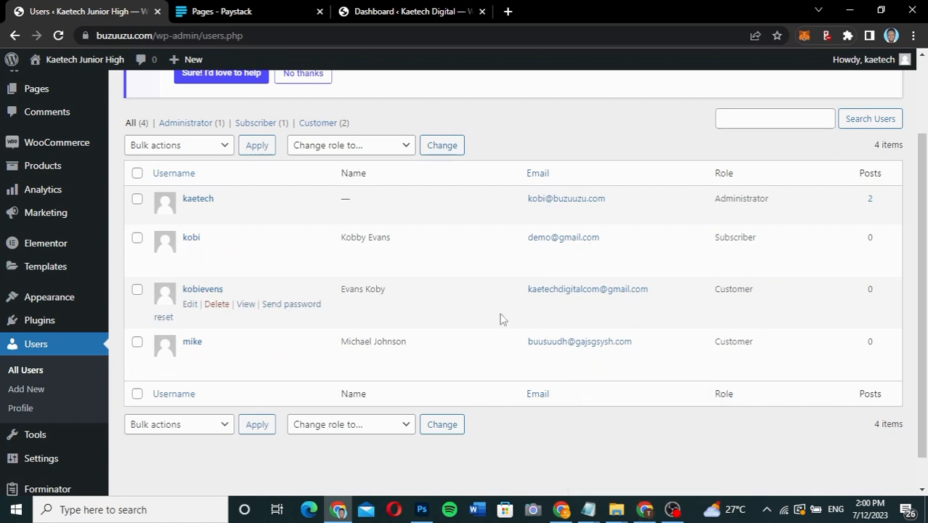
Switch to the store checkout window, try opening the Results page, and return to review the Result Checker checkout form.
{"action": "left_click", "coordinate": [645, 509]}
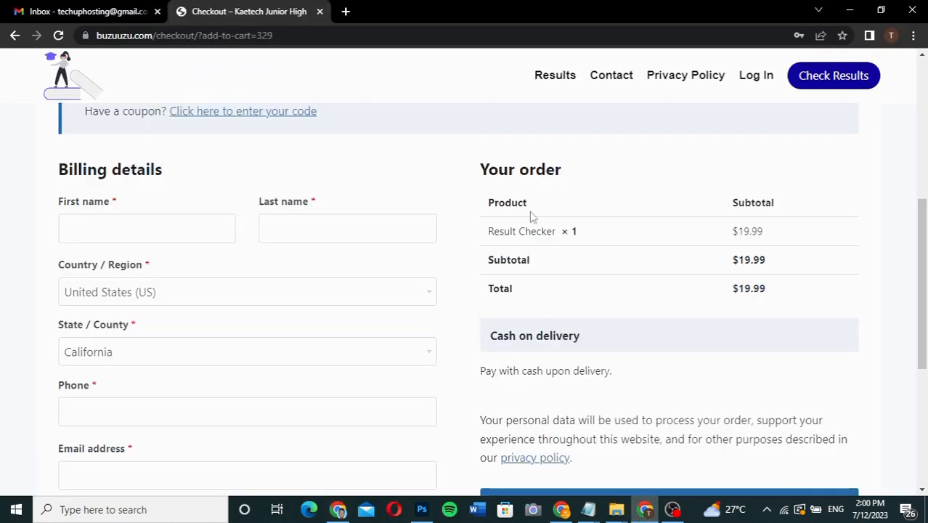
{"action": "left_click", "coordinate": [555, 77]}
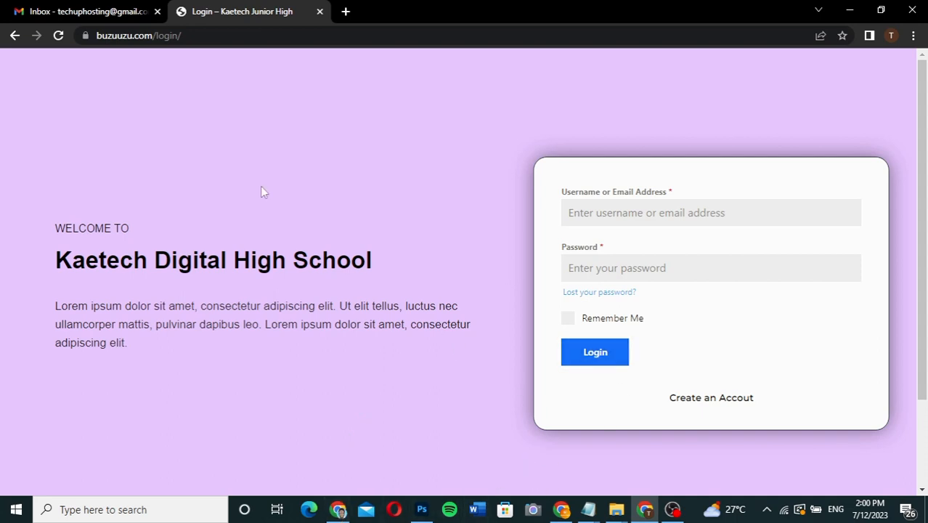
{"action": "left_click", "coordinate": [15, 35]}
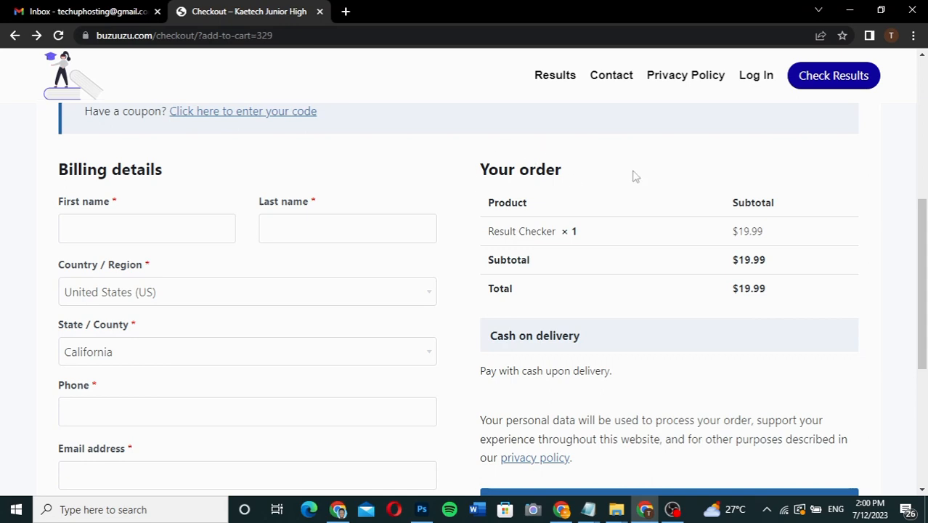
{"action": "scroll", "coordinate": [488, 315], "scroll_direction": "down", "scroll_amount": 3}
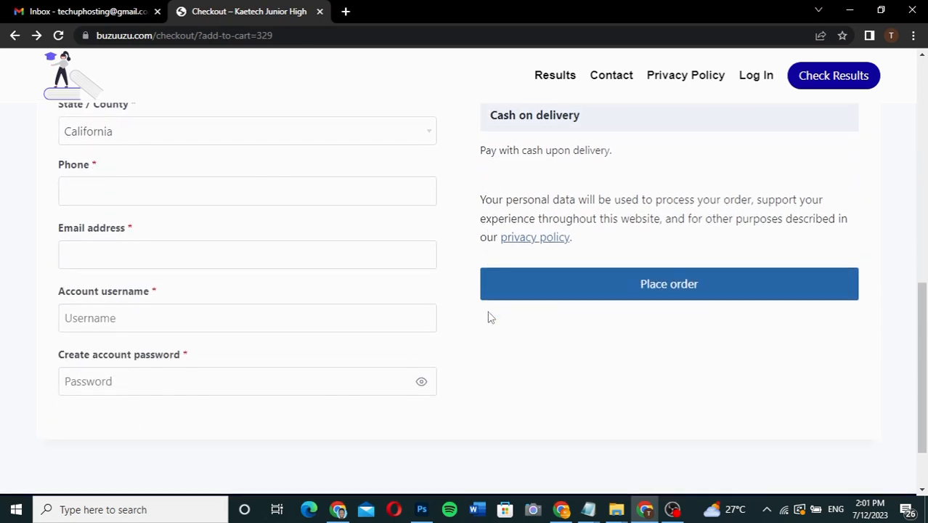
{"action": "scroll", "coordinate": [485, 308], "scroll_direction": "up", "scroll_amount": 3}
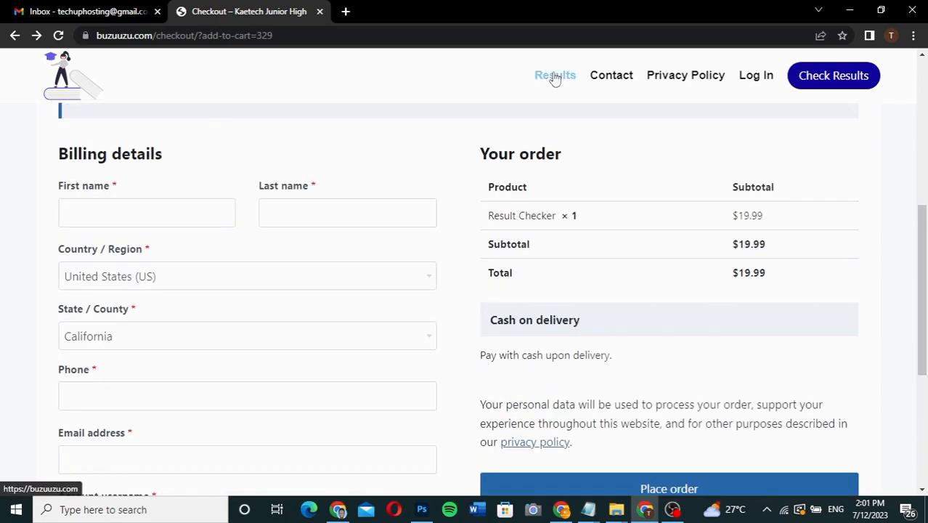
Compare the WordPress users list and school login page with the Result Checker checkout's billing, order and account fields across the browser windows.
{"action": "left_click", "coordinate": [338, 509]}
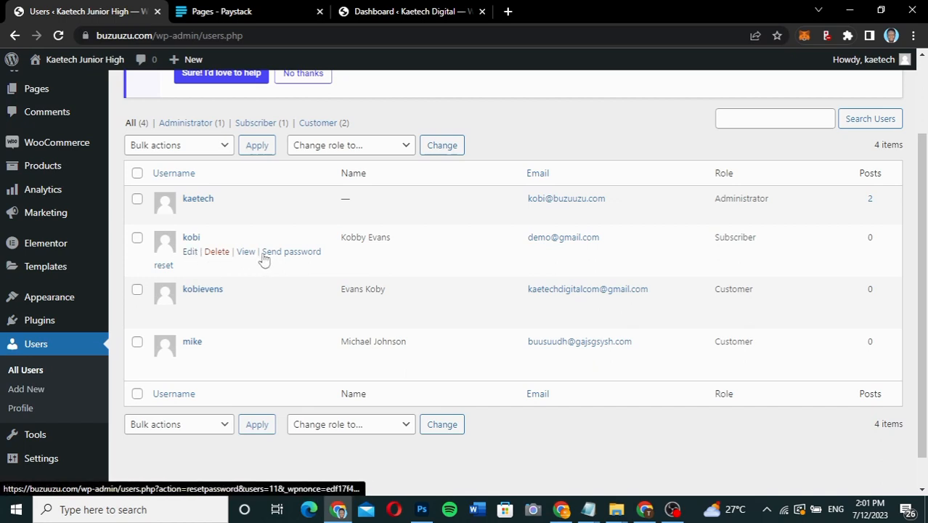
{"action": "mouse_move", "coordinate": [563, 511]}
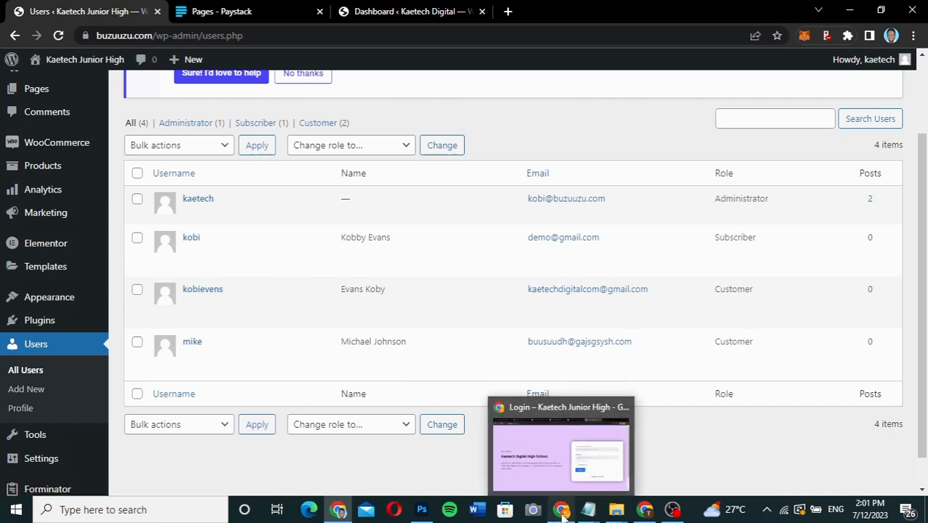
{"action": "left_click", "coordinate": [559, 469]}
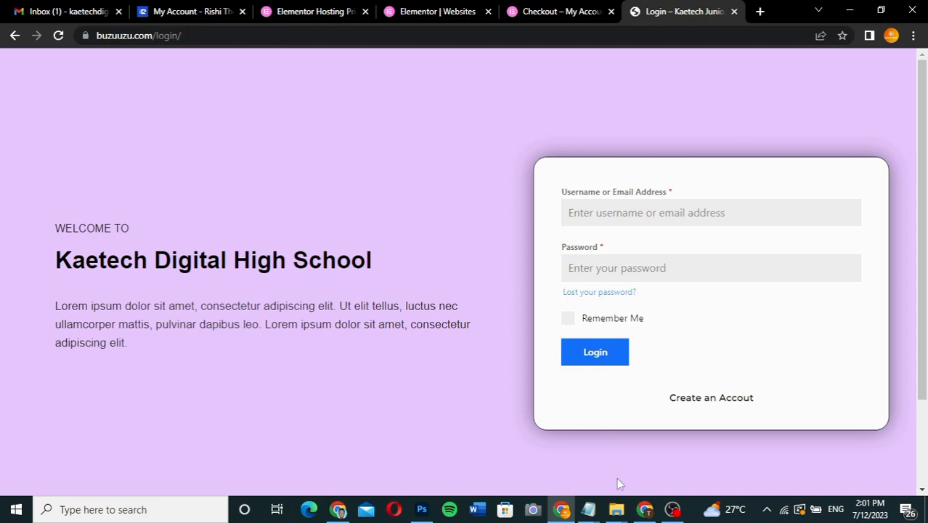
{"action": "left_click", "coordinate": [644, 509]}
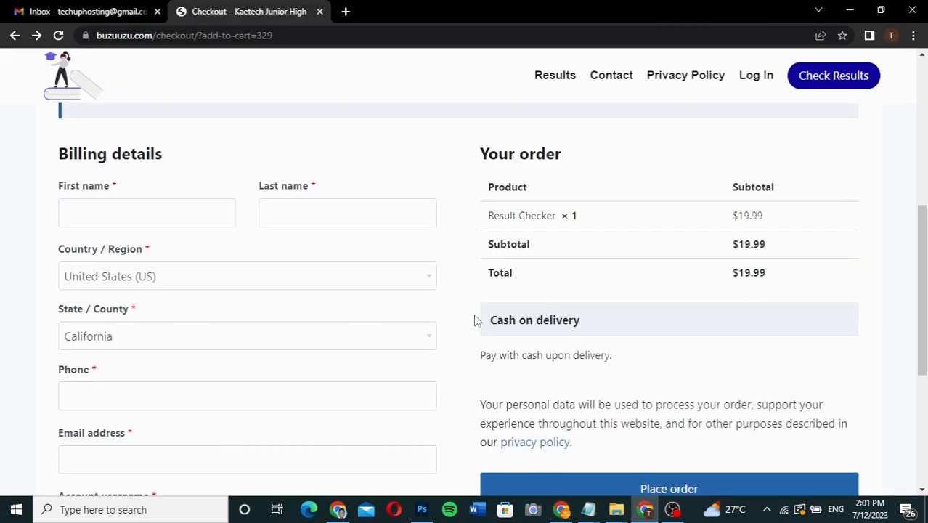
{"action": "scroll", "coordinate": [528, 292], "scroll_direction": "up", "scroll_amount": 3}
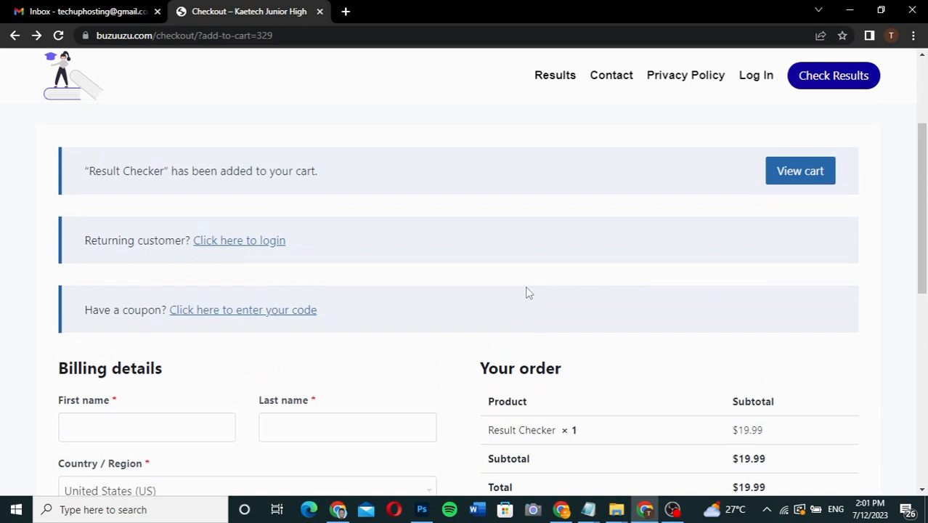
{"action": "scroll", "coordinate": [528, 292], "scroll_direction": "down", "scroll_amount": 2}
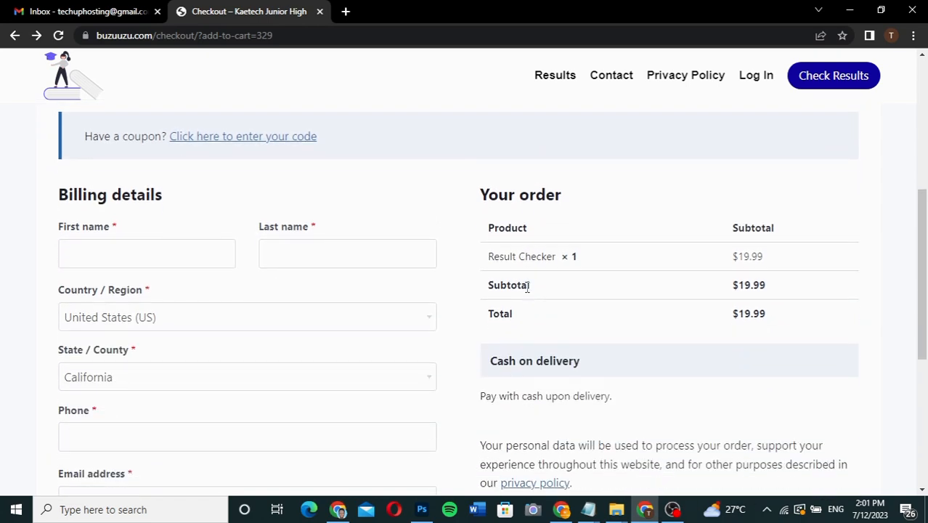
{"action": "scroll", "coordinate": [528, 286], "scroll_direction": "down", "scroll_amount": 2}
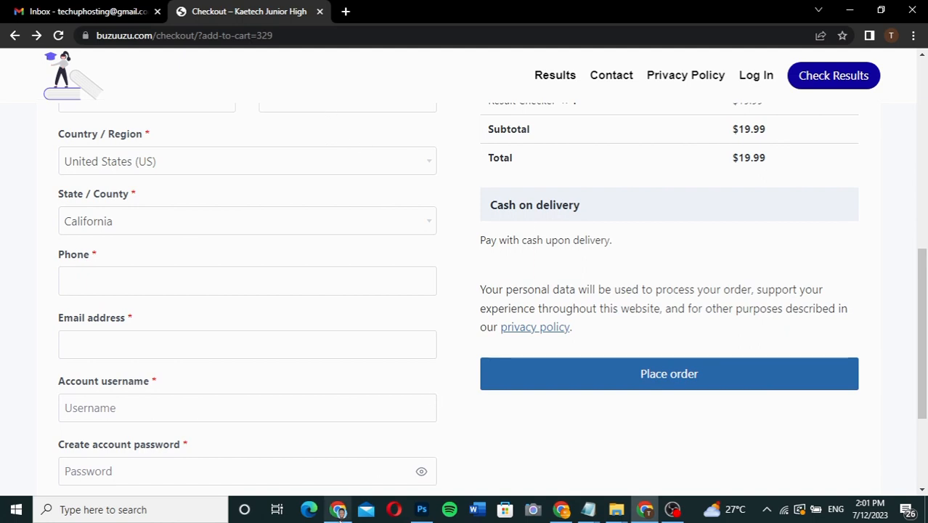
{"action": "left_click", "coordinate": [337, 507]}
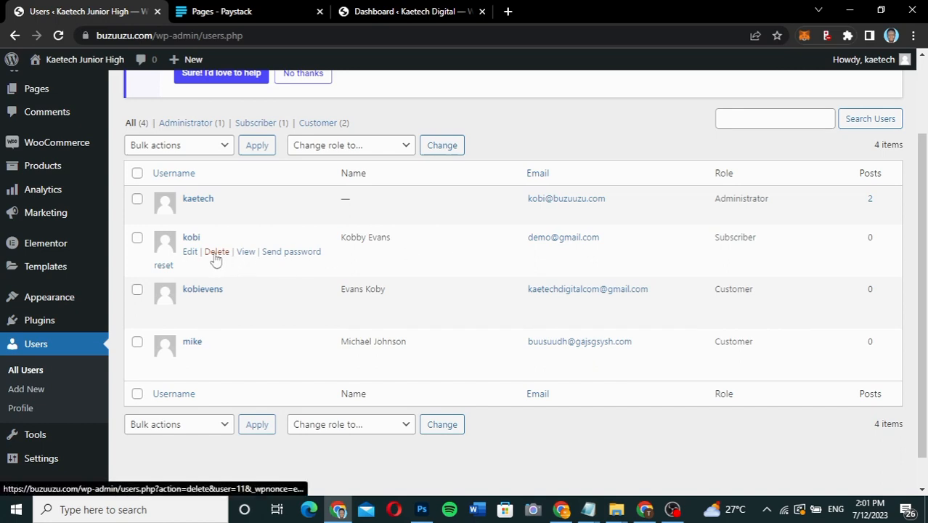
{"action": "left_click_drag", "start_coordinate": [136, 237], "coordinate": [138, 346]}
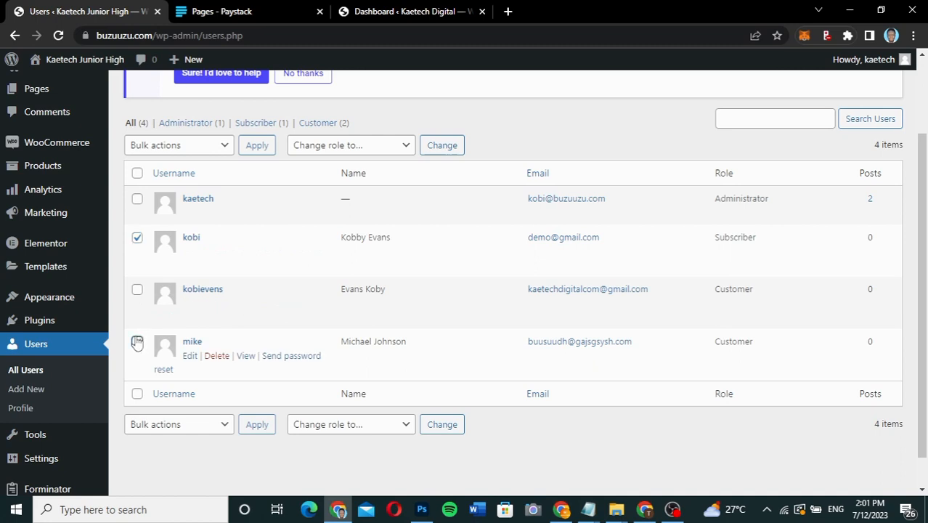
{"action": "left_click", "coordinate": [137, 343]}
{"action": "left_click", "coordinate": [136, 289]}
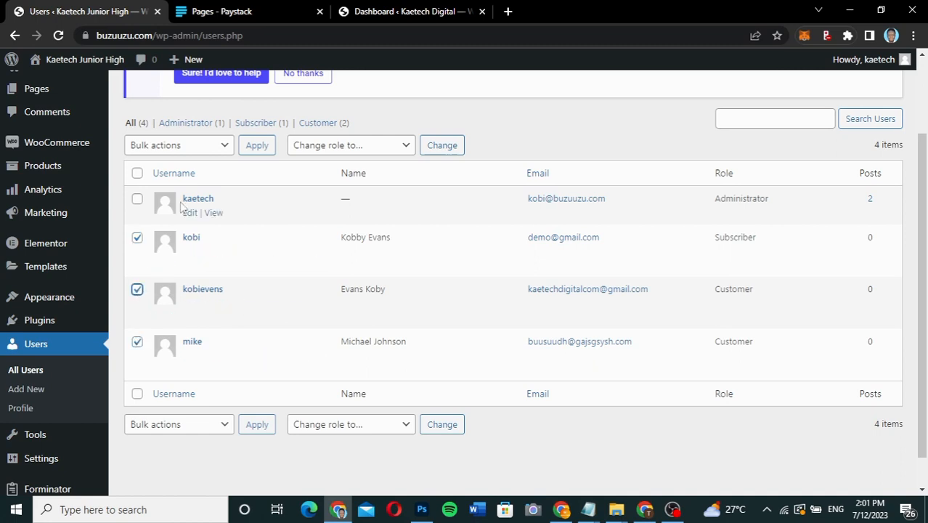
{"action": "left_click", "coordinate": [207, 148]}
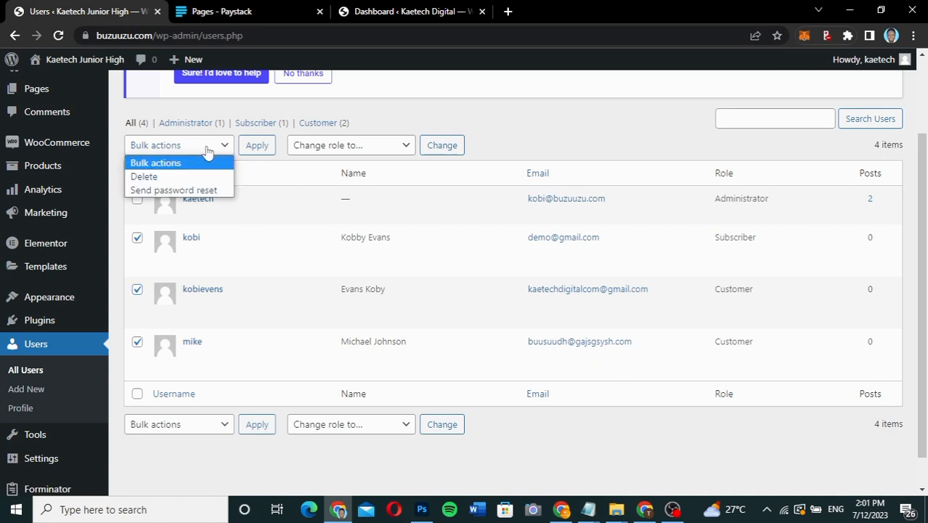
{"action": "left_click", "coordinate": [182, 178]}
{"action": "left_click", "coordinate": [182, 176]}
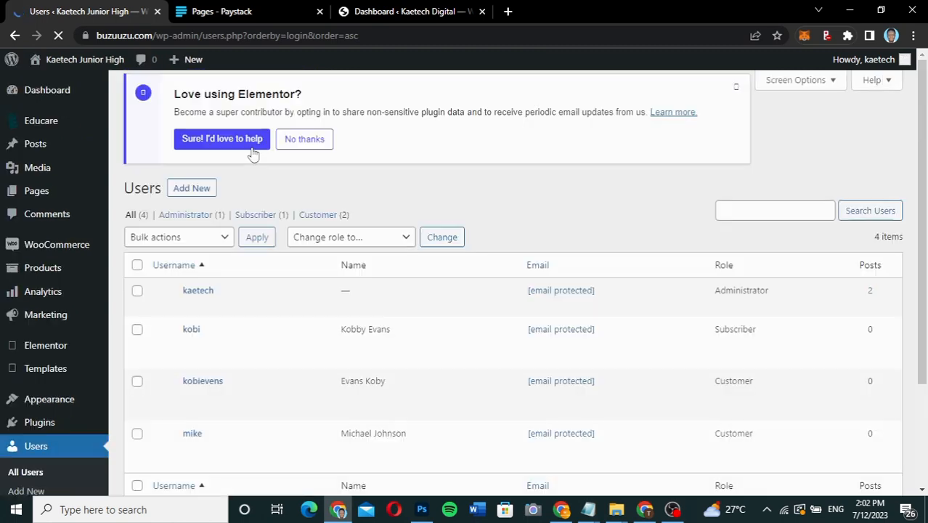
Delete the three non-administrator users from the WordPress users list with the Delete bulk action.
{"action": "scroll", "coordinate": [252, 154], "scroll_direction": "down", "scroll_amount": 3}
{"action": "left_click", "coordinate": [137, 201]}
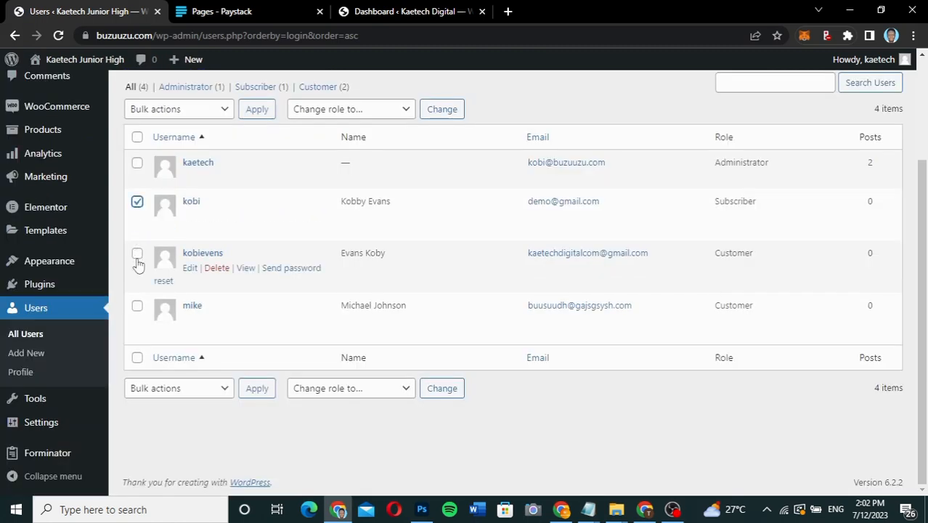
{"action": "left_click", "coordinate": [137, 254]}
{"action": "left_click", "coordinate": [138, 306]}
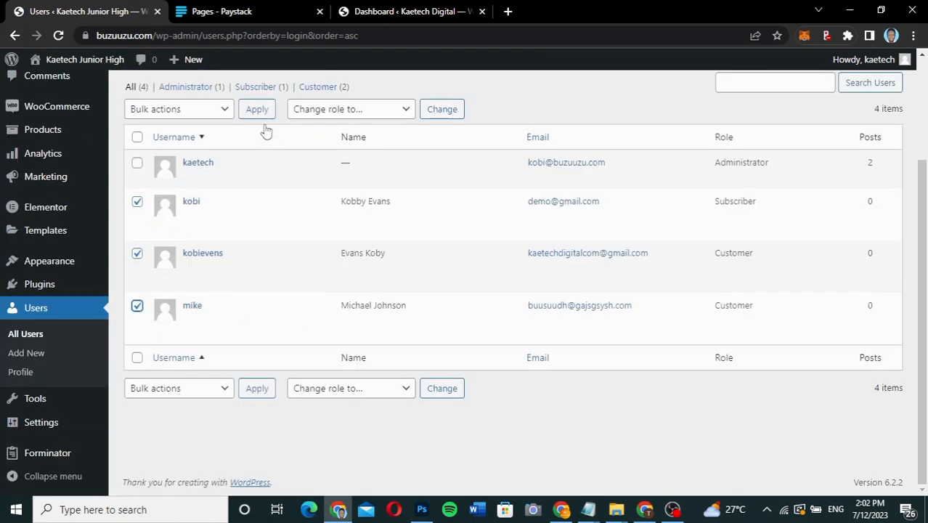
{"action": "left_click", "coordinate": [219, 116]}
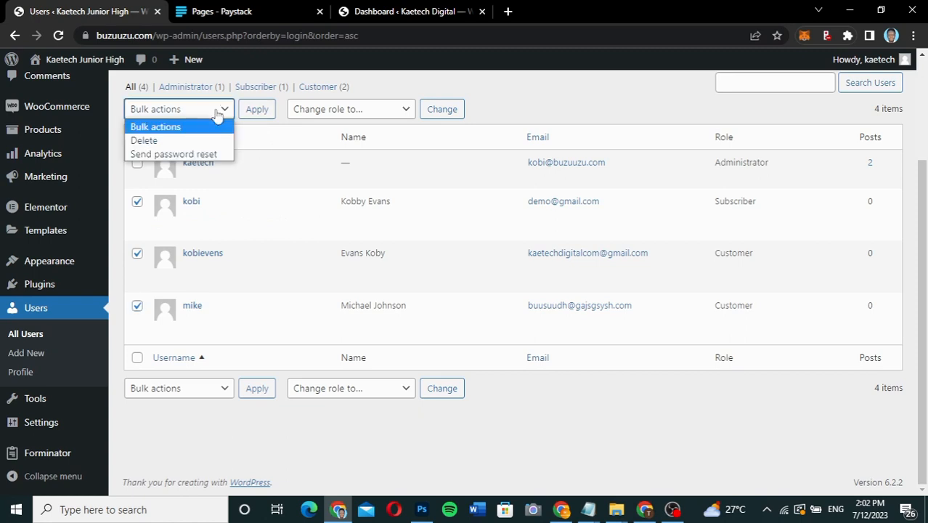
{"action": "left_click", "coordinate": [198, 141]}
{"action": "left_click", "coordinate": [257, 110]}
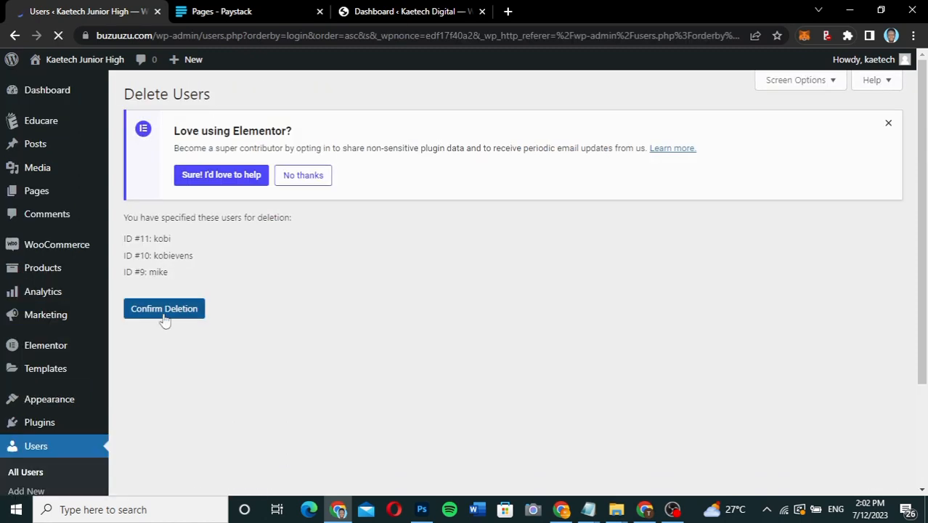
{"action": "left_click", "coordinate": [165, 316]}
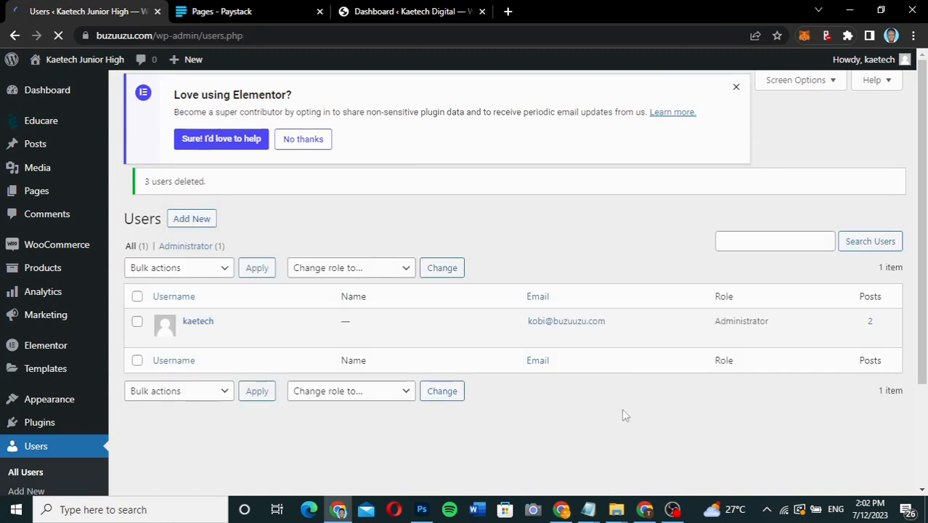
Switch to the window with the school login page, open its account registration form, and fill in the student's first, middle and last names and username.
{"action": "left_click", "coordinate": [562, 509]}
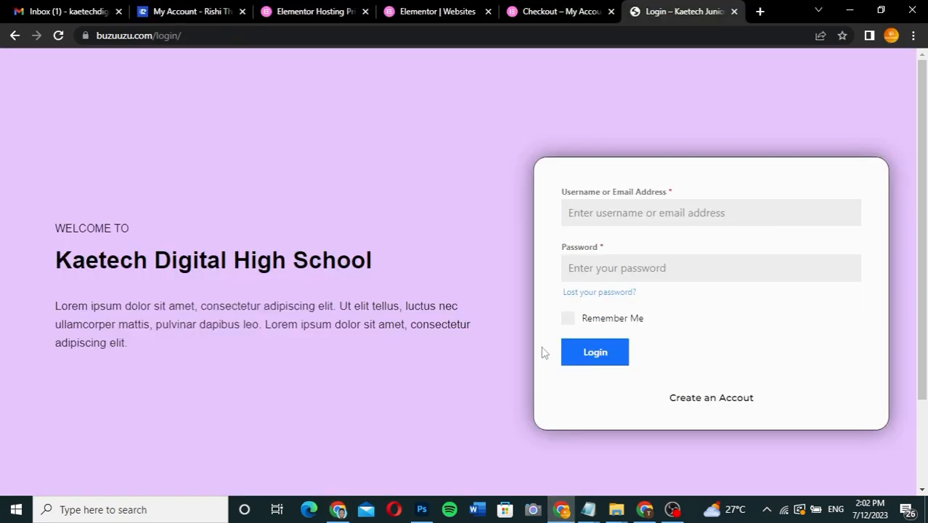
{"action": "left_click", "coordinate": [712, 400]}
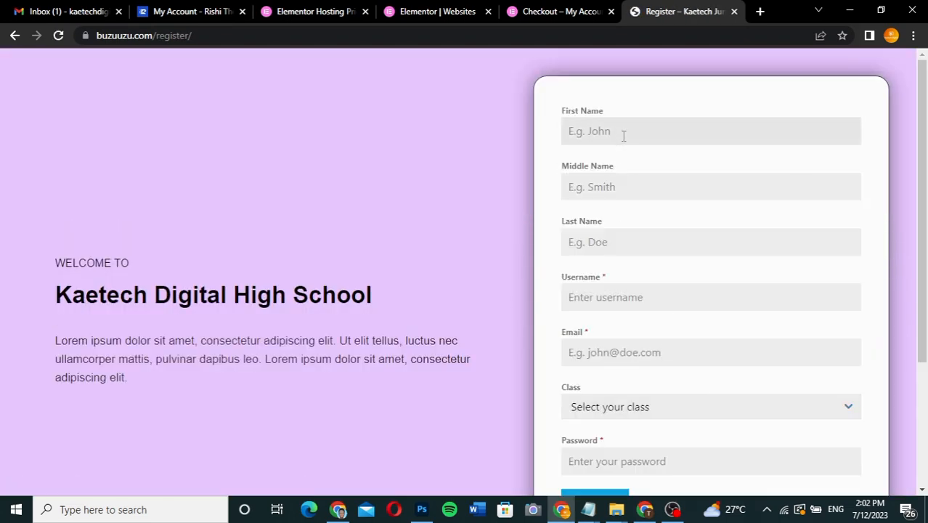
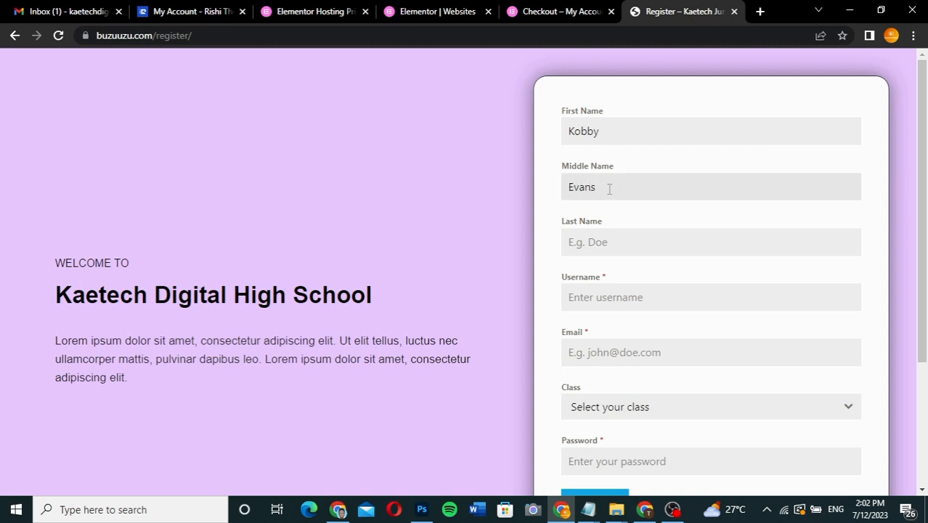
{"action": "left_click", "coordinate": [596, 248]}
{"action": "type", "text": "Kobi"}
{"action": "left_click", "coordinate": [590, 298]}
{"action": "type", "text": "Kobi"}
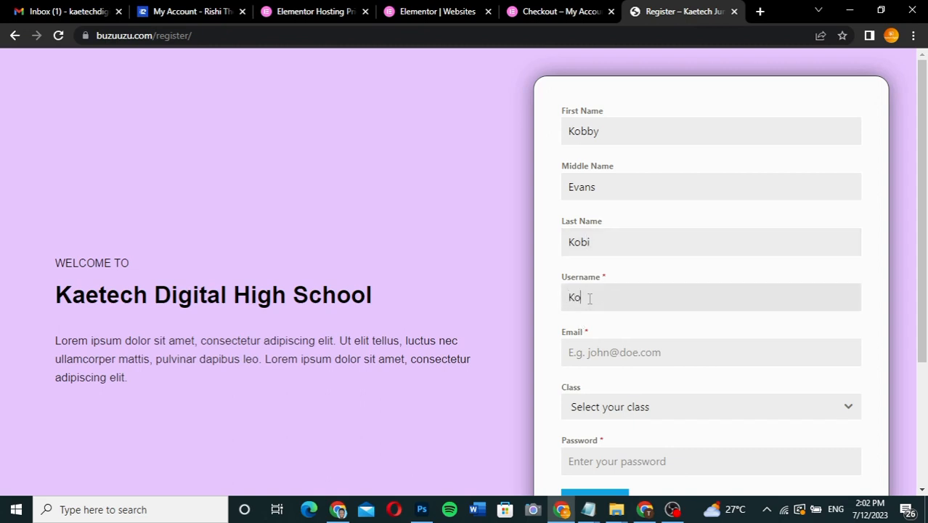
{"action": "type", "text": "kobby"}
Fill in the student's email on the registration form and select JHS 1 as the class.
{"action": "left_click", "coordinate": [592, 356]}
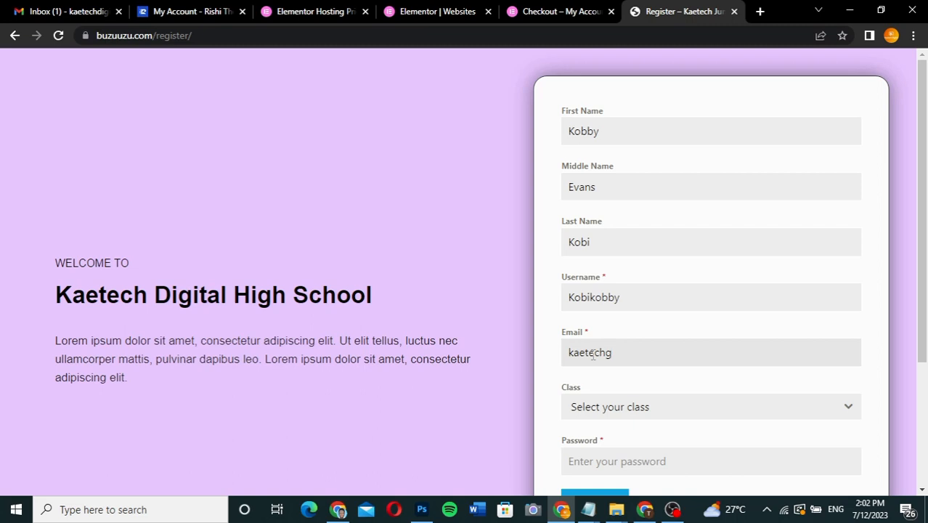
{"action": "scroll", "coordinate": [668, 356], "scroll_direction": "down", "scroll_amount": 2}
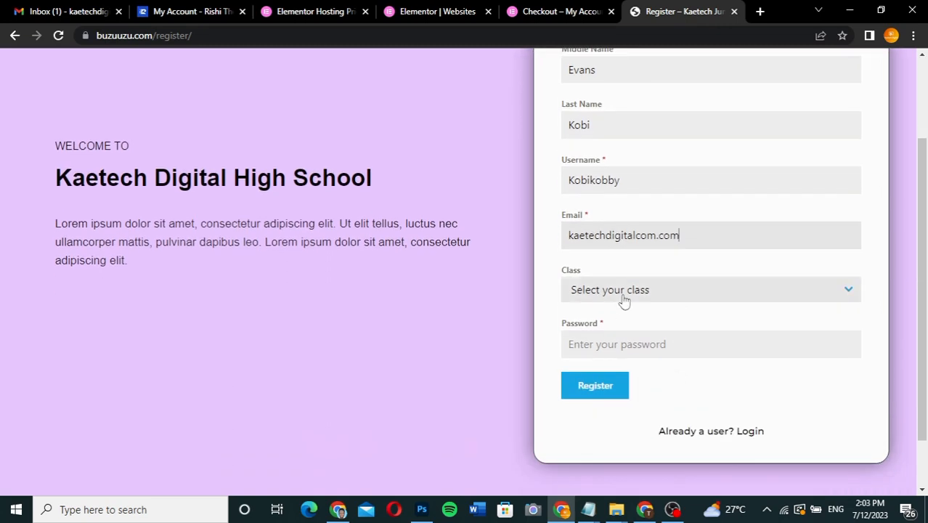
{"action": "left_click", "coordinate": [622, 301]}
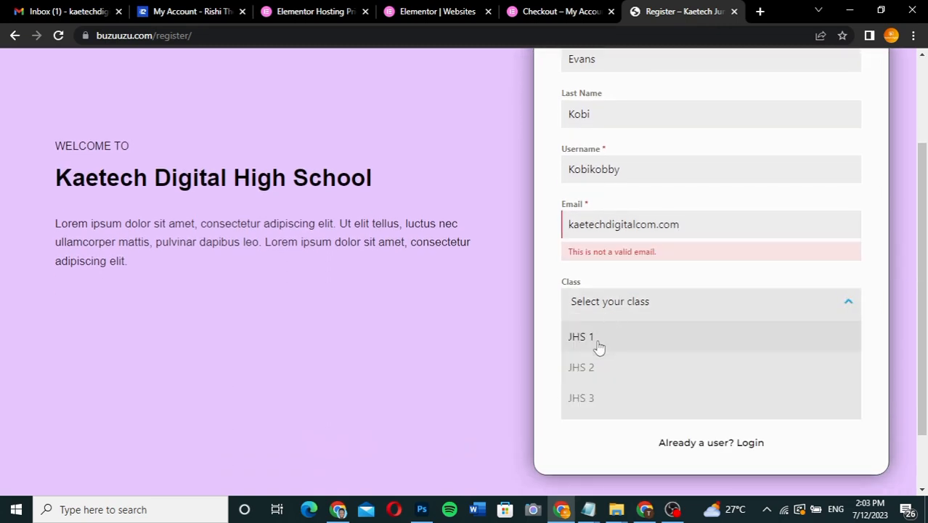
{"action": "left_click", "coordinate": [599, 347]}
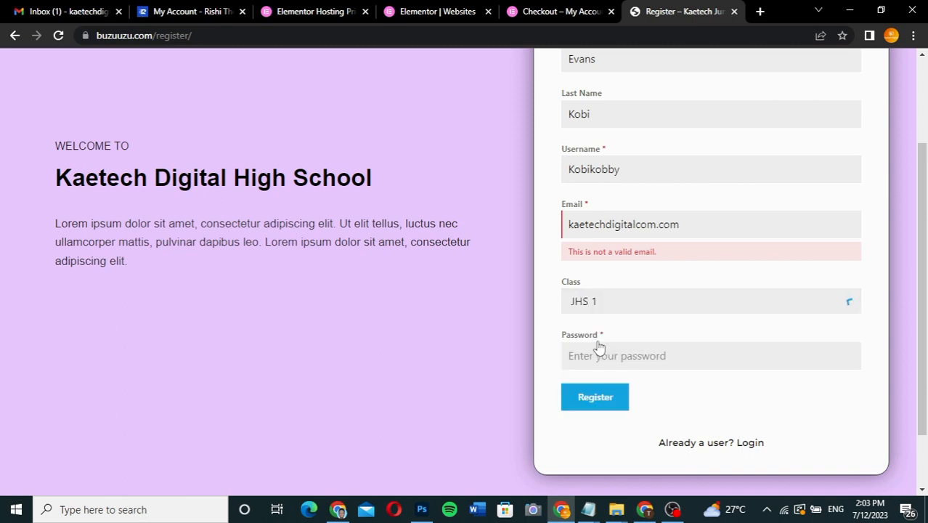
{"action": "left_click", "coordinate": [660, 225]}
{"action": "key", "text": "BackSpace"}
{"action": "type", "text": "@gmail."}
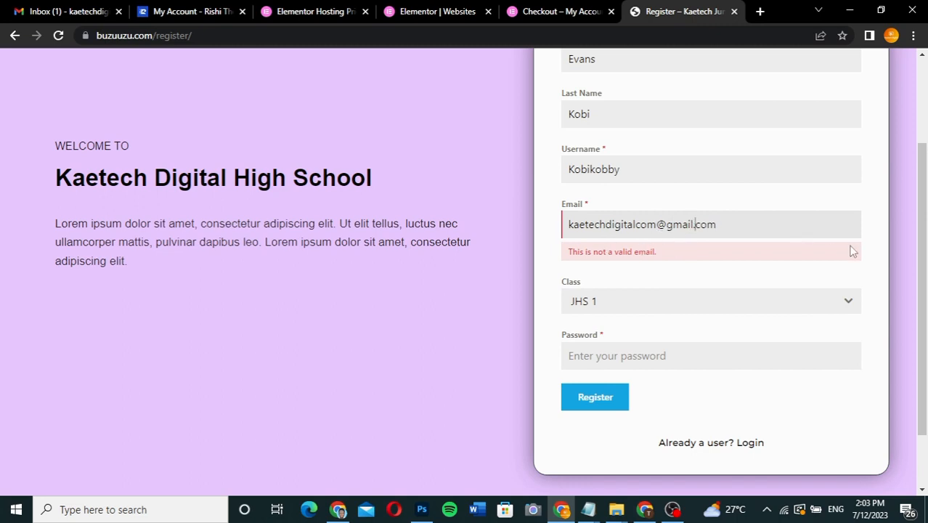
{"action": "left_click", "coordinate": [873, 251]}
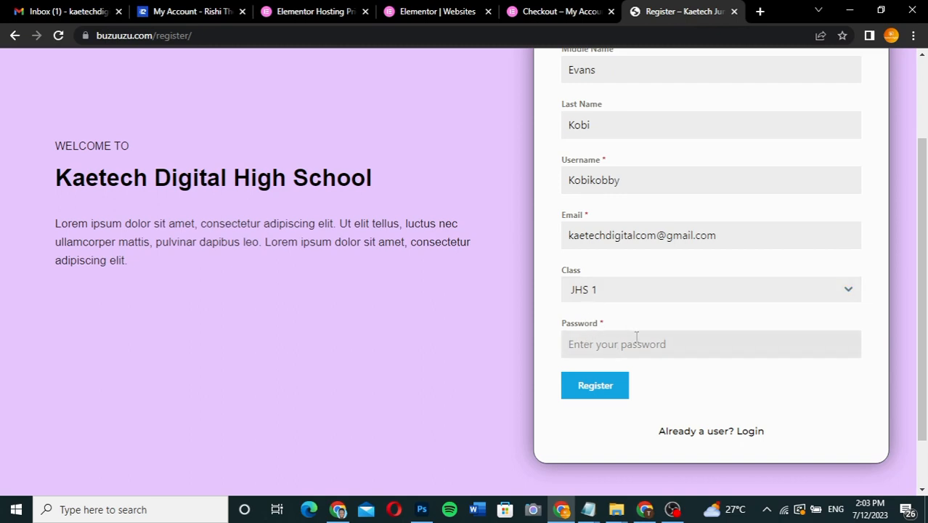
Enter the account password, submit the registration, and dismiss the browser's offer to save the password.
{"action": "type", "text": "•••••••"}
{"action": "scroll", "coordinate": [652, 316], "scroll_direction": "up", "scroll_amount": 2}
{"action": "scroll", "coordinate": [651, 316], "scroll_direction": "down", "scroll_amount": 3}
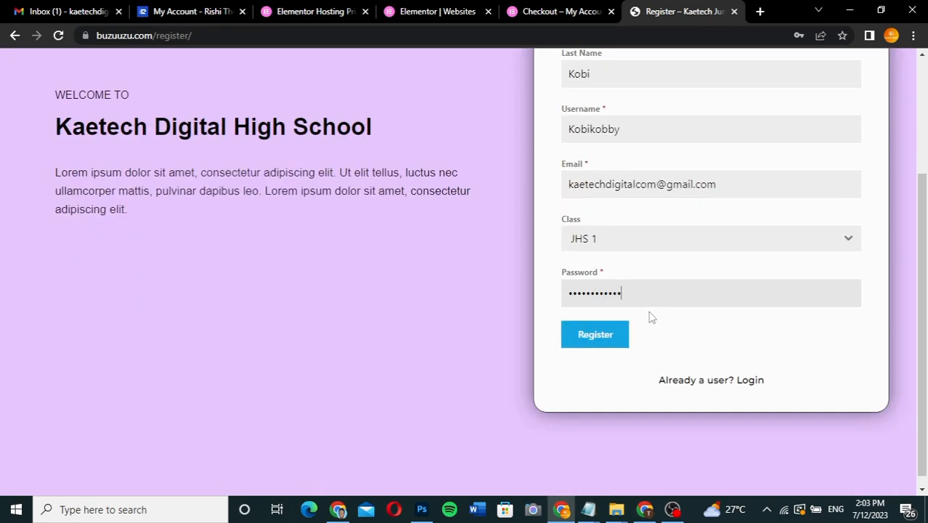
{"action": "left_click", "coordinate": [594, 339]}
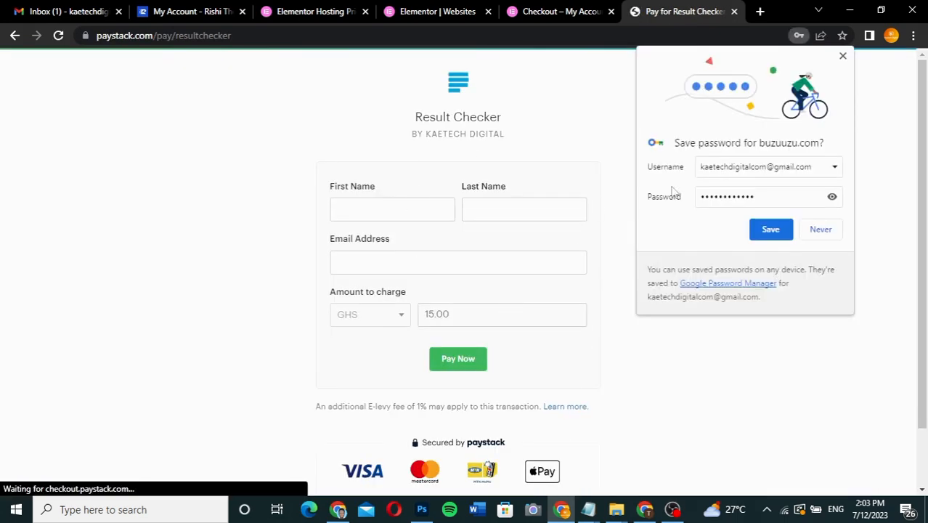
{"action": "left_click", "coordinate": [843, 56]}
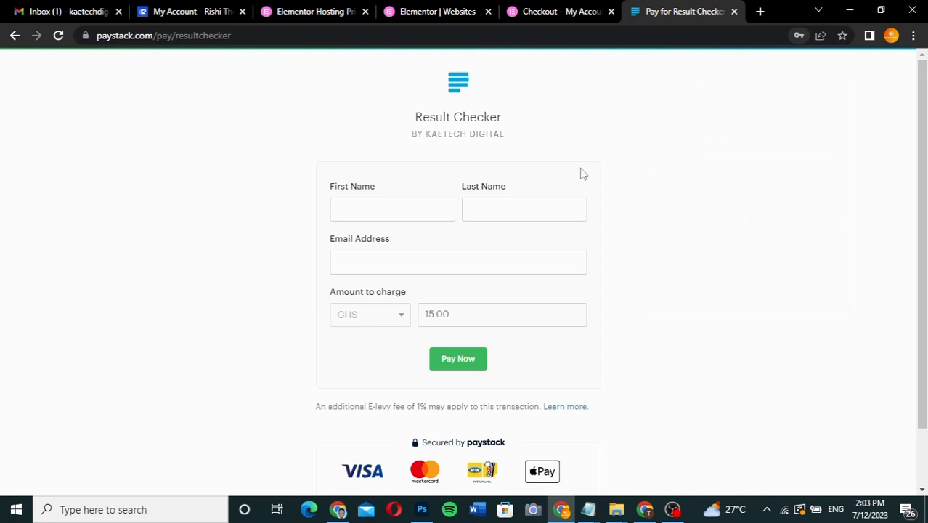
Fill in the student's first name, last name and email address on the Result Checker payment form and proceed to payment.
{"action": "left_click", "coordinate": [380, 205]}
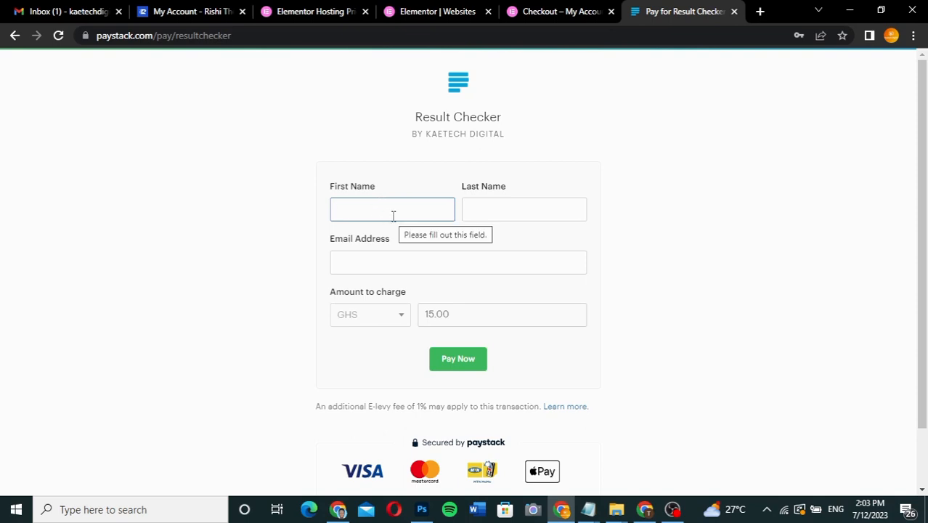
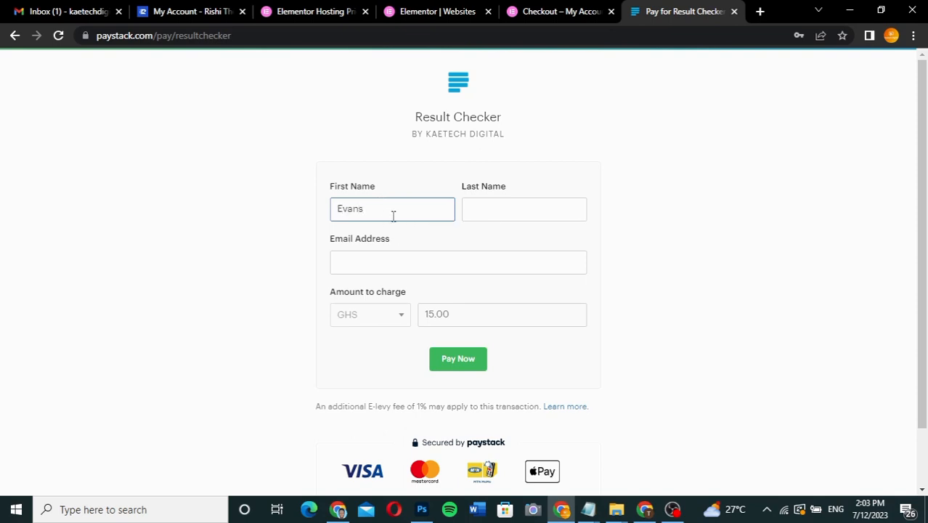
{"action": "left_click", "coordinate": [486, 210]}
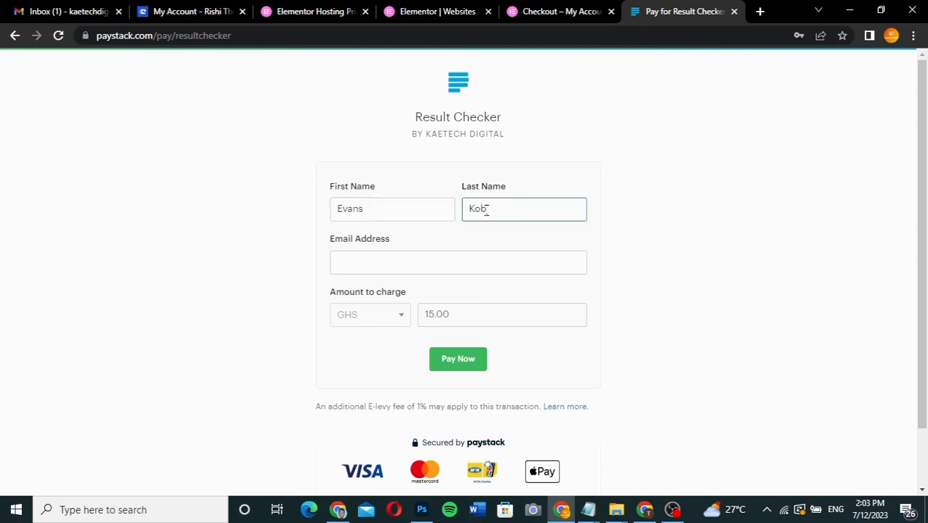
{"action": "left_click", "coordinate": [443, 268]}
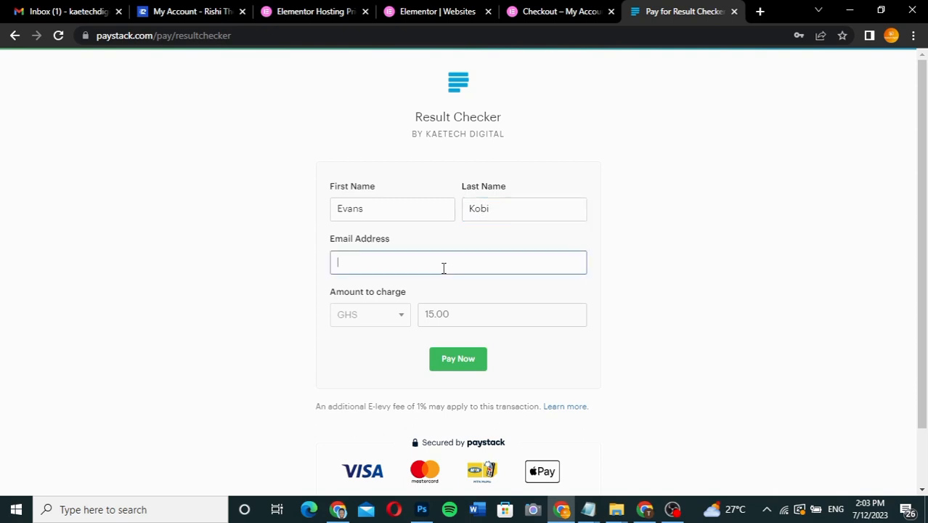
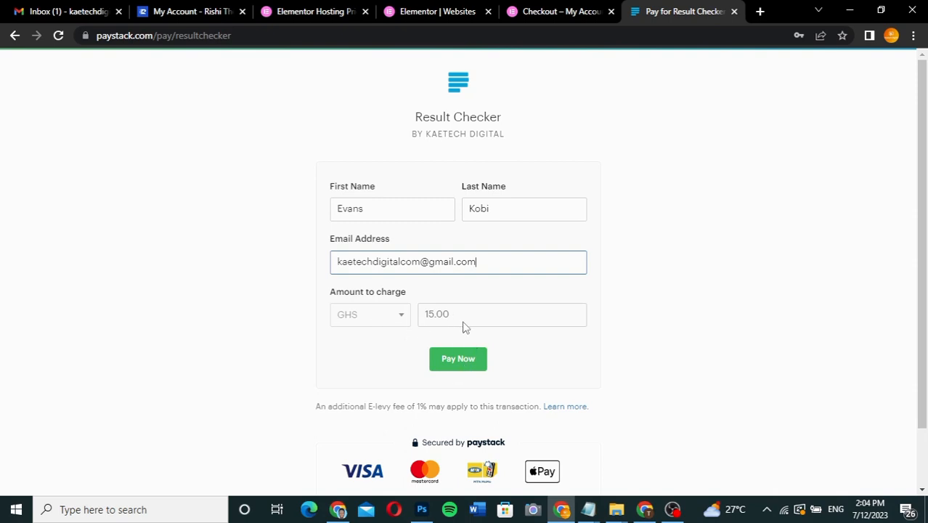
{"action": "left_click", "coordinate": [452, 356]}
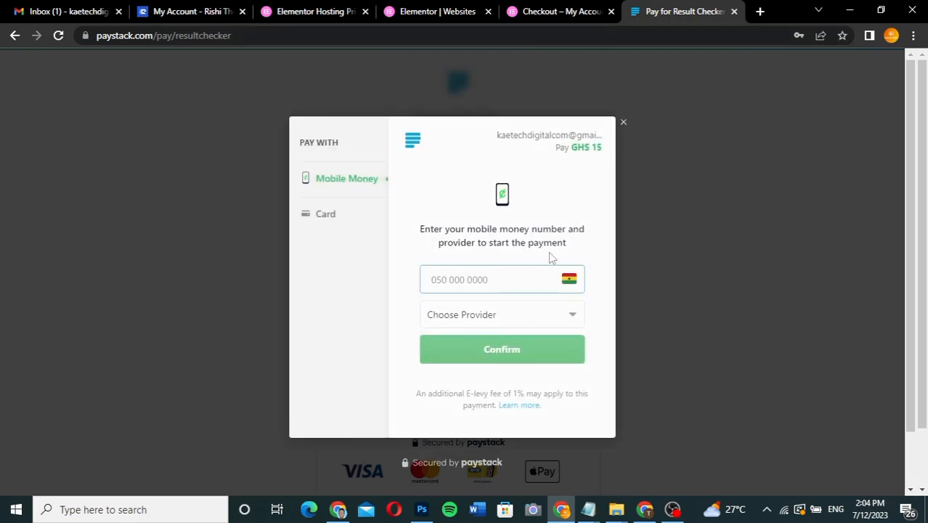
Review the card and mobile money payment options, choose MTN as the mobile money provider, and close the payment window without paying.
{"action": "left_click", "coordinate": [324, 214]}
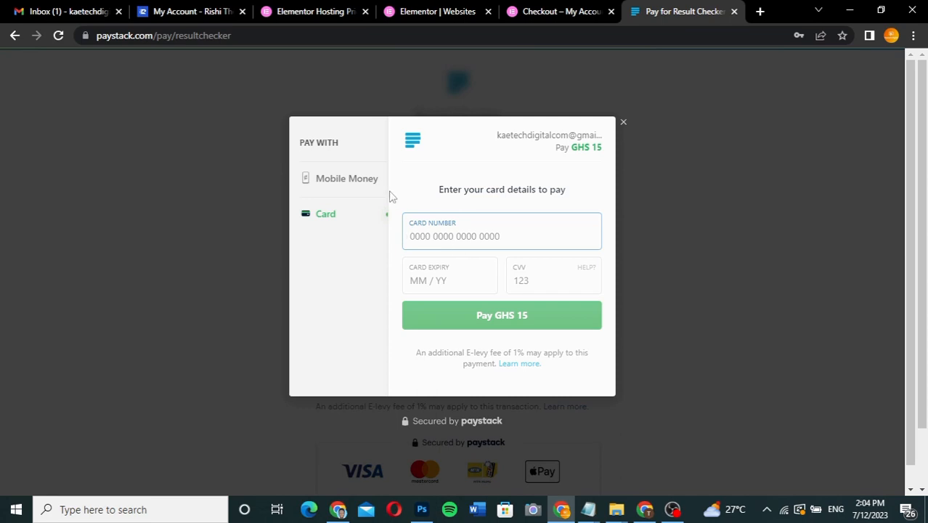
{"action": "left_click", "coordinate": [353, 187]}
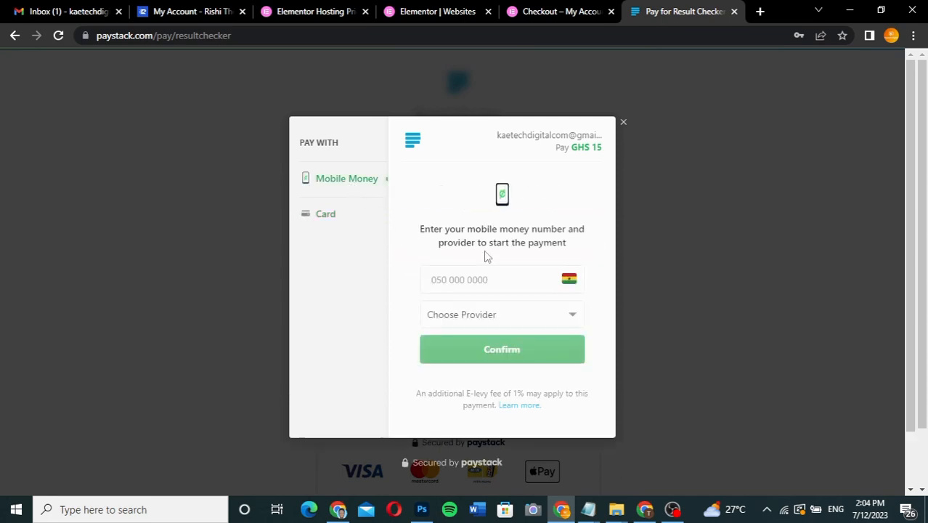
{"action": "left_click", "coordinate": [489, 318]}
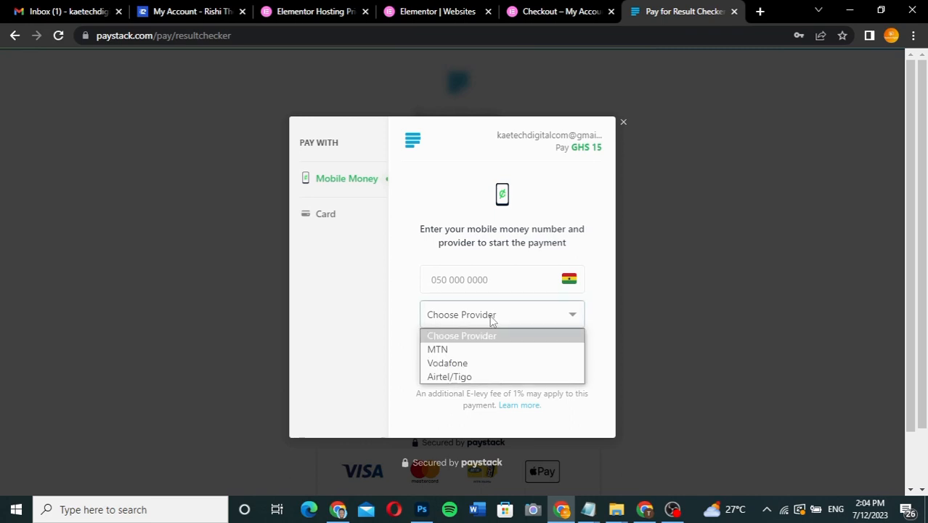
{"action": "left_click", "coordinate": [464, 351]}
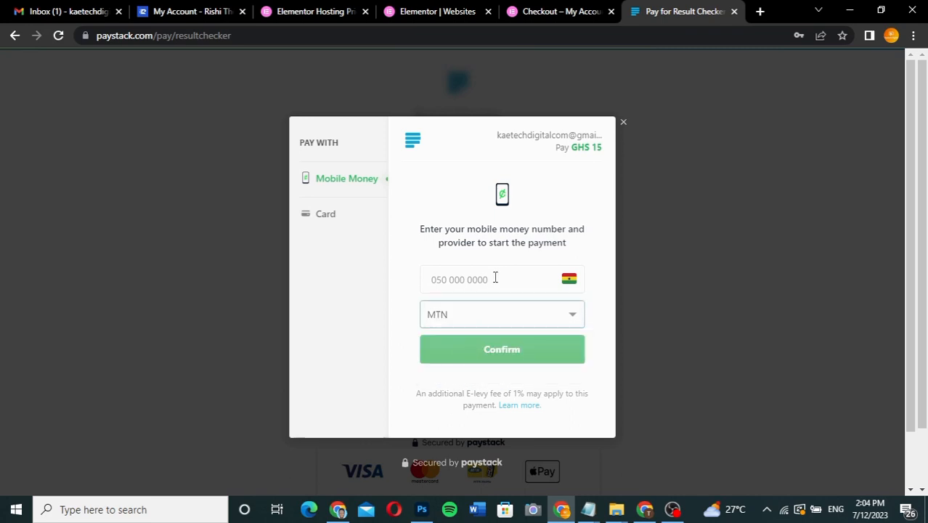
{"action": "left_click", "coordinate": [490, 279]}
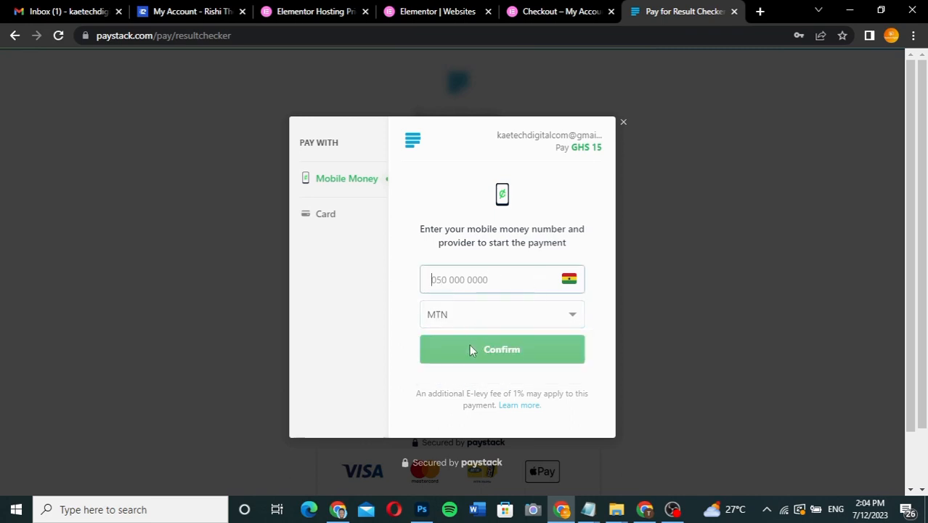
{"action": "left_click", "coordinate": [623, 123]}
Examine the Thank You page's instructions for sending the purchase receipt by email or WhatsApp, and continue to the results check.
{"action": "scroll", "coordinate": [678, 258], "scroll_direction": "down", "scroll_amount": 2}
{"action": "scroll", "coordinate": [678, 258], "scroll_direction": "up", "scroll_amount": 1}
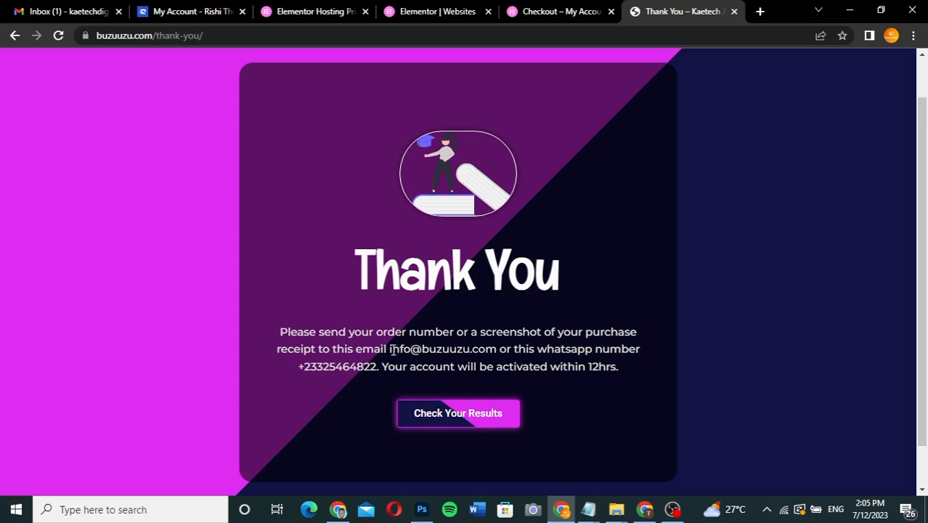
{"action": "left_click_drag", "start_coordinate": [389, 349], "coordinate": [497, 350]}
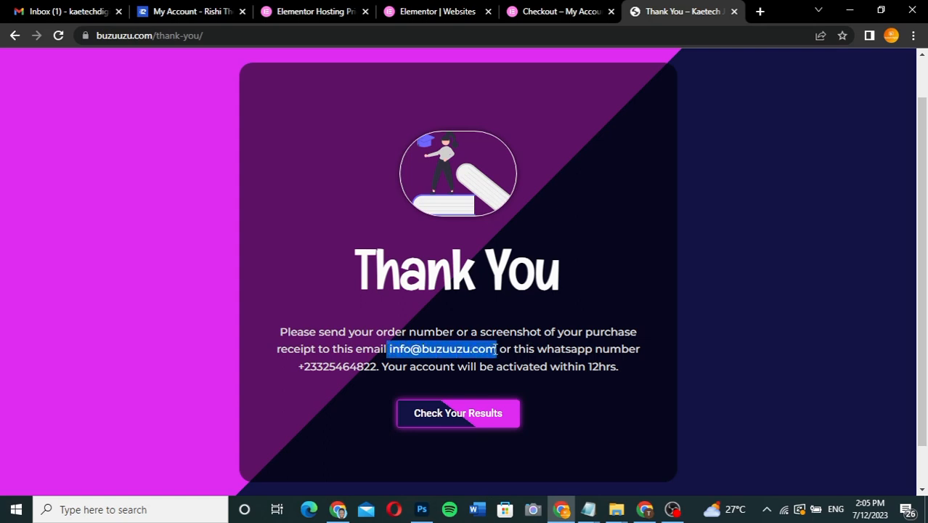
{"action": "left_click", "coordinate": [496, 349]}
{"action": "left_click_drag", "start_coordinate": [377, 366], "coordinate": [283, 380]}
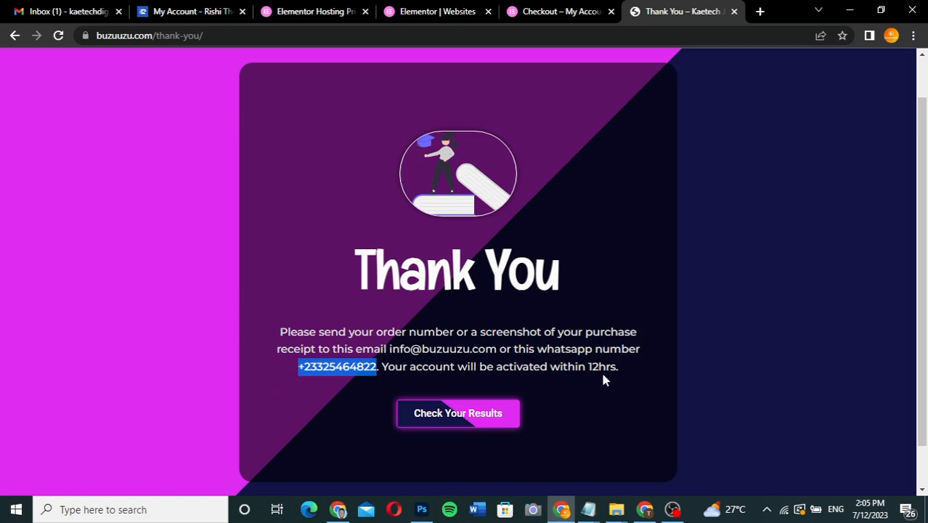
{"action": "left_click", "coordinate": [566, 361]}
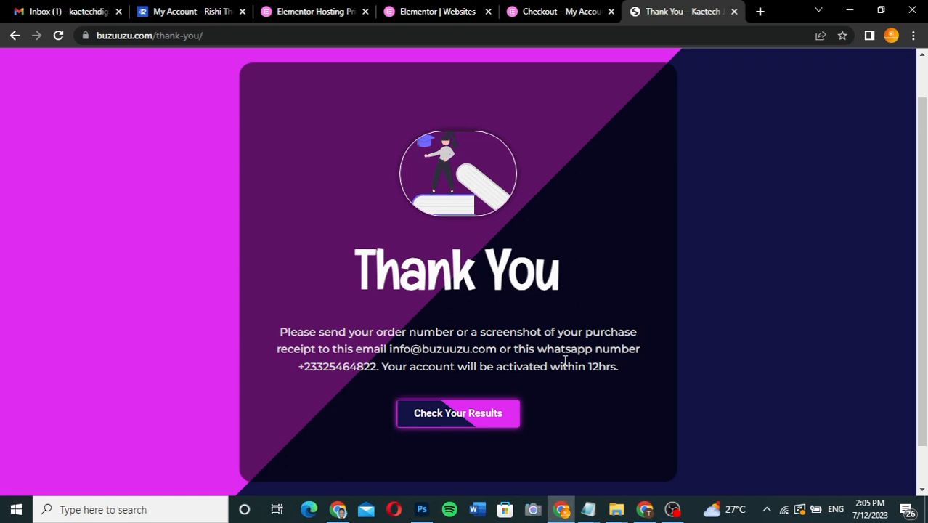
{"action": "left_click", "coordinate": [456, 419]}
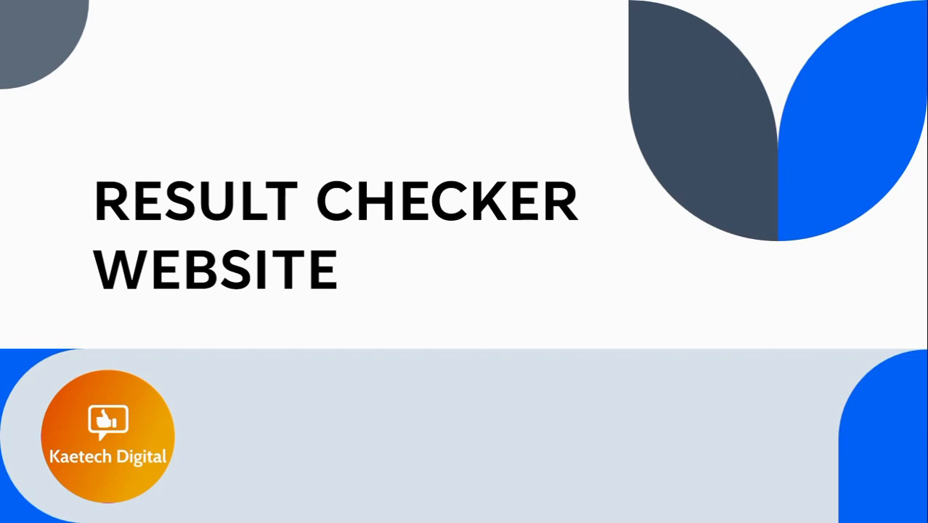
{"action": "key", "text": "Right"}
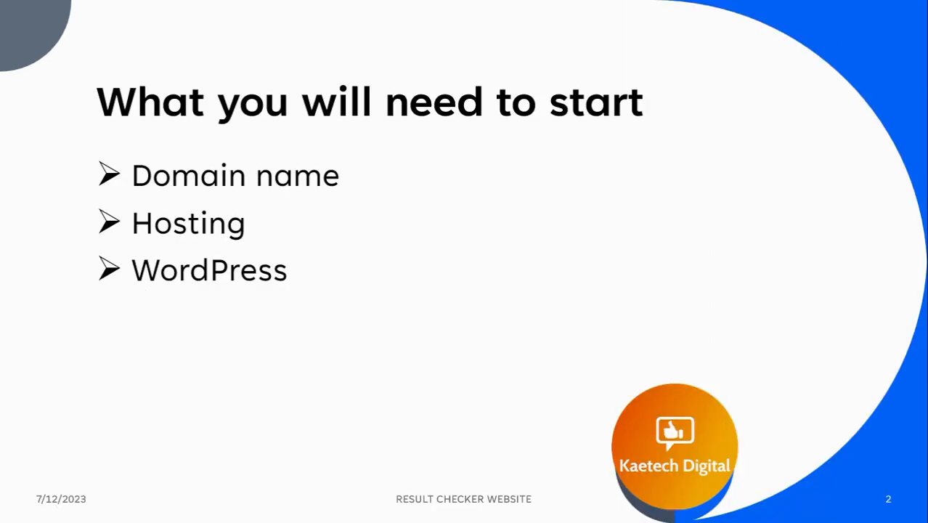
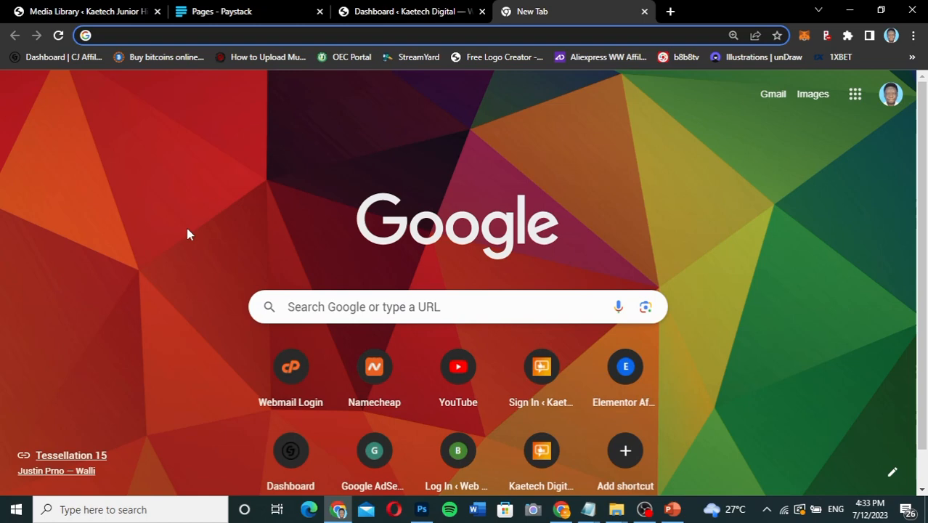
Open kaetechdigital.com/namecheap to reach the Namecheap home page.
{"action": "type", "text": "ka"}
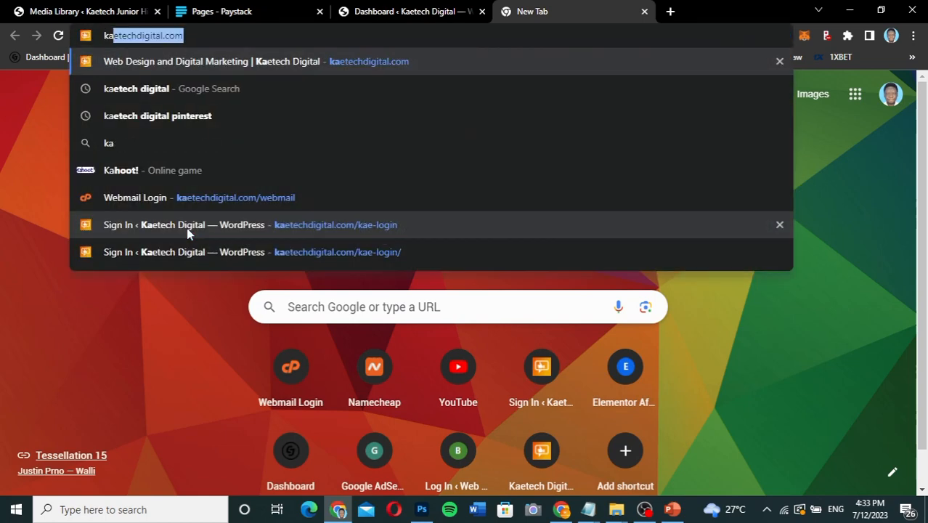
{"action": "key", "text": "Right"}
{"action": "type", "text": "/"}
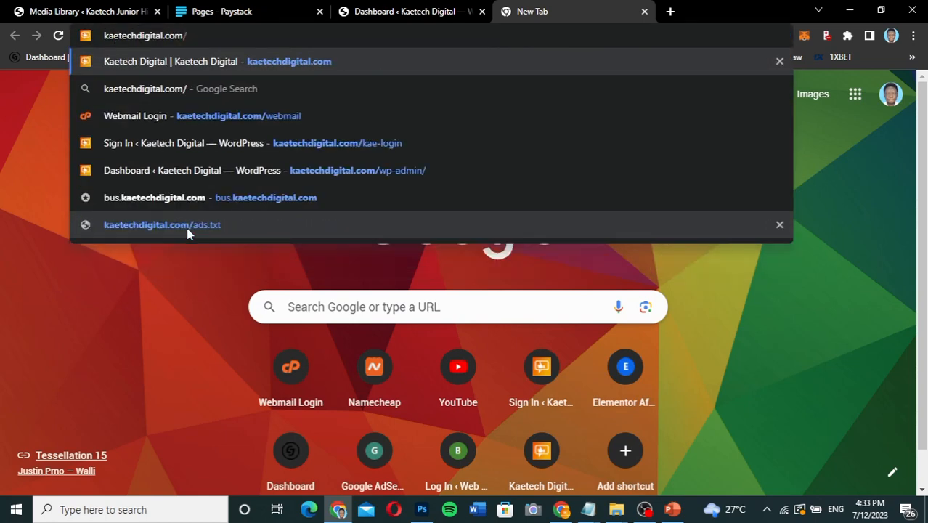
{"action": "type", "text": "namecheap"}
{"action": "key", "text": "Return"}
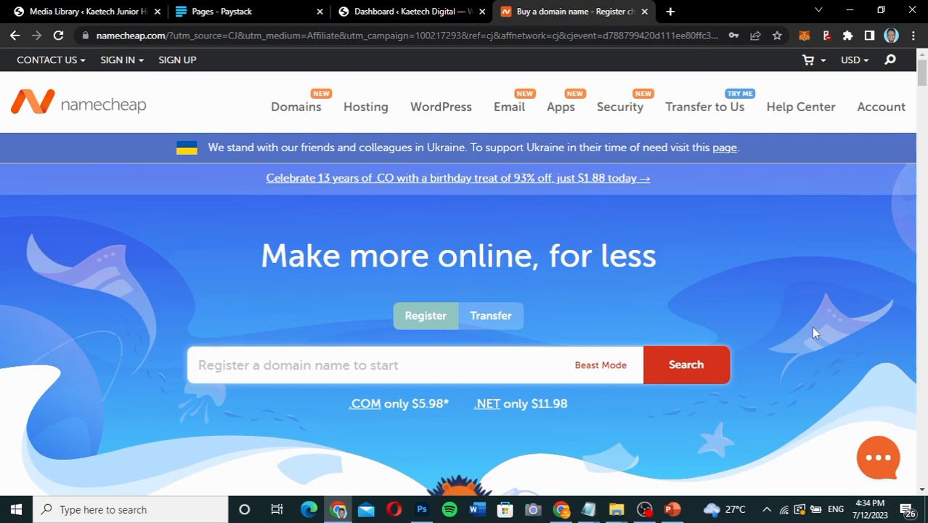
{"action": "scroll", "coordinate": [537, 270], "scroll_direction": "down", "scroll_amount": 3}
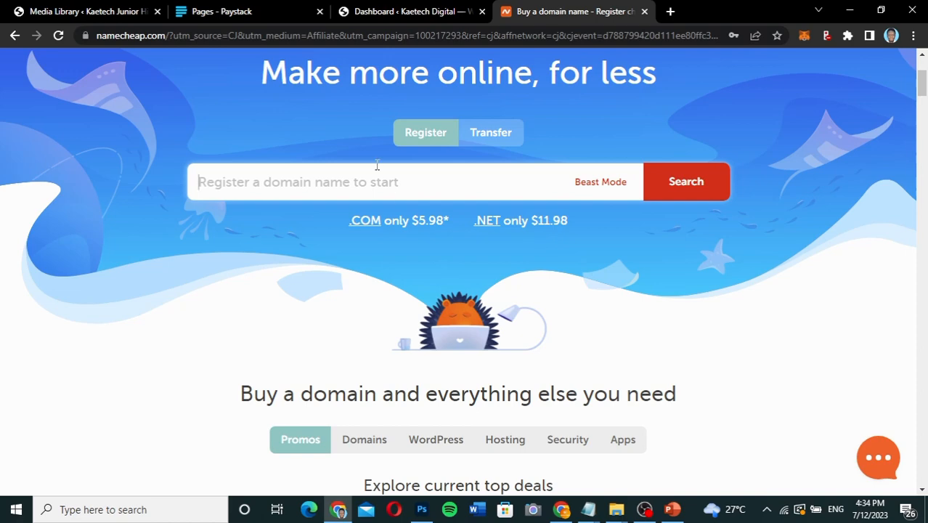
{"action": "type", "text": "buzuuzu"}
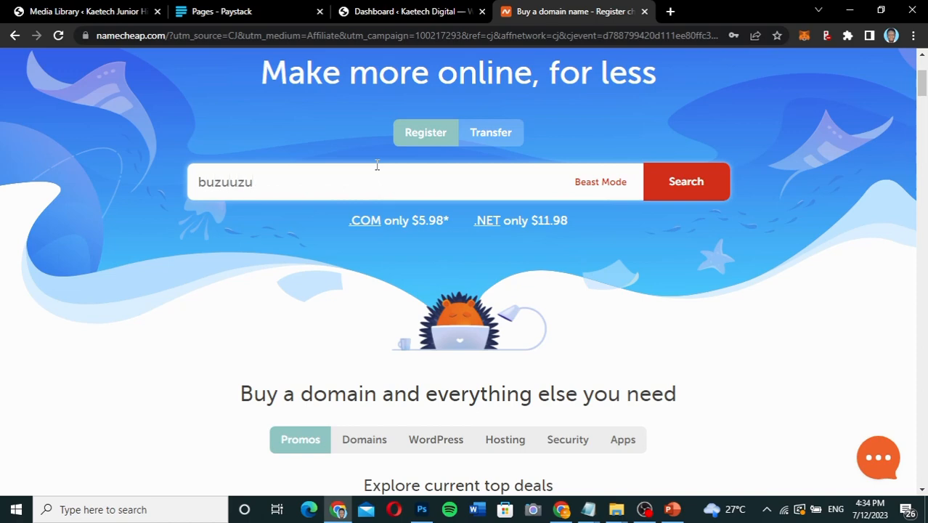
{"action": "type", "text": " co"}
{"action": "key", "text": "BackSpace"}
{"action": "key", "text": "BackSpace"}
{"action": "key", "text": "BackSpace"}
{"action": "type", "text": "gh"}
{"action": "key", "text": "BackSpace"}
{"action": "key", "text": "BackSpace"}
{"action": "key", "text": "BackSpace"}
{"action": "key", "text": "BackSpace"}
{"action": "key", "text": "BackSpace"}
{"action": "key", "text": "BackSpace"}
{"action": "key", "text": "BackSpace"}
{"action": "key", "text": "BackSpace"}
{"action": "key", "text": "BackSpace"}
Search Namecheap for the domain name kaetechdigitalgh.com.
{"action": "type", "text": "kaetechdigitalfh"}
{"action": "key", "text": "BackSpace"}
{"action": "key", "text": "BackSpace"}
{"action": "type", "text": "gh.com"}
{"action": "key", "text": "Return"}
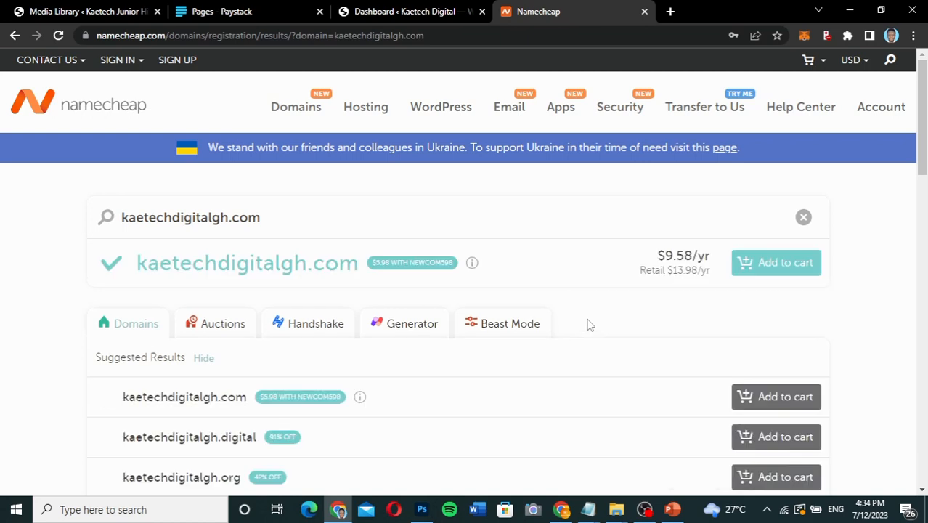
Highlight the NEWCOM598 promo code beside kaetechdigitalgh.com and add that domain to the cart.
{"action": "scroll", "coordinate": [589, 325], "scroll_direction": "down", "scroll_amount": 2}
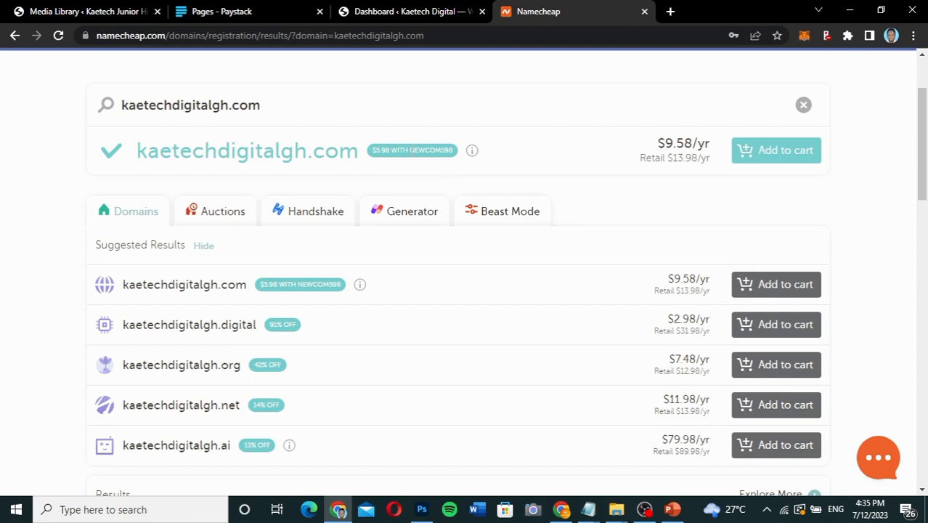
{"action": "left_click_drag", "start_coordinate": [411, 150], "coordinate": [457, 151]}
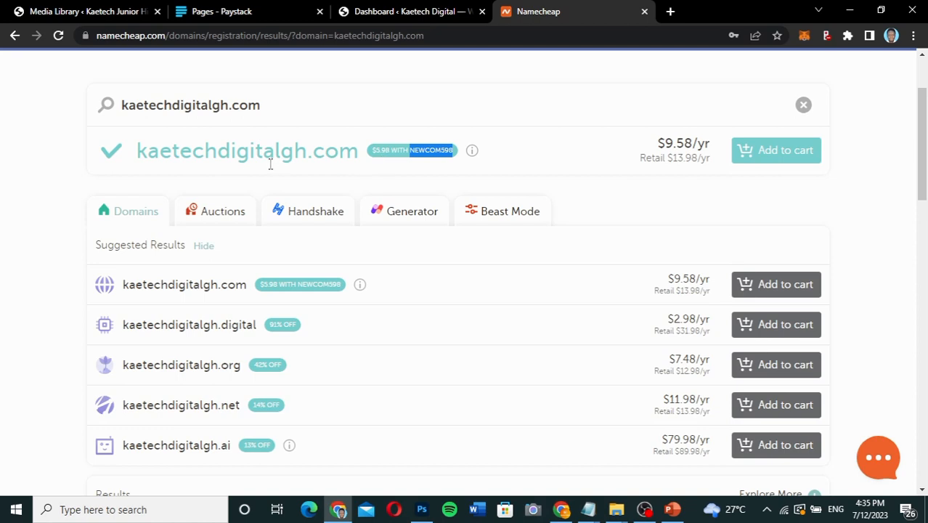
{"action": "left_click", "coordinate": [798, 159]}
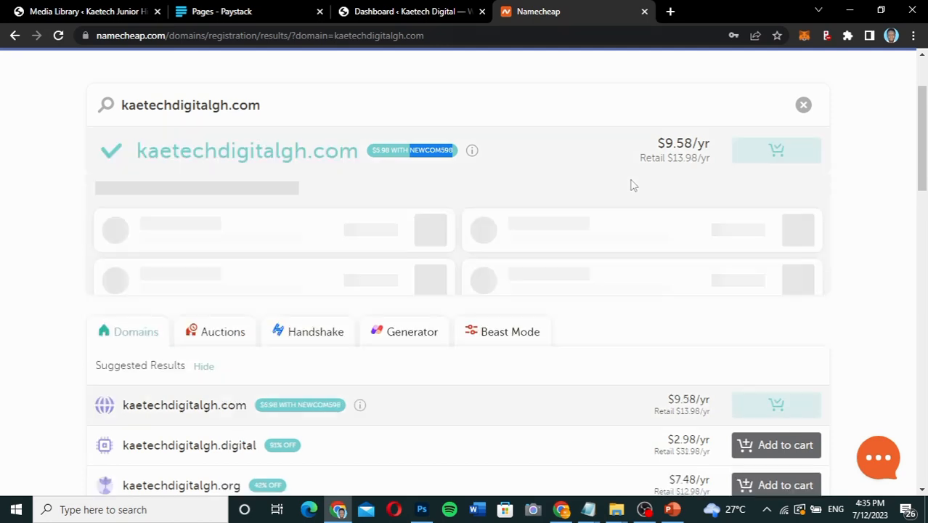
Open Namecheap's Shared Hosting page and bring up the yearly Stellar, Stellar Plus and Stellar Business plans.
{"action": "scroll", "coordinate": [630, 186], "scroll_direction": "up", "scroll_amount": 2}
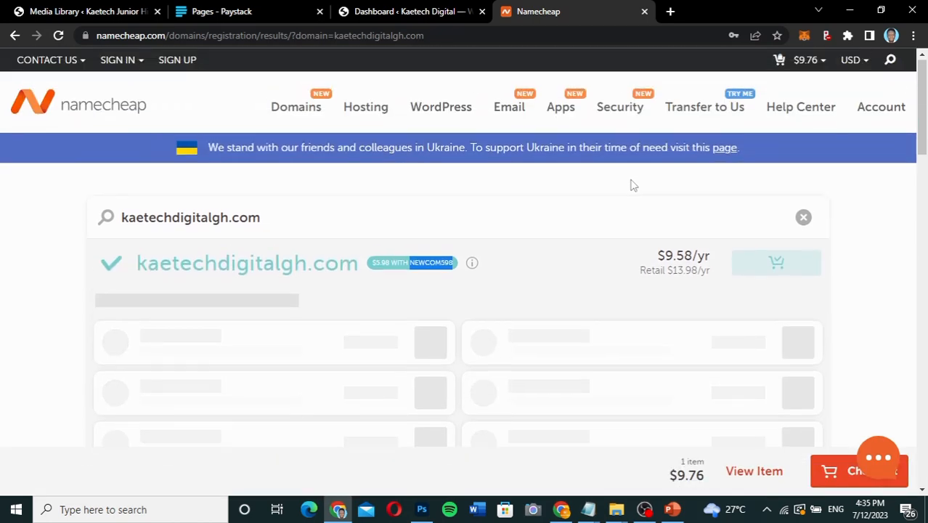
{"action": "mouse_move", "coordinate": [366, 109]}
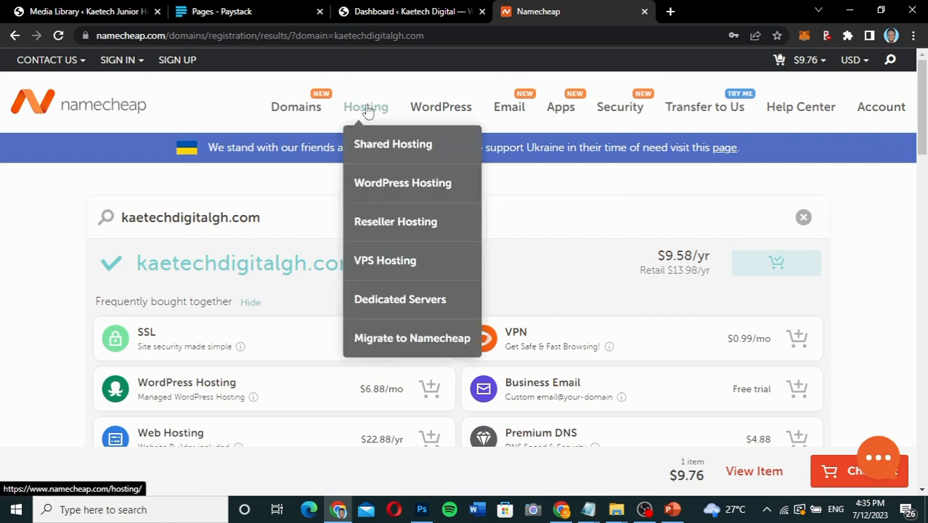
{"action": "left_click", "coordinate": [391, 148]}
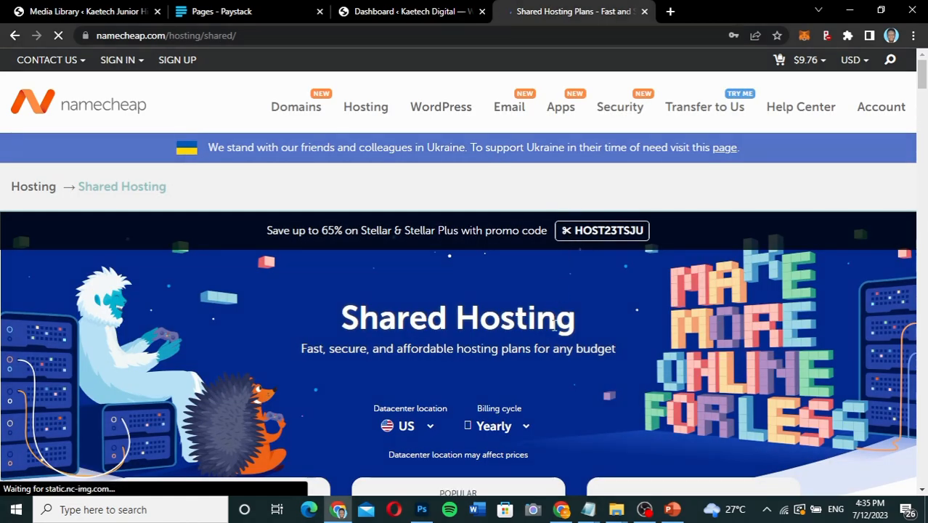
{"action": "scroll", "coordinate": [554, 324], "scroll_direction": "down", "scroll_amount": 5}
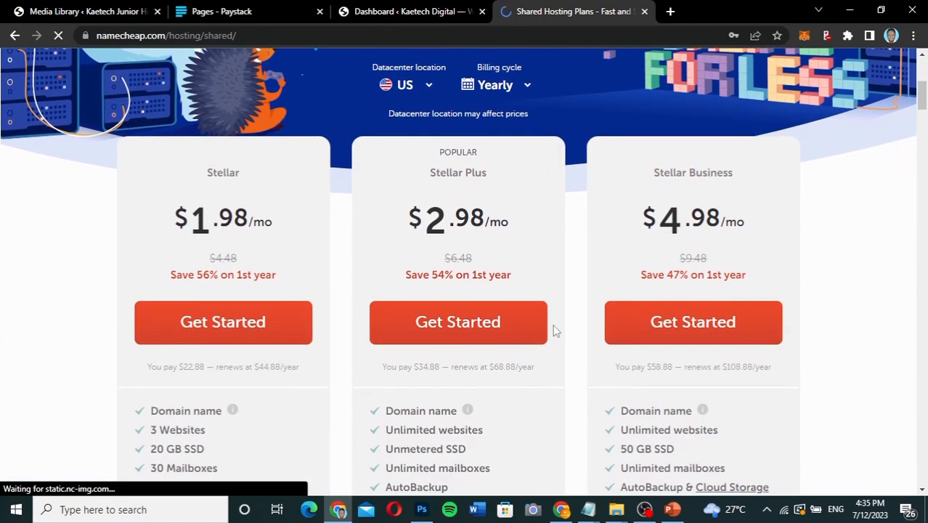
{"action": "left_click", "coordinate": [303, 310]}
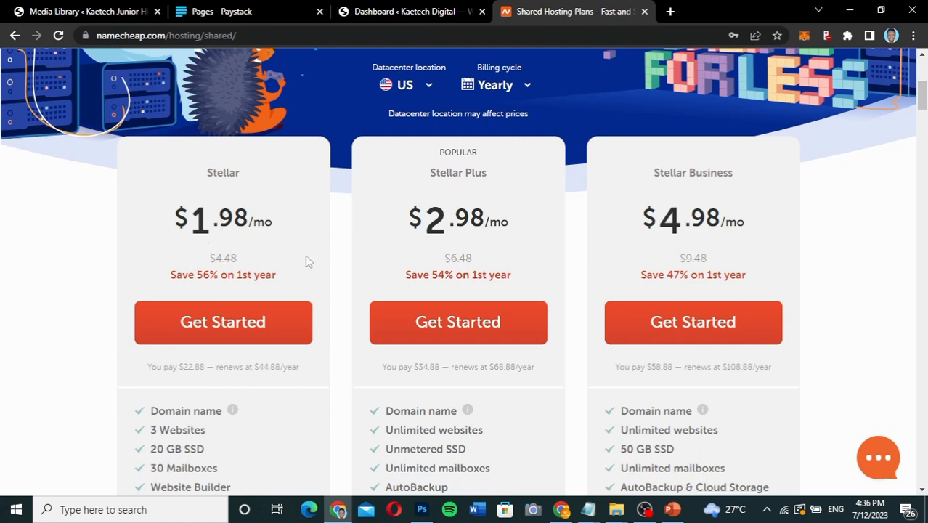
Choose the yearly Stellar hosting plan and add it to the cart, connected to kaetechdigitalgh.com already in the cart.
{"action": "scroll", "coordinate": [306, 262], "scroll_direction": "down", "scroll_amount": 2}
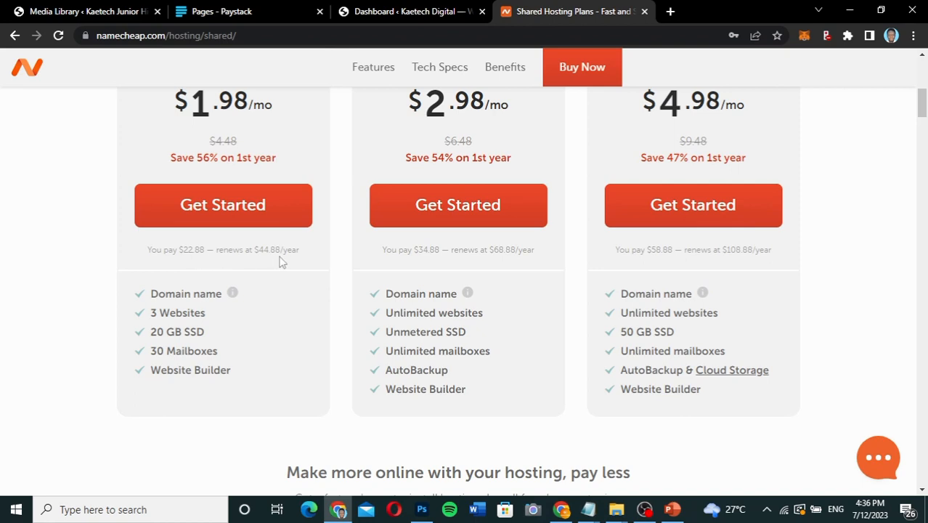
{"action": "left_click", "coordinate": [252, 208]}
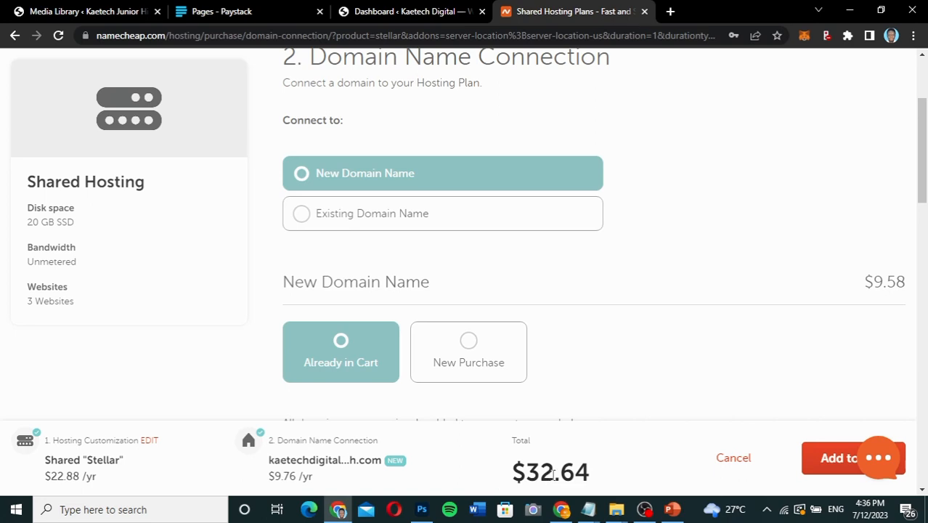
{"action": "scroll", "coordinate": [570, 445], "scroll_direction": "down", "scroll_amount": 2}
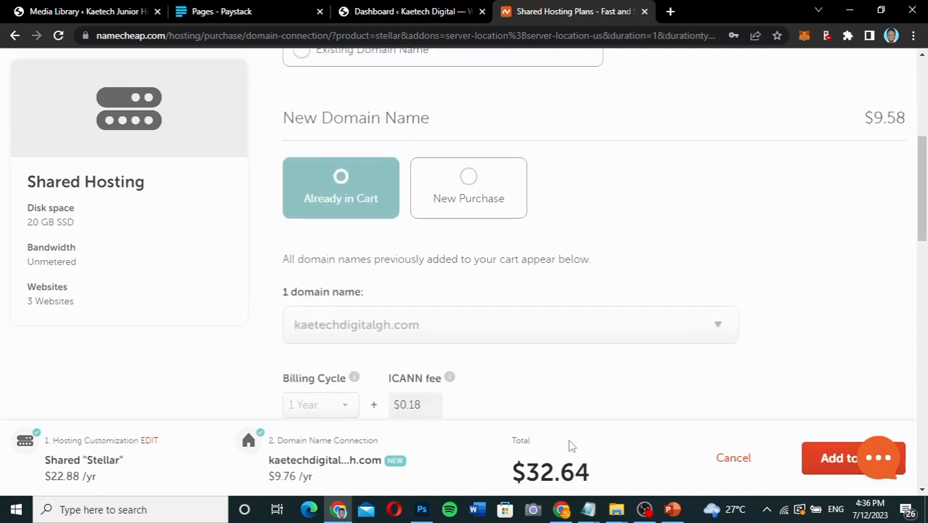
{"action": "left_click", "coordinate": [826, 459]}
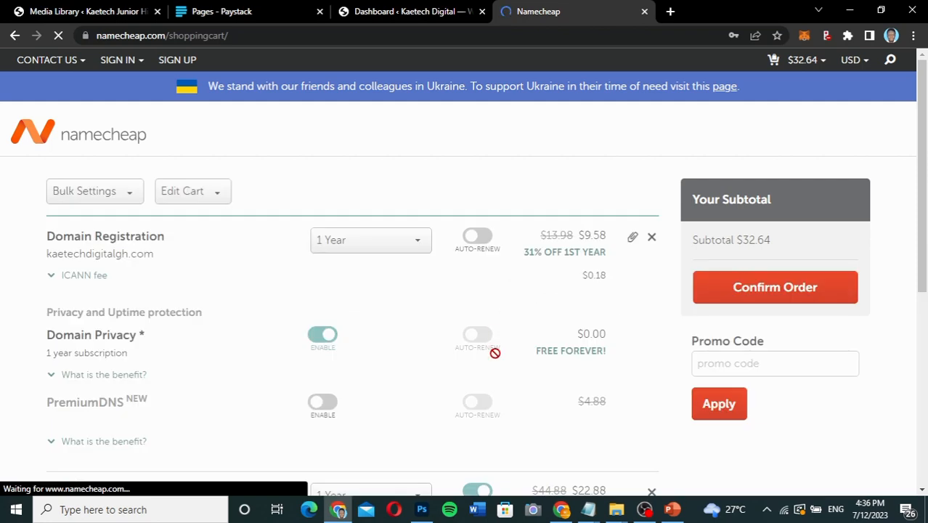
Review the cart's domain, privacy and Stellar hosting entries, and point out where a promo code is entered.
{"action": "scroll", "coordinate": [501, 372], "scroll_direction": "down", "scroll_amount": 1}
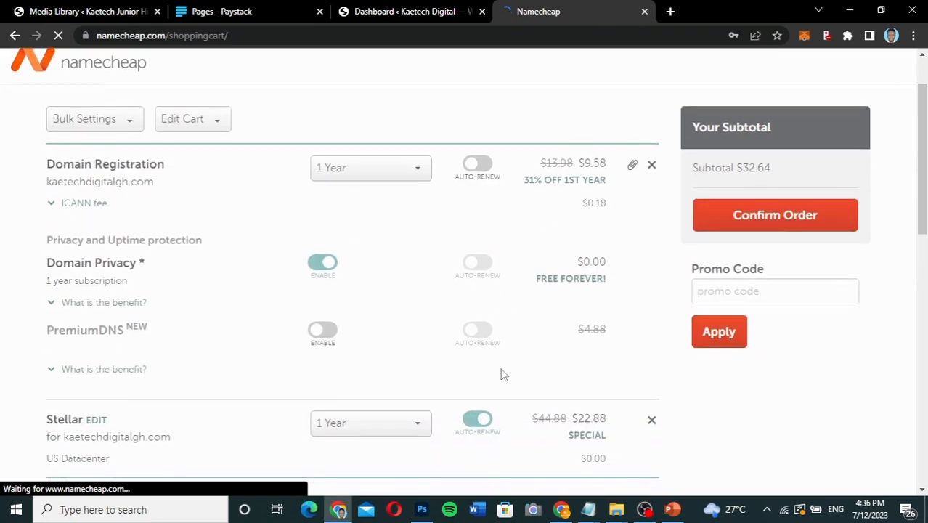
{"action": "left_click", "coordinate": [713, 291]}
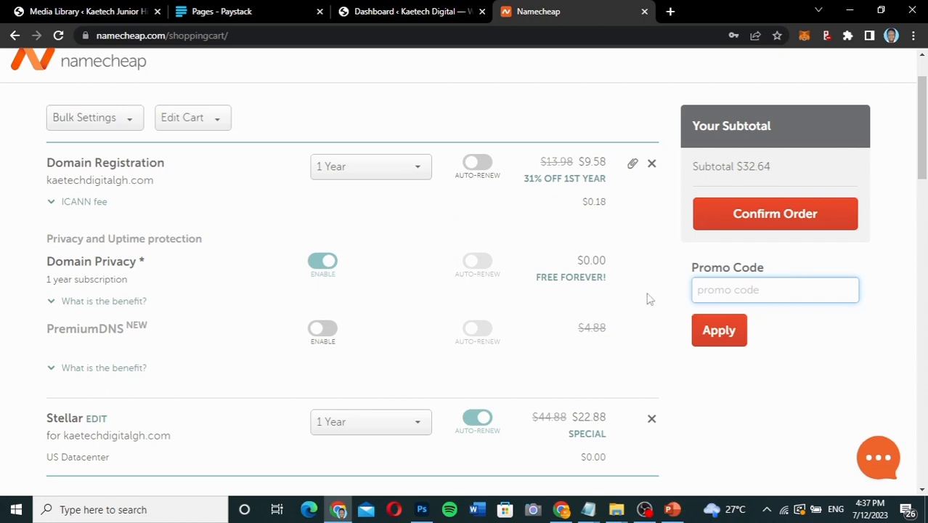
{"action": "scroll", "coordinate": [649, 298], "scroll_direction": "up", "scroll_amount": 1}
{"action": "scroll", "coordinate": [648, 298], "scroll_direction": "down", "scroll_amount": 2}
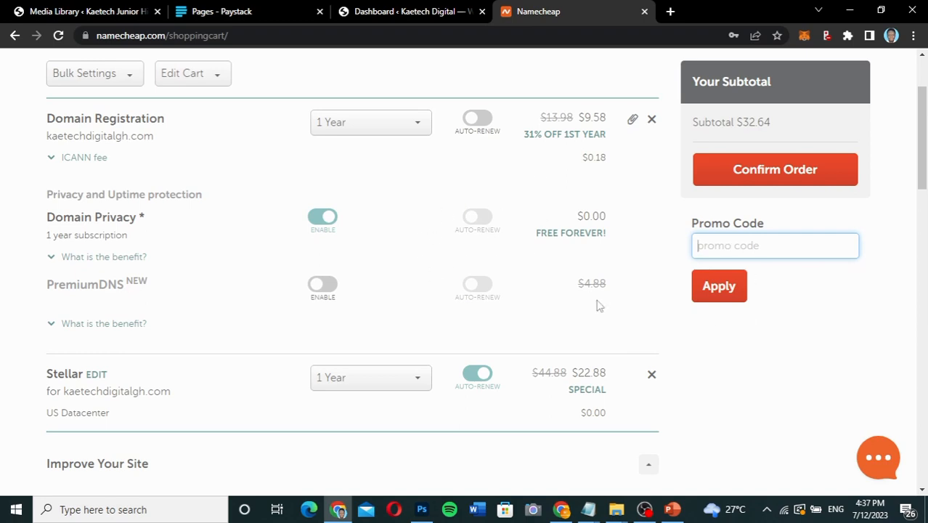
{"action": "scroll", "coordinate": [671, 352], "scroll_direction": "up", "scroll_amount": 2}
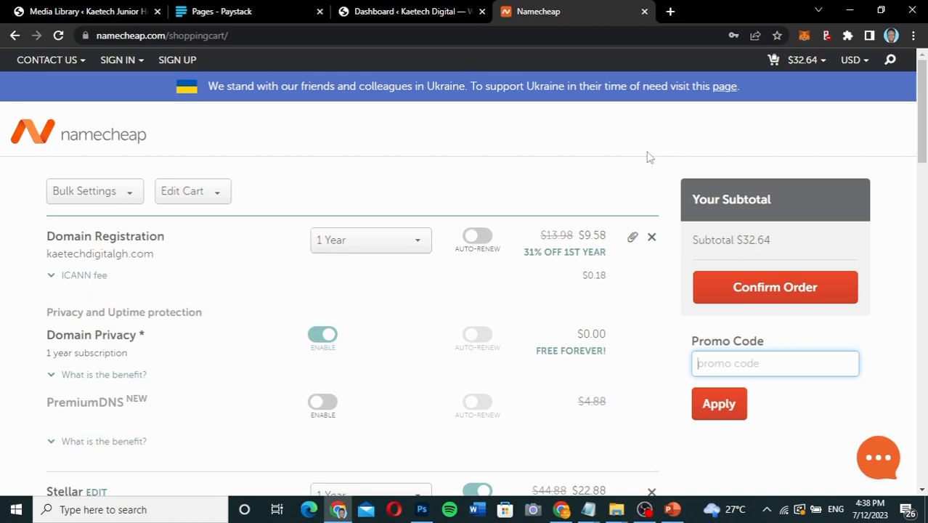
Switch to the demo site's WordPress dashboard and look over its welcome panel and default widgets.
{"action": "left_click", "coordinate": [446, 14]}
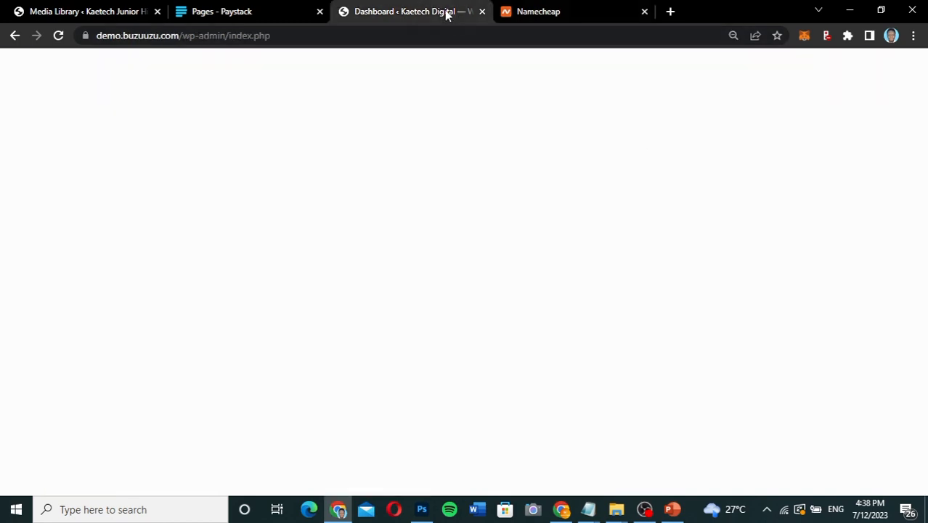
{"action": "scroll", "coordinate": [539, 258], "scroll_direction": "down", "scroll_amount": 2}
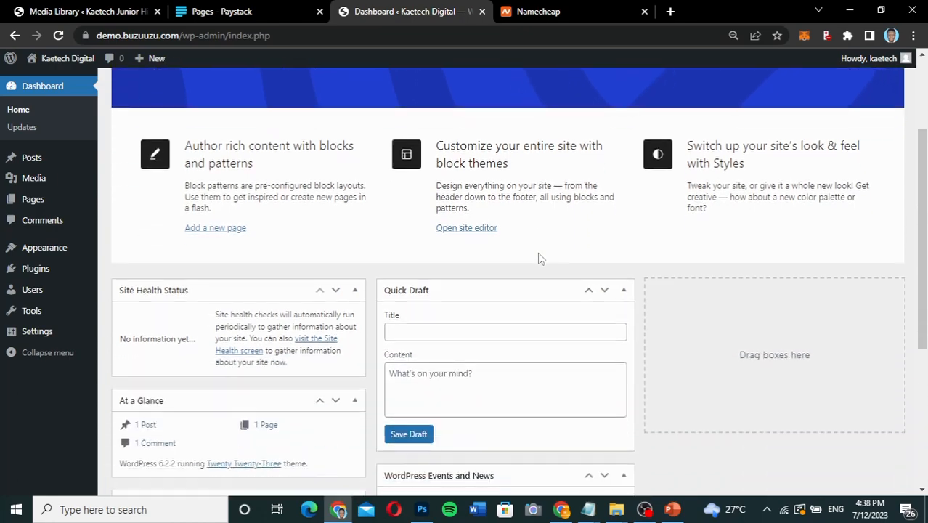
{"action": "scroll", "coordinate": [539, 258], "scroll_direction": "up", "scroll_amount": 3}
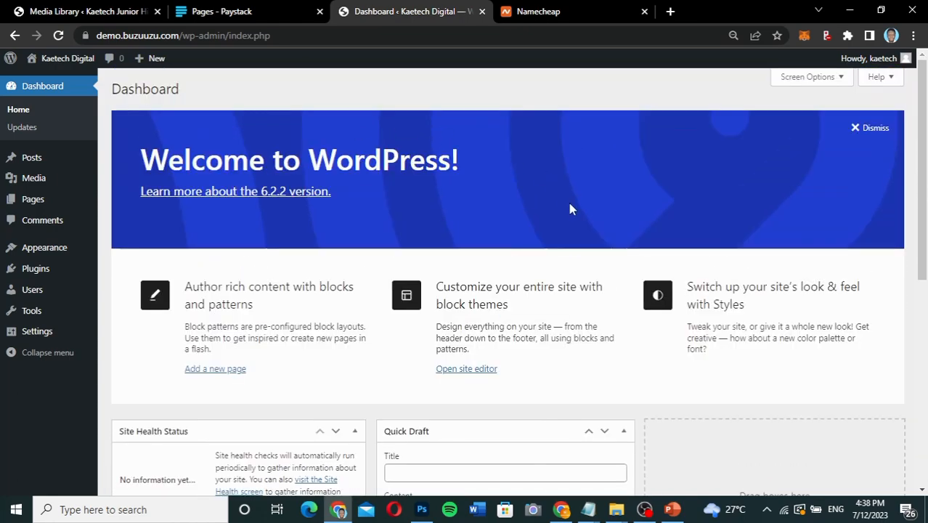
{"action": "scroll", "coordinate": [627, 283], "scroll_direction": "down", "scroll_amount": 3}
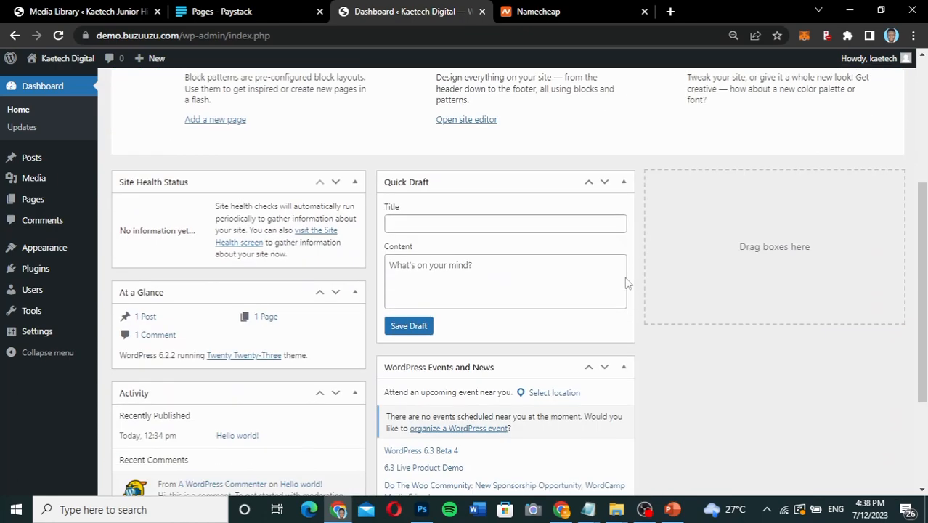
{"action": "scroll", "coordinate": [626, 283], "scroll_direction": "up", "scroll_amount": 4}
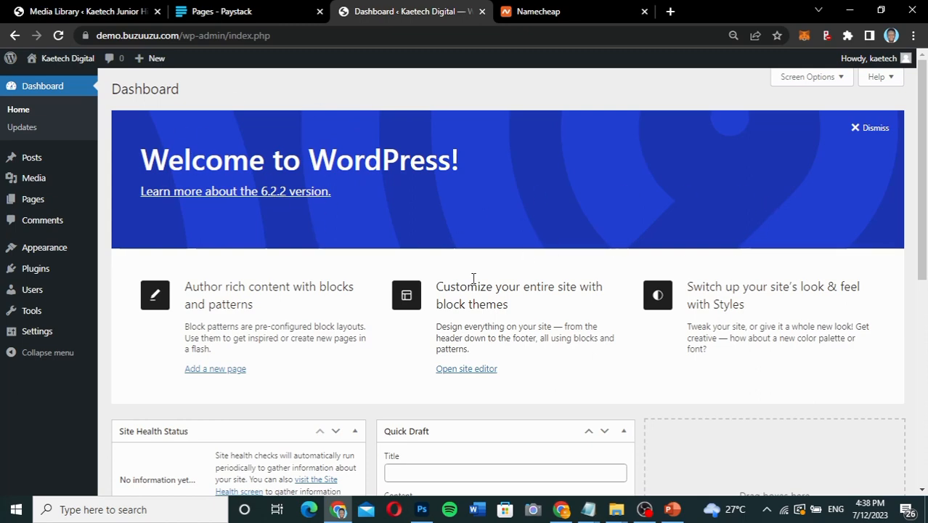
{"action": "scroll", "coordinate": [639, 396], "scroll_direction": "down", "scroll_amount": 4}
{"action": "scroll", "coordinate": [638, 395], "scroll_direction": "up", "scroll_amount": 4}
Dismiss the welcome panel and hide Site Health Status, At a Glance, Activity, Quick Draft, and WordPress Events and News from the dashboard.
{"action": "left_click", "coordinate": [871, 131]}
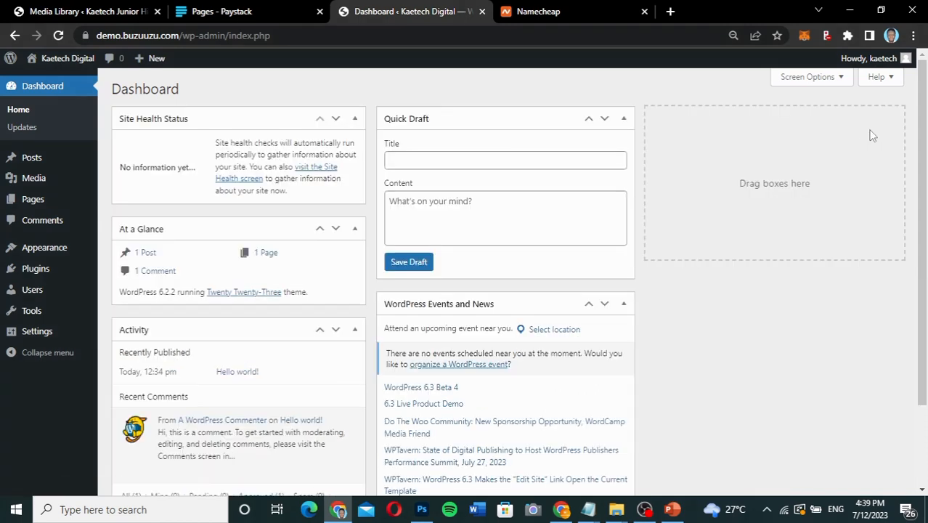
{"action": "left_click", "coordinate": [819, 80]}
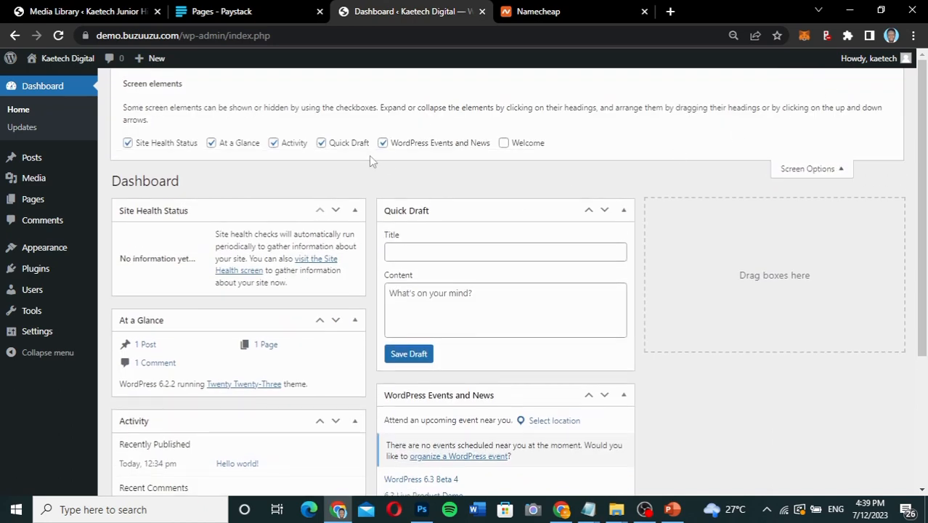
{"action": "left_click", "coordinate": [384, 142]}
{"action": "left_click", "coordinate": [322, 143]}
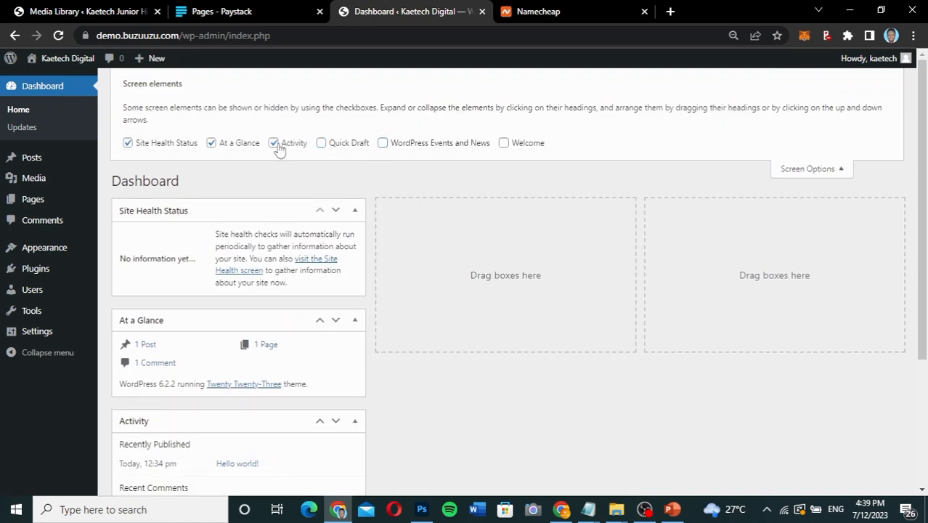
{"action": "left_click", "coordinate": [275, 145]}
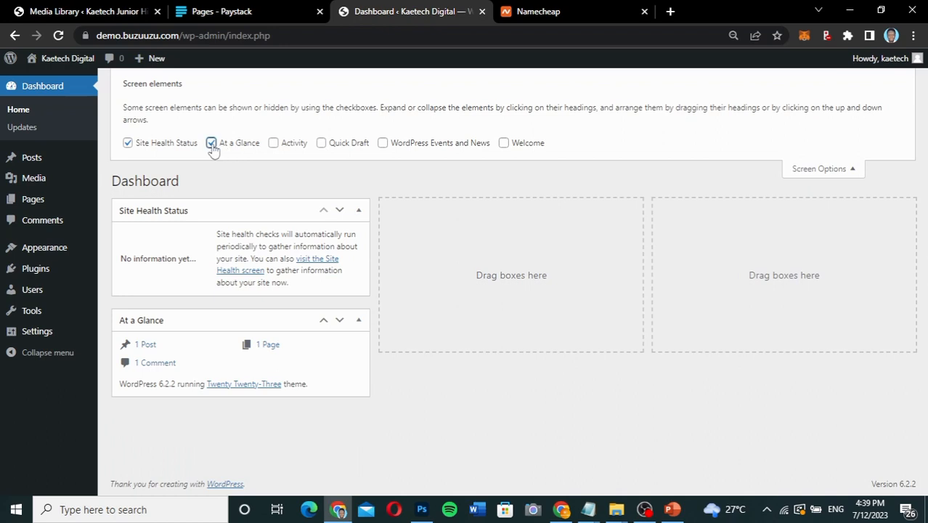
{"action": "left_click", "coordinate": [212, 143]}
{"action": "left_click", "coordinate": [128, 143]}
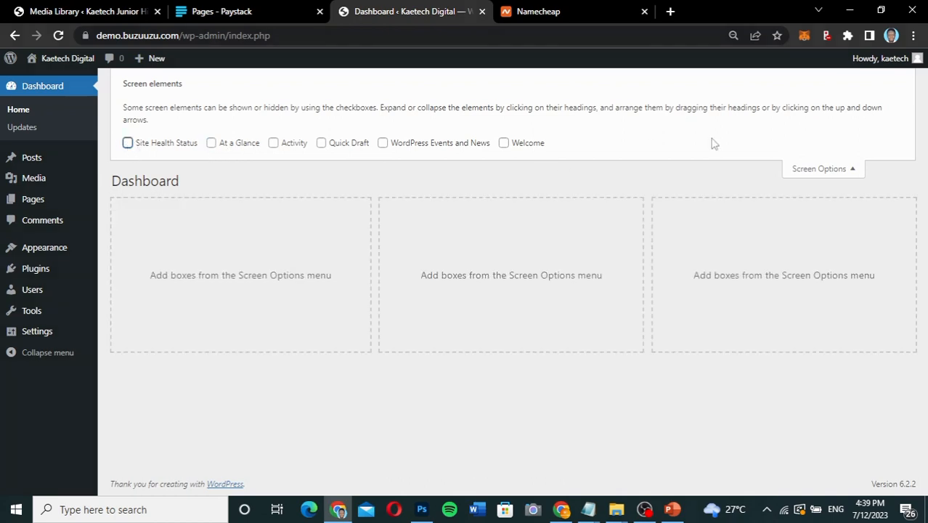
{"action": "left_click", "coordinate": [818, 169]}
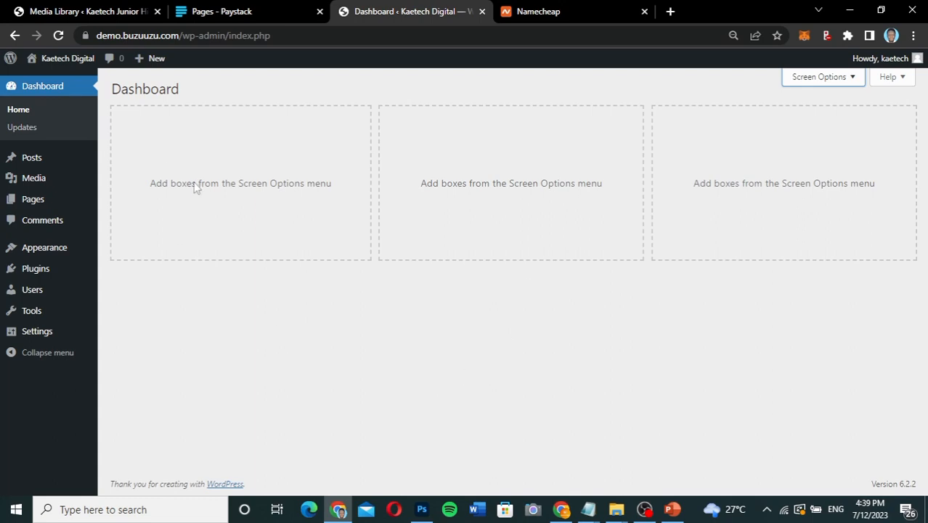
Open the WordPress site's General Settings page.
{"action": "mouse_move", "coordinate": [29, 334]}
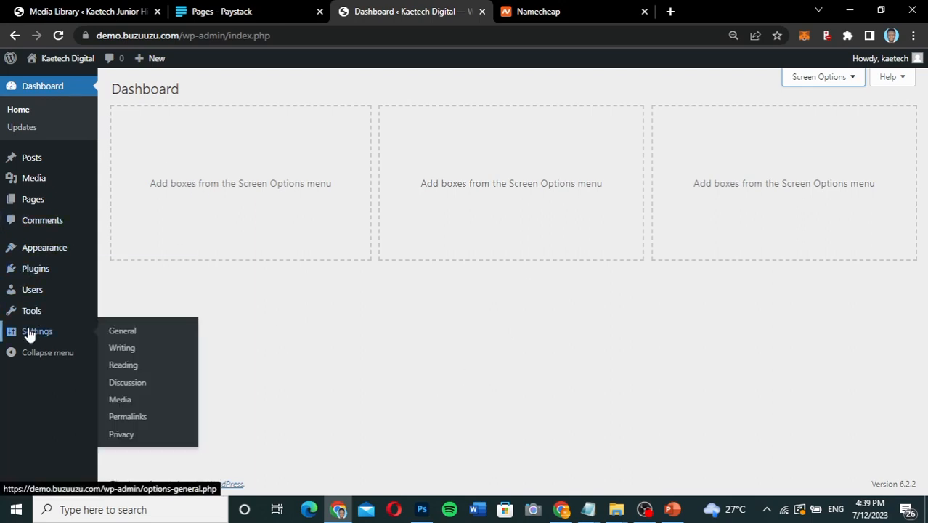
{"action": "left_click", "coordinate": [127, 327]}
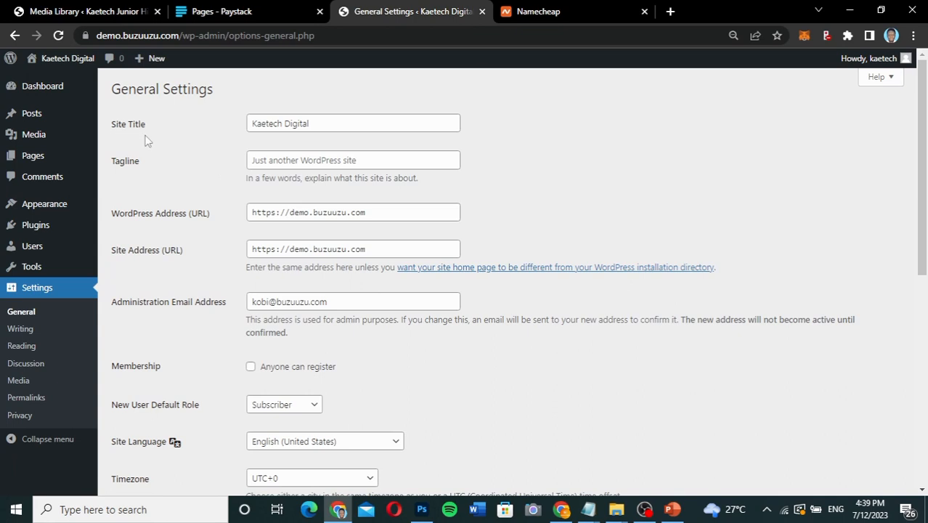
Set the site title to "Kaetech High School" and the tagline to "School for Everyone".
{"action": "left_click", "coordinate": [324, 123]}
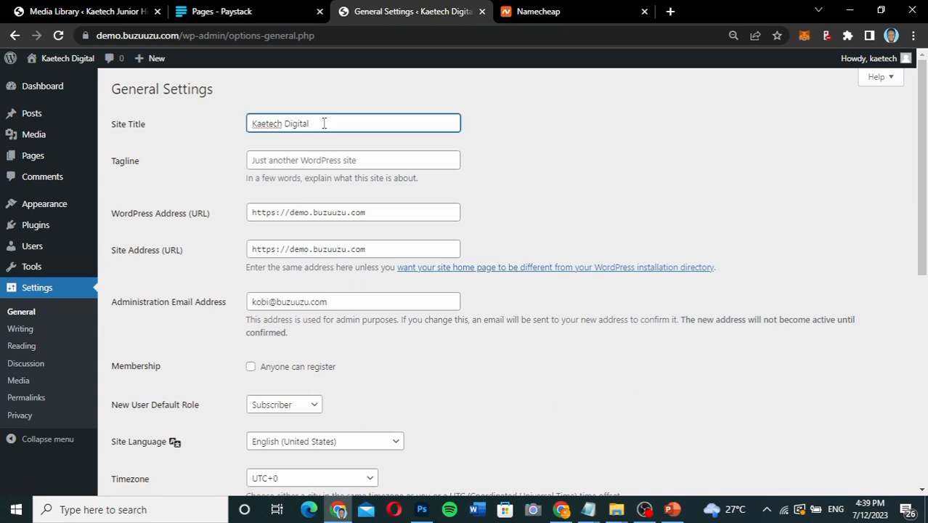
{"action": "key", "text": "BackSpace"}
{"action": "key", "text": "BackSpace"}
{"action": "key", "text": "BackSpace"}
{"action": "key", "text": "BackSpace"}
{"action": "key", "text": "BackSpace"}
{"action": "key", "text": "BackSpace"}
{"action": "key", "text": "BackSpace"}
{"action": "key", "text": "BackSpace"}
{"action": "type", "text": "High School"}
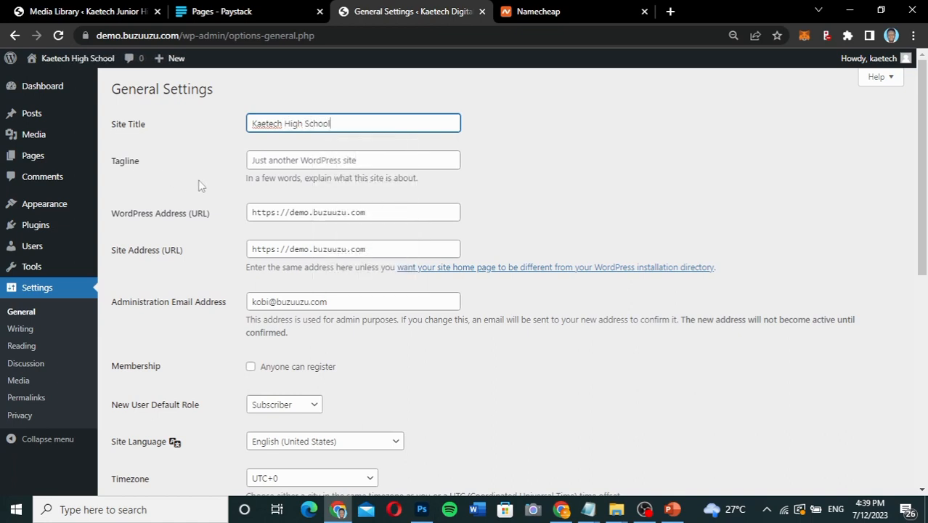
{"action": "left_click", "coordinate": [351, 161]}
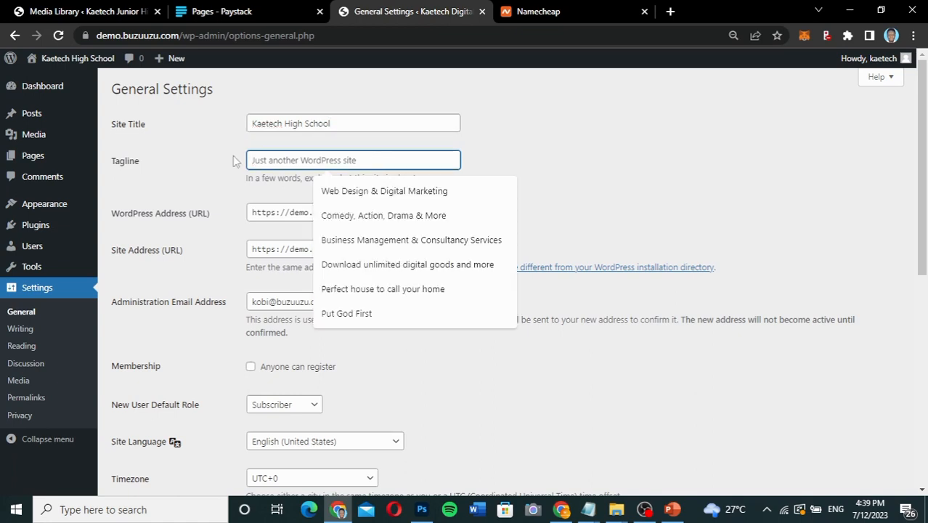
{"action": "type", "text": "h"}
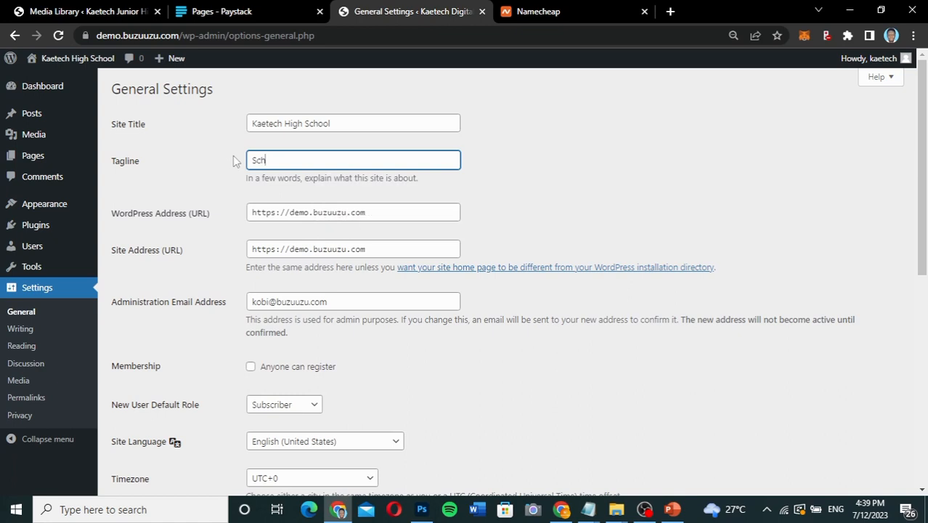
{"action": "type", "text": "ool for Everyone"}
Allow anyone to register, set the new user default role to Customer, and save the general settings.
{"action": "scroll", "coordinate": [232, 251], "scroll_direction": "down", "scroll_amount": 2}
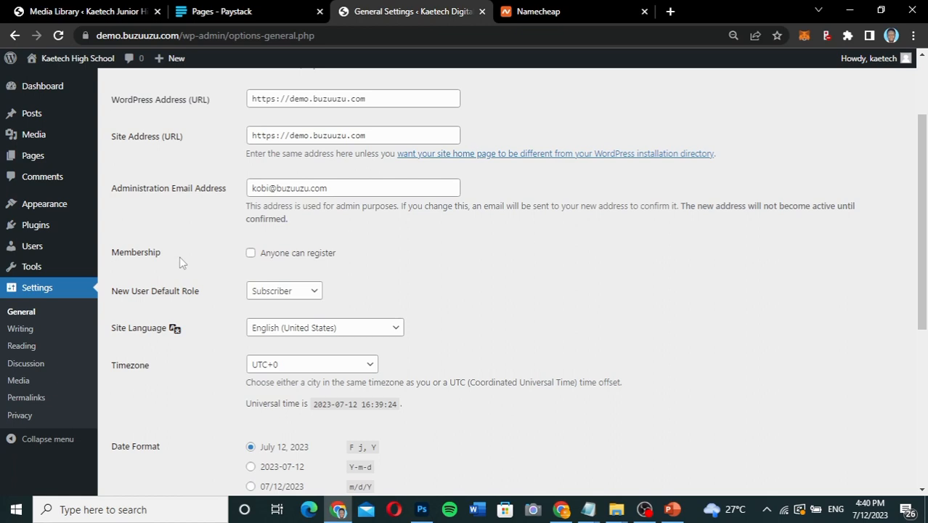
{"action": "left_click", "coordinate": [254, 255]}
{"action": "scroll", "coordinate": [202, 319], "scroll_direction": "down", "scroll_amount": 2}
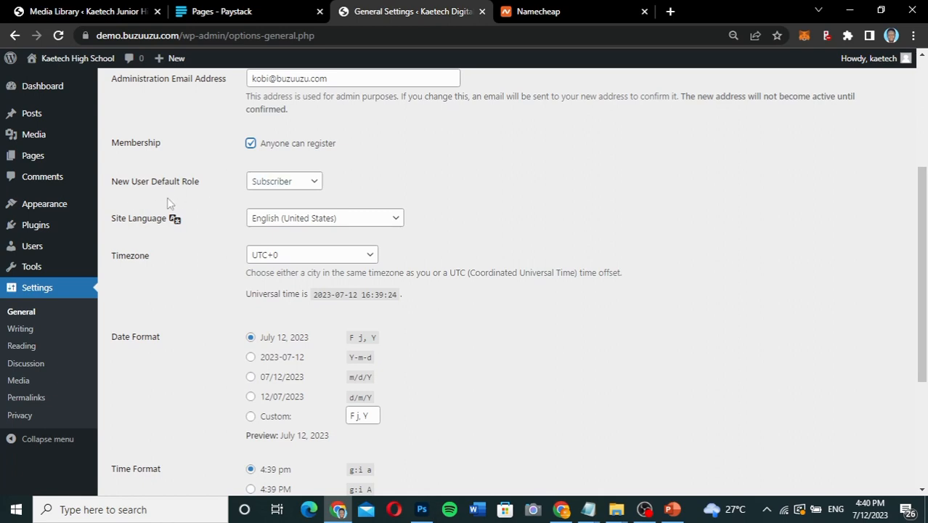
{"action": "left_click", "coordinate": [268, 189]}
{"action": "left_click", "coordinate": [216, 187]}
{"action": "left_click", "coordinate": [276, 184]}
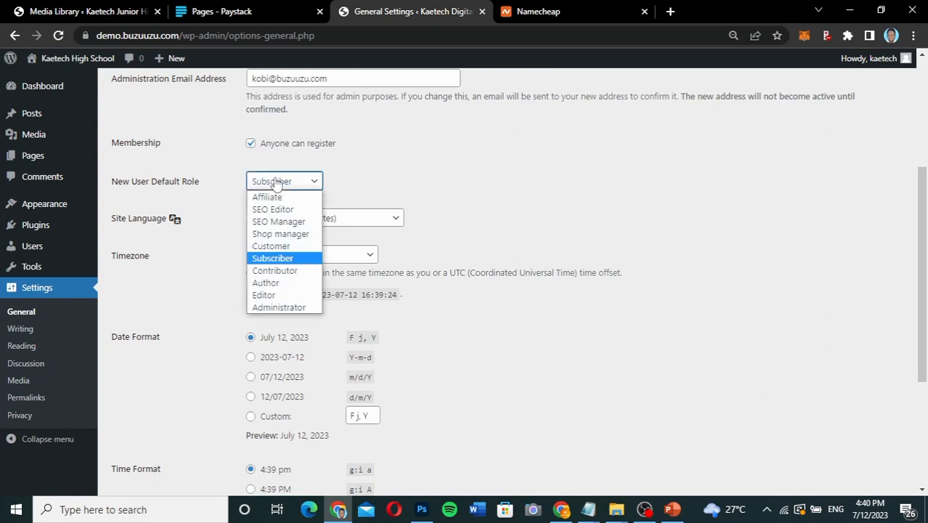
{"action": "left_click", "coordinate": [274, 246]}
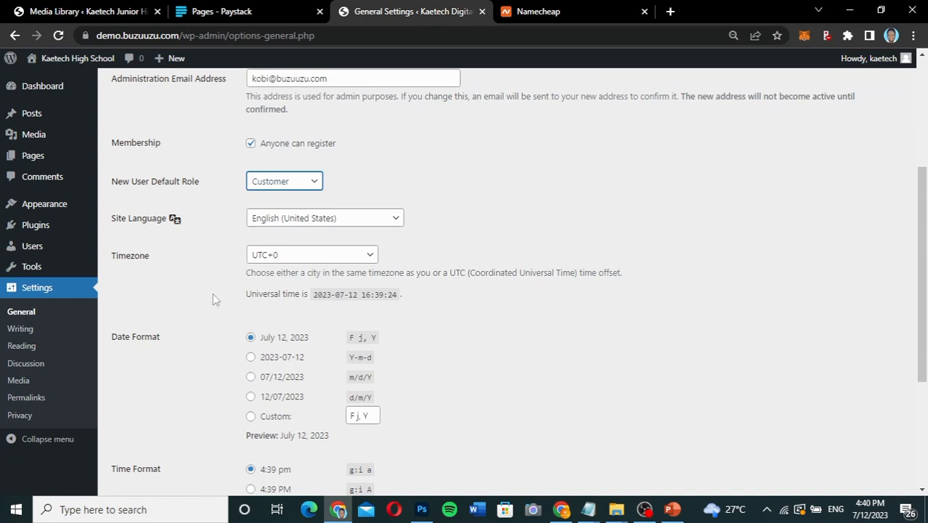
{"action": "scroll", "coordinate": [212, 293], "scroll_direction": "down", "scroll_amount": 2}
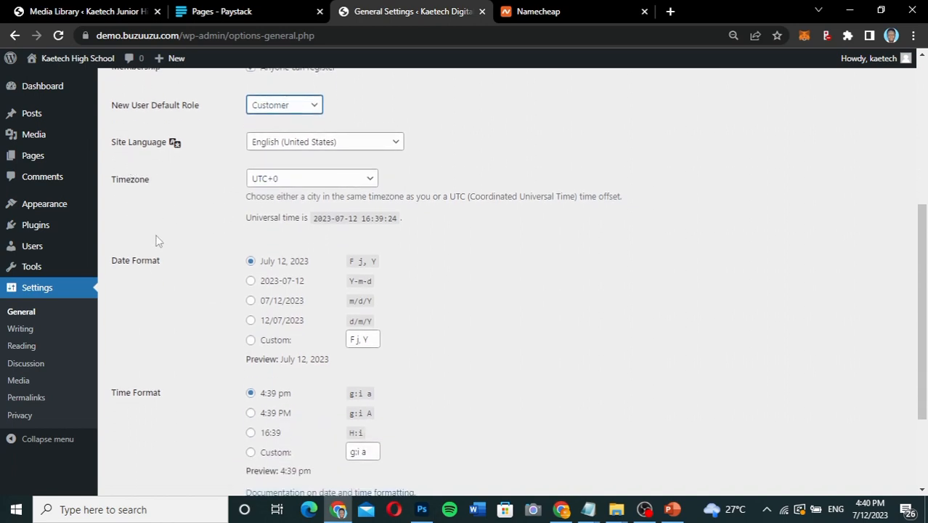
{"action": "scroll", "coordinate": [179, 248], "scroll_direction": "down", "scroll_amount": 4}
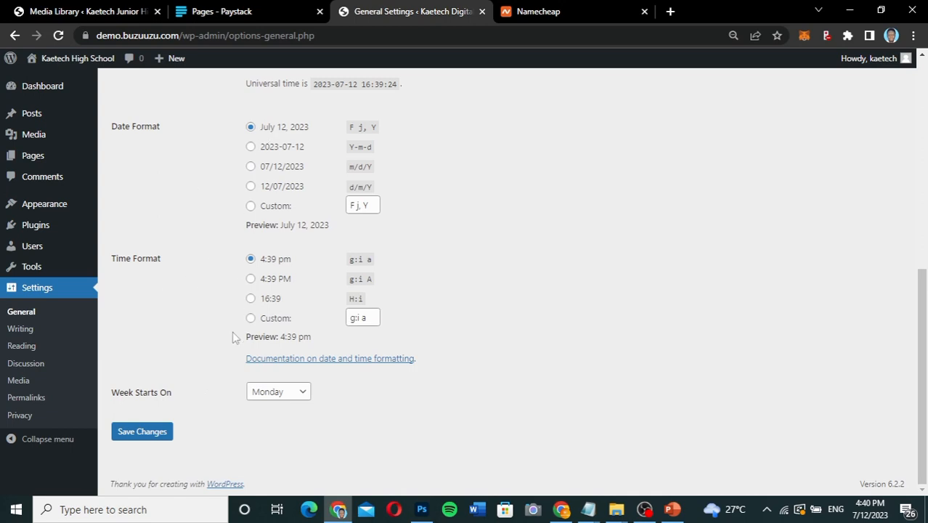
{"action": "left_click", "coordinate": [151, 434]}
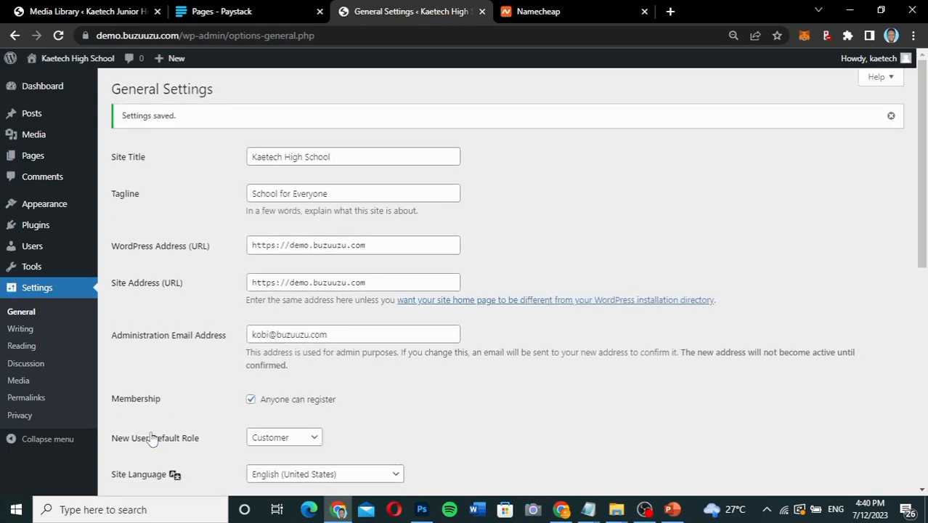
Change the site's permalink structure to Post name and save it.
{"action": "scroll", "coordinate": [151, 438], "scroll_direction": "down", "scroll_amount": 3}
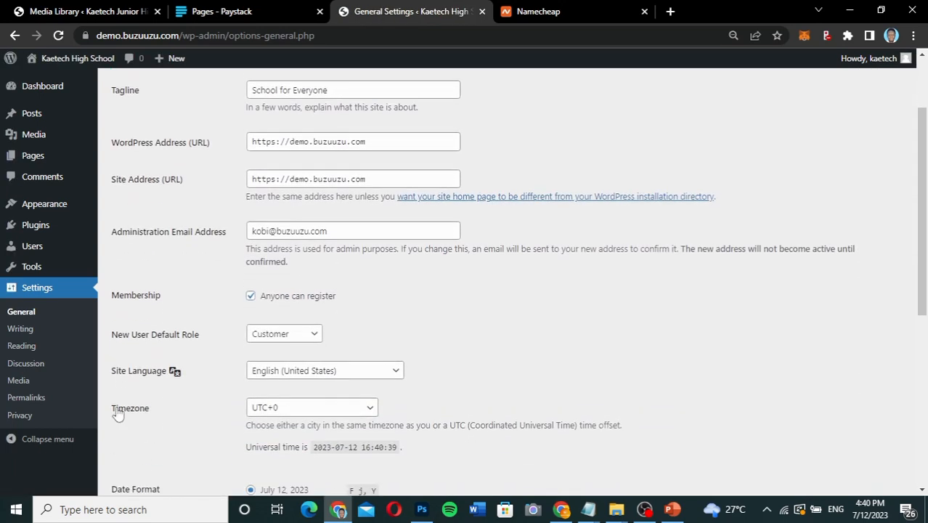
{"action": "left_click", "coordinate": [23, 400]}
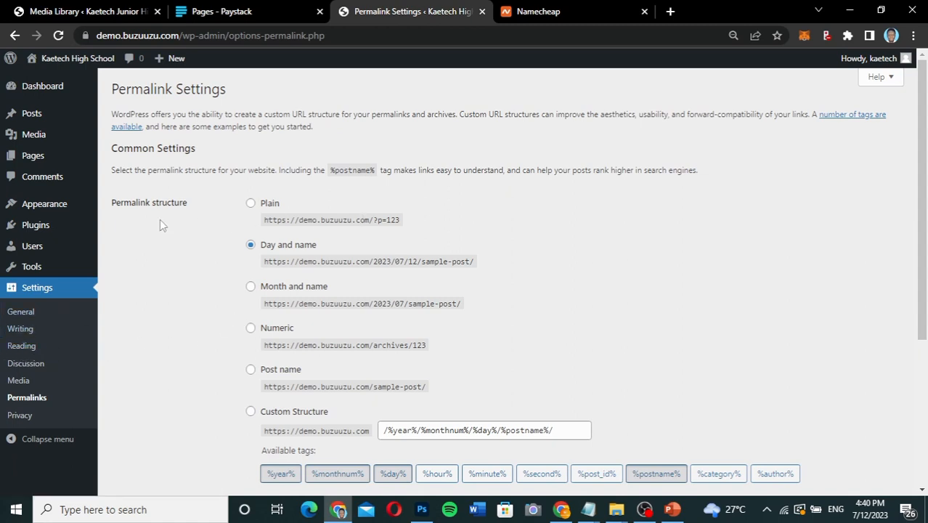
{"action": "scroll", "coordinate": [209, 276], "scroll_direction": "down", "scroll_amount": 2}
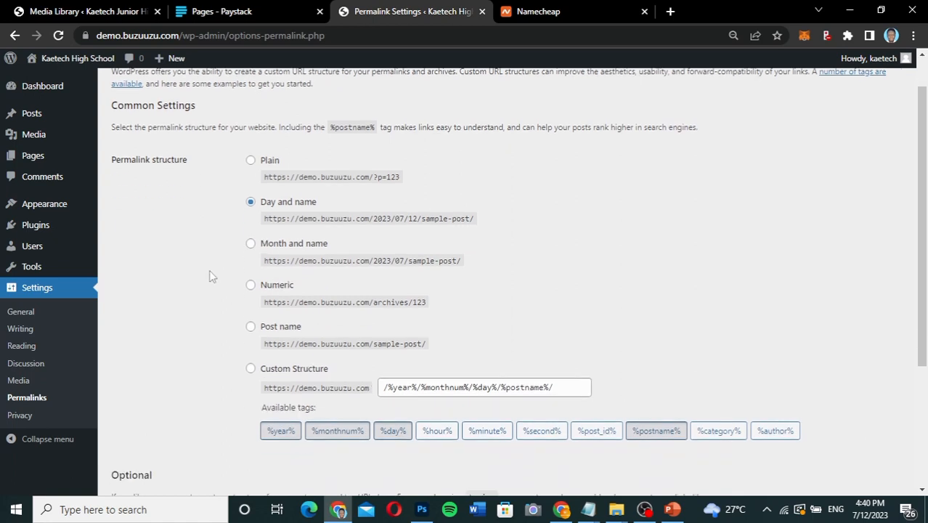
{"action": "left_click", "coordinate": [251, 258]}
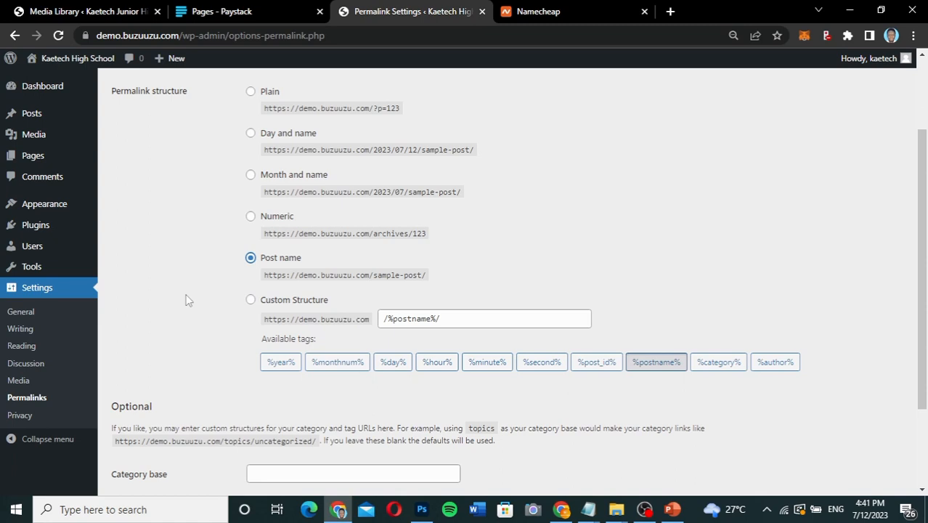
{"action": "scroll", "coordinate": [186, 299], "scroll_direction": "down", "scroll_amount": 3}
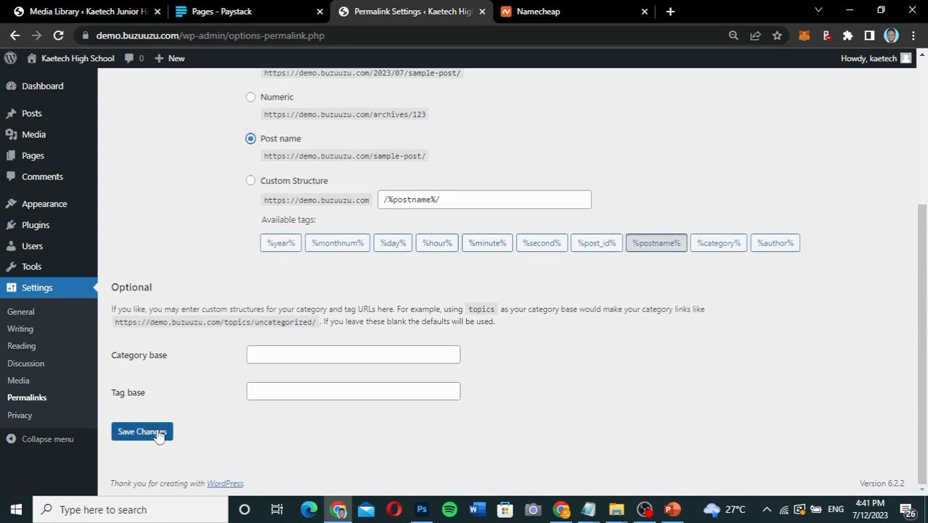
{"action": "left_click", "coordinate": [149, 435]}
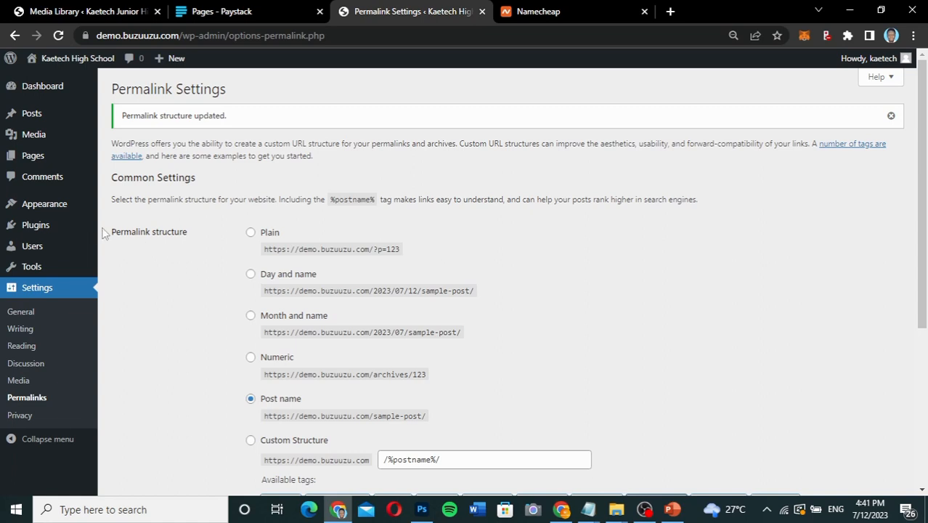
Search the theme directory for "kadence" and activate the Kadence theme.
{"action": "mouse_move", "coordinate": [35, 207]}
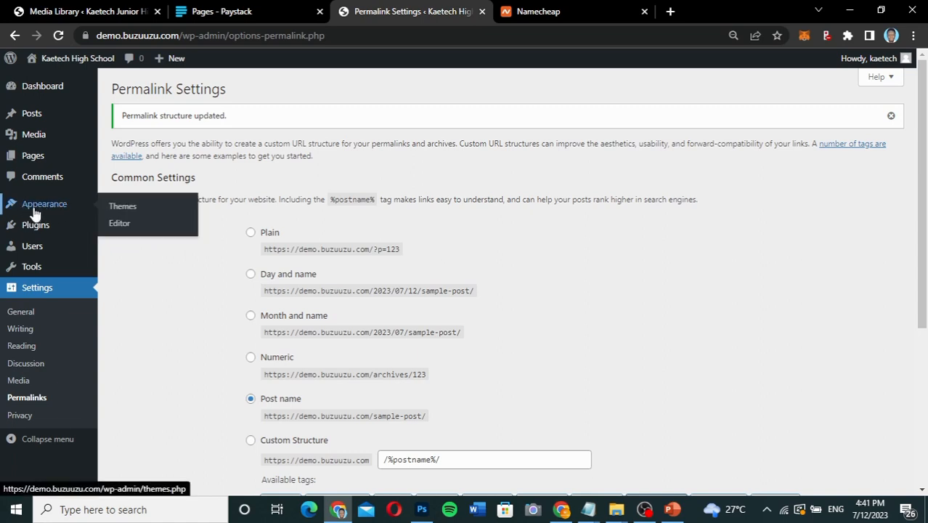
{"action": "left_click", "coordinate": [135, 209]}
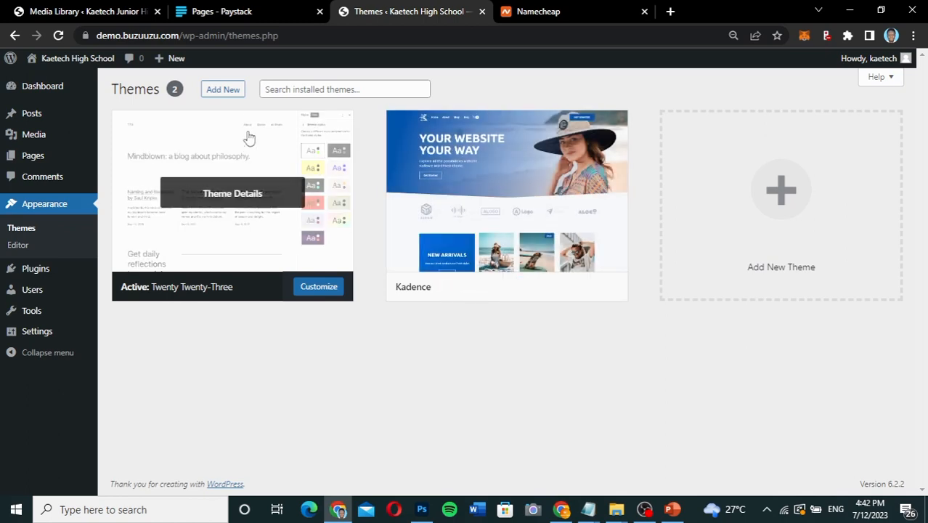
{"action": "left_click", "coordinate": [222, 90]}
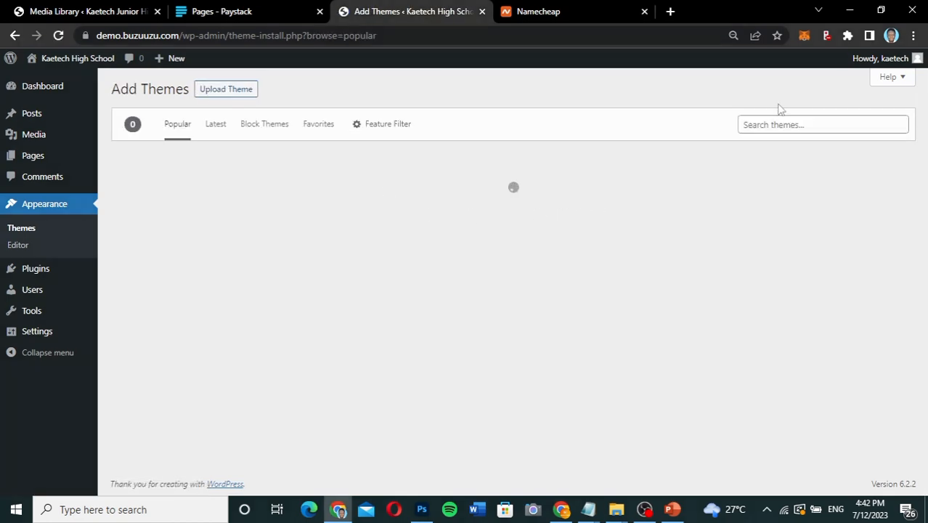
{"action": "left_click", "coordinate": [774, 127]}
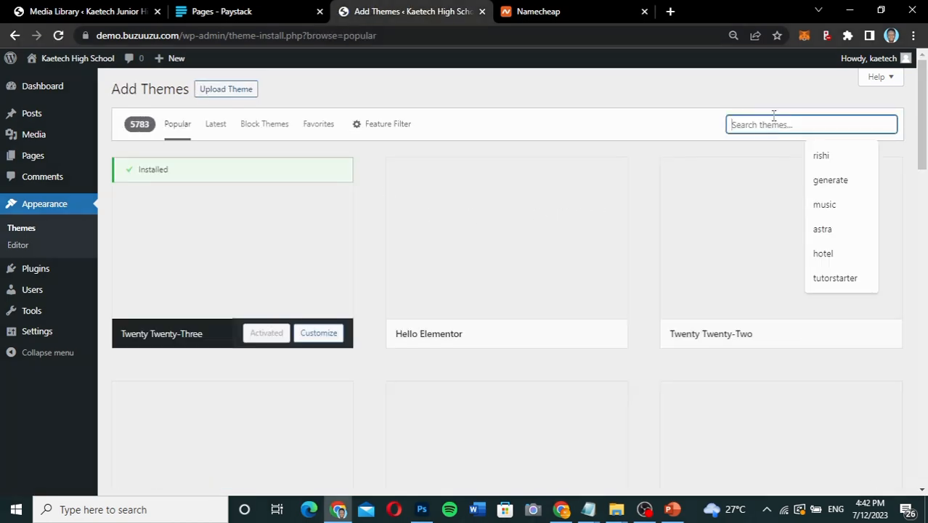
{"action": "type", "text": "kadence"}
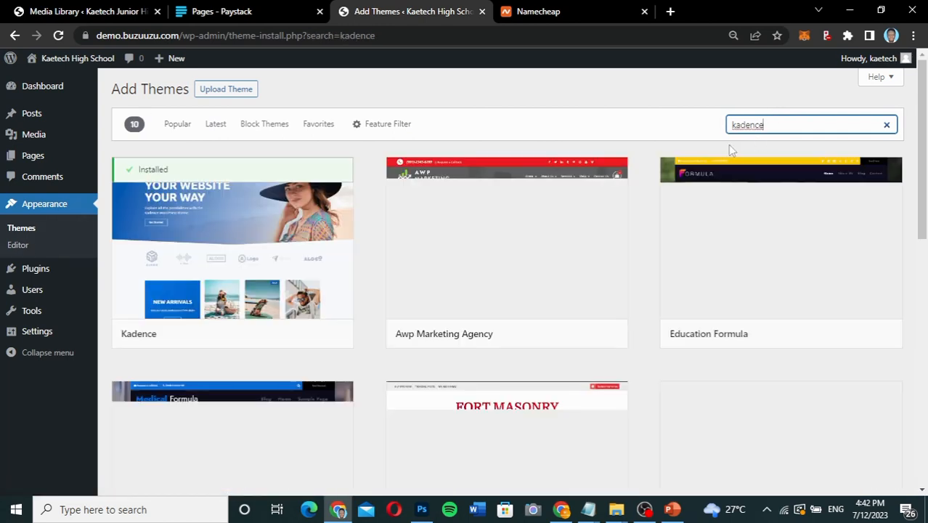
{"action": "mouse_move", "coordinate": [245, 206]}
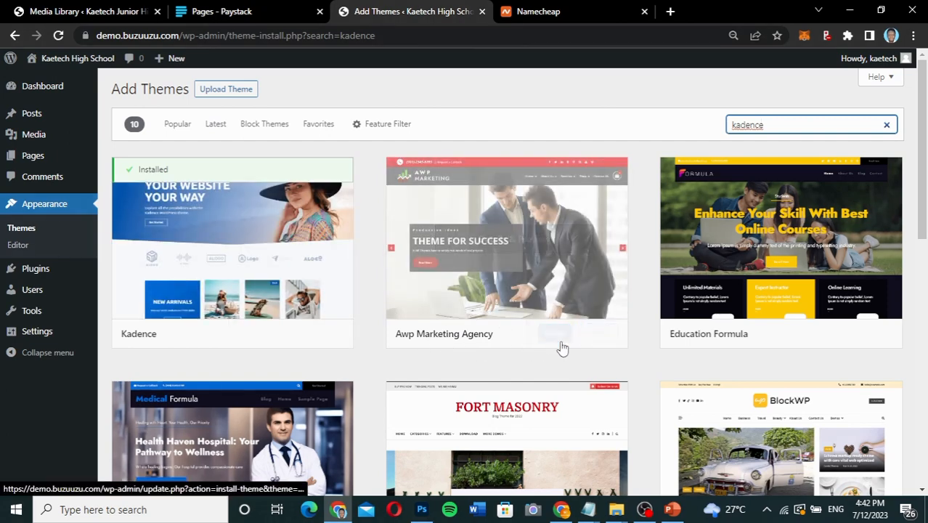
{"action": "mouse_move", "coordinate": [549, 342]}
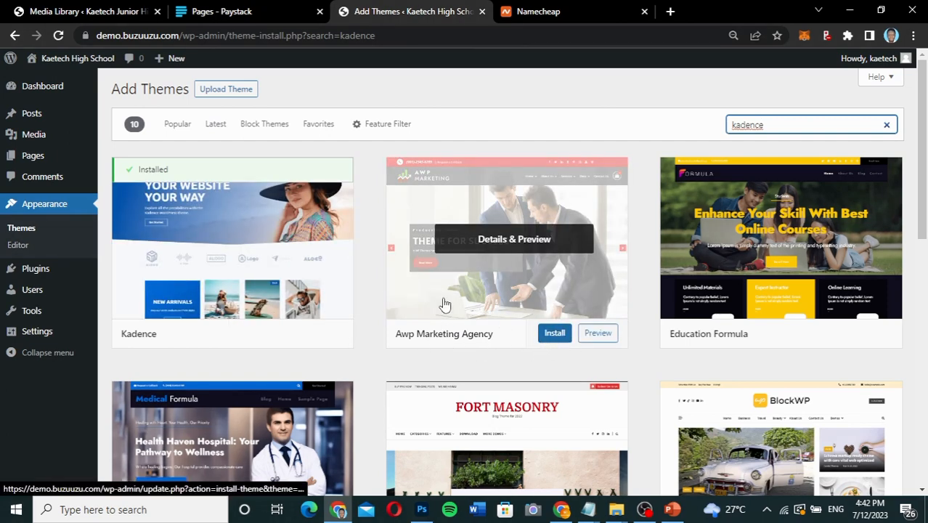
{"action": "mouse_move", "coordinate": [172, 315]}
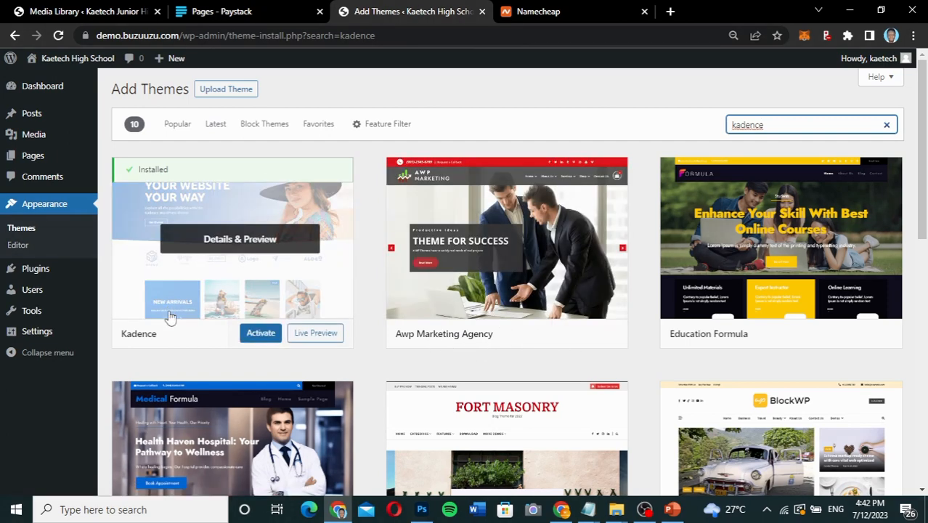
{"action": "left_click", "coordinate": [260, 333]}
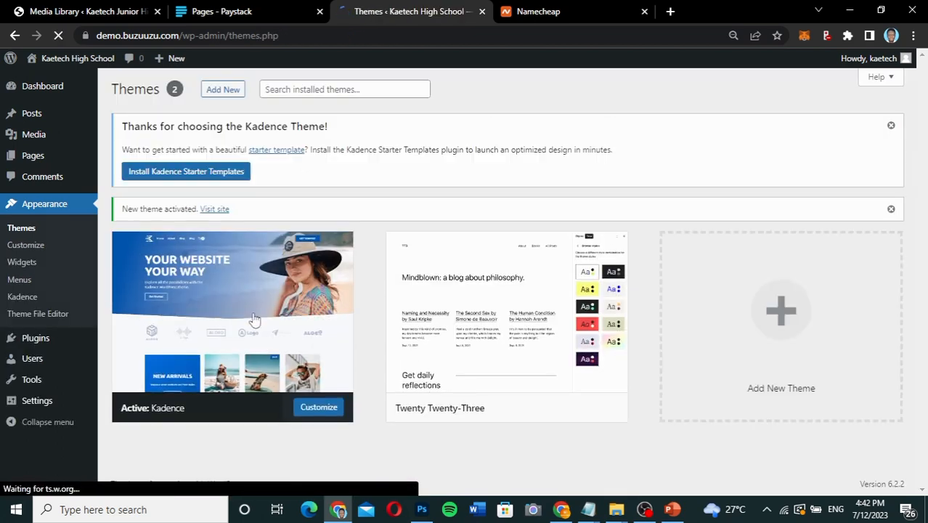
Open the live site in a new tab, close the Namecheap tab, and view the home page with the Kadence theme.
{"action": "mouse_move", "coordinate": [68, 64]}
{"action": "right_click", "coordinate": [50, 88]}
{"action": "left_click", "coordinate": [77, 88]}
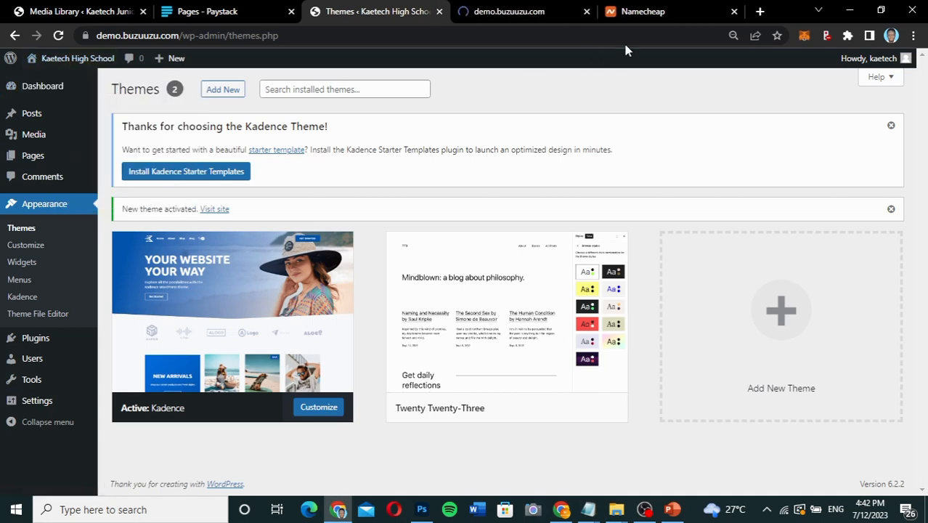
{"action": "left_click", "coordinate": [734, 10]}
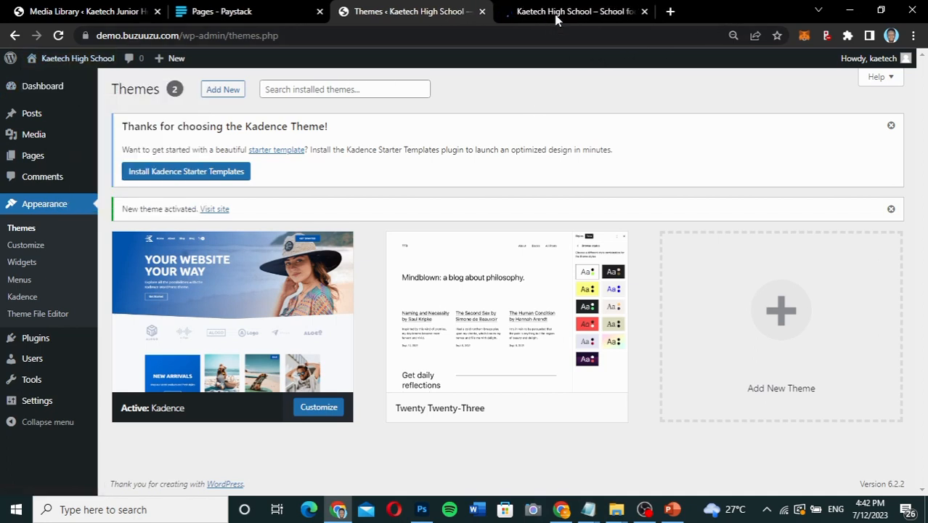
{"action": "left_click", "coordinate": [554, 13]}
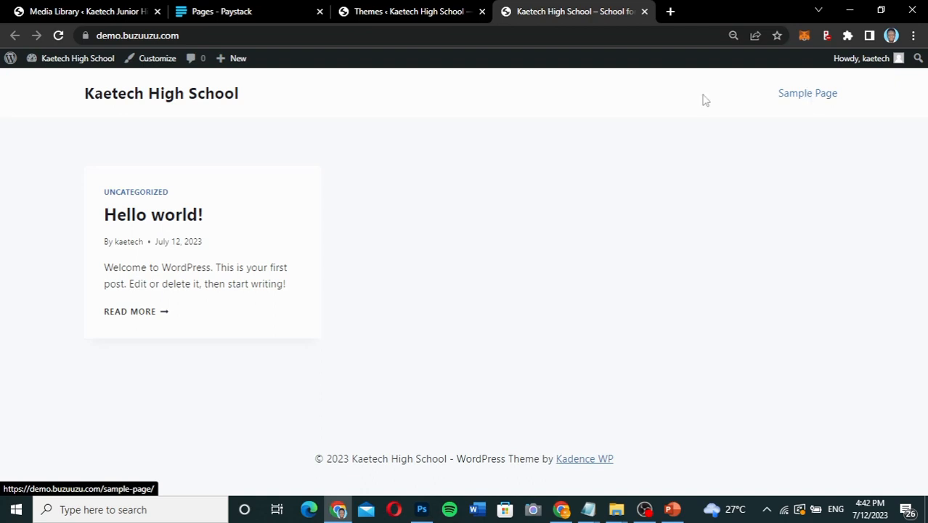
Return to the WordPress admin, search the plugin directory for "elementor", and install Elementor Website Builder.
{"action": "left_click", "coordinate": [415, 11]}
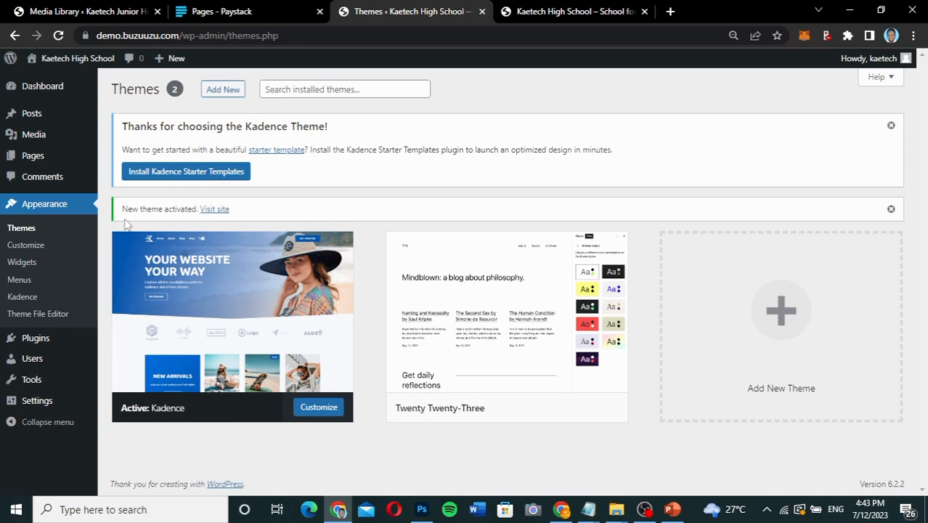
{"action": "mouse_move", "coordinate": [41, 343]}
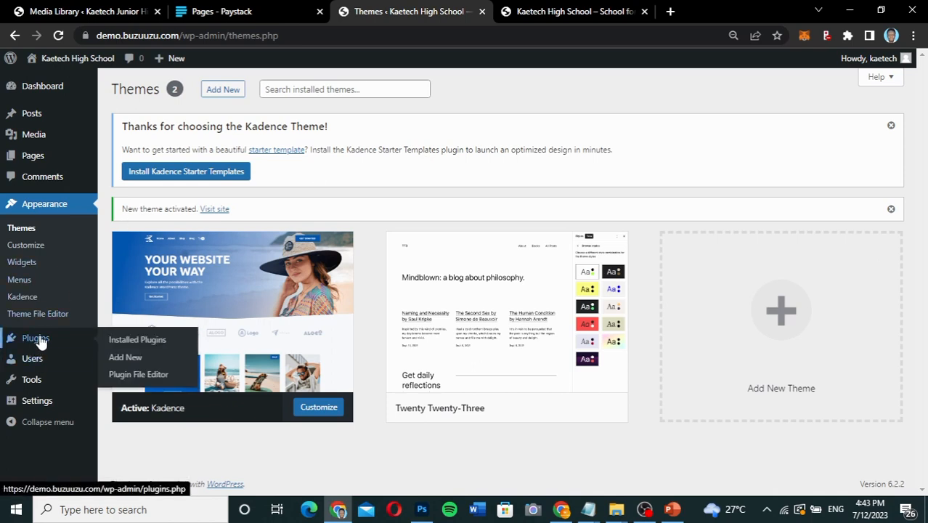
{"action": "left_click", "coordinate": [128, 361]}
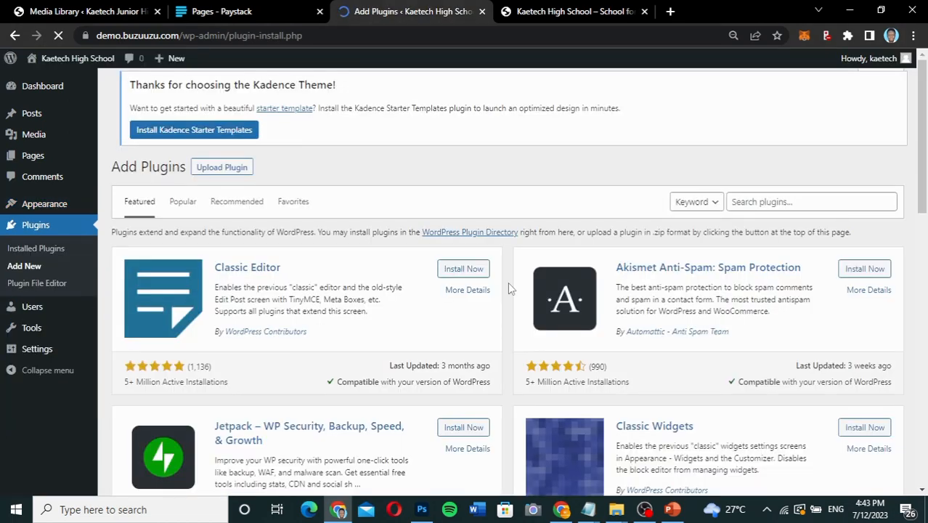
{"action": "left_click", "coordinate": [794, 203]}
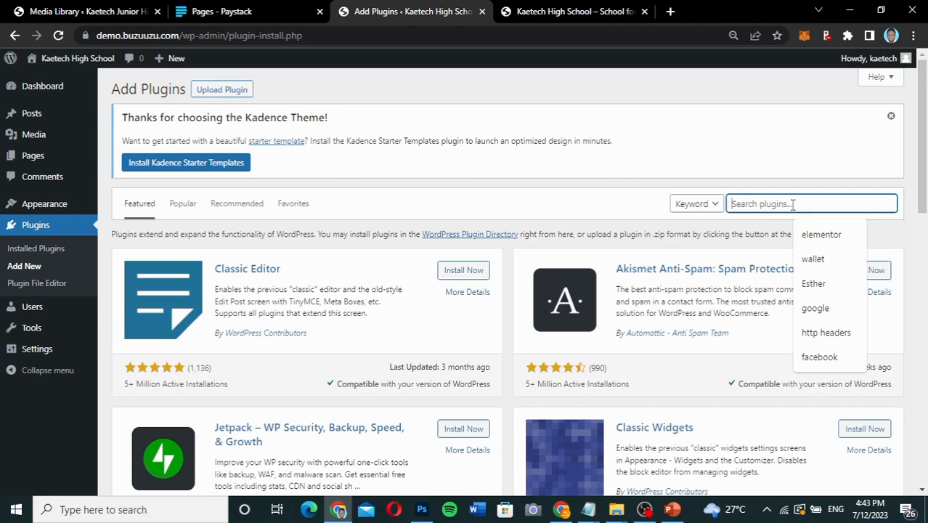
{"action": "left_click", "coordinate": [812, 236]}
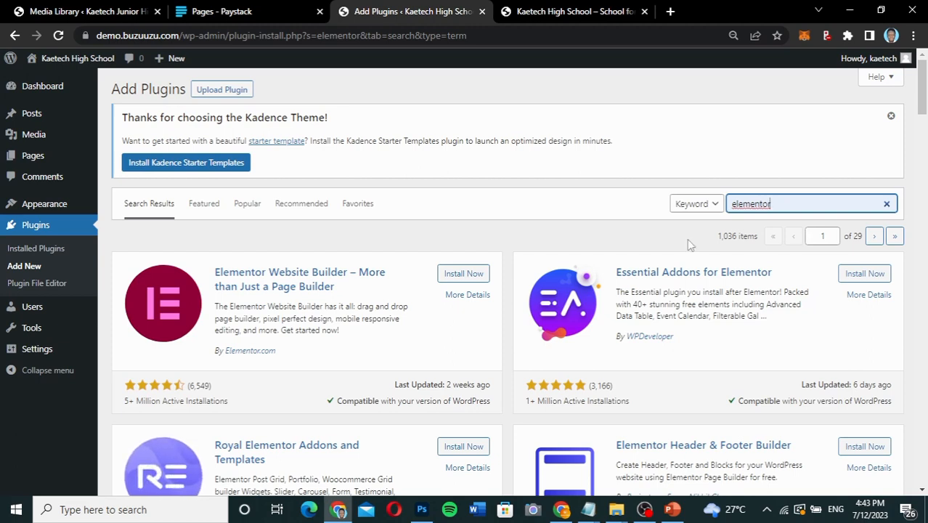
{"action": "left_click", "coordinate": [462, 276]}
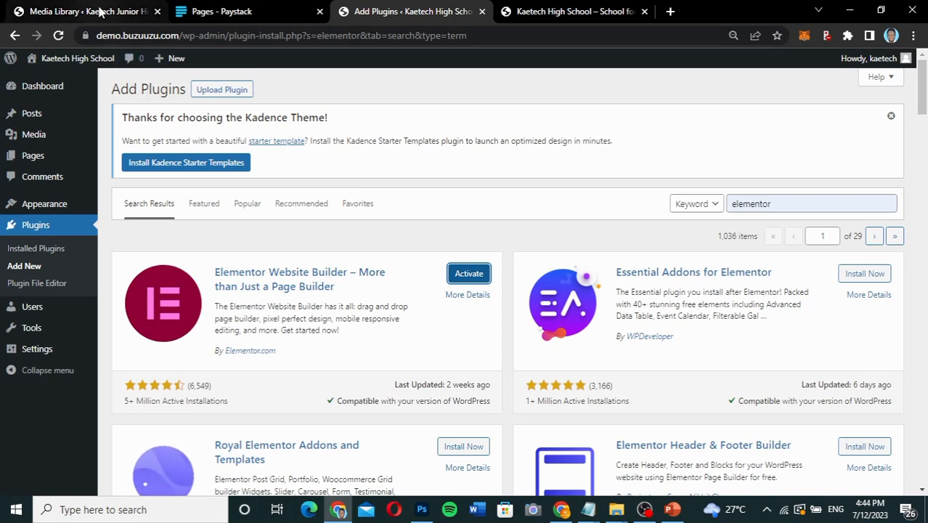
Switch to the reference site's tab, load buzuuzu.com/wp-admin/ and open its list of installed plugins.
{"action": "left_click", "coordinate": [99, 11]}
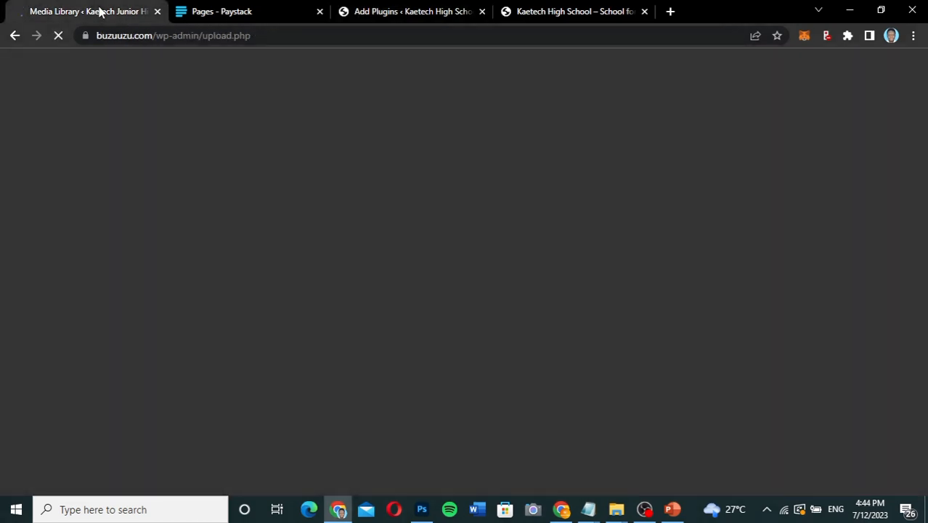
{"action": "left_click_drag", "start_coordinate": [260, 37], "coordinate": [203, 37]}
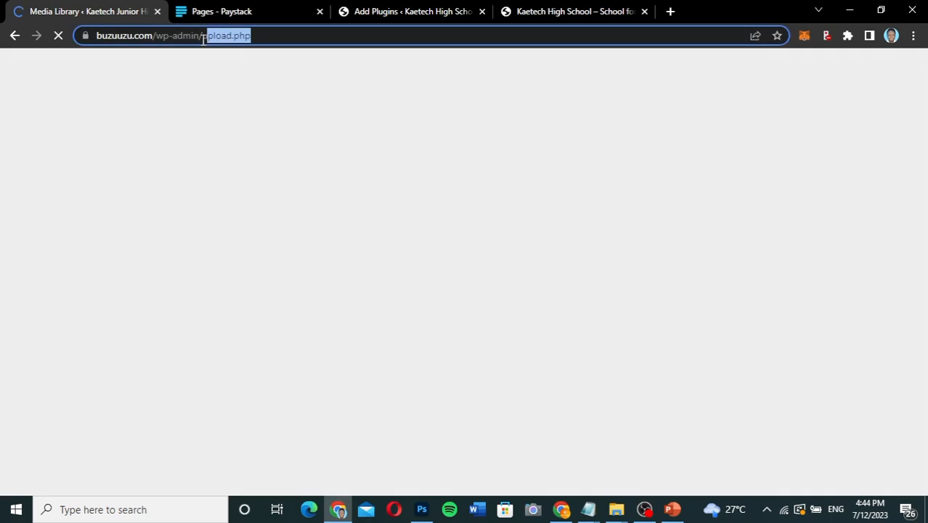
{"action": "key", "text": "BackSpace"}
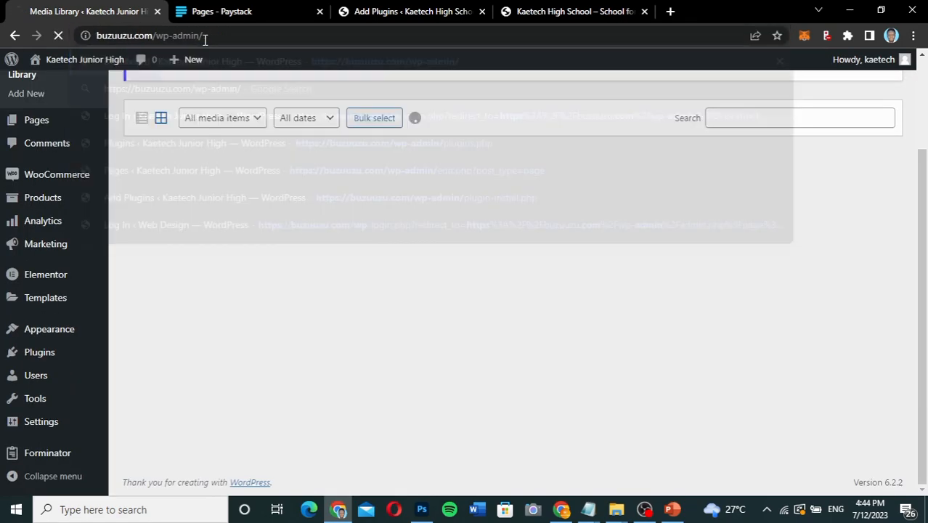
{"action": "key", "text": "Return"}
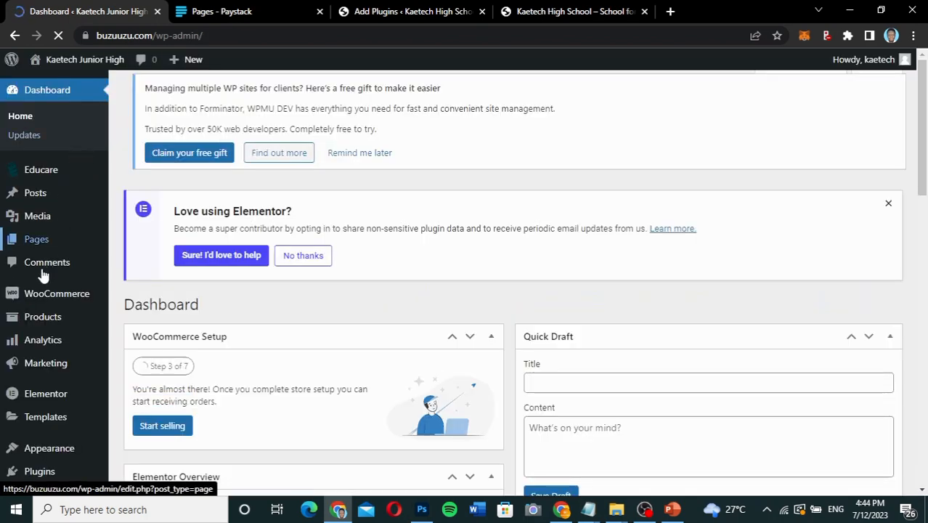
{"action": "mouse_move", "coordinate": [39, 340]}
{"action": "scroll", "coordinate": [35, 334], "scroll_direction": "down", "scroll_amount": 2}
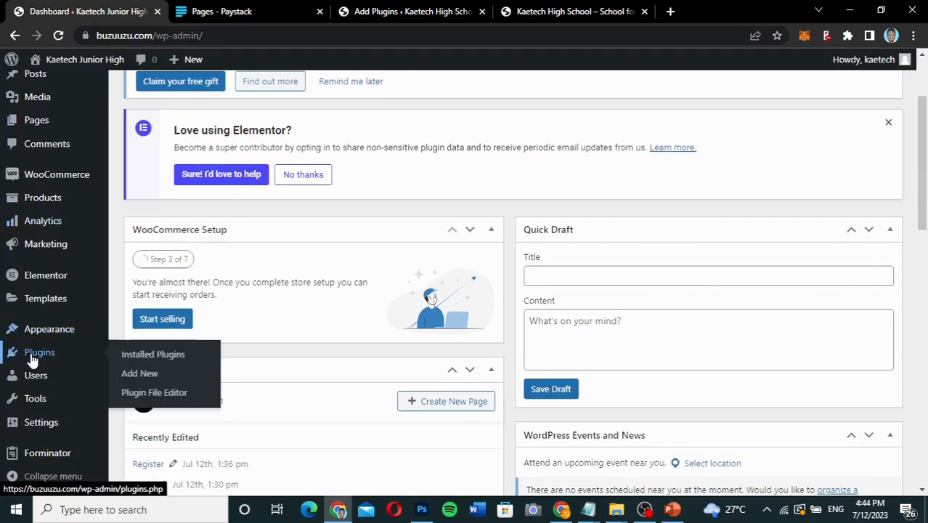
{"action": "left_click", "coordinate": [135, 356]}
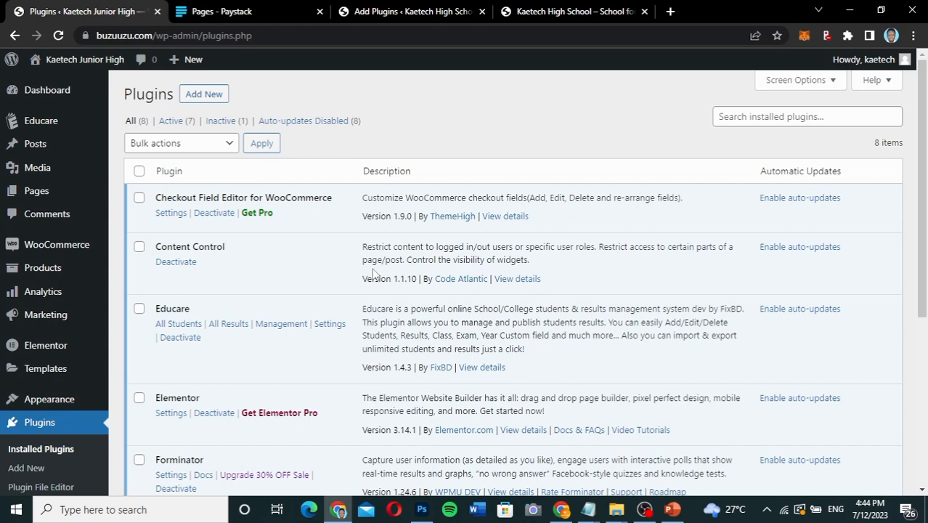
Look through the reference site's installed plugins and select the Educare plugin's name.
{"action": "scroll", "coordinate": [373, 272], "scroll_direction": "down", "scroll_amount": 3}
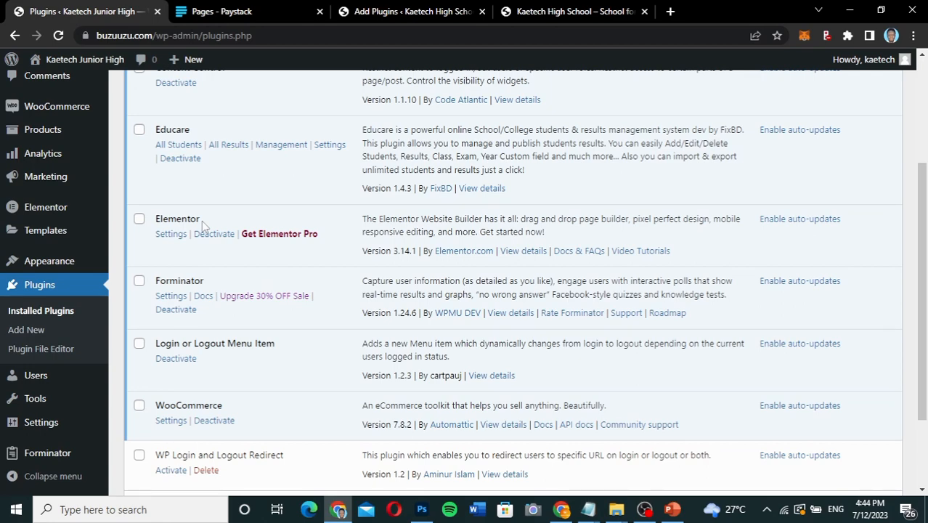
{"action": "scroll", "coordinate": [202, 223], "scroll_direction": "up", "scroll_amount": 2}
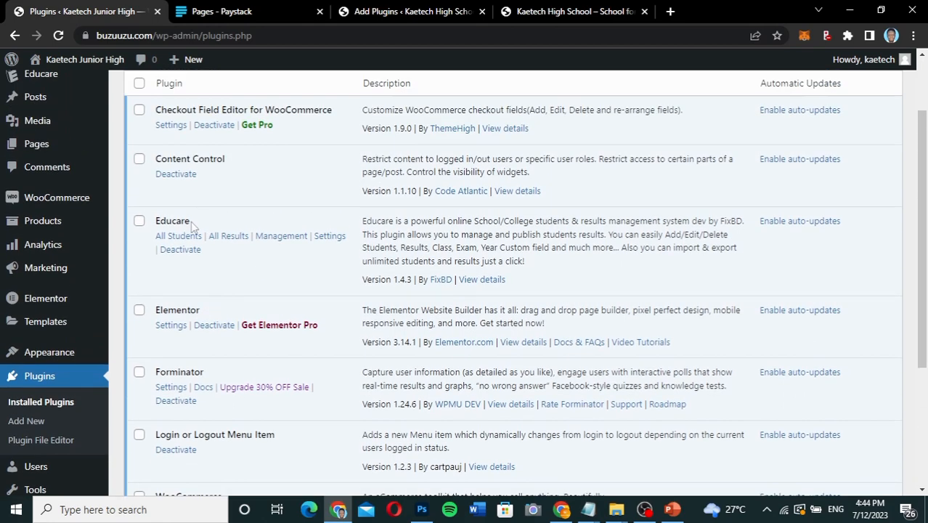
{"action": "left_click_drag", "start_coordinate": [193, 227], "coordinate": [157, 225]}
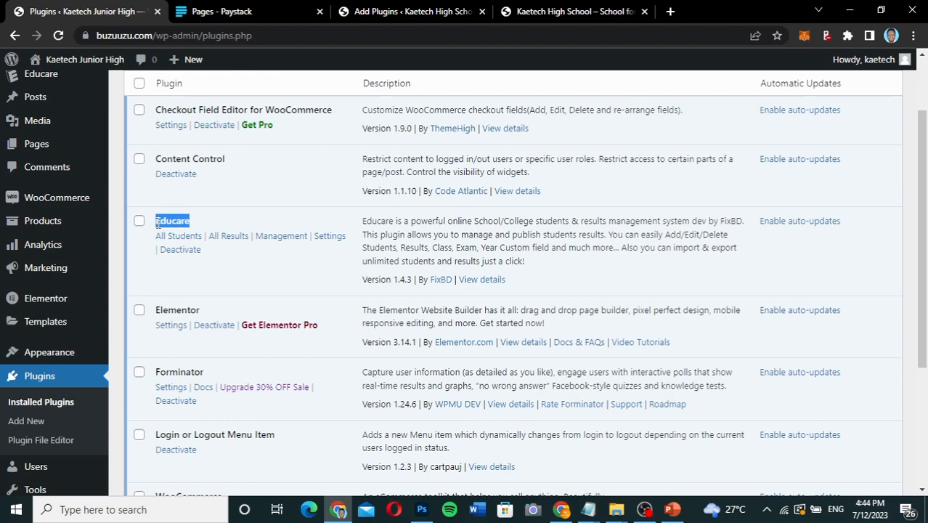
Return to the demo site, search the plugin directory for "Educare", and install Educare – Students & Result Management System.
{"action": "left_click", "coordinate": [441, 14]}
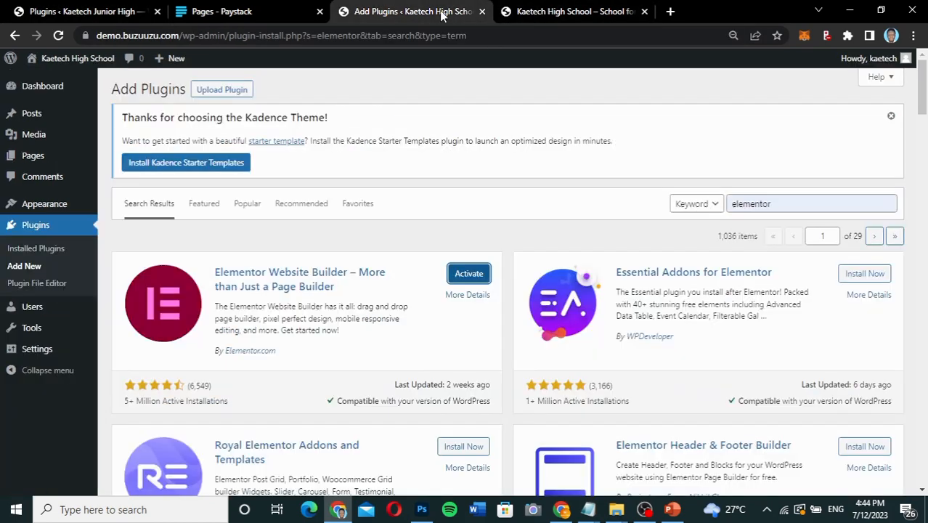
{"action": "left_click_drag", "start_coordinate": [802, 208], "coordinate": [677, 232]}
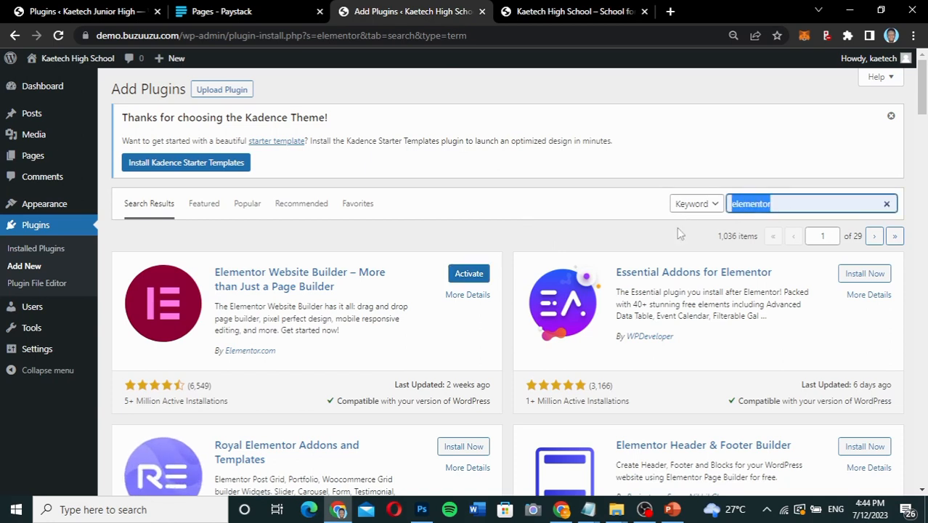
{"action": "type", "text": "Educare"}
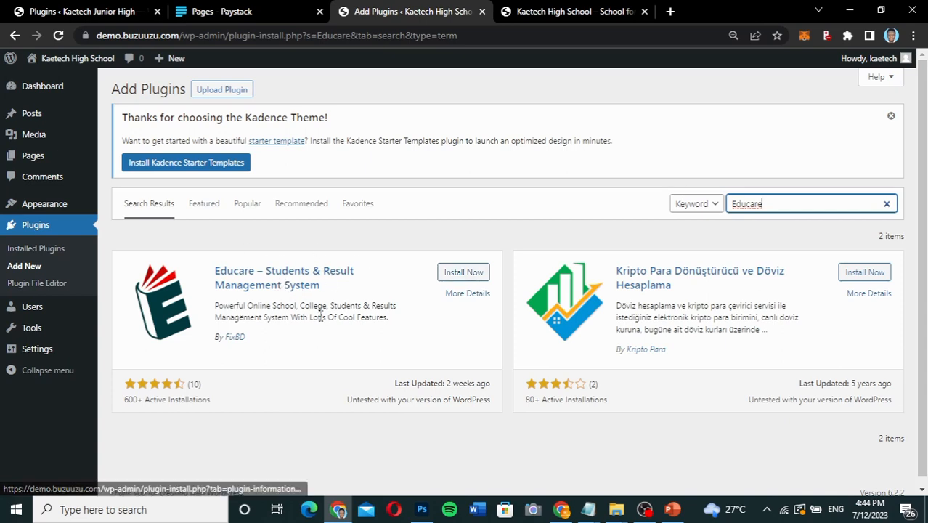
{"action": "scroll", "coordinate": [316, 374], "scroll_direction": "down", "scroll_amount": 1}
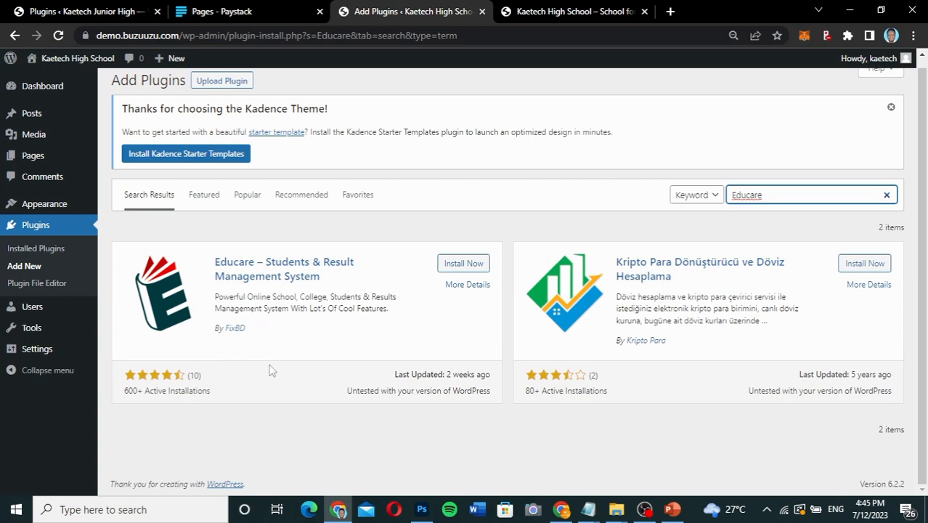
{"action": "left_click", "coordinate": [471, 266]}
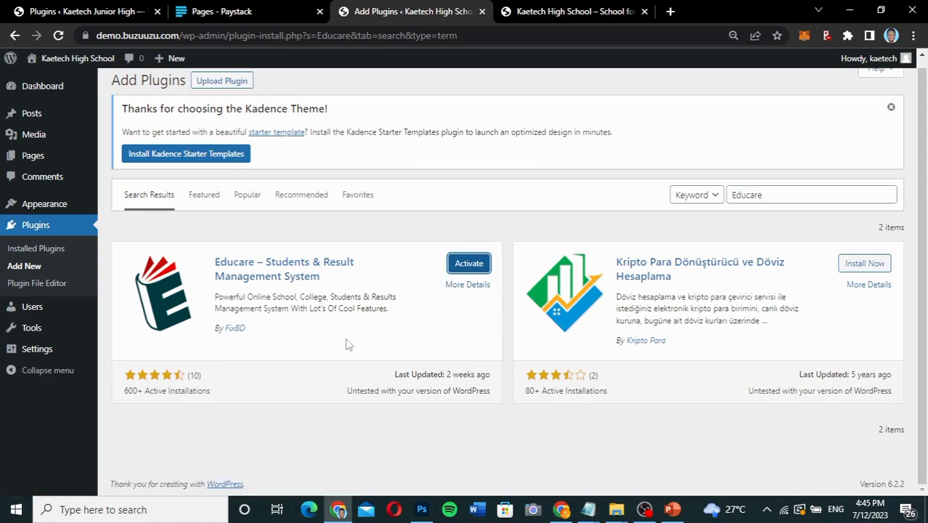
Go back to the reference site's installed plugins, select the name Forminator, and review the rest of the list.
{"action": "left_click", "coordinate": [69, 14]}
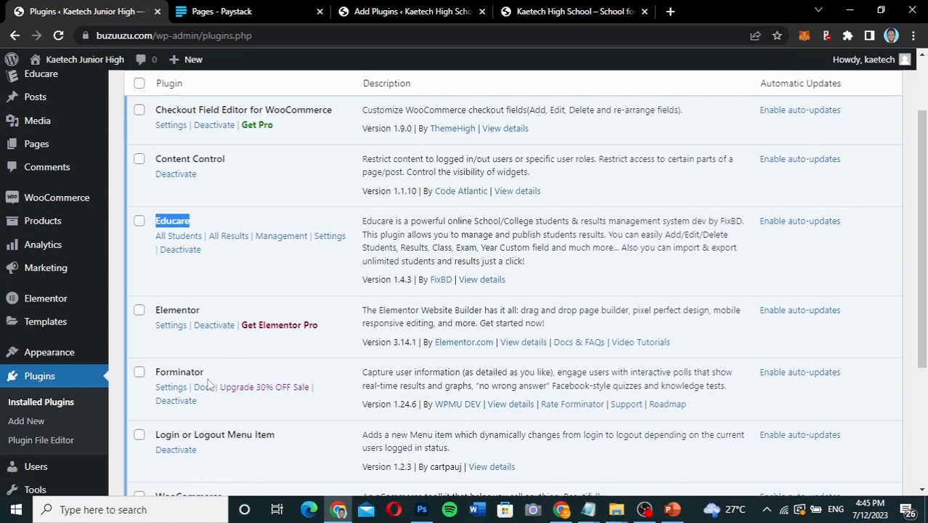
{"action": "left_click_drag", "start_coordinate": [205, 376], "coordinate": [155, 375]}
{"action": "scroll", "coordinate": [172, 390], "scroll_direction": "down", "scroll_amount": 5}
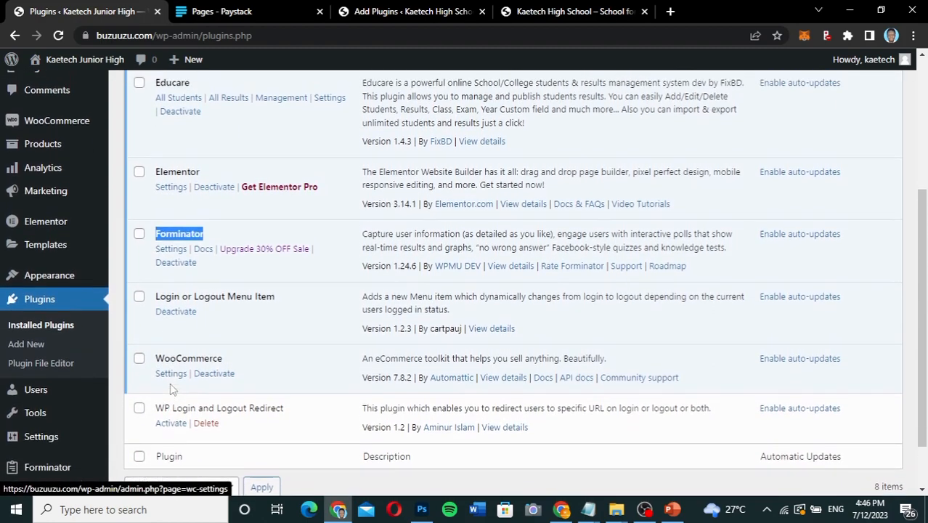
{"action": "scroll", "coordinate": [172, 390], "scroll_direction": "up", "scroll_amount": 2}
{"action": "scroll", "coordinate": [172, 390], "scroll_direction": "up", "scroll_amount": 6}
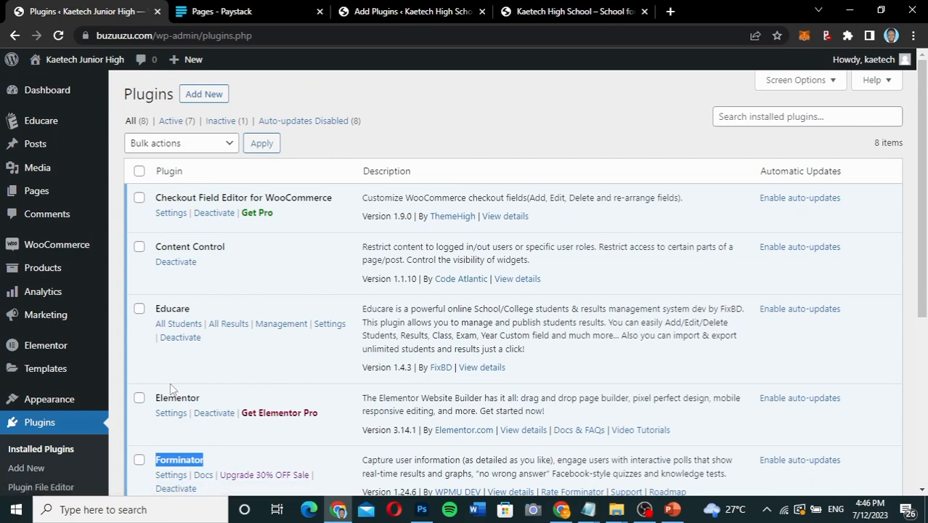
{"action": "scroll", "coordinate": [172, 390], "scroll_direction": "down", "scroll_amount": 2}
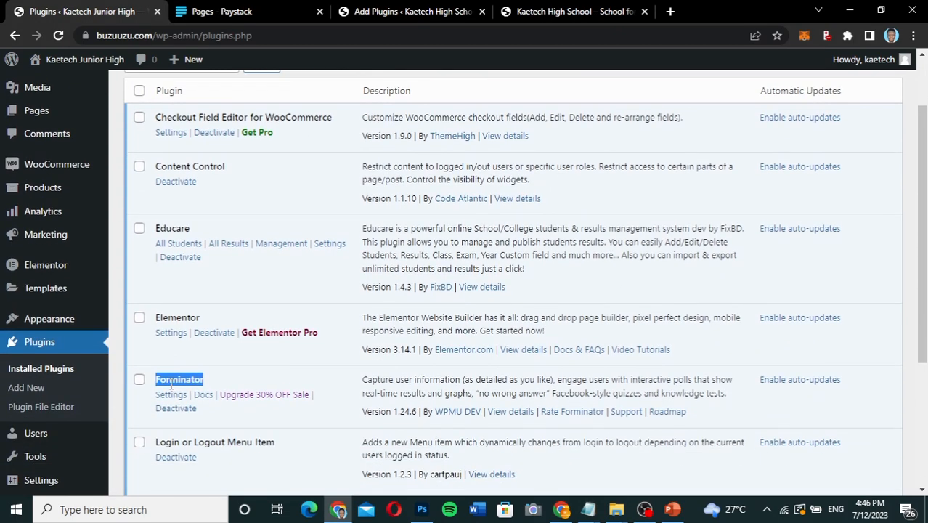
On the demo site, search the plugin directory for "Forminator" and install Forminator – Contact Form, Payment & Custom Form Builder.
{"action": "left_click", "coordinate": [407, 12]}
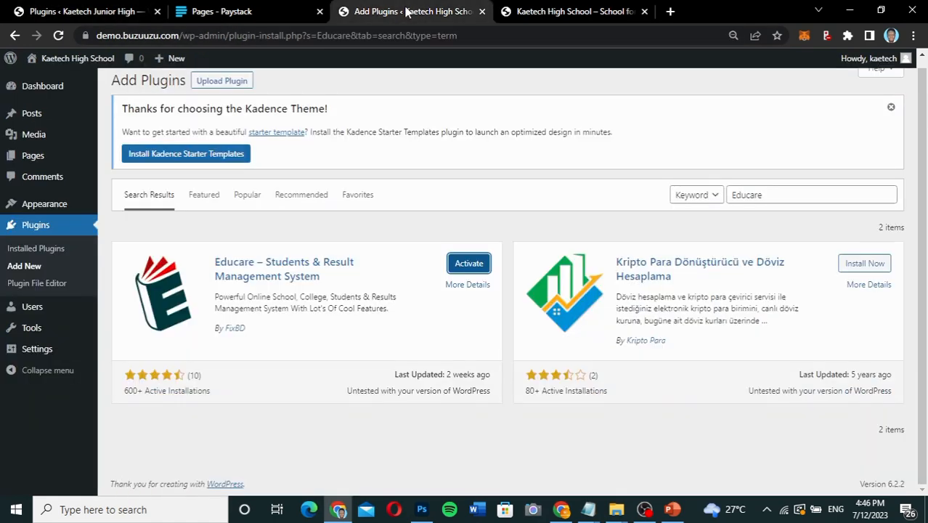
{"action": "double_click", "coordinate": [770, 196]}
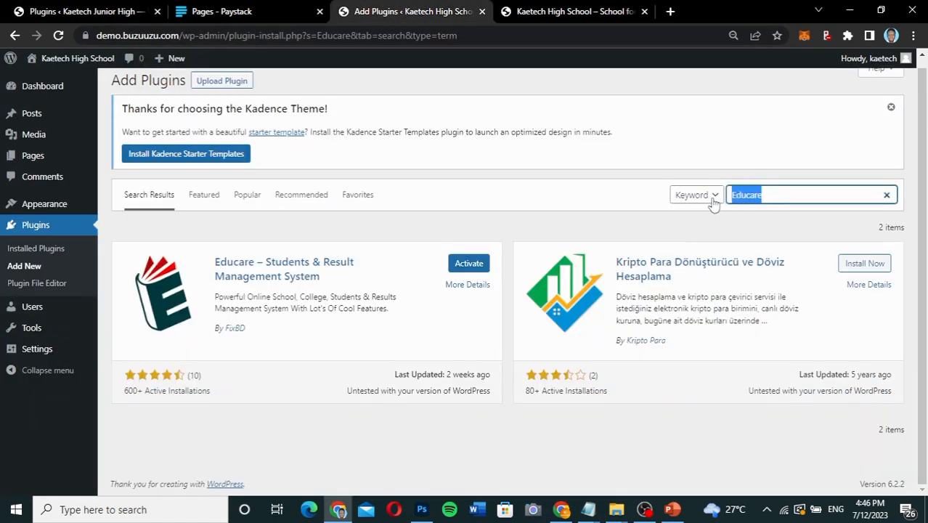
{"action": "key", "text": "Right"}
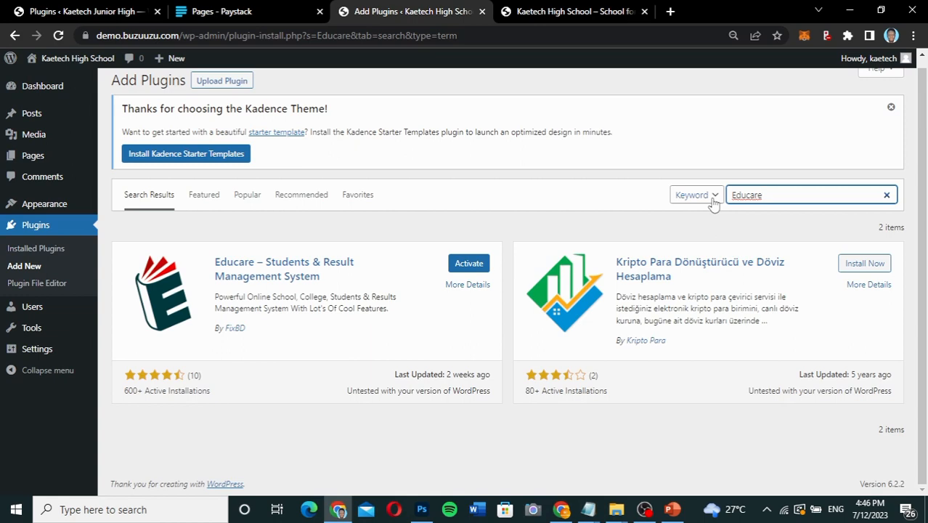
{"action": "key", "text": "BackSpace"}
{"action": "key", "text": "BackSpace"}
{"action": "key", "text": "BackSpace"}
{"action": "key", "text": "BackSpace"}
{"action": "key", "text": "BackSpace"}
{"action": "key", "text": "BackSpace"}
{"action": "key", "text": "BackSpace"}
{"action": "type", "text": "Form"}
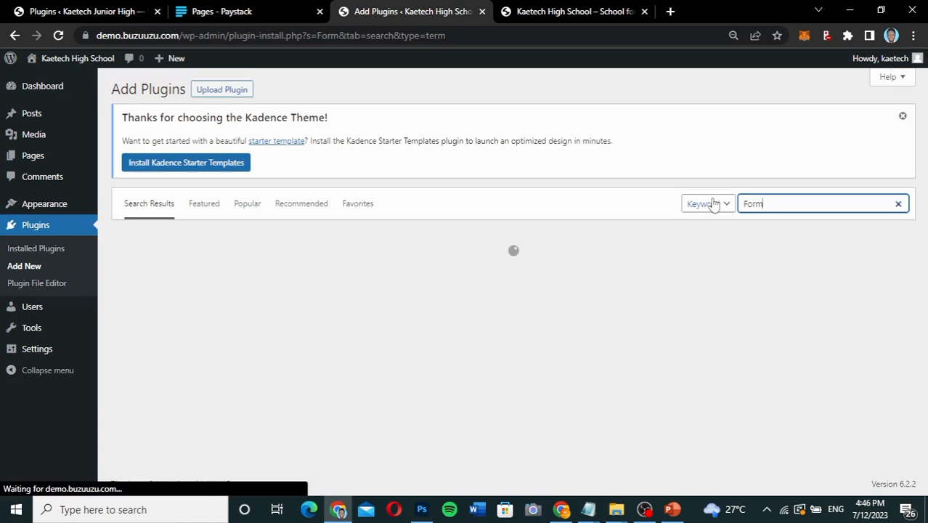
{"action": "type", "text": "inat"}
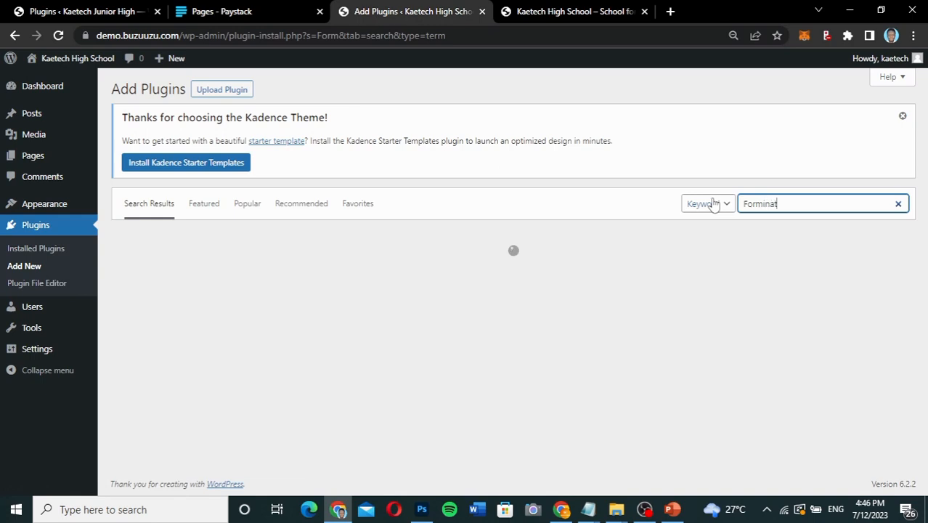
{"action": "type", "text": "or"}
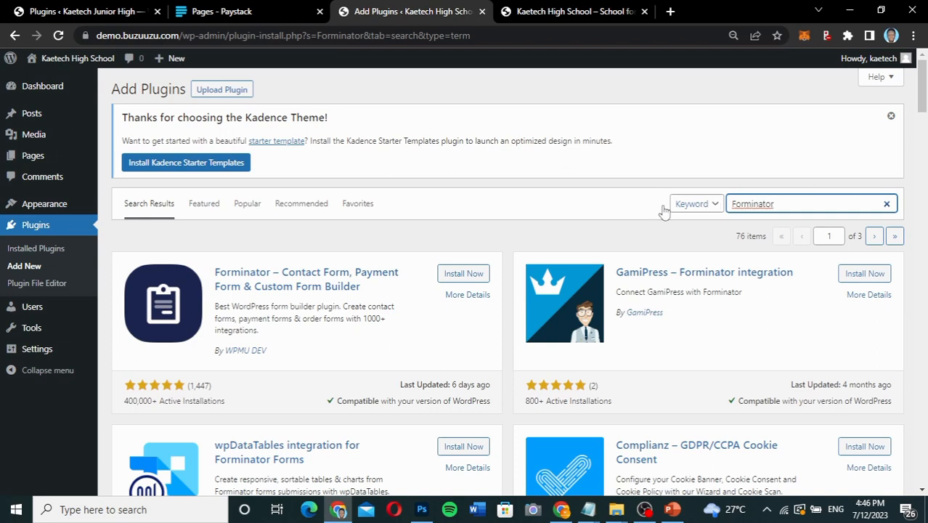
{"action": "scroll", "coordinate": [539, 243], "scroll_direction": "down", "scroll_amount": 1}
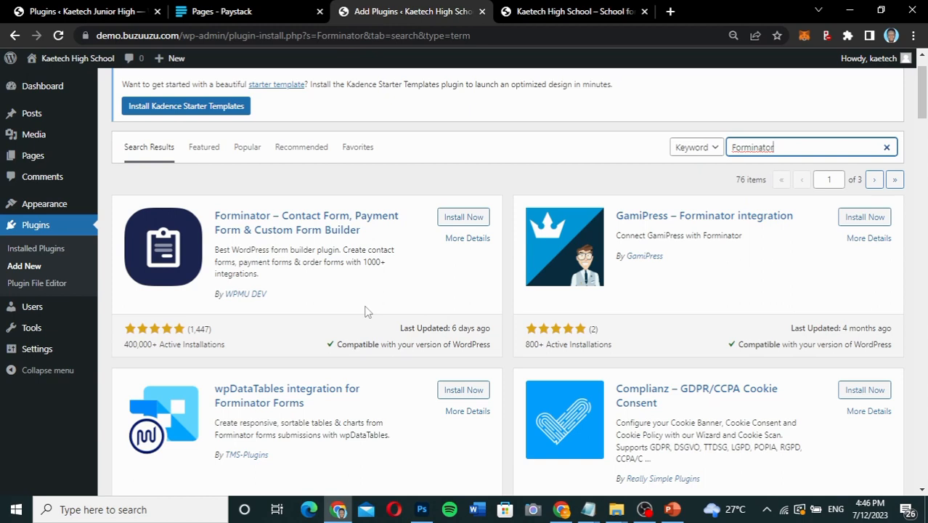
{"action": "left_click", "coordinate": [468, 218]}
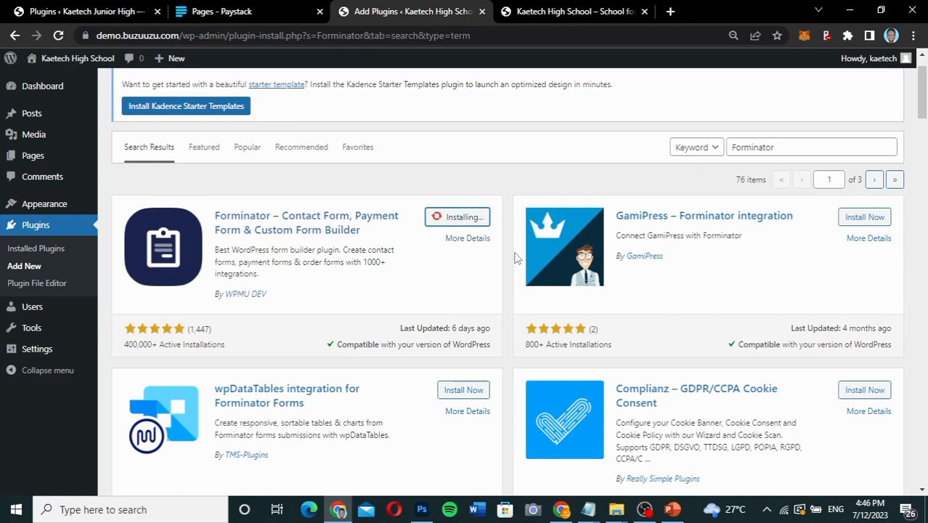
Check the reference site's installed plugins again and select the name WooCommerce.
{"action": "left_click", "coordinate": [73, 12]}
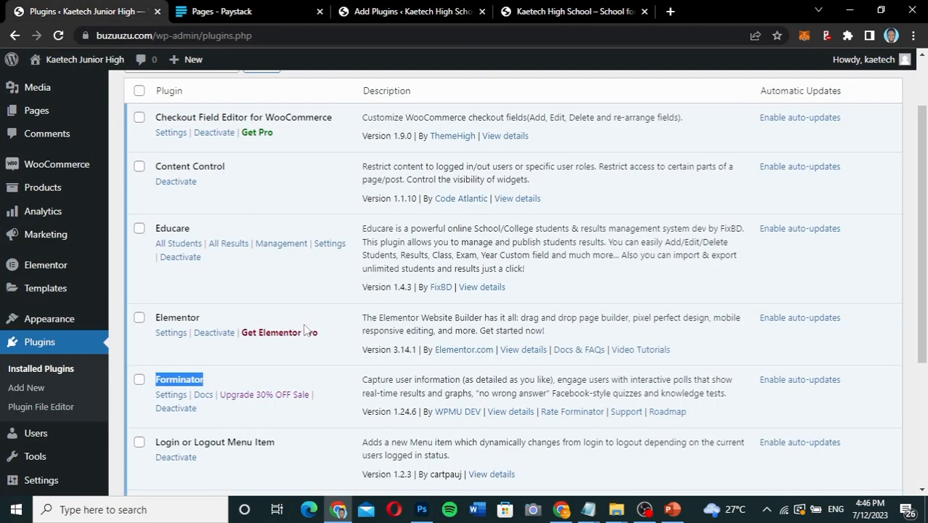
{"action": "scroll", "coordinate": [305, 330], "scroll_direction": "down", "scroll_amount": 3}
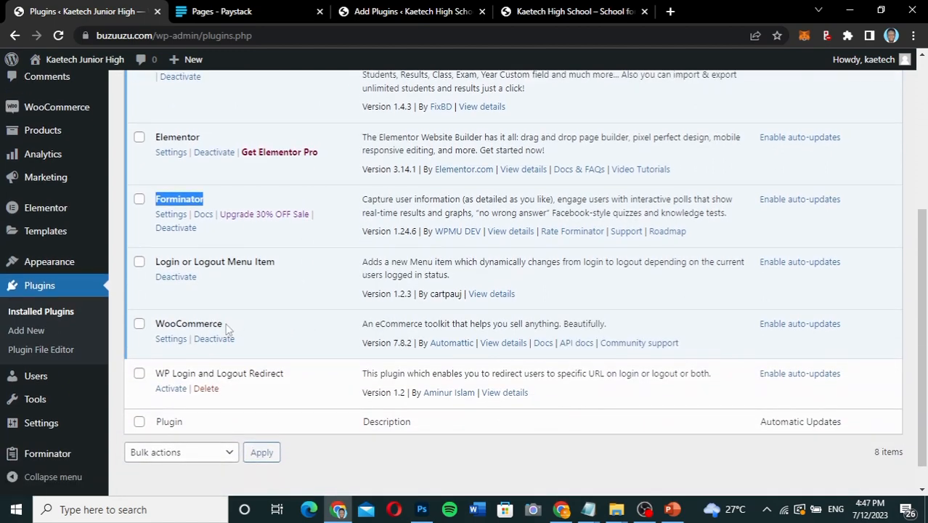
{"action": "left_click_drag", "start_coordinate": [224, 325], "coordinate": [157, 324]}
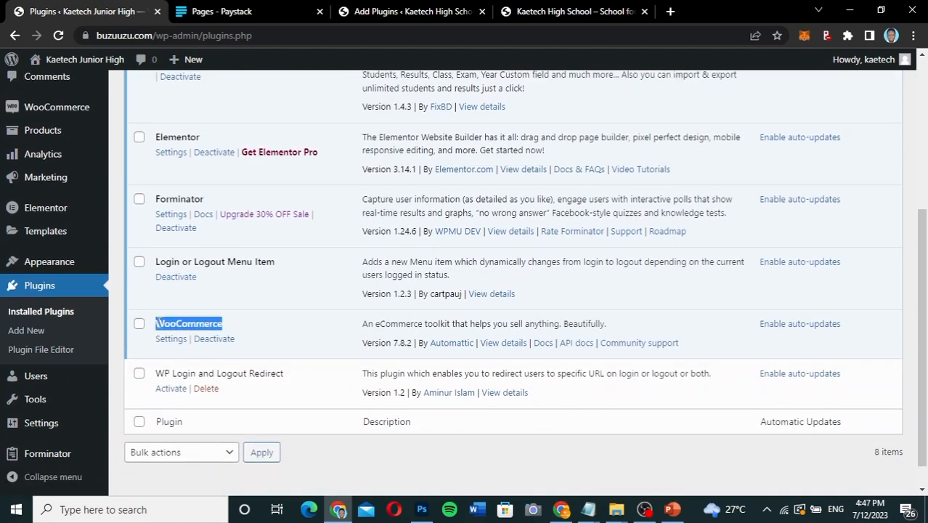
{"action": "scroll", "coordinate": [157, 324], "scroll_direction": "up", "scroll_amount": 3}
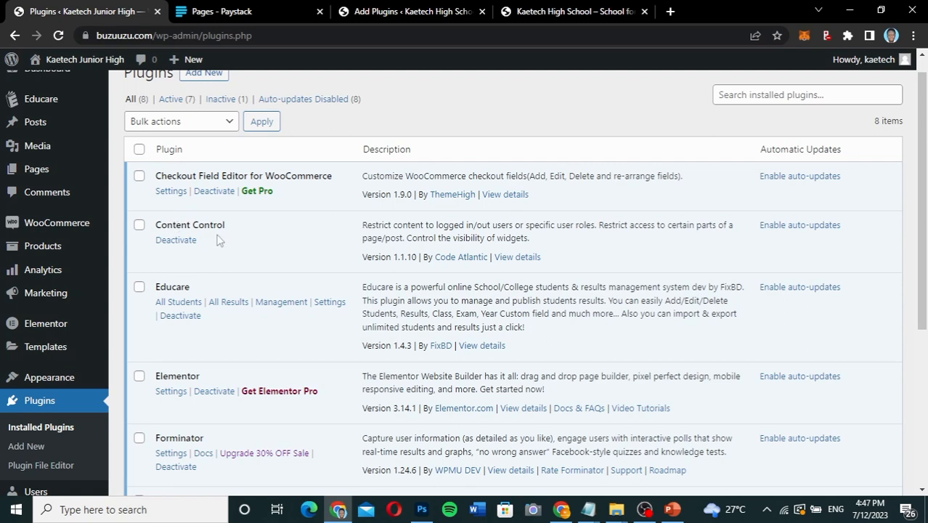
{"action": "scroll", "coordinate": [252, 279], "scroll_direction": "down", "scroll_amount": 1}
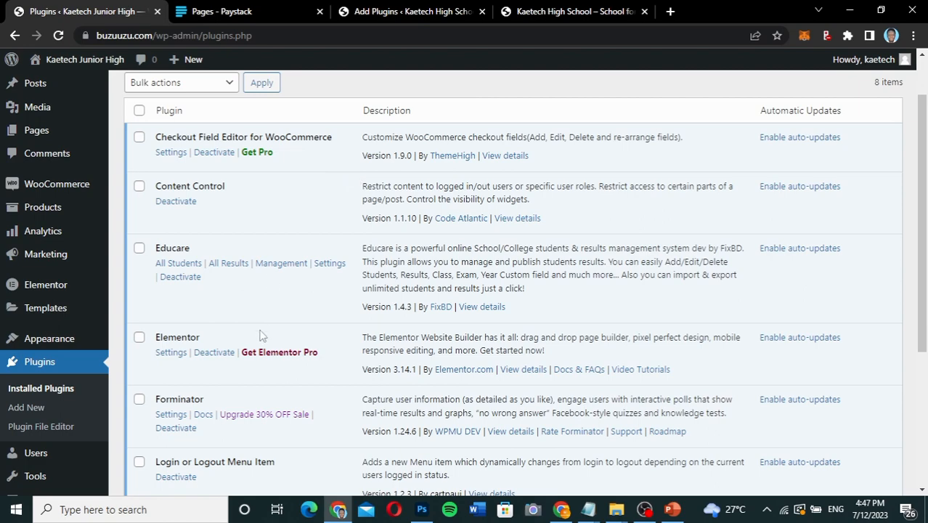
{"action": "scroll", "coordinate": [261, 335], "scroll_direction": "down", "scroll_amount": 1}
On the demo site, search the plugin directory for "WooCommerce" and install the WooCommerce plugin by Automattic.
{"action": "left_click", "coordinate": [410, 11]}
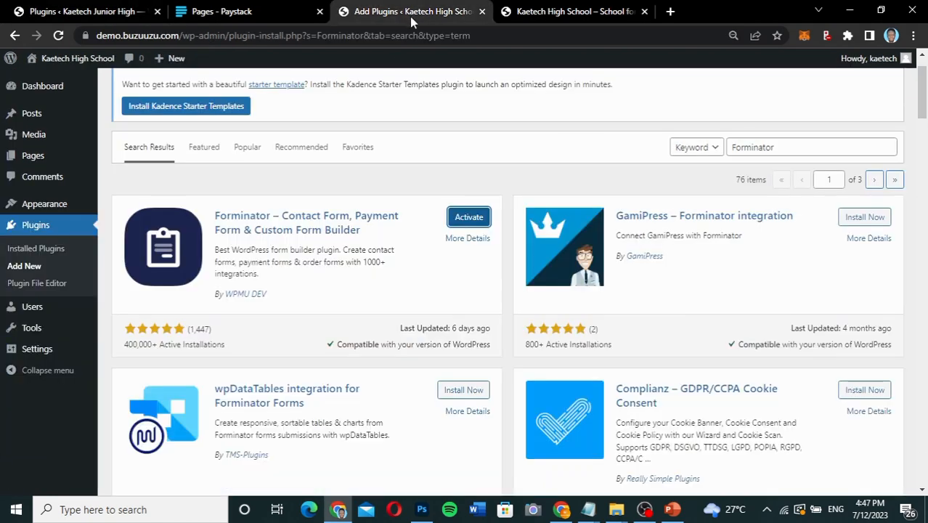
{"action": "left_click", "coordinate": [764, 148]}
{"action": "double_click", "coordinate": [765, 148]}
{"action": "type", "text": "WooCommerce"}
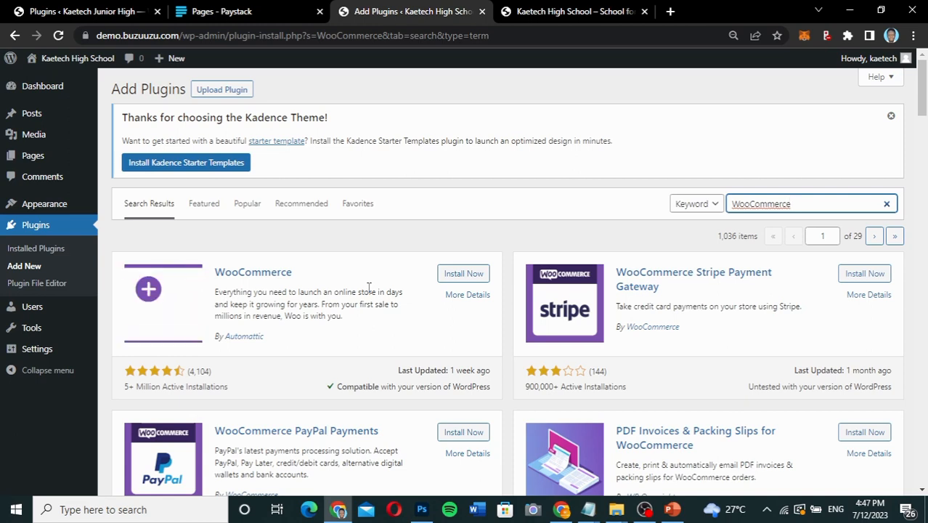
{"action": "left_click", "coordinate": [463, 273]}
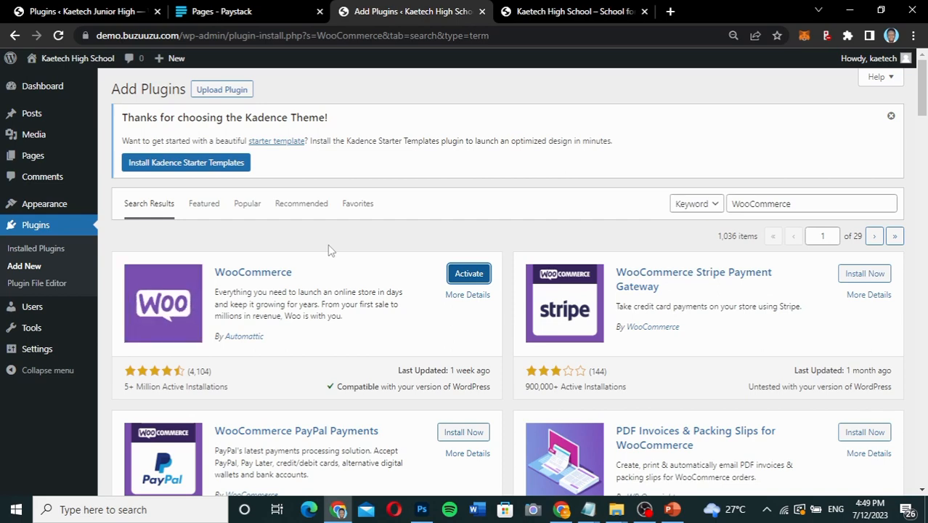
Return to the reference site's installed plugins and copy the name Login or Logout Menu Item.
{"action": "left_click", "coordinate": [93, 12]}
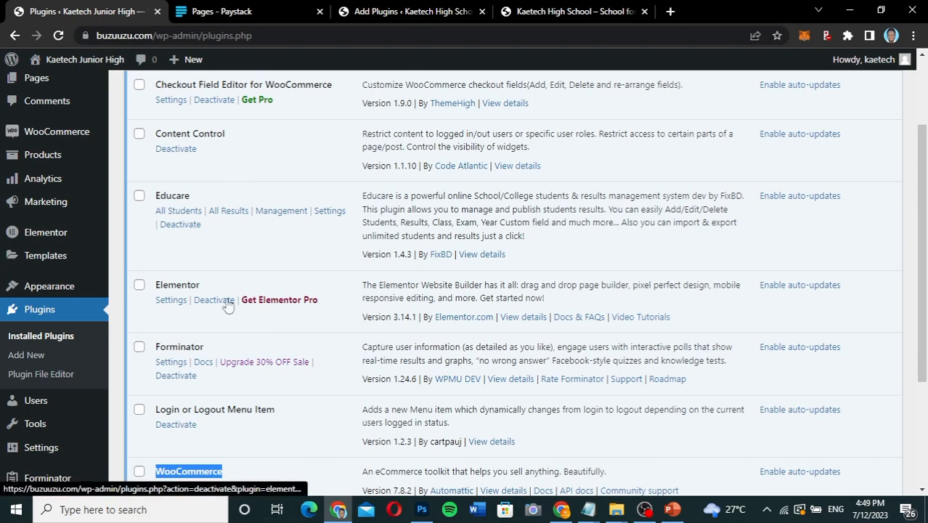
{"action": "scroll", "coordinate": [228, 305], "scroll_direction": "down", "scroll_amount": 2}
{"action": "left_click_drag", "start_coordinate": [277, 331], "coordinate": [156, 330]}
{"action": "key", "text": "ctrl+c"}
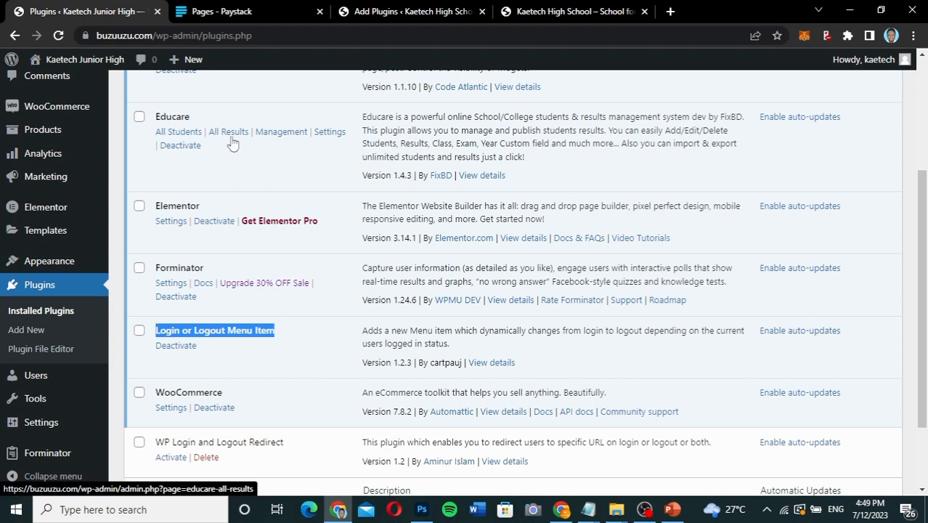
On the demo site, search the plugin directory for "Login or Logout Menu Item" and install the plugin by cartpauj.
{"action": "left_click", "coordinate": [421, 13]}
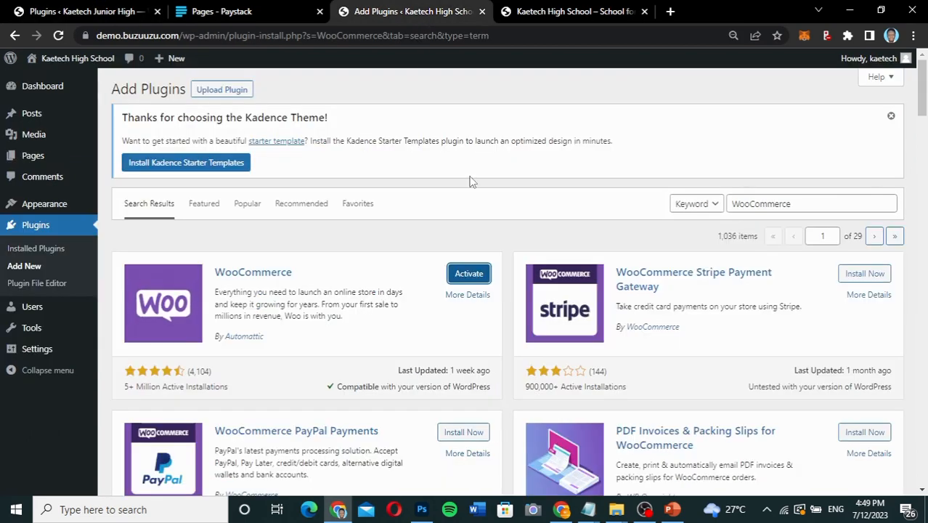
{"action": "double_click", "coordinate": [814, 203]}
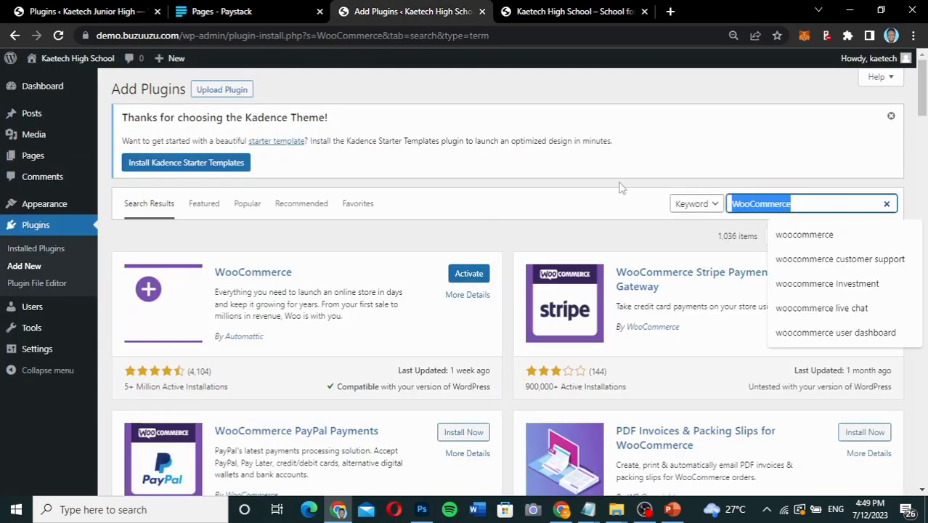
{"action": "key", "text": "ctrl+v"}
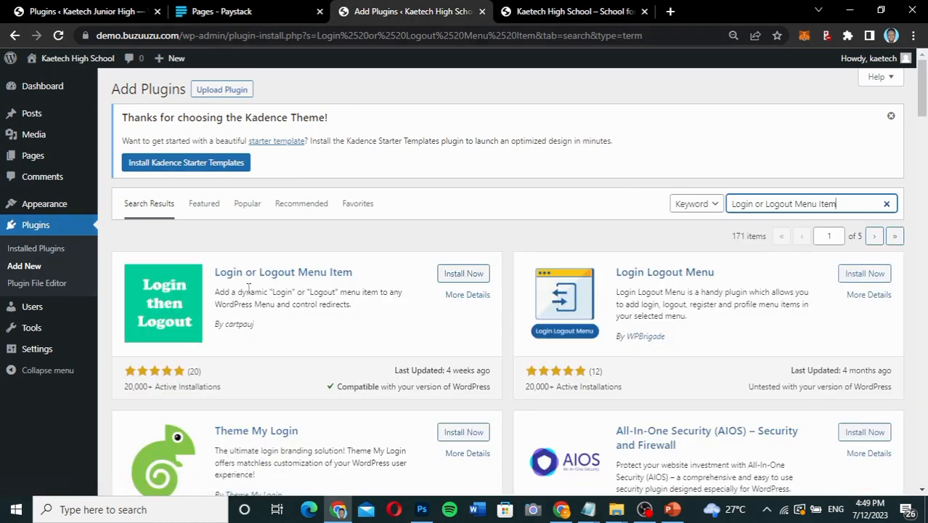
{"action": "left_click", "coordinate": [464, 274]}
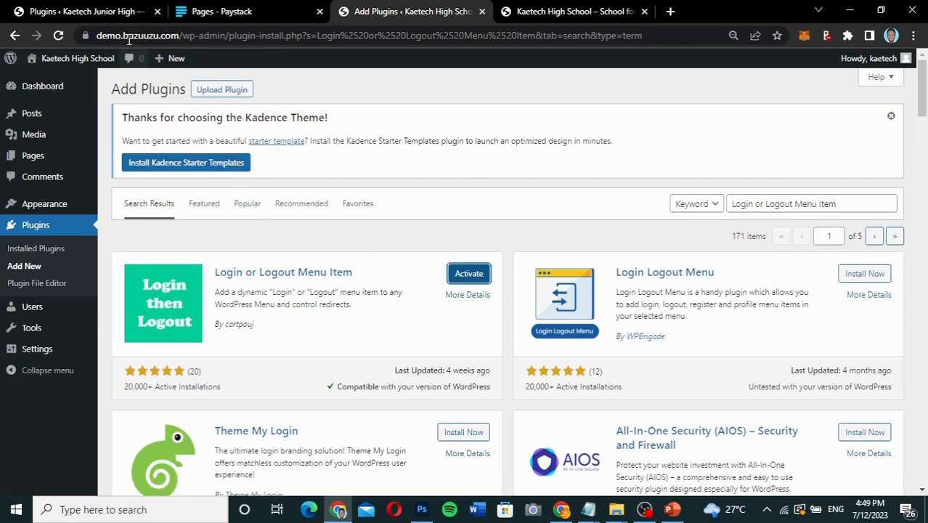
Go back to the reference site's installed plugins and copy the name Content Control.
{"action": "left_click", "coordinate": [117, 13]}
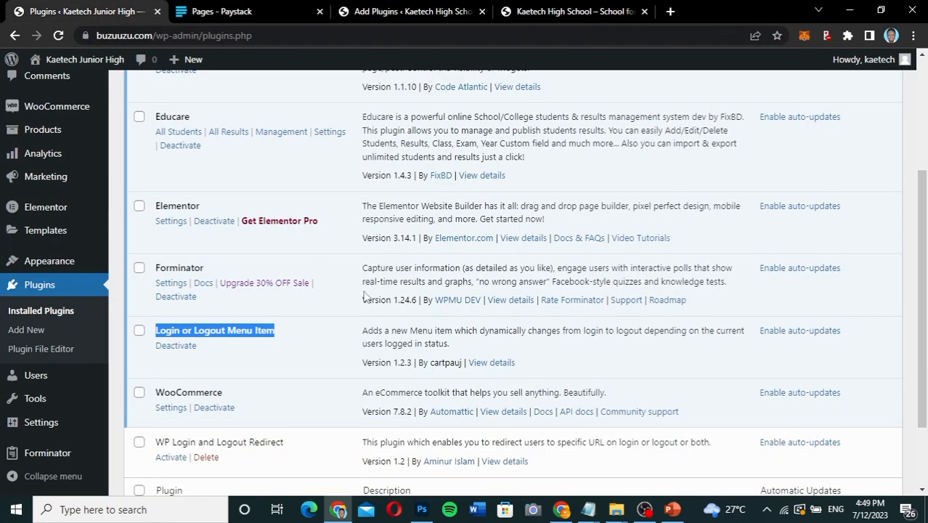
{"action": "scroll", "coordinate": [365, 291], "scroll_direction": "up", "scroll_amount": 1}
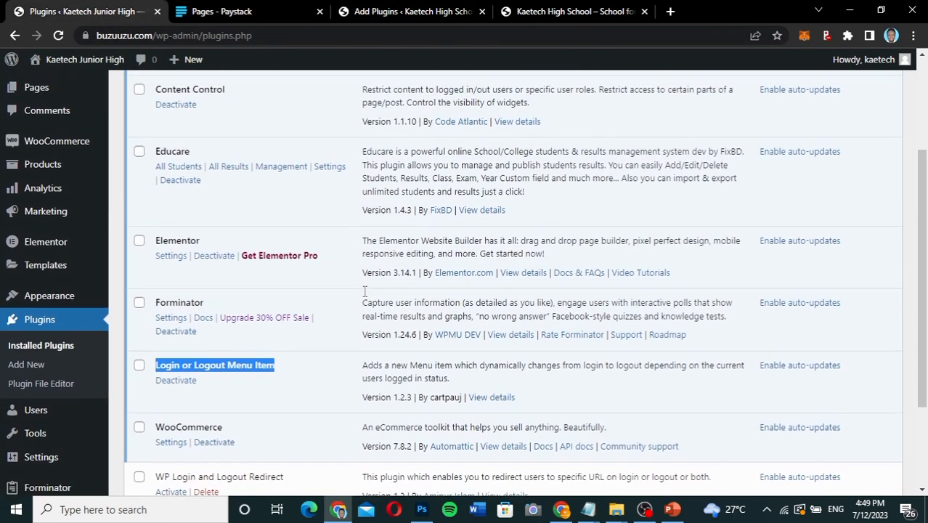
{"action": "scroll", "coordinate": [365, 291], "scroll_direction": "up", "scroll_amount": 3}
{"action": "scroll", "coordinate": [364, 291], "scroll_direction": "up", "scroll_amount": 1}
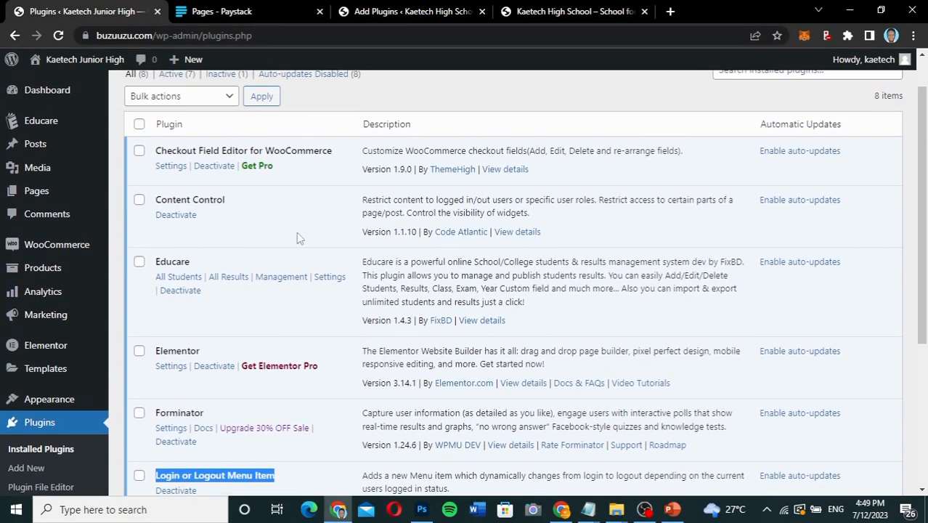
{"action": "left_click_drag", "start_coordinate": [227, 201], "coordinate": [154, 202]}
{"action": "key", "text": "ctrl+c"}
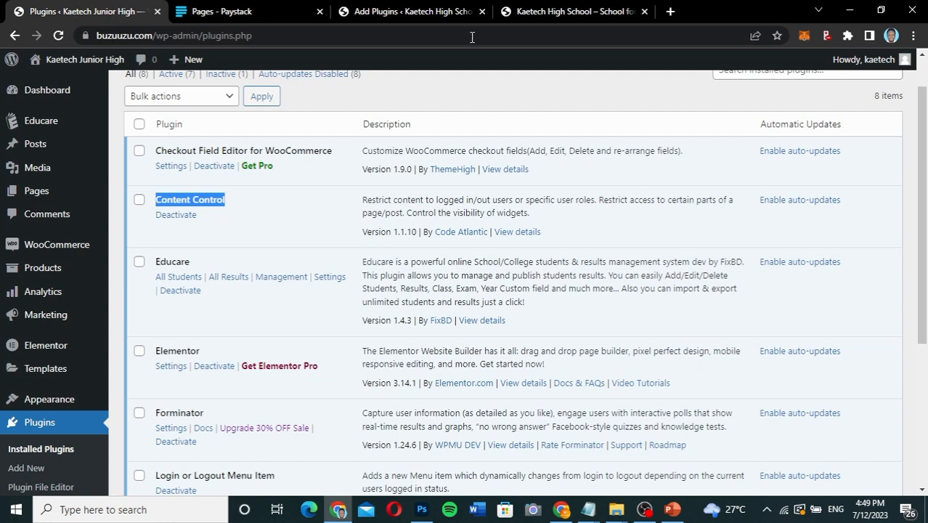
On the demo site, search the plugin directory for "Content Control" and install Content Control – User Access Restriction Plugin.
{"action": "left_click", "coordinate": [438, 15]}
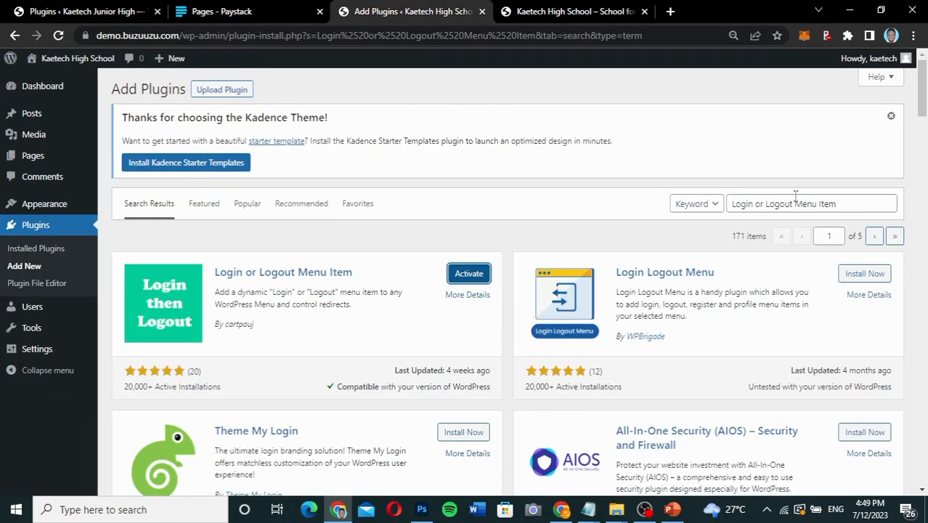
{"action": "left_click_drag", "start_coordinate": [839, 204], "coordinate": [695, 205]}
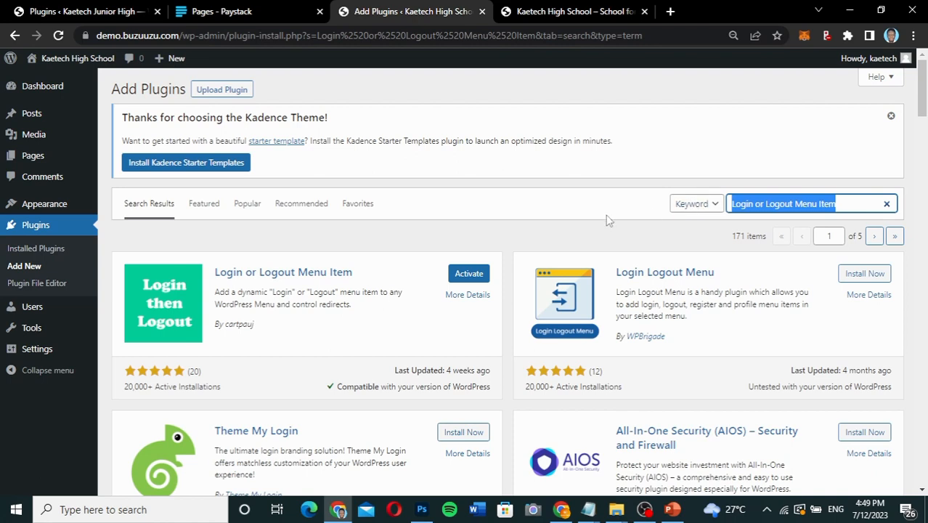
{"action": "key", "text": "ctrl+v"}
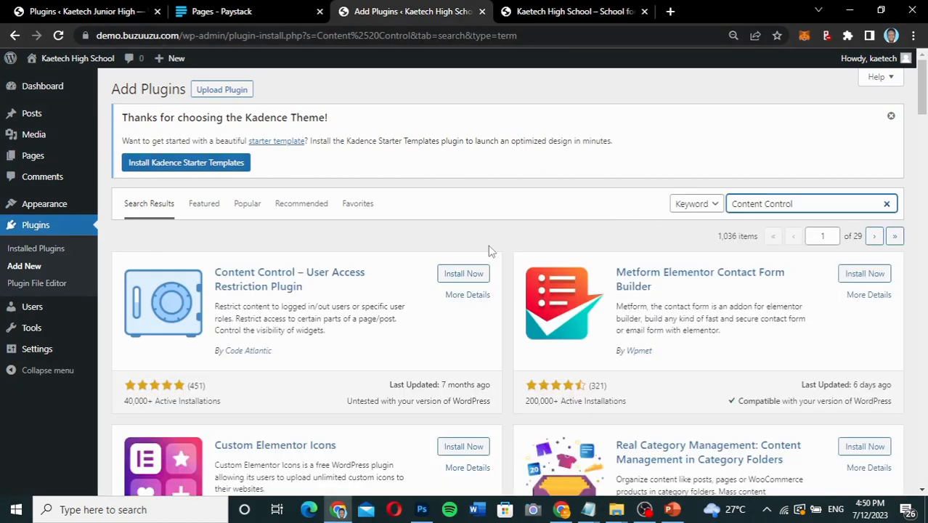
{"action": "left_click", "coordinate": [458, 276]}
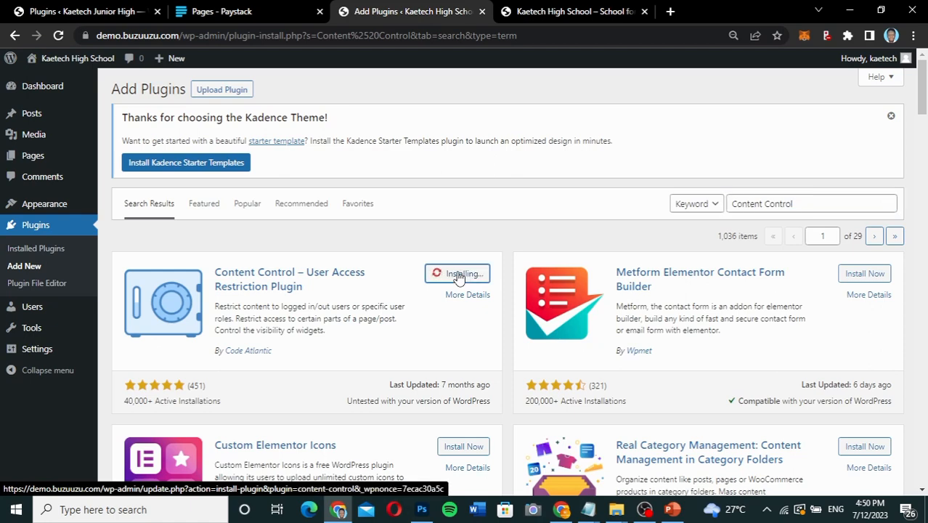
Copy the name Checkout Field Editor for WooCommerce from the reference site's plugins and search the demo site's plugin directory for it.
{"action": "left_click", "coordinate": [76, 12]}
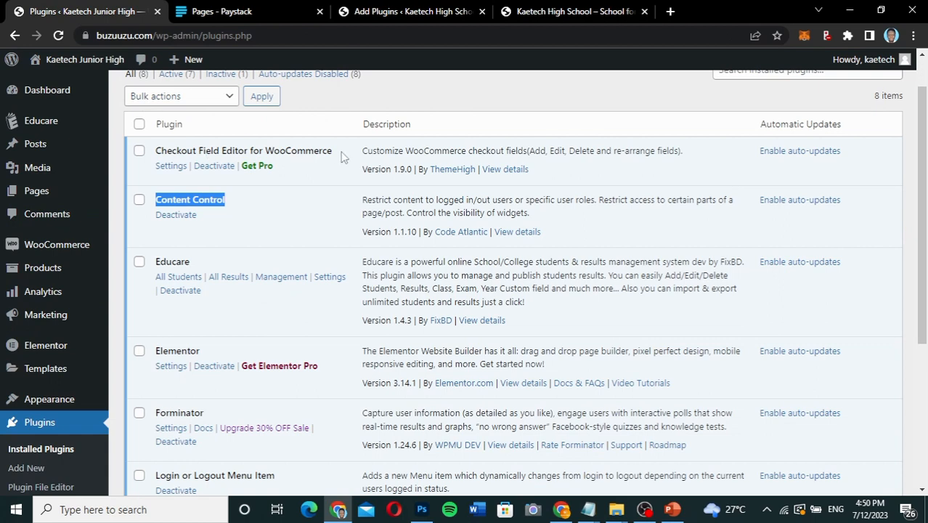
{"action": "left_click_drag", "start_coordinate": [335, 156], "coordinate": [157, 143]}
{"action": "key", "text": "ctrl+c"}
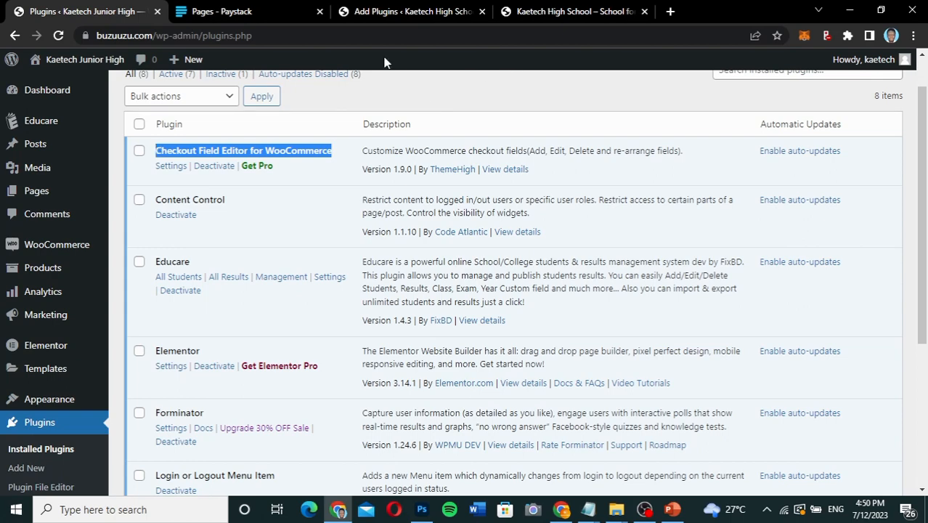
{"action": "left_click", "coordinate": [402, 13]}
{"action": "left_click_drag", "start_coordinate": [799, 209], "coordinate": [708, 201]}
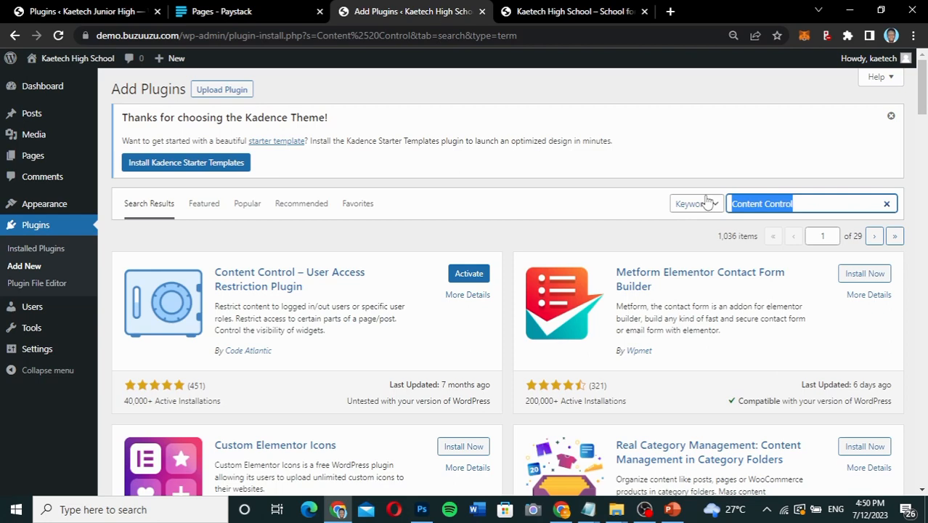
{"action": "key", "text": "ctrl+v"}
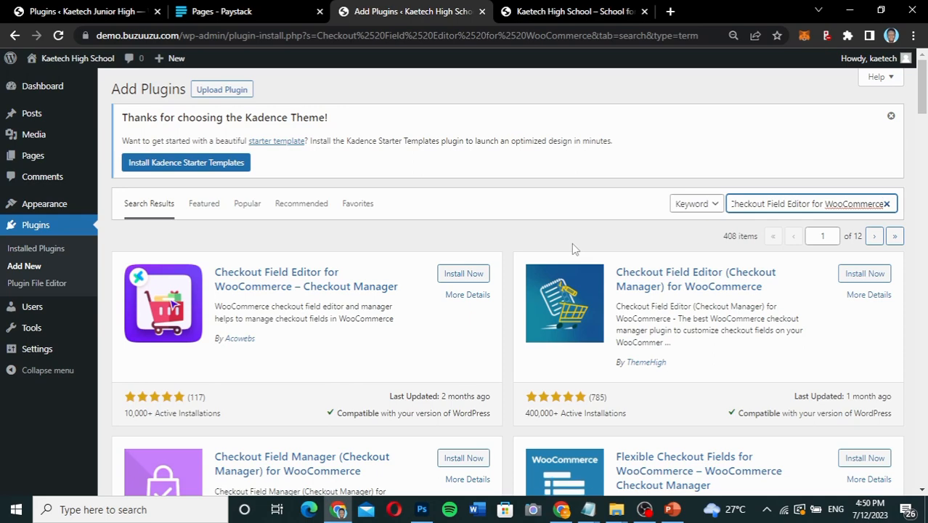
Check the plugin's author on the reference site, then install Checkout Field Editor (Checkout Manager) for WooCommerce by ThemeHigh on the demo site.
{"action": "scroll", "coordinate": [573, 249], "scroll_direction": "down", "scroll_amount": 2}
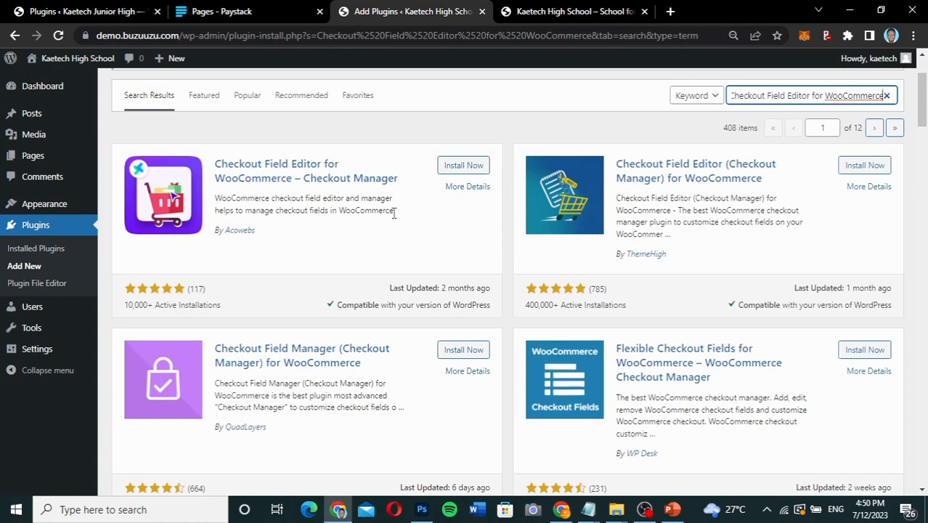
{"action": "left_click", "coordinate": [75, 11]}
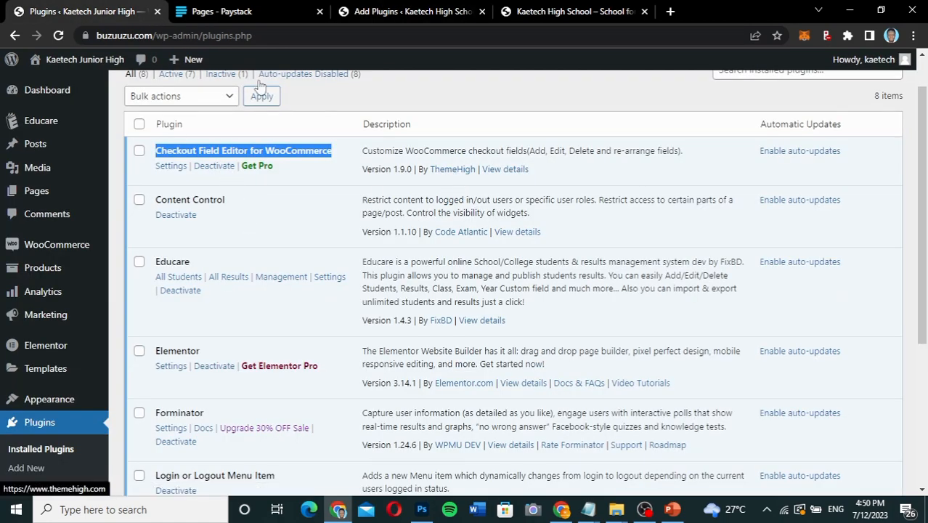
{"action": "left_click", "coordinate": [435, 15]}
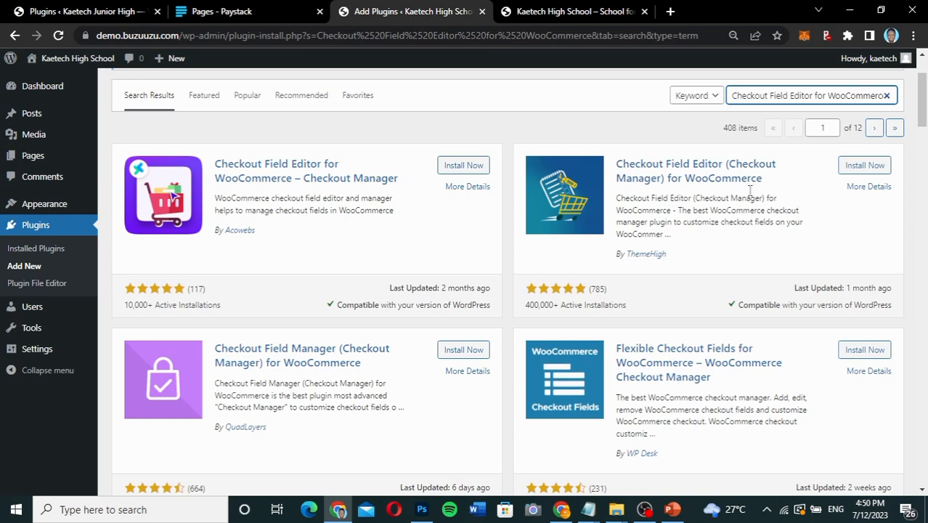
{"action": "left_click", "coordinate": [868, 166]}
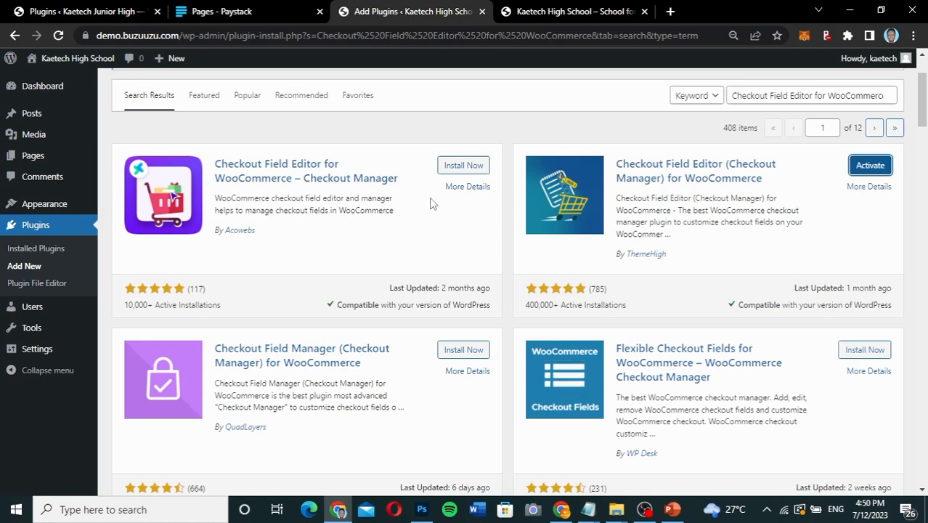
Review the reference site's full installed plugins list for any plugin the demo site still lacks.
{"action": "left_click", "coordinate": [86, 11]}
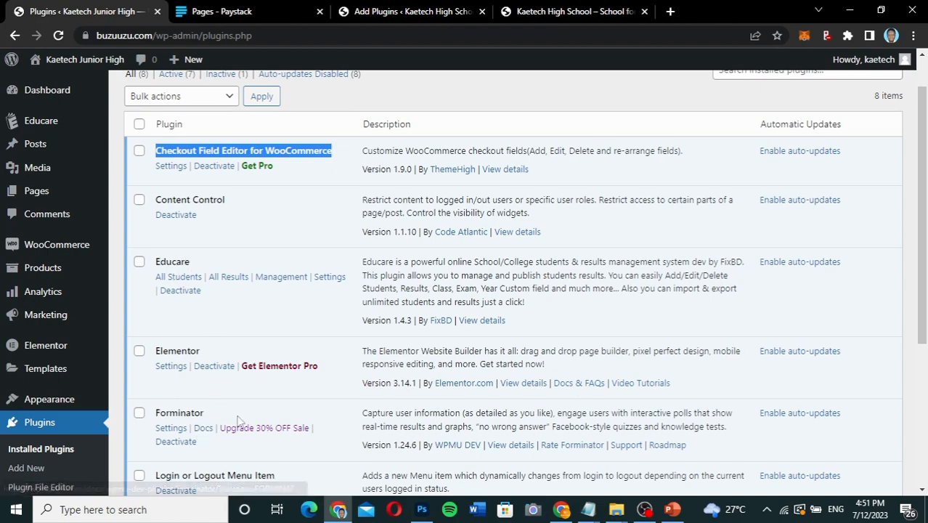
{"action": "scroll", "coordinate": [209, 434], "scroll_direction": "down", "scroll_amount": 3}
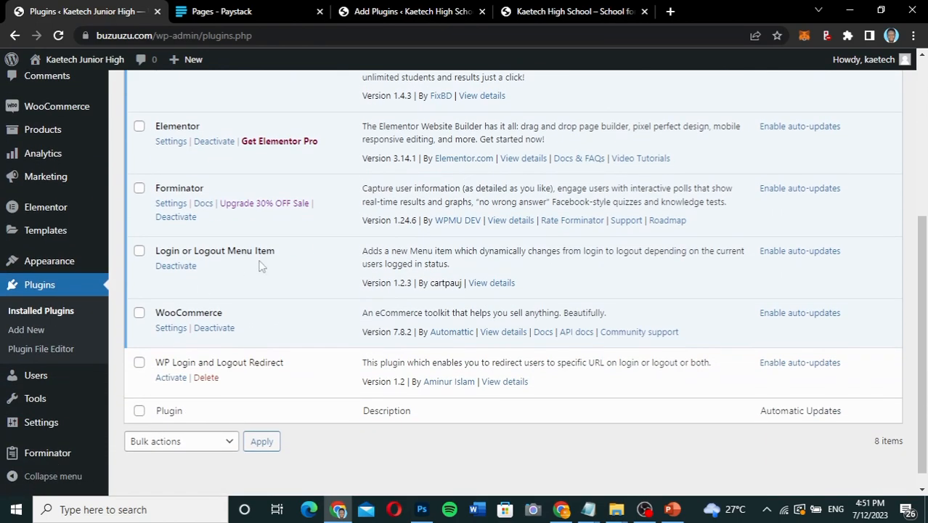
{"action": "scroll", "coordinate": [260, 264], "scroll_direction": "up", "scroll_amount": 3}
{"action": "scroll", "coordinate": [211, 320], "scroll_direction": "down", "scroll_amount": 3}
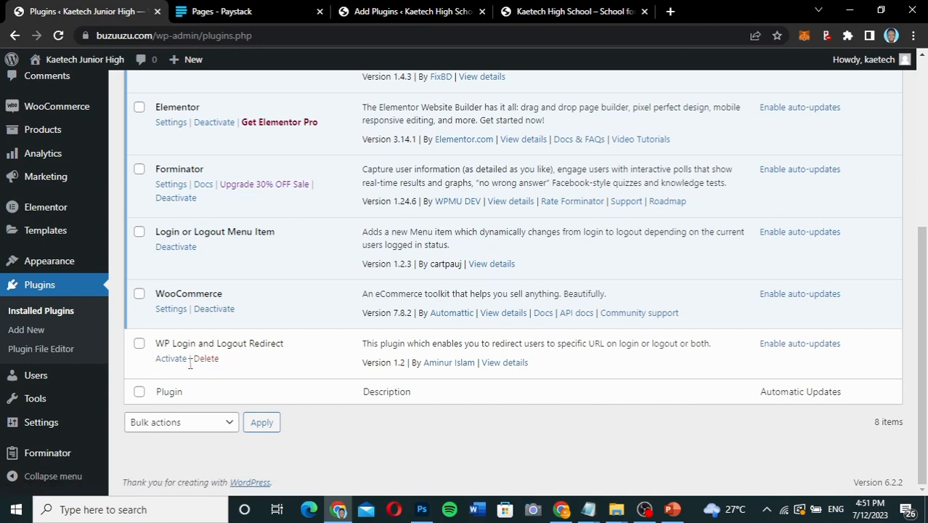
{"action": "scroll", "coordinate": [218, 341], "scroll_direction": "up", "scroll_amount": 5}
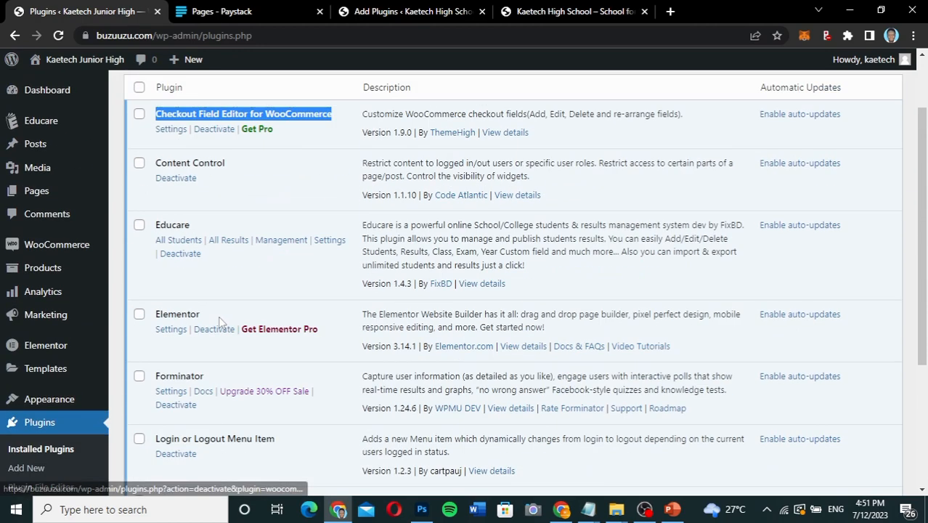
{"action": "scroll", "coordinate": [222, 322], "scroll_direction": "down", "scroll_amount": 4}
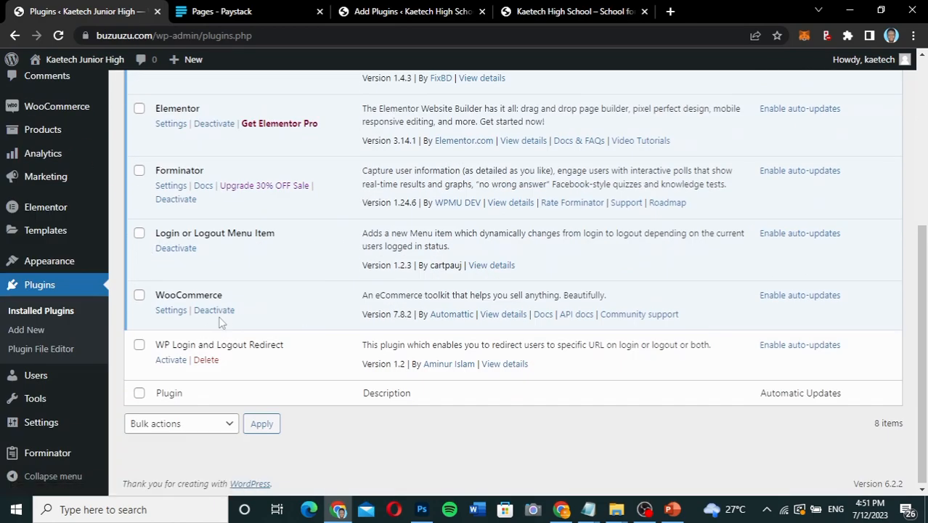
{"action": "scroll", "coordinate": [222, 322], "scroll_direction": "up", "scroll_amount": 5}
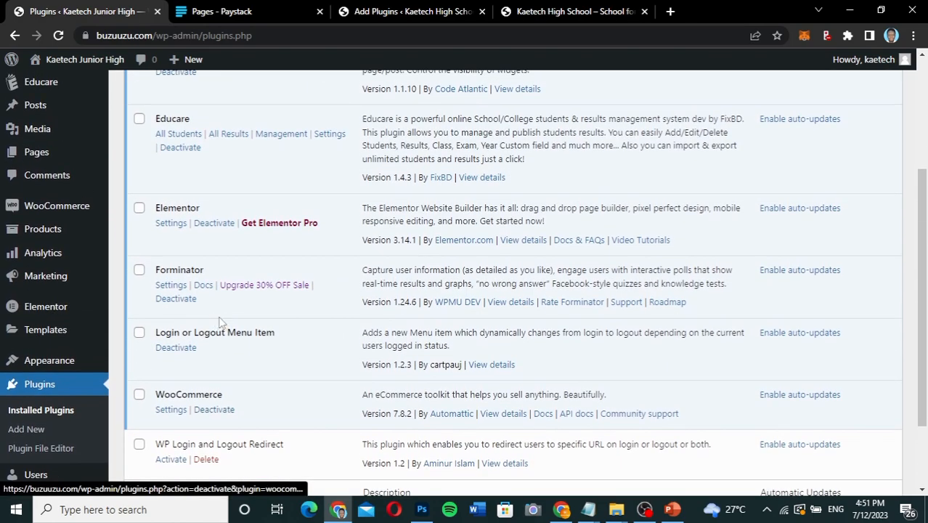
{"action": "scroll", "coordinate": [221, 321], "scroll_direction": "up", "scroll_amount": 1}
{"action": "scroll", "coordinate": [225, 322], "scroll_direction": "down", "scroll_amount": 3}
{"action": "scroll", "coordinate": [367, 142], "scroll_direction": "up", "scroll_amount": 3}
Open the demo site's installed plugins list and look through it.
{"action": "left_click", "coordinate": [400, 11]}
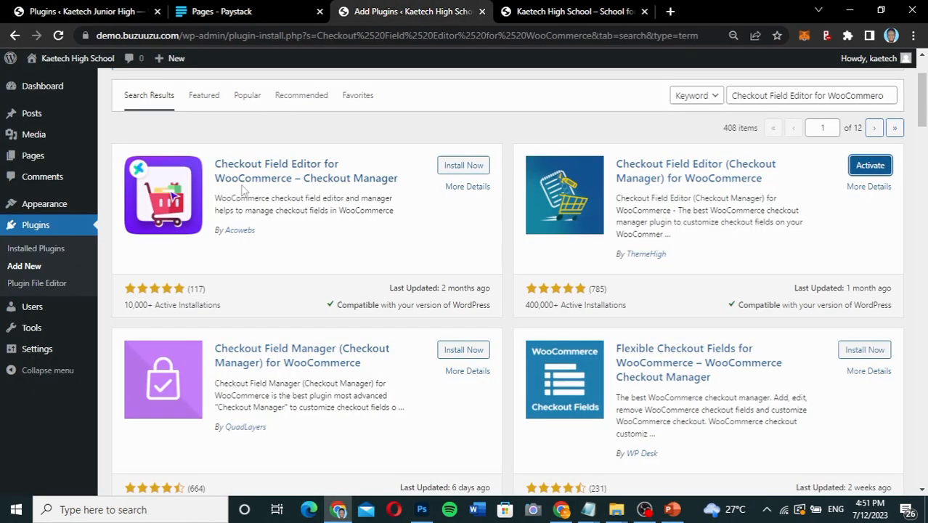
{"action": "left_click", "coordinate": [40, 248]}
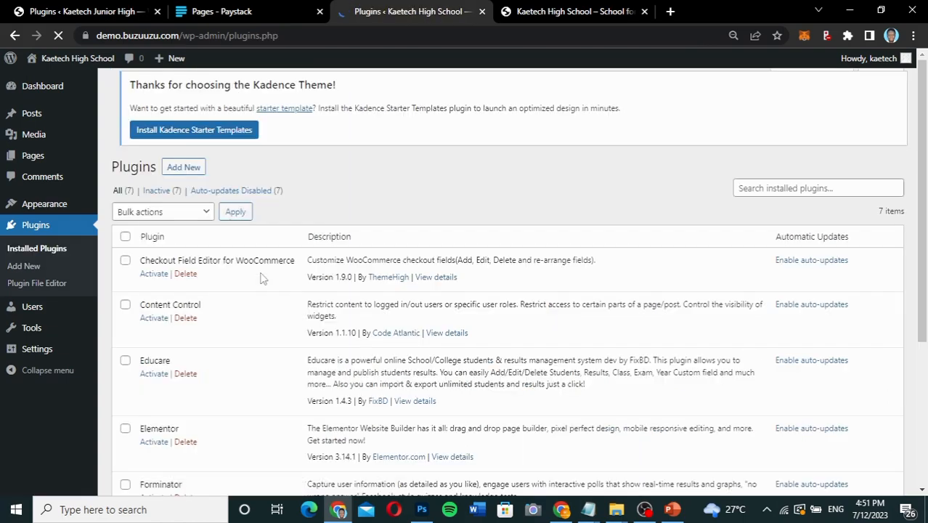
{"action": "scroll", "coordinate": [262, 278], "scroll_direction": "down", "scroll_amount": 5}
{"action": "scroll", "coordinate": [262, 274], "scroll_direction": "up", "scroll_amount": 4}
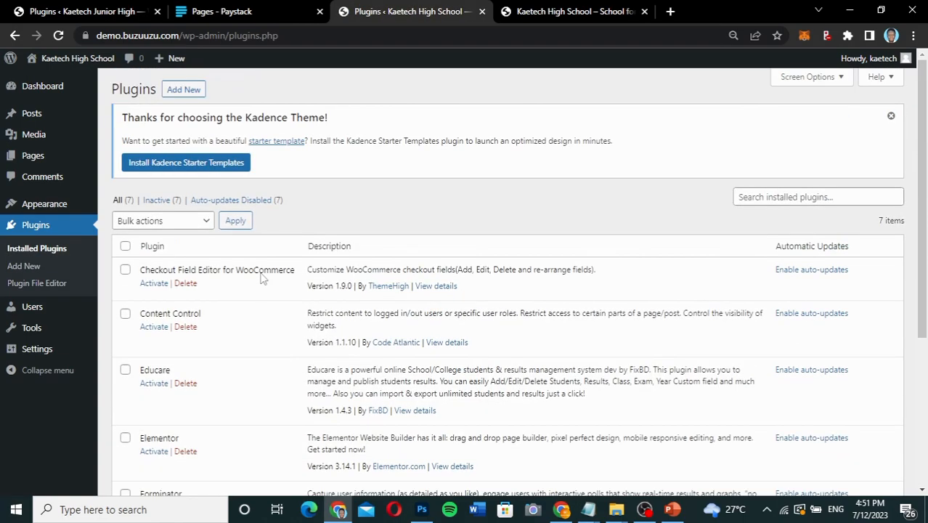
Select all the demo site's plugins, activate them in bulk, and review the updated list.
{"action": "left_click", "coordinate": [125, 247]}
{"action": "left_click", "coordinate": [158, 221]}
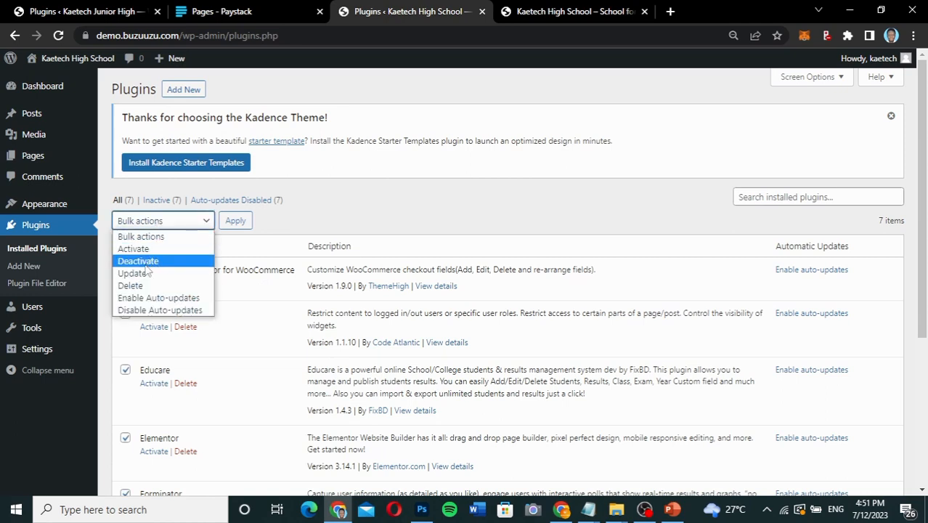
{"action": "left_click", "coordinate": [147, 249]}
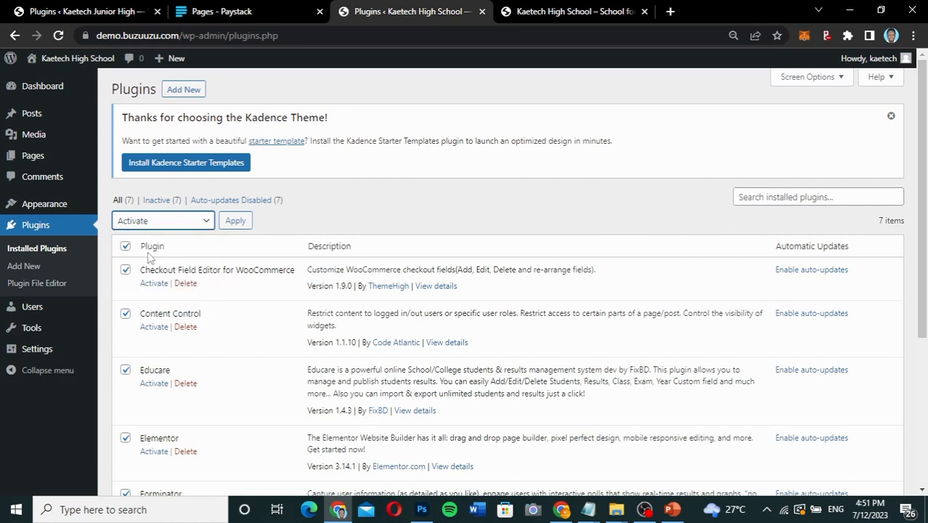
{"action": "left_click", "coordinate": [242, 222]}
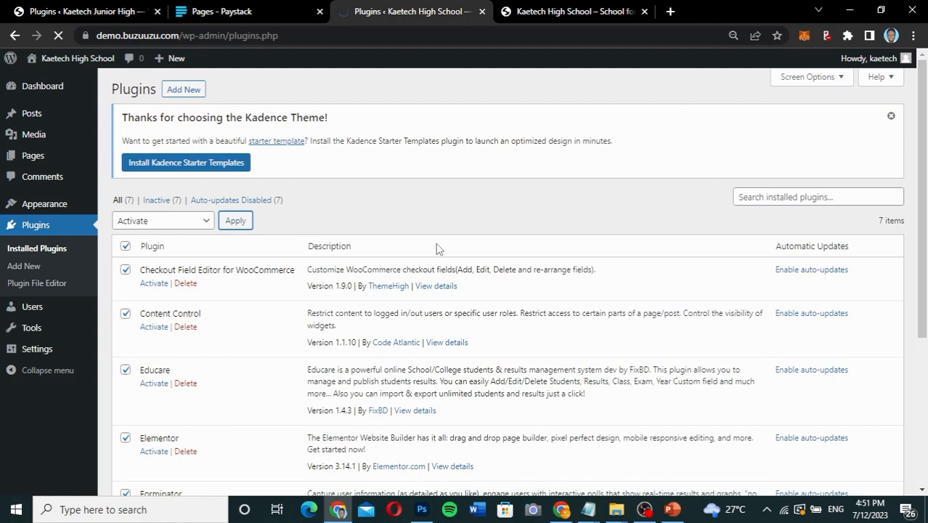
{"action": "scroll", "coordinate": [336, 391], "scroll_direction": "down", "scroll_amount": 3}
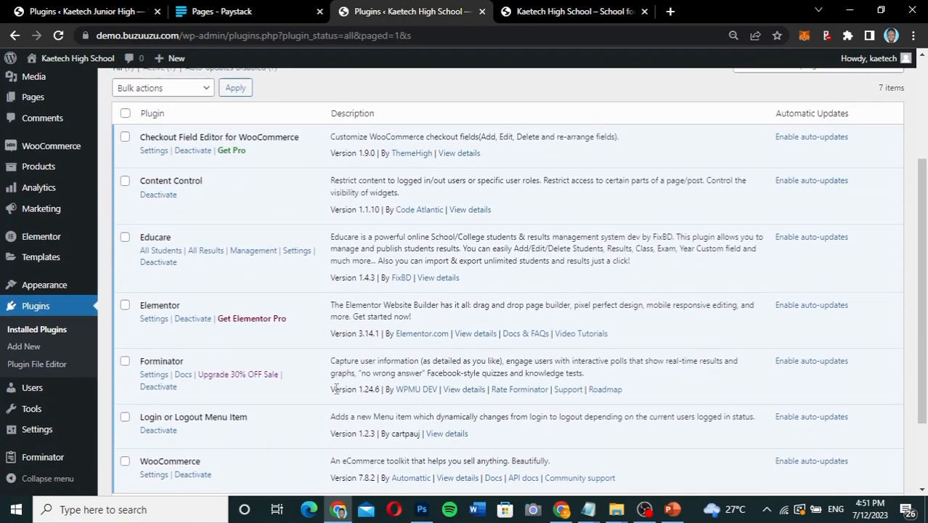
Open the demo site's list of all pages and move Sample Page and the Refund and Returns Policy draft to the trash.
{"action": "scroll", "coordinate": [335, 390], "scroll_direction": "down", "scroll_amount": 3}
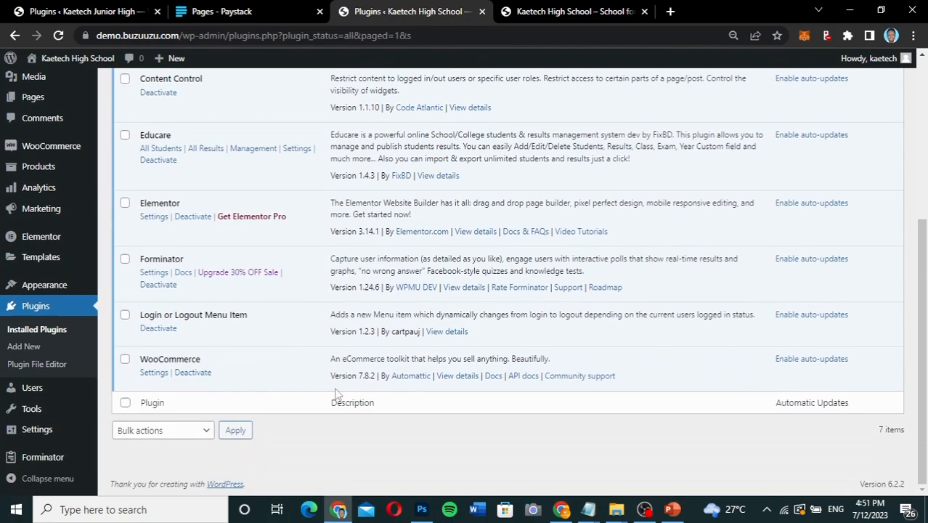
{"action": "scroll", "coordinate": [336, 393], "scroll_direction": "up", "scroll_amount": 5}
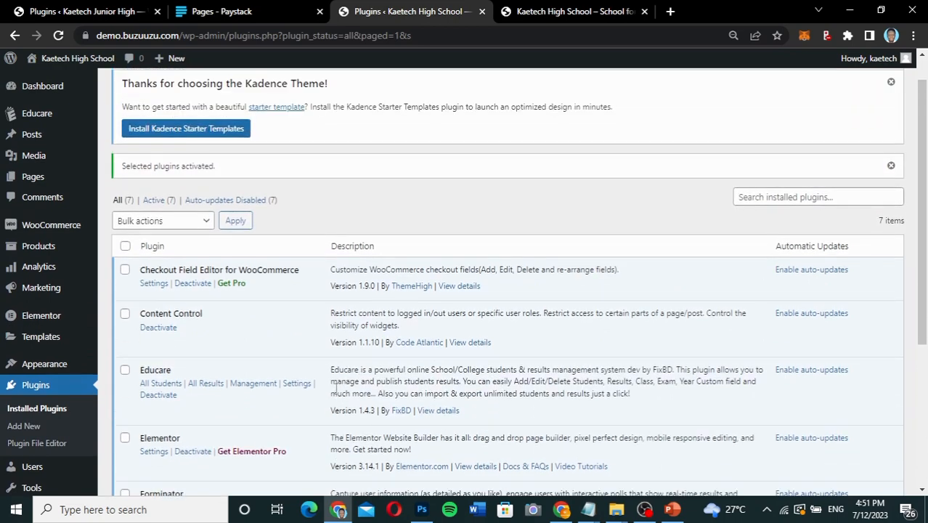
{"action": "mouse_move", "coordinate": [33, 176]}
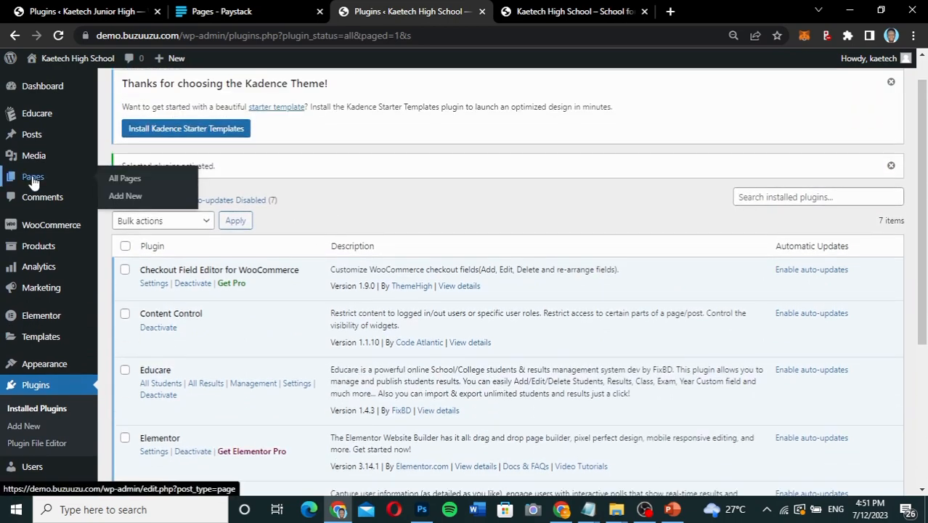
{"action": "left_click", "coordinate": [135, 182]}
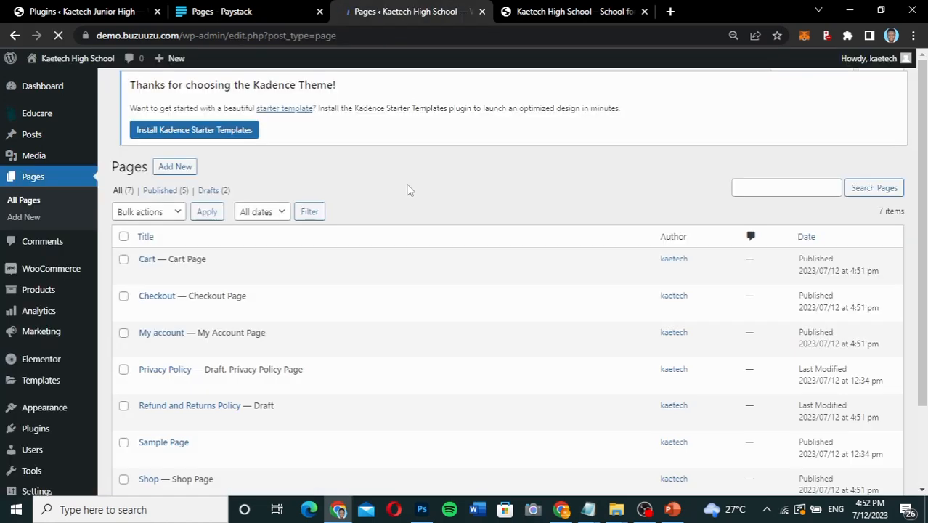
{"action": "scroll", "coordinate": [409, 190], "scroll_direction": "down", "scroll_amount": 3}
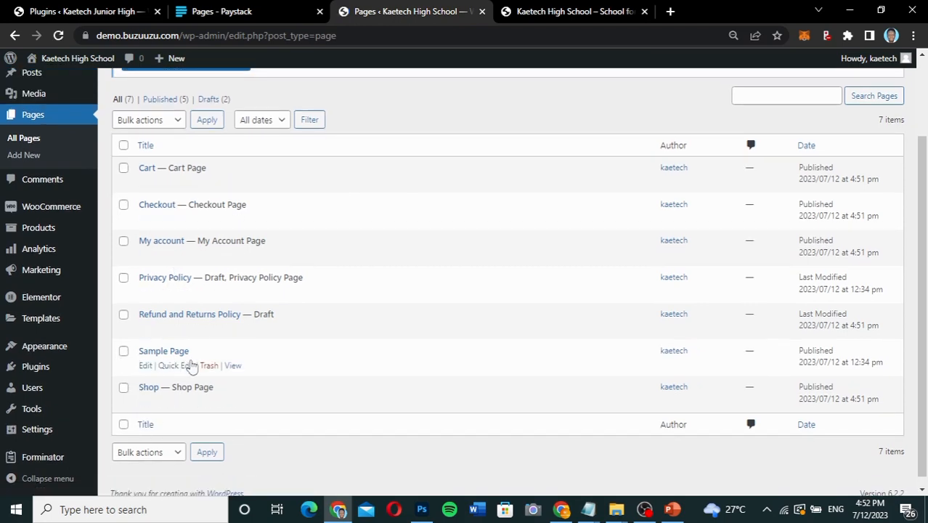
{"action": "left_click", "coordinate": [209, 366]}
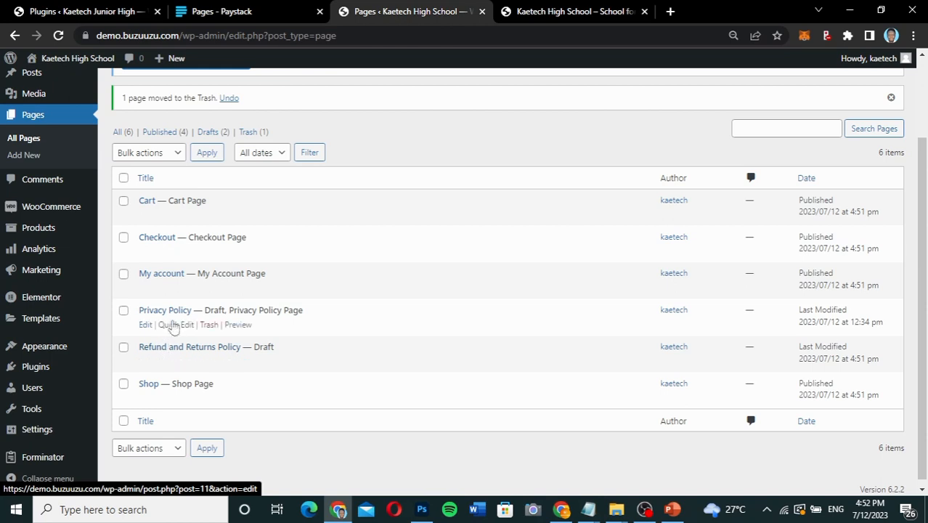
{"action": "left_click", "coordinate": [208, 362]}
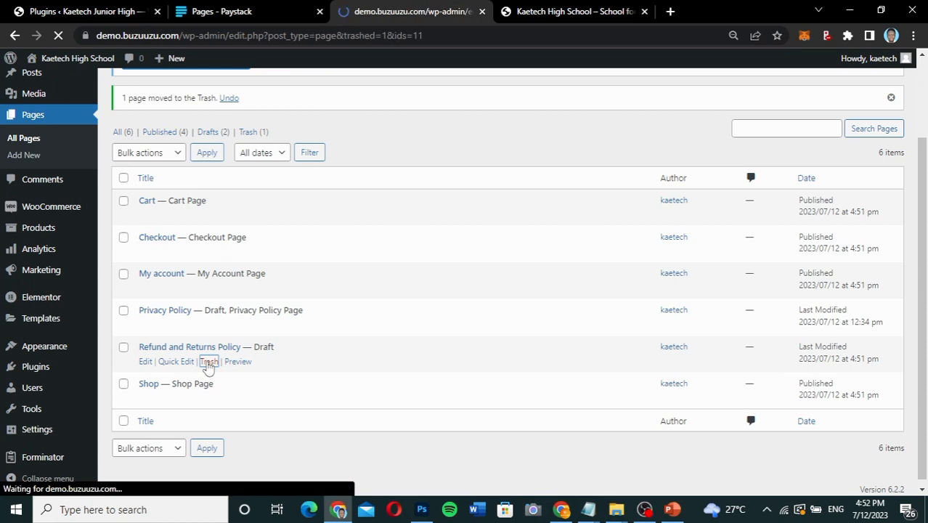
{"action": "scroll", "coordinate": [209, 368], "scroll_direction": "down", "scroll_amount": 1}
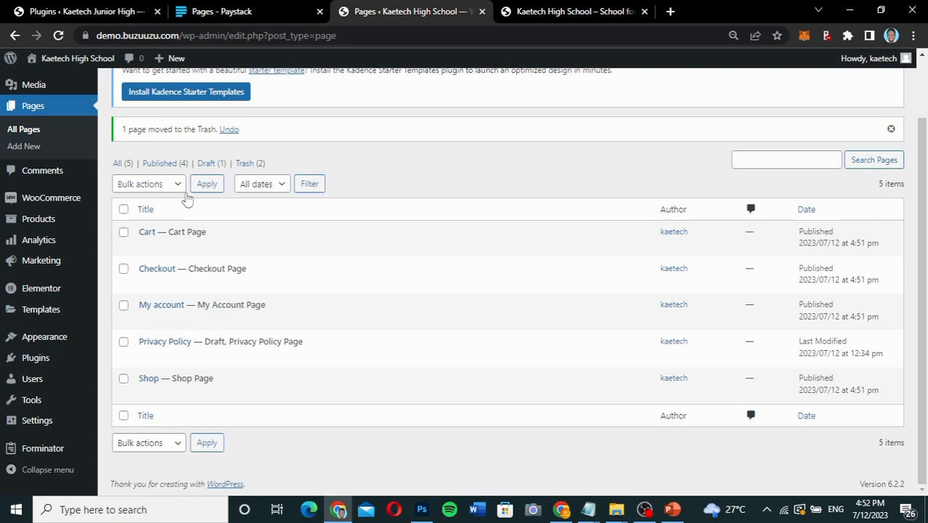
Open the reference site's front end in a new tab and examine its navigation menu and results form against the demo site's pages.
{"action": "left_click", "coordinate": [84, 12]}
{"action": "mouse_move", "coordinate": [40, 60]}
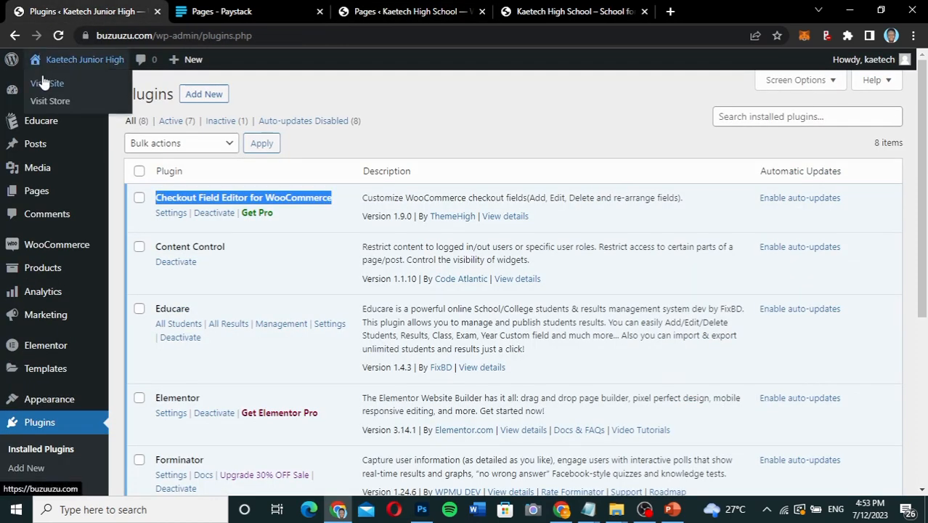
{"action": "right_click", "coordinate": [44, 85]}
{"action": "left_click", "coordinate": [83, 90]}
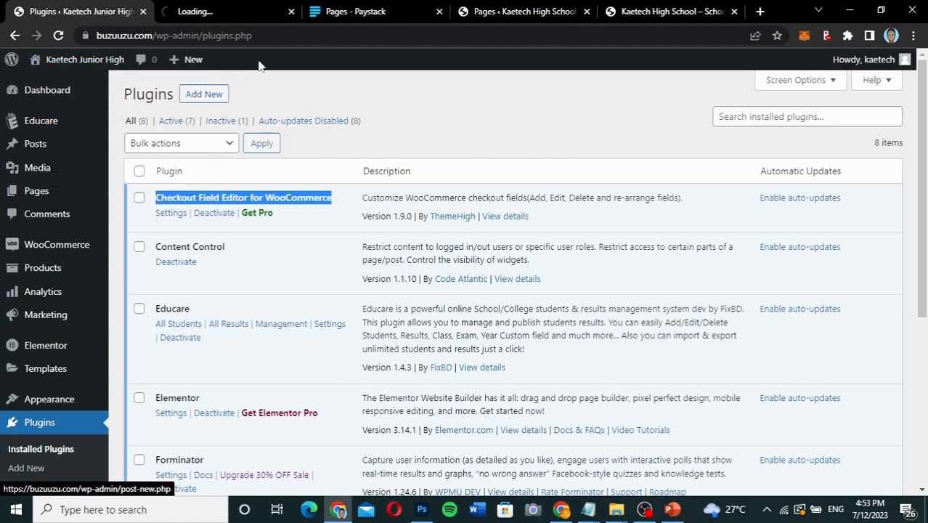
{"action": "left_click", "coordinate": [233, 10]}
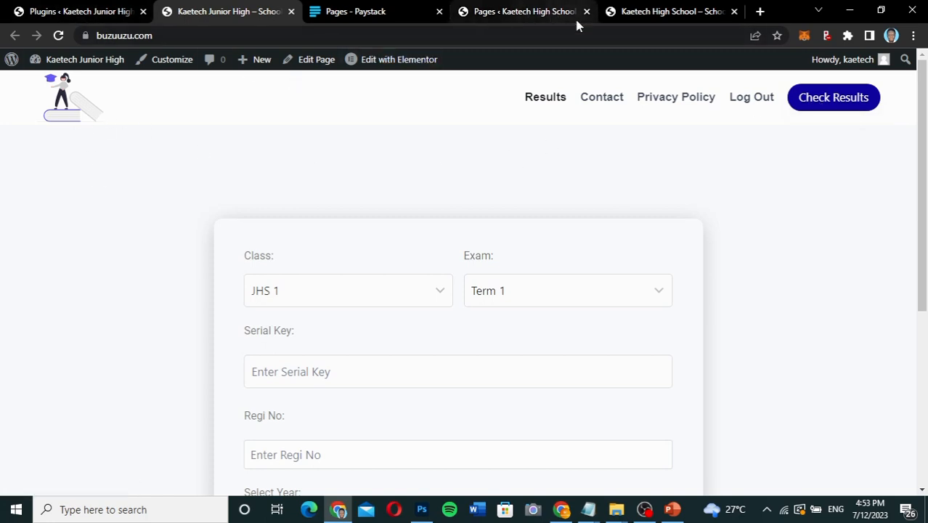
{"action": "scroll", "coordinate": [487, 158], "scroll_direction": "down", "scroll_amount": 4}
{"action": "scroll", "coordinate": [487, 158], "scroll_direction": "up", "scroll_amount": 4}
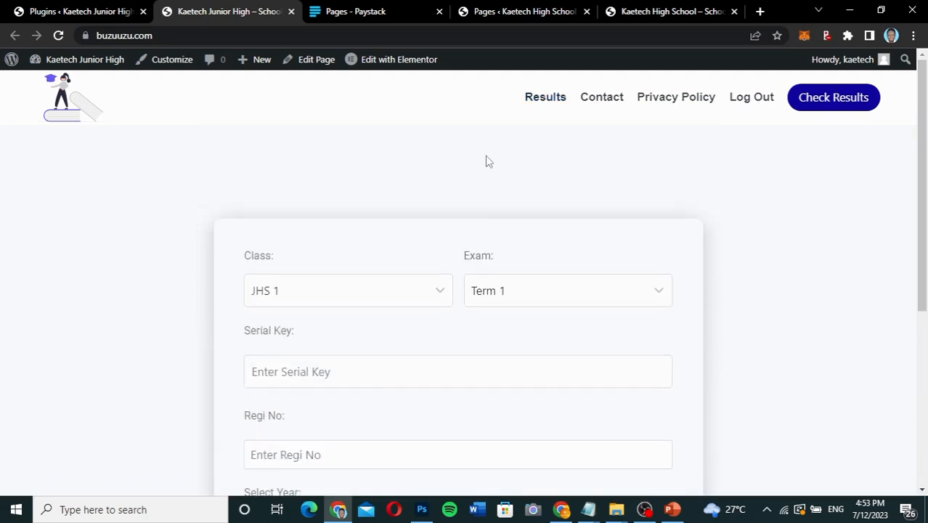
{"action": "scroll", "coordinate": [711, 228], "scroll_direction": "down", "scroll_amount": 2}
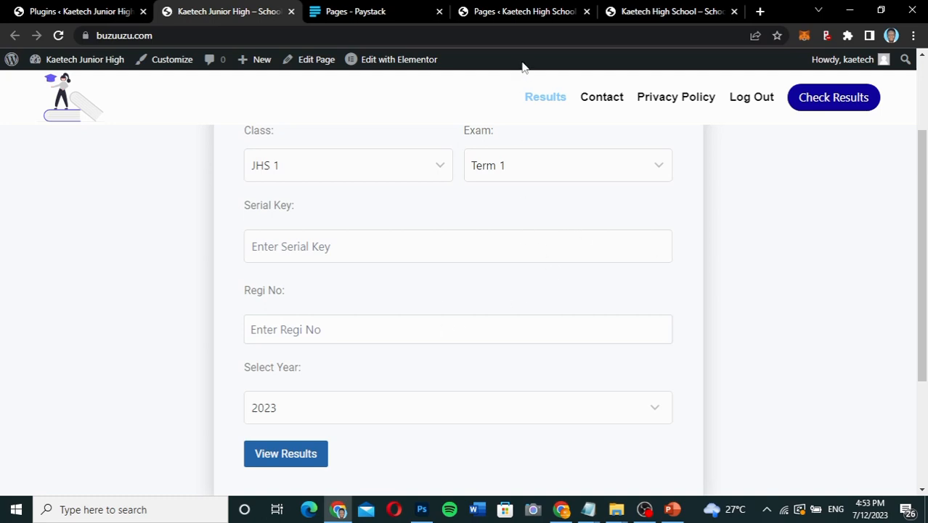
{"action": "left_click", "coordinate": [541, 9]}
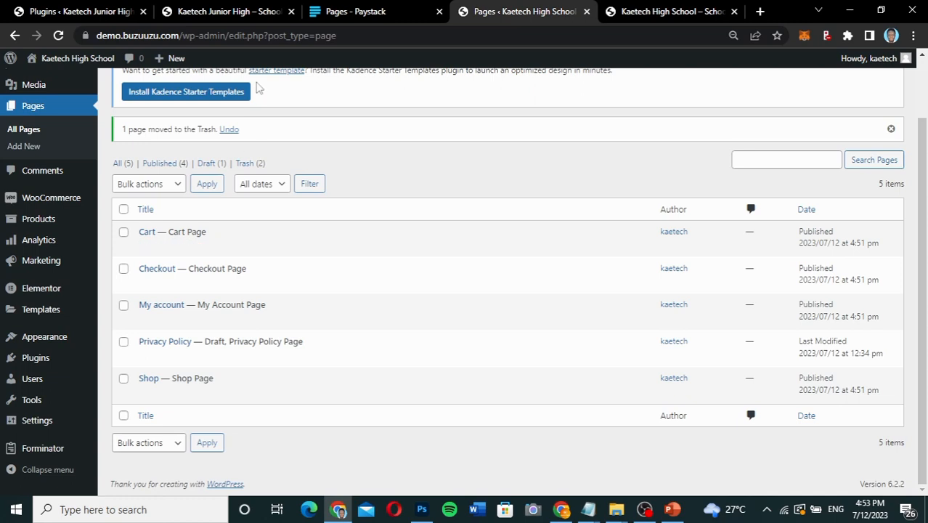
{"action": "left_click", "coordinate": [187, 11]}
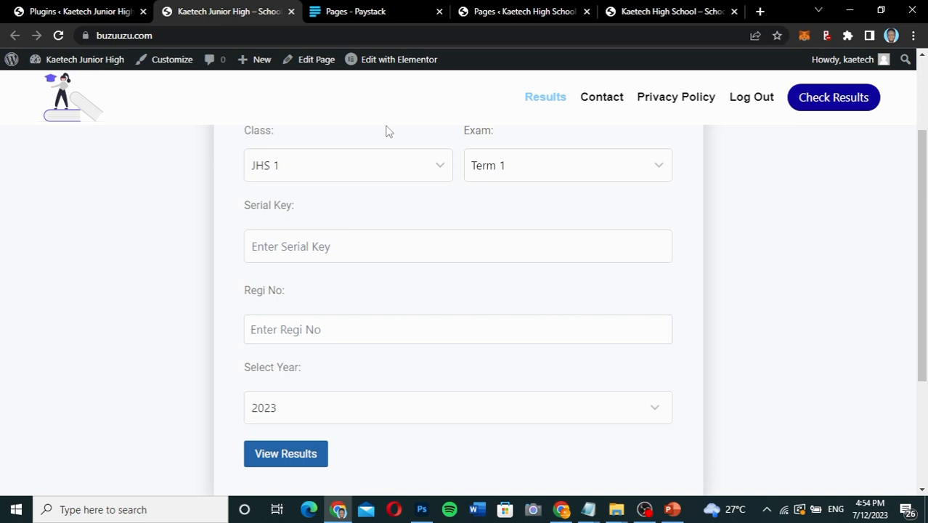
{"action": "scroll", "coordinate": [166, 201], "scroll_direction": "up", "scroll_amount": 2}
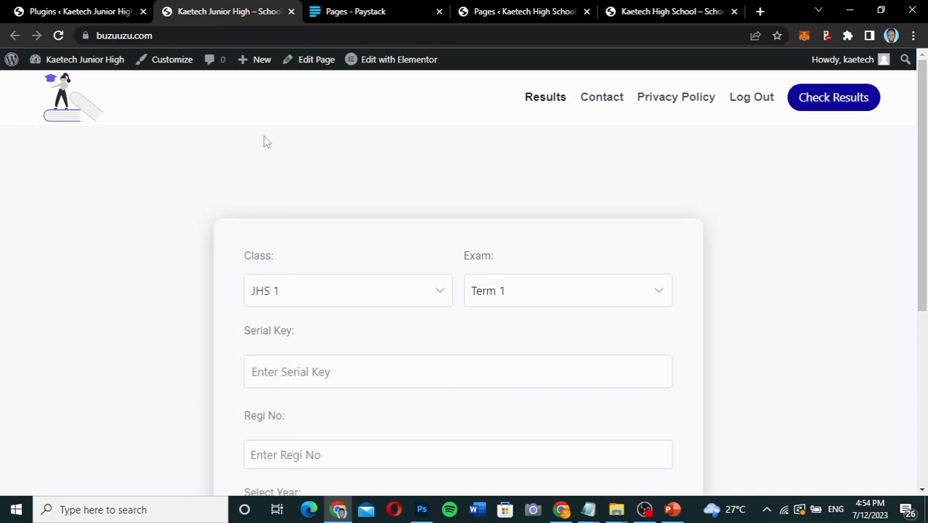
Add a new page on the demo site and title it "Results".
{"action": "left_click", "coordinate": [505, 12]}
{"action": "scroll", "coordinate": [238, 182], "scroll_direction": "up", "scroll_amount": 1}
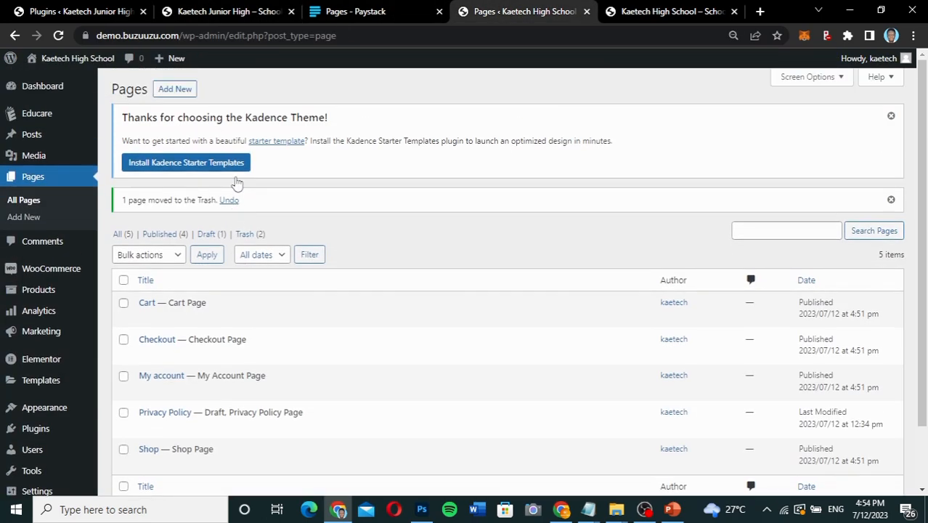
{"action": "left_click", "coordinate": [180, 89]}
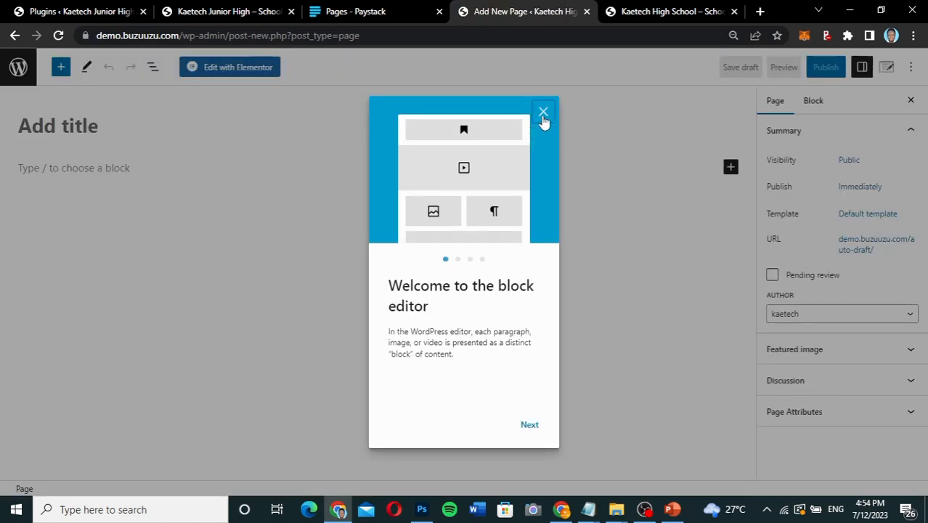
{"action": "left_click", "coordinate": [543, 112]}
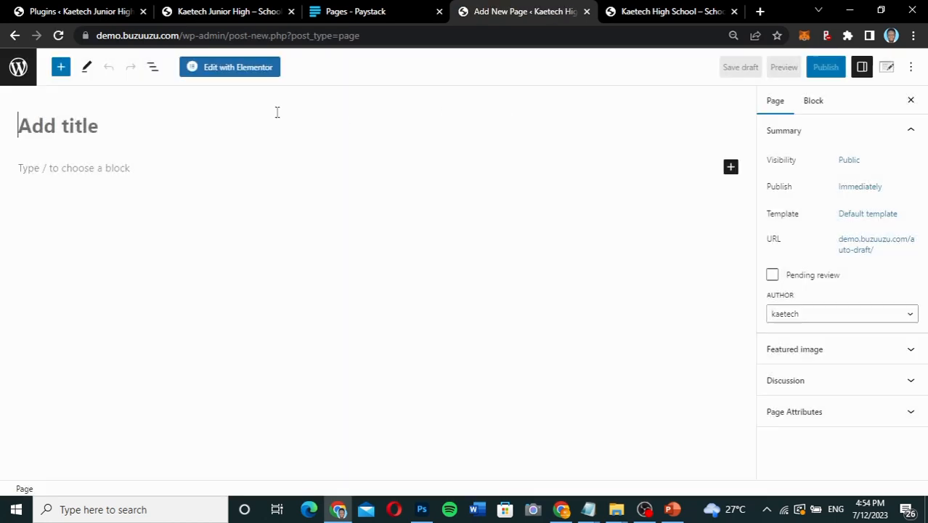
{"action": "type", "text": "Results"}
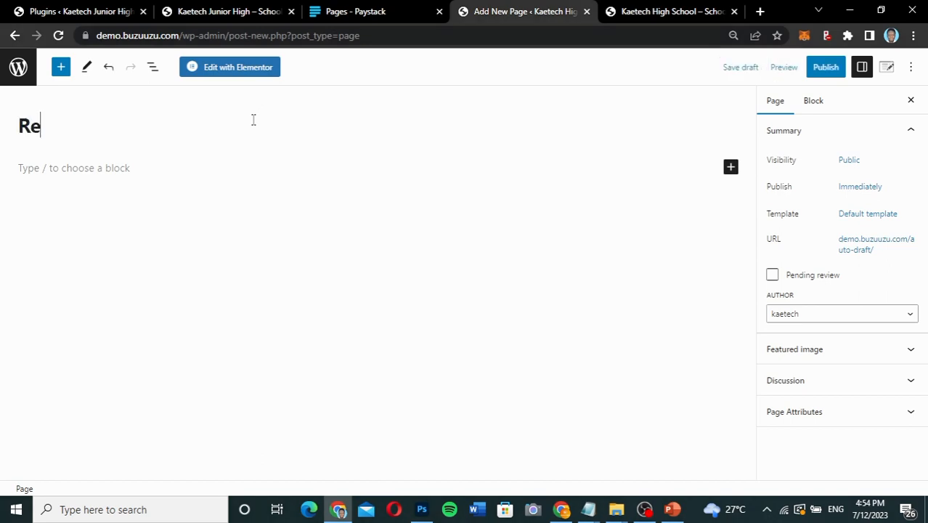
Set the Results page's template to Elementor Full Width and publish the page.
{"action": "left_click", "coordinate": [872, 223]}
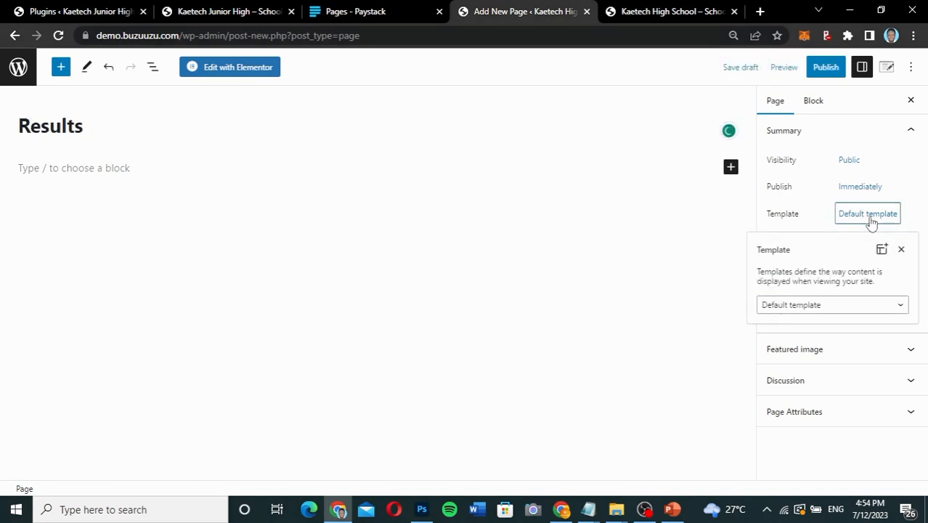
{"action": "left_click", "coordinate": [808, 306]}
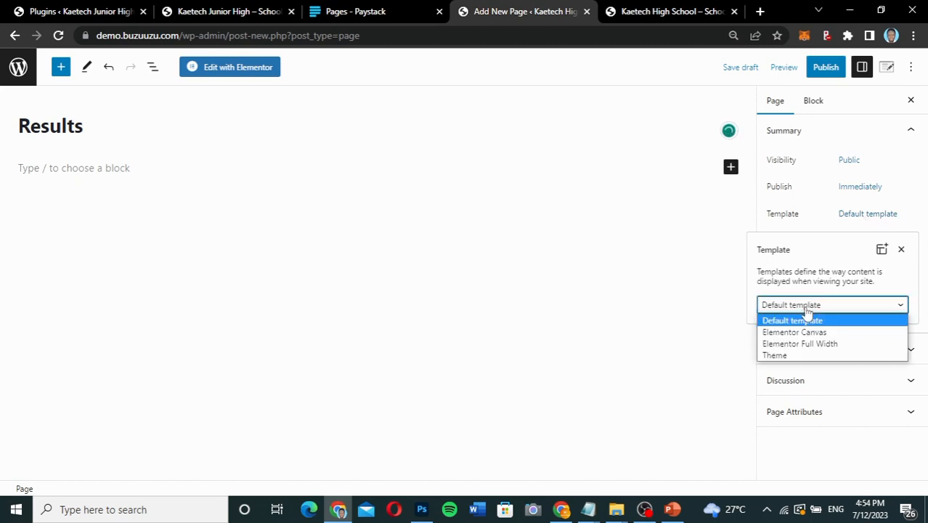
{"action": "left_click", "coordinate": [801, 344]}
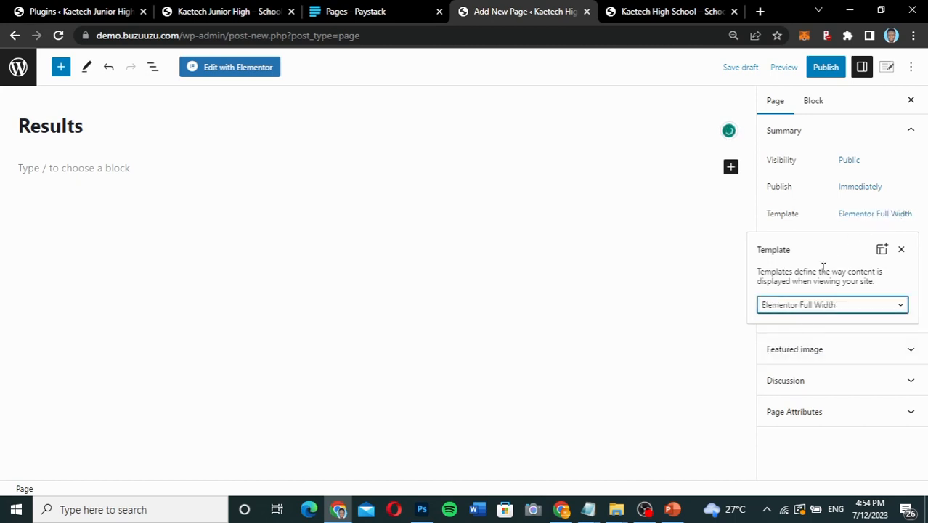
{"action": "left_click", "coordinate": [816, 225]}
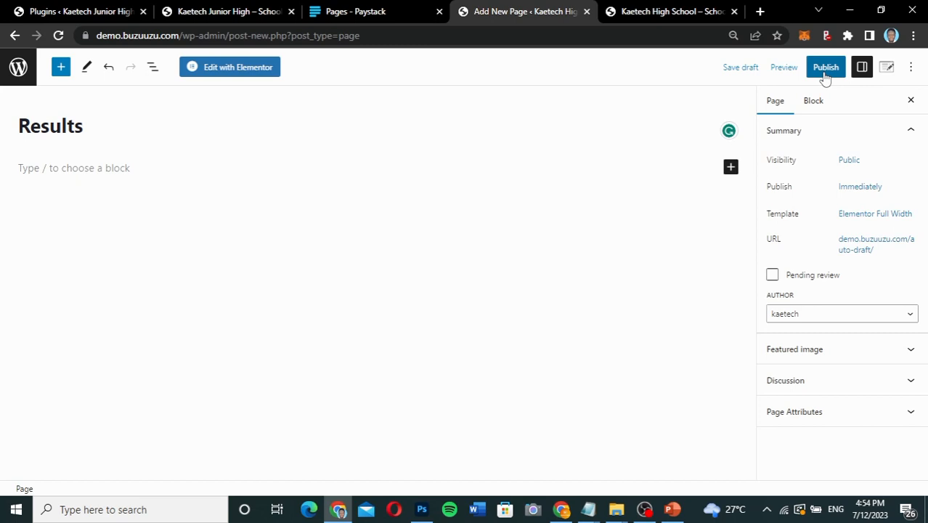
{"action": "left_click", "coordinate": [826, 73]}
{"action": "left_click", "coordinate": [826, 73]}
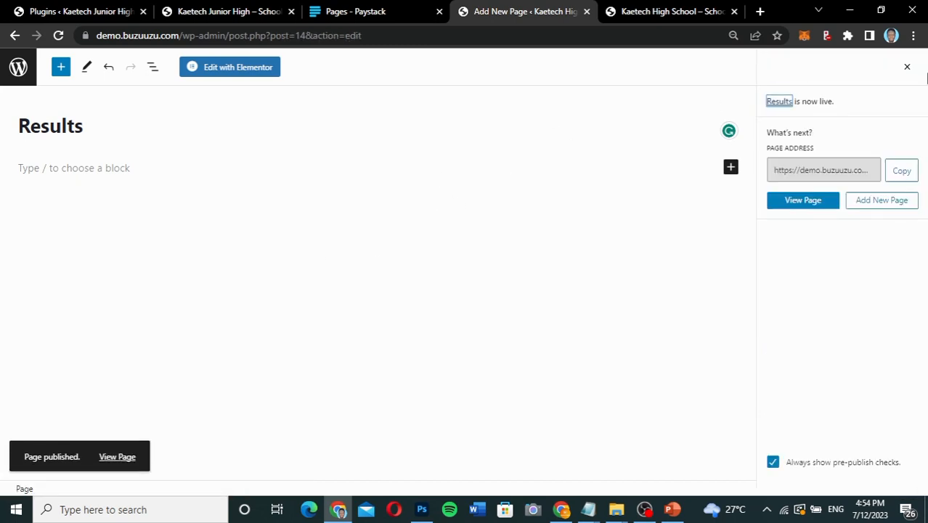
{"action": "left_click", "coordinate": [907, 69]}
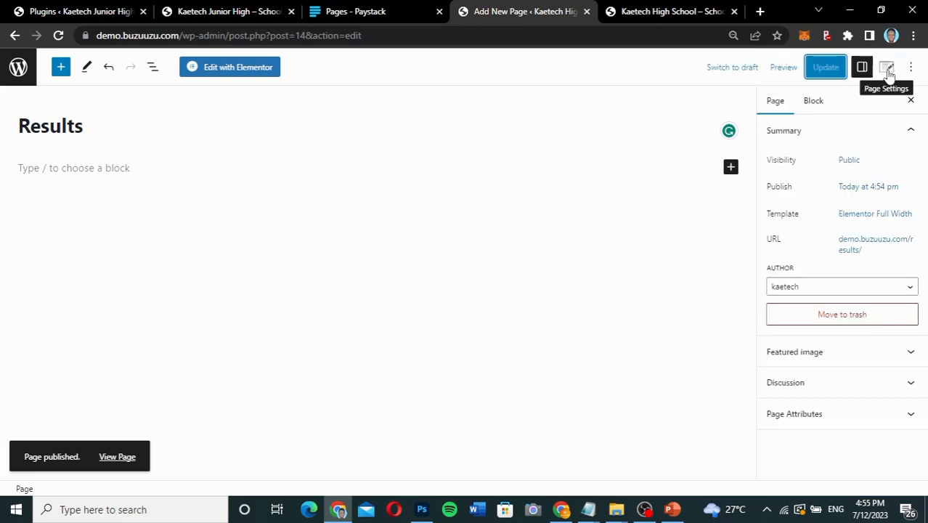
Turn off the editor's fullscreen mode and add another new page titled "Login".
{"action": "left_click", "coordinate": [910, 73]}
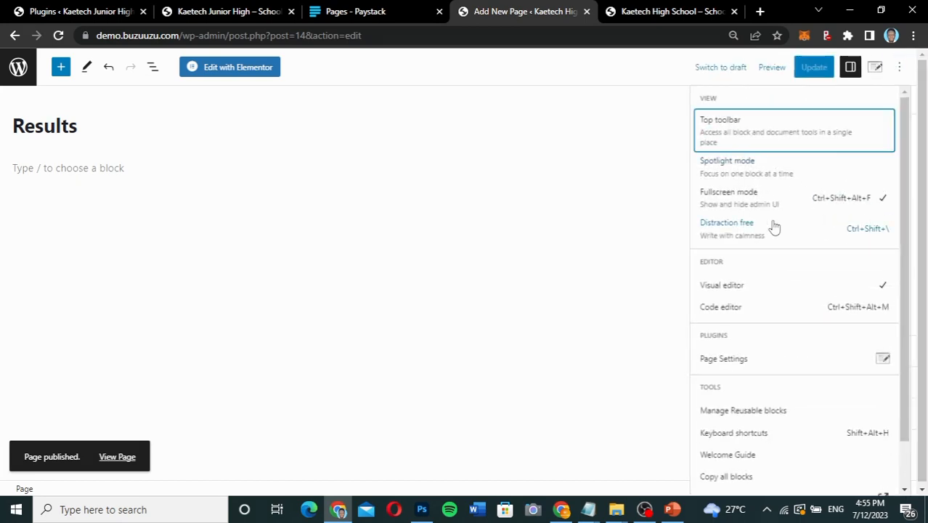
{"action": "left_click", "coordinate": [752, 195]}
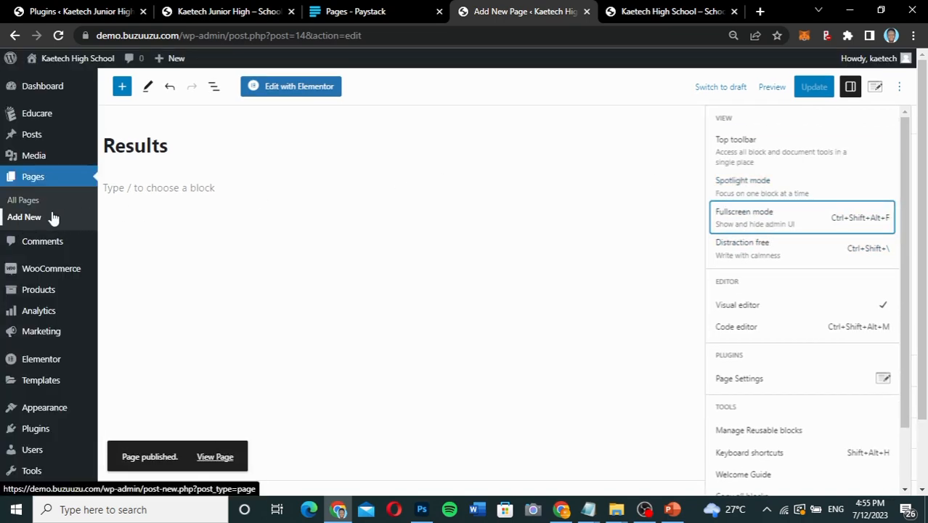
{"action": "left_click", "coordinate": [24, 218]}
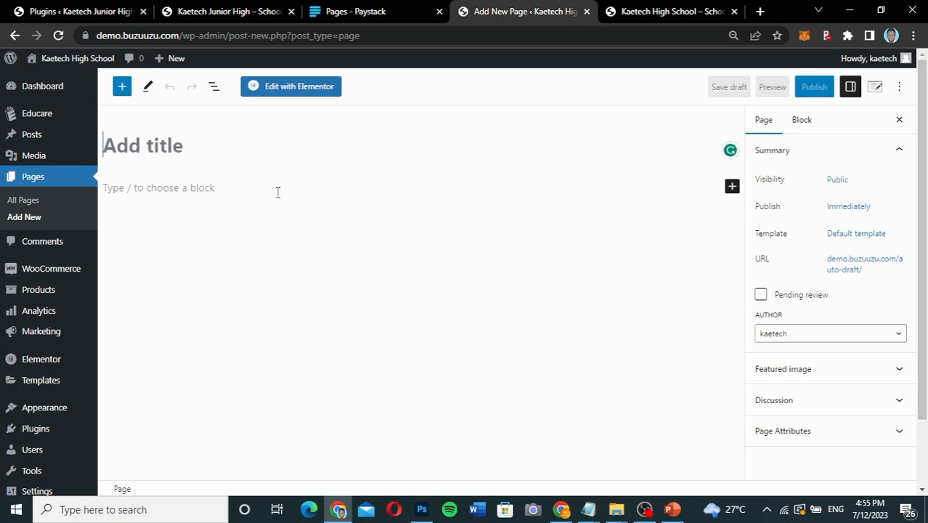
{"action": "mouse_move", "coordinate": [34, 119]}
{"action": "type", "text": "Login"}
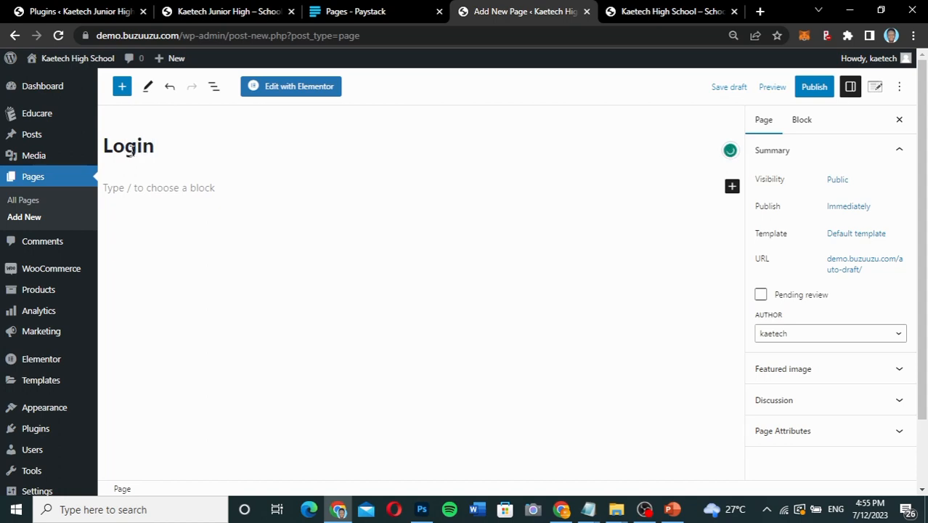
Set the Login page's template to Elementor Canvas and publish the page.
{"action": "left_click", "coordinate": [861, 235]}
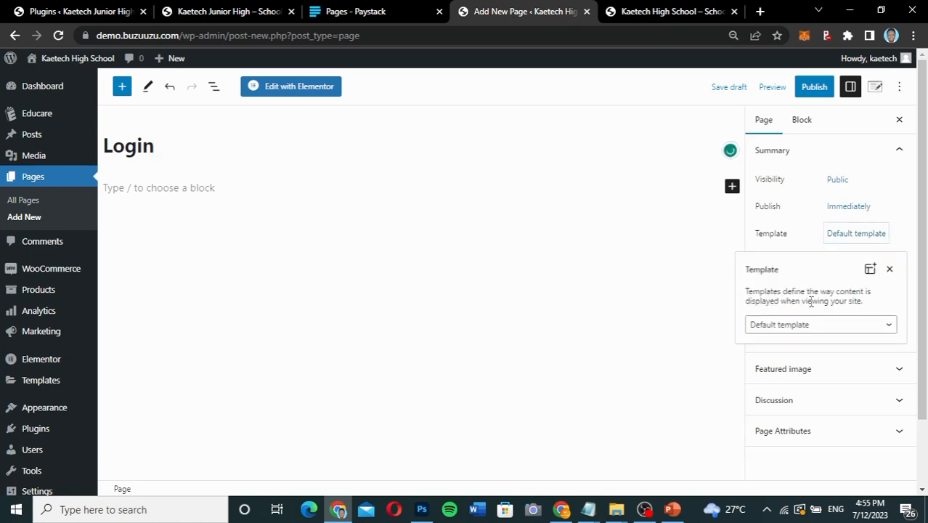
{"action": "left_click", "coordinate": [800, 328]}
{"action": "left_click", "coordinate": [795, 363]}
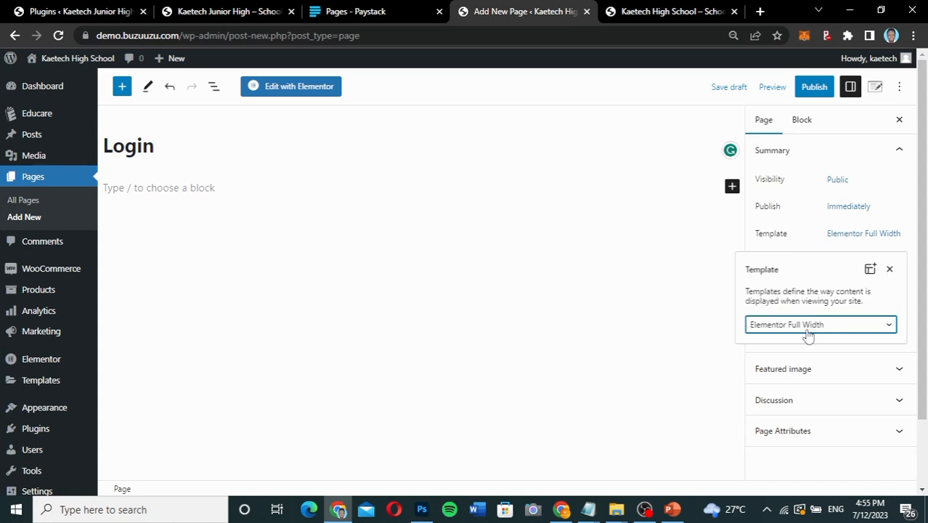
{"action": "left_click", "coordinate": [809, 332]}
{"action": "left_click", "coordinate": [797, 354]}
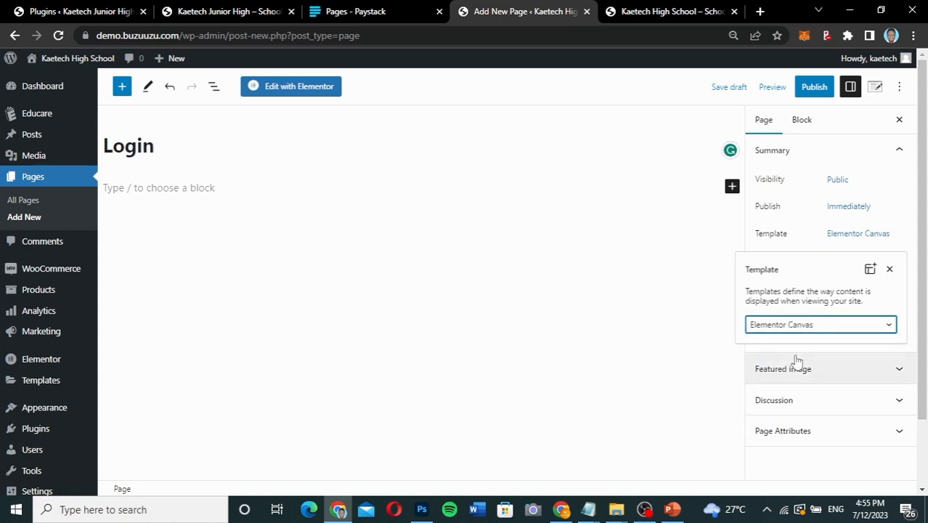
{"action": "left_click", "coordinate": [805, 242]}
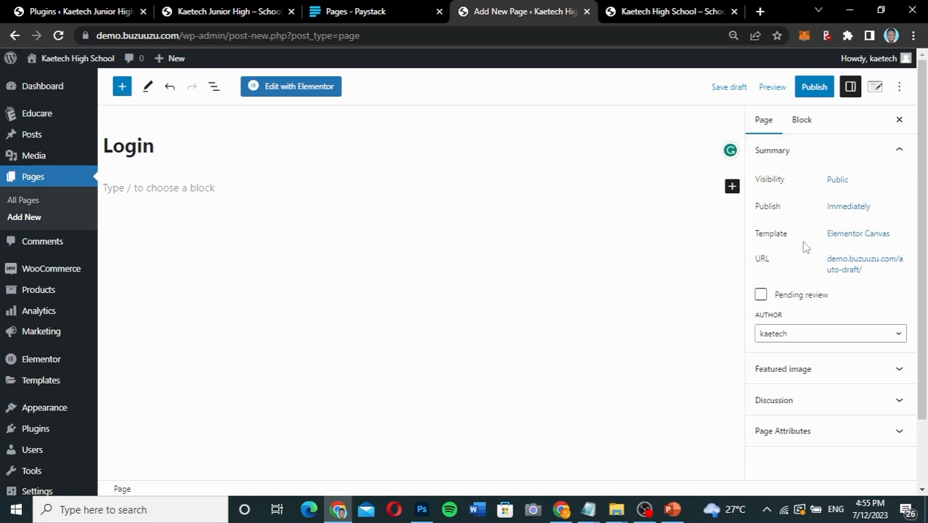
{"action": "left_click", "coordinate": [815, 86]}
{"action": "left_click", "coordinate": [816, 86]}
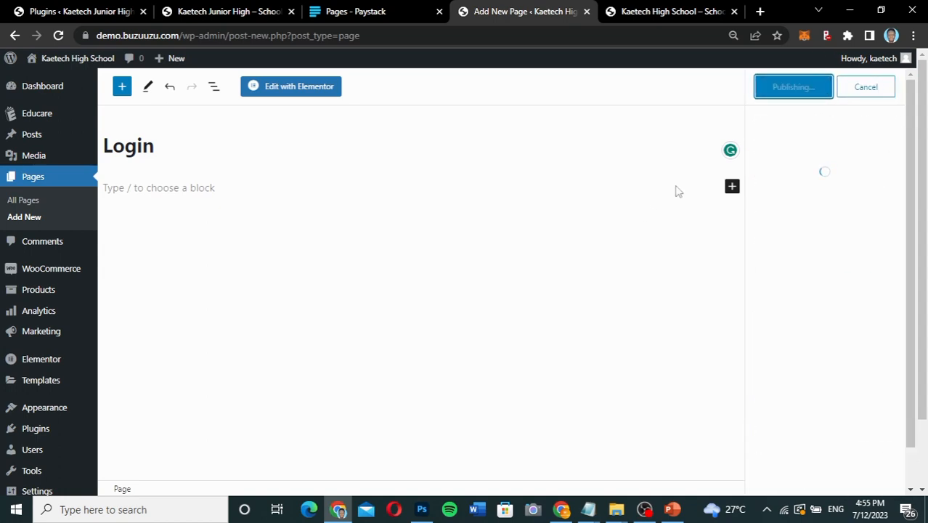
Close the Login page's publishing summary and add another new page titled "Registration".
{"action": "left_click", "coordinate": [896, 87]}
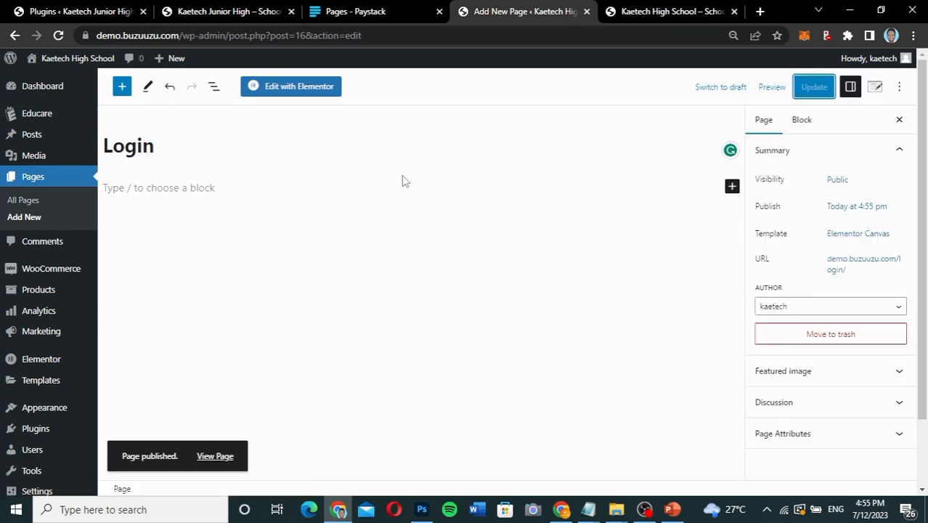
{"action": "left_click", "coordinate": [27, 218]}
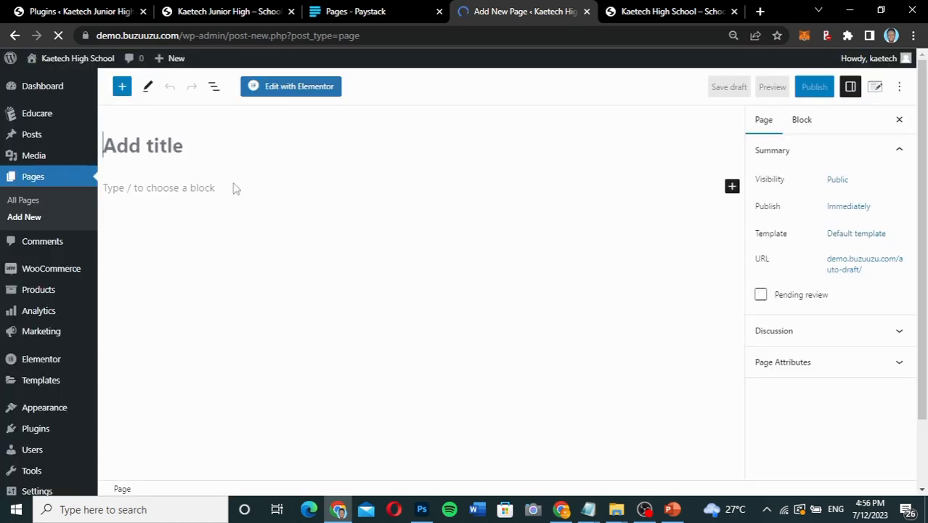
{"action": "type", "text": "R"}
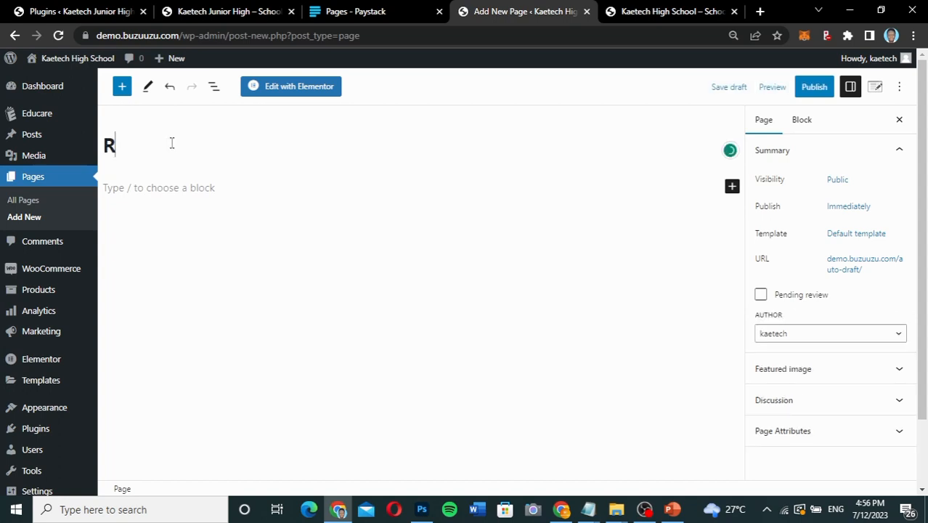
{"action": "type", "text": "egist"}
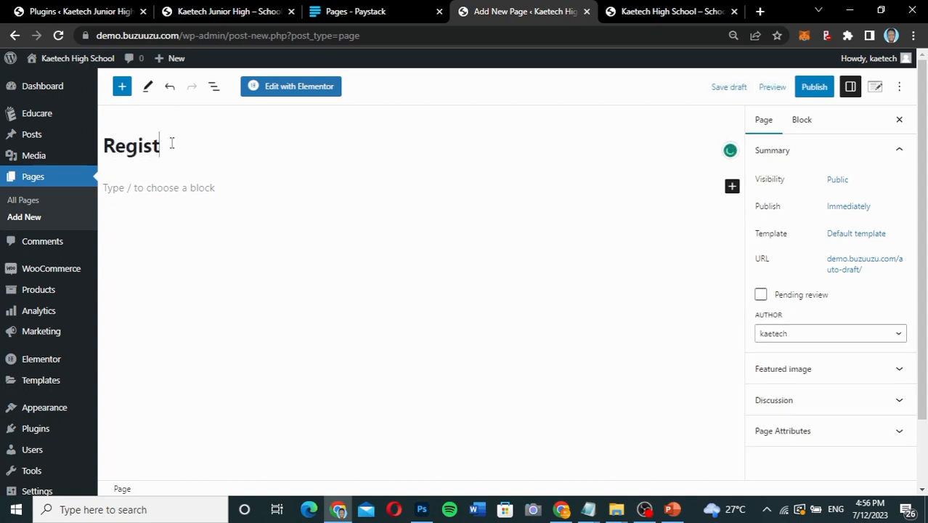
{"action": "type", "text": "ration"}
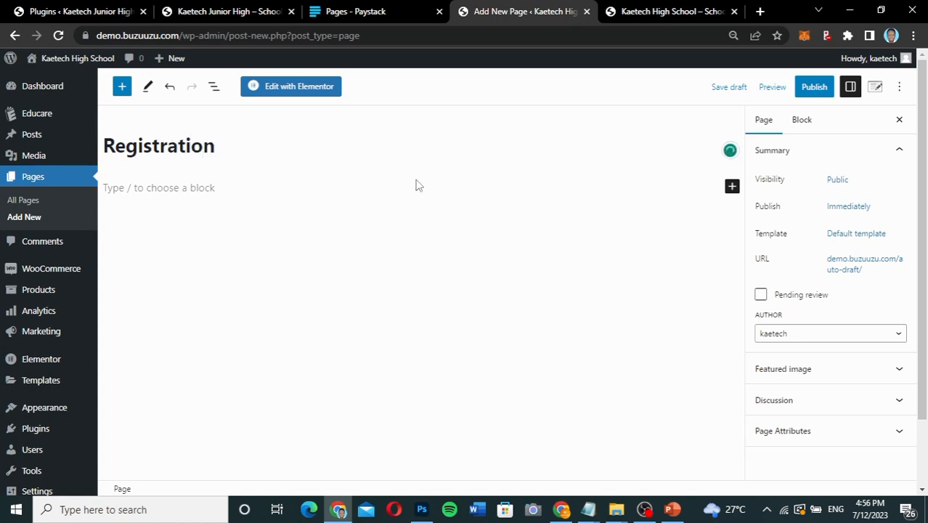
Set the Registration page's template to Elementor Canvas and publish the page.
{"action": "left_click", "coordinate": [874, 240]}
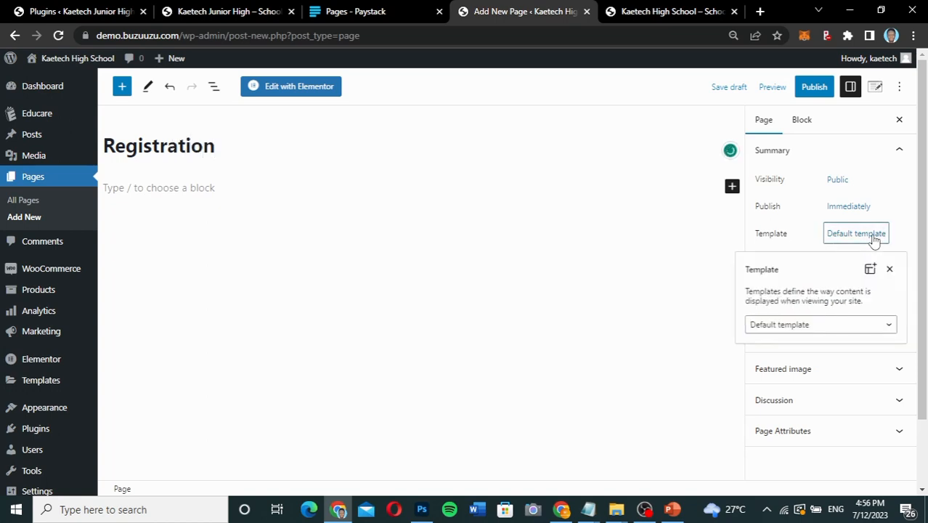
{"action": "left_click", "coordinate": [800, 324]}
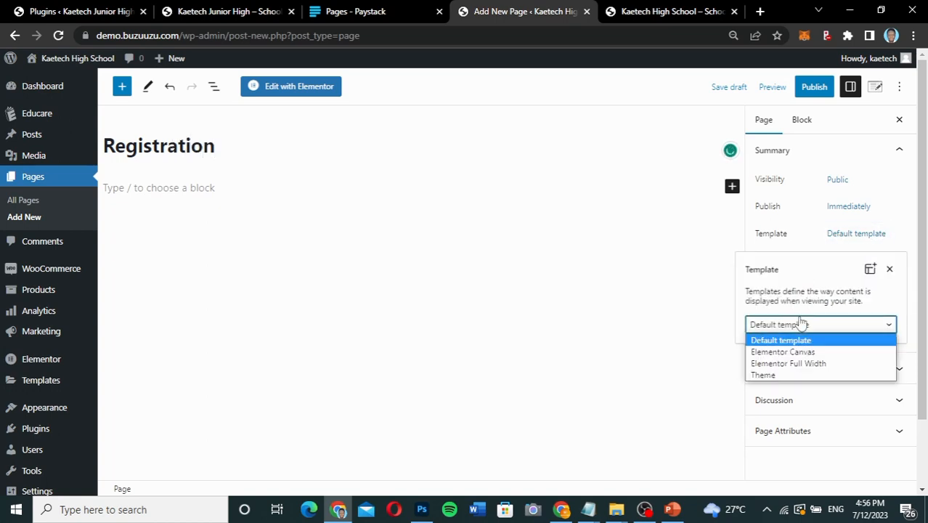
{"action": "left_click", "coordinate": [794, 351]}
{"action": "left_click", "coordinate": [802, 243]}
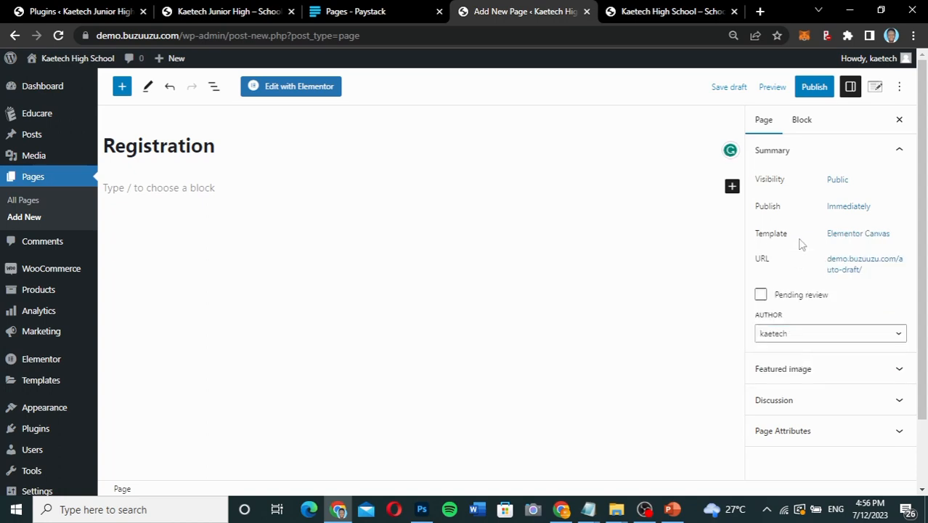
{"action": "left_click", "coordinate": [816, 87]}
{"action": "left_click", "coordinate": [819, 88]}
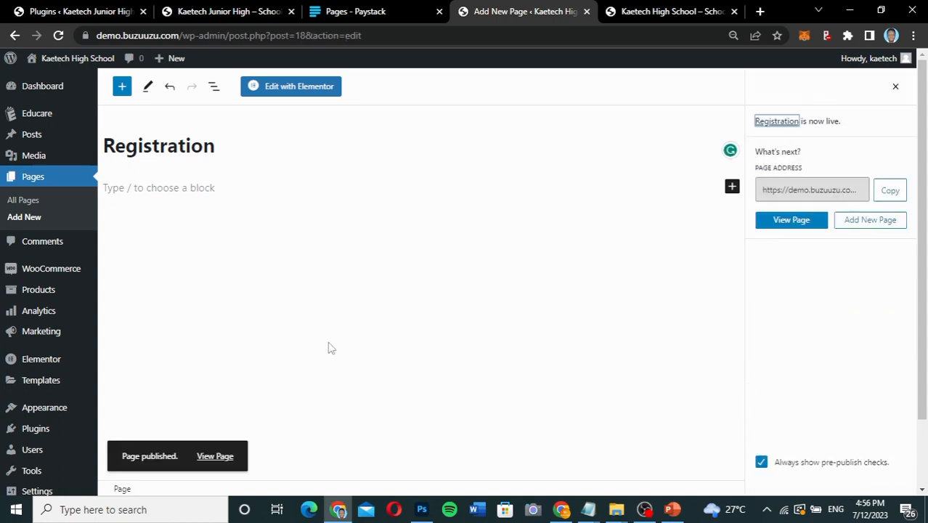
Check the demo site's list of all pages, then open the Educare plugin's settings.
{"action": "left_click", "coordinate": [28, 202]}
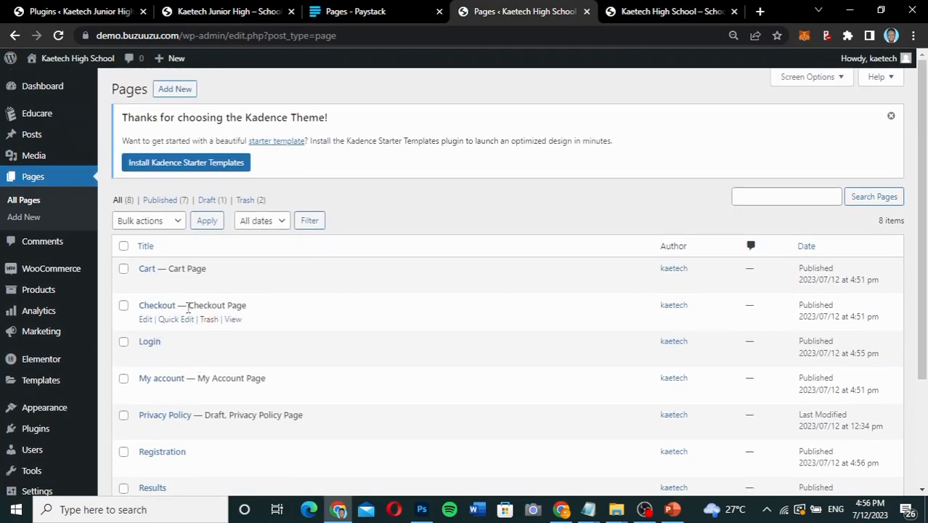
{"action": "mouse_move", "coordinate": [29, 118]}
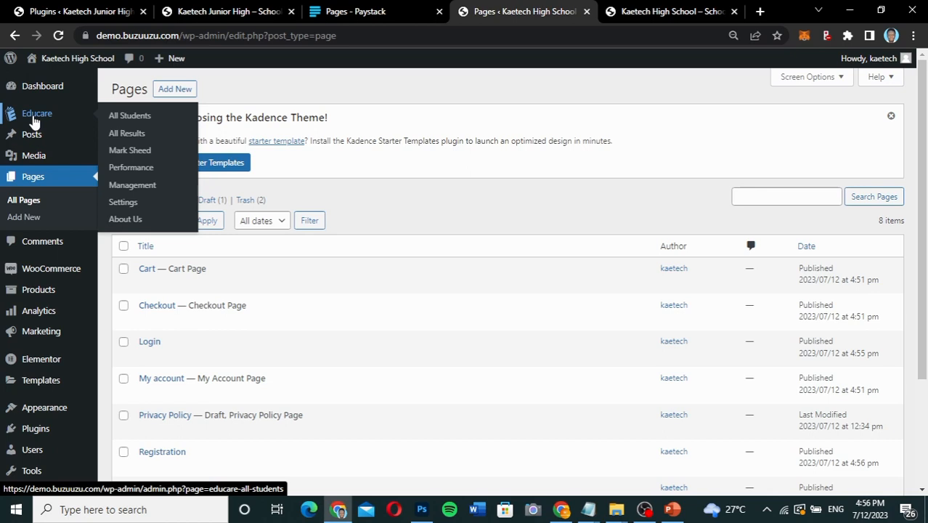
{"action": "left_click", "coordinate": [123, 202]}
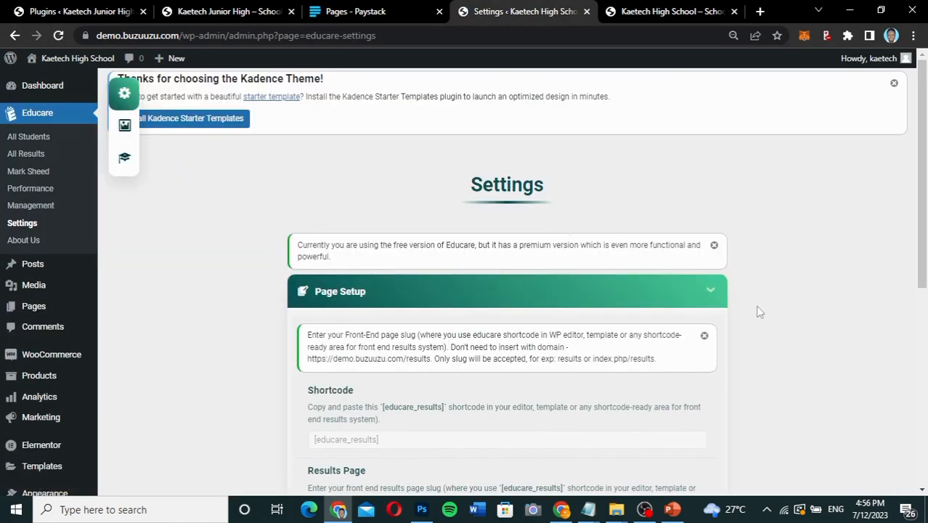
Examine Educare's Page Setup settings, including the [educare_results] shortcode and the results and students page slugs, then expand the Default Fields section.
{"action": "scroll", "coordinate": [758, 311], "scroll_direction": "down", "scroll_amount": 2}
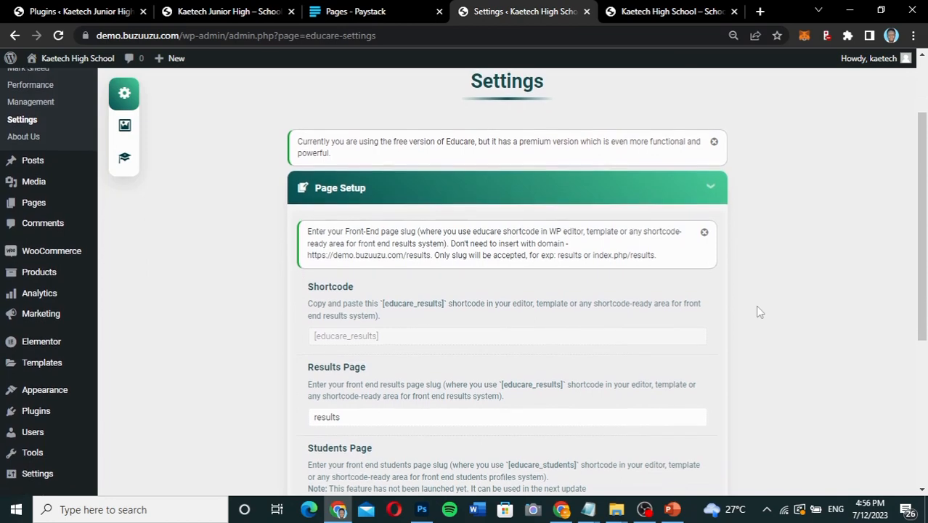
{"action": "scroll", "coordinate": [757, 311], "scroll_direction": "down", "scroll_amount": 3}
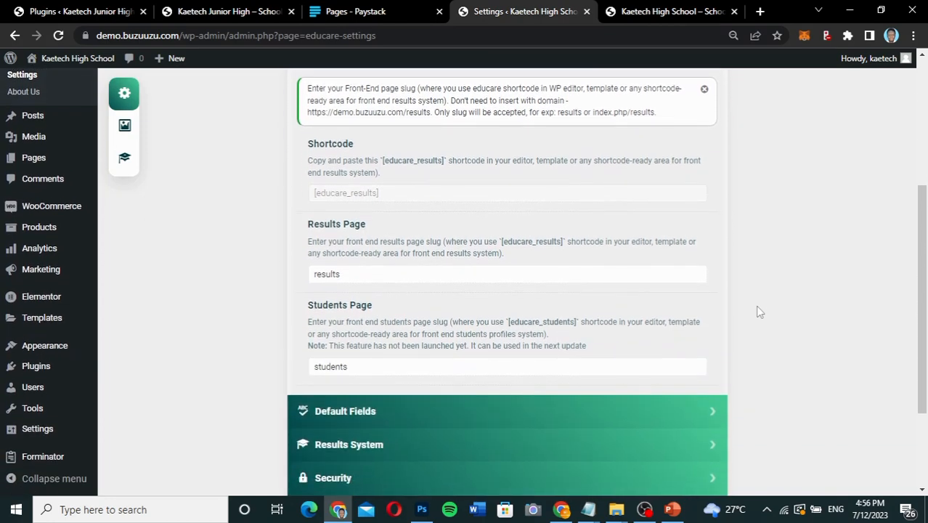
{"action": "scroll", "coordinate": [757, 310], "scroll_direction": "up", "scroll_amount": 1}
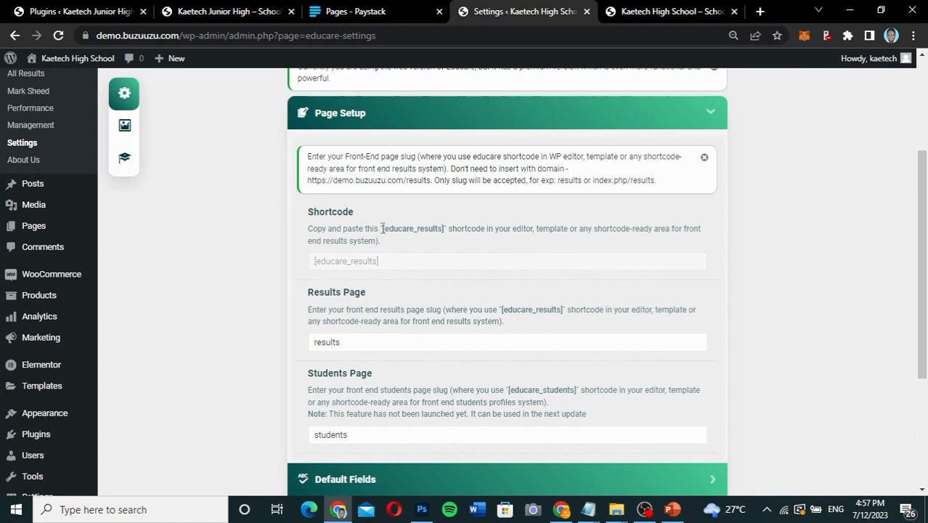
{"action": "left_click_drag", "start_coordinate": [382, 228], "coordinate": [437, 231]}
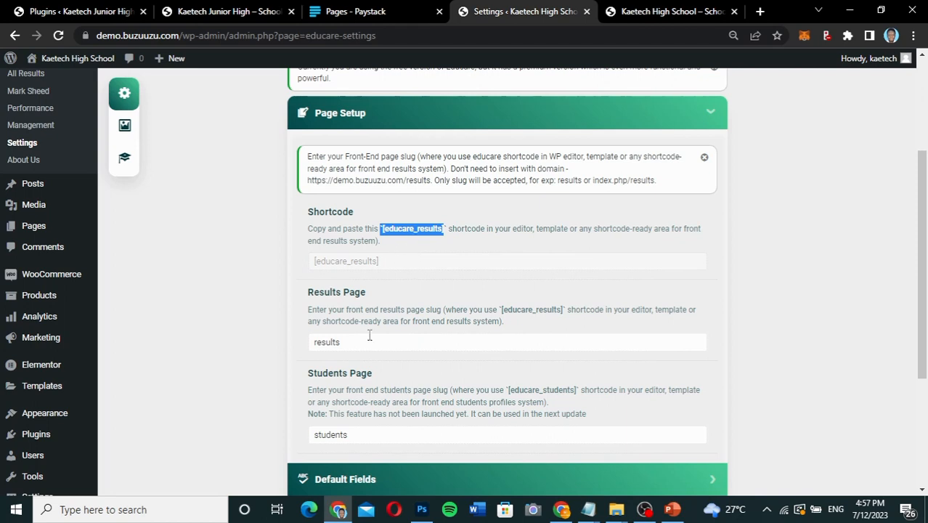
{"action": "scroll", "coordinate": [369, 334], "scroll_direction": "down", "scroll_amount": 1}
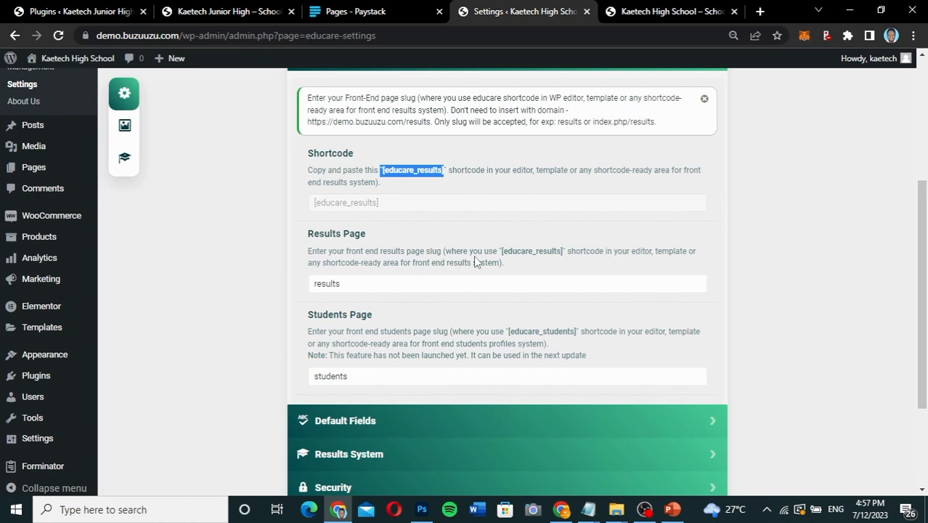
{"action": "left_click", "coordinate": [378, 284]}
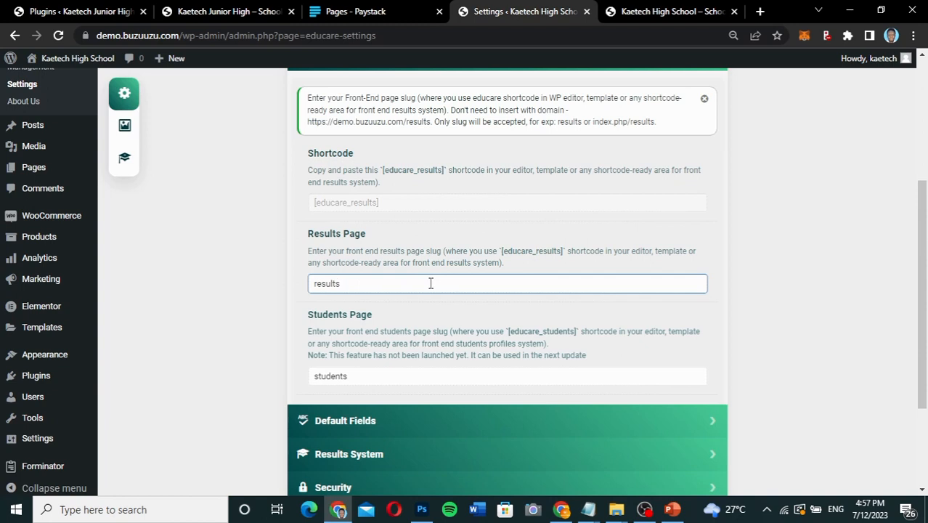
{"action": "scroll", "coordinate": [414, 294], "scroll_direction": "down", "scroll_amount": 1}
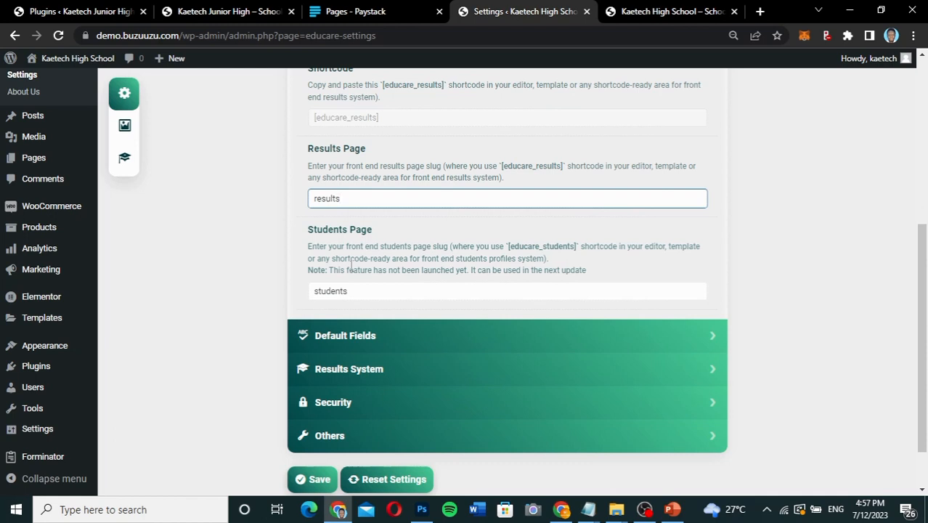
{"action": "left_click", "coordinate": [286, 247]}
{"action": "scroll", "coordinate": [398, 269], "scroll_direction": "down", "scroll_amount": 2}
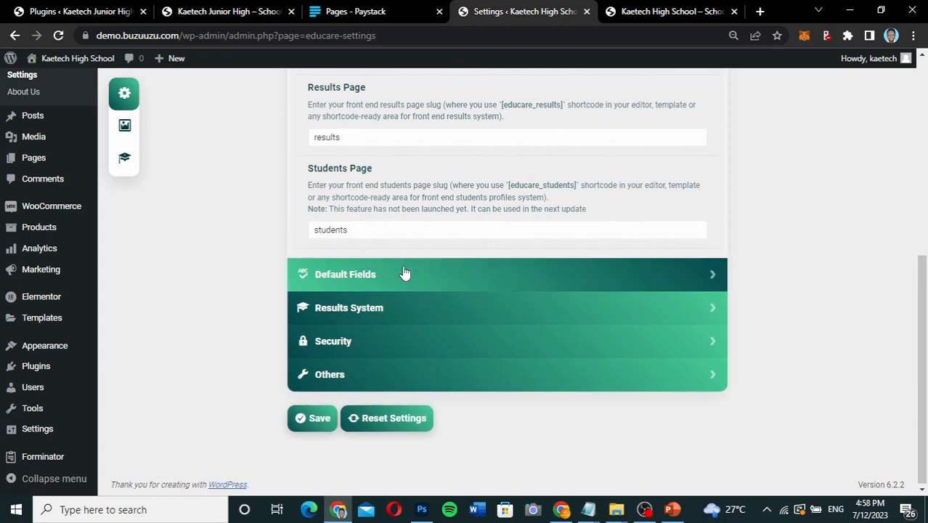
{"action": "left_click", "coordinate": [402, 276]}
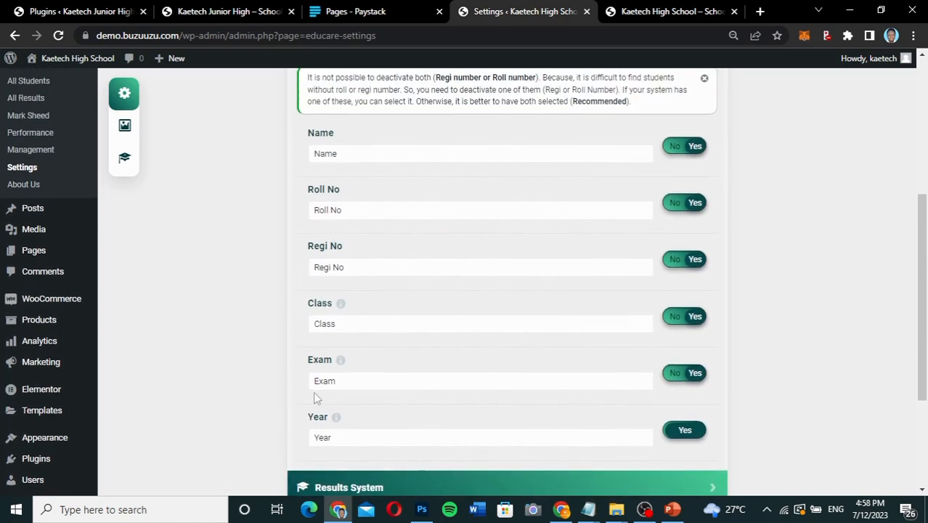
Switch to the other browser window's reference login page and try to log in with a username and account password.
{"action": "left_click", "coordinate": [589, 515]}
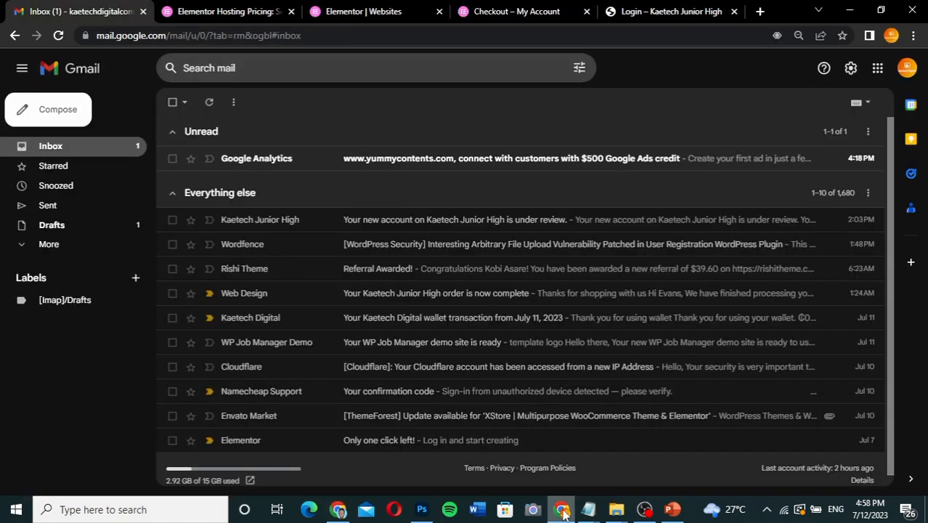
{"action": "left_click", "coordinate": [661, 15]}
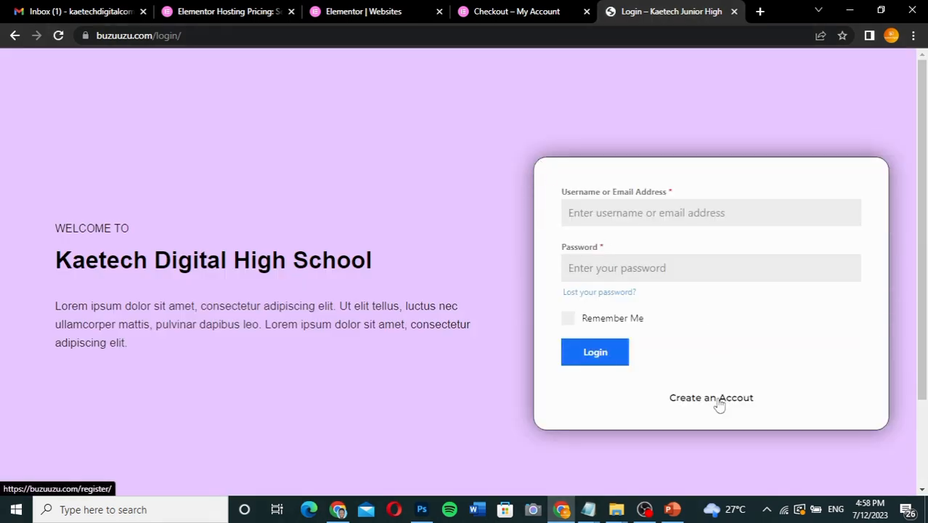
{"action": "left_click", "coordinate": [637, 220]}
{"action": "left_click", "coordinate": [653, 249]}
{"action": "left_click", "coordinate": [638, 275]}
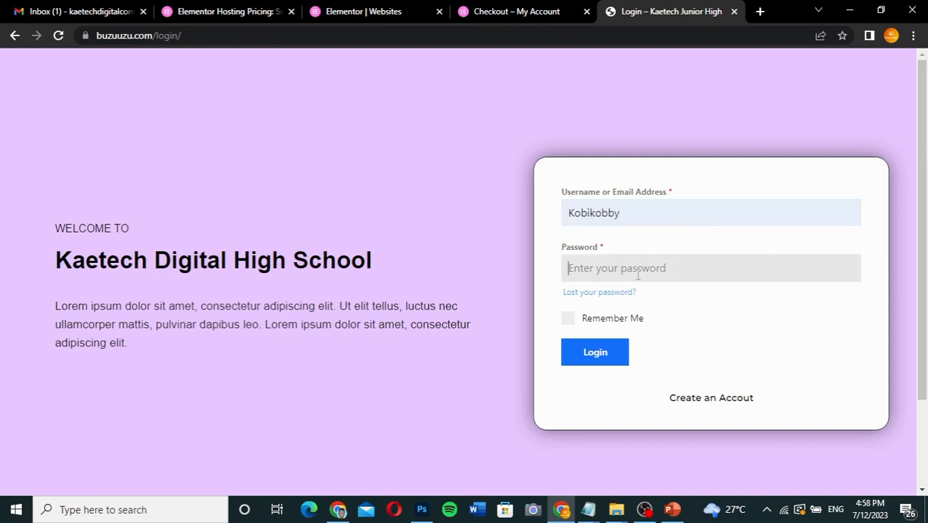
{"action": "type", "text": "••••••••••••"}
{"action": "key", "text": "Return"}
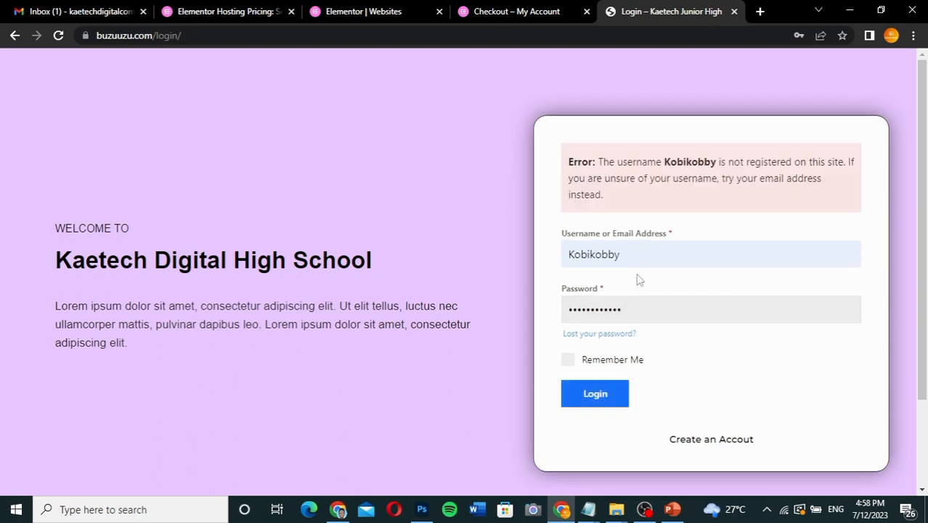
Try to log in to the reference site again with a different username and the account password.
{"action": "left_click_drag", "start_coordinate": [626, 256], "coordinate": [539, 254]}
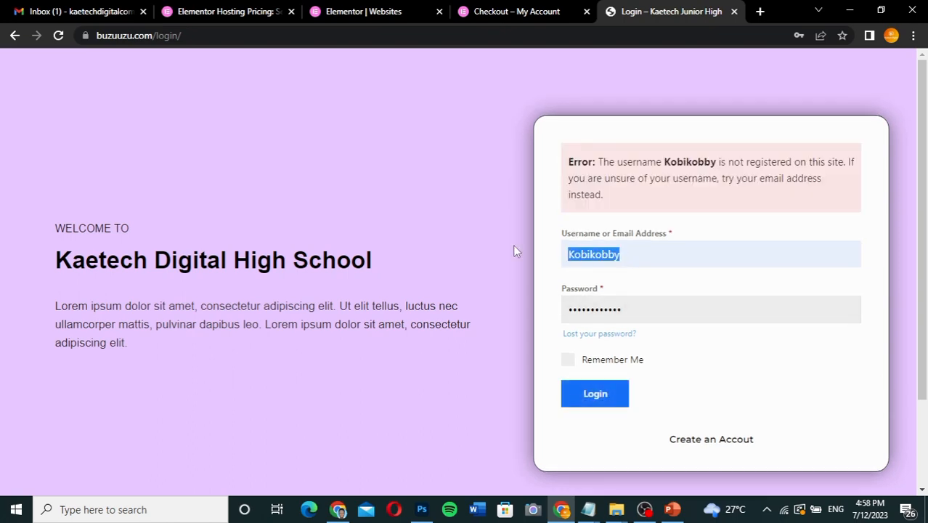
{"action": "type", "text": "mike"}
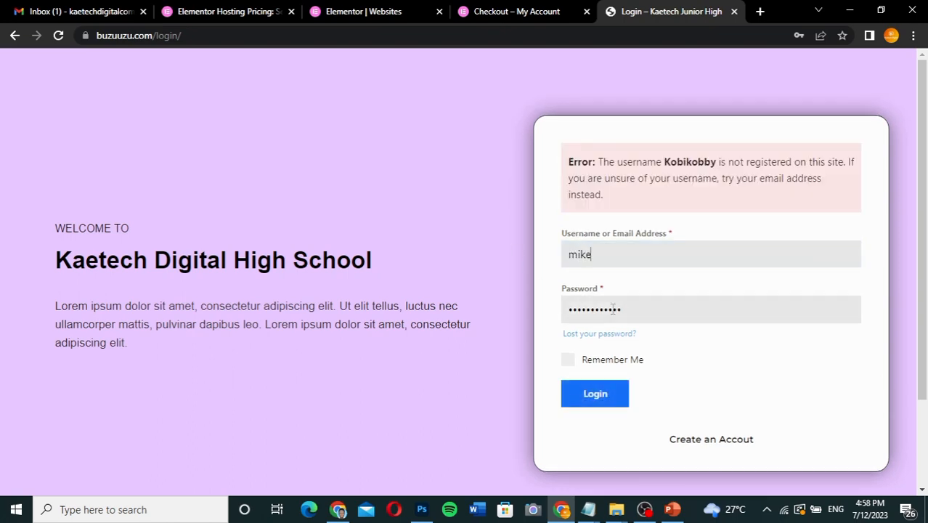
{"action": "left_click_drag", "start_coordinate": [638, 313], "coordinate": [512, 298]}
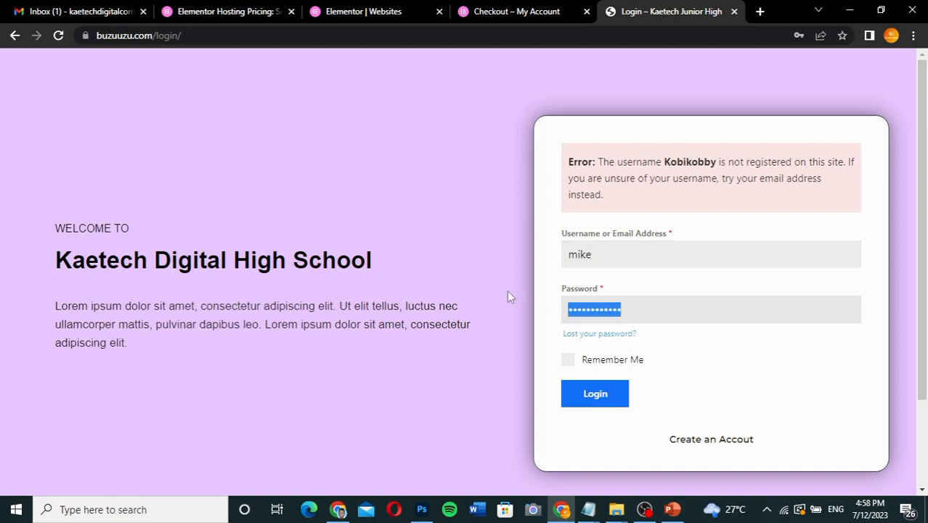
{"action": "key", "text": "Return"}
{"action": "left_click_drag", "start_coordinate": [605, 247], "coordinate": [536, 246]}
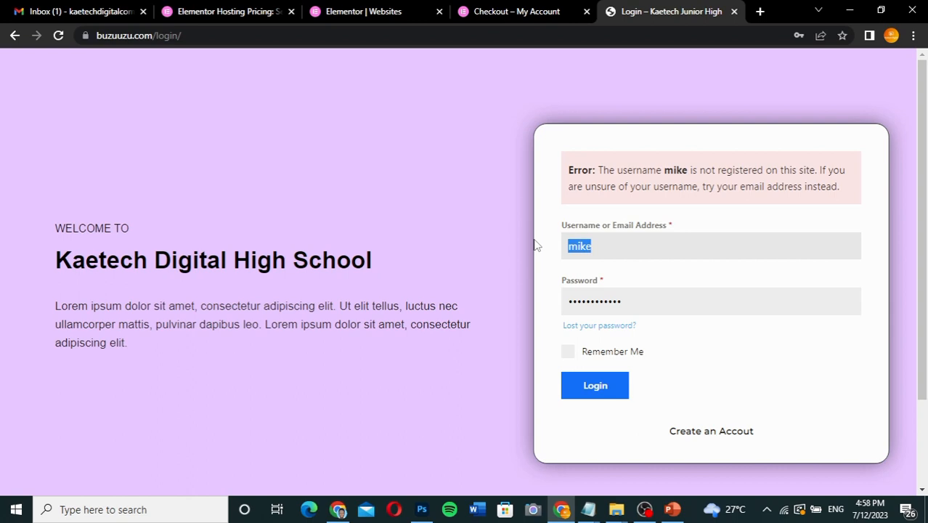
Return to the admin browser window and examine the result-checking form's fields on the Kaetech Junior High reference site.
{"action": "left_click", "coordinate": [338, 509]}
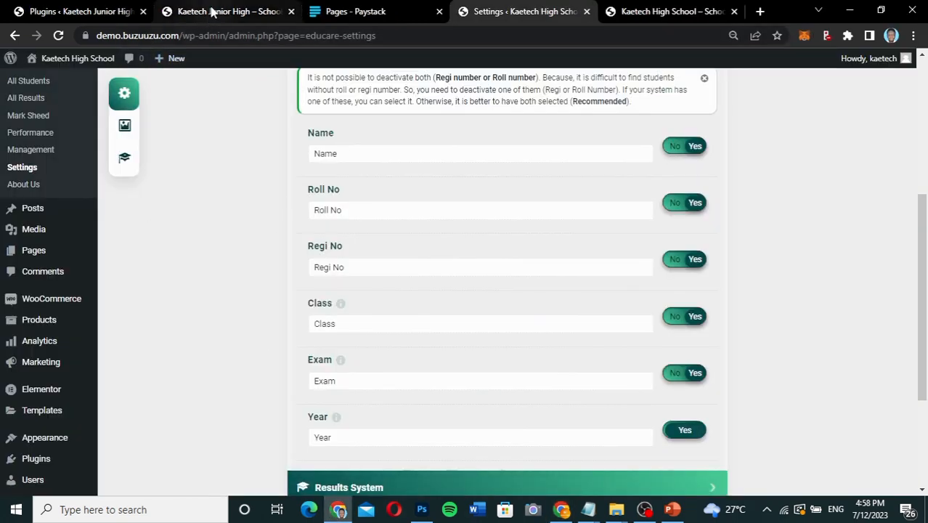
{"action": "left_click", "coordinate": [213, 13]}
{"action": "scroll", "coordinate": [632, 303], "scroll_direction": "down", "scroll_amount": 3}
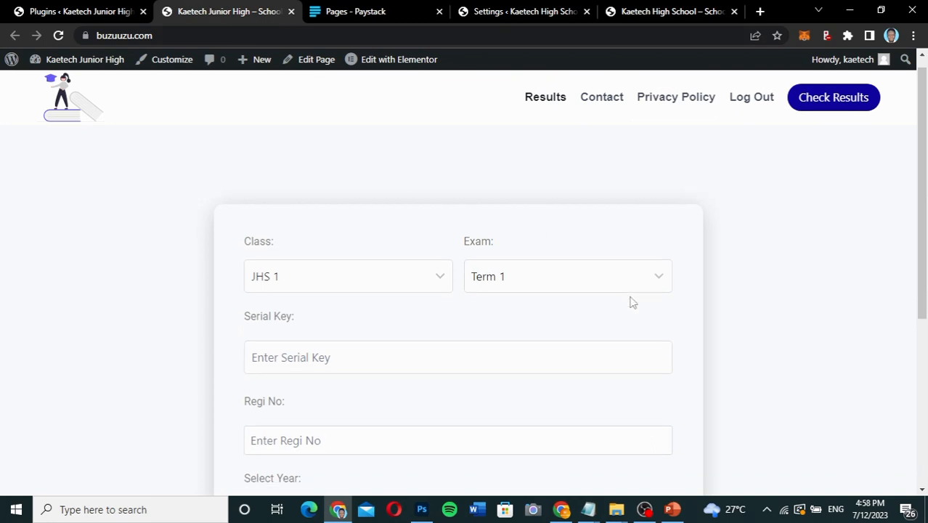
{"action": "scroll", "coordinate": [632, 303], "scroll_direction": "up", "scroll_amount": 2}
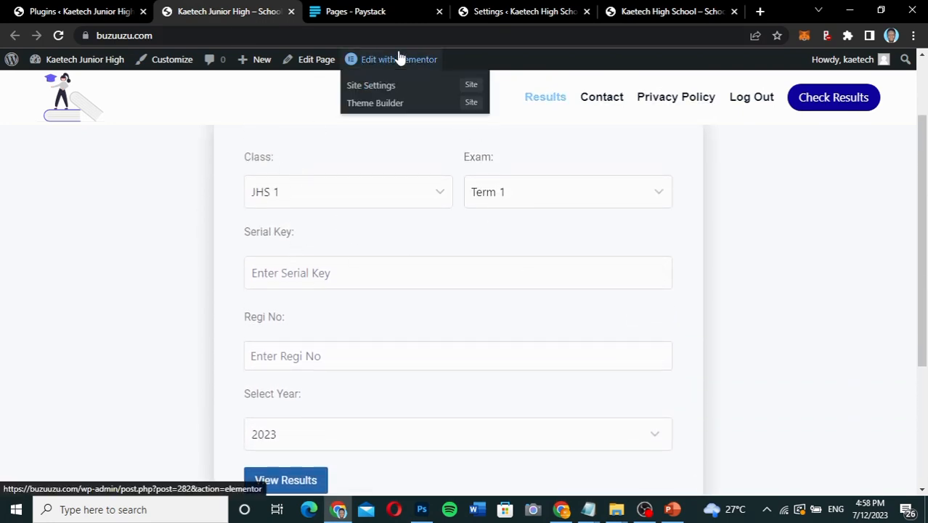
Return to the demo site's Educare settings and review the Default Fields section, from its Regi/Roll number notice to the Year field.
{"action": "left_click", "coordinate": [533, 13]}
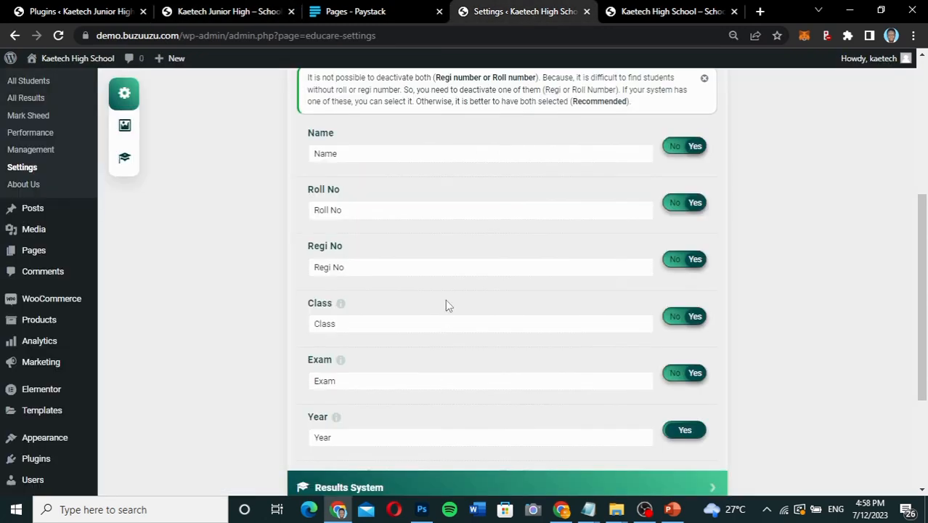
{"action": "scroll", "coordinate": [365, 203], "scroll_direction": "up", "scroll_amount": 2}
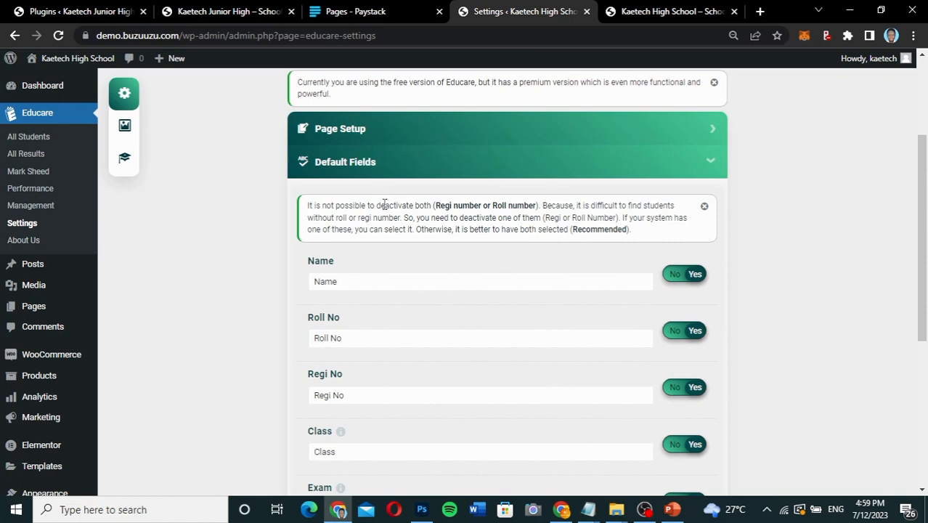
{"action": "scroll", "coordinate": [385, 204], "scroll_direction": "down", "scroll_amount": 2}
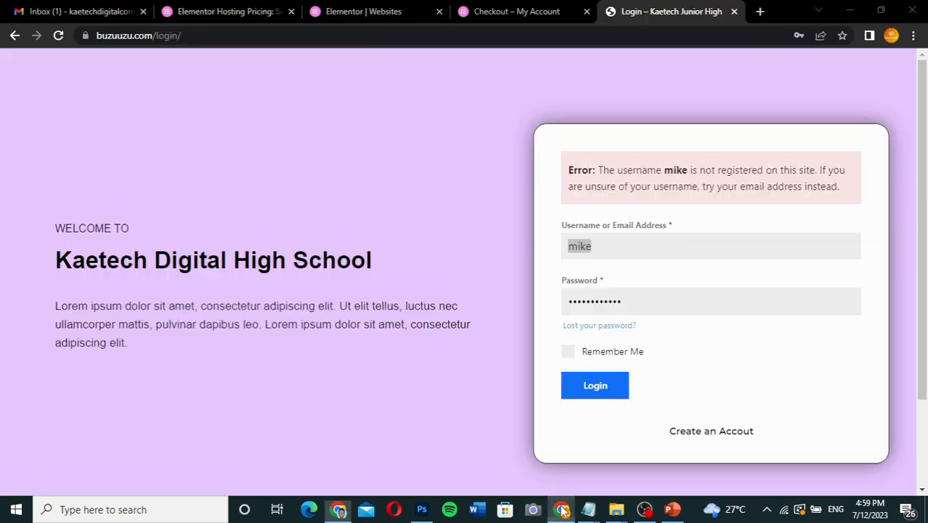
Switch to the other browser window, open the reference site's account registration page and examine its form fields.
{"action": "left_click", "coordinate": [561, 509]}
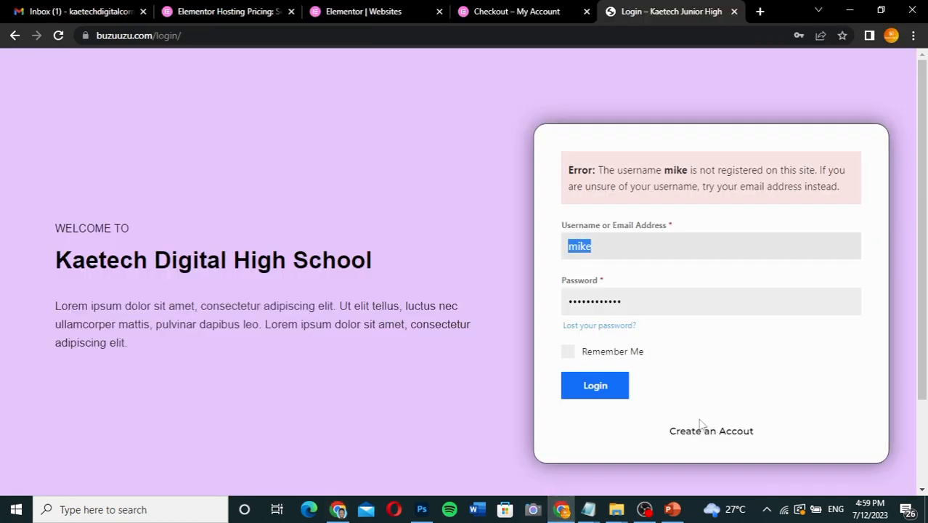
{"action": "left_click", "coordinate": [707, 432]}
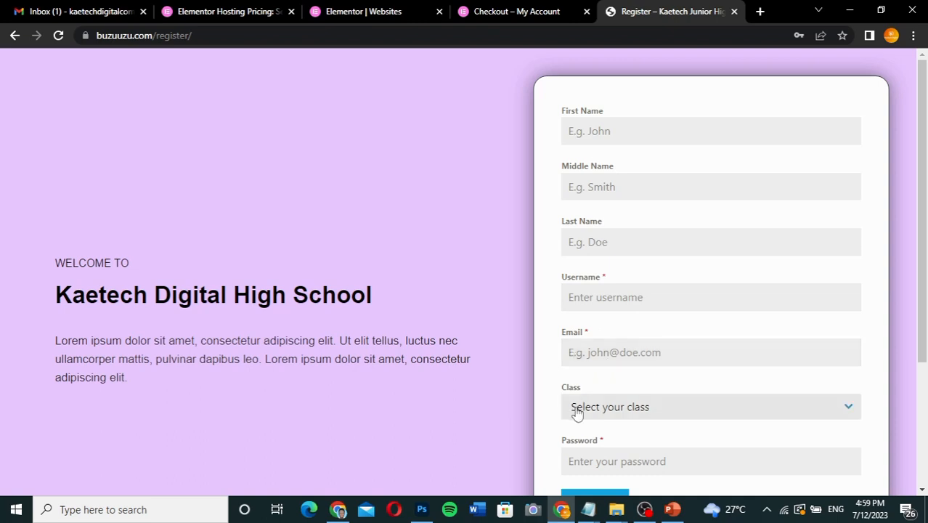
{"action": "scroll", "coordinate": [590, 446], "scroll_direction": "down", "scroll_amount": 2}
{"action": "scroll", "coordinate": [592, 449], "scroll_direction": "up", "scroll_amount": 1}
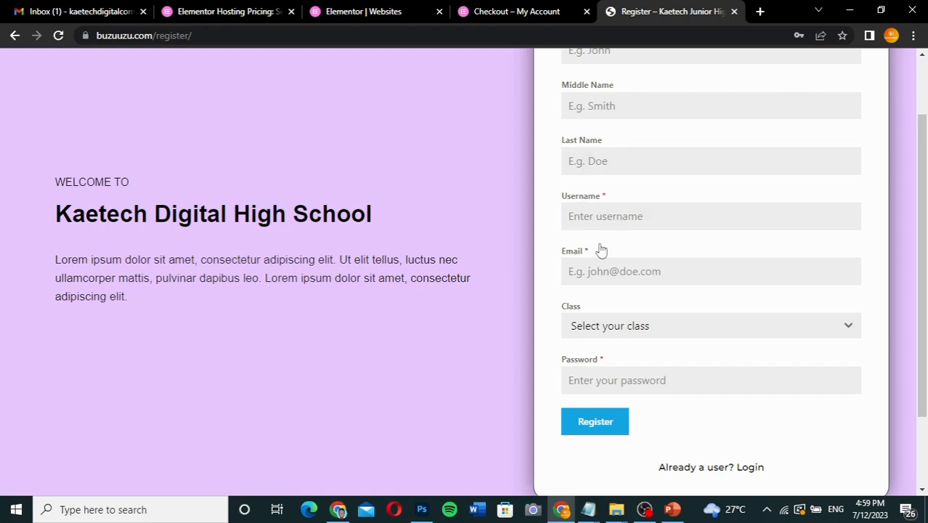
Return to the admin browser window and compare Educare's Default Fields with the reference site's result-checking form.
{"action": "left_click", "coordinate": [338, 511]}
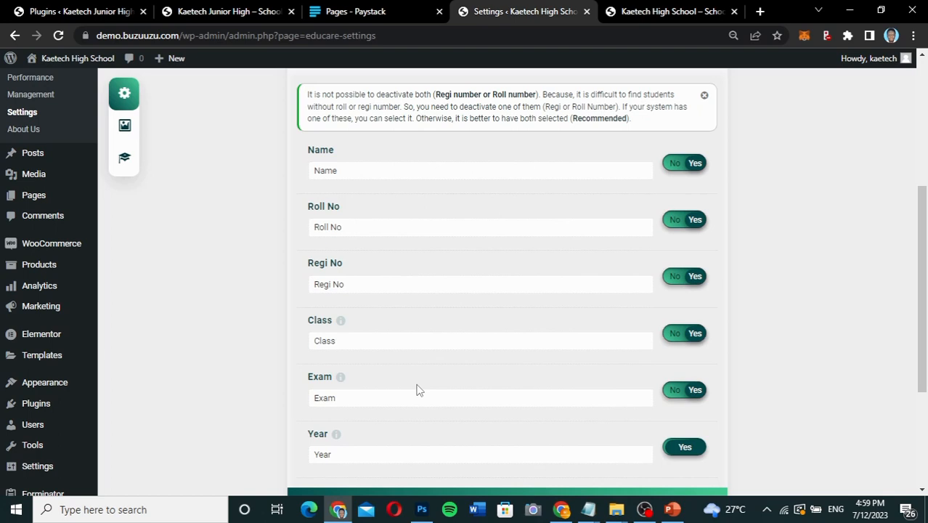
{"action": "left_click", "coordinate": [225, 11]}
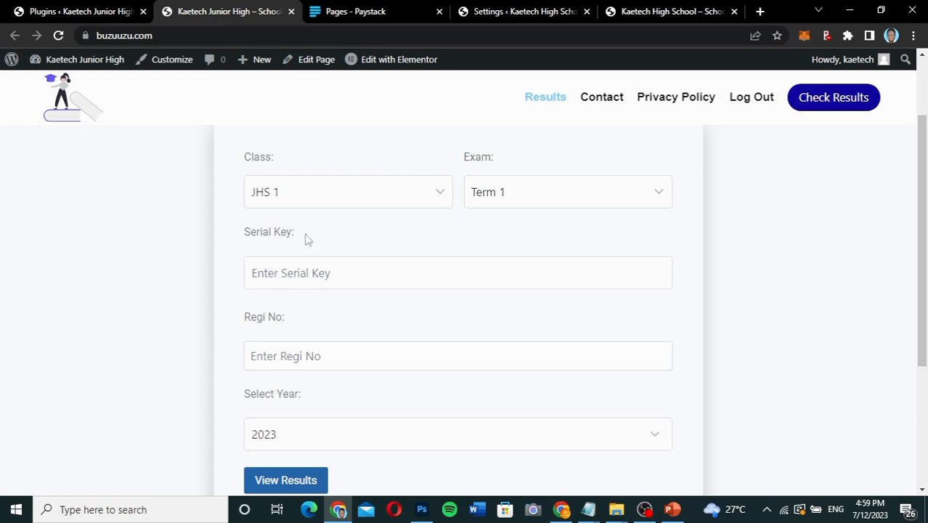
{"action": "left_click", "coordinate": [520, 12]}
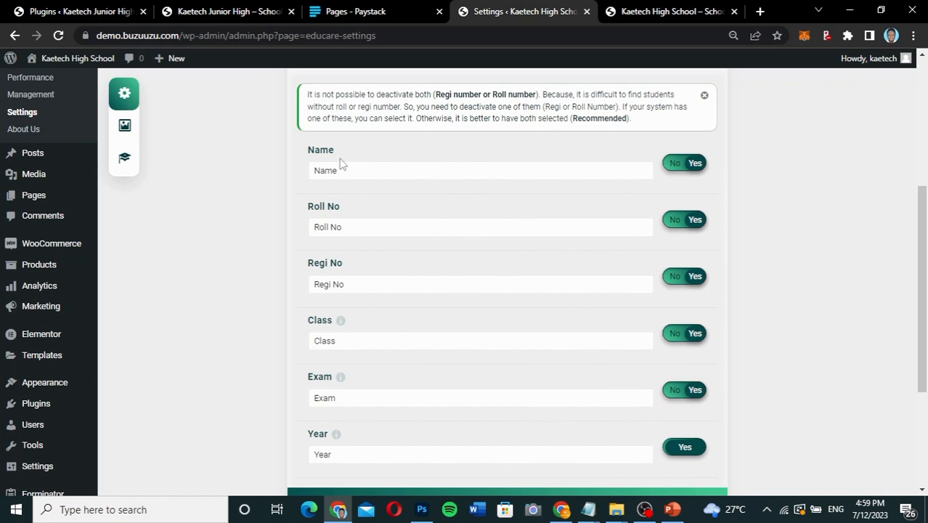
{"action": "left_click", "coordinate": [251, 14]}
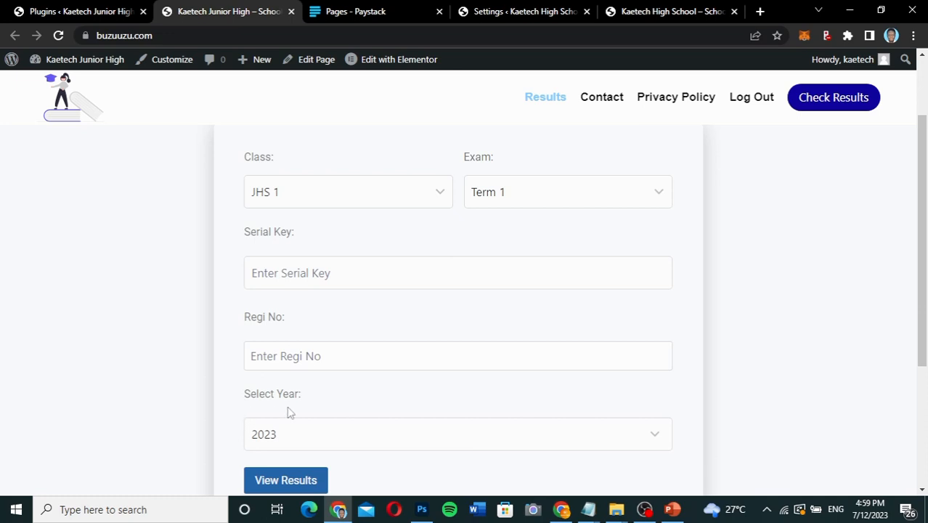
{"action": "left_click", "coordinate": [480, 12]}
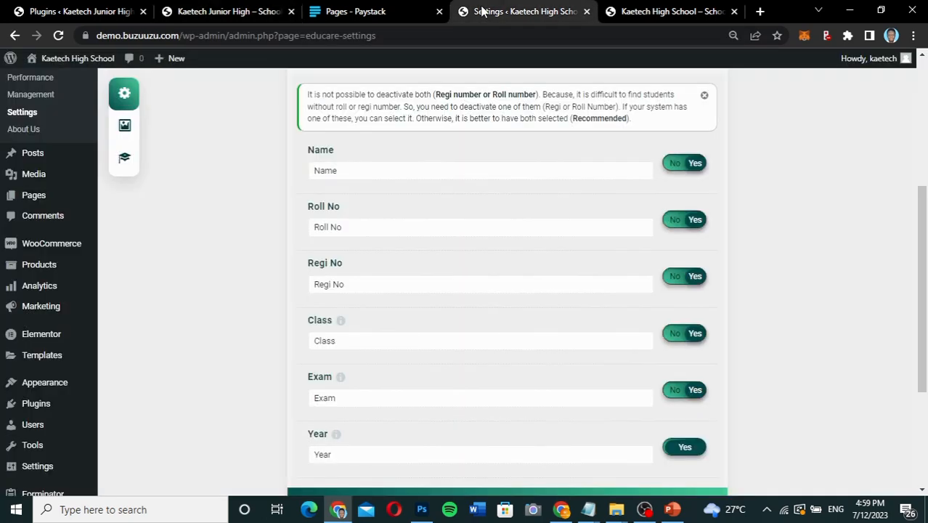
Deactivate the Roll No field in Educare's Default Fields, then switch it back to Yes.
{"action": "scroll", "coordinate": [361, 418], "scroll_direction": "down", "scroll_amount": 1}
{"action": "scroll", "coordinate": [364, 425], "scroll_direction": "up", "scroll_amount": 1}
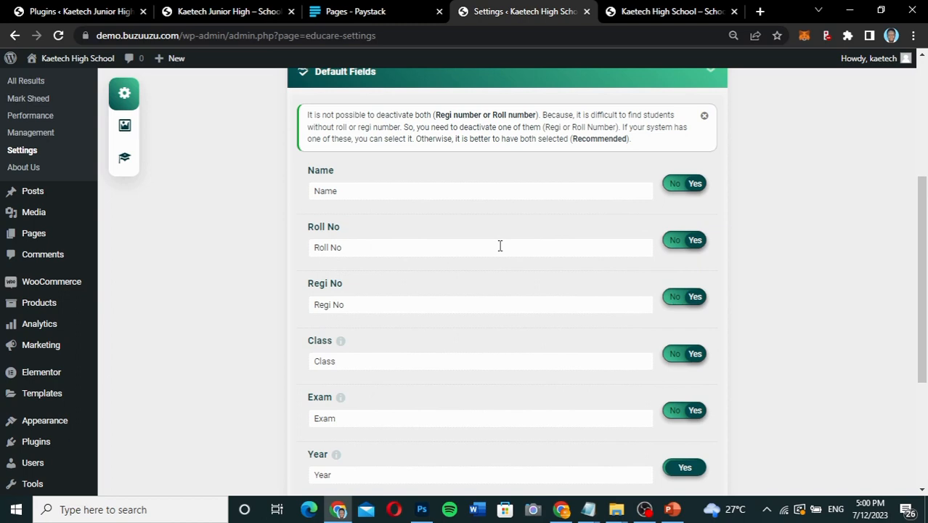
{"action": "left_click", "coordinate": [679, 244]}
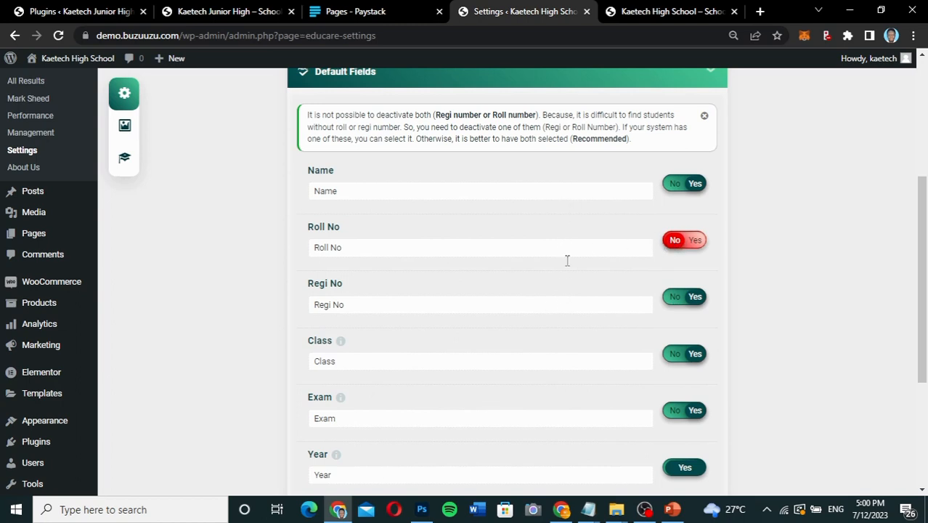
{"action": "left_click", "coordinate": [696, 240]}
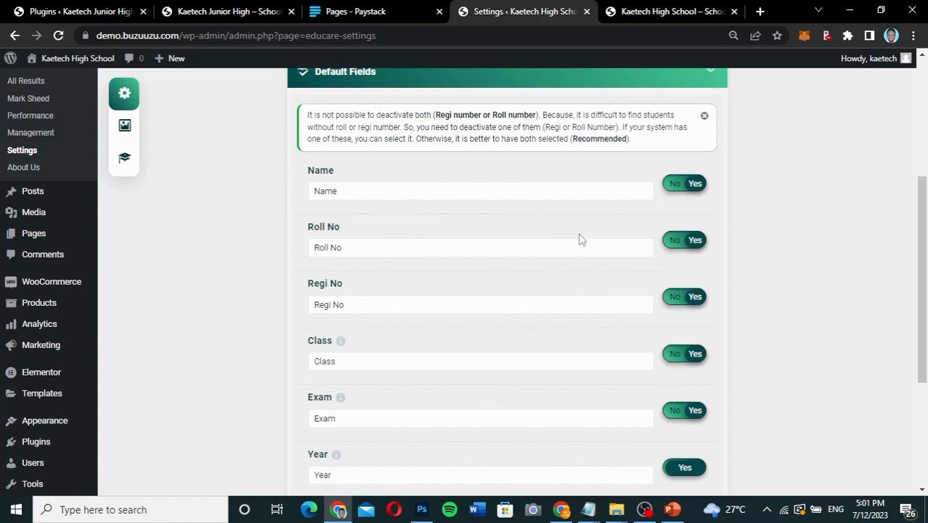
Deactivate the Roll No field in Educare's Default Fields and check the remaining fields down to Year.
{"action": "left_click", "coordinate": [676, 248]}
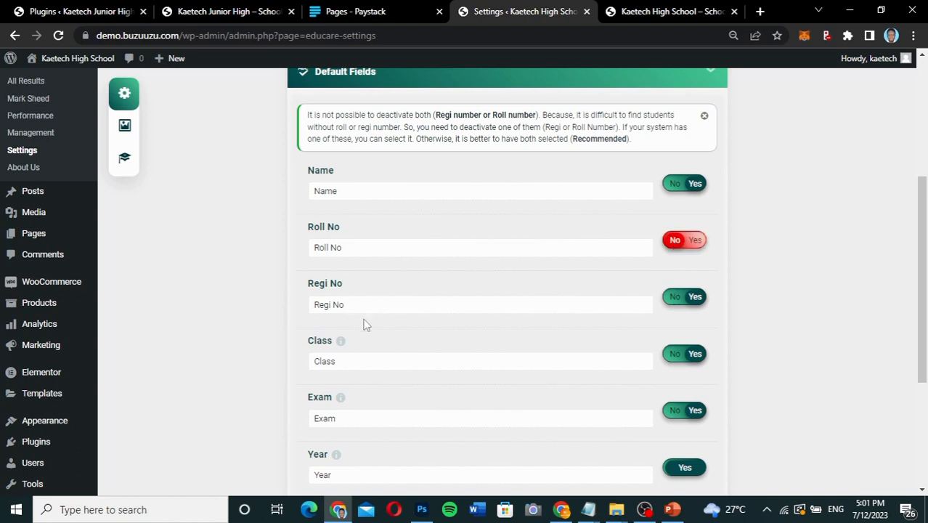
{"action": "scroll", "coordinate": [365, 325], "scroll_direction": "down", "scroll_amount": 2}
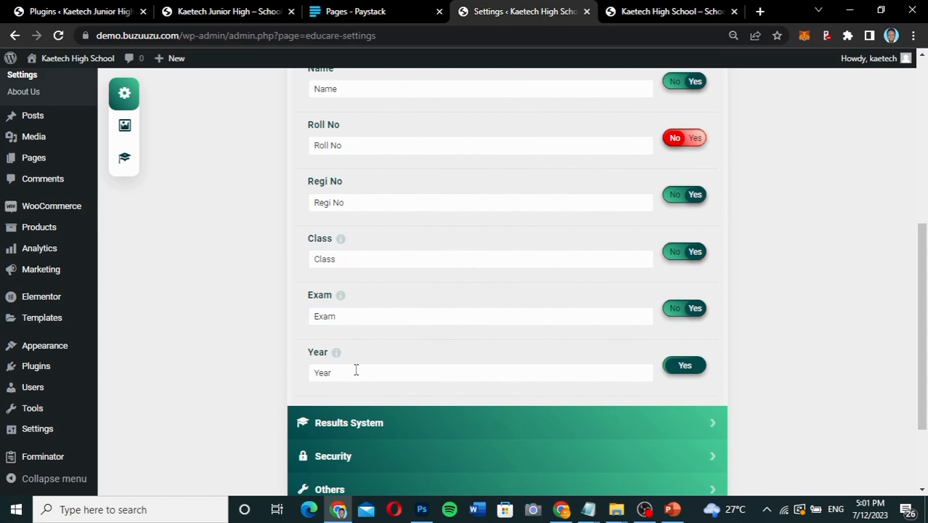
{"action": "scroll", "coordinate": [372, 232], "scroll_direction": "up", "scroll_amount": 1}
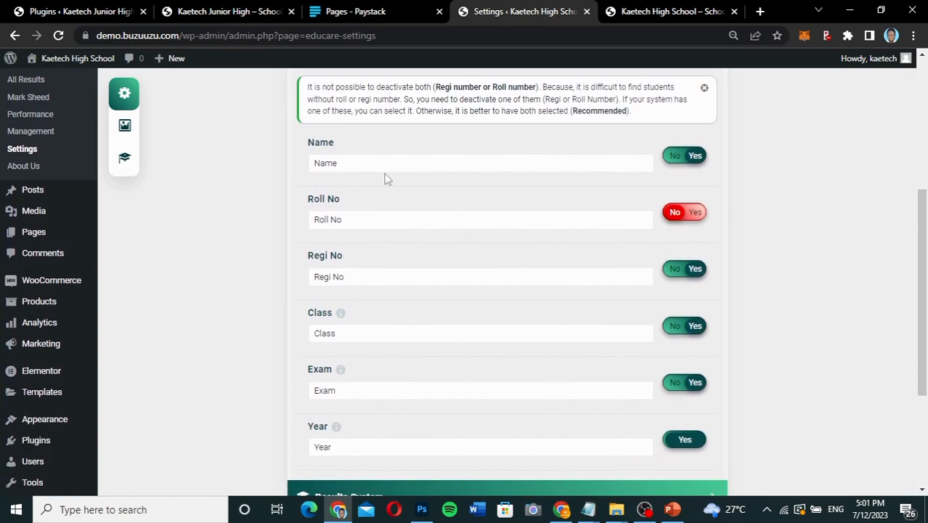
{"action": "scroll", "coordinate": [347, 234], "scroll_direction": "down", "scroll_amount": 2}
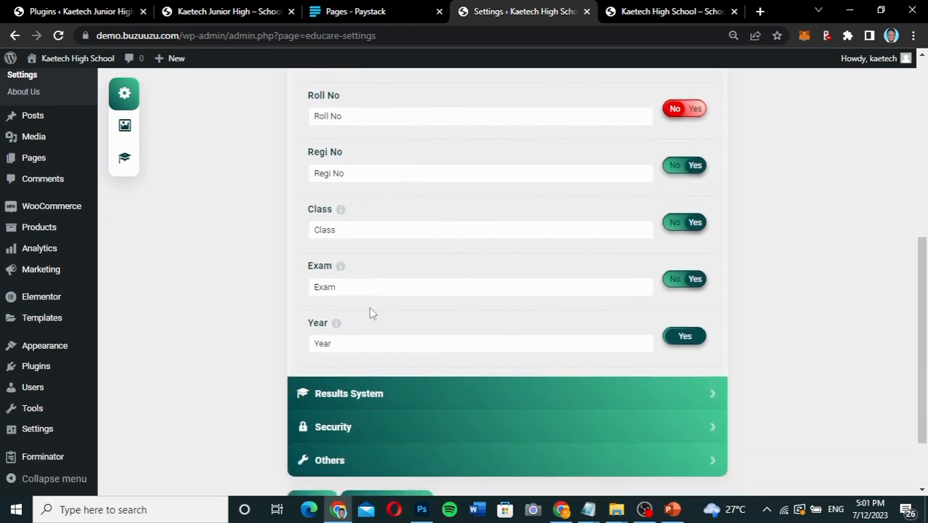
Compare the reference site's result-checking form, including Serial Key, Regi No and Year, with Educare's Default Fields.
{"action": "left_click", "coordinate": [206, 16]}
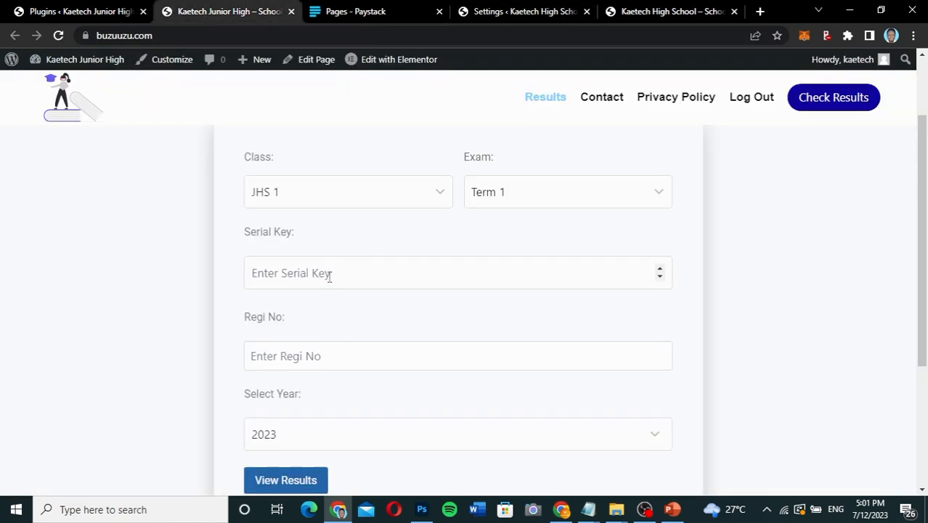
{"action": "scroll", "coordinate": [326, 345], "scroll_direction": "down", "scroll_amount": 1}
{"action": "scroll", "coordinate": [326, 345], "scroll_direction": "up", "scroll_amount": 3}
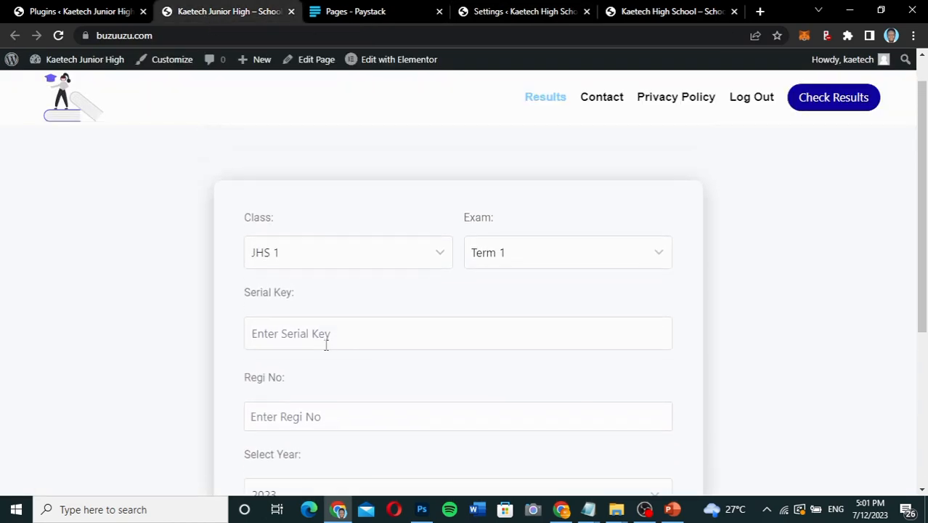
{"action": "scroll", "coordinate": [326, 345], "scroll_direction": "down", "scroll_amount": 4}
{"action": "scroll", "coordinate": [326, 345], "scroll_direction": "up", "scroll_amount": 1}
{"action": "scroll", "coordinate": [326, 345], "scroll_direction": "up", "scroll_amount": 1}
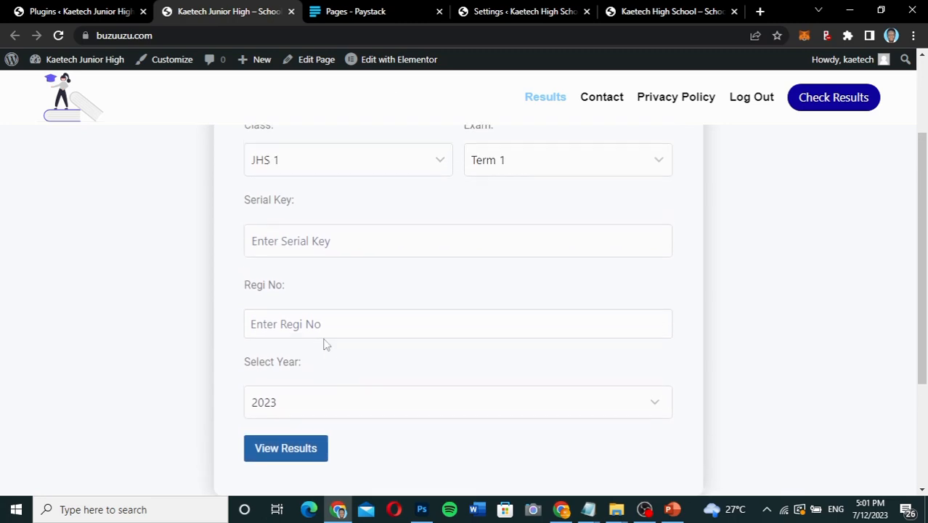
{"action": "left_click", "coordinate": [530, 9]}
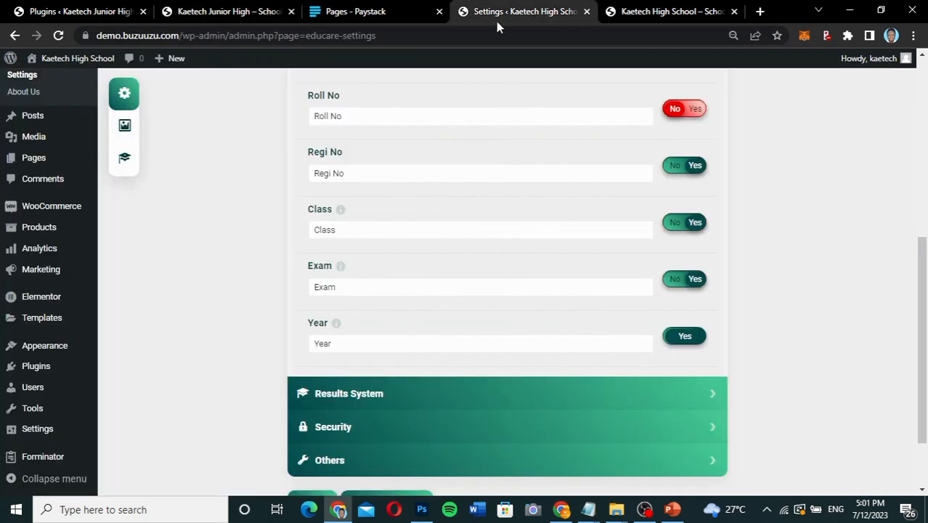
{"action": "left_click", "coordinate": [221, 13]}
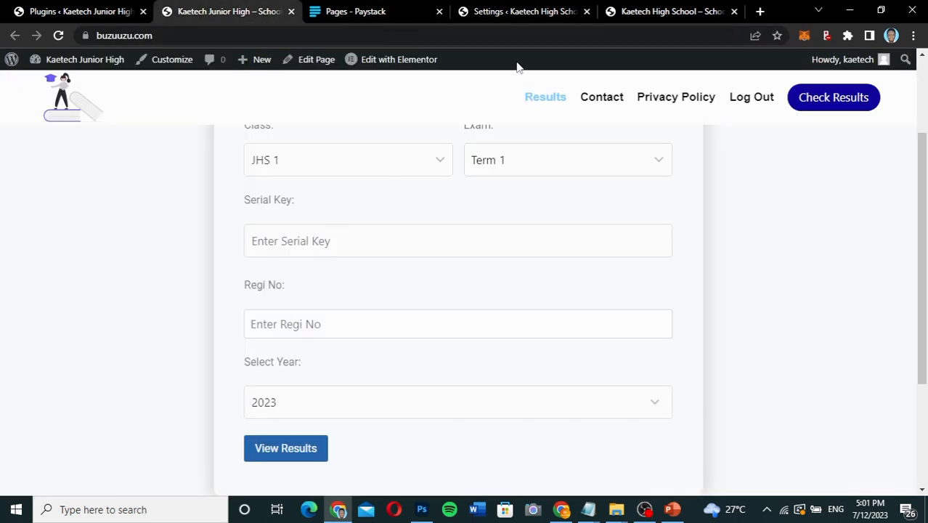
{"action": "left_click", "coordinate": [538, 14]}
{"action": "scroll", "coordinate": [419, 239], "scroll_direction": "up", "scroll_amount": 3}
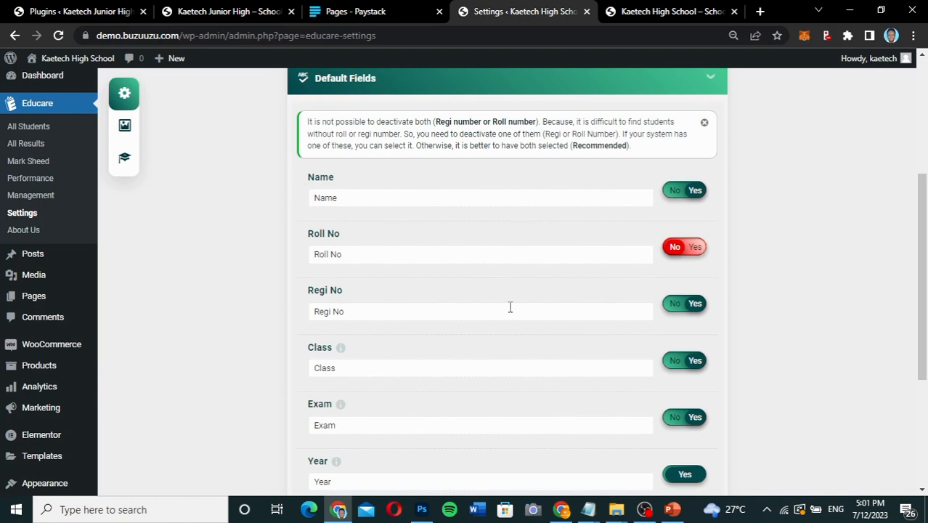
{"action": "scroll", "coordinate": [510, 307], "scroll_direction": "down", "scroll_amount": 2}
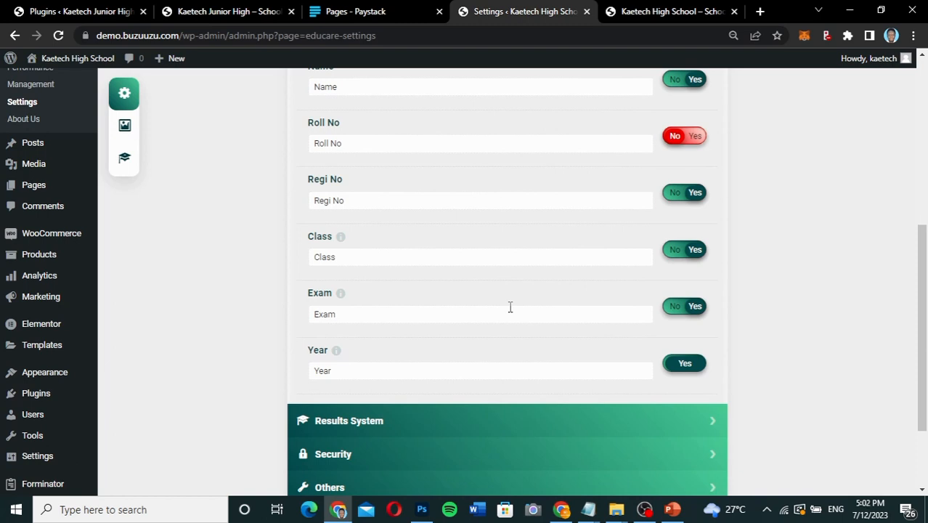
Expand Educare's Results System section and set the Institution name to "Kaetech High School".
{"action": "scroll", "coordinate": [510, 307], "scroll_direction": "down", "scroll_amount": 2}
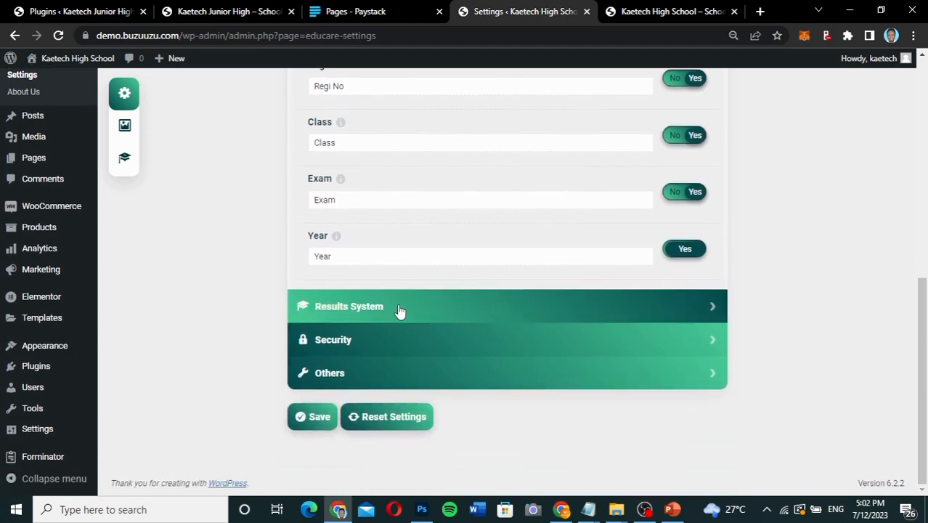
{"action": "left_click", "coordinate": [398, 311]}
{"action": "scroll", "coordinate": [399, 310], "scroll_direction": "up", "scroll_amount": 3}
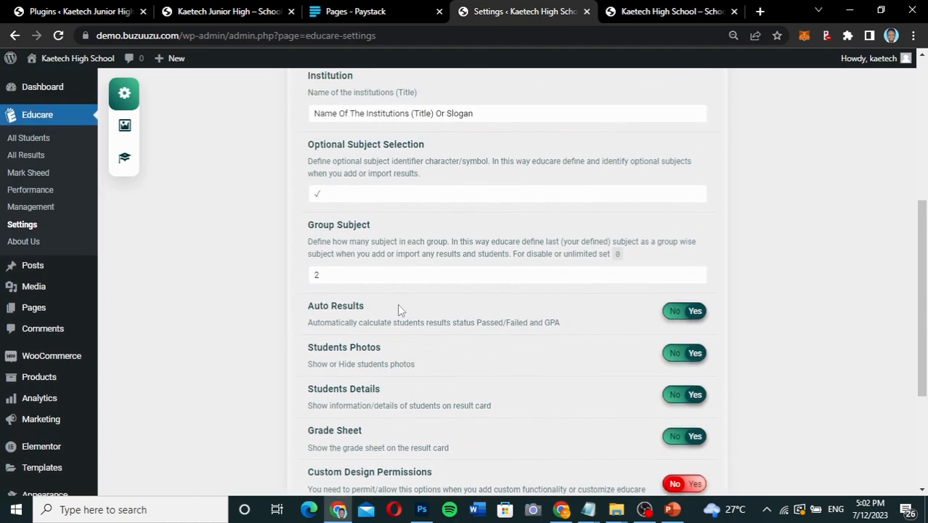
{"action": "scroll", "coordinate": [397, 303], "scroll_direction": "up", "scroll_amount": 3}
{"action": "scroll", "coordinate": [399, 305], "scroll_direction": "down", "scroll_amount": 1}
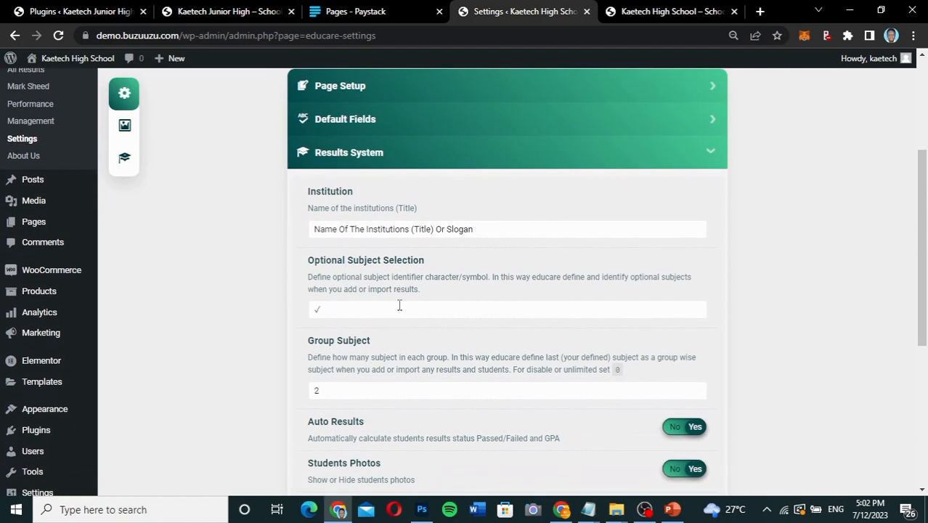
{"action": "left_click_drag", "start_coordinate": [483, 211], "coordinate": [281, 209]}
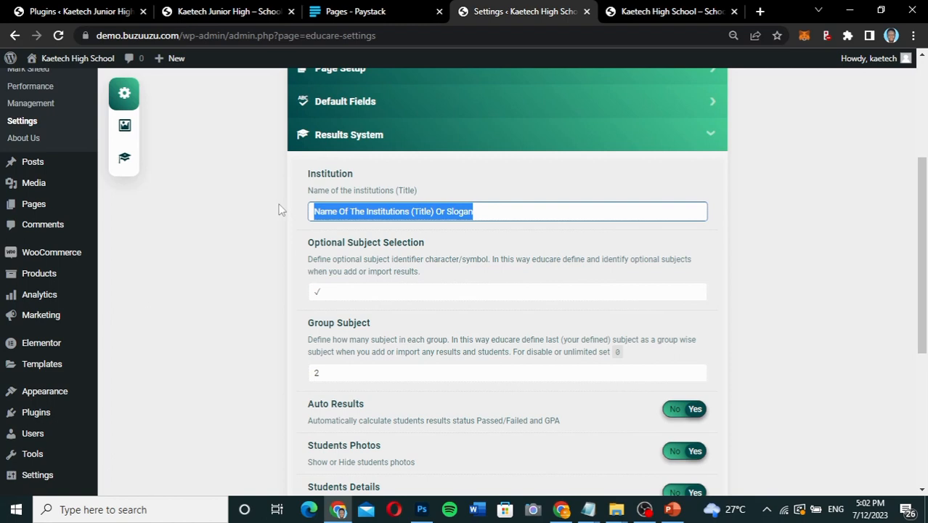
{"action": "type", "text": "Kaetech"}
{"action": "type", "text": " H"}
{"action": "key", "text": "BackSpace"}
{"action": "type", "text": "High School"}
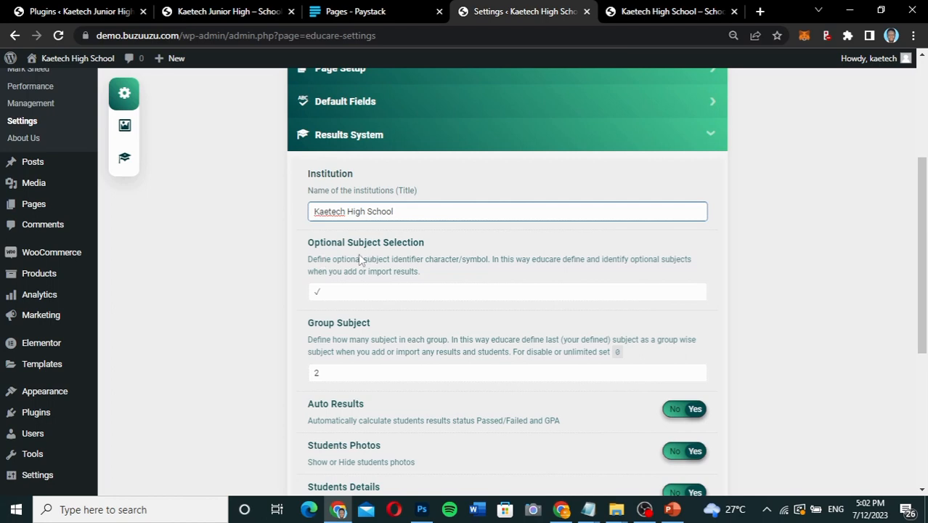
Keep the Optional Subject Selection symbol and set the Group Subject value to 0 in the Results System section.
{"action": "left_click", "coordinate": [348, 293]}
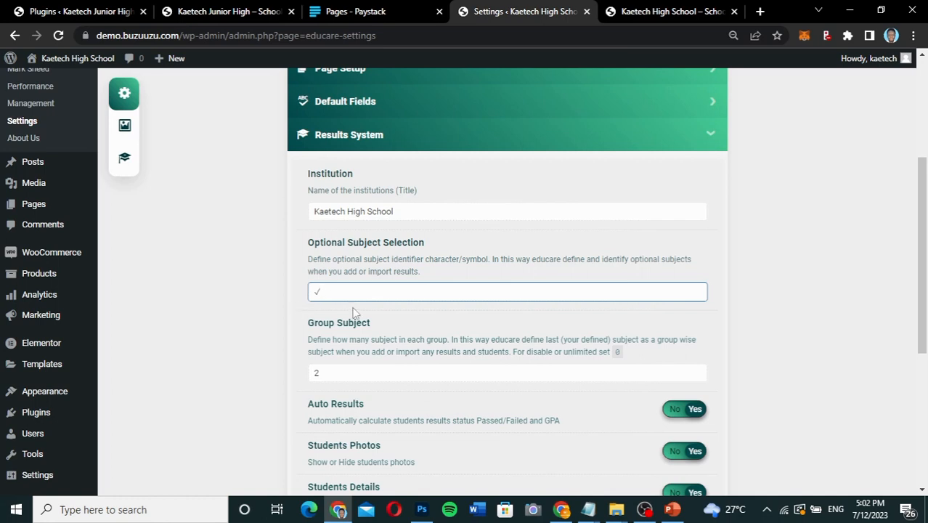
{"action": "scroll", "coordinate": [354, 311], "scroll_direction": "down", "scroll_amount": 2}
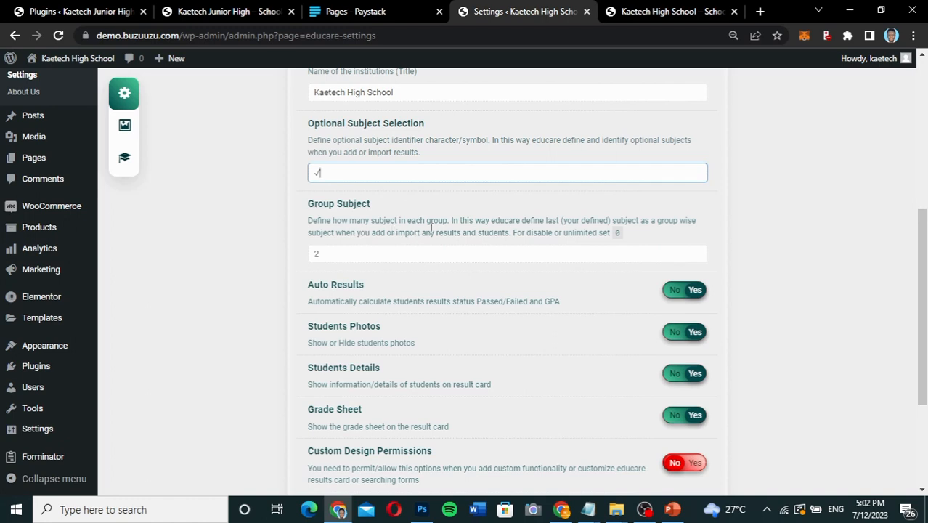
{"action": "left_click_drag", "start_coordinate": [372, 204], "coordinate": [298, 209]}
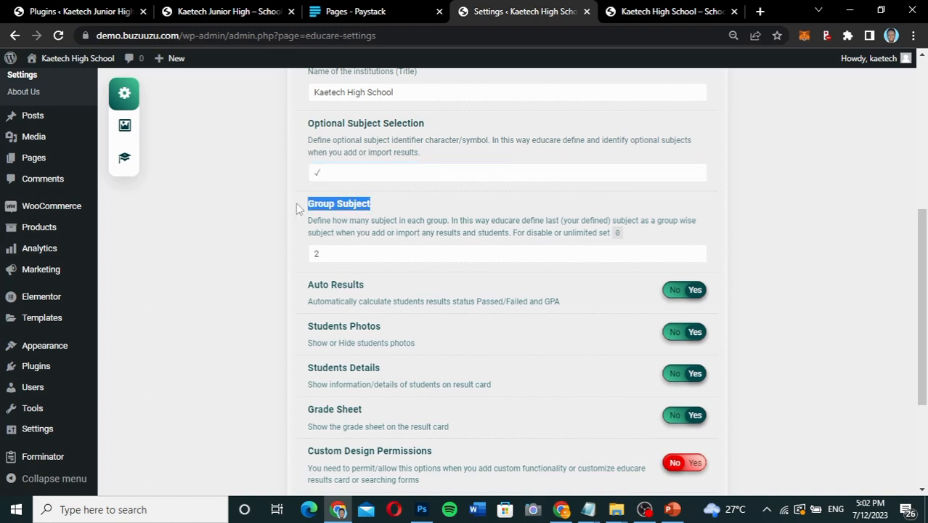
{"action": "left_click", "coordinate": [420, 206]}
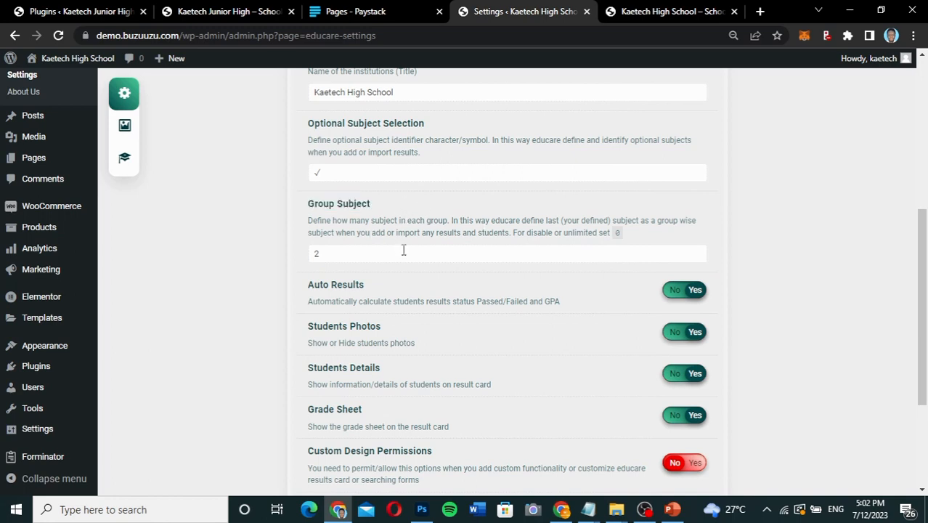
{"action": "left_click_drag", "start_coordinate": [324, 254], "coordinate": [276, 250]}
{"action": "type", "text": "0"}
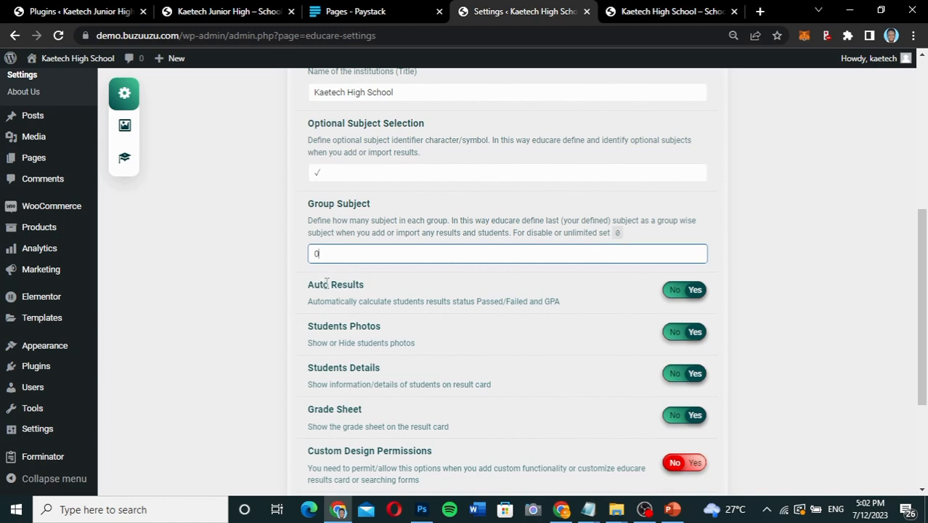
Review the result card options and switch Custom Design Permissions to Yes, then back to No.
{"action": "scroll", "coordinate": [409, 288], "scroll_direction": "down", "scroll_amount": 1}
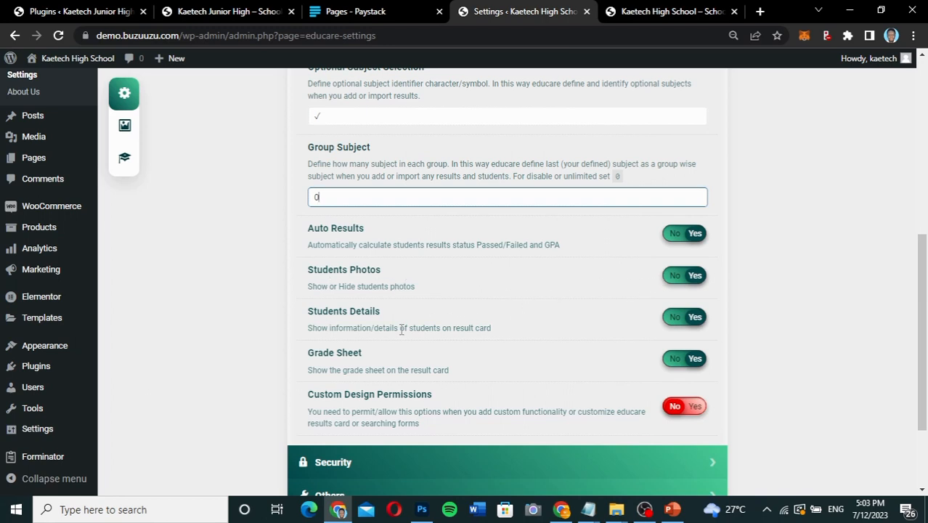
{"action": "scroll", "coordinate": [401, 329], "scroll_direction": "down", "scroll_amount": 1}
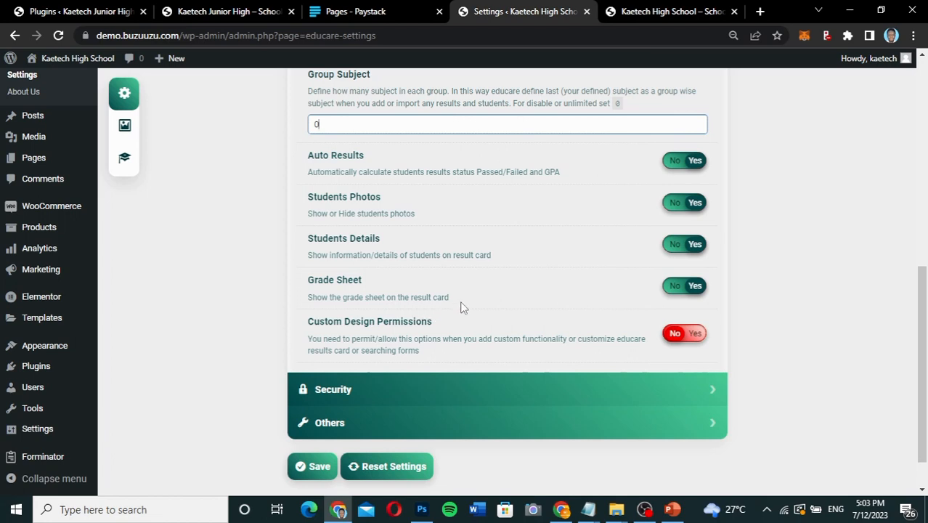
{"action": "scroll", "coordinate": [477, 302], "scroll_direction": "down", "scroll_amount": 1}
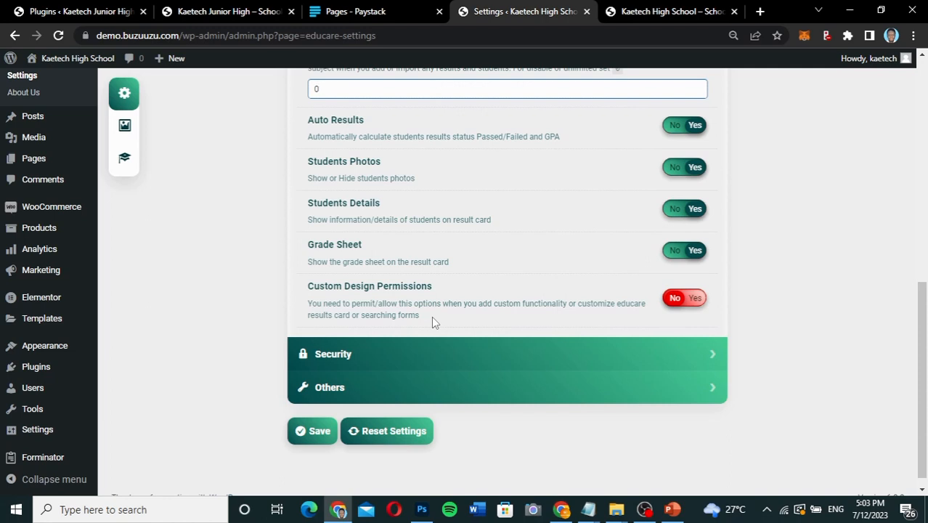
{"action": "left_click", "coordinate": [695, 299]}
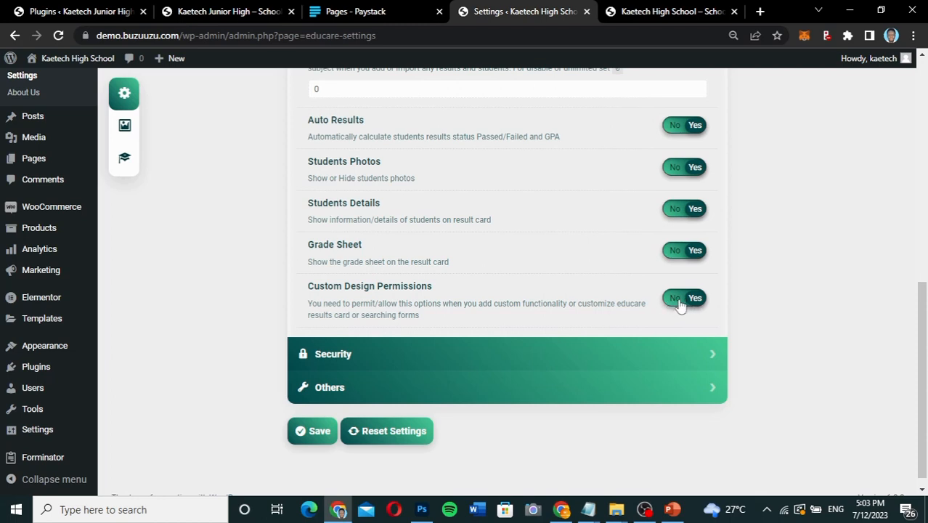
{"action": "left_click", "coordinate": [676, 303]}
{"action": "scroll", "coordinate": [477, 304], "scroll_direction": "down", "scroll_amount": 1}
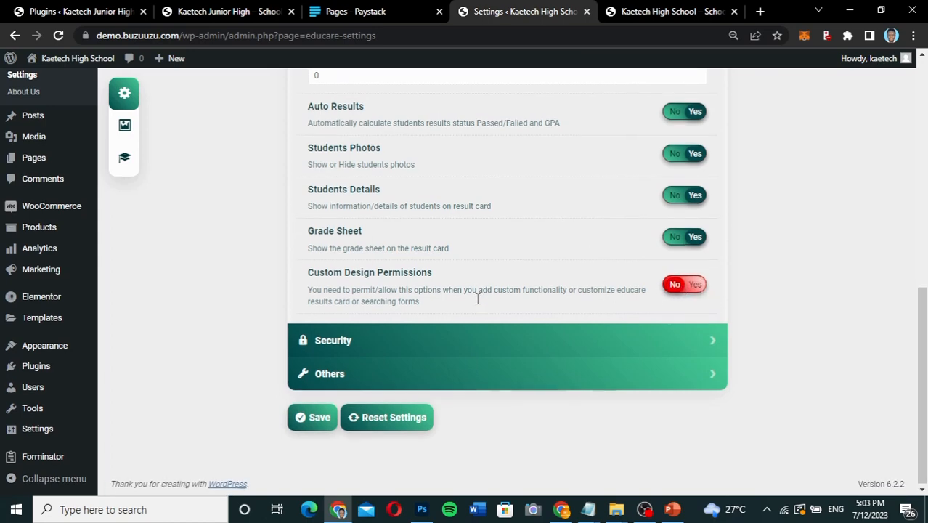
Expand the Security section and switch Google Re-Captcha to Yes, then back to No.
{"action": "left_click", "coordinate": [443, 338]}
{"action": "scroll", "coordinate": [445, 332], "scroll_direction": "up", "scroll_amount": 1}
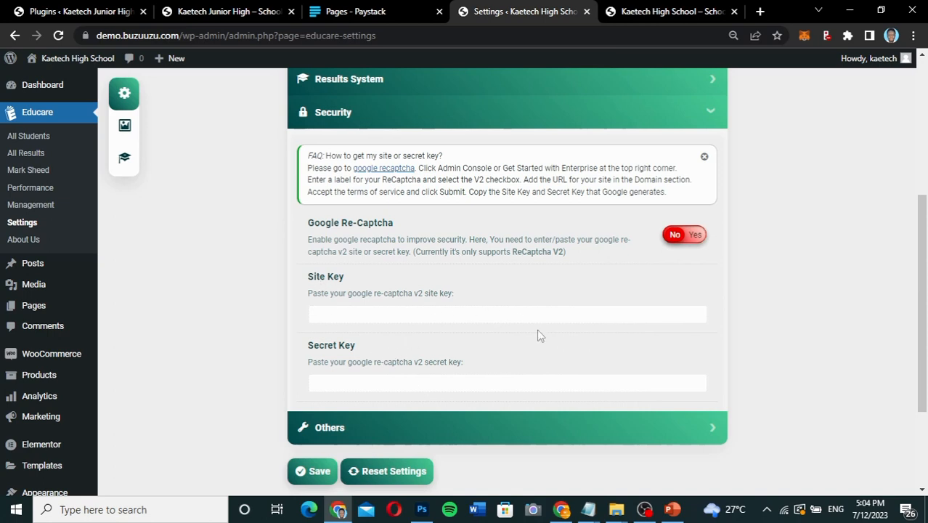
{"action": "left_click", "coordinate": [687, 236]}
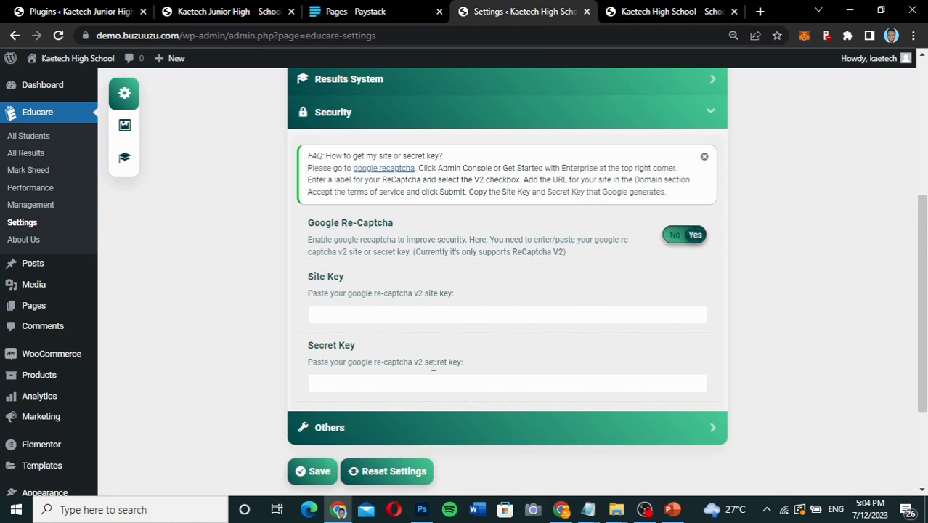
{"action": "left_click", "coordinate": [686, 238]}
{"action": "scroll", "coordinate": [439, 331], "scroll_direction": "down", "scroll_amount": 2}
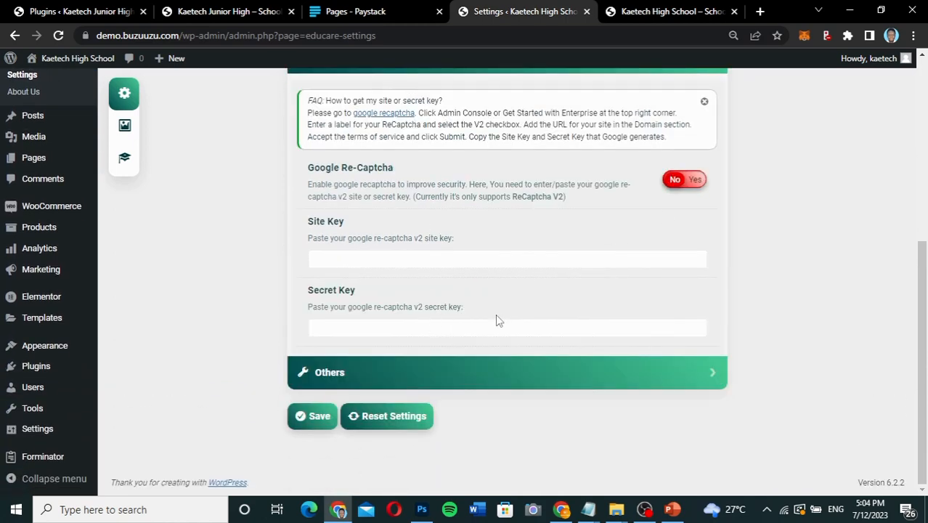
Expand the Others section to review its options and save the Educare settings.
{"action": "left_click", "coordinate": [432, 372]}
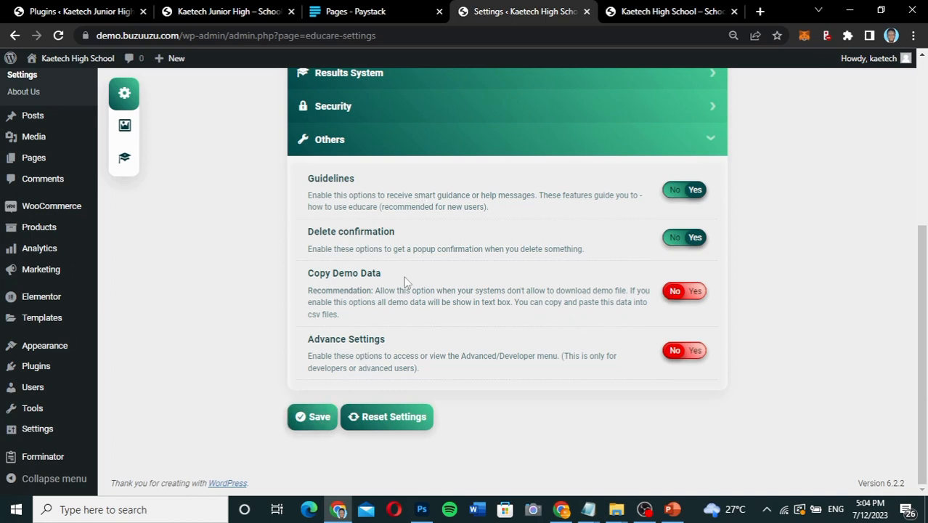
{"action": "left_click", "coordinate": [318, 419]}
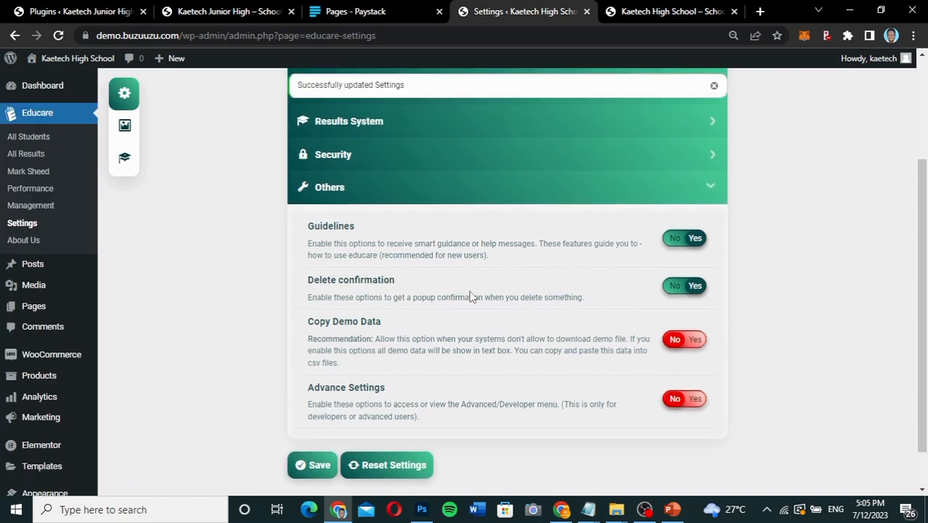
{"action": "scroll", "coordinate": [471, 298], "scroll_direction": "down", "scroll_amount": 2}
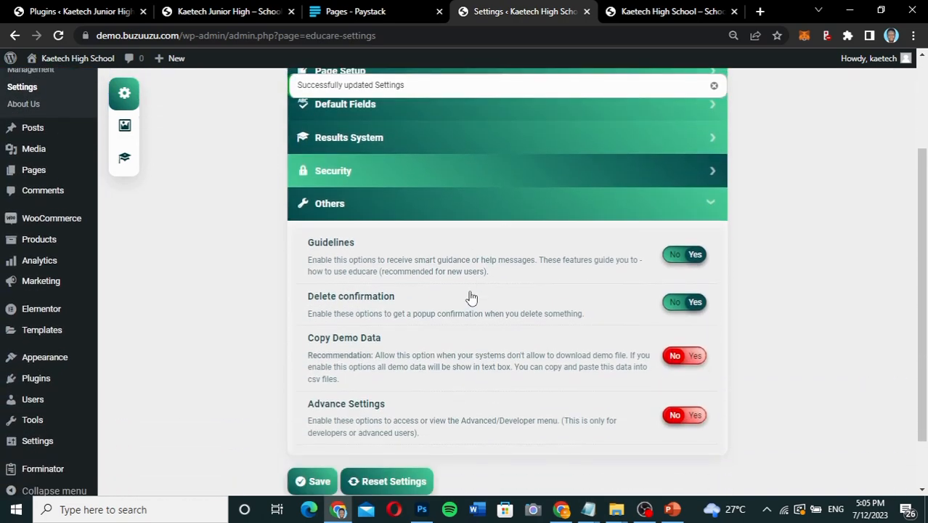
Open the Default Photos settings in Educare and bring up the file selection for uploading a student photo.
{"action": "left_click", "coordinate": [125, 127]}
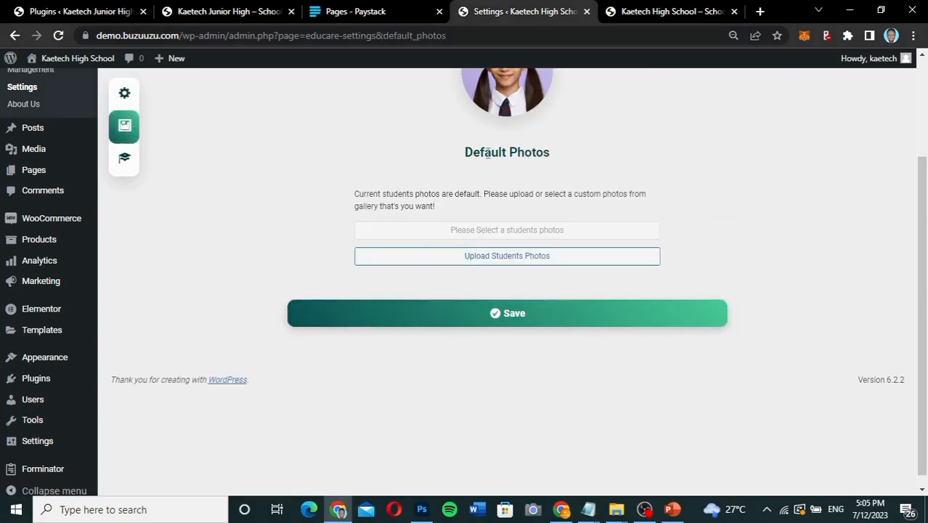
{"action": "scroll", "coordinate": [488, 152], "scroll_direction": "up", "scroll_amount": 3}
{"action": "scroll", "coordinate": [489, 153], "scroll_direction": "down", "scroll_amount": 1}
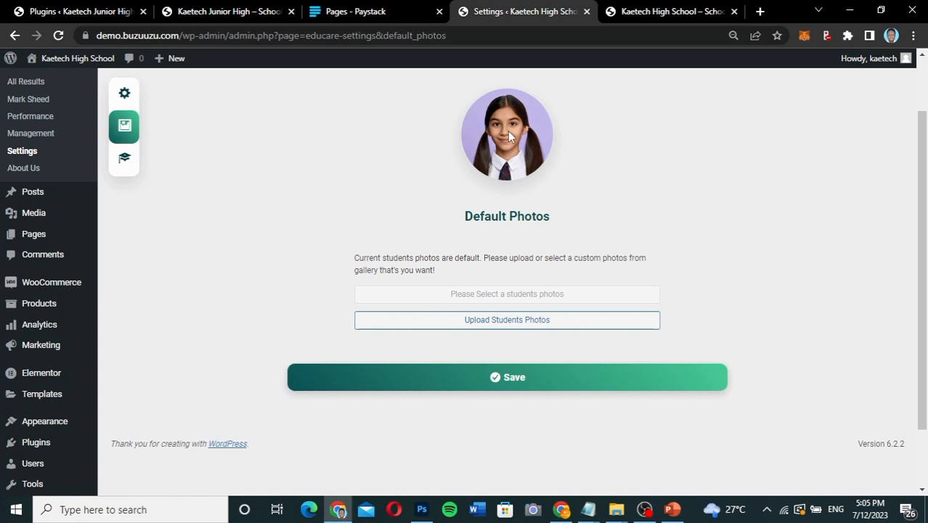
{"action": "left_click", "coordinate": [499, 320]}
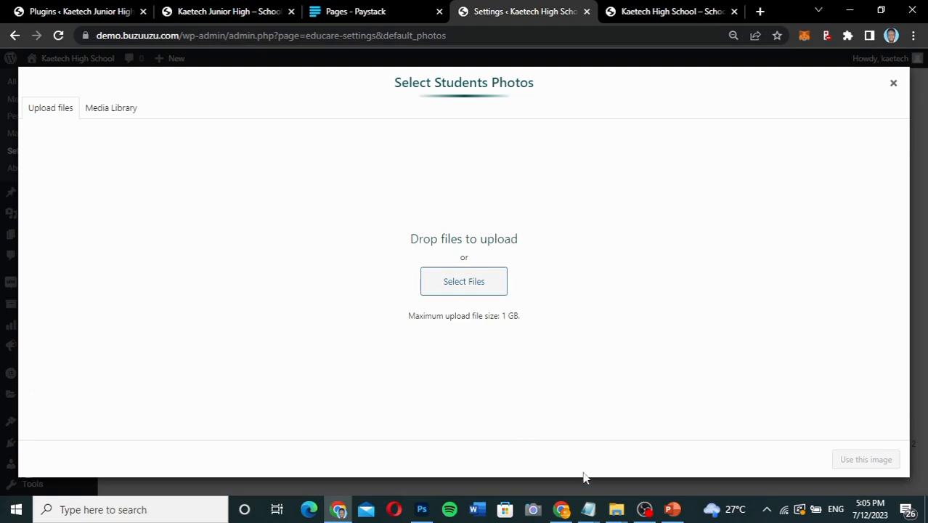
Upload all the undraw education and profile picture files from the Result Checker folder to the media library.
{"action": "mouse_move", "coordinate": [620, 517]}
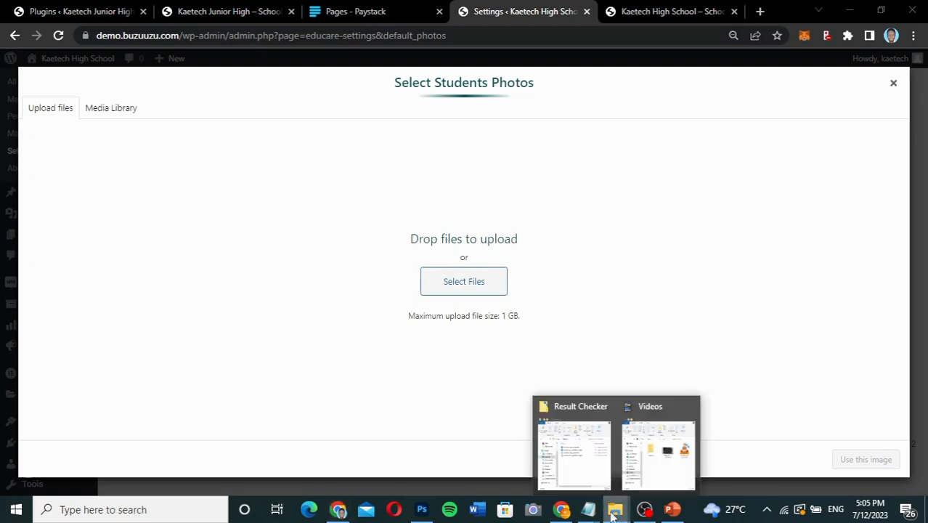
{"action": "left_click", "coordinate": [573, 455]}
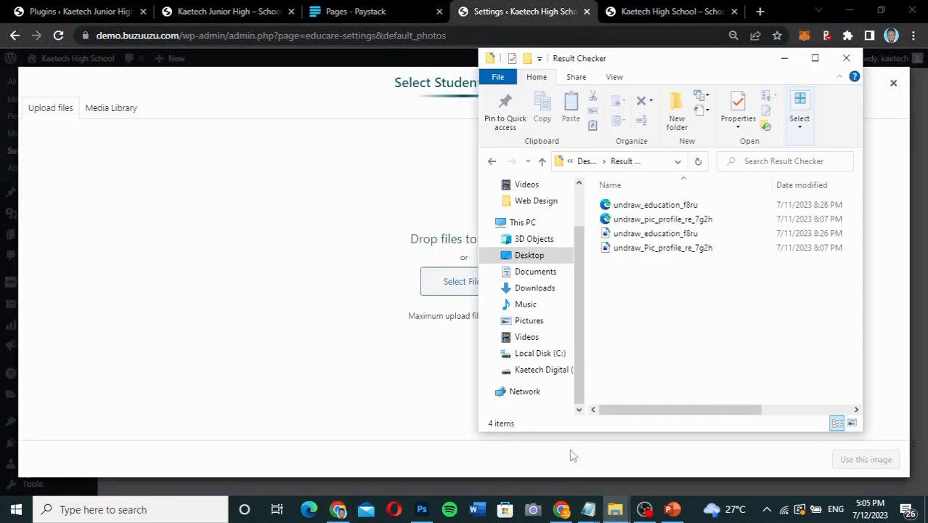
{"action": "left_click", "coordinate": [631, 248]}
{"action": "left_click_drag", "start_coordinate": [624, 254], "coordinate": [629, 229]}
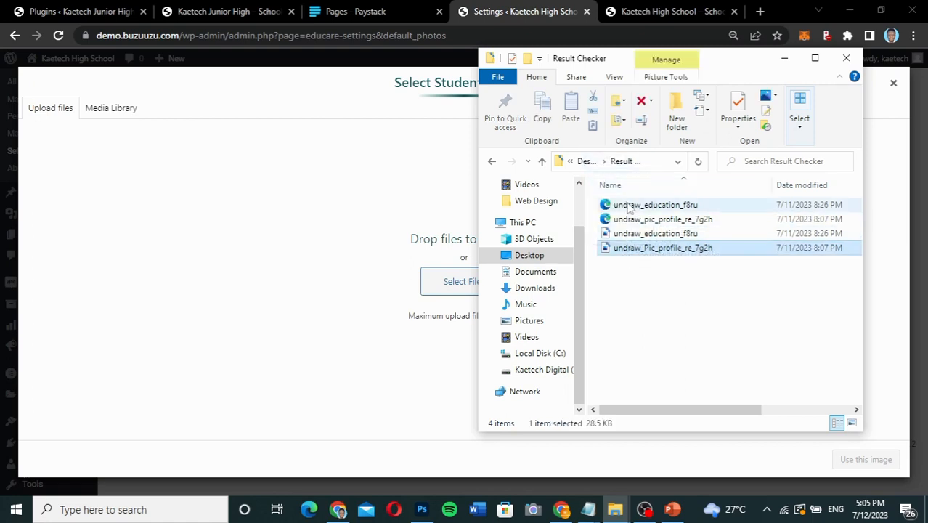
{"action": "left_click", "coordinate": [634, 205]}
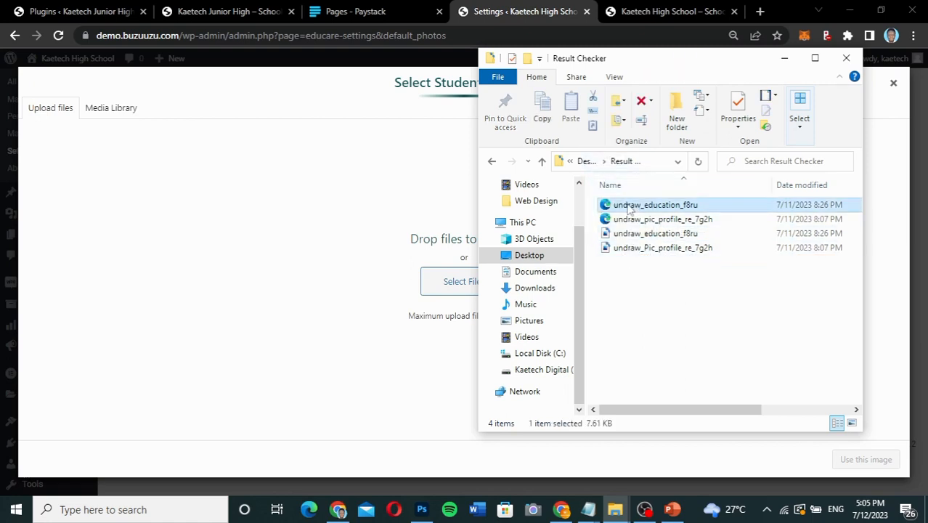
{"action": "left_click", "coordinate": [642, 248], "text": "shift"}
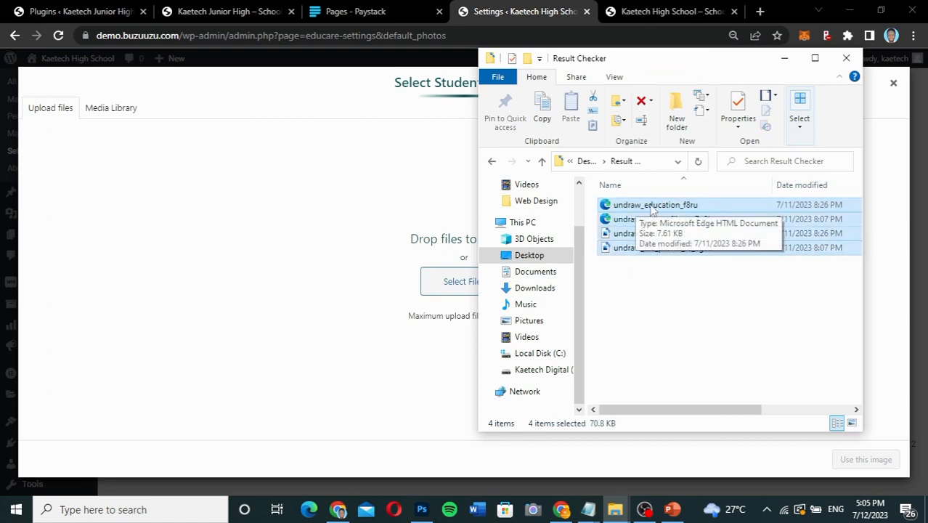
{"action": "left_click_drag", "start_coordinate": [652, 209], "coordinate": [272, 284]}
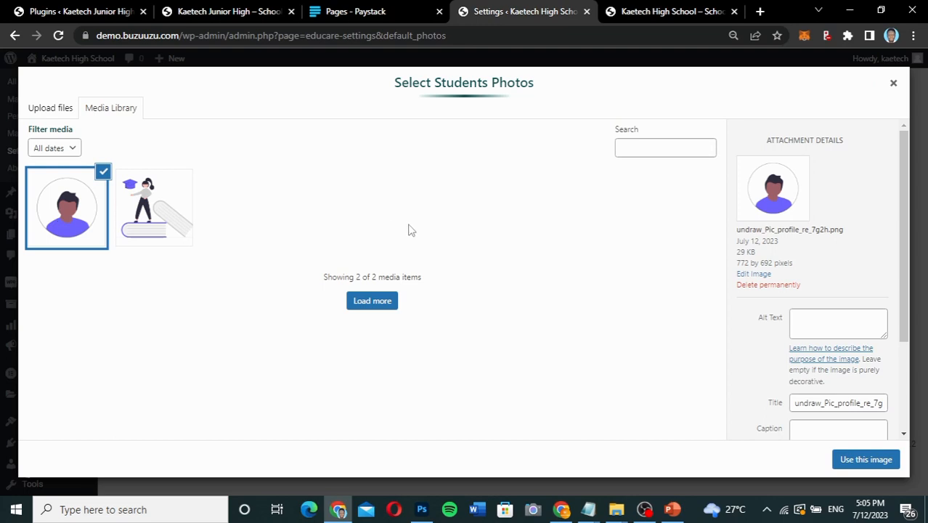
Use undraw_Pic_profile_re_7g2h as the default student photo and save the photo setting.
{"action": "left_click", "coordinate": [866, 460]}
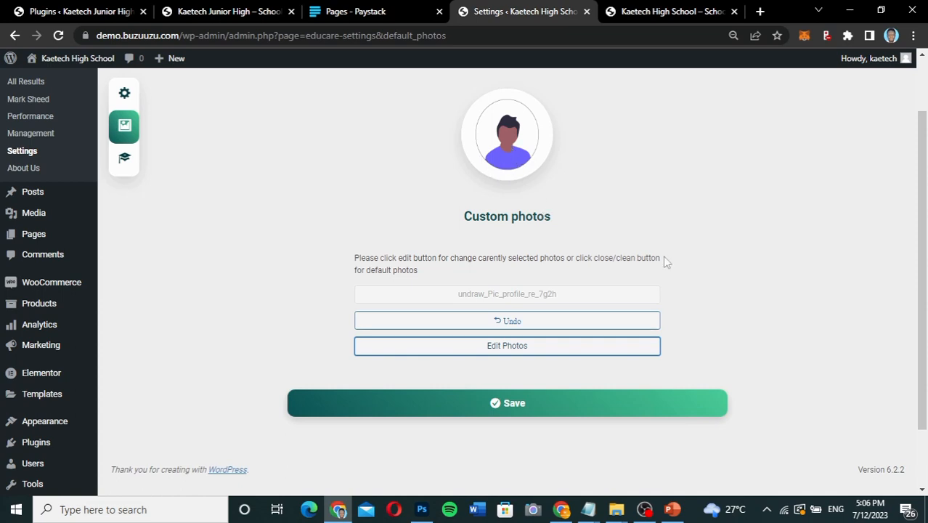
{"action": "left_click", "coordinate": [504, 405]}
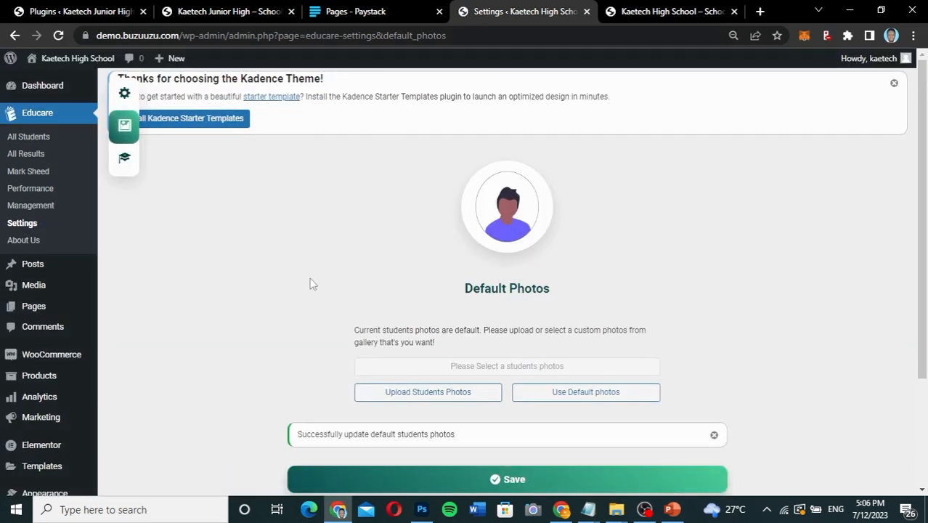
{"action": "scroll", "coordinate": [311, 282], "scroll_direction": "down", "scroll_amount": 2}
{"action": "scroll", "coordinate": [311, 282], "scroll_direction": "up", "scroll_amount": 2}
Open the Grading System settings and review the default rules and the available grading system options.
{"action": "left_click", "coordinate": [125, 160]}
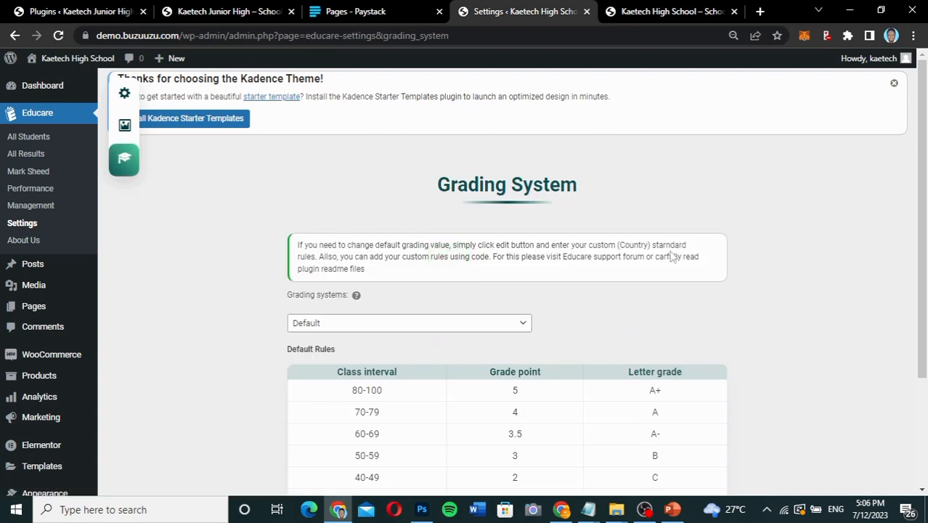
{"action": "scroll", "coordinate": [816, 301], "scroll_direction": "down", "scroll_amount": 2}
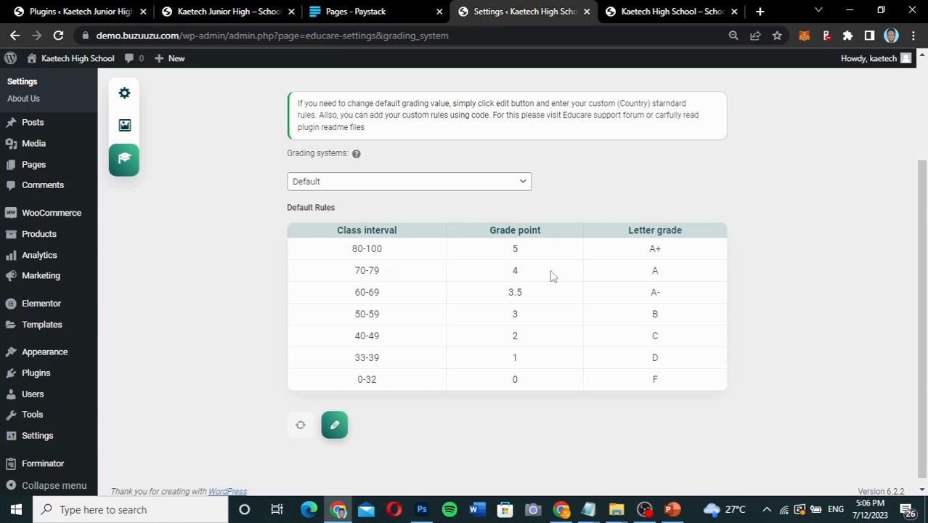
{"action": "left_click", "coordinate": [514, 190]}
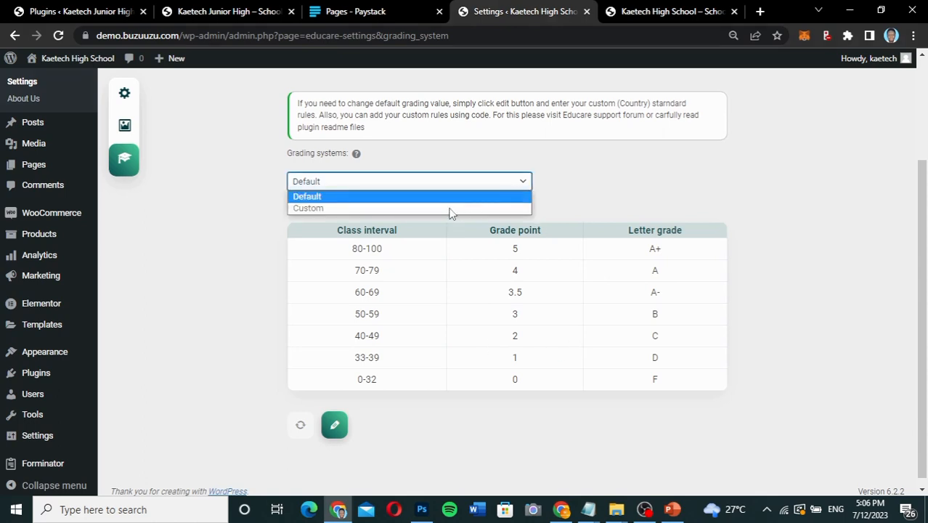
{"action": "left_click", "coordinate": [577, 186]}
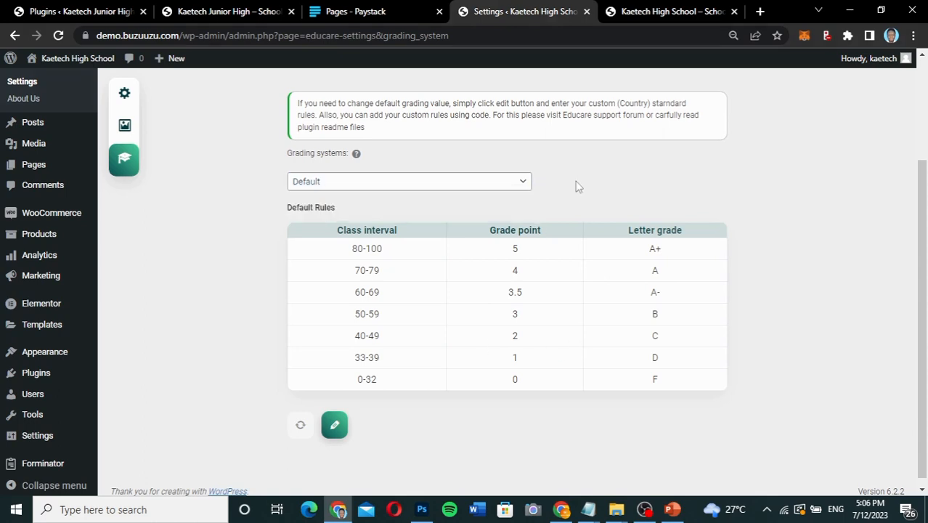
Open the default grading rules for editing, examine the mark ranges, grade points and letter grades, and close the editor without changes.
{"action": "left_click", "coordinate": [335, 429]}
{"action": "left_click", "coordinate": [334, 426]}
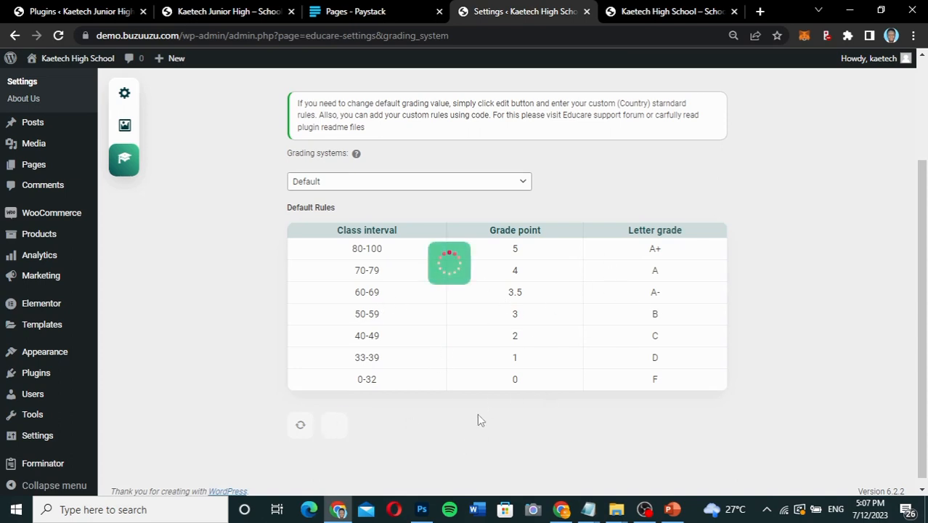
{"action": "scroll", "coordinate": [478, 416], "scroll_direction": "down", "scroll_amount": 2}
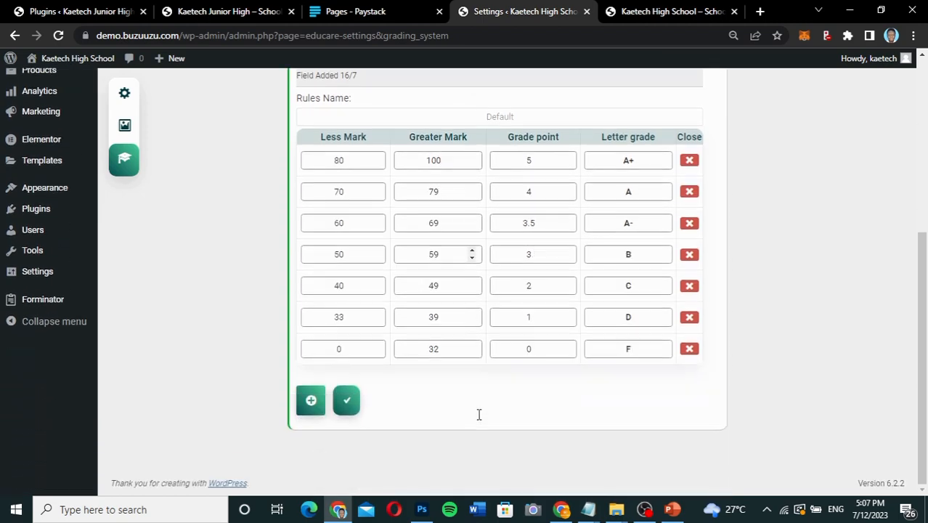
{"action": "scroll", "coordinate": [479, 218], "scroll_direction": "up", "scroll_amount": 1}
{"action": "scroll", "coordinate": [555, 339], "scroll_direction": "up", "scroll_amount": 2}
{"action": "scroll", "coordinate": [555, 344], "scroll_direction": "down", "scroll_amount": 1}
{"action": "scroll", "coordinate": [555, 344], "scroll_direction": "down", "scroll_amount": 1}
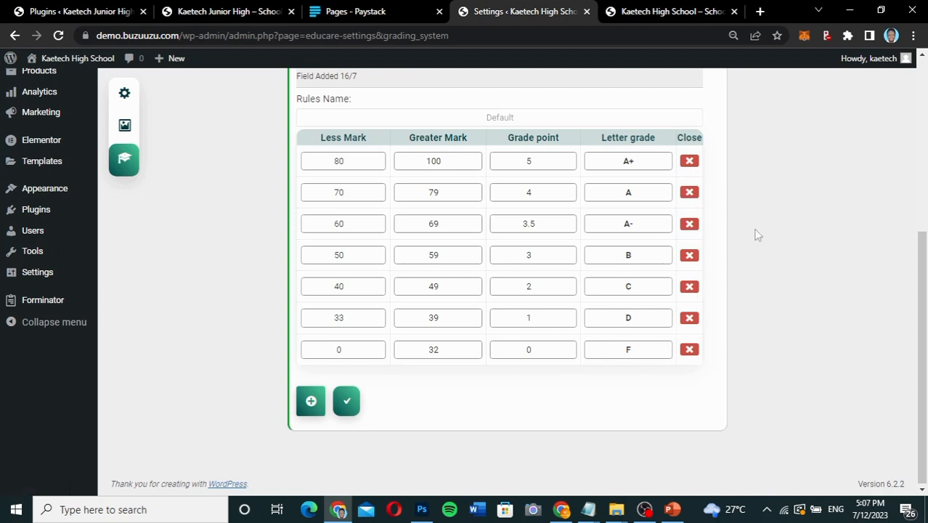
{"action": "scroll", "coordinate": [756, 234], "scroll_direction": "up", "scroll_amount": 2}
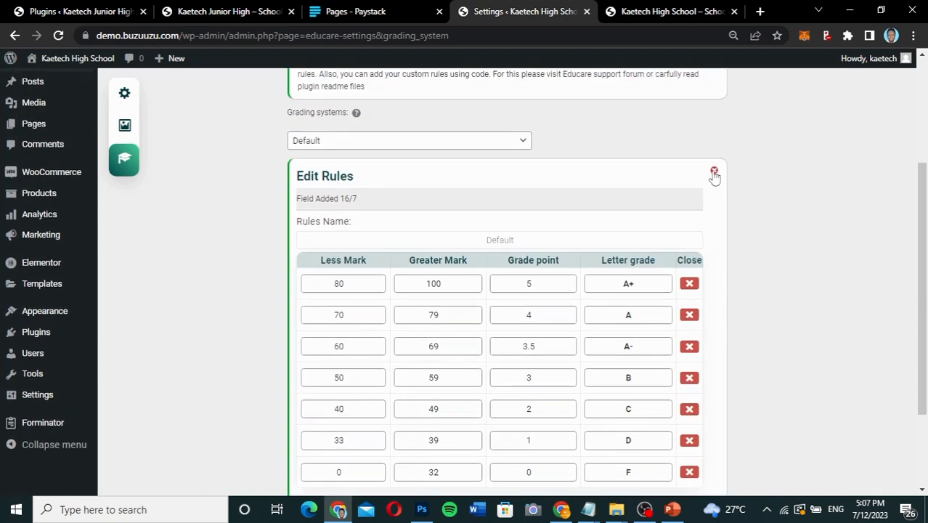
{"action": "left_click", "coordinate": [512, 144]}
{"action": "left_click", "coordinate": [568, 141]}
{"action": "left_click", "coordinate": [714, 170]}
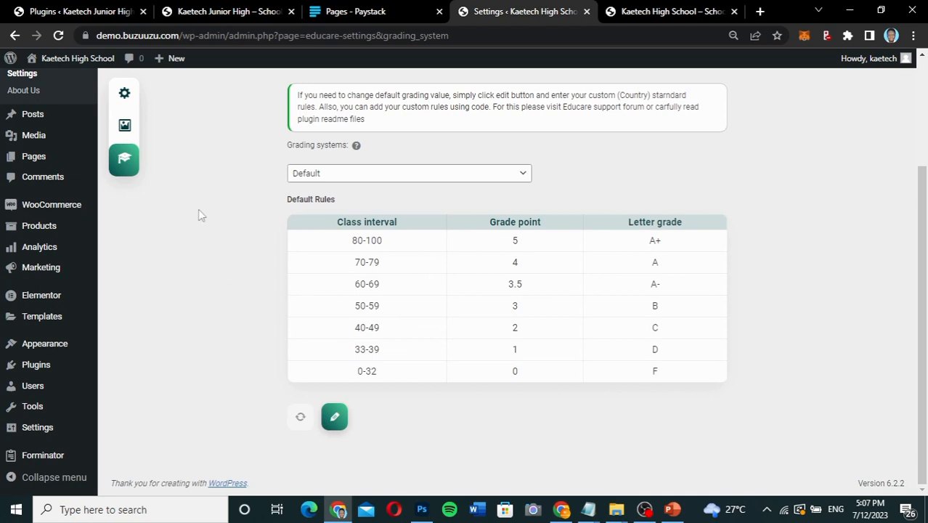
Open the Educare Management page and review the existing classes, their subjects and the form for adding subjects.
{"action": "scroll", "coordinate": [200, 214], "scroll_direction": "up", "scroll_amount": 3}
{"action": "scroll", "coordinate": [200, 214], "scroll_direction": "up", "scroll_amount": 1}
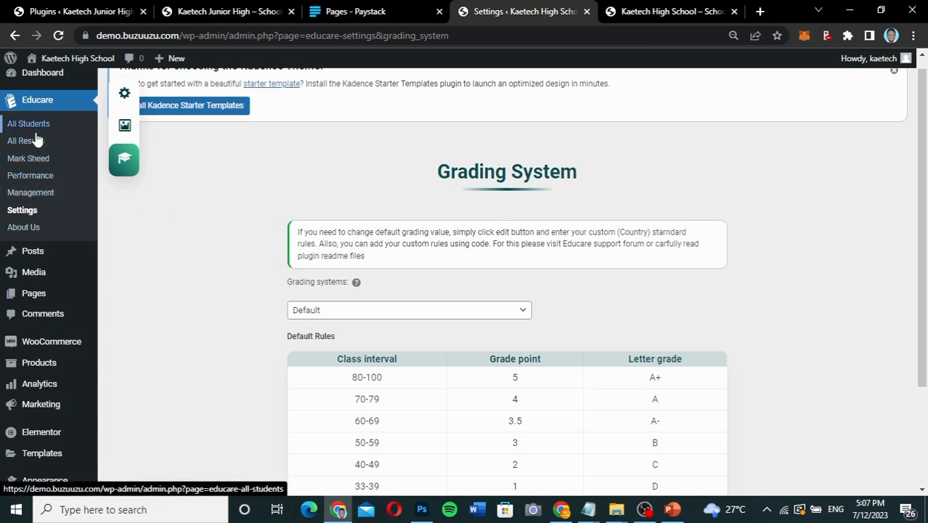
{"action": "left_click", "coordinate": [27, 196]}
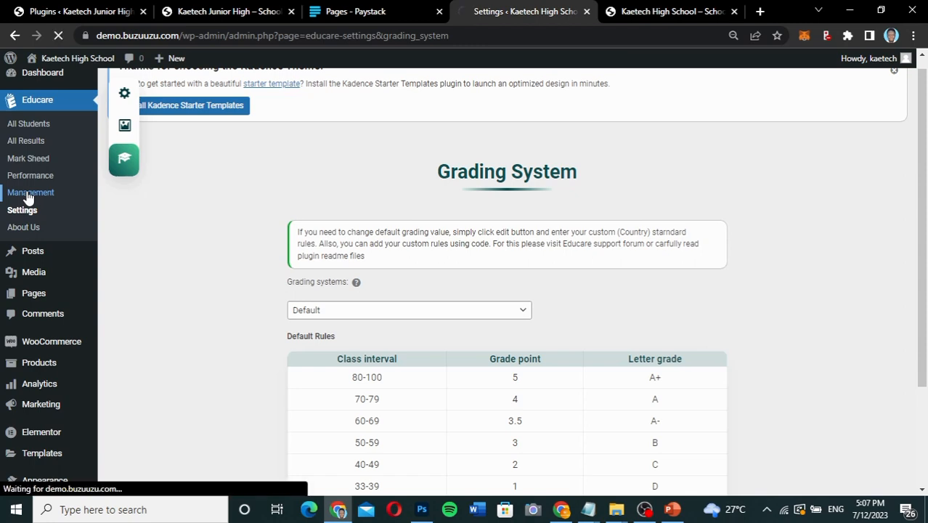
{"action": "scroll", "coordinate": [759, 349], "scroll_direction": "down", "scroll_amount": 3}
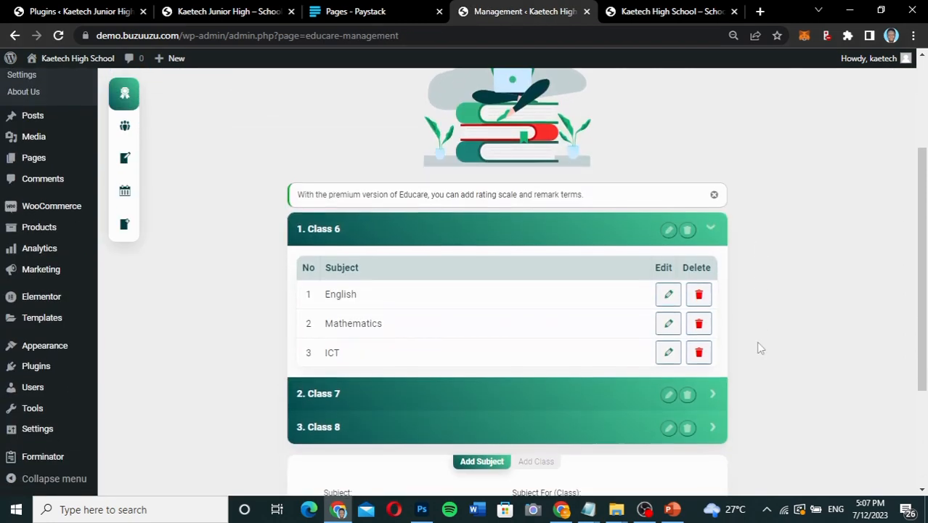
{"action": "scroll", "coordinate": [759, 349], "scroll_direction": "up", "scroll_amount": 3}
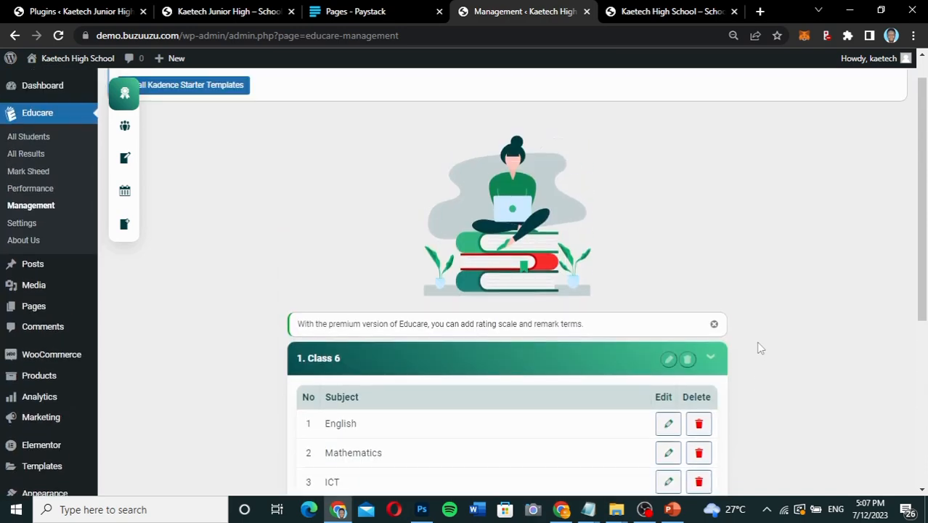
{"action": "scroll", "coordinate": [759, 349], "scroll_direction": "down", "scroll_amount": 2}
{"action": "scroll", "coordinate": [759, 348], "scroll_direction": "down", "scroll_amount": 3}
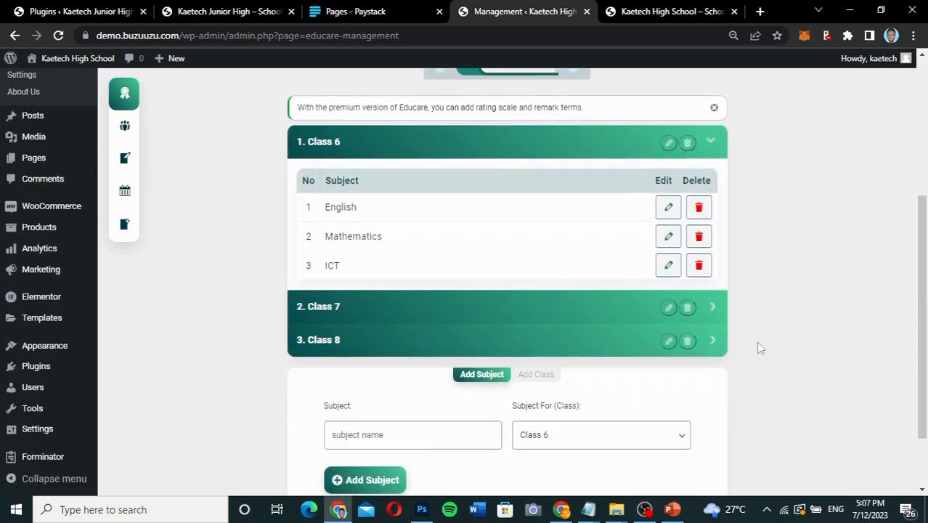
{"action": "scroll", "coordinate": [759, 349], "scroll_direction": "up", "scroll_amount": 3}
{"action": "scroll", "coordinate": [759, 349], "scroll_direction": "down", "scroll_amount": 1}
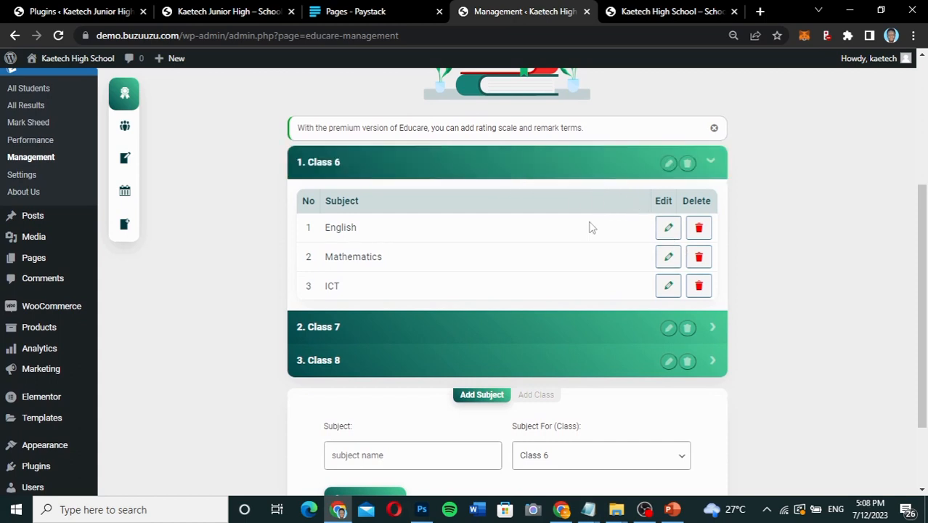
Delete Class 6 and Class 7 from the class list, confirming each removal.
{"action": "left_click", "coordinate": [687, 164]}
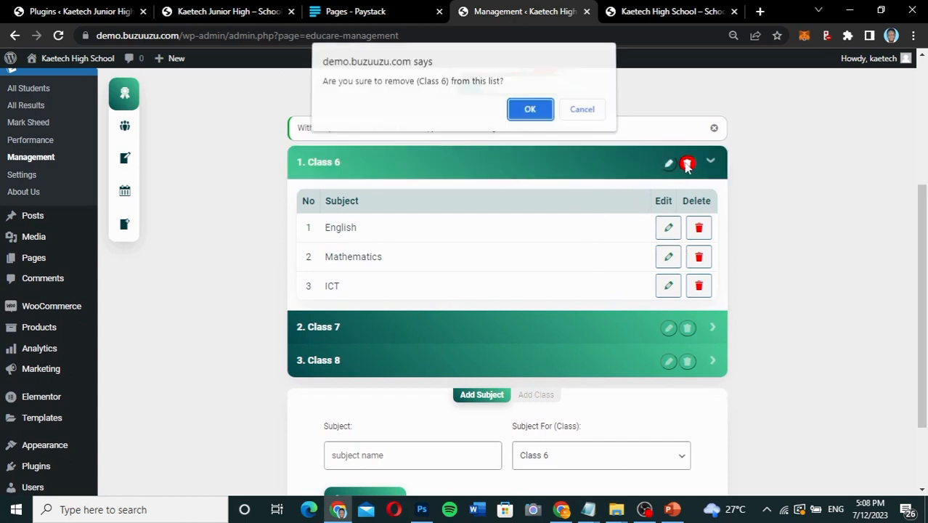
{"action": "left_click", "coordinate": [529, 111]}
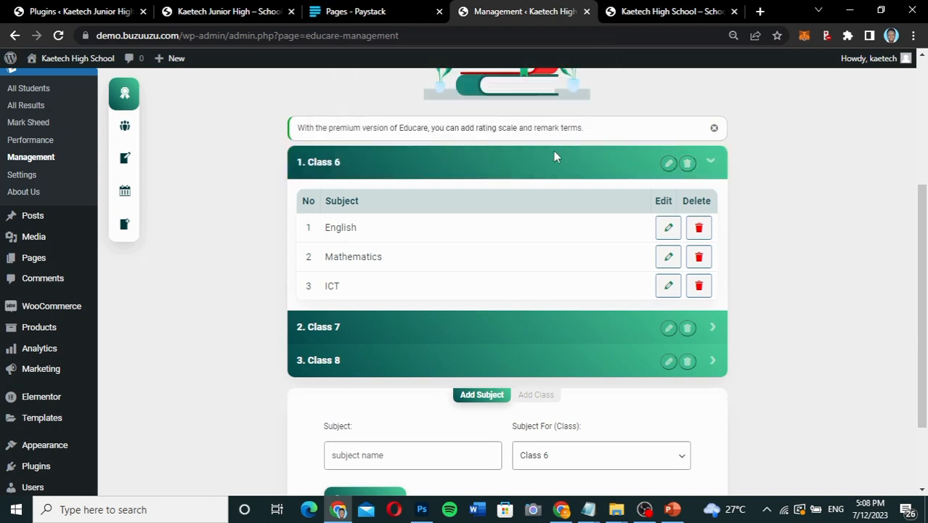
{"action": "left_click", "coordinate": [688, 195]}
{"action": "left_click", "coordinate": [545, 116]}
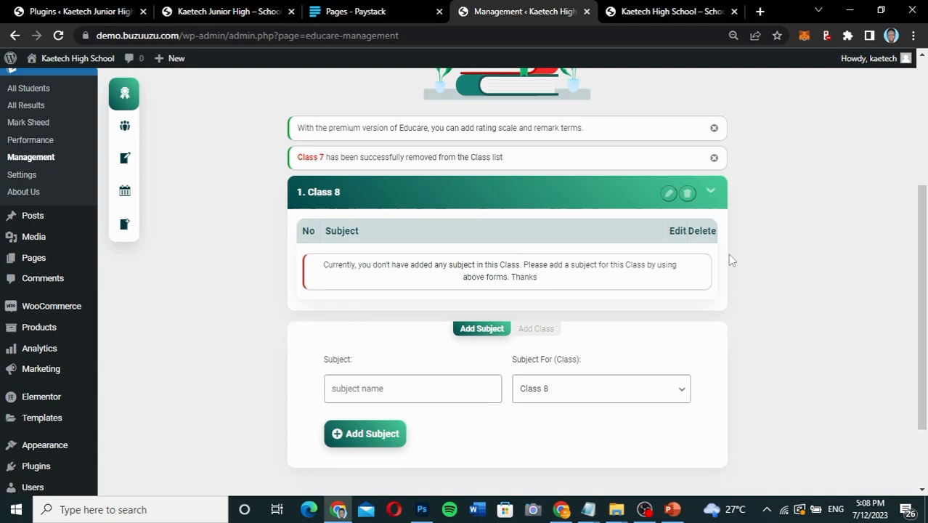
Rename Class 8 to JHS 1 in the class list.
{"action": "left_click", "coordinate": [668, 194]}
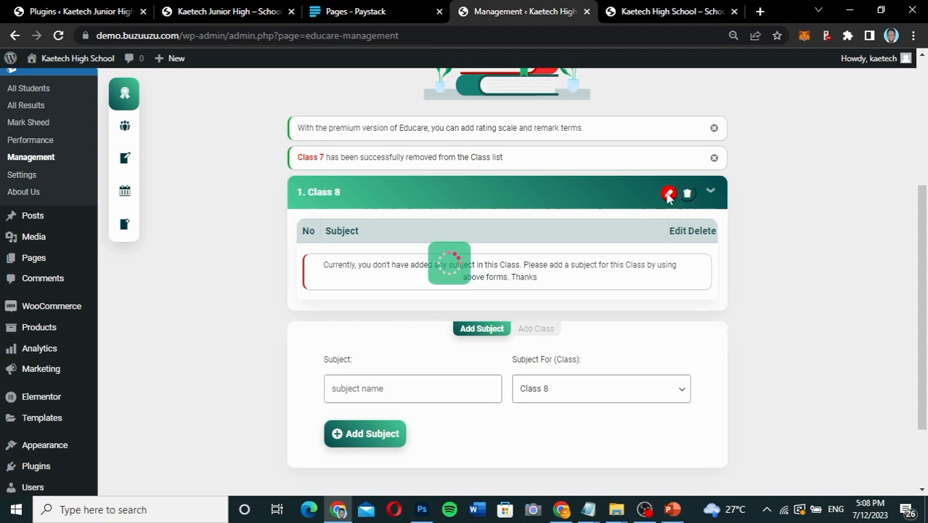
{"action": "left_click_drag", "start_coordinate": [361, 203], "coordinate": [268, 204]}
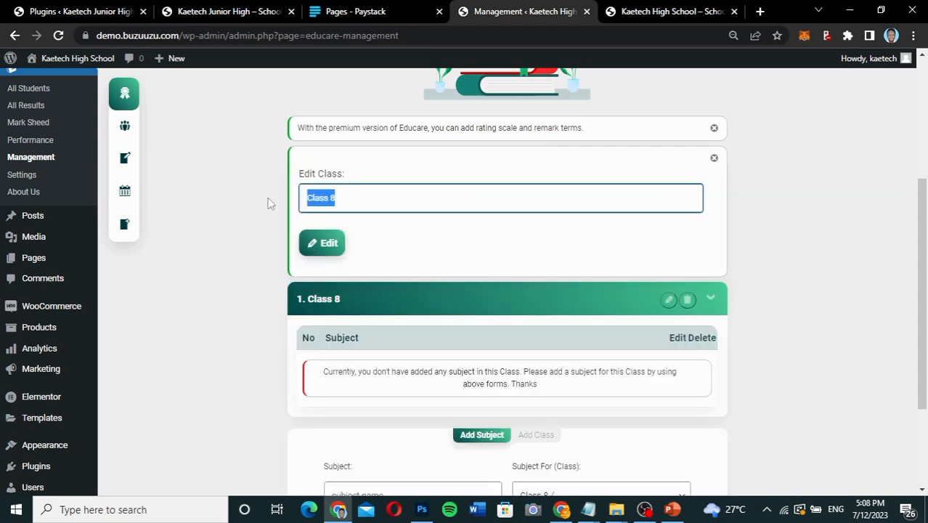
{"action": "type", "text": "JHS 1"}
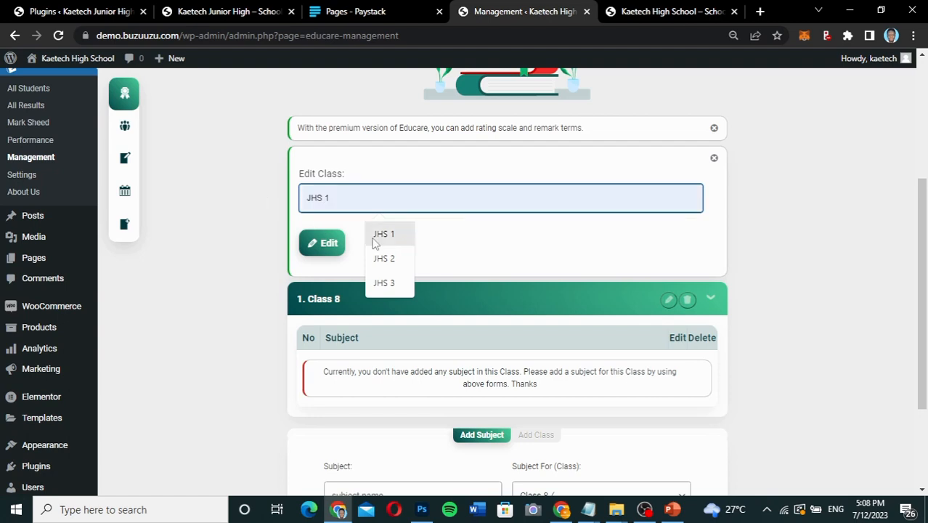
{"action": "left_click", "coordinate": [383, 235]}
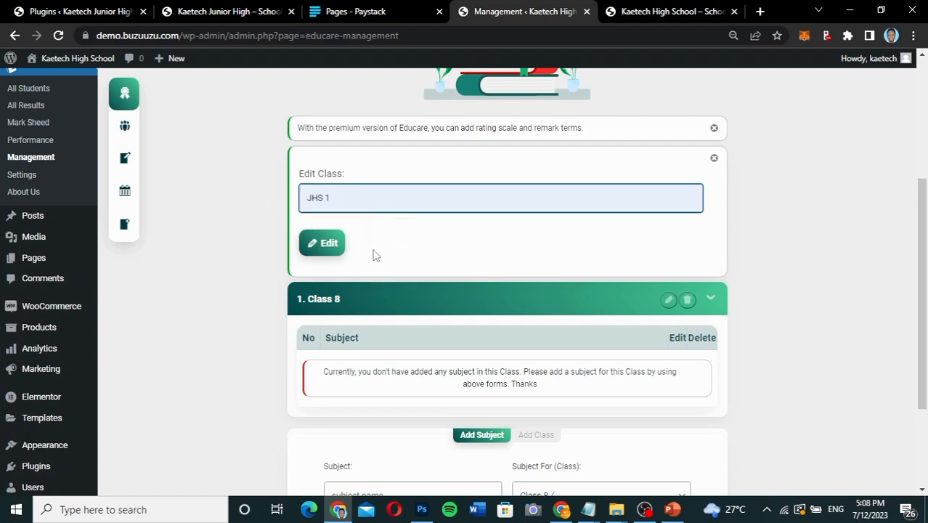
{"action": "left_click", "coordinate": [322, 243]}
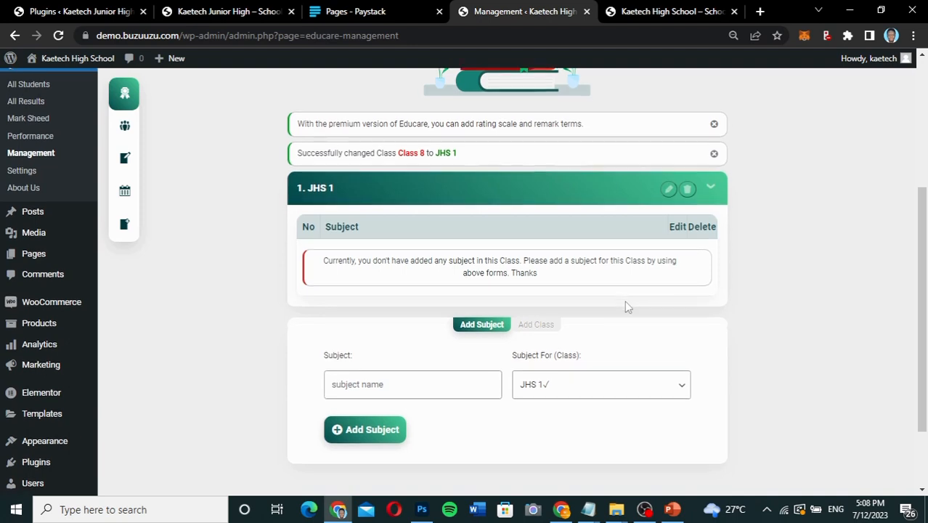
{"action": "scroll", "coordinate": [625, 300], "scroll_direction": "down", "scroll_amount": 1}
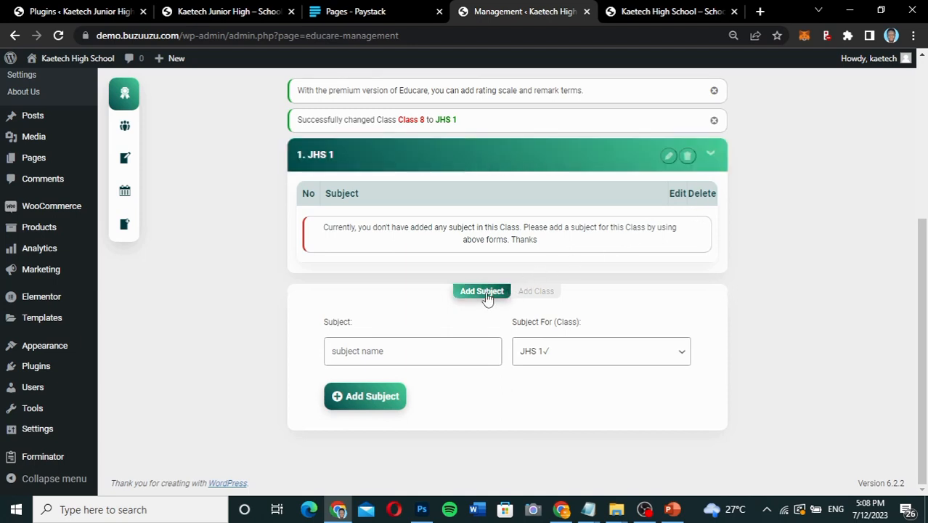
Copy Mathematics from the subject list in Notepad and add it as a subject for JHS 1 in Educare.
{"action": "left_click", "coordinate": [533, 291]}
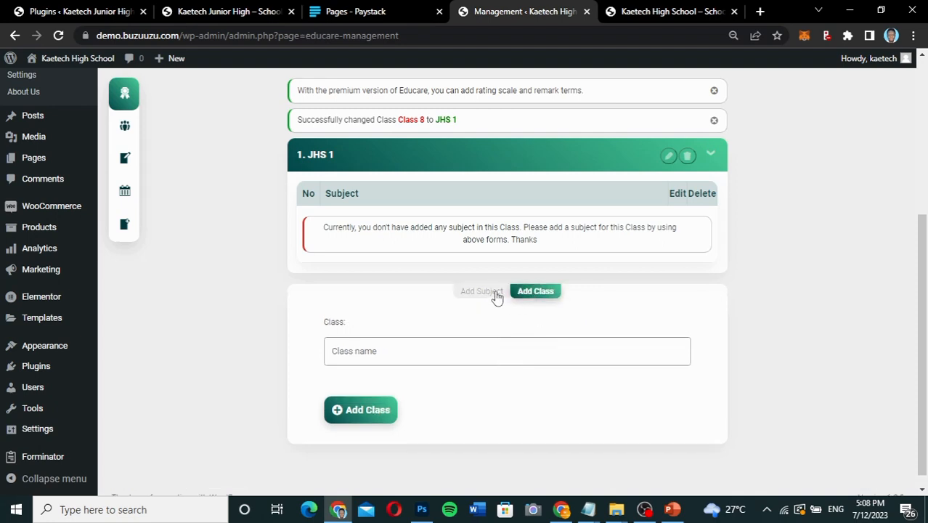
{"action": "left_click", "coordinate": [493, 294]}
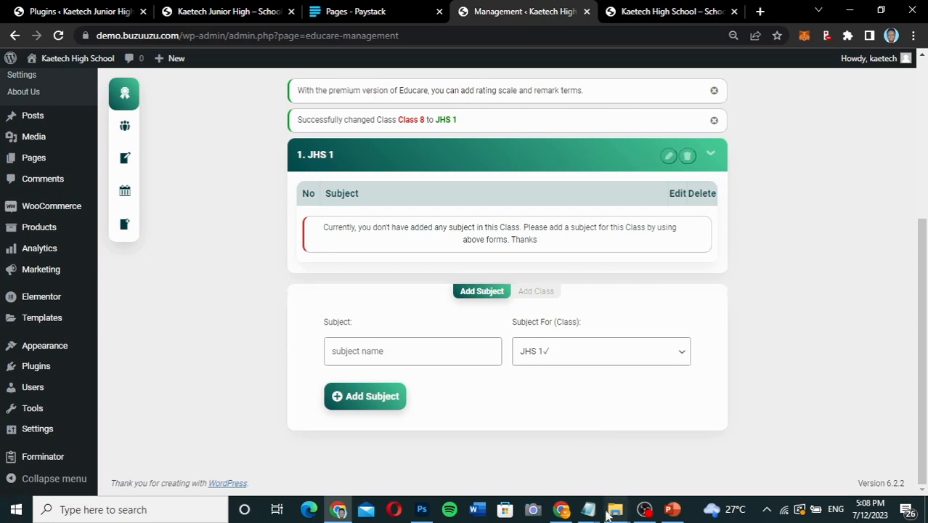
{"action": "mouse_move", "coordinate": [590, 510]}
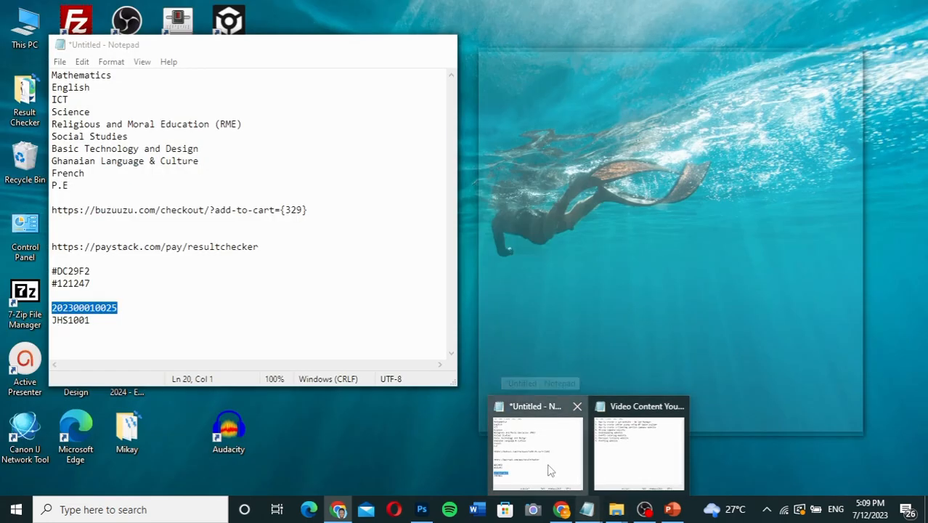
{"action": "left_click", "coordinate": [571, 483]}
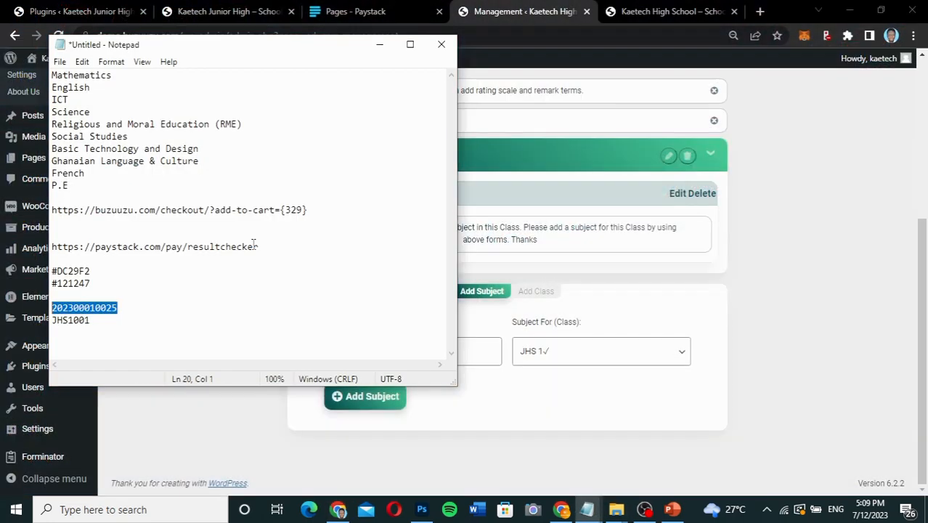
{"action": "left_click", "coordinate": [79, 185]}
{"action": "left_click_drag", "start_coordinate": [117, 78], "coordinate": [51, 74]}
{"action": "key", "text": "ctrl+c"}
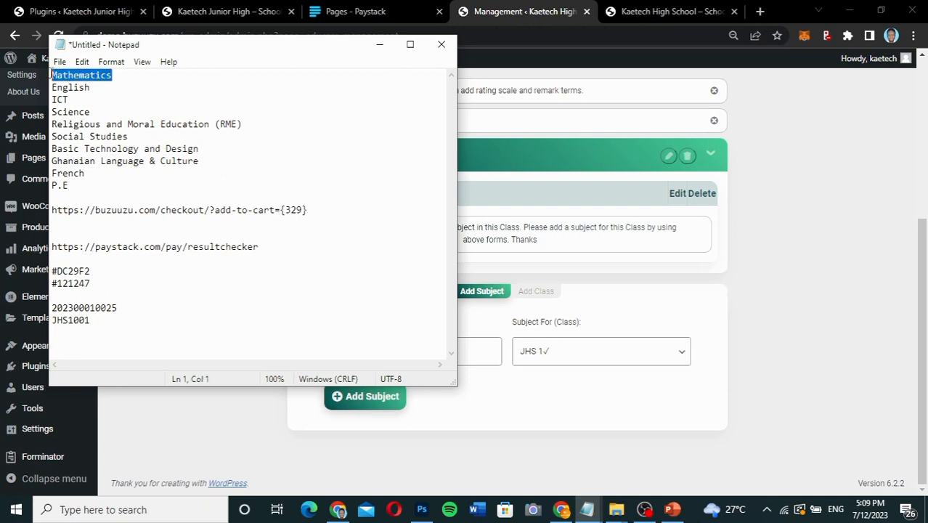
{"action": "left_click", "coordinate": [483, 347]}
{"action": "key", "text": "ctrl+v"}
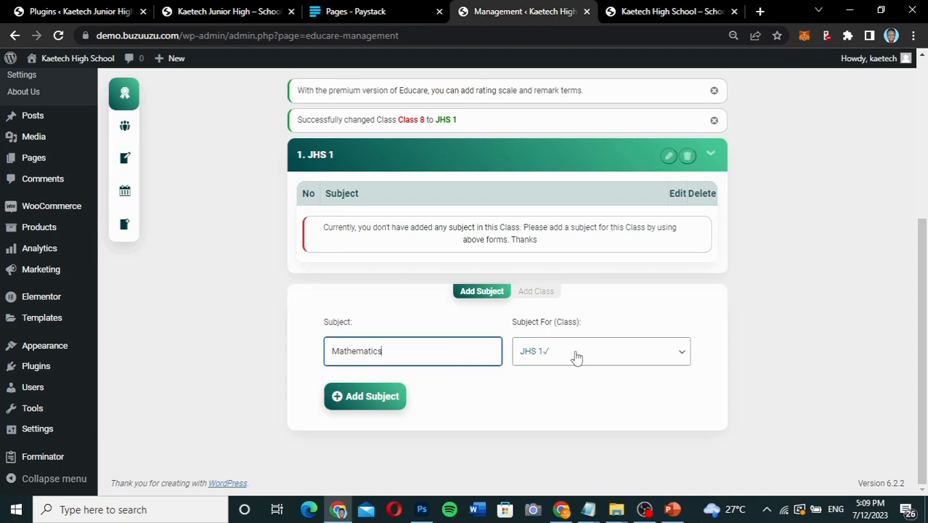
{"action": "left_click", "coordinate": [356, 398]}
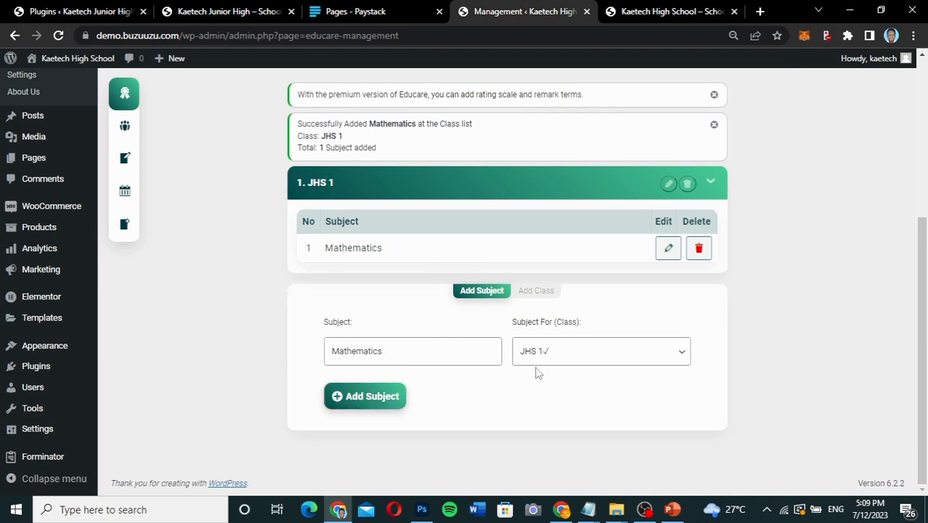
Add a new class named JHS 2 to the class list.
{"action": "left_click", "coordinate": [544, 299]}
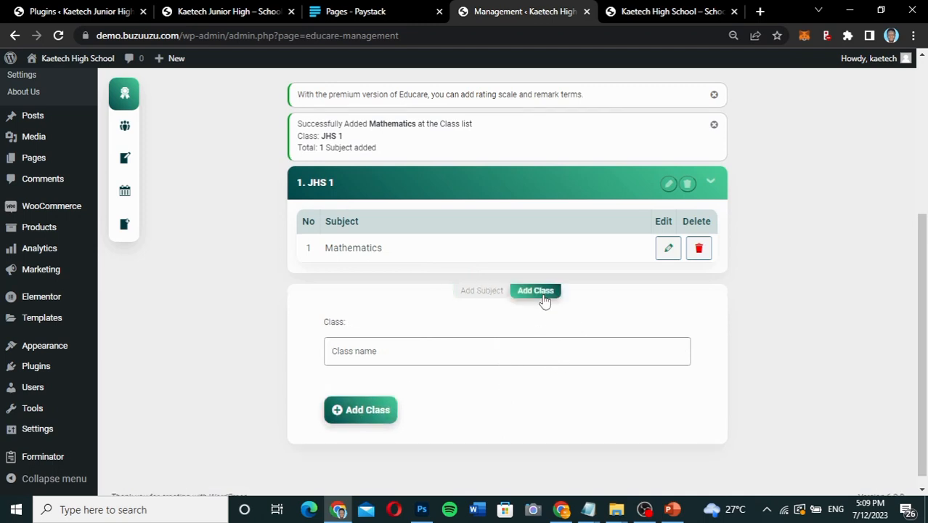
{"action": "left_click", "coordinate": [381, 352]}
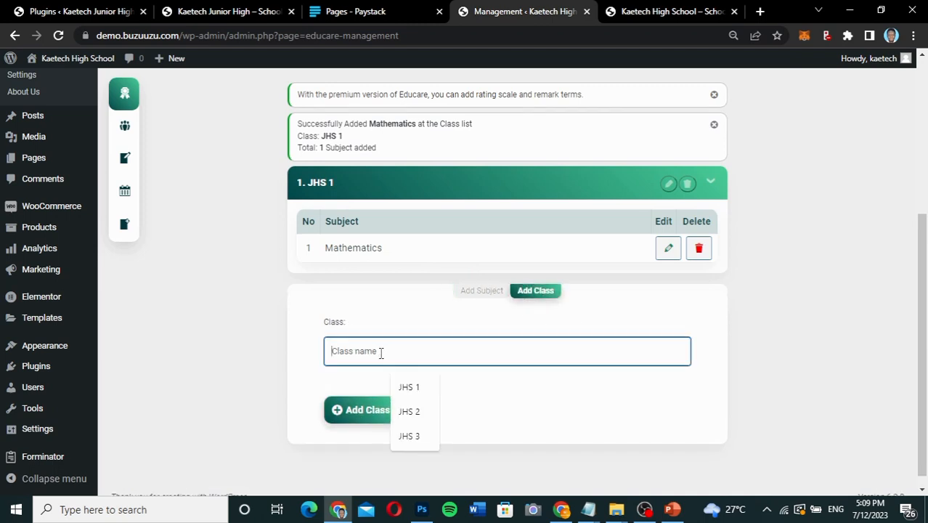
{"action": "left_click", "coordinate": [409, 411]}
{"action": "left_click", "coordinate": [380, 410]}
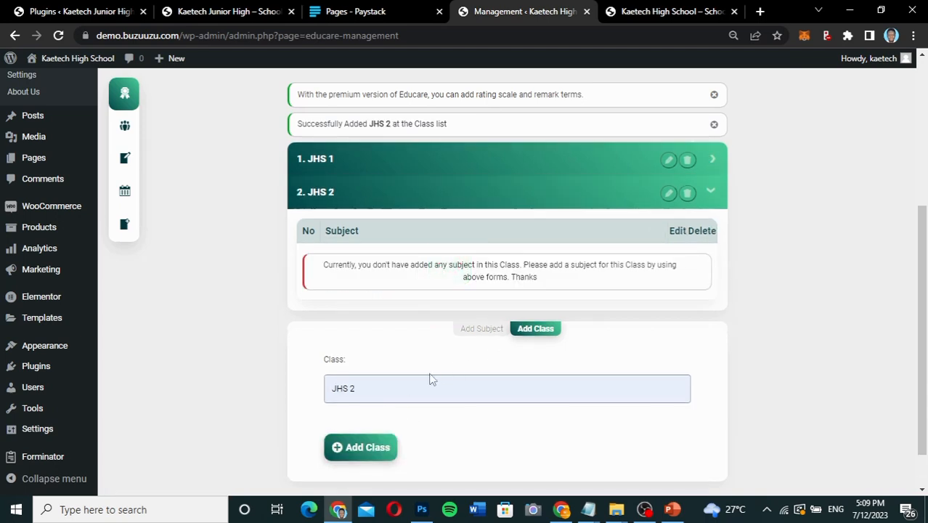
Add another class named JHS 3 to the class list.
{"action": "left_click", "coordinate": [374, 388]}
{"action": "left_click_drag", "start_coordinate": [375, 388], "coordinate": [314, 393]}
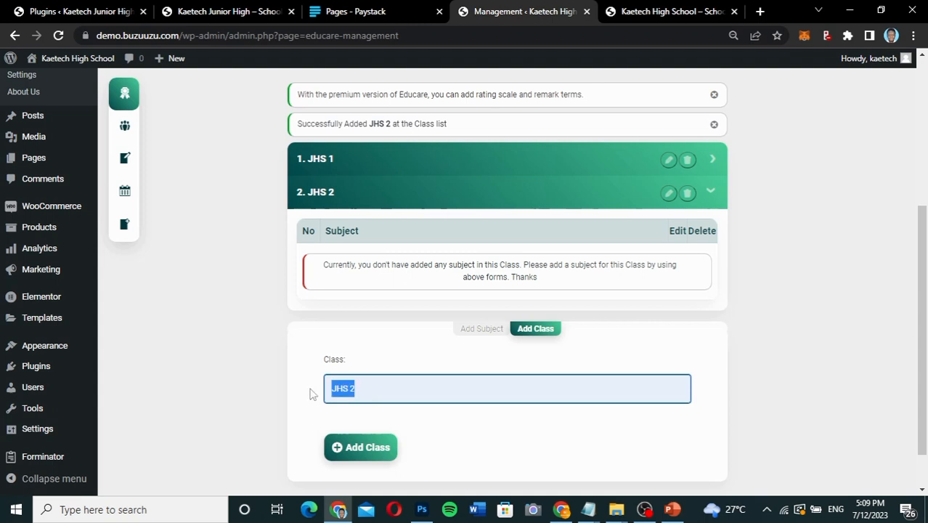
{"action": "key", "text": "Right"}
{"action": "key", "text": "BackSpace"}
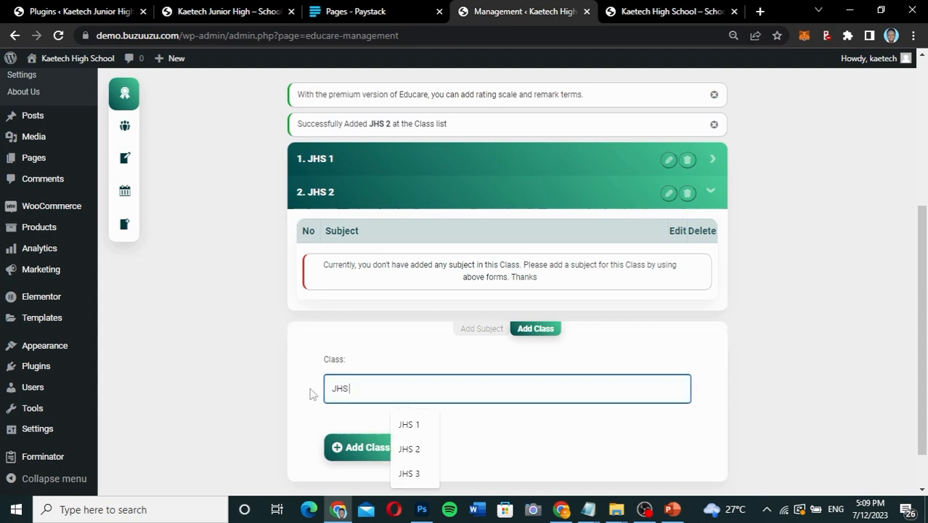
{"action": "left_click", "coordinate": [411, 473]}
{"action": "left_click", "coordinate": [385, 453]}
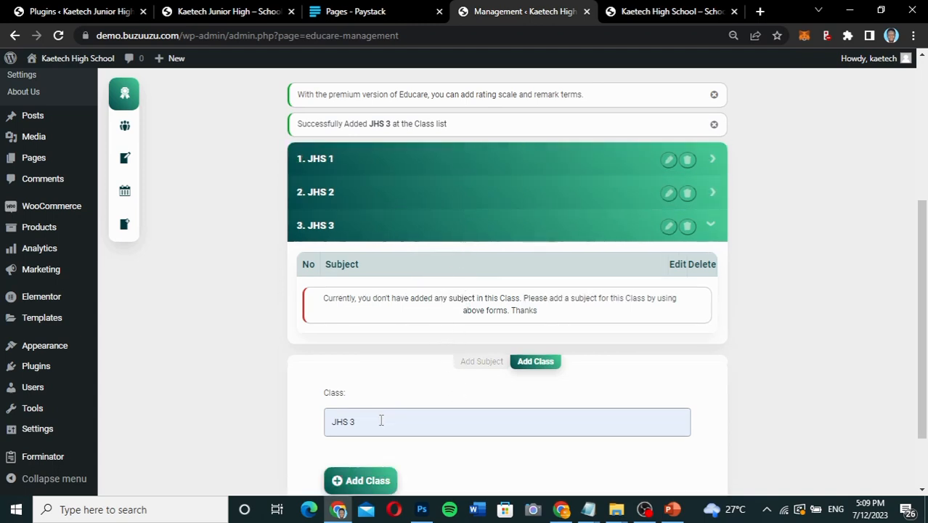
{"action": "left_click_drag", "start_coordinate": [381, 421], "coordinate": [304, 422]}
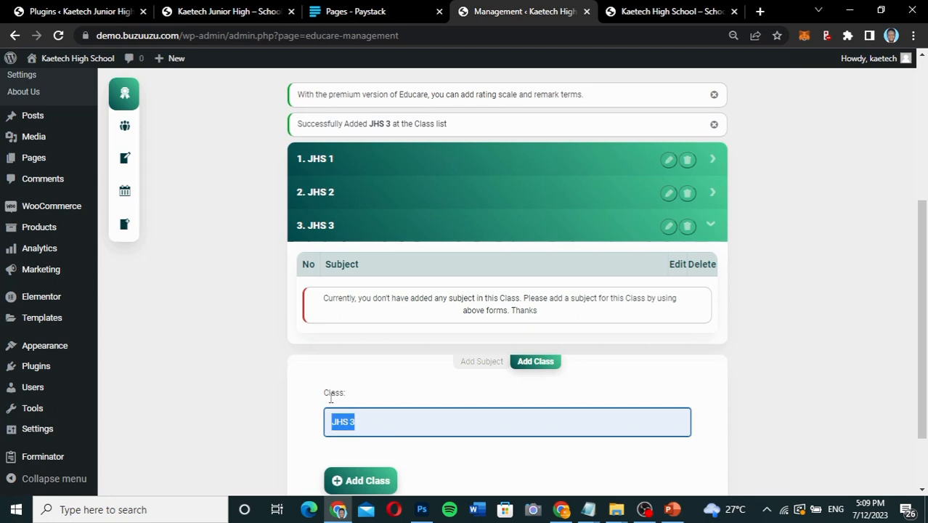
Add Mathematics as a subject for JHS 3 and for JHS 2.
{"action": "left_click", "coordinate": [481, 363]}
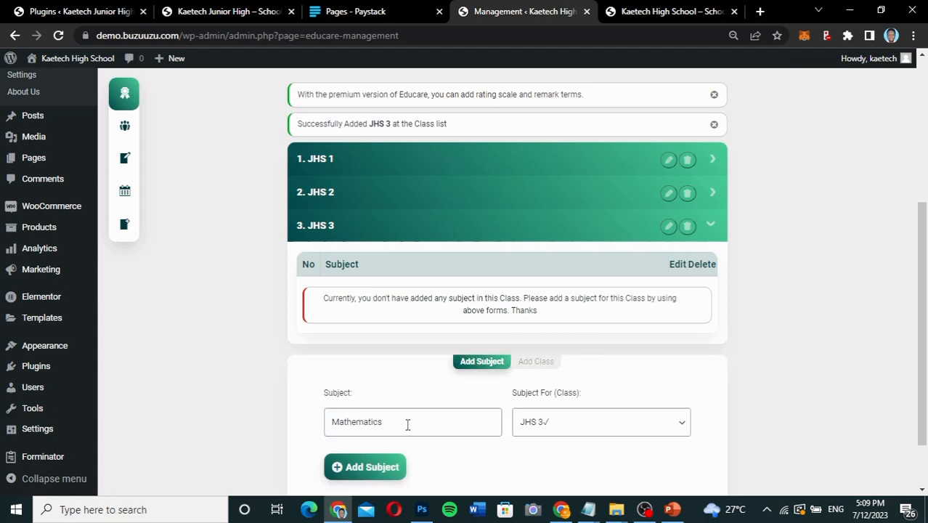
{"action": "left_click", "coordinate": [369, 465]}
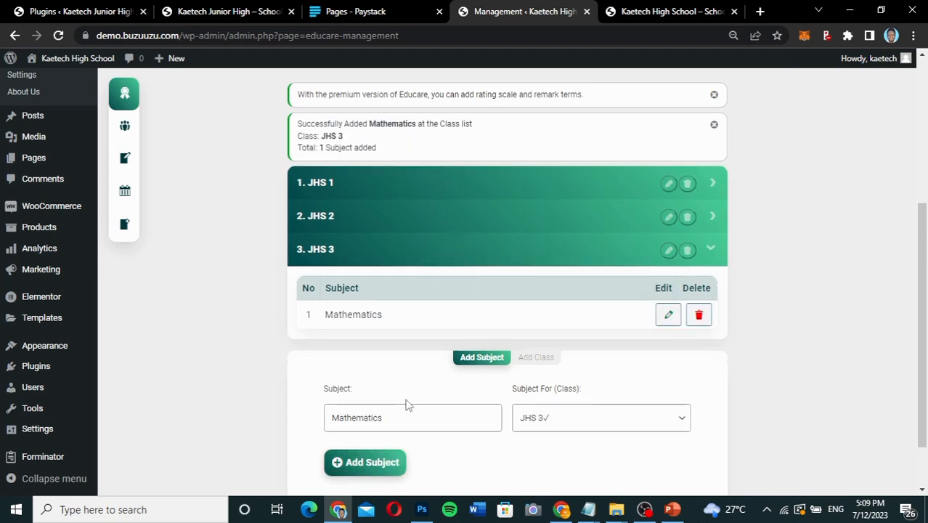
{"action": "left_click", "coordinate": [555, 417]}
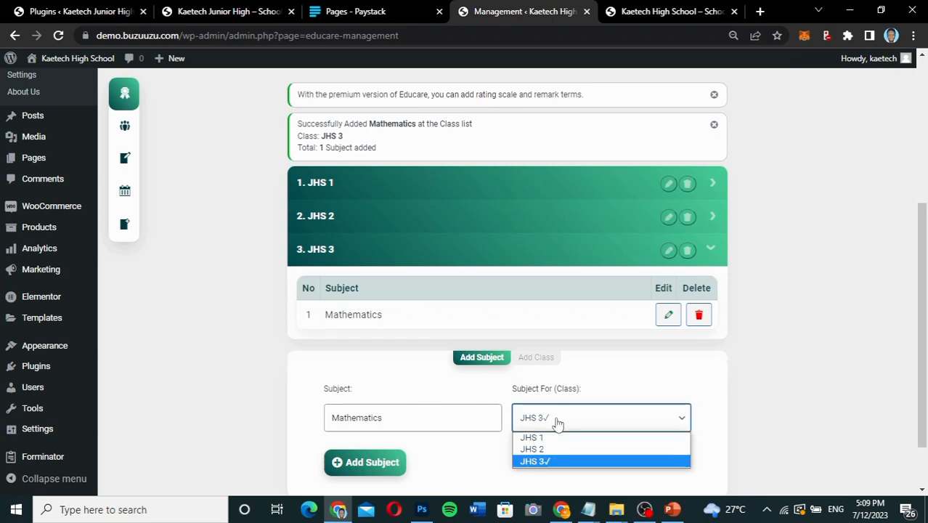
{"action": "left_click", "coordinate": [545, 452]}
{"action": "left_click", "coordinate": [377, 462]}
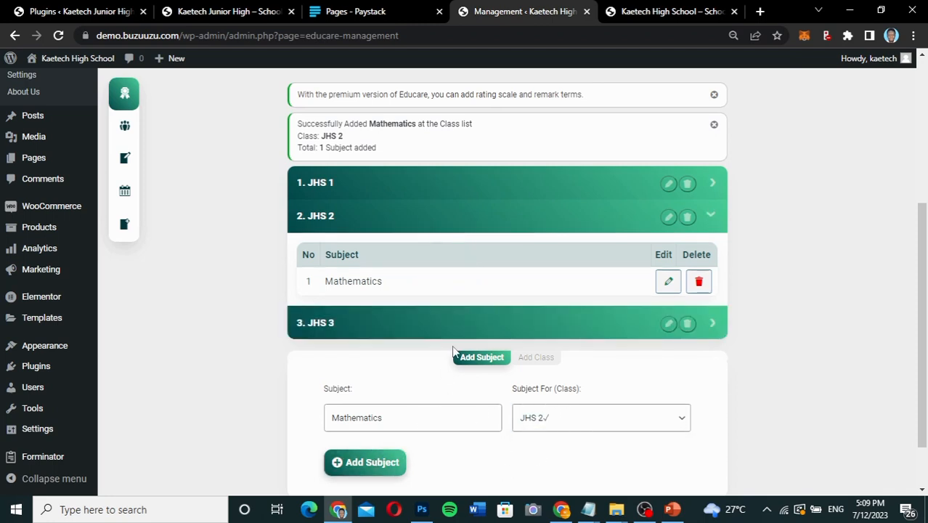
{"action": "left_click", "coordinate": [714, 325]}
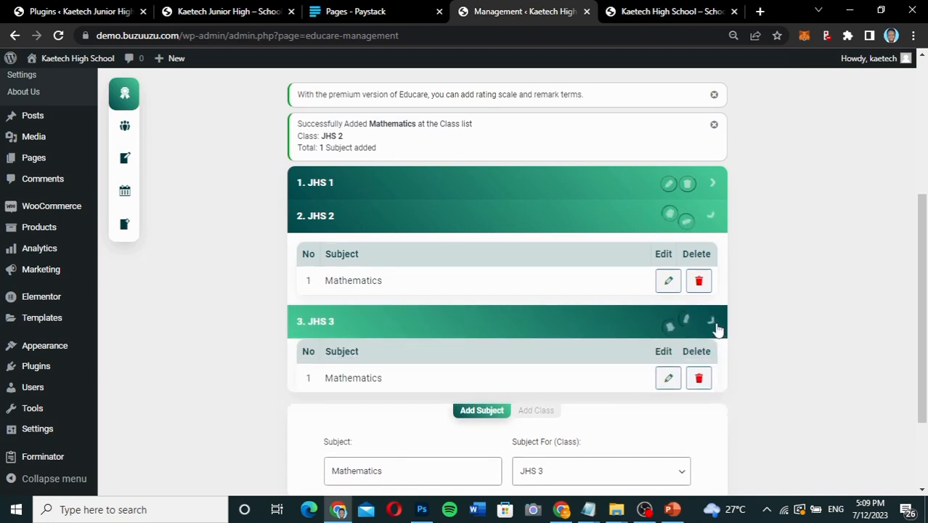
Copy English from the Notepad subject list and add it as a subject for JHS 1 in Educare.
{"action": "left_click", "coordinate": [714, 186]}
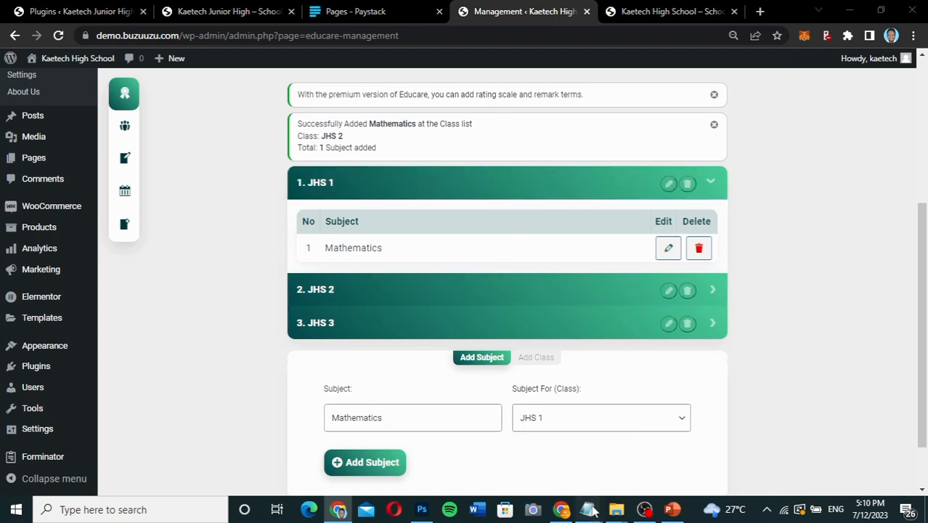
{"action": "mouse_move", "coordinate": [586, 508]}
{"action": "mouse_move", "coordinate": [588, 468]}
{"action": "left_click", "coordinate": [530, 454]}
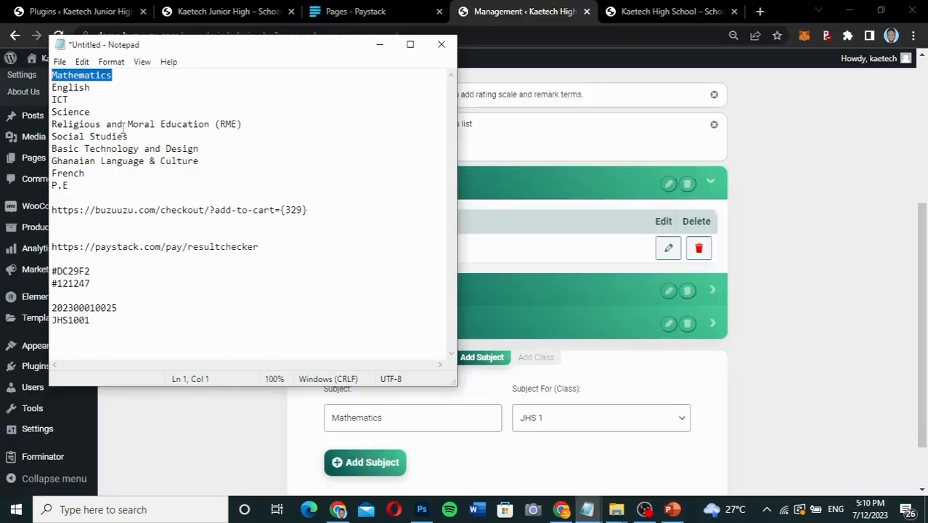
{"action": "left_click_drag", "start_coordinate": [93, 86], "coordinate": [53, 87]}
{"action": "key", "text": "ctrl+c"}
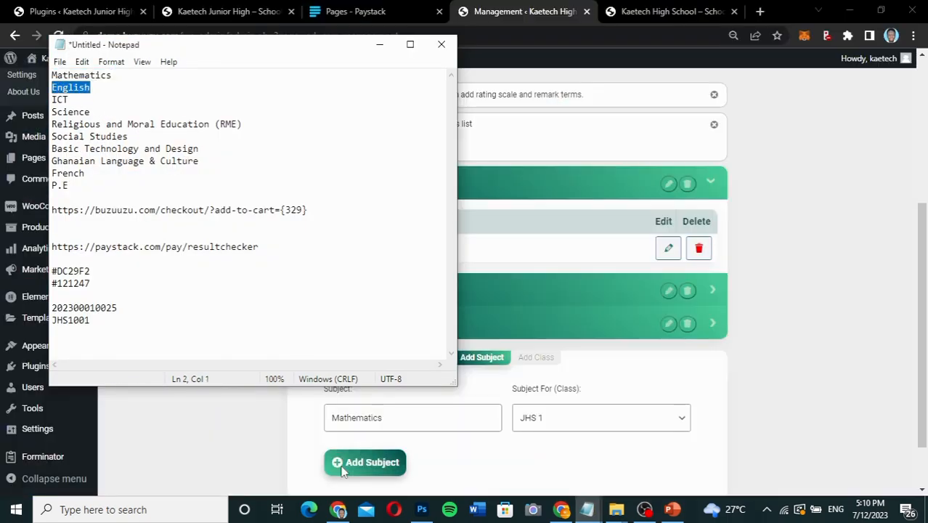
{"action": "double_click", "coordinate": [399, 417]}
{"action": "key", "text": "ctrl+v"}
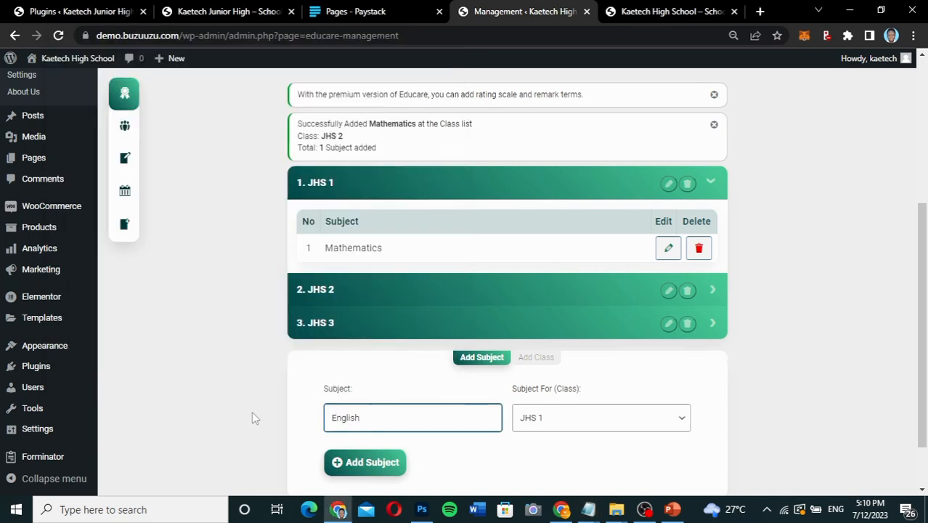
{"action": "left_click", "coordinate": [371, 472]}
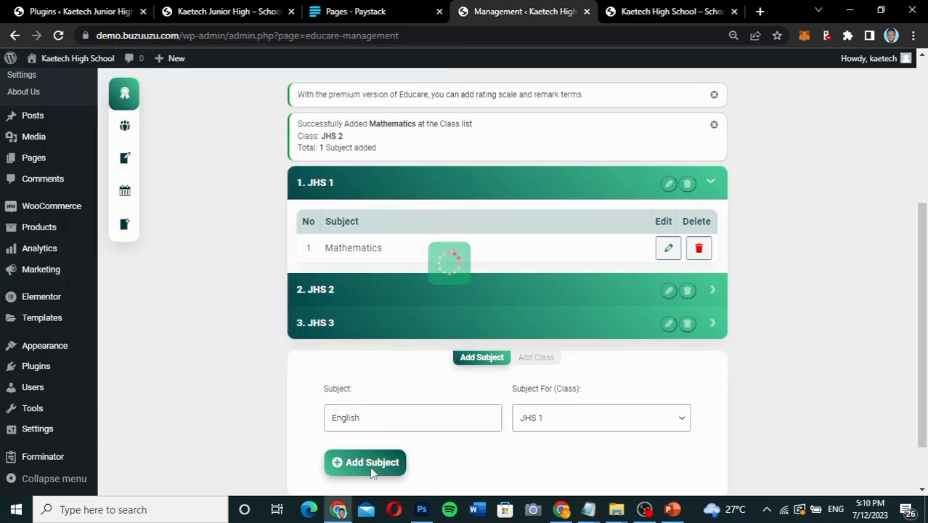
Add English as a subject for JHS 2 and for JHS 3.
{"action": "left_click", "coordinate": [545, 458]}
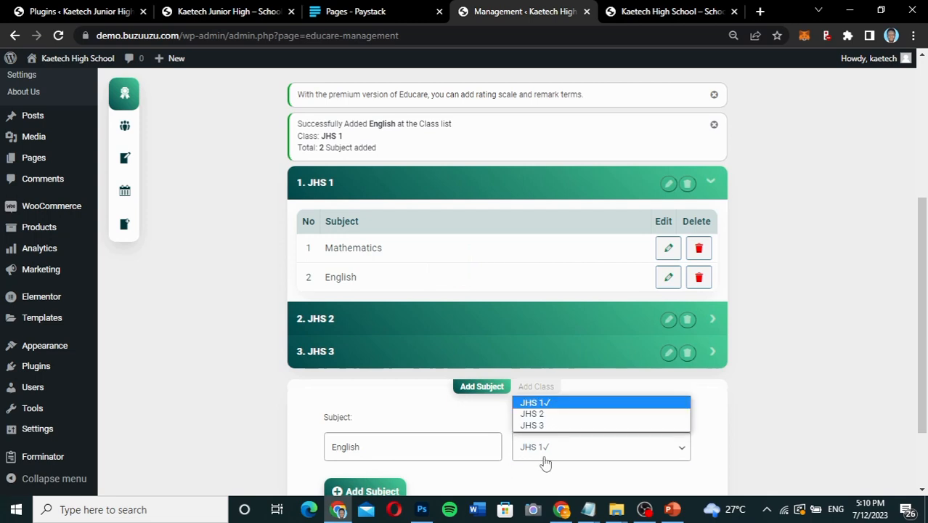
{"action": "left_click", "coordinate": [550, 414]}
{"action": "left_click", "coordinate": [385, 487]}
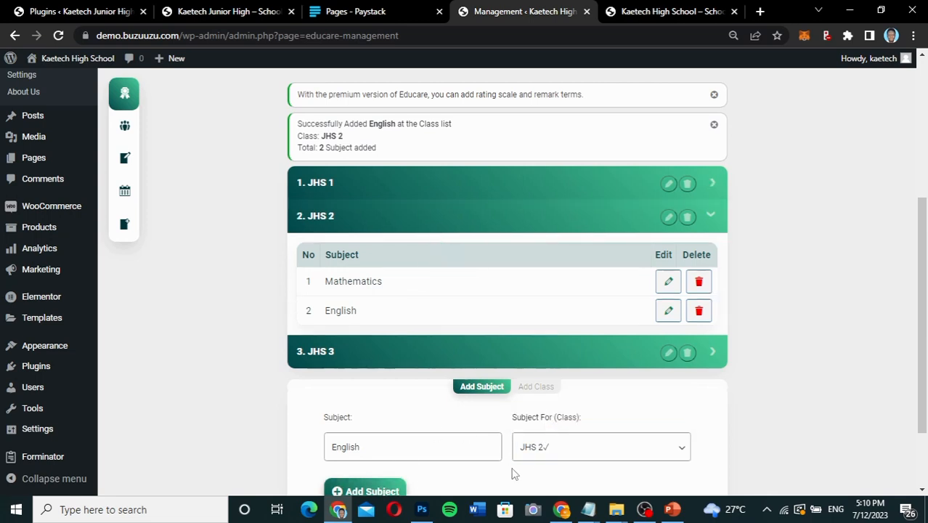
{"action": "left_click", "coordinate": [571, 452]}
{"action": "left_click", "coordinate": [560, 428]}
{"action": "left_click", "coordinate": [389, 489]}
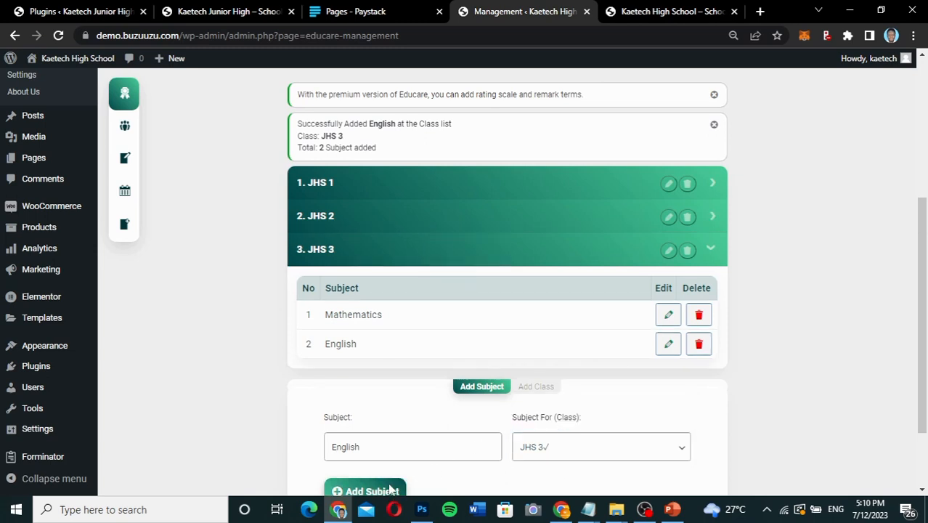
Add ICT as a subject for JHS 3 and for JHS 2.
{"action": "scroll", "coordinate": [441, 379], "scroll_direction": "down", "scroll_amount": 3}
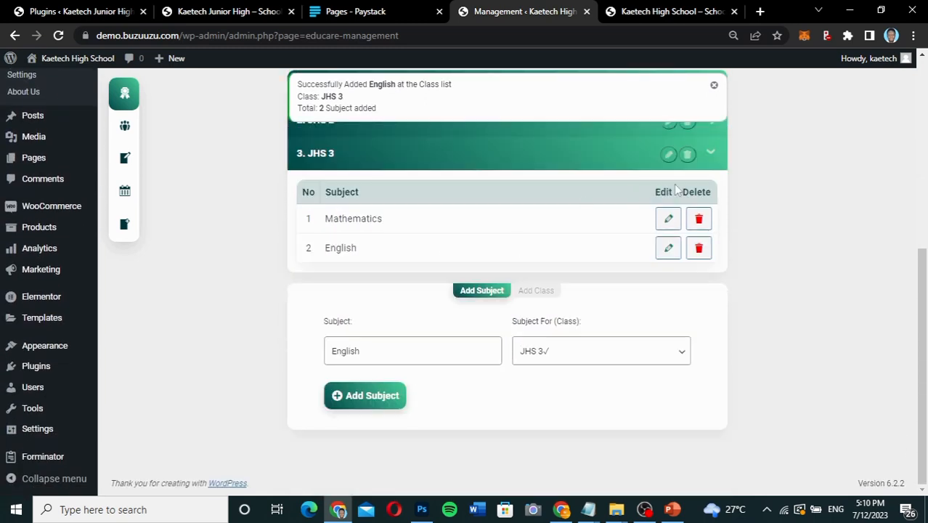
{"action": "left_click", "coordinate": [718, 129]}
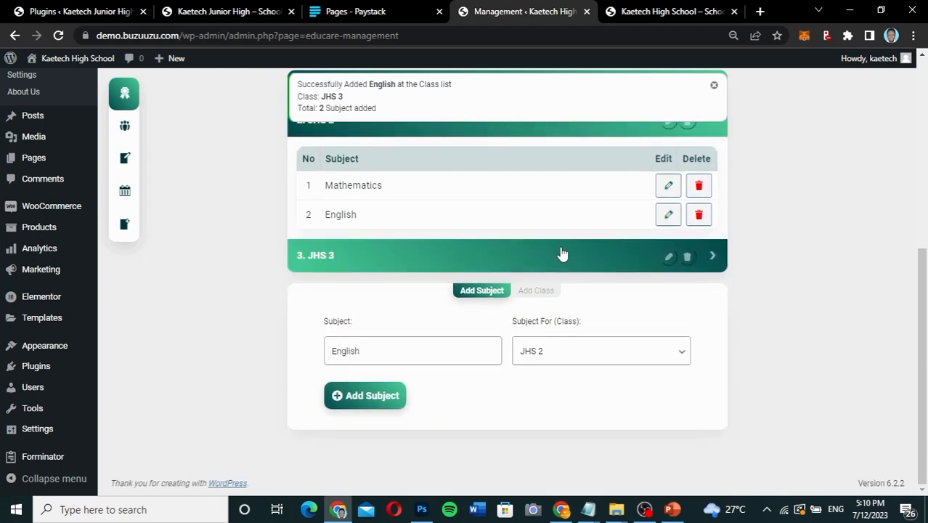
{"action": "left_click", "coordinate": [712, 261]}
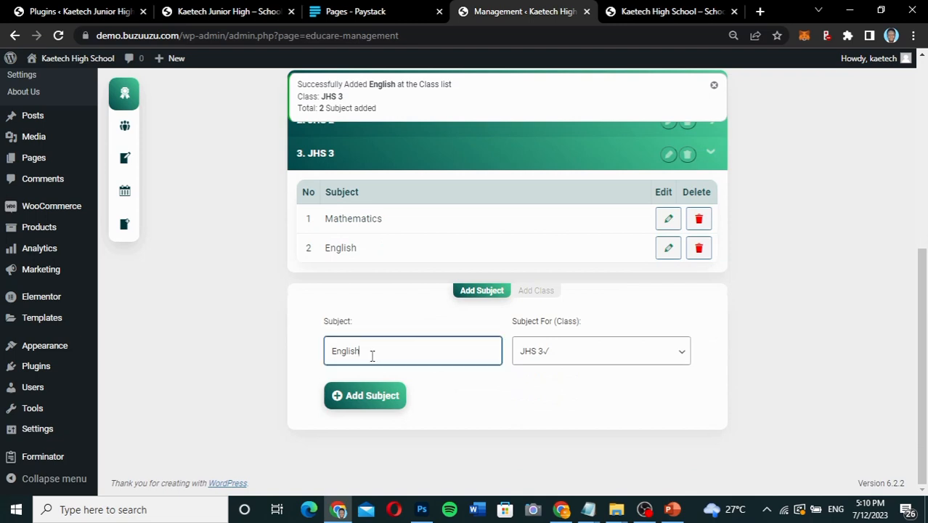
{"action": "double_click", "coordinate": [371, 356]}
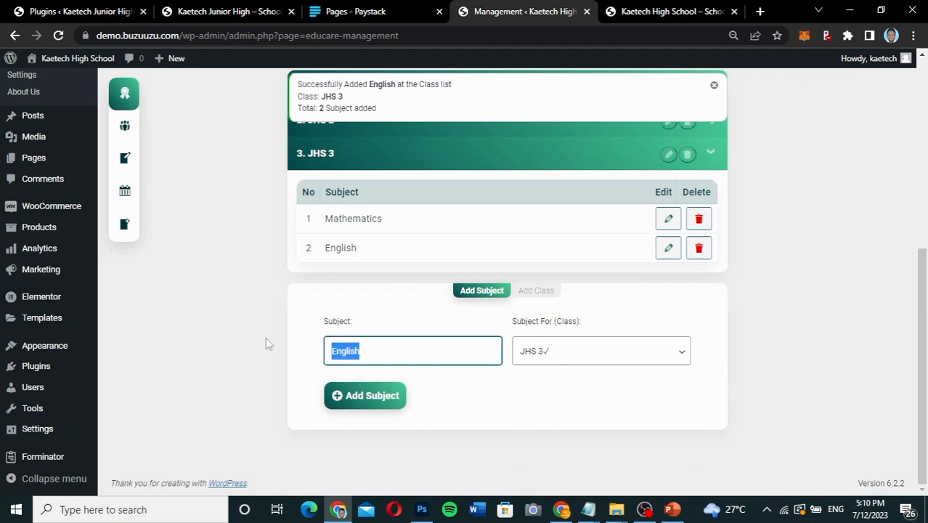
{"action": "type", "text": "ICT"}
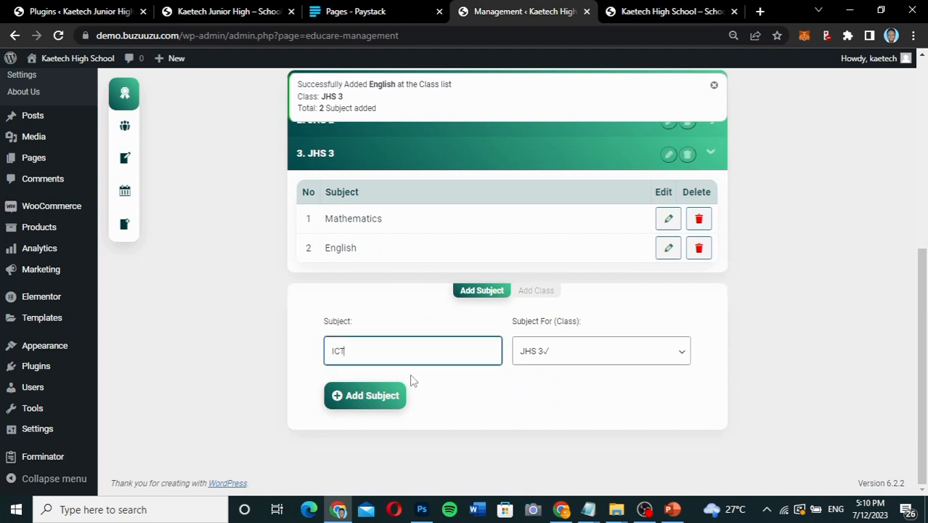
{"action": "left_click", "coordinate": [359, 400]}
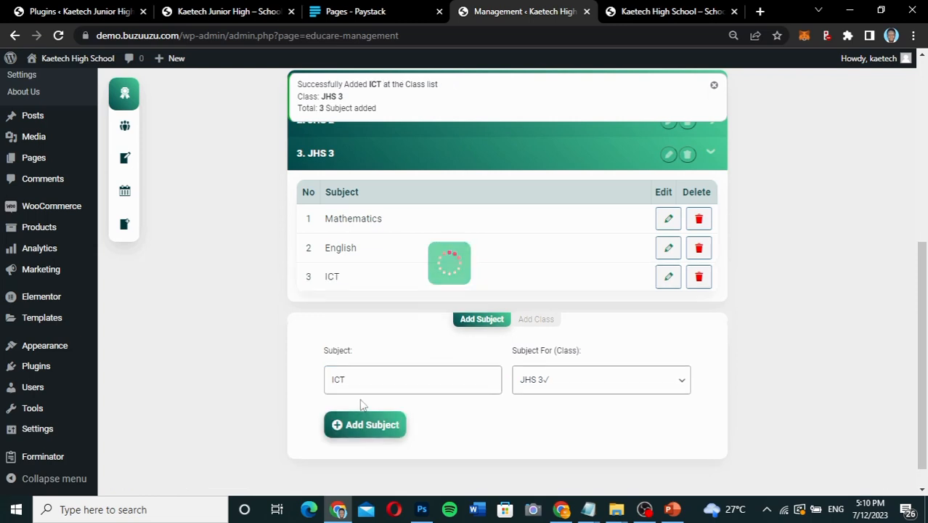
{"action": "left_click", "coordinate": [545, 380]}
{"action": "left_click", "coordinate": [542, 412]}
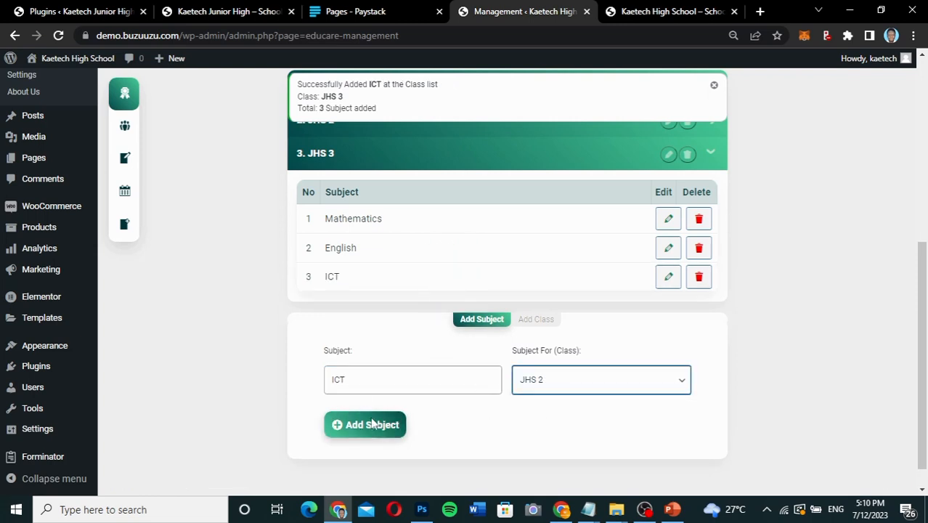
{"action": "left_click", "coordinate": [364, 424]}
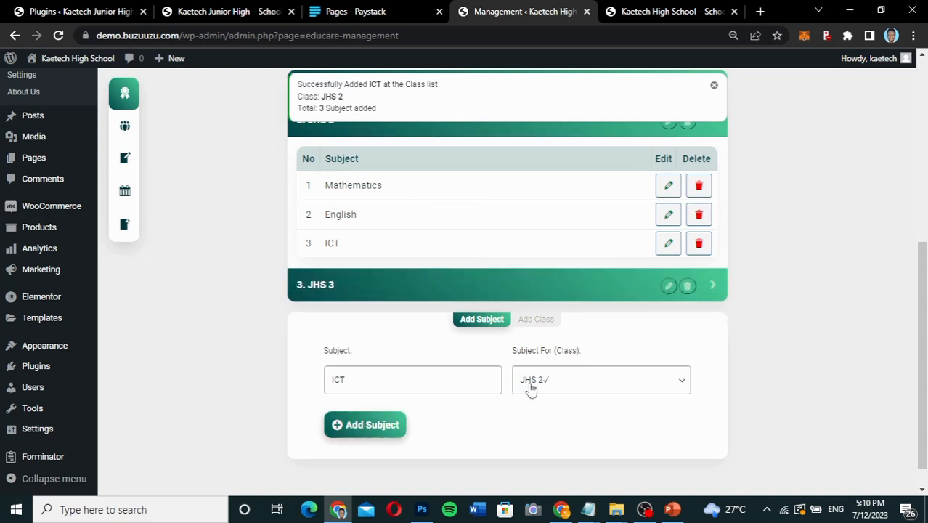
Add ICT and Science as subjects for JHS 1 in the Educare class list.
{"action": "left_click", "coordinate": [545, 383]}
{"action": "left_click", "coordinate": [533, 399]}
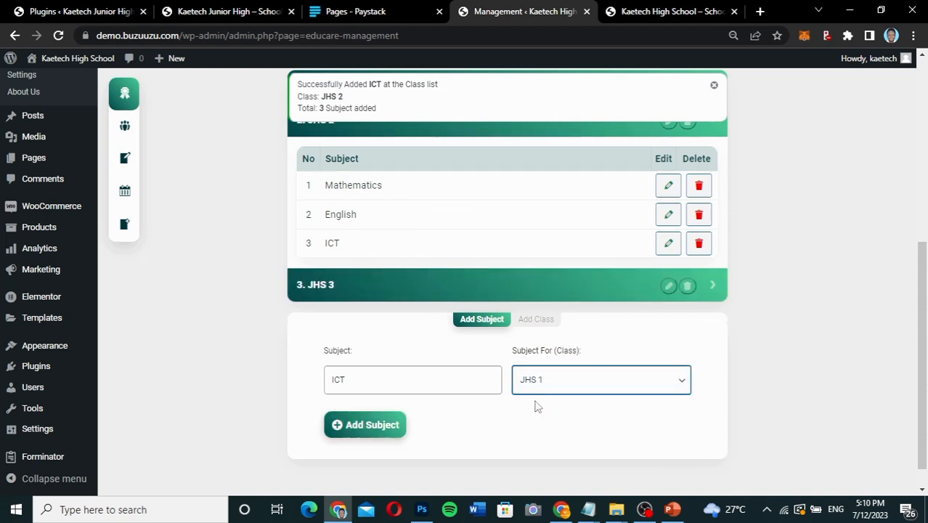
{"action": "left_click", "coordinate": [381, 426]}
{"action": "double_click", "coordinate": [348, 380]}
{"action": "type", "text": "Science"}
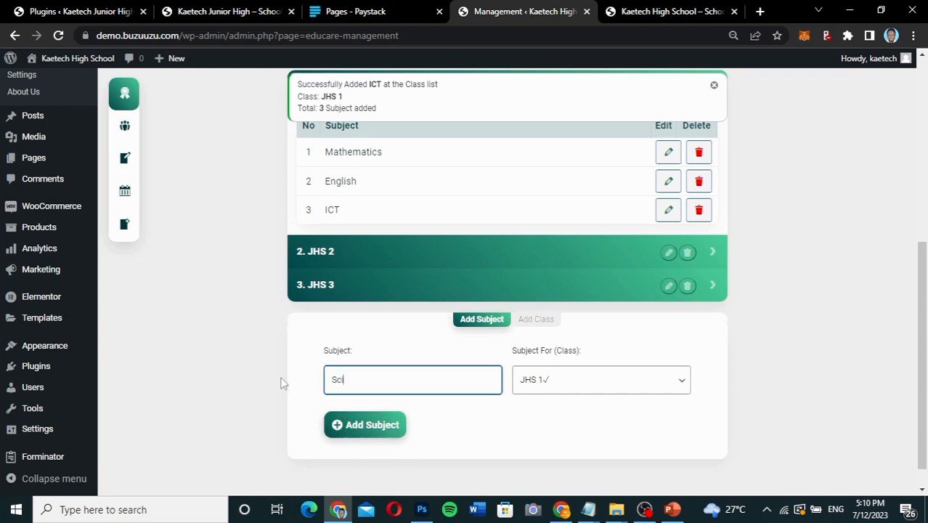
{"action": "left_click", "coordinate": [386, 434]}
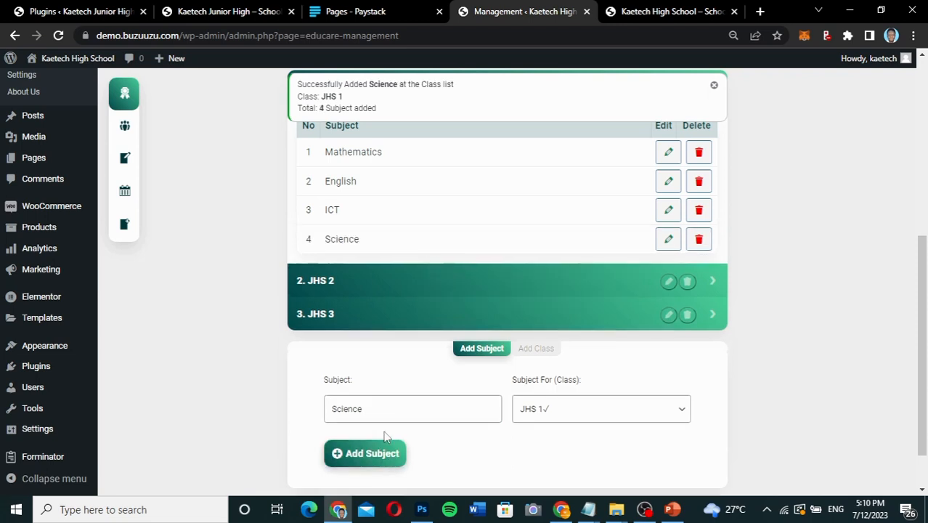
Add Science as a subject for JHS 2 and for JHS 3.
{"action": "left_click", "coordinate": [579, 421]}
{"action": "left_click", "coordinate": [570, 441]}
{"action": "left_click", "coordinate": [351, 453]}
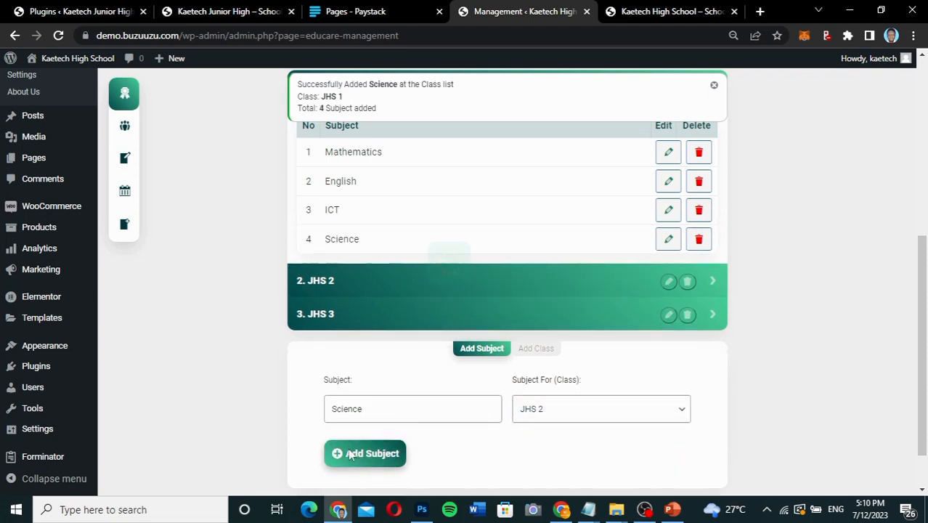
{"action": "left_click", "coordinate": [564, 412]}
{"action": "left_click", "coordinate": [546, 451]}
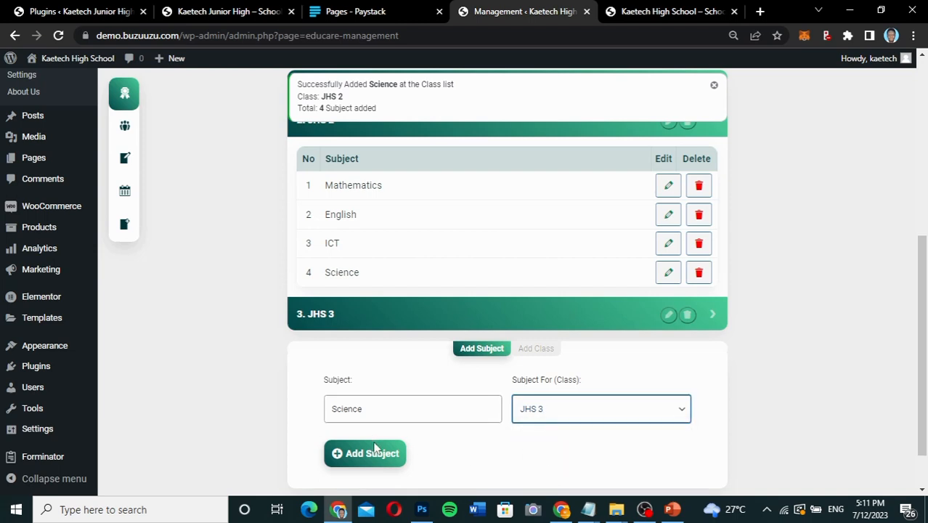
{"action": "left_click", "coordinate": [374, 453]}
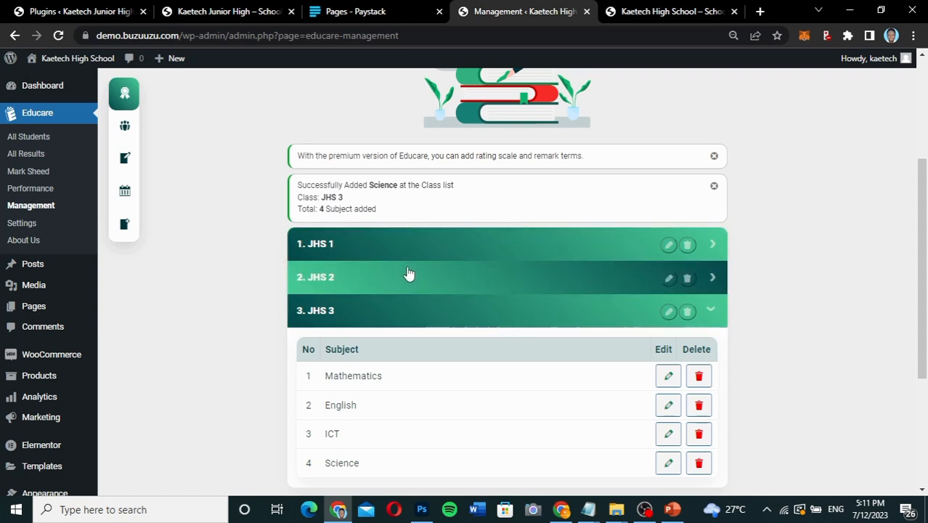
Review the class list and the subjects entered under JHS 3.
{"action": "scroll", "coordinate": [404, 375], "scroll_direction": "down", "scroll_amount": 3}
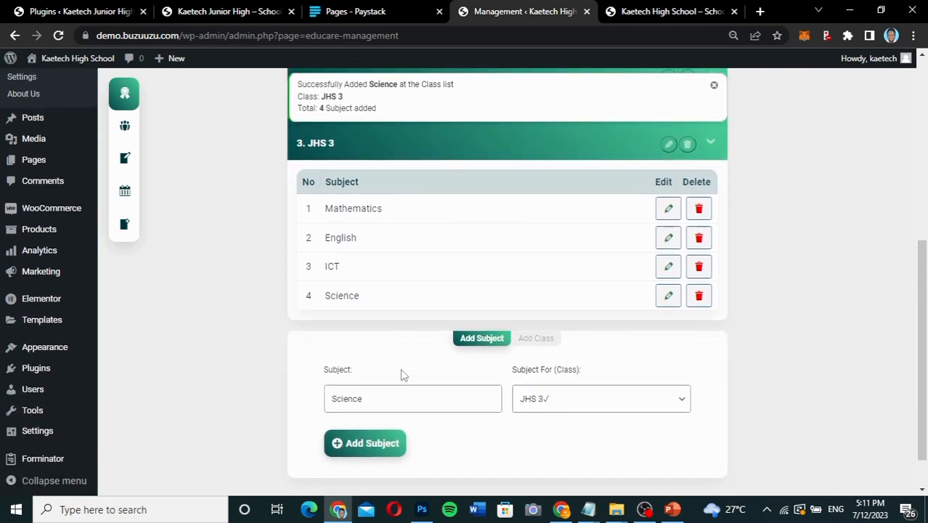
{"action": "scroll", "coordinate": [400, 375], "scroll_direction": "up", "scroll_amount": 1}
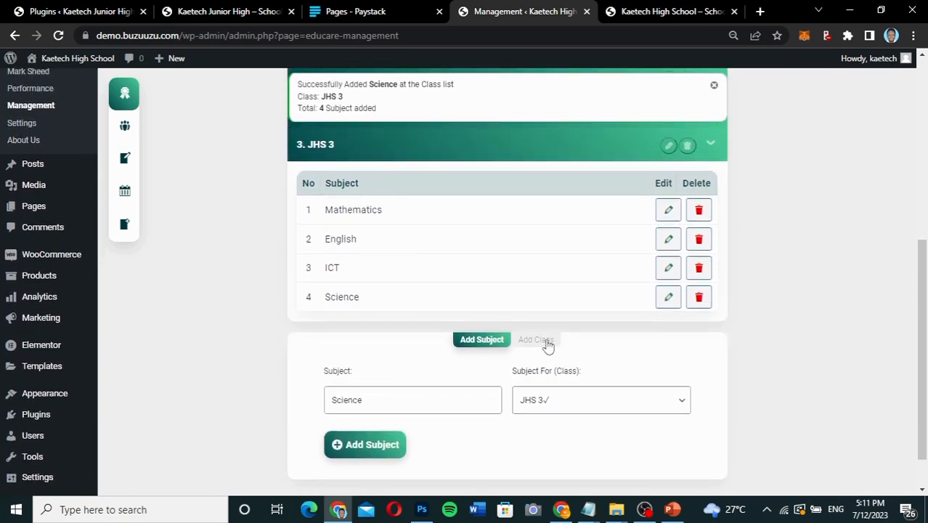
{"action": "scroll", "coordinate": [550, 345], "scroll_direction": "up", "scroll_amount": 2}
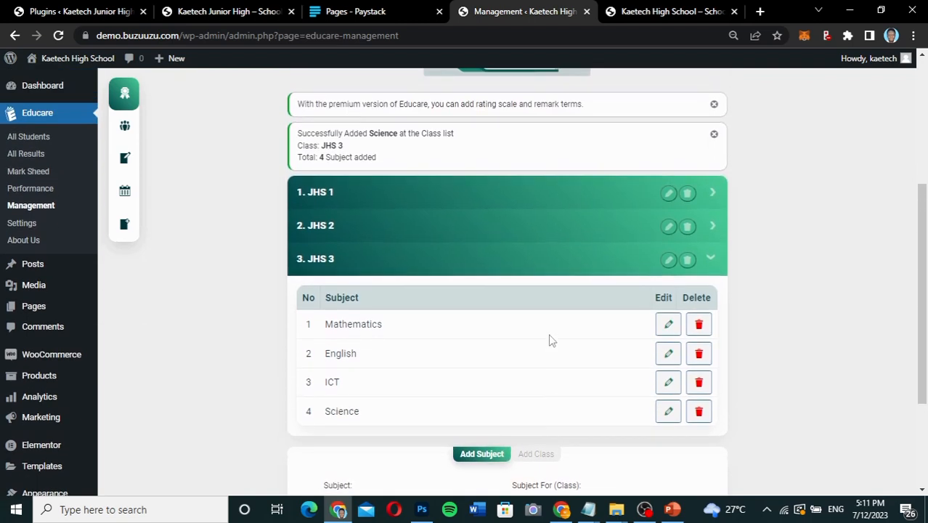
{"action": "scroll", "coordinate": [507, 340], "scroll_direction": "down", "scroll_amount": 2}
{"action": "scroll", "coordinate": [506, 341], "scroll_direction": "up", "scroll_amount": 1}
{"action": "scroll", "coordinate": [507, 343], "scroll_direction": "up", "scroll_amount": 1}
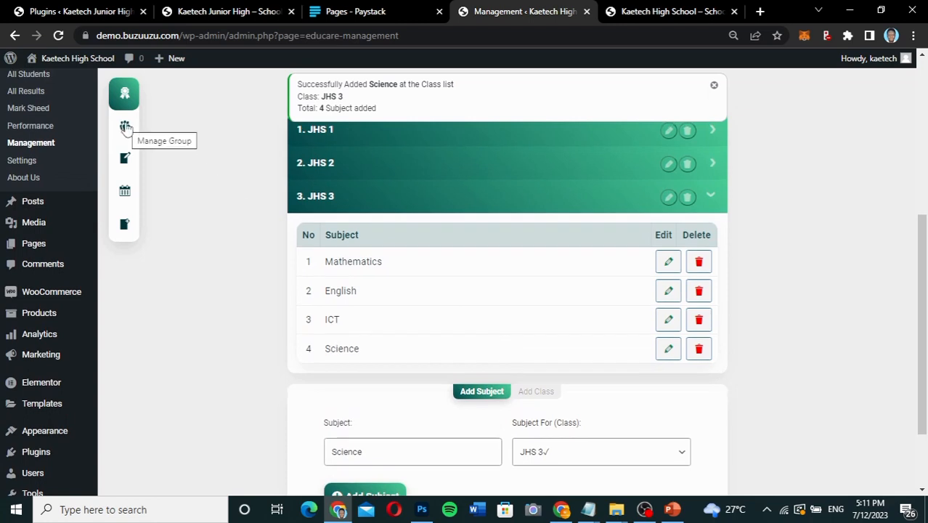
{"action": "scroll", "coordinate": [398, 205], "scroll_direction": "down", "scroll_amount": 2}
{"action": "scroll", "coordinate": [399, 205], "scroll_direction": "up", "scroll_amount": 4}
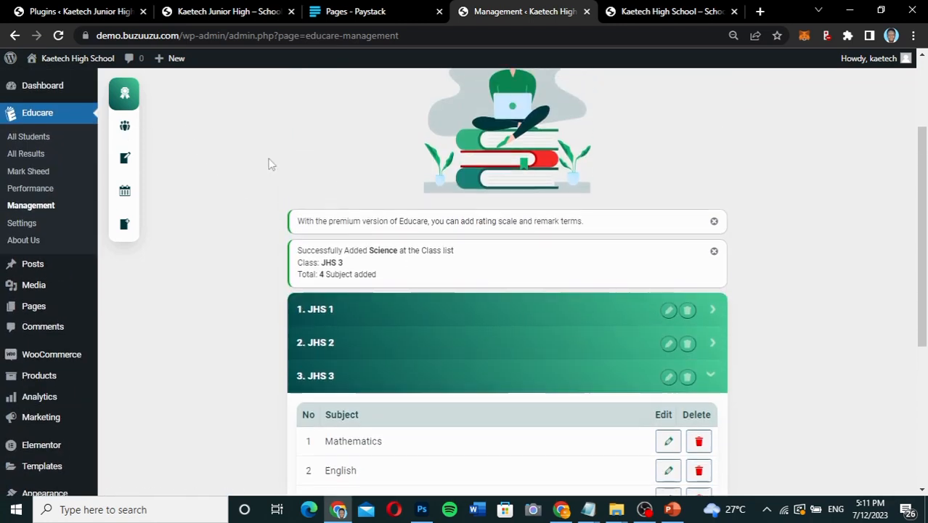
Remove the default Science, Commerce and Arts groups from Educare's group list.
{"action": "left_click", "coordinate": [126, 129]}
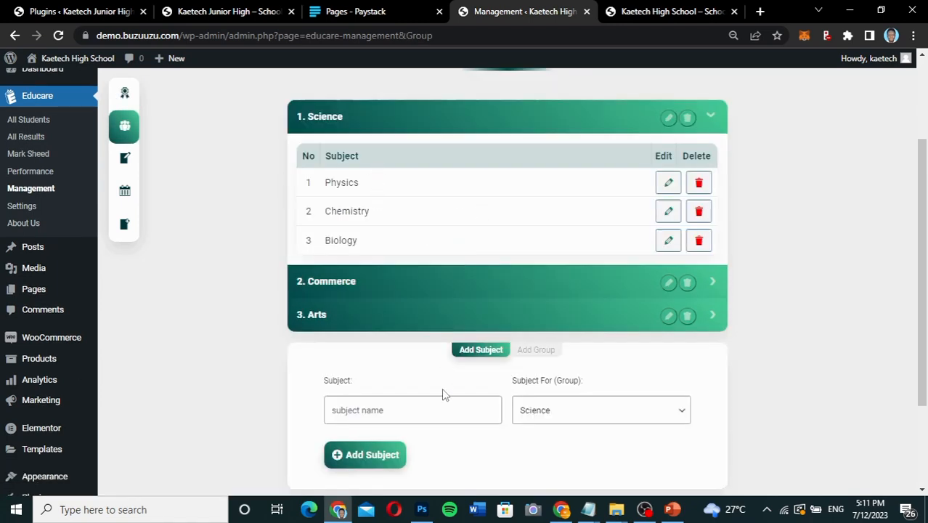
{"action": "scroll", "coordinate": [444, 393], "scroll_direction": "down", "scroll_amount": 1}
{"action": "scroll", "coordinate": [442, 390], "scroll_direction": "up", "scroll_amount": 2}
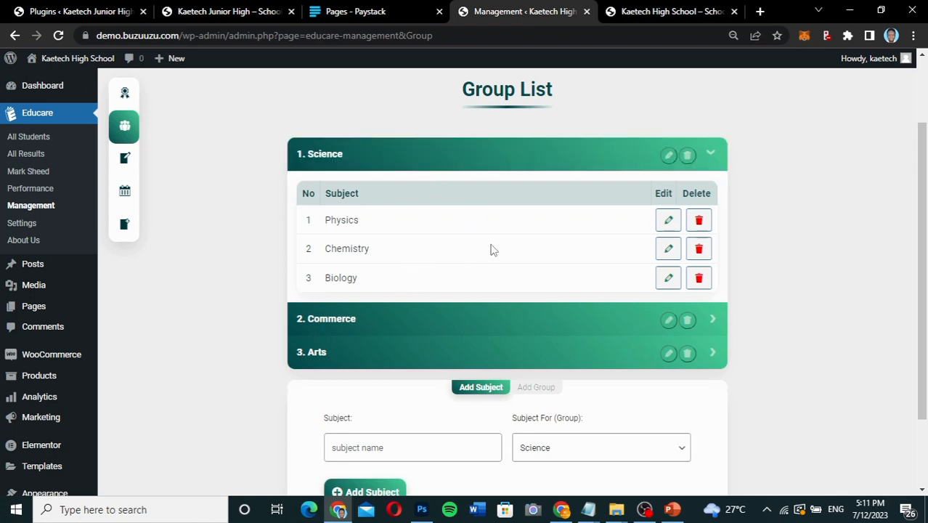
{"action": "left_click", "coordinate": [687, 156]}
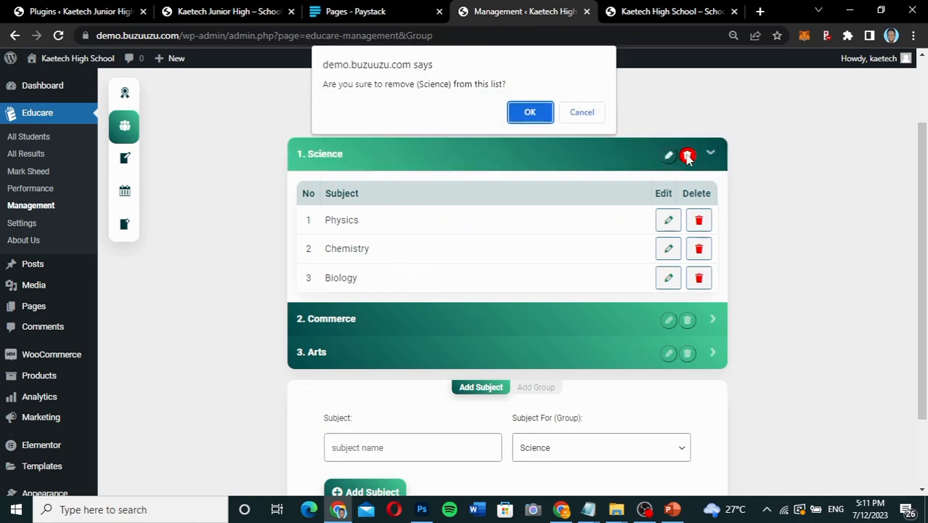
{"action": "left_click", "coordinate": [547, 114]}
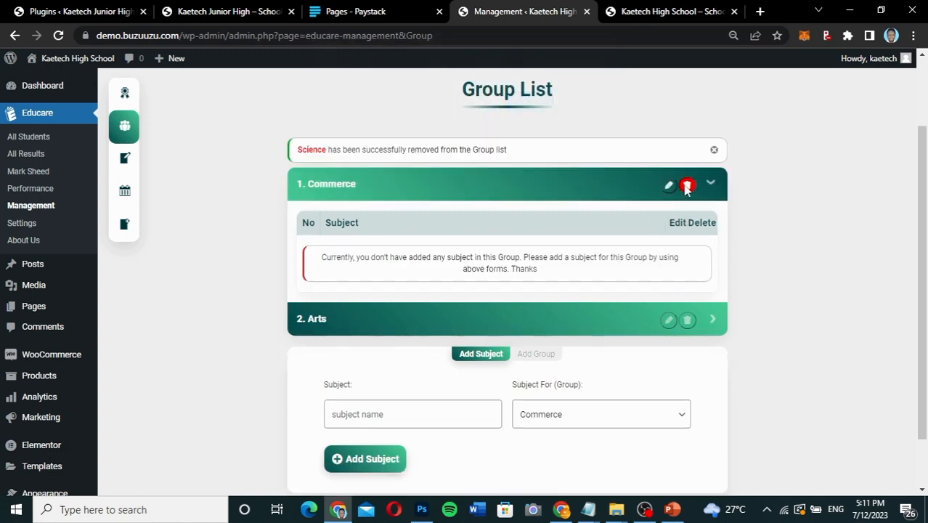
{"action": "left_click", "coordinate": [687, 186]}
{"action": "left_click", "coordinate": [542, 110]}
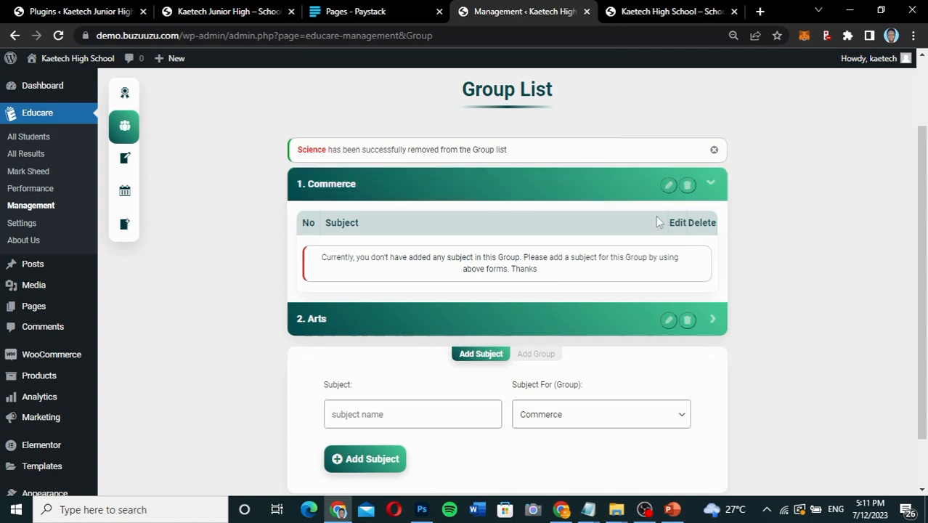
{"action": "left_click", "coordinate": [687, 186]}
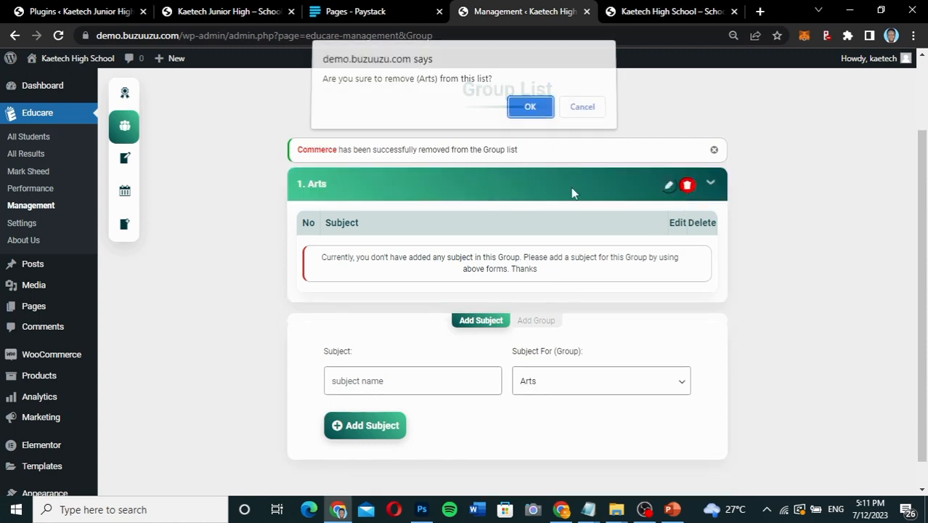
{"action": "left_click", "coordinate": [530, 115]}
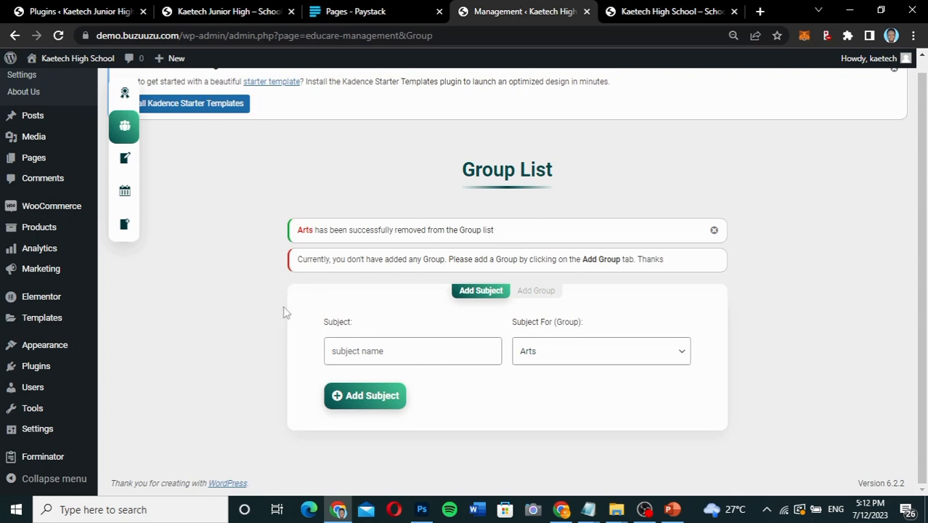
Rename the first exam in Educare's exam list, Exam no 1, to Term 1.
{"action": "left_click", "coordinate": [126, 160]}
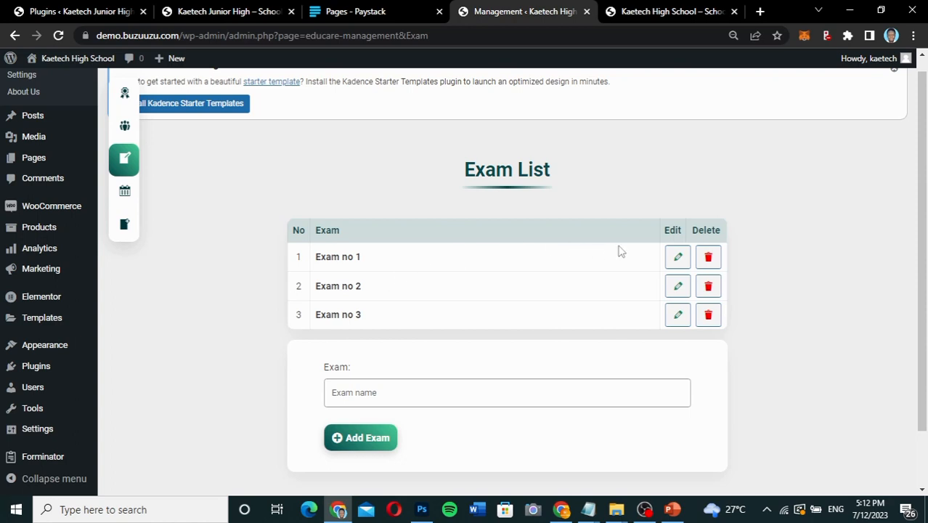
{"action": "left_click", "coordinate": [678, 257]}
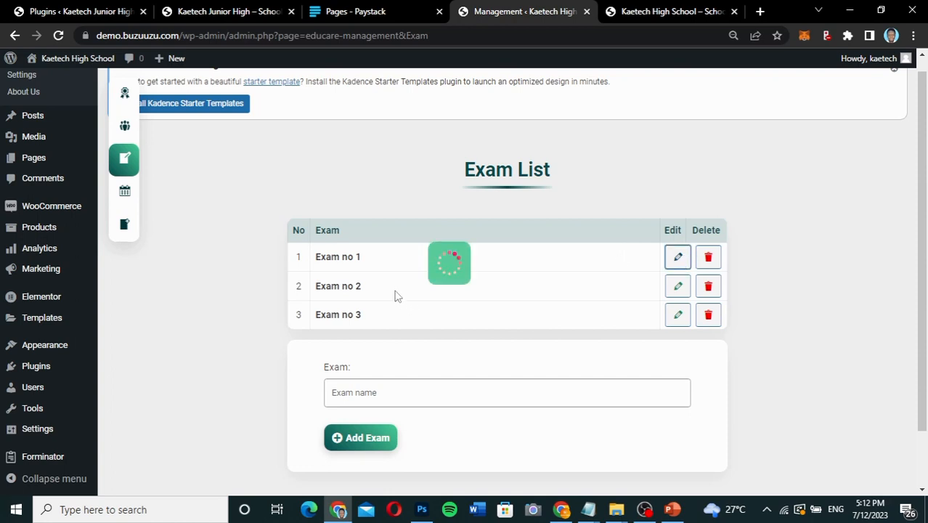
{"action": "left_click_drag", "start_coordinate": [350, 283], "coordinate": [285, 287]}
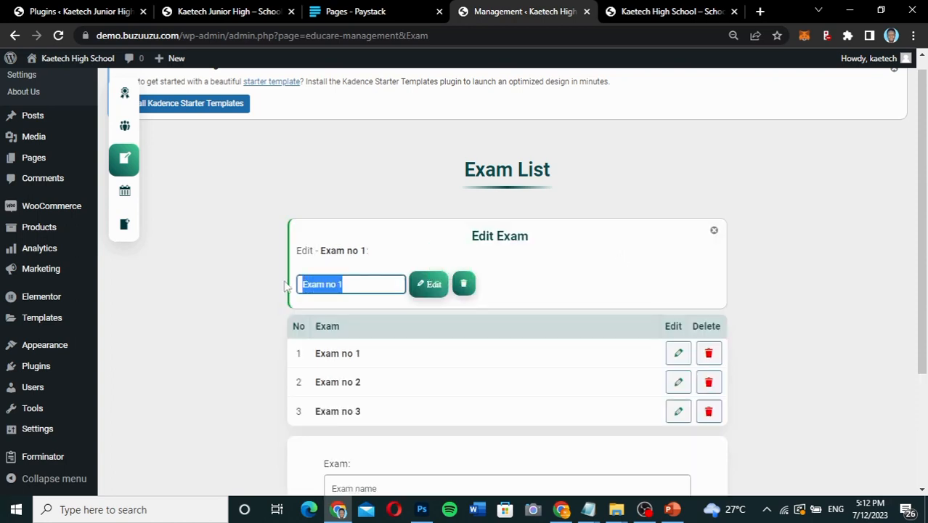
{"action": "type", "text": "Term 1"}
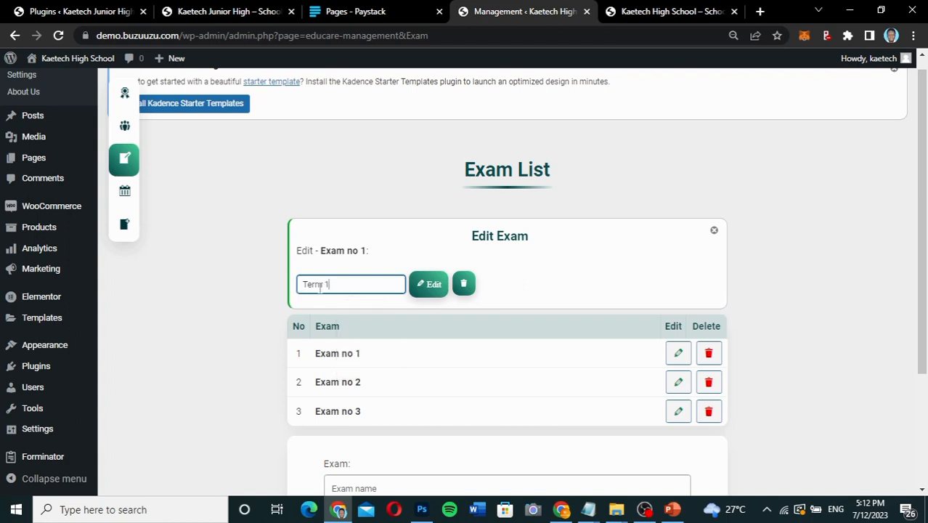
{"action": "left_click", "coordinate": [422, 285]}
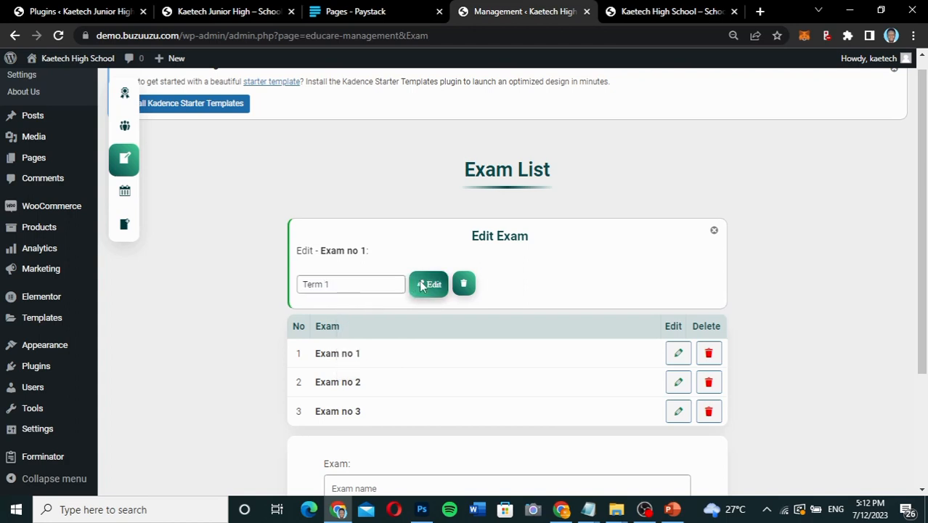
Rename the exam Exam no 2 to Term 2 in the exam list.
{"action": "left_click", "coordinate": [678, 316]}
{"action": "left_click", "coordinate": [348, 281]}
{"action": "left_click_drag", "start_coordinate": [336, 285], "coordinate": [276, 291]}
{"action": "type", "text": "T"}
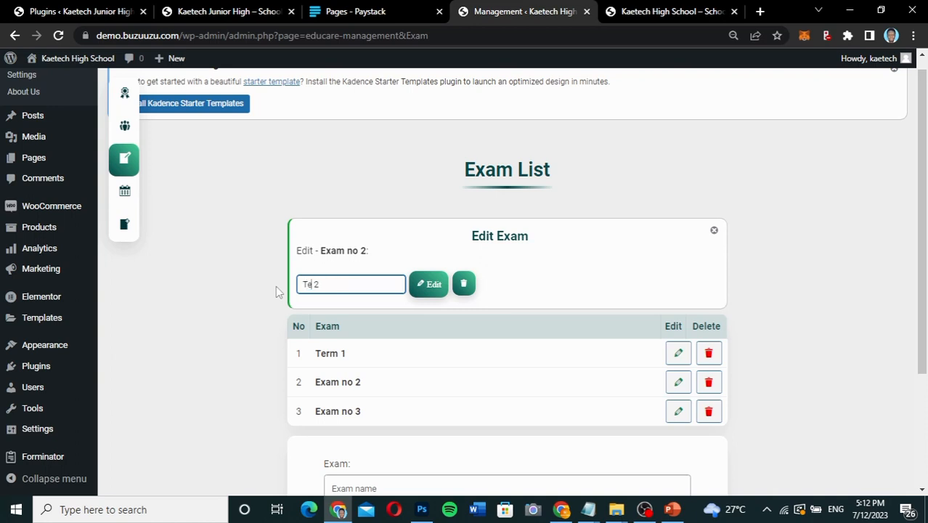
{"action": "left_click", "coordinate": [433, 285]}
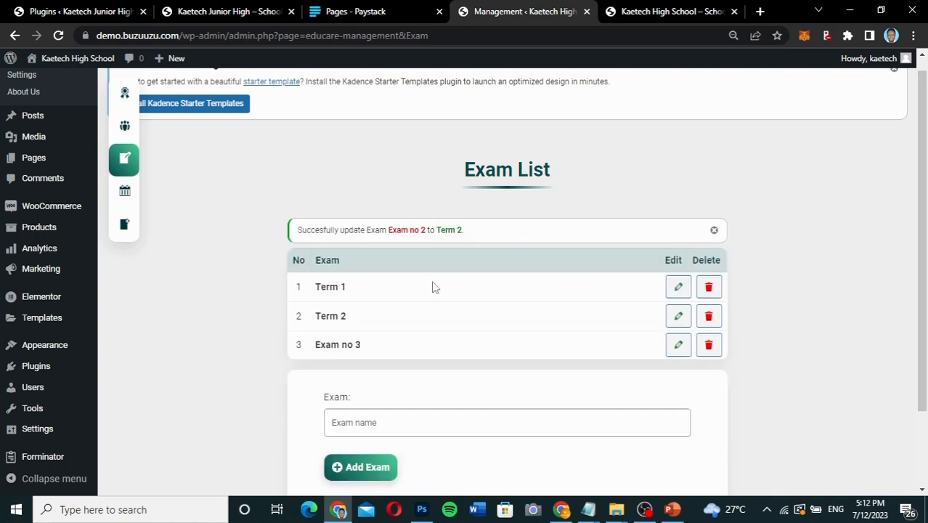
Rename the exam Exam no 3 to Term 3 in the exam list.
{"action": "left_click", "coordinate": [677, 347]}
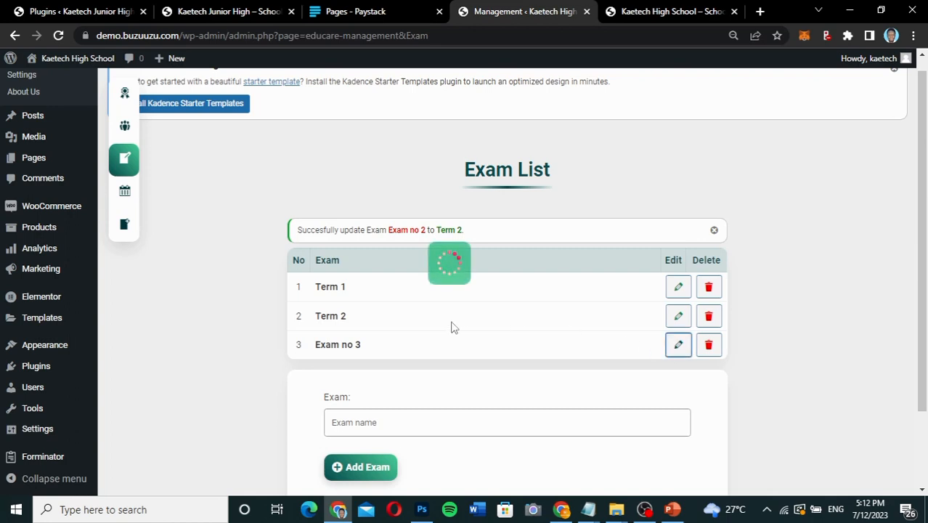
{"action": "left_click", "coordinate": [345, 283]}
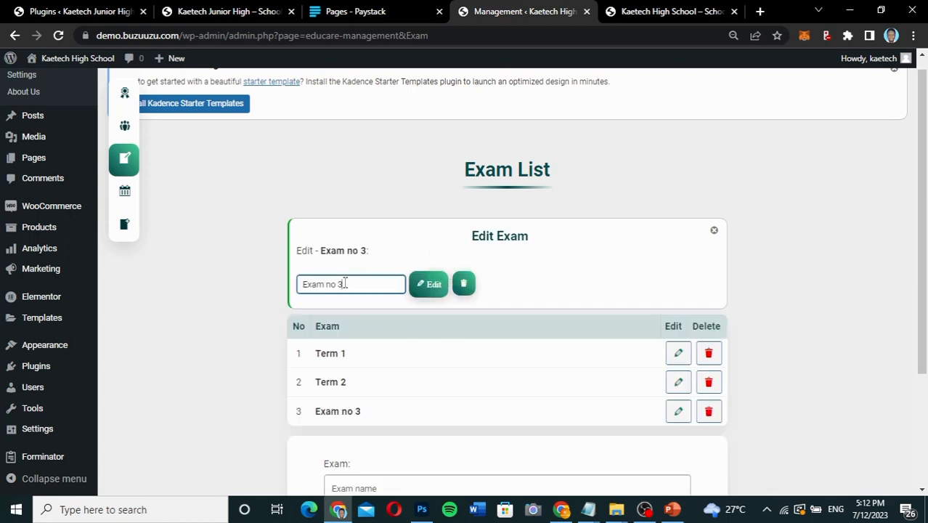
{"action": "left_click_drag", "start_coordinate": [335, 285], "coordinate": [275, 289]}
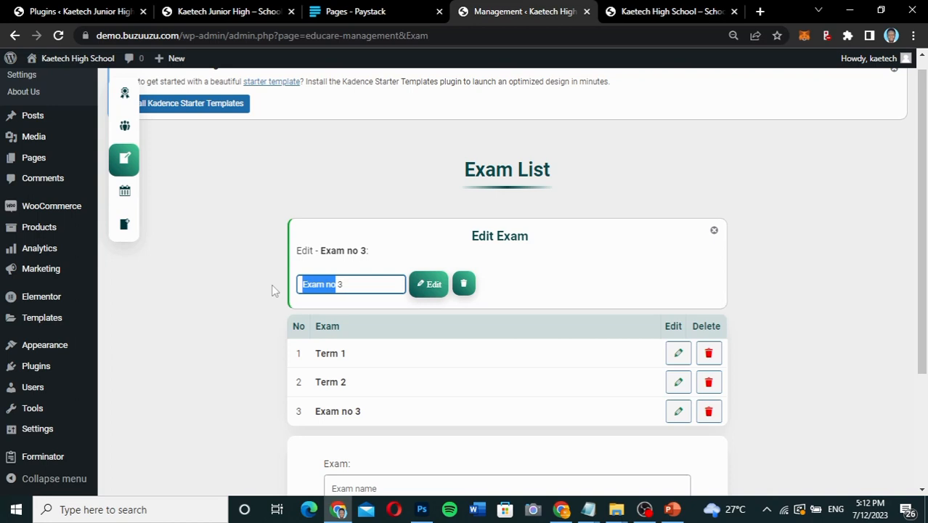
{"action": "type", "text": "Term"}
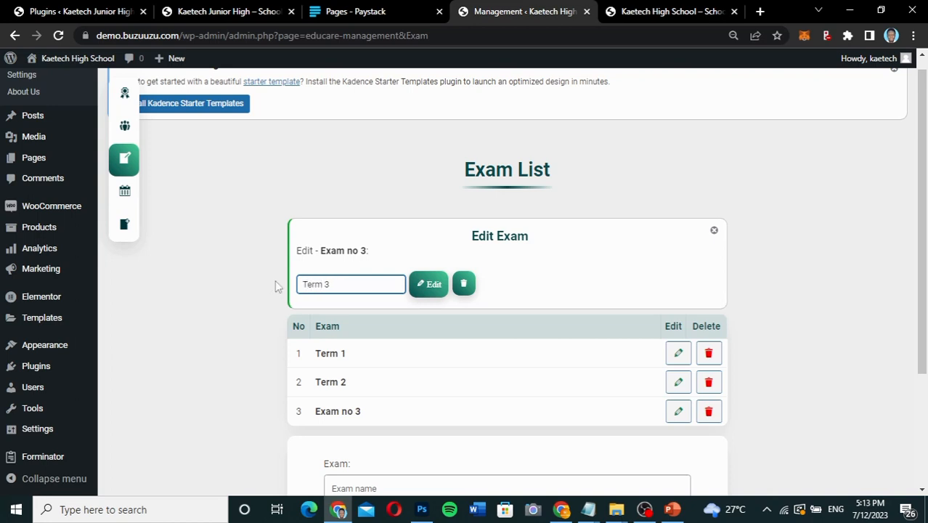
{"action": "left_click", "coordinate": [429, 286]}
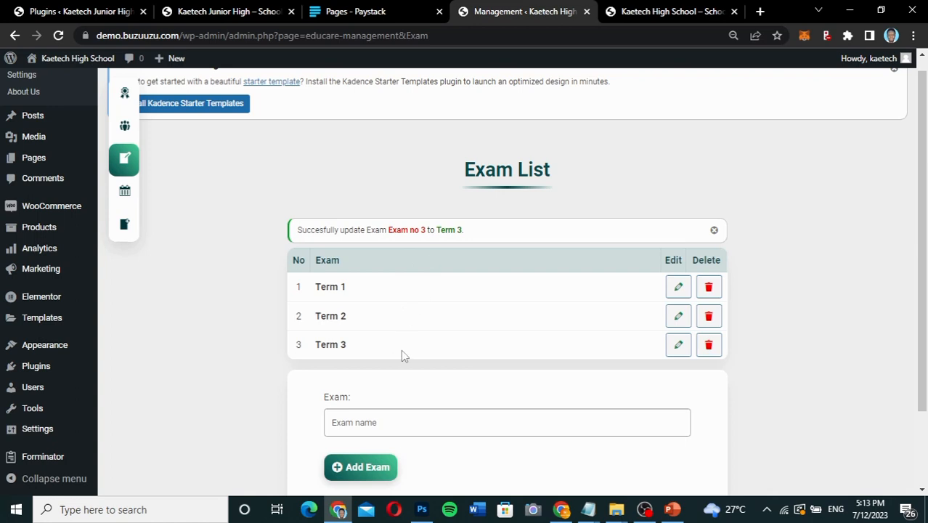
{"action": "scroll", "coordinate": [401, 349], "scroll_direction": "down", "scroll_amount": 2}
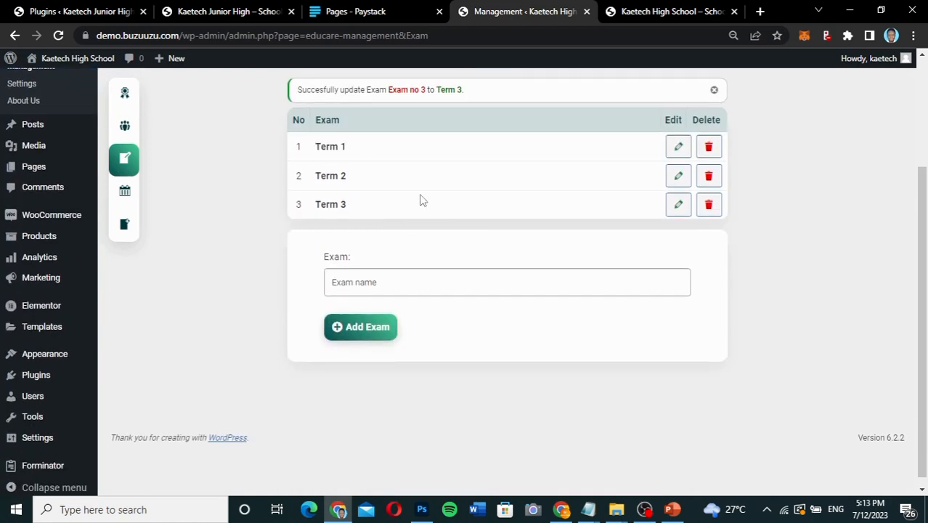
{"action": "scroll", "coordinate": [420, 200], "scroll_direction": "up", "scroll_amount": 1}
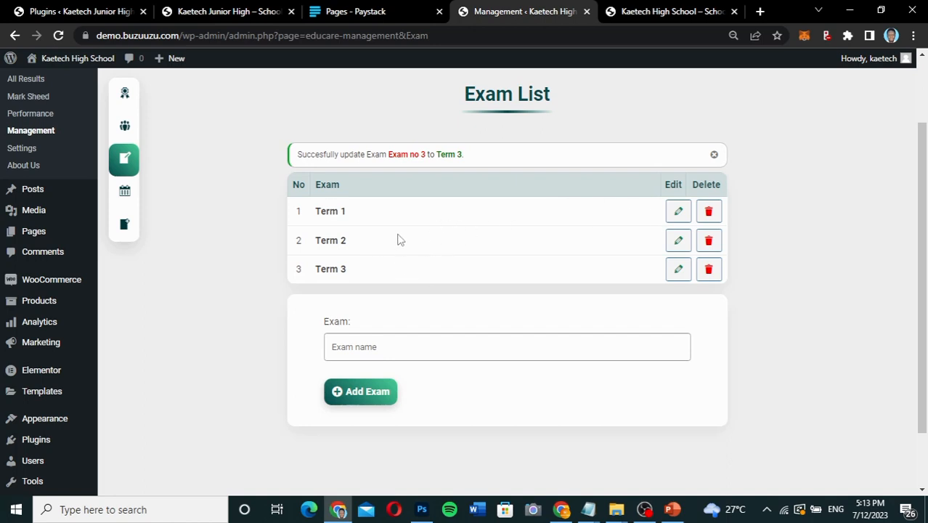
{"action": "scroll", "coordinate": [476, 276], "scroll_direction": "up", "scroll_amount": 1}
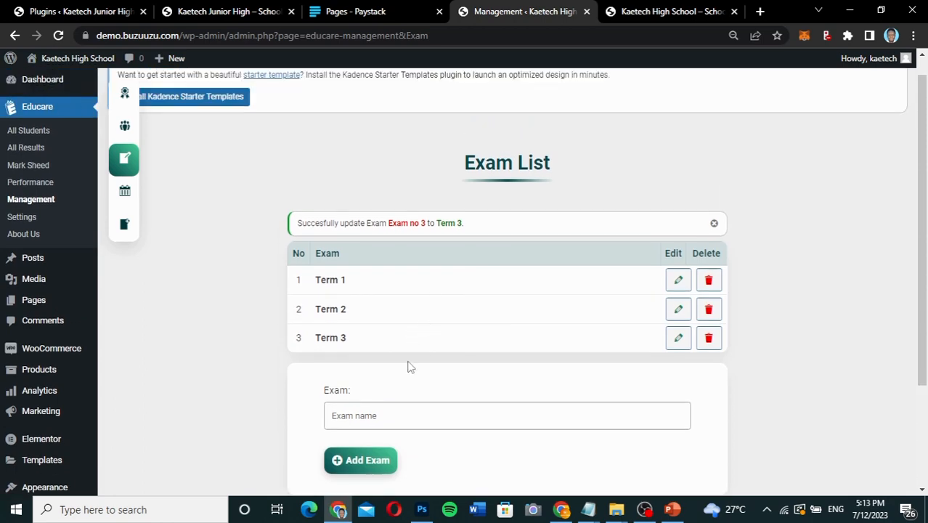
{"action": "scroll", "coordinate": [294, 227], "scroll_direction": "down", "scroll_amount": 1}
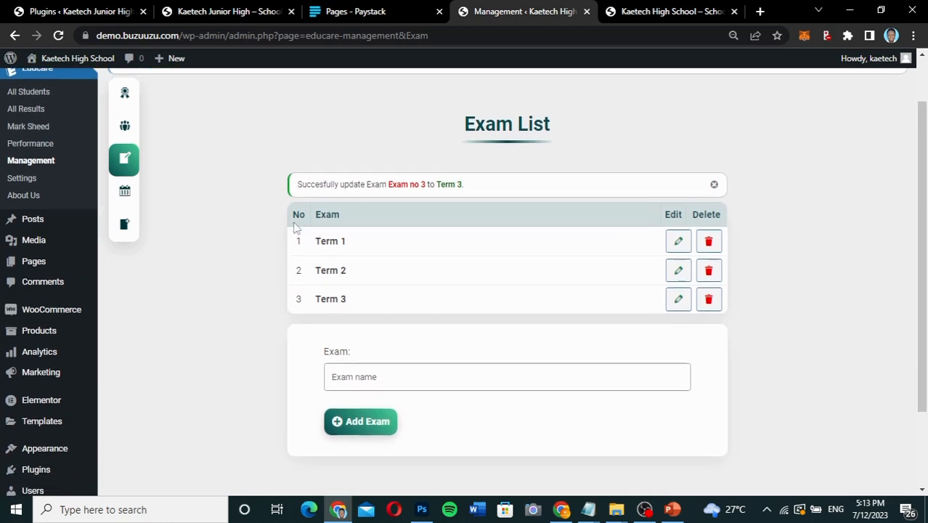
{"action": "scroll", "coordinate": [294, 225], "scroll_direction": "up", "scroll_amount": 1}
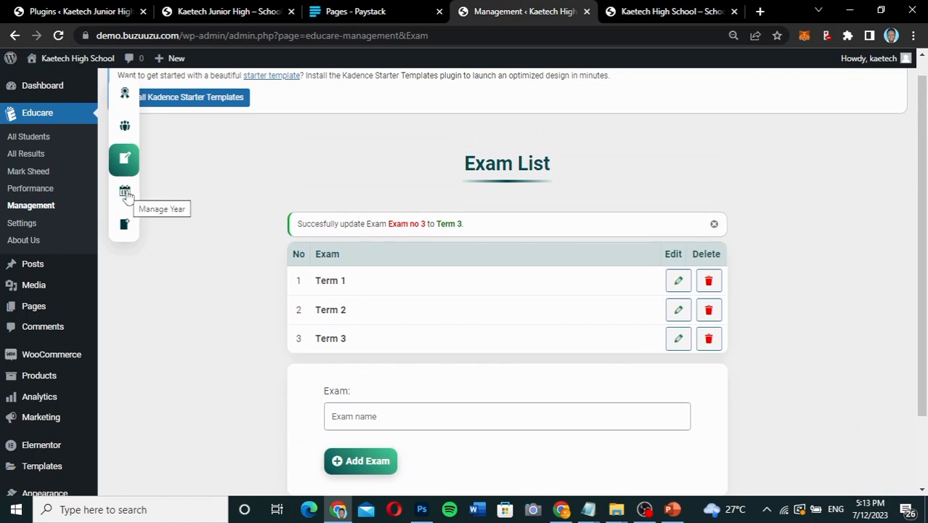
Remove the years 2024 and 2022 from Educare's year list.
{"action": "left_click", "coordinate": [125, 193]}
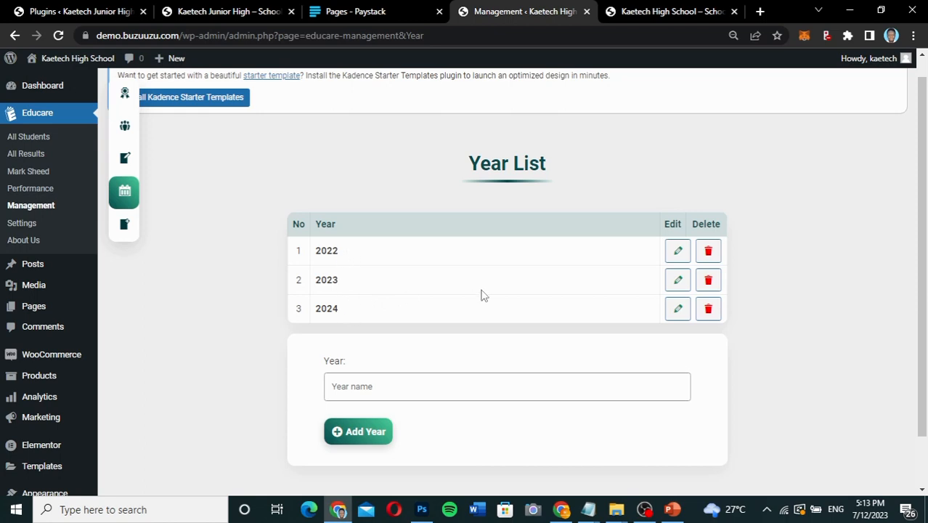
{"action": "left_click", "coordinate": [709, 310]}
{"action": "left_click", "coordinate": [531, 110]}
{"action": "left_click", "coordinate": [709, 279]}
{"action": "left_click", "coordinate": [531, 111]}
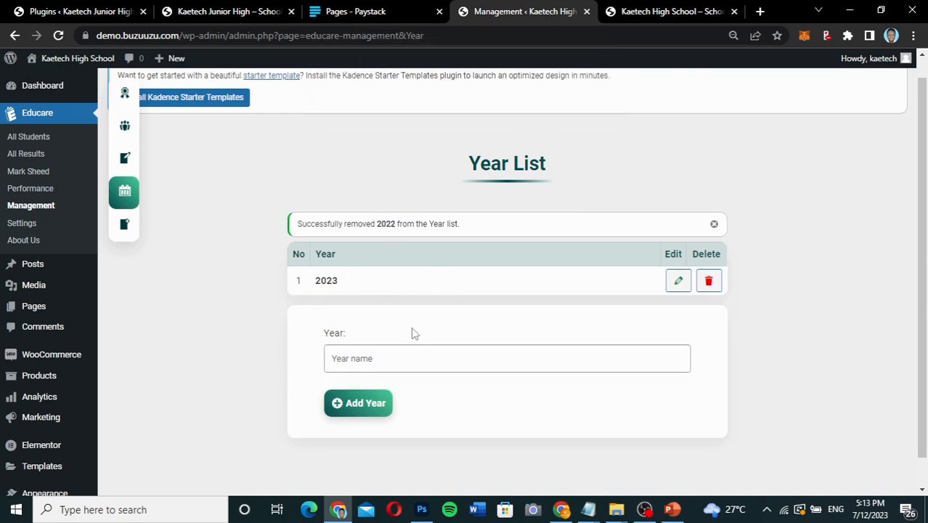
Remove the Type field from Educare's extra field list.
{"action": "left_click", "coordinate": [126, 230]}
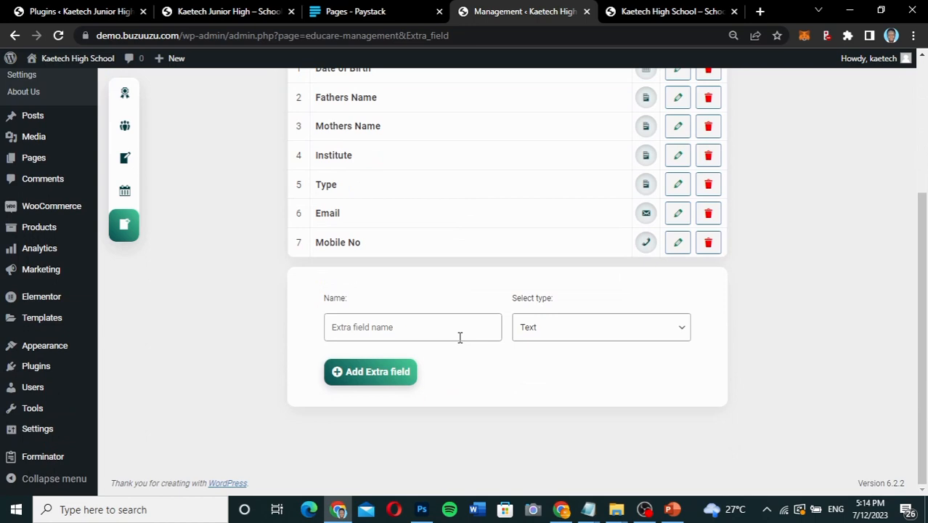
{"action": "scroll", "coordinate": [460, 338], "scroll_direction": "up", "scroll_amount": 2}
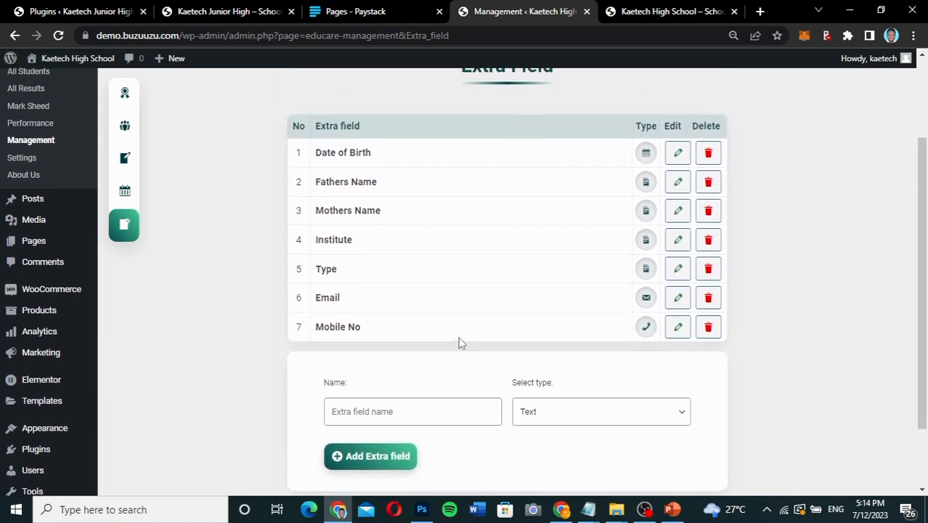
{"action": "scroll", "coordinate": [460, 342], "scroll_direction": "up", "scroll_amount": 1}
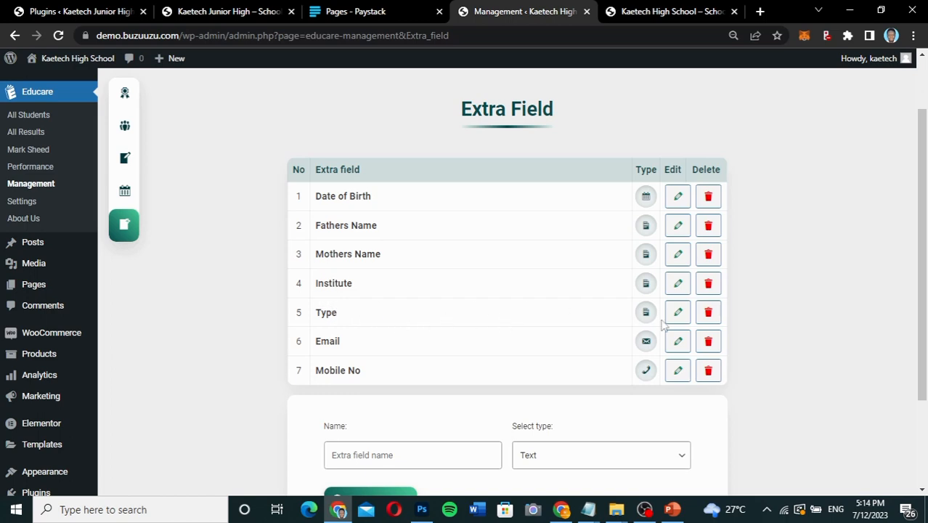
{"action": "left_click", "coordinate": [709, 313]}
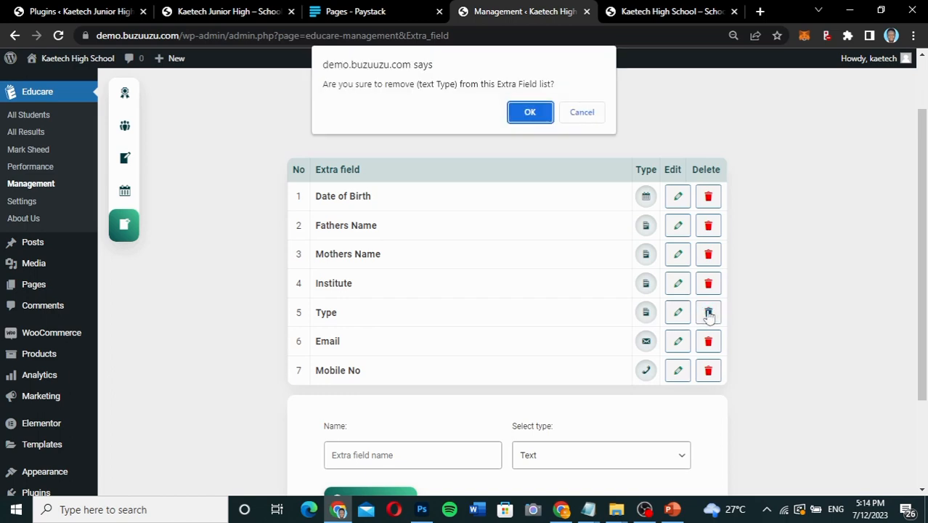
{"action": "left_click", "coordinate": [532, 112]}
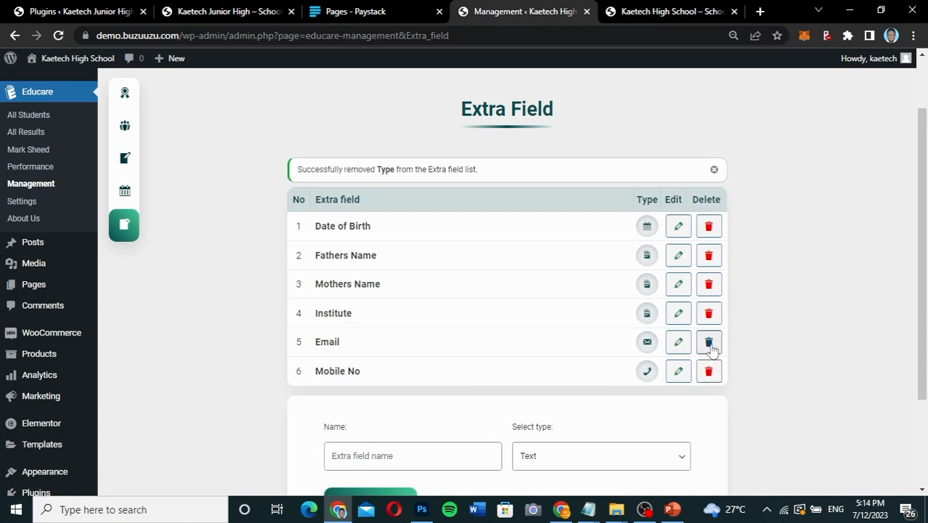
Rename the Mobile No extra field to Parent's Mobile No.
{"action": "left_click", "coordinate": [674, 372]}
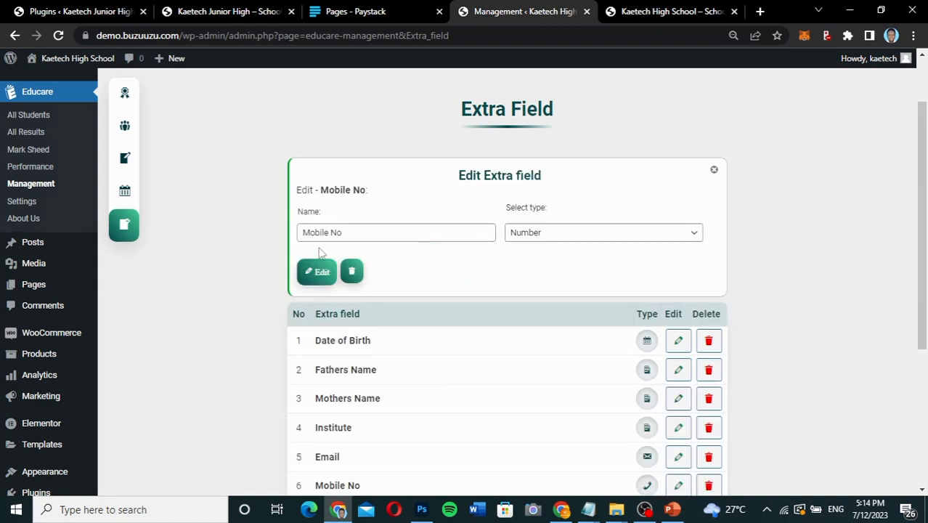
{"action": "left_click", "coordinate": [303, 230]}
{"action": "type", "text": "Parent"}
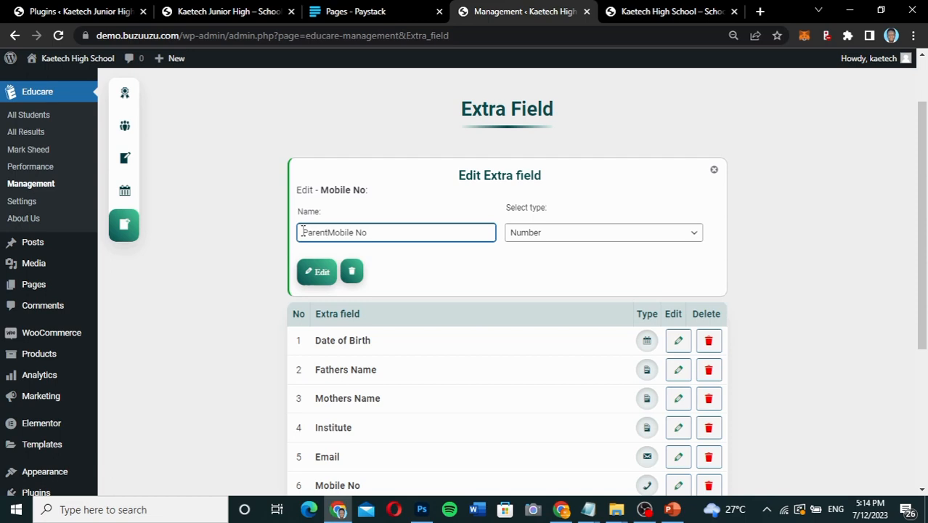
{"action": "type", "text": "'s"}
{"action": "left_click", "coordinate": [324, 266]}
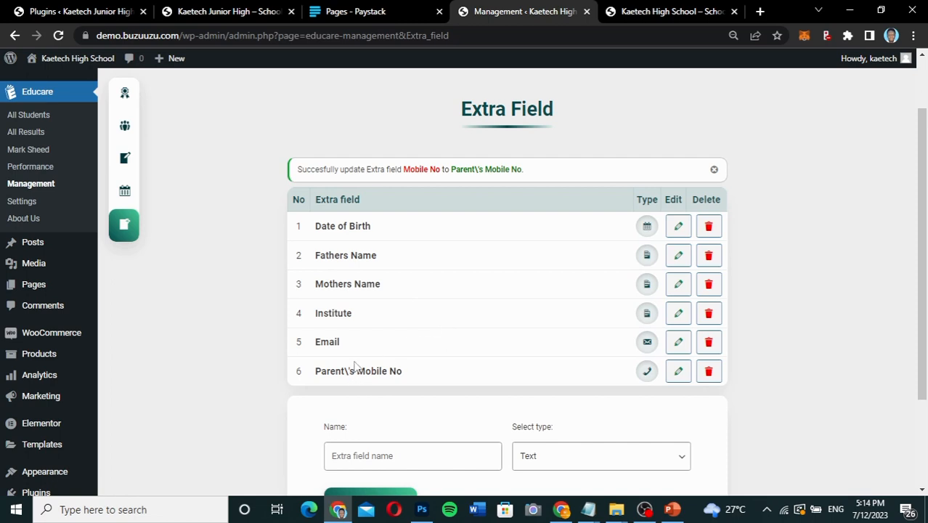
Change the name of the Parent's Mobile No extra field to Parent Mobile No.
{"action": "left_click", "coordinate": [675, 371]}
{"action": "left_click", "coordinate": [342, 232]}
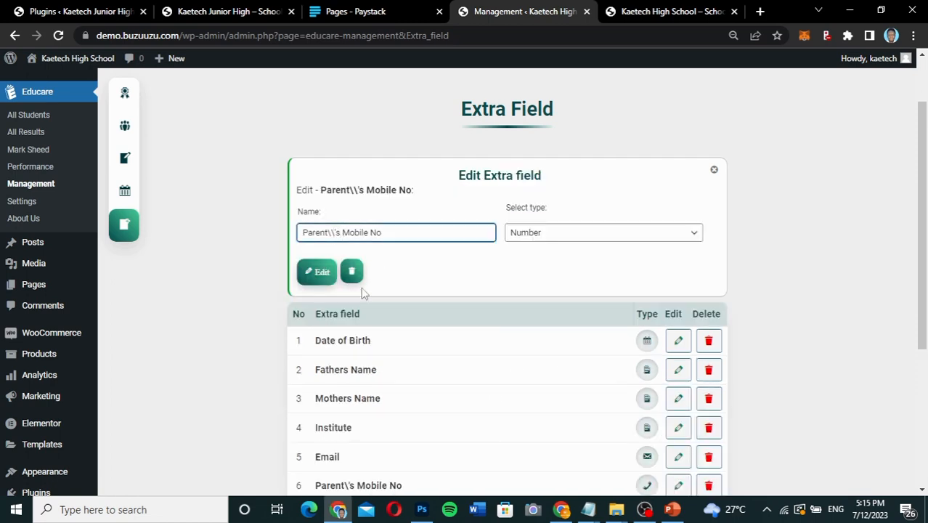
{"action": "key", "text": "BackSpace"}
{"action": "key", "text": "BackSpace"}
{"action": "key", "text": "BackSpace"}
{"action": "key", "text": "BackSpace"}
{"action": "left_click", "coordinate": [317, 272]}
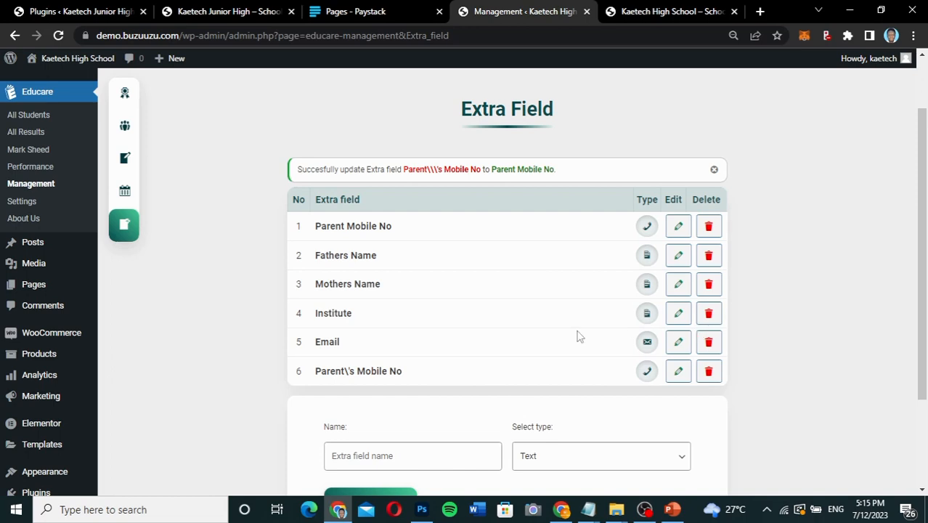
Remove the Institute field from the extra field list.
{"action": "left_click", "coordinate": [711, 314]}
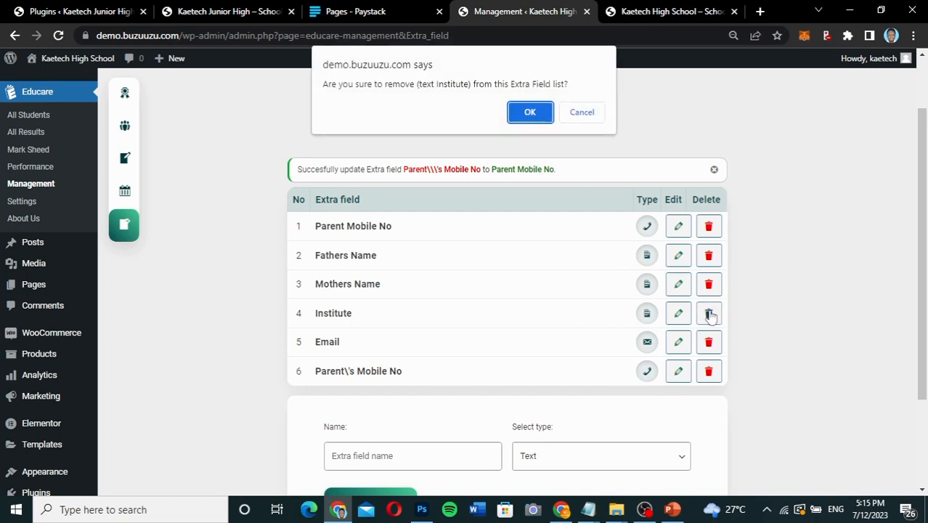
{"action": "left_click", "coordinate": [542, 110]}
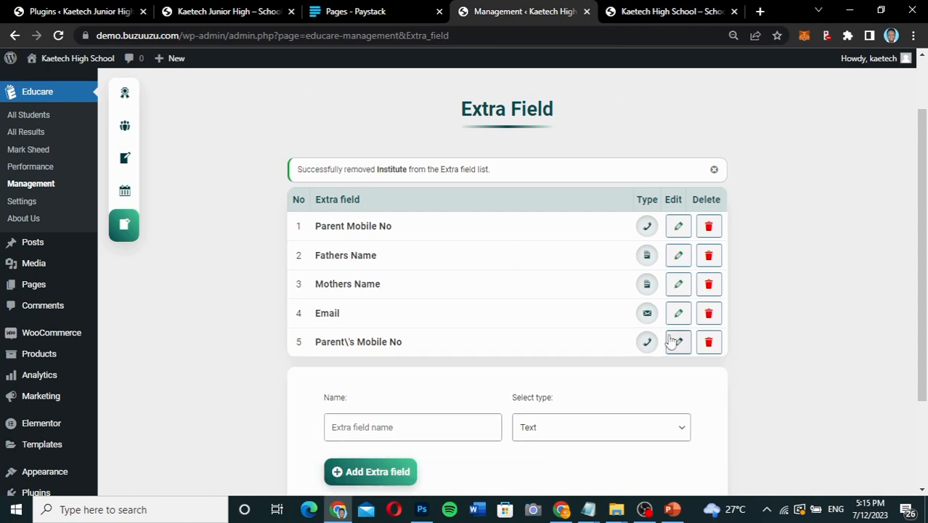
Try to remove the duplicate Parent\'s Mobile No extra field, reloading the page and retrying the deletion.
{"action": "left_click", "coordinate": [709, 342]}
{"action": "left_click", "coordinate": [529, 128]}
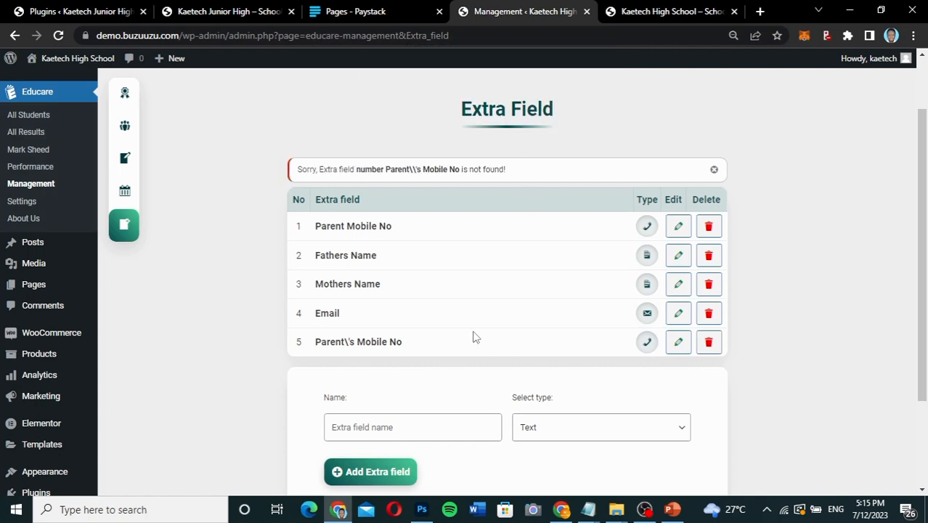
{"action": "left_click", "coordinate": [59, 38]}
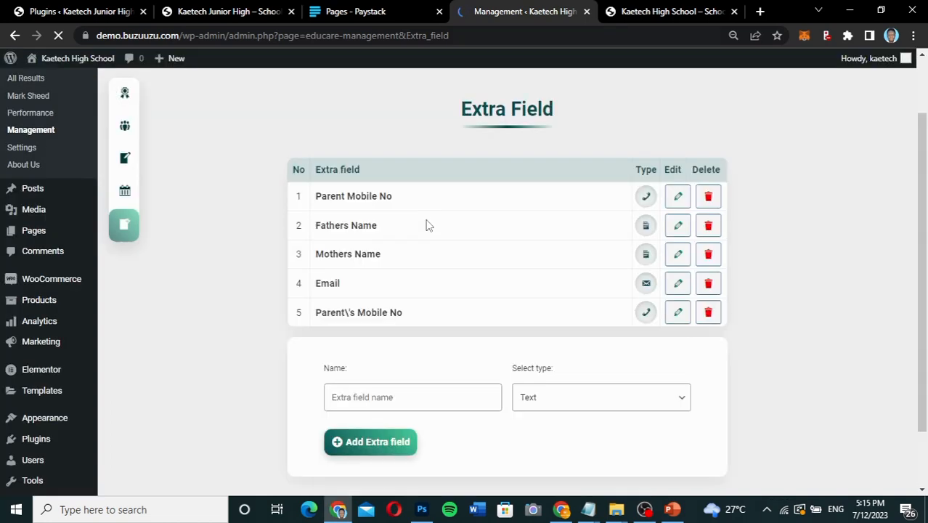
{"action": "left_click", "coordinate": [708, 314]}
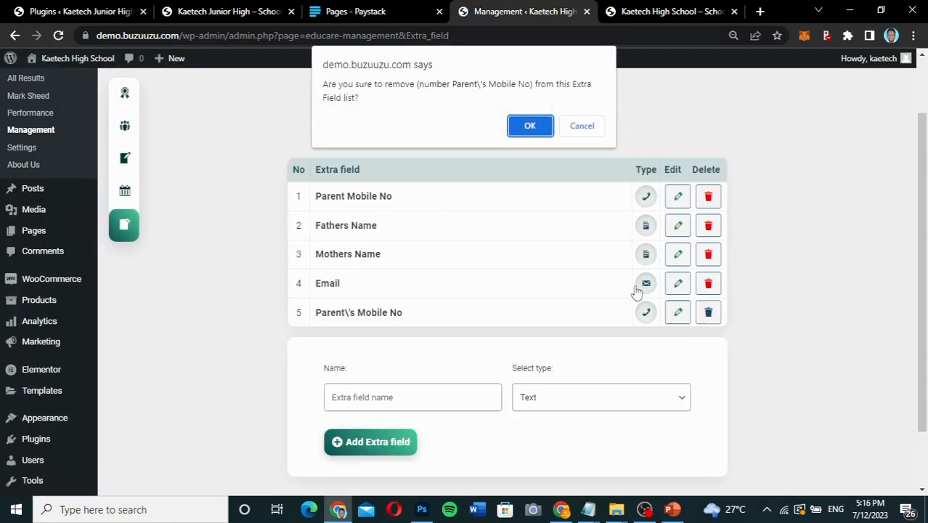
{"action": "left_click", "coordinate": [528, 125]}
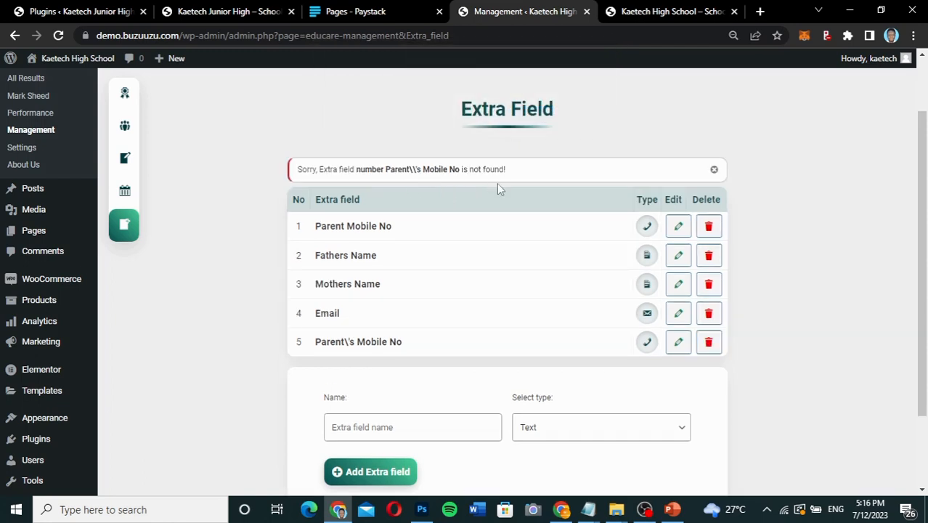
{"action": "left_click", "coordinate": [714, 170]}
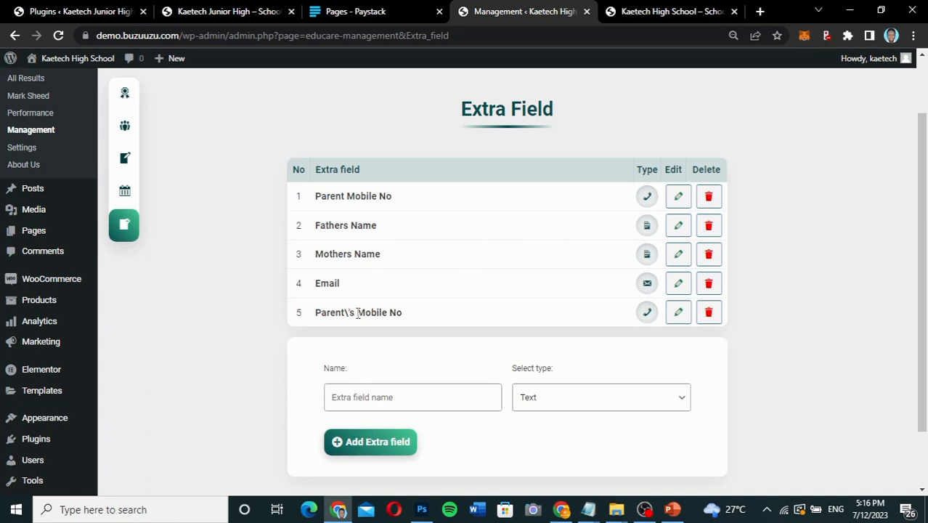
Edit the leftover Parent\'s Mobile No extra field and save its name as Mobile No.
{"action": "left_click", "coordinate": [678, 313]}
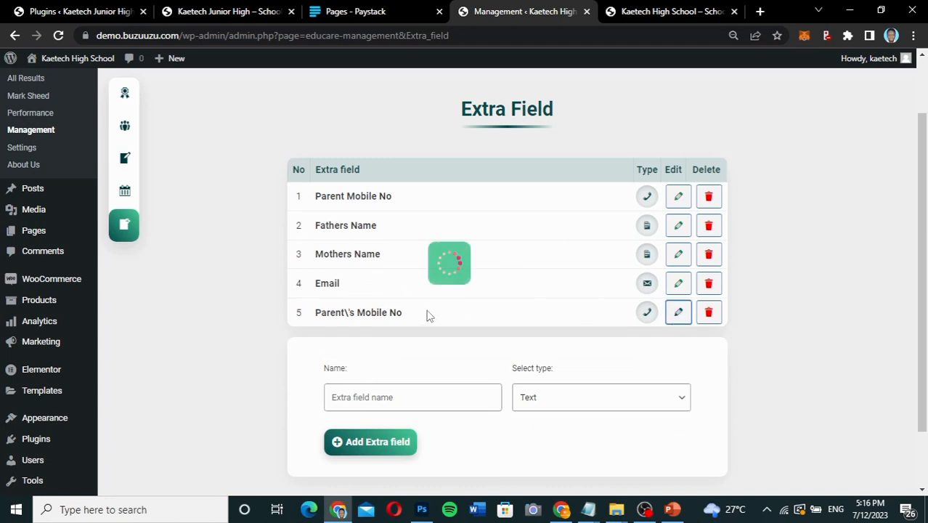
{"action": "left_click_drag", "start_coordinate": [342, 233], "coordinate": [271, 234]}
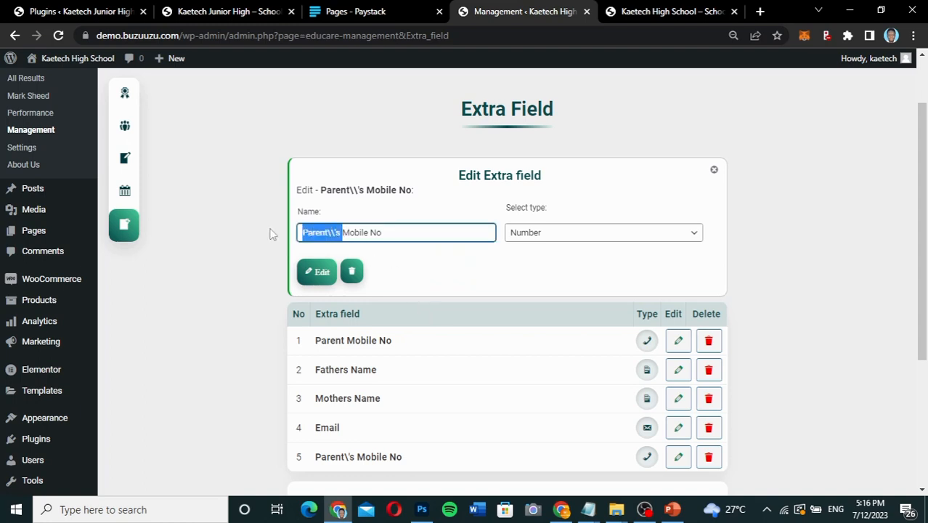
{"action": "key", "text": "BackSpace"}
{"action": "left_click", "coordinate": [321, 271]}
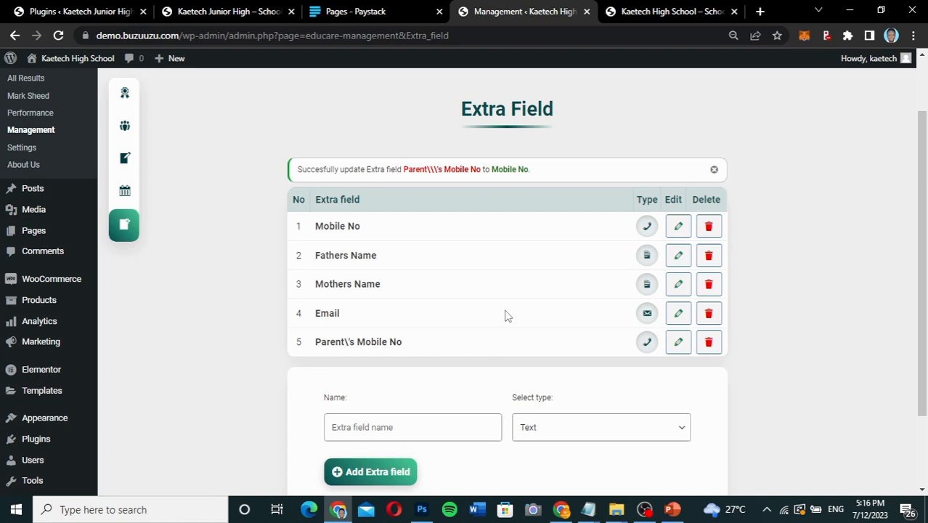
Open Educare's Performance page and examine the class and group choices in the student promotion form.
{"action": "scroll", "coordinate": [507, 316], "scroll_direction": "down", "scroll_amount": 3}
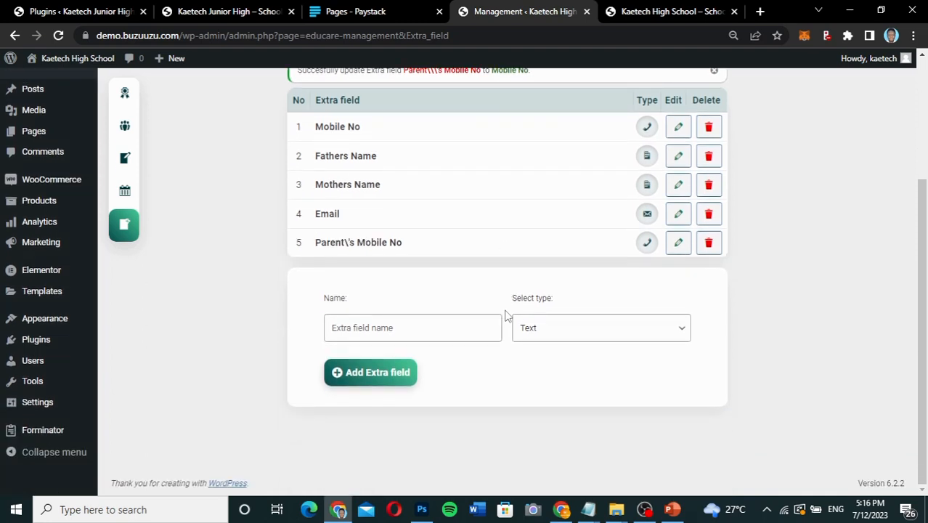
{"action": "scroll", "coordinate": [507, 316], "scroll_direction": "up", "scroll_amount": 2}
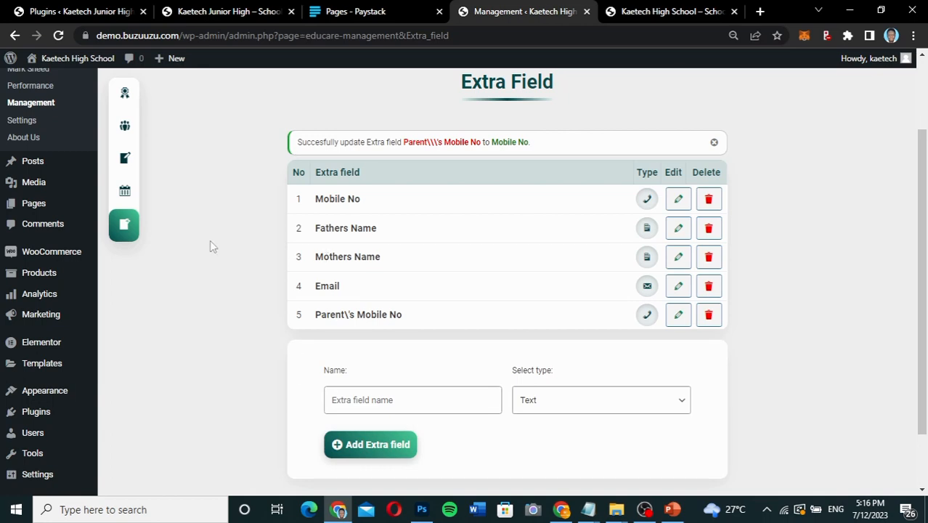
{"action": "scroll", "coordinate": [210, 245], "scroll_direction": "up", "scroll_amount": 2}
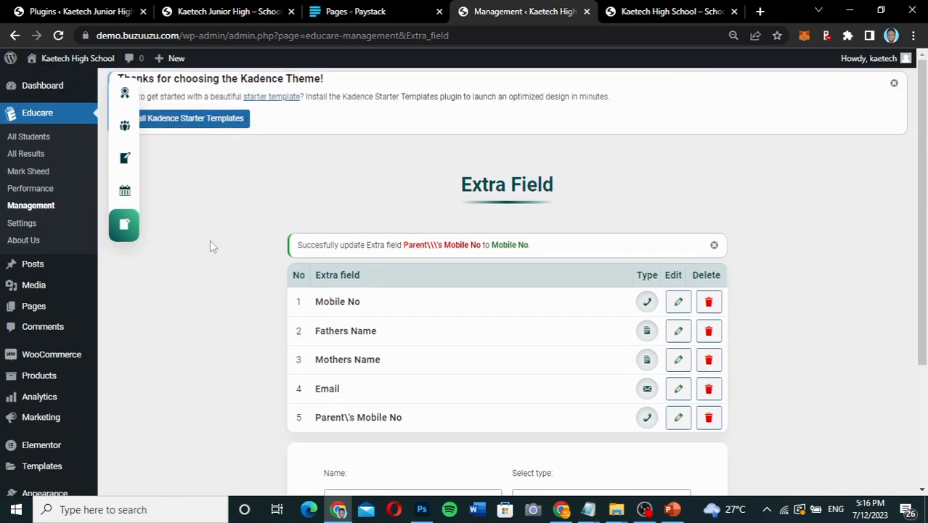
{"action": "left_click", "coordinate": [32, 189]}
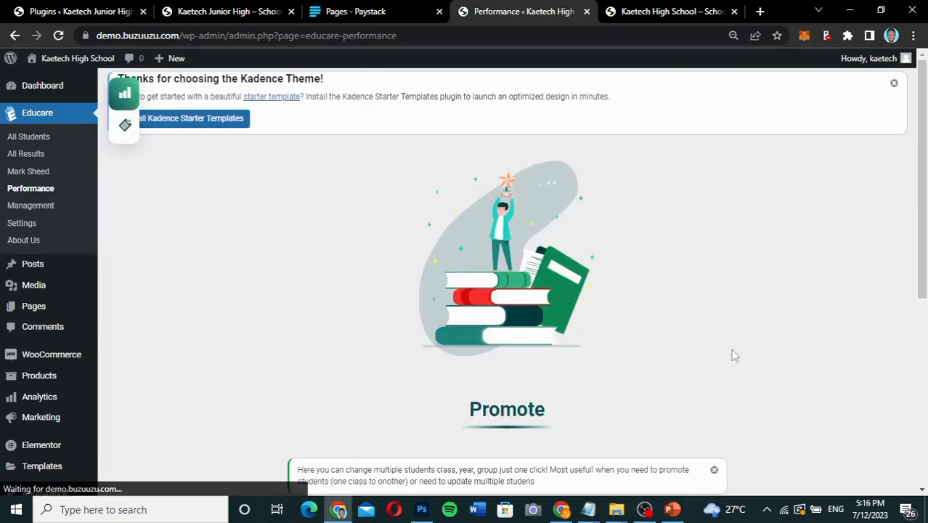
{"action": "scroll", "coordinate": [733, 355], "scroll_direction": "down", "scroll_amount": 2}
{"action": "scroll", "coordinate": [732, 355], "scroll_direction": "down", "scroll_amount": 3}
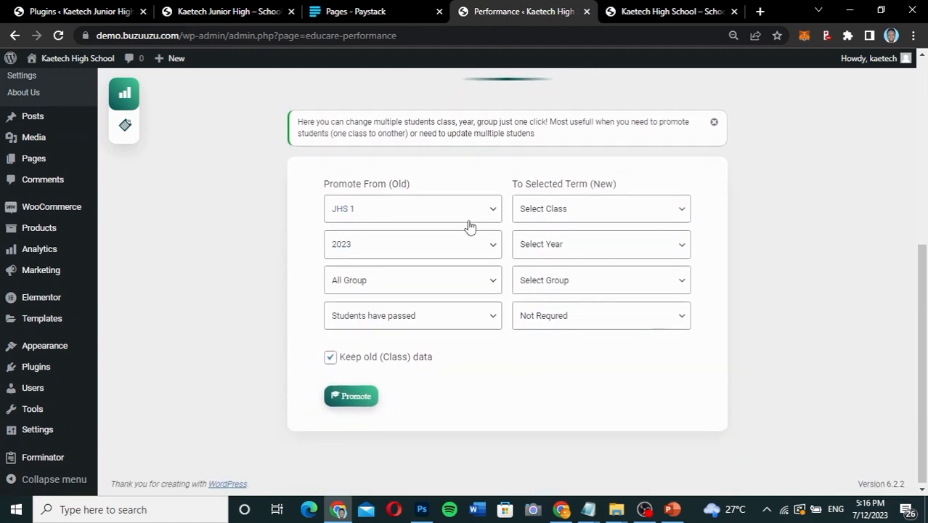
{"action": "left_click", "coordinate": [606, 212]}
{"action": "left_click", "coordinate": [603, 211]}
{"action": "left_click", "coordinate": [547, 209]}
{"action": "left_click", "coordinate": [546, 209]}
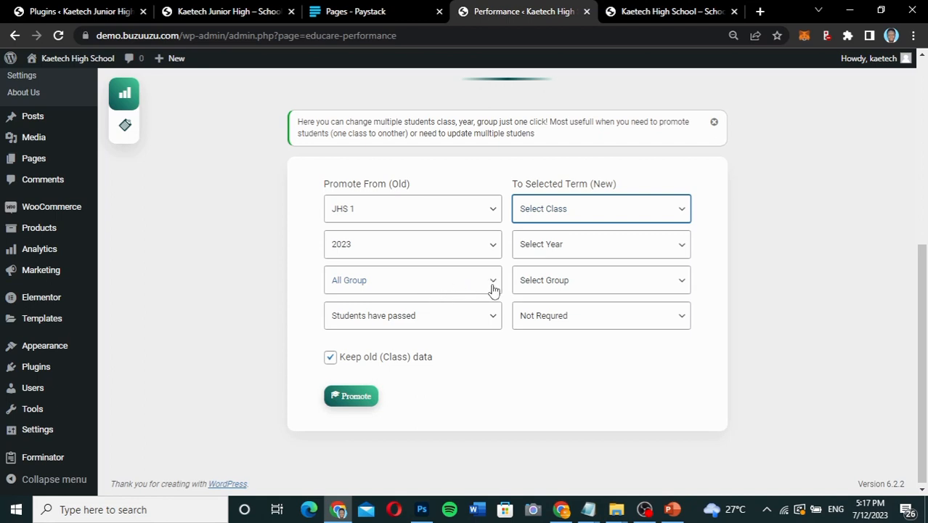
{"action": "left_click", "coordinate": [567, 288]}
Examine the promotion form's pass-condition, required-exam and source-group options without promoting any students.
{"action": "left_click", "coordinate": [417, 316]}
{"action": "left_click", "coordinate": [420, 319]}
{"action": "left_click", "coordinate": [422, 319]}
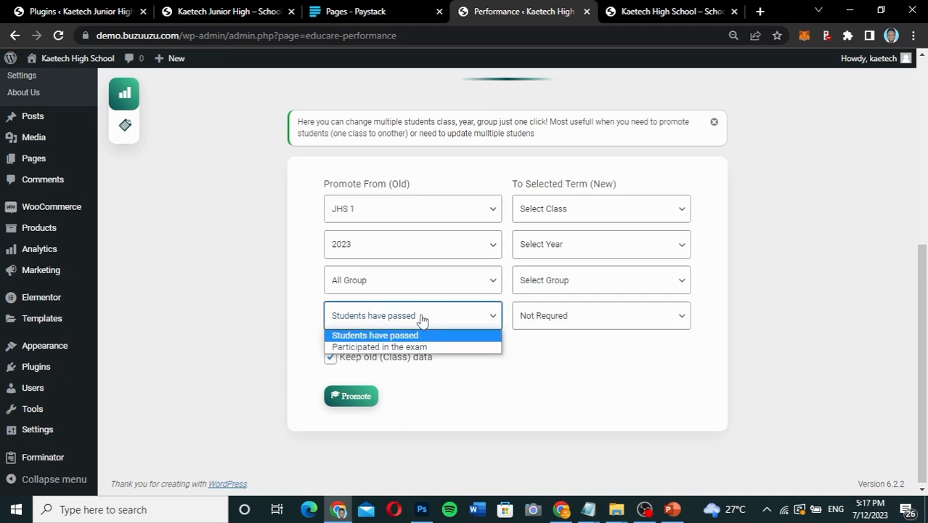
{"action": "left_click", "coordinate": [529, 339]}
{"action": "left_click", "coordinate": [541, 322]}
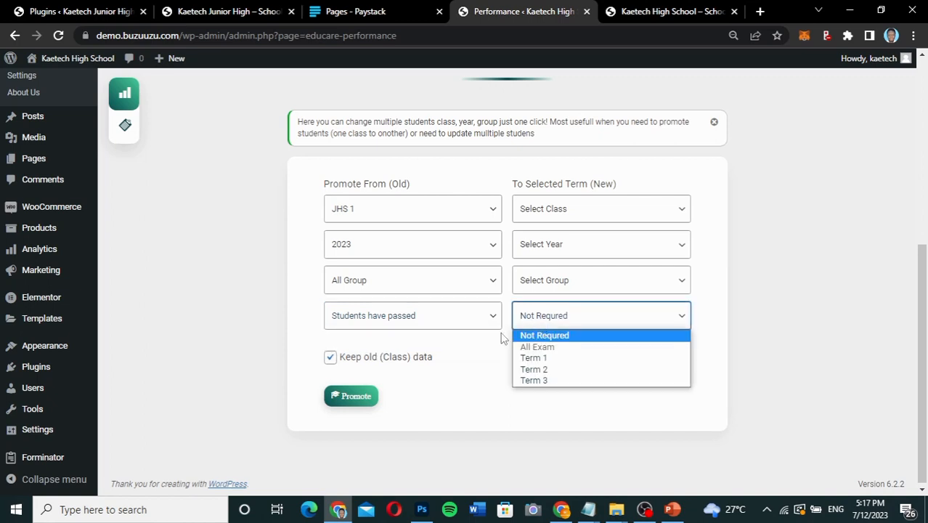
{"action": "left_click", "coordinate": [481, 357]}
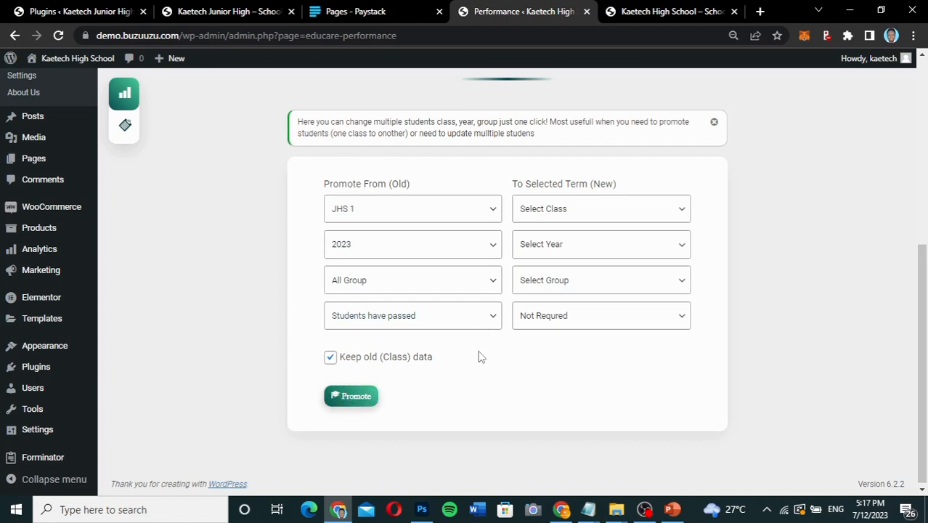
{"action": "scroll", "coordinate": [479, 357], "scroll_direction": "up", "scroll_amount": 2}
{"action": "scroll", "coordinate": [479, 357], "scroll_direction": "down", "scroll_amount": 2}
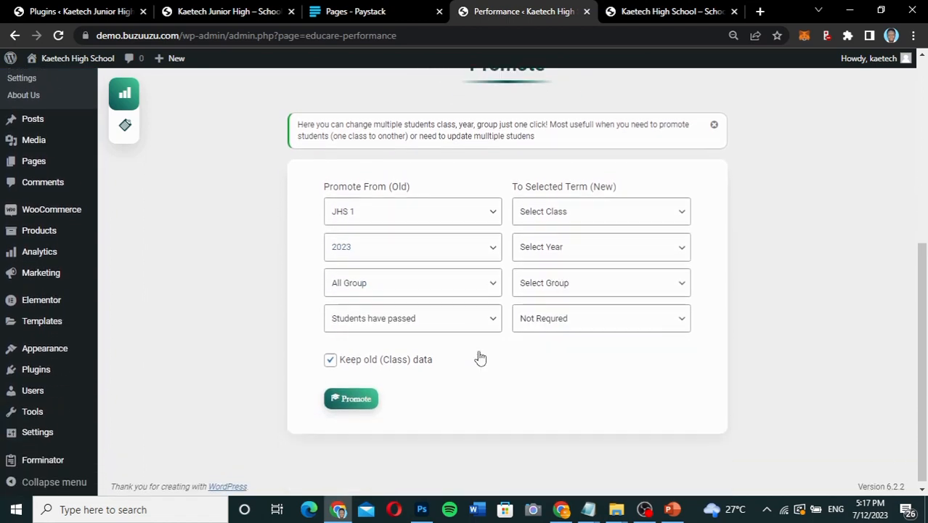
{"action": "left_click", "coordinate": [472, 281]}
{"action": "left_click", "coordinate": [263, 276]}
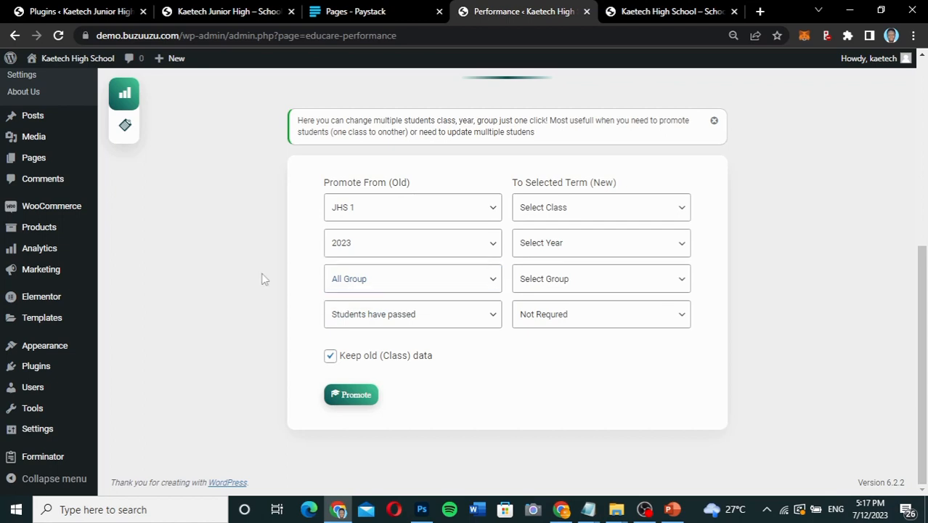
{"action": "scroll", "coordinate": [509, 333], "scroll_direction": "up", "scroll_amount": 2}
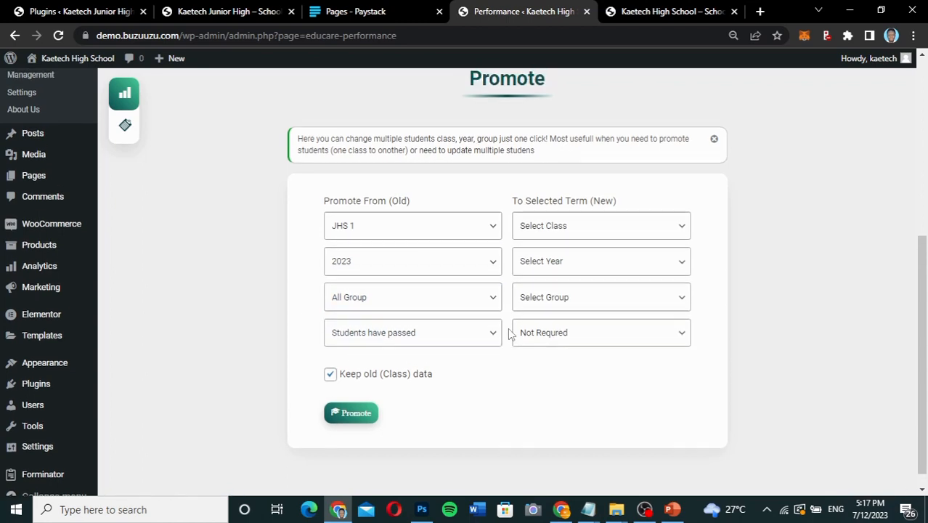
View the Attendance section of Educare's Performance page, then return to the Promote section.
{"action": "left_click", "coordinate": [125, 128]}
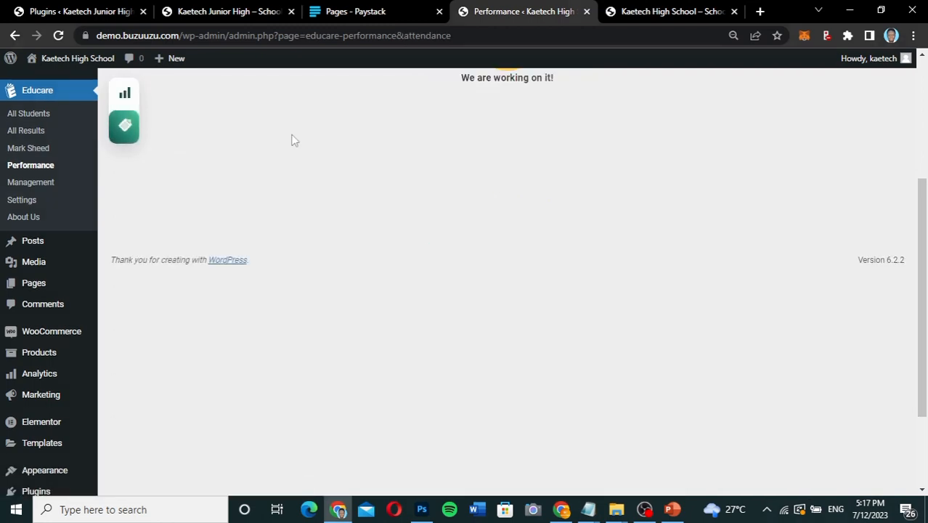
{"action": "right_click", "coordinate": [214, 211]}
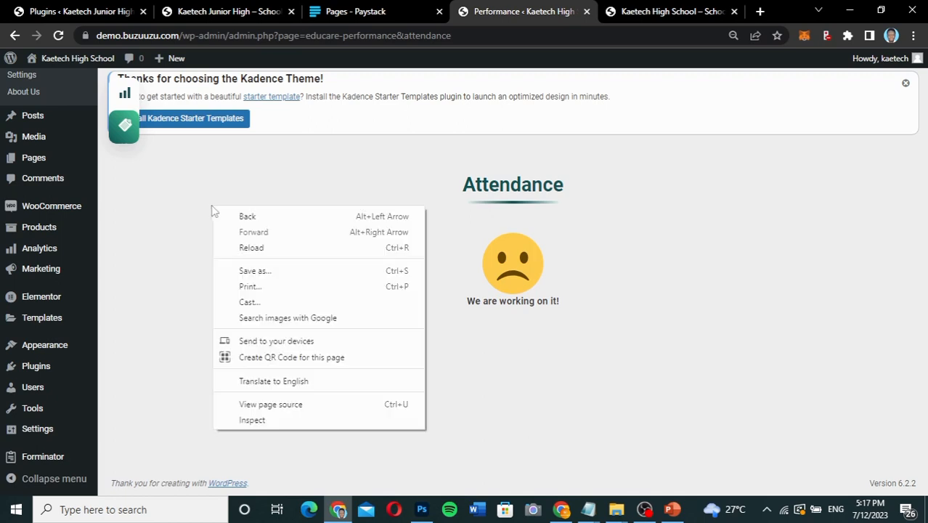
{"action": "left_click", "coordinate": [163, 194]}
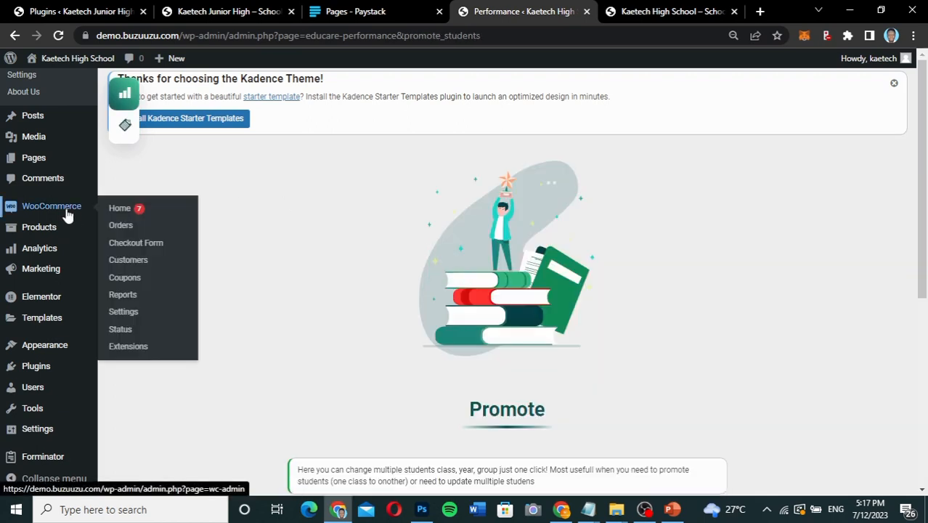
Open Educare's Mark Sheed page and request the student list for JHS 1, Term 1, Mathematics, year 2023.
{"action": "left_click", "coordinate": [24, 80]}
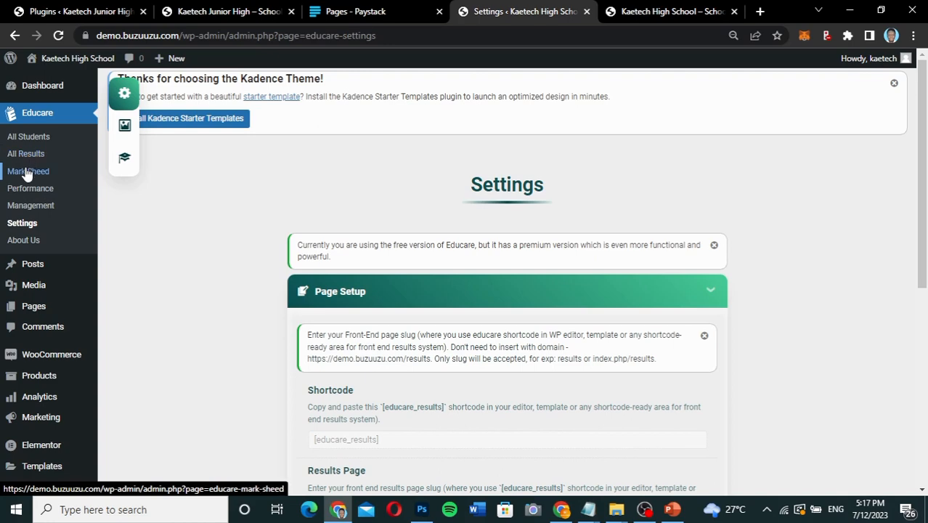
{"action": "left_click", "coordinate": [27, 173]}
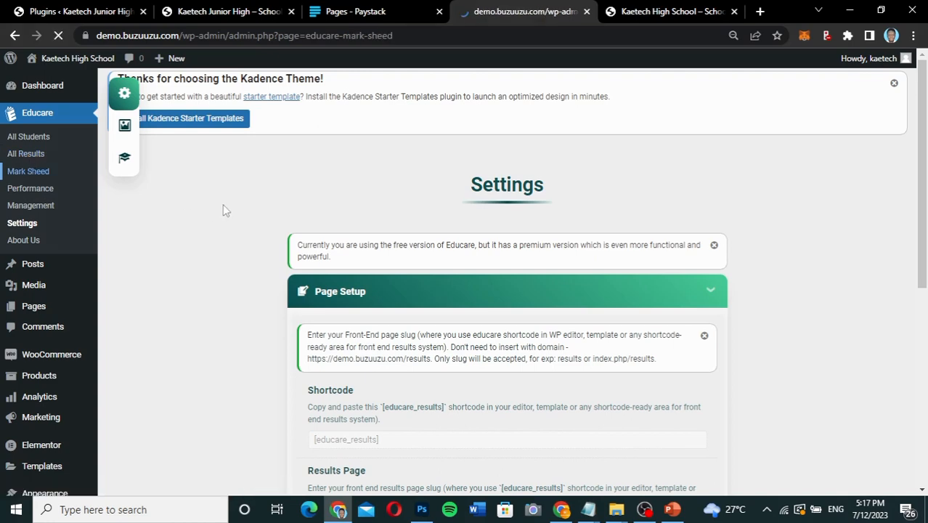
{"action": "scroll", "coordinate": [509, 368], "scroll_direction": "down", "scroll_amount": 3}
{"action": "scroll", "coordinate": [508, 373], "scroll_direction": "down", "scroll_amount": 2}
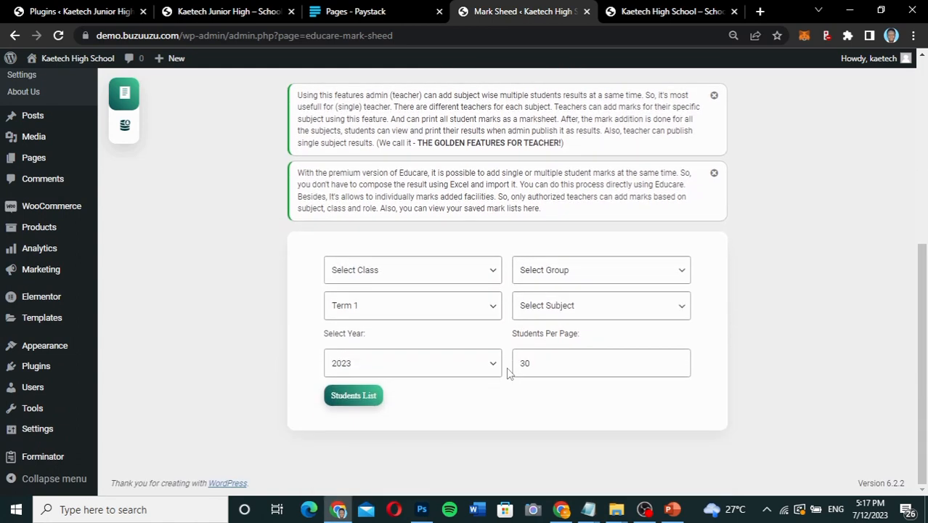
{"action": "left_click", "coordinate": [453, 271]}
{"action": "left_click", "coordinate": [411, 304]}
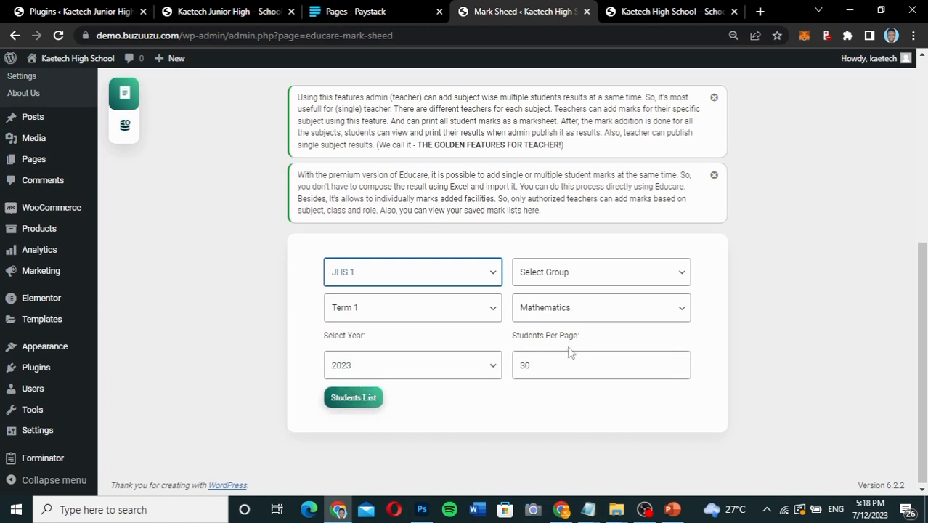
{"action": "left_click", "coordinate": [367, 397]}
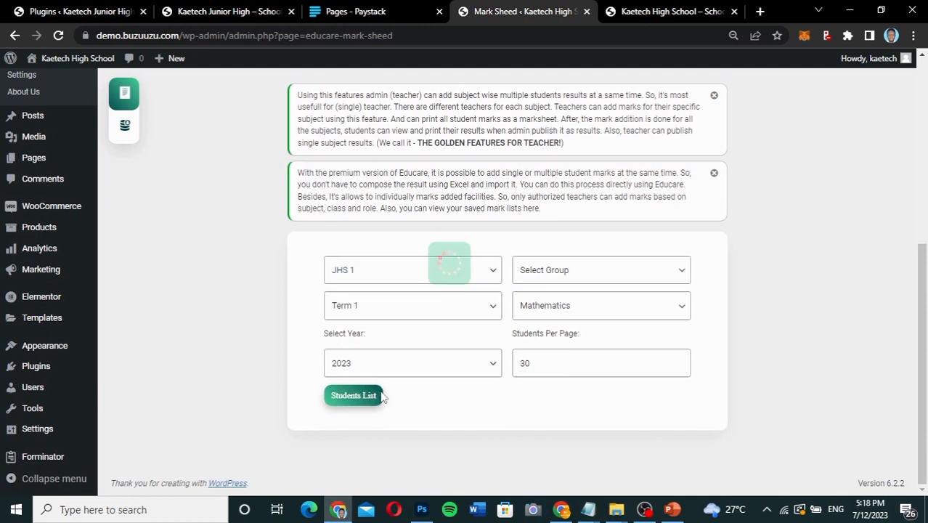
{"action": "scroll", "coordinate": [750, 380], "scroll_direction": "down", "scroll_amount": 1}
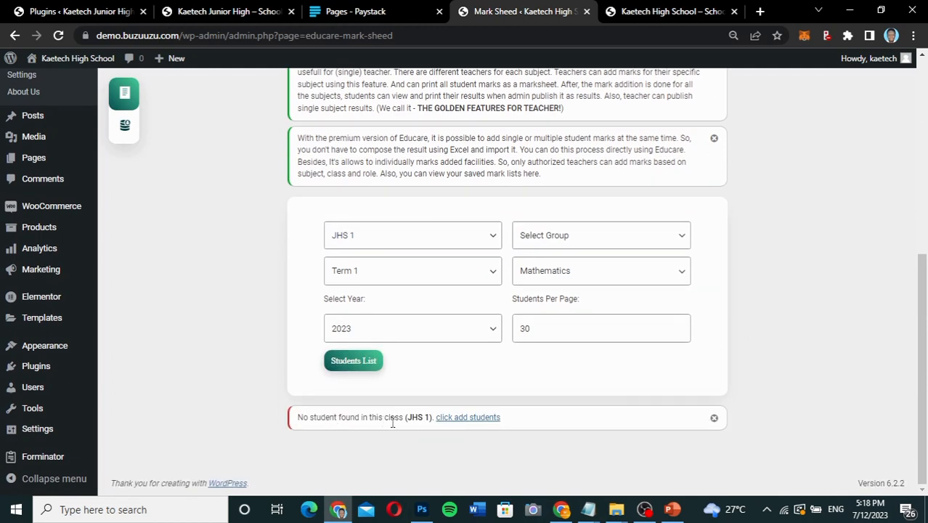
Examine the subject choices in the Add Marks form and view the Import Marks section.
{"action": "left_click", "coordinate": [570, 275]}
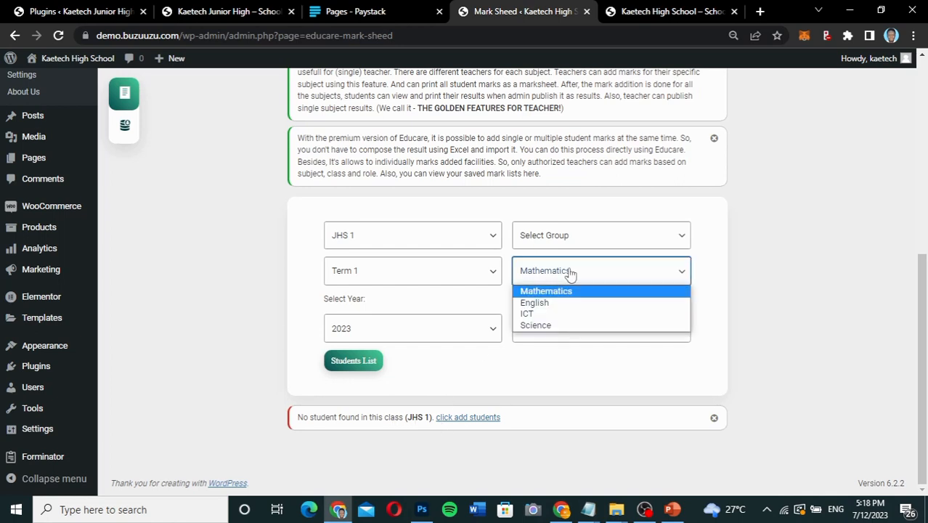
{"action": "left_click", "coordinate": [722, 285]}
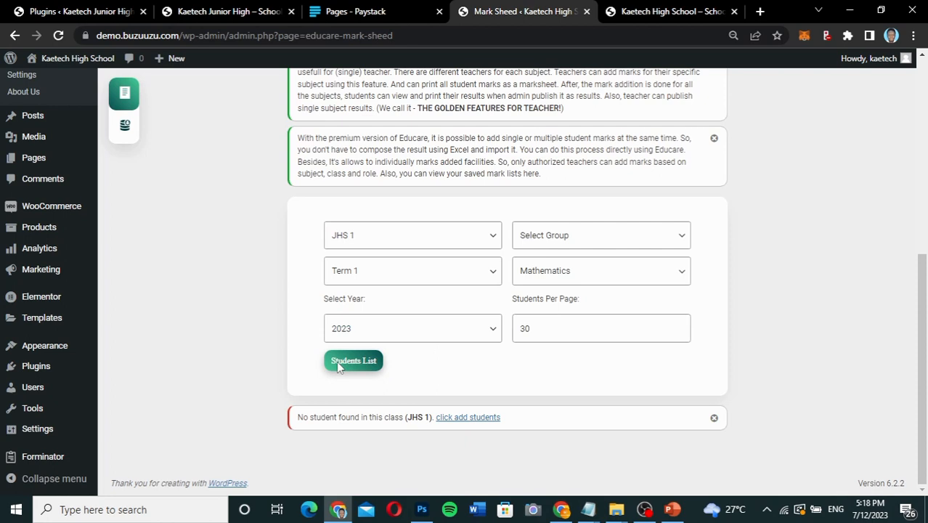
{"action": "scroll", "coordinate": [337, 361], "scroll_direction": "up", "scroll_amount": 2}
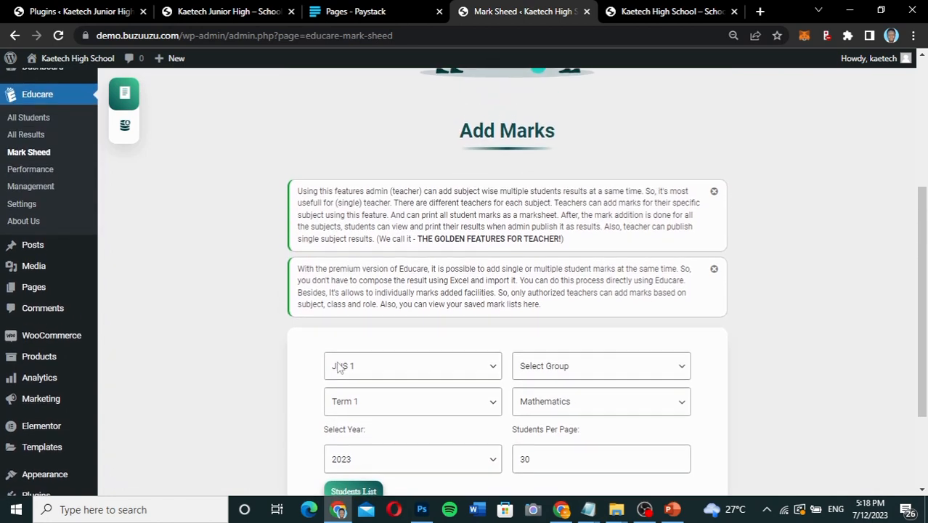
{"action": "left_click", "coordinate": [125, 128]}
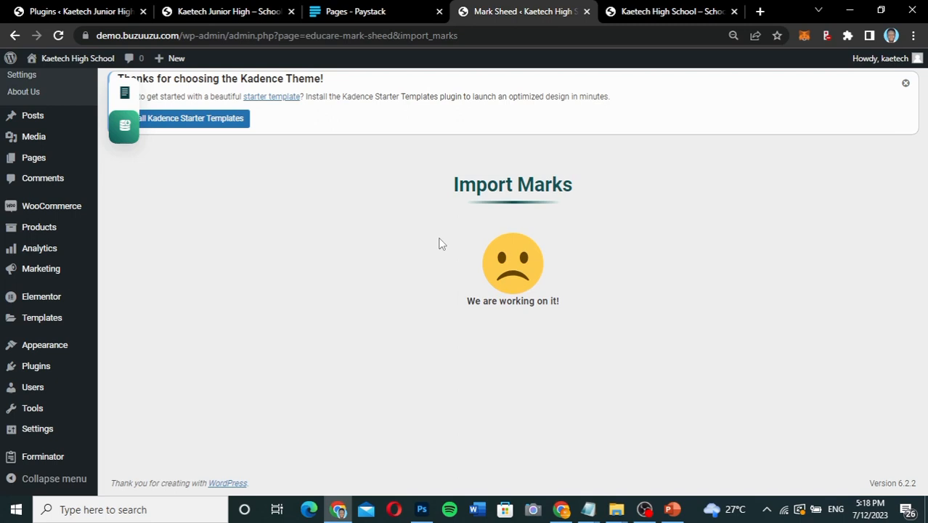
{"action": "left_click_drag", "start_coordinate": [439, 244], "coordinate": [440, 138]}
{"action": "left_click", "coordinate": [366, 262]}
Open Educare's All Students page and examine its filter form and student table.
{"action": "left_click", "coordinate": [27, 77]}
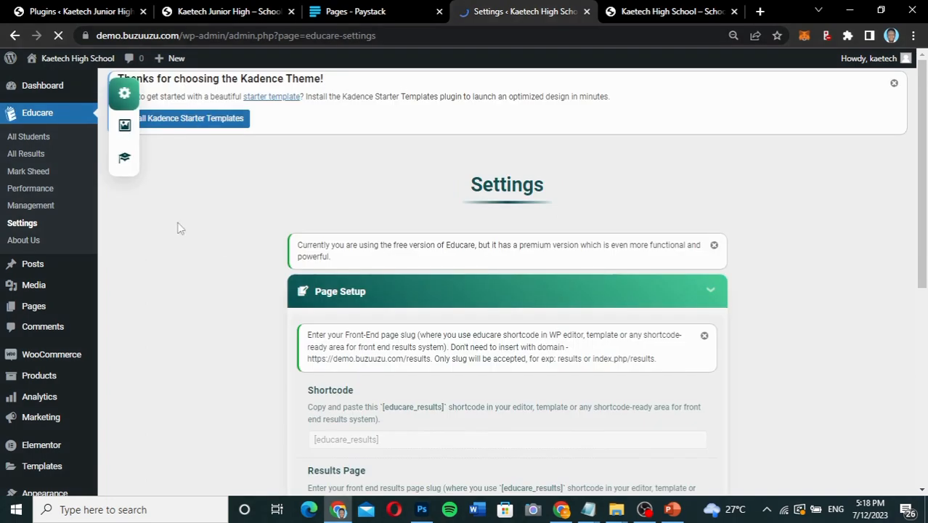
{"action": "left_click", "coordinate": [31, 138]}
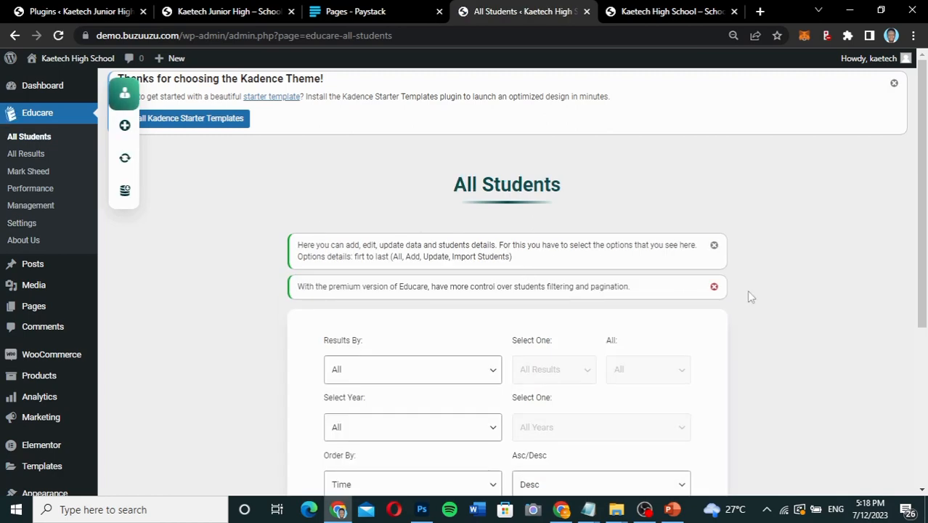
{"action": "scroll", "coordinate": [756, 348], "scroll_direction": "down", "scroll_amount": 5}
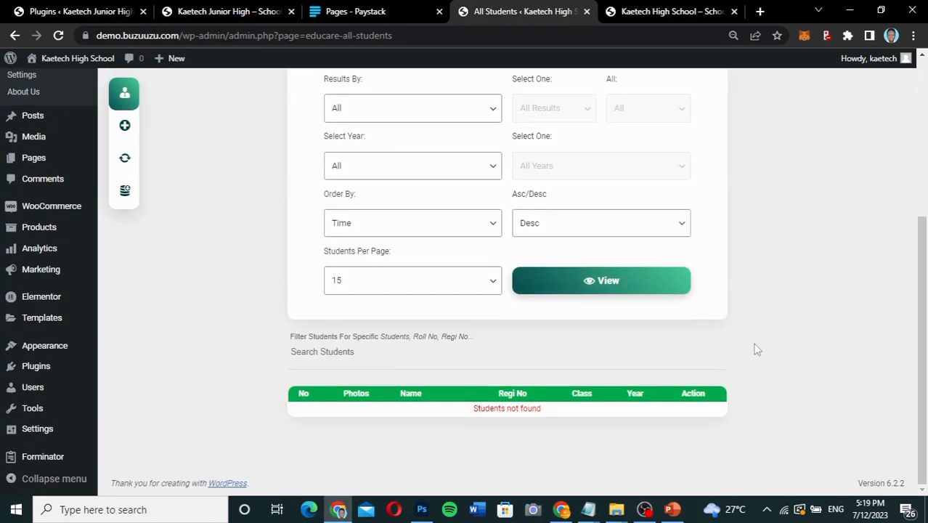
{"action": "scroll", "coordinate": [757, 350], "scroll_direction": "up", "scroll_amount": 3}
{"action": "scroll", "coordinate": [757, 350], "scroll_direction": "down", "scroll_amount": 3}
{"action": "scroll", "coordinate": [757, 349], "scroll_direction": "up", "scroll_amount": 1}
{"action": "scroll", "coordinate": [755, 349], "scroll_direction": "up", "scroll_amount": 2}
{"action": "scroll", "coordinate": [756, 350], "scroll_direction": "down", "scroll_amount": 1}
{"action": "scroll", "coordinate": [756, 349], "scroll_direction": "up", "scroll_amount": 2}
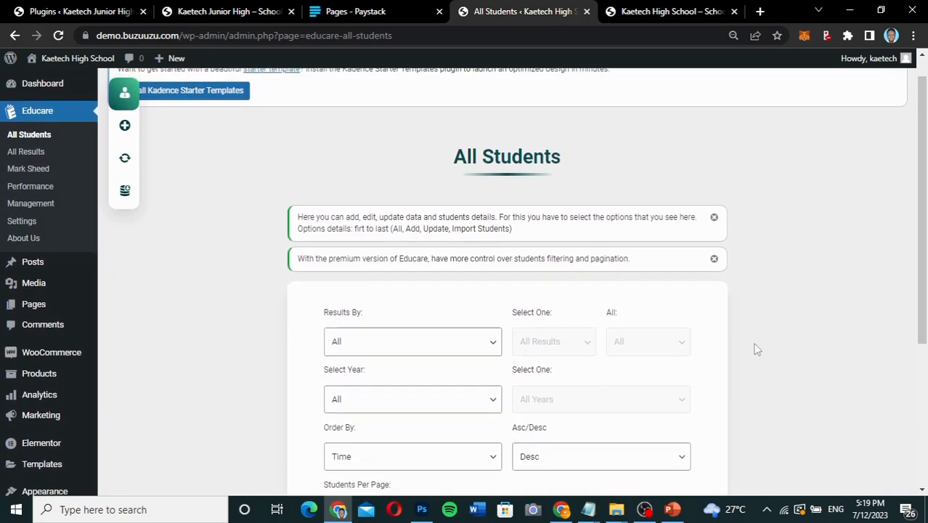
{"action": "scroll", "coordinate": [755, 349], "scroll_direction": "down", "scroll_amount": 4}
{"action": "scroll", "coordinate": [756, 350], "scroll_direction": "up", "scroll_amount": 2}
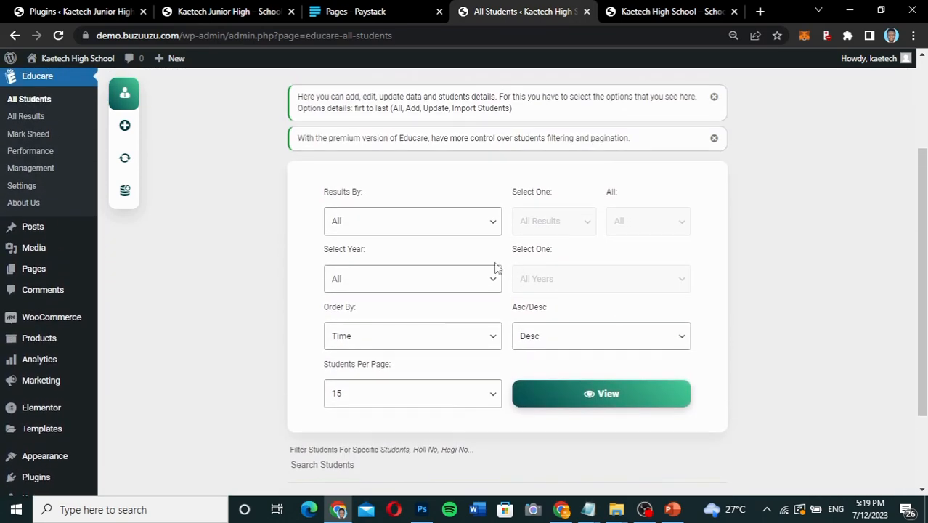
Examine the Results By and Select Year filter choices for the student list, keeping both set to All.
{"action": "left_click", "coordinate": [481, 224]}
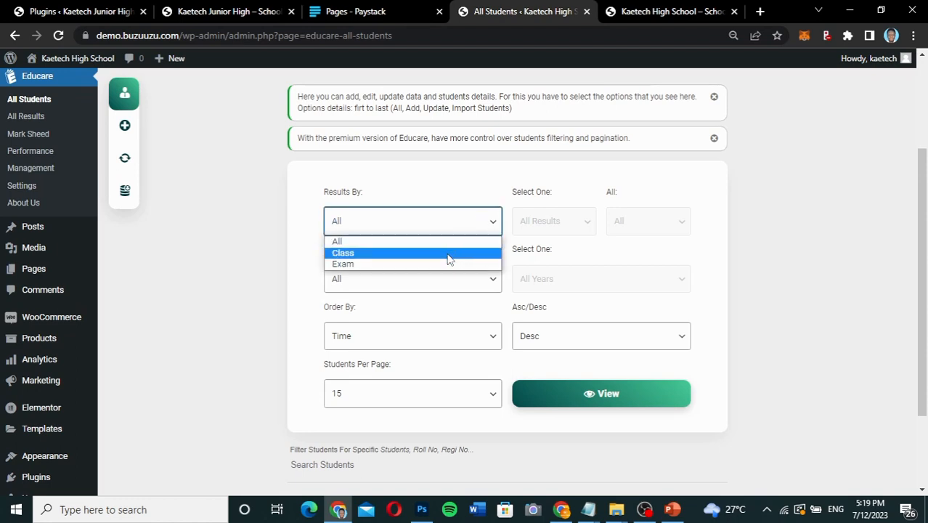
{"action": "left_click", "coordinate": [462, 223]}
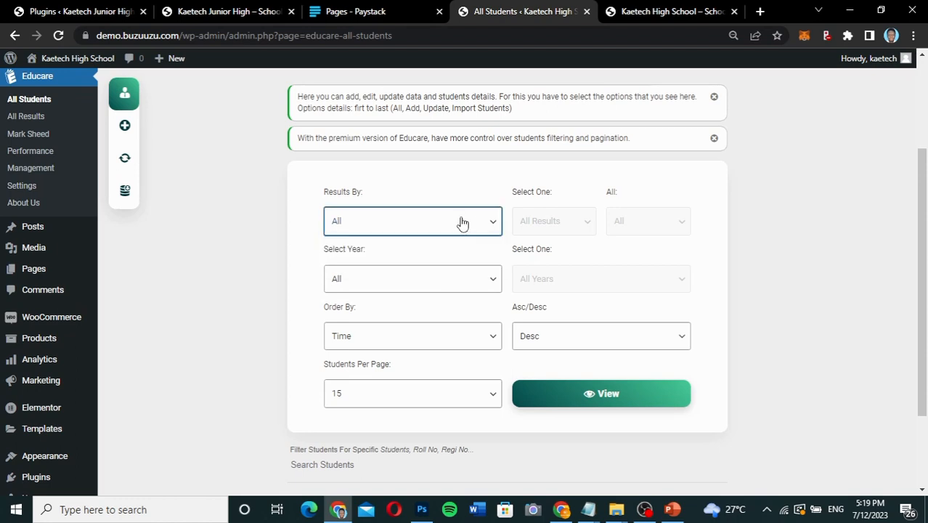
{"action": "left_click", "coordinate": [417, 277]}
{"action": "left_click", "coordinate": [418, 278]}
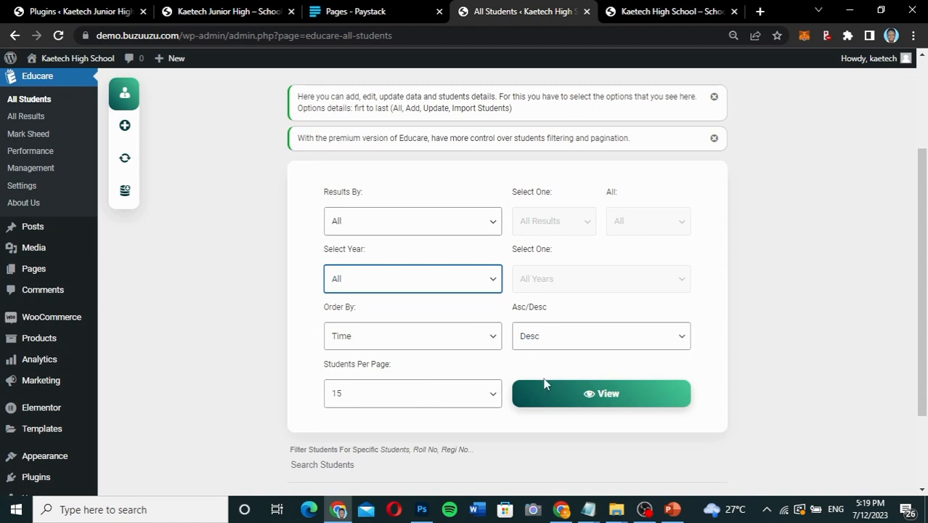
{"action": "left_click", "coordinate": [673, 386]}
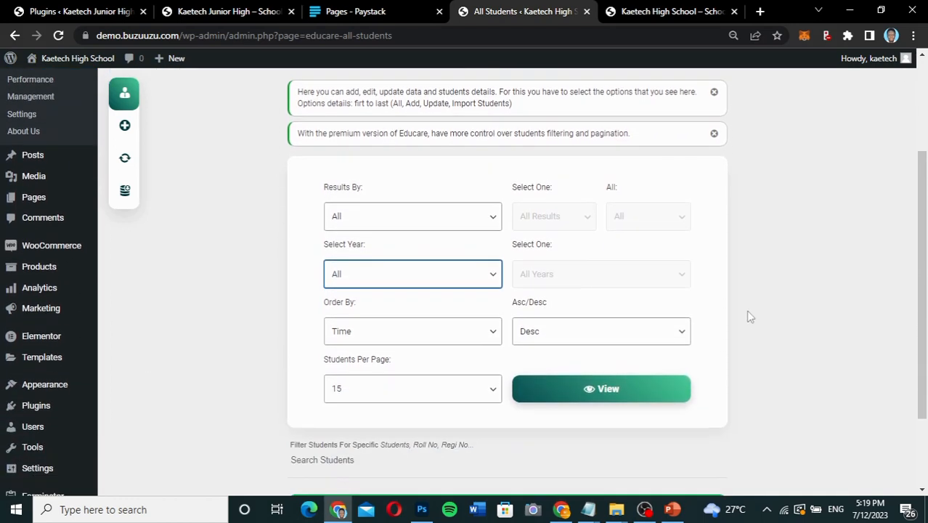
Open the form for adding a new student and review its photo, details and extra fields.
{"action": "left_click", "coordinate": [124, 129]}
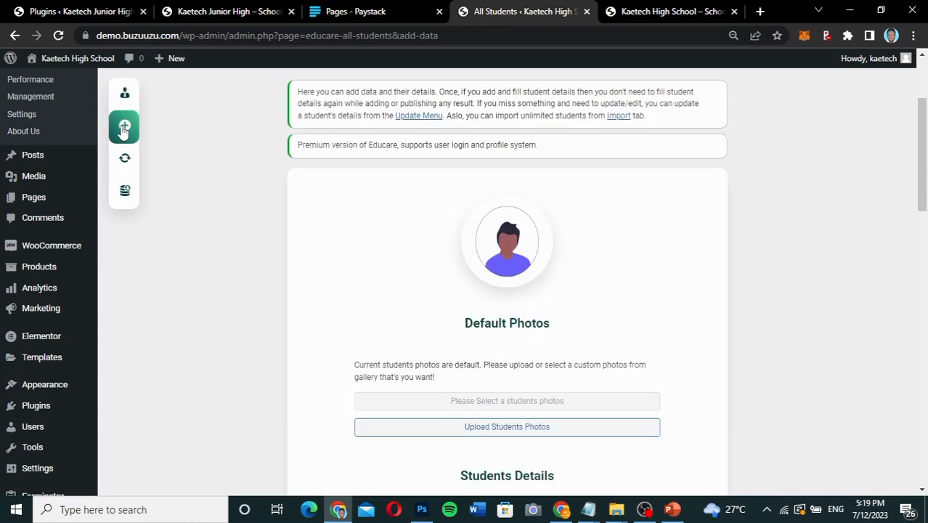
{"action": "scroll", "coordinate": [719, 280], "scroll_direction": "down", "scroll_amount": 3}
{"action": "scroll", "coordinate": [720, 281], "scroll_direction": "down", "scroll_amount": 6}
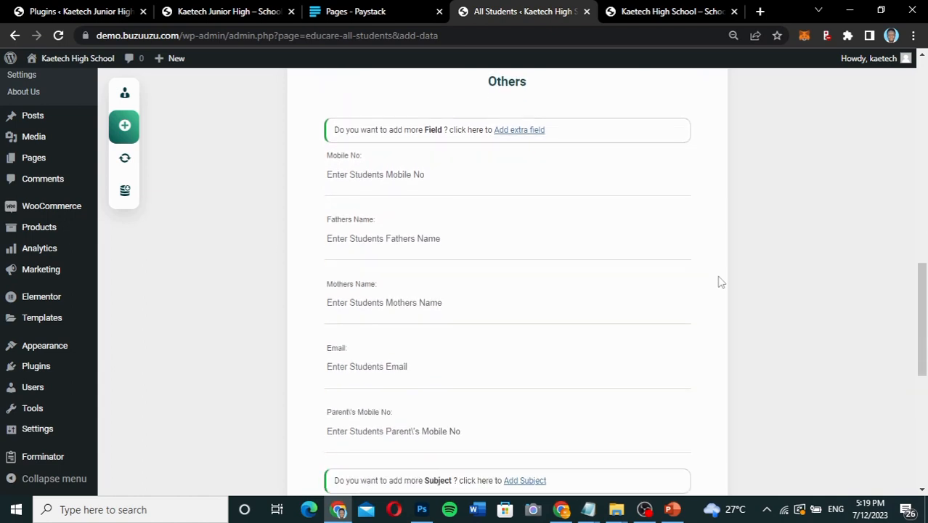
{"action": "scroll", "coordinate": [720, 282], "scroll_direction": "up", "scroll_amount": 6}
{"action": "scroll", "coordinate": [720, 282], "scroll_direction": "up", "scroll_amount": 2}
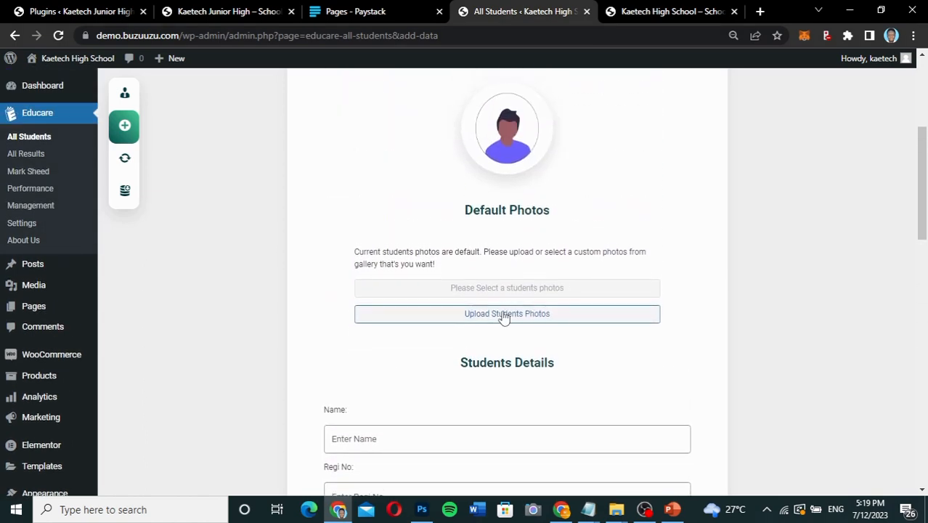
{"action": "scroll", "coordinate": [750, 294], "scroll_direction": "down", "scroll_amount": 3}
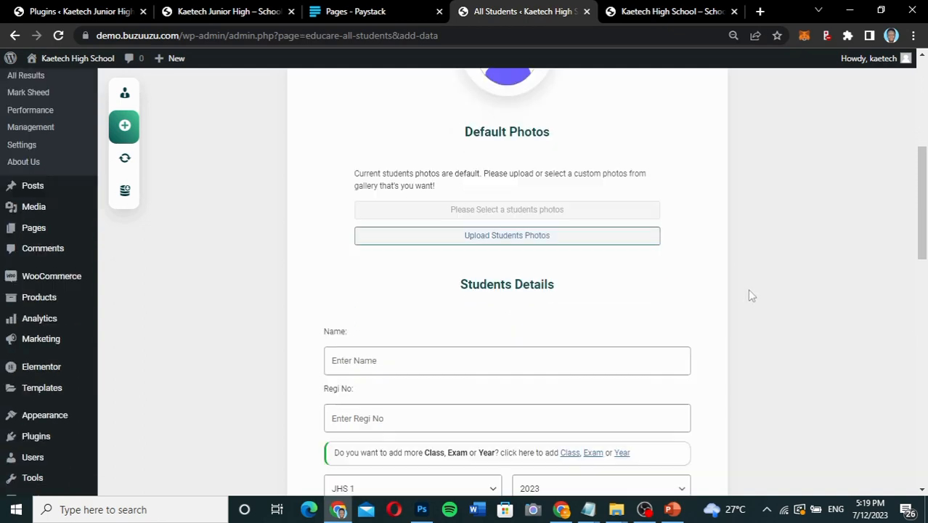
Enter the new student's full name in the Students Details section.
{"action": "left_click", "coordinate": [425, 256]}
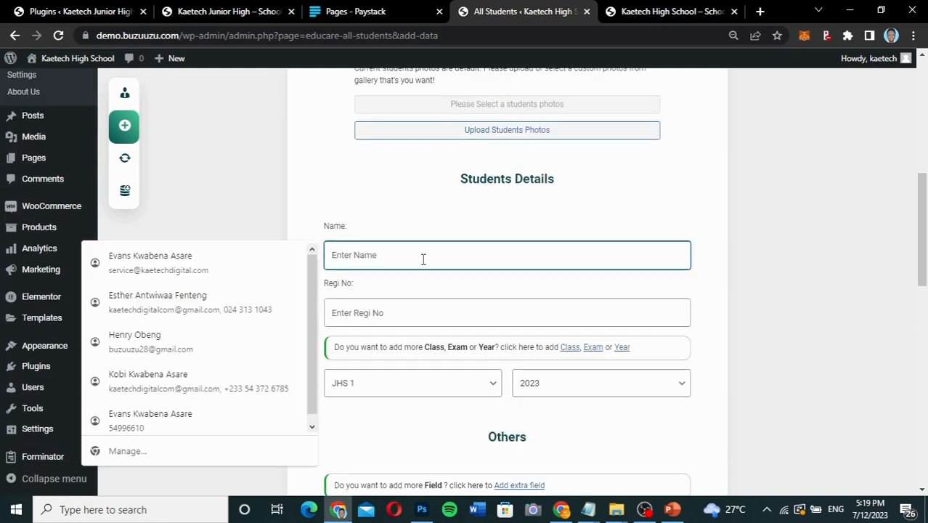
{"action": "left_click", "coordinate": [599, 229]}
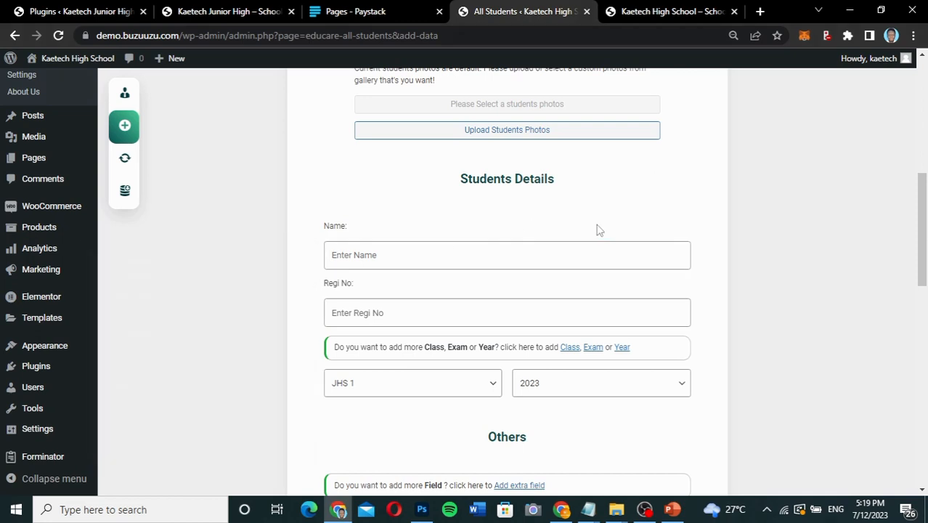
{"action": "left_click", "coordinate": [513, 254]}
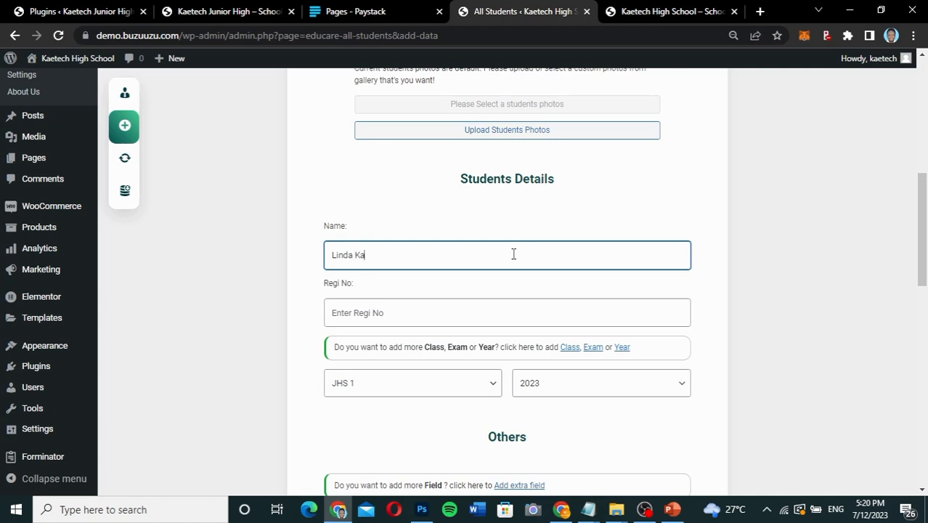
{"action": "scroll", "coordinate": [432, 309], "scroll_direction": "down", "scroll_amount": 2}
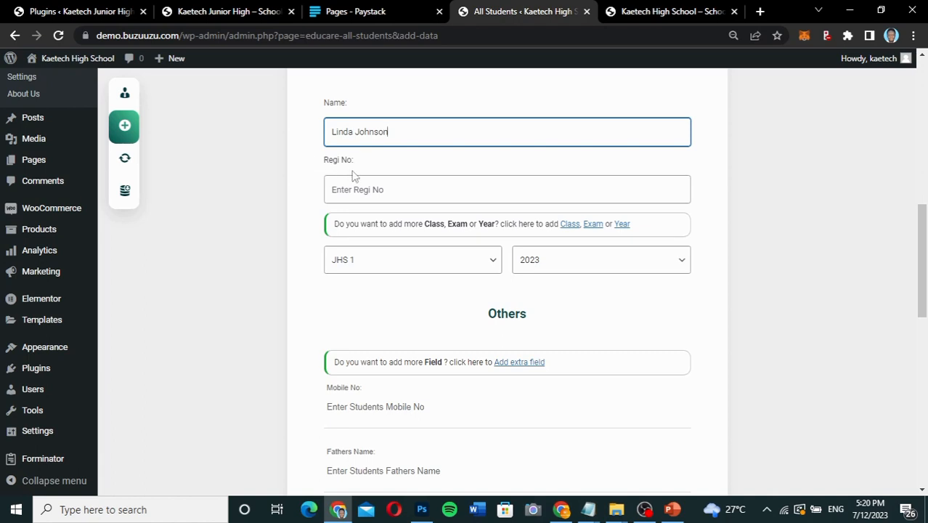
{"action": "scroll", "coordinate": [366, 175], "scroll_direction": "up", "scroll_amount": 3}
{"action": "scroll", "coordinate": [366, 174], "scroll_direction": "down", "scroll_amount": 2}
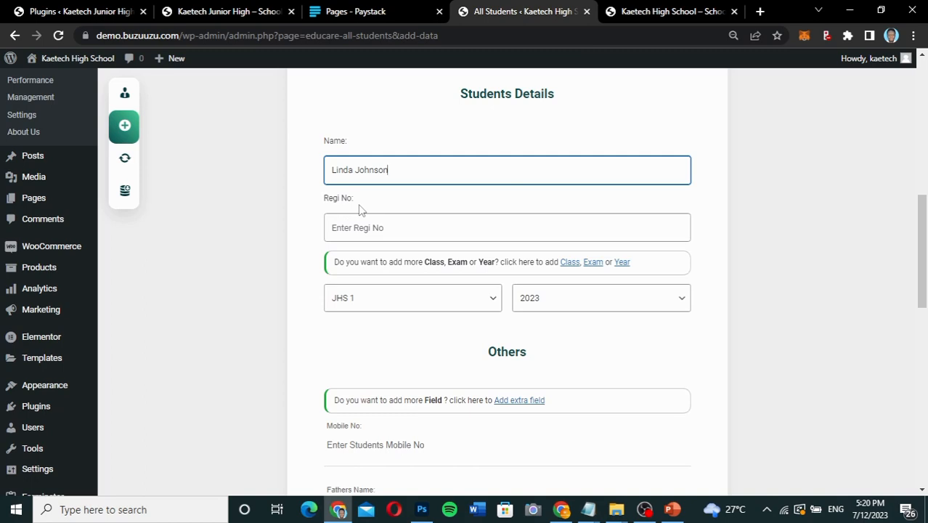
Fill in the new student's registration number using the first saved suggestion.
{"action": "left_click", "coordinate": [352, 230]}
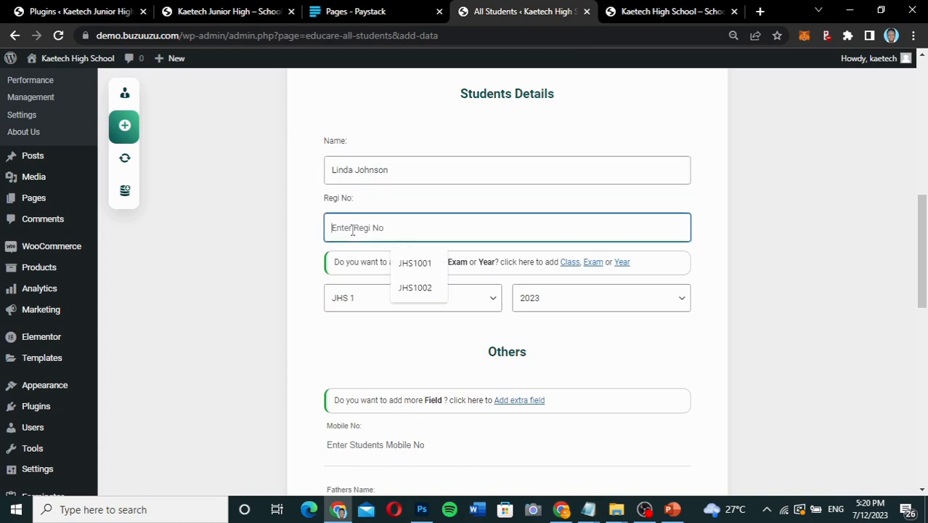
{"action": "key", "text": "Down"}
{"action": "key", "text": "Return"}
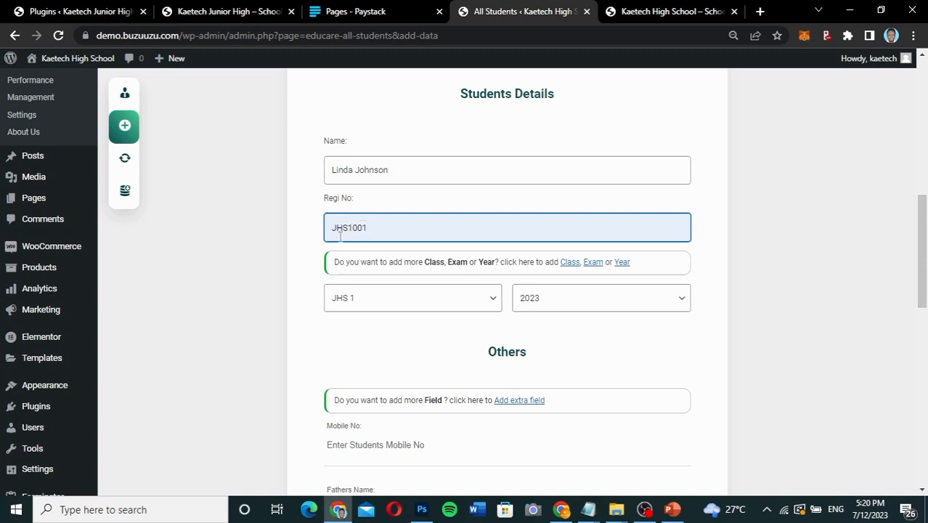
{"action": "scroll", "coordinate": [460, 328], "scroll_direction": "down", "scroll_amount": 2}
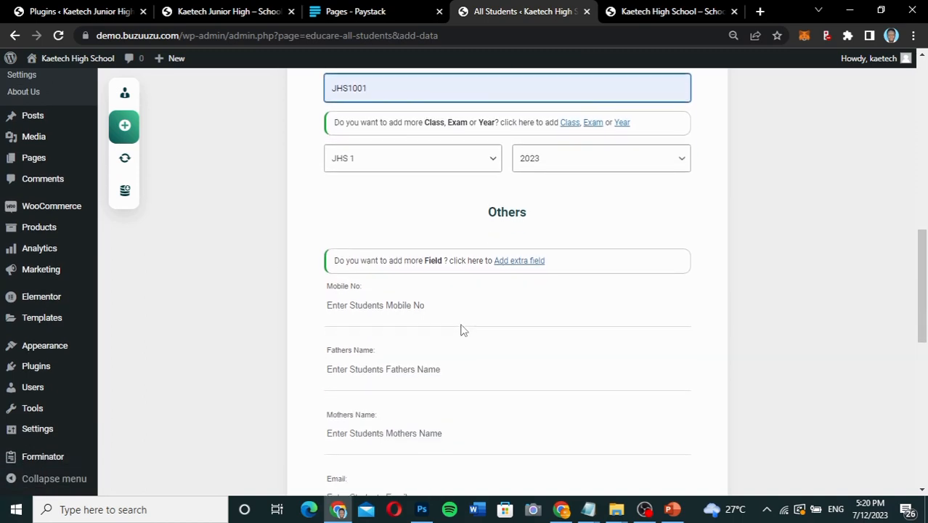
{"action": "scroll", "coordinate": [461, 328], "scroll_direction": "down", "scroll_amount": 1}
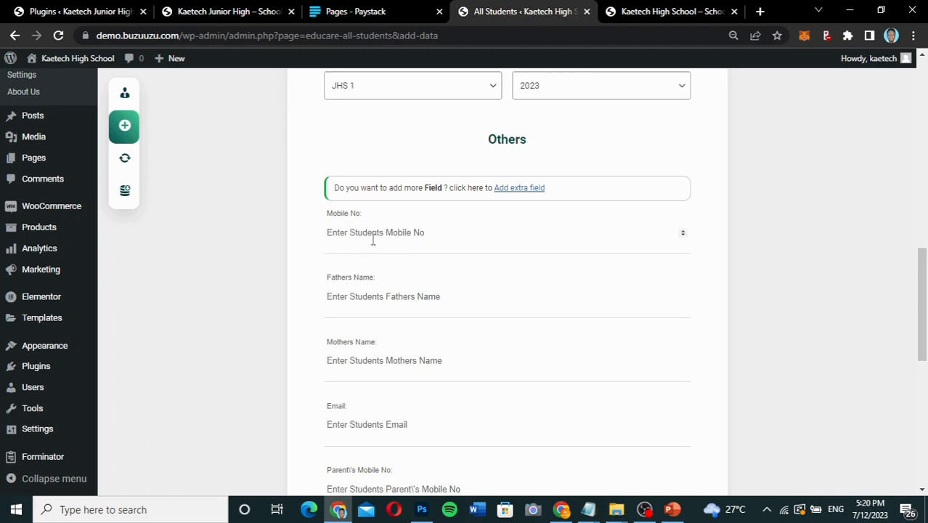
Enter the new student's mobile number in the Others section.
{"action": "left_click", "coordinate": [493, 234]}
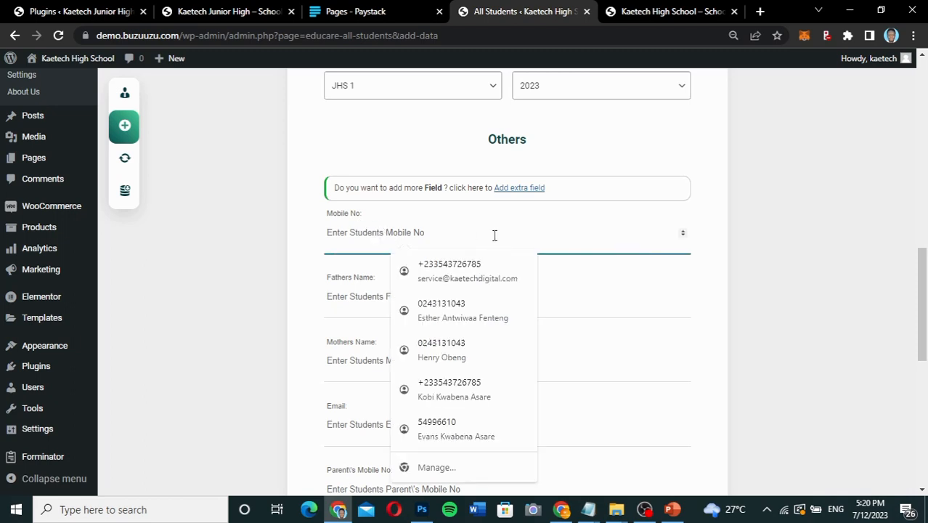
{"action": "type", "text": "+"}
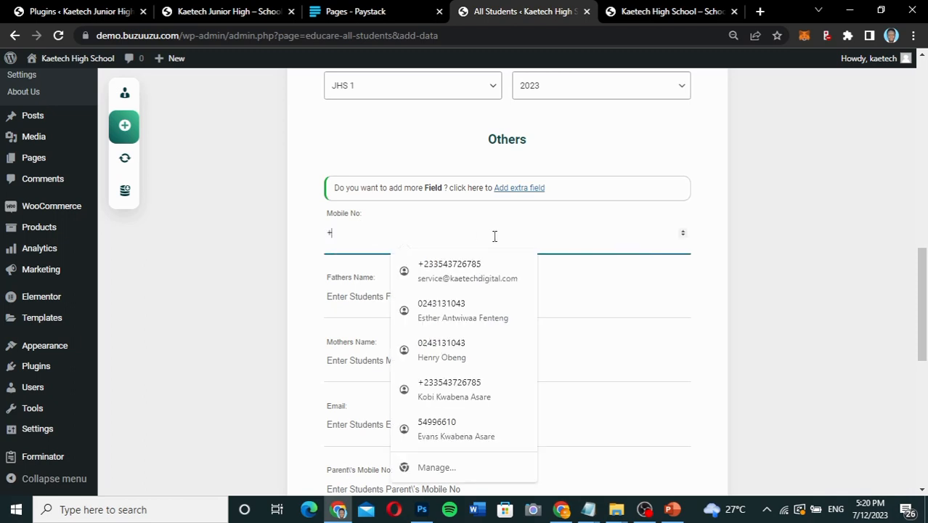
{"action": "type", "text": "2332545"}
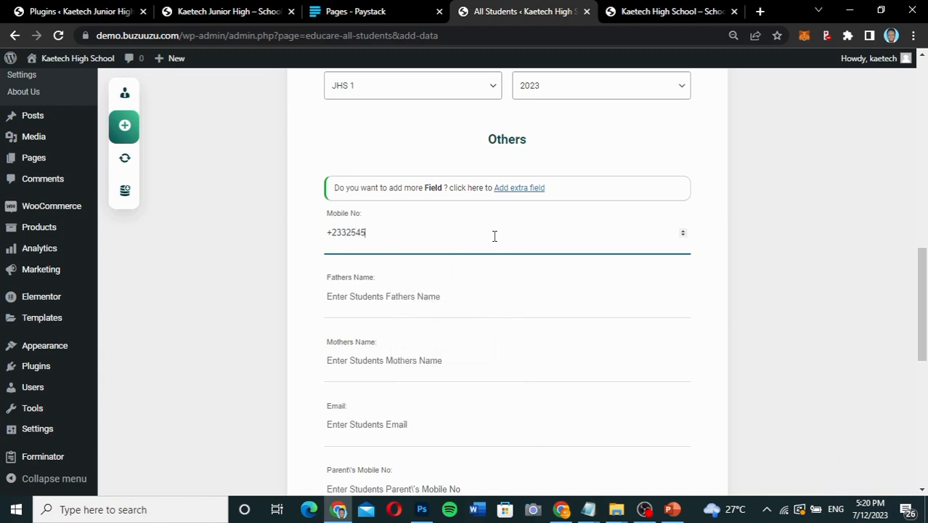
Fill in the father's and mother's names, using the first saved suggestion for each.
{"action": "left_click", "coordinate": [410, 294]}
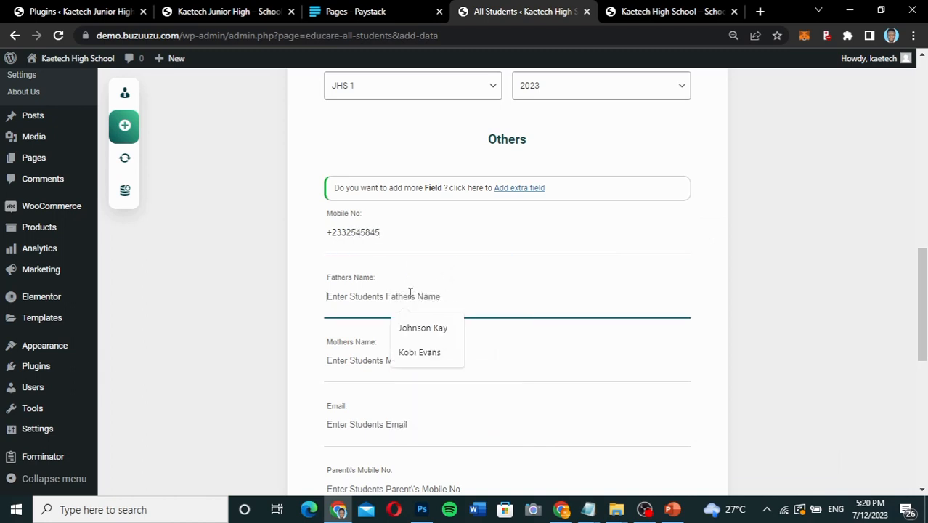
{"action": "left_click", "coordinate": [423, 331]}
{"action": "left_click", "coordinate": [395, 363]}
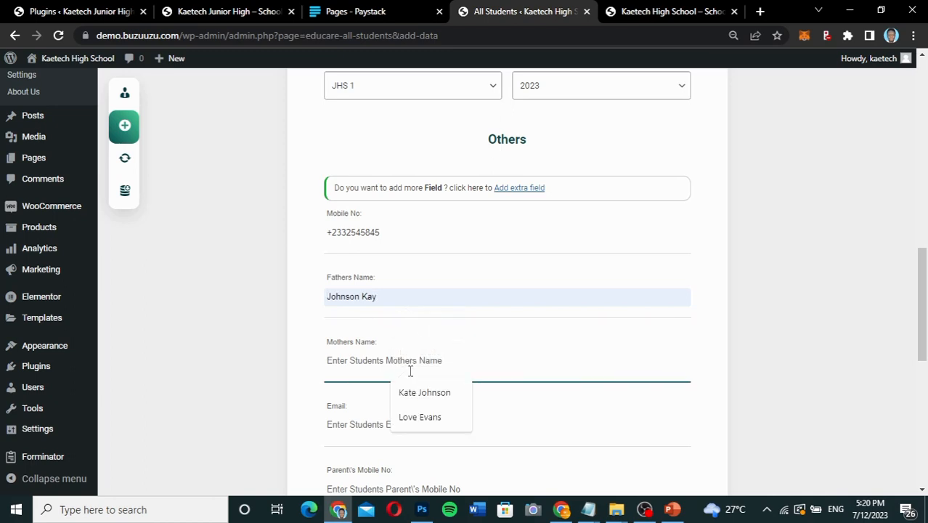
{"action": "left_click", "coordinate": [420, 394]}
Enter the student's e-mail address, written with a lowercase first letter.
{"action": "scroll", "coordinate": [419, 395], "scroll_direction": "down", "scroll_amount": 2}
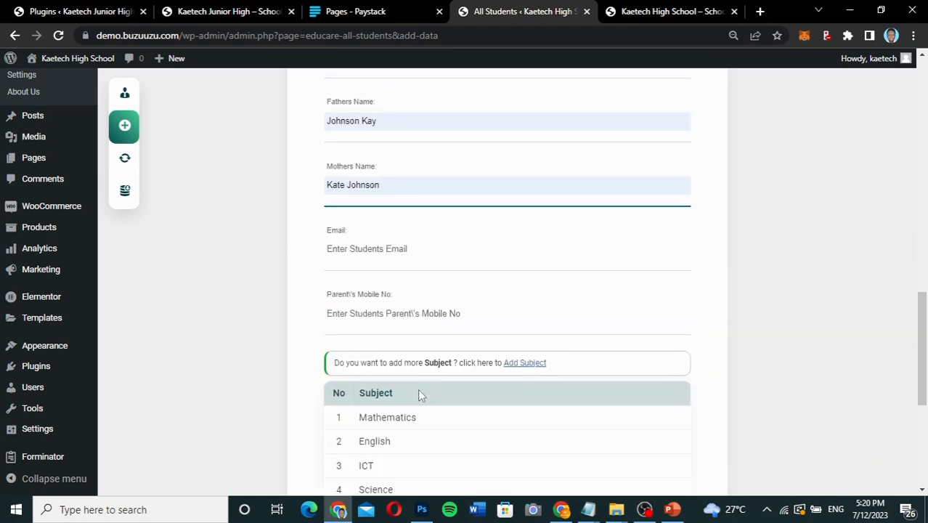
{"action": "left_click", "coordinate": [371, 249]}
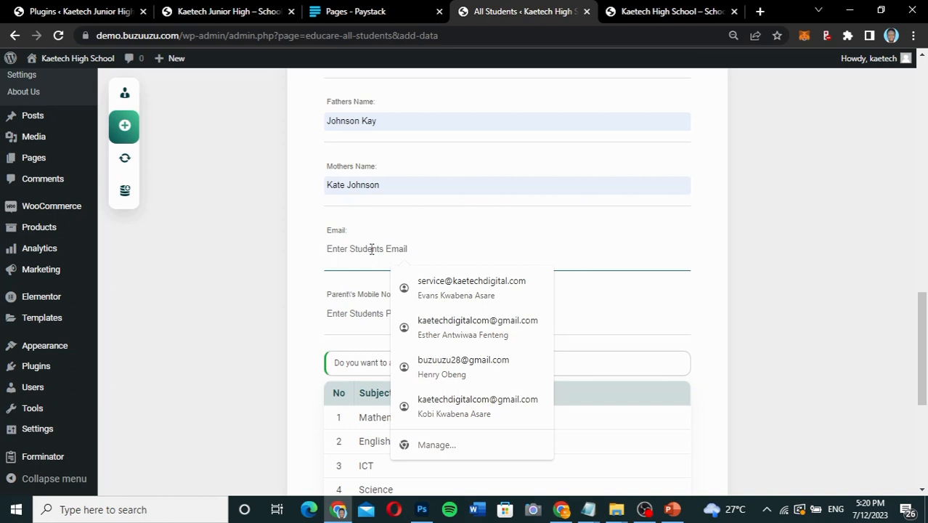
{"action": "type", "text": "b"}
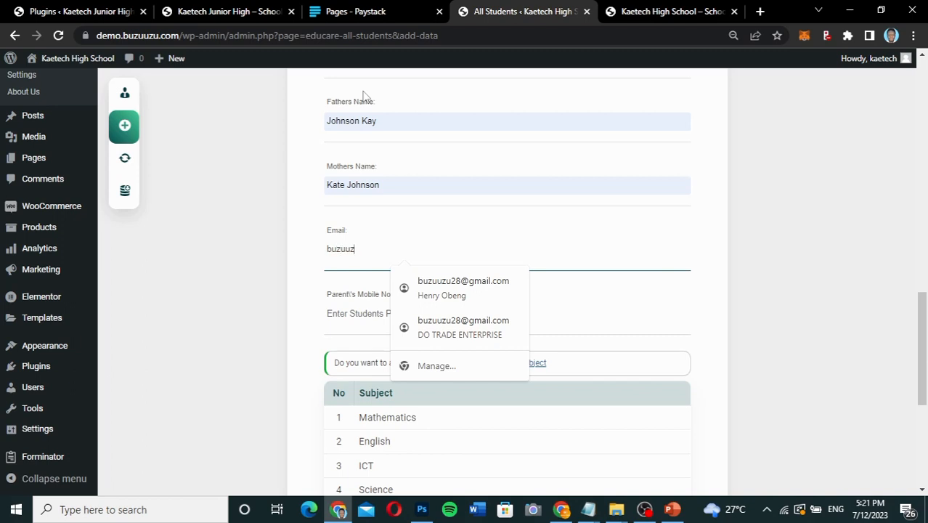
{"action": "key", "text": "BackSpace"}
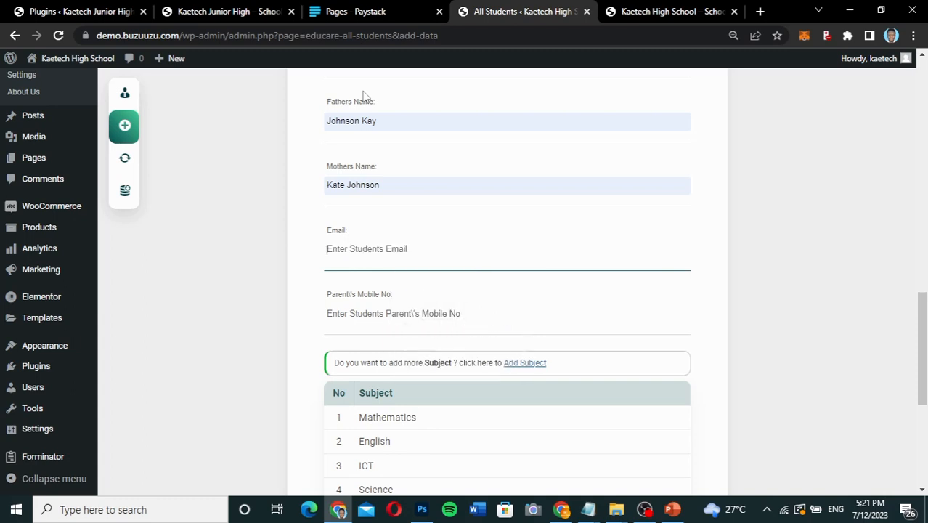
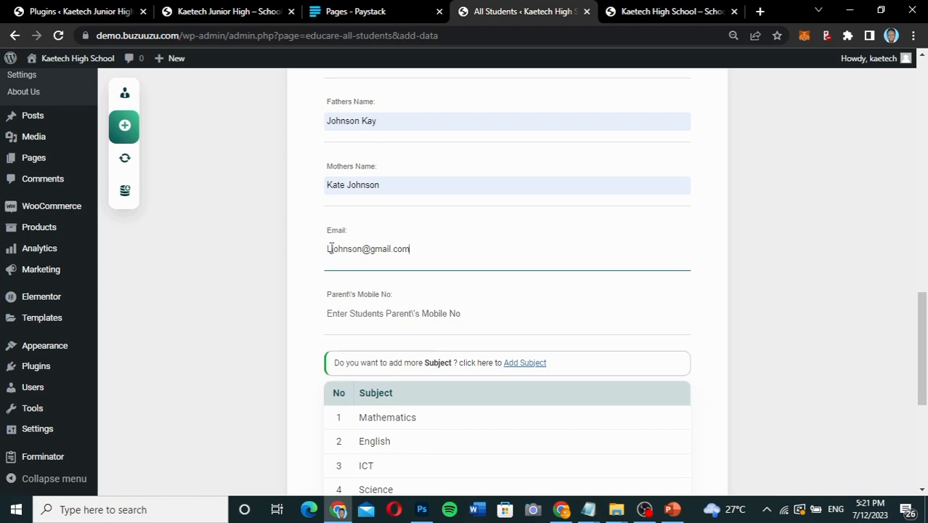
{"action": "left_click_drag", "start_coordinate": [329, 249], "coordinate": [317, 251]}
{"action": "type", "text": "l"}
Enter the parent's mobile number for the new student.
{"action": "scroll", "coordinate": [402, 277], "scroll_direction": "down", "scroll_amount": 2}
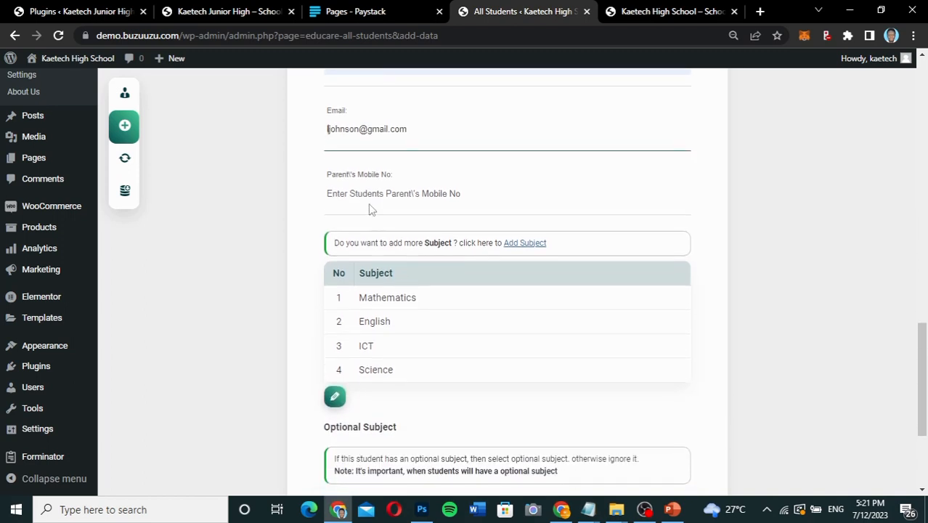
{"action": "scroll", "coordinate": [430, 193], "scroll_direction": "up", "scroll_amount": 4}
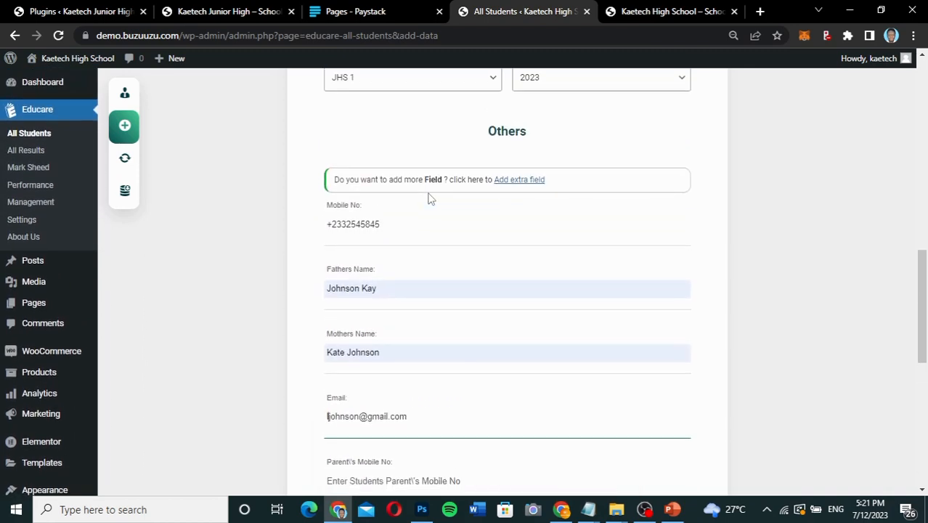
{"action": "scroll", "coordinate": [429, 196], "scroll_direction": "down", "scroll_amount": 4}
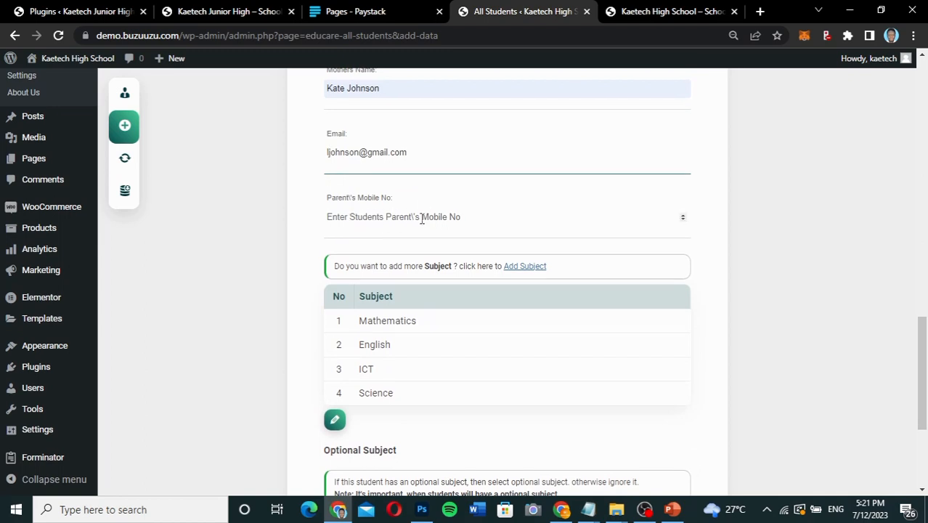
{"action": "left_click", "coordinate": [374, 214]}
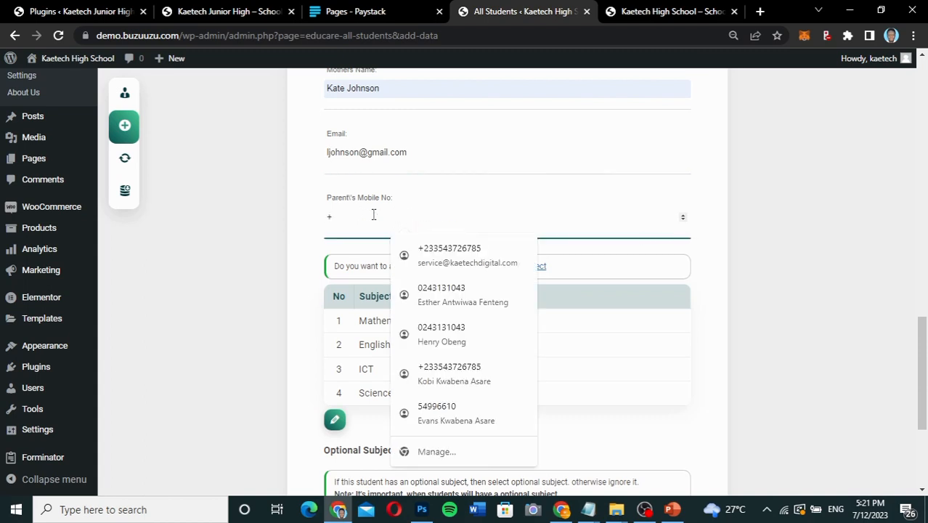
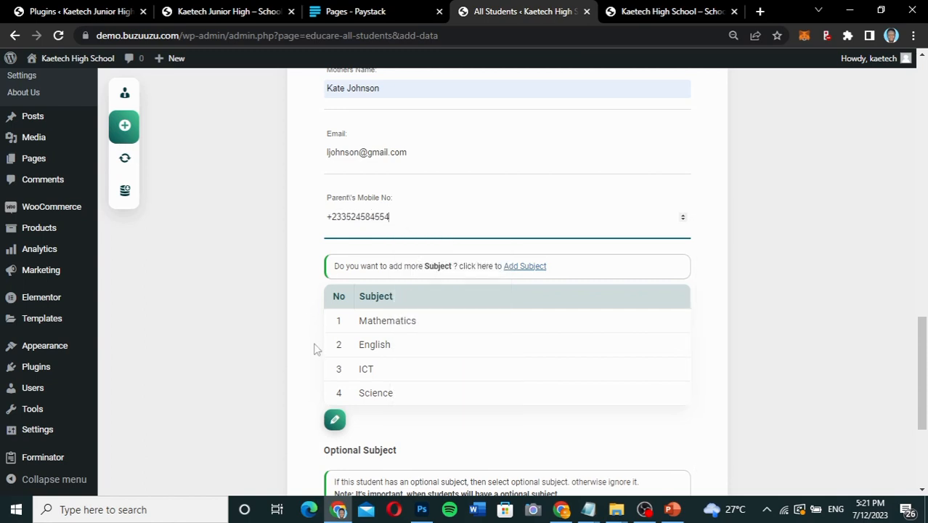
Submit the new student record, keeping the group at None (Default) and the optional subject at None.
{"action": "scroll", "coordinate": [315, 341], "scroll_direction": "down", "scroll_amount": 2}
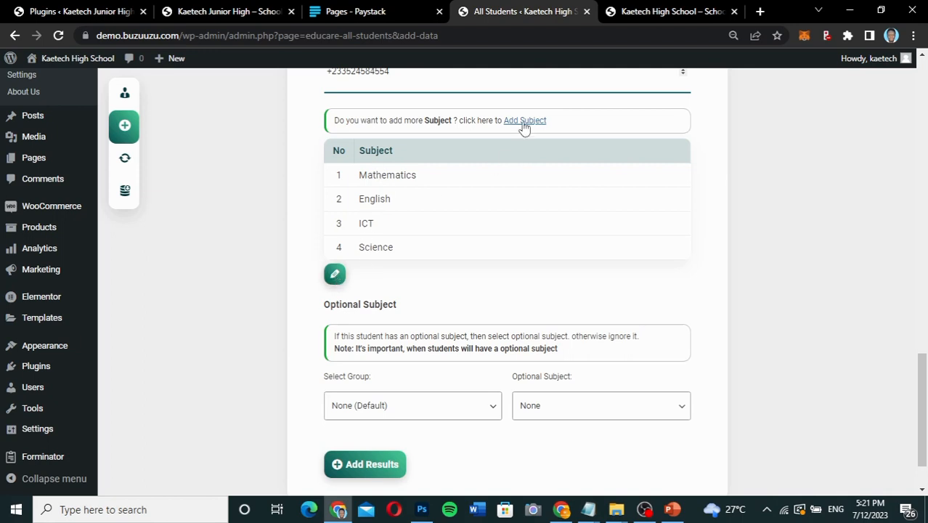
{"action": "scroll", "coordinate": [419, 313], "scroll_direction": "down", "scroll_amount": 1}
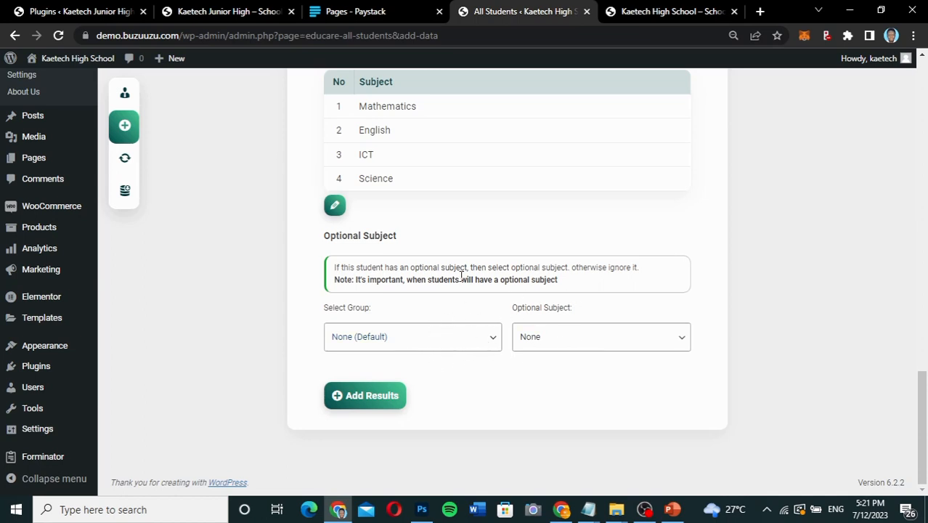
{"action": "scroll", "coordinate": [432, 214], "scroll_direction": "up", "scroll_amount": 3}
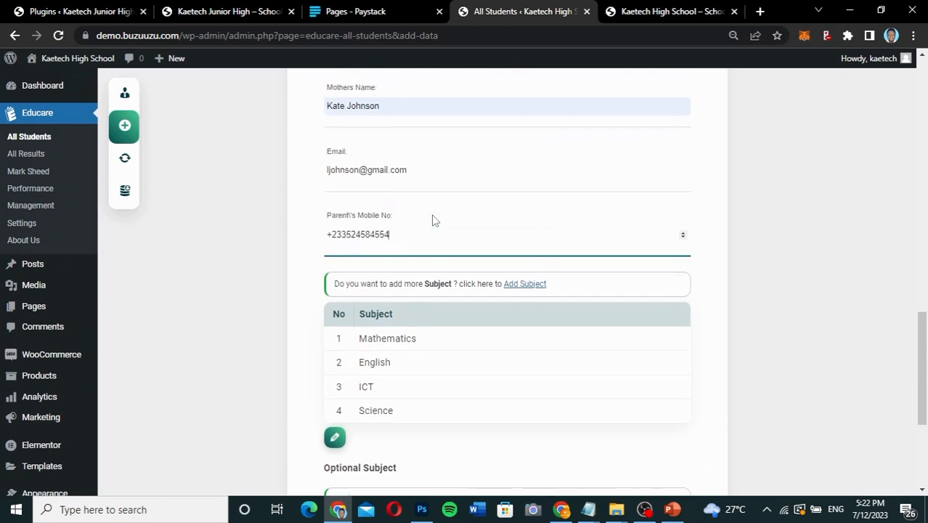
{"action": "scroll", "coordinate": [431, 214], "scroll_direction": "down", "scroll_amount": 3}
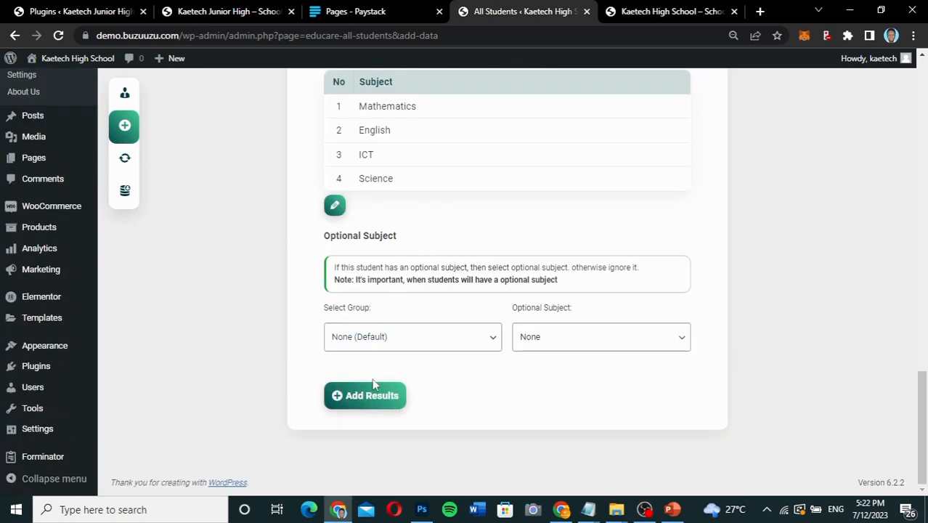
{"action": "left_click", "coordinate": [366, 398]}
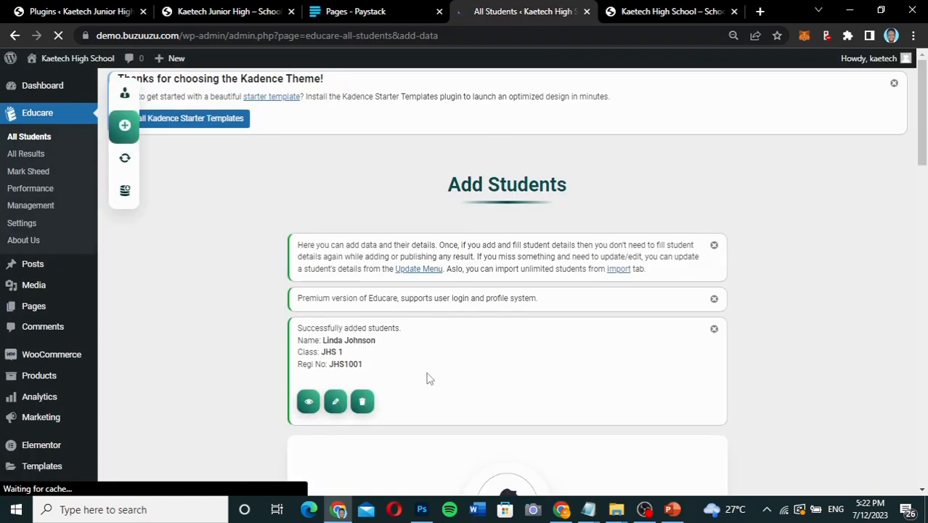
Open the newly added student's profile and review the ID card, notice and Analytics section.
{"action": "scroll", "coordinate": [427, 389], "scroll_direction": "down", "scroll_amount": 1}
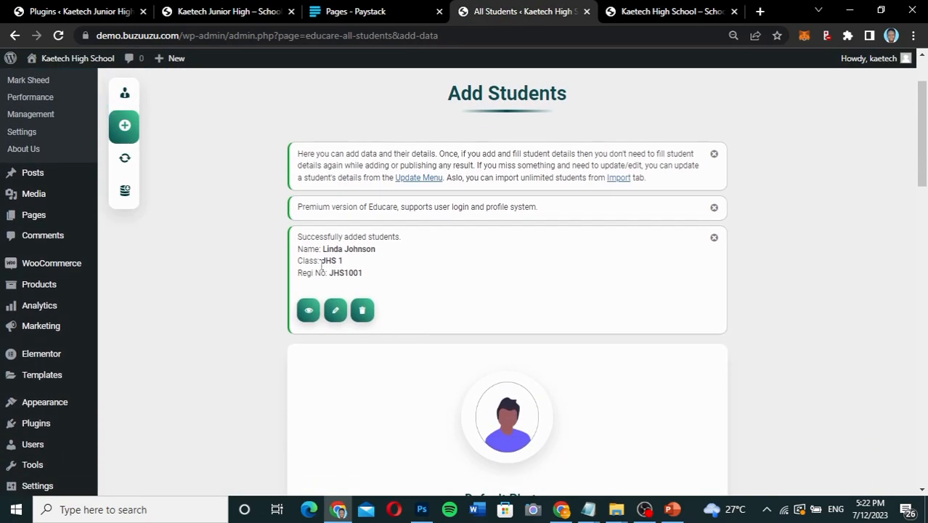
{"action": "scroll", "coordinate": [414, 334], "scroll_direction": "down", "scroll_amount": 3}
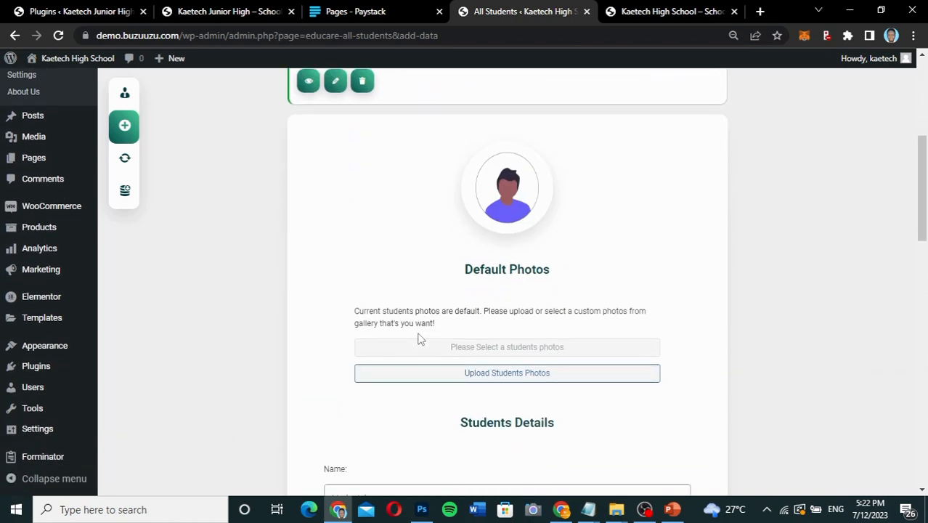
{"action": "scroll", "coordinate": [454, 304], "scroll_direction": "up", "scroll_amount": 3}
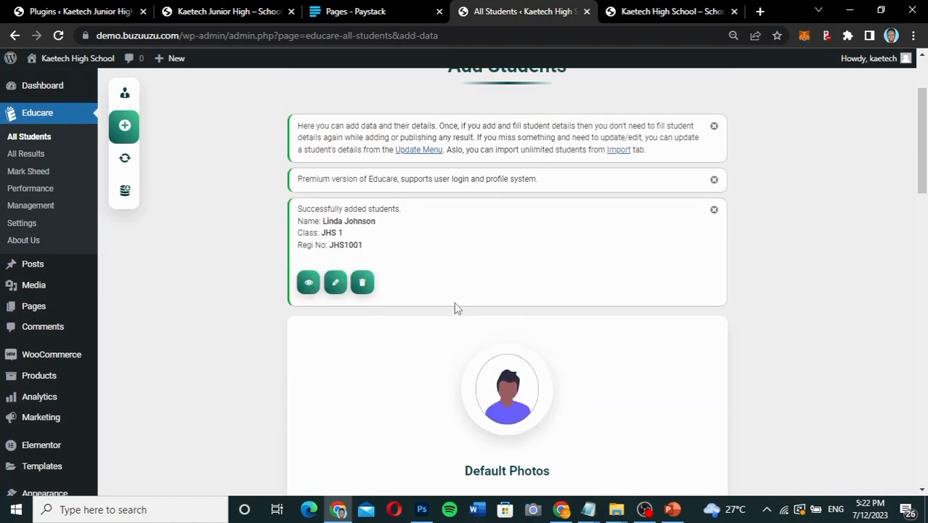
{"action": "left_click", "coordinate": [308, 283]}
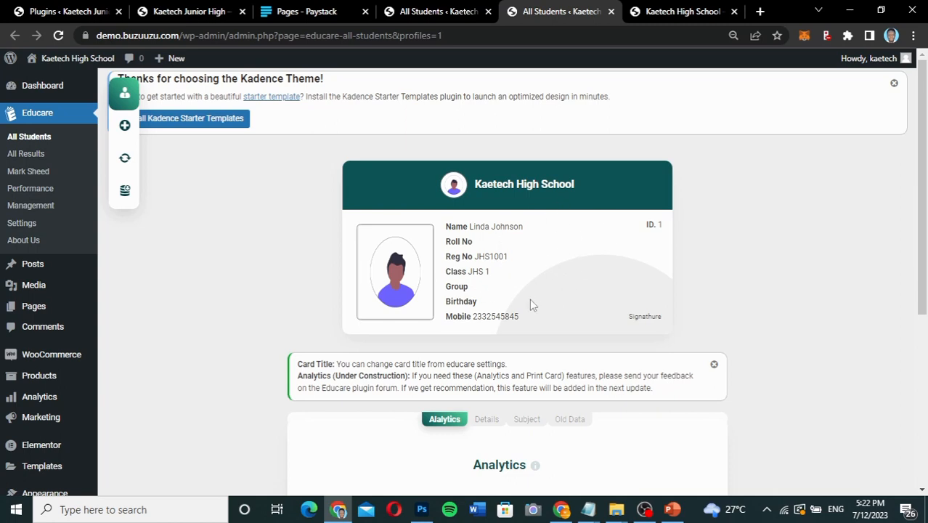
{"action": "scroll", "coordinate": [571, 314], "scroll_direction": "down", "scroll_amount": 3}
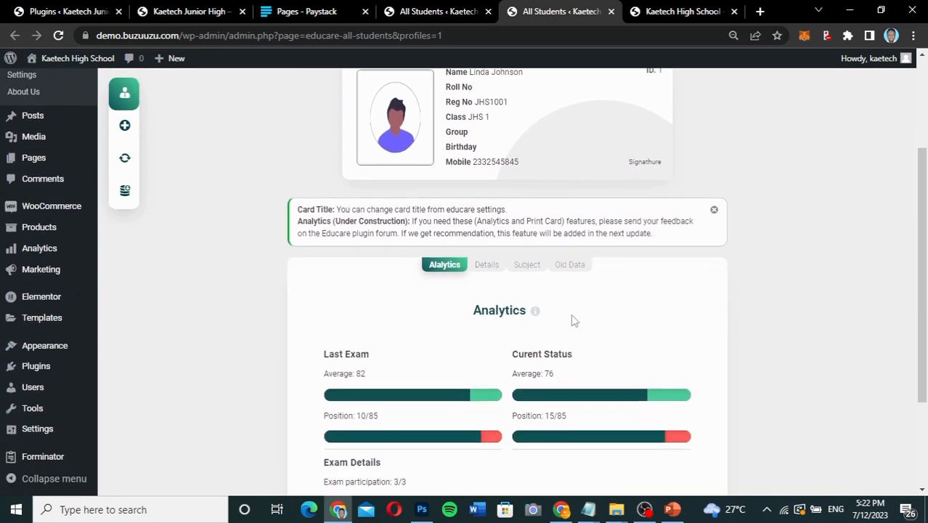
{"action": "scroll", "coordinate": [571, 314], "scroll_direction": "up", "scroll_amount": 2}
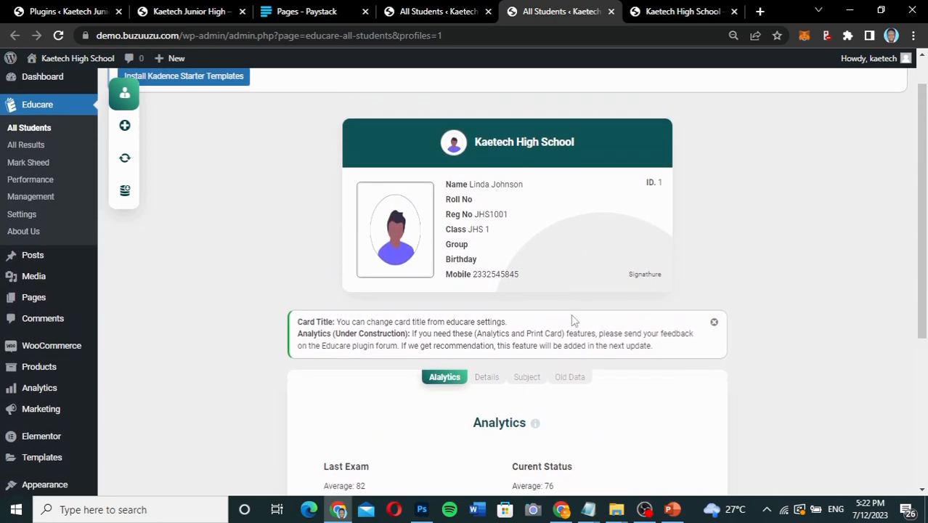
{"action": "scroll", "coordinate": [571, 320], "scroll_direction": "down", "scroll_amount": 3}
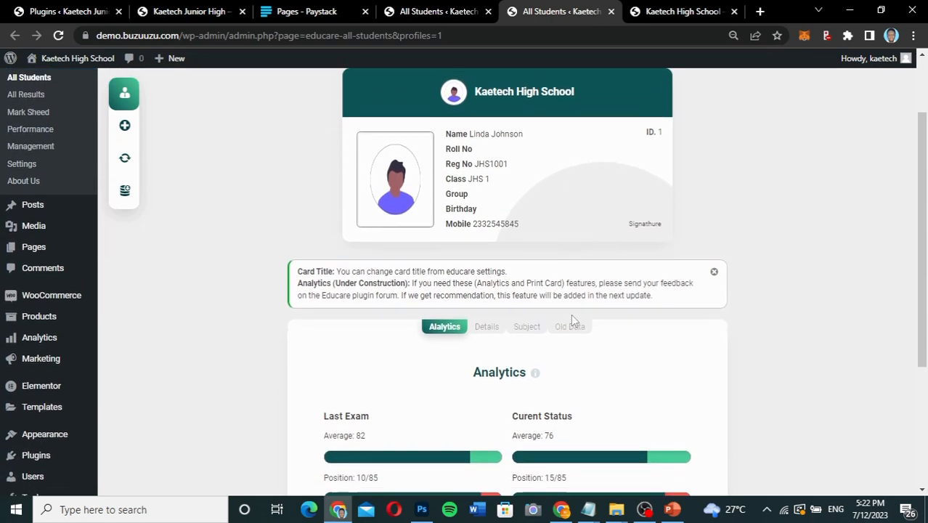
{"action": "scroll", "coordinate": [571, 320], "scroll_direction": "down", "scroll_amount": 1}
{"action": "scroll", "coordinate": [572, 319], "scroll_direction": "up", "scroll_amount": 2}
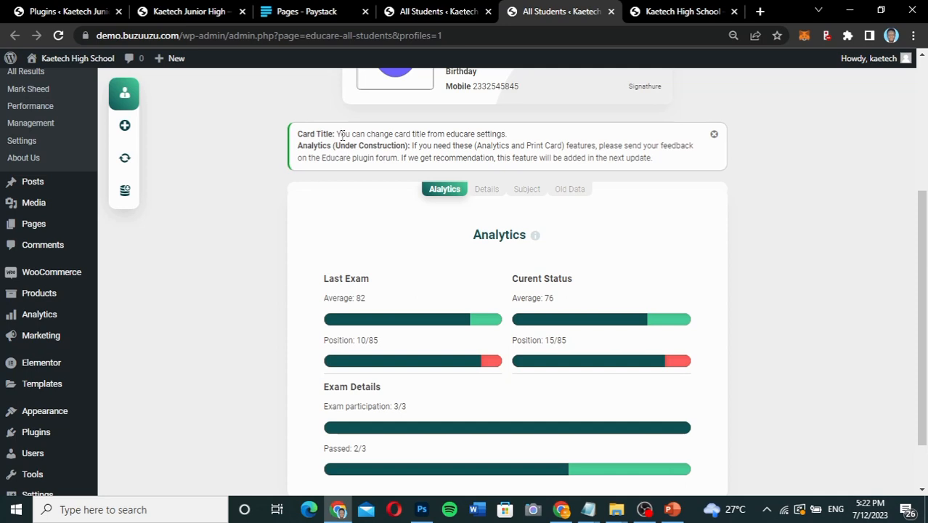
{"action": "scroll", "coordinate": [508, 146], "scroll_direction": "up", "scroll_amount": 2}
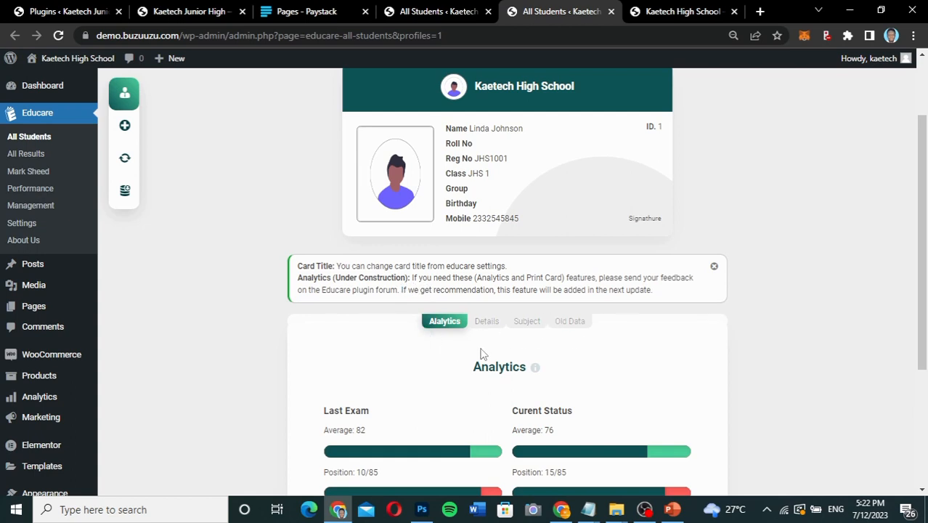
Examine the Details, Subject and Old Data sections of the student profile, and return to the analytics and ID card.
{"action": "left_click", "coordinate": [490, 327]}
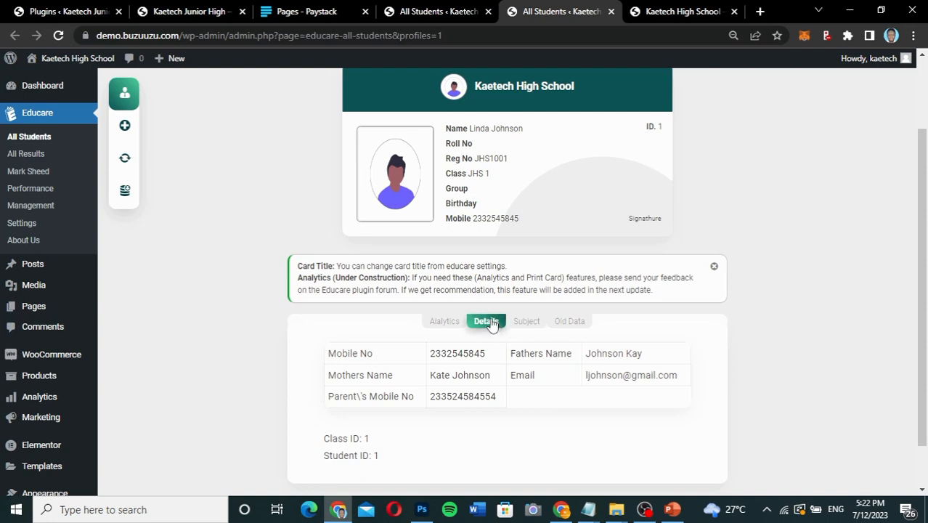
{"action": "left_click", "coordinate": [525, 325]}
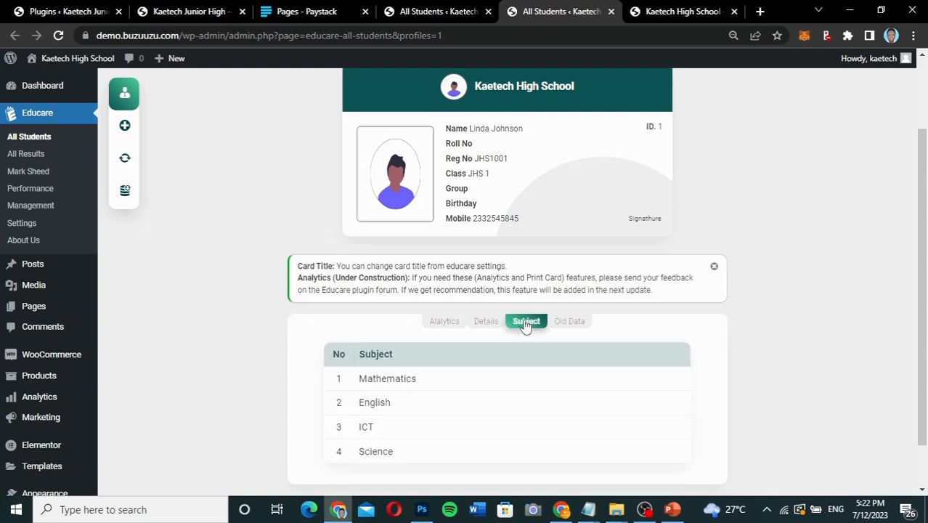
{"action": "left_click", "coordinate": [582, 323]}
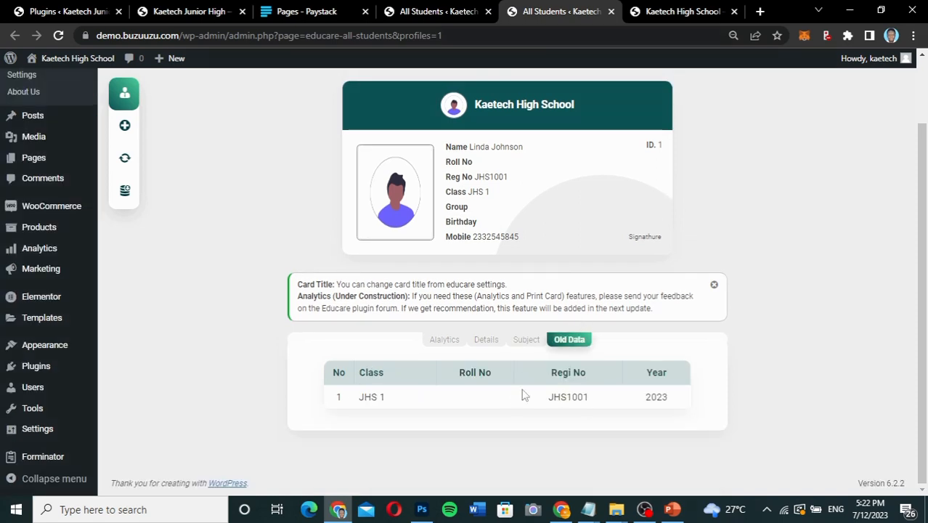
{"action": "left_click", "coordinate": [449, 341]}
{"action": "scroll", "coordinate": [454, 401], "scroll_direction": "down", "scroll_amount": 3}
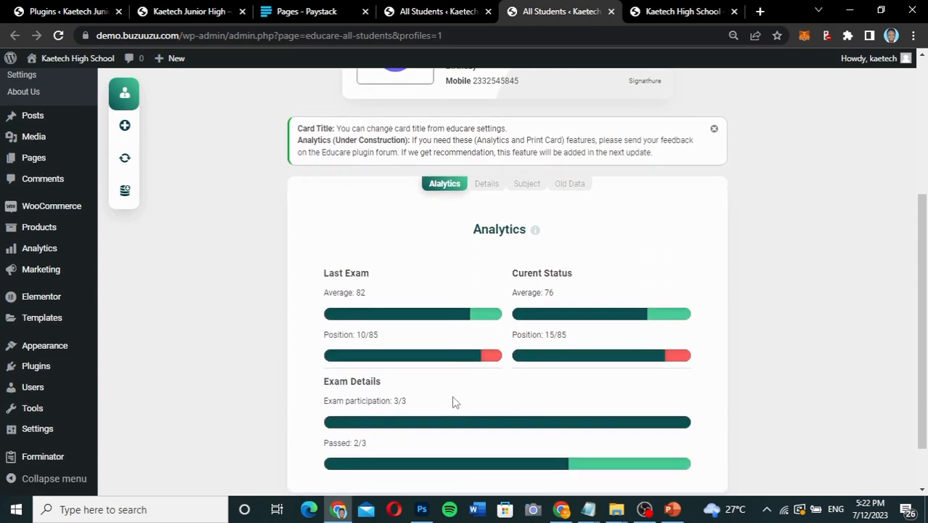
{"action": "scroll", "coordinate": [453, 401], "scroll_direction": "up", "scroll_amount": 2}
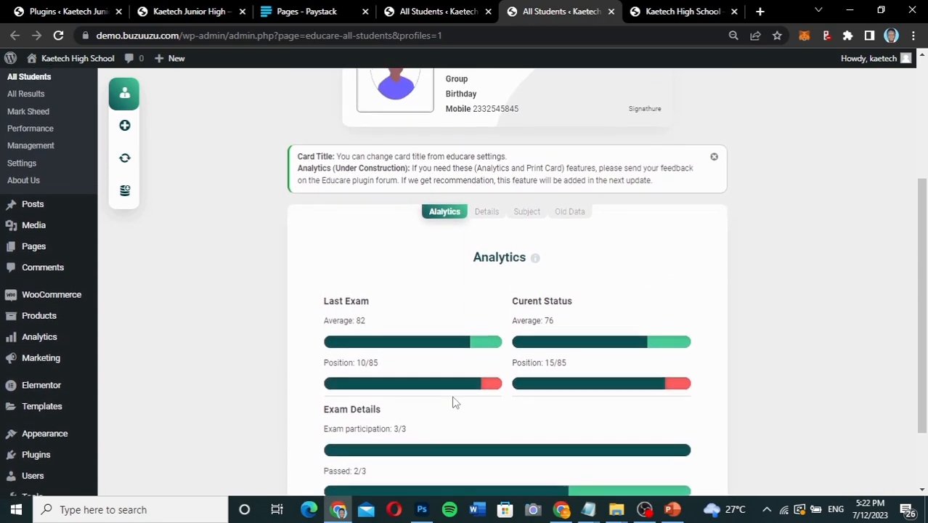
{"action": "scroll", "coordinate": [511, 279], "scroll_direction": "up", "scroll_amount": 2}
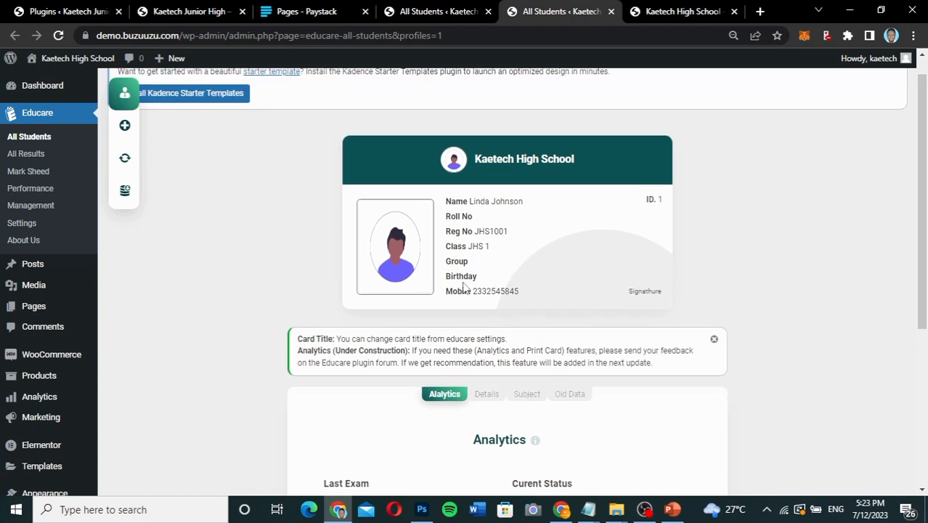
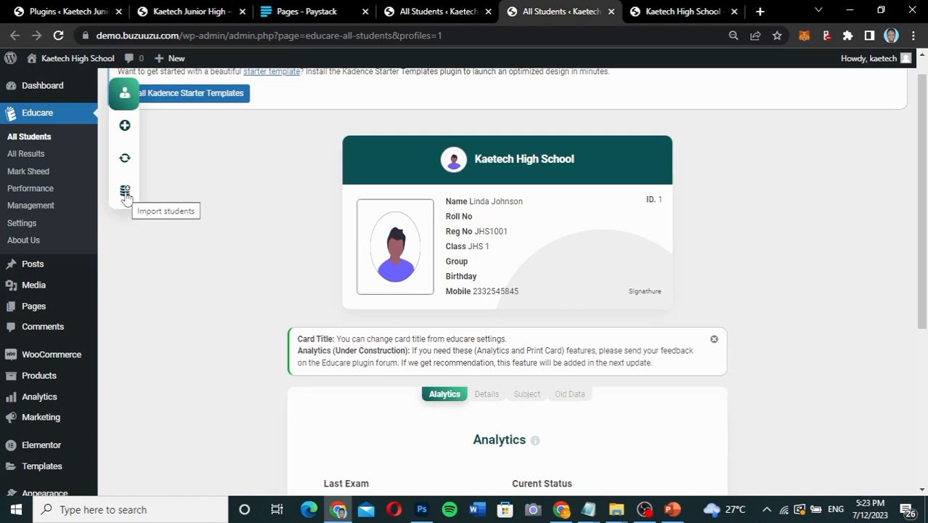
Search Update Students for the existing record by registration number, with class JHS 1 and year 2023.
{"action": "left_click", "coordinate": [125, 159]}
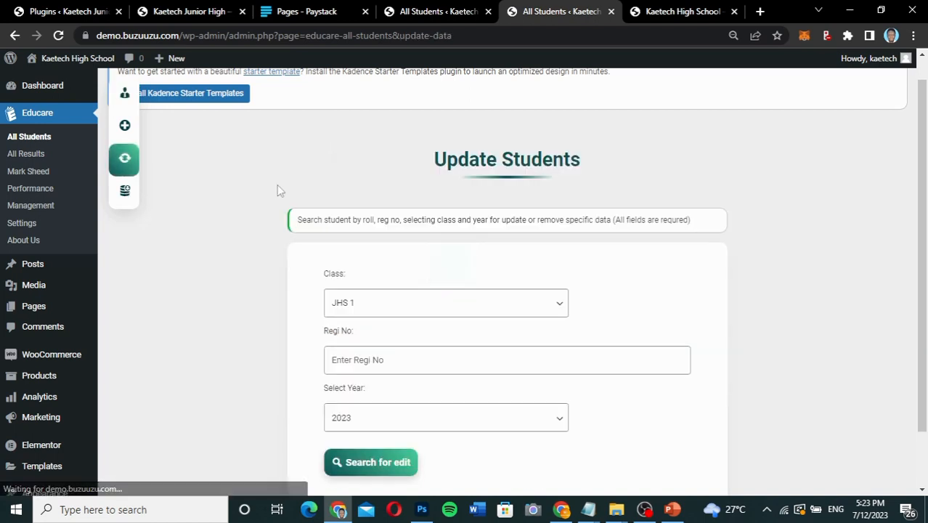
{"action": "scroll", "coordinate": [459, 257], "scroll_direction": "down", "scroll_amount": 2}
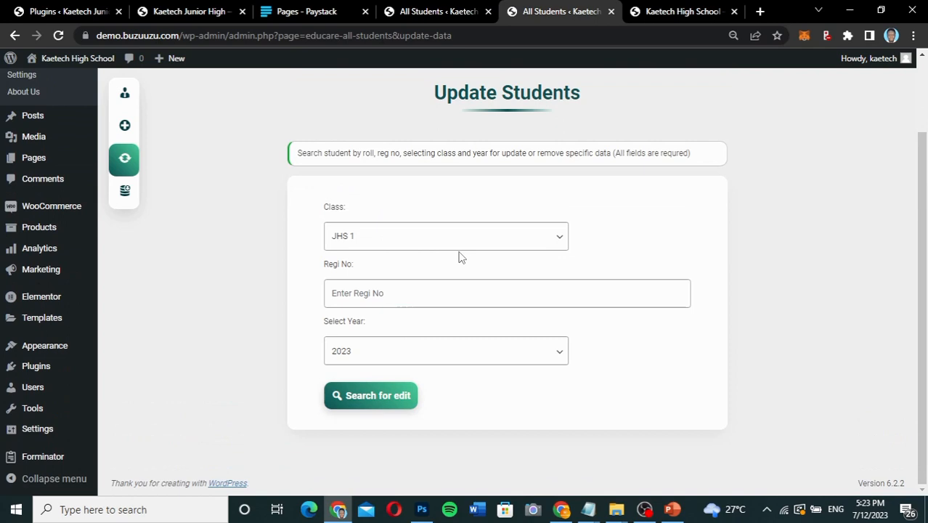
{"action": "left_click", "coordinate": [395, 295]}
{"action": "left_click", "coordinate": [412, 328]}
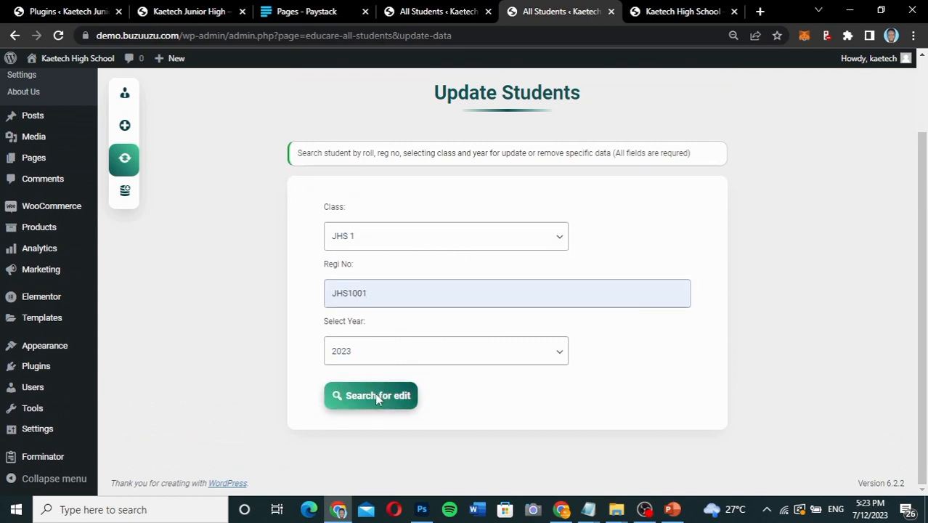
{"action": "left_click", "coordinate": [377, 396]}
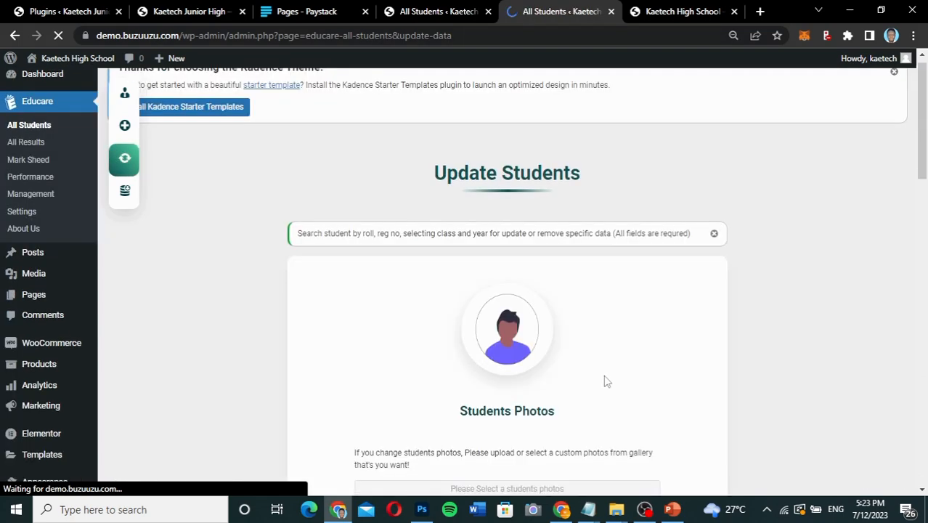
Review the editable student record, including the photo, student details and other fields.
{"action": "scroll", "coordinate": [607, 382], "scroll_direction": "down", "scroll_amount": 6}
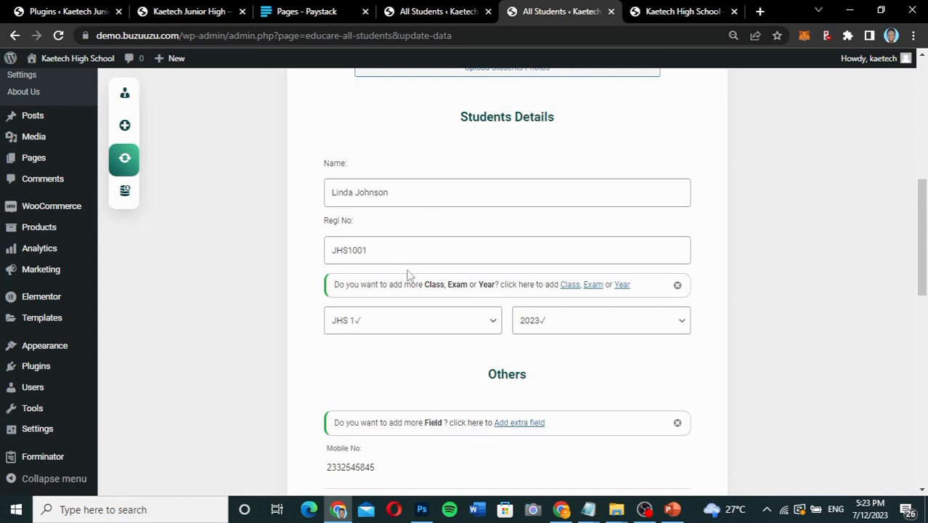
{"action": "scroll", "coordinate": [406, 275], "scroll_direction": "up", "scroll_amount": 3}
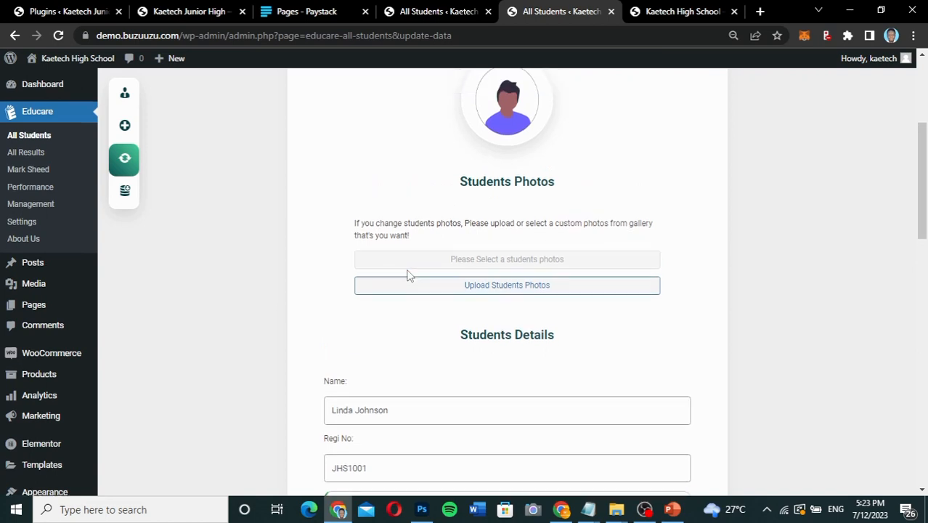
{"action": "scroll", "coordinate": [408, 273], "scroll_direction": "down", "scroll_amount": 3}
{"action": "scroll", "coordinate": [408, 270], "scroll_direction": "down", "scroll_amount": 3}
{"action": "scroll", "coordinate": [409, 270], "scroll_direction": "up", "scroll_amount": 4}
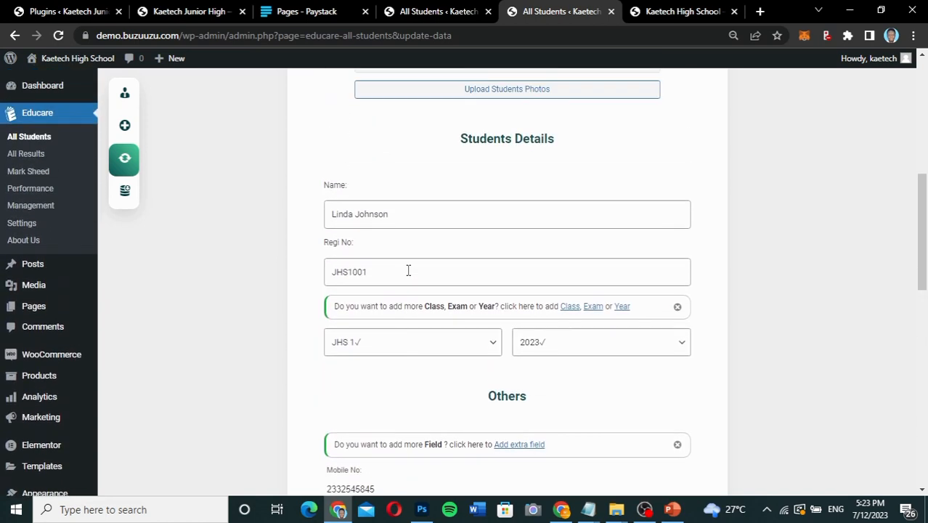
{"action": "scroll", "coordinate": [408, 271], "scroll_direction": "up", "scroll_amount": 6}
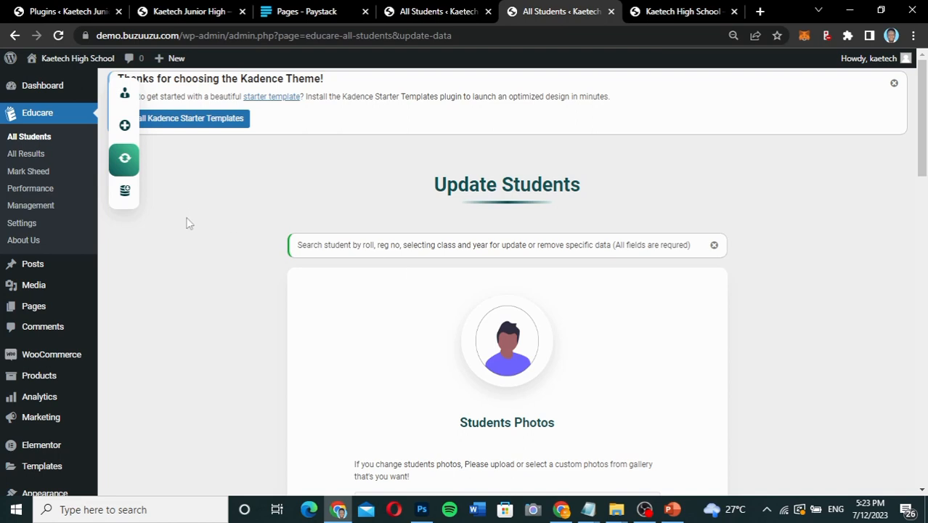
Open All Results and set the results filter to exam Term 1 for class JHS 1.
{"action": "left_click", "coordinate": [33, 153]}
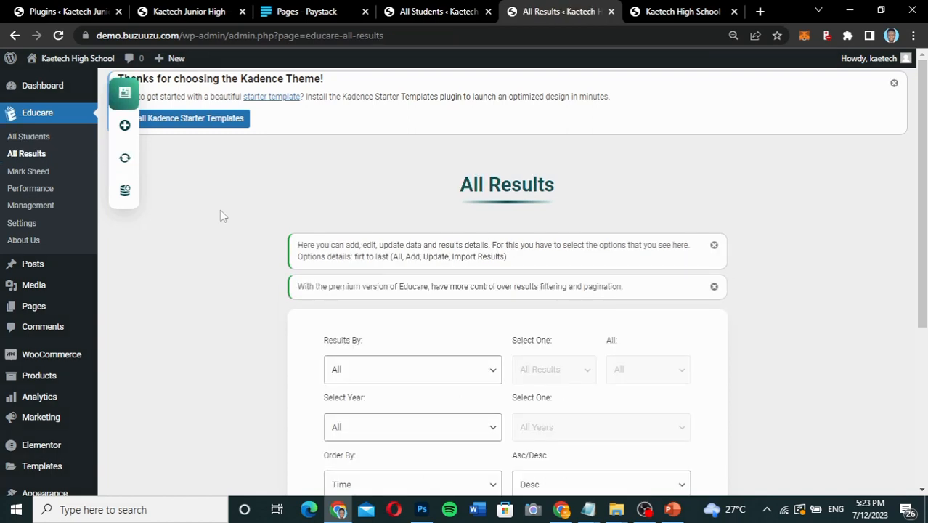
{"action": "scroll", "coordinate": [697, 263], "scroll_direction": "down", "scroll_amount": 5}
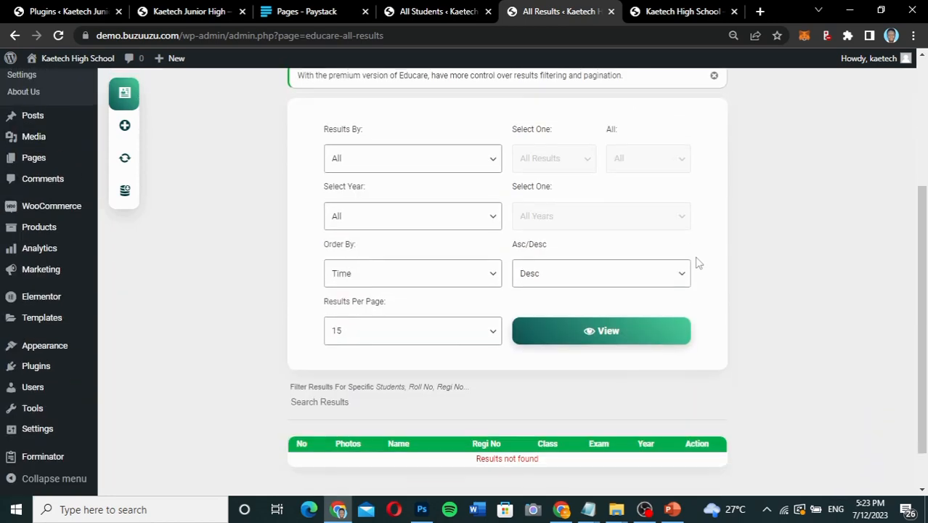
{"action": "scroll", "coordinate": [697, 263], "scroll_direction": "up", "scroll_amount": 2}
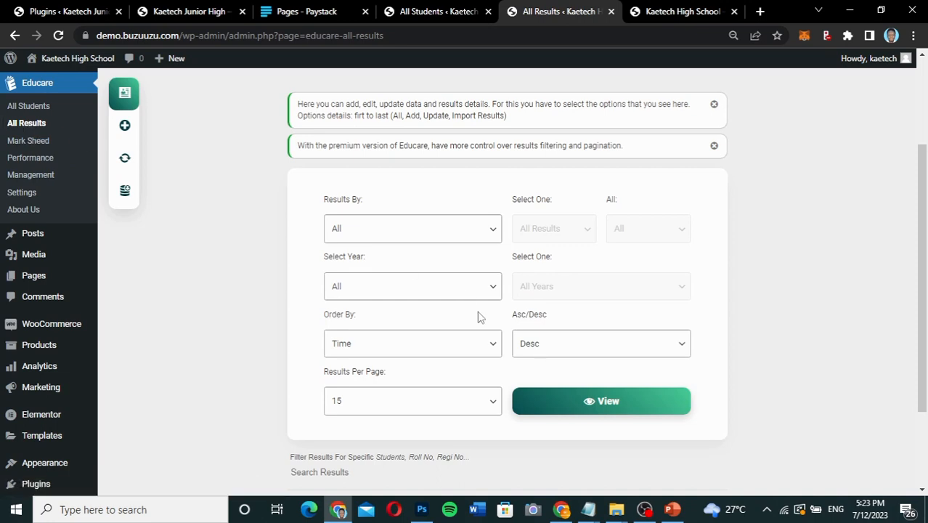
{"action": "scroll", "coordinate": [479, 315], "scroll_direction": "down", "scroll_amount": 2}
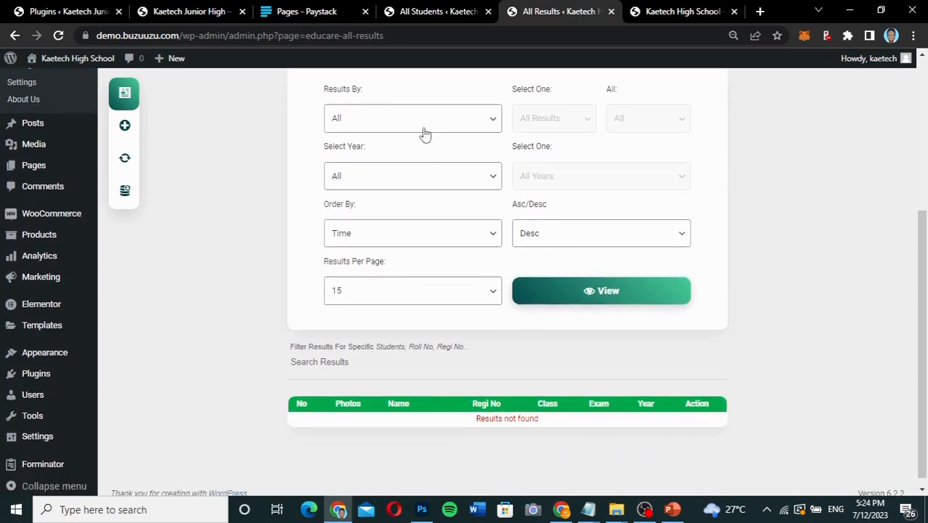
{"action": "left_click", "coordinate": [425, 127]}
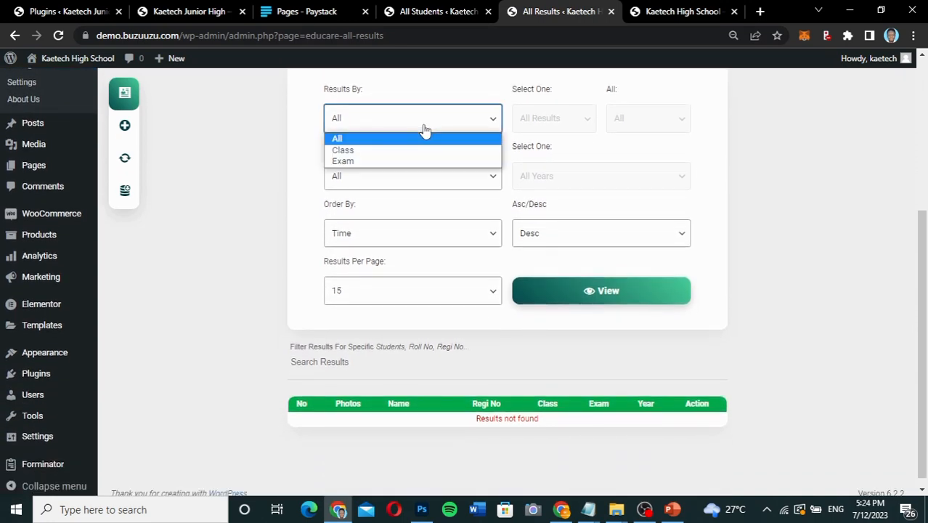
{"action": "left_click", "coordinate": [404, 164]}
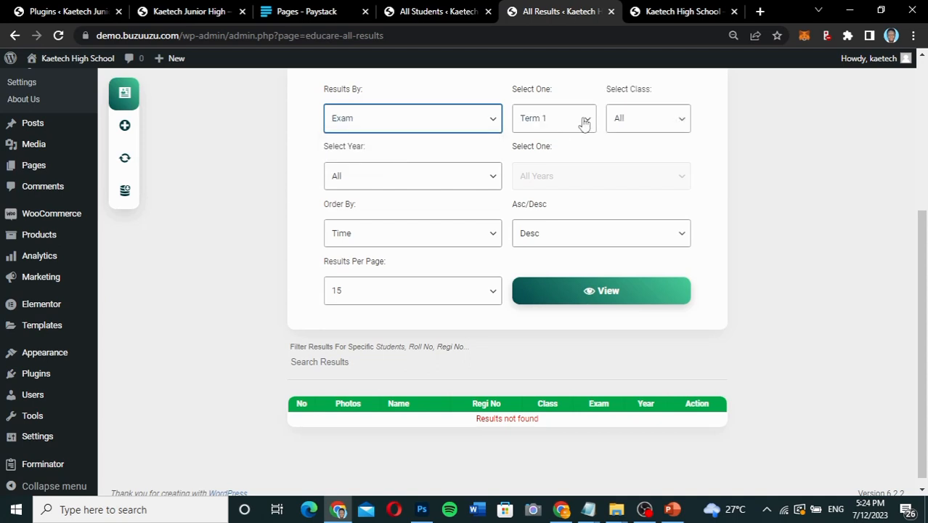
{"action": "left_click", "coordinate": [652, 123]}
{"action": "left_click", "coordinate": [652, 123]}
{"action": "left_click", "coordinate": [643, 128]}
{"action": "left_click", "coordinate": [644, 150]}
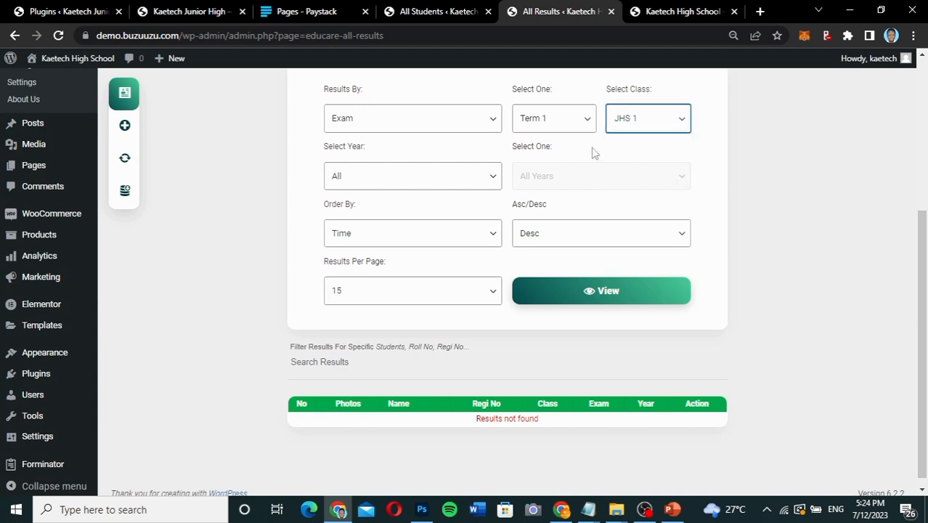
Restrict the results filter to year 2023 and view the matching results.
{"action": "left_click", "coordinate": [438, 179]}
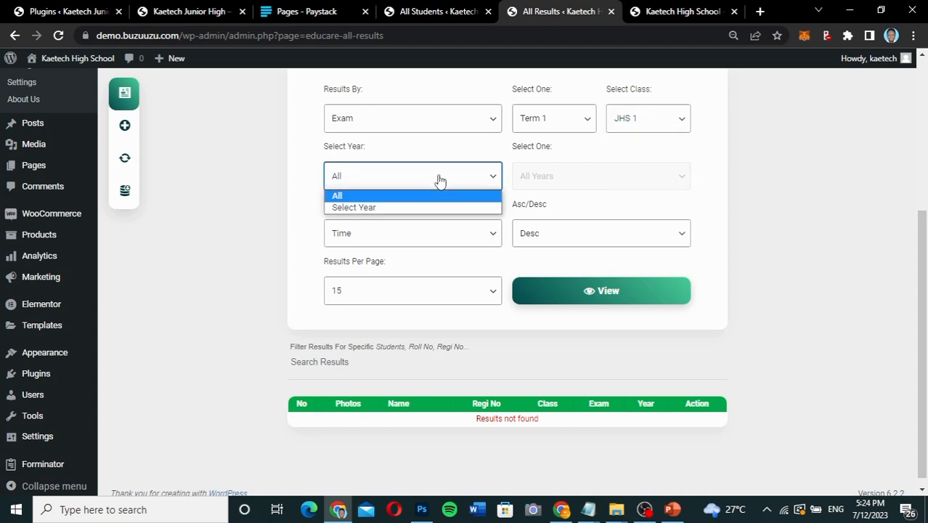
{"action": "left_click", "coordinate": [412, 207]}
{"action": "left_click", "coordinate": [547, 183]}
{"action": "left_click", "coordinate": [547, 190]}
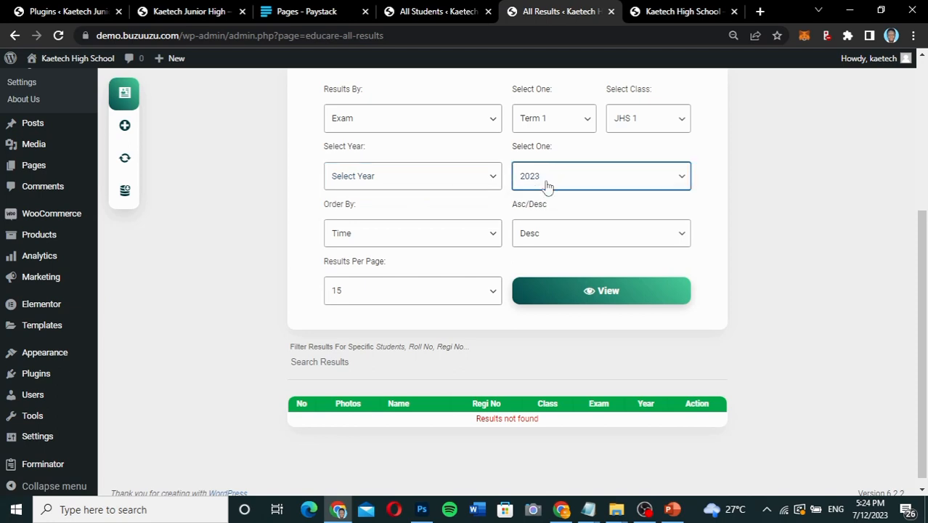
{"action": "left_click", "coordinate": [567, 283]}
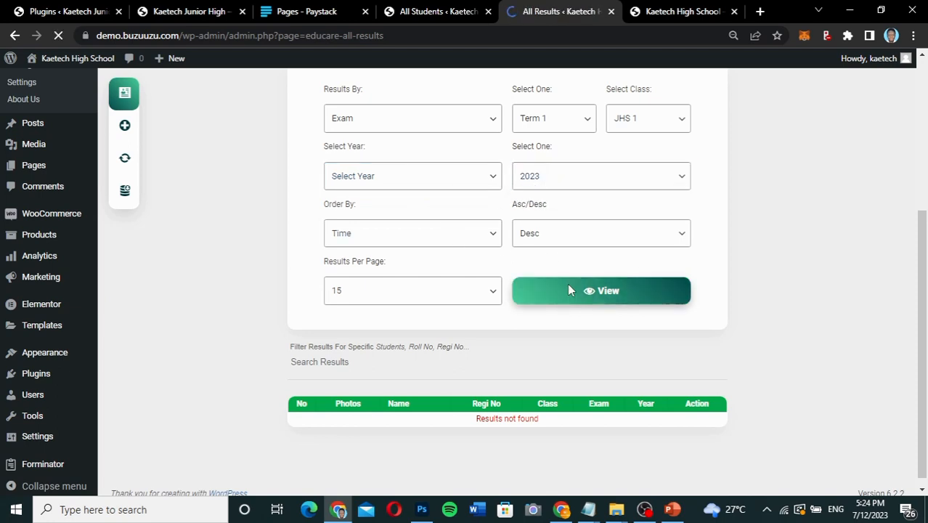
{"action": "scroll", "coordinate": [571, 289], "scroll_direction": "down", "scroll_amount": 5}
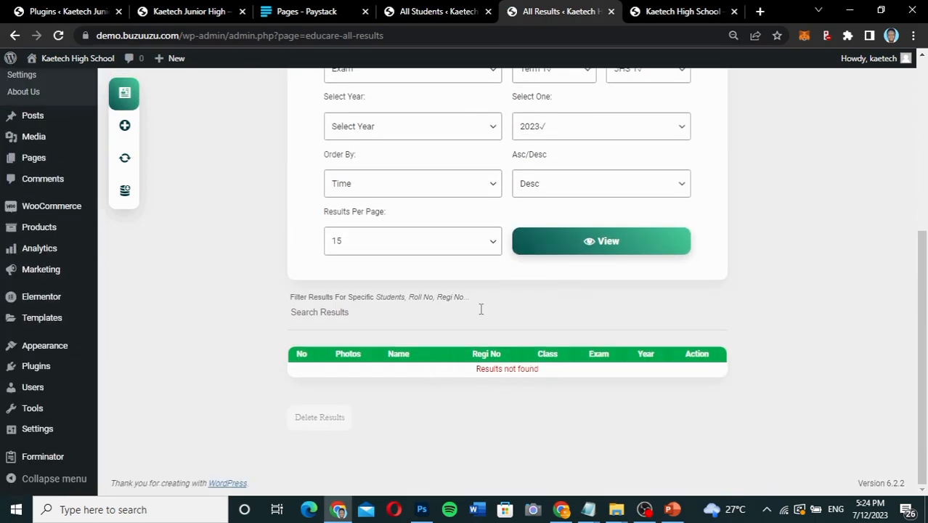
{"action": "scroll", "coordinate": [481, 310], "scroll_direction": "up", "scroll_amount": 3}
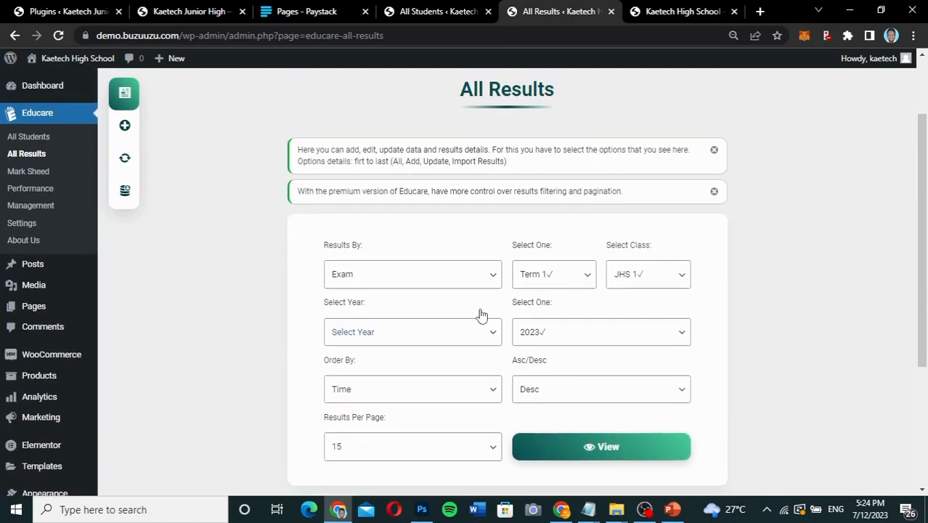
Open the Add Results form and review its photo, student details and other fields.
{"action": "left_click", "coordinate": [125, 127]}
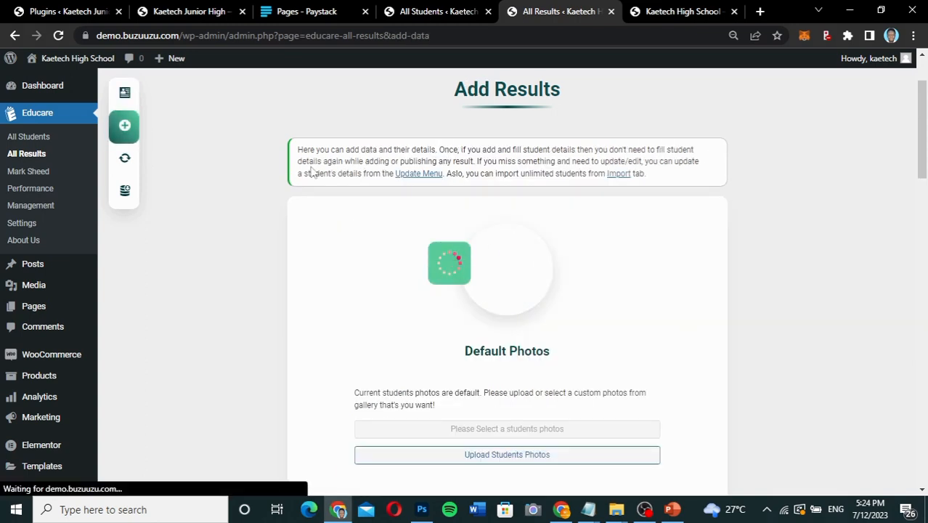
{"action": "scroll", "coordinate": [622, 284], "scroll_direction": "down", "scroll_amount": 5}
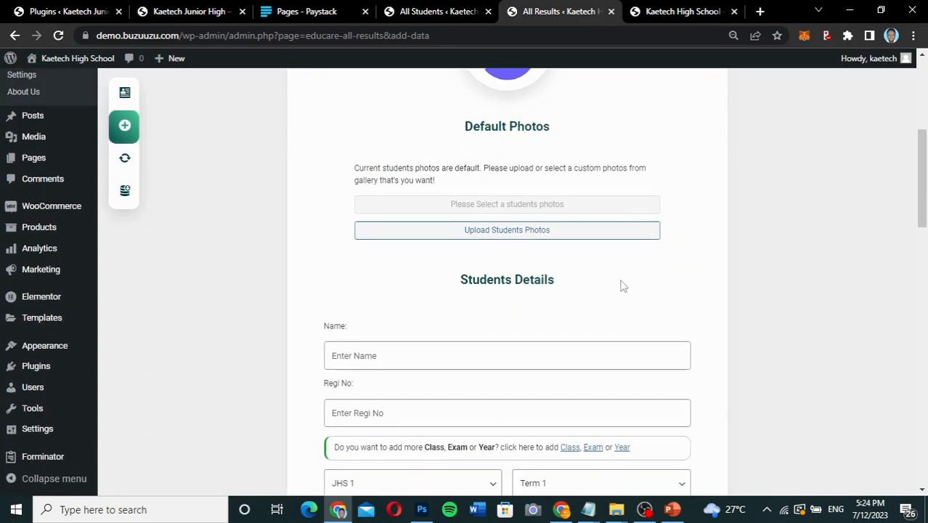
{"action": "scroll", "coordinate": [622, 284], "scroll_direction": "down", "scroll_amount": 3}
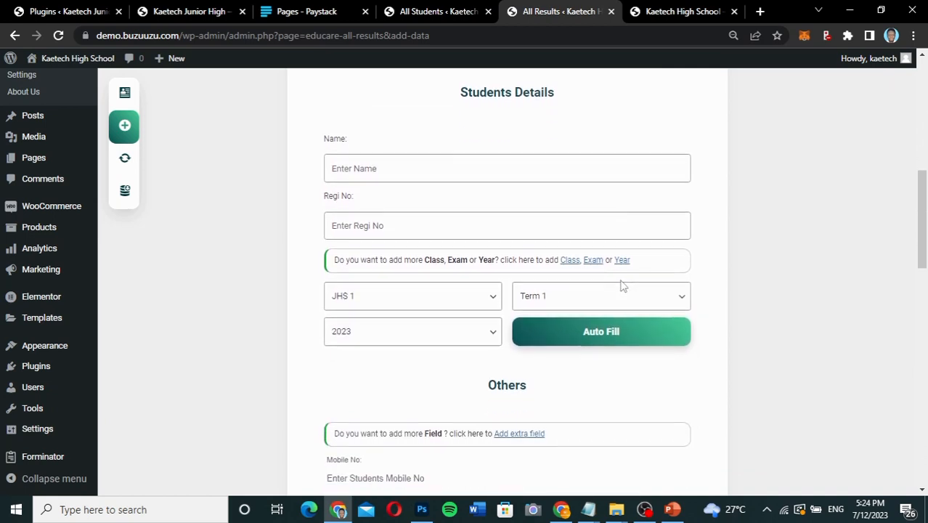
{"action": "scroll", "coordinate": [621, 284], "scroll_direction": "down", "scroll_amount": 1}
{"action": "scroll", "coordinate": [622, 284], "scroll_direction": "up", "scroll_amount": 2}
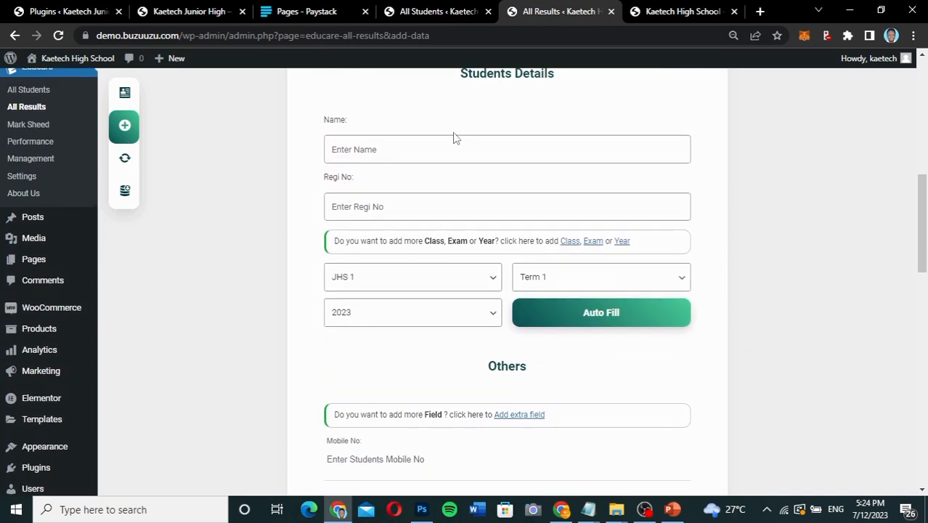
{"action": "scroll", "coordinate": [454, 289], "scroll_direction": "down", "scroll_amount": 4}
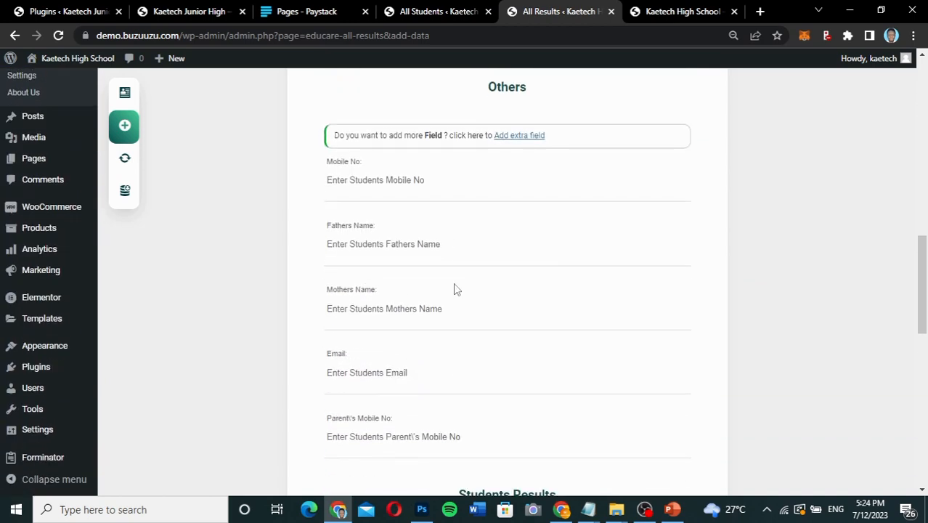
{"action": "scroll", "coordinate": [454, 289], "scroll_direction": "up", "scroll_amount": 6}
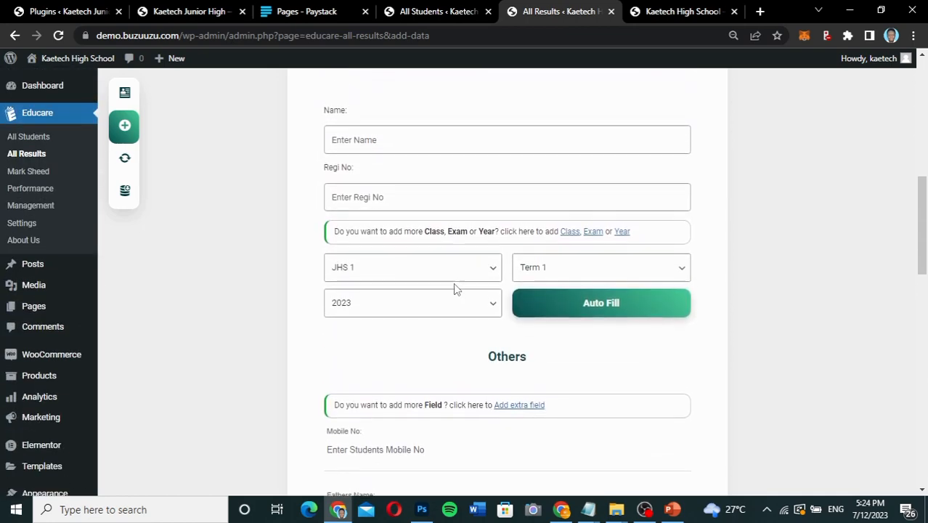
{"action": "scroll", "coordinate": [454, 283], "scroll_direction": "down", "scroll_amount": 1}
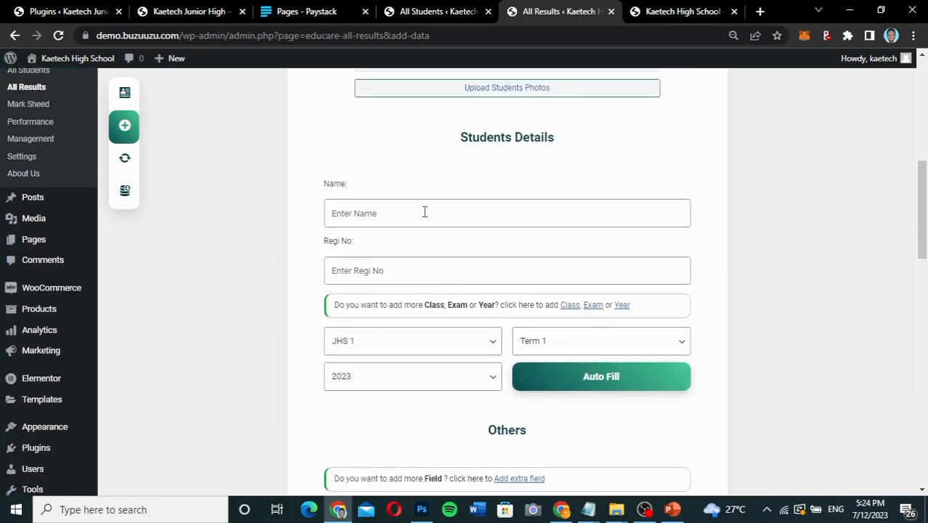
Enter the student's name and registration number for JHS 1, Term 1, 2023, and auto-fill the saved details.
{"action": "left_click", "coordinate": [425, 211]}
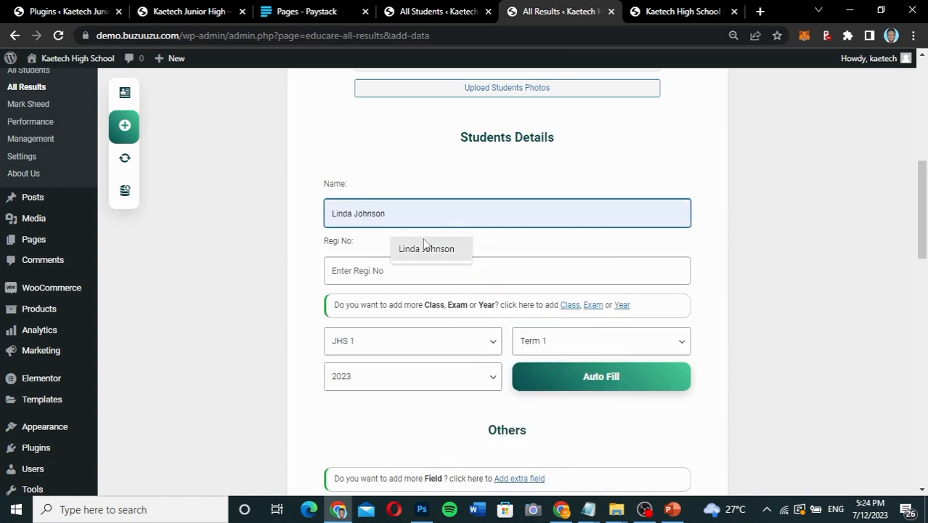
{"action": "left_click", "coordinate": [423, 247]}
{"action": "left_click", "coordinate": [404, 280]}
{"action": "left_click", "coordinate": [411, 315]}
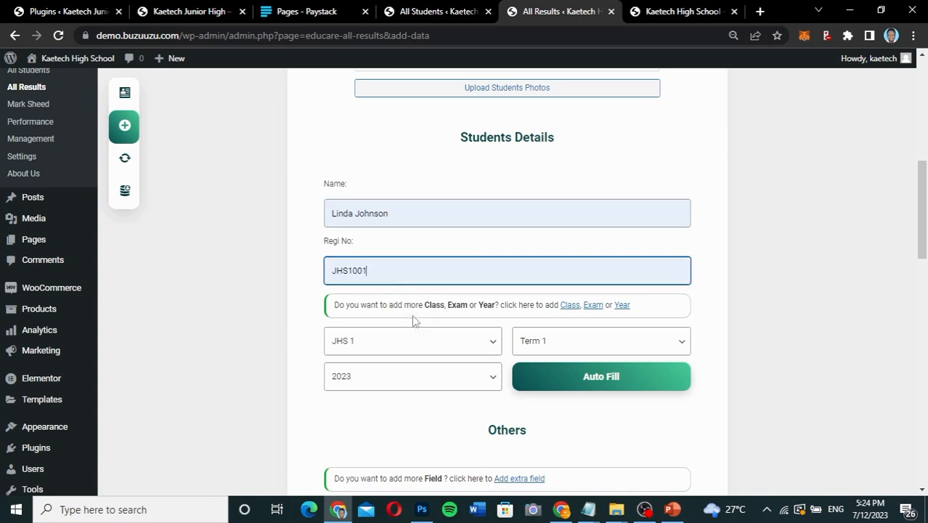
{"action": "left_click", "coordinate": [576, 387]}
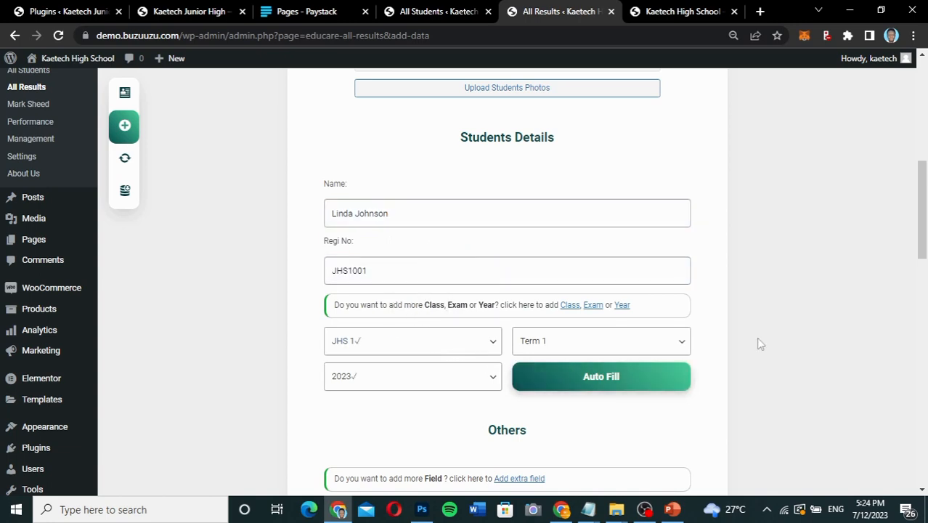
Review the auto-filled contact details, the subject marks table and the optional subject section of the result form.
{"action": "scroll", "coordinate": [720, 392], "scroll_direction": "down", "scroll_amount": 6}
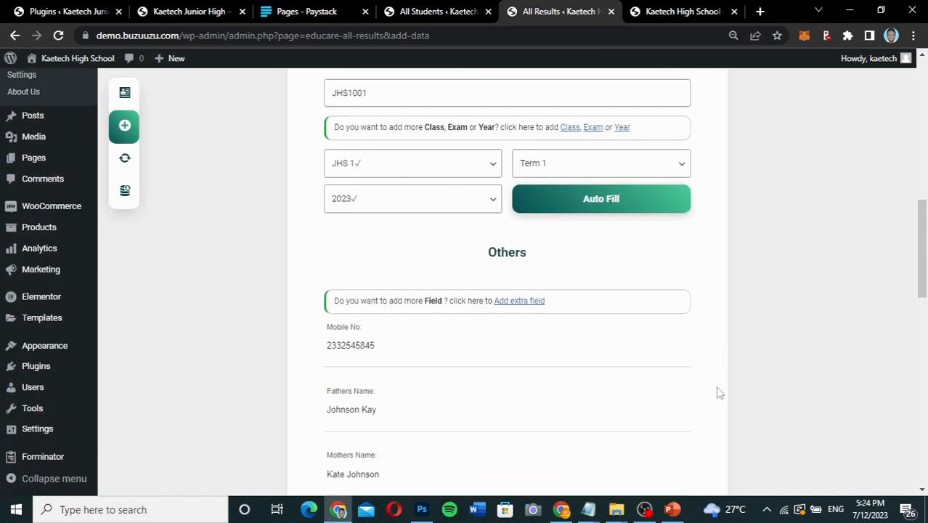
{"action": "scroll", "coordinate": [719, 393], "scroll_direction": "down", "scroll_amount": 4}
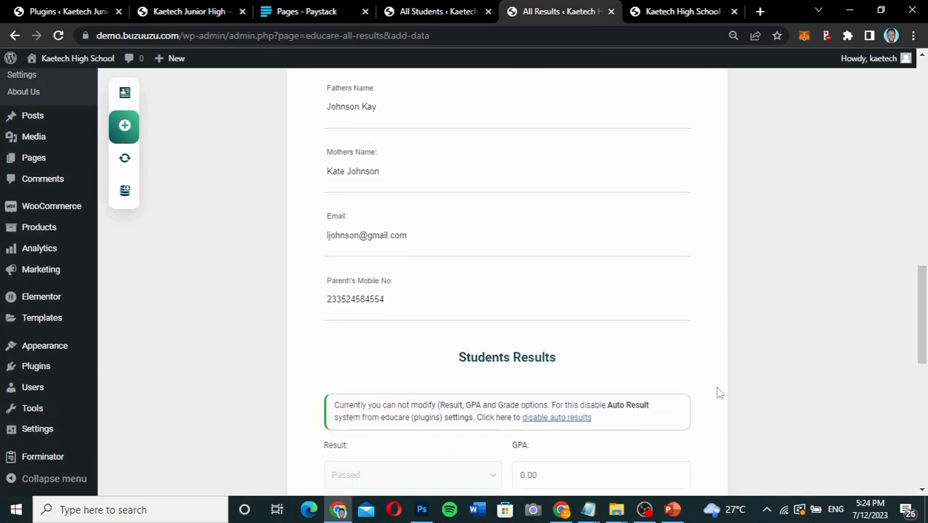
{"action": "scroll", "coordinate": [719, 393], "scroll_direction": "down", "scroll_amount": 2}
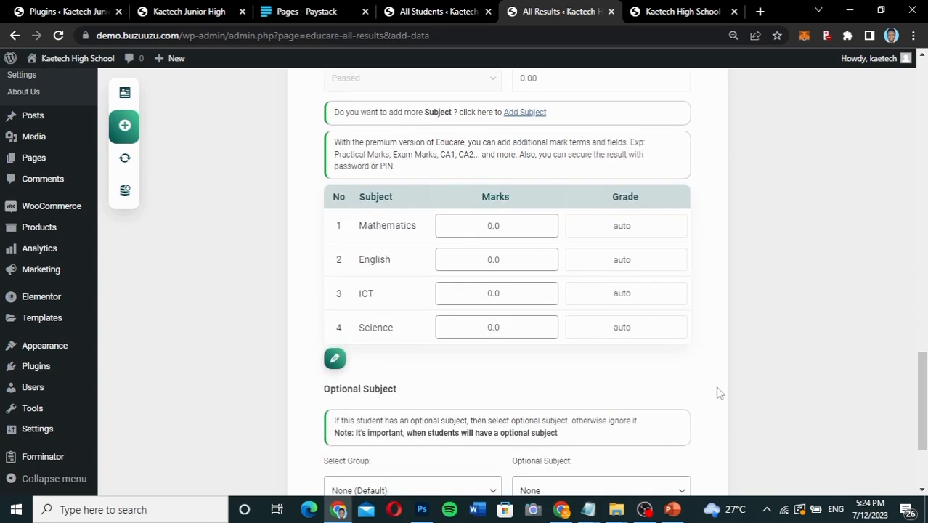
{"action": "scroll", "coordinate": [719, 393], "scroll_direction": "up", "scroll_amount": 1}
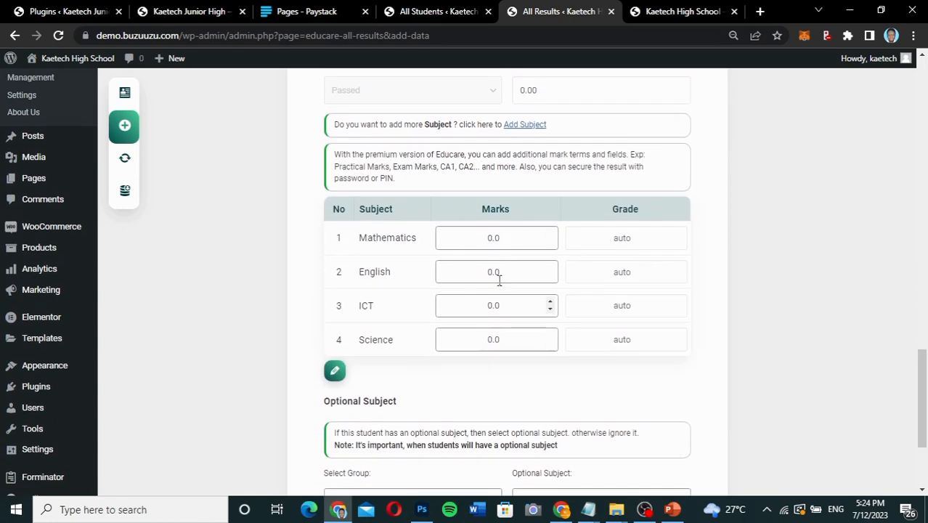
{"action": "scroll", "coordinate": [527, 395], "scroll_direction": "up", "scroll_amount": 2}
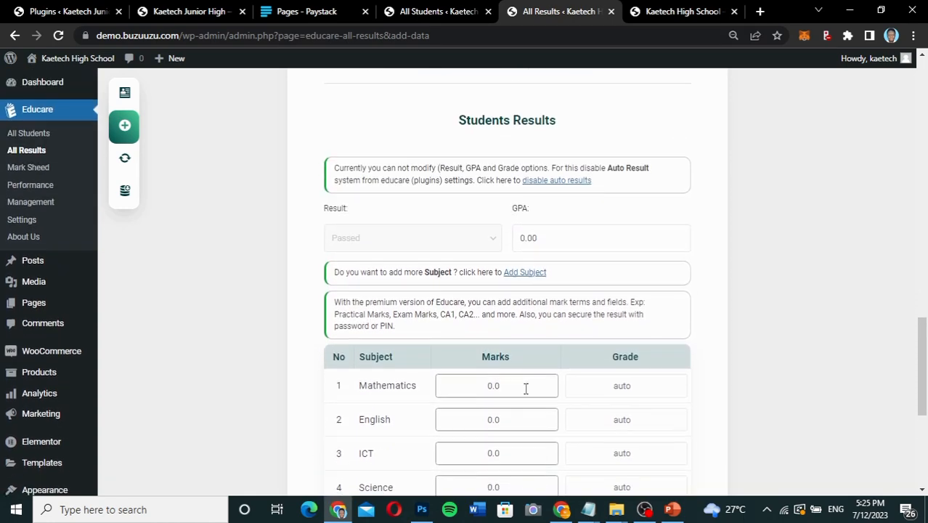
Enter marks of 85 for Mathematics, 90 for English, 89 for ICT and 78 for Science, and calculate the subject grades.
{"action": "scroll", "coordinate": [527, 394], "scroll_direction": "down", "scroll_amount": 2}
{"action": "left_click", "coordinate": [488, 222]}
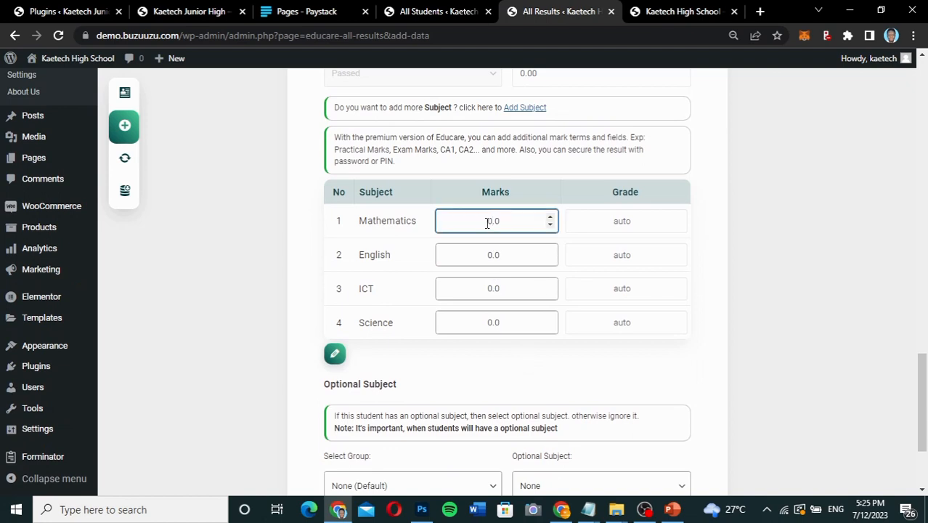
{"action": "left_click", "coordinate": [486, 253]}
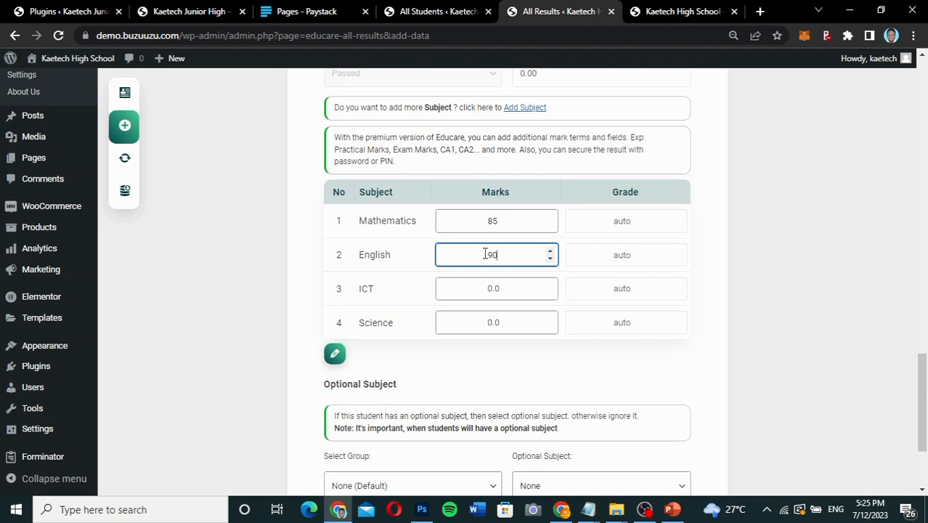
{"action": "left_click", "coordinate": [490, 289]}
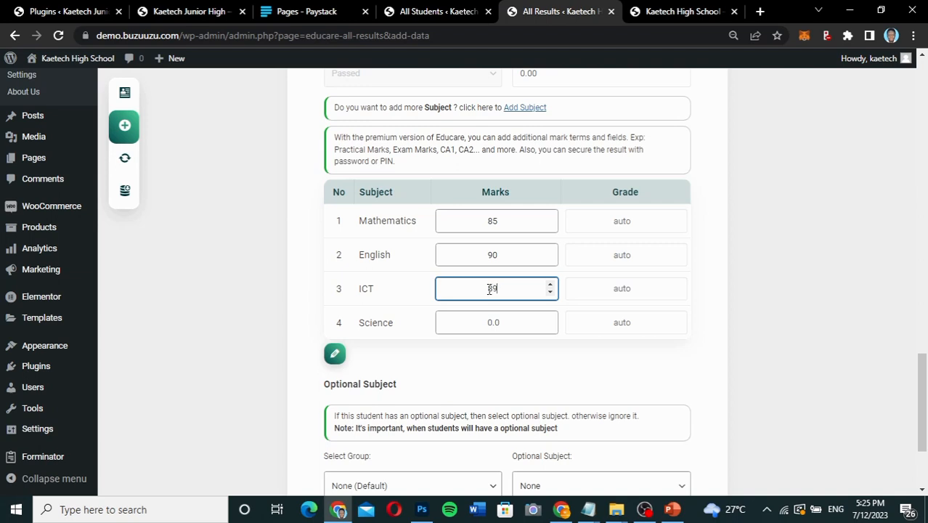
{"action": "left_click", "coordinate": [490, 323]}
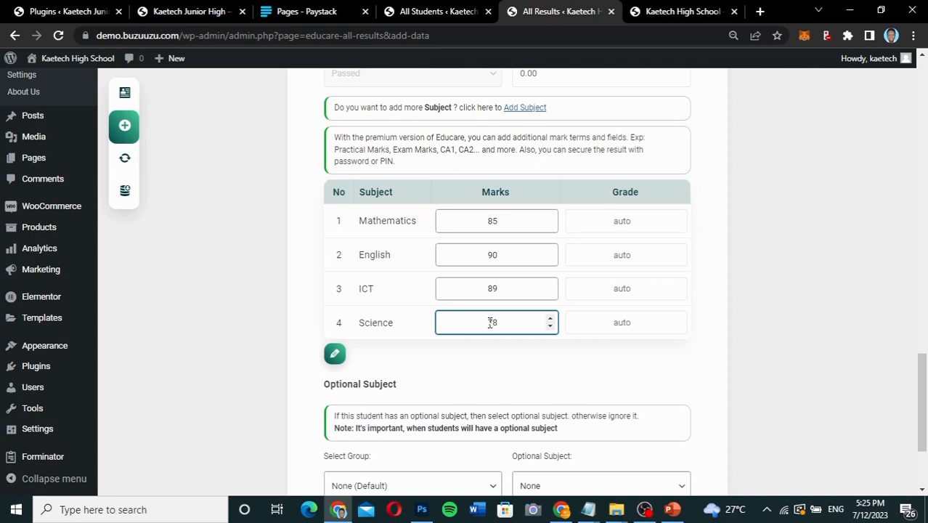
{"action": "scroll", "coordinate": [458, 390], "scroll_direction": "down", "scroll_amount": 2}
{"action": "scroll", "coordinate": [457, 387], "scroll_direction": "up", "scroll_amount": 1}
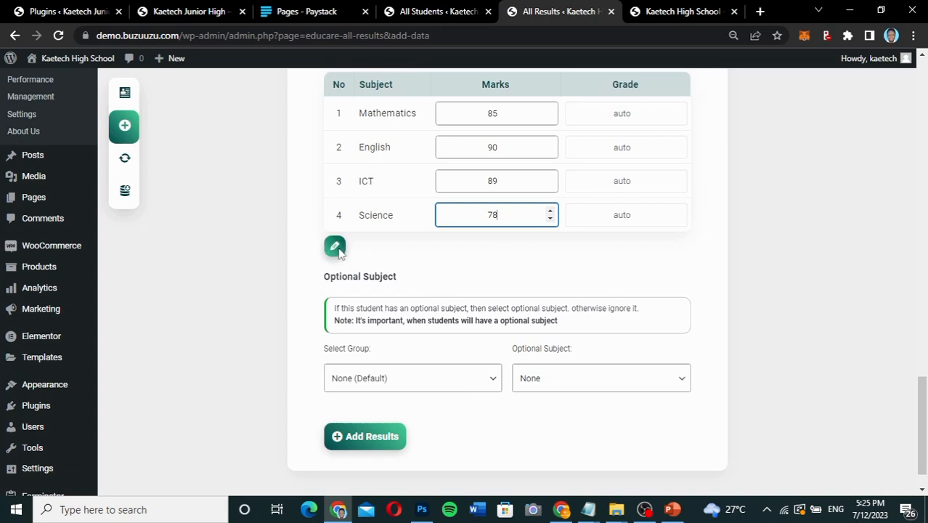
{"action": "left_click", "coordinate": [335, 247]}
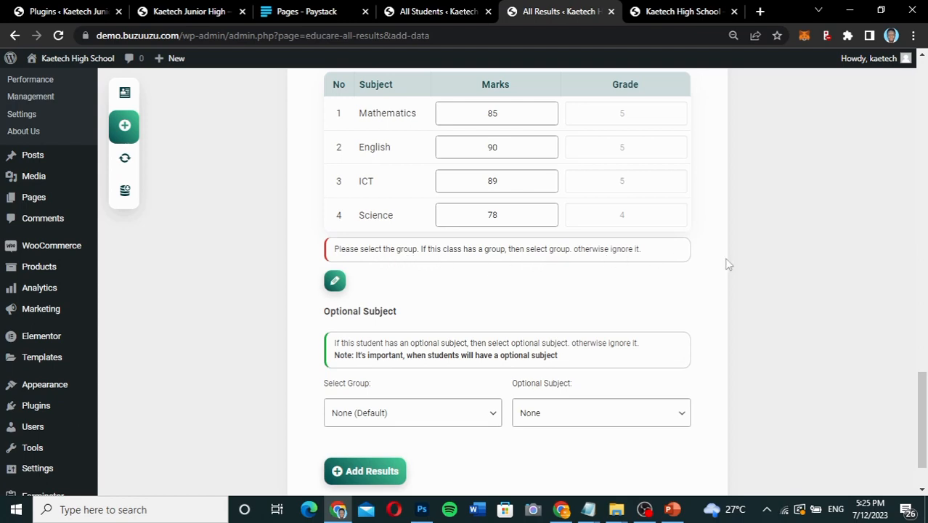
Review the calculated subject grades, the Result and GPA fields and the optional subject section of the result form.
{"action": "scroll", "coordinate": [728, 264], "scroll_direction": "up", "scroll_amount": 2}
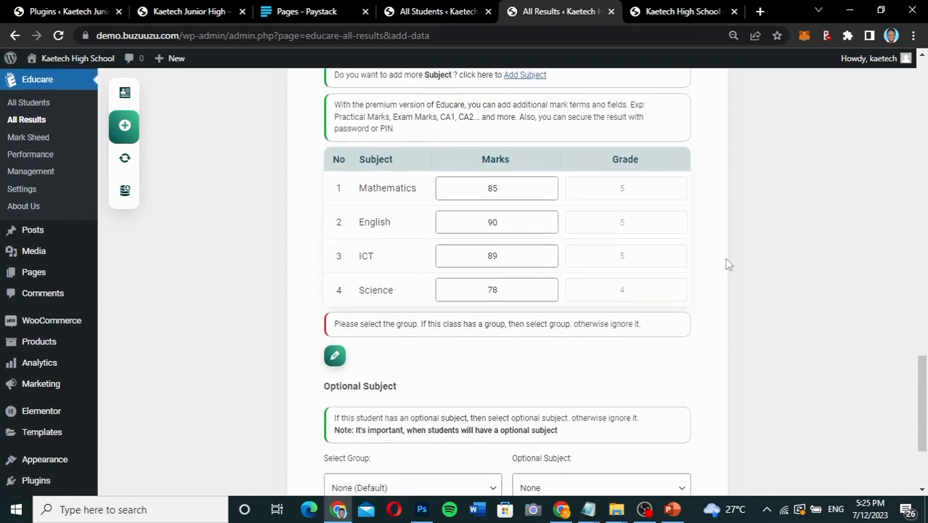
{"action": "scroll", "coordinate": [726, 259], "scroll_direction": "up", "scroll_amount": 1}
{"action": "left_click_drag", "start_coordinate": [698, 243], "coordinate": [644, 214]}
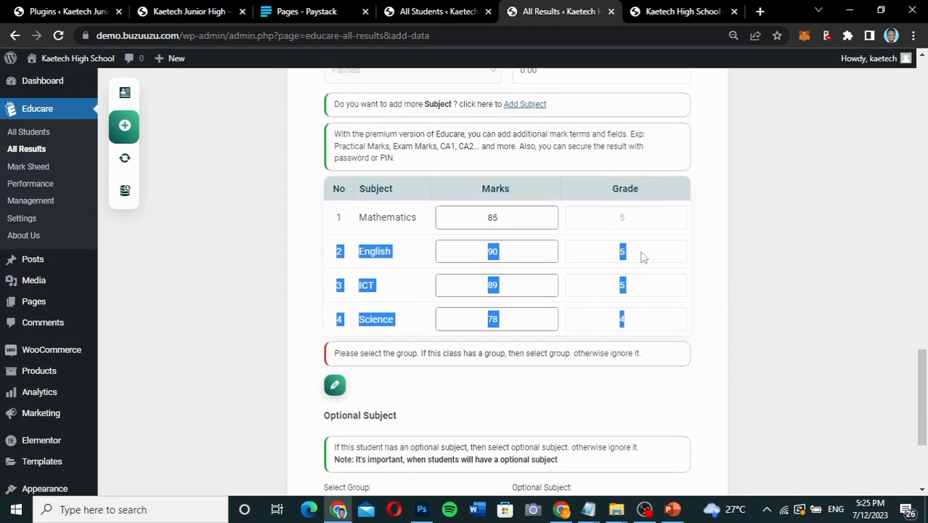
{"action": "left_click", "coordinate": [776, 263]}
{"action": "scroll", "coordinate": [776, 263], "scroll_direction": "up", "scroll_amount": 3}
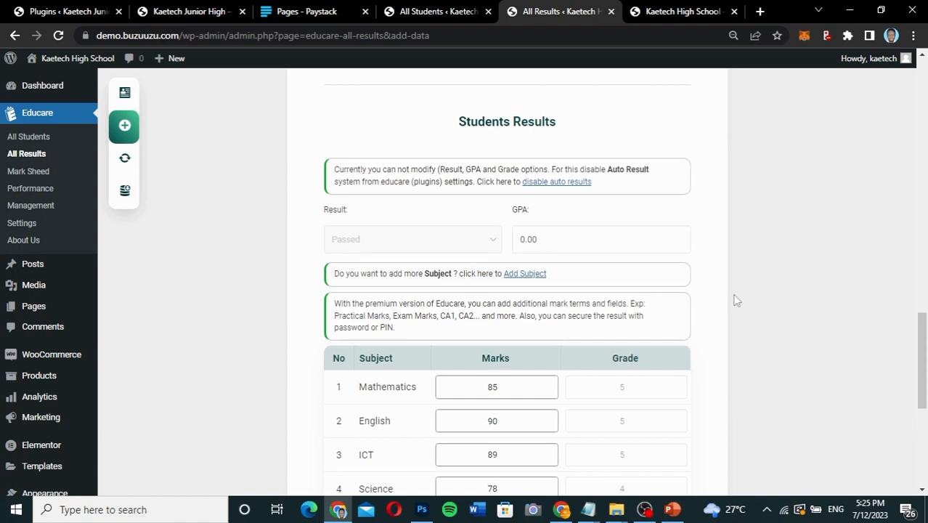
{"action": "scroll", "coordinate": [736, 300], "scroll_direction": "down", "scroll_amount": 5}
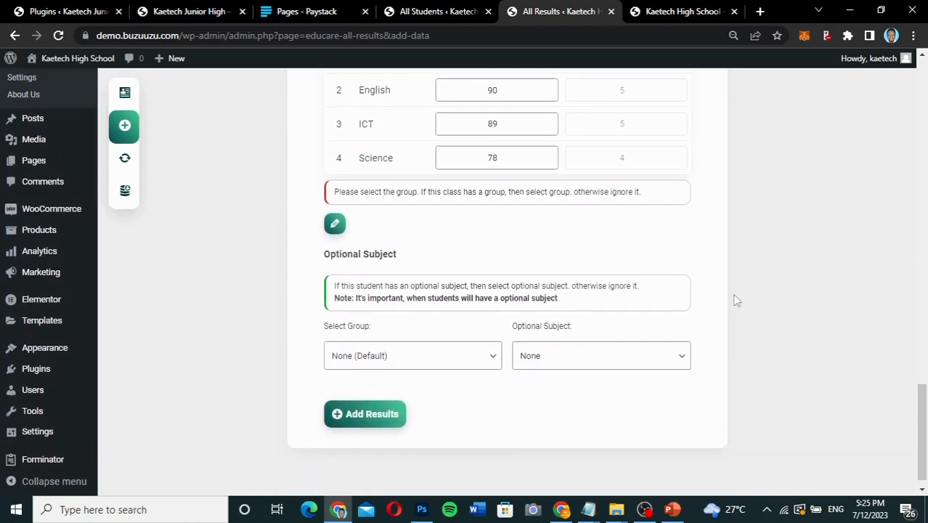
{"action": "scroll", "coordinate": [735, 300], "scroll_direction": "up", "scroll_amount": 1}
{"action": "scroll", "coordinate": [735, 300], "scroll_direction": "up", "scroll_amount": 5}
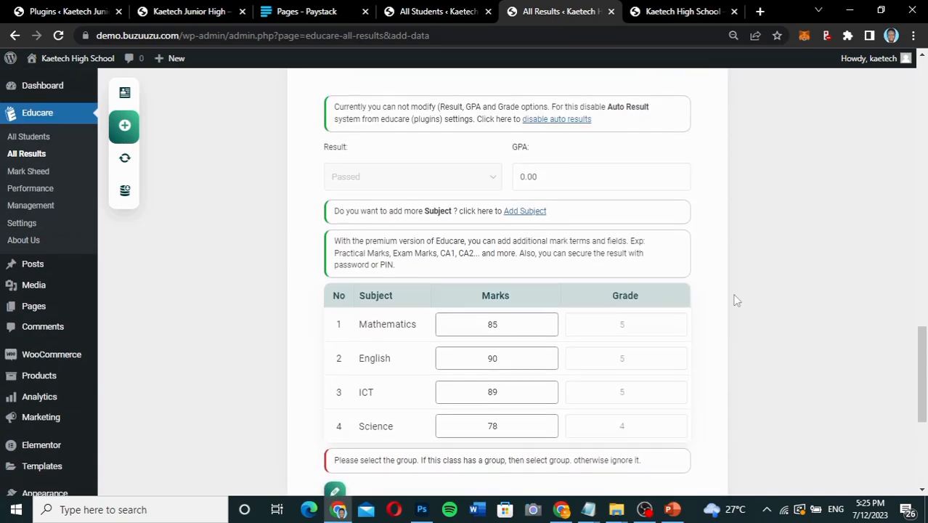
Open the list of all results and filter it by class JHS 1 and exam Term 1.
{"action": "left_click", "coordinate": [124, 95]}
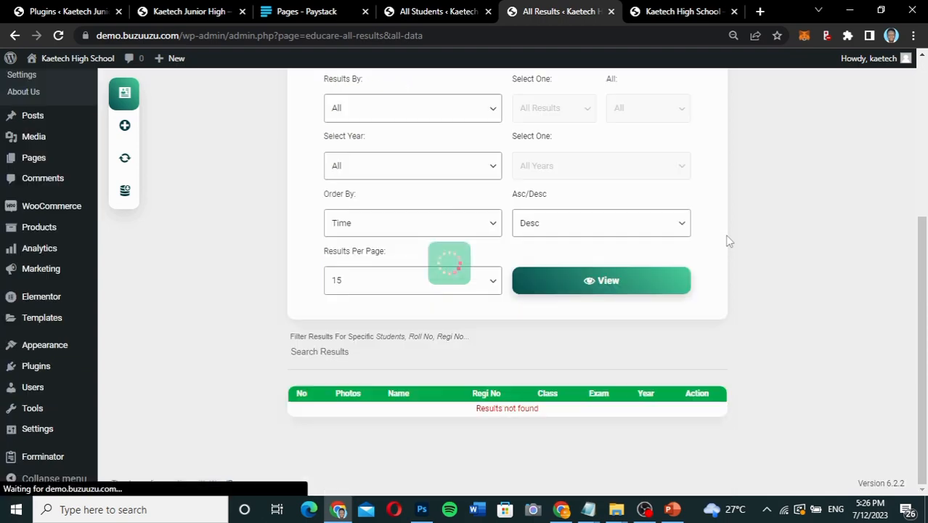
{"action": "right_click", "coordinate": [715, 235]}
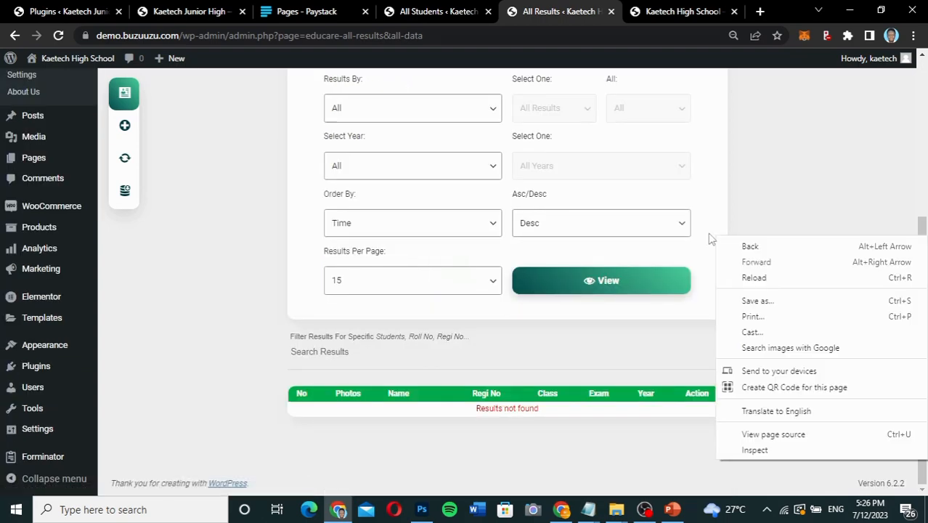
{"action": "left_click", "coordinate": [743, 141]}
{"action": "scroll", "coordinate": [748, 141], "scroll_direction": "up", "scroll_amount": 1}
{"action": "scroll", "coordinate": [744, 141], "scroll_direction": "up", "scroll_amount": 1}
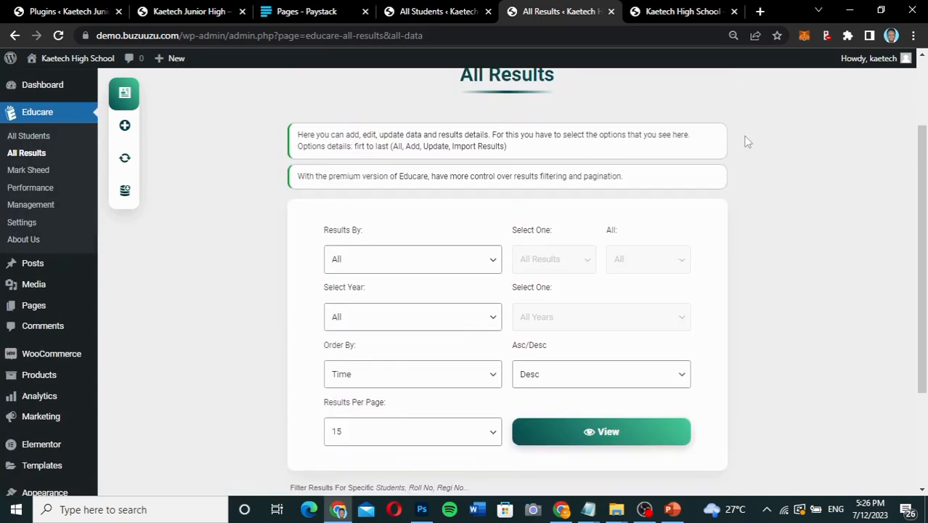
{"action": "scroll", "coordinate": [743, 141], "scroll_direction": "down", "scroll_amount": 2}
{"action": "left_click", "coordinate": [428, 151]}
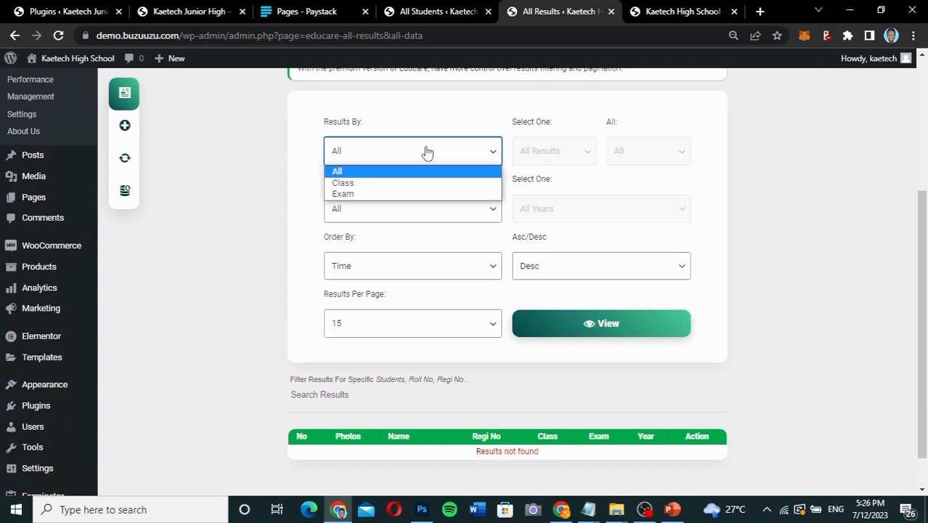
{"action": "left_click", "coordinate": [398, 187]}
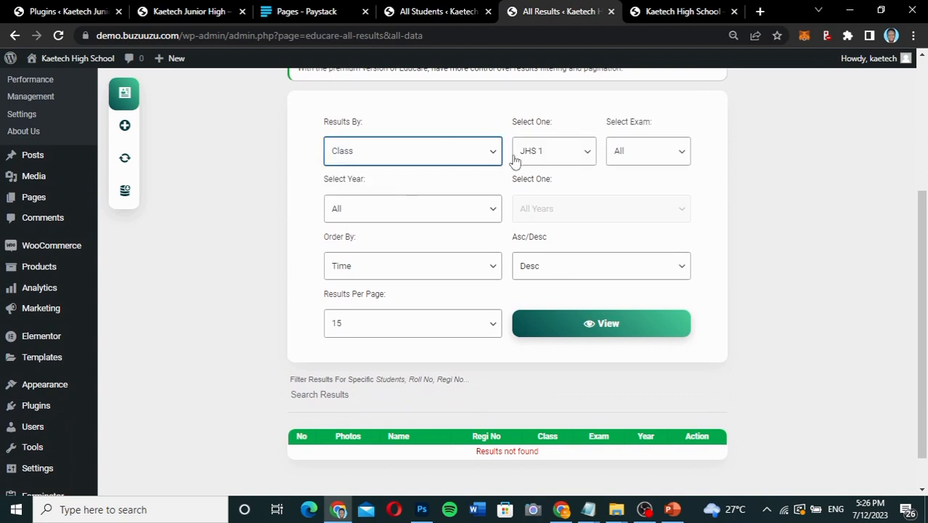
{"action": "left_click", "coordinate": [610, 157]}
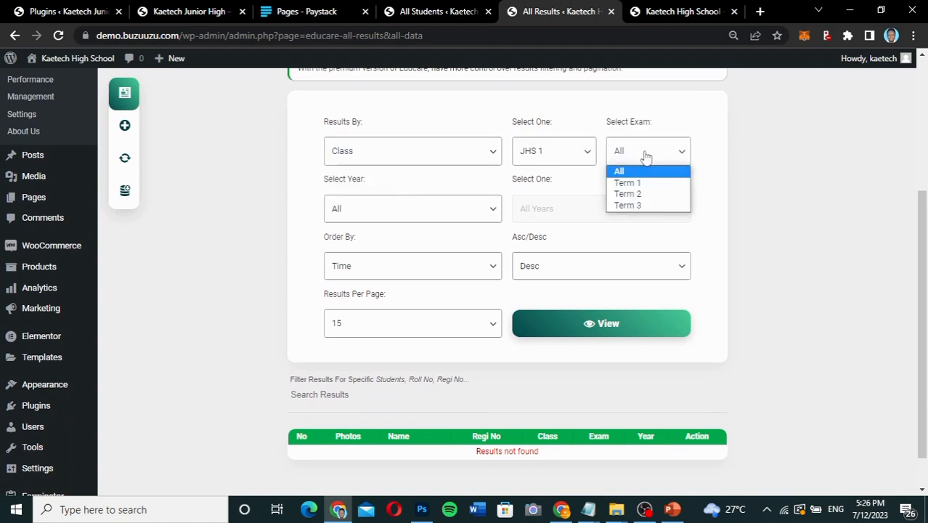
{"action": "left_click", "coordinate": [641, 183]}
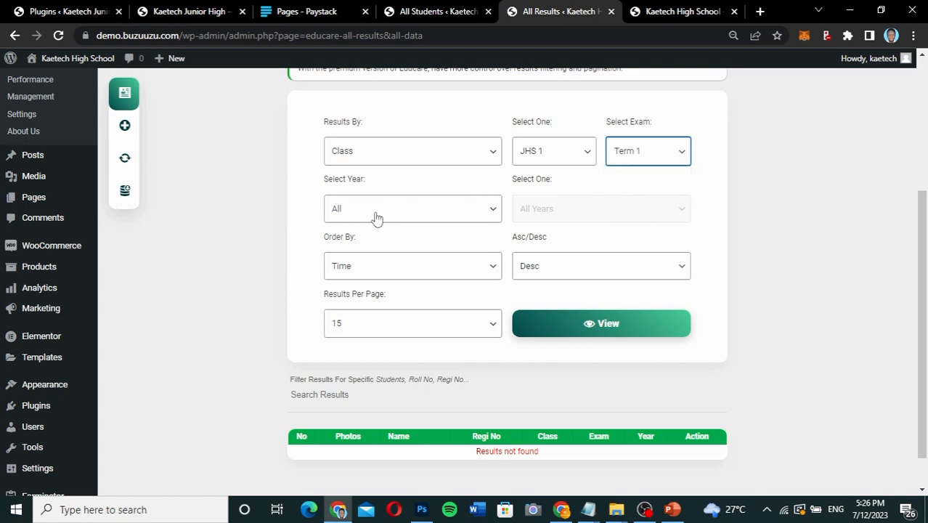
Restrict the JHS 1, Term 1 filter to year 2023 and view the matching results.
{"action": "left_click", "coordinate": [403, 215]}
{"action": "left_click", "coordinate": [398, 240]}
{"action": "left_click", "coordinate": [557, 218]}
{"action": "left_click", "coordinate": [557, 221]}
{"action": "left_click", "coordinate": [562, 322]}
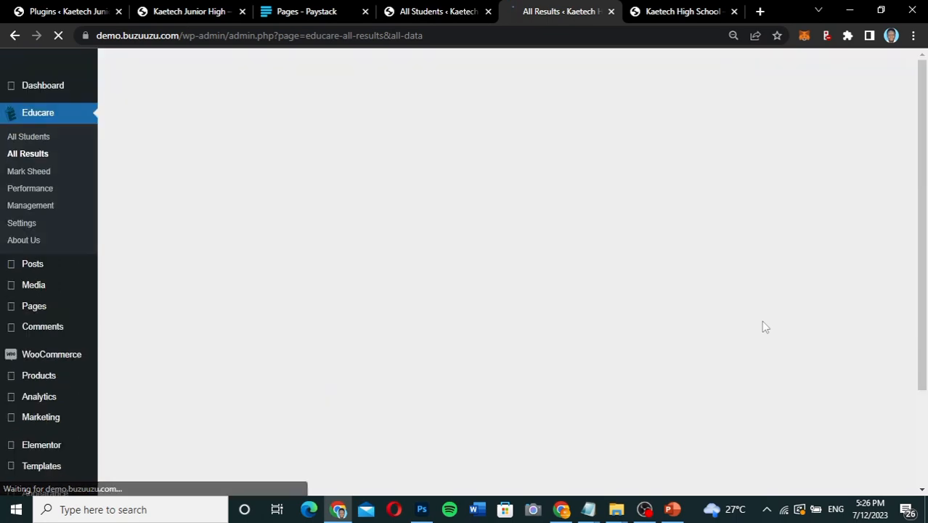
{"action": "scroll", "coordinate": [766, 328], "scroll_direction": "down", "scroll_amount": 5}
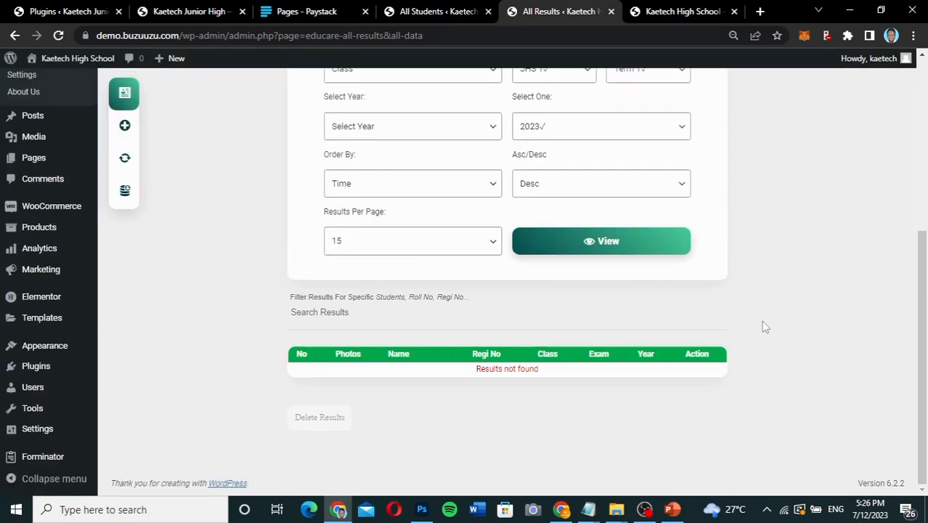
{"action": "scroll", "coordinate": [765, 327], "scroll_direction": "up", "scroll_amount": 2}
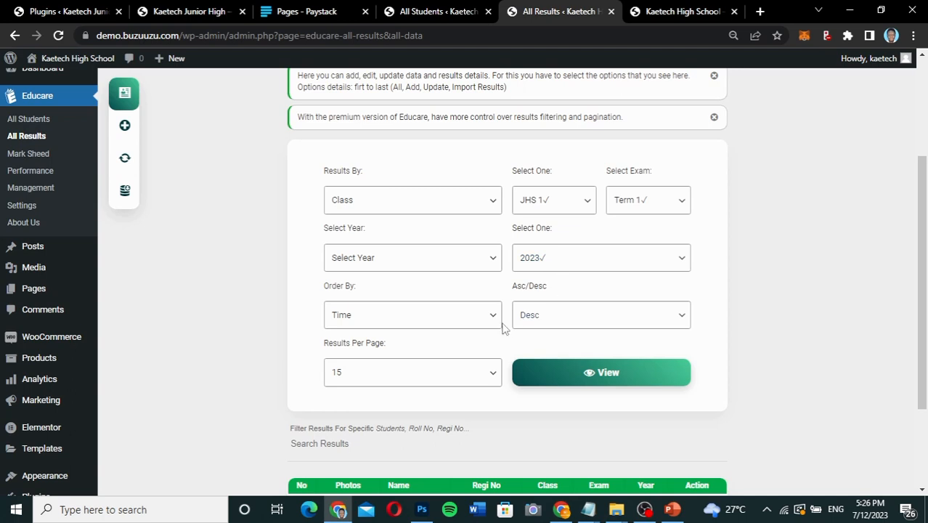
{"action": "scroll", "coordinate": [717, 376], "scroll_direction": "up", "scroll_amount": 2}
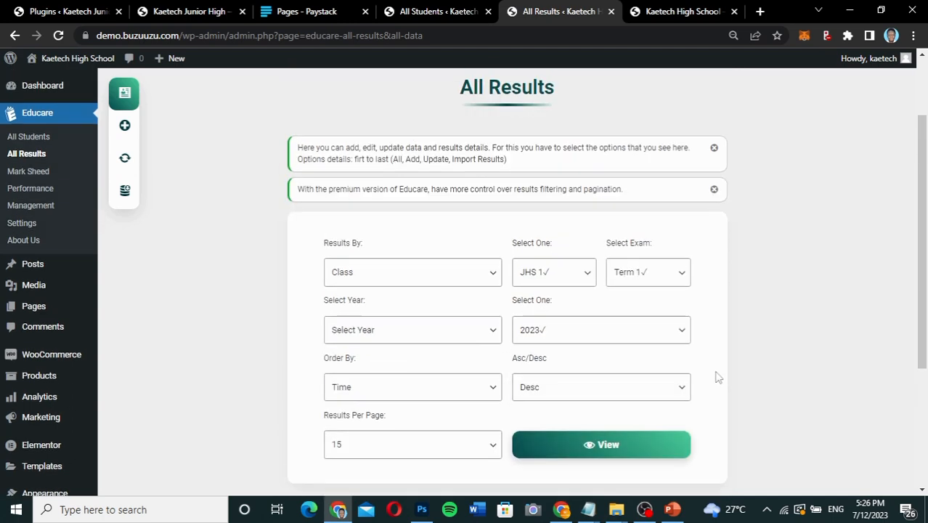
{"action": "scroll", "coordinate": [717, 377], "scroll_direction": "down", "scroll_amount": 3}
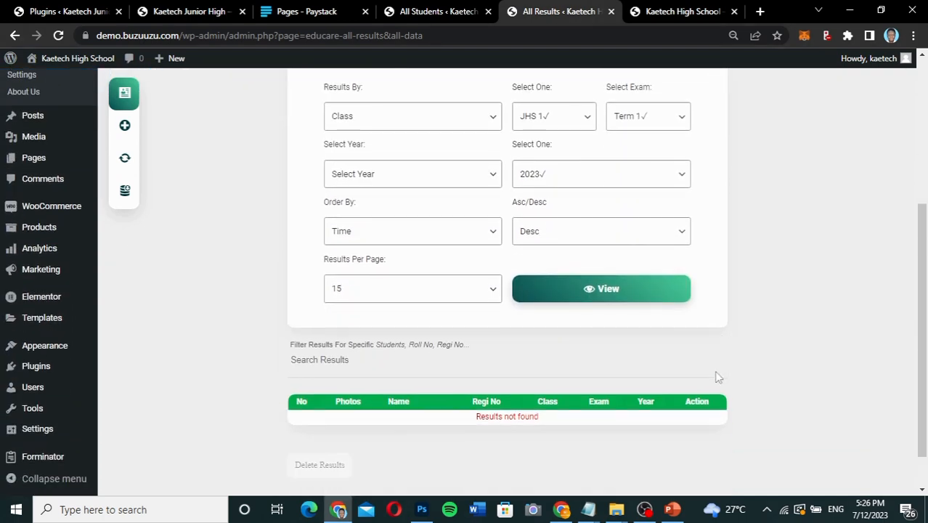
Reopen the Add Results form and examine its student contact fields, also checking the school site's home page.
{"action": "left_click", "coordinate": [125, 127]}
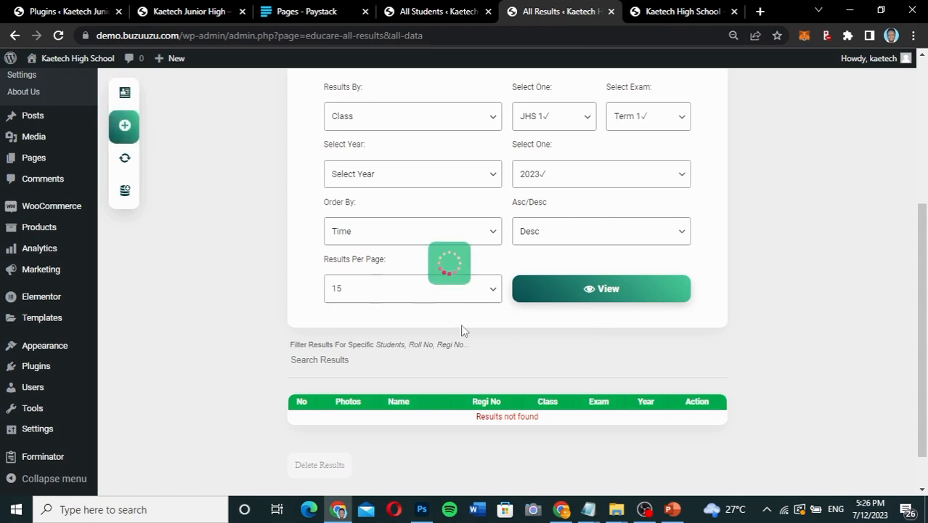
{"action": "scroll", "coordinate": [763, 343], "scroll_direction": "down", "scroll_amount": 10}
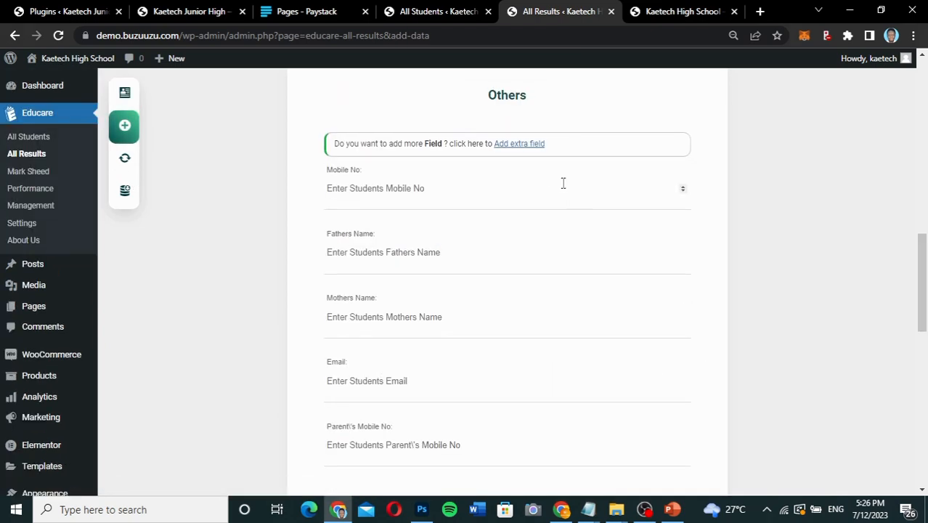
{"action": "left_click", "coordinate": [674, 14]}
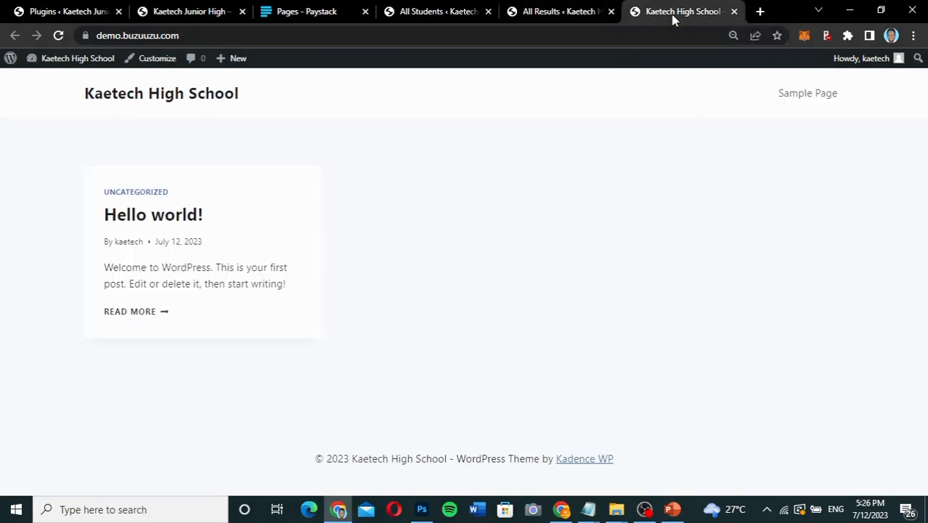
{"action": "left_click", "coordinate": [555, 9]}
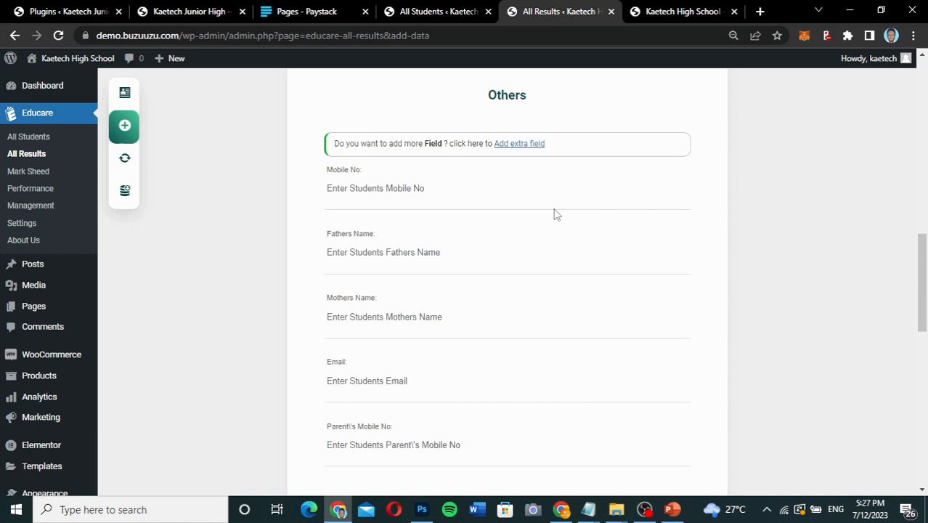
{"action": "scroll", "coordinate": [557, 213], "scroll_direction": "down", "scroll_amount": 5}
{"action": "scroll", "coordinate": [555, 212], "scroll_direction": "down", "scroll_amount": 3}
{"action": "scroll", "coordinate": [555, 212], "scroll_direction": "up", "scroll_amount": 6}
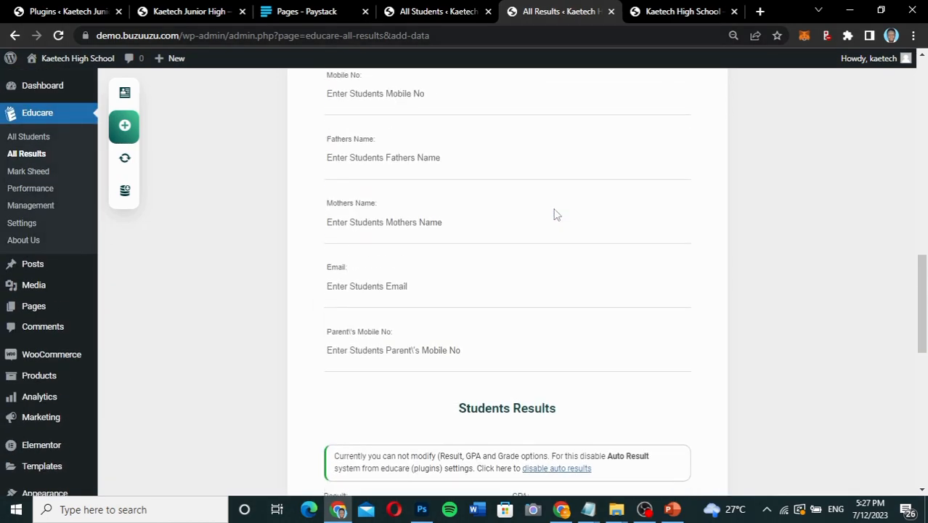
{"action": "scroll", "coordinate": [555, 214], "scroll_direction": "up", "scroll_amount": 2}
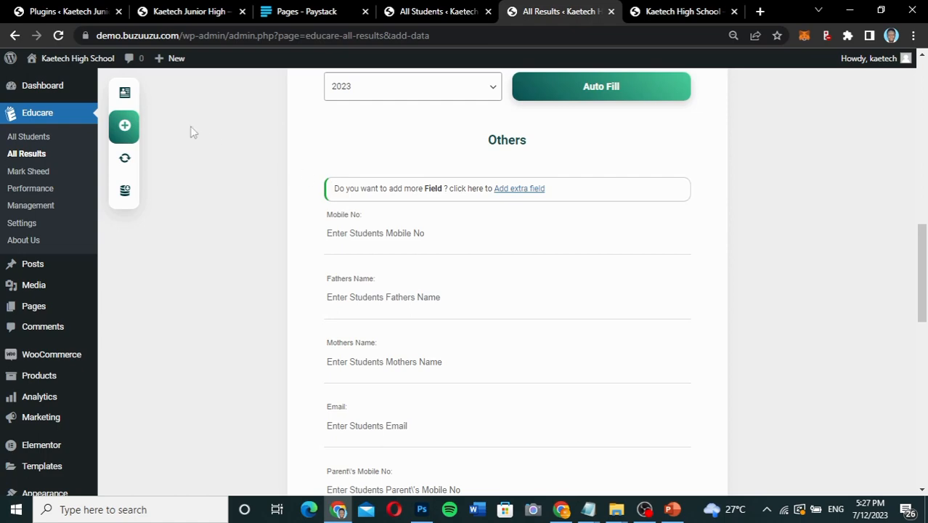
Return to the list of all results and filter it by exam Term 1 and class JHS 1.
{"action": "left_click", "coordinate": [125, 92]}
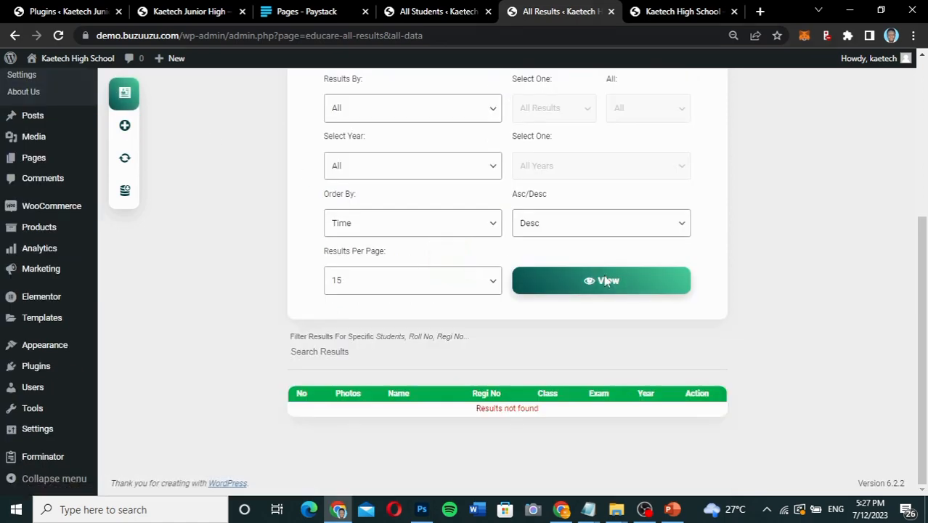
{"action": "scroll", "coordinate": [642, 298], "scroll_direction": "up", "scroll_amount": 2}
{"action": "scroll", "coordinate": [642, 301], "scroll_direction": "down", "scroll_amount": 2}
{"action": "left_click", "coordinate": [442, 135]}
{"action": "left_click", "coordinate": [415, 172]}
{"action": "left_click", "coordinate": [560, 132]}
{"action": "left_click", "coordinate": [561, 132]}
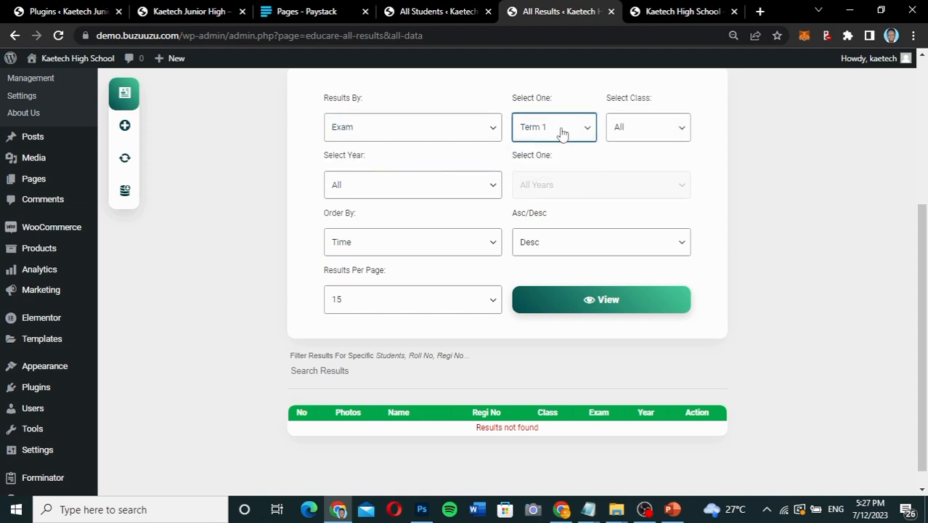
{"action": "left_click", "coordinate": [641, 134]}
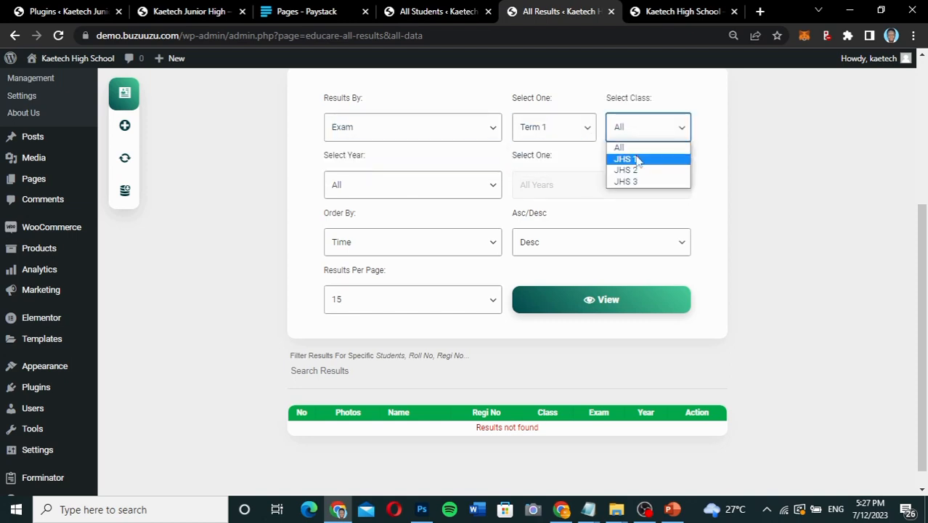
{"action": "left_click", "coordinate": [638, 160]}
Limit the exam-based results filter to year 2023 and view the matching results.
{"action": "left_click", "coordinate": [402, 194]}
{"action": "left_click", "coordinate": [389, 218]}
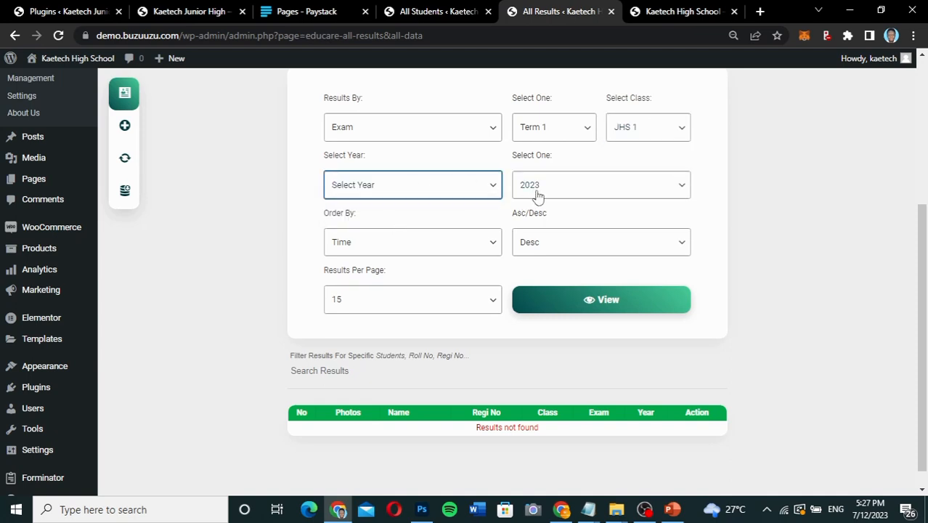
{"action": "left_click", "coordinate": [565, 301]}
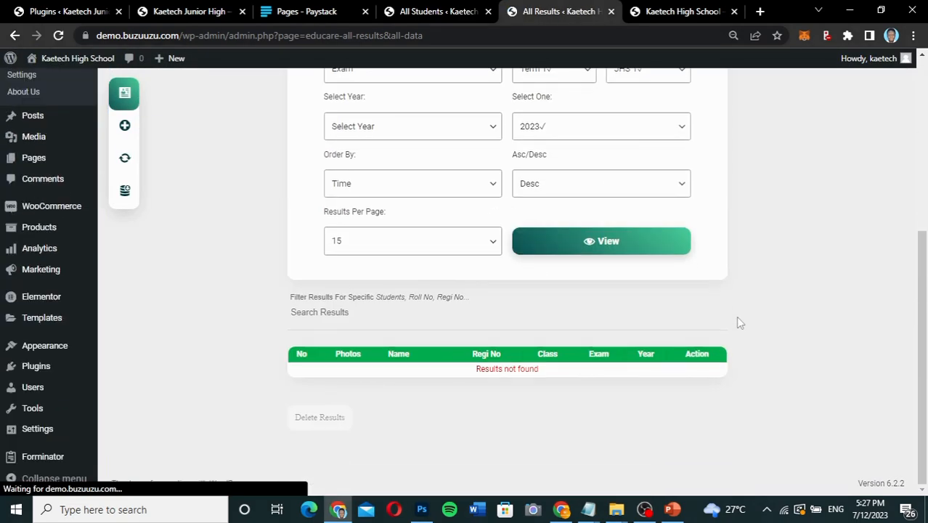
{"action": "scroll", "coordinate": [736, 321], "scroll_direction": "up", "scroll_amount": 2}
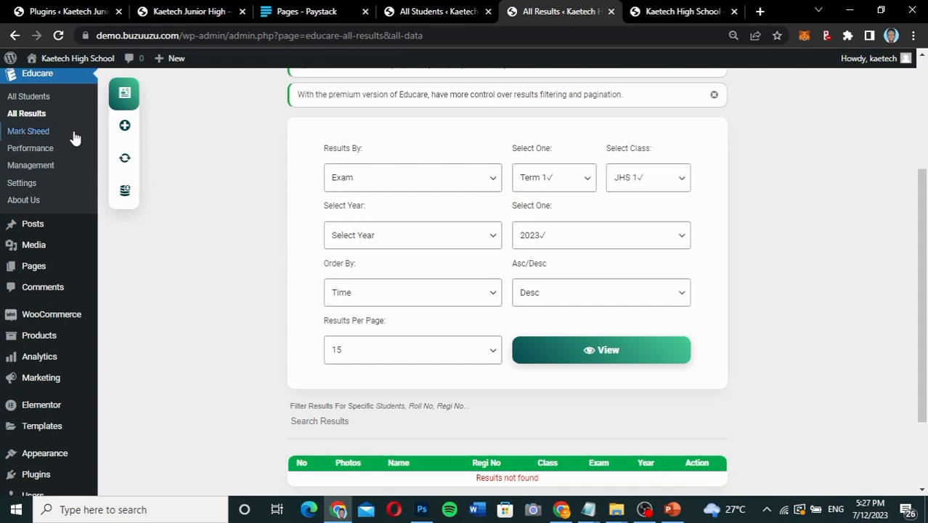
Open Educare's Mark Sheed page and list the JHS 1 students for Mathematics, Term 1, year 2023.
{"action": "left_click", "coordinate": [43, 131]}
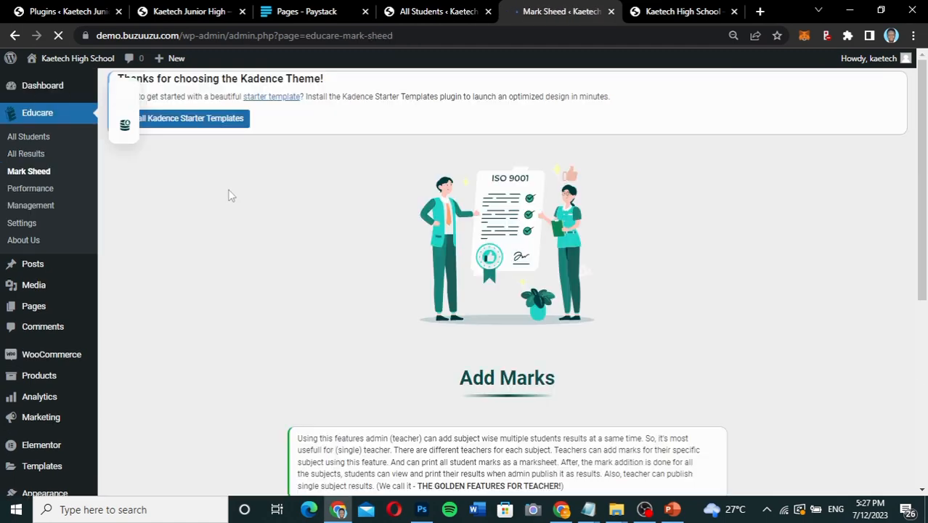
{"action": "scroll", "coordinate": [537, 261], "scroll_direction": "down", "scroll_amount": 5}
{"action": "scroll", "coordinate": [537, 262], "scroll_direction": "down", "scroll_amount": 2}
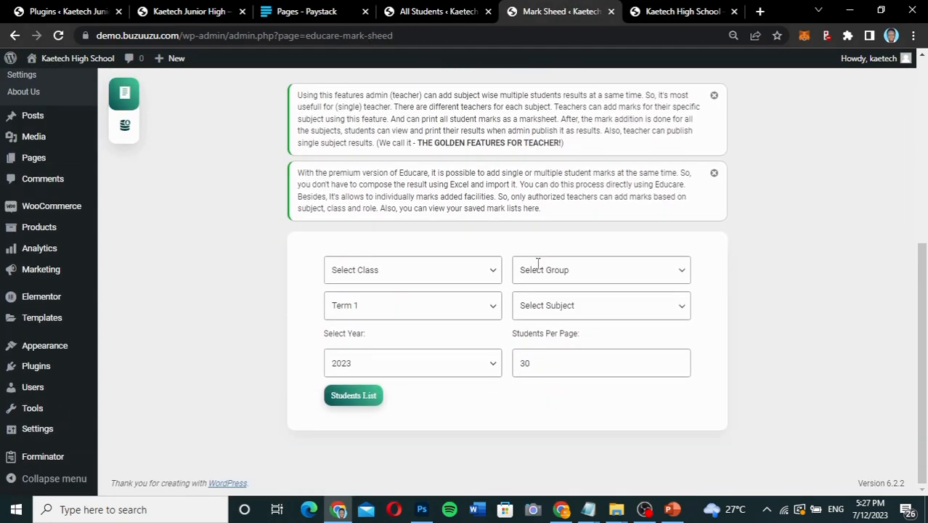
{"action": "left_click", "coordinate": [454, 270]}
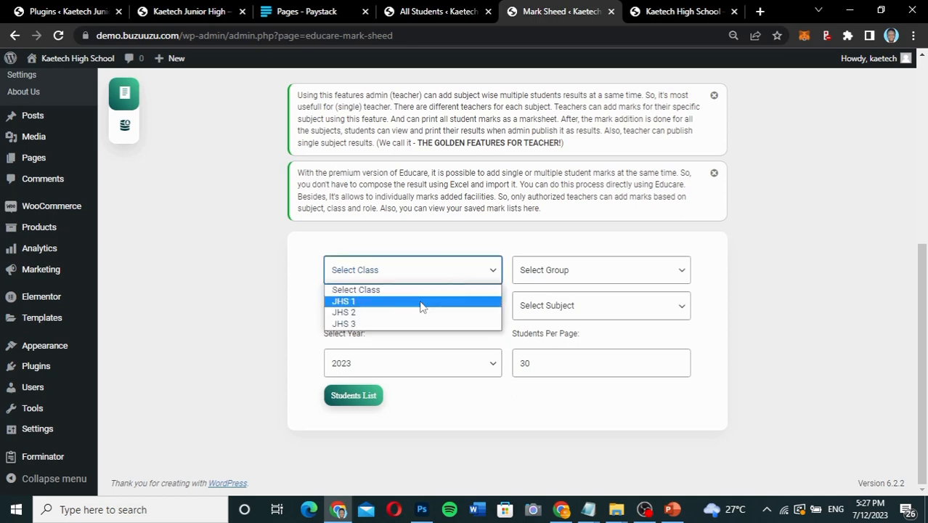
{"action": "left_click", "coordinate": [434, 301]}
{"action": "left_click", "coordinate": [591, 274]}
{"action": "left_click", "coordinate": [590, 273]}
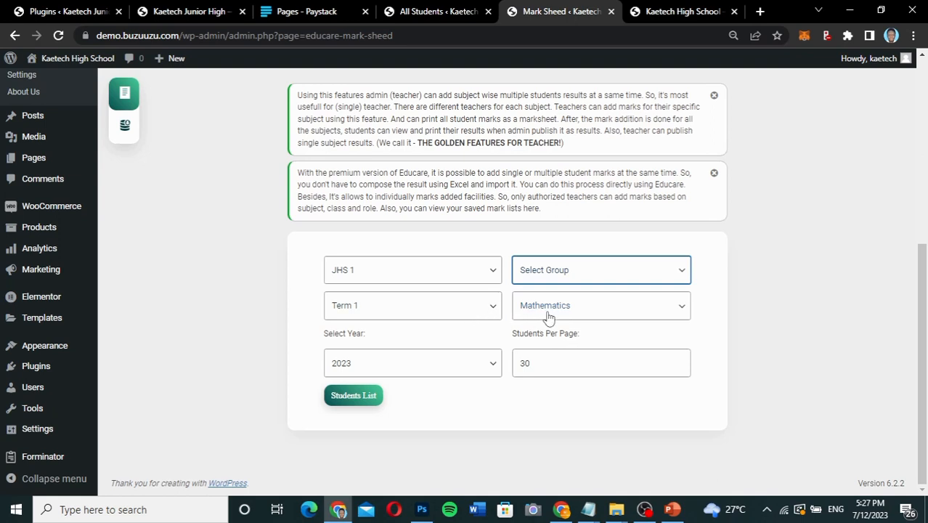
{"action": "left_click", "coordinate": [494, 310]}
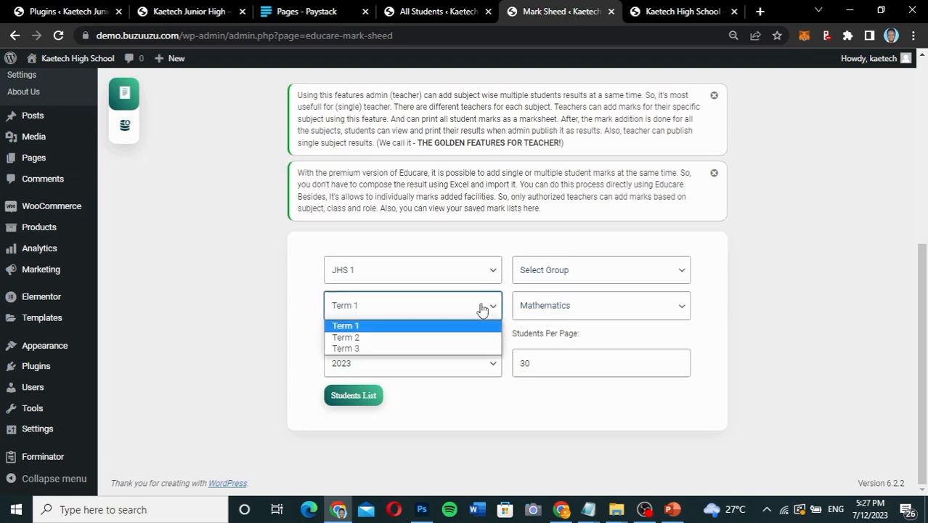
{"action": "left_click", "coordinate": [480, 310]}
{"action": "left_click", "coordinate": [480, 310]}
{"action": "left_click", "coordinate": [481, 311]}
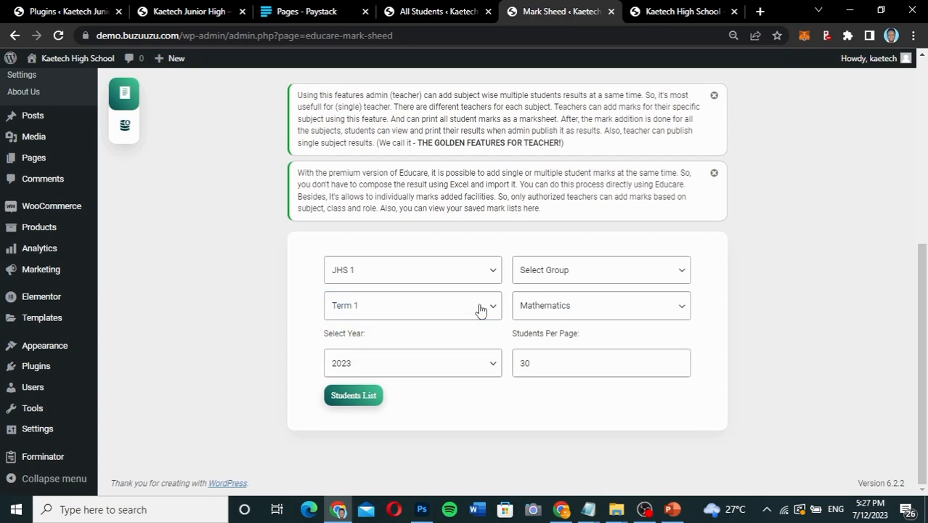
{"action": "left_click", "coordinate": [367, 403]}
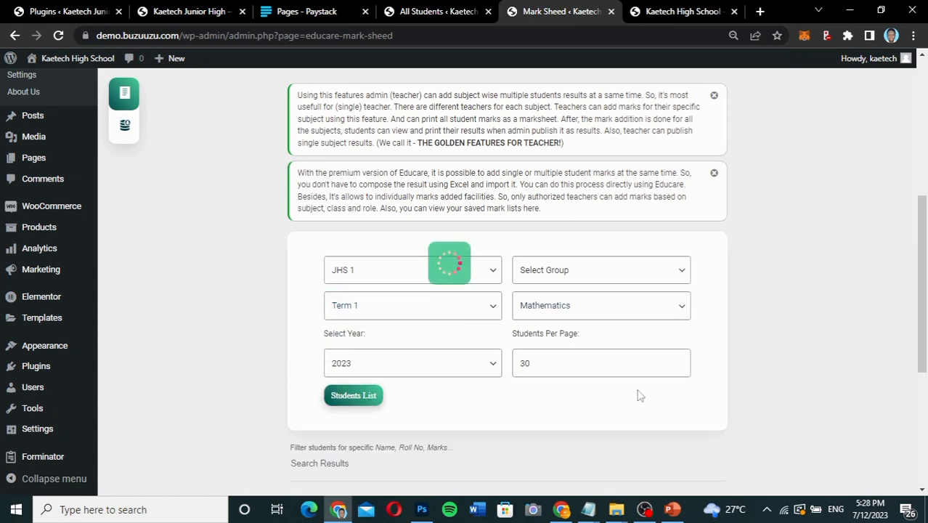
{"action": "scroll", "coordinate": [771, 348], "scroll_direction": "down", "scroll_amount": 3}
{"action": "scroll", "coordinate": [771, 348], "scroll_direction": "down", "scroll_amount": 2}
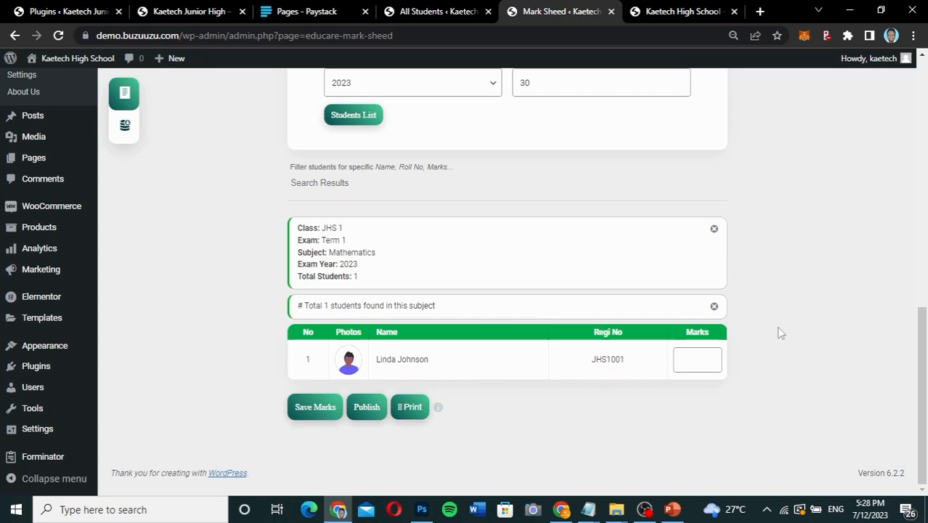
Enter 90 as the listed student's Mathematics marks and save them.
{"action": "scroll", "coordinate": [776, 326], "scroll_direction": "up", "scroll_amount": 1}
{"action": "scroll", "coordinate": [776, 326], "scroll_direction": "down", "scroll_amount": 1}
{"action": "left_click", "coordinate": [693, 359]}
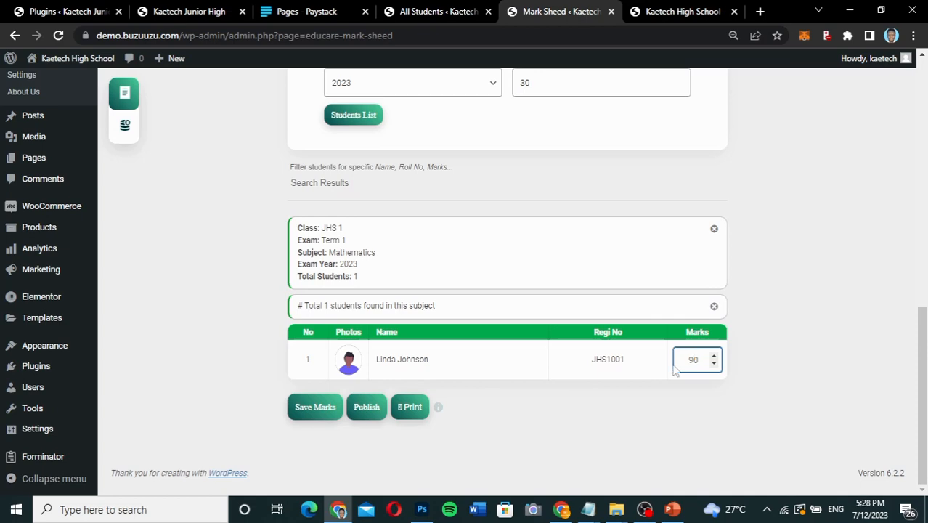
{"action": "left_click", "coordinate": [315, 408]}
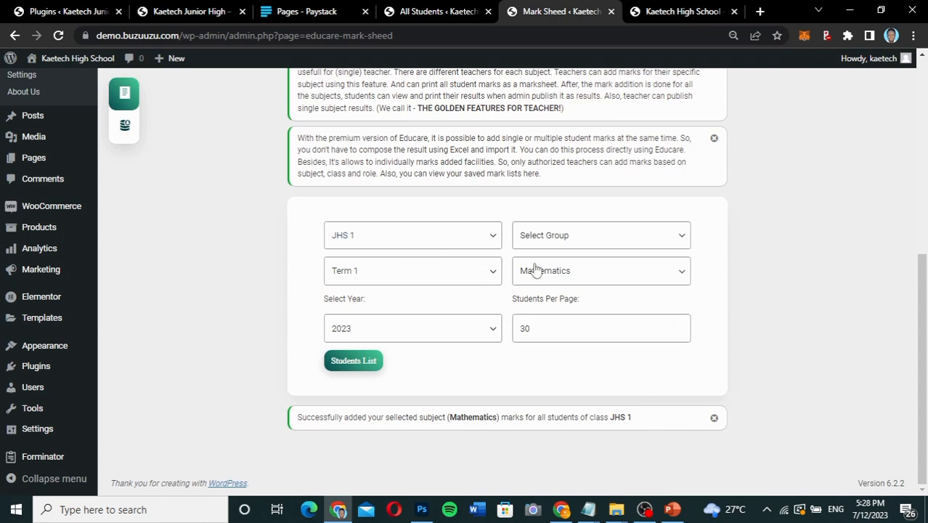
List the JHS 1 students for English and save 90 as the student's marks.
{"action": "left_click", "coordinate": [574, 283]}
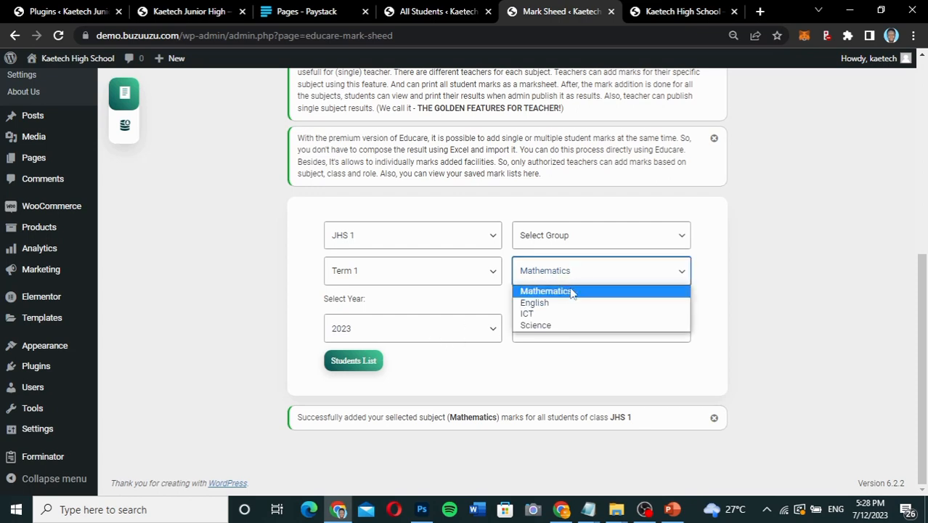
{"action": "left_click", "coordinate": [564, 304]}
{"action": "left_click", "coordinate": [364, 361]}
{"action": "scroll", "coordinate": [716, 404], "scroll_direction": "down", "scroll_amount": 3}
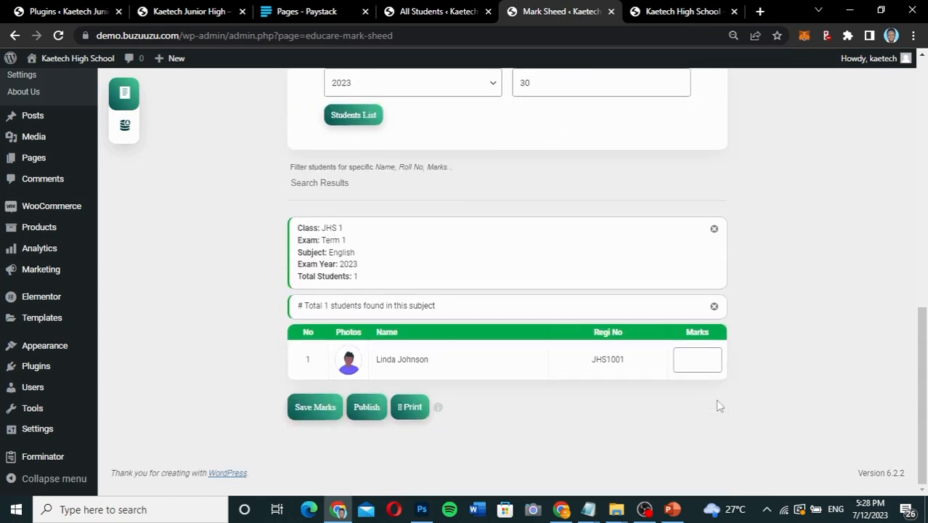
{"action": "left_click", "coordinate": [691, 359]}
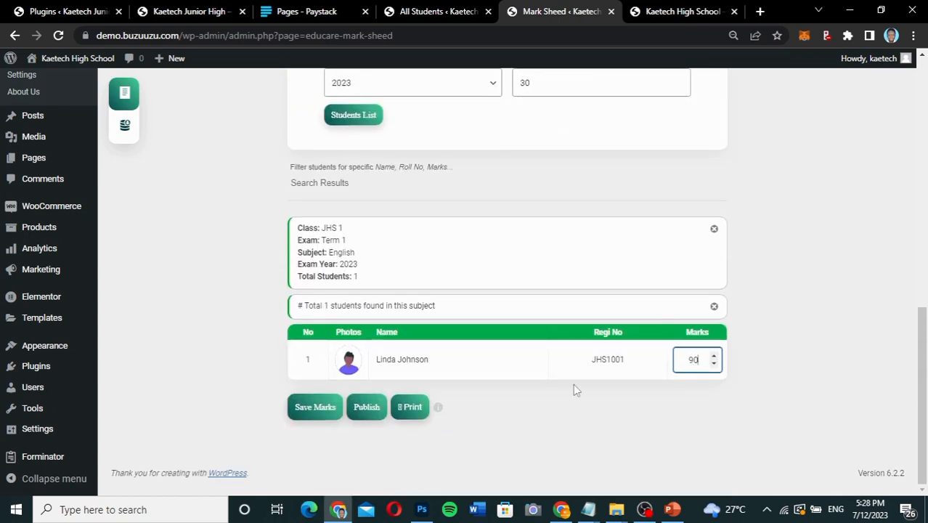
{"action": "left_click", "coordinate": [303, 411]}
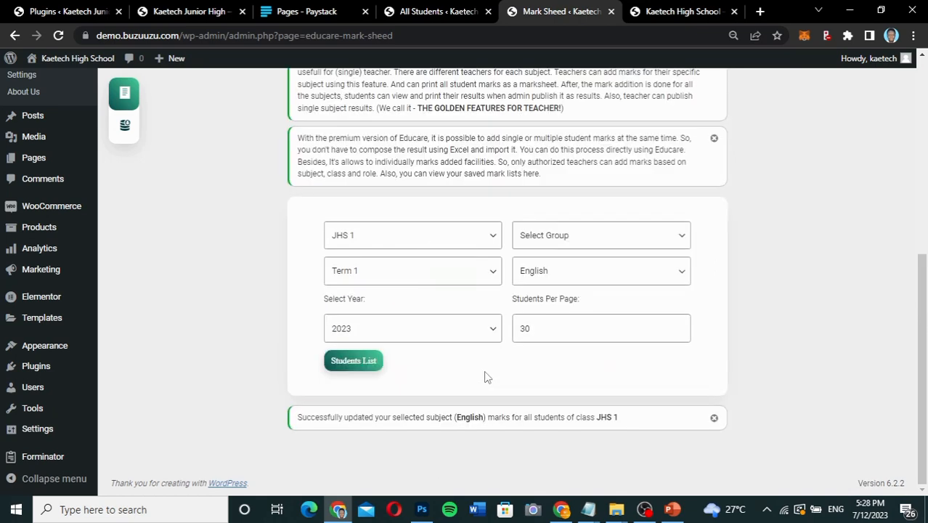
List the JHS 1 students for ICT and save 85 as the student's marks.
{"action": "left_click", "coordinate": [575, 278]}
{"action": "left_click", "coordinate": [561, 314]}
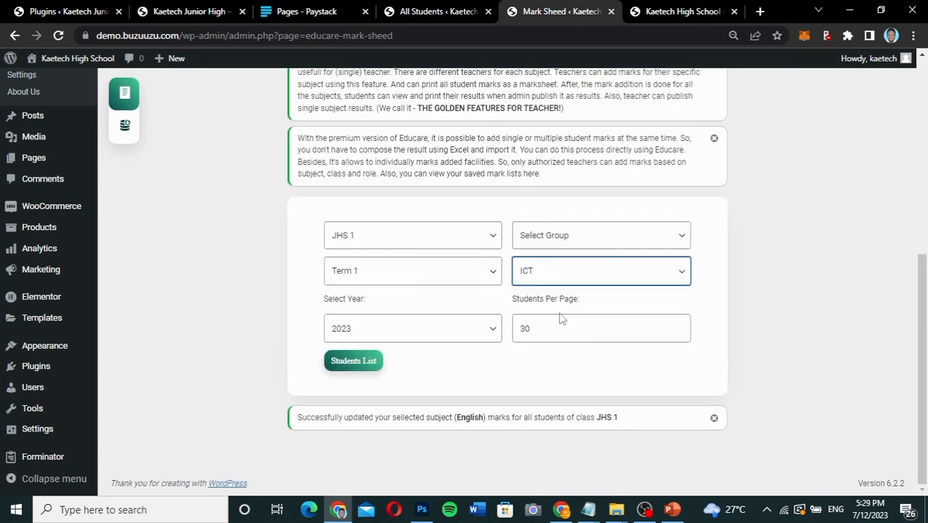
{"action": "left_click", "coordinate": [370, 361]}
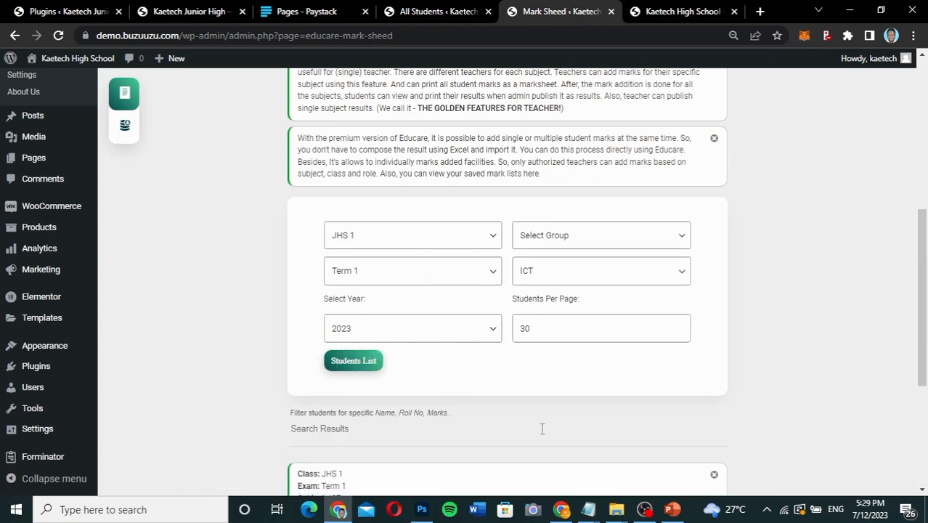
{"action": "scroll", "coordinate": [542, 430], "scroll_direction": "down", "scroll_amount": 3}
{"action": "left_click", "coordinate": [689, 363]}
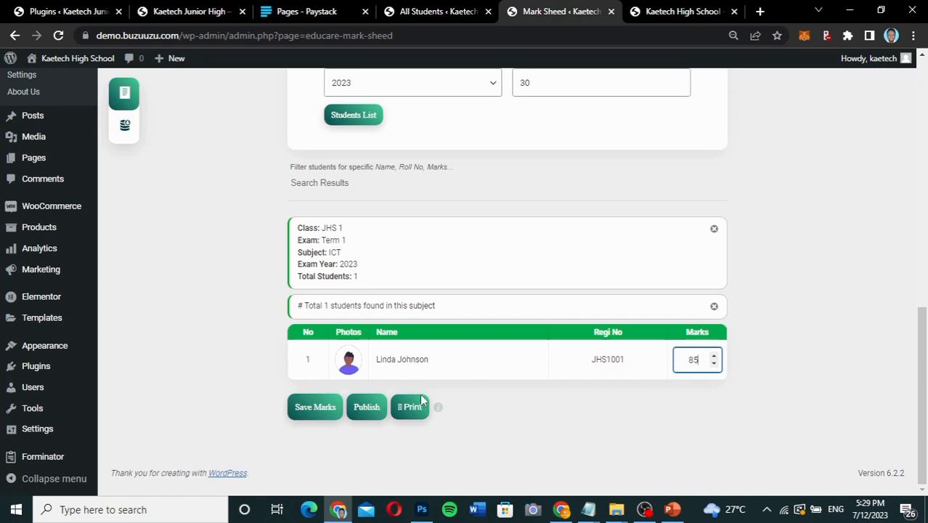
{"action": "type", "text": "85"}
{"action": "left_click", "coordinate": [300, 408]}
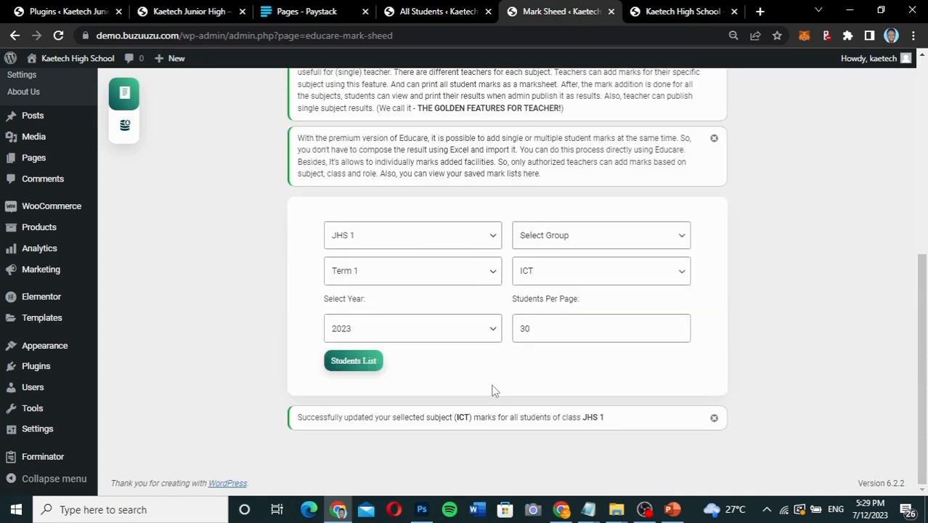
List the JHS 1 students for Science and save 79 as the student's marks.
{"action": "left_click", "coordinate": [581, 271]}
{"action": "left_click", "coordinate": [550, 325]}
{"action": "left_click", "coordinate": [353, 361]}
{"action": "scroll", "coordinate": [488, 388], "scroll_direction": "down", "scroll_amount": 3}
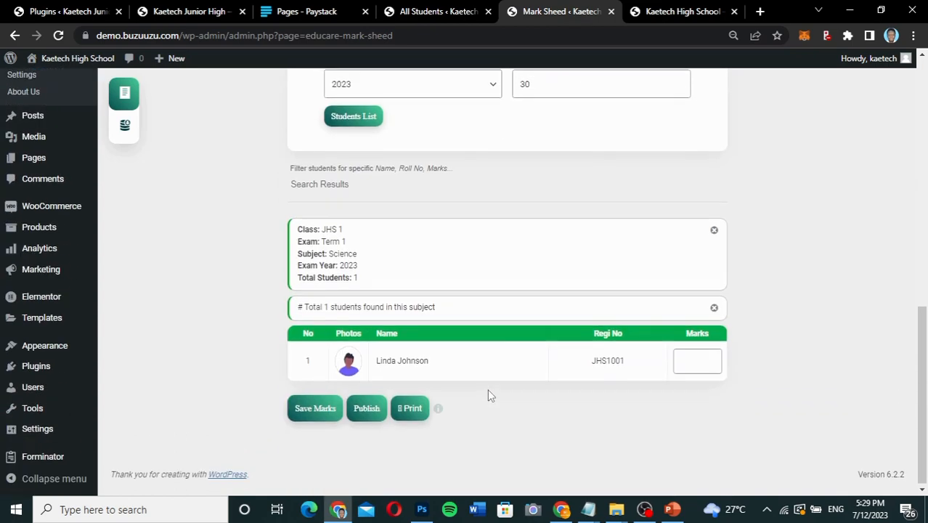
{"action": "left_click", "coordinate": [697, 360]}
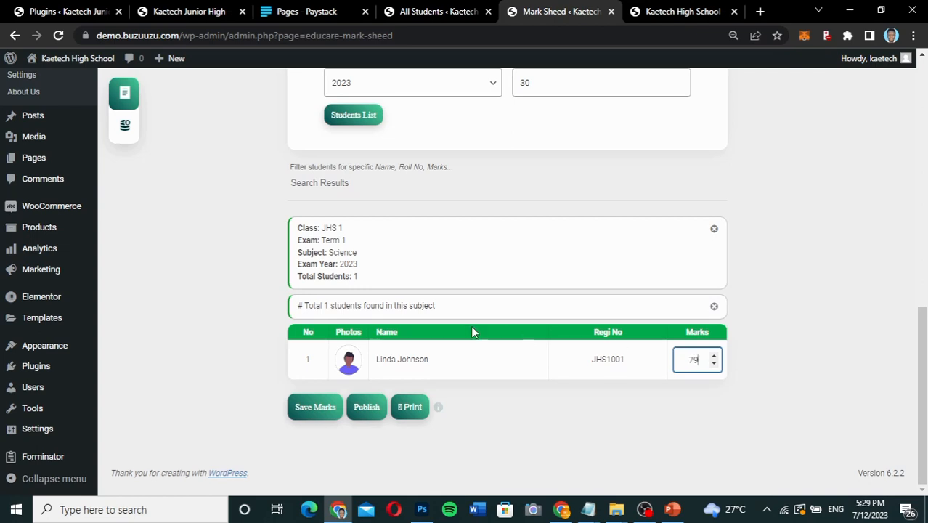
{"action": "left_click", "coordinate": [303, 415]}
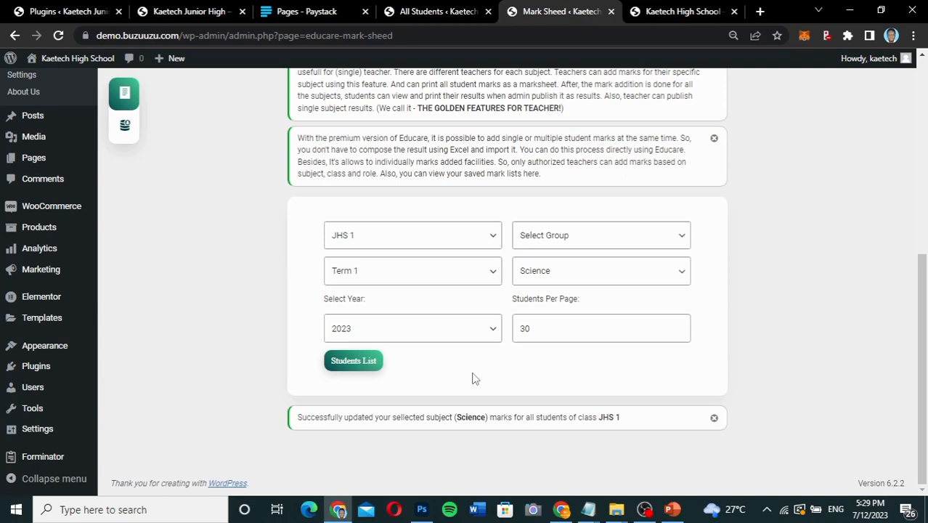
Open the JHS 1 student's profile from All Students, examine the analytics, subjects and personal details, and close the profile.
{"action": "scroll", "coordinate": [473, 378], "scroll_direction": "up", "scroll_amount": 4}
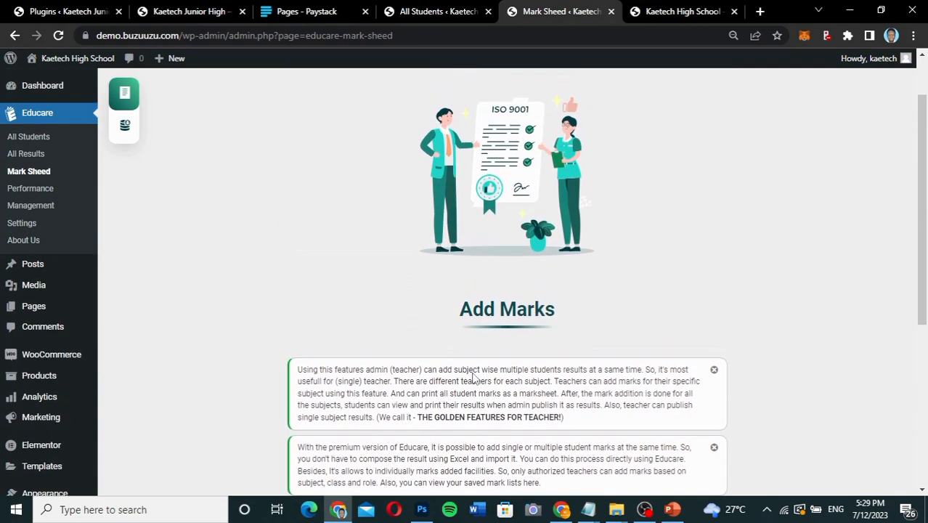
{"action": "scroll", "coordinate": [474, 373], "scroll_direction": "down", "scroll_amount": 1}
{"action": "scroll", "coordinate": [251, 176], "scroll_direction": "up", "scroll_amount": 2}
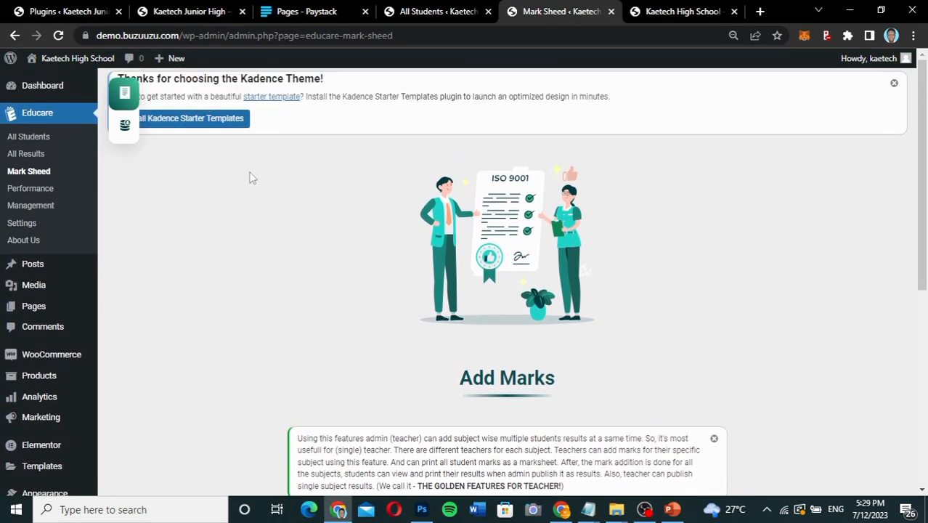
{"action": "left_click", "coordinate": [32, 137]}
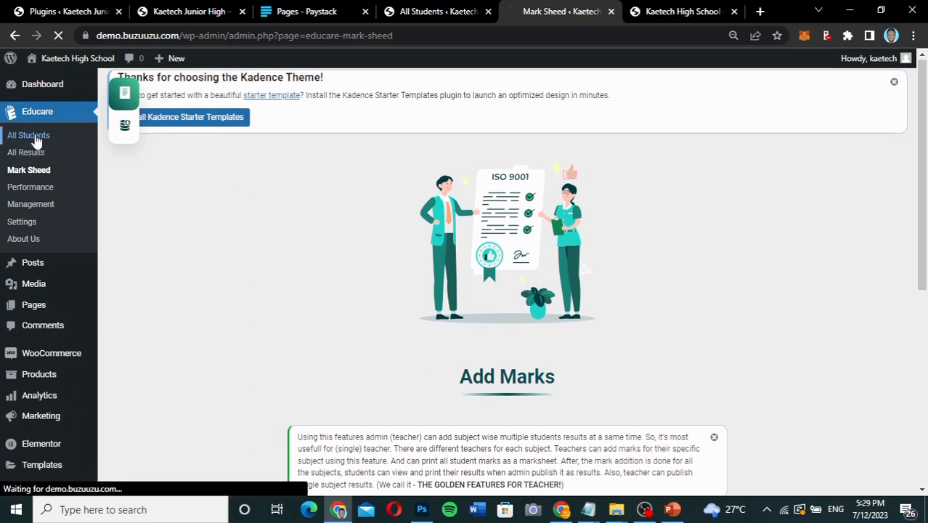
{"action": "scroll", "coordinate": [431, 311], "scroll_direction": "down", "scroll_amount": 4}
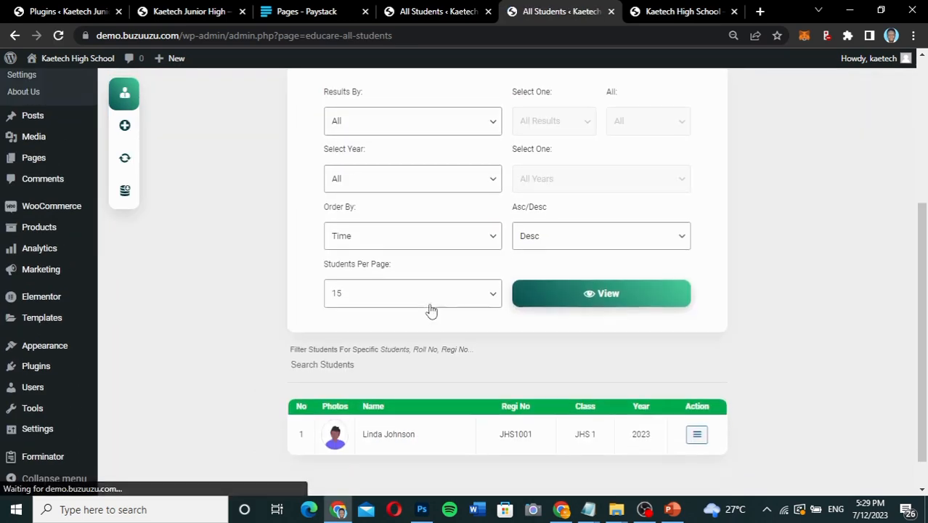
{"action": "left_click", "coordinate": [699, 400]}
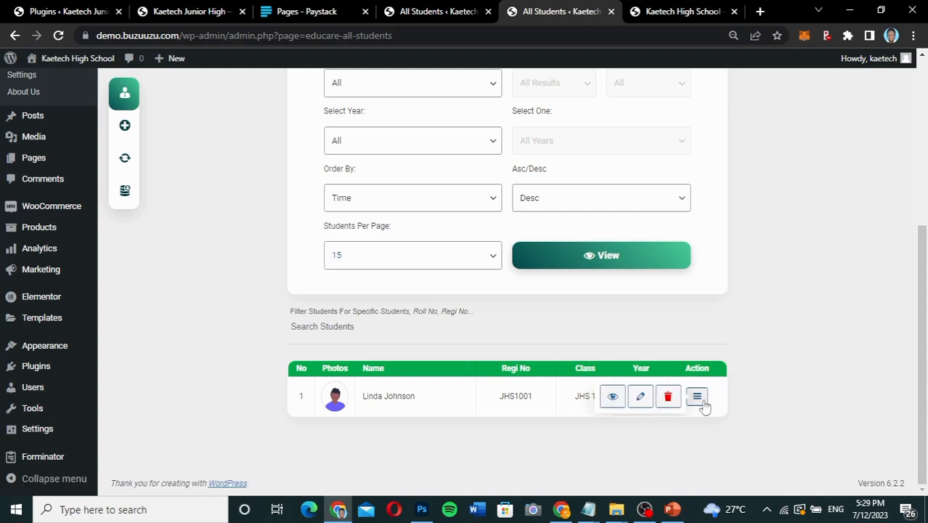
{"action": "left_click", "coordinate": [614, 398]}
{"action": "left_click", "coordinate": [898, 382]}
{"action": "scroll", "coordinate": [646, 235], "scroll_direction": "down", "scroll_amount": 1}
{"action": "scroll", "coordinate": [646, 236], "scroll_direction": "down", "scroll_amount": 3}
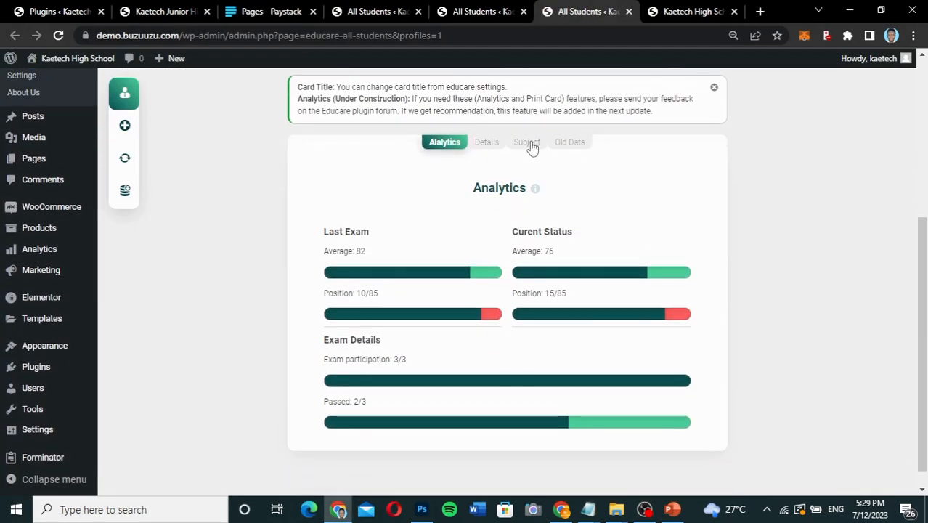
{"action": "left_click", "coordinate": [529, 144]}
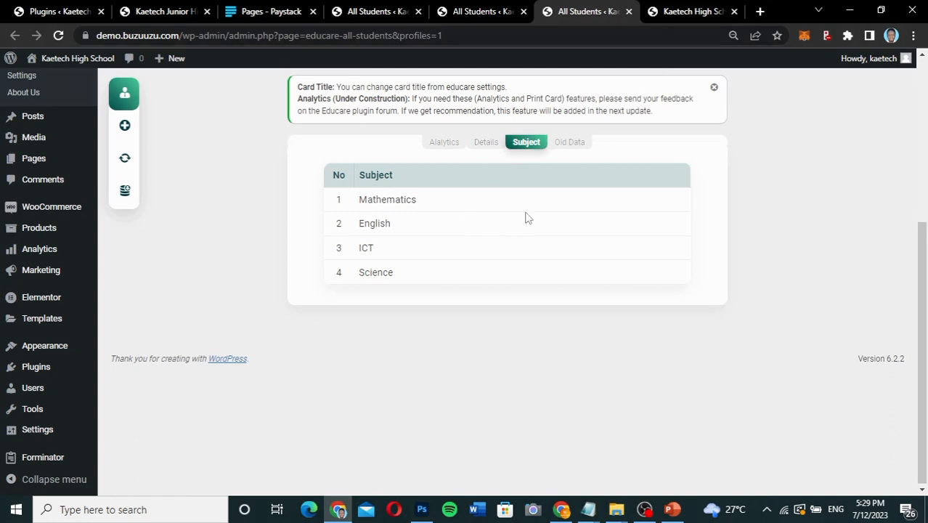
{"action": "left_click", "coordinate": [487, 145]}
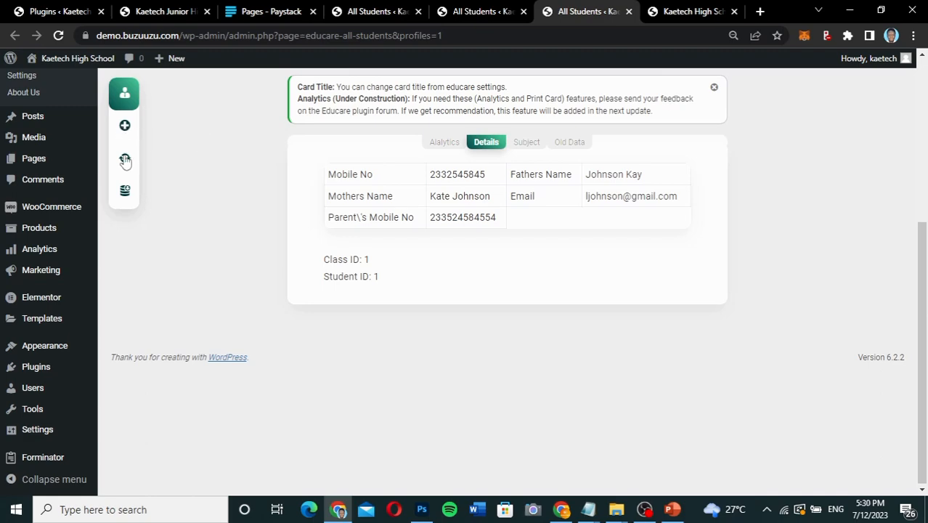
{"action": "left_click", "coordinate": [629, 11]}
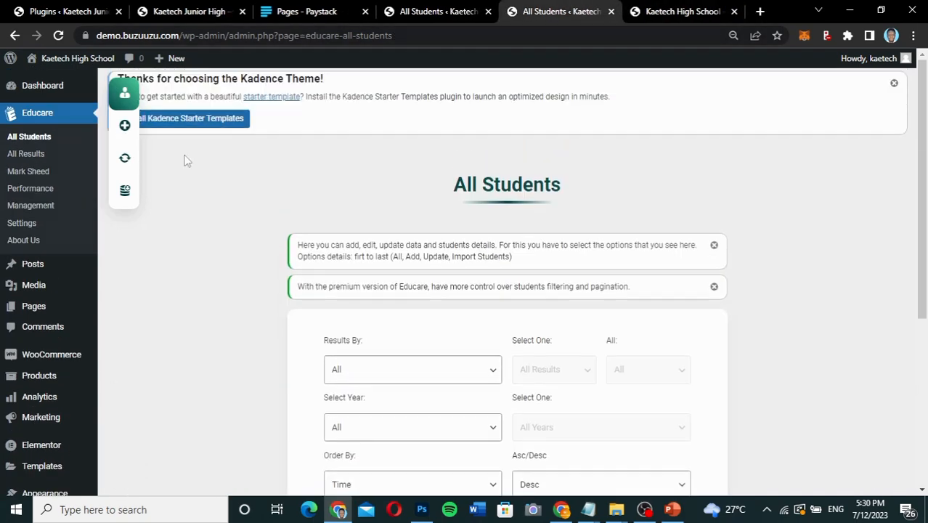
Open the All Results page and view the results of all classes and years.
{"action": "left_click", "coordinate": [24, 154]}
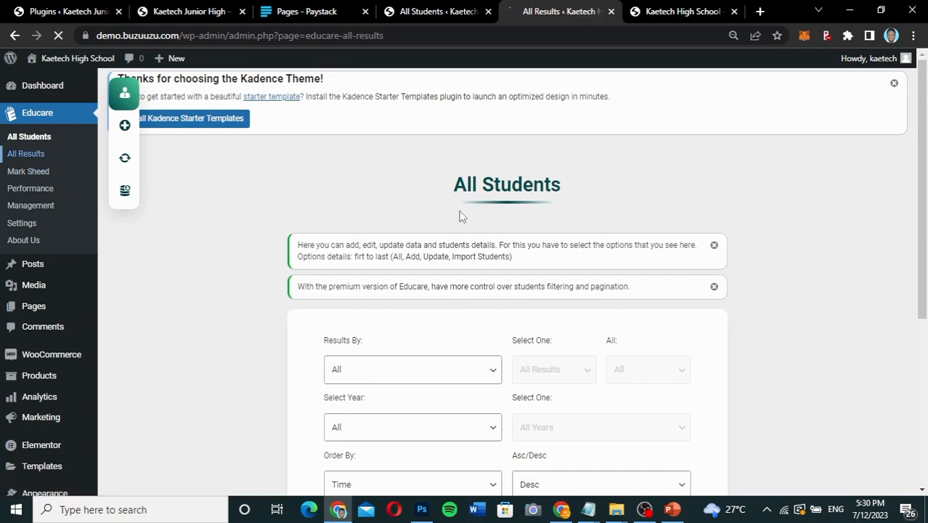
{"action": "scroll", "coordinate": [459, 216], "scroll_direction": "down", "scroll_amount": 3}
{"action": "scroll", "coordinate": [459, 216], "scroll_direction": "up", "scroll_amount": 2}
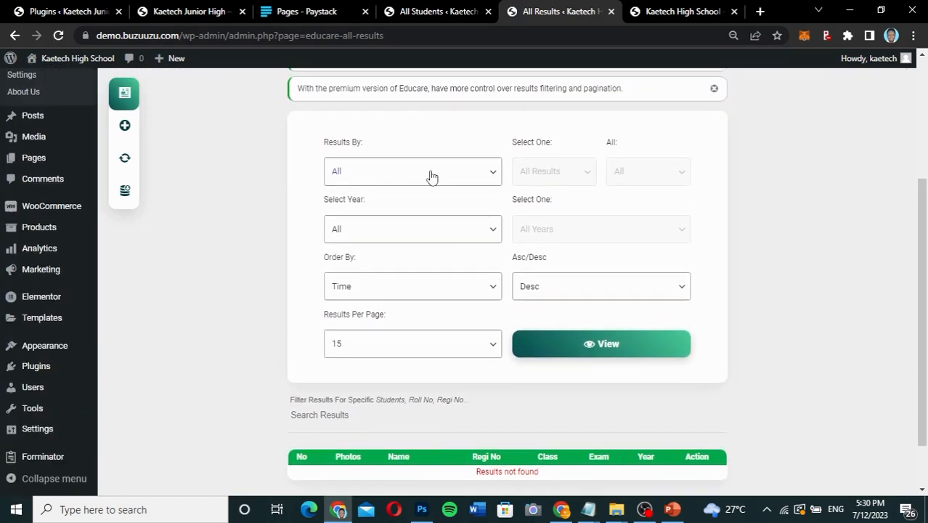
{"action": "left_click", "coordinate": [611, 352]}
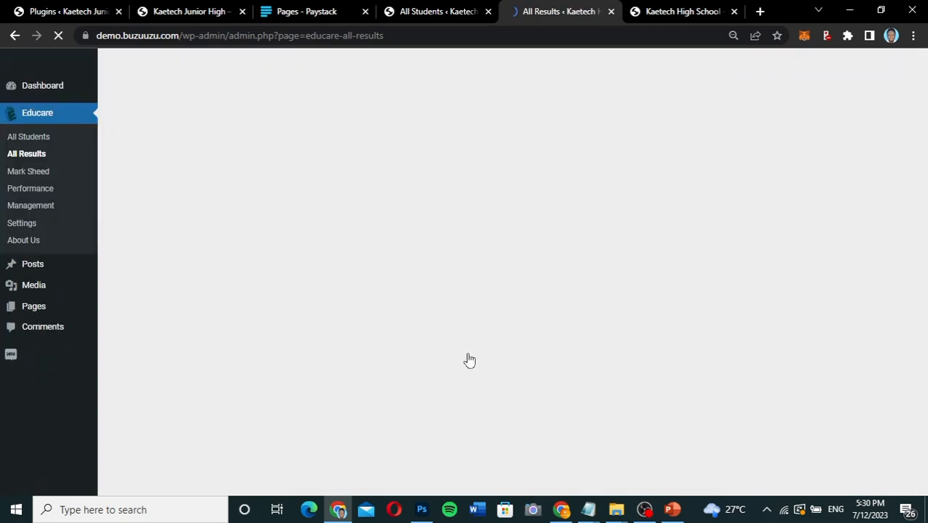
{"action": "scroll", "coordinate": [469, 360], "scroll_direction": "down", "scroll_amount": 4}
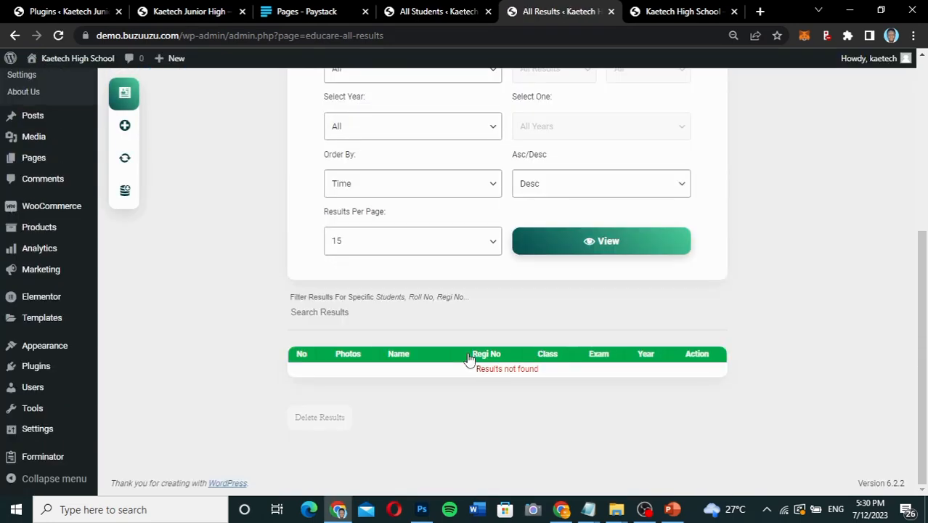
Filter the results by class JHS 1, exam Term 1 and year 2023, and view the matching results.
{"action": "scroll", "coordinate": [469, 359], "scroll_direction": "up", "scroll_amount": 1}
{"action": "left_click", "coordinate": [451, 156]}
{"action": "left_click", "coordinate": [431, 185]}
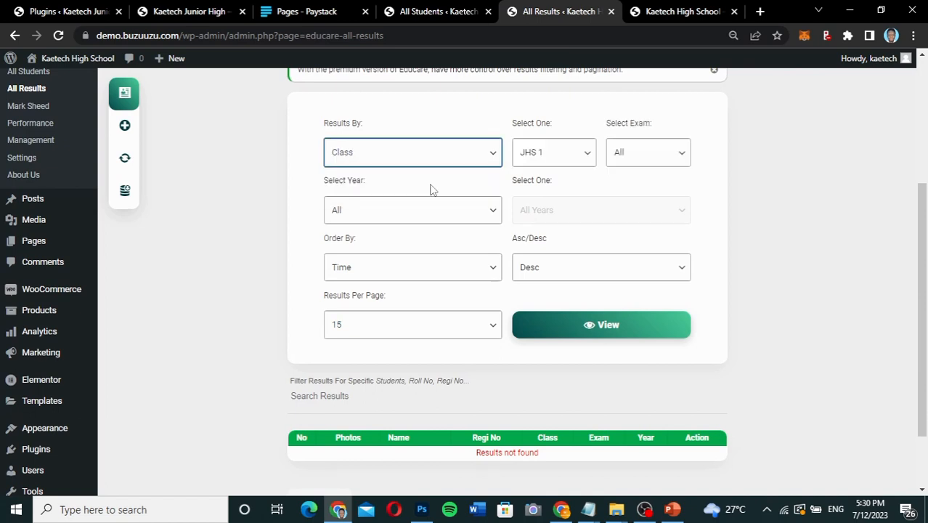
{"action": "left_click", "coordinate": [630, 158]}
{"action": "left_click", "coordinate": [627, 184]}
{"action": "left_click", "coordinate": [448, 220]}
{"action": "left_click", "coordinate": [431, 240]}
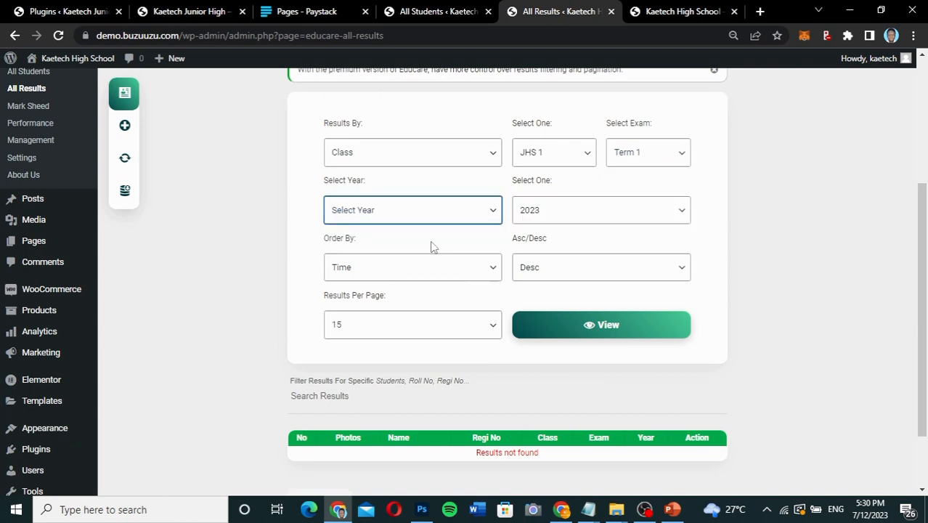
{"action": "left_click", "coordinate": [581, 328]}
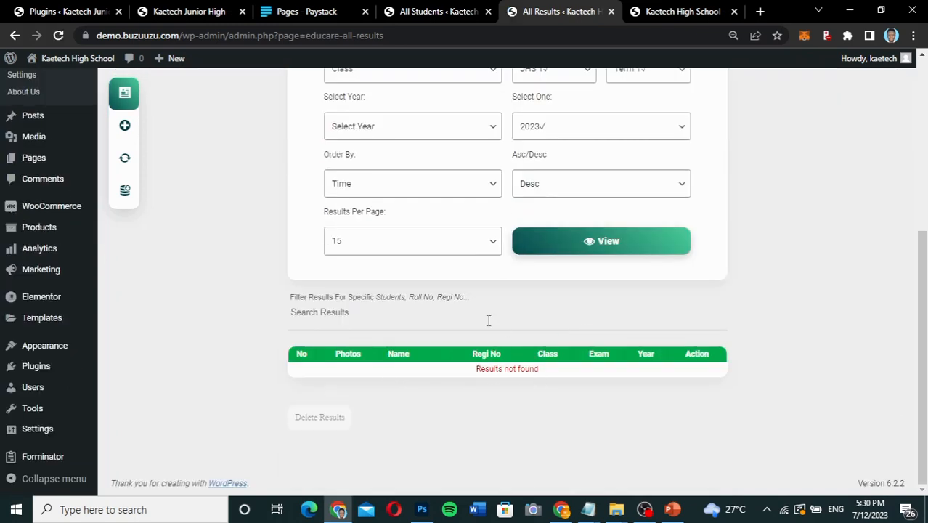
Recheck the class, exam and year filters, order the results by Regi No descending, and view them again.
{"action": "scroll", "coordinate": [489, 321], "scroll_direction": "up", "scroll_amount": 1}
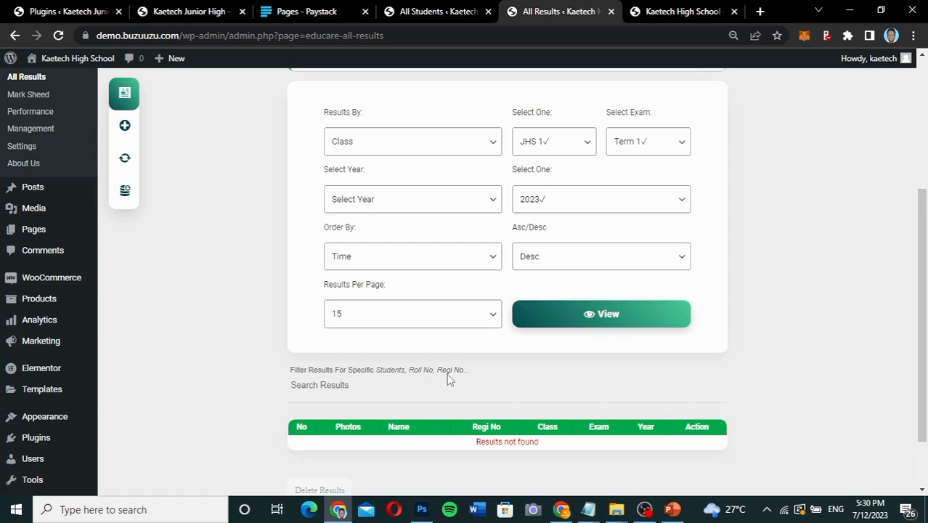
{"action": "double_click", "coordinate": [555, 149]}
{"action": "double_click", "coordinate": [641, 149]}
{"action": "left_click", "coordinate": [468, 201]}
{"action": "left_click", "coordinate": [468, 201]}
{"action": "left_click", "coordinate": [590, 208]}
{"action": "left_click", "coordinate": [592, 208]}
{"action": "left_click", "coordinate": [443, 260]}
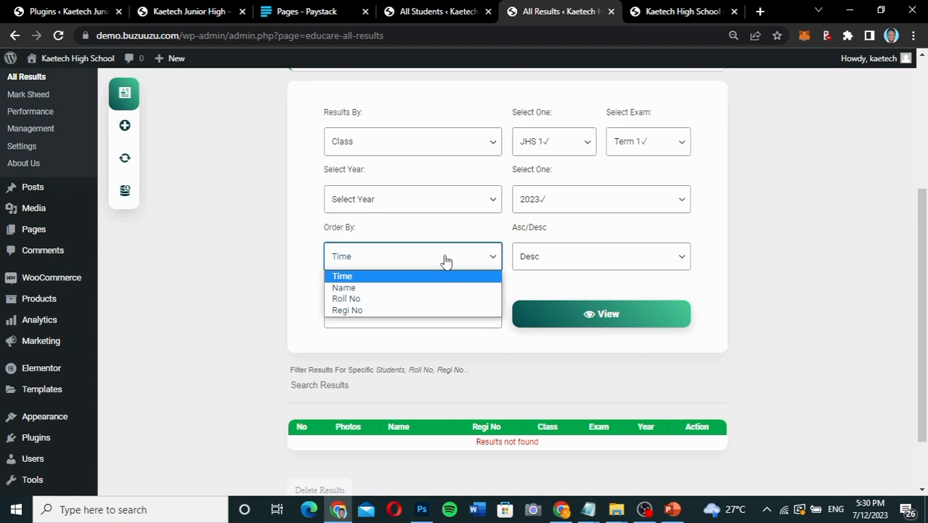
{"action": "left_click", "coordinate": [390, 310]}
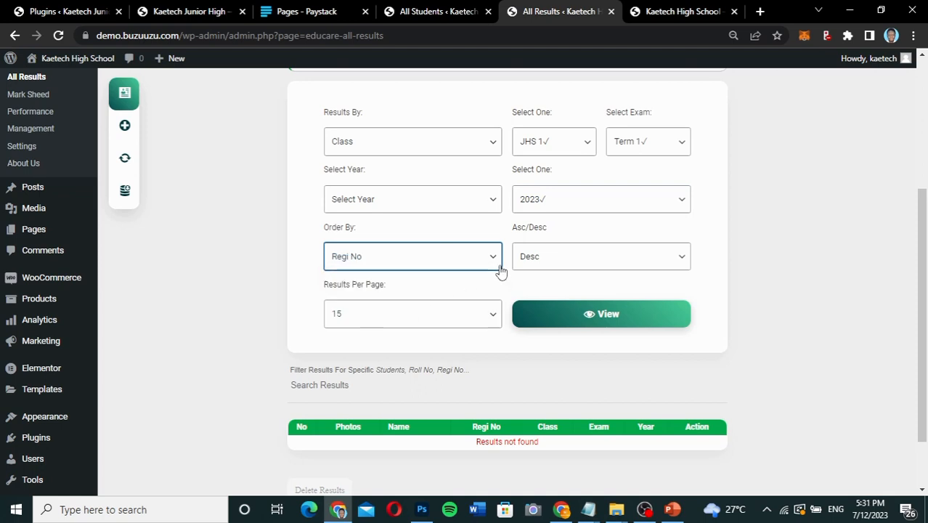
{"action": "left_click", "coordinate": [447, 266]}
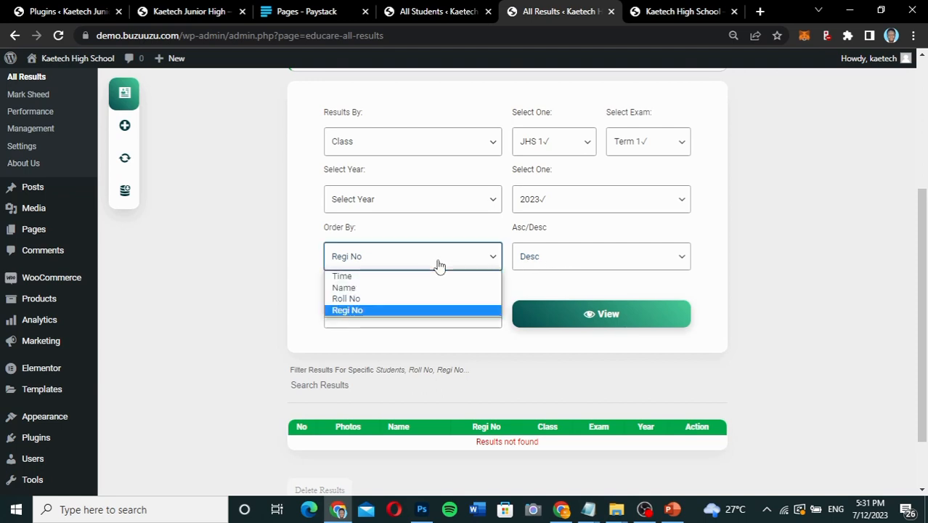
{"action": "left_click", "coordinate": [401, 311]}
{"action": "left_click", "coordinate": [564, 267]}
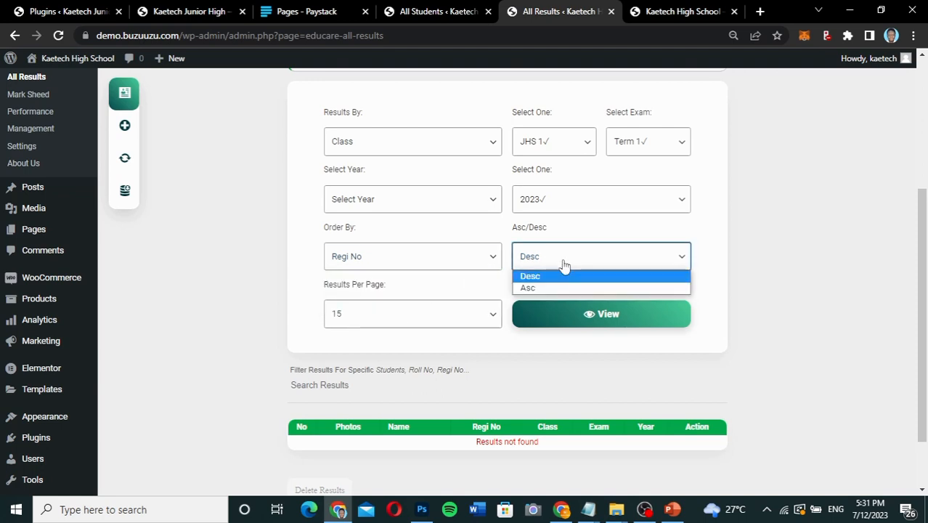
{"action": "left_click", "coordinate": [564, 267]}
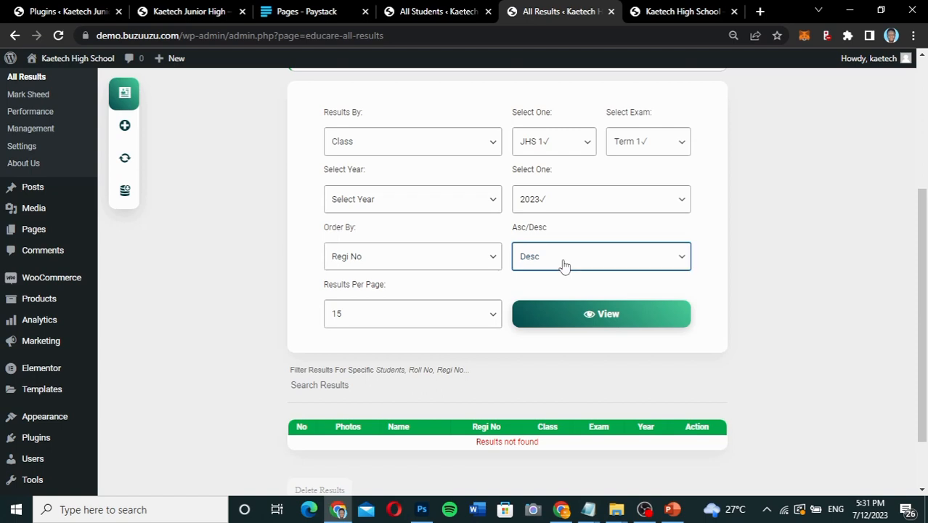
{"action": "left_click", "coordinate": [563, 316]}
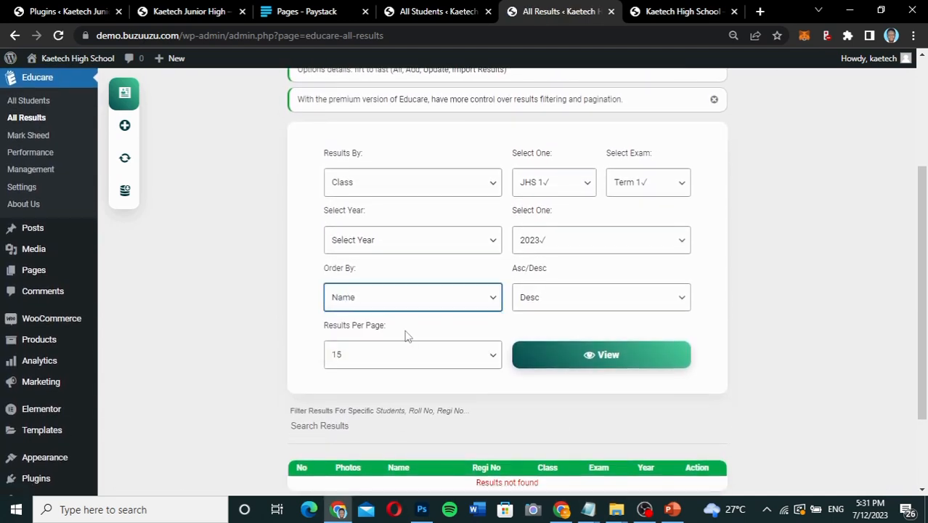
Set the results order to Name and look over the All Results filter form.
{"action": "scroll", "coordinate": [437, 309], "scroll_direction": "down", "scroll_amount": 1}
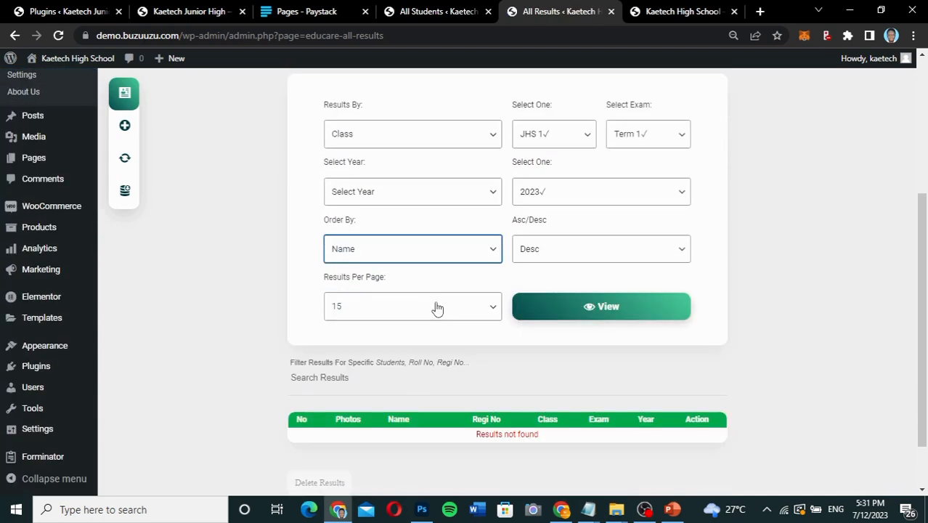
{"action": "scroll", "coordinate": [436, 307], "scroll_direction": "up", "scroll_amount": 4}
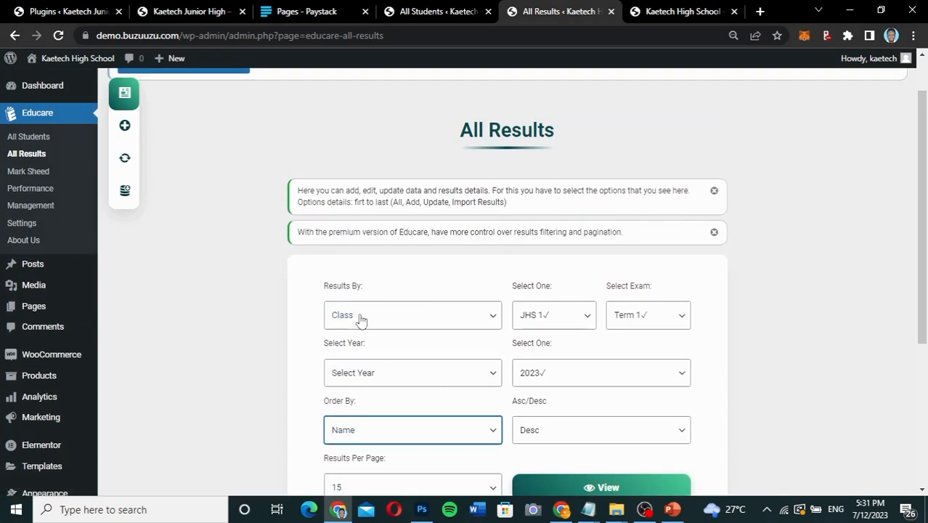
{"action": "scroll", "coordinate": [358, 320], "scroll_direction": "down", "scroll_amount": 4}
{"action": "scroll", "coordinate": [361, 321], "scroll_direction": "up", "scroll_amount": 2}
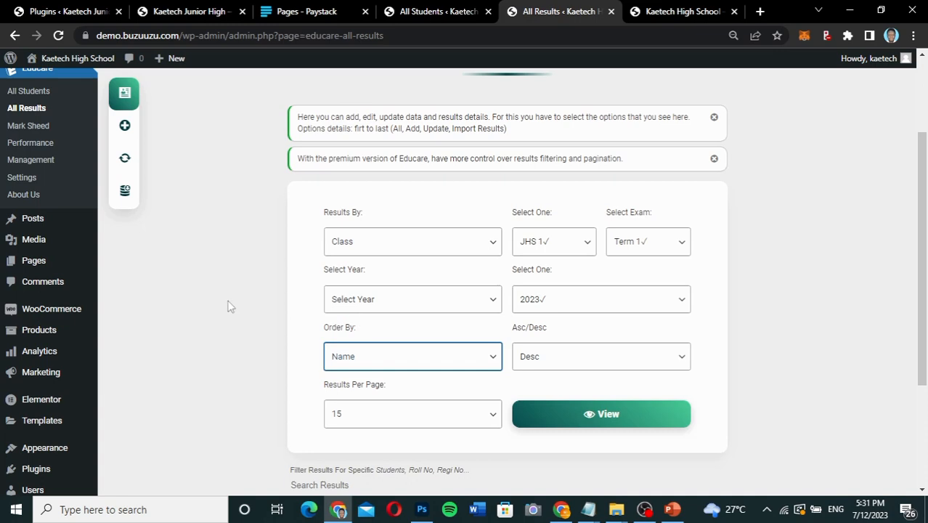
{"action": "scroll", "coordinate": [227, 306], "scroll_direction": "up", "scroll_amount": 3}
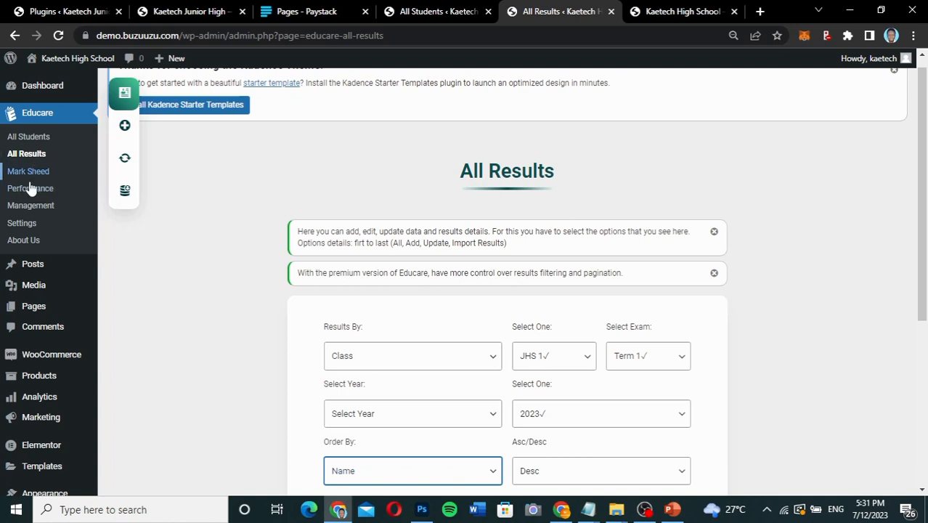
{"action": "scroll", "coordinate": [202, 211], "scroll_direction": "up", "scroll_amount": 1}
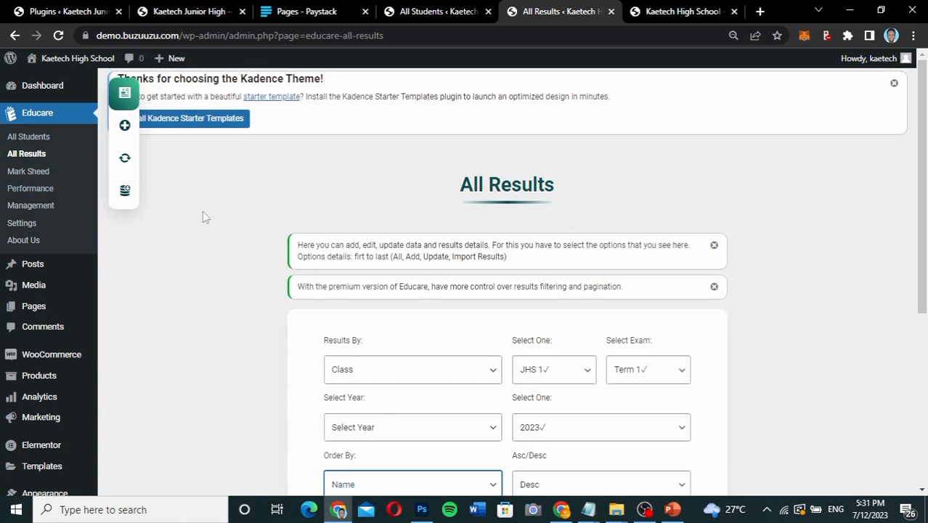
Open the Educare settings and copy the [educare_results] shortcode from Page Setup.
{"action": "mouse_move", "coordinate": [33, 314]}
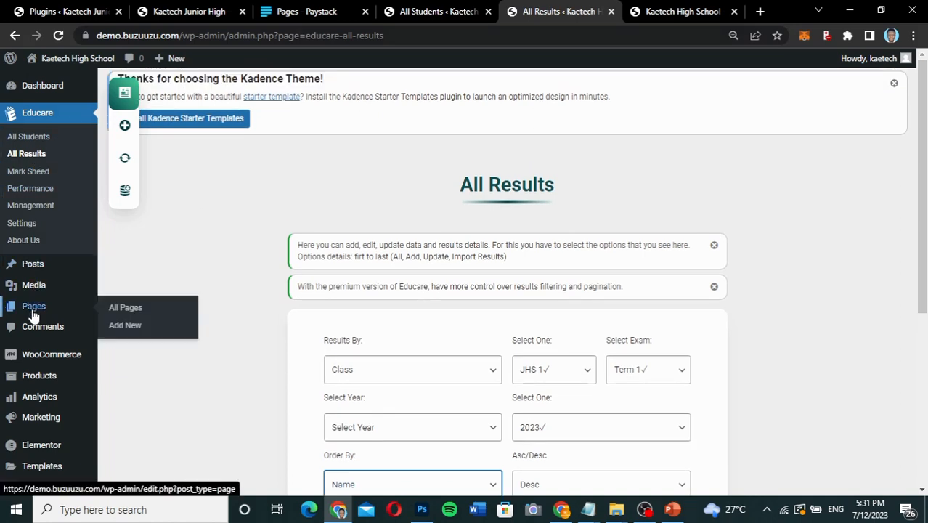
{"action": "left_click", "coordinate": [23, 224]}
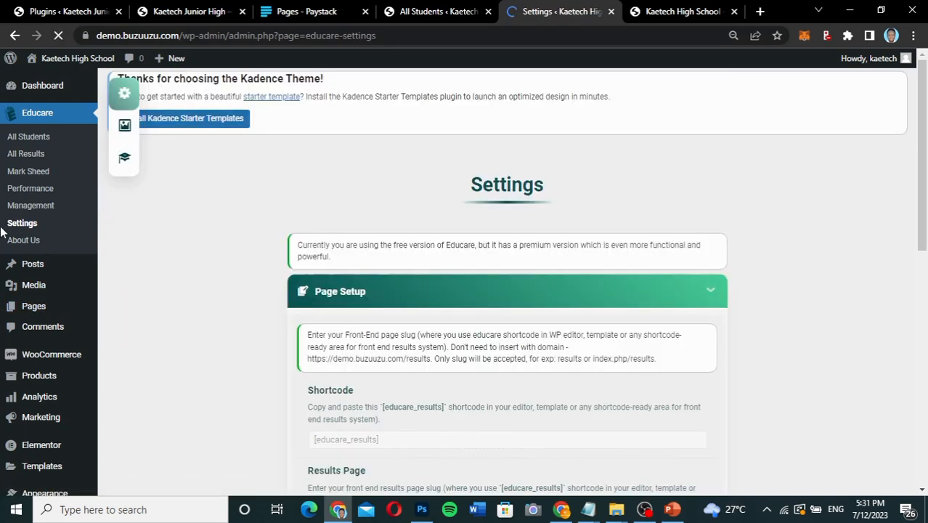
{"action": "scroll", "coordinate": [374, 322], "scroll_direction": "down", "scroll_amount": 3}
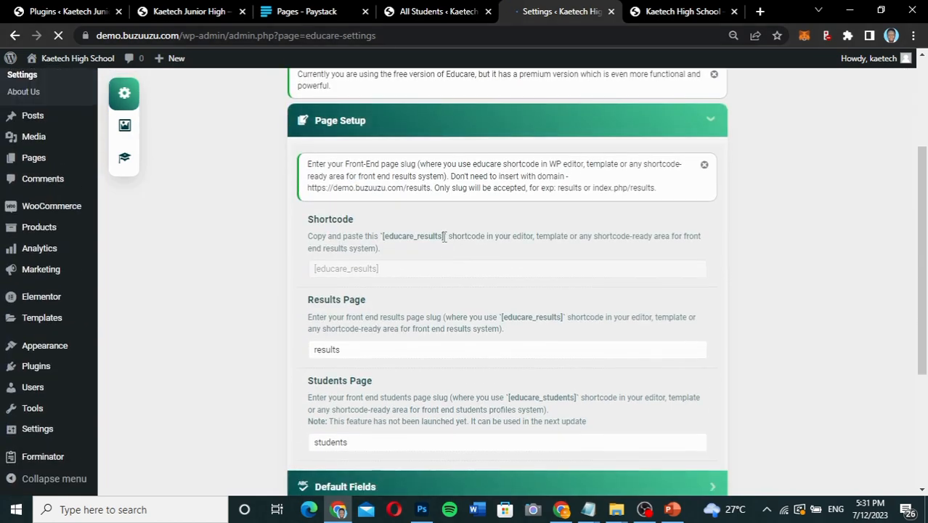
{"action": "left_click_drag", "start_coordinate": [443, 236], "coordinate": [387, 234]}
{"action": "key", "text": "ctrl+c"}
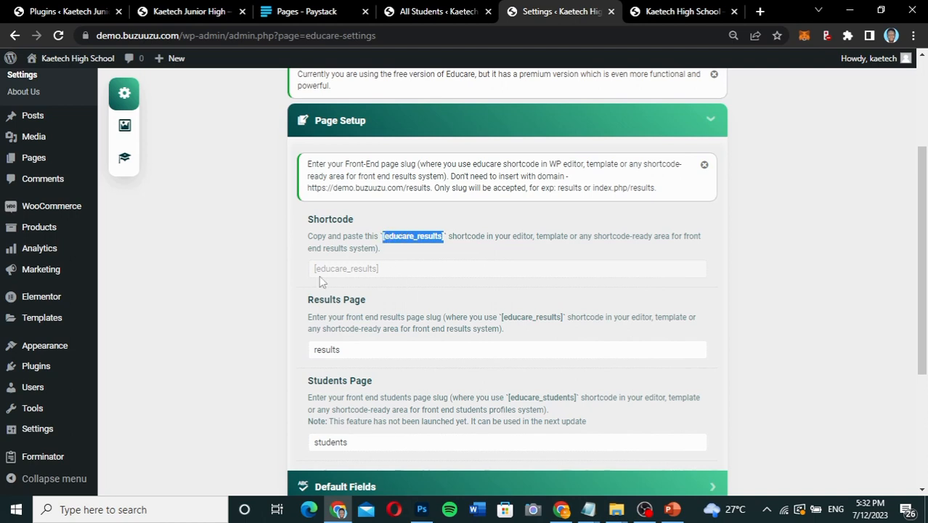
Open the Results page from the site's page list in the Elementor editor and dismiss the What's New announcements.
{"action": "scroll", "coordinate": [134, 226], "scroll_direction": "up", "scroll_amount": 3}
{"action": "mouse_move", "coordinate": [40, 309]}
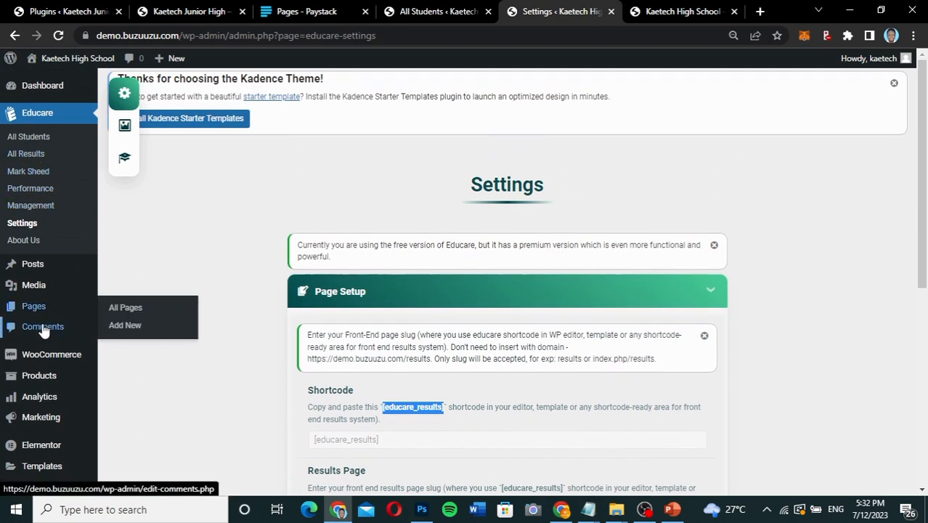
{"action": "left_click", "coordinate": [140, 310]}
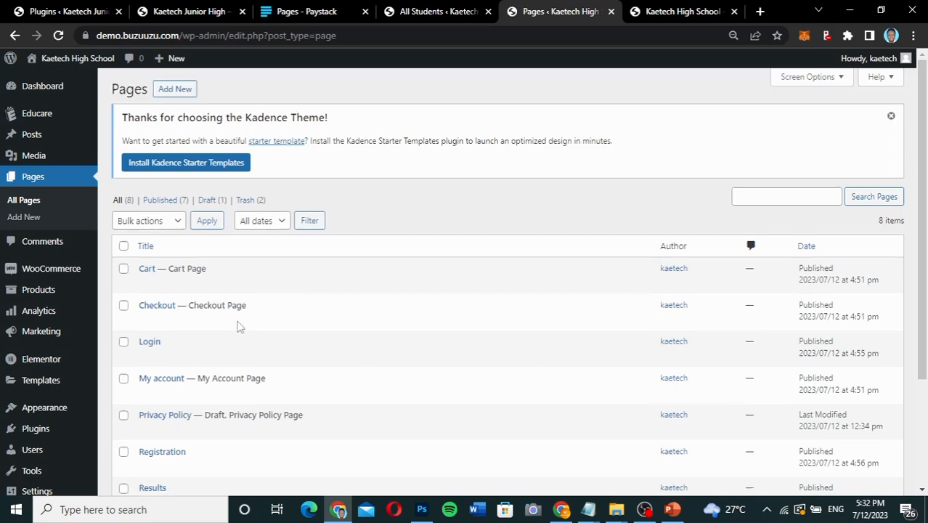
{"action": "scroll", "coordinate": [240, 327], "scroll_direction": "down", "scroll_amount": 3}
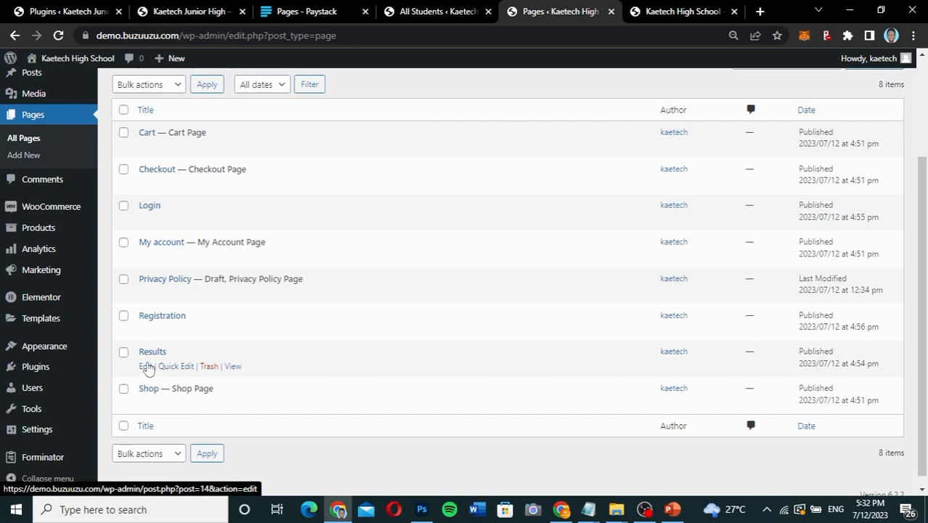
{"action": "left_click", "coordinate": [146, 367]}
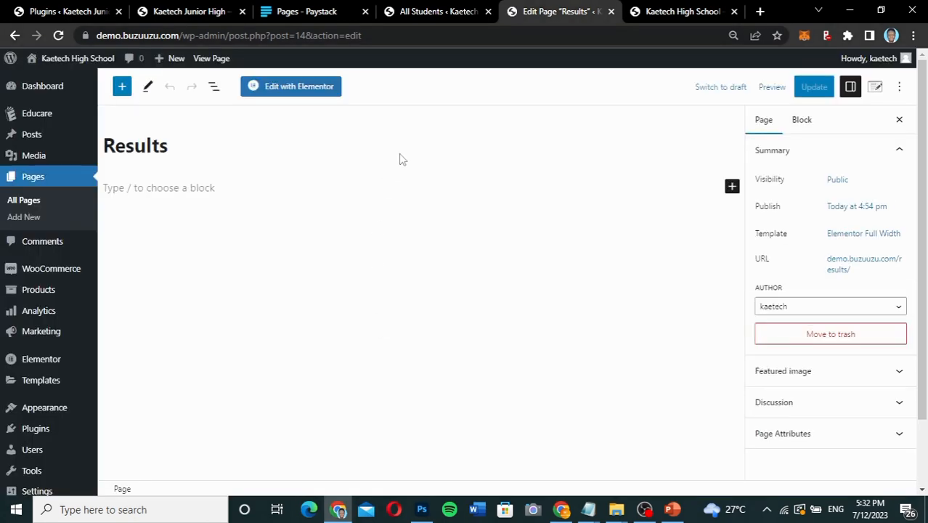
{"action": "left_click", "coordinate": [316, 90]}
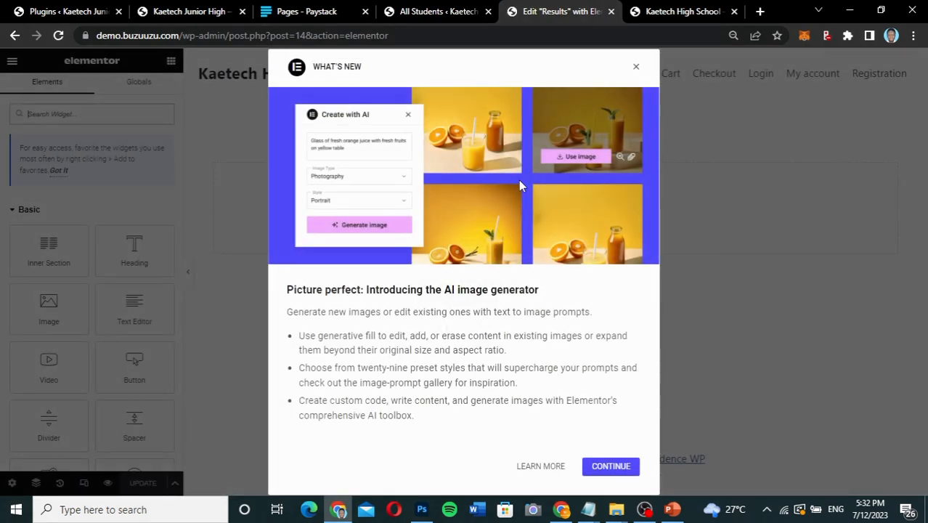
{"action": "left_click", "coordinate": [636, 70]}
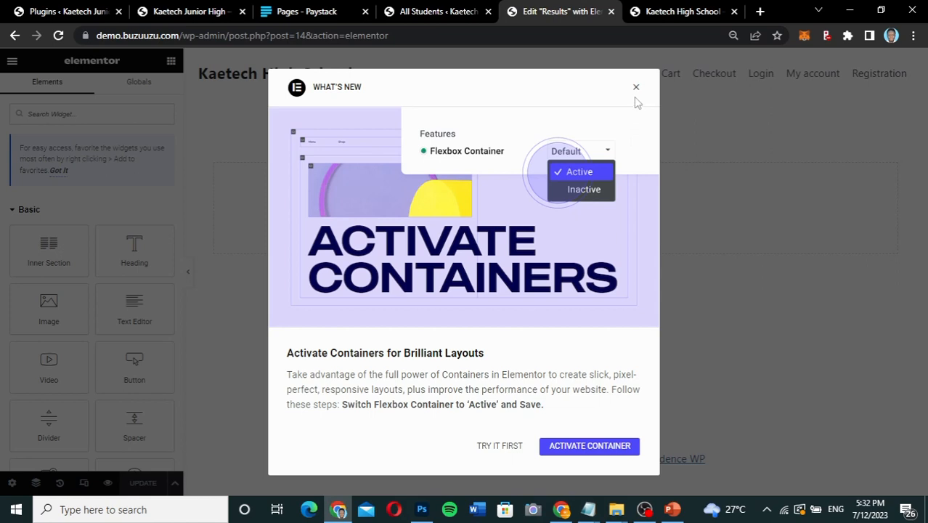
{"action": "left_click", "coordinate": [636, 89]}
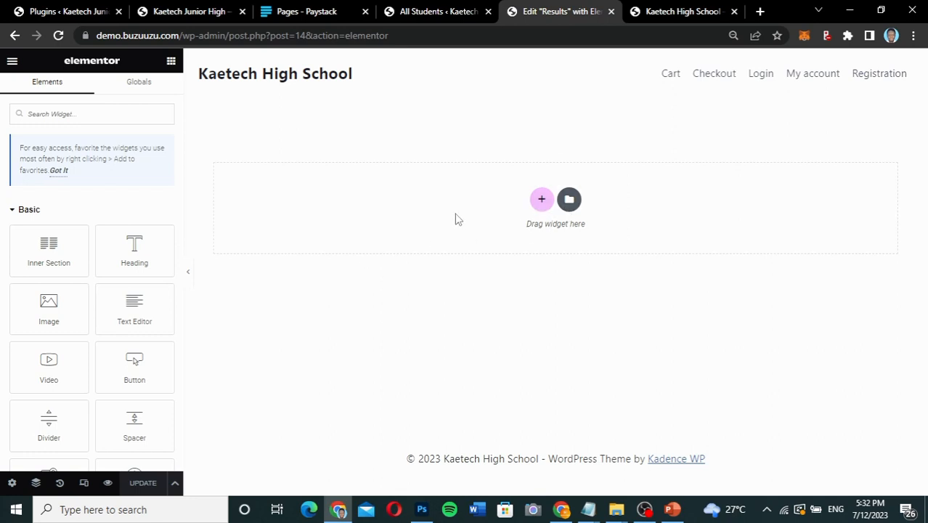
Add a three-column section with a wide middle column and set its top and bottom margins to 90 px.
{"action": "left_click", "coordinate": [542, 199]}
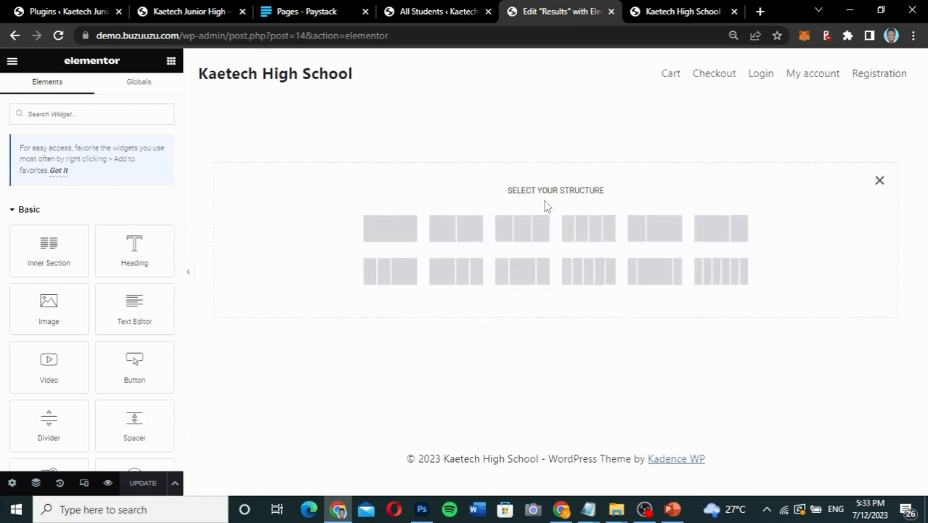
{"action": "left_click", "coordinate": [515, 281]}
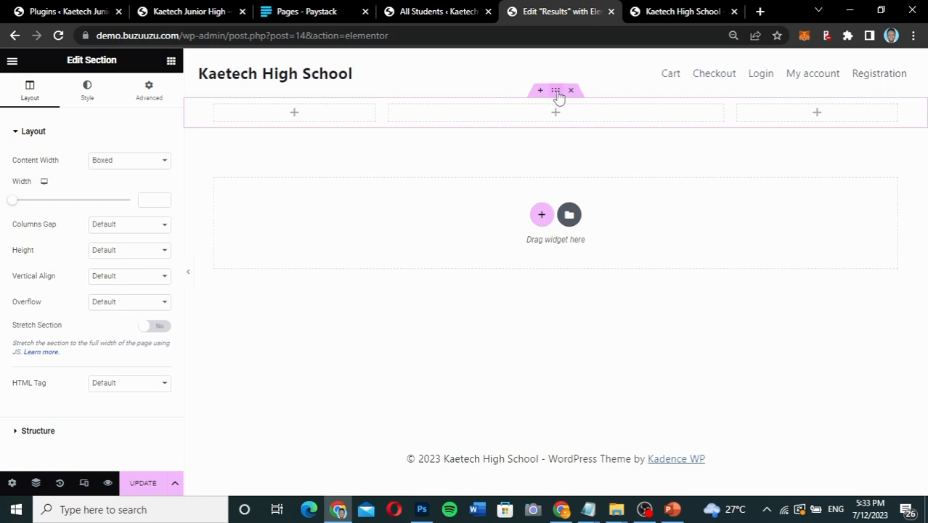
{"action": "left_click", "coordinate": [149, 90]}
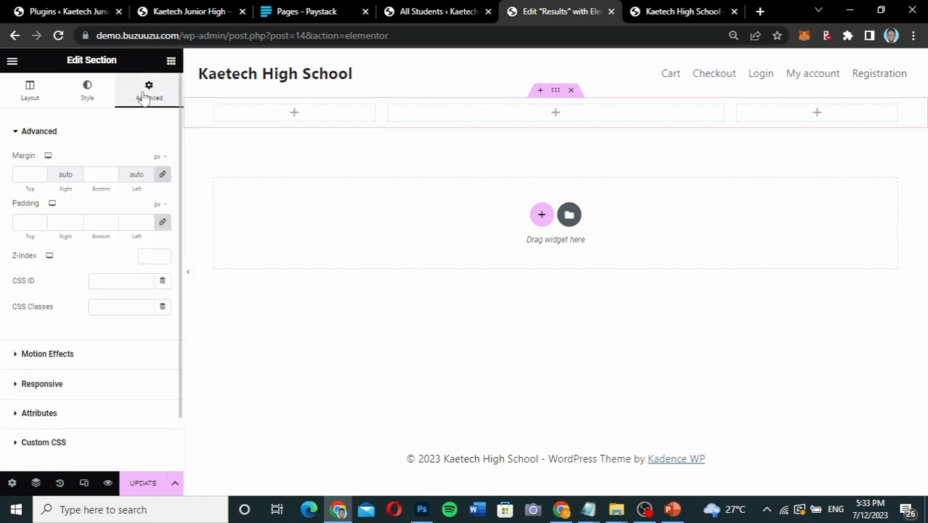
{"action": "left_click", "coordinate": [18, 175]}
{"action": "type", "text": "90"}
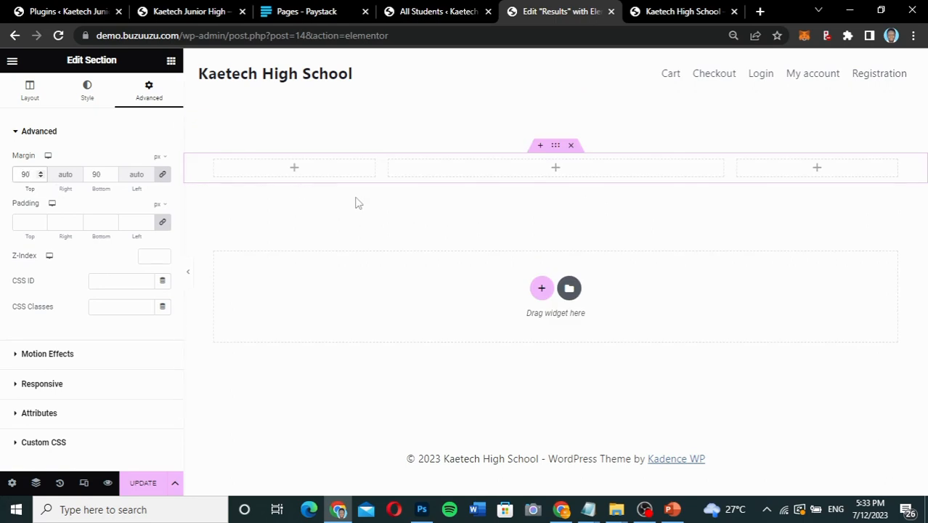
Place a Shortcode widget in the middle column and fill it with the [educare_results] shortcode.
{"action": "left_click", "coordinate": [555, 170]}
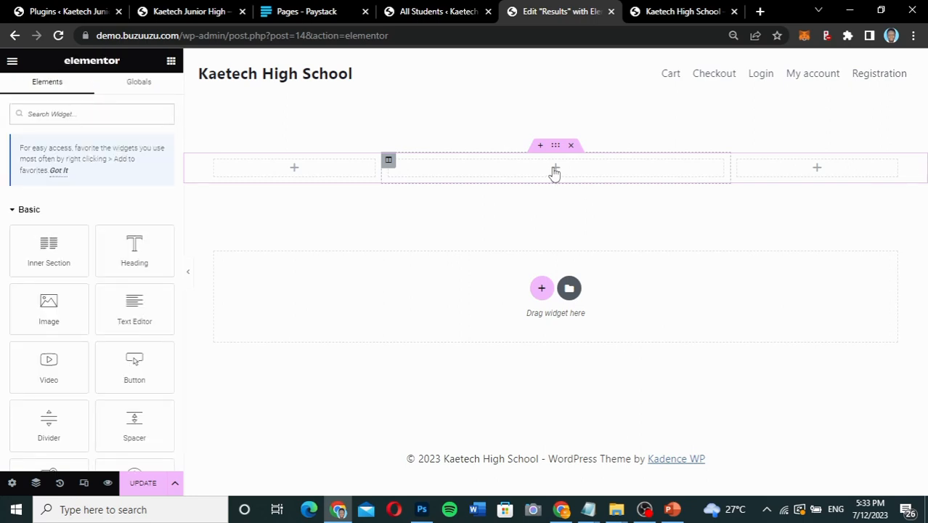
{"action": "left_click", "coordinate": [164, 120]}
{"action": "type", "text": "short"}
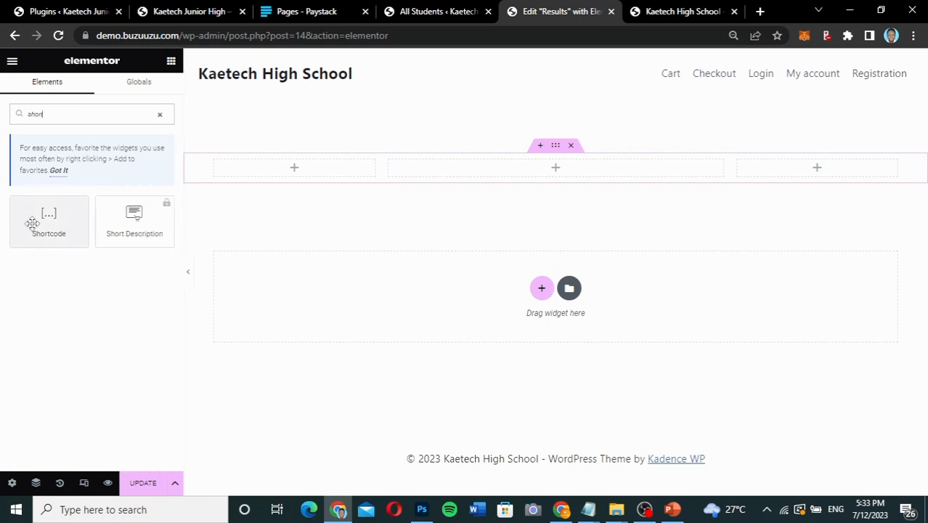
{"action": "left_click_drag", "start_coordinate": [29, 222], "coordinate": [554, 170]}
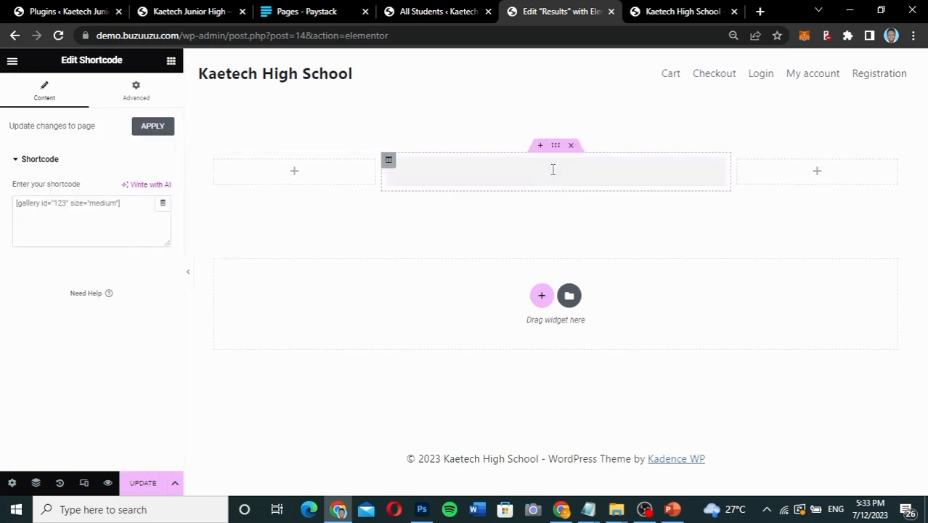
{"action": "key", "text": "ctrl+v"}
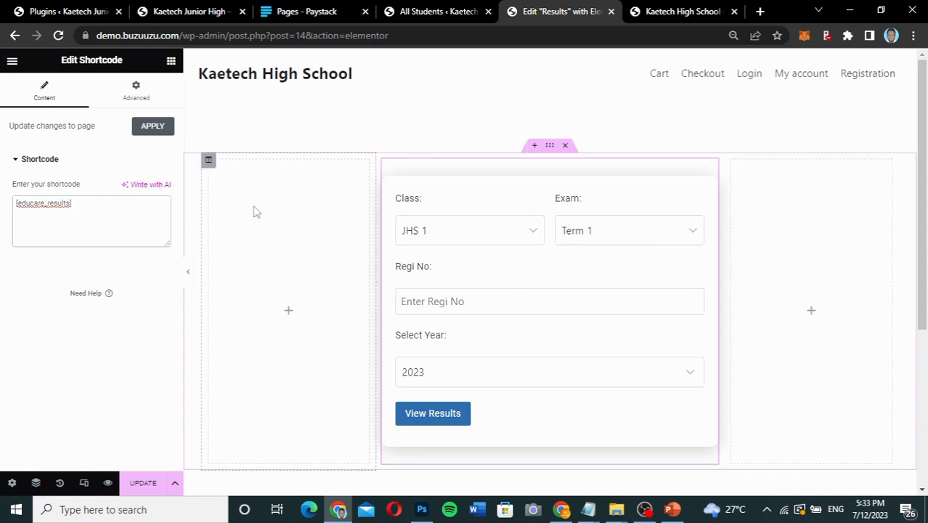
Set the width of both outer columns around the result form to 15%.
{"action": "left_click", "coordinate": [208, 162]}
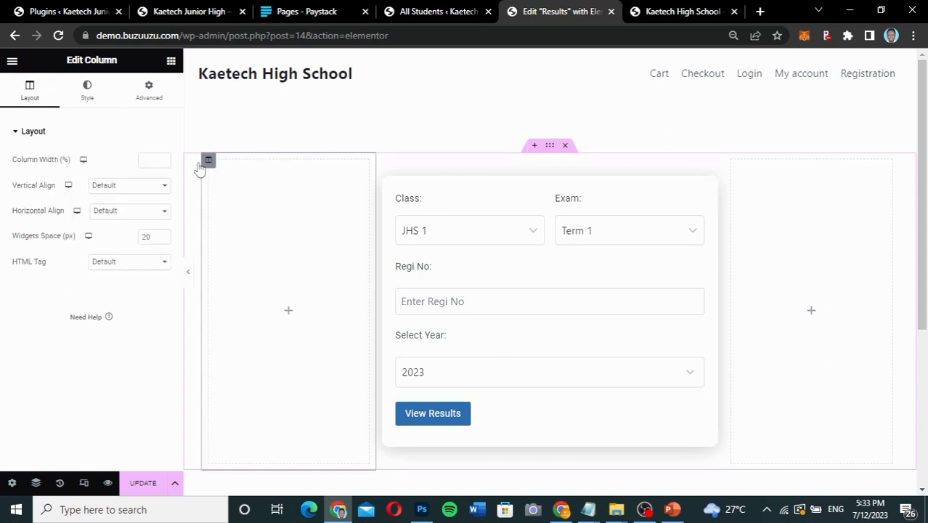
{"action": "left_click", "coordinate": [147, 164]}
{"action": "type", "text": "15"}
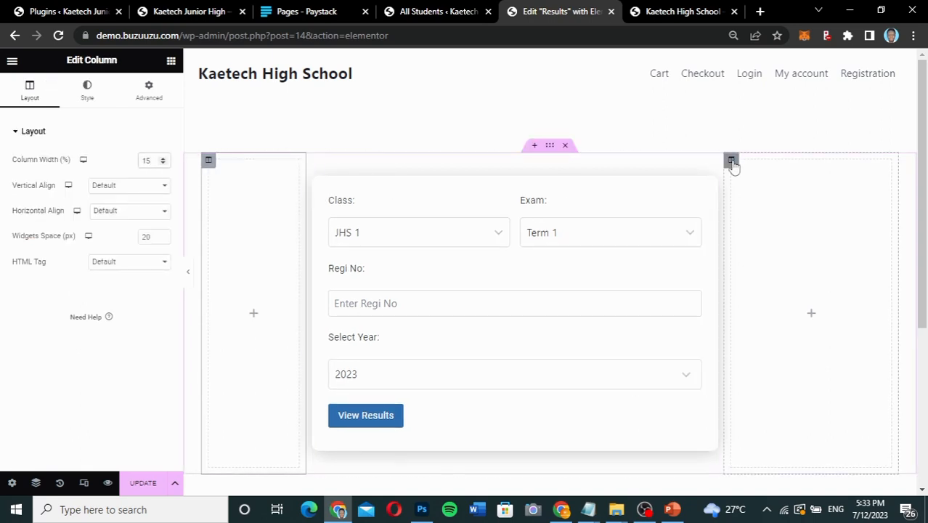
{"action": "left_click", "coordinate": [733, 162]}
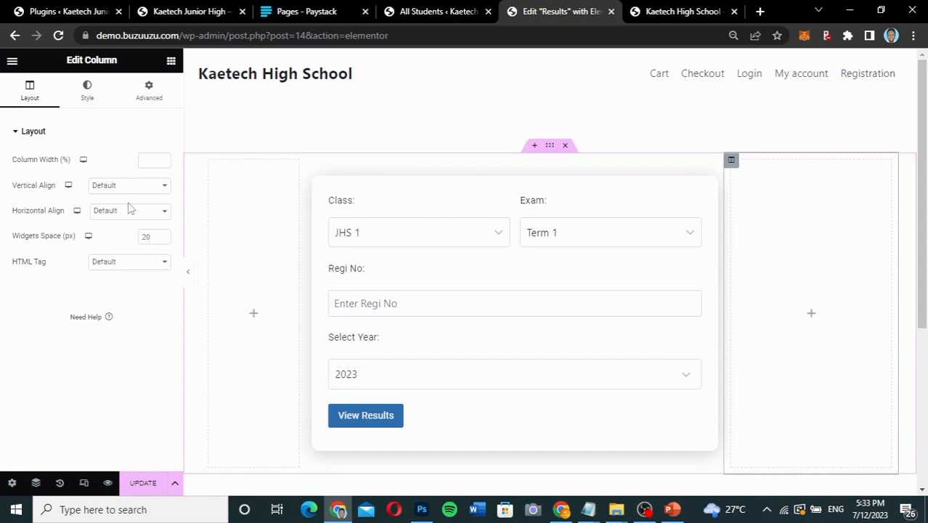
{"action": "left_click", "coordinate": [145, 161]}
{"action": "type", "text": "15"}
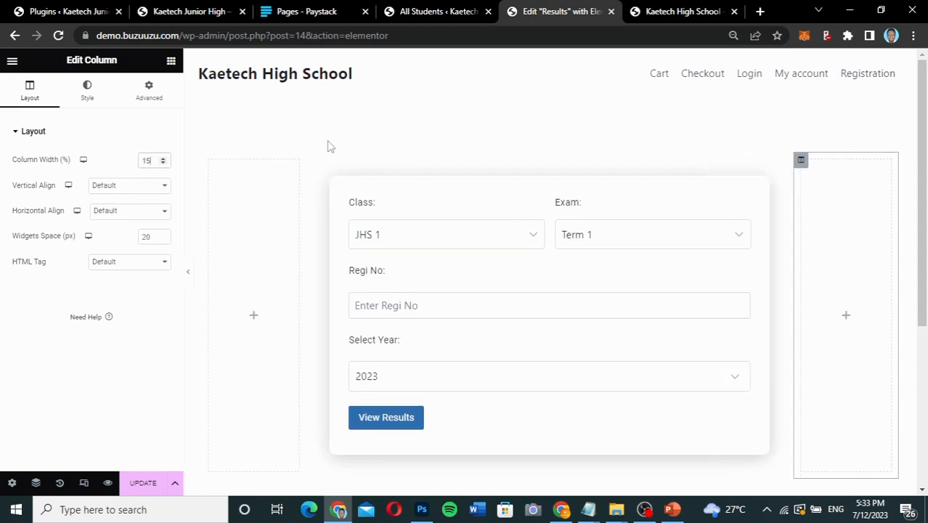
{"action": "left_click", "coordinate": [313, 162]}
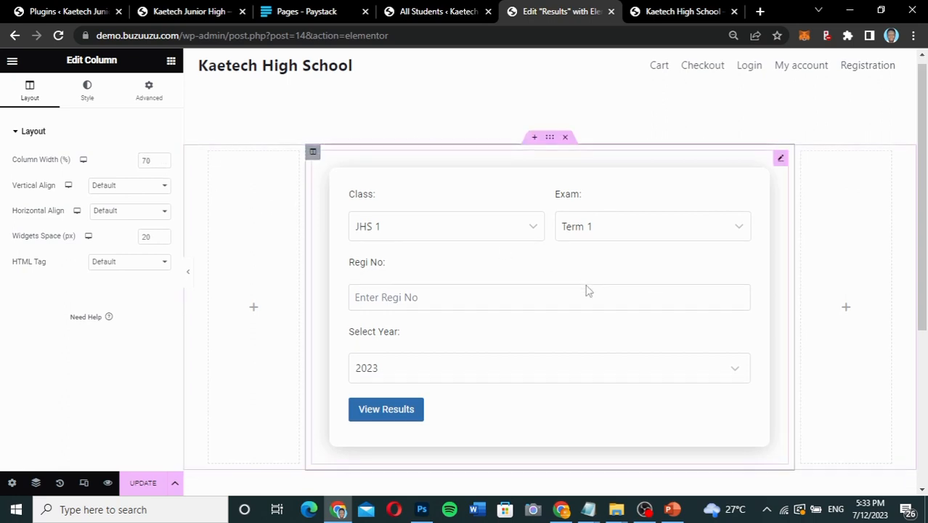
{"action": "scroll", "coordinate": [588, 290], "scroll_direction": "down", "scroll_amount": 3}
{"action": "scroll", "coordinate": [588, 291], "scroll_direction": "up", "scroll_amount": 1}
{"action": "scroll", "coordinate": [588, 291], "scroll_direction": "up", "scroll_amount": 2}
{"action": "scroll", "coordinate": [589, 291], "scroll_direction": "down", "scroll_amount": 1}
{"action": "scroll", "coordinate": [589, 290], "scroll_direction": "up", "scroll_amount": 2}
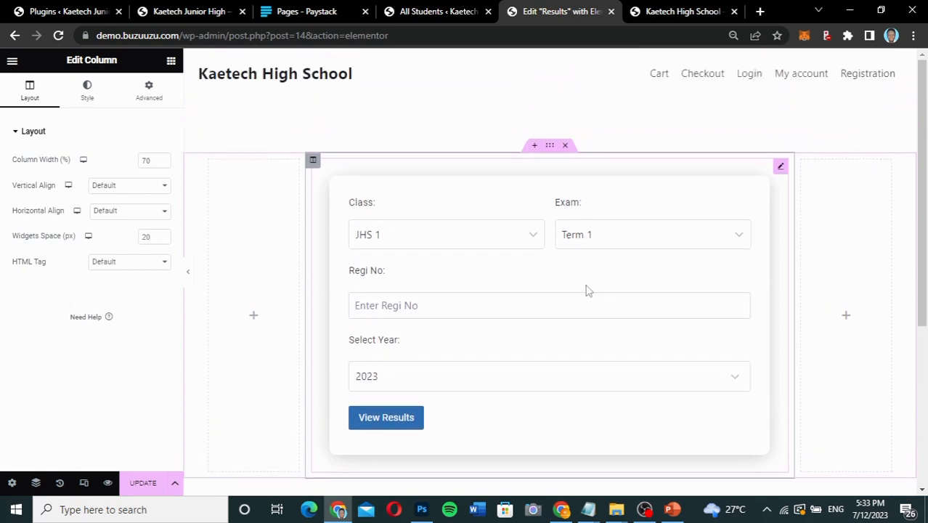
Set the form section's top and bottom margins to 120 px and update the Results page.
{"action": "left_click", "coordinate": [551, 148]}
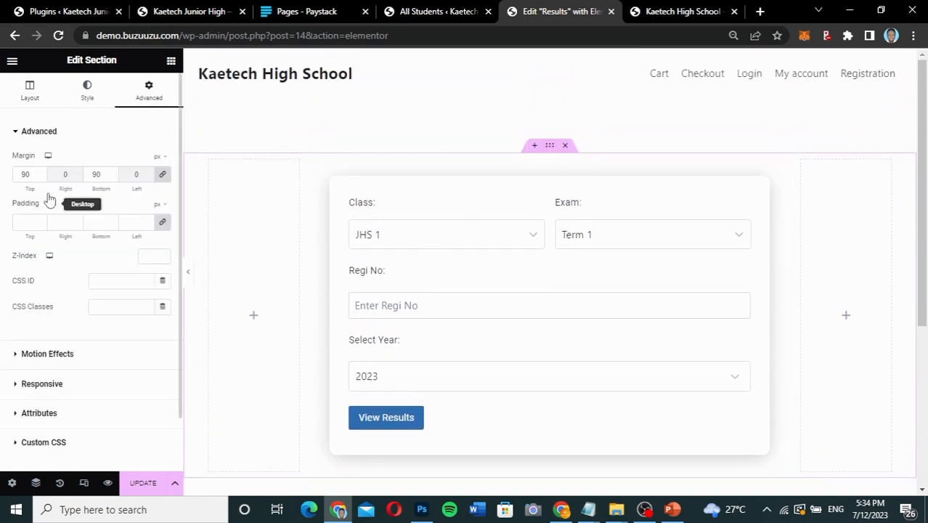
{"action": "left_click_drag", "start_coordinate": [29, 177], "coordinate": [9, 177]}
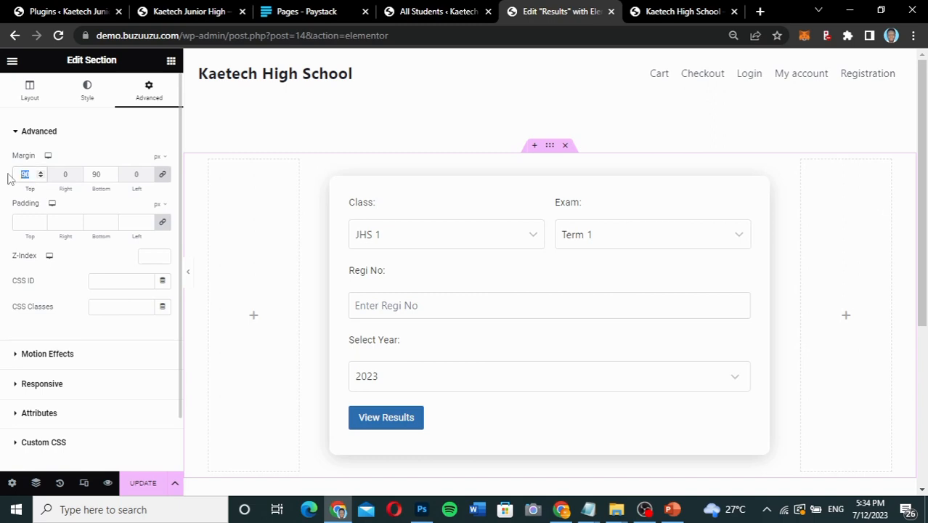
{"action": "type", "text": "120"}
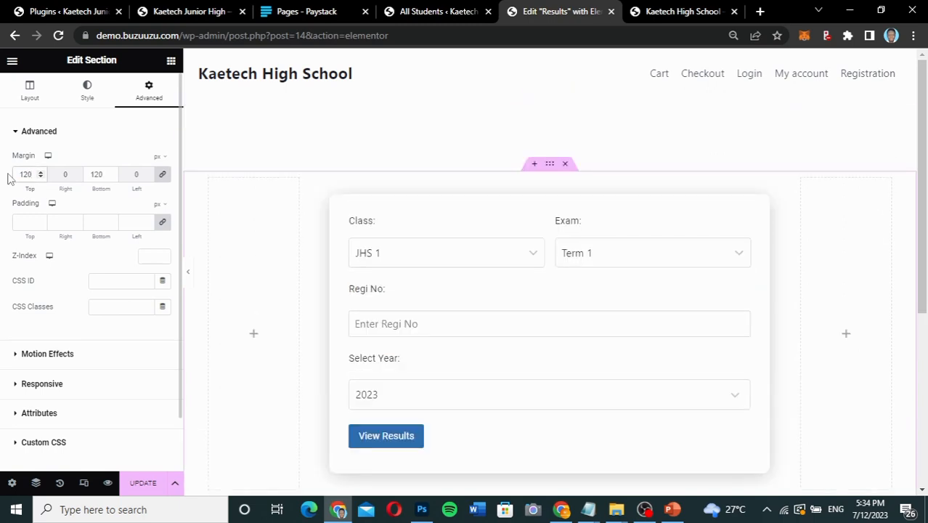
{"action": "scroll", "coordinate": [586, 292], "scroll_direction": "down", "scroll_amount": 1}
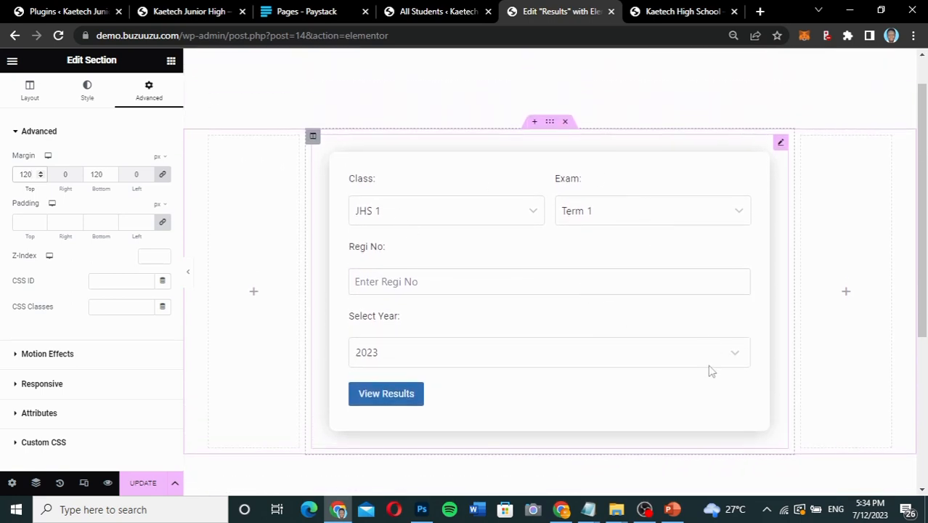
{"action": "left_click", "coordinate": [143, 483]}
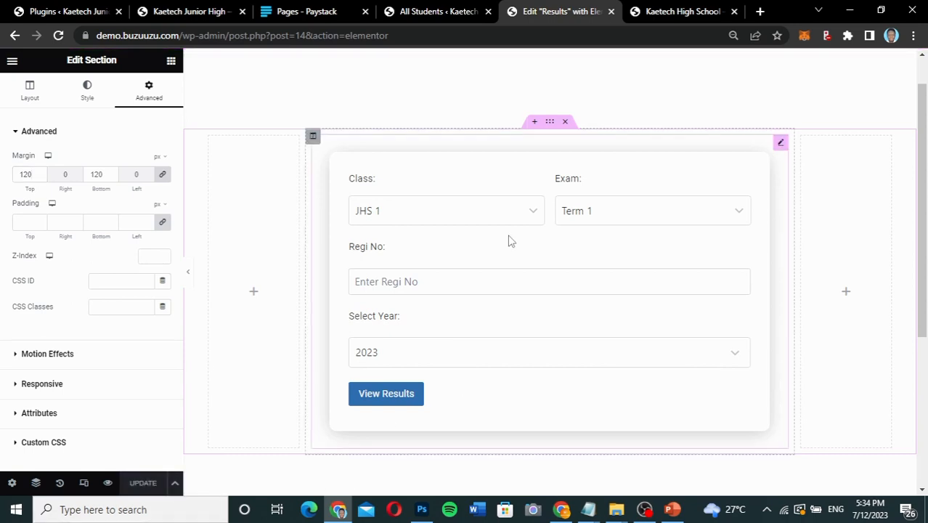
Reload the live Kaetech High School site and open its /results page to check the lookup form's layout.
{"action": "left_click", "coordinate": [671, 13]}
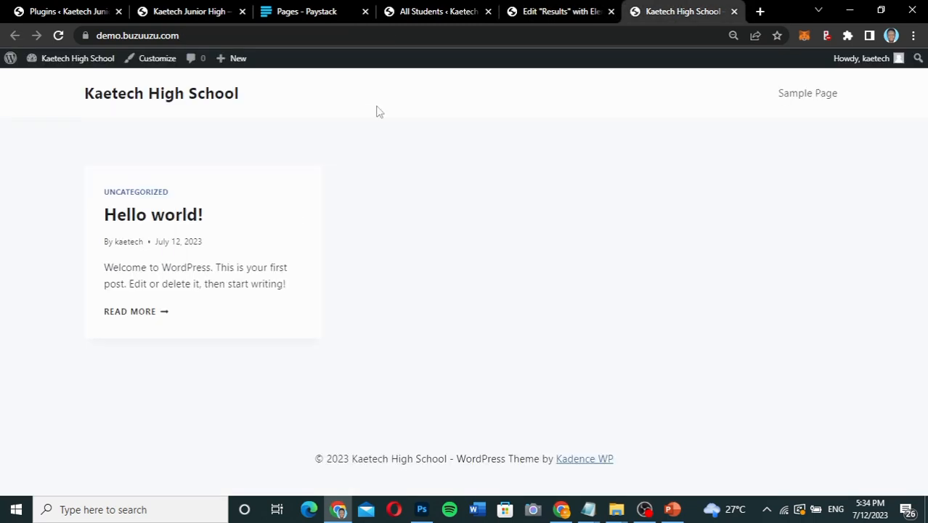
{"action": "left_click", "coordinate": [58, 35]}
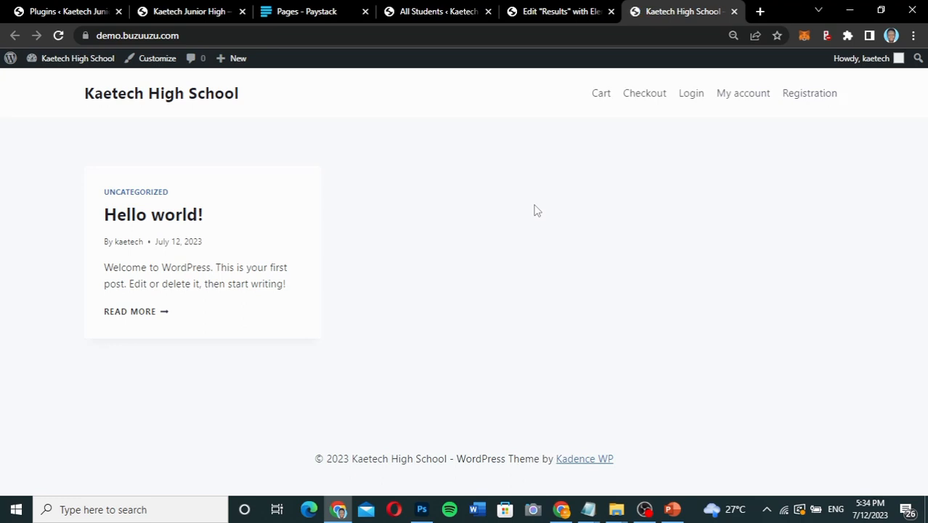
{"action": "left_click", "coordinate": [245, 35]}
{"action": "left_click", "coordinate": [244, 35]}
{"action": "type", "text": "/res"}
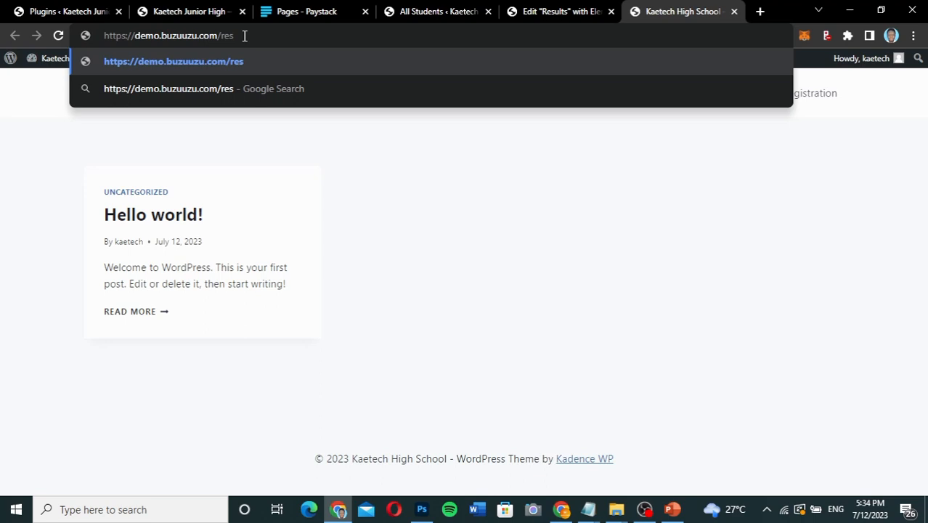
{"action": "key", "text": "Return"}
{"action": "scroll", "coordinate": [706, 265], "scroll_direction": "down", "scroll_amount": 3}
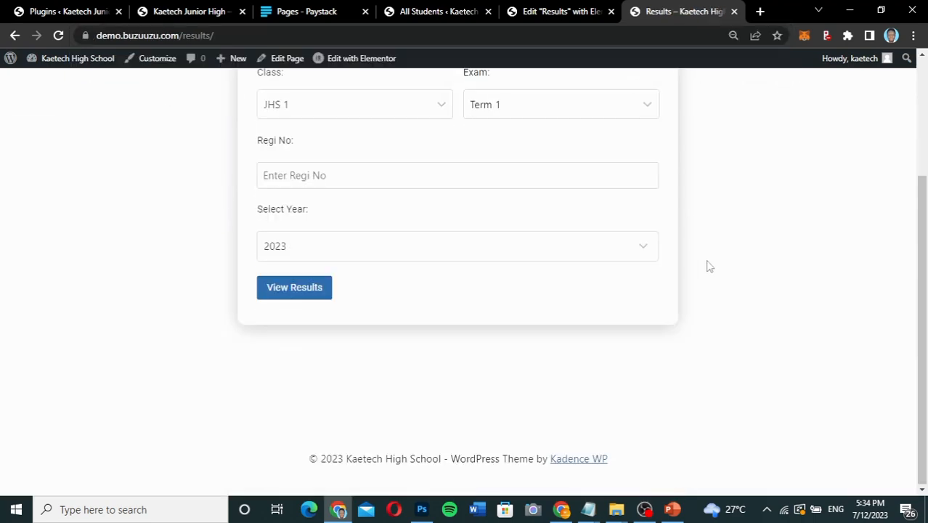
{"action": "scroll", "coordinate": [708, 265], "scroll_direction": "up", "scroll_amount": 1}
{"action": "scroll", "coordinate": [708, 266], "scroll_direction": "down", "scroll_amount": 1}
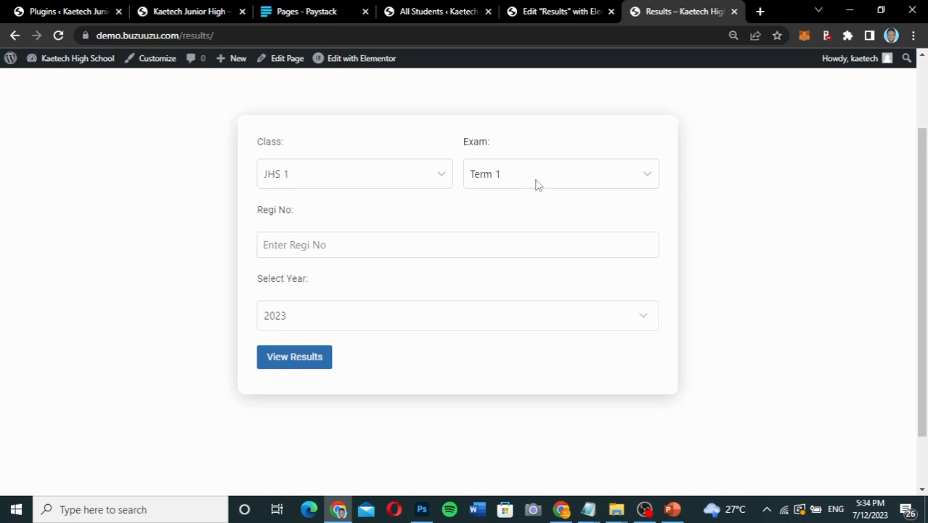
Test the lookup form with the student's registration number for JHS 1, Term 1, 2023.
{"action": "left_click", "coordinate": [320, 247]}
{"action": "left_click", "coordinate": [347, 282]}
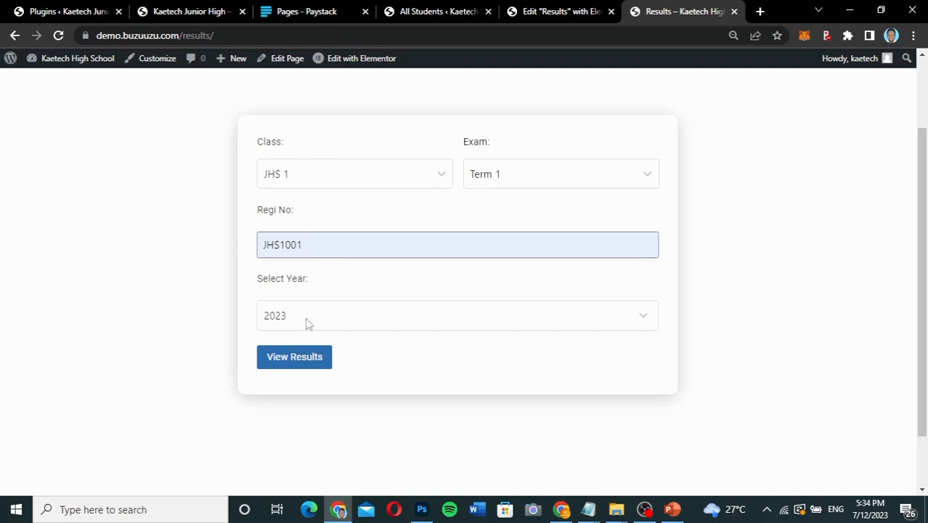
{"action": "left_click", "coordinate": [310, 359]}
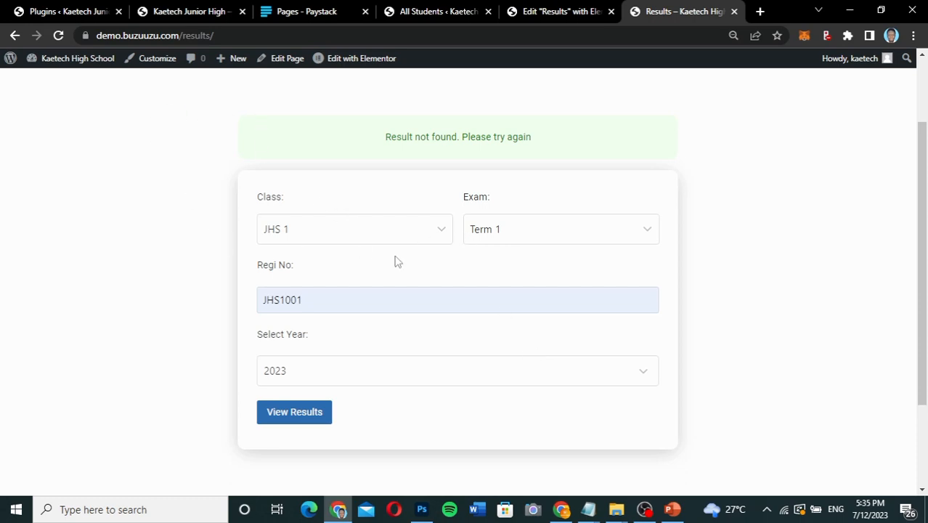
{"action": "scroll", "coordinate": [393, 260], "scroll_direction": "down", "scroll_amount": 2}
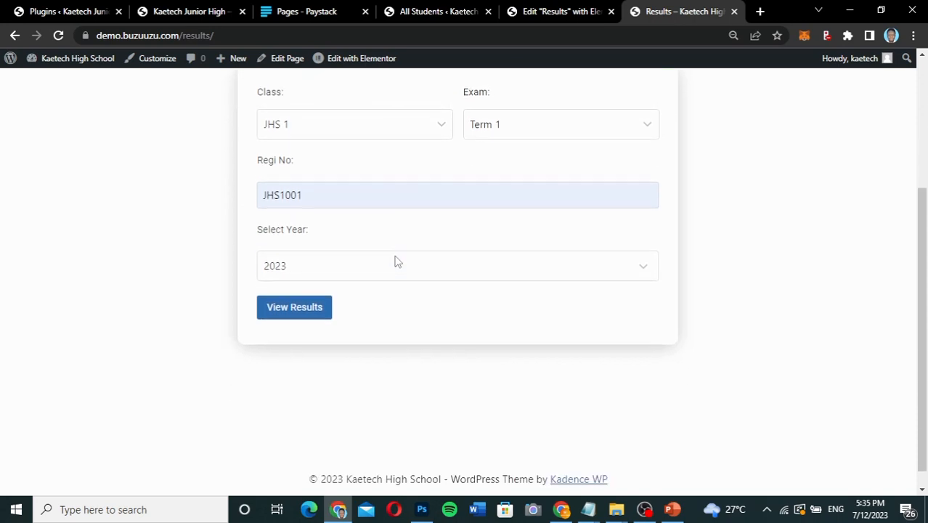
{"action": "scroll", "coordinate": [394, 261], "scroll_direction": "up", "scroll_amount": 2}
Return to the Educare admin and open the form for adding a new result under All Results.
{"action": "left_click", "coordinate": [421, 12]}
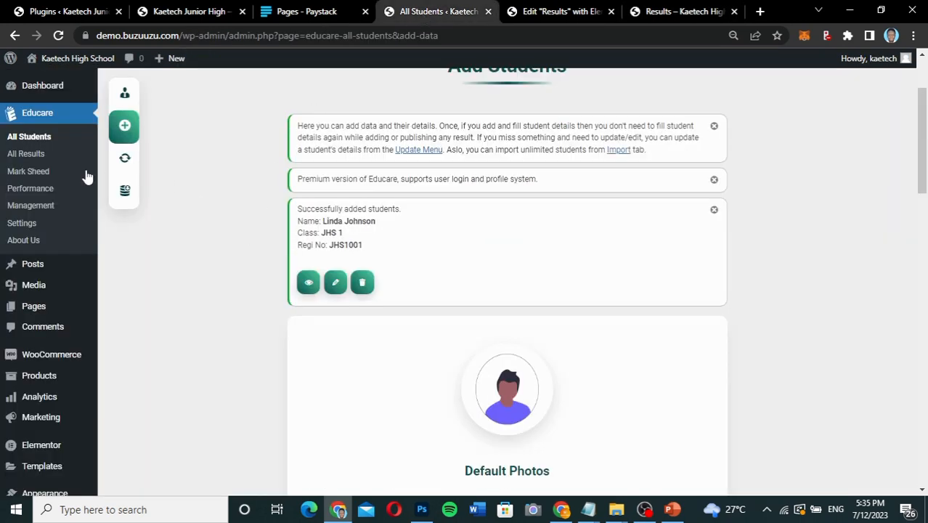
{"action": "left_click", "coordinate": [27, 159]}
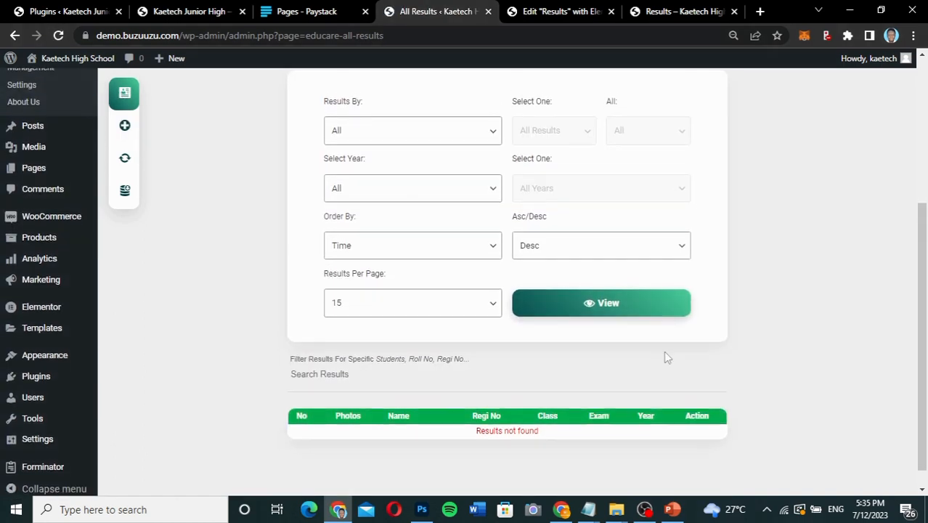
{"action": "scroll", "coordinate": [665, 357], "scroll_direction": "up", "scroll_amount": 1}
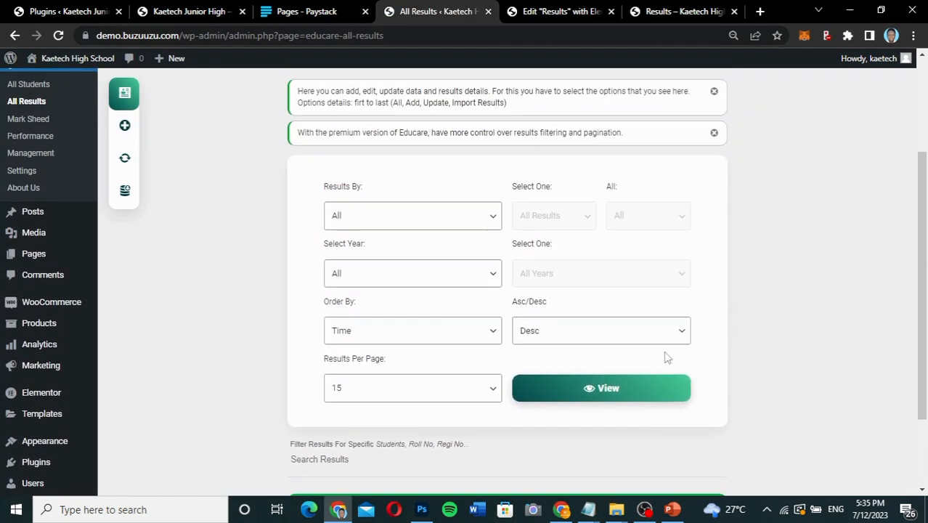
{"action": "left_click", "coordinate": [124, 128]}
{"action": "scroll", "coordinate": [634, 281], "scroll_direction": "down", "scroll_amount": 2}
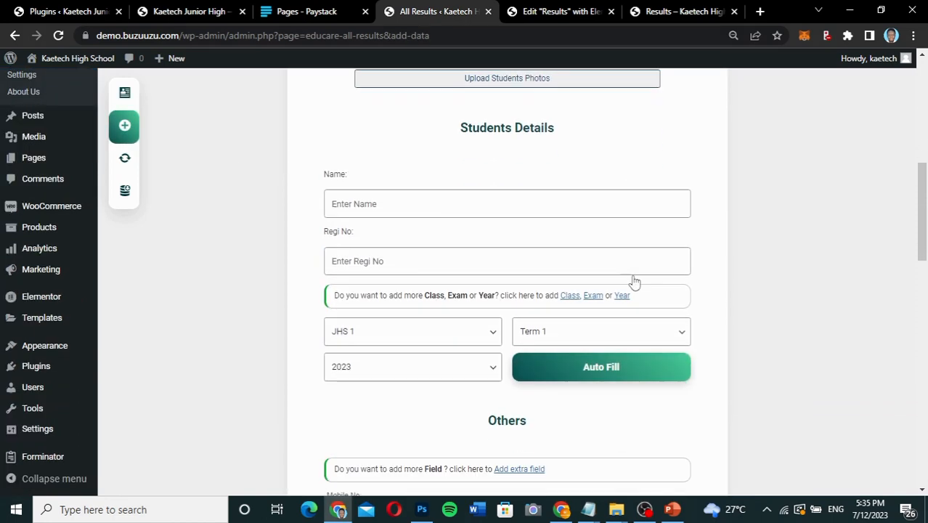
Enter the student's name and registration number for JHS 1, Term 1, 2023 and auto-fill the remaining student details.
{"action": "left_click", "coordinate": [458, 207]}
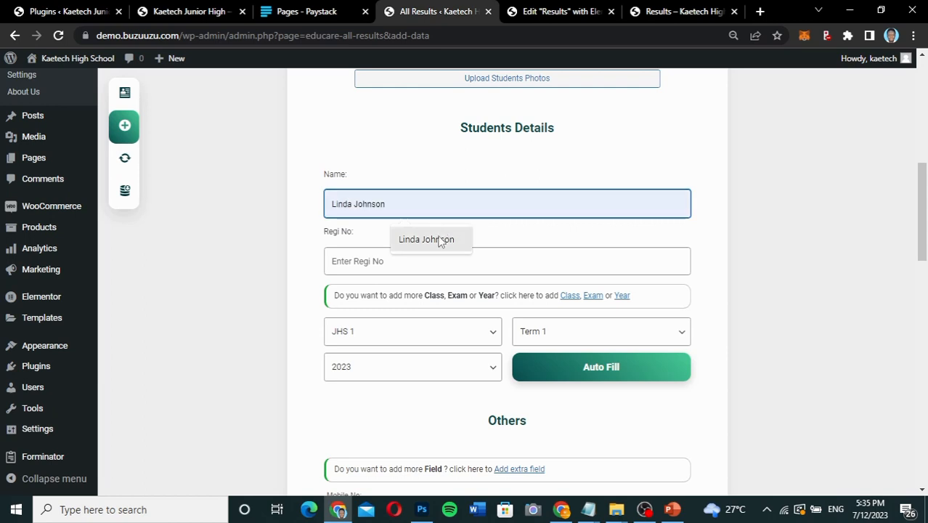
{"action": "left_click", "coordinate": [429, 239]}
{"action": "left_click", "coordinate": [415, 271]}
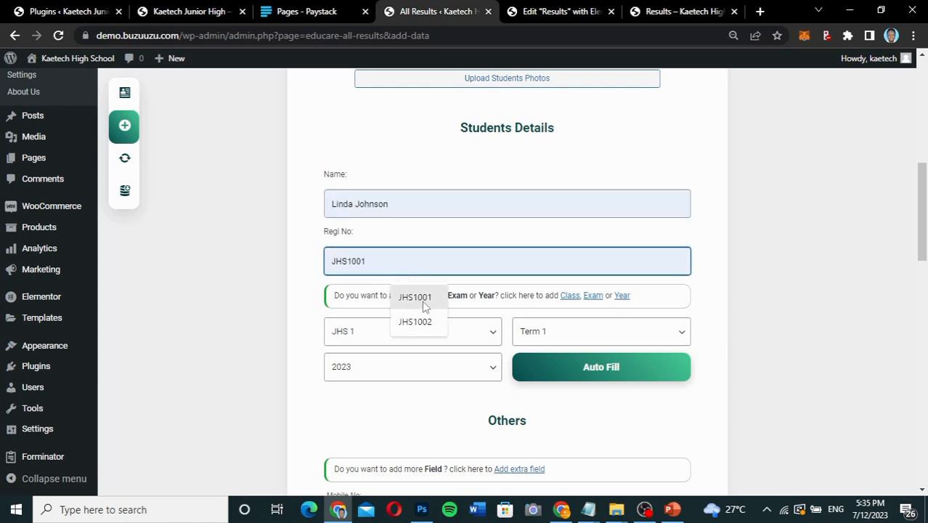
{"action": "left_click", "coordinate": [425, 304]}
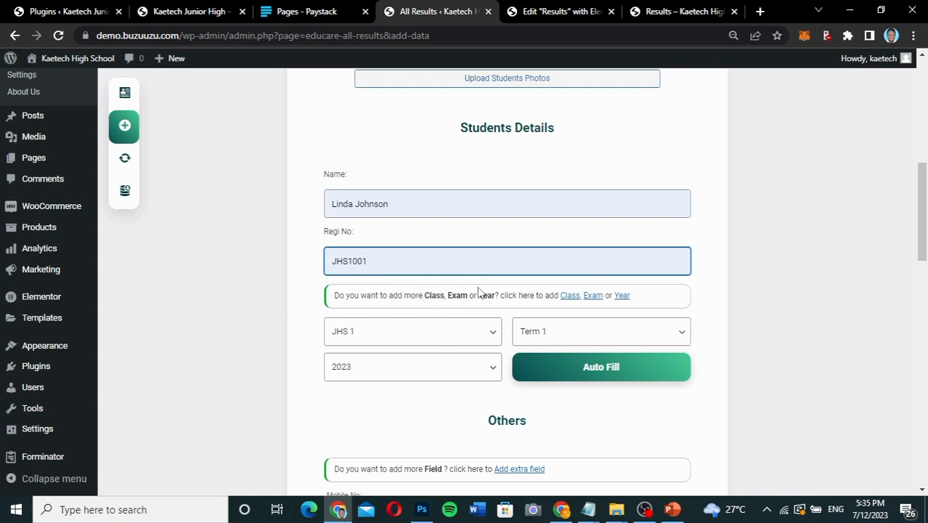
{"action": "scroll", "coordinate": [480, 292], "scroll_direction": "down", "scroll_amount": 2}
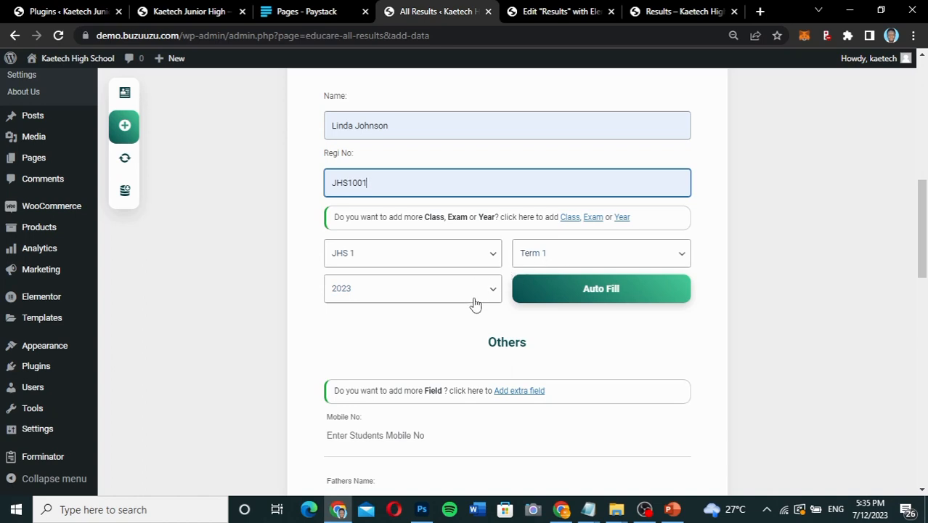
{"action": "left_click", "coordinate": [595, 293]}
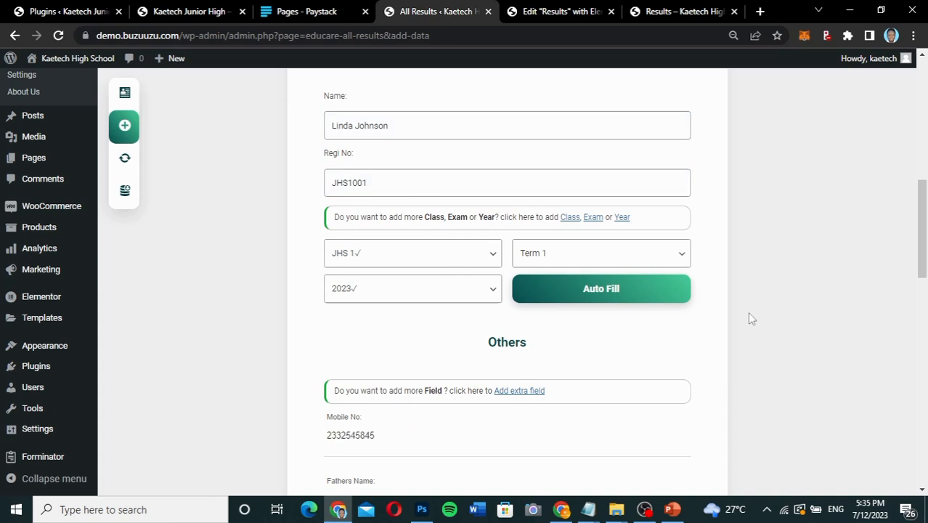
Enter marks of 89 for Mathematics, 90 for English, 79 for ICT and 88 for Science, and calculate the grades.
{"action": "scroll", "coordinate": [749, 313], "scroll_direction": "down", "scroll_amount": 6}
{"action": "scroll", "coordinate": [749, 313], "scroll_direction": "down", "scroll_amount": 5}
{"action": "scroll", "coordinate": [749, 313], "scroll_direction": "down", "scroll_amount": 3}
{"action": "scroll", "coordinate": [749, 313], "scroll_direction": "up", "scroll_amount": 2}
{"action": "scroll", "coordinate": [750, 317], "scroll_direction": "up", "scroll_amount": 3}
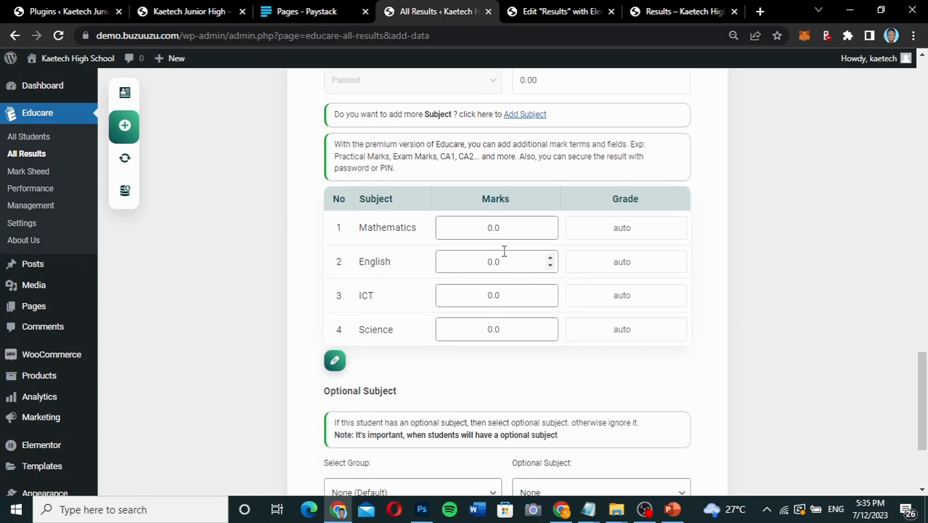
{"action": "left_click", "coordinate": [488, 228]}
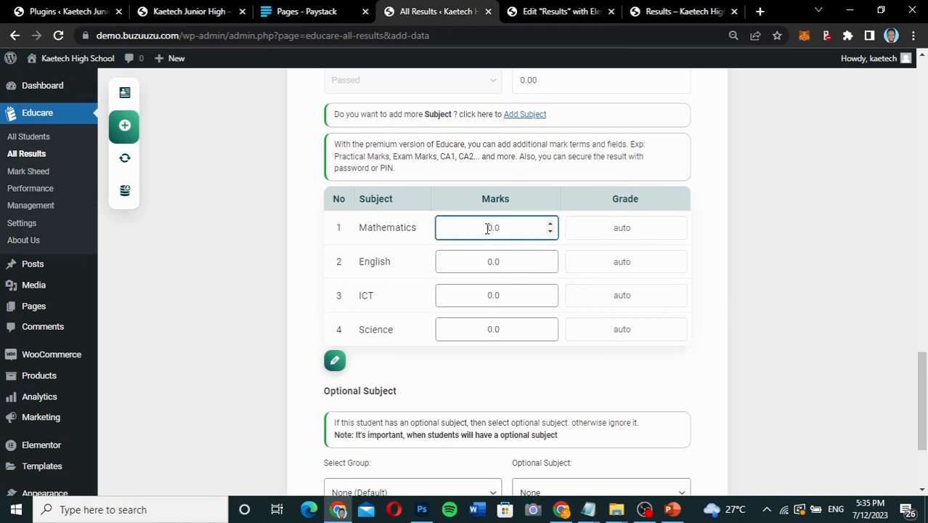
{"action": "type", "text": "89"}
{"action": "left_click", "coordinate": [487, 261]}
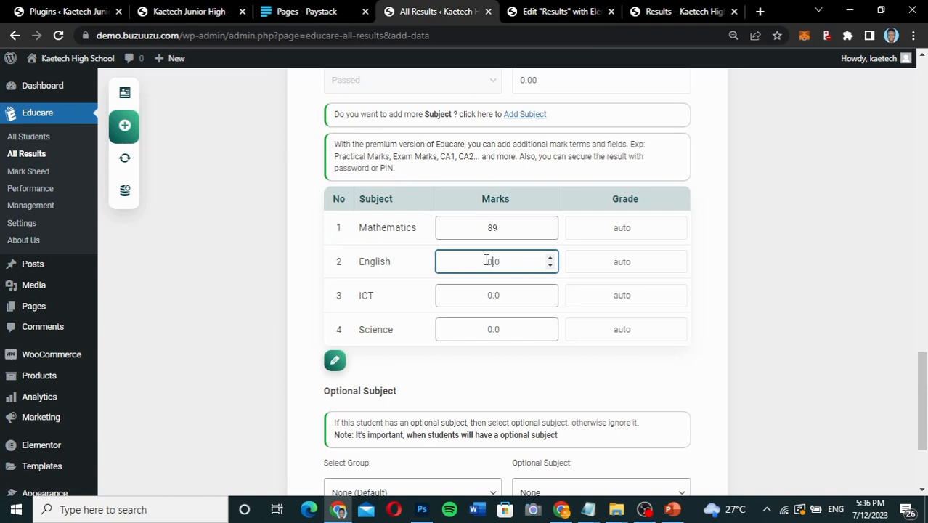
{"action": "type", "text": "90"}
{"action": "left_click", "coordinate": [487, 292]}
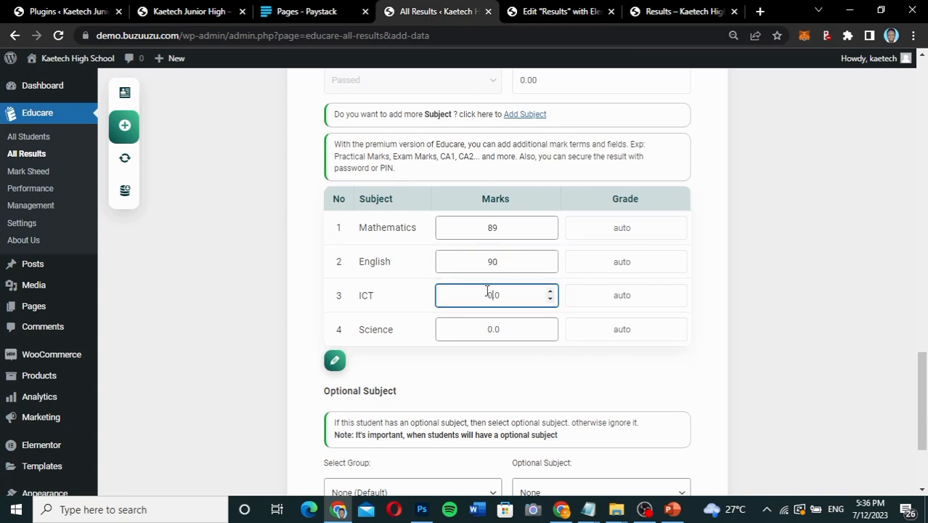
{"action": "type", "text": "79"}
{"action": "left_click", "coordinate": [490, 326]}
{"action": "type", "text": "88"}
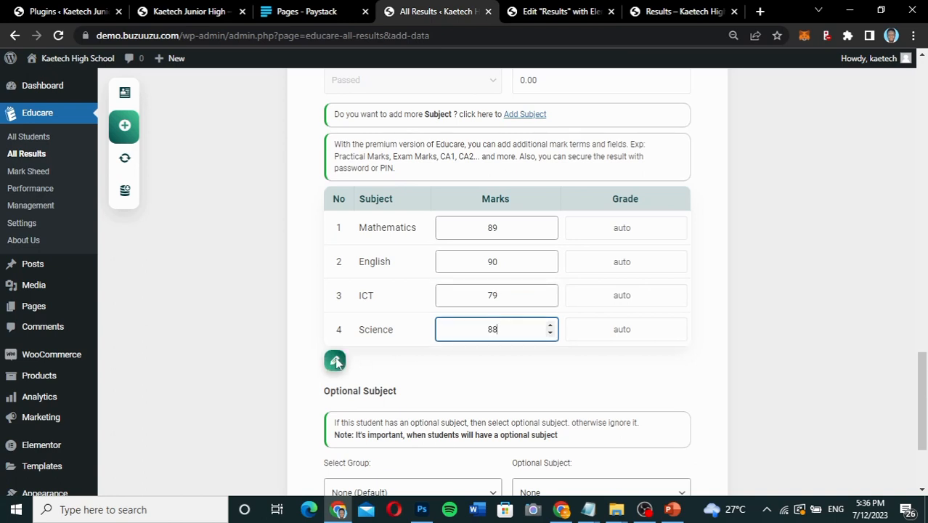
{"action": "left_click", "coordinate": [335, 361]}
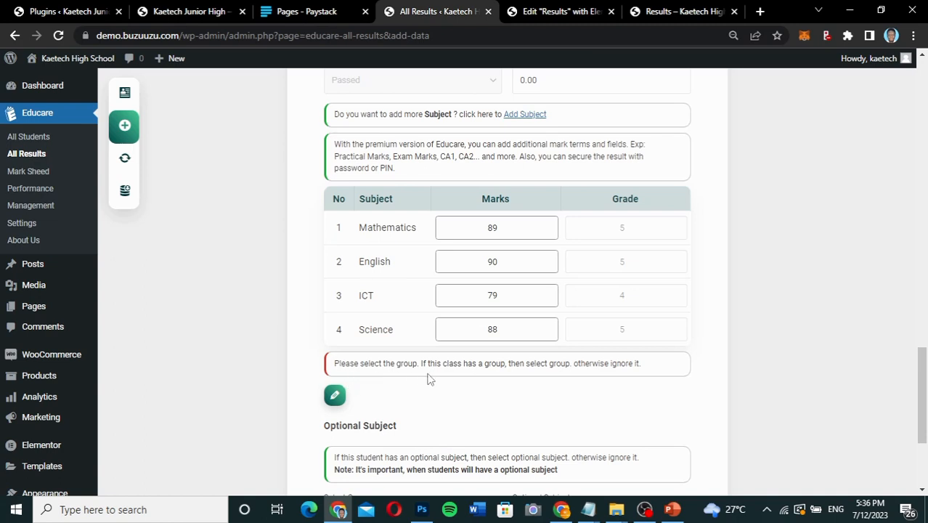
{"action": "scroll", "coordinate": [429, 378], "scroll_direction": "down", "scroll_amount": 2}
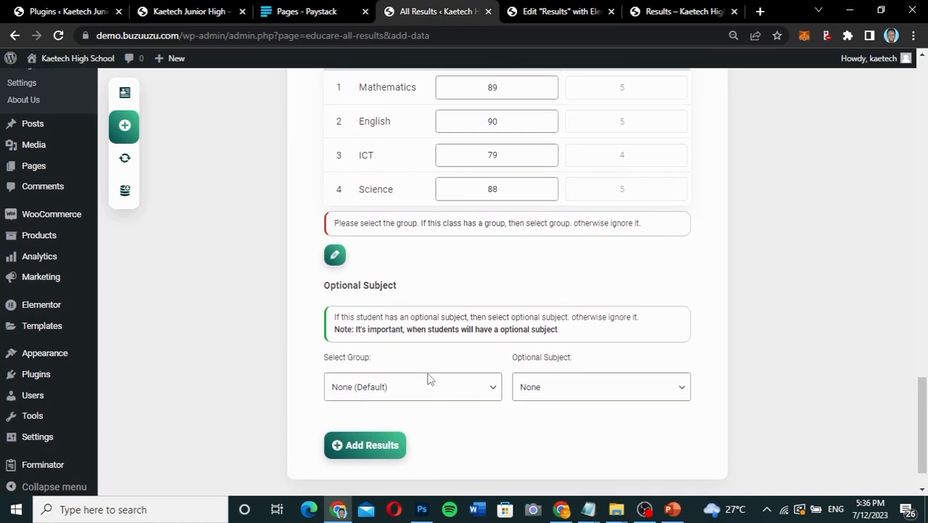
Review the entered subject marks, add the student's result to Educare, and check the submission at the start of the page.
{"action": "scroll", "coordinate": [439, 311], "scroll_direction": "up", "scroll_amount": 3}
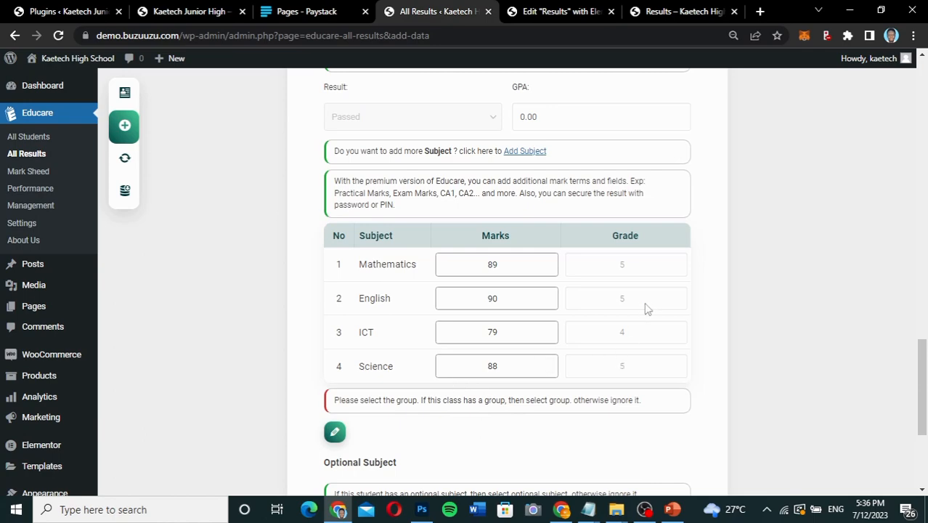
{"action": "scroll", "coordinate": [647, 308], "scroll_direction": "up", "scroll_amount": 2}
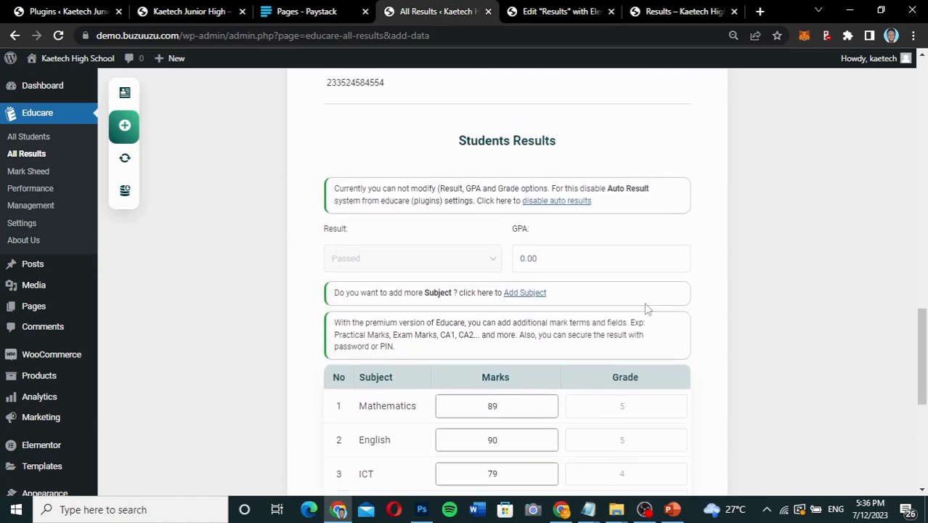
{"action": "scroll", "coordinate": [644, 302], "scroll_direction": "down", "scroll_amount": 1}
{"action": "scroll", "coordinate": [645, 305], "scroll_direction": "up", "scroll_amount": 2}
{"action": "scroll", "coordinate": [645, 306], "scroll_direction": "down", "scroll_amount": 6}
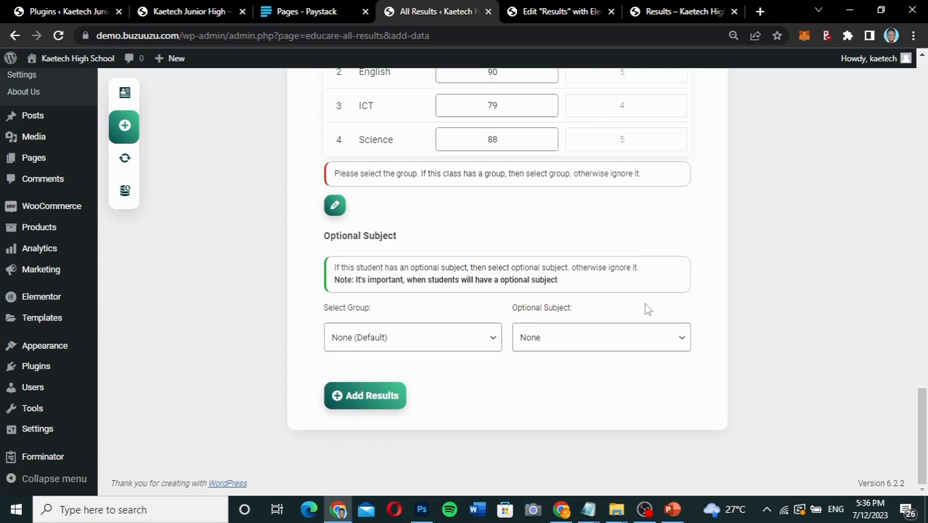
{"action": "left_click", "coordinate": [400, 404]}
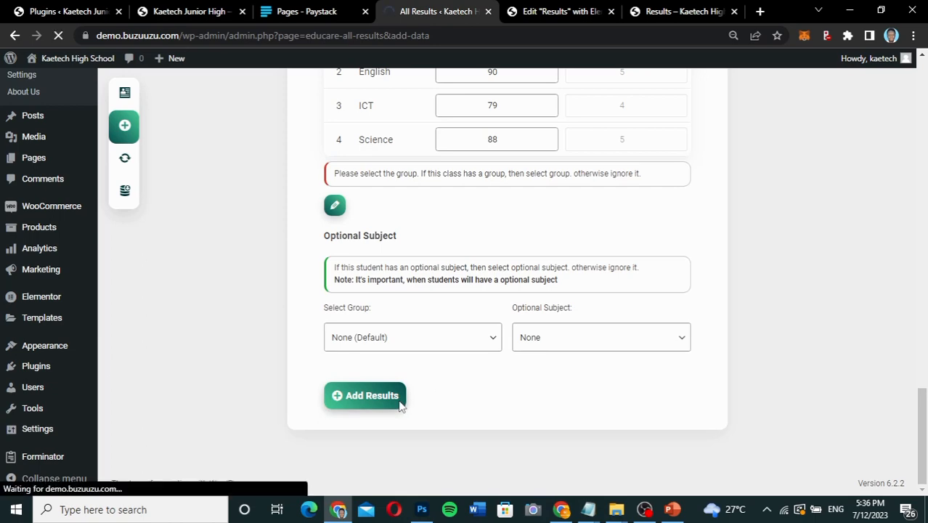
{"action": "scroll", "coordinate": [398, 406], "scroll_direction": "down", "scroll_amount": 5}
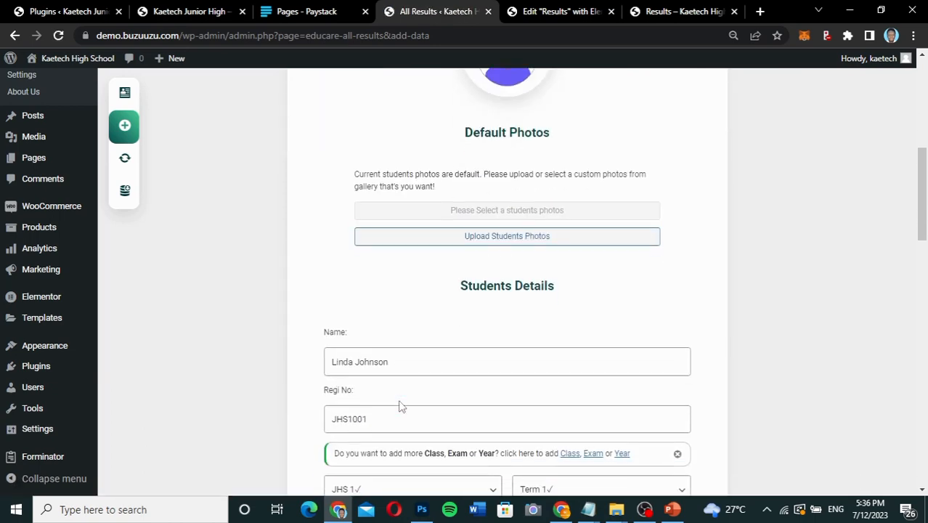
{"action": "scroll", "coordinate": [398, 407], "scroll_direction": "down", "scroll_amount": 10}
{"action": "scroll", "coordinate": [399, 407], "scroll_direction": "up", "scroll_amount": 2}
{"action": "scroll", "coordinate": [399, 407], "scroll_direction": "up", "scroll_amount": 2}
{"action": "scroll", "coordinate": [399, 407], "scroll_direction": "up", "scroll_amount": 1}
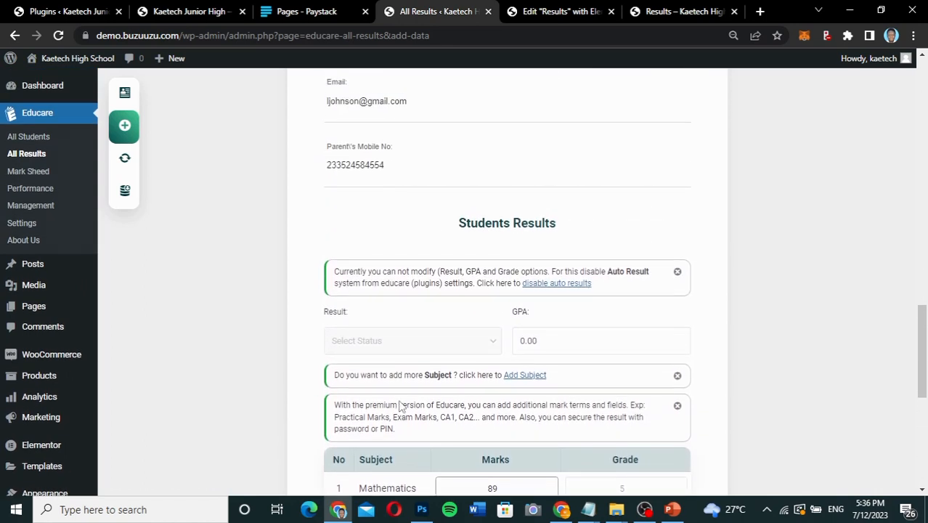
{"action": "scroll", "coordinate": [399, 406], "scroll_direction": "up", "scroll_amount": 10}
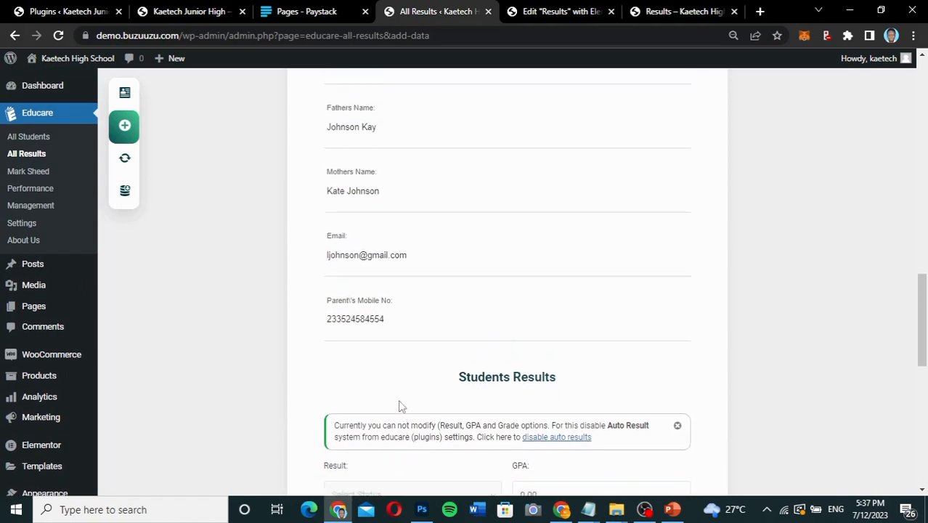
{"action": "scroll", "coordinate": [399, 407], "scroll_direction": "up", "scroll_amount": 4}
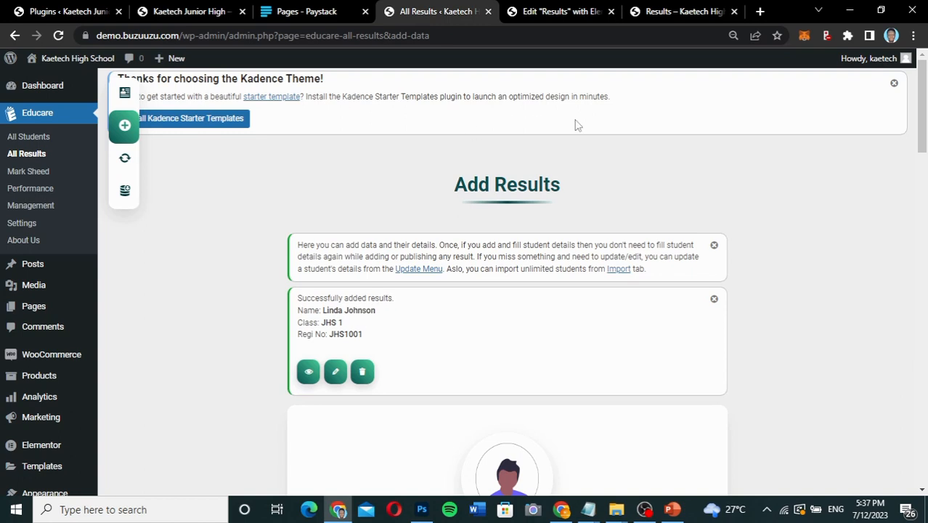
Reload the public Results page, look up the student's registration number for JHS 1, Term 1, 2023, and review the grade sheet.
{"action": "left_click", "coordinate": [667, 13]}
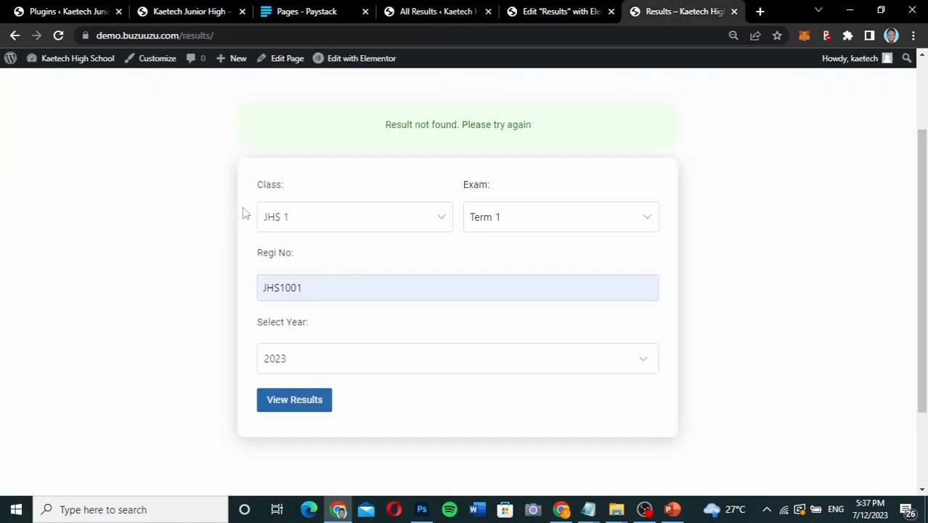
{"action": "left_click", "coordinate": [58, 35]}
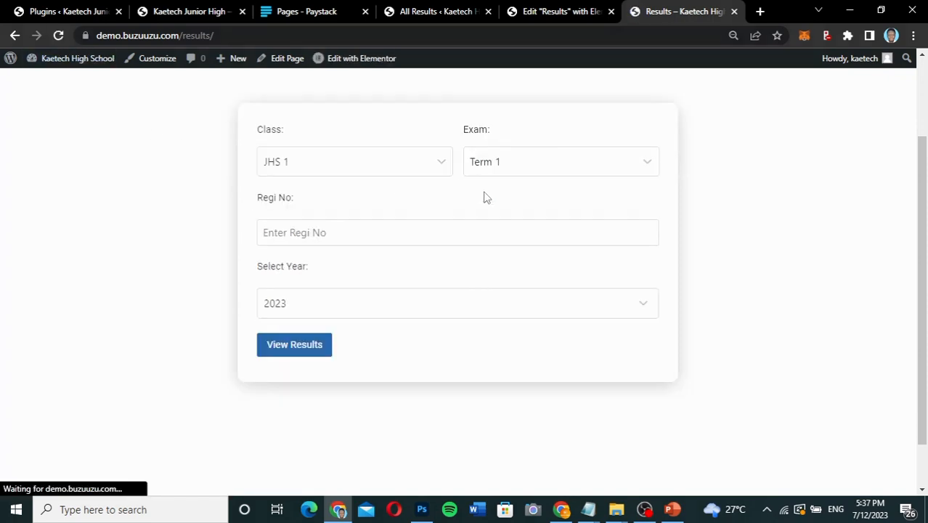
{"action": "left_click", "coordinate": [315, 234]}
{"action": "left_click", "coordinate": [349, 269]}
{"action": "left_click", "coordinate": [311, 349]}
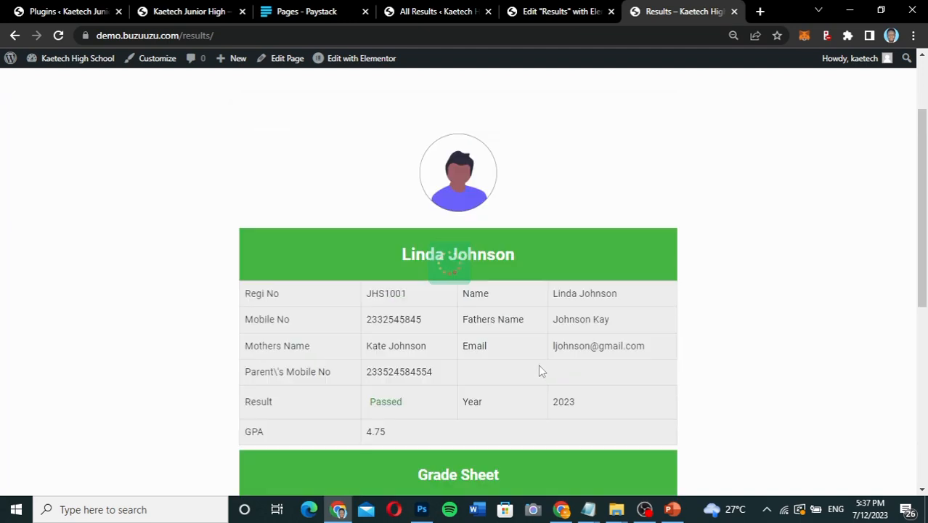
{"action": "scroll", "coordinate": [539, 371], "scroll_direction": "down", "scroll_amount": 5}
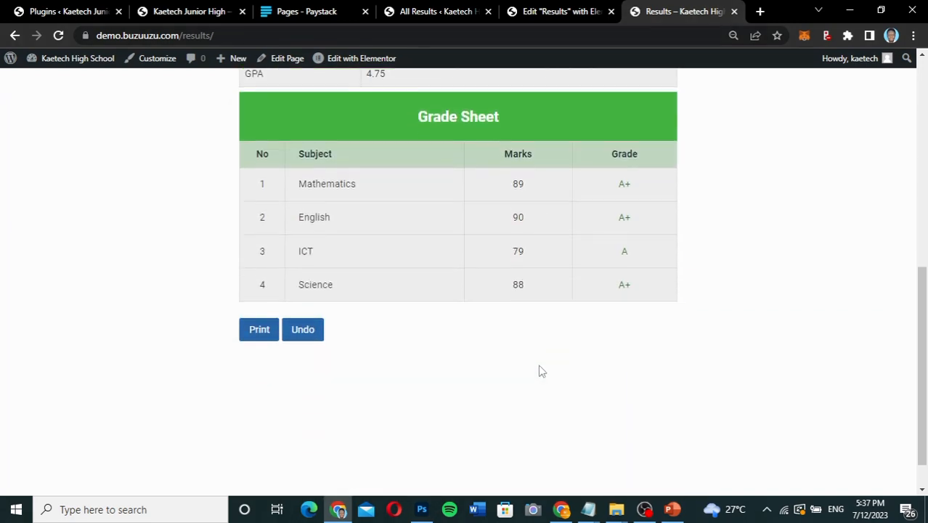
{"action": "scroll", "coordinate": [539, 371], "scroll_direction": "up", "scroll_amount": 5}
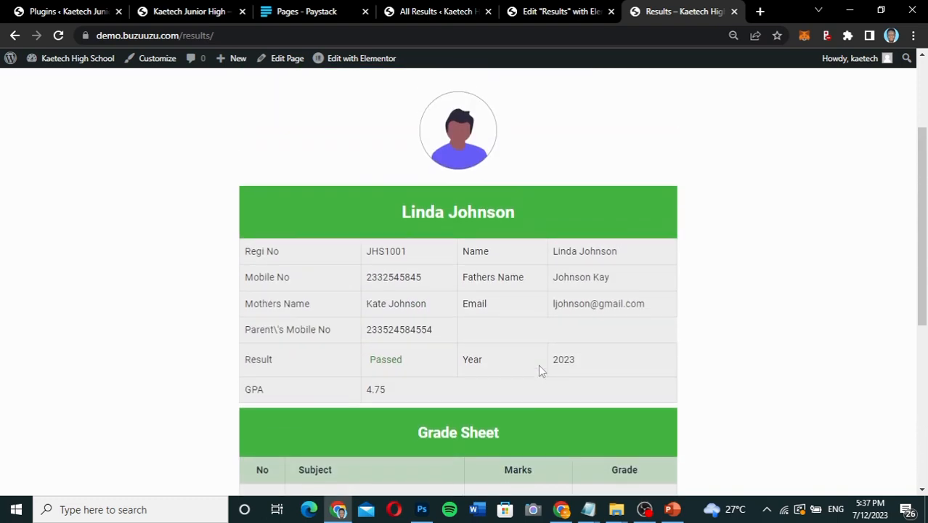
{"action": "scroll", "coordinate": [539, 371], "scroll_direction": "down", "scroll_amount": 1}
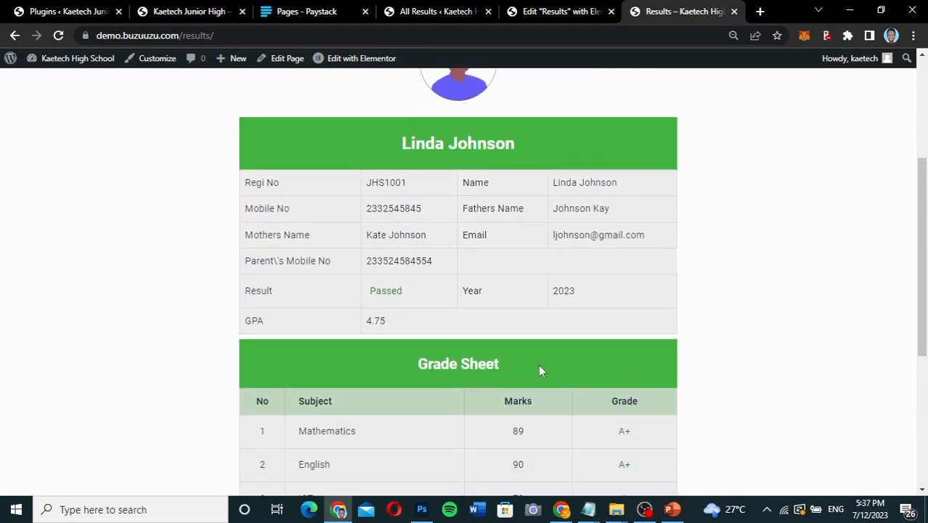
{"action": "scroll", "coordinate": [539, 364], "scroll_direction": "down", "scroll_amount": 2}
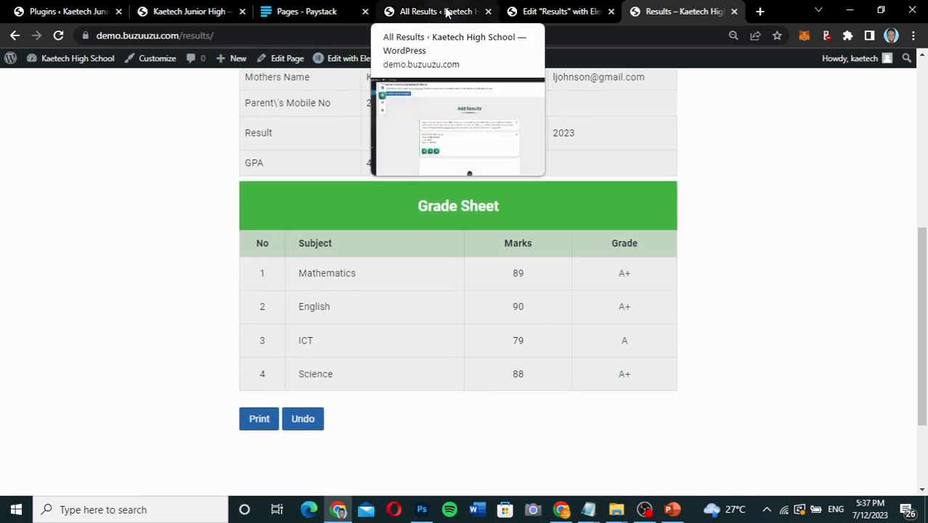
Compare the student details and marks in the Educare result form with the result sheet on the public Results page.
{"action": "left_click", "coordinate": [528, 13]}
{"action": "left_click", "coordinate": [440, 12]}
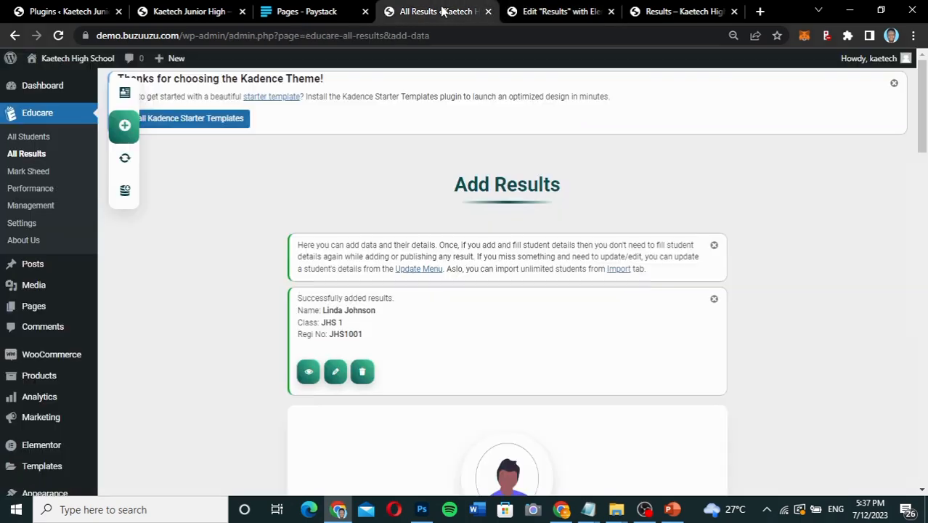
{"action": "scroll", "coordinate": [408, 417], "scroll_direction": "down", "scroll_amount": 5}
{"action": "scroll", "coordinate": [409, 414], "scroll_direction": "down", "scroll_amount": 8}
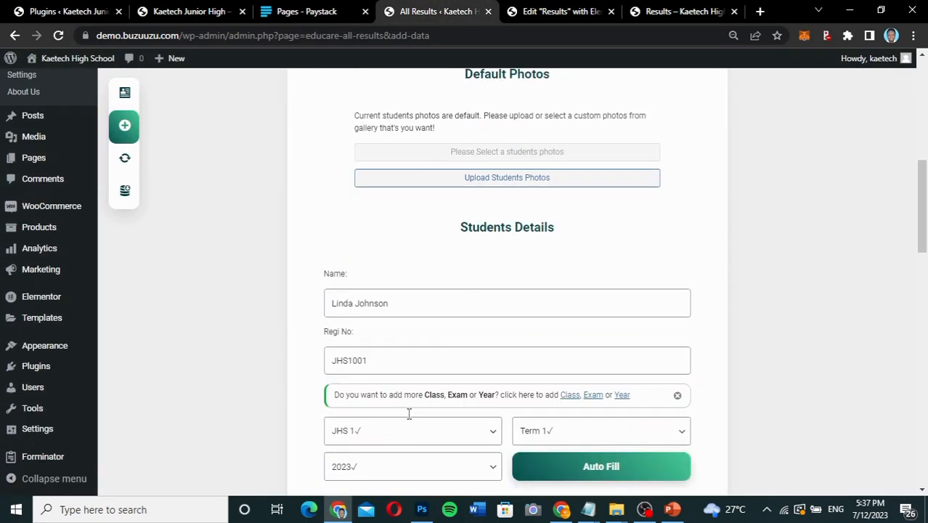
{"action": "scroll", "coordinate": [409, 414], "scroll_direction": "down", "scroll_amount": 8}
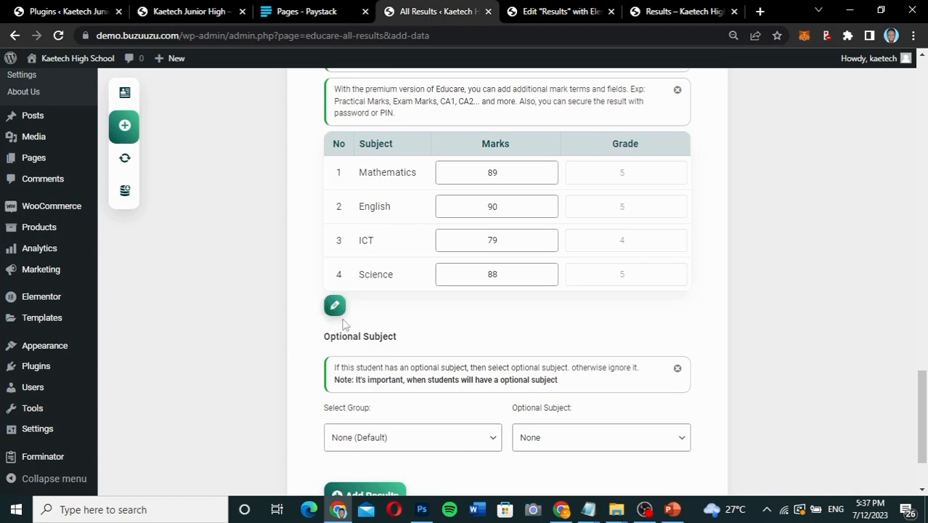
{"action": "scroll", "coordinate": [390, 326], "scroll_direction": "down", "scroll_amount": 2}
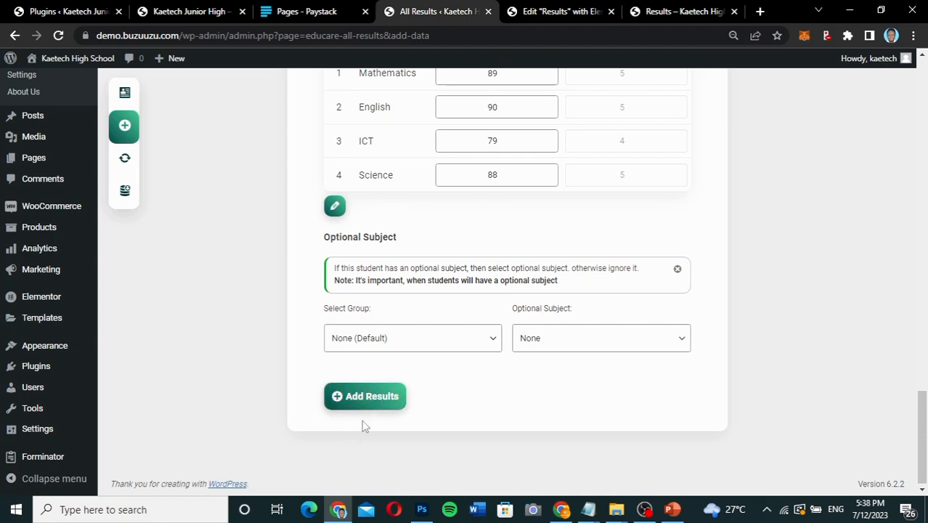
{"action": "scroll", "coordinate": [438, 394], "scroll_direction": "up", "scroll_amount": 8}
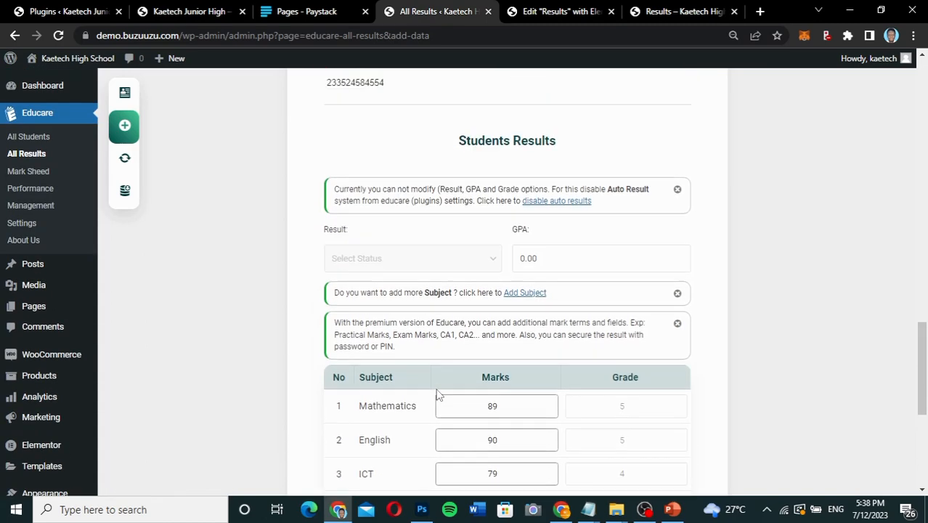
{"action": "left_click", "coordinate": [659, 12]}
{"action": "scroll", "coordinate": [462, 202], "scroll_direction": "up", "scroll_amount": 5}
{"action": "scroll", "coordinate": [462, 201], "scroll_direction": "down", "scroll_amount": 5}
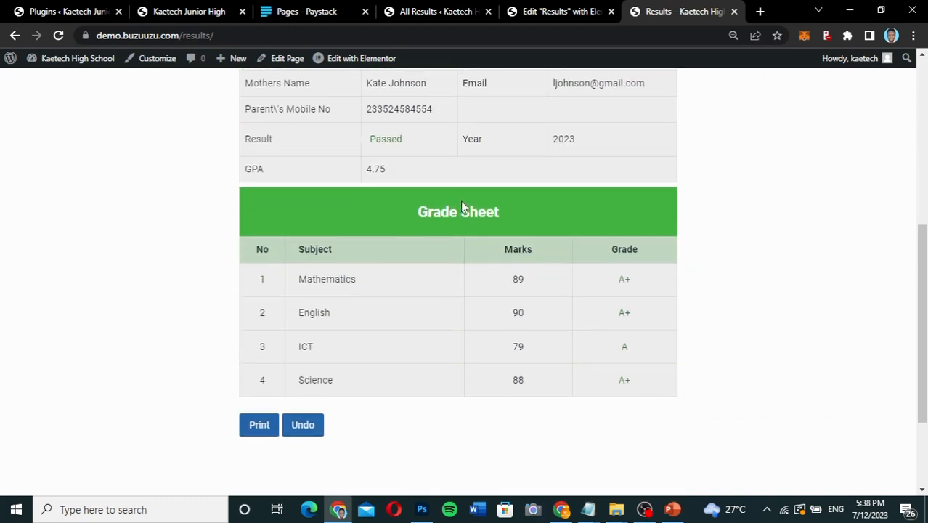
{"action": "scroll", "coordinate": [461, 200], "scroll_direction": "up", "scroll_amount": 3}
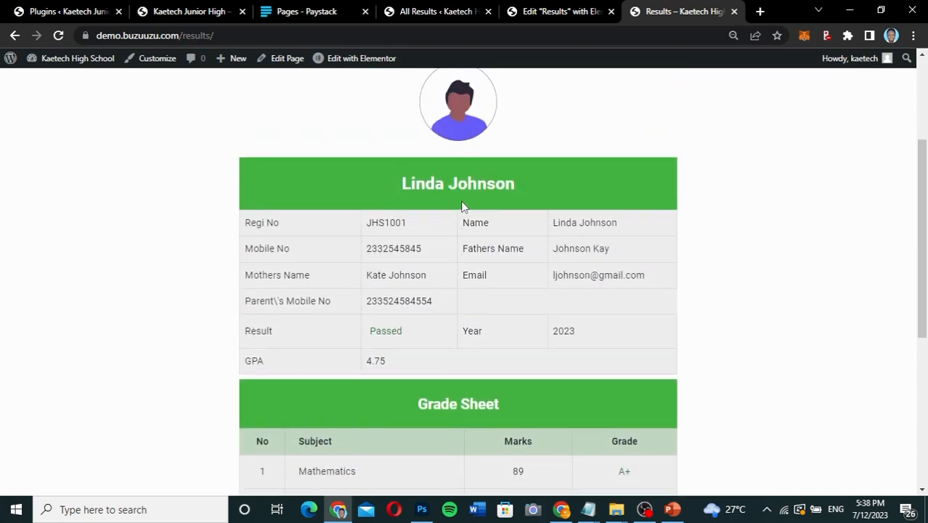
{"action": "scroll", "coordinate": [462, 202], "scroll_direction": "up", "scroll_amount": 3}
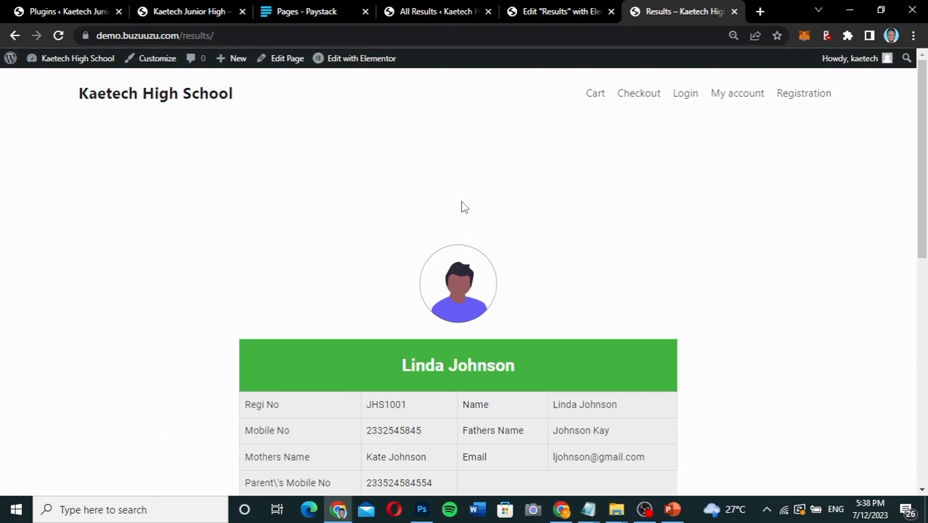
Return to the WordPress admin and open the Content Control settings.
{"action": "left_click", "coordinate": [448, 12]}
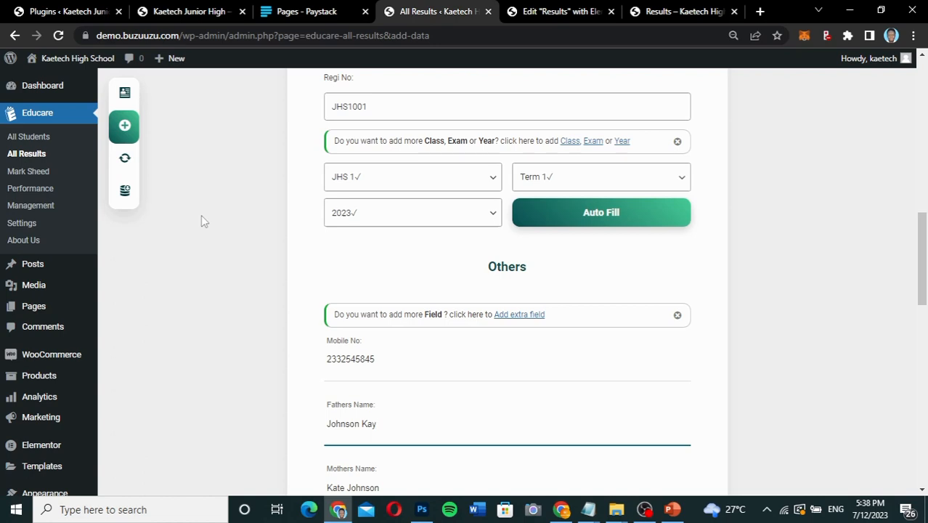
{"action": "left_click", "coordinate": [549, 16]}
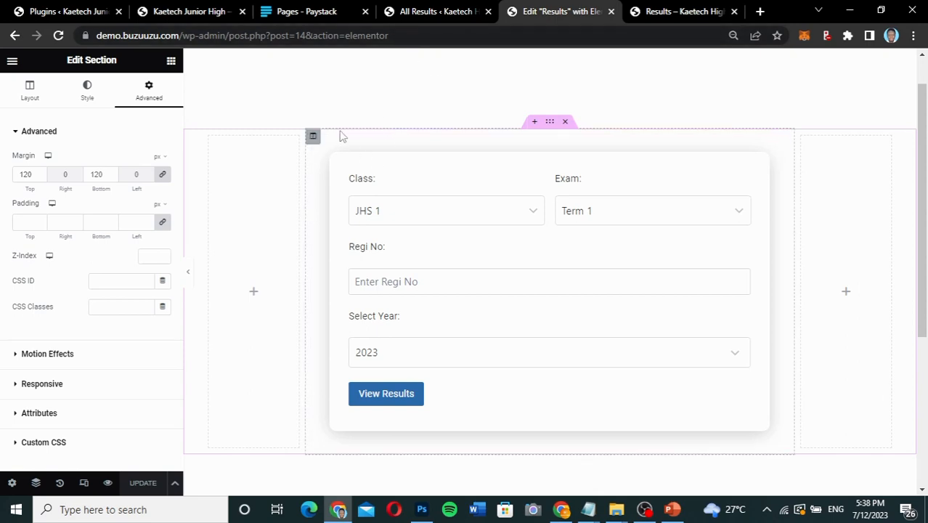
{"action": "left_click", "coordinate": [452, 13]}
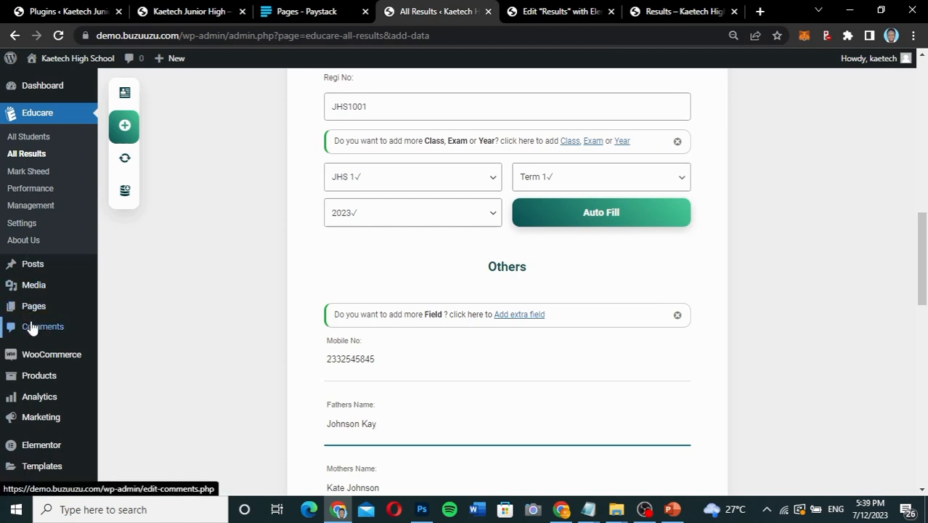
{"action": "scroll", "coordinate": [31, 328], "scroll_direction": "down", "scroll_amount": 2}
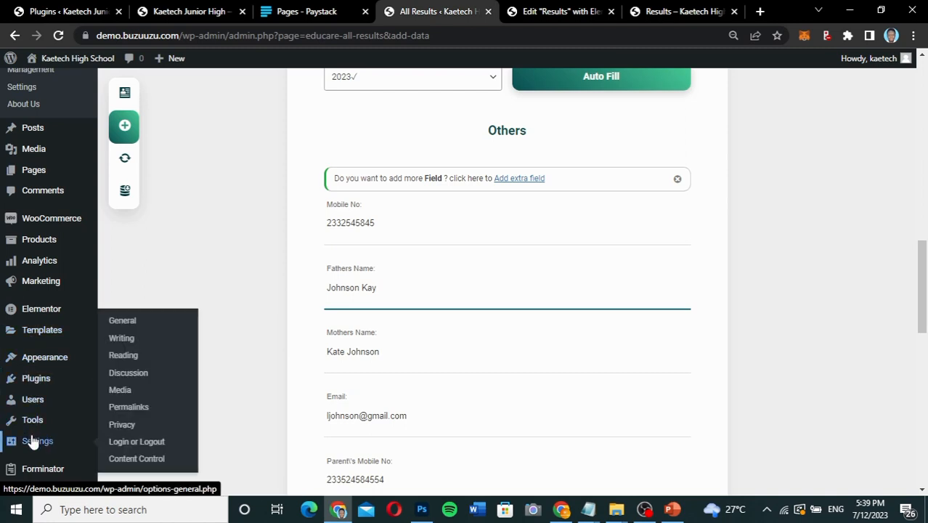
{"action": "left_click", "coordinate": [148, 459]}
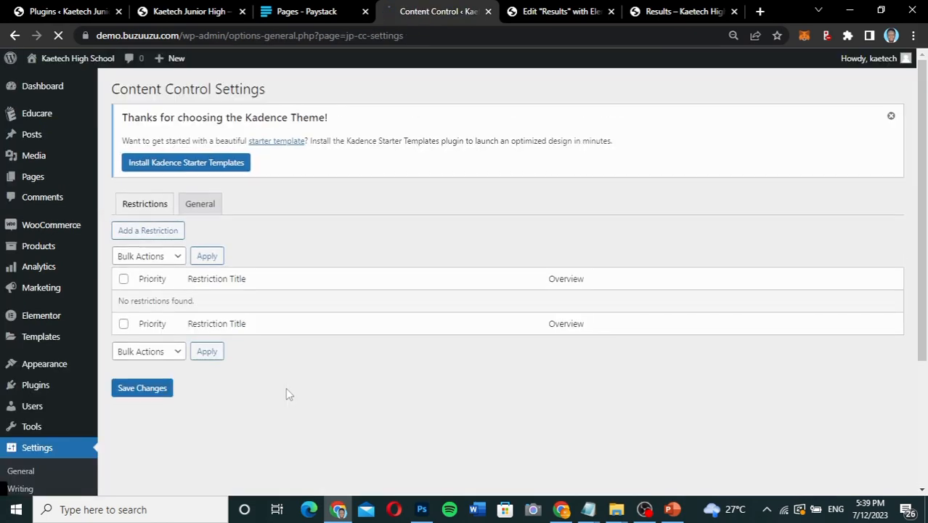
{"action": "scroll", "coordinate": [288, 393], "scroll_direction": "down", "scroll_amount": 1}
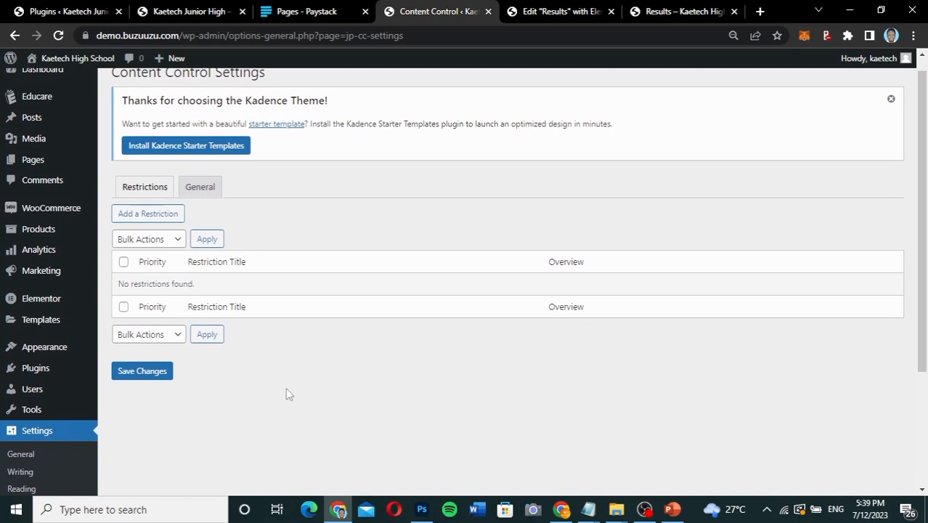
Start a new content restriction for logged-in users and title it Results.
{"action": "left_click", "coordinate": [164, 214]}
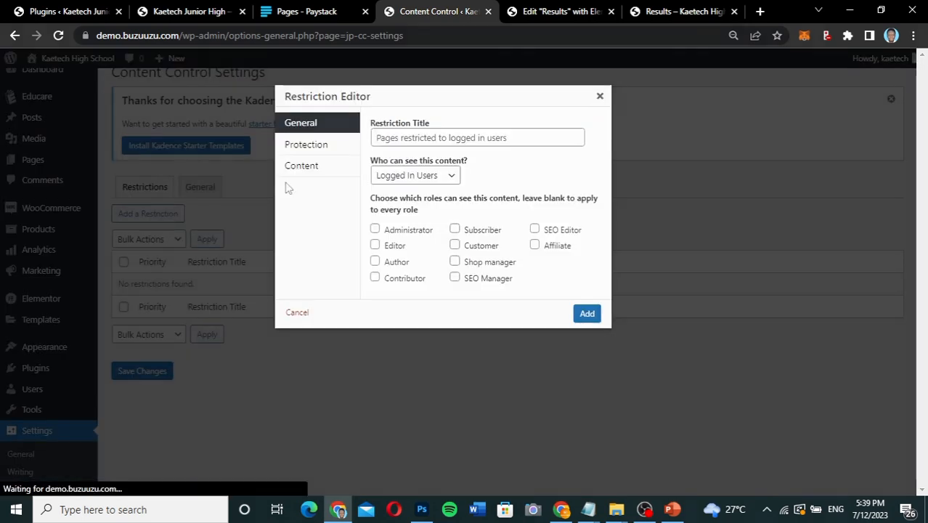
{"action": "left_click", "coordinate": [425, 137]}
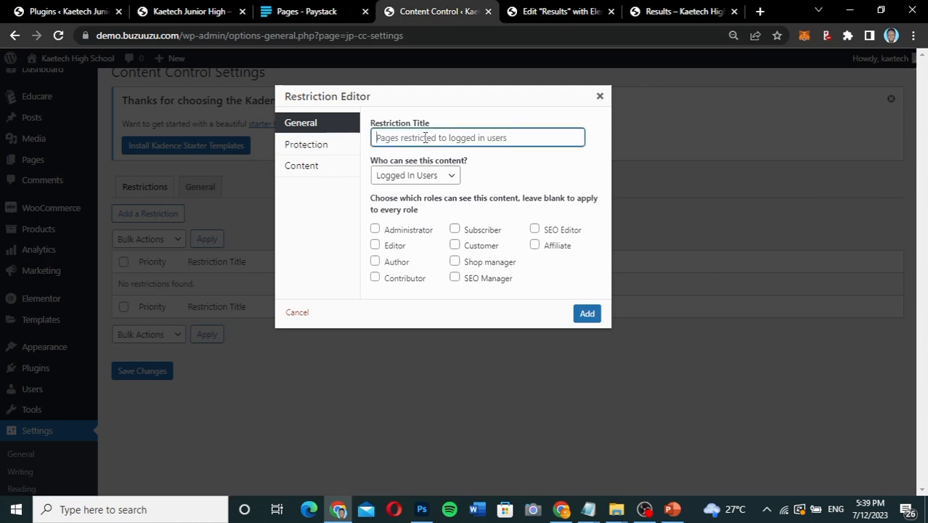
{"action": "type", "text": "Results"}
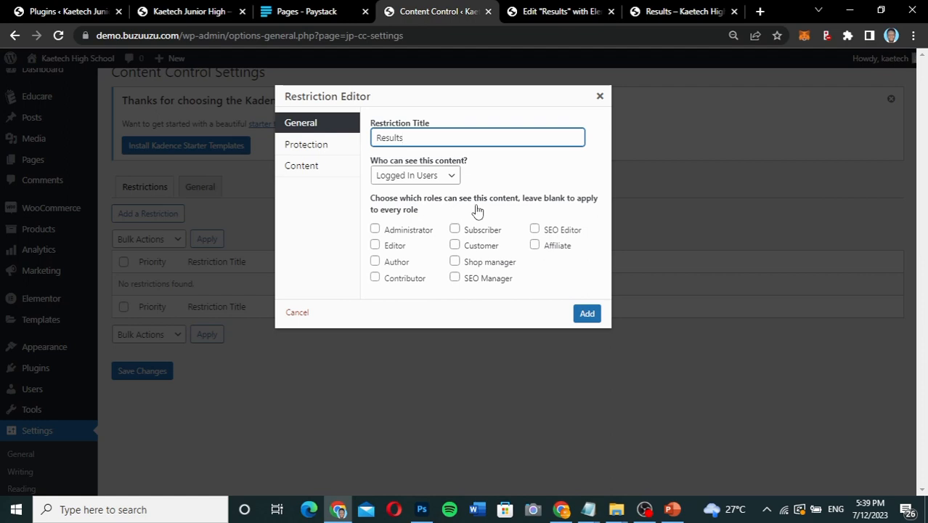
Allow the Administrator, Customer and Editor roles to see the content covered by the Results restriction.
{"action": "left_click", "coordinate": [376, 230]}
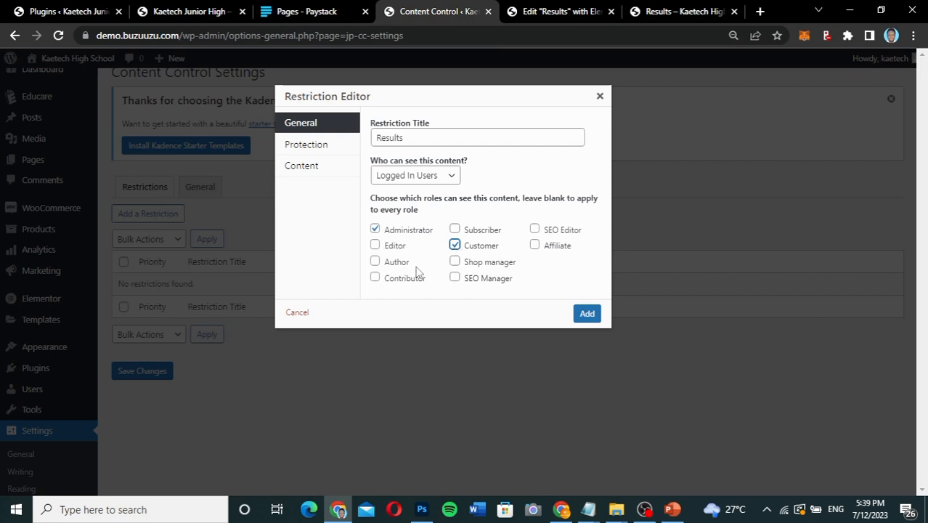
{"action": "left_click", "coordinate": [374, 245]}
{"action": "left_click", "coordinate": [455, 261]}
{"action": "left_click", "coordinate": [455, 261]}
{"action": "left_click", "coordinate": [455, 260]}
{"action": "left_click", "coordinate": [455, 259]}
{"action": "left_click", "coordinate": [309, 145]}
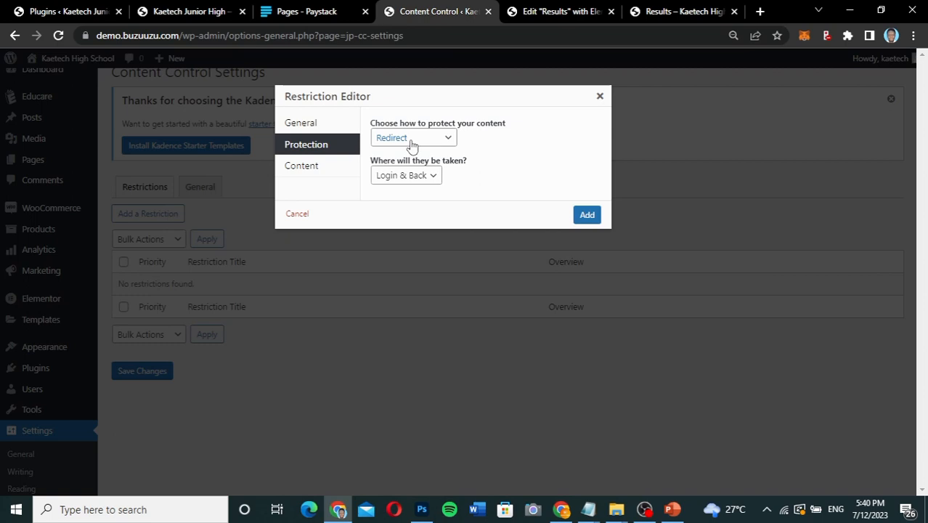
{"action": "left_click", "coordinate": [412, 177]}
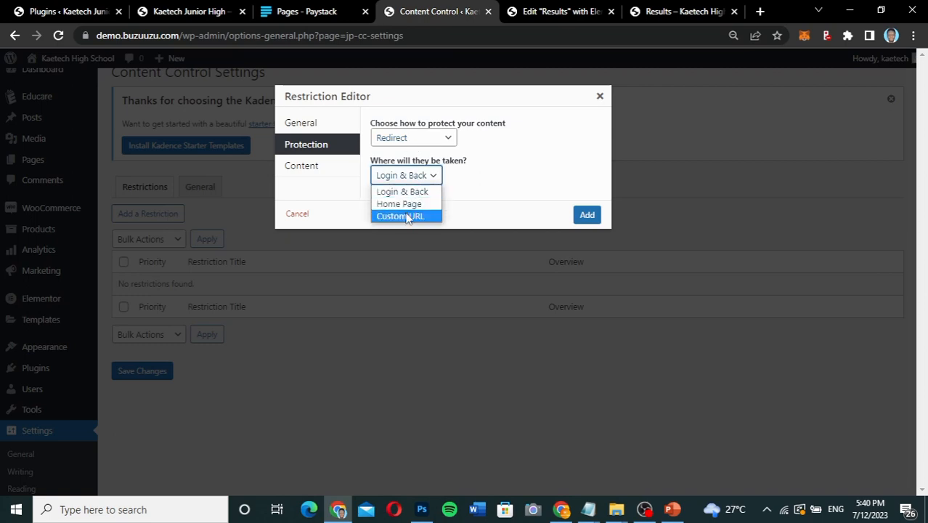
{"action": "left_click", "coordinate": [407, 217]}
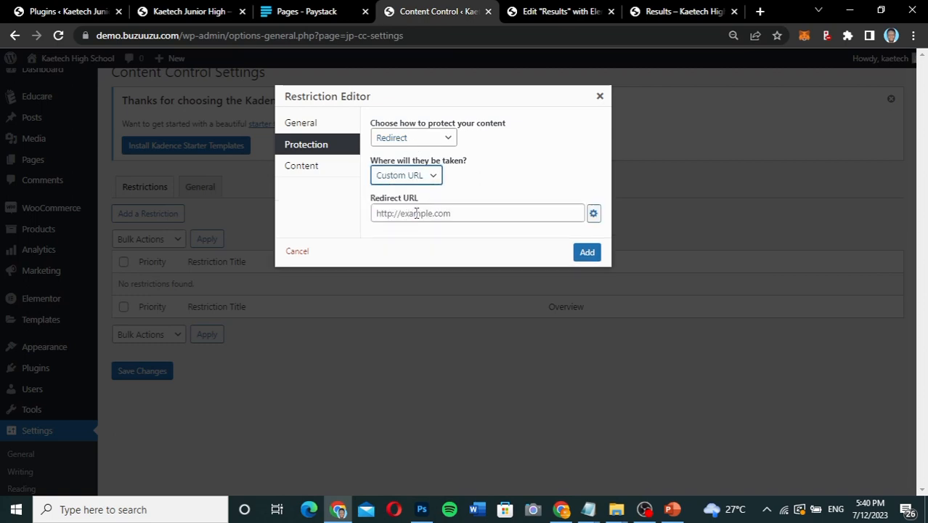
{"action": "left_click", "coordinate": [417, 213]}
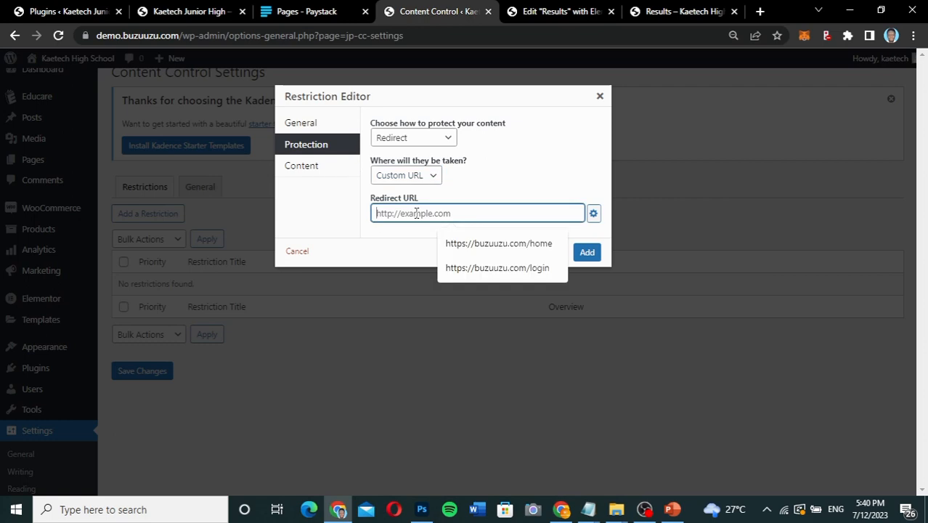
{"action": "left_click", "coordinate": [489, 273]}
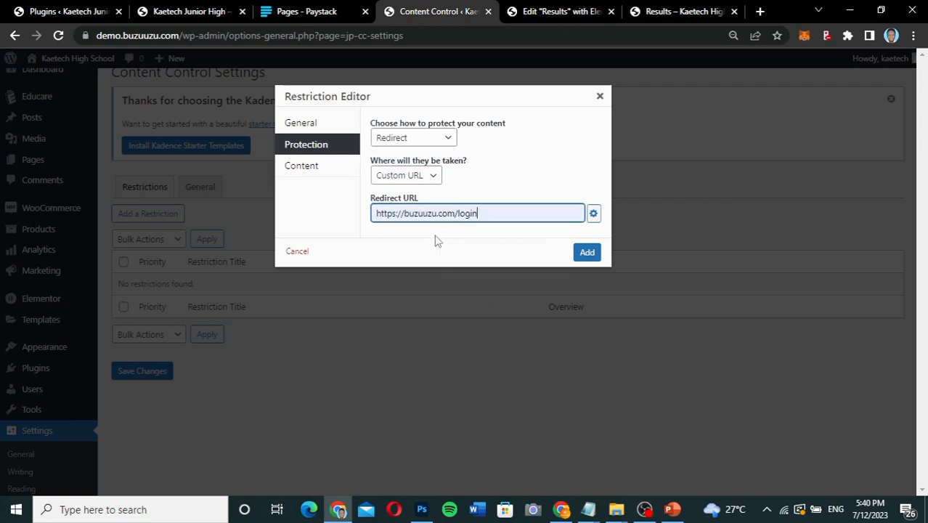
{"action": "left_click", "coordinate": [404, 213]}
{"action": "type", "text": "demo."}
{"action": "type", "text": "."}
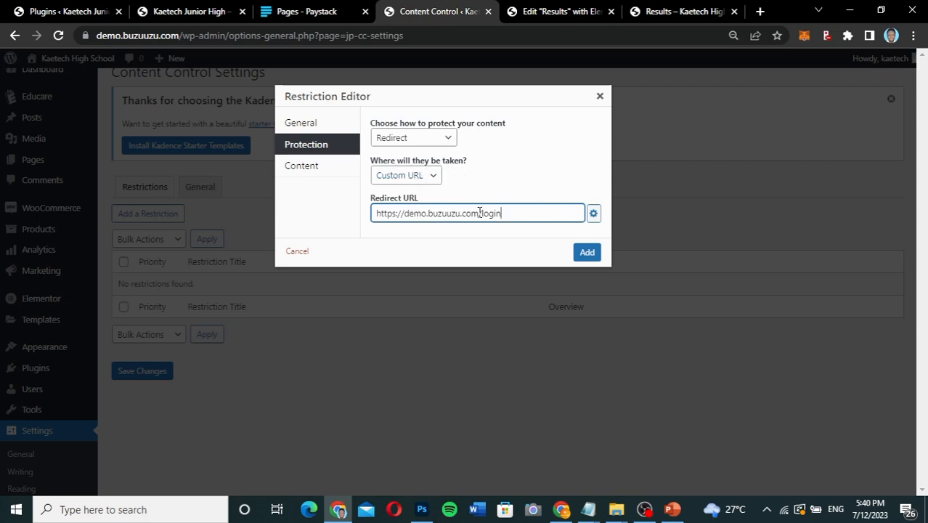
Apply the restriction to a selected page, choose the Results page (ID: 14), and add the restriction.
{"action": "left_click", "coordinate": [314, 167]}
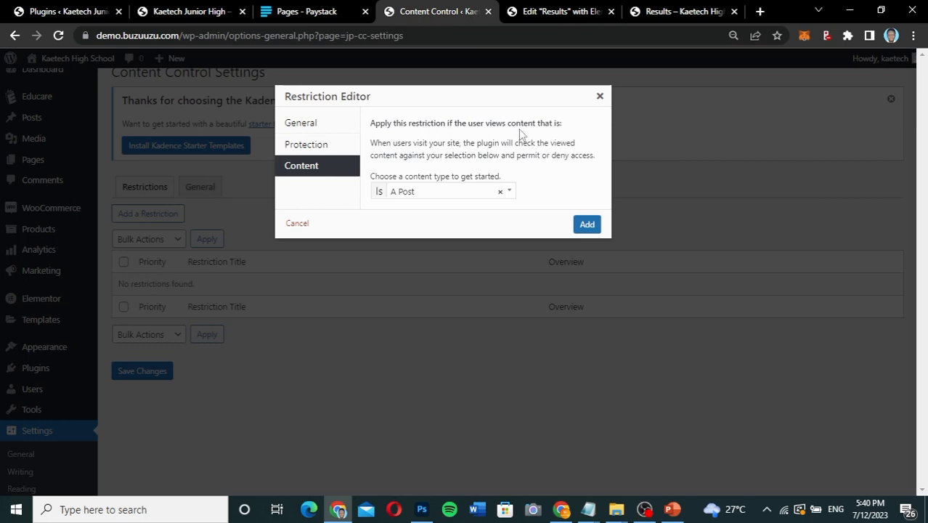
{"action": "left_click", "coordinate": [455, 192]}
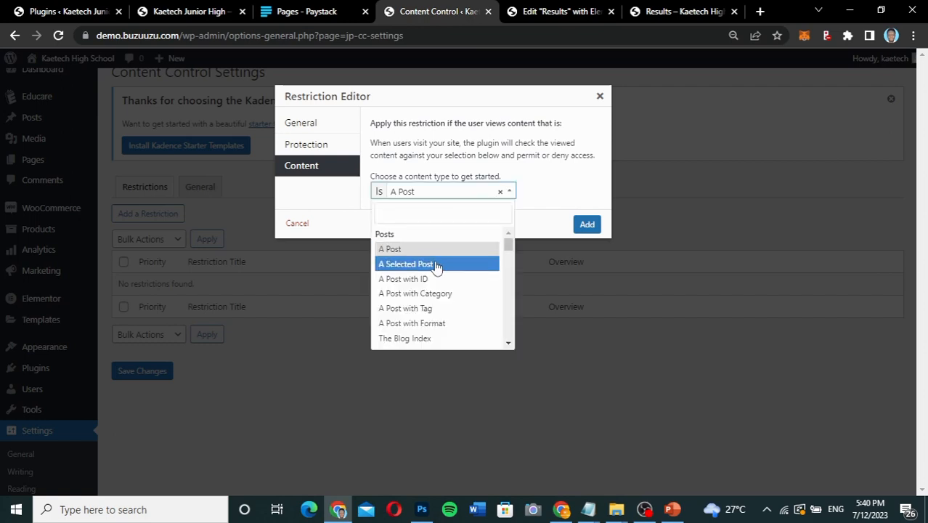
{"action": "scroll", "coordinate": [418, 332], "scroll_direction": "down", "scroll_amount": 3}
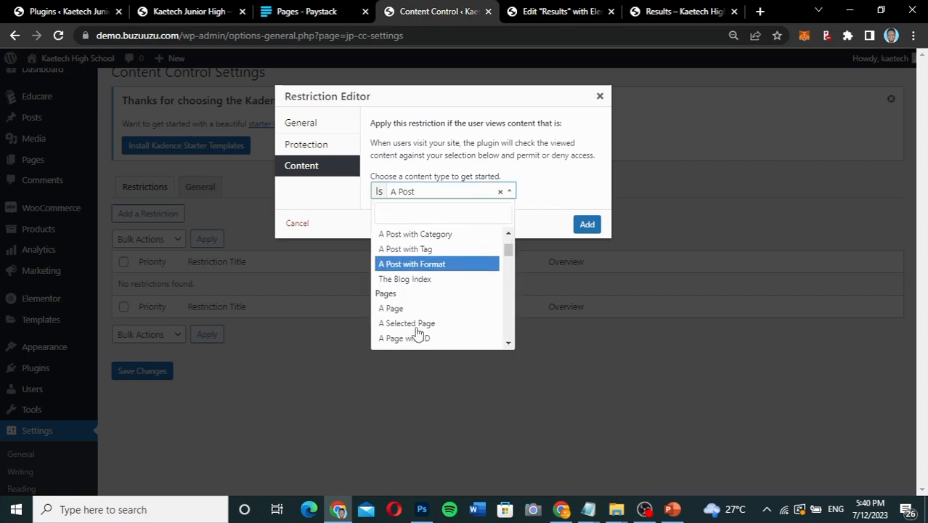
{"action": "left_click", "coordinate": [421, 302]}
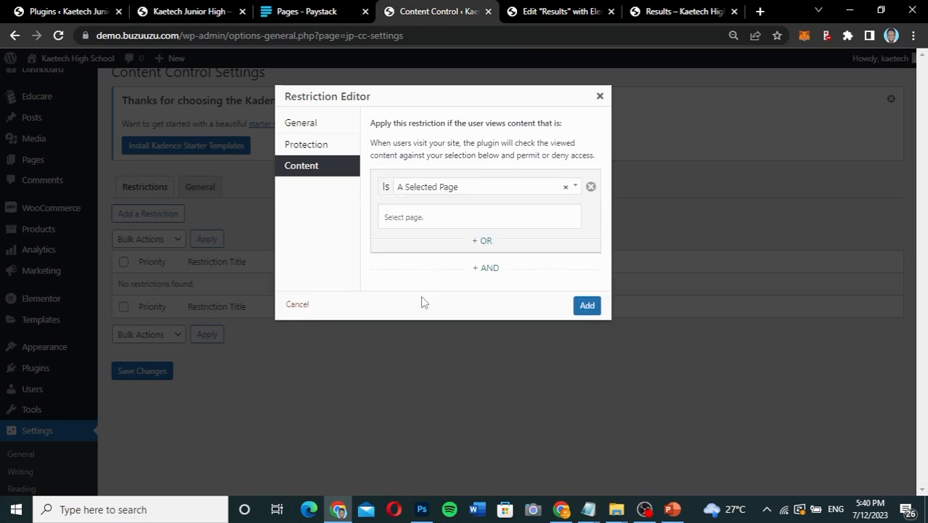
{"action": "left_click", "coordinate": [435, 219]}
{"action": "type", "text": "res"}
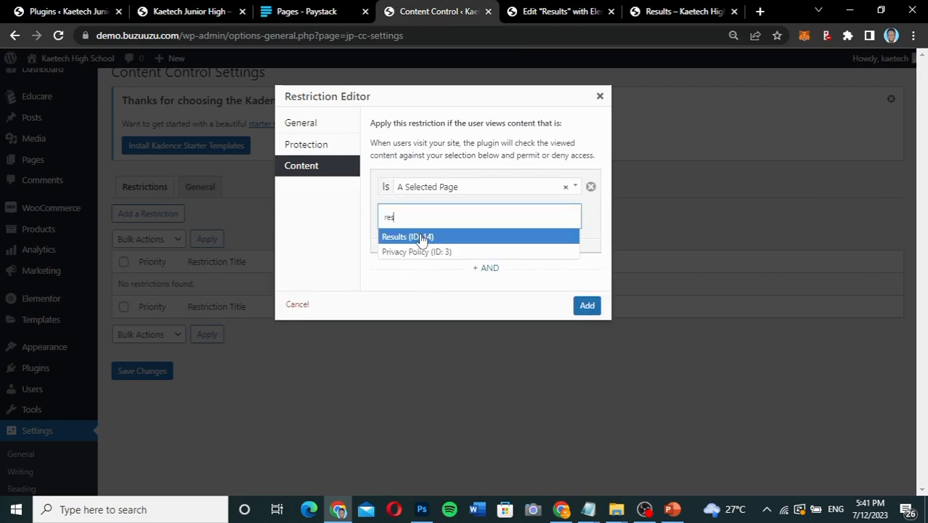
{"action": "left_click", "coordinate": [408, 238]}
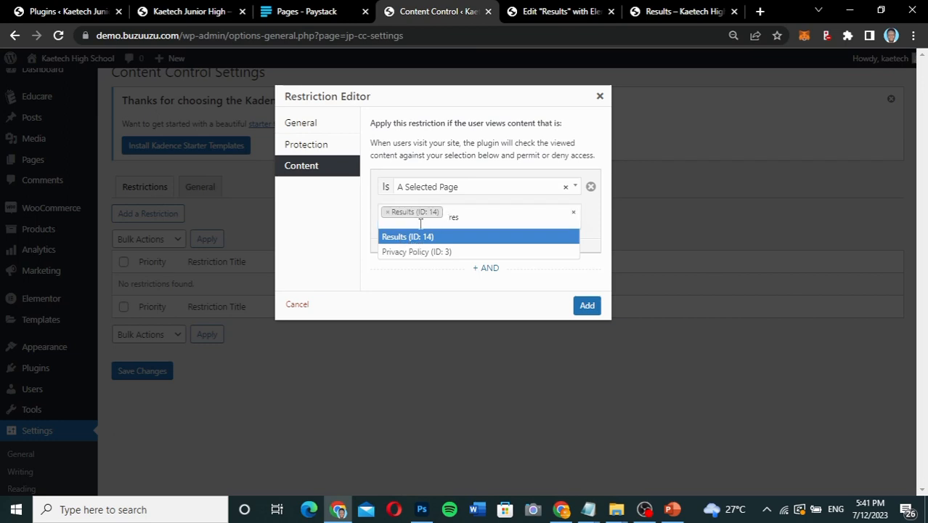
{"action": "left_click", "coordinate": [359, 215]}
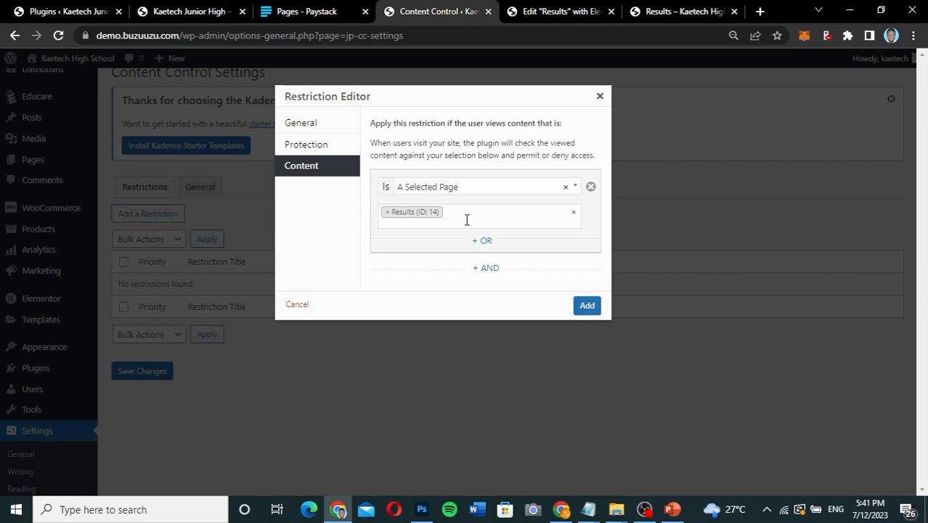
{"action": "left_click", "coordinate": [586, 305]}
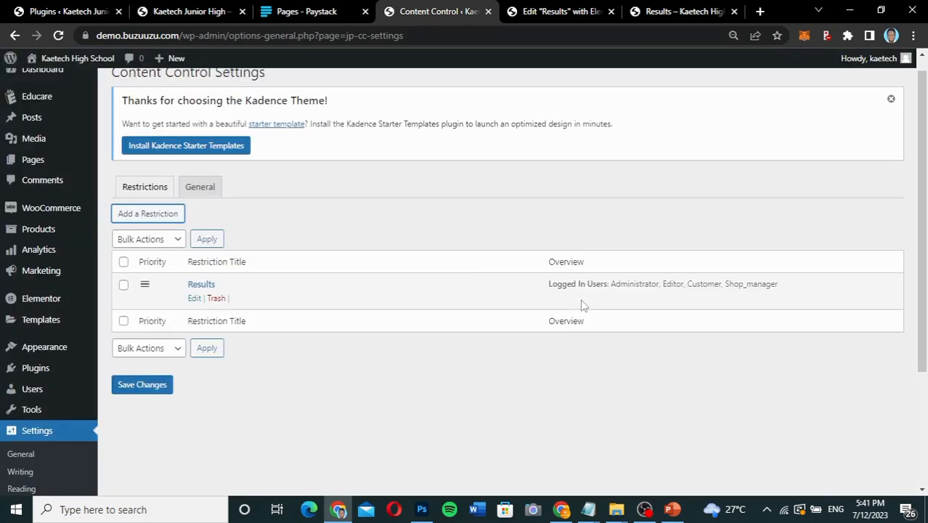
Reopen the Results restriction to review its title, audience and allowed roles, and close it with an update.
{"action": "left_click", "coordinate": [194, 298]}
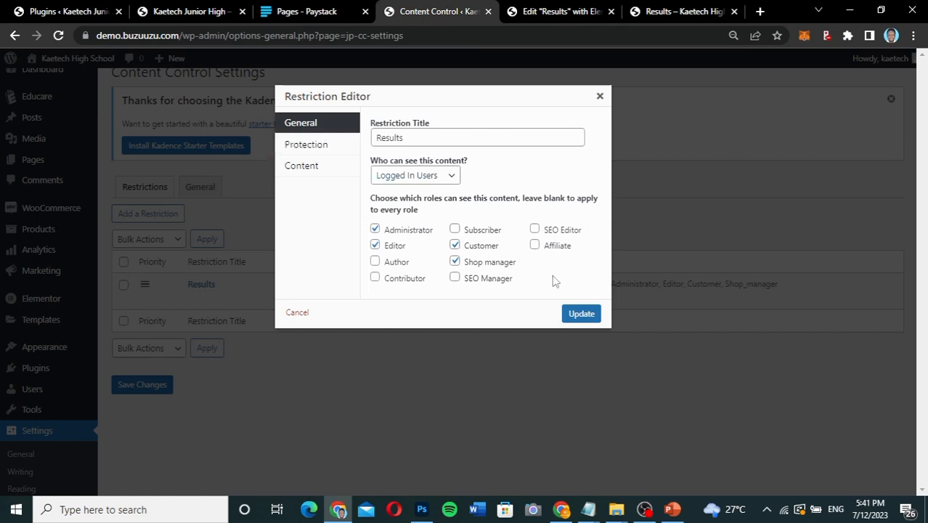
{"action": "left_click", "coordinate": [577, 316]}
{"action": "left_click", "coordinate": [581, 313]}
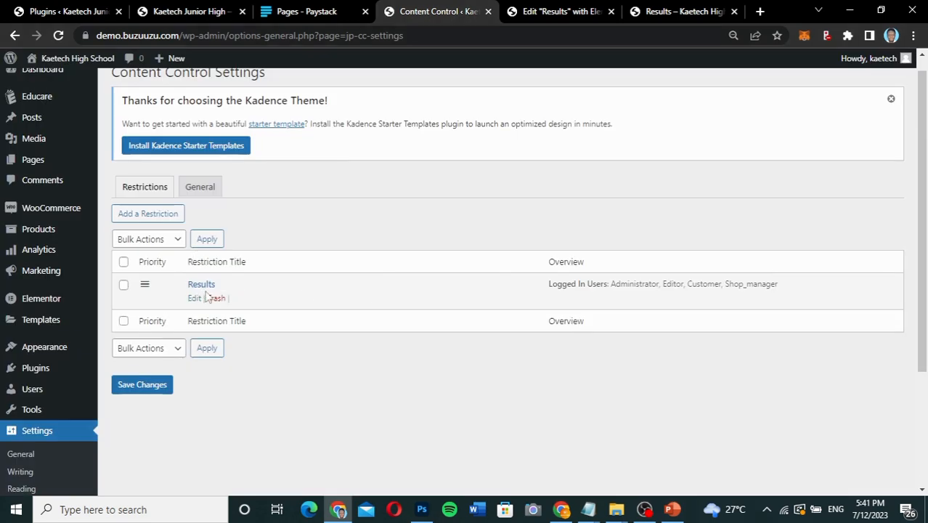
Check the plugin's default denial message setting, and save the Content Control changes from the restrictions list.
{"action": "left_click", "coordinate": [203, 193]}
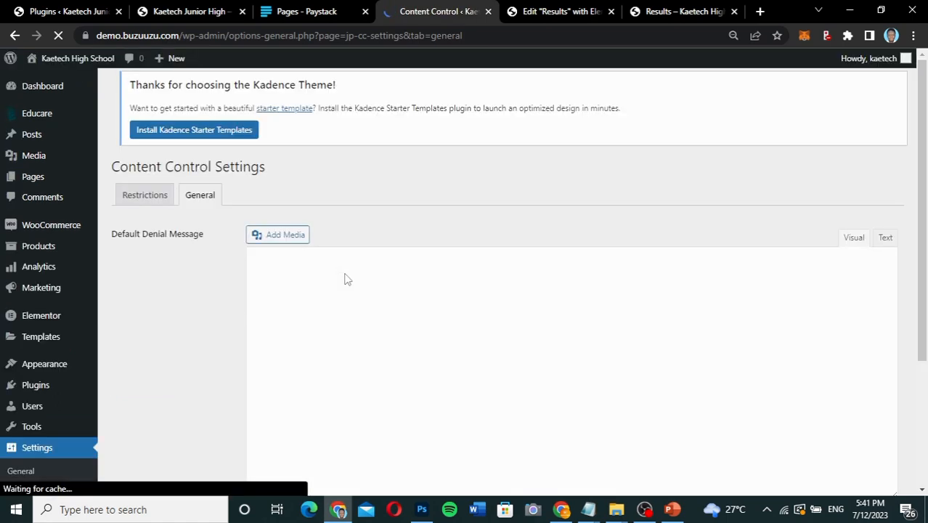
{"action": "scroll", "coordinate": [346, 278], "scroll_direction": "down", "scroll_amount": 1}
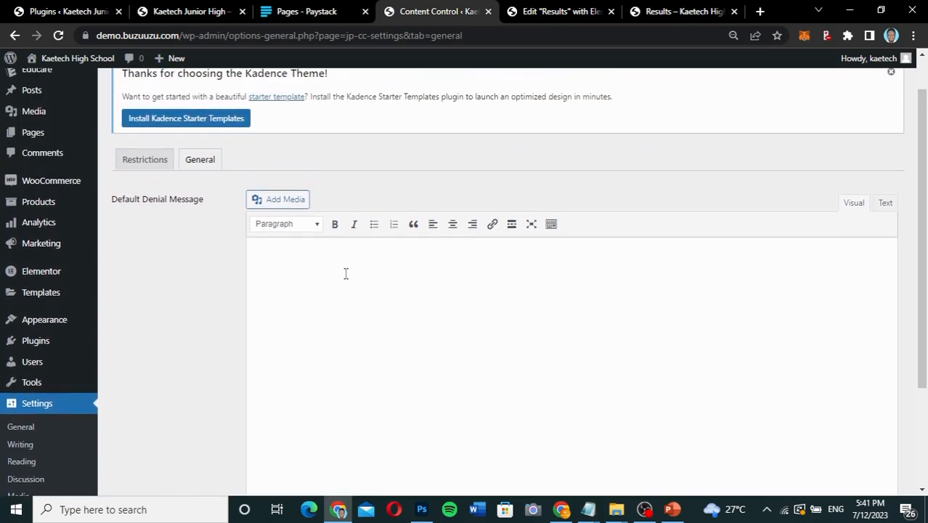
{"action": "left_click", "coordinate": [167, 160]}
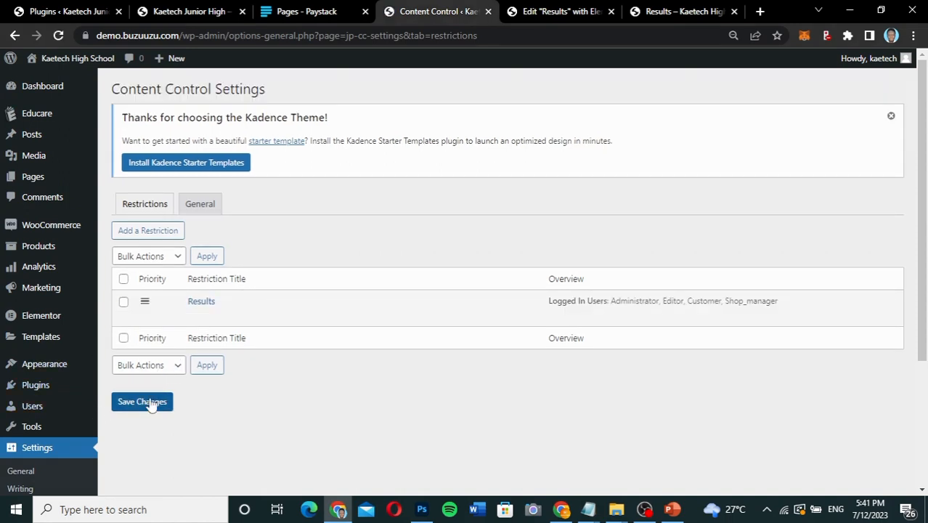
{"action": "mouse_move", "coordinate": [238, 296]}
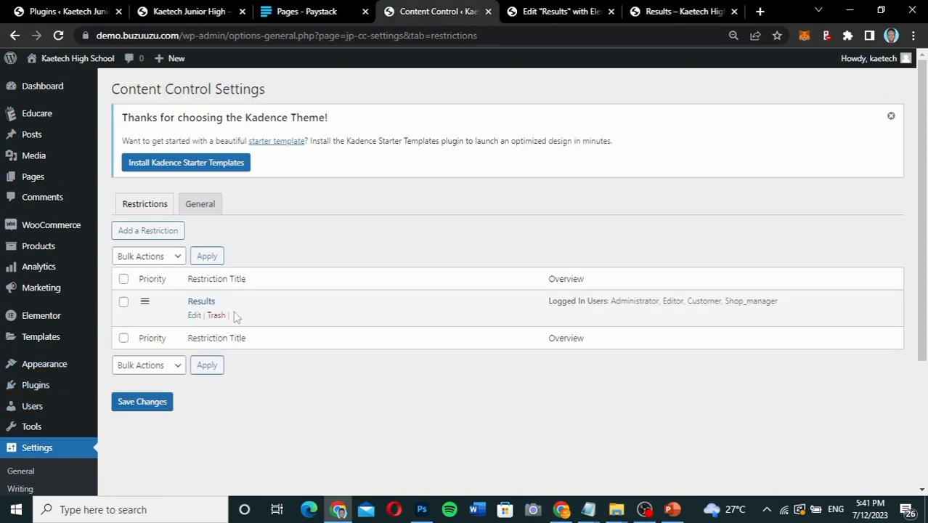
{"action": "left_click", "coordinate": [141, 404]}
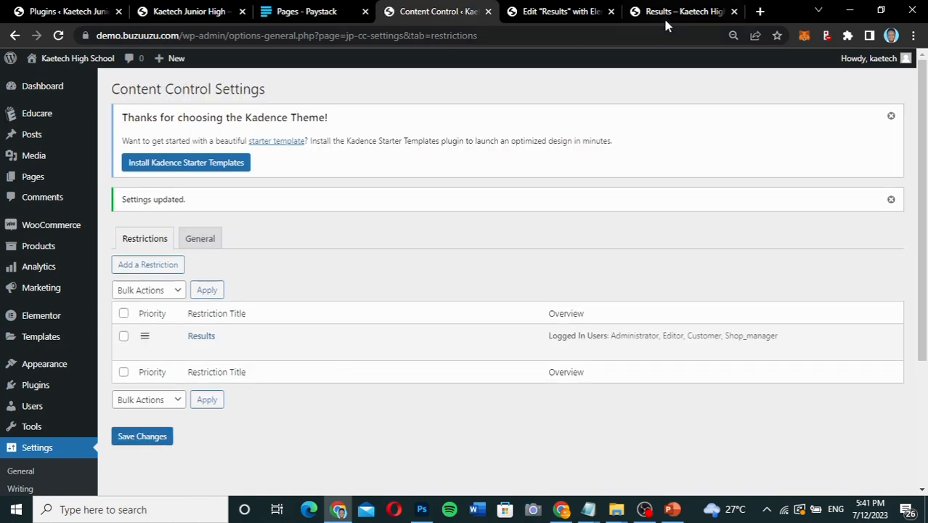
Open the public Results page, demo.buzuuzu.com/results/, in a new incognito window to test access while logged out.
{"action": "left_click", "coordinate": [670, 21]}
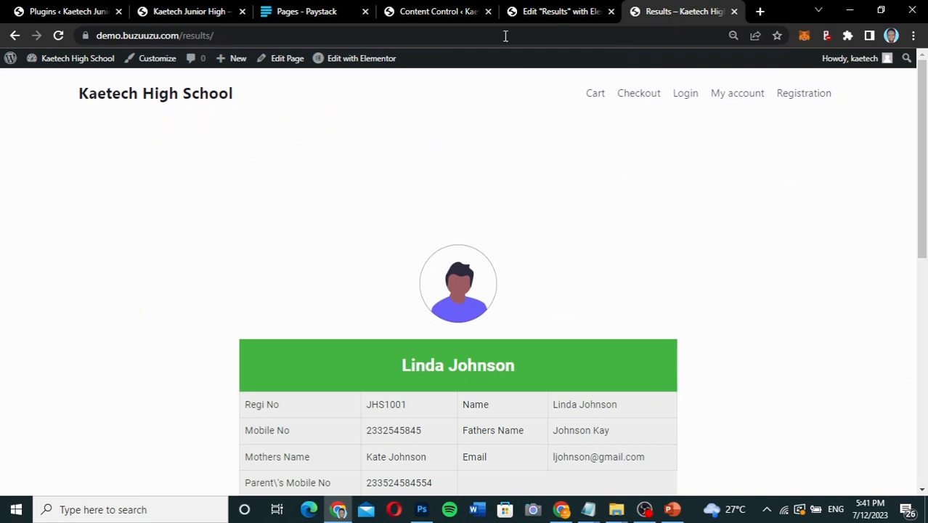
{"action": "left_click", "coordinate": [300, 34]}
{"action": "key", "text": "ctrl+c"}
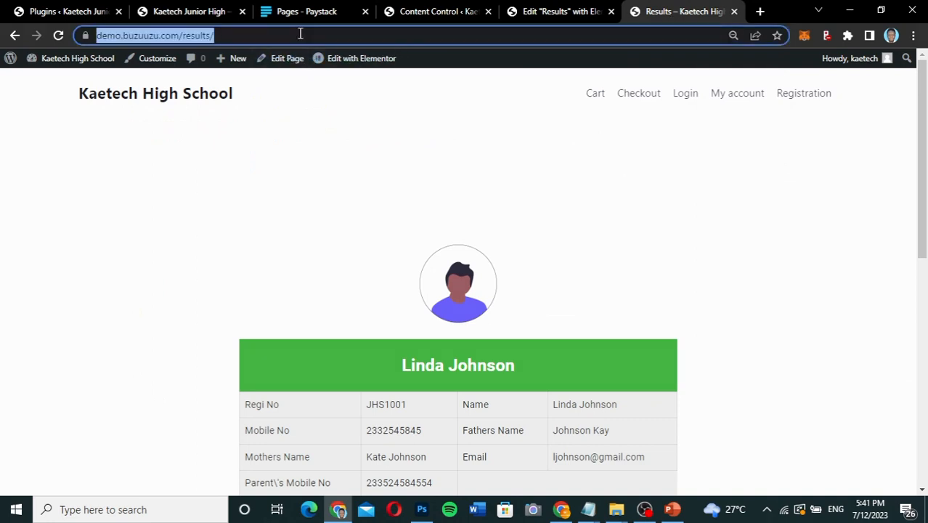
{"action": "left_click", "coordinate": [913, 34]}
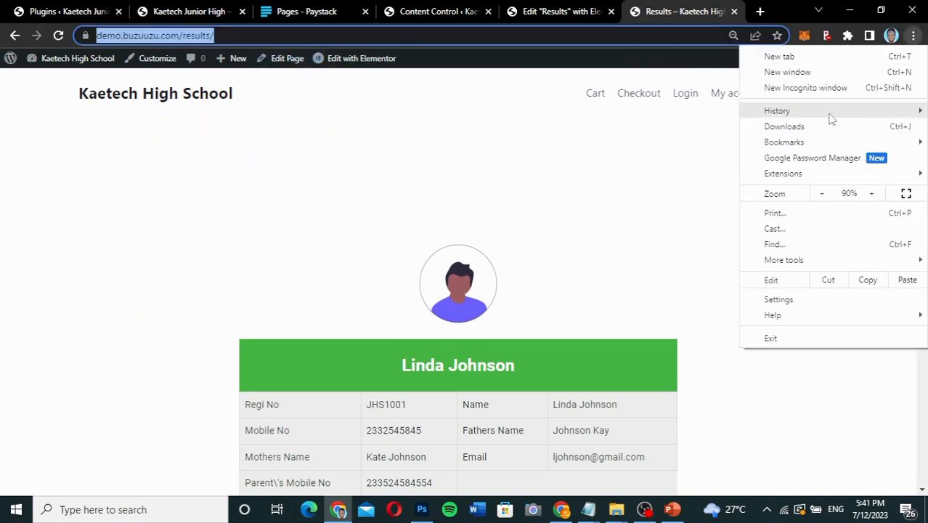
{"action": "left_click", "coordinate": [805, 89]}
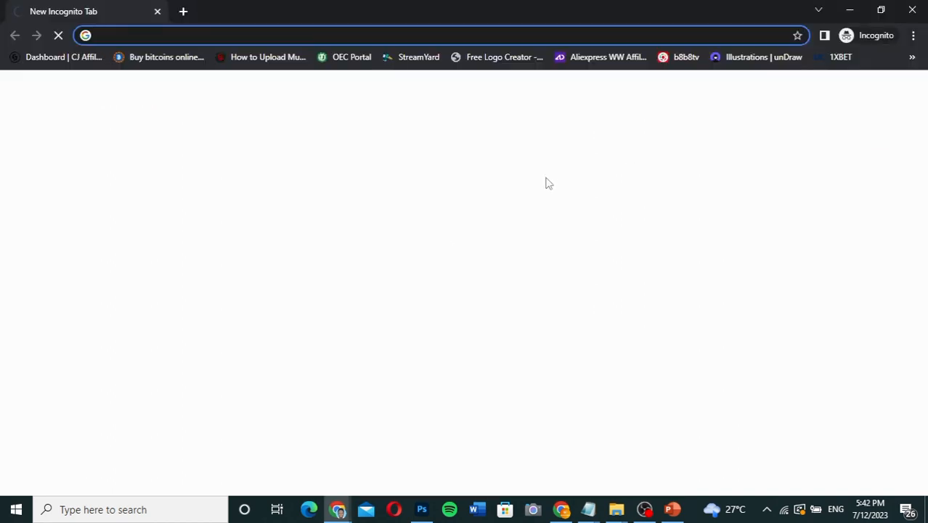
{"action": "key", "text": "ctrl+v"}
{"action": "key", "text": "Return"}
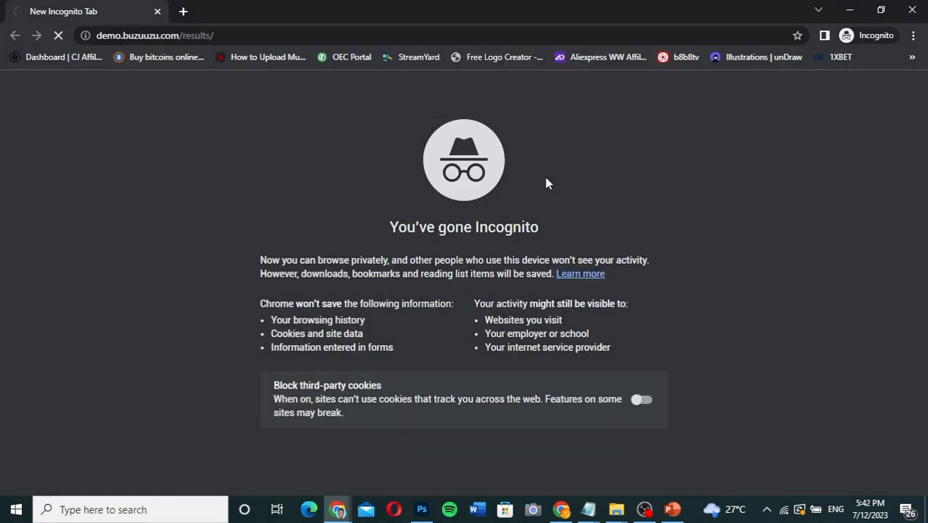
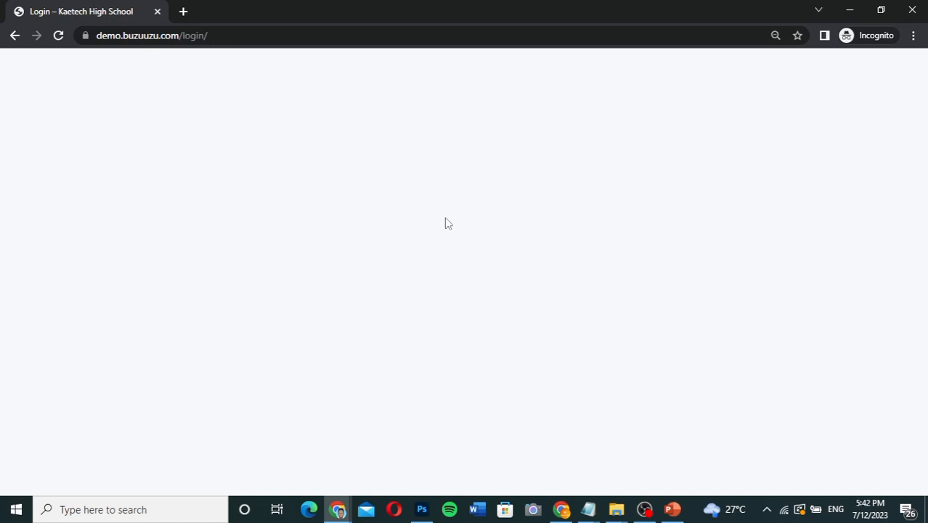
Close the incognito window and open the Menus admin page of the Kaetech High School site.
{"action": "left_click", "coordinate": [912, 10]}
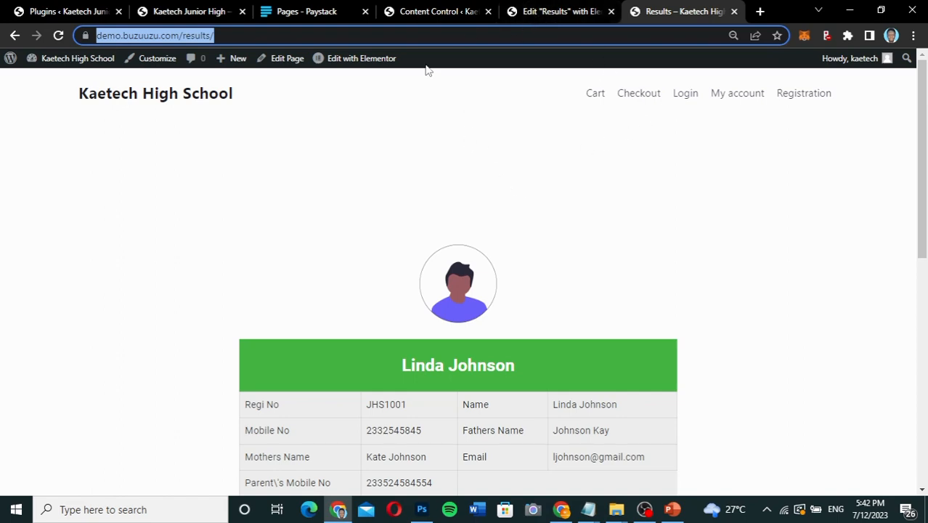
{"action": "left_click", "coordinate": [458, 11]}
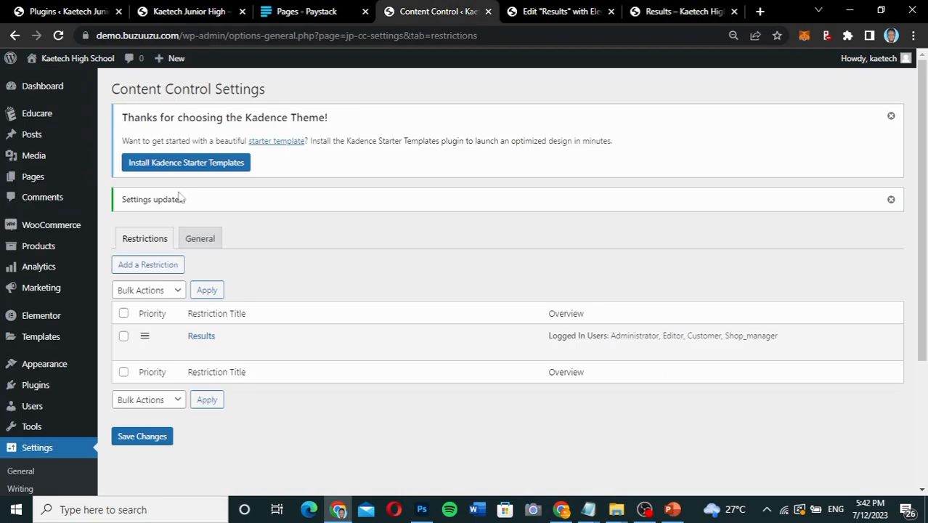
{"action": "scroll", "coordinate": [29, 311], "scroll_direction": "down", "scroll_amount": 3}
{"action": "mouse_move", "coordinate": [45, 236]}
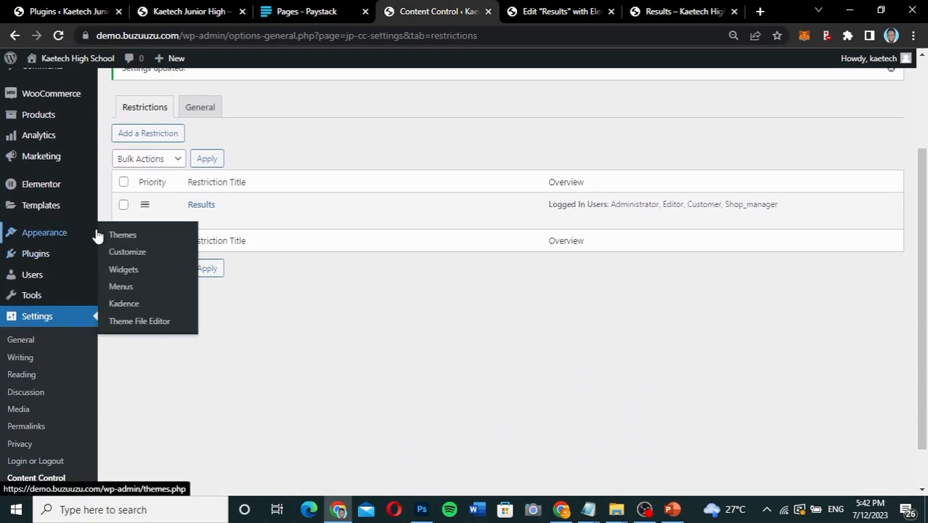
{"action": "left_click", "coordinate": [122, 288]}
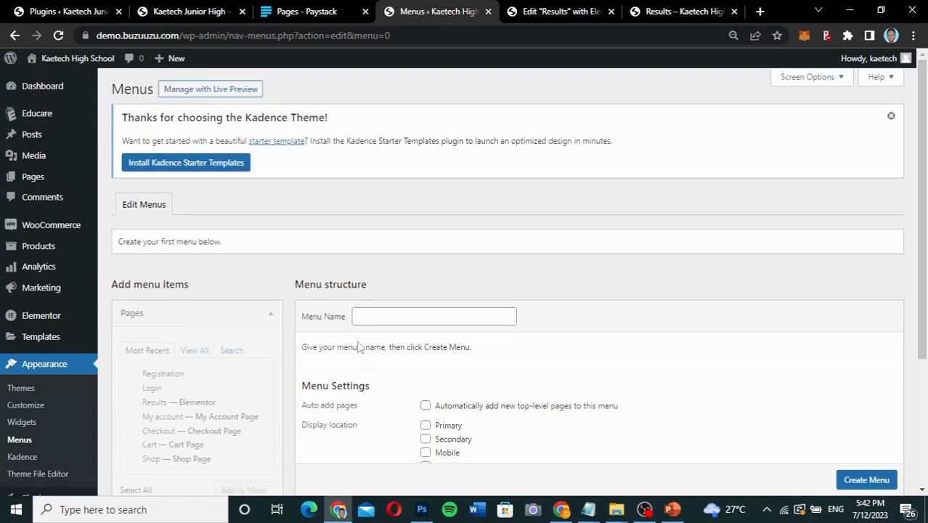
Create a navigation menu named Main Menu with the Primary and Mobile display locations.
{"action": "scroll", "coordinate": [358, 346], "scroll_direction": "down", "scroll_amount": 3}
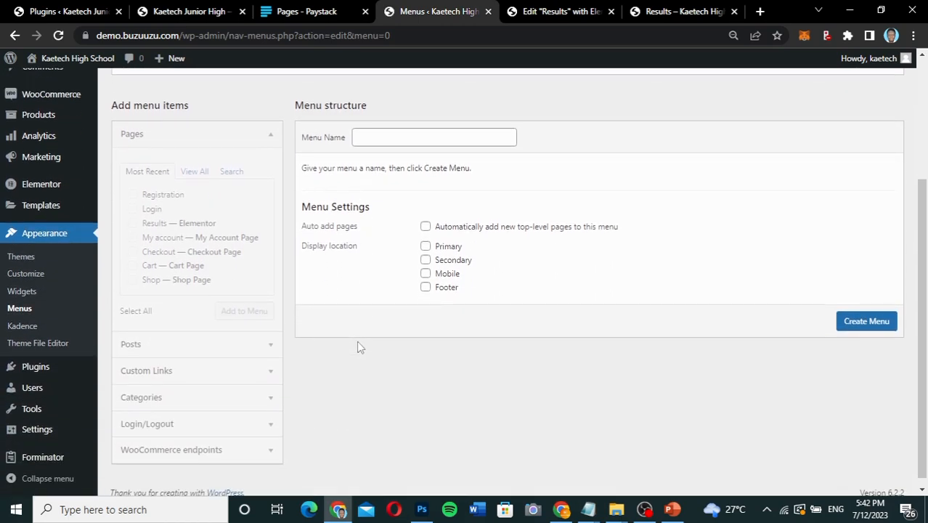
{"action": "scroll", "coordinate": [358, 342], "scroll_direction": "up", "scroll_amount": 2}
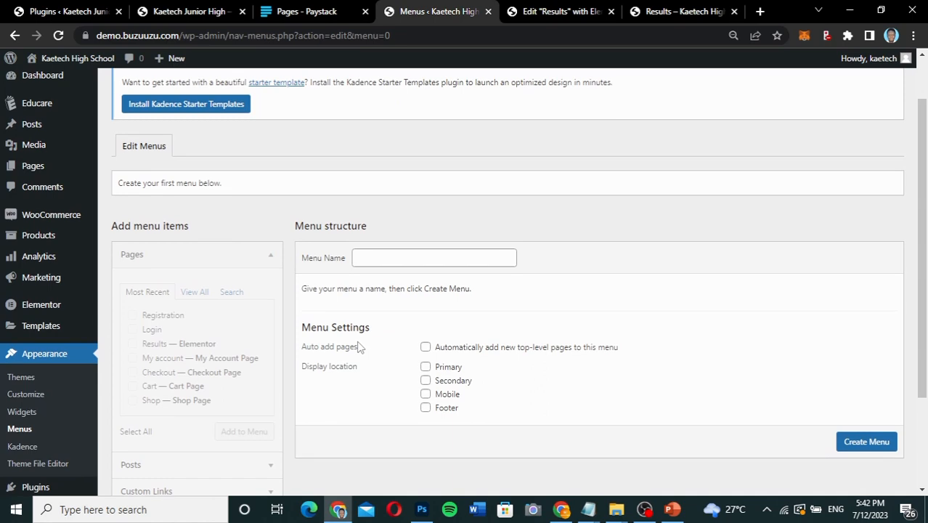
{"action": "left_click", "coordinate": [404, 261]}
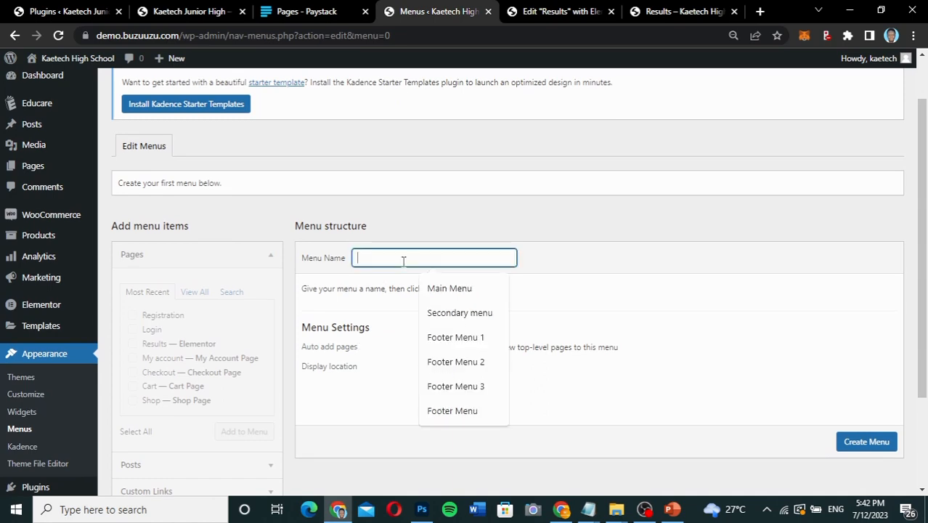
{"action": "left_click", "coordinate": [449, 289]}
{"action": "scroll", "coordinate": [372, 352], "scroll_direction": "down", "scroll_amount": 1}
{"action": "left_click_drag", "start_coordinate": [379, 340], "coordinate": [425, 300]}
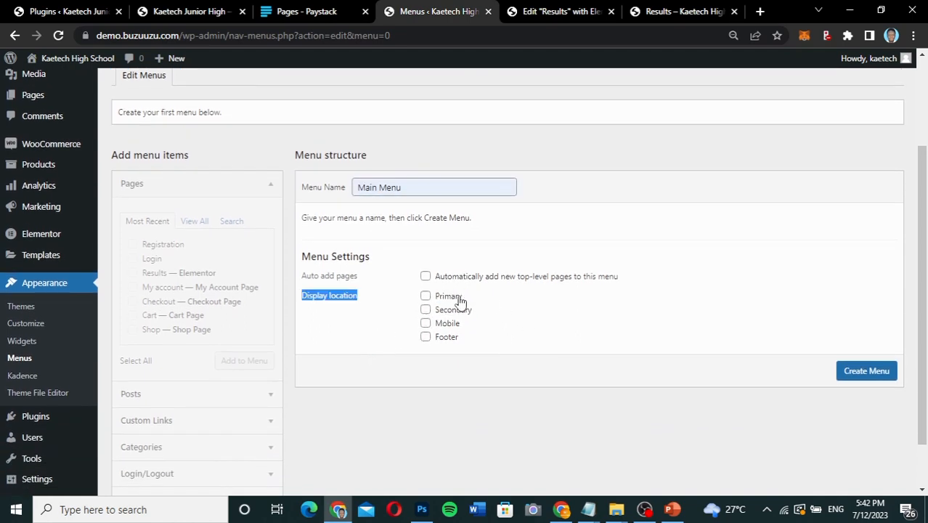
{"action": "left_click", "coordinate": [426, 297]}
{"action": "left_click", "coordinate": [425, 324]}
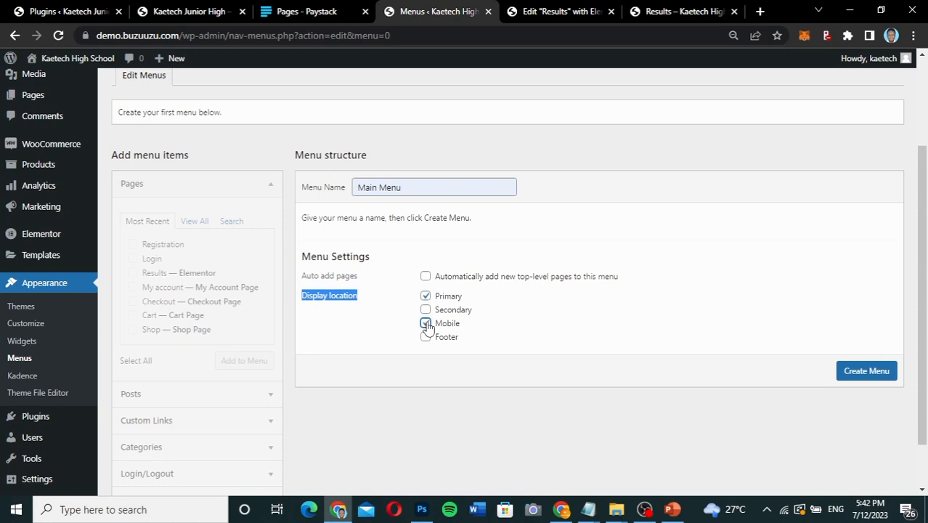
{"action": "left_click", "coordinate": [864, 372]}
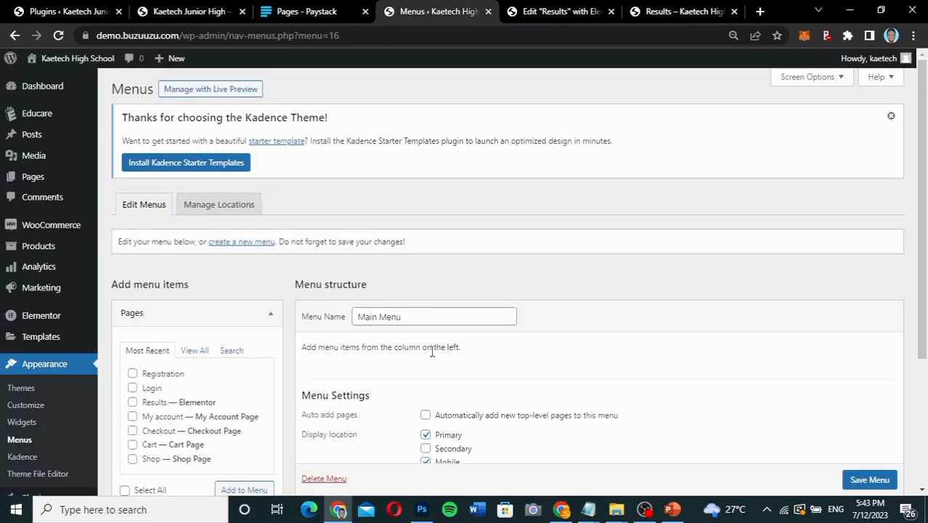
Check the header menu on the Kaetech Junior High site and add the Results page to Main Menu.
{"action": "scroll", "coordinate": [432, 354], "scroll_direction": "down", "scroll_amount": 5}
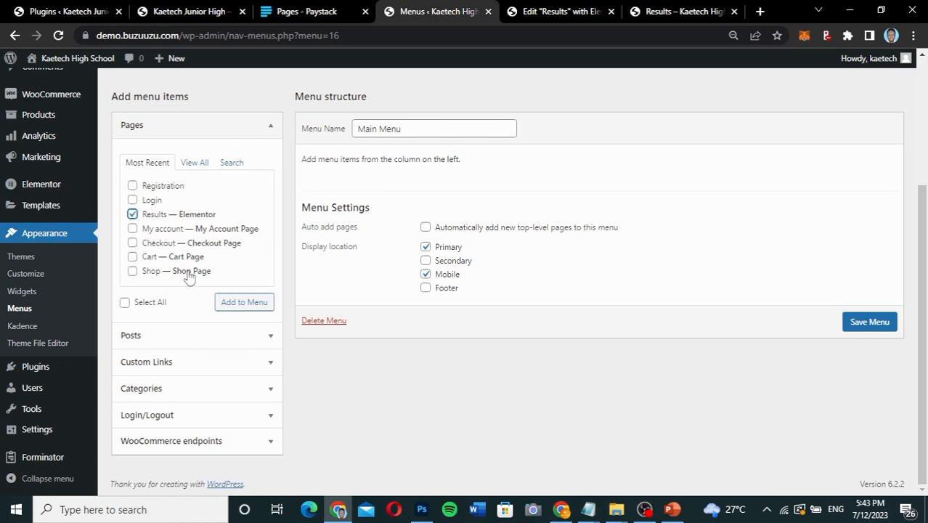
{"action": "left_click", "coordinate": [200, 11]}
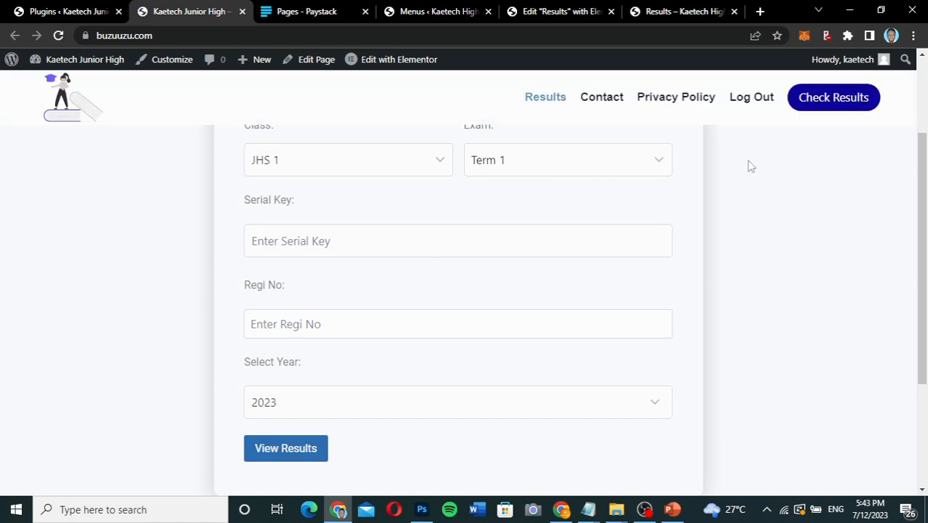
{"action": "scroll", "coordinate": [751, 166], "scroll_direction": "up", "scroll_amount": 2}
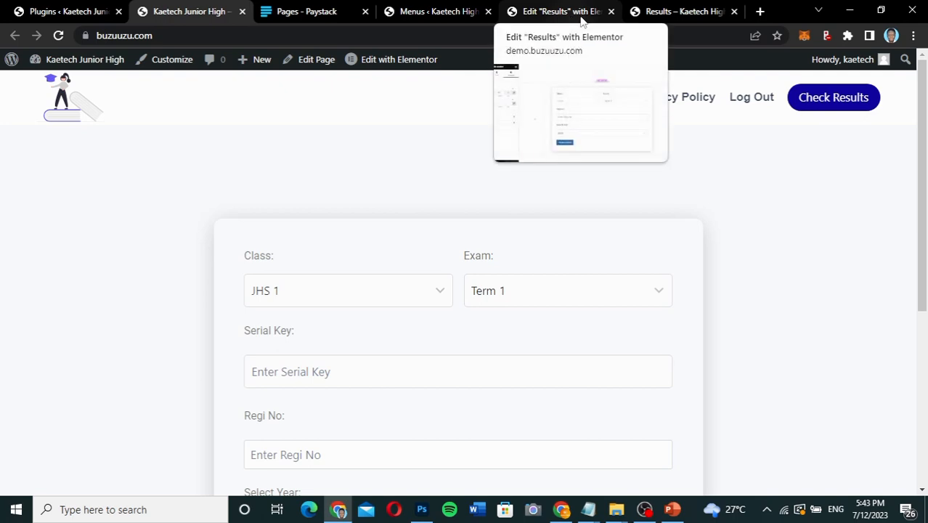
{"action": "left_click", "coordinate": [465, 13]}
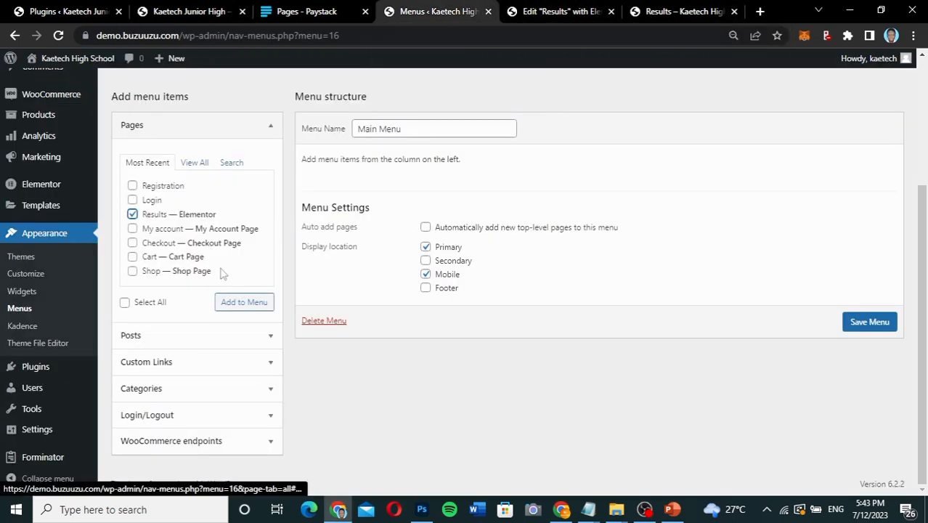
{"action": "left_click", "coordinate": [233, 308]}
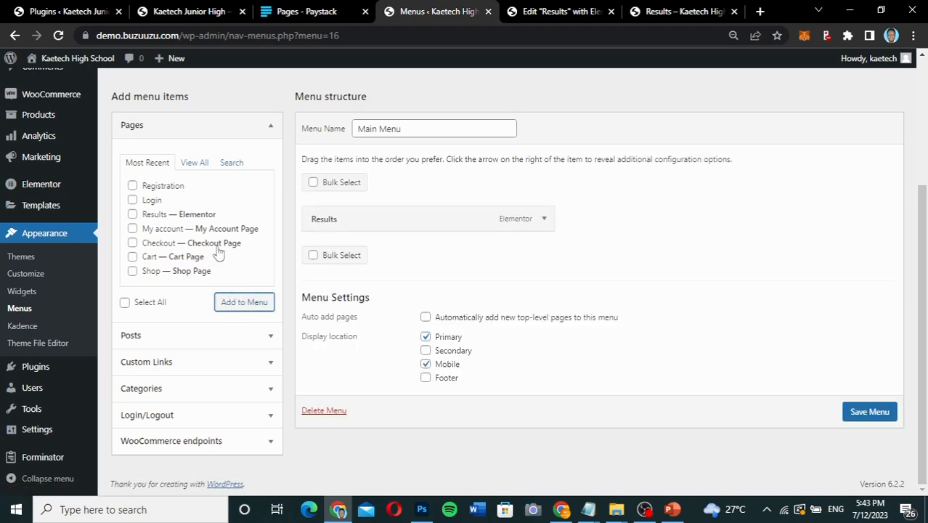
Look through all available pages and add the combined Log In|Log Out item to Main Menu.
{"action": "left_click", "coordinate": [194, 164]}
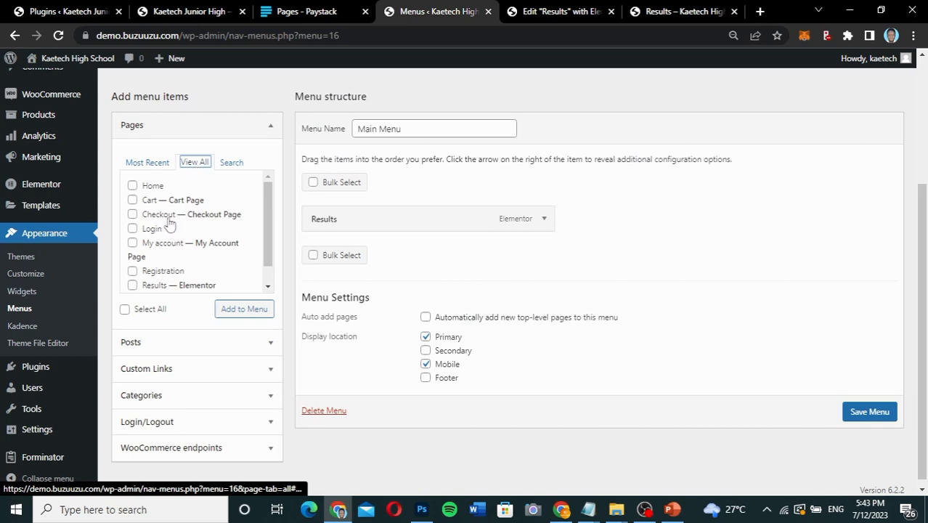
{"action": "scroll", "coordinate": [162, 266], "scroll_direction": "down", "scroll_amount": 1}
{"action": "scroll", "coordinate": [156, 266], "scroll_direction": "up", "scroll_amount": 2}
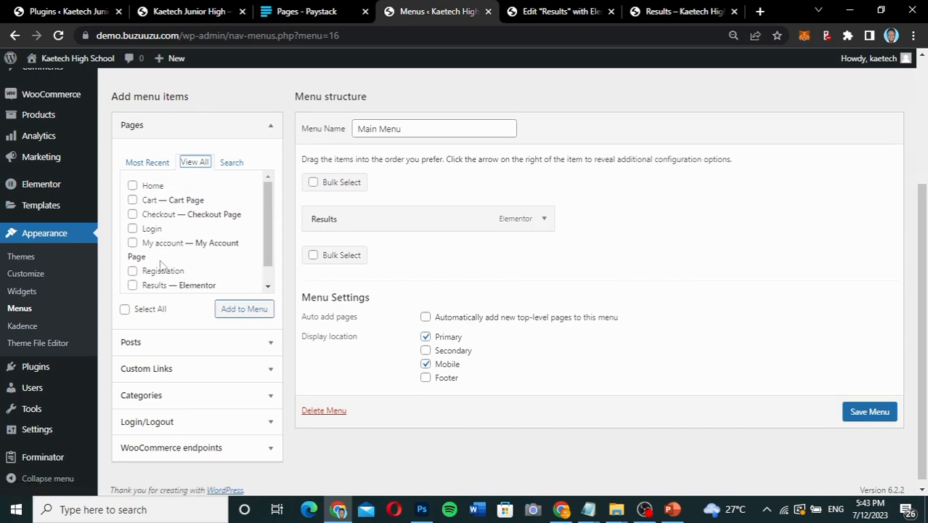
{"action": "scroll", "coordinate": [145, 267], "scroll_direction": "down", "scroll_amount": 2}
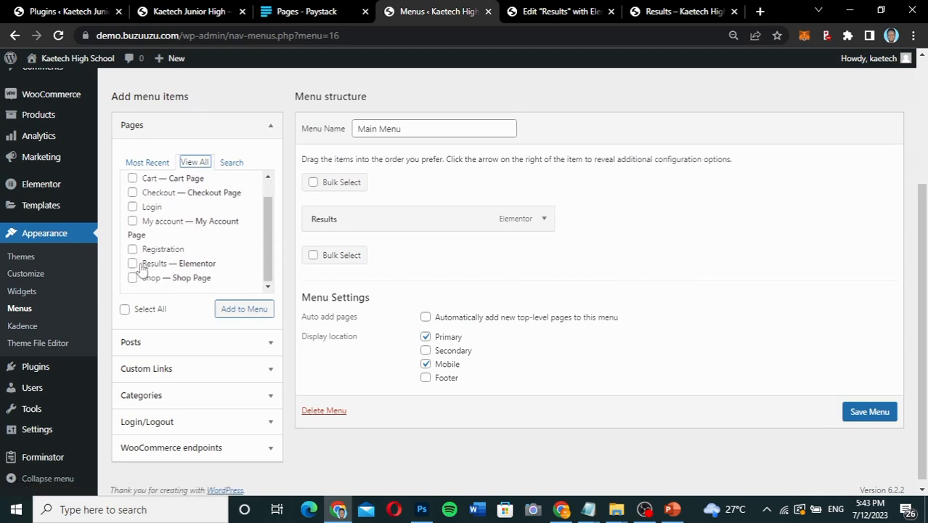
{"action": "scroll", "coordinate": [154, 231], "scroll_direction": "up", "scroll_amount": 1}
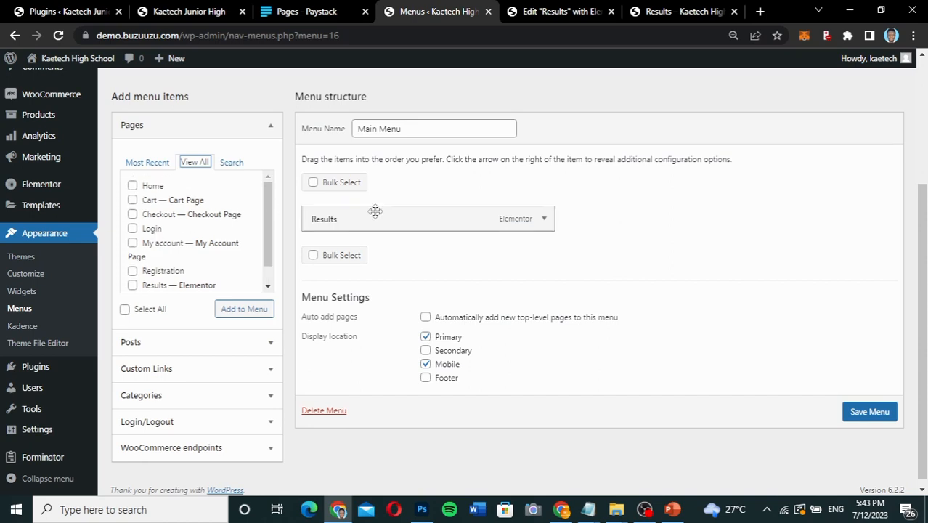
{"action": "scroll", "coordinate": [261, 369], "scroll_direction": "down", "scroll_amount": 1}
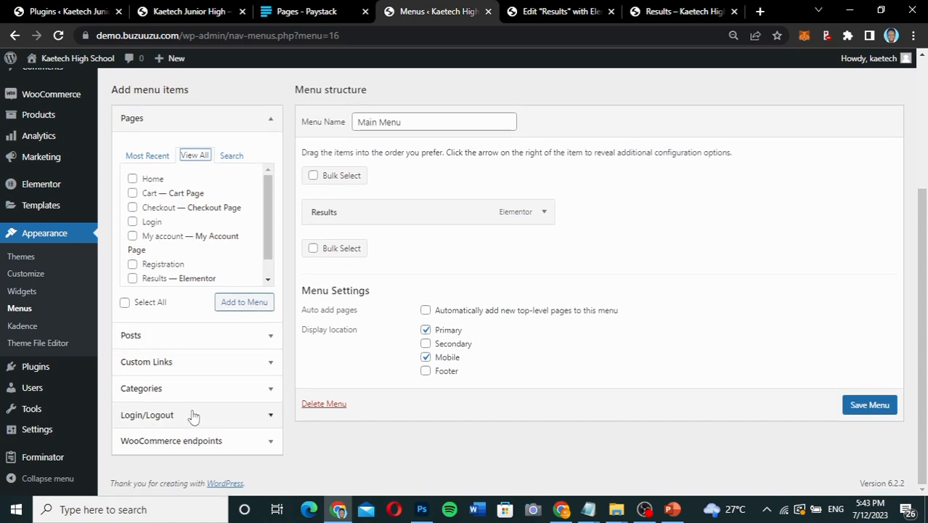
{"action": "left_click", "coordinate": [182, 416]}
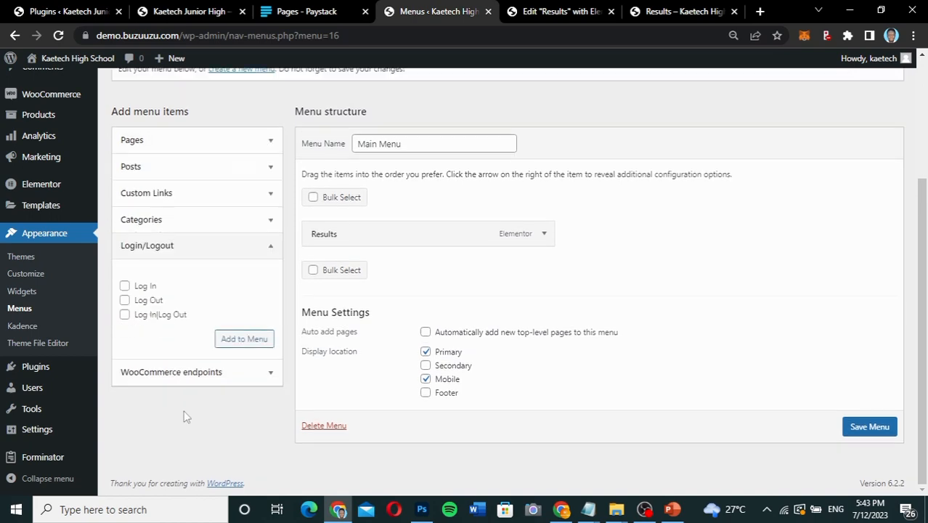
{"action": "left_click", "coordinate": [124, 316]}
{"action": "left_click", "coordinate": [248, 341]}
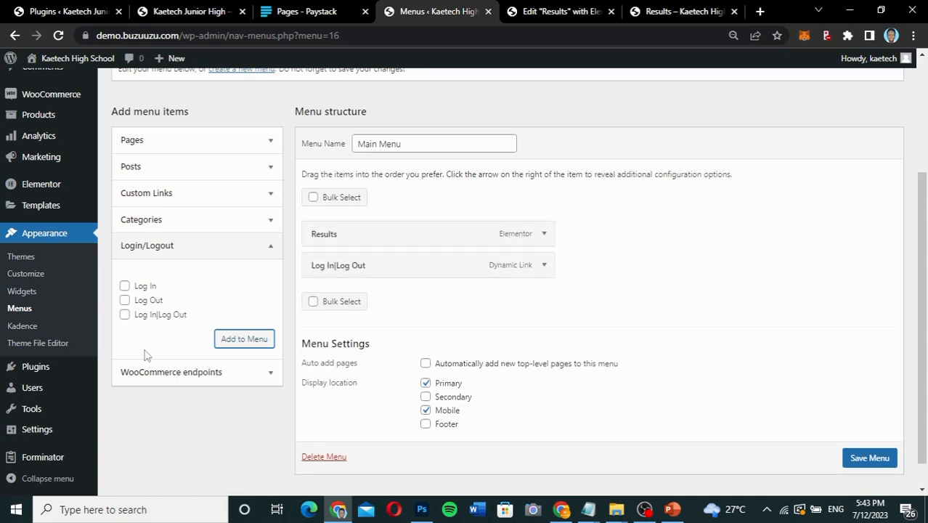
Add a custom link with the URL # and the text Contact to Main Menu.
{"action": "left_click", "coordinate": [187, 247]}
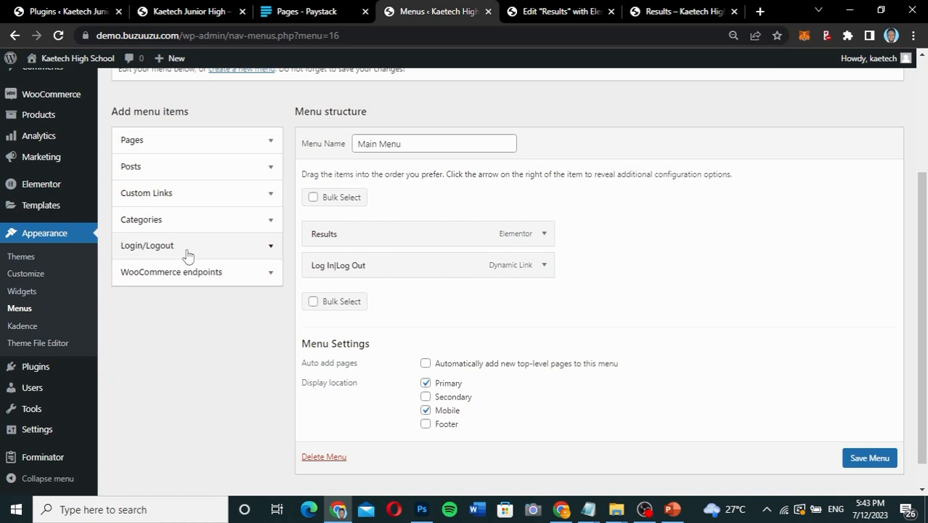
{"action": "left_click", "coordinate": [202, 195]}
{"action": "left_click", "coordinate": [177, 239]}
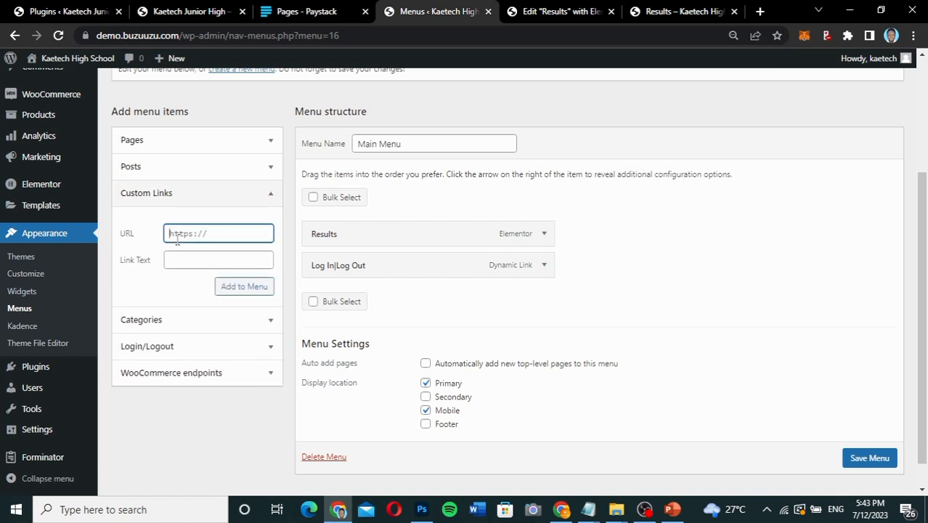
{"action": "type", "text": "#"}
{"action": "left_click", "coordinate": [177, 263]}
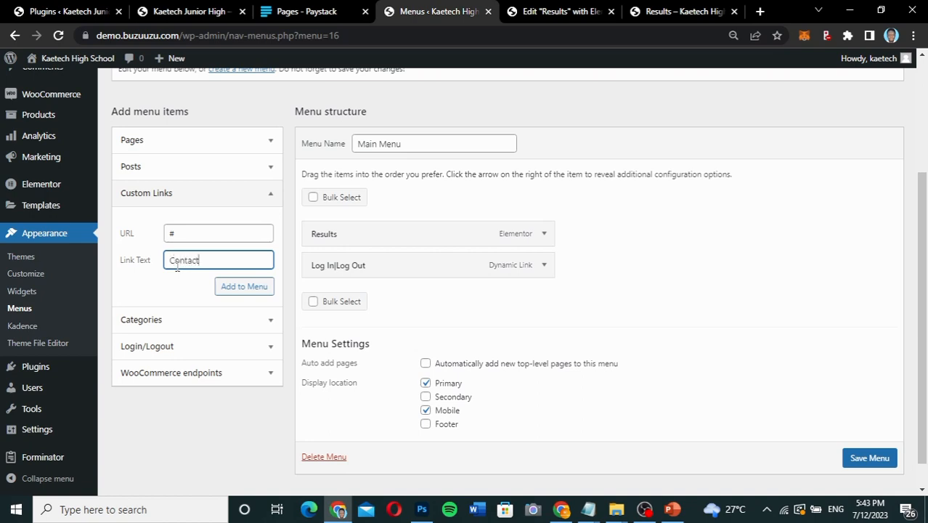
{"action": "left_click", "coordinate": [245, 288]}
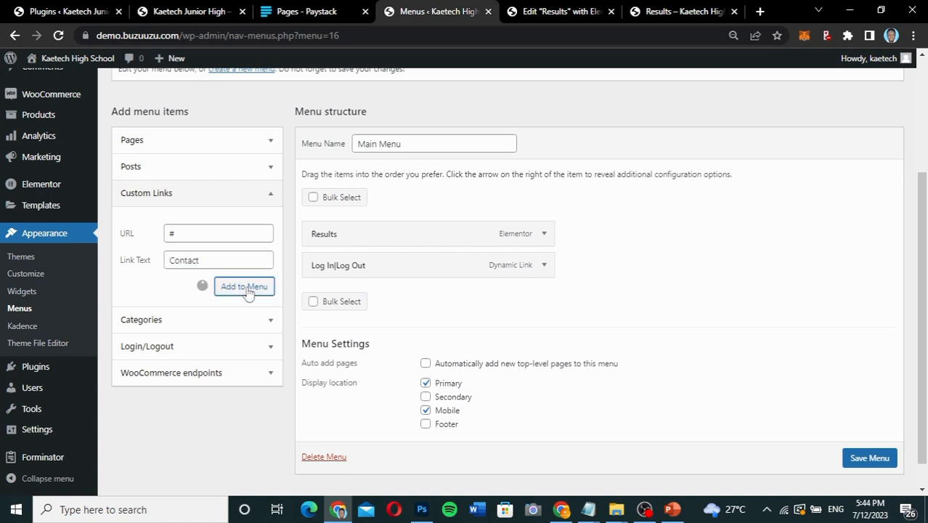
Add a custom link with the URL # and the text Privacy Policy to Main Menu.
{"action": "left_click", "coordinate": [194, 231]}
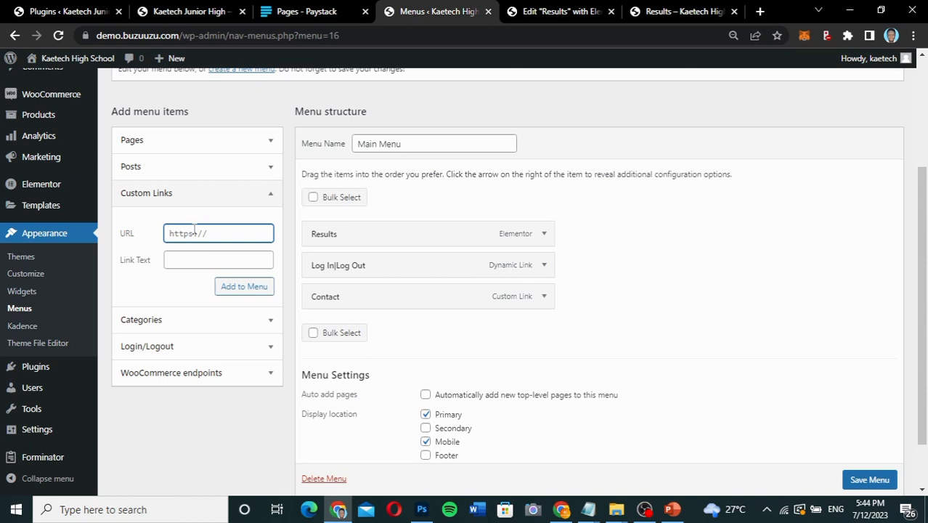
{"action": "type", "text": "#"}
{"action": "left_click", "coordinate": [178, 263]}
{"action": "type", "text": "Privacy Policy"}
{"action": "left_click", "coordinate": [237, 289]}
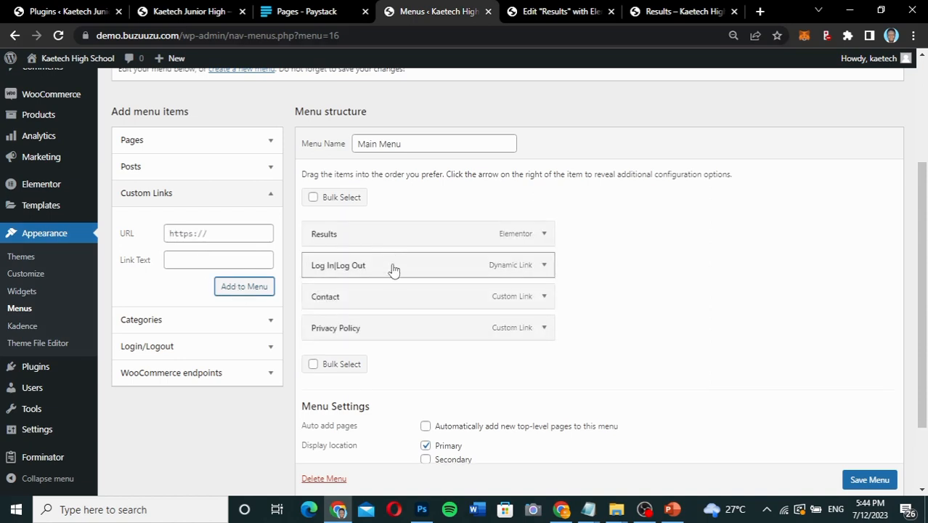
Reorder the menu items to Results, Privacy Policy, Contact, Log In|Log Out and save the menu.
{"action": "left_click_drag", "start_coordinate": [391, 289], "coordinate": [392, 332]}
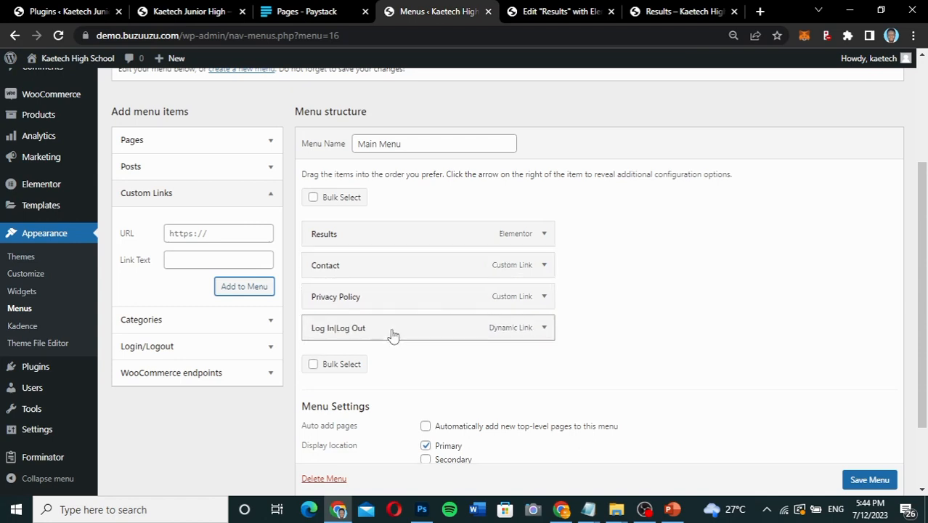
{"action": "left_click_drag", "start_coordinate": [392, 269], "coordinate": [394, 305]}
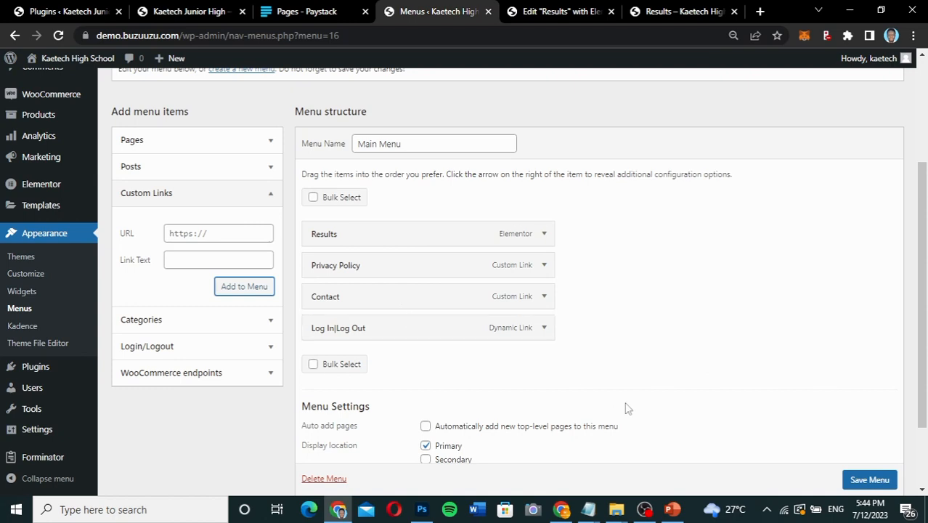
{"action": "left_click", "coordinate": [883, 486]}
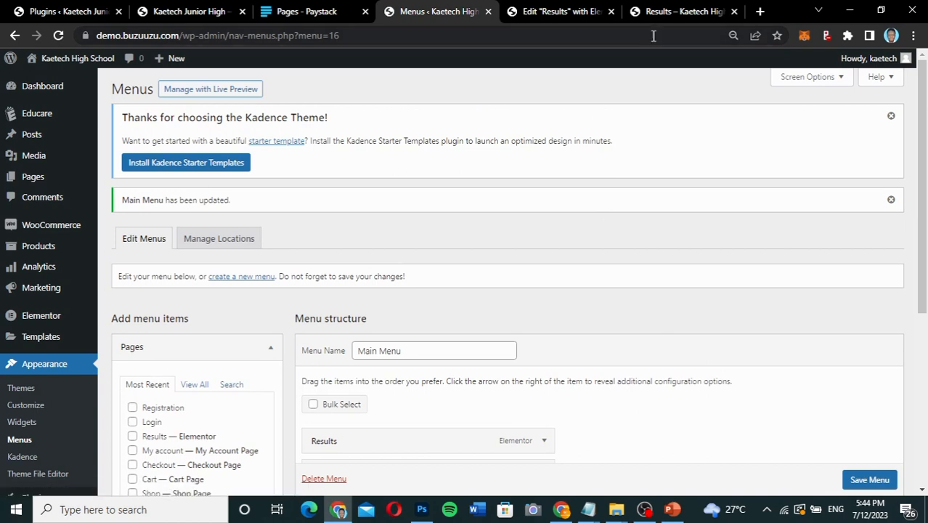
Reload the site's Results page and check its header navigation and page layout.
{"action": "left_click", "coordinate": [679, 11]}
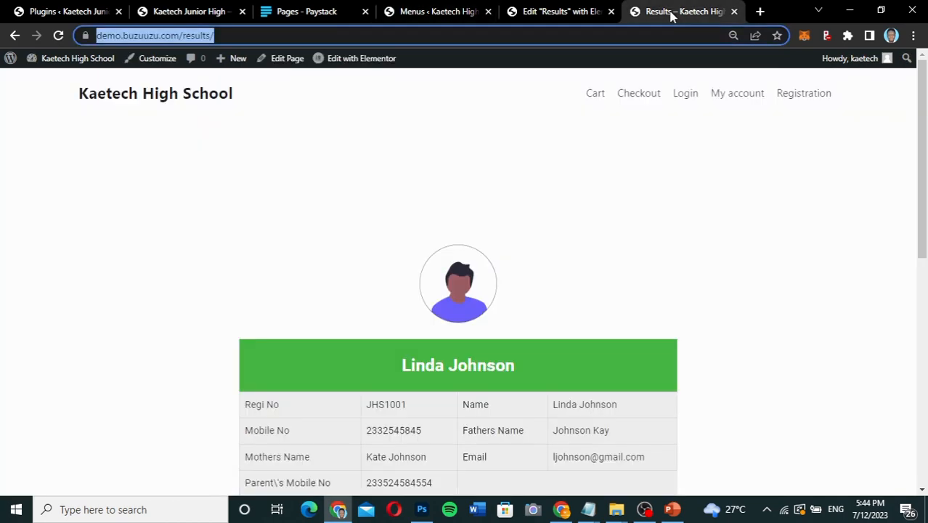
{"action": "left_click", "coordinate": [59, 36]}
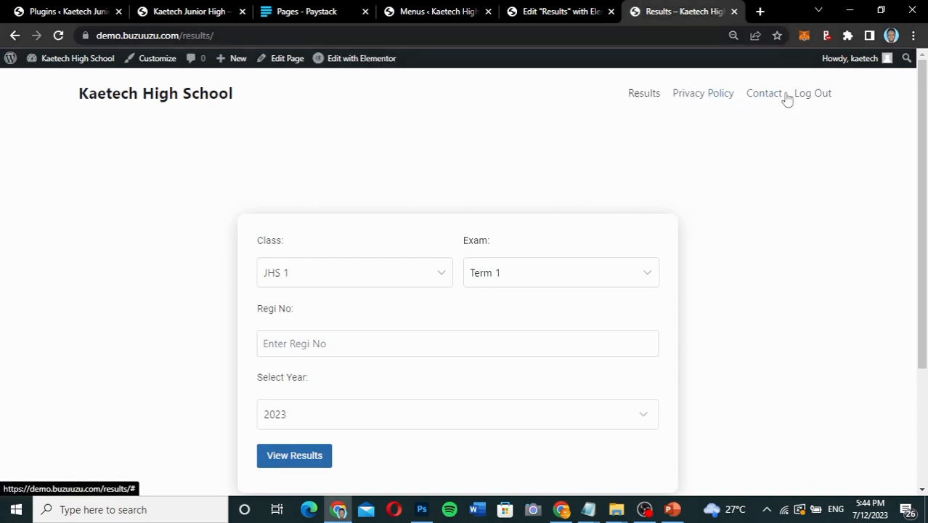
{"action": "scroll", "coordinate": [760, 221], "scroll_direction": "down", "scroll_amount": 3}
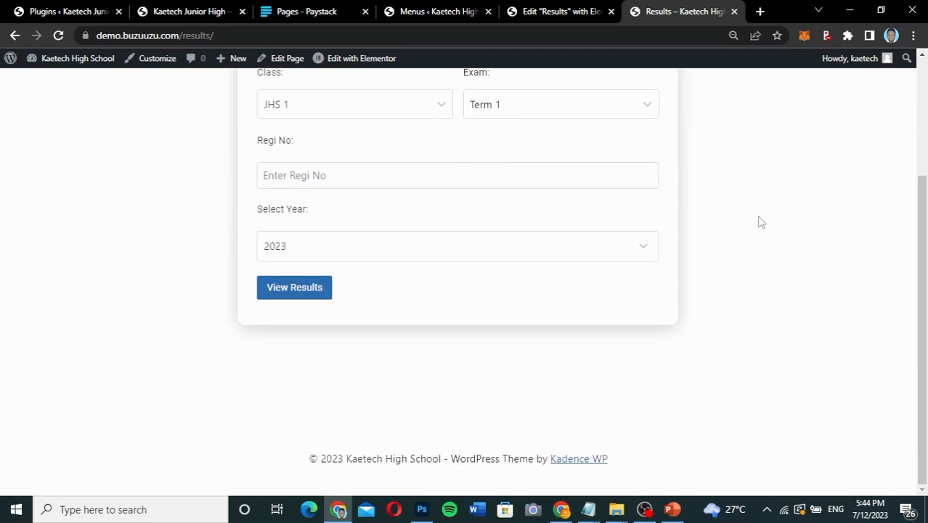
{"action": "scroll", "coordinate": [760, 221], "scroll_direction": "up", "scroll_amount": 3}
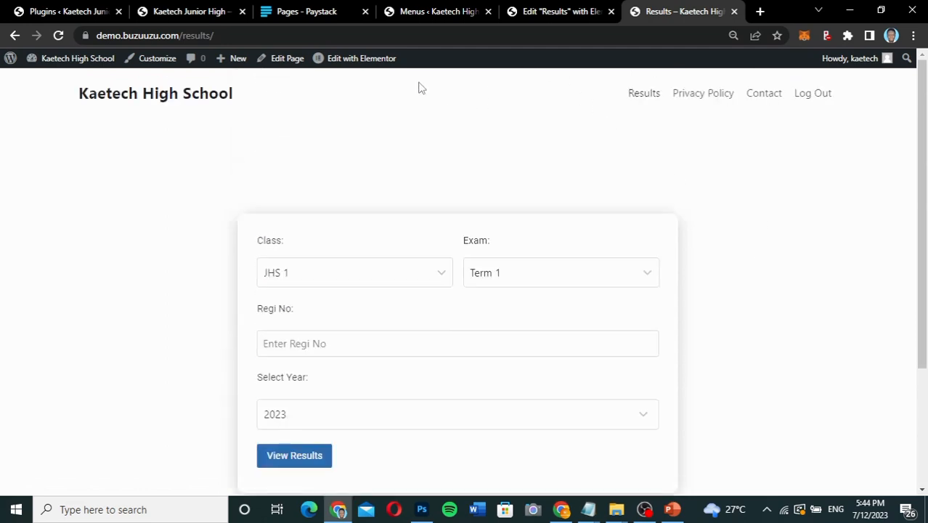
Return to the site's Menus admin page and open the WooCommerce settings.
{"action": "left_click", "coordinate": [447, 15]}
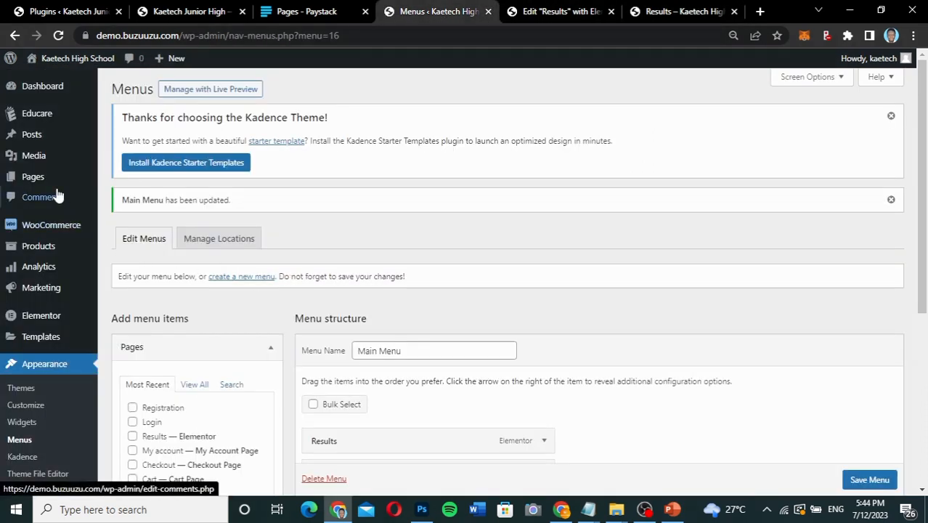
{"action": "scroll", "coordinate": [53, 195], "scroll_direction": "down", "scroll_amount": 4}
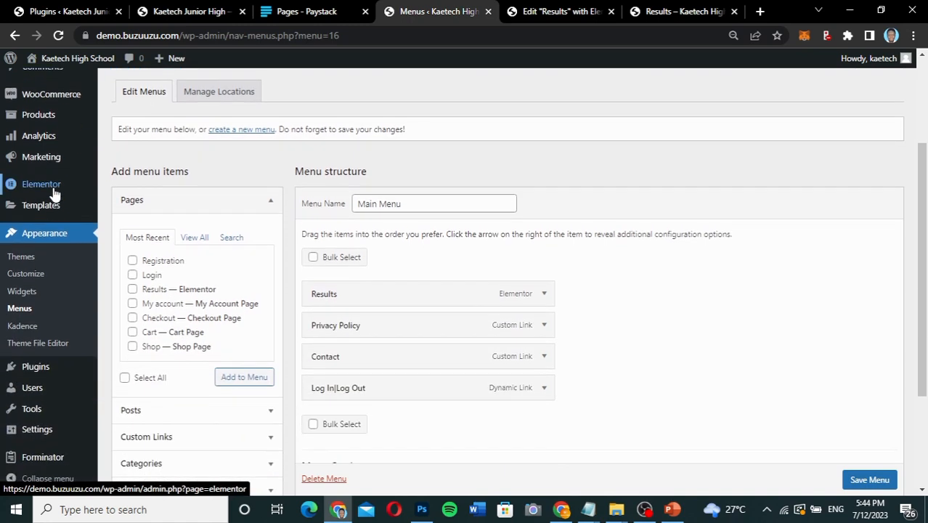
{"action": "mouse_move", "coordinate": [38, 457]}
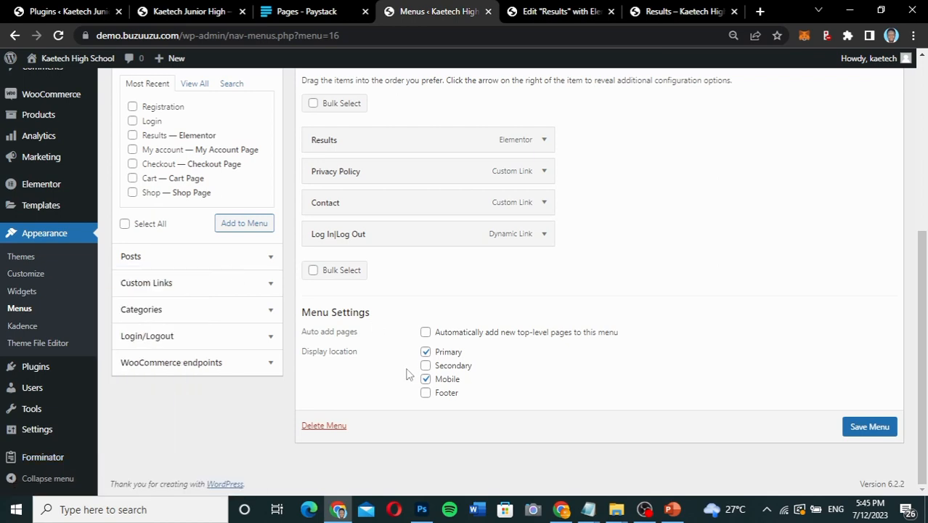
{"action": "scroll", "coordinate": [226, 331], "scroll_direction": "up", "scroll_amount": 2}
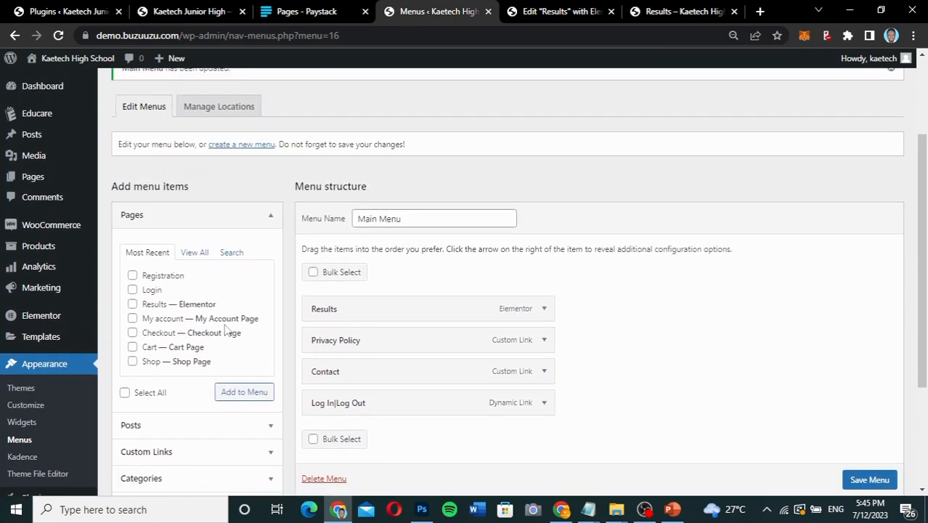
{"action": "mouse_move", "coordinate": [30, 228]}
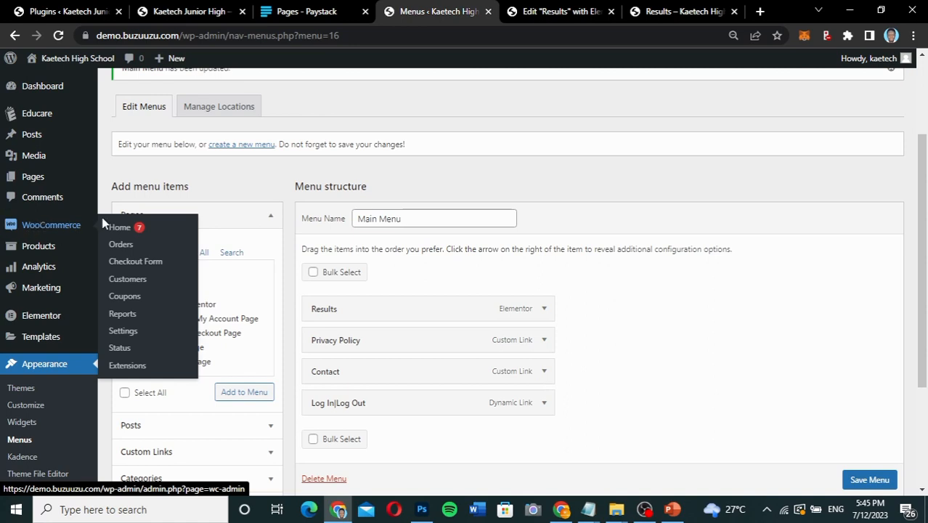
{"action": "left_click", "coordinate": [124, 332]}
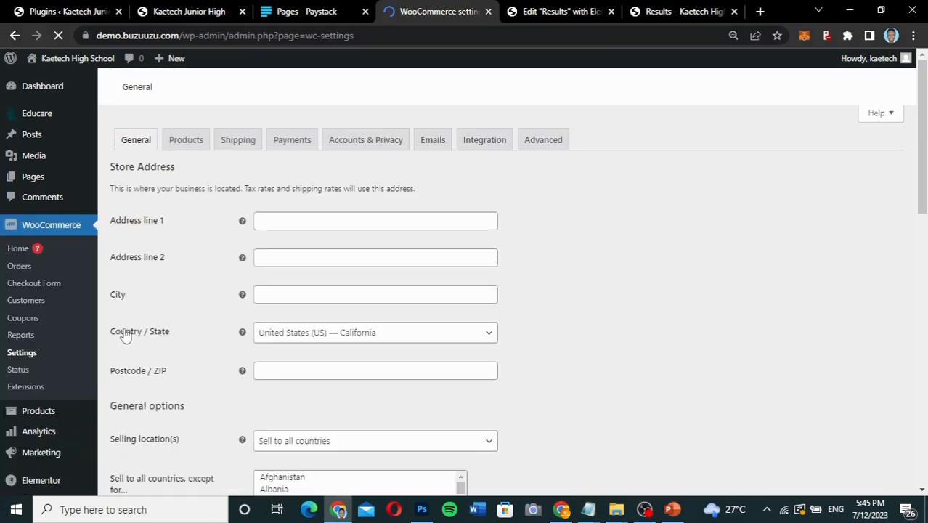
Examine the store address, selling location, tax, coupon and currency options in the General WooCommerce settings.
{"action": "scroll", "coordinate": [580, 357], "scroll_direction": "down", "scroll_amount": 6}
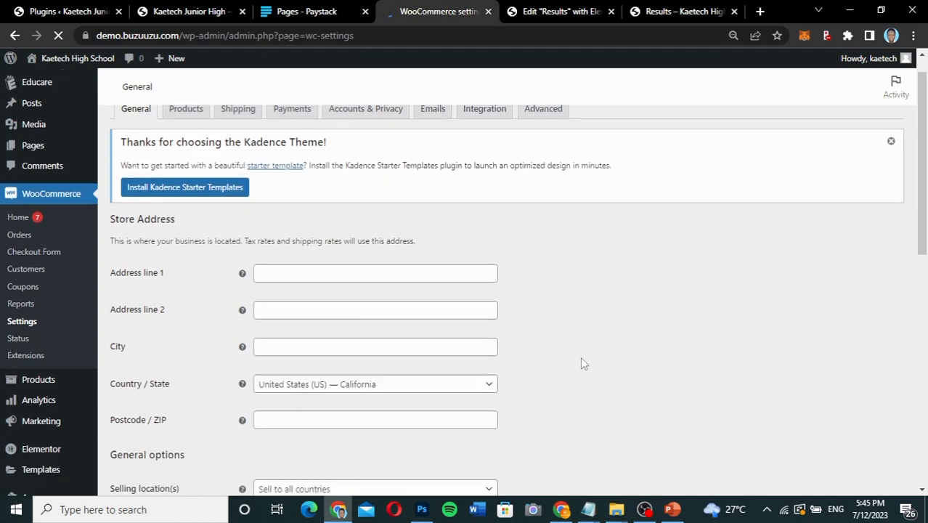
{"action": "scroll", "coordinate": [581, 356], "scroll_direction": "down", "scroll_amount": 2}
{"action": "scroll", "coordinate": [580, 357], "scroll_direction": "up", "scroll_amount": 4}
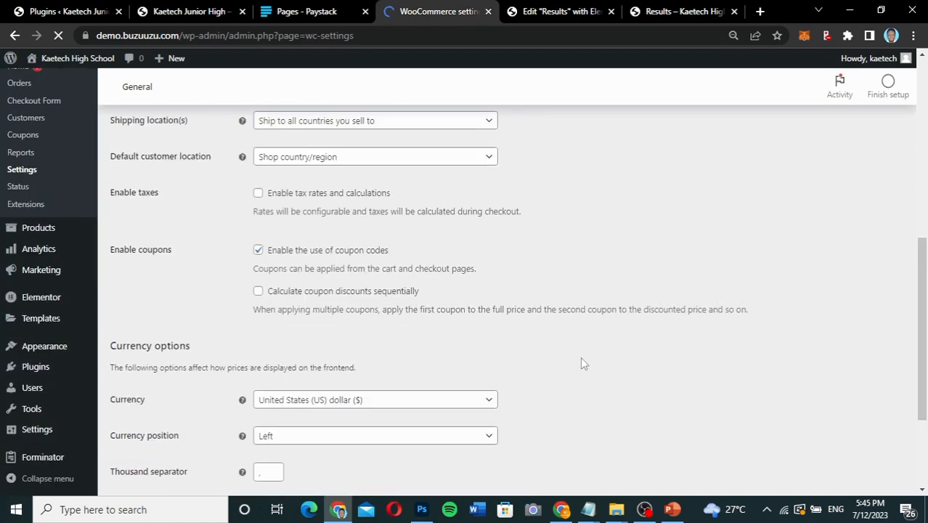
{"action": "scroll", "coordinate": [580, 357], "scroll_direction": "up", "scroll_amount": 4}
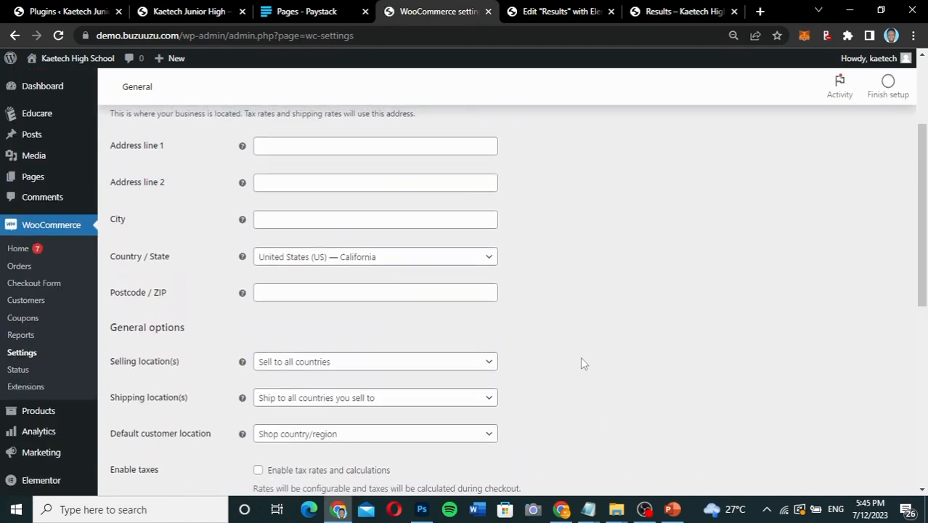
{"action": "scroll", "coordinate": [581, 356], "scroll_direction": "down", "scroll_amount": 1}
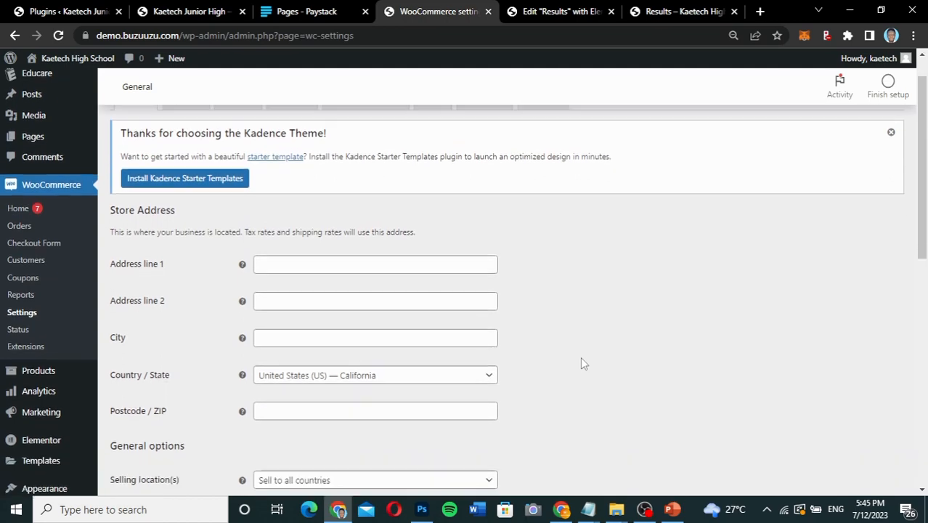
{"action": "scroll", "coordinate": [580, 361], "scroll_direction": "down", "scroll_amount": 1}
{"action": "scroll", "coordinate": [581, 363], "scroll_direction": "down", "scroll_amount": 2}
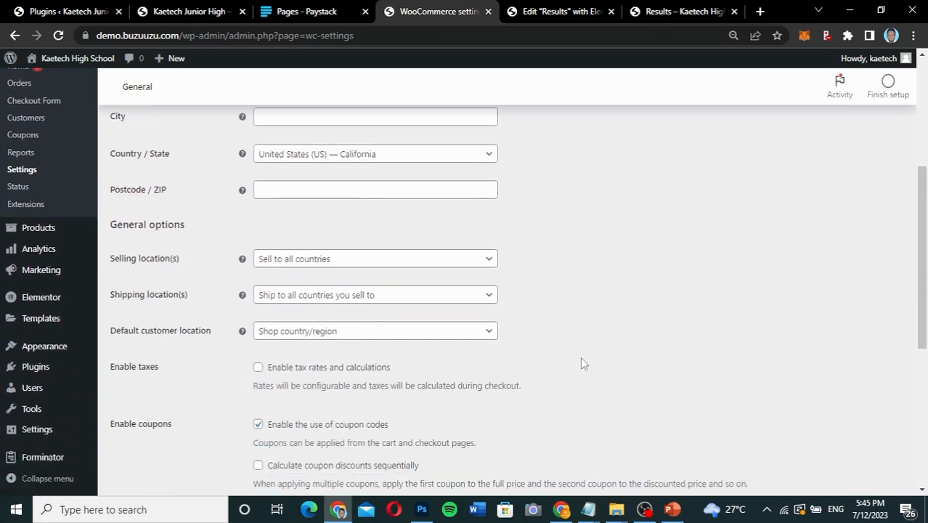
{"action": "scroll", "coordinate": [581, 363], "scroll_direction": "up", "scroll_amount": 2}
{"action": "scroll", "coordinate": [581, 363], "scroll_direction": "down", "scroll_amount": 3}
{"action": "scroll", "coordinate": [583, 362], "scroll_direction": "down", "scroll_amount": 2}
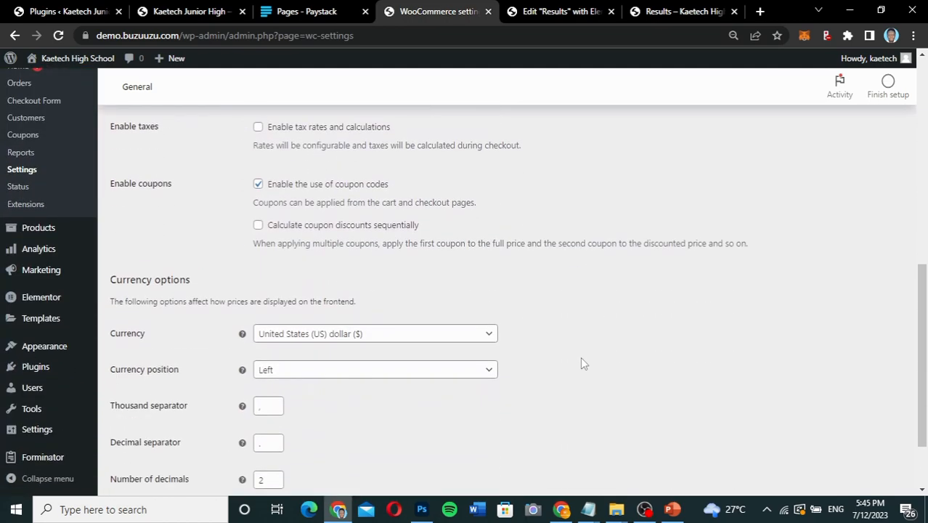
{"action": "scroll", "coordinate": [581, 358], "scroll_direction": "down", "scroll_amount": 1}
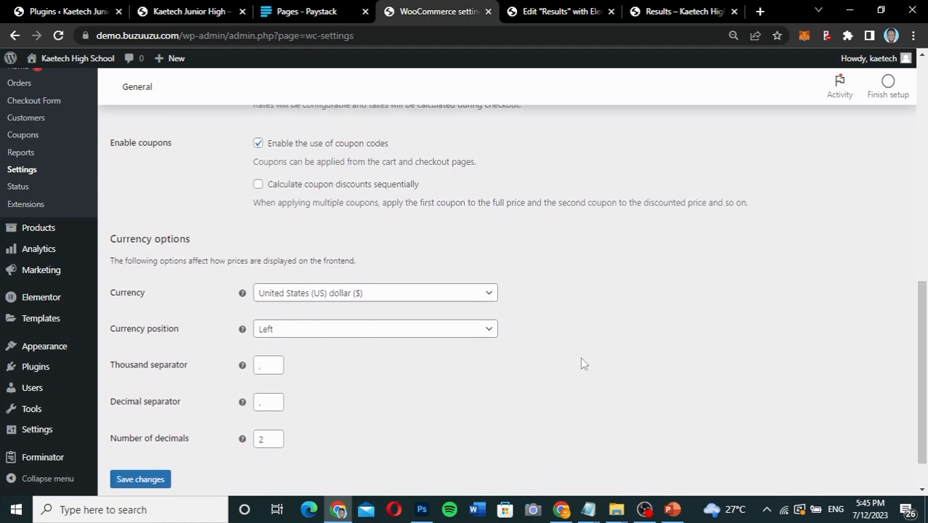
{"action": "scroll", "coordinate": [582, 358], "scroll_direction": "up", "scroll_amount": 10}
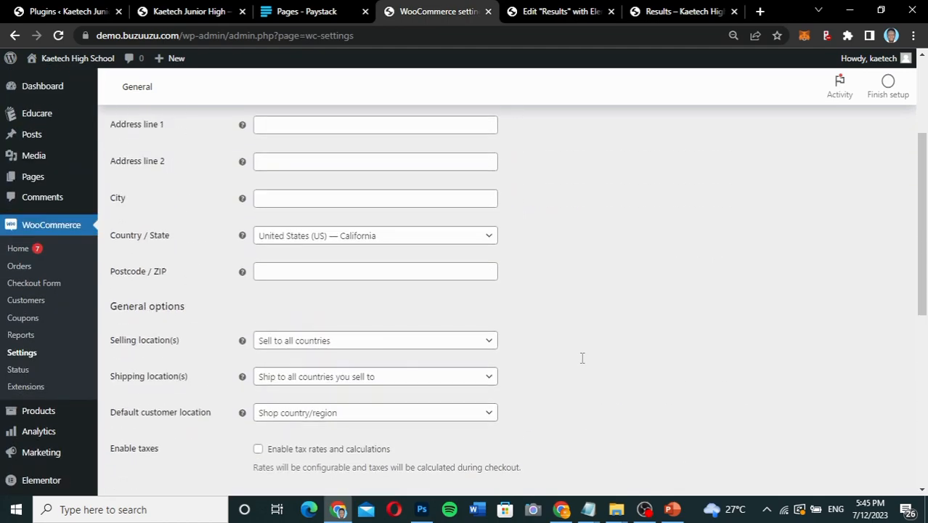
{"action": "scroll", "coordinate": [582, 357], "scroll_direction": "up", "scroll_amount": 1}
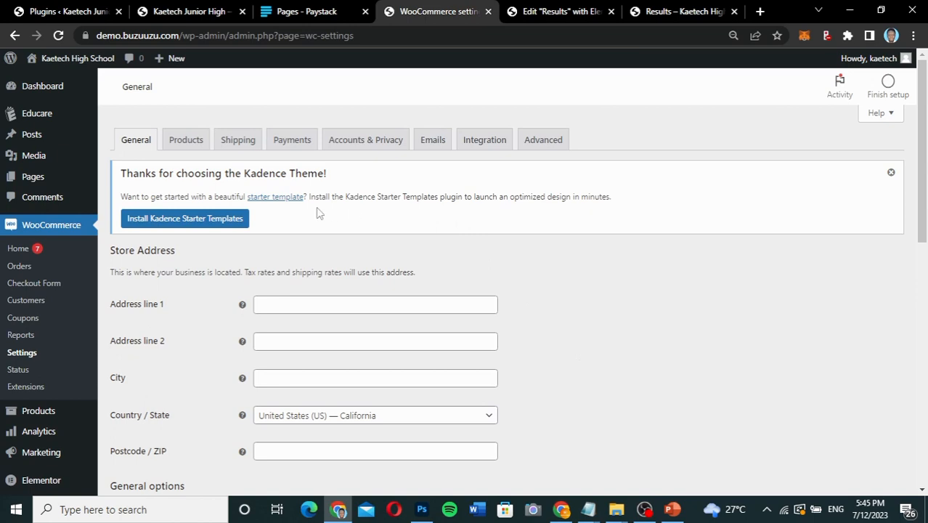
In the Products settings, enable redirecting to the cart page after successful addition, disable AJAX add to cart buttons on archives, and save.
{"action": "left_click", "coordinate": [185, 145]}
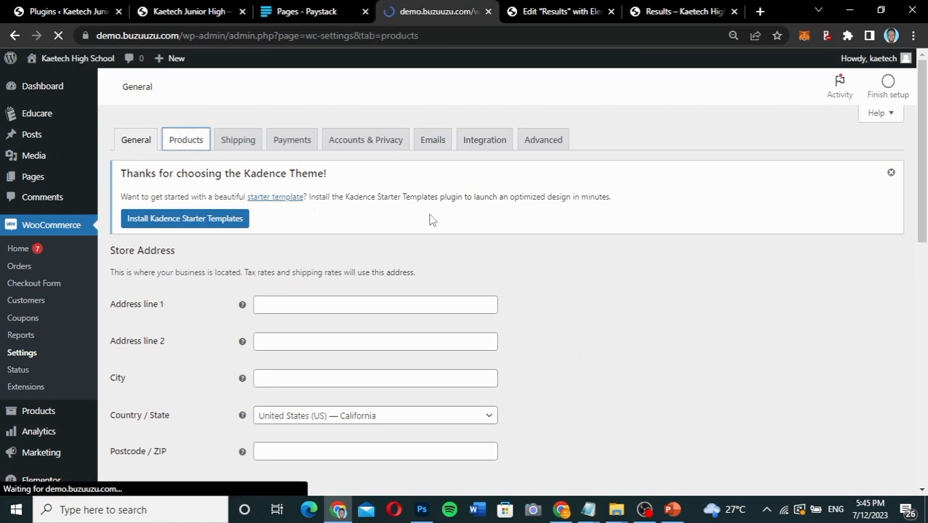
{"action": "scroll", "coordinate": [429, 220], "scroll_direction": "down", "scroll_amount": 3}
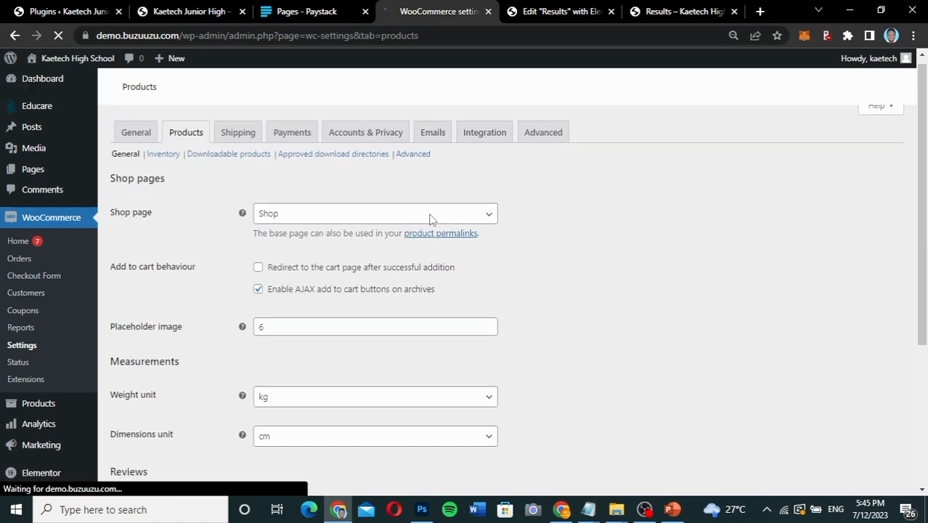
{"action": "scroll", "coordinate": [429, 220], "scroll_direction": "up", "scroll_amount": 2}
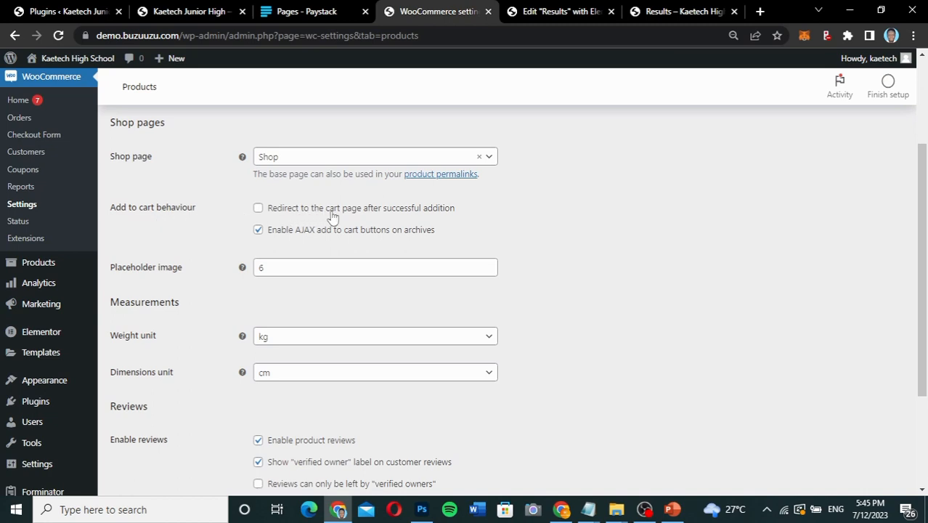
{"action": "left_click", "coordinate": [258, 208]}
{"action": "left_click", "coordinate": [258, 231]}
{"action": "scroll", "coordinate": [226, 307], "scroll_direction": "down", "scroll_amount": 3}
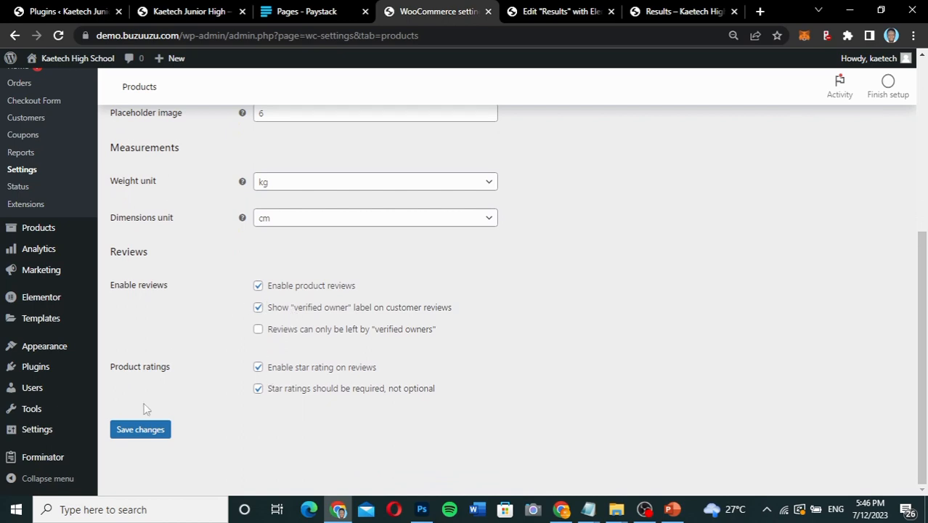
{"action": "left_click", "coordinate": [140, 430]}
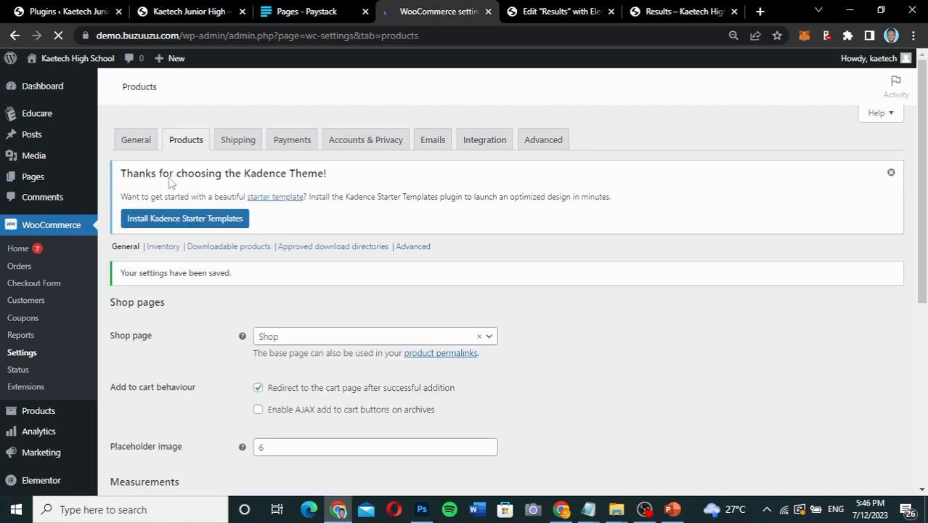
Examine the Inventory, Downloadable products and Advanced sections of the Products settings.
{"action": "left_click", "coordinate": [165, 248]}
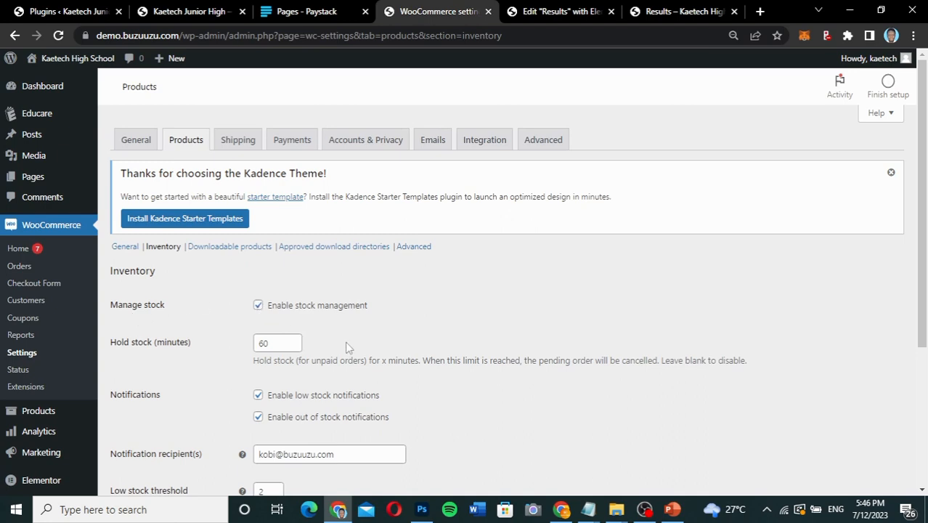
{"action": "scroll", "coordinate": [346, 297], "scroll_direction": "down", "scroll_amount": 1}
{"action": "scroll", "coordinate": [429, 370], "scroll_direction": "down", "scroll_amount": 1}
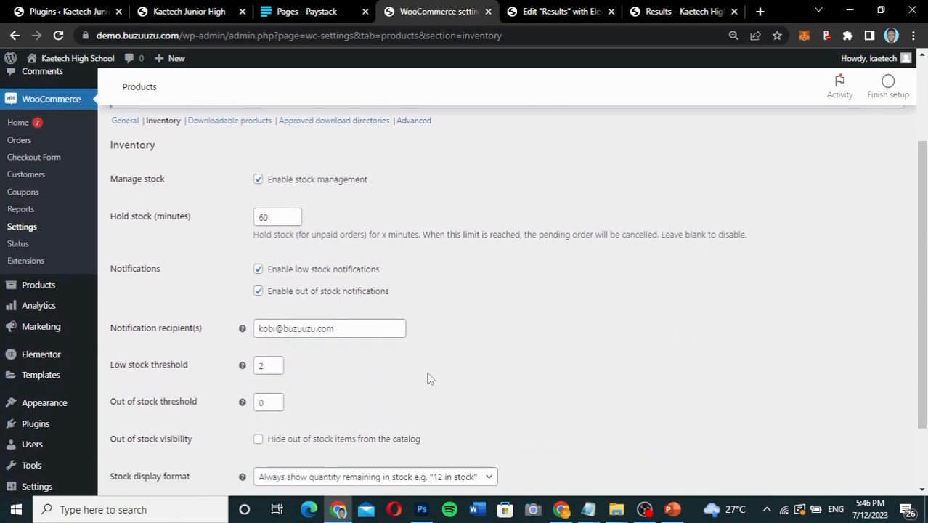
{"action": "scroll", "coordinate": [429, 377], "scroll_direction": "up", "scroll_amount": 2}
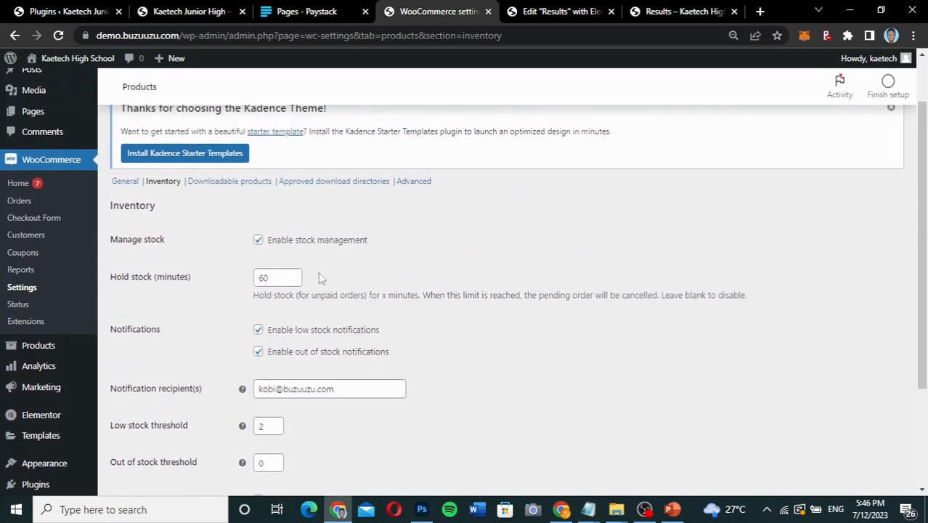
{"action": "left_click", "coordinate": [213, 186]}
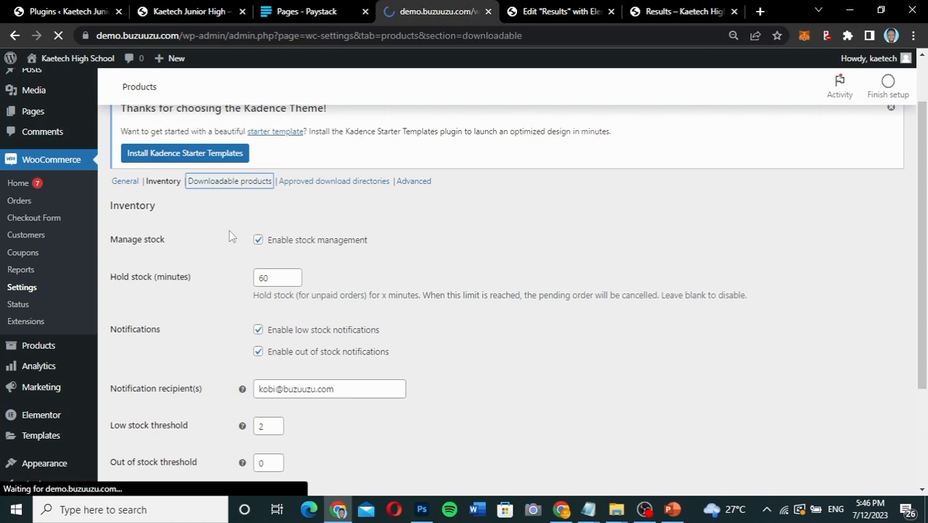
{"action": "scroll", "coordinate": [232, 236], "scroll_direction": "down", "scroll_amount": 3}
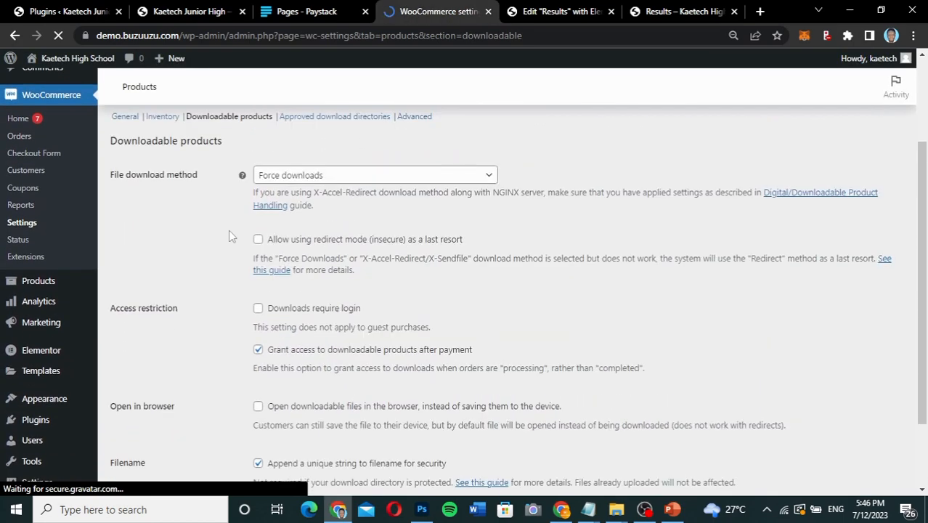
{"action": "scroll", "coordinate": [232, 237], "scroll_direction": "down", "scroll_amount": 2}
{"action": "scroll", "coordinate": [232, 237], "scroll_direction": "up", "scroll_amount": 2}
{"action": "scroll", "coordinate": [232, 237], "scroll_direction": "up", "scroll_amount": 3}
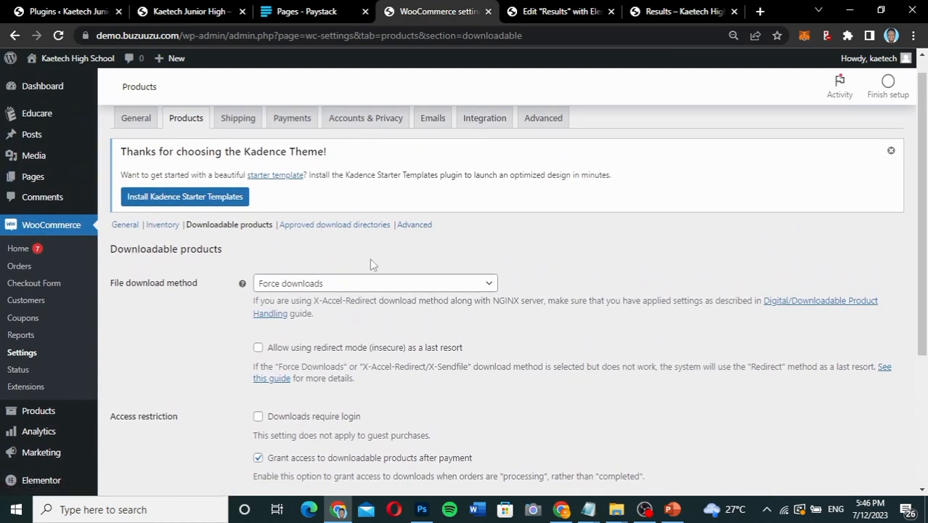
{"action": "left_click", "coordinate": [422, 225]}
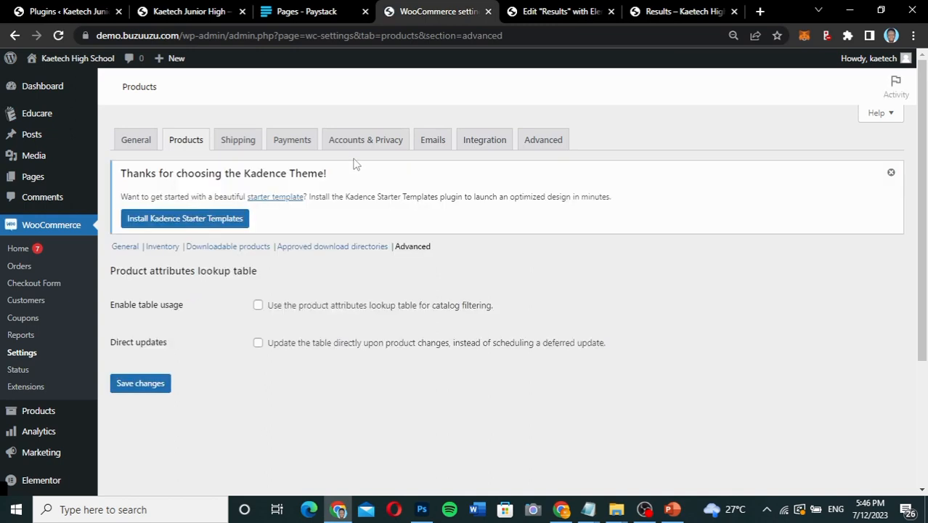
In Accounts & Privacy, disable guest orders, automatic usernames and password links; enable checkout login plus account creation at checkout and on My account, and save.
{"action": "left_click", "coordinate": [373, 143]}
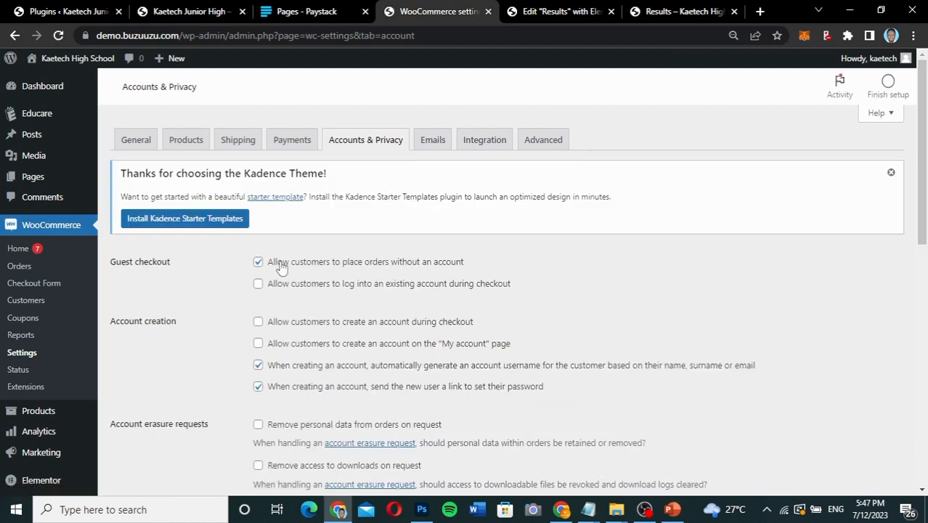
{"action": "left_click", "coordinate": [259, 262]}
{"action": "left_click", "coordinate": [258, 284]}
{"action": "left_click", "coordinate": [259, 323]}
{"action": "left_click", "coordinate": [258, 365]}
{"action": "left_click", "coordinate": [259, 387]}
{"action": "scroll", "coordinate": [181, 418], "scroll_direction": "down", "scroll_amount": 10}
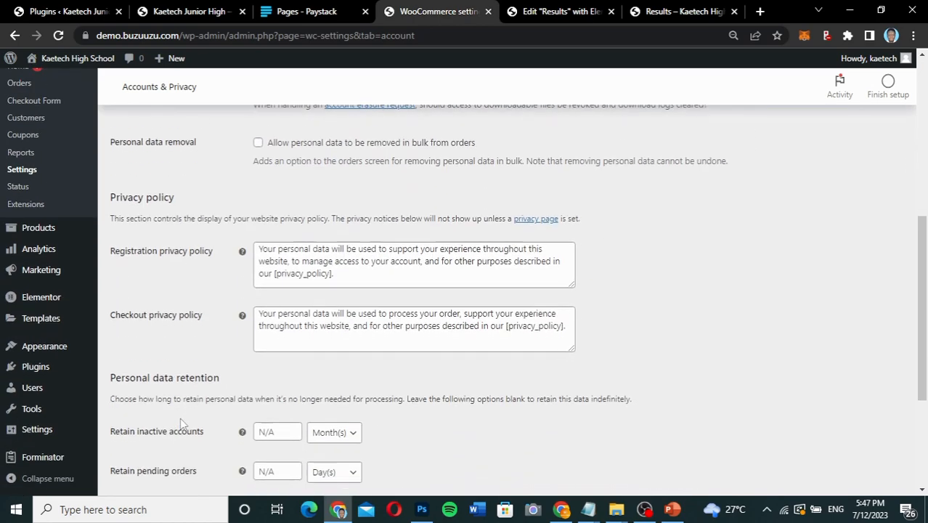
{"action": "left_click", "coordinate": [143, 429]}
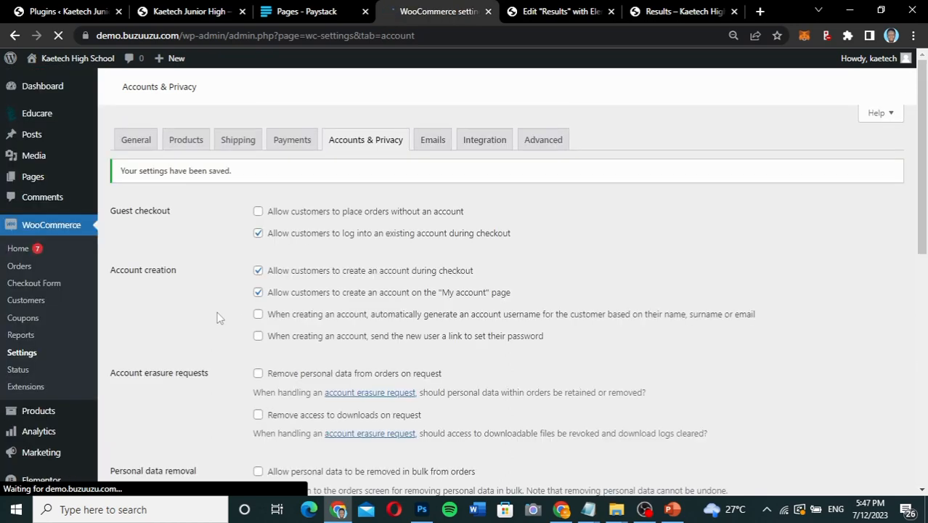
Review the shop page, add to cart, measurement and review options in the Products settings' General section.
{"action": "left_click", "coordinate": [191, 143]}
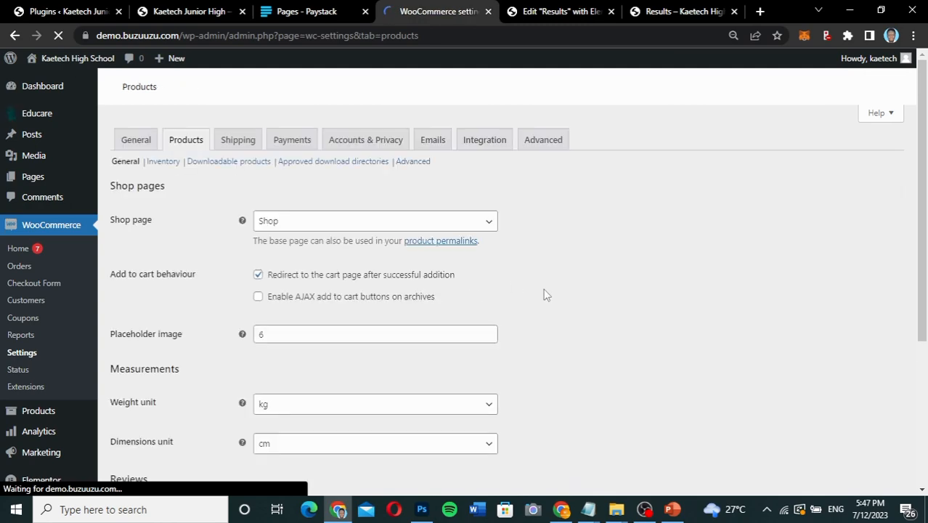
{"action": "scroll", "coordinate": [546, 294], "scroll_direction": "down", "scroll_amount": 5}
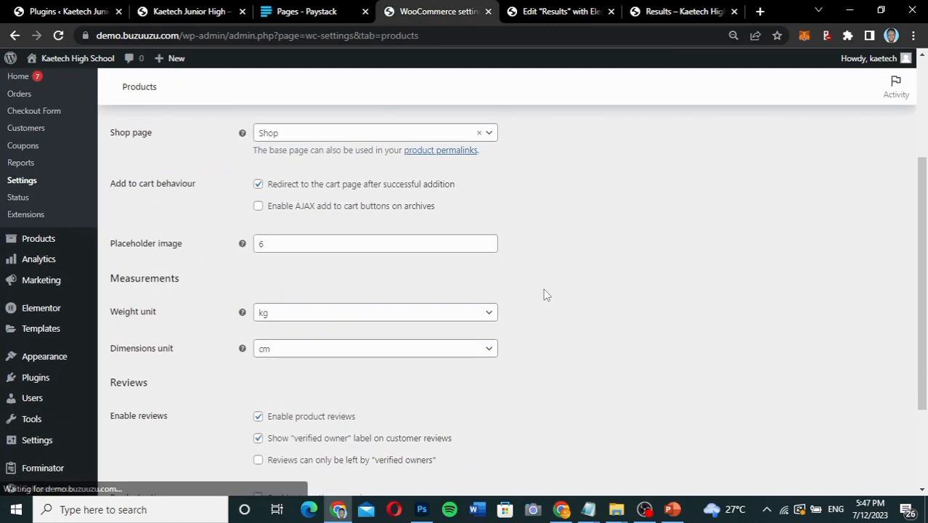
{"action": "scroll", "coordinate": [546, 295], "scroll_direction": "up", "scroll_amount": 3}
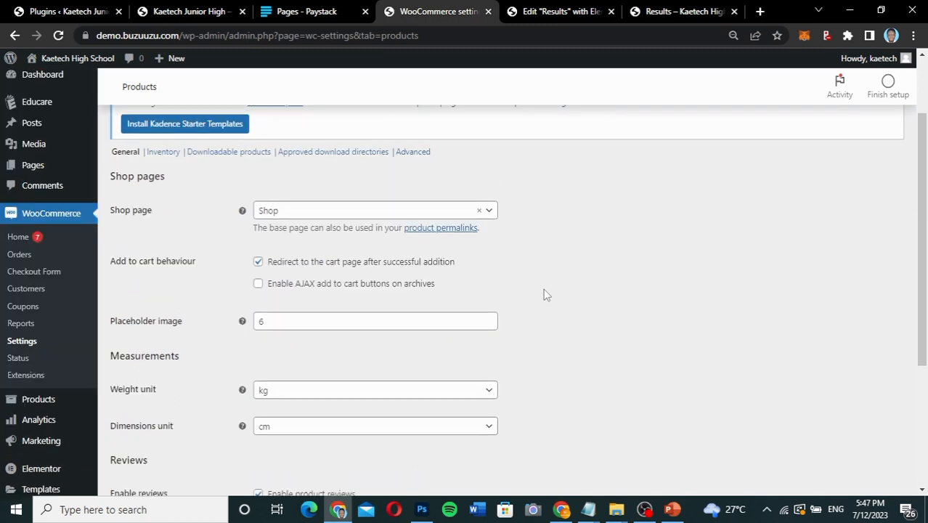
{"action": "scroll", "coordinate": [546, 295], "scroll_direction": "down", "scroll_amount": 3}
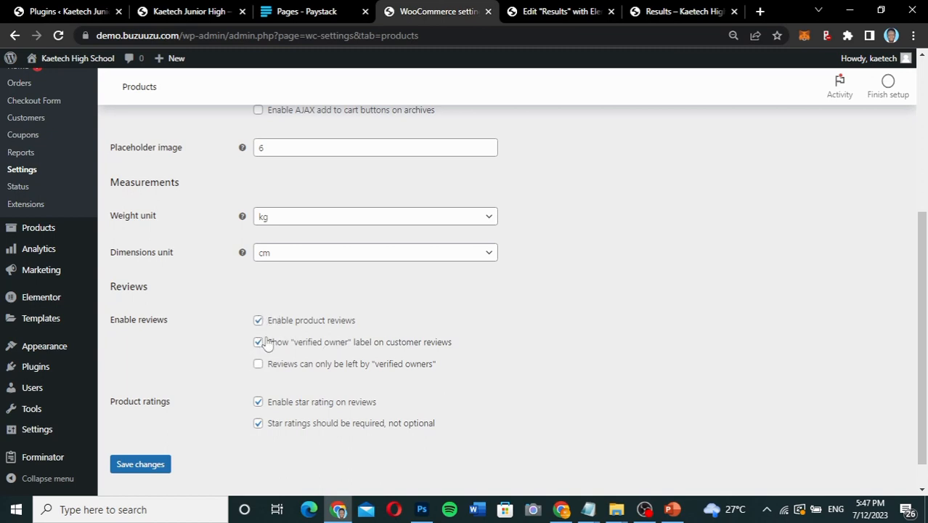
{"action": "scroll", "coordinate": [386, 345], "scroll_direction": "up", "scroll_amount": 4}
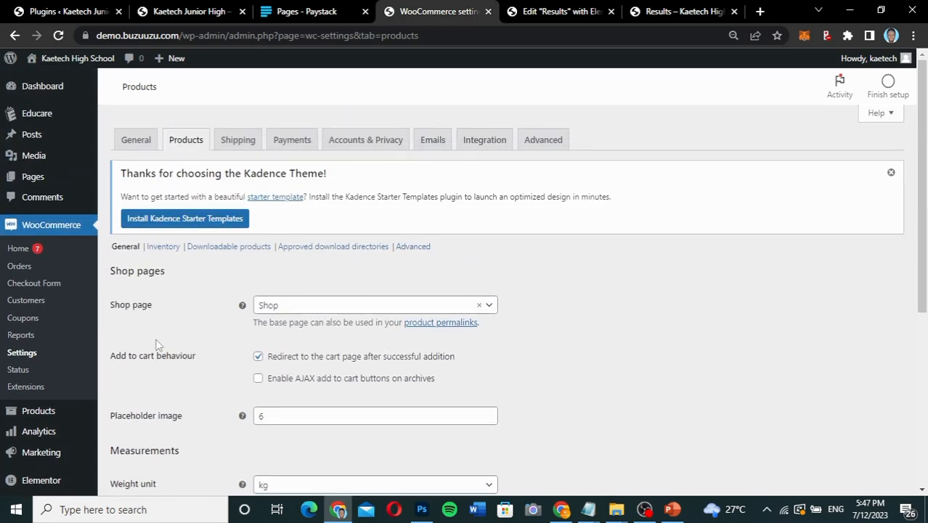
Start a new product and title it "Result Checker".
{"action": "scroll", "coordinate": [152, 347], "scroll_direction": "down", "scroll_amount": 2}
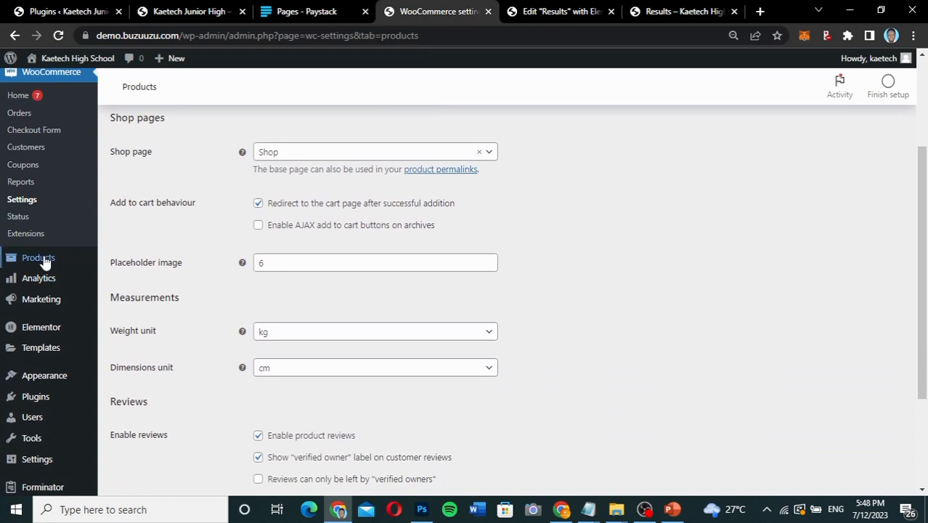
{"action": "mouse_move", "coordinate": [40, 260]}
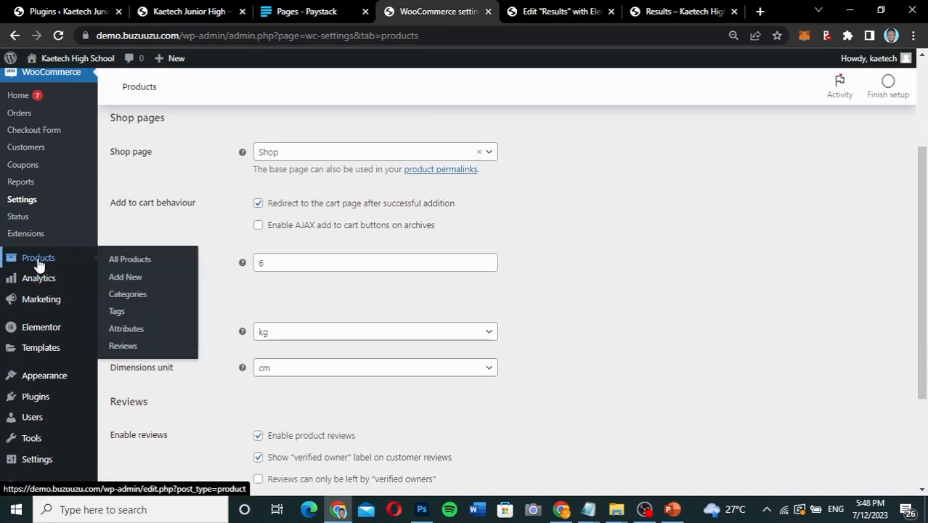
{"action": "left_click", "coordinate": [127, 278]}
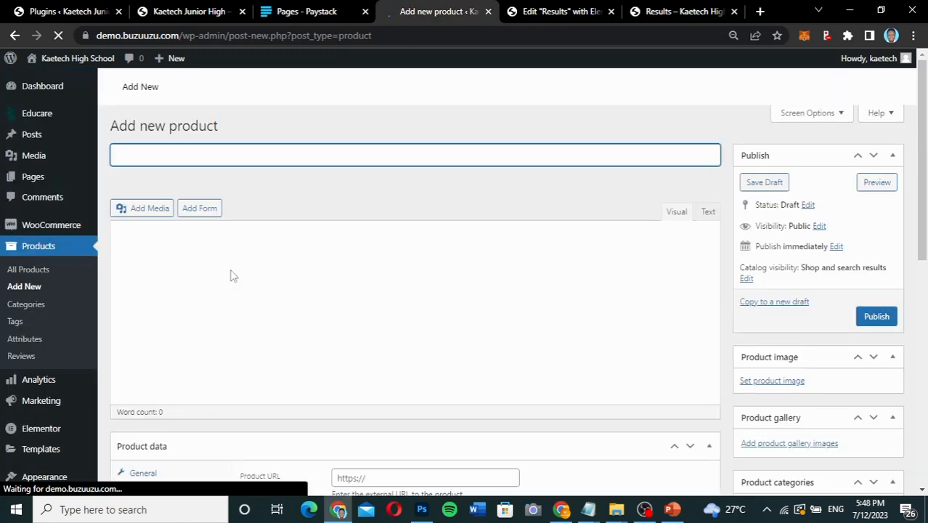
{"action": "type", "text": "Result"}
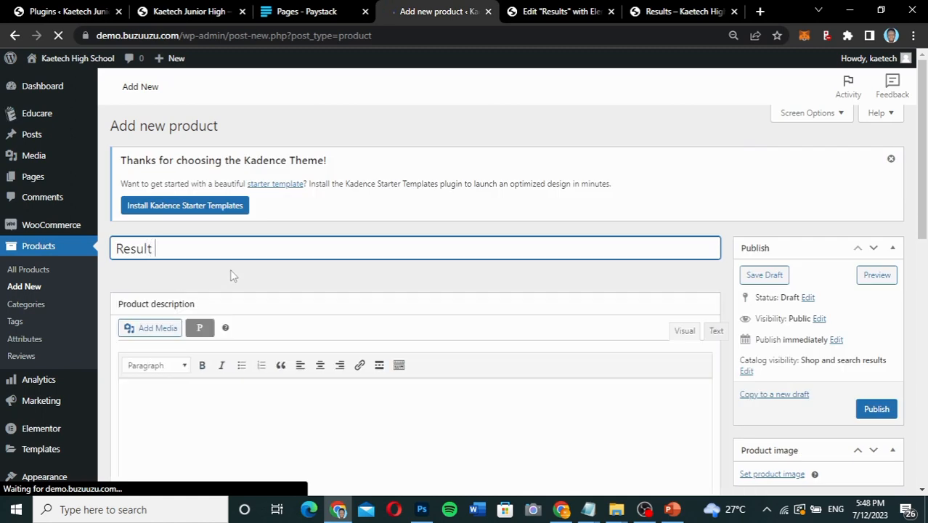
{"action": "type", "text": " Checker"}
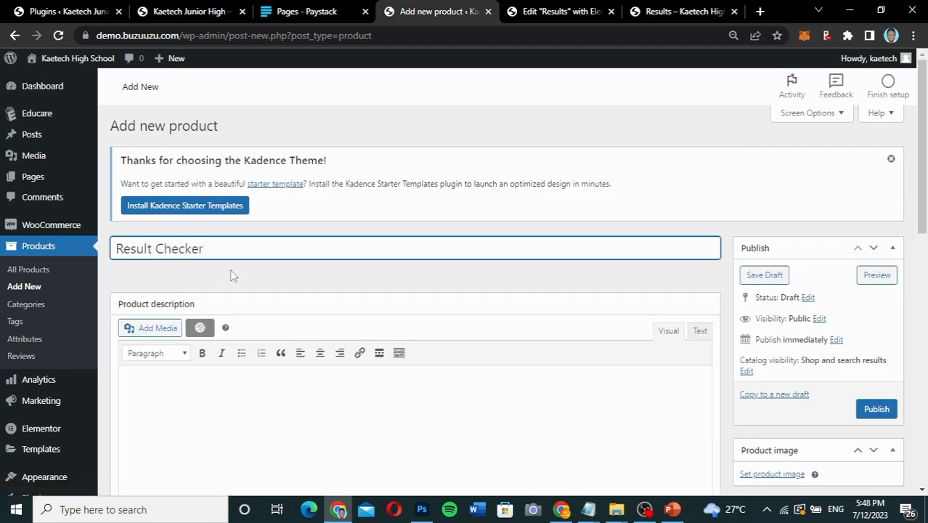
Open the product image selection and try to upload the Unsplash answer-sheet photo from the Downloads folder.
{"action": "scroll", "coordinate": [233, 275], "scroll_direction": "down", "scroll_amount": 3}
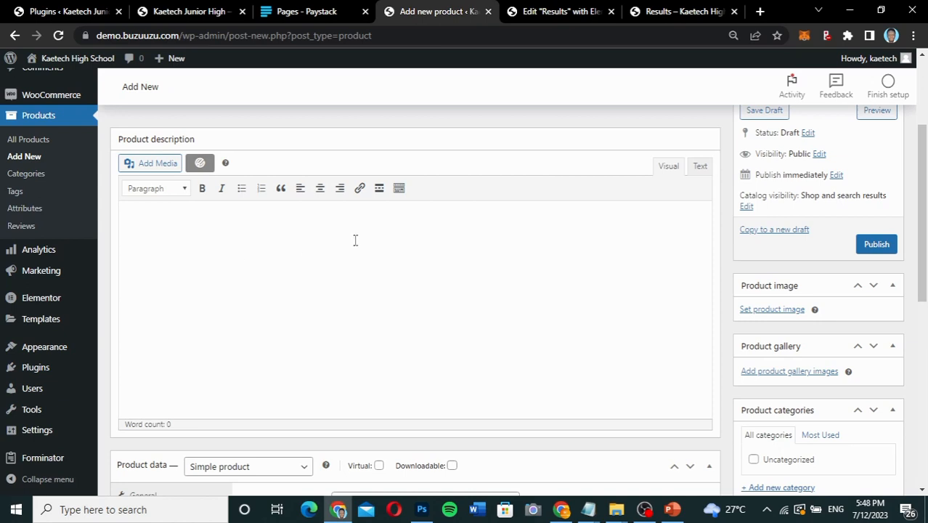
{"action": "scroll", "coordinate": [355, 240], "scroll_direction": "down", "scroll_amount": 3}
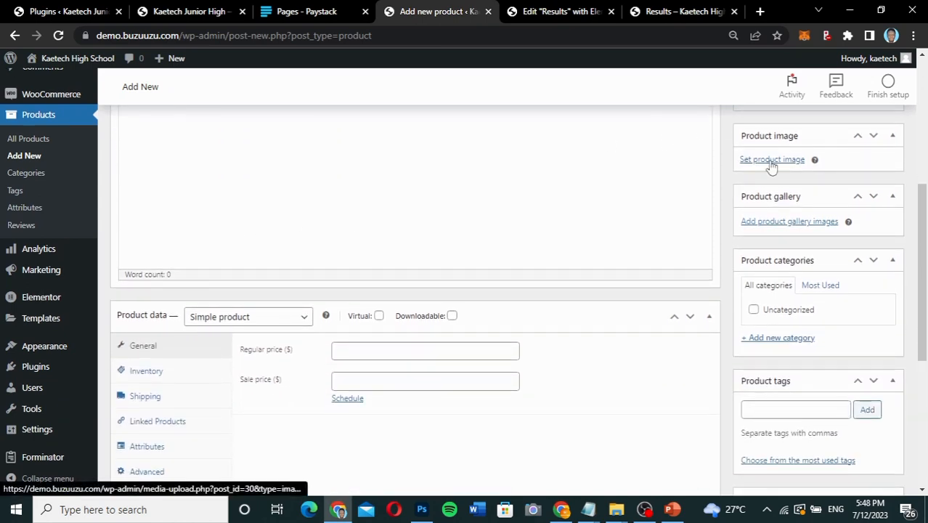
{"action": "left_click", "coordinate": [773, 160]}
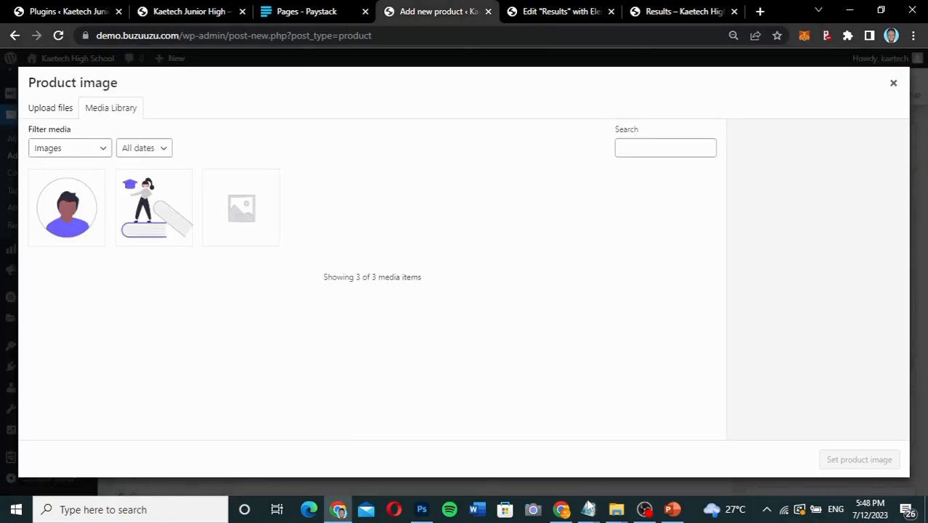
{"action": "mouse_move", "coordinate": [616, 507]}
{"action": "left_click", "coordinate": [652, 458]}
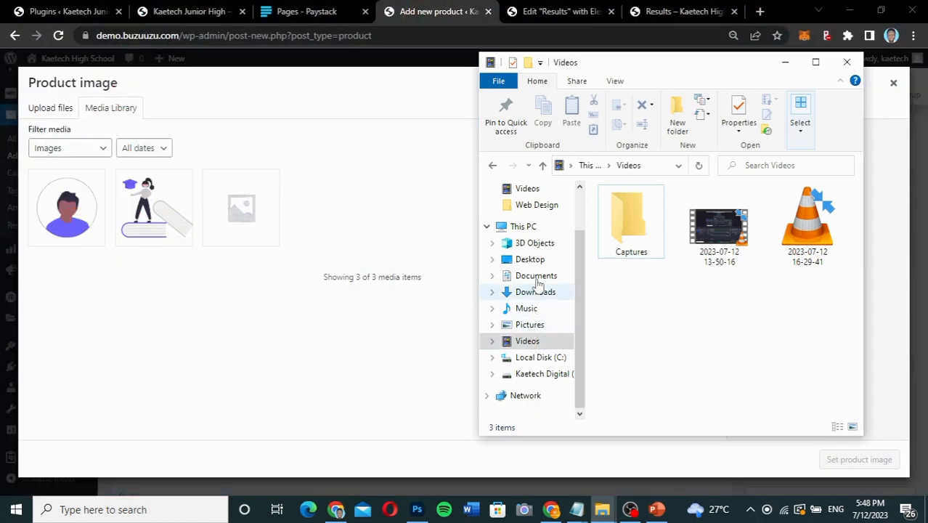
{"action": "left_click", "coordinate": [534, 291]}
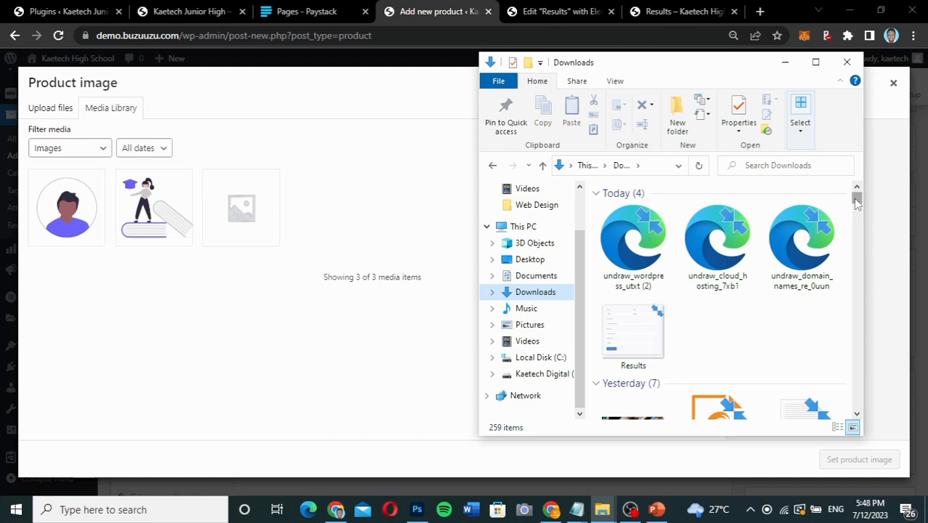
{"action": "scroll", "coordinate": [858, 203], "scroll_direction": "down", "scroll_amount": 3}
{"action": "left_click", "coordinate": [629, 240]}
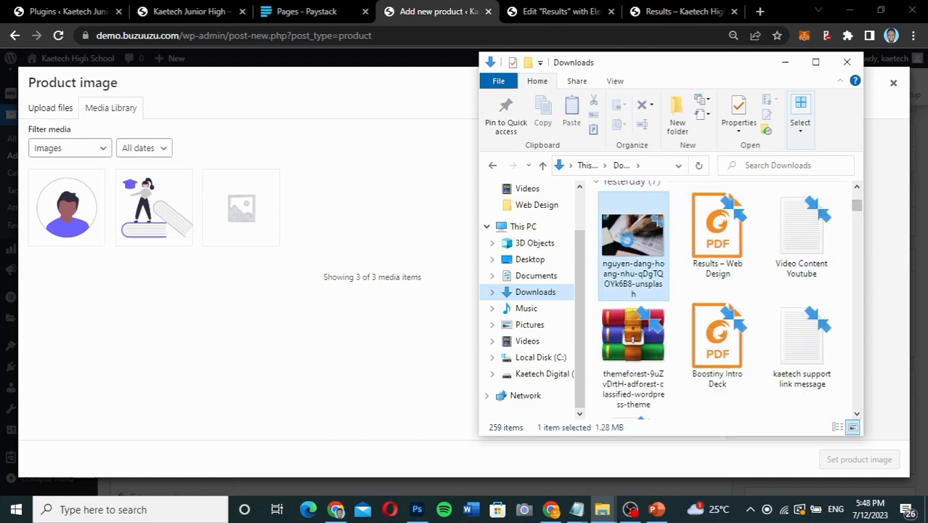
{"action": "left_click_drag", "start_coordinate": [629, 240], "coordinate": [372, 298]}
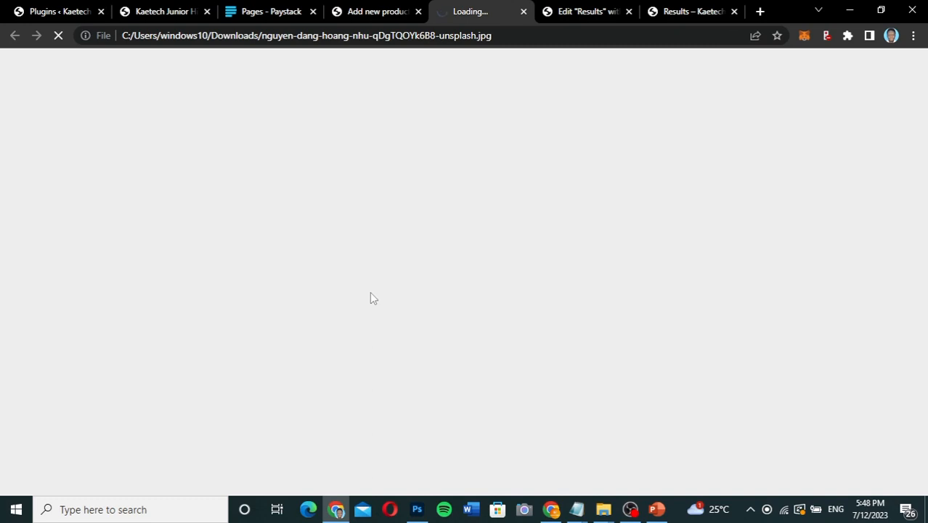
{"action": "left_click", "coordinate": [524, 12]}
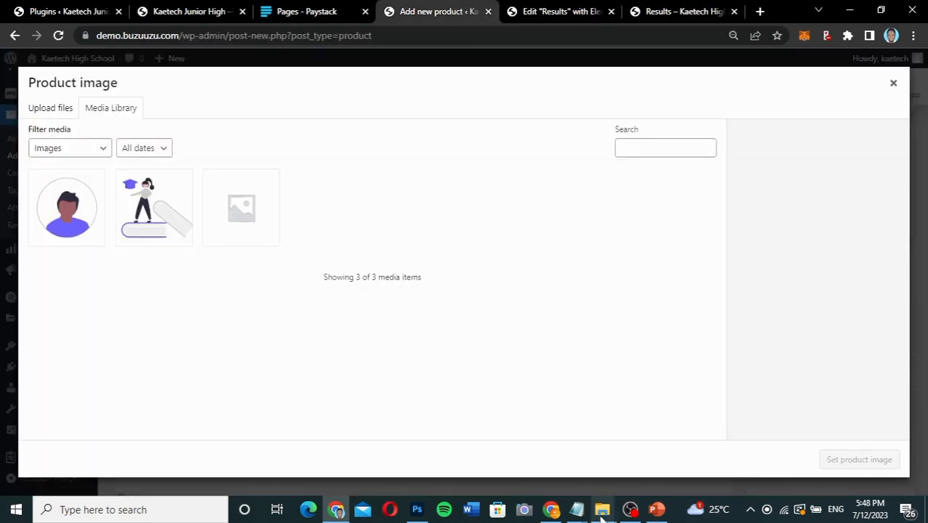
Upload the Unsplash answer-sheet photo from Downloads to the media library and set it as the product image.
{"action": "mouse_move", "coordinate": [603, 508]}
{"action": "left_click", "coordinate": [553, 444]}
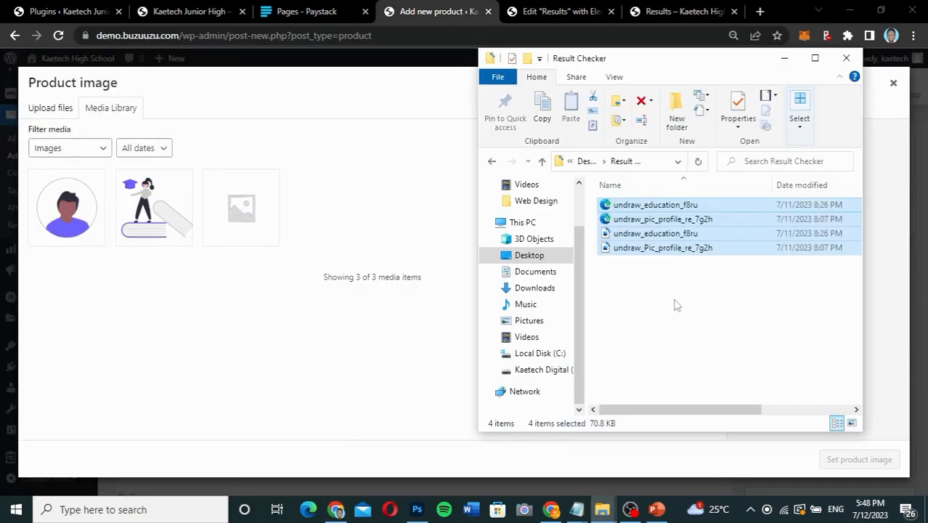
{"action": "left_click", "coordinate": [629, 446]}
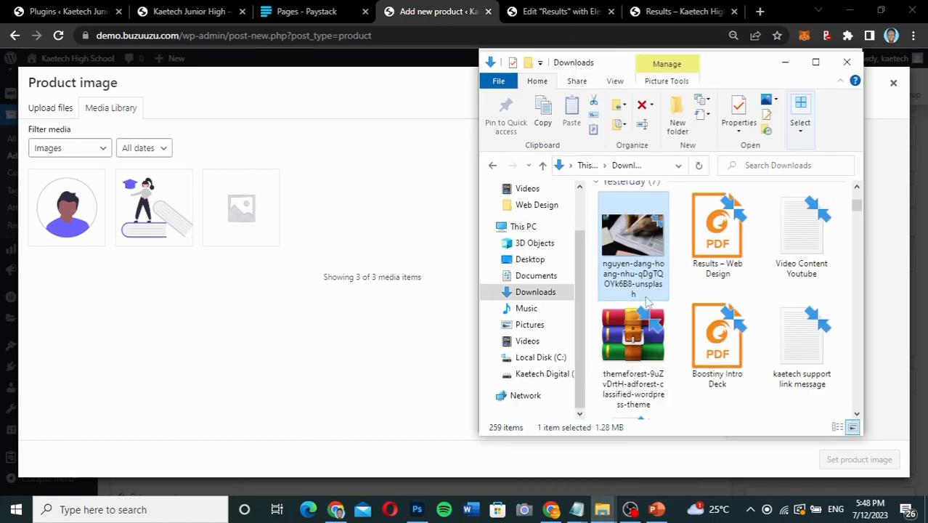
{"action": "left_click_drag", "start_coordinate": [642, 249], "coordinate": [325, 279]}
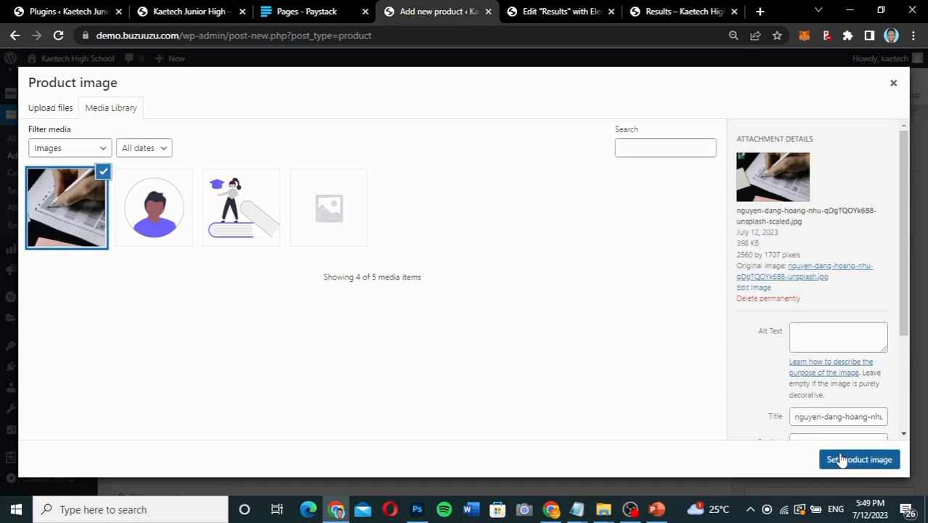
{"action": "left_click", "coordinate": [836, 459]}
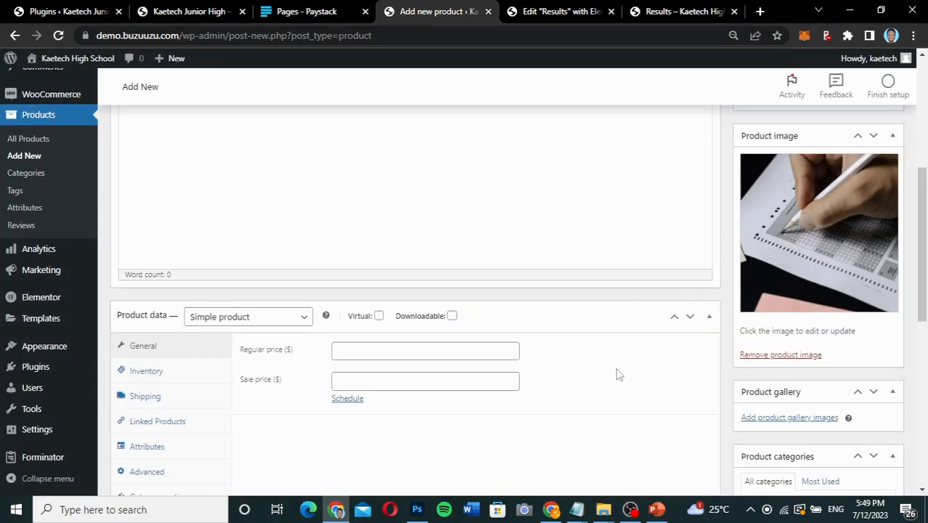
Add a new product category named "Results Checker" for the product.
{"action": "scroll", "coordinate": [618, 374], "scroll_direction": "down", "scroll_amount": 2}
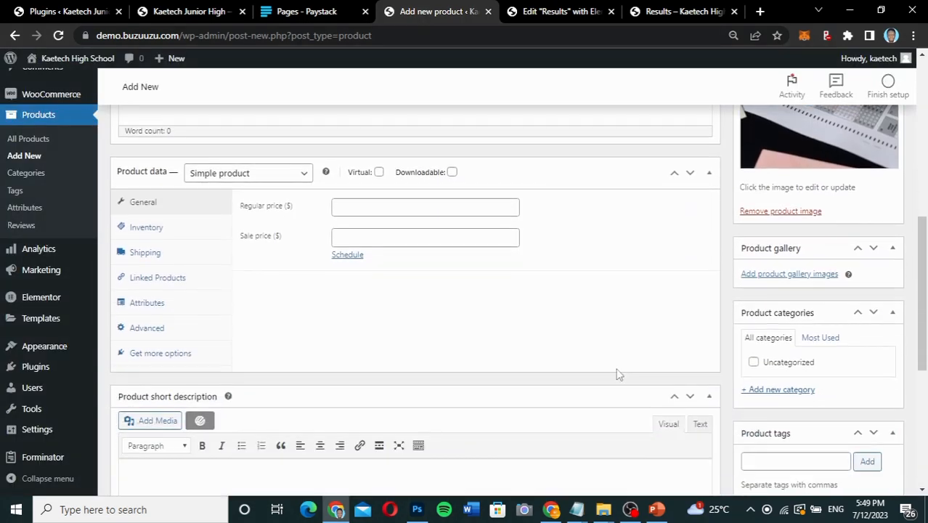
{"action": "left_click", "coordinate": [770, 392]}
{"action": "left_click", "coordinate": [771, 414]}
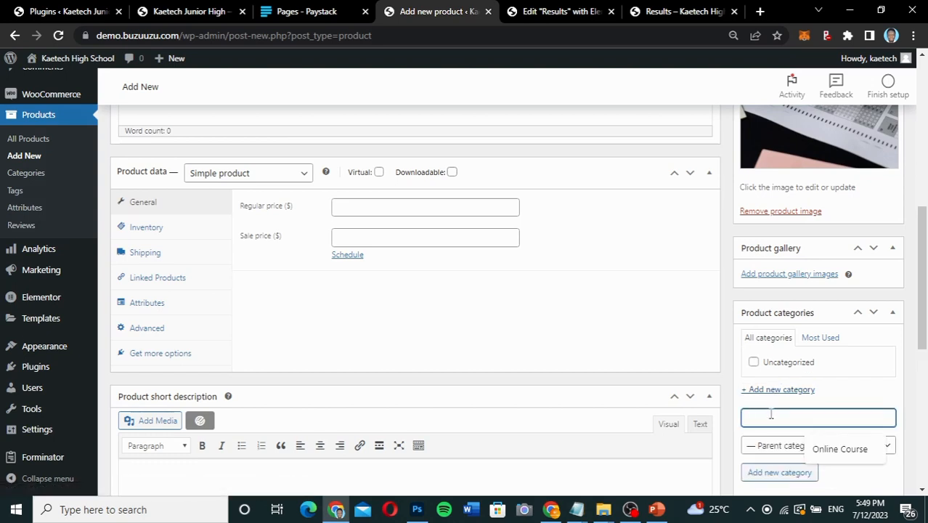
{"action": "type", "text": "Resu"}
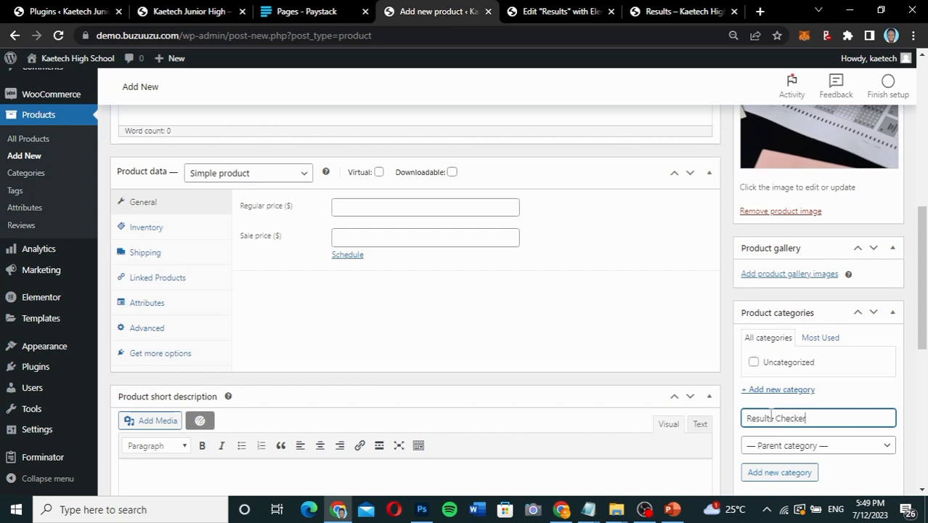
{"action": "type", "text": "lts Checker"}
{"action": "scroll", "coordinate": [771, 414], "scroll_direction": "down", "scroll_amount": 1}
{"action": "left_click", "coordinate": [779, 406]}
Set the product's regular price to 15 and mark it as Virtual.
{"action": "scroll", "coordinate": [454, 266], "scroll_direction": "up", "scroll_amount": 1}
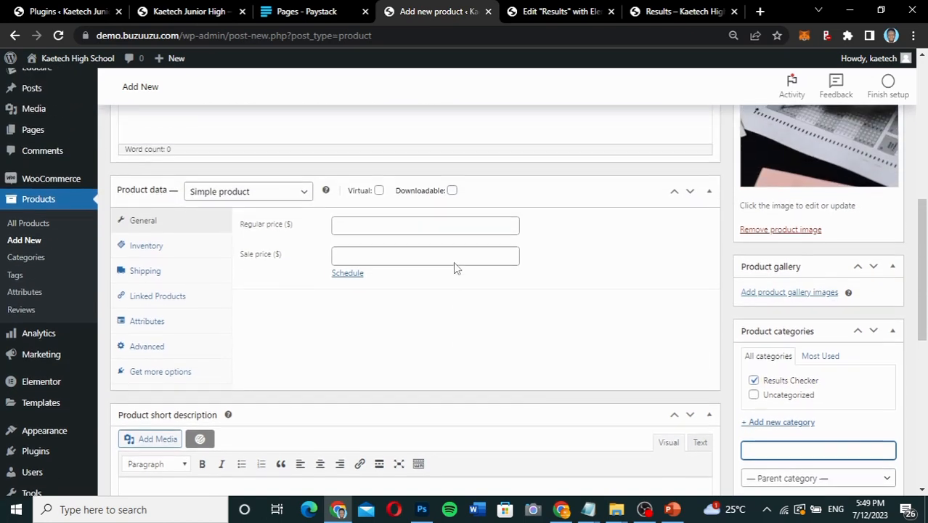
{"action": "left_click", "coordinate": [378, 227]}
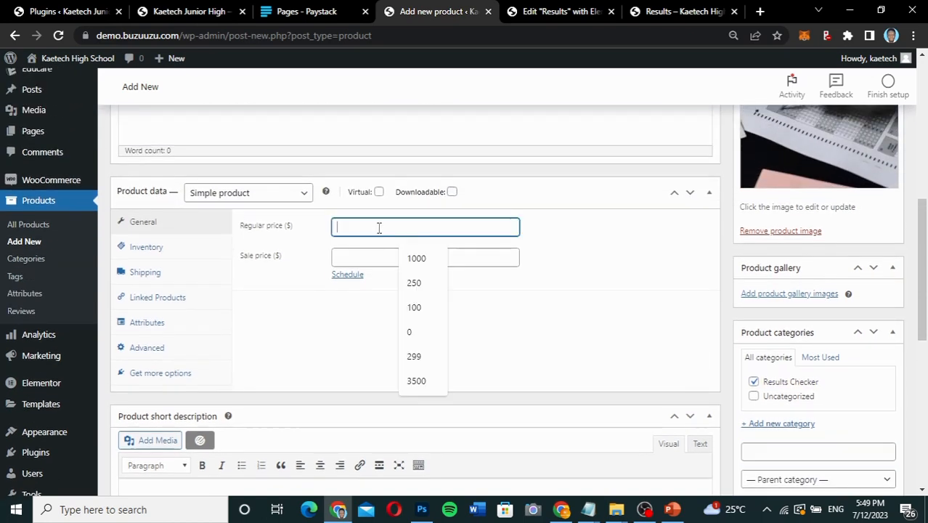
{"action": "type", "text": "15"}
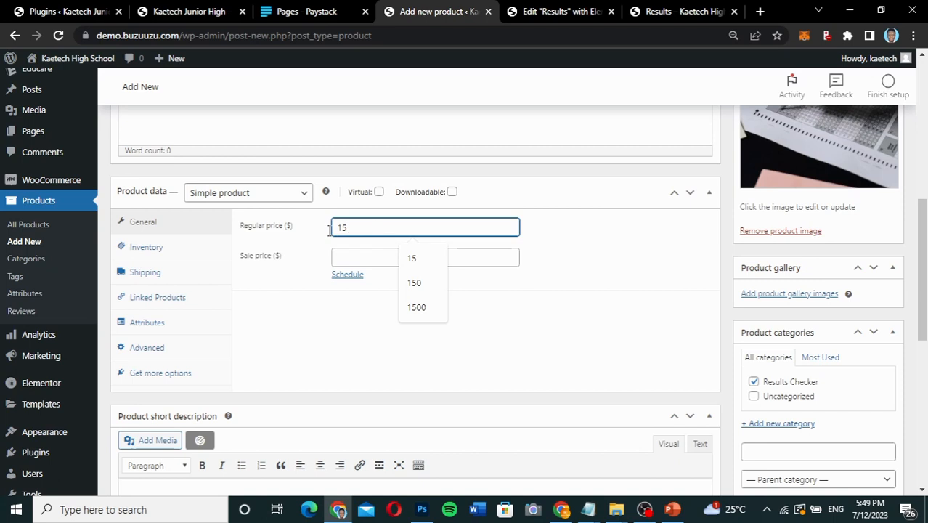
{"action": "left_click", "coordinate": [269, 303]}
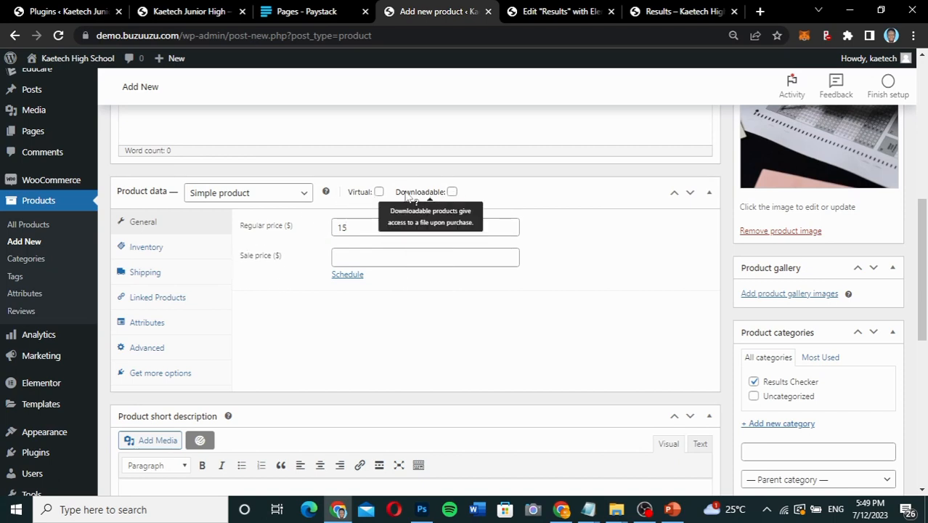
{"action": "left_click", "coordinate": [379, 192]}
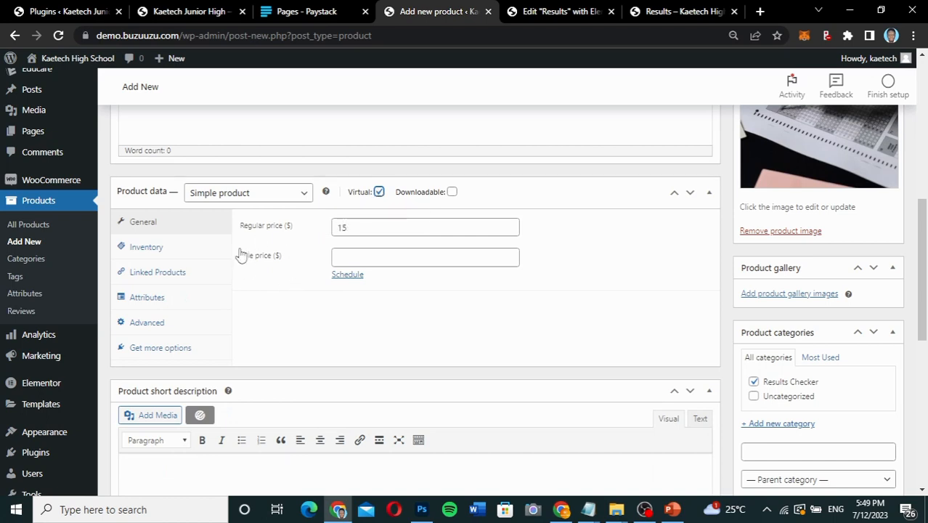
In the product's inventory data, limit purchases to 1 item per order and publish the product.
{"action": "left_click", "coordinate": [154, 248]}
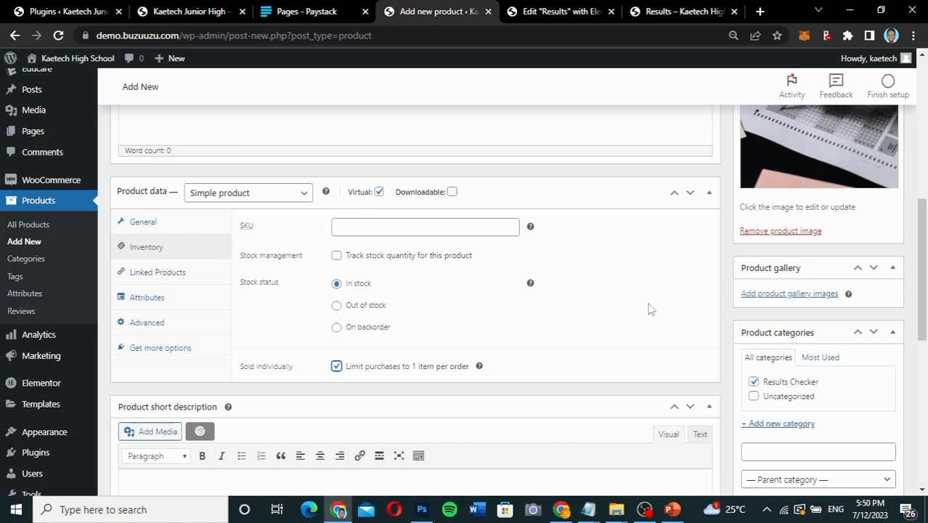
{"action": "scroll", "coordinate": [651, 308], "scroll_direction": "up", "scroll_amount": 5}
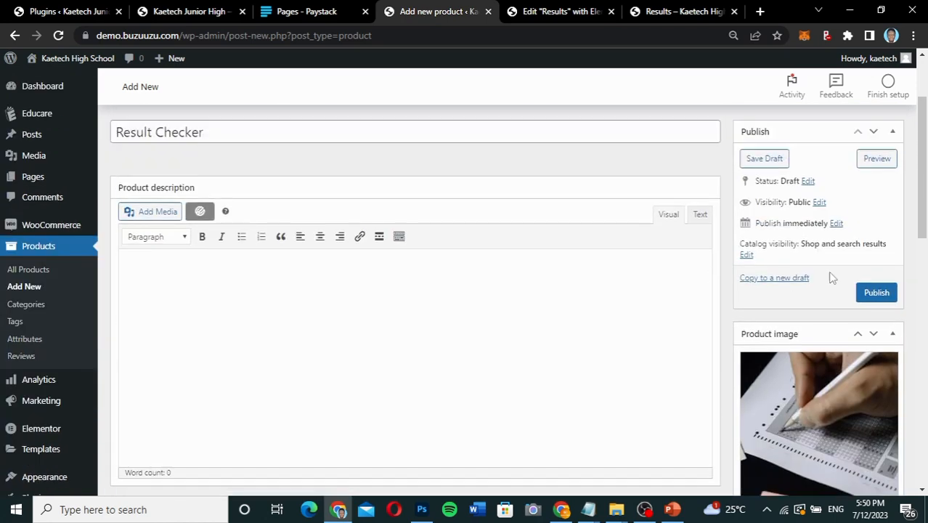
{"action": "left_click", "coordinate": [870, 293]}
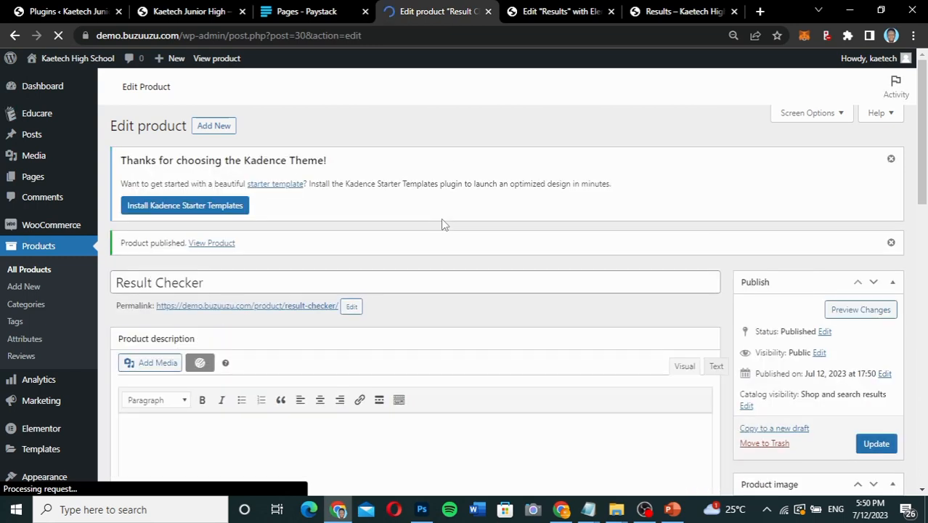
View the list of all products to check the published Result Checker entry.
{"action": "scroll", "coordinate": [441, 219], "scroll_direction": "down", "scroll_amount": 1}
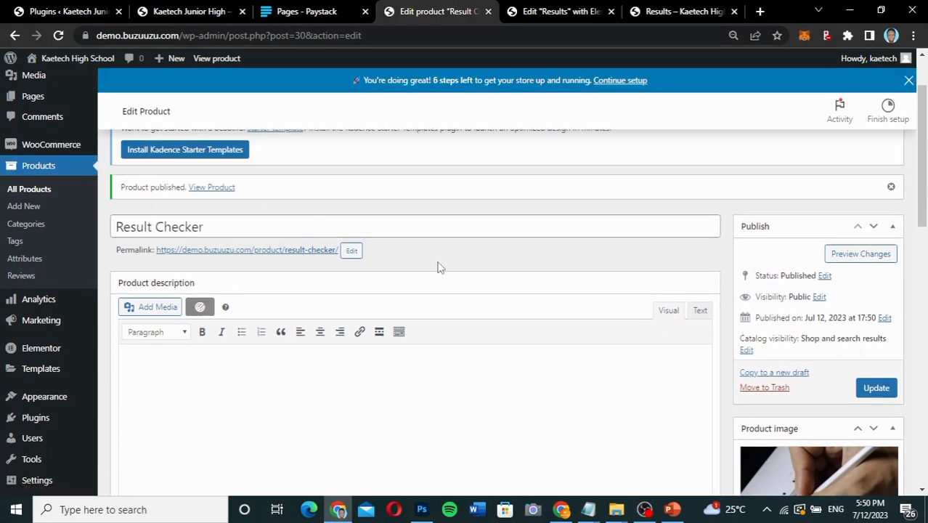
{"action": "left_click", "coordinate": [29, 191]}
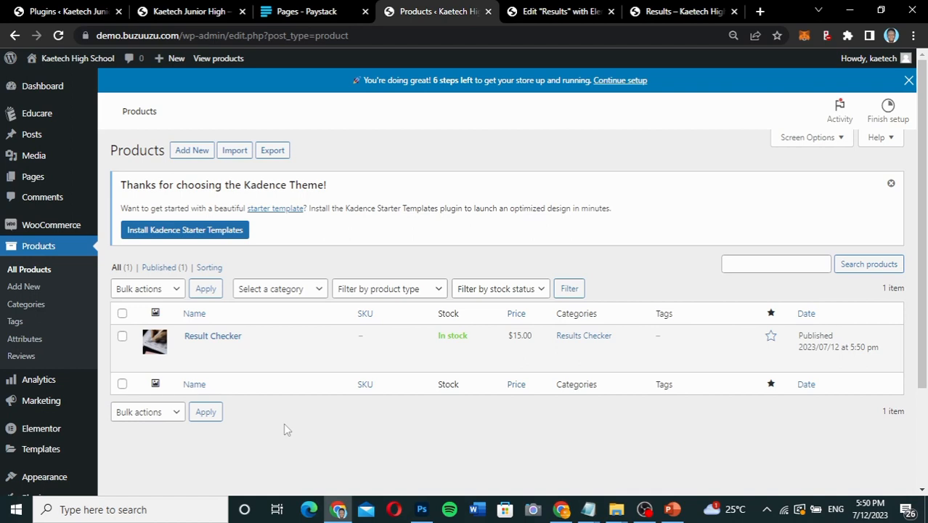
Create a new Forminator form from the Login template with the name "User Login".
{"action": "scroll", "coordinate": [284, 426], "scroll_direction": "down", "scroll_amount": 2}
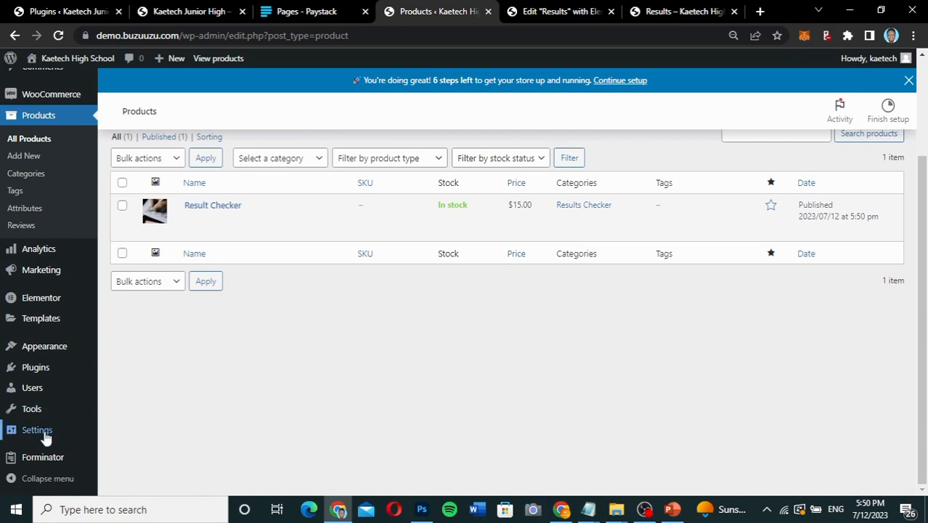
{"action": "mouse_move", "coordinate": [36, 460]}
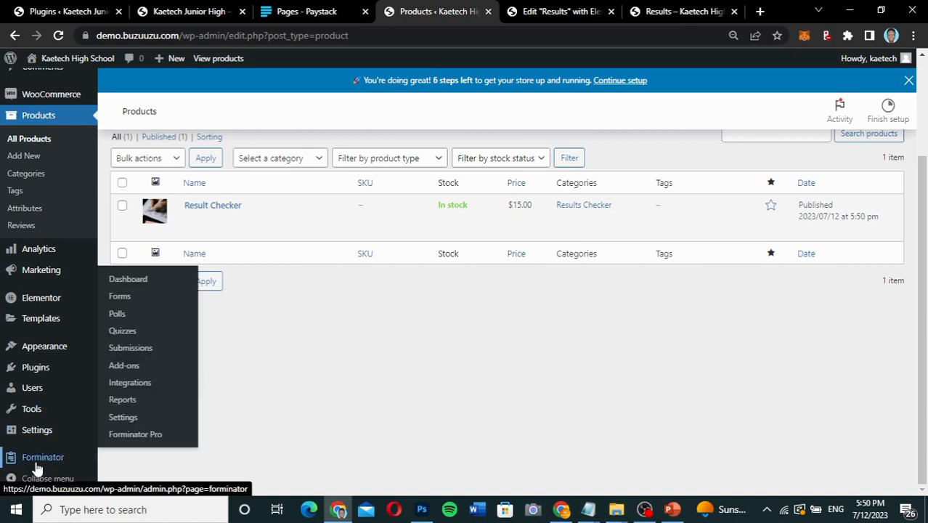
{"action": "left_click", "coordinate": [120, 297]}
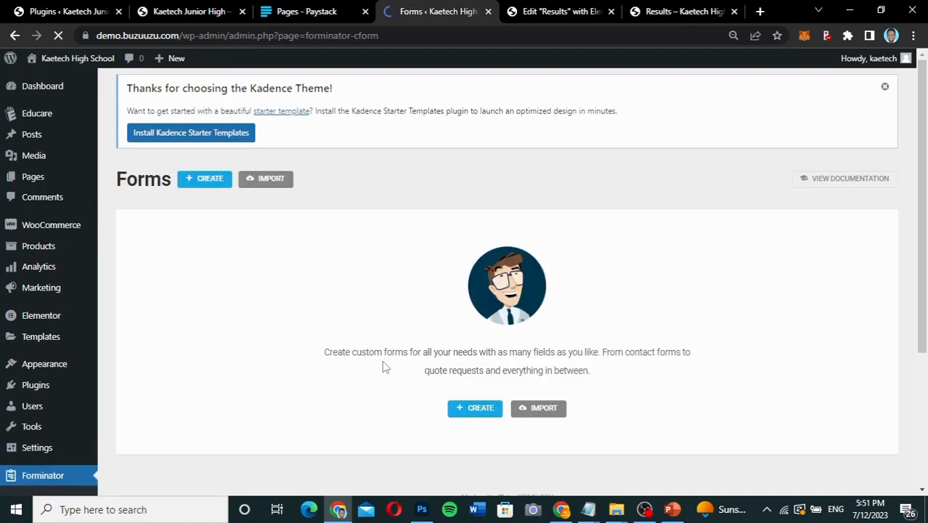
{"action": "scroll", "coordinate": [614, 393], "scroll_direction": "down", "scroll_amount": 2}
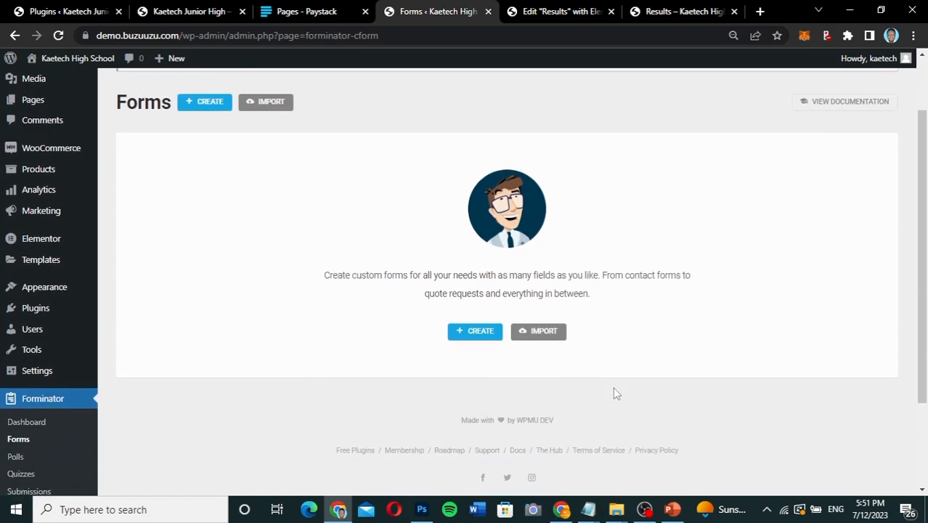
{"action": "left_click", "coordinate": [472, 335]}
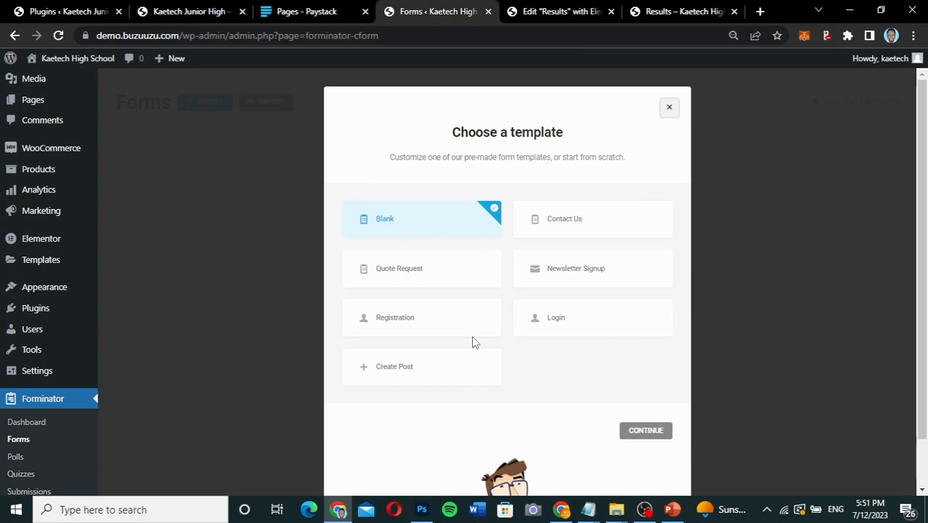
{"action": "left_click", "coordinate": [550, 322]}
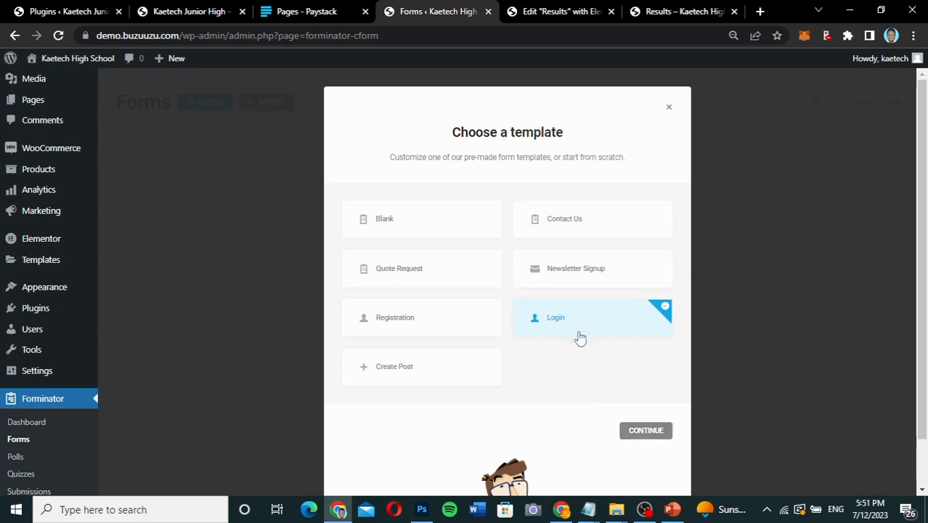
{"action": "left_click", "coordinate": [643, 430]}
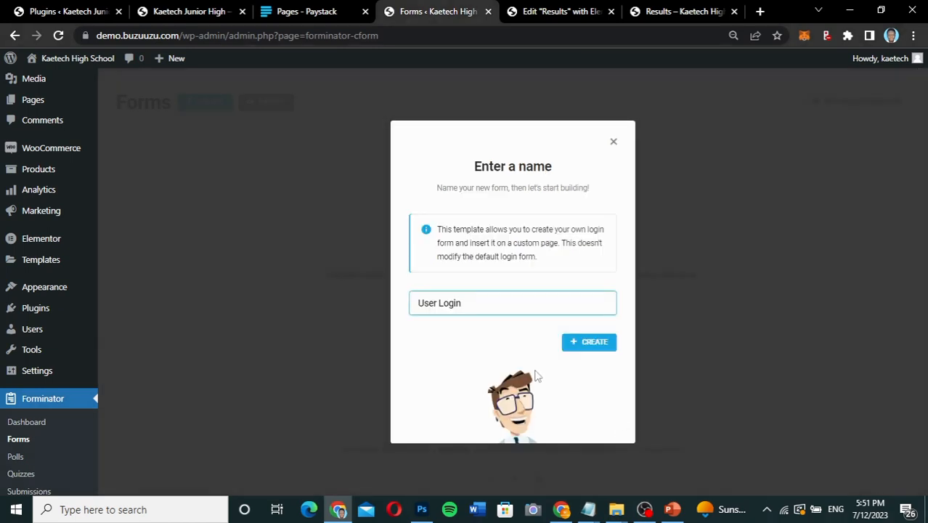
{"action": "left_click", "coordinate": [587, 341]}
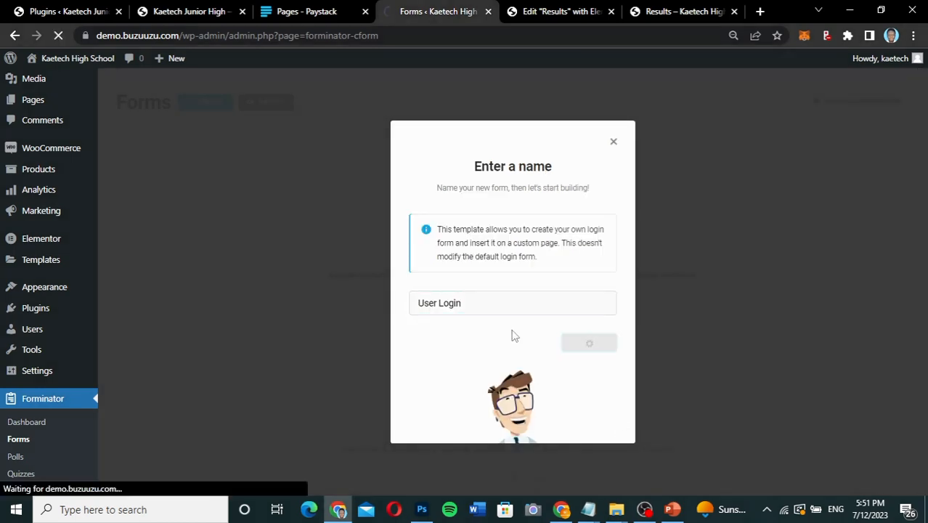
Review the login form's fields and set the form's design style to Flat.
{"action": "scroll", "coordinate": [512, 336], "scroll_direction": "down", "scroll_amount": 4}
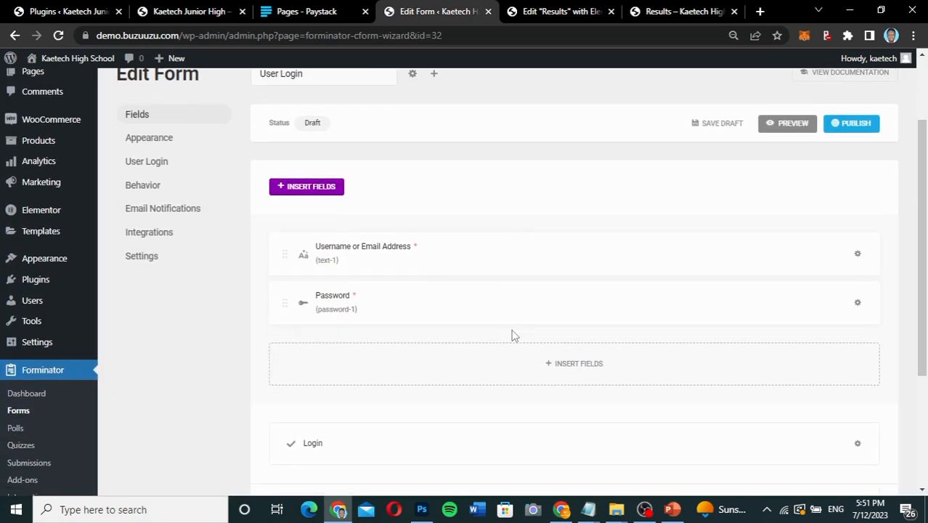
{"action": "scroll", "coordinate": [512, 336], "scroll_direction": "up", "scroll_amount": 2}
{"action": "scroll", "coordinate": [512, 335], "scroll_direction": "up", "scroll_amount": 1}
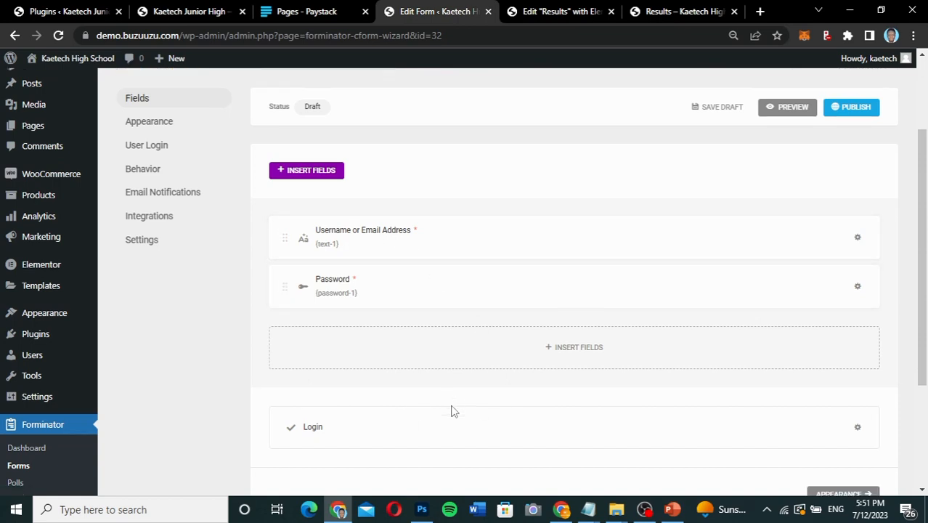
{"action": "scroll", "coordinate": [451, 412], "scroll_direction": "down", "scroll_amount": 2}
{"action": "scroll", "coordinate": [448, 324], "scroll_direction": "up", "scroll_amount": 1}
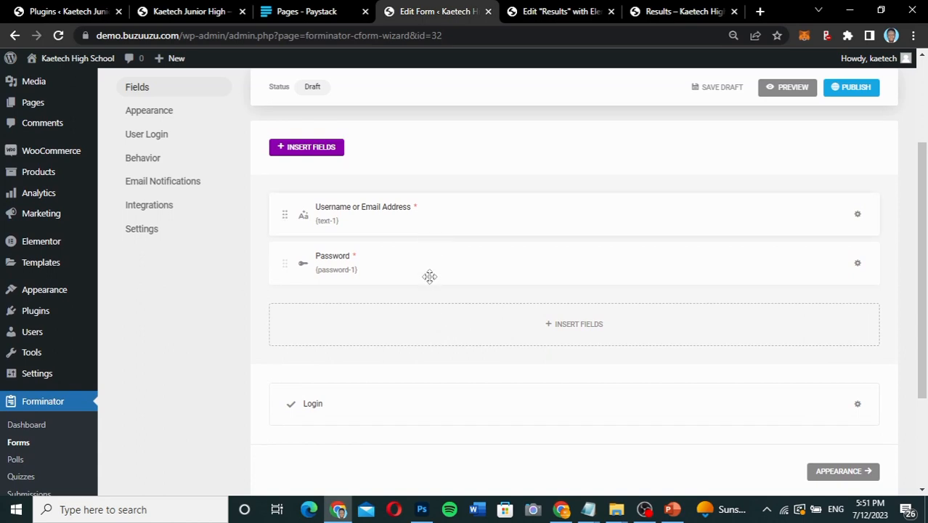
{"action": "scroll", "coordinate": [442, 316], "scroll_direction": "up", "scroll_amount": 1}
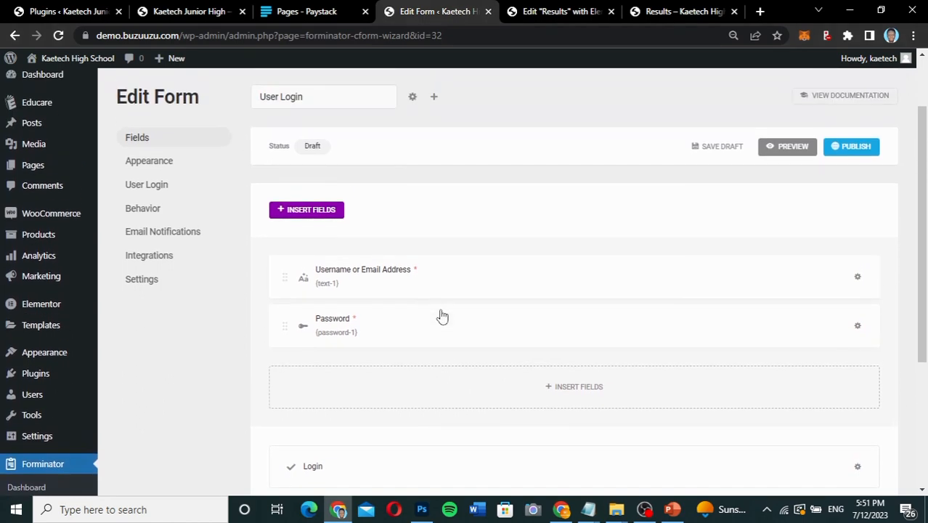
{"action": "left_click", "coordinate": [157, 164]}
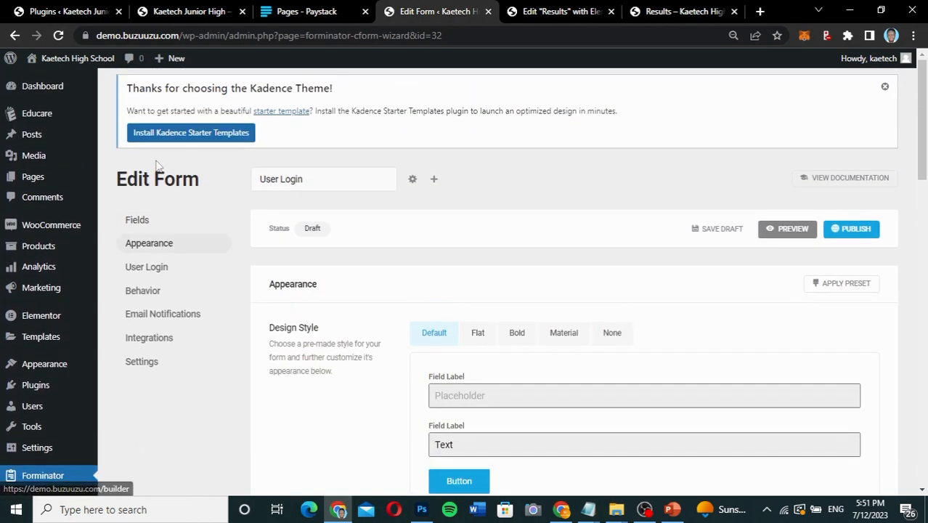
{"action": "left_click", "coordinate": [515, 333]}
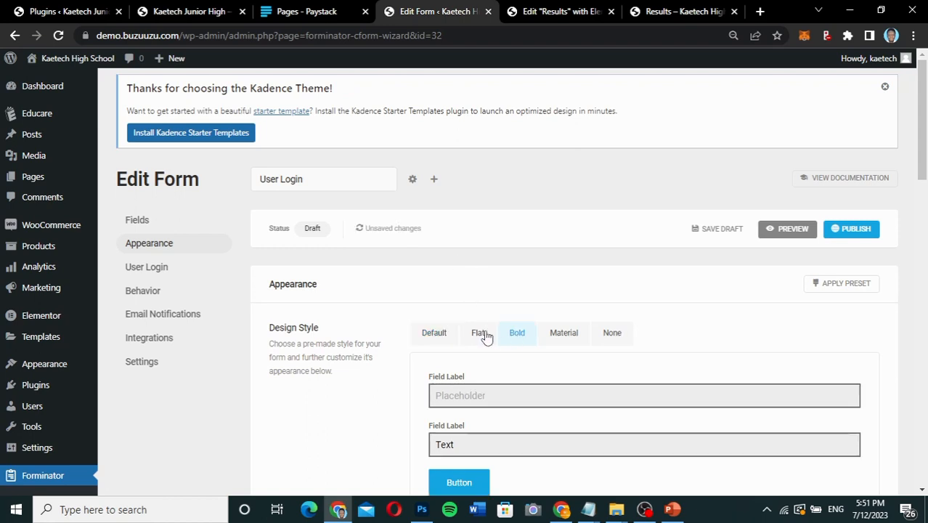
{"action": "left_click", "coordinate": [483, 335]}
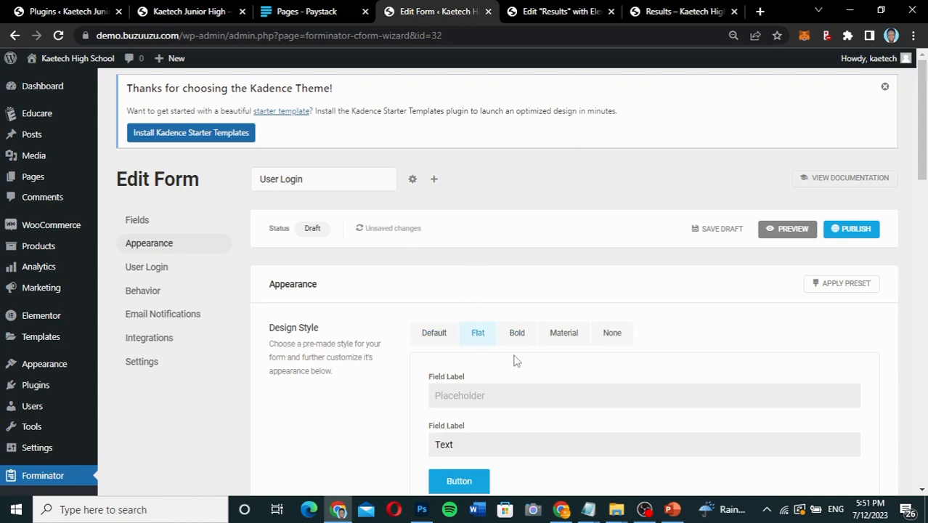
Examine the form's remaining appearance settings, including layout, colors, fonts and form container.
{"action": "scroll", "coordinate": [515, 360], "scroll_direction": "down", "scroll_amount": 2}
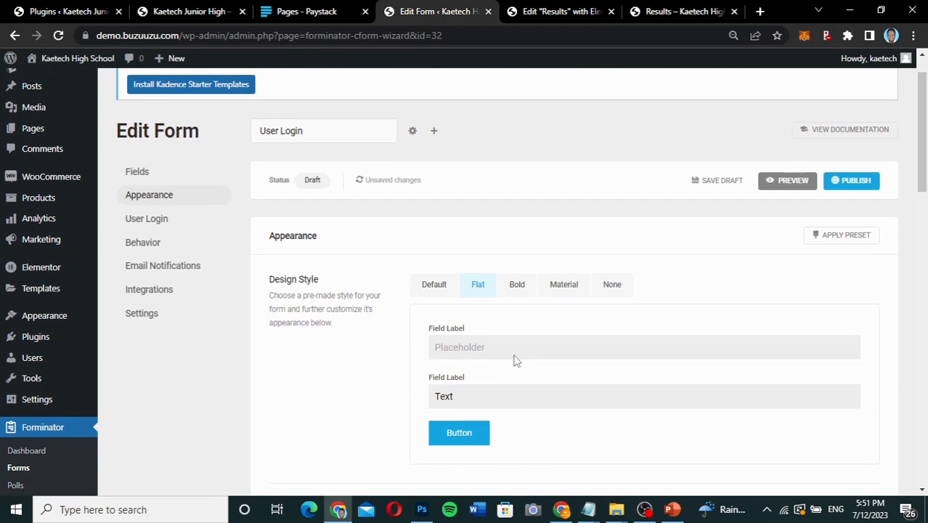
{"action": "scroll", "coordinate": [514, 360], "scroll_direction": "down", "scroll_amount": 2}
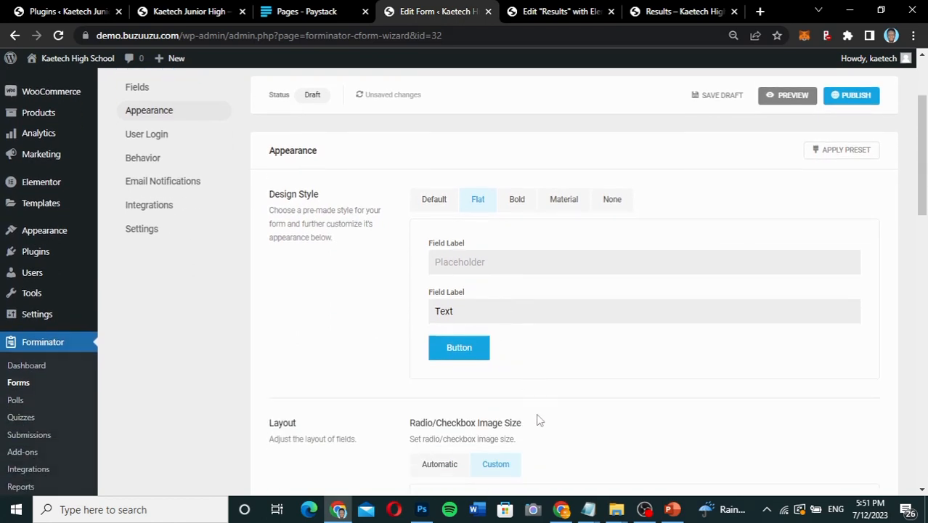
{"action": "scroll", "coordinate": [540, 420], "scroll_direction": "down", "scroll_amount": 3}
{"action": "scroll", "coordinate": [540, 420], "scroll_direction": "down", "scroll_amount": 3}
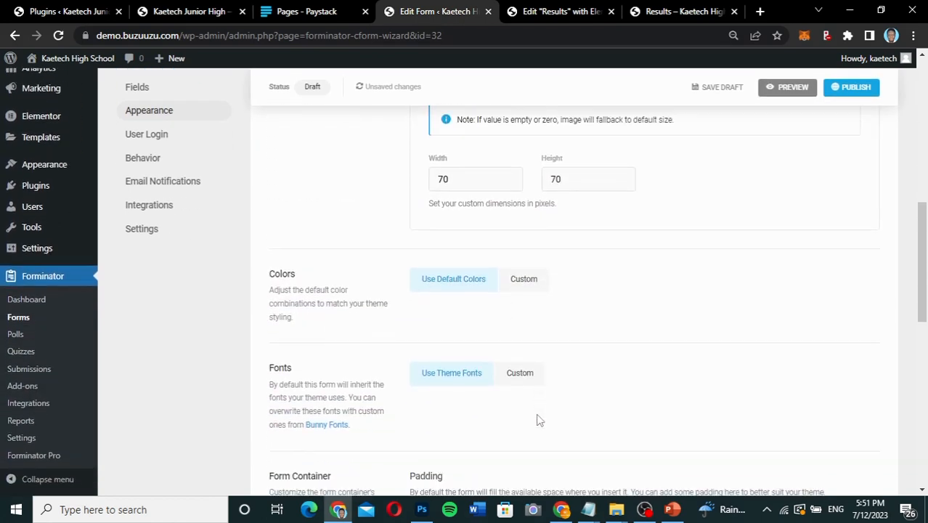
{"action": "scroll", "coordinate": [539, 420], "scroll_direction": "down", "scroll_amount": 4}
{"action": "scroll", "coordinate": [539, 421], "scroll_direction": "down", "scroll_amount": 3}
{"action": "scroll", "coordinate": [538, 421], "scroll_direction": "up", "scroll_amount": 2}
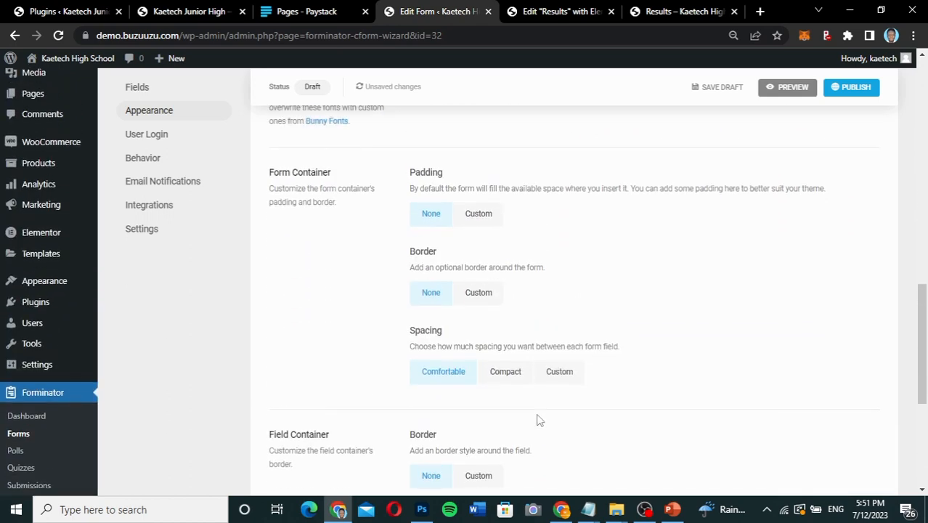
{"action": "scroll", "coordinate": [540, 420], "scroll_direction": "up", "scroll_amount": 5}
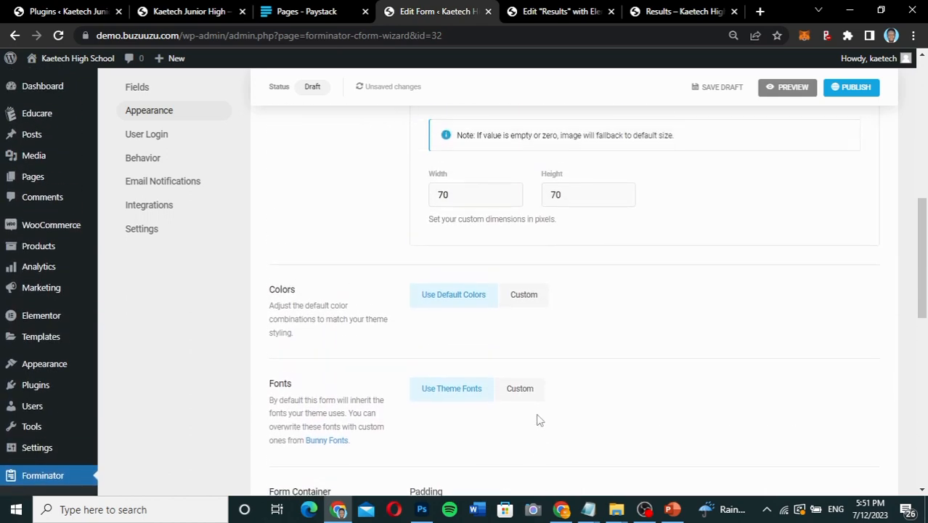
Examine the form's User Login settings for field mapping, the Remember Me field and hiding the form from logged-in users.
{"action": "left_click", "coordinate": [147, 138]}
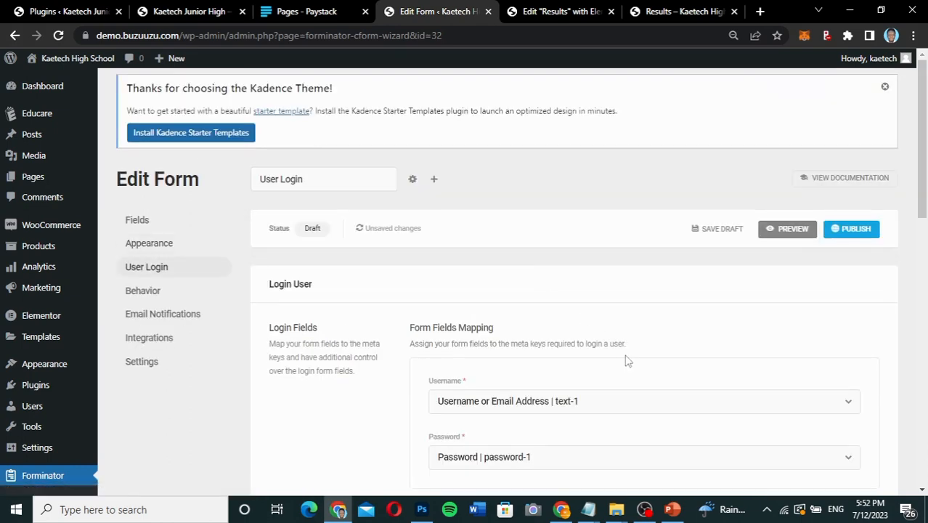
{"action": "scroll", "coordinate": [628, 359], "scroll_direction": "down", "scroll_amount": 2}
{"action": "scroll", "coordinate": [628, 359], "scroll_direction": "down", "scroll_amount": 1}
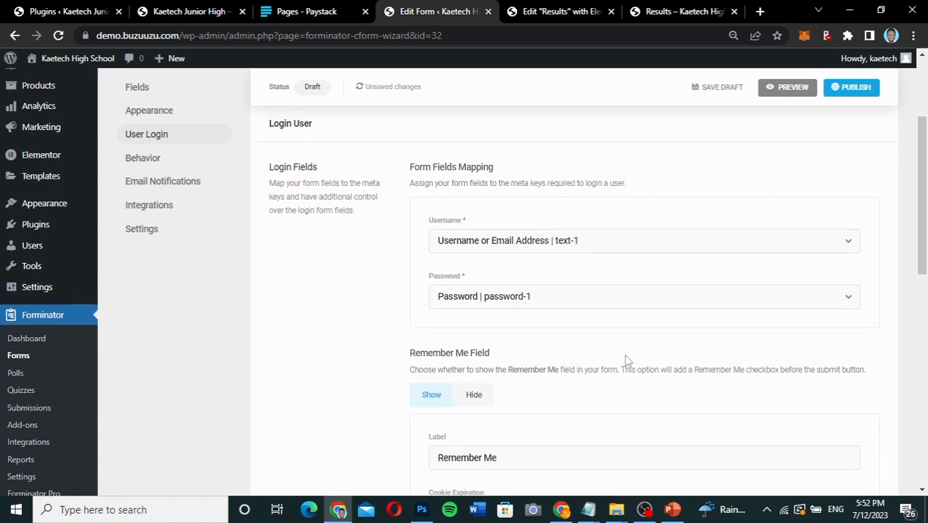
{"action": "scroll", "coordinate": [627, 360], "scroll_direction": "down", "scroll_amount": 2}
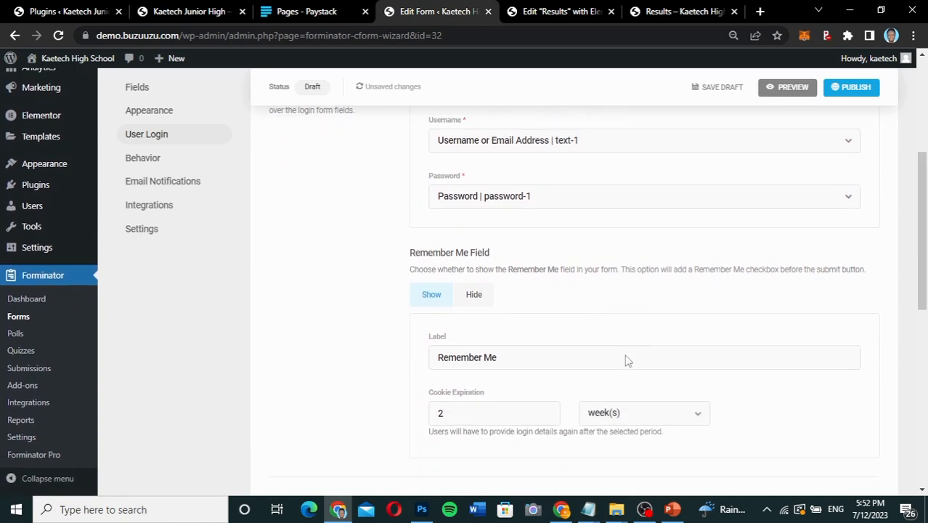
{"action": "scroll", "coordinate": [628, 361], "scroll_direction": "down", "scroll_amount": 1}
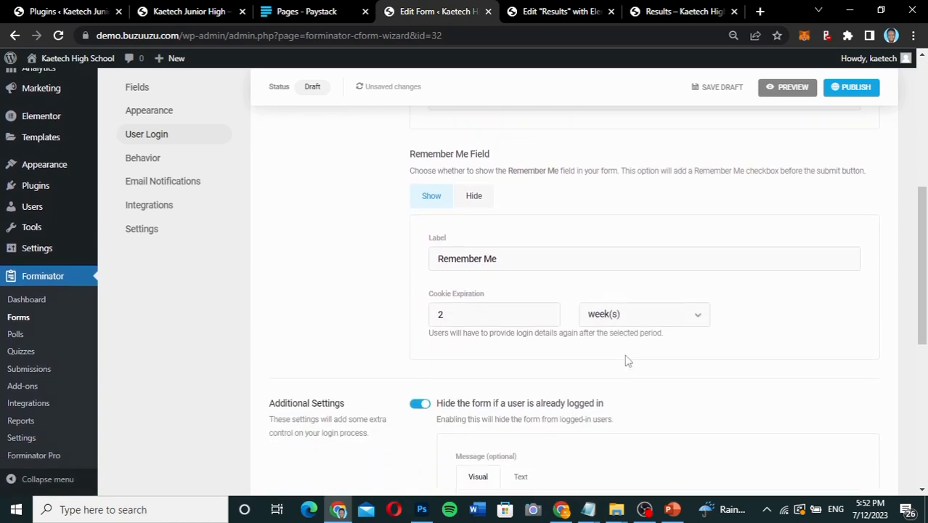
{"action": "scroll", "coordinate": [627, 361], "scroll_direction": "down", "scroll_amount": 2}
{"action": "scroll", "coordinate": [627, 361], "scroll_direction": "down", "scroll_amount": 2}
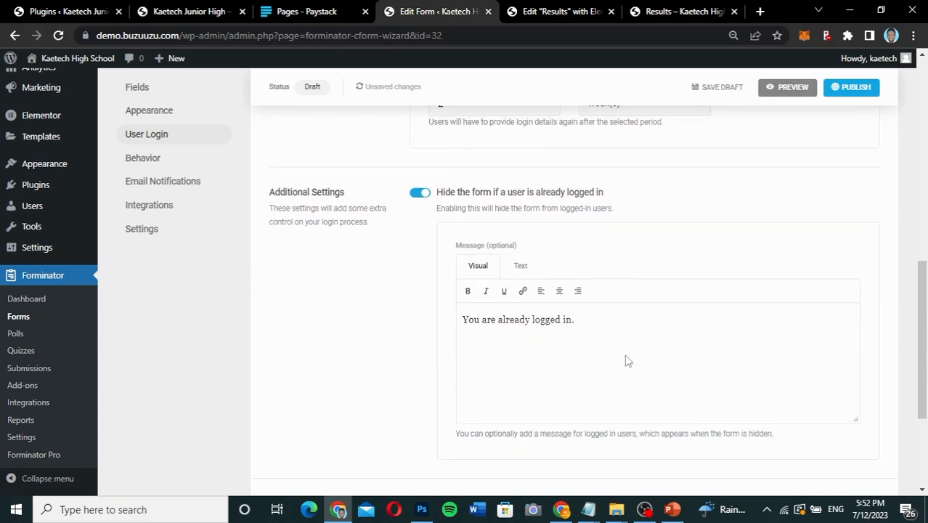
{"action": "scroll", "coordinate": [626, 355], "scroll_direction": "down", "scroll_amount": 1}
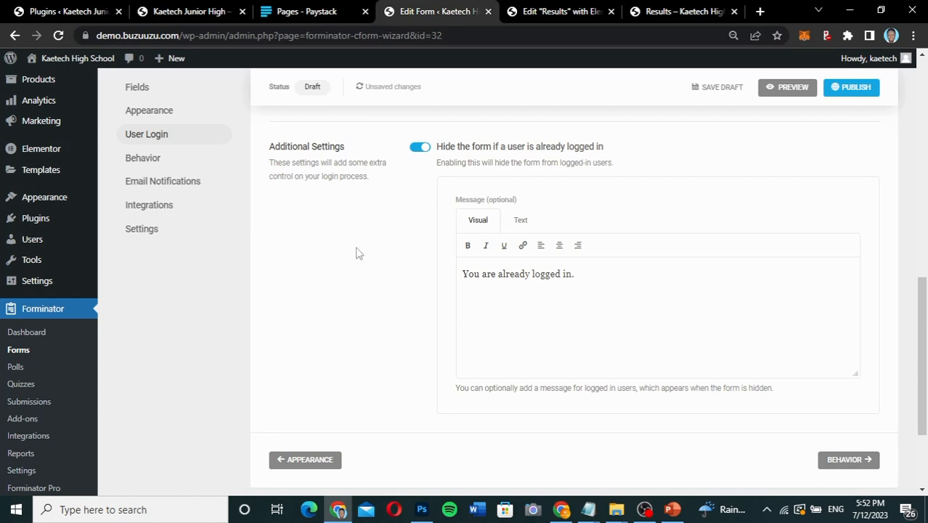
{"action": "left_click", "coordinate": [145, 158]}
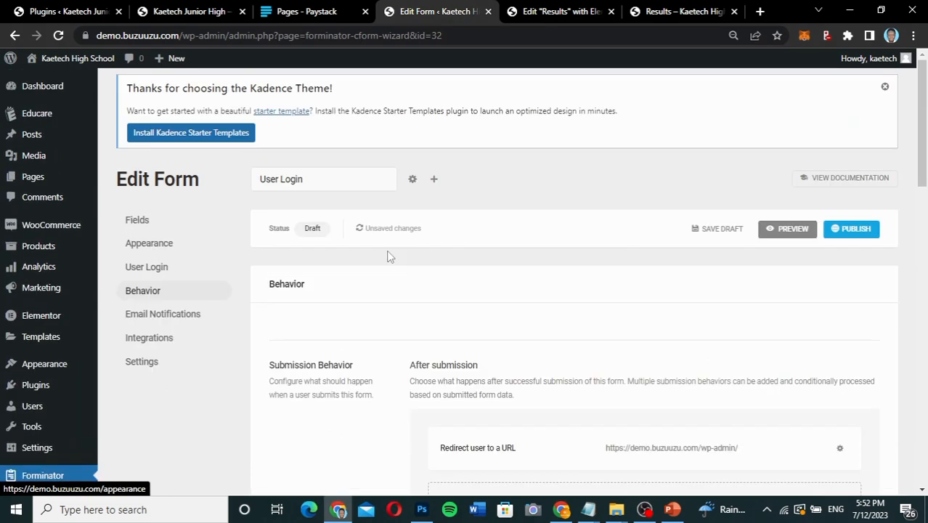
{"action": "scroll", "coordinate": [600, 318], "scroll_direction": "down", "scroll_amount": 4}
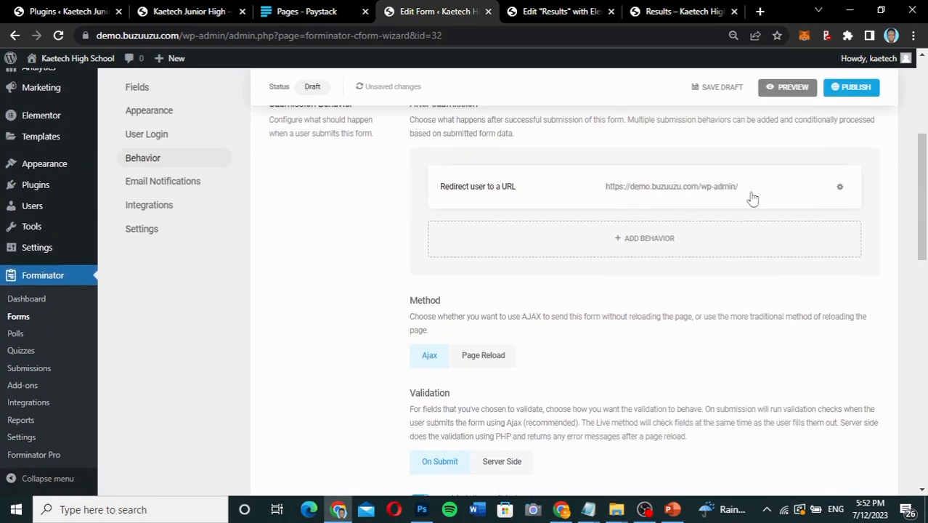
{"action": "left_click", "coordinate": [839, 189]}
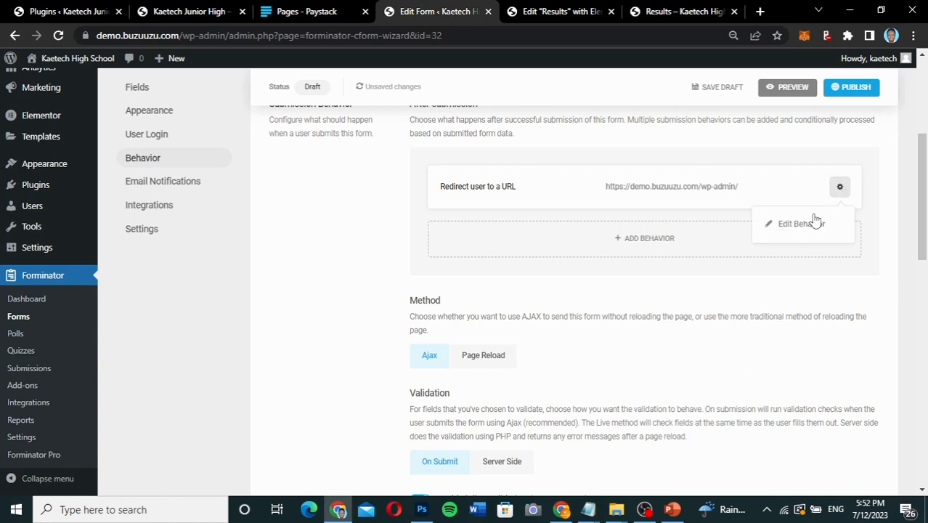
{"action": "left_click", "coordinate": [811, 220]}
{"action": "left_click", "coordinate": [520, 334]}
{"action": "left_click_drag", "start_coordinate": [515, 332], "coordinate": [479, 332]}
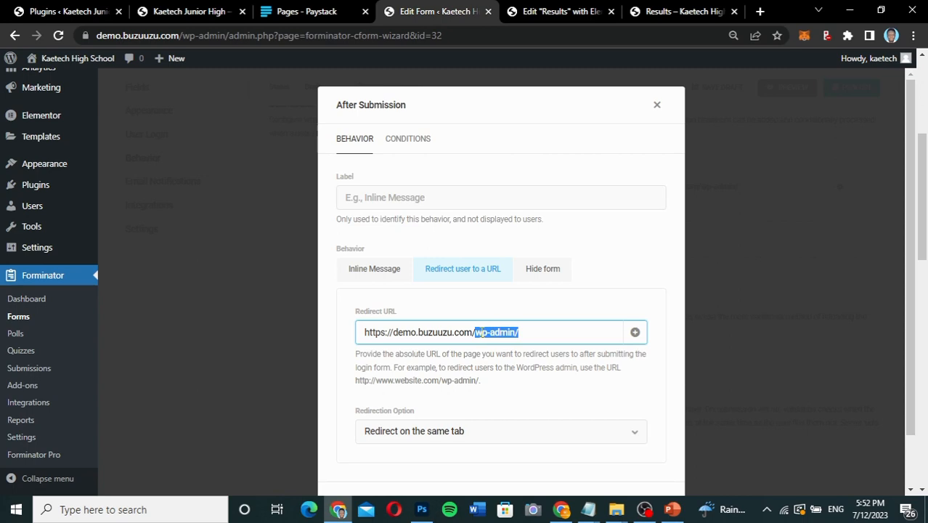
{"action": "key", "text": "BackSpace"}
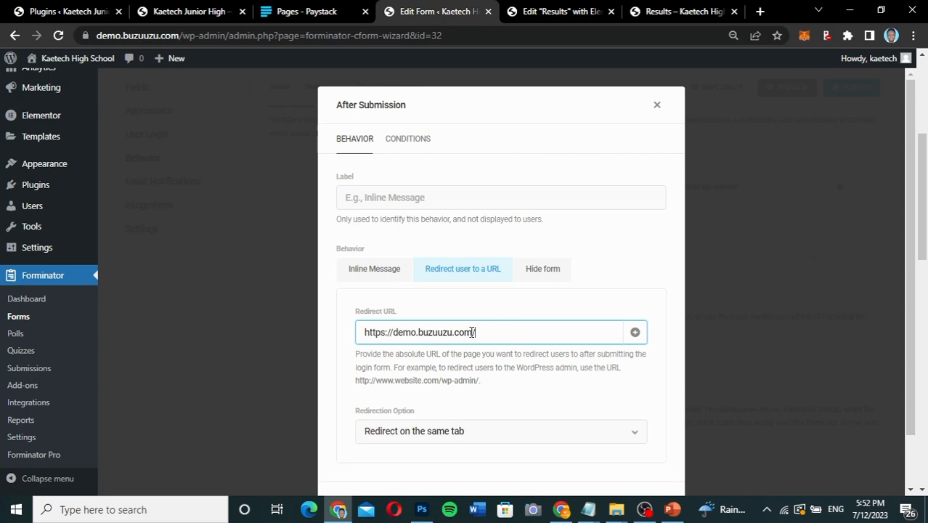
{"action": "scroll", "coordinate": [531, 385], "scroll_direction": "down", "scroll_amount": 2}
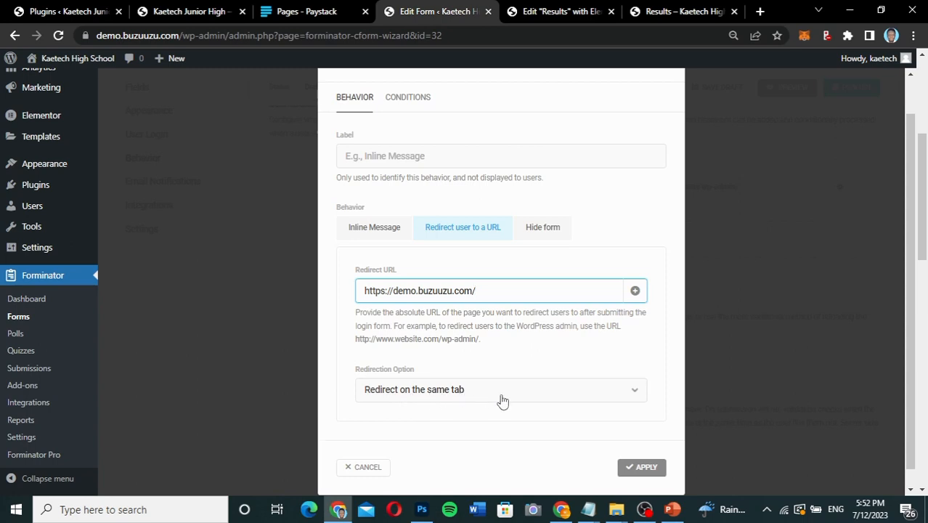
{"action": "left_click", "coordinate": [646, 467]}
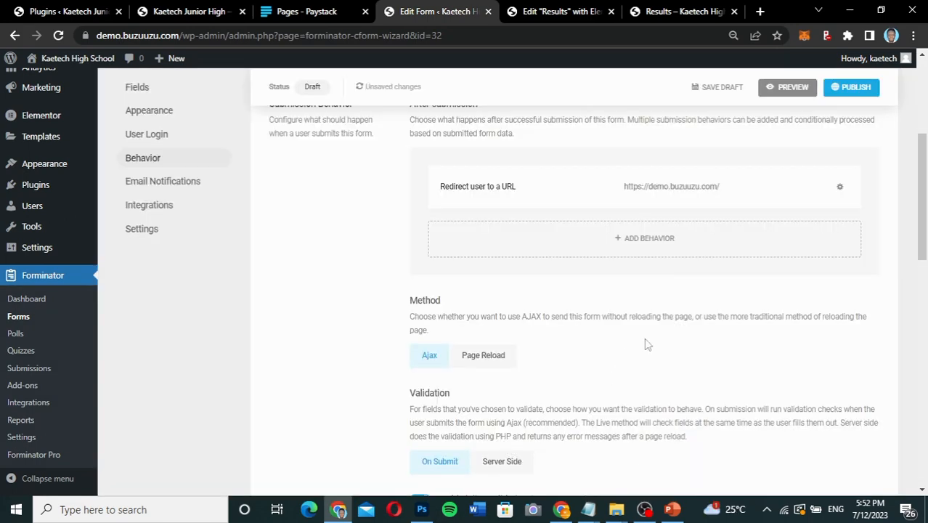
{"action": "scroll", "coordinate": [674, 316], "scroll_direction": "down", "scroll_amount": 3}
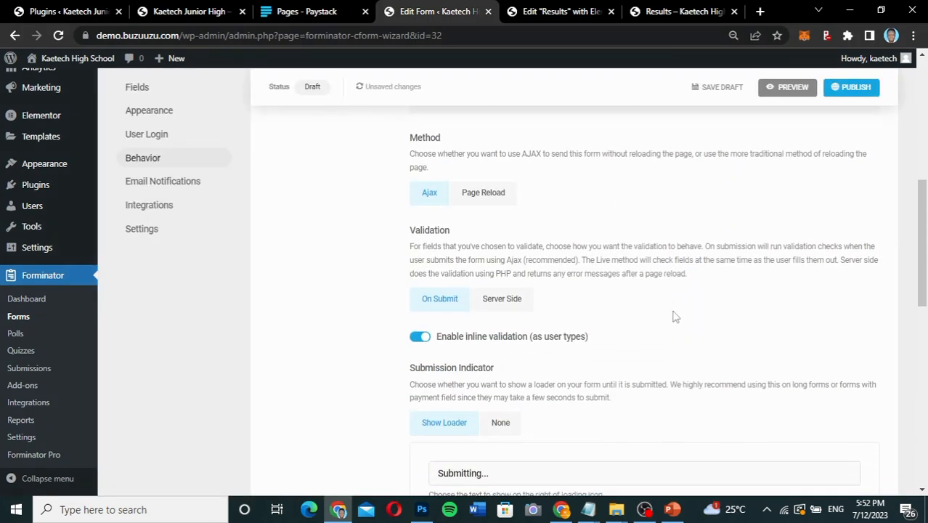
{"action": "scroll", "coordinate": [676, 317], "scroll_direction": "up", "scroll_amount": 1}
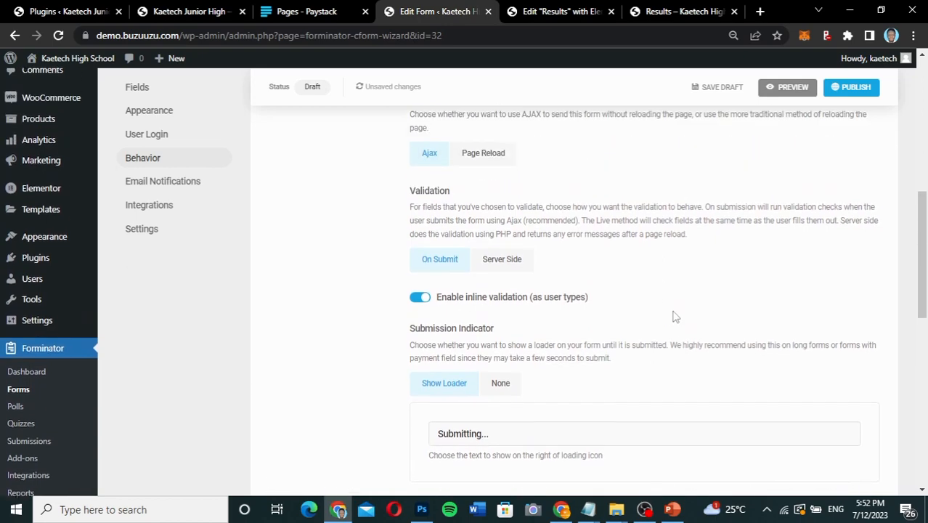
Examine the form's remaining Behavior settings and the email, recipients, advanced and conditions options of a new email notification without adding it.
{"action": "scroll", "coordinate": [675, 317], "scroll_direction": "down", "scroll_amount": 2}
{"action": "scroll", "coordinate": [674, 316], "scroll_direction": "down", "scroll_amount": 2}
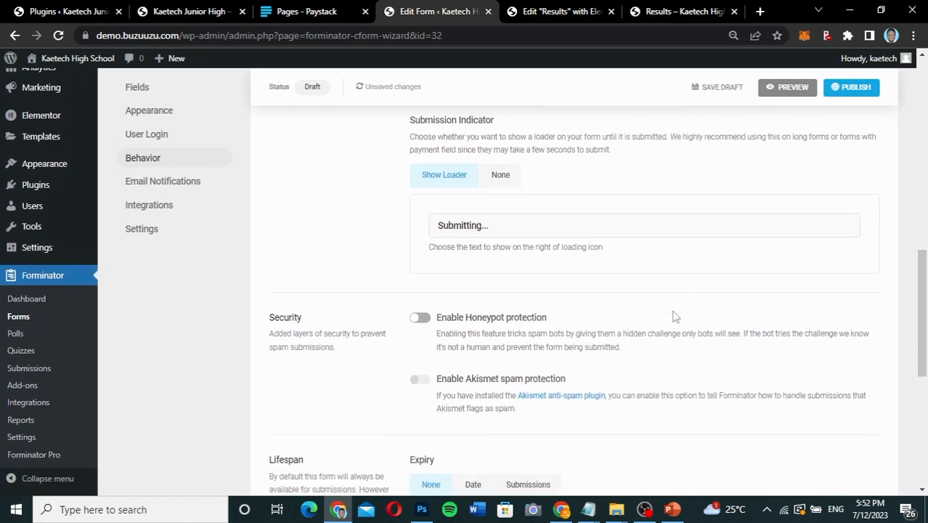
{"action": "left_click", "coordinate": [168, 182]}
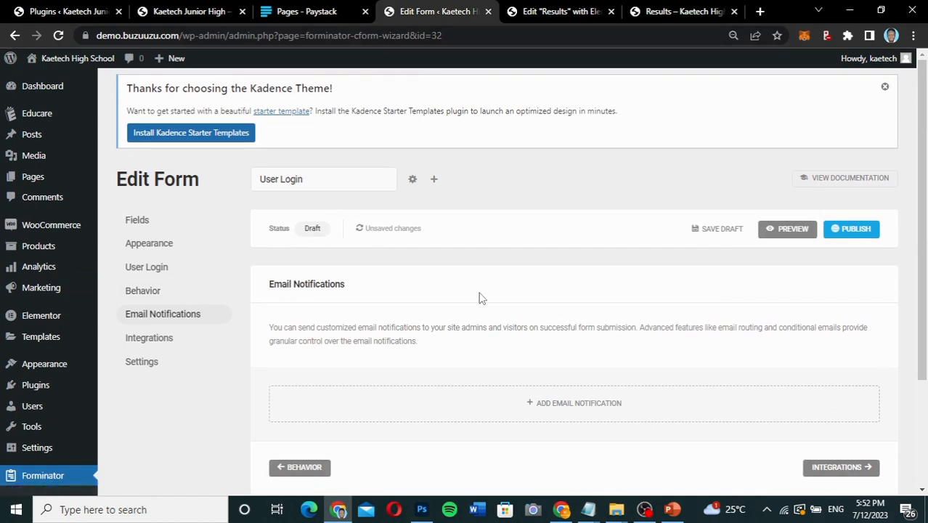
{"action": "scroll", "coordinate": [480, 298], "scroll_direction": "down", "scroll_amount": 2}
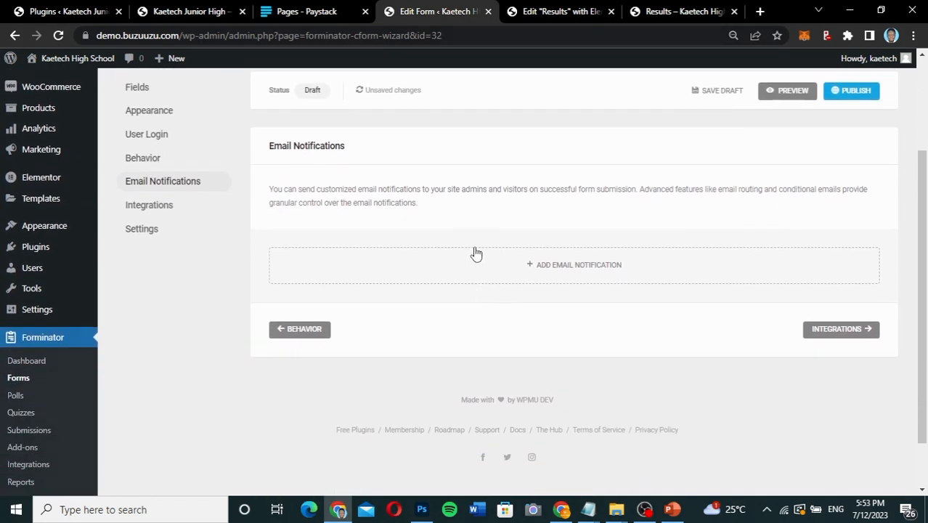
{"action": "left_click", "coordinate": [572, 273]}
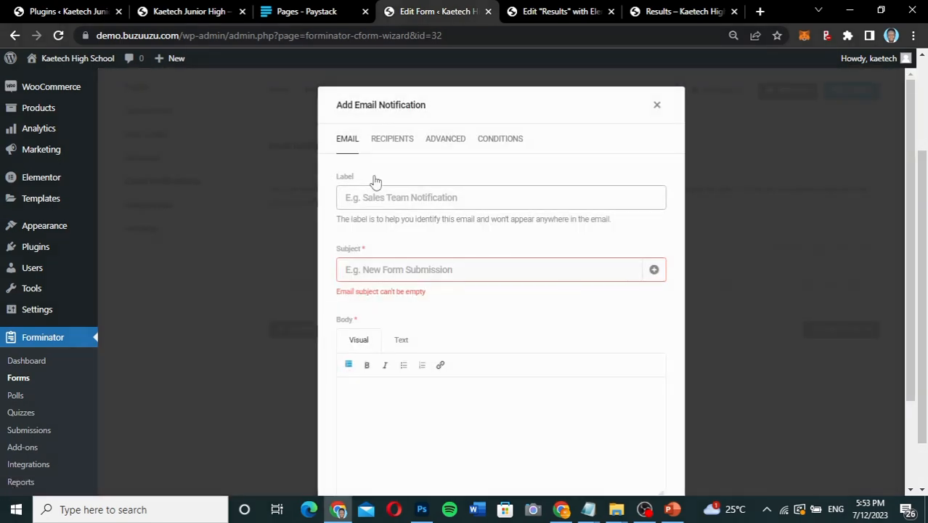
{"action": "left_click", "coordinate": [393, 146]}
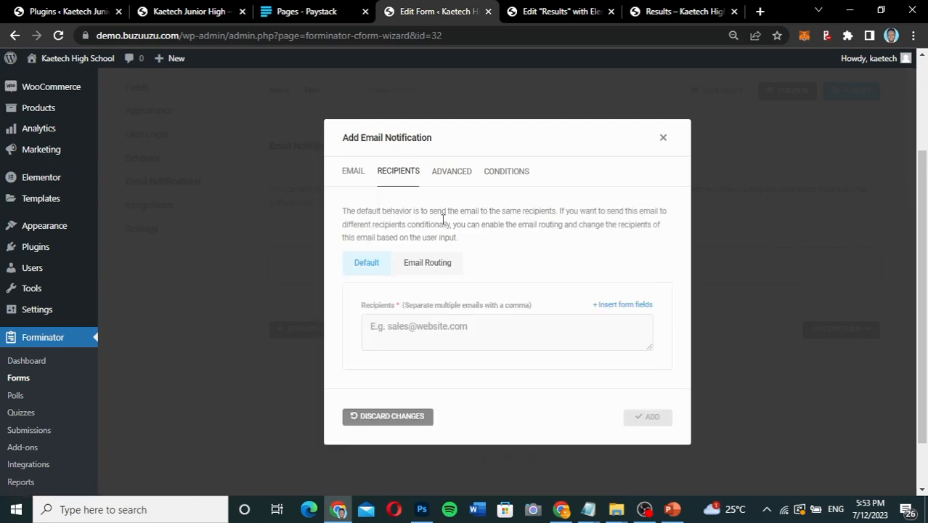
{"action": "left_click", "coordinate": [454, 174]}
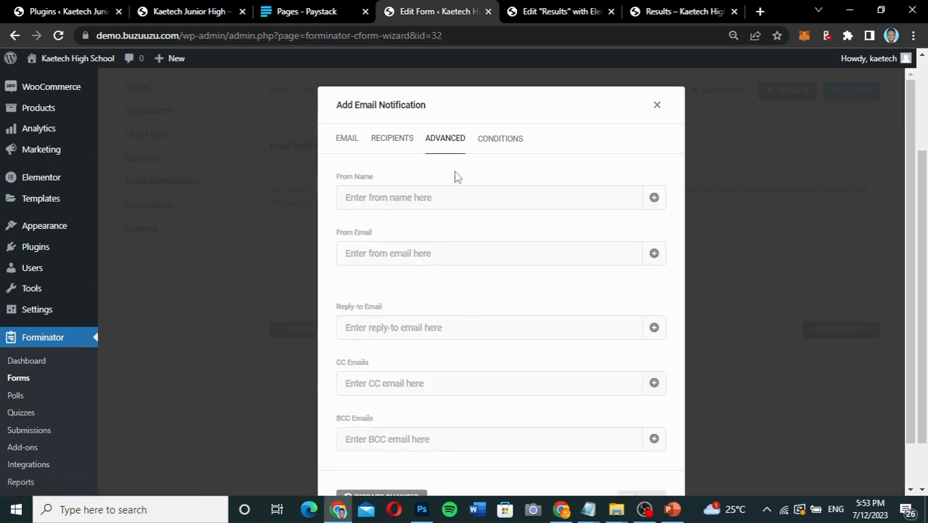
{"action": "left_click", "coordinate": [500, 149]}
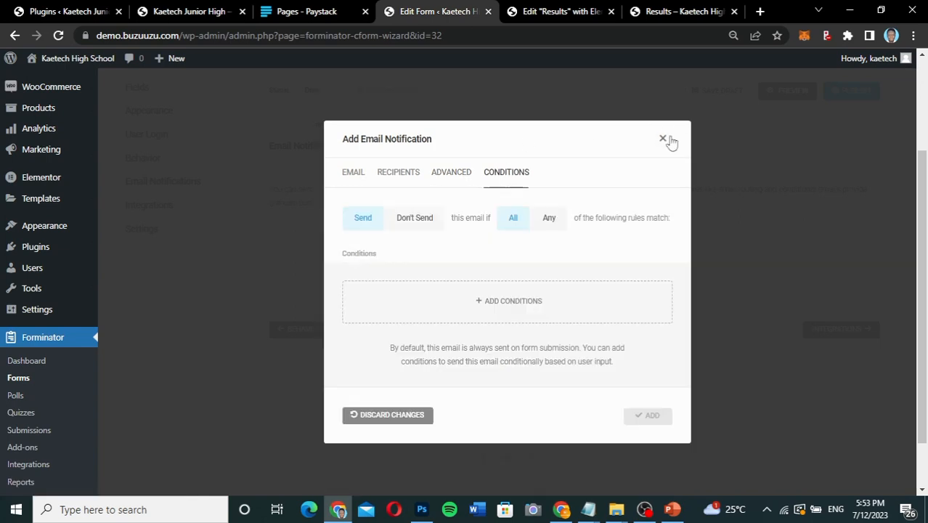
{"action": "left_click", "coordinate": [657, 106]}
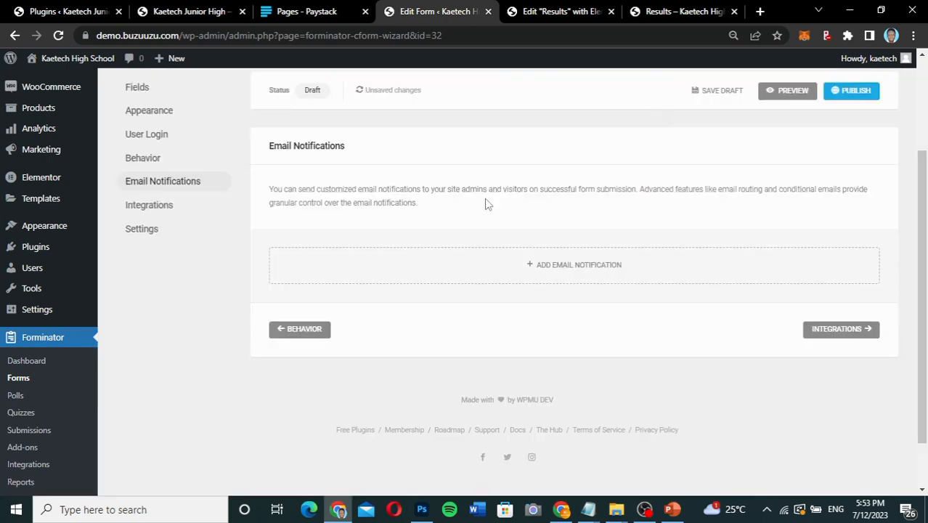
{"action": "scroll", "coordinate": [440, 232], "scroll_direction": "up", "scroll_amount": 2}
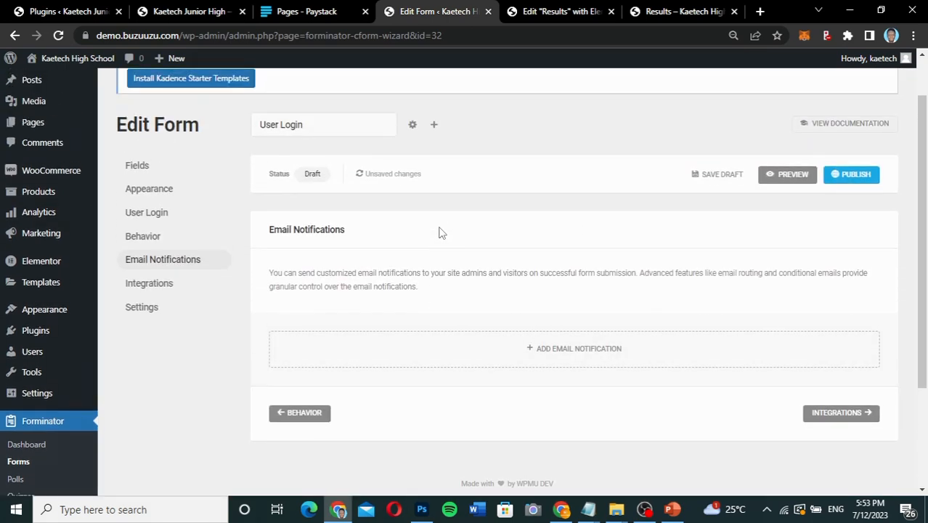
Review the login form's Integrations section and its data storage, option value and privacy settings.
{"action": "left_click", "coordinate": [169, 284]}
{"action": "scroll", "coordinate": [169, 285], "scroll_direction": "down", "scroll_amount": 2}
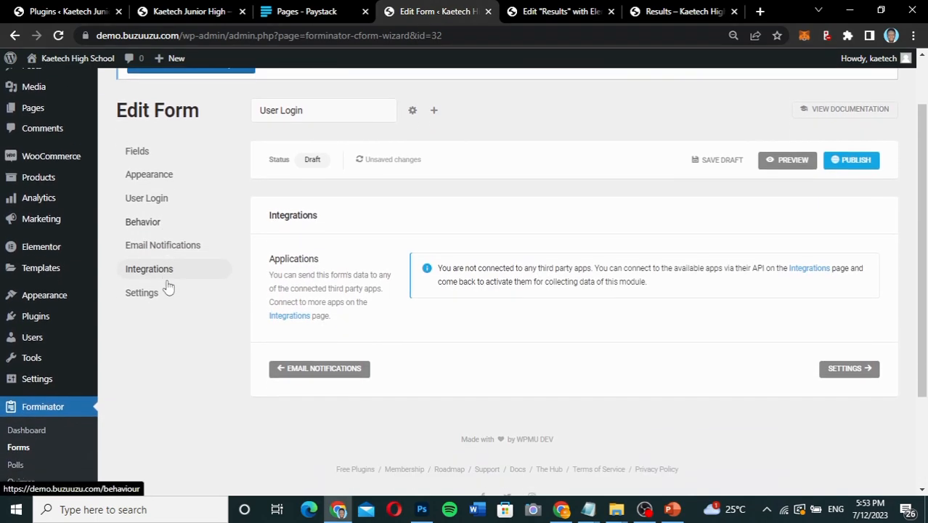
{"action": "left_click", "coordinate": [146, 281]}
{"action": "scroll", "coordinate": [552, 339], "scroll_direction": "down", "scroll_amount": 5}
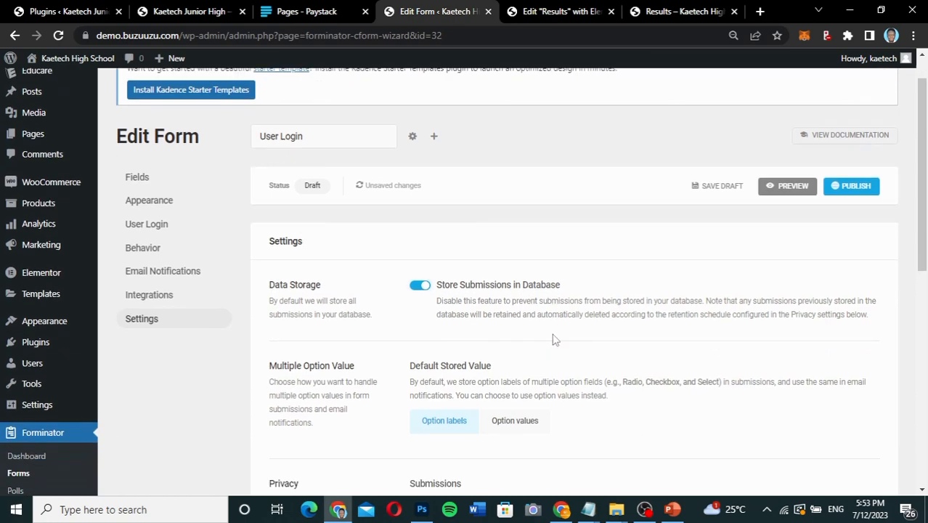
{"action": "scroll", "coordinate": [555, 339], "scroll_direction": "down", "scroll_amount": 2}
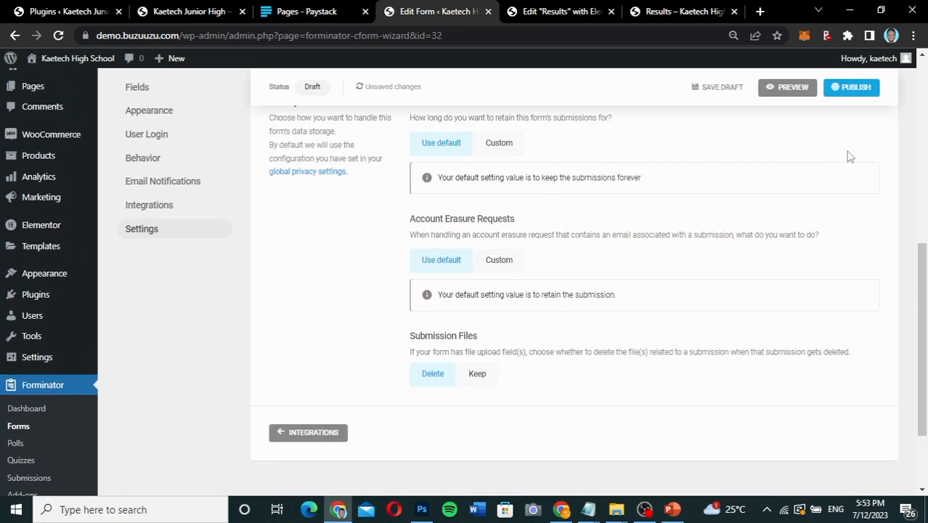
Publish the User Login form and copy its shortcode [forminator_form id="32"].
{"action": "left_click", "coordinate": [859, 91]}
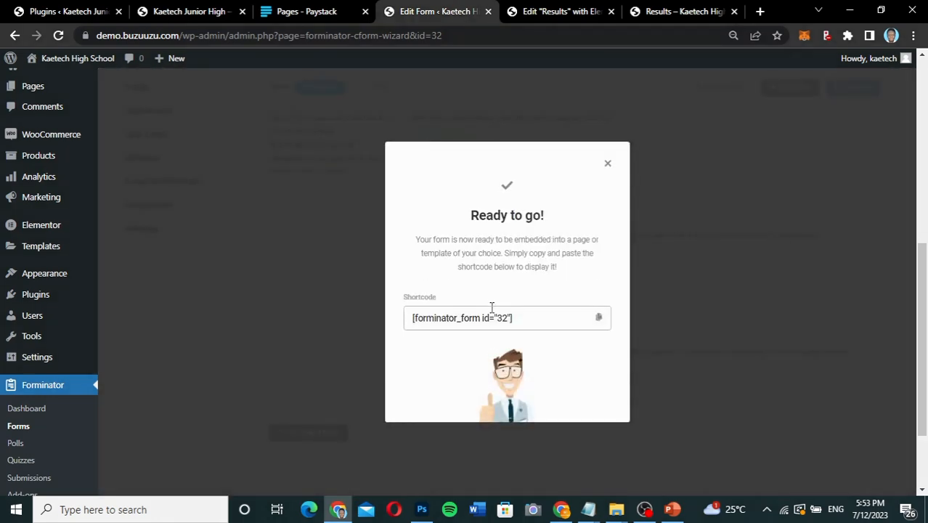
{"action": "left_click", "coordinate": [599, 318]}
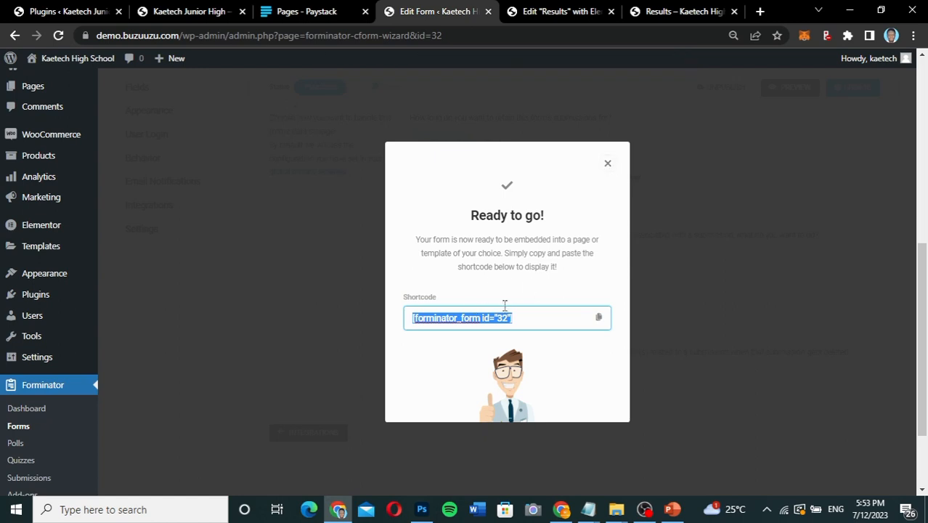
{"action": "left_click", "coordinate": [610, 166]}
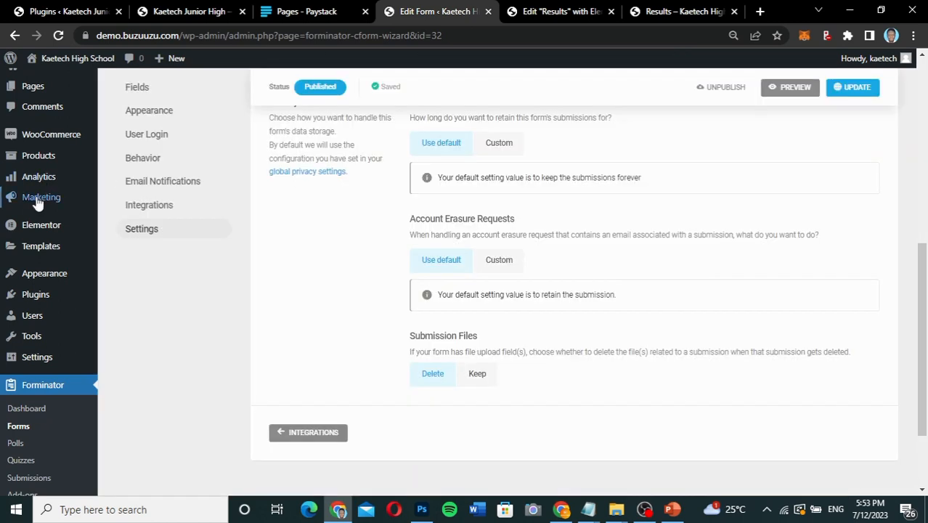
Open the list of all pages in a new browser tab and check the live Results page.
{"action": "scroll", "coordinate": [38, 202], "scroll_direction": "up", "scroll_amount": 2}
{"action": "mouse_move", "coordinate": [29, 180]}
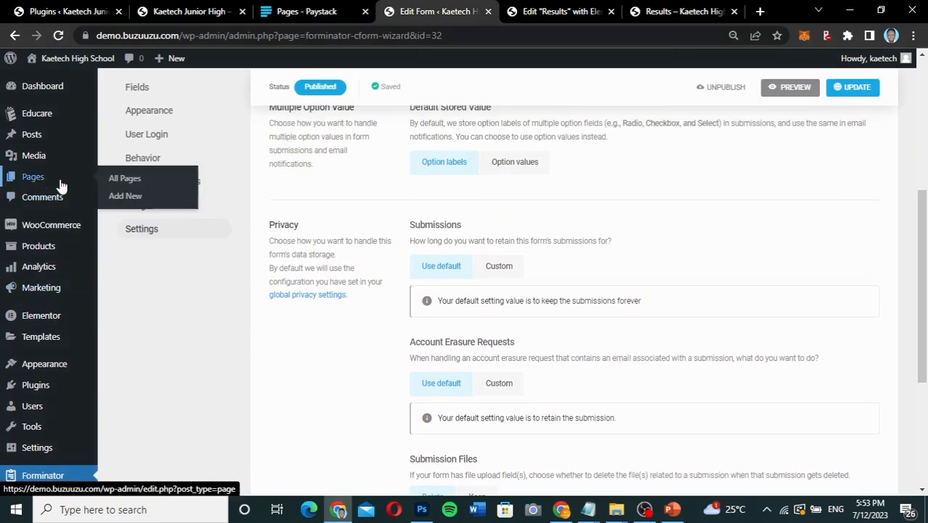
{"action": "right_click", "coordinate": [129, 184]}
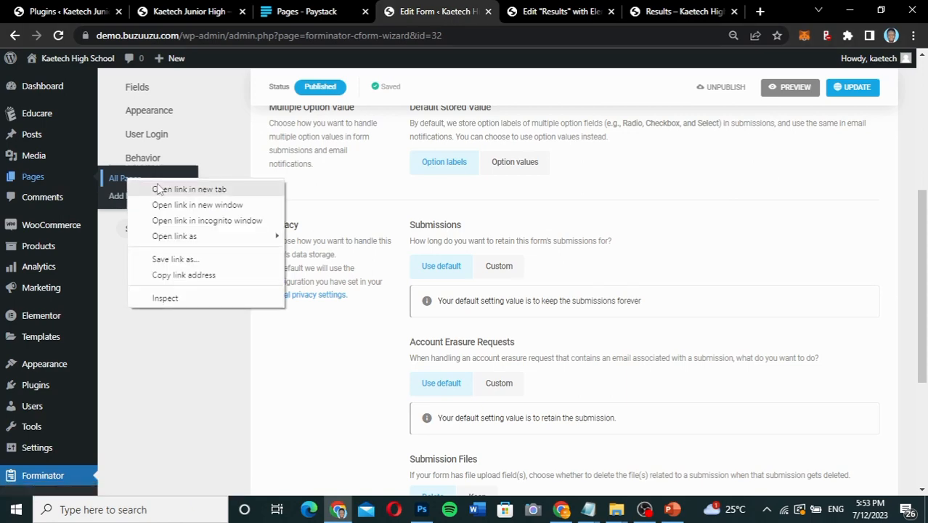
{"action": "left_click", "coordinate": [159, 190]}
{"action": "left_click", "coordinate": [477, 10]}
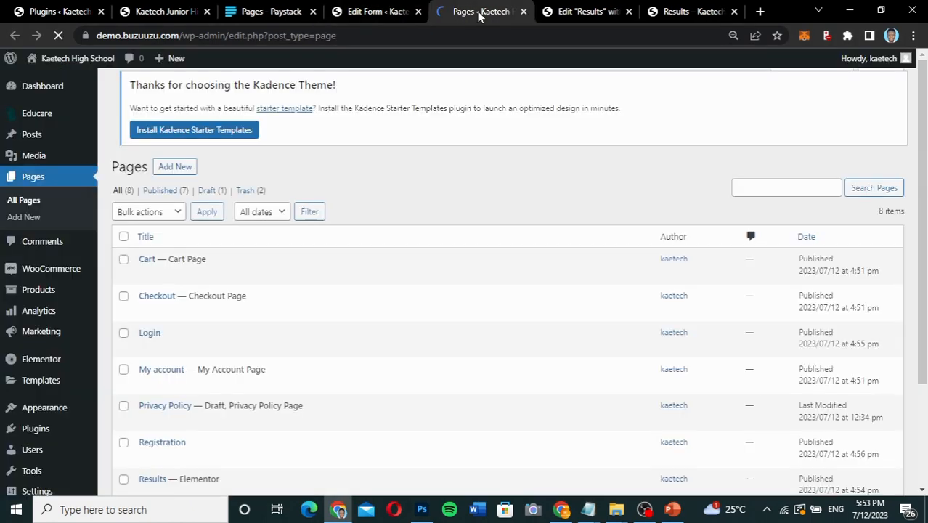
{"action": "left_click", "coordinate": [683, 13]}
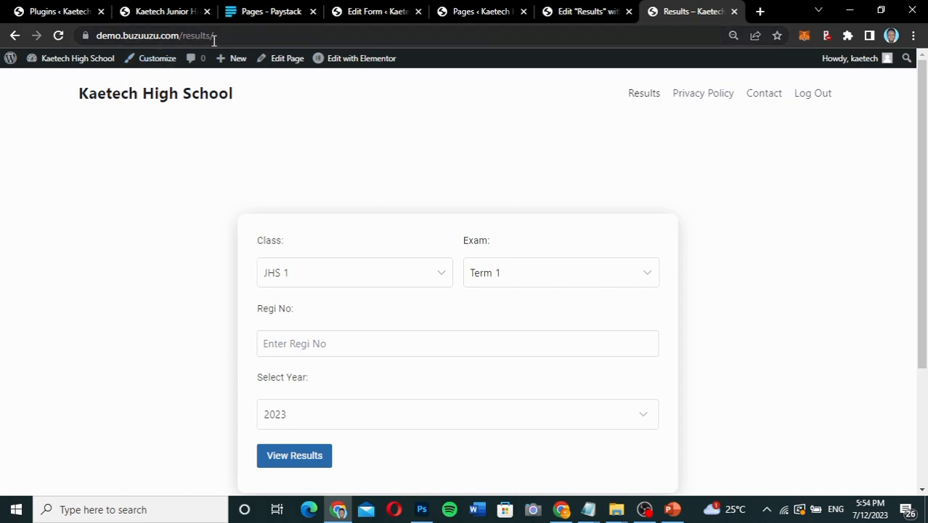
Set the site's homepage to the static page Results in the Reading settings and save the changes.
{"action": "left_click", "coordinate": [476, 11]}
{"action": "scroll", "coordinate": [22, 344], "scroll_direction": "down", "scroll_amount": 2}
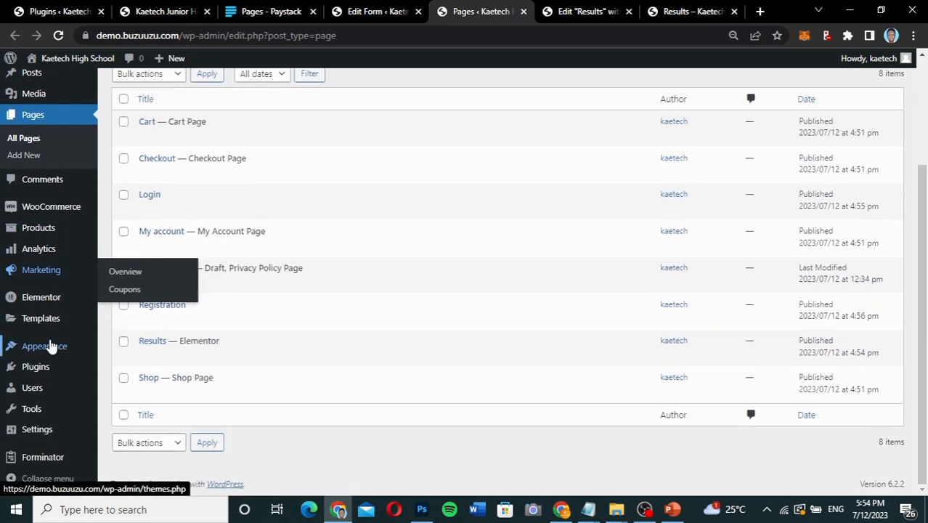
{"action": "mouse_move", "coordinate": [29, 429]}
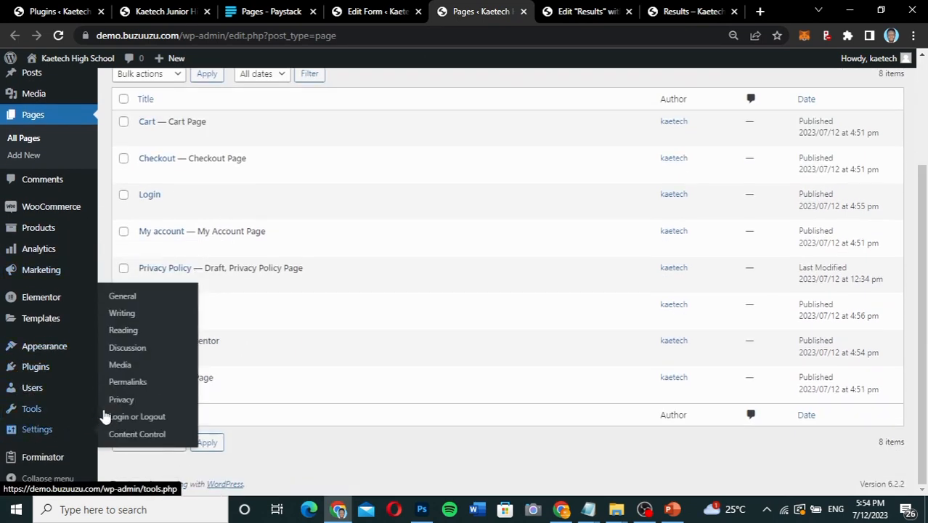
{"action": "left_click", "coordinate": [124, 333]}
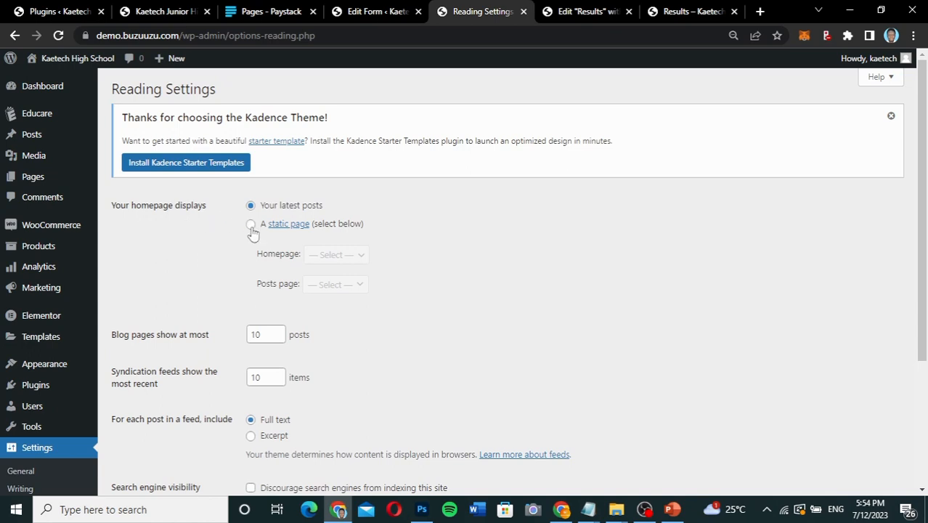
{"action": "left_click", "coordinate": [252, 227]}
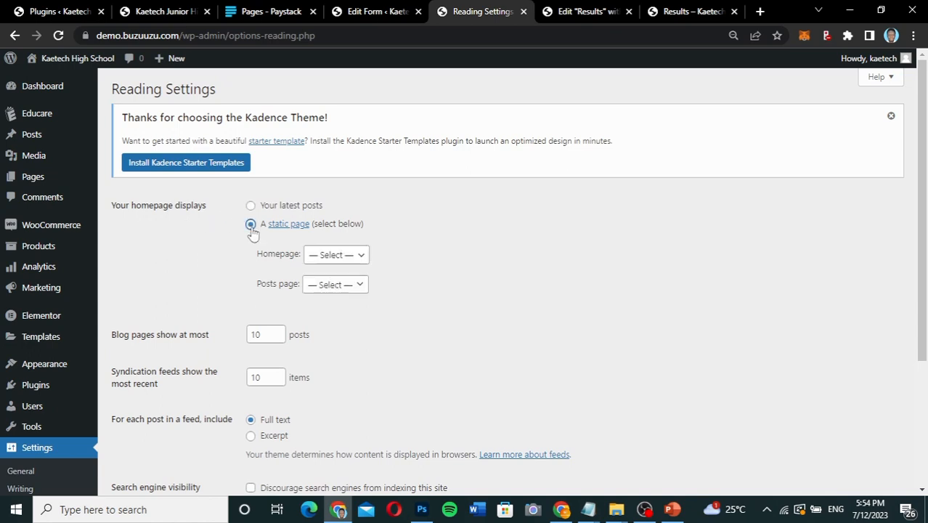
{"action": "left_click", "coordinate": [350, 257]}
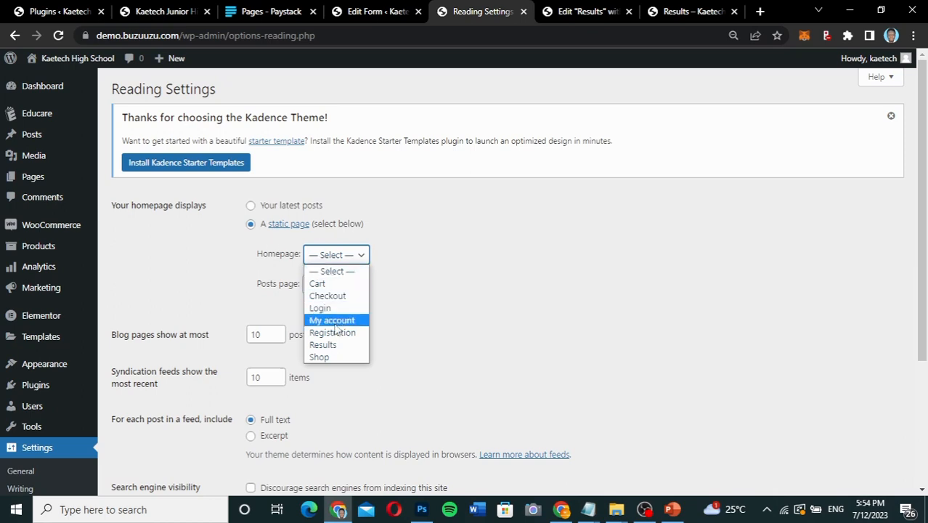
{"action": "left_click", "coordinate": [329, 345]}
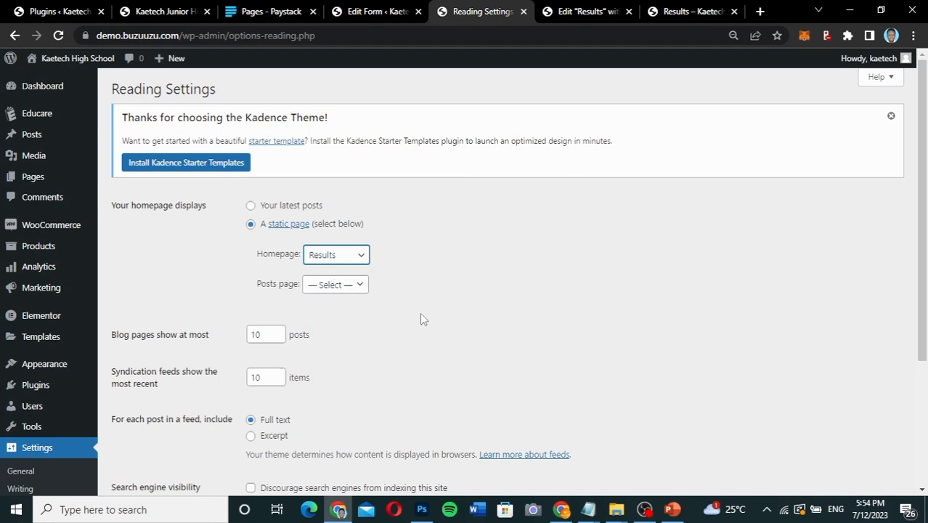
{"action": "scroll", "coordinate": [420, 315], "scroll_direction": "down", "scroll_amount": 2}
{"action": "scroll", "coordinate": [420, 319], "scroll_direction": "down", "scroll_amount": 2}
{"action": "left_click", "coordinate": [142, 361]}
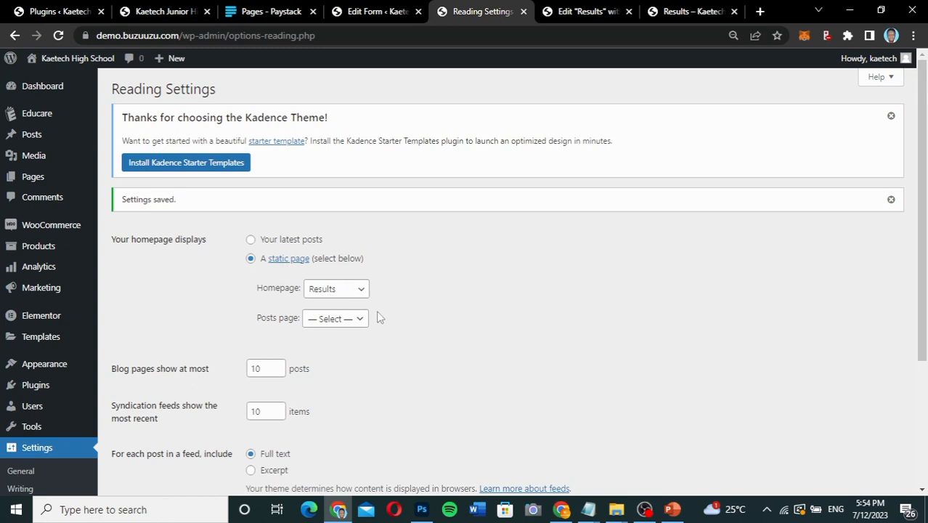
{"action": "scroll", "coordinate": [378, 313], "scroll_direction": "down", "scroll_amount": 3}
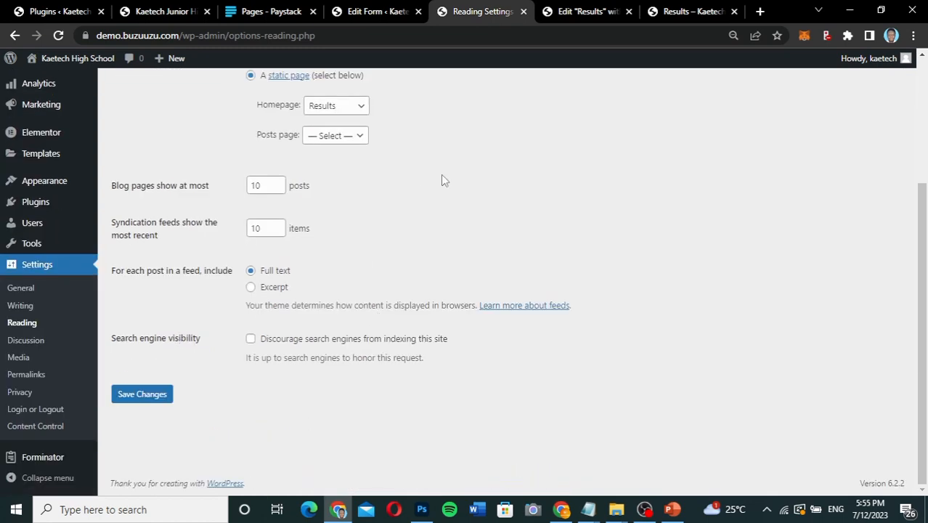
{"action": "scroll", "coordinate": [157, 241], "scroll_direction": "up", "scroll_amount": 3}
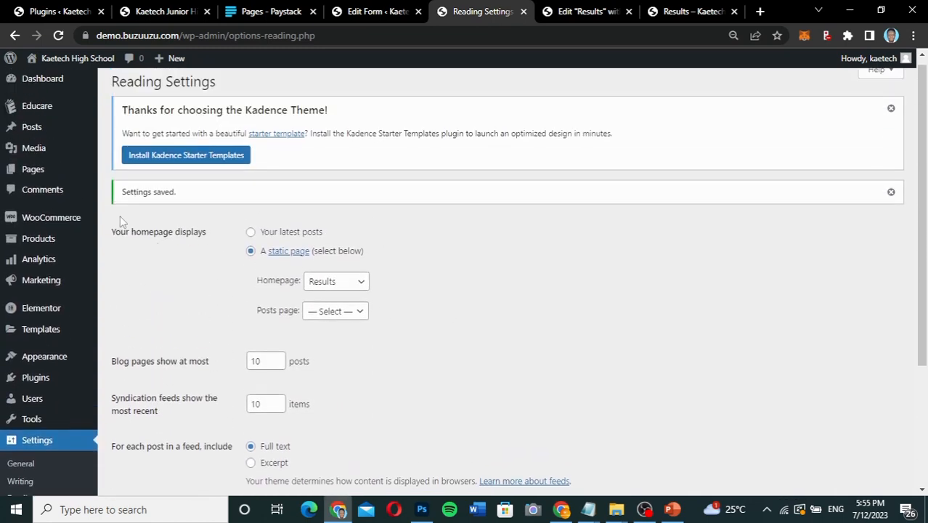
Reload the live site at demo.buzuuzu.com and check its homepage.
{"action": "left_click", "coordinate": [666, 9]}
{"action": "left_click", "coordinate": [61, 36]}
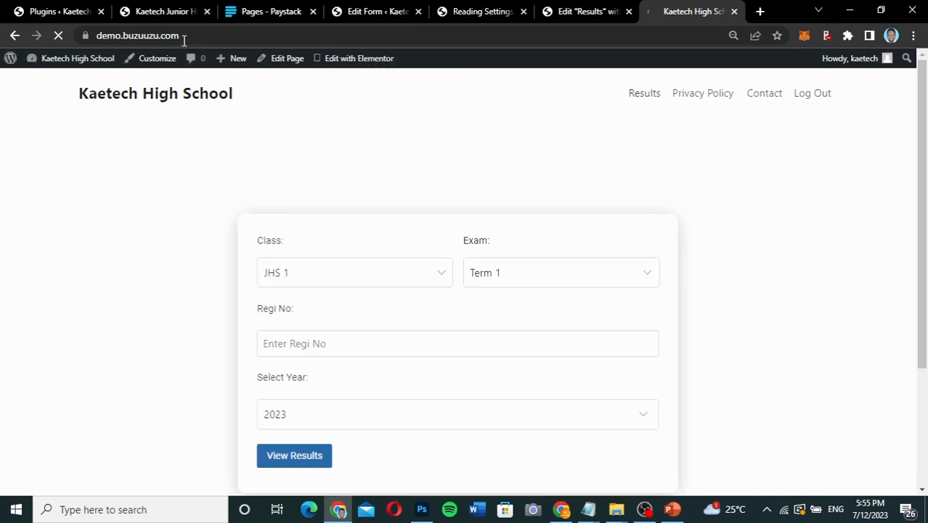
{"action": "scroll", "coordinate": [338, 193], "scroll_direction": "down", "scroll_amount": 3}
{"action": "scroll", "coordinate": [338, 194], "scroll_direction": "up", "scroll_amount": 3}
{"action": "scroll", "coordinate": [337, 194], "scroll_direction": "down", "scroll_amount": 3}
{"action": "scroll", "coordinate": [337, 194], "scroll_direction": "up", "scroll_amount": 3}
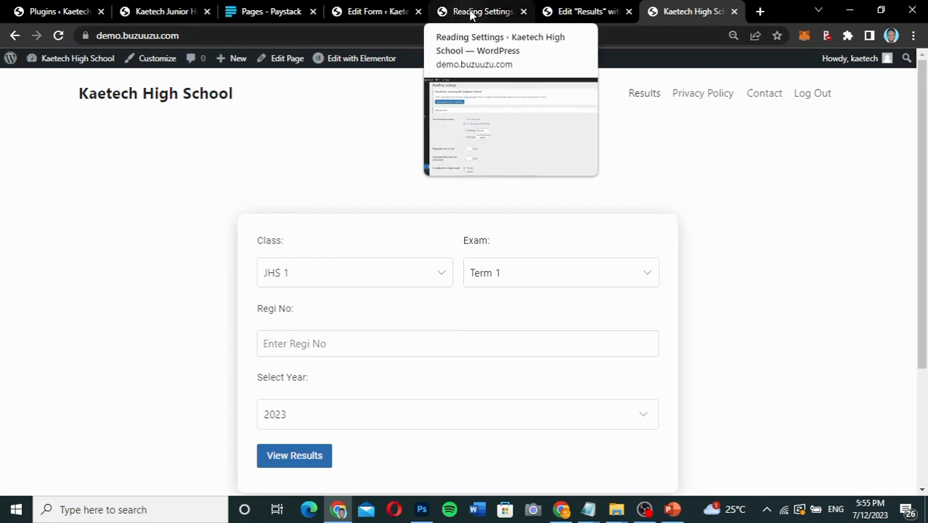
From the list of all pages, open the Login page for editing with Elementor.
{"action": "left_click", "coordinate": [503, 12]}
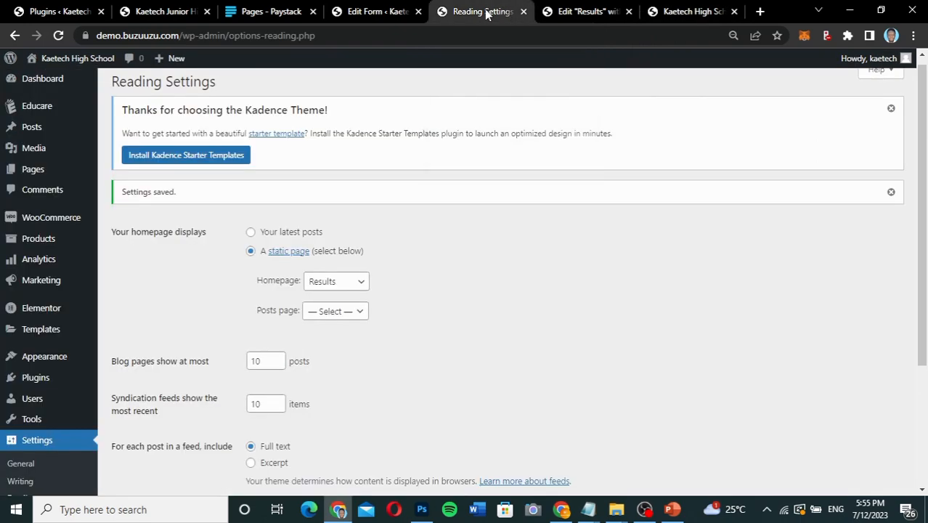
{"action": "mouse_move", "coordinate": [33, 290]}
{"action": "scroll", "coordinate": [32, 290], "scroll_direction": "down", "scroll_amount": 1}
{"action": "scroll", "coordinate": [33, 288], "scroll_direction": "up", "scroll_amount": 1}
{"action": "mouse_move", "coordinate": [37, 176]}
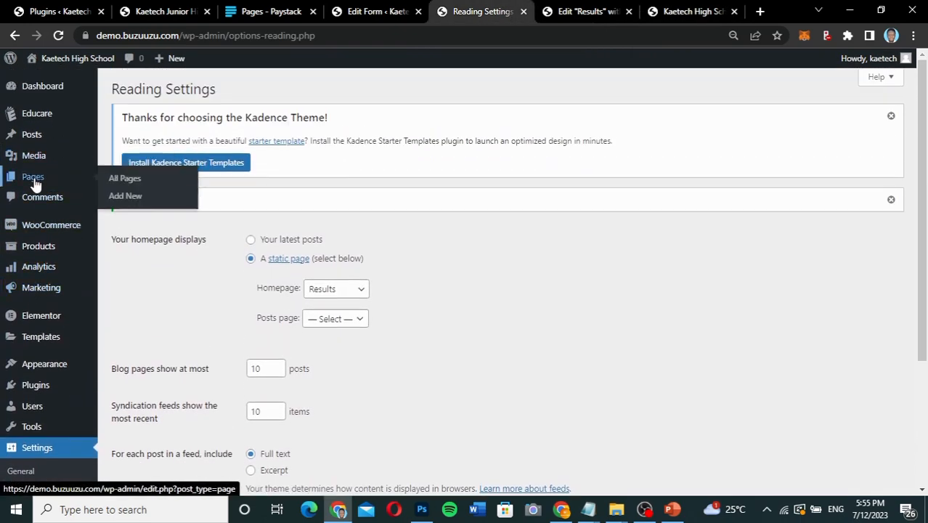
{"action": "left_click", "coordinate": [124, 180]}
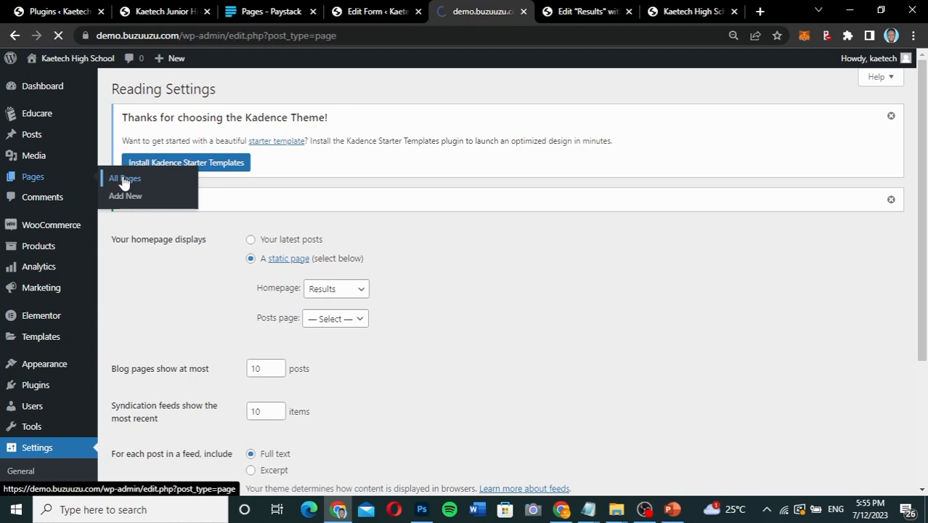
{"action": "scroll", "coordinate": [406, 247], "scroll_direction": "down", "scroll_amount": 2}
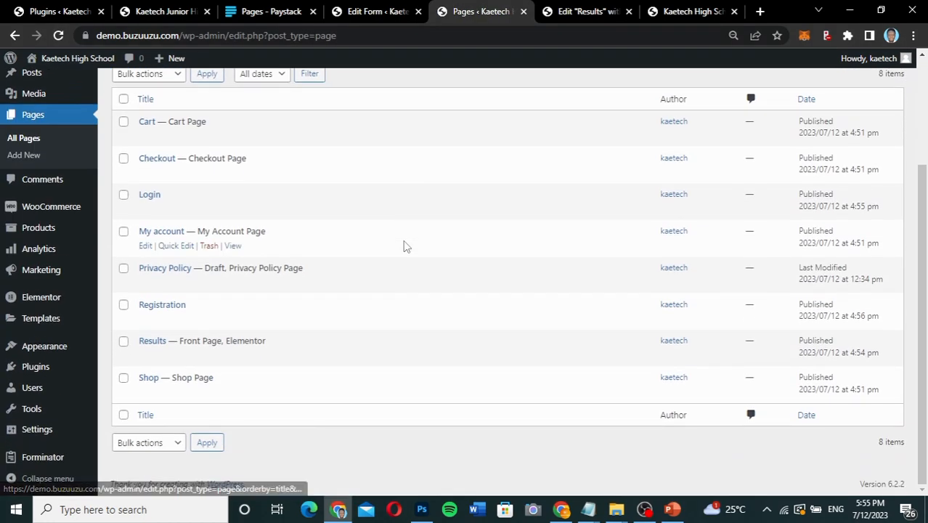
{"action": "mouse_move", "coordinate": [161, 208]}
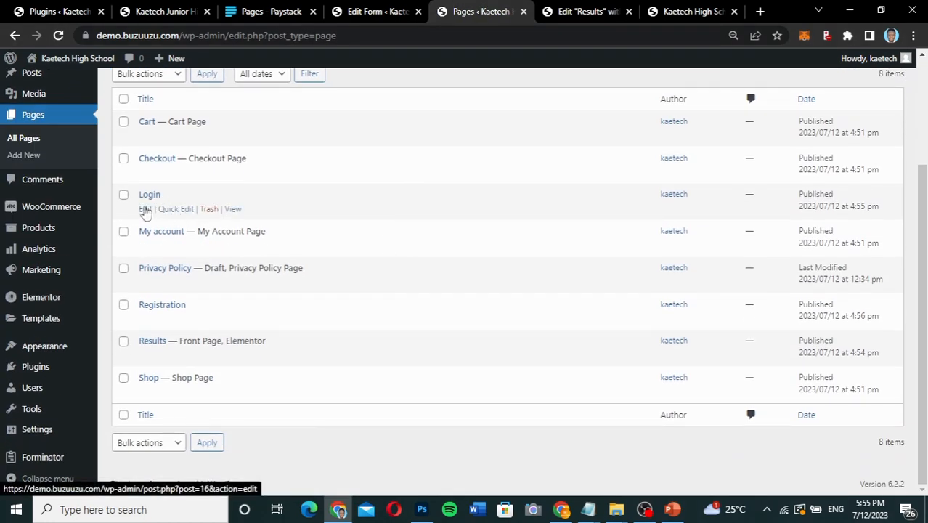
{"action": "left_click", "coordinate": [144, 208]}
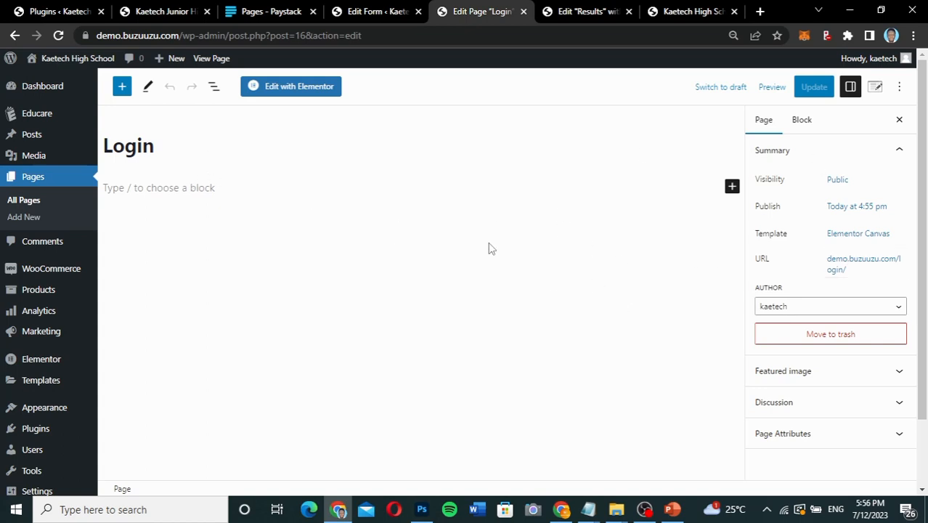
{"action": "left_click", "coordinate": [300, 89]}
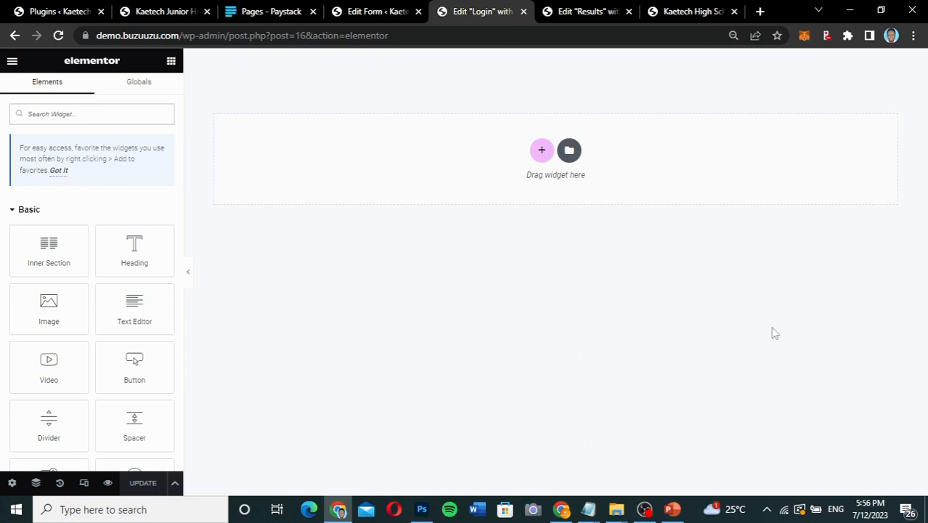
Add a section with two equal columns, Full Width content and Fit To Screen height to the Login page.
{"action": "left_click", "coordinate": [541, 154]}
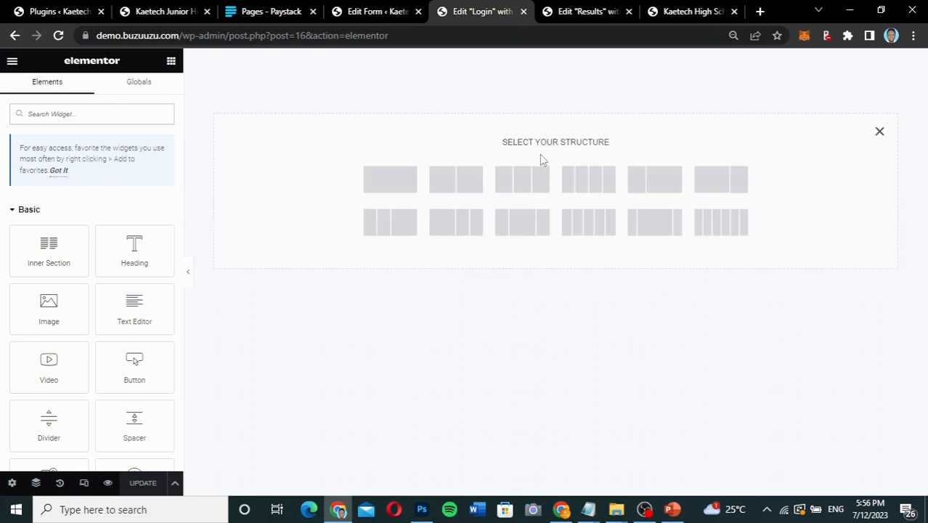
{"action": "left_click", "coordinate": [455, 187]}
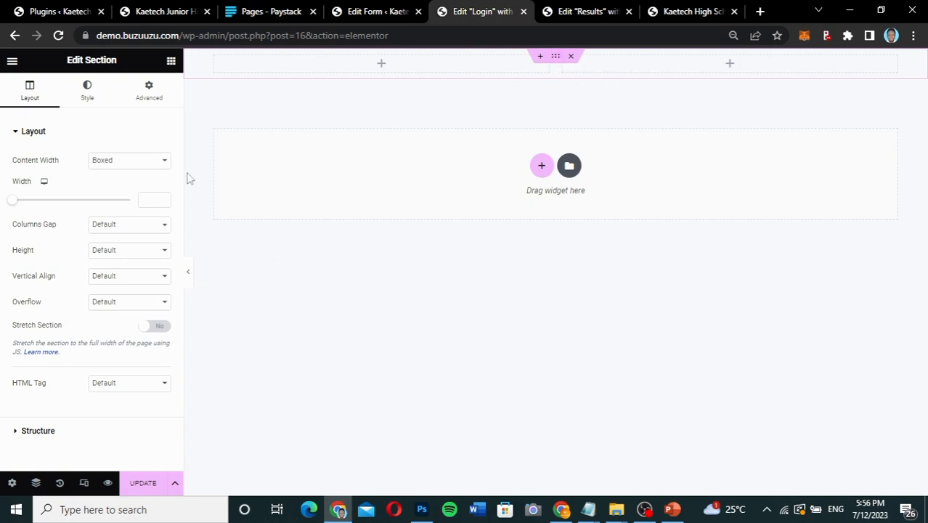
{"action": "left_click", "coordinate": [117, 161]}
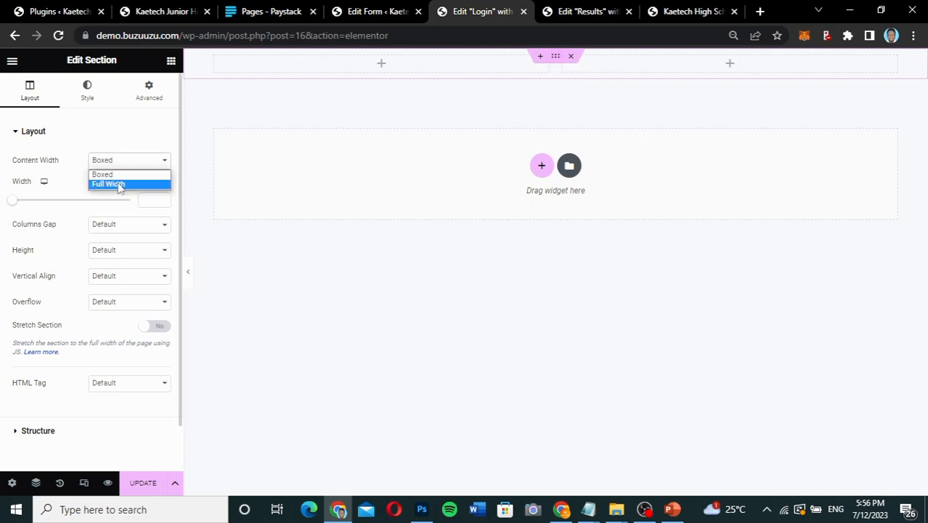
{"action": "left_click", "coordinate": [118, 185]}
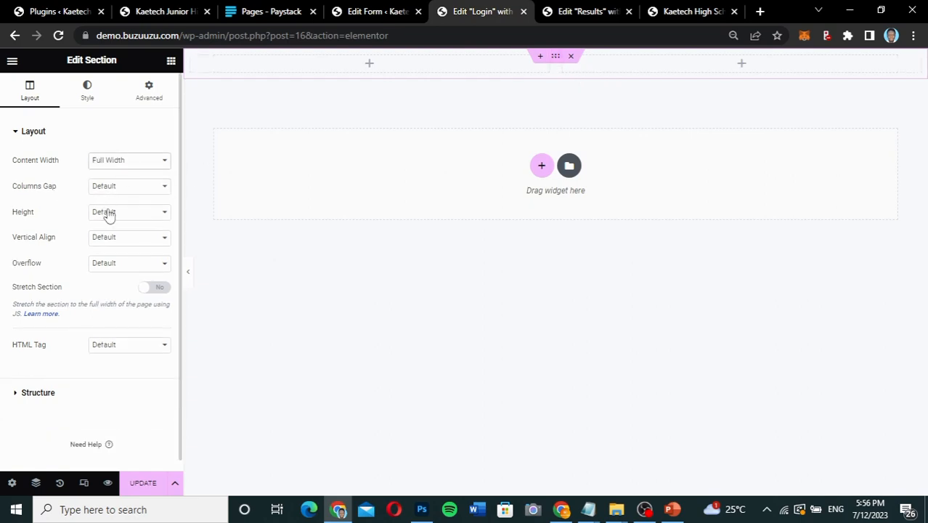
{"action": "left_click", "coordinate": [108, 212]}
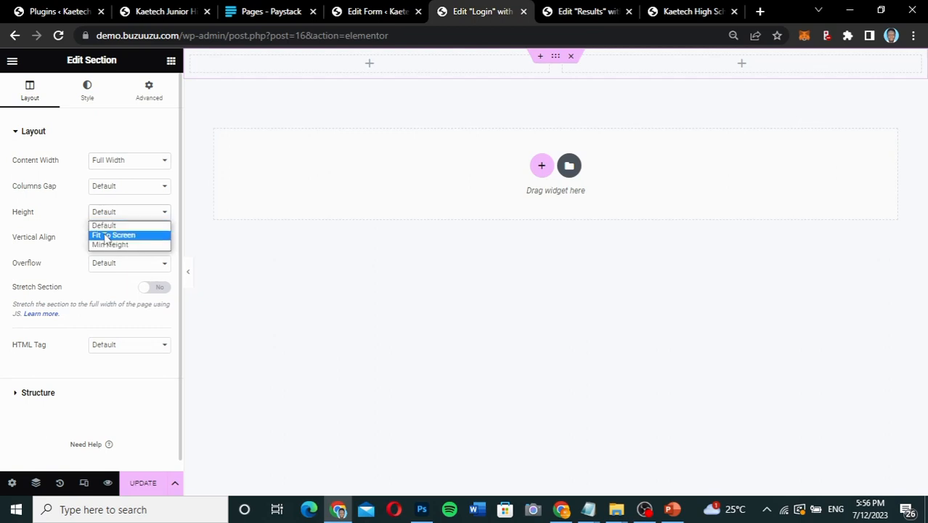
{"action": "left_click", "coordinate": [108, 236]}
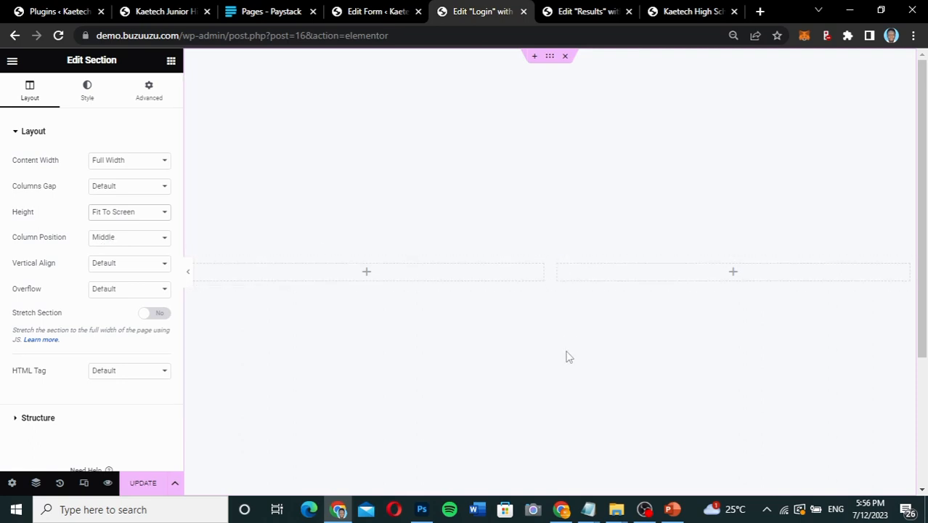
{"action": "scroll", "coordinate": [566, 356], "scroll_direction": "down", "scroll_amount": 3}
{"action": "scroll", "coordinate": [566, 355], "scroll_direction": "up", "scroll_amount": 3}
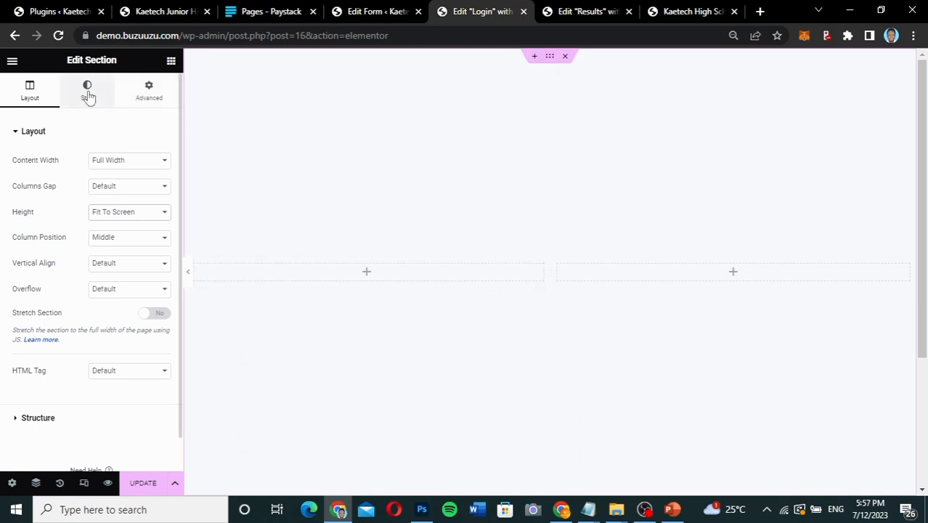
Give the two-column section a Classic background in a light pink color.
{"action": "left_click", "coordinate": [91, 106]}
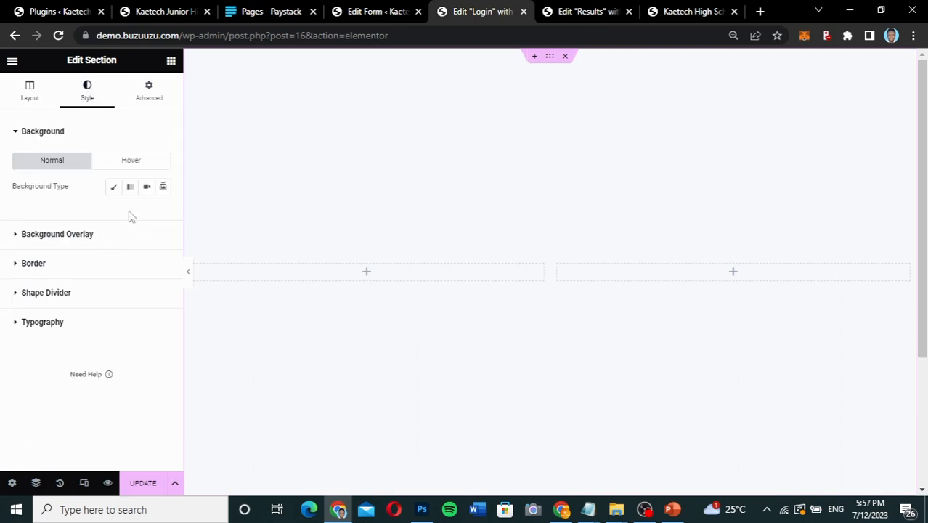
{"action": "left_click", "coordinate": [114, 189]}
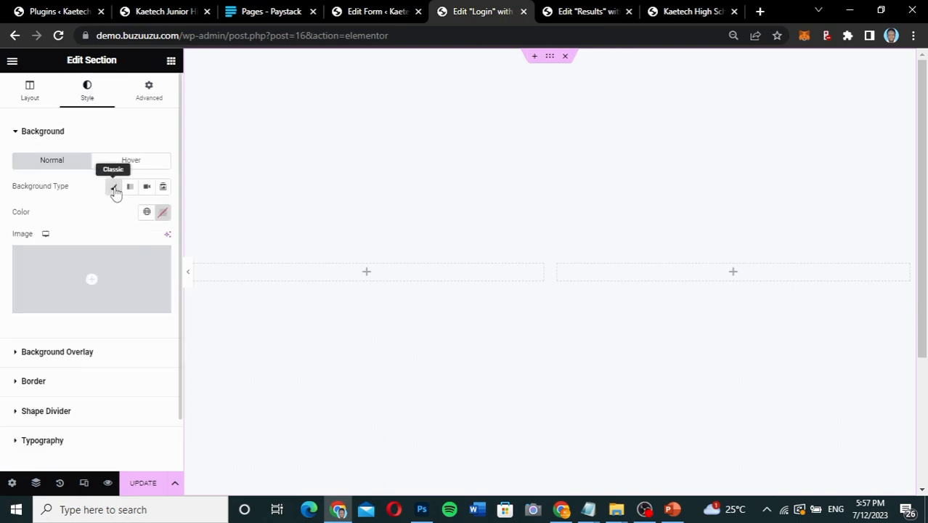
{"action": "left_click", "coordinate": [163, 212]}
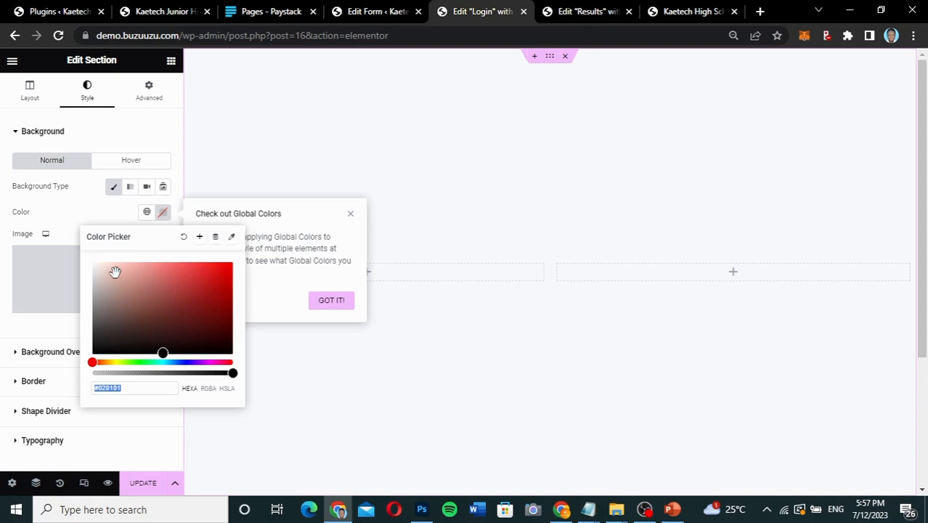
{"action": "left_click_drag", "start_coordinate": [115, 271], "coordinate": [109, 257]}
{"action": "left_click", "coordinate": [88, 207]}
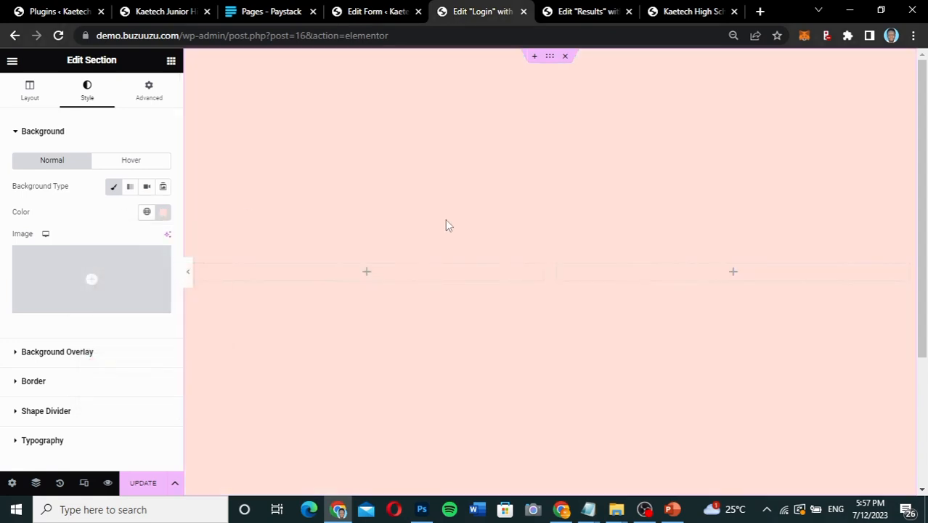
{"action": "scroll", "coordinate": [601, 273], "scroll_direction": "down", "scroll_amount": 2}
{"action": "scroll", "coordinate": [601, 273], "scroll_direction": "up", "scroll_amount": 2}
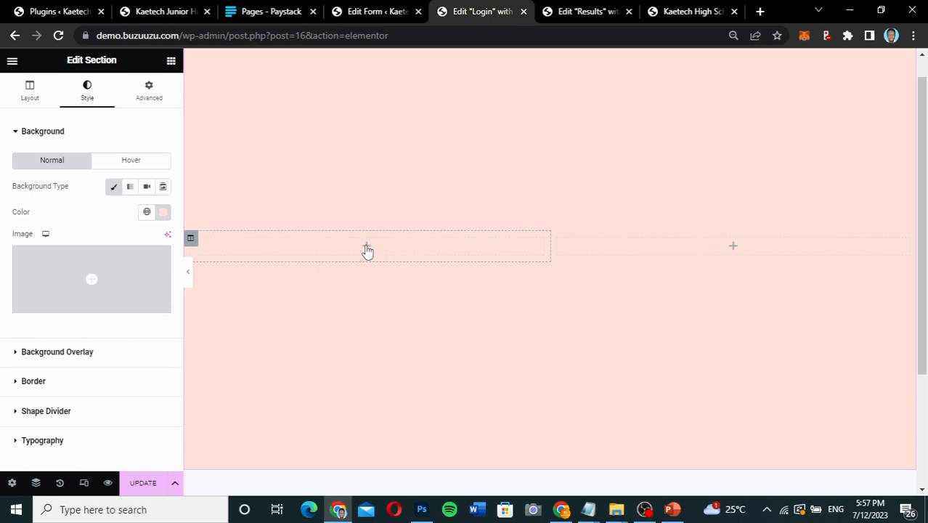
Add a Shortcode widget to the section's right column and enter the shortcode [forminator_form id="32"].
{"action": "left_click", "coordinate": [366, 248]}
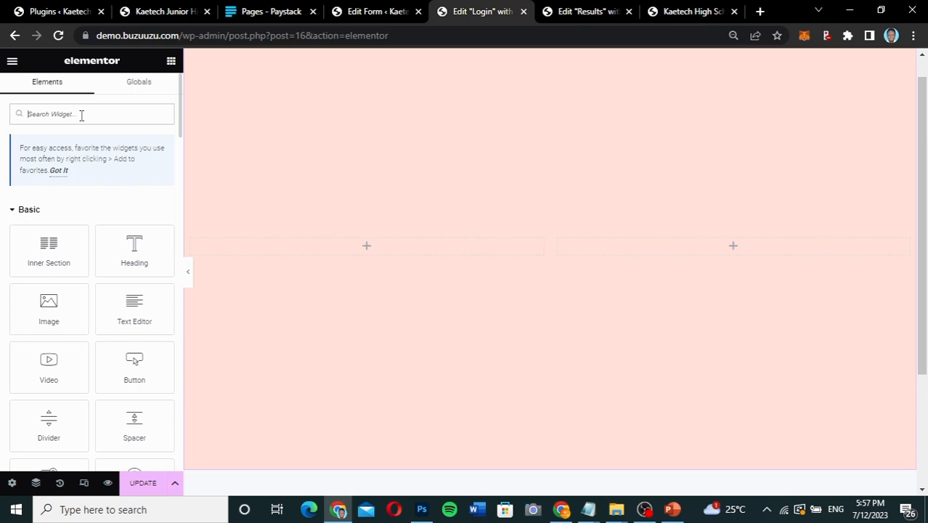
{"action": "type", "text": "shor"}
{"action": "left_click_drag", "start_coordinate": [47, 215], "coordinate": [748, 244]}
{"action": "left_click", "coordinate": [88, 201]}
{"action": "type", "text": "[forminator_form id=\"62\"]"}
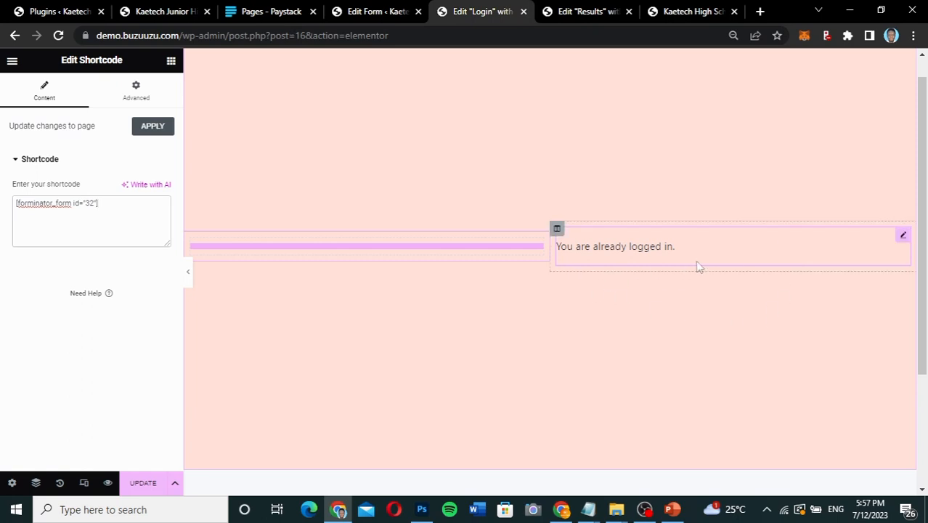
Set the margin of the column holding the login form to 20 px on all sides.
{"action": "left_click", "coordinate": [559, 231]}
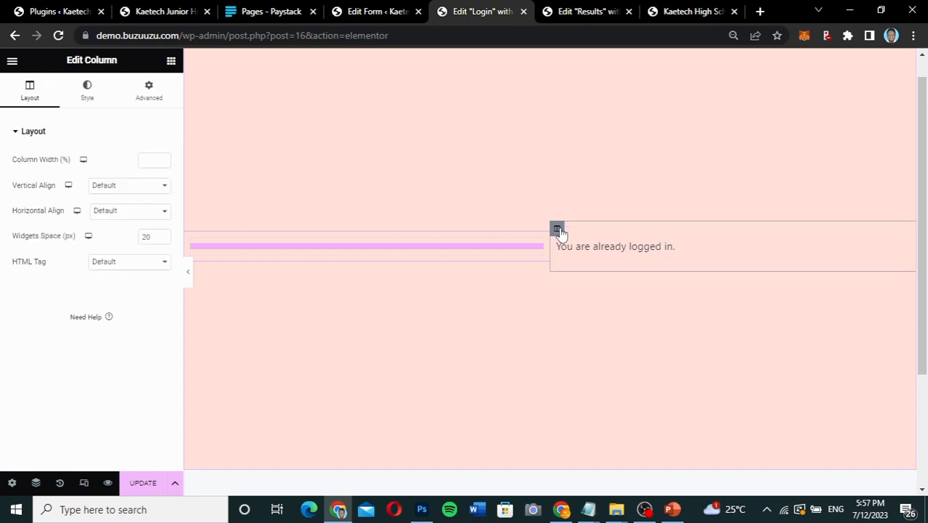
{"action": "left_click", "coordinate": [149, 98]}
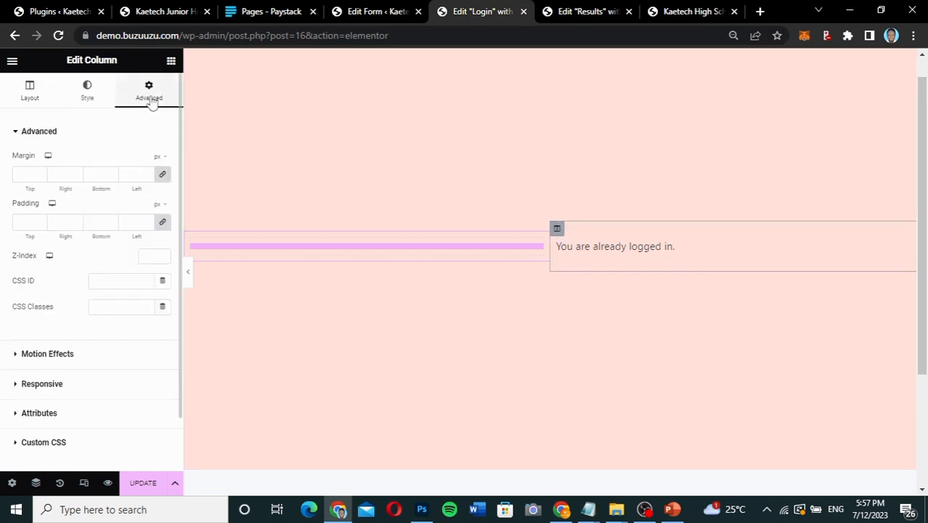
{"action": "left_click", "coordinate": [21, 174]}
{"action": "type", "text": "20"}
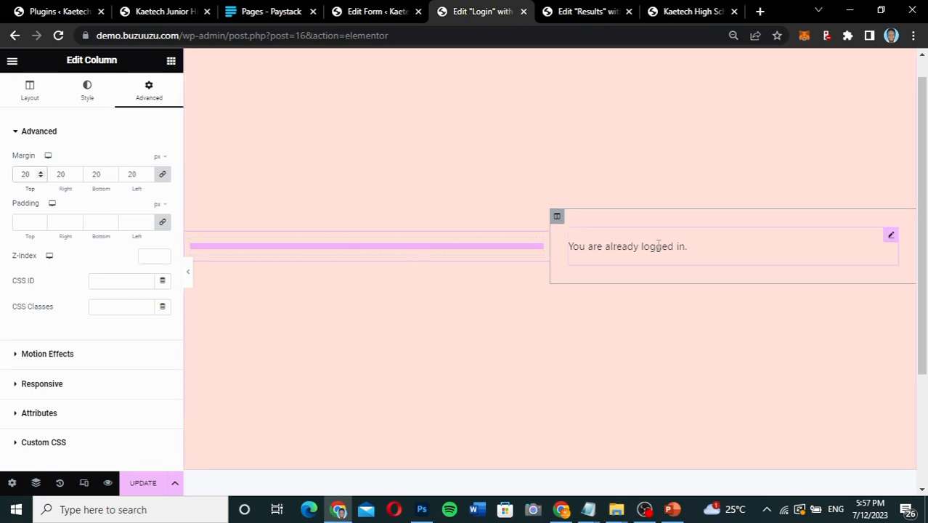
Try paddings of 20 px and 40 px on the Shortcode widget and reset the padding to 0.
{"action": "left_click", "coordinate": [892, 240]}
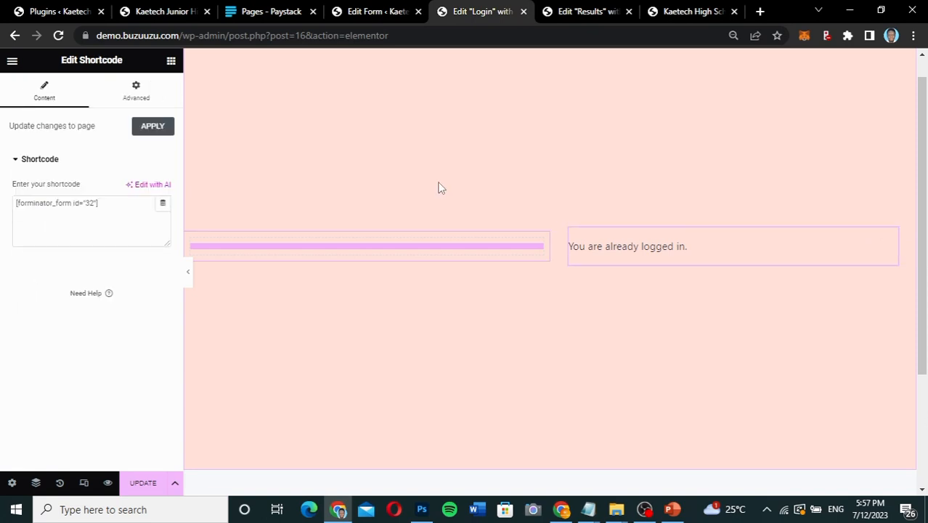
{"action": "left_click", "coordinate": [136, 91]}
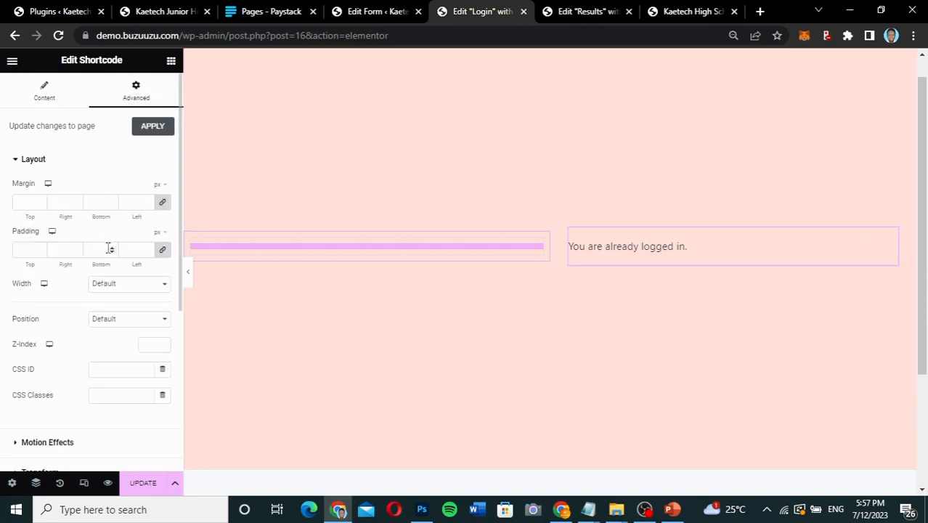
{"action": "left_click", "coordinate": [23, 250]}
{"action": "type", "text": "20"}
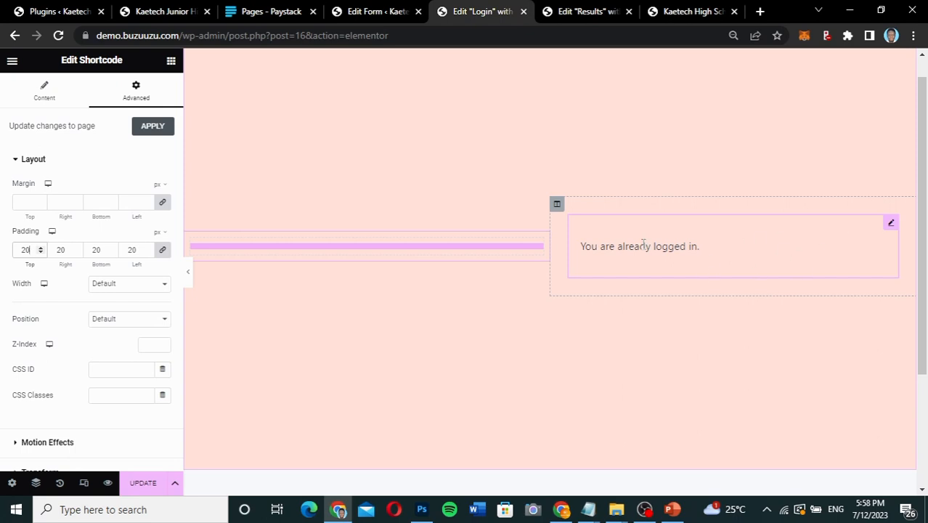
{"action": "left_click_drag", "start_coordinate": [26, 249], "coordinate": [14, 249]}
{"action": "type", "text": "4"}
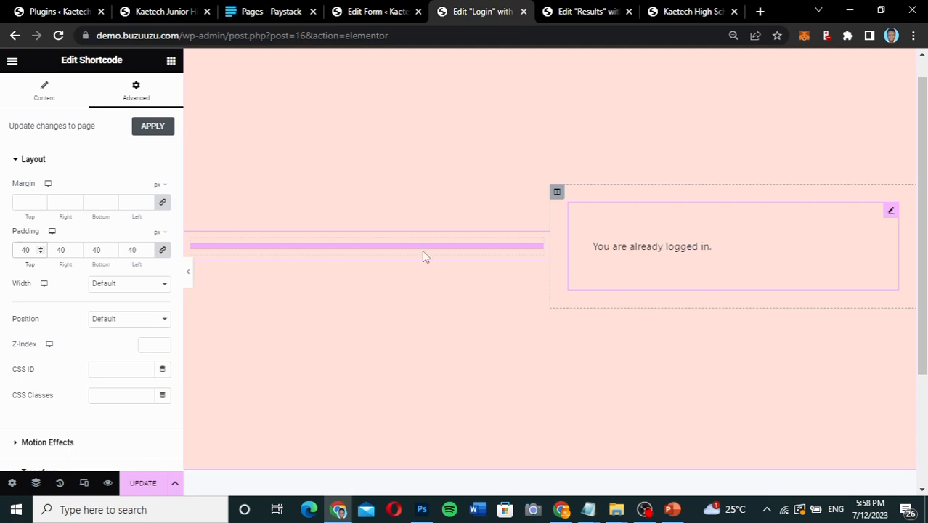
{"action": "left_click_drag", "start_coordinate": [32, 250], "coordinate": [15, 251]}
{"action": "type", "text": "0"}
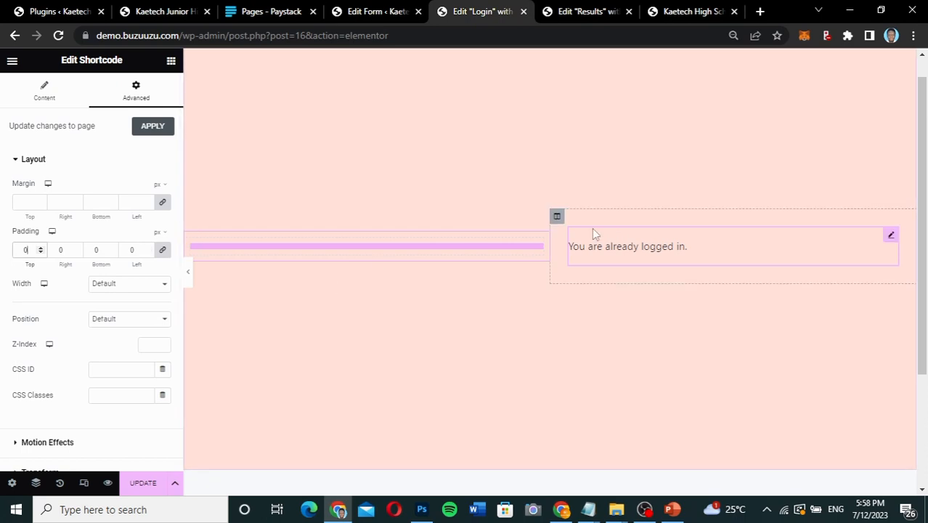
Set the login form column's margin to 40 px and its padding to 20 px on all sides.
{"action": "left_click", "coordinate": [557, 218]}
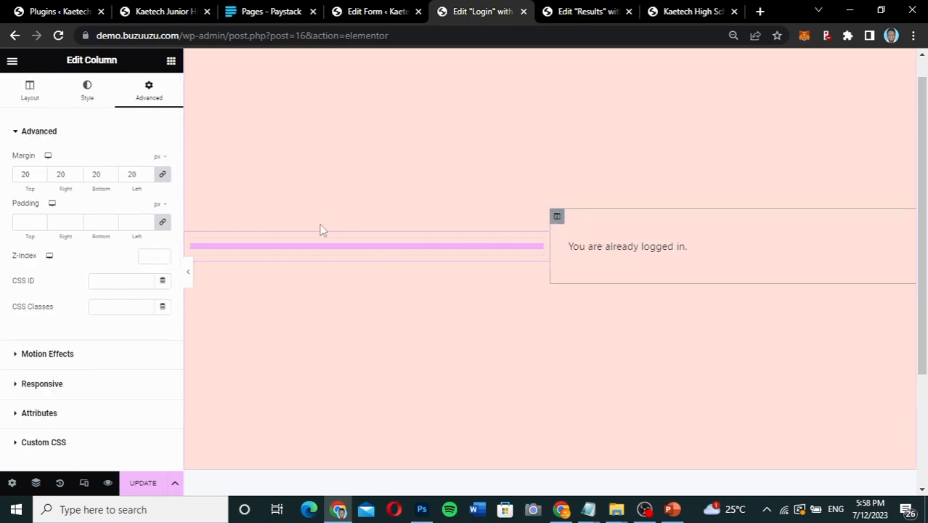
{"action": "double_click", "coordinate": [25, 174]}
{"action": "type", "text": "40"}
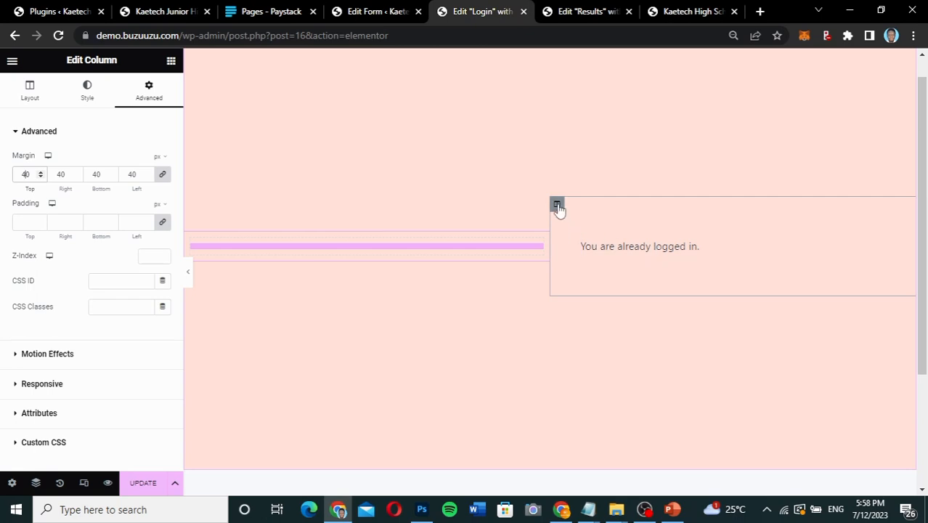
{"action": "left_click", "coordinate": [23, 222]}
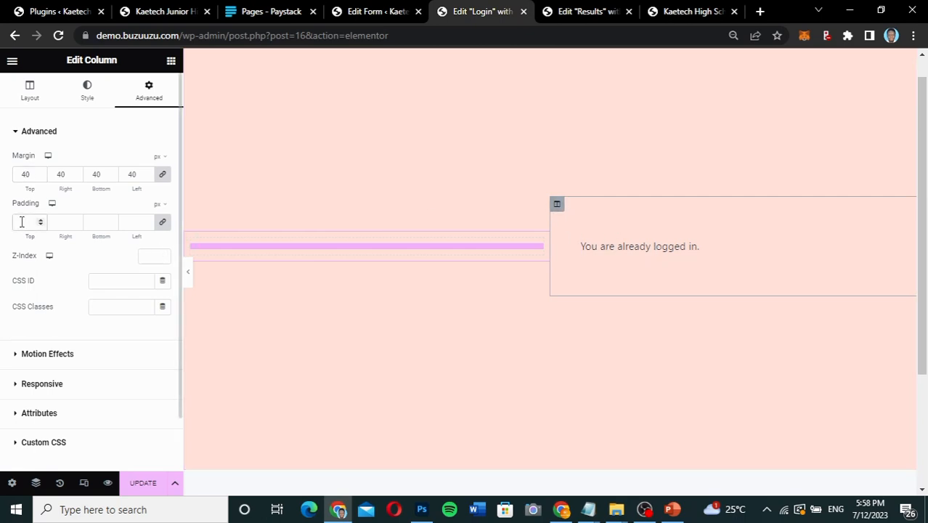
{"action": "type", "text": "20"}
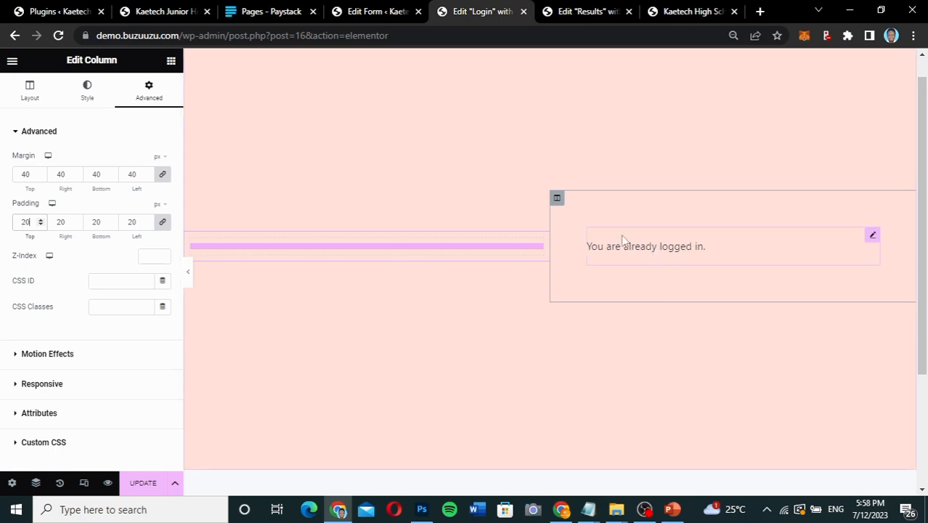
Give the column holding the login form a classic background in white, #FFFFFF.
{"action": "left_click", "coordinate": [88, 92]}
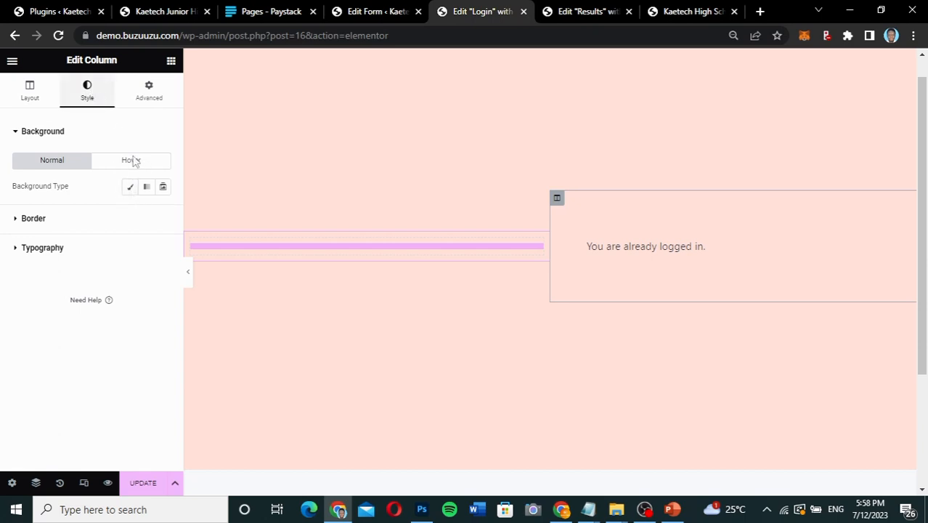
{"action": "left_click", "coordinate": [130, 187]}
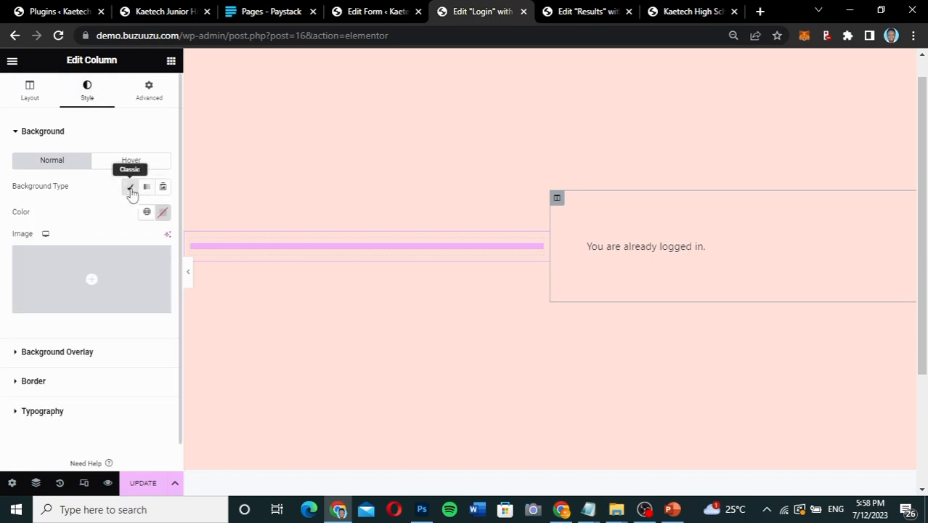
{"action": "left_click", "coordinate": [163, 215]}
{"action": "left_click", "coordinate": [106, 276]}
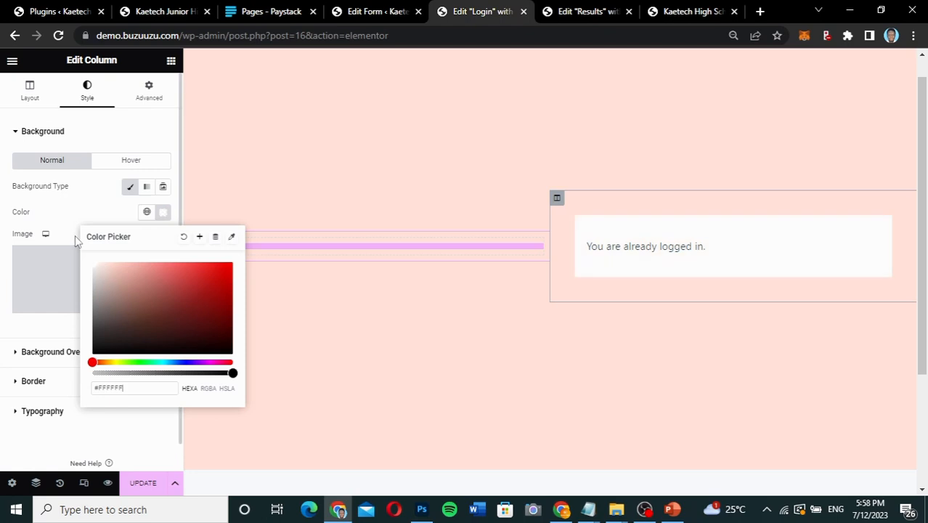
{"action": "left_click", "coordinate": [71, 211]}
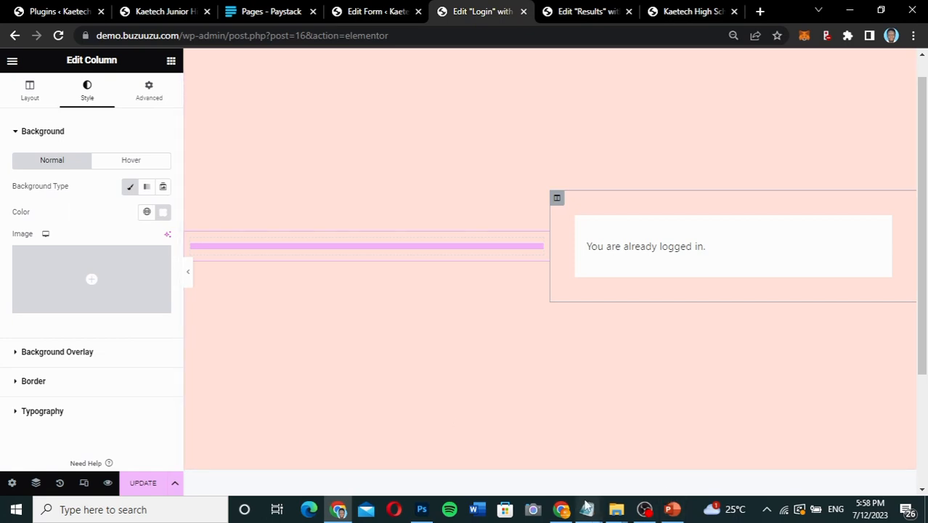
Consult the finished reference site's Login page and give the login form column a solid border 2 px wide on all sides.
{"action": "mouse_move", "coordinate": [570, 512]}
{"action": "left_click", "coordinate": [568, 481]}
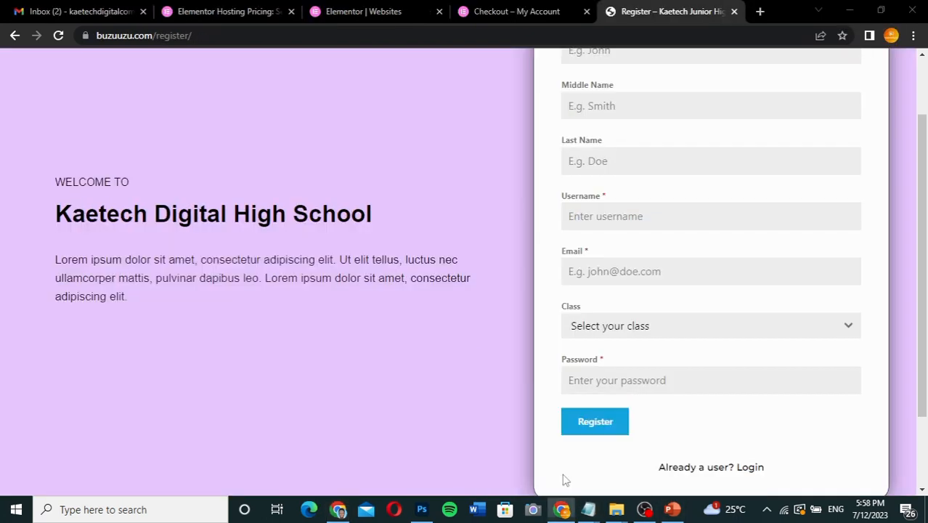
{"action": "left_click", "coordinate": [697, 474]}
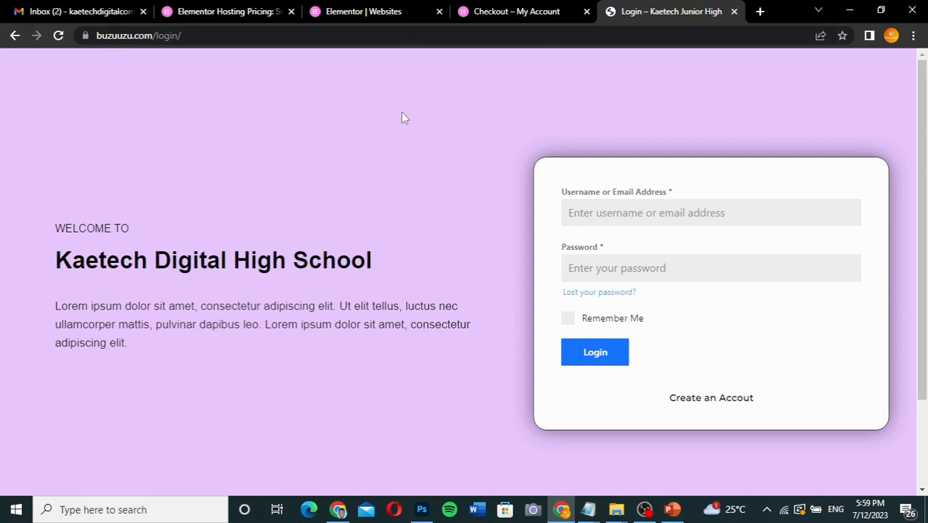
{"action": "left_click", "coordinate": [338, 508]}
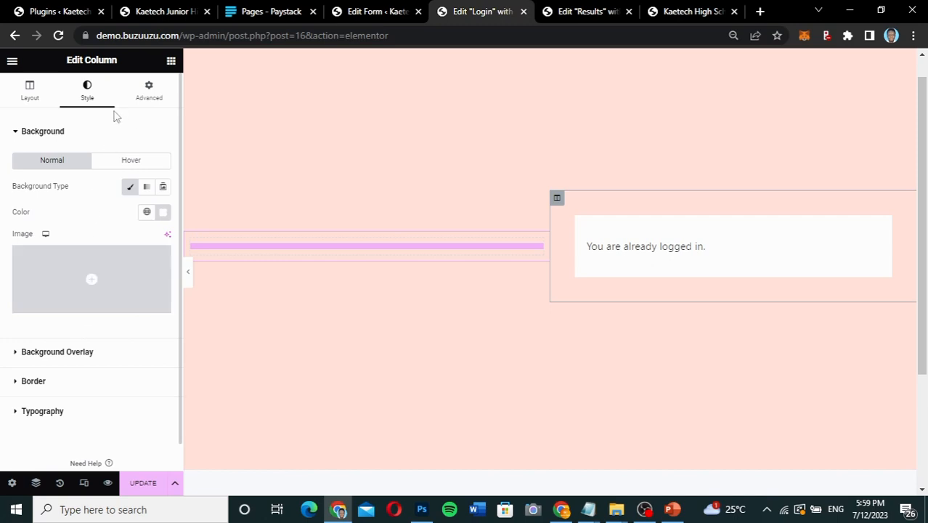
{"action": "left_click", "coordinate": [58, 384]}
{"action": "left_click", "coordinate": [131, 247]}
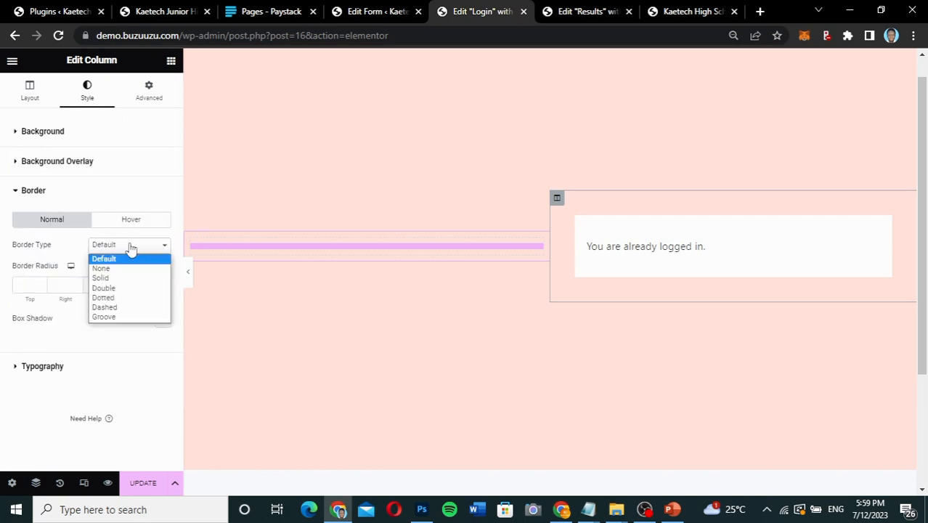
{"action": "left_click", "coordinate": [117, 279]}
{"action": "type", "text": "2"}
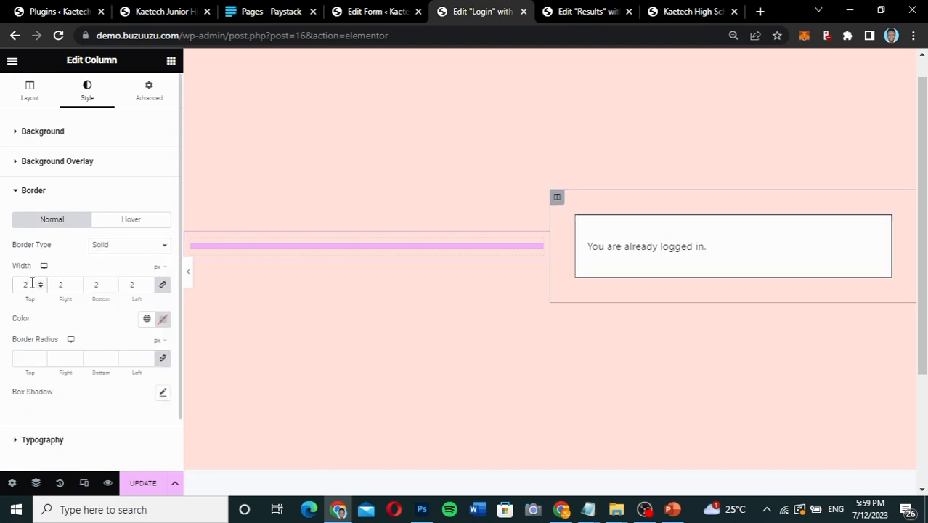
Set the login form column's border color to #010101 and its border radius to 20 px on all corners.
{"action": "left_click", "coordinate": [163, 319]}
{"action": "left_click_drag", "start_coordinate": [109, 239], "coordinate": [90, 255]}
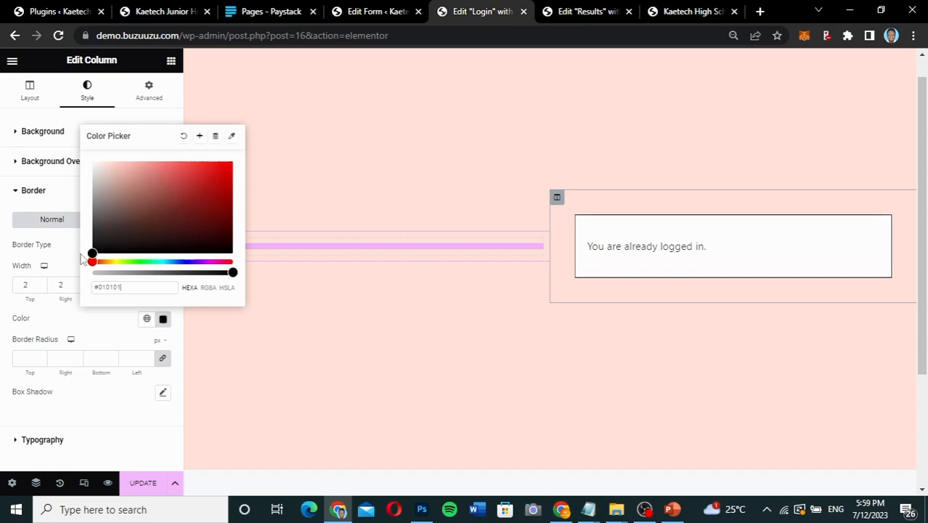
{"action": "left_click", "coordinate": [69, 329]}
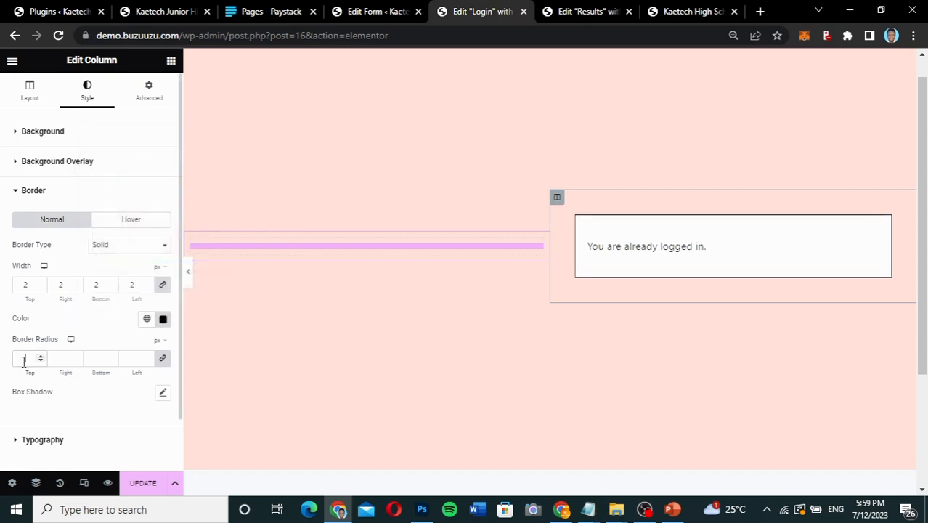
{"action": "left_click", "coordinate": [24, 358]}
{"action": "type", "text": "20"}
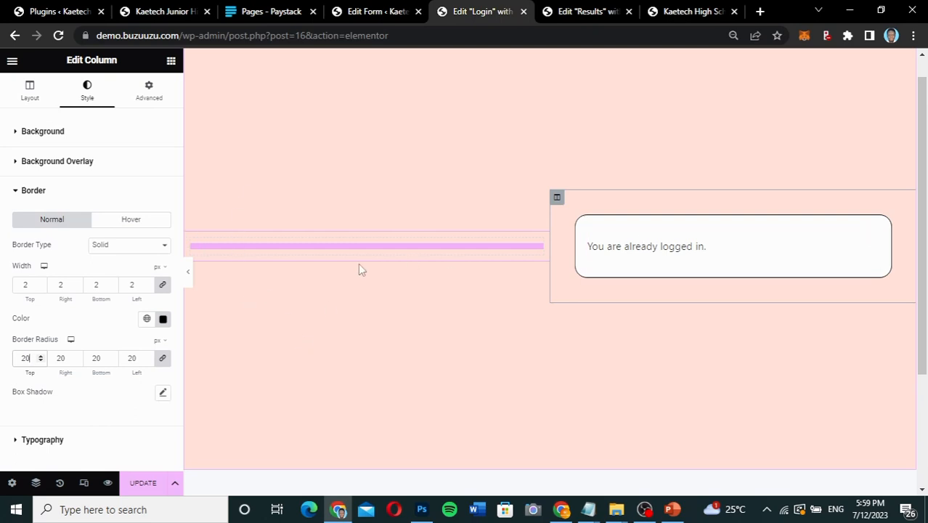
Add a Heading widget to the empty left column and replace its title with "WELCOME TO" copied from the reference site's Login page.
{"action": "left_click", "coordinate": [351, 247]}
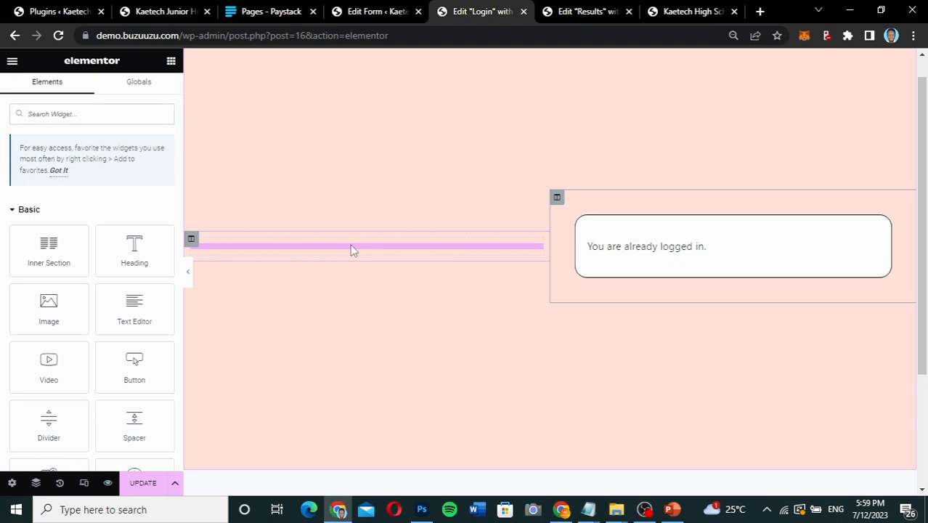
{"action": "left_click_drag", "start_coordinate": [134, 247], "coordinate": [278, 247]}
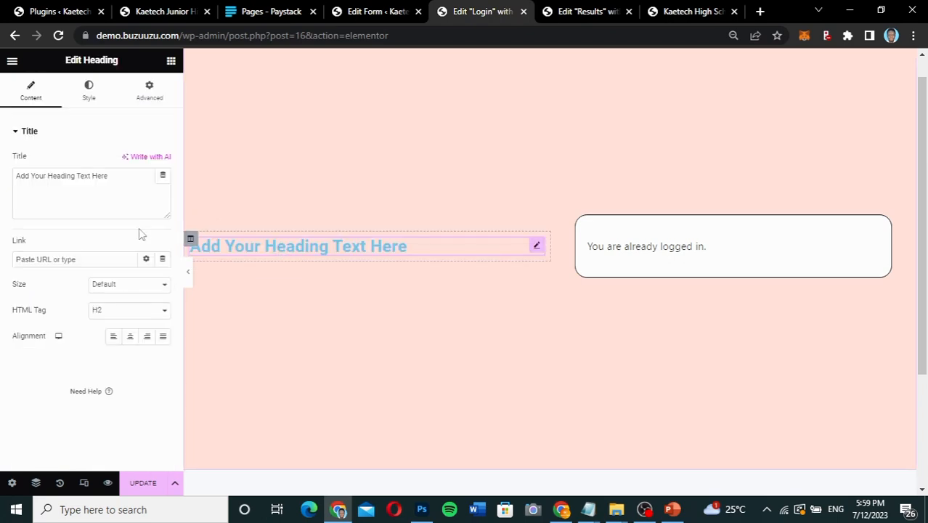
{"action": "left_click_drag", "start_coordinate": [124, 178], "coordinate": [5, 190]}
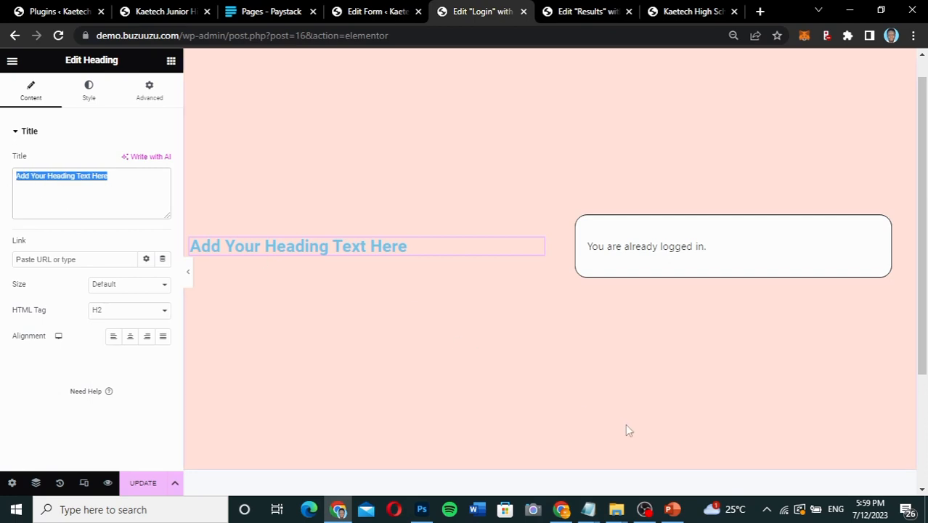
{"action": "left_click", "coordinate": [561, 509]}
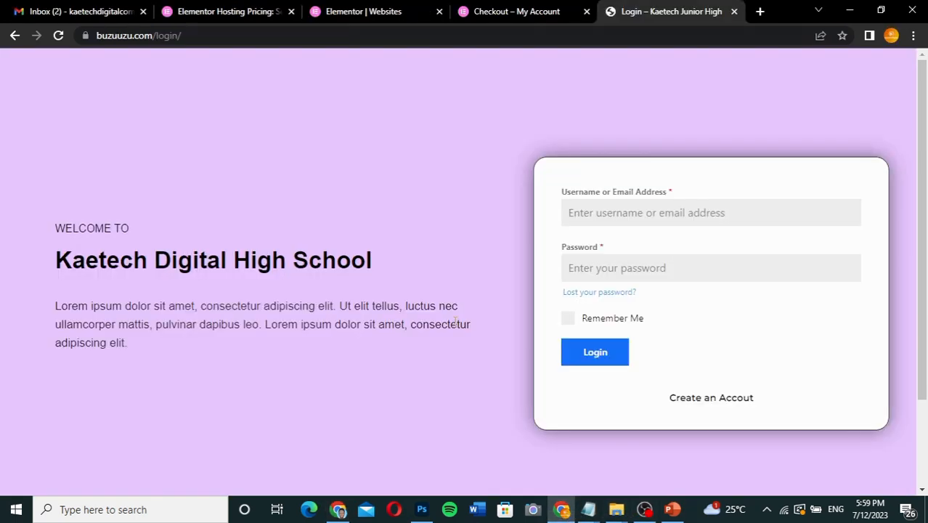
{"action": "left_click_drag", "start_coordinate": [130, 228], "coordinate": [52, 231]}
{"action": "key", "text": "ctrl+c"}
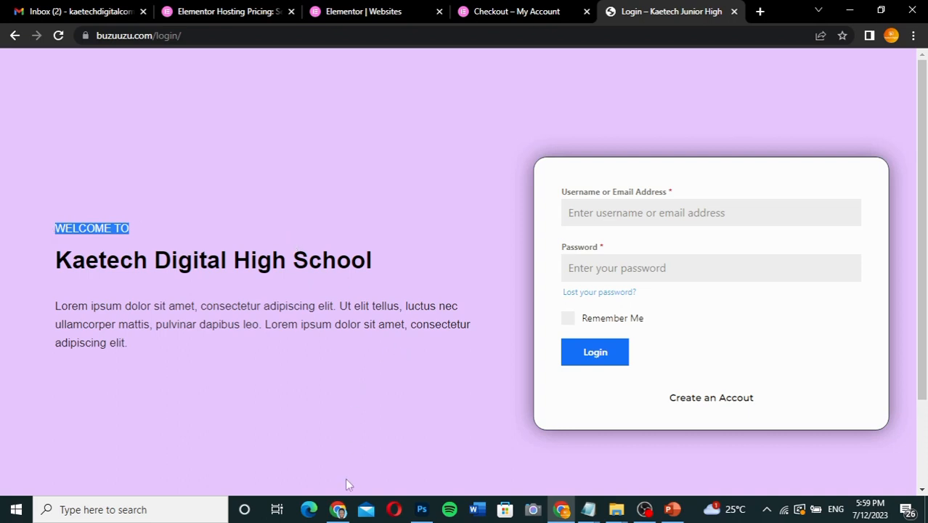
{"action": "left_click", "coordinate": [338, 509]}
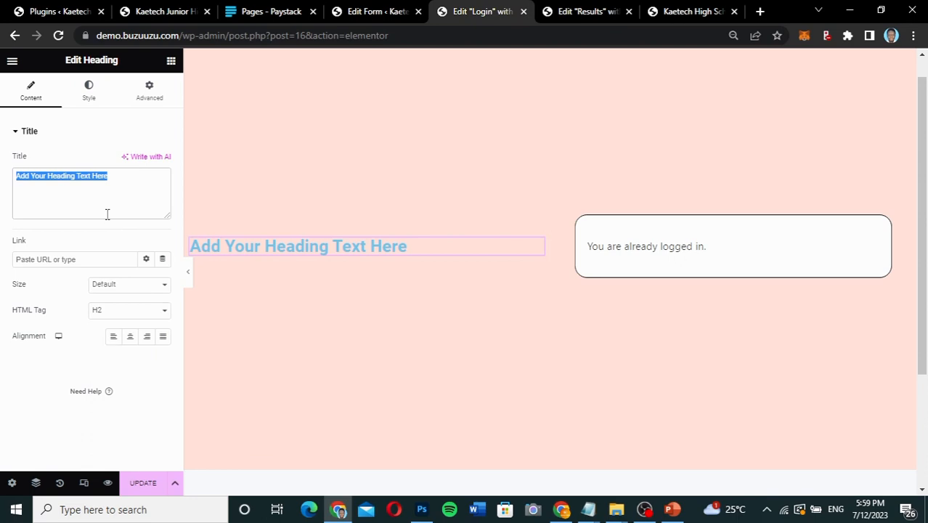
{"action": "key", "text": "ctrl+v"}
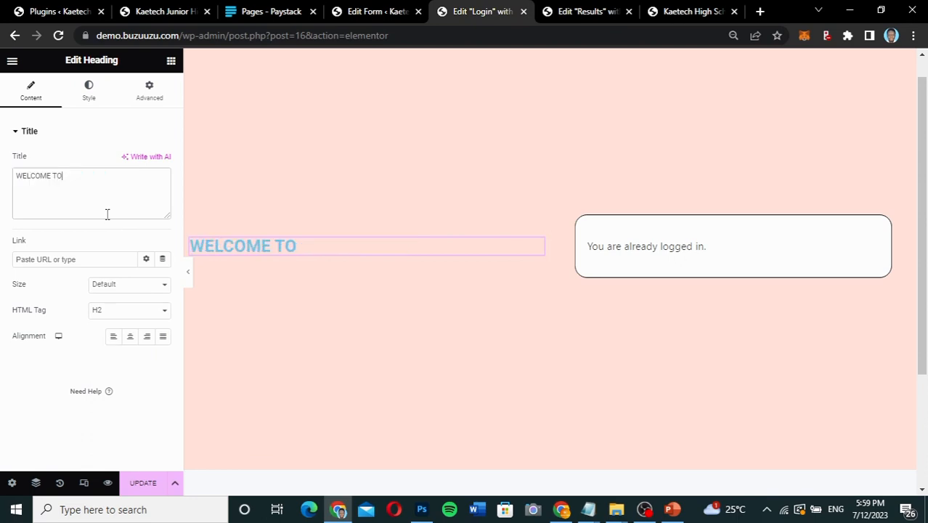
Set the text color of the "WELCOME TO" heading to black, #000000.
{"action": "left_click", "coordinate": [89, 85]}
{"action": "left_click", "coordinate": [164, 162]}
{"action": "left_click_drag", "start_coordinate": [105, 247], "coordinate": [39, 363]}
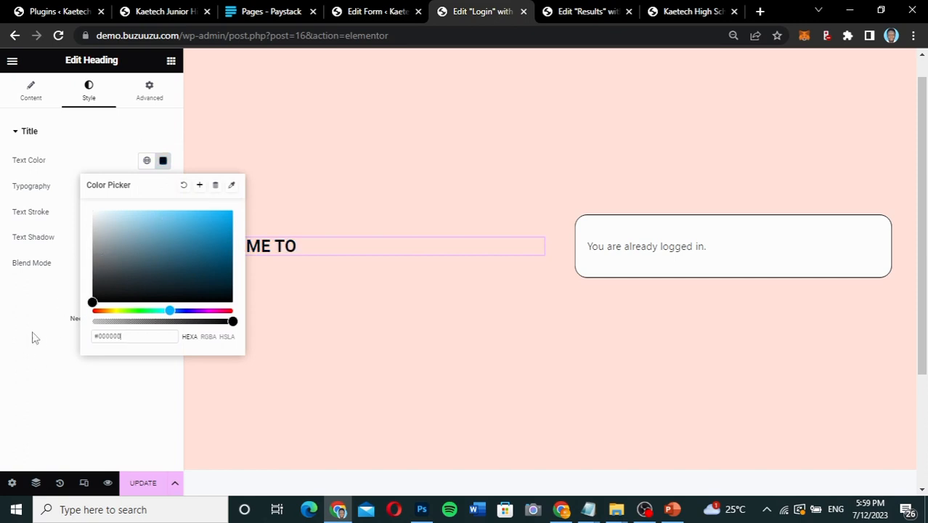
{"action": "left_click", "coordinate": [161, 187]}
Set the "WELCOME TO" heading's typography to Montserrat, size 20 px, weight 400 (Normal).
{"action": "left_click", "coordinate": [164, 187]}
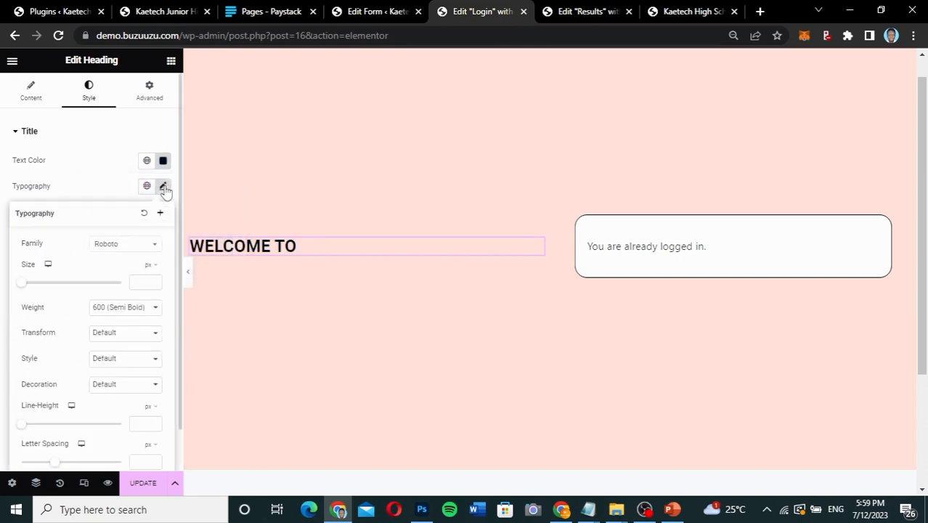
{"action": "left_click", "coordinate": [132, 247]}
{"action": "type", "text": "monts"}
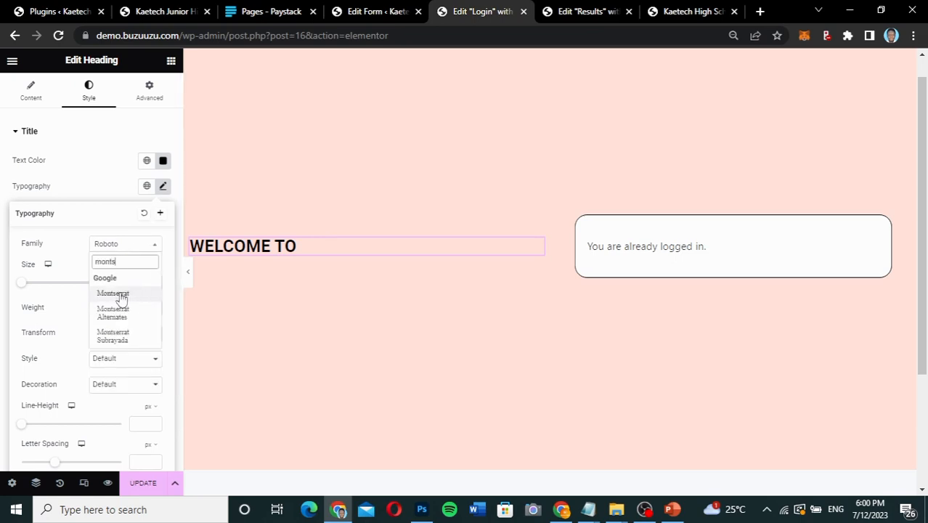
{"action": "left_click", "coordinate": [121, 293]}
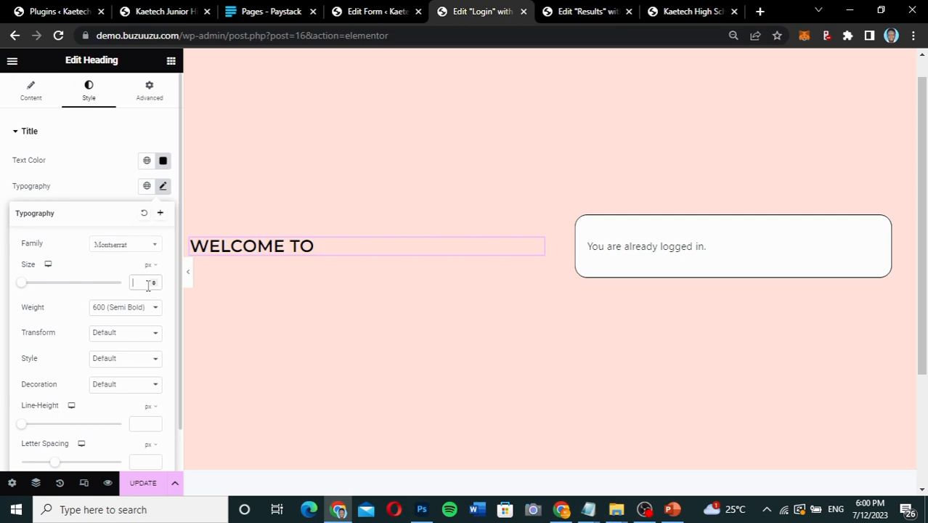
{"action": "type", "text": "20"}
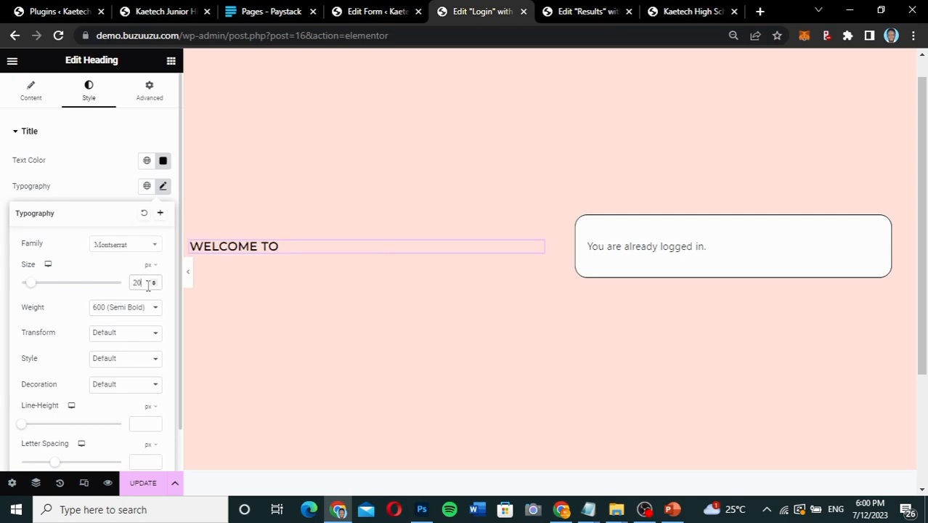
{"action": "left_click", "coordinate": [138, 309]}
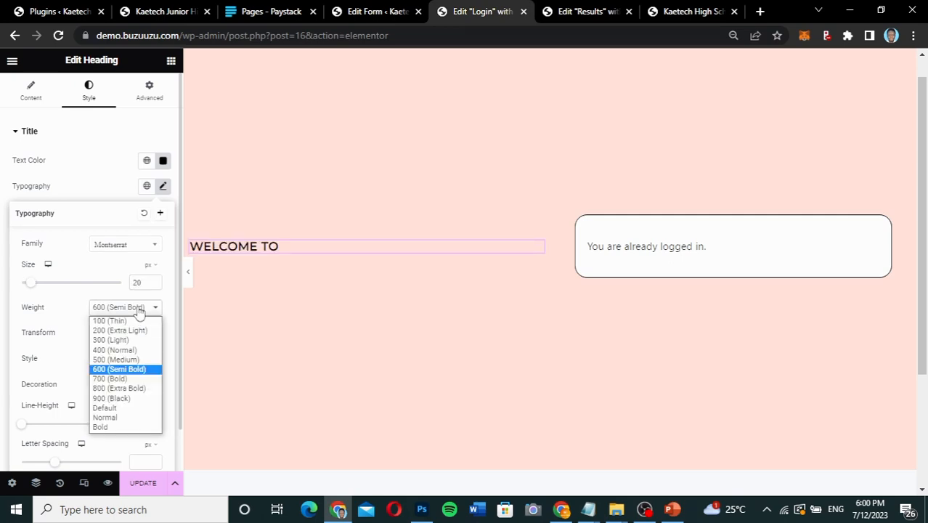
{"action": "left_click", "coordinate": [128, 350]}
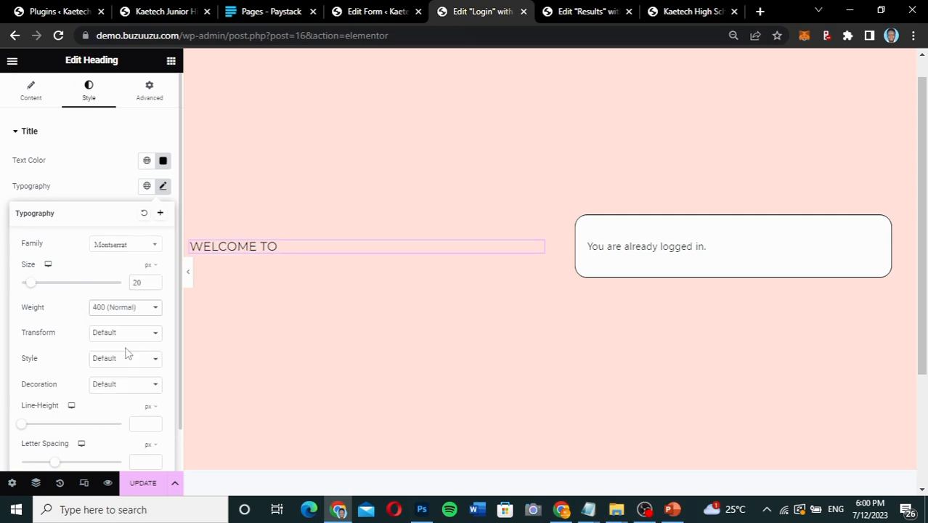
{"action": "left_click", "coordinate": [100, 187]}
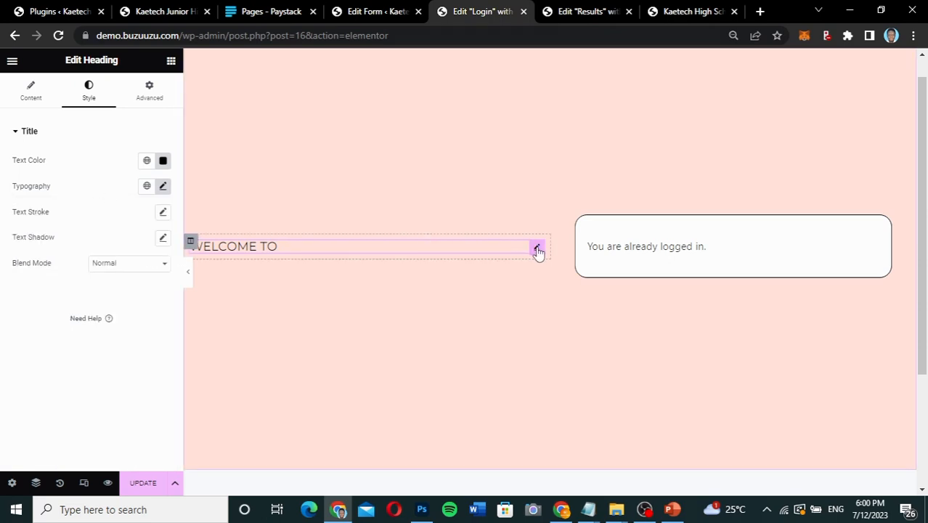
Duplicate the "WELCOME TO" heading and replace the copy's title with "Kaetech Digital High School" from the reference site's Login page.
{"action": "right_click", "coordinate": [537, 249]}
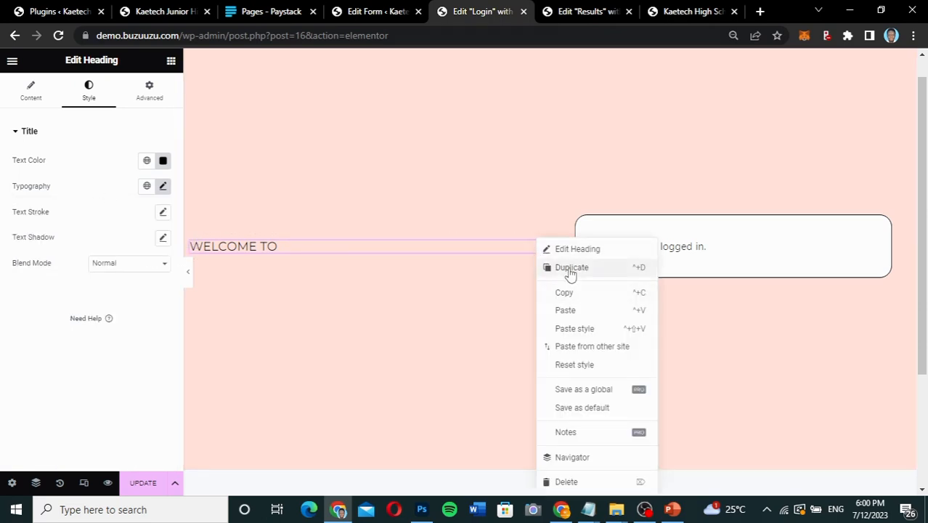
{"action": "left_click", "coordinate": [571, 268]}
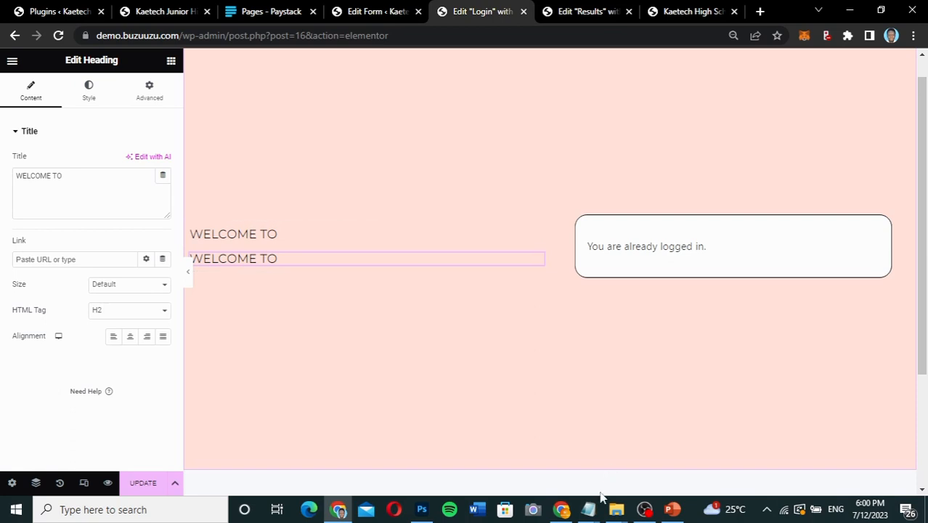
{"action": "left_click", "coordinate": [566, 508]}
{"action": "left_click_drag", "start_coordinate": [377, 267], "coordinate": [34, 274]}
{"action": "key", "text": "ctrl+c"}
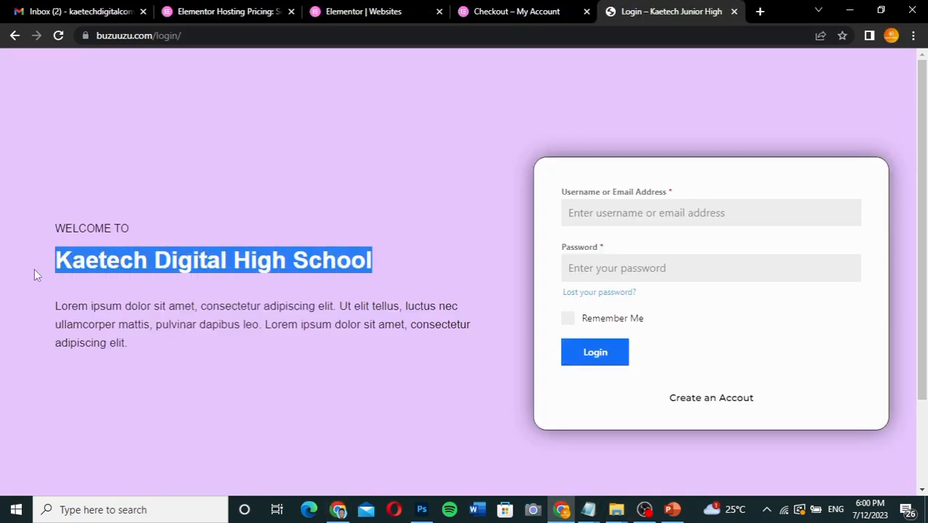
{"action": "left_click", "coordinate": [338, 509]}
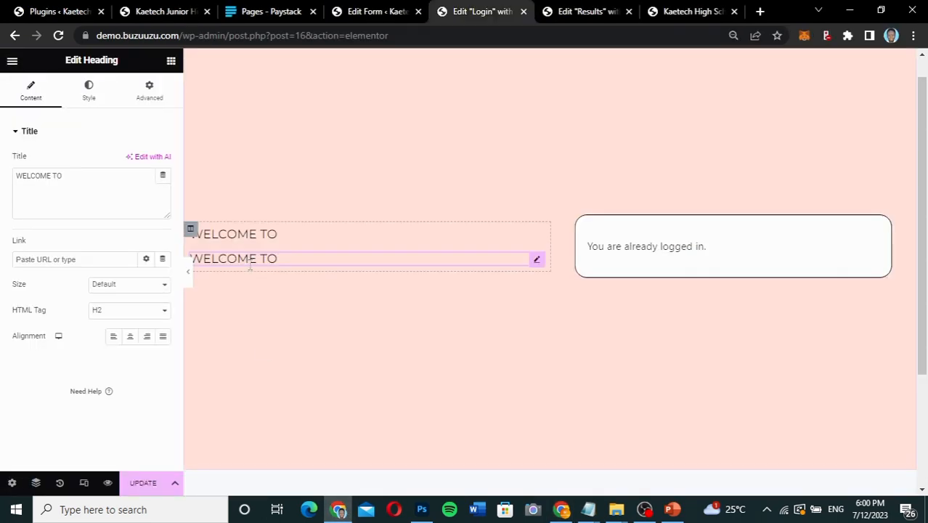
{"action": "left_click_drag", "start_coordinate": [85, 190], "coordinate": [3, 176]}
{"action": "key", "text": "ctrl+v"}
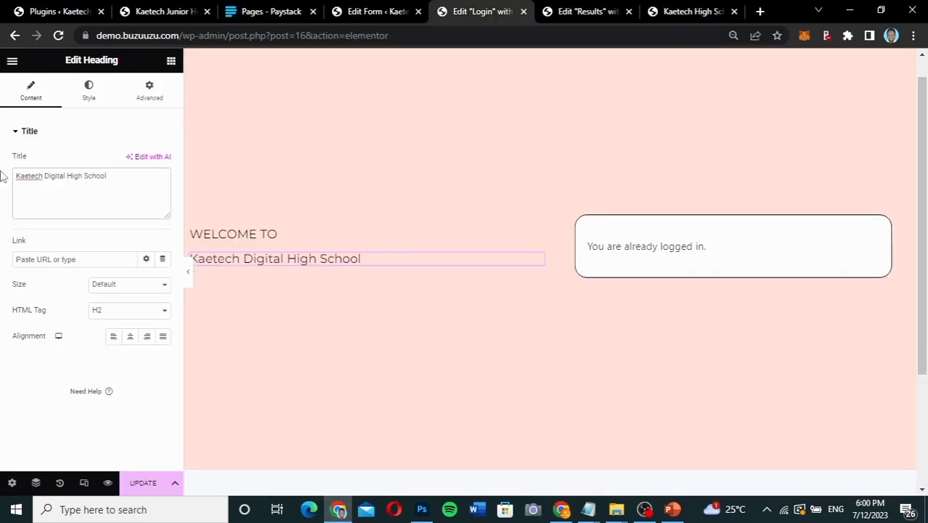
Set the font size of the "Kaetech Digital High School" heading to 25 px.
{"action": "left_click", "coordinate": [90, 92]}
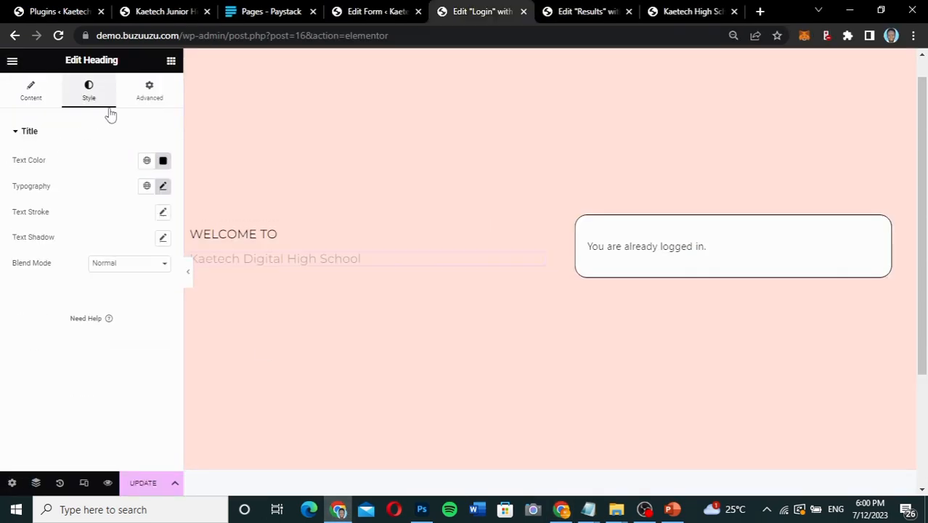
{"action": "left_click", "coordinate": [162, 188]}
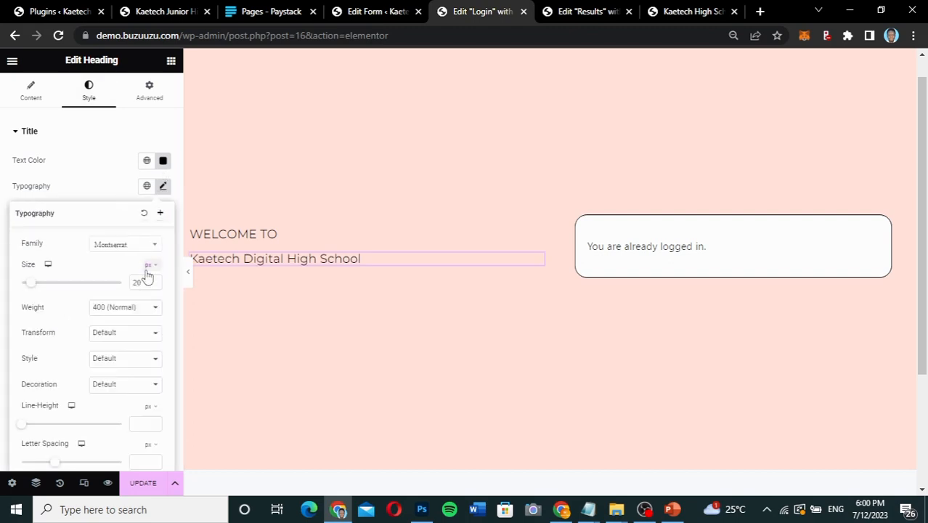
{"action": "left_click_drag", "start_coordinate": [144, 284], "coordinate": [114, 287]}
{"action": "type", "text": "25"}
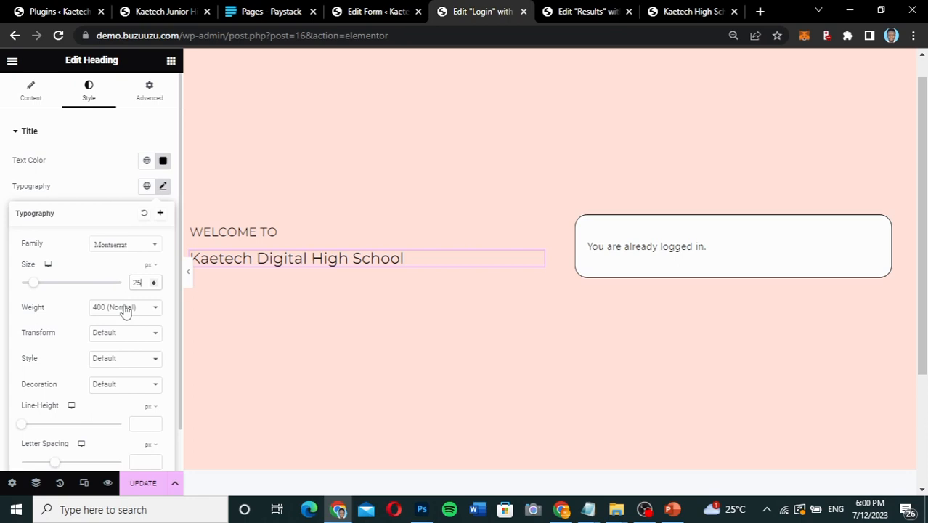
Set the "Kaetech Digital High School" heading's weight to 600 (Semi Bold) and its size to 35 px, and preview the page.
{"action": "left_click", "coordinate": [122, 308]}
{"action": "left_click", "coordinate": [120, 373]}
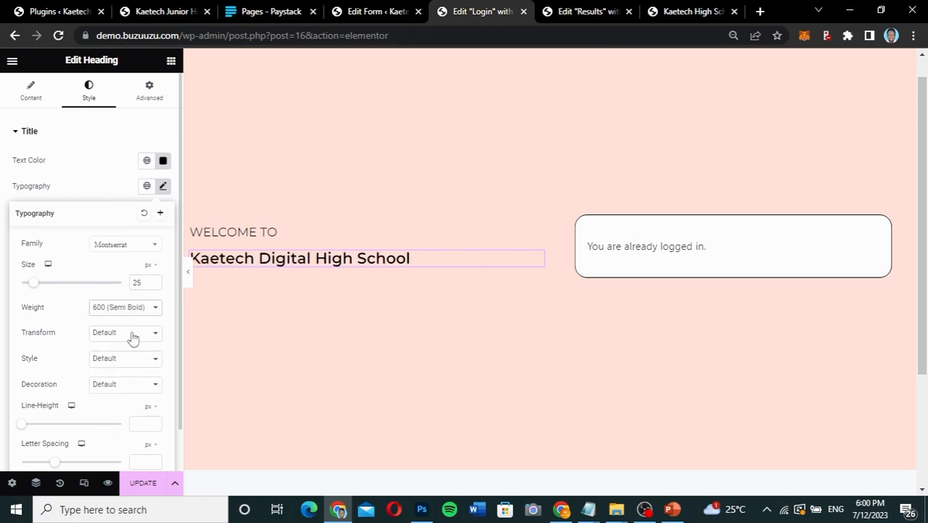
{"action": "left_click_drag", "start_coordinate": [142, 283], "coordinate": [122, 288]}
{"action": "type", "text": "35"}
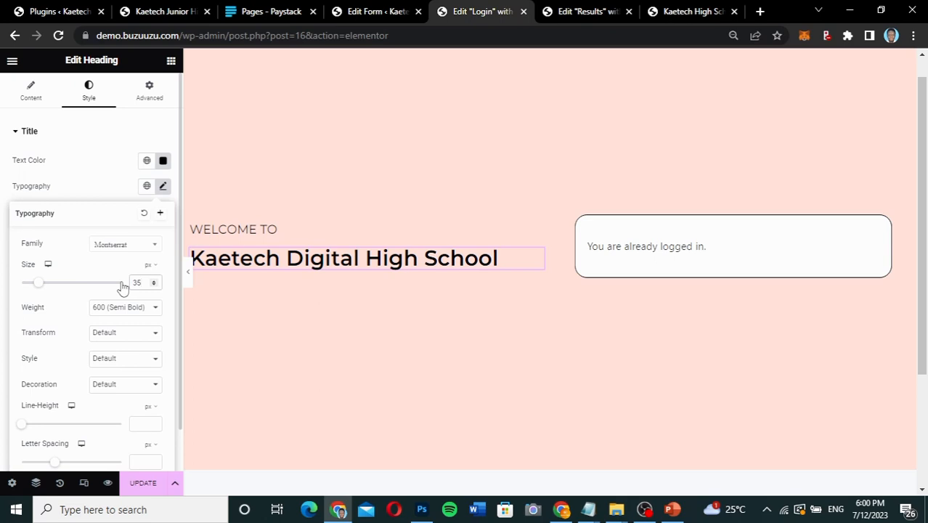
{"action": "left_click", "coordinate": [104, 191]}
{"action": "left_click", "coordinate": [188, 274]}
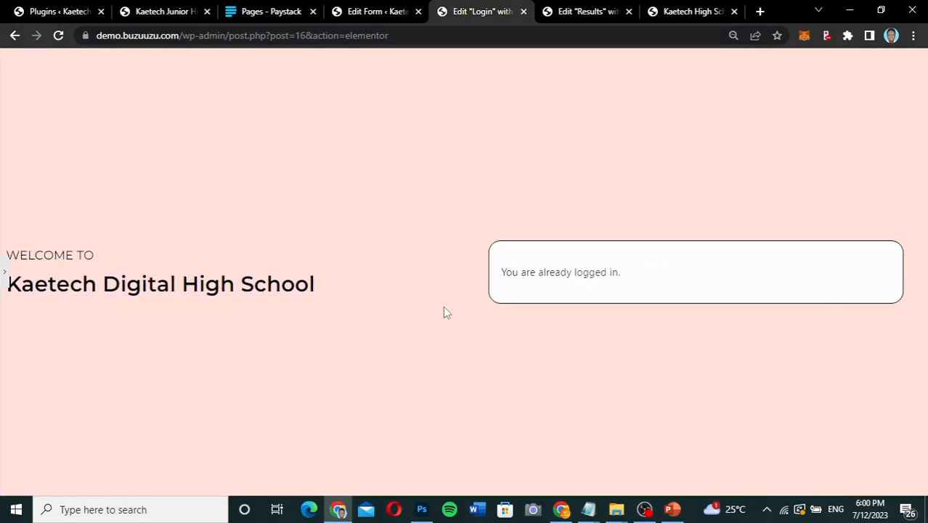
{"action": "left_click", "coordinate": [4, 274]}
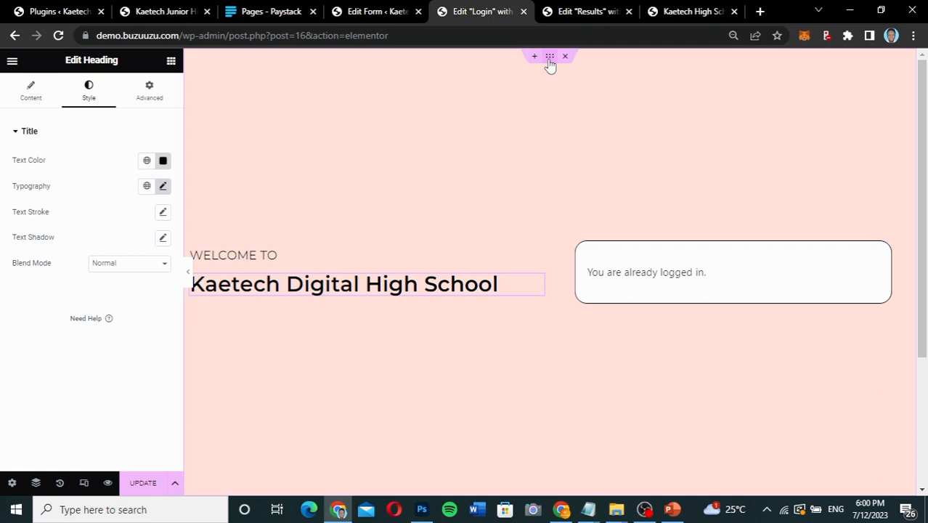
Change the content width of the login section to Boxed and preview the page at full width.
{"action": "left_click", "coordinate": [550, 58]}
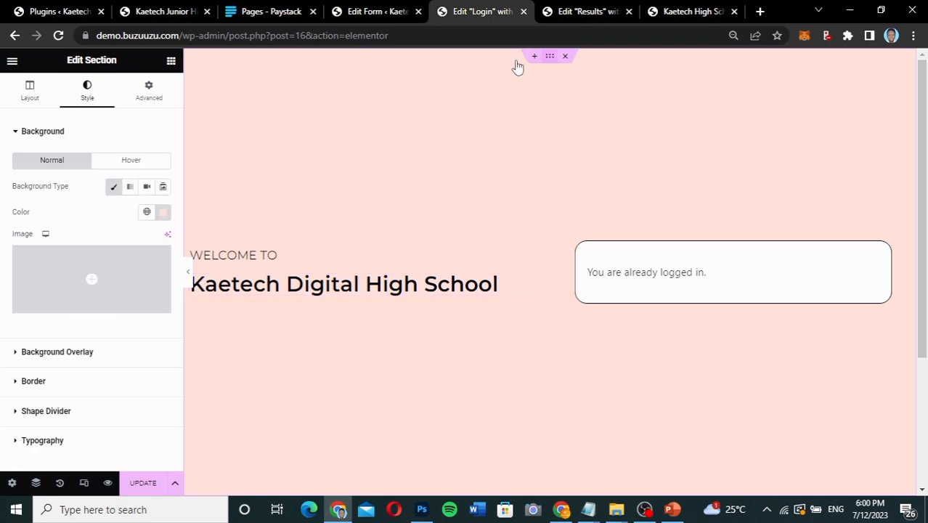
{"action": "left_click", "coordinate": [33, 102]}
{"action": "left_click", "coordinate": [119, 160]}
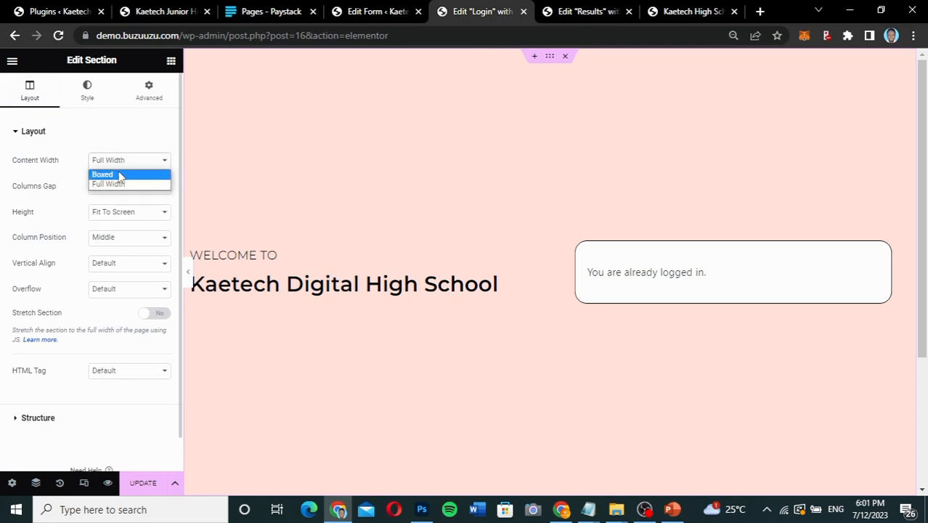
{"action": "left_click", "coordinate": [103, 175]}
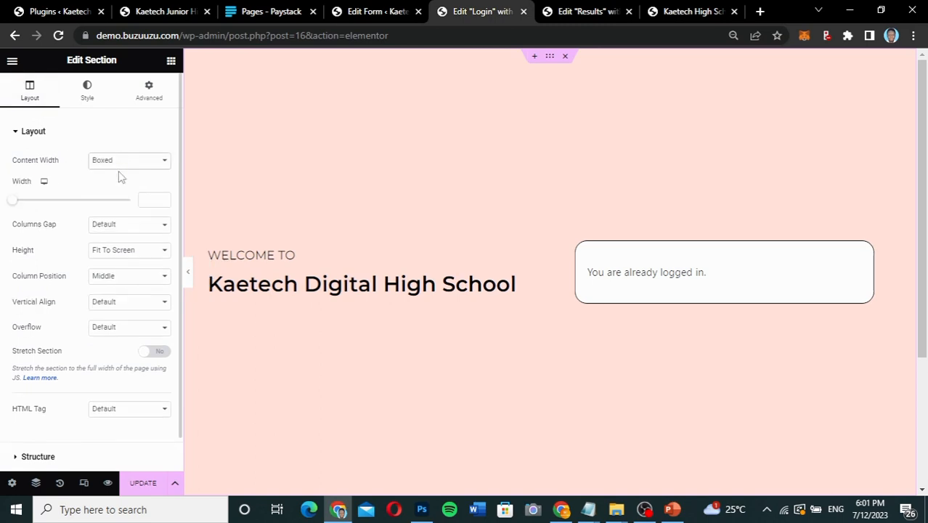
{"action": "left_click", "coordinate": [191, 276]}
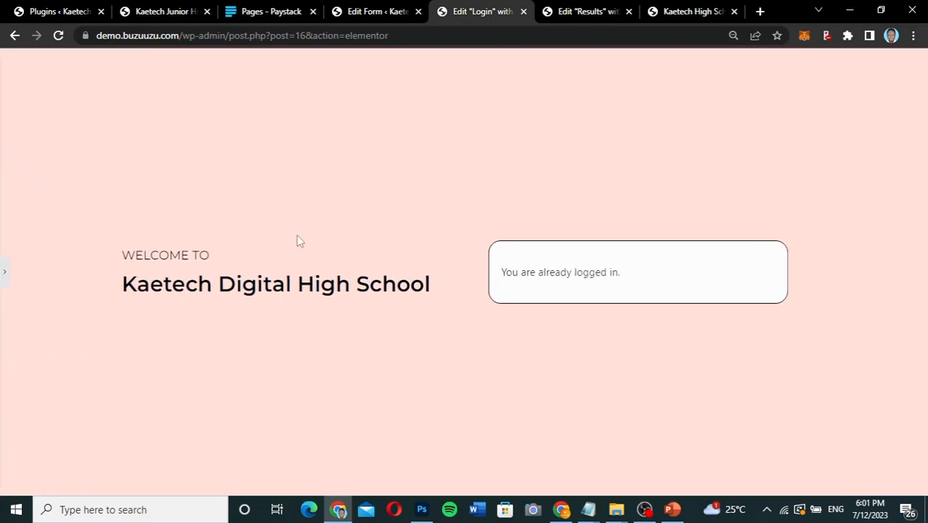
{"action": "left_click", "coordinate": [3, 276]}
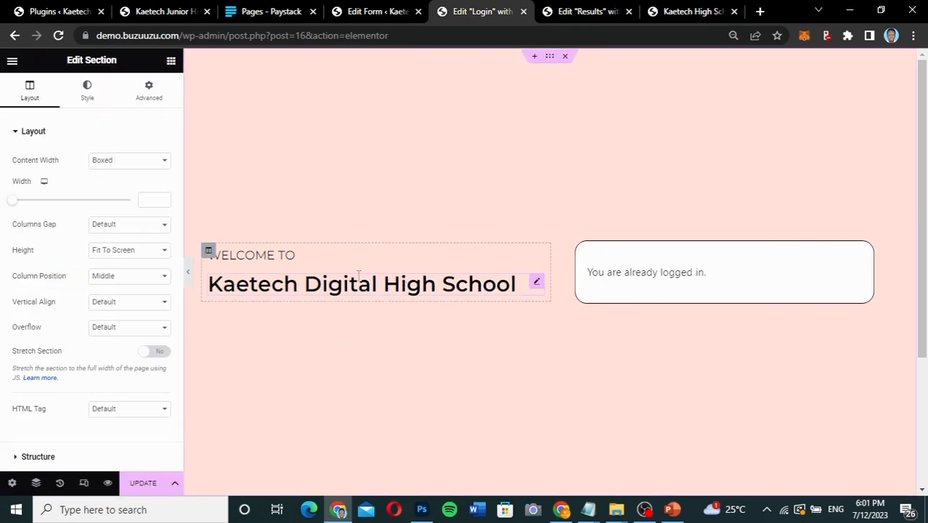
Add a Text Editor widget below the "Kaetech Digital High School" heading and repeat its Lorem ipsum sentence to make a longer paragraph.
{"action": "left_click", "coordinate": [171, 62]}
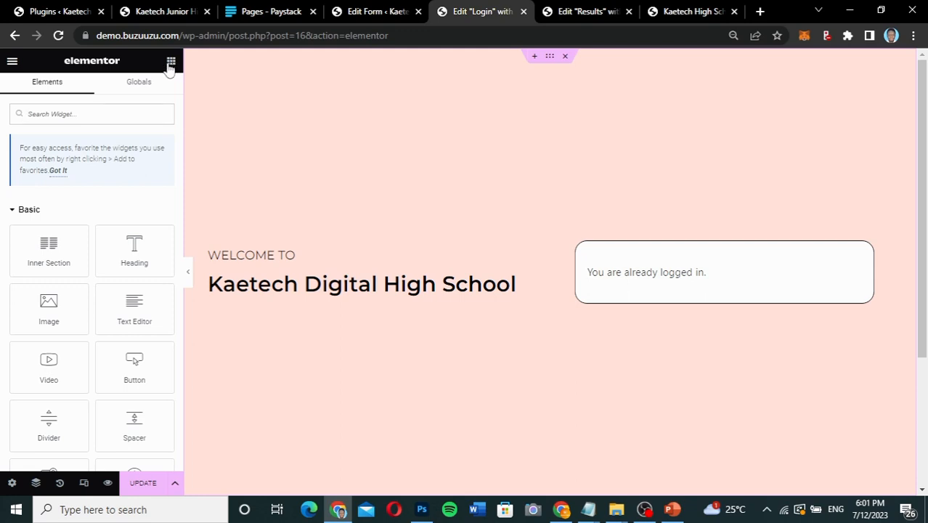
{"action": "left_click_drag", "start_coordinate": [129, 308], "coordinate": [284, 293]}
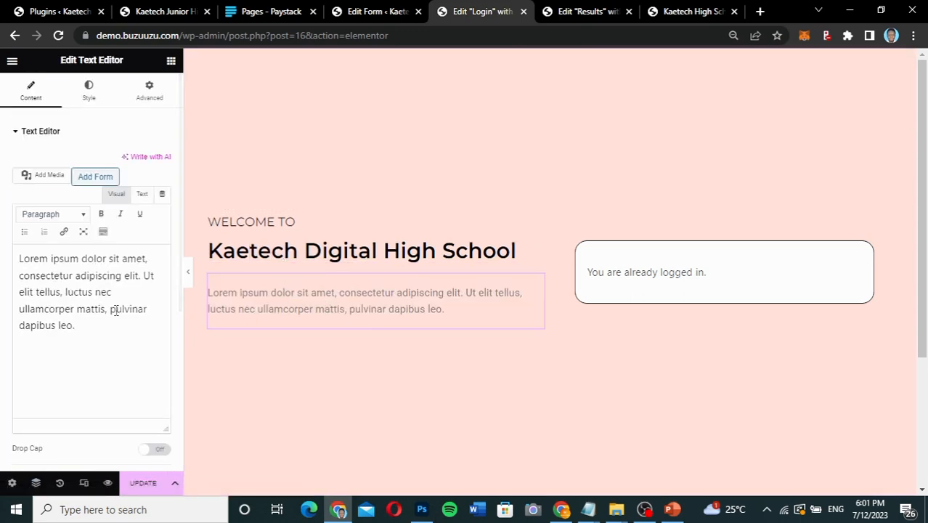
{"action": "triple_click", "coordinate": [39, 277]}
{"action": "key", "text": "ctrl+c"}
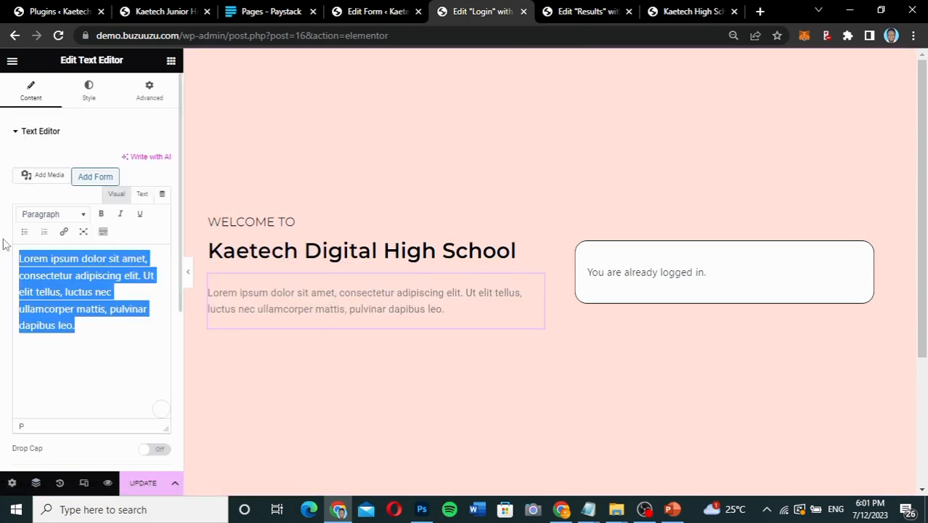
{"action": "left_click", "coordinate": [94, 329]}
{"action": "key", "text": "ctrl+v"}
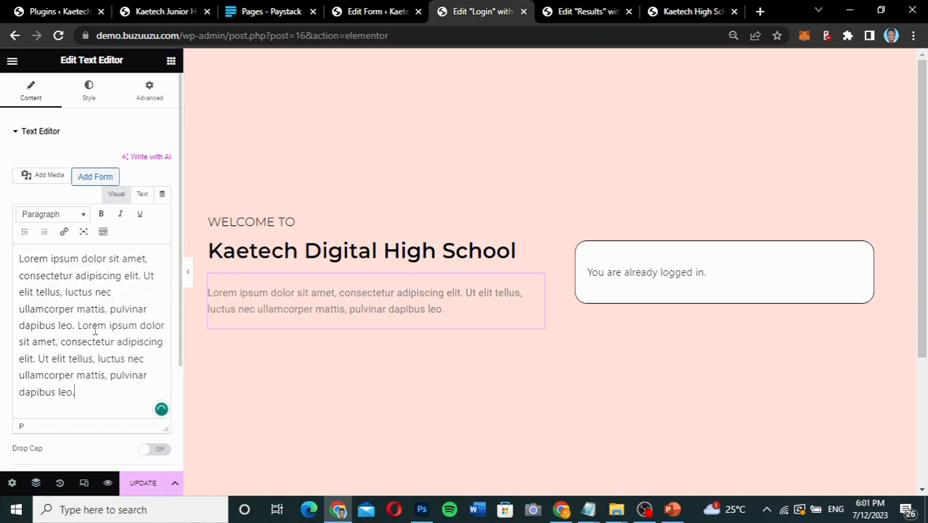
Darken the Lorem ipsum paragraph's text color to near-black and preview the page at full width.
{"action": "left_click", "coordinate": [93, 97]}
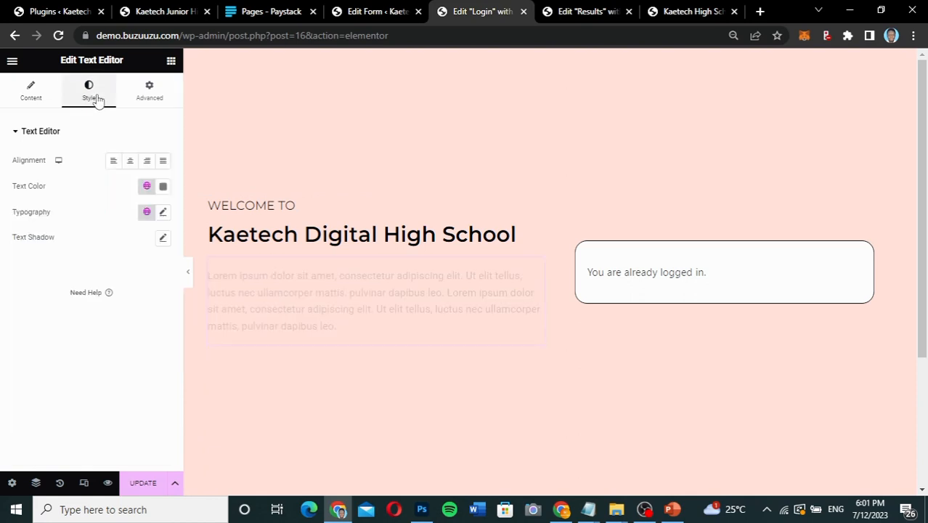
{"action": "left_click", "coordinate": [163, 186]}
{"action": "left_click_drag", "start_coordinate": [92, 284], "coordinate": [90, 314]}
{"action": "left_click", "coordinate": [10, 289]}
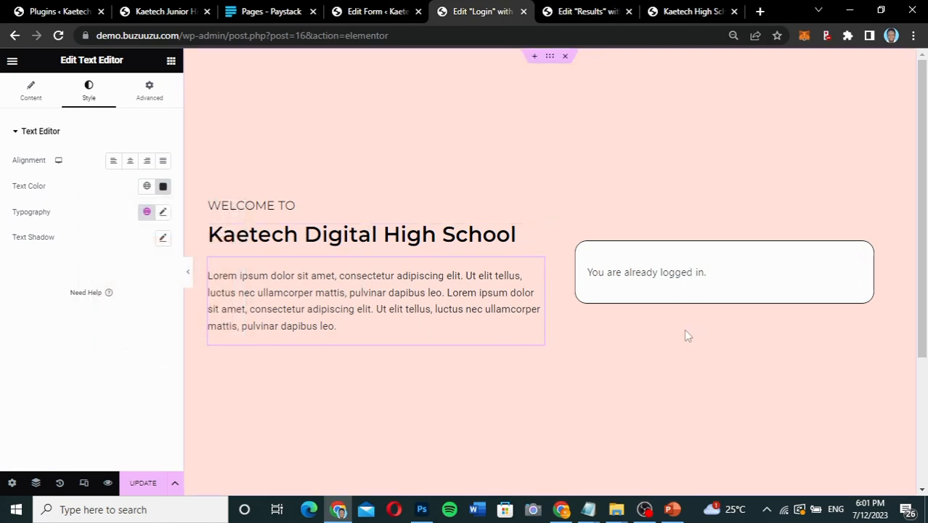
{"action": "scroll", "coordinate": [506, 363], "scroll_direction": "down", "scroll_amount": 1}
{"action": "scroll", "coordinate": [505, 367], "scroll_direction": "up", "scroll_amount": 1}
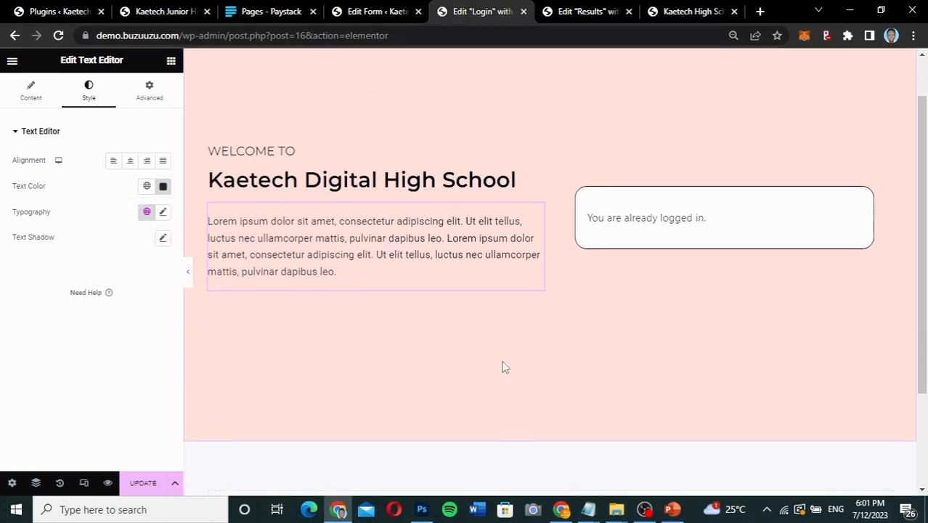
{"action": "left_click", "coordinate": [188, 279]}
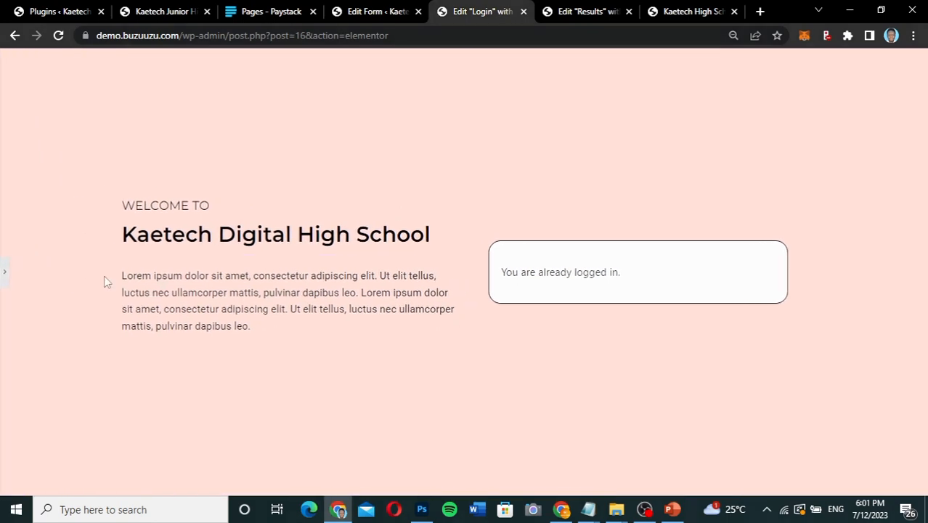
{"action": "left_click", "coordinate": [7, 270]}
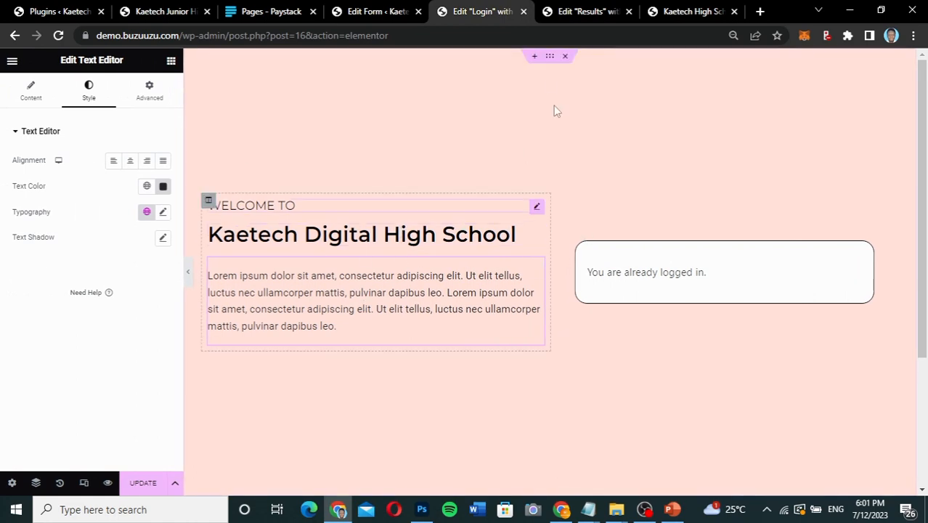
Set the login section's columns gap to Custom at 62 px, preview the layout, and update the page.
{"action": "left_click", "coordinate": [549, 58]}
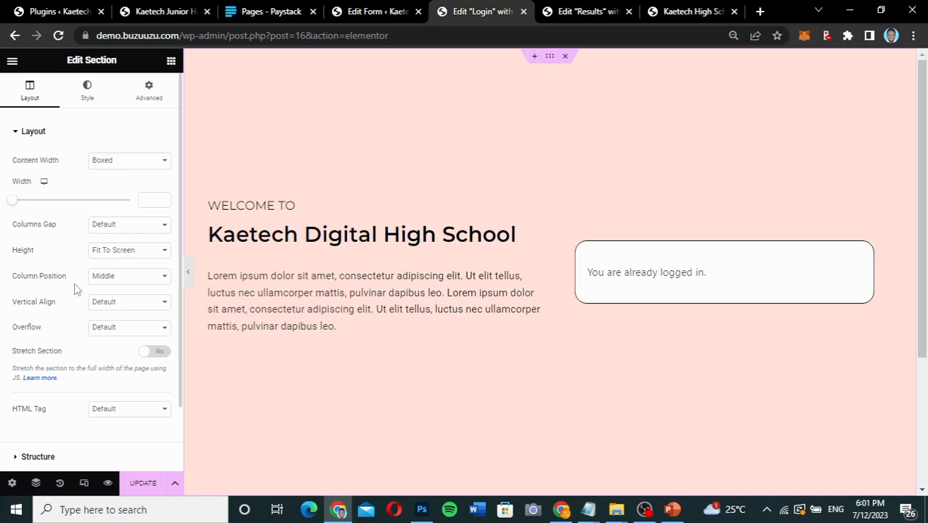
{"action": "left_click", "coordinate": [135, 225]}
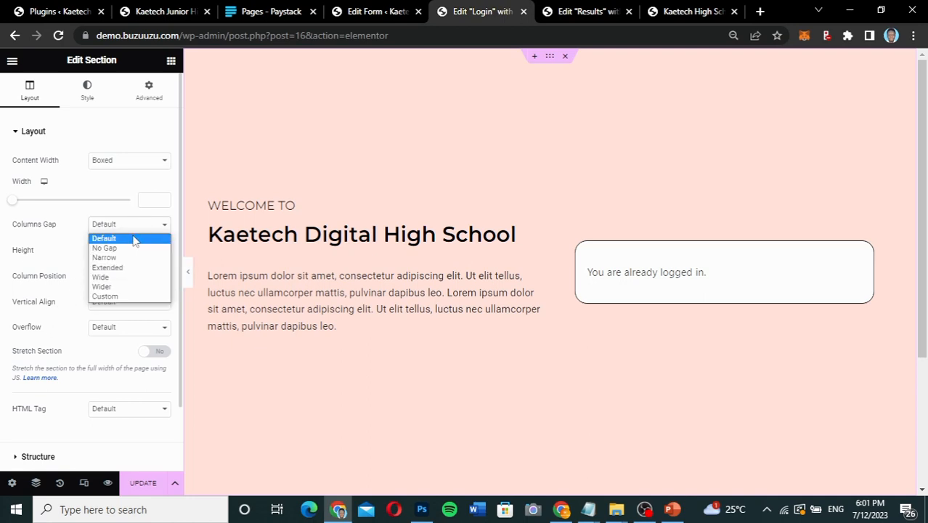
{"action": "left_click", "coordinate": [119, 287]}
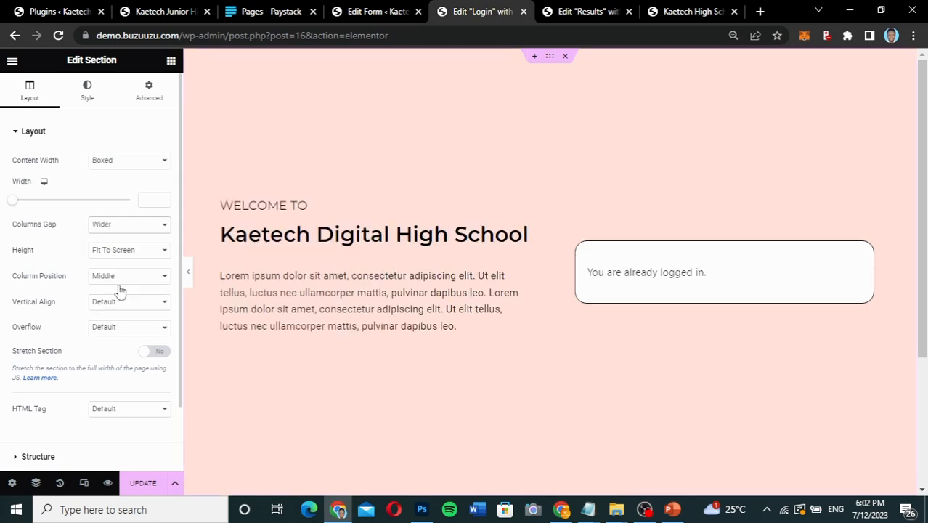
{"action": "left_click", "coordinate": [132, 226]}
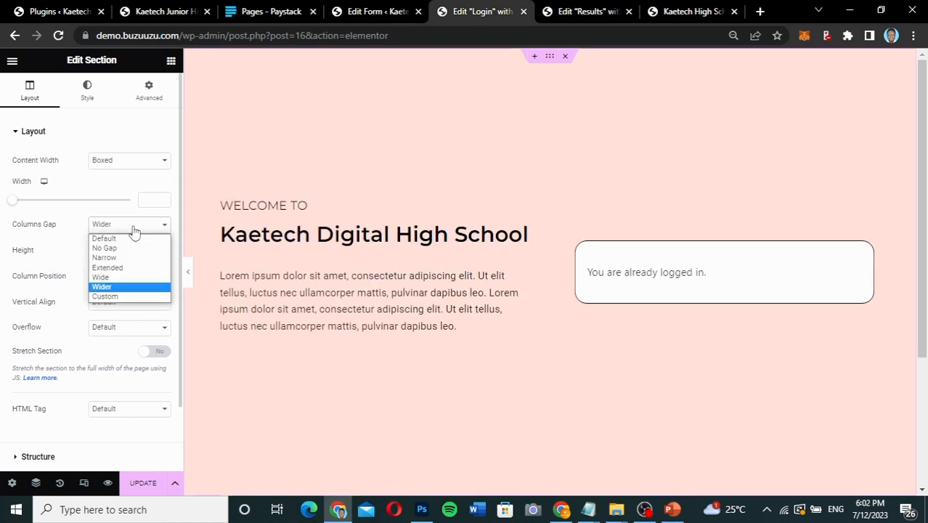
{"action": "left_click", "coordinate": [117, 297]}
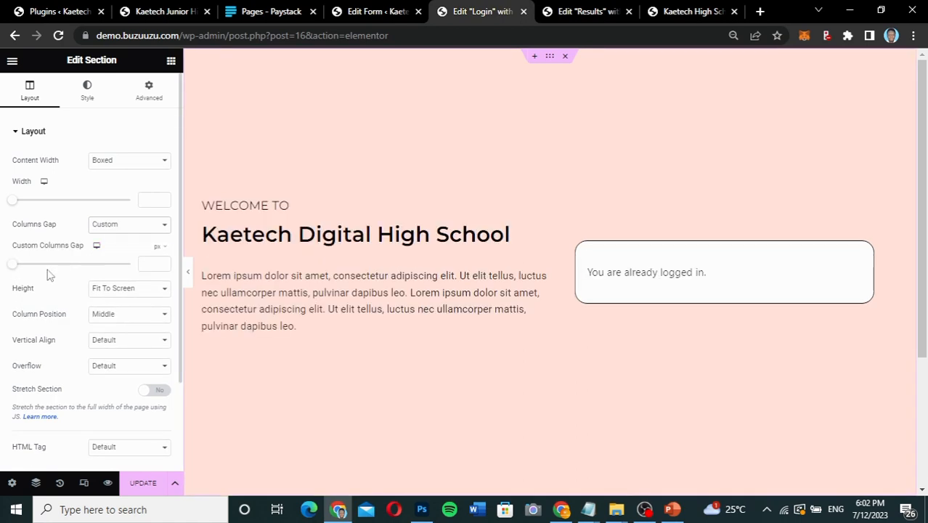
{"action": "left_click_drag", "start_coordinate": [18, 269], "coordinate": [31, 269]}
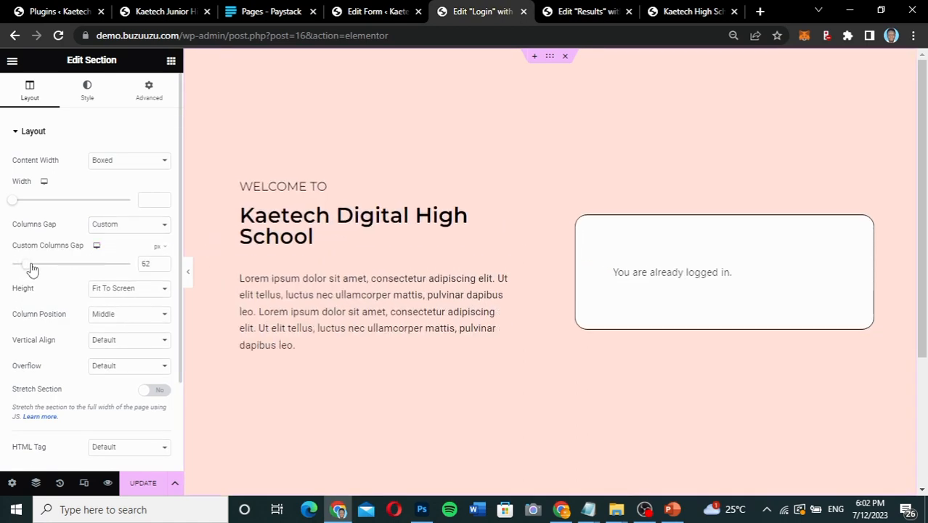
{"action": "left_click", "coordinate": [187, 272]}
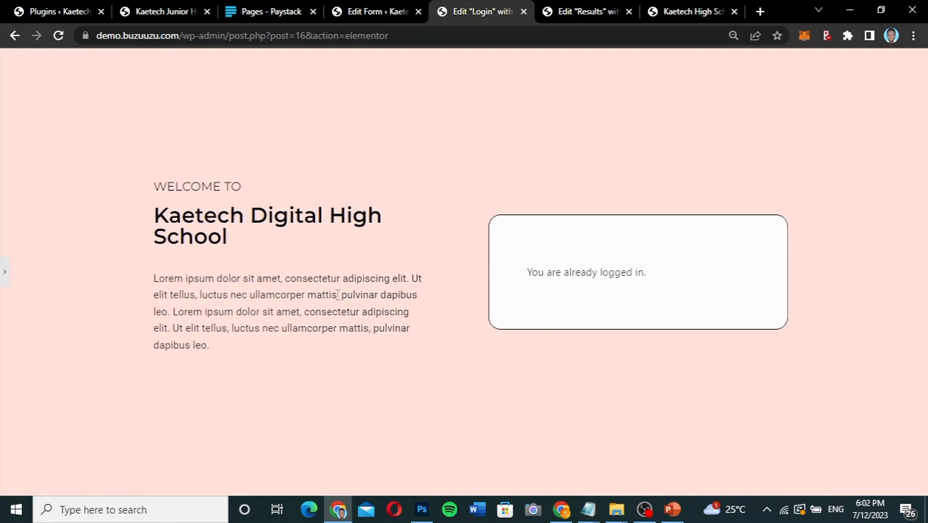
{"action": "left_click", "coordinate": [5, 278]}
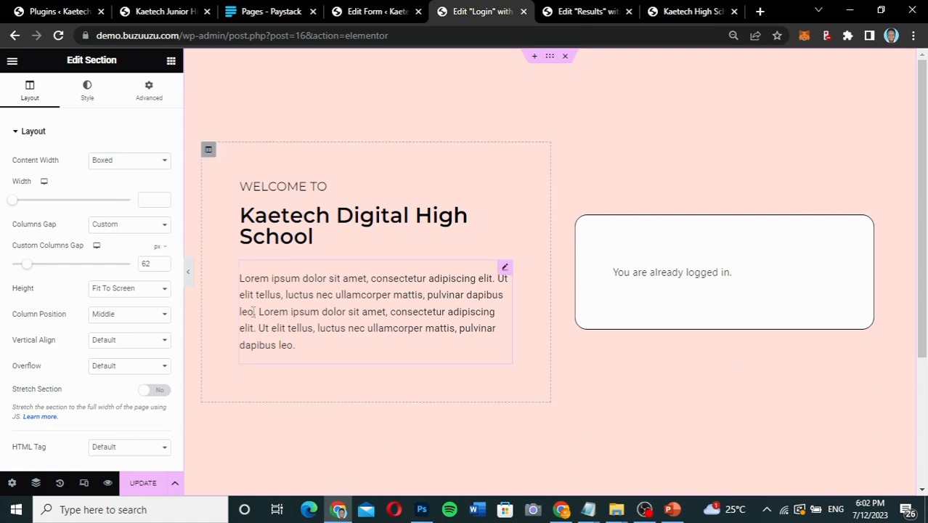
{"action": "left_click", "coordinate": [143, 485]}
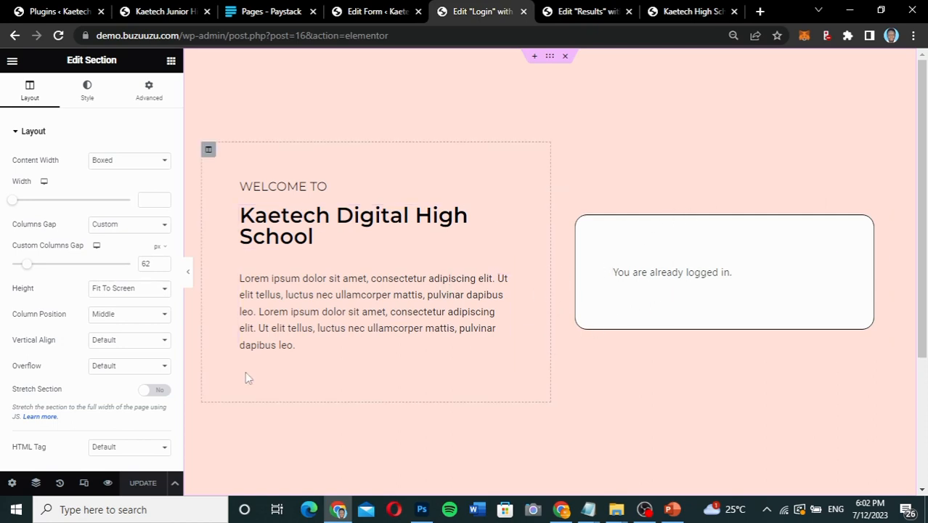
Switch to the tablet view of the page and set the login section's boxed width to 1600.
{"action": "left_click", "coordinate": [84, 483]}
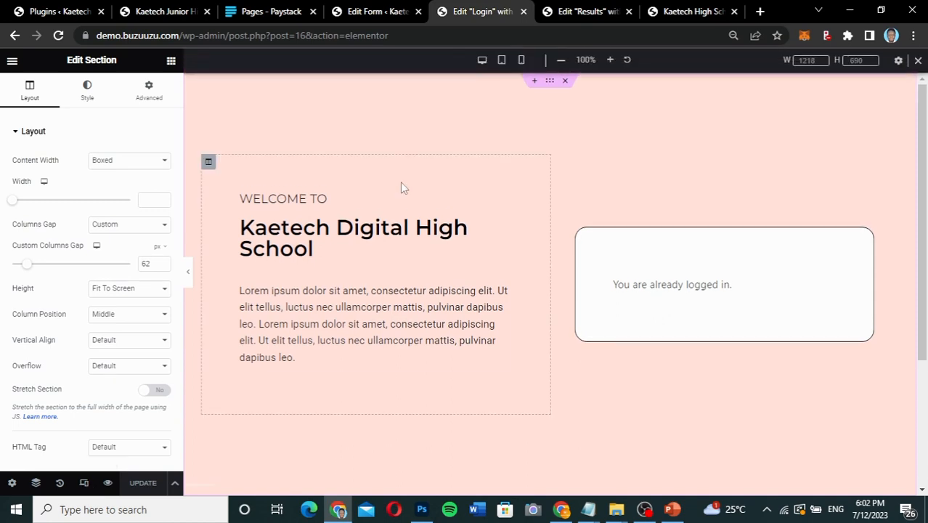
{"action": "left_click", "coordinate": [506, 64]}
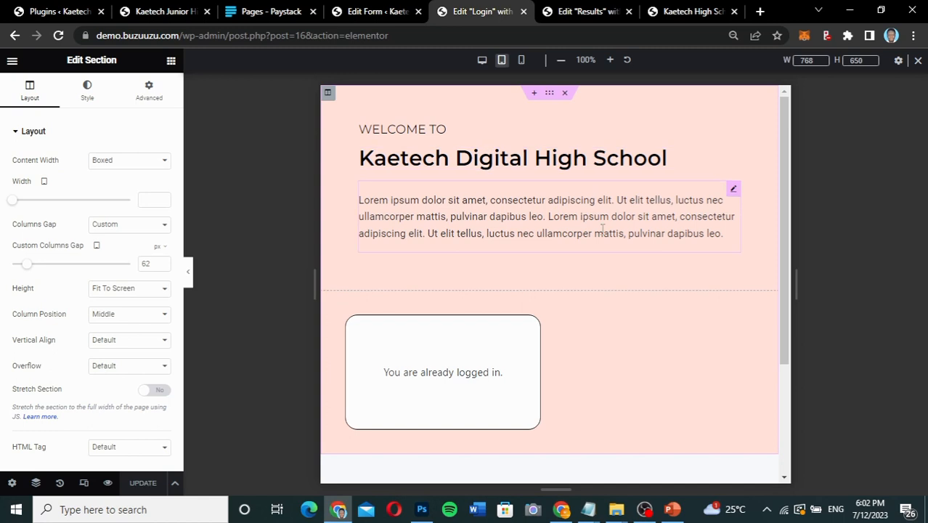
{"action": "scroll", "coordinate": [601, 228], "scroll_direction": "down", "scroll_amount": 2}
{"action": "scroll", "coordinate": [602, 230], "scroll_direction": "up", "scroll_amount": 1}
{"action": "scroll", "coordinate": [602, 230], "scroll_direction": "up", "scroll_amount": 1}
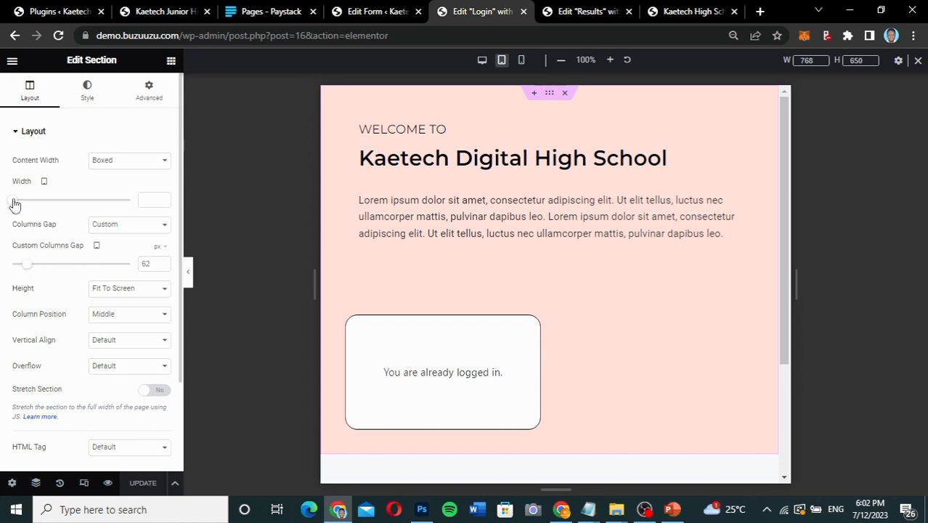
{"action": "left_click_drag", "start_coordinate": [14, 205], "coordinate": [146, 196]}
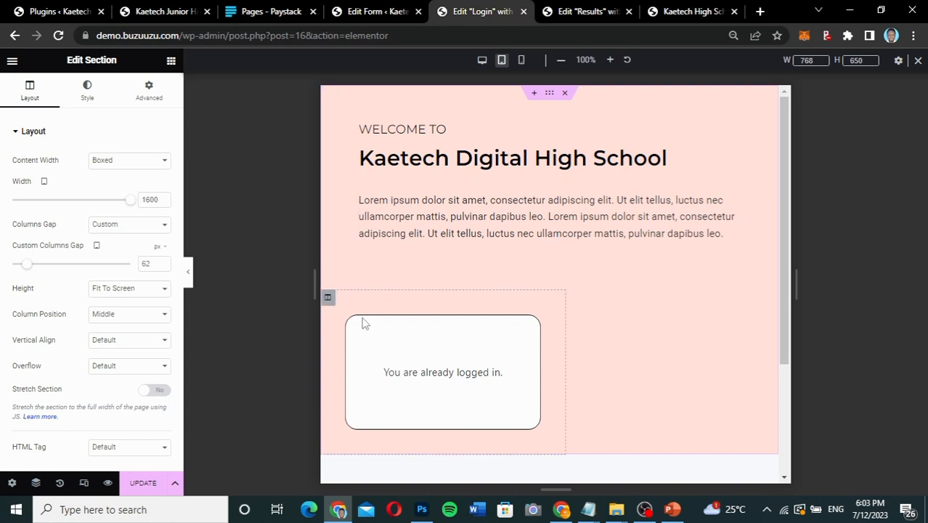
Unlink the login form column's margin and padding values in the tablet view, resetting every side to 0.
{"action": "left_click", "coordinate": [328, 299]}
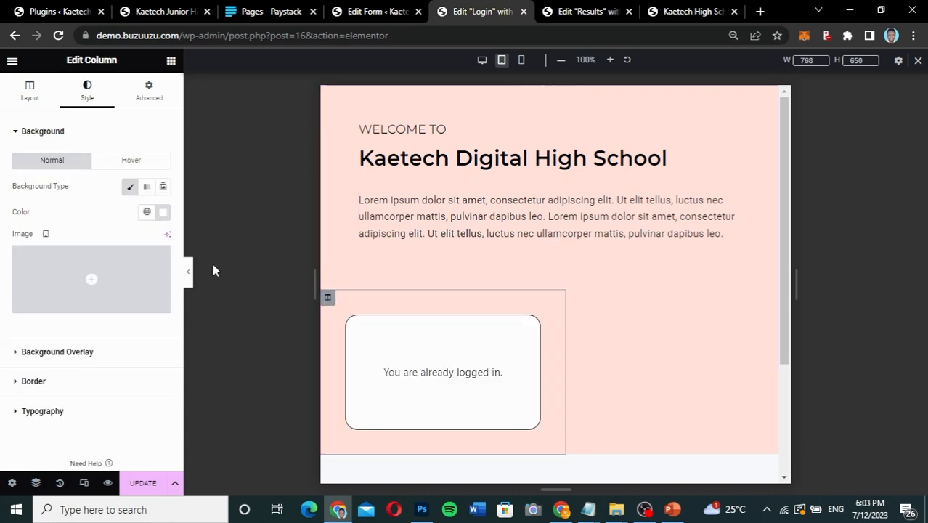
{"action": "left_click", "coordinate": [39, 104]}
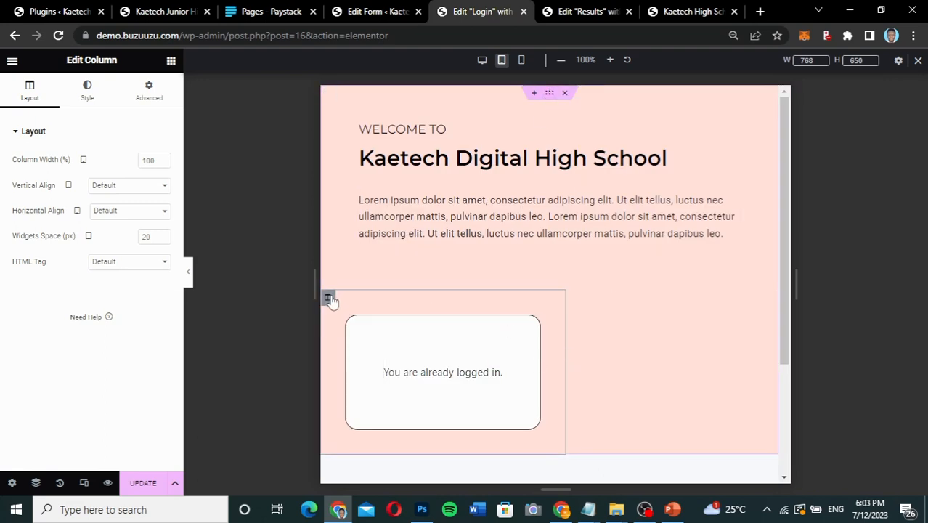
{"action": "left_click", "coordinate": [149, 91]}
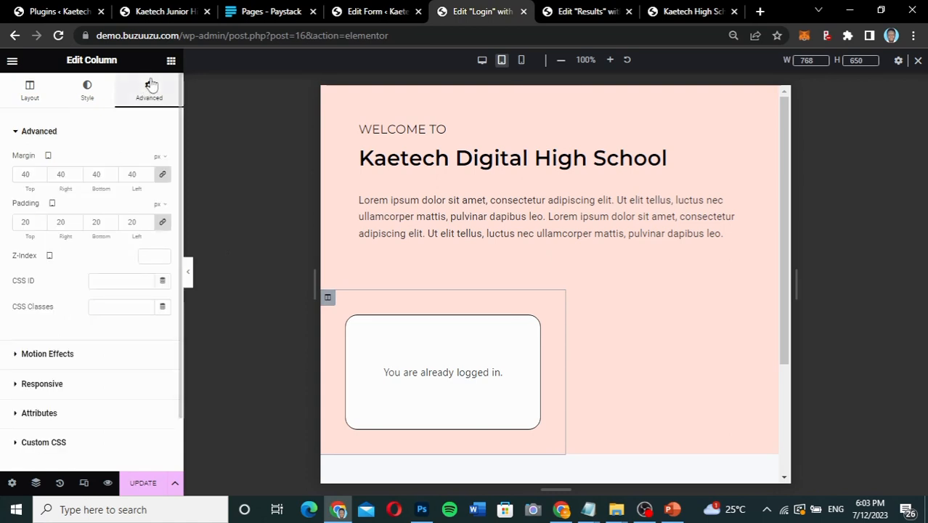
{"action": "left_click", "coordinate": [163, 177]}
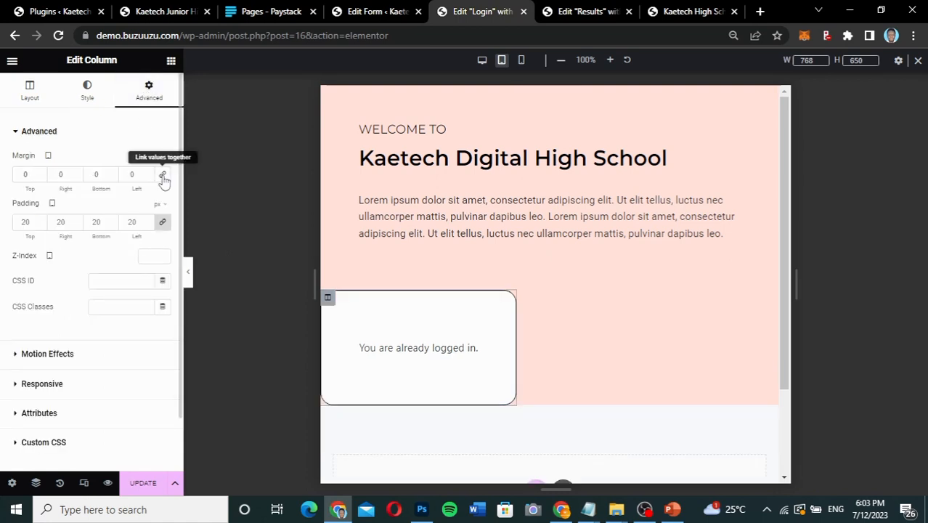
{"action": "left_click", "coordinate": [162, 223]}
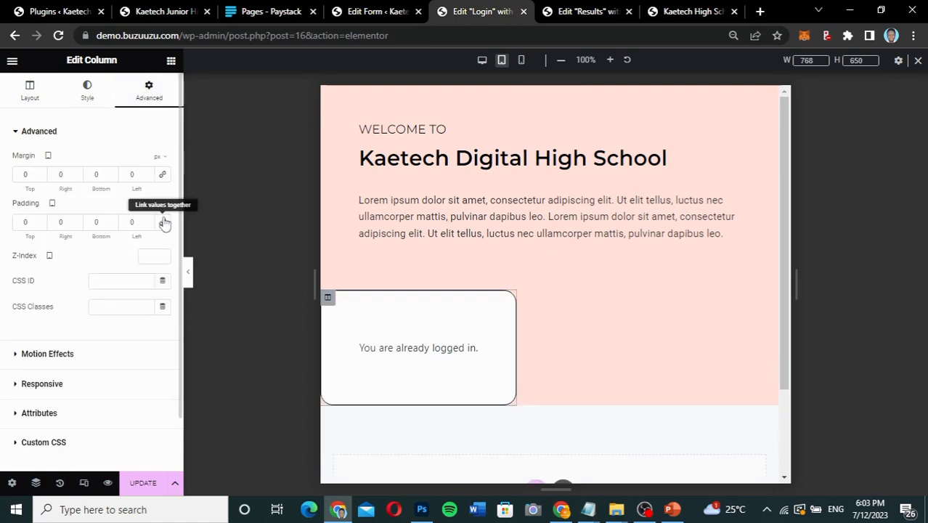
Try widgets space values of 50 px and 0 px on the welcome text column in tablet view, and clear them again.
{"action": "left_click", "coordinate": [327, 93]}
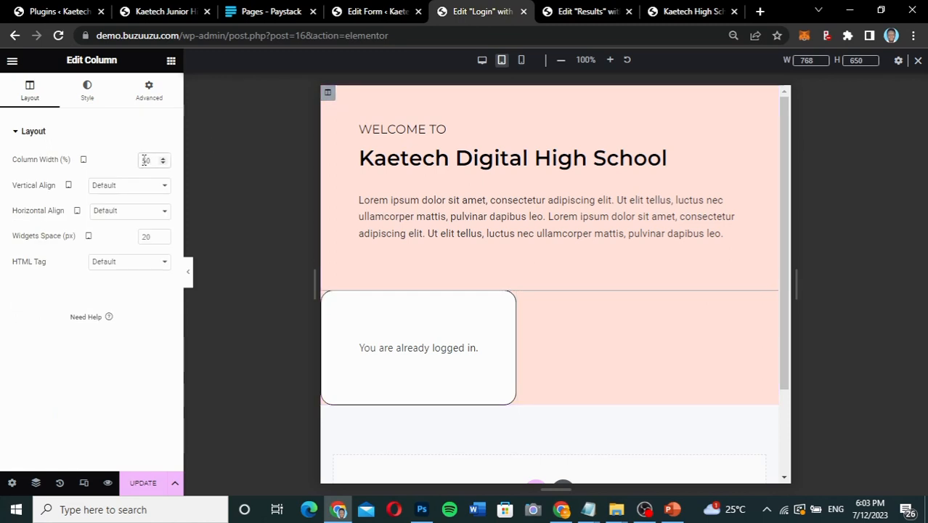
{"action": "left_click", "coordinate": [139, 236]}
{"action": "type", "text": "0"}
{"action": "type", "text": "5"}
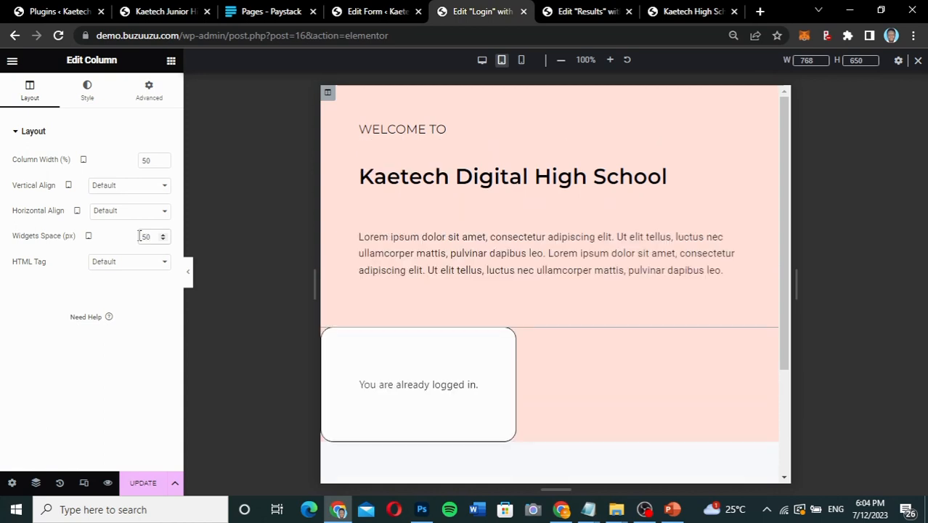
{"action": "key", "text": "BackSpace"}
{"action": "key", "text": "BackSpace"}
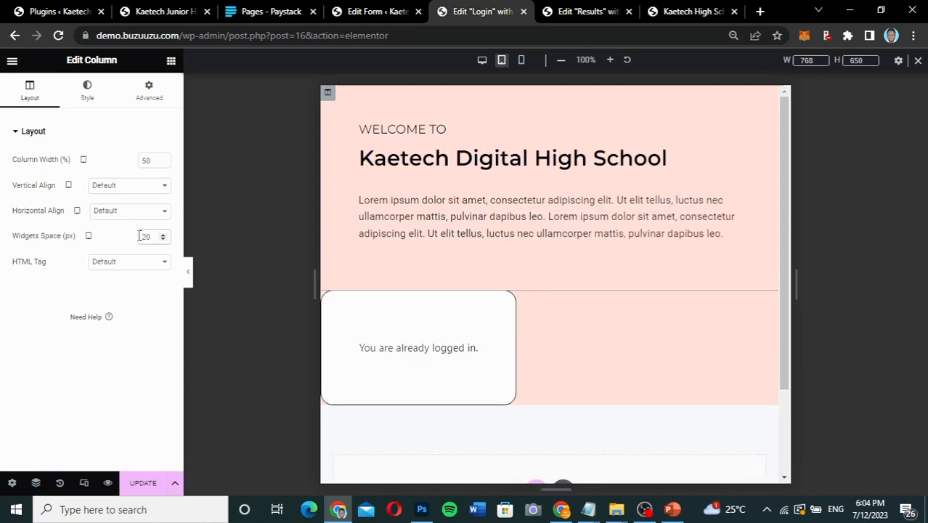
{"action": "type", "text": "0"}
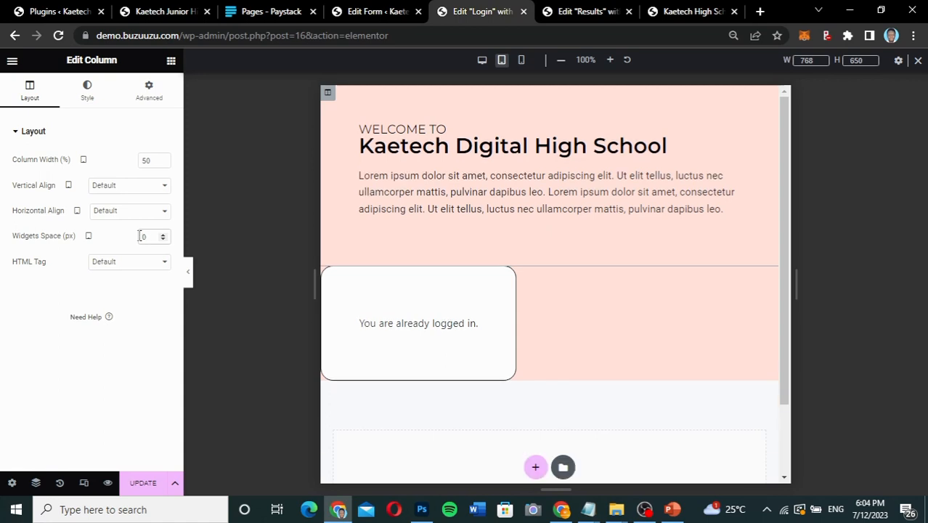
{"action": "key", "text": "BackSpace"}
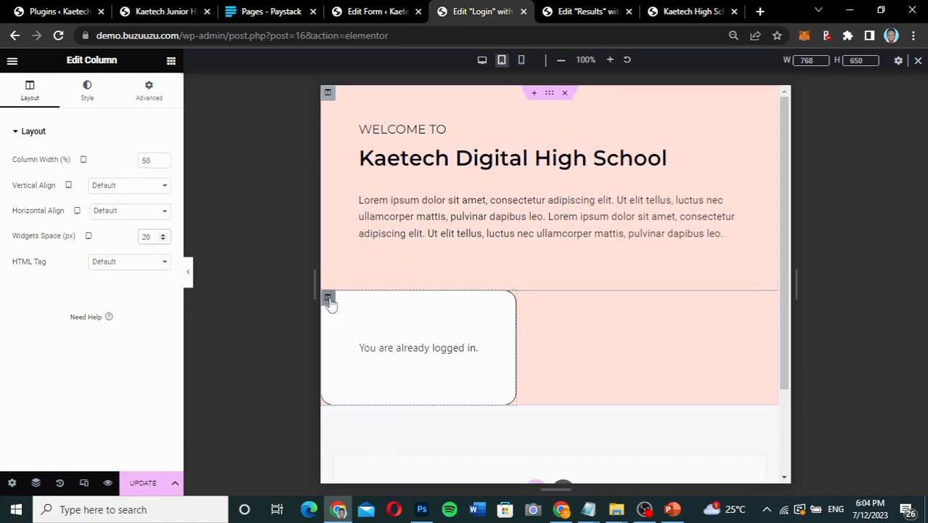
Set the login form column's tablet margin and padding to 20 px on all sides with linked values.
{"action": "left_click", "coordinate": [329, 300]}
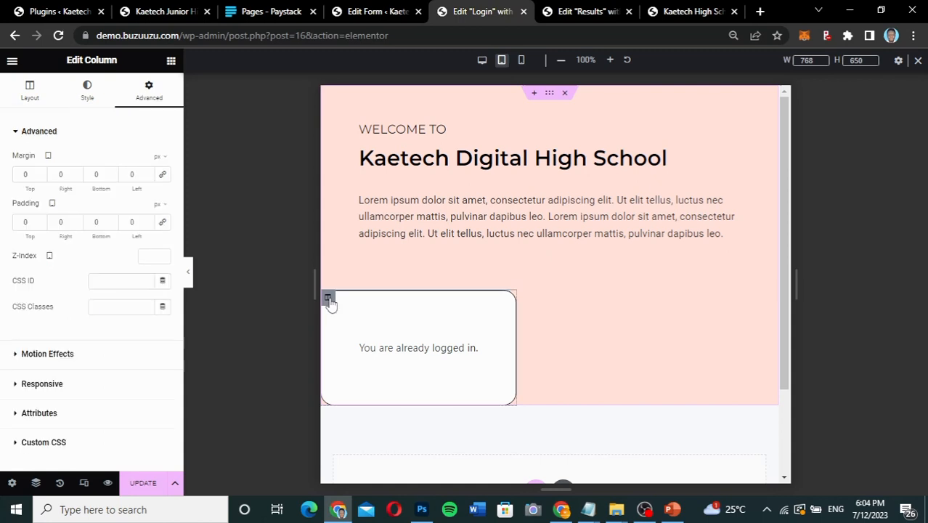
{"action": "left_click", "coordinate": [19, 176]}
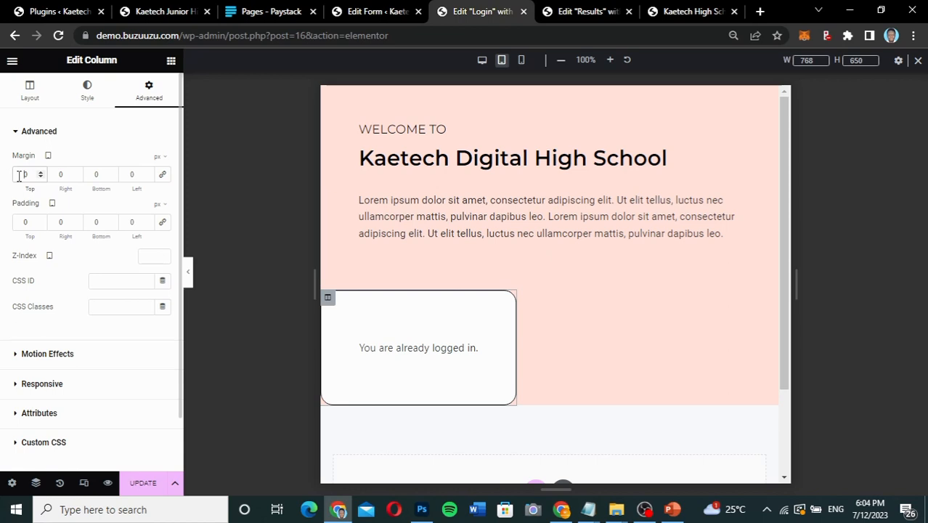
{"action": "left_click", "coordinate": [162, 175]}
{"action": "type", "text": "2"}
{"action": "left_click", "coordinate": [13, 221]}
{"action": "type", "text": "2"}
{"action": "left_click", "coordinate": [163, 222]}
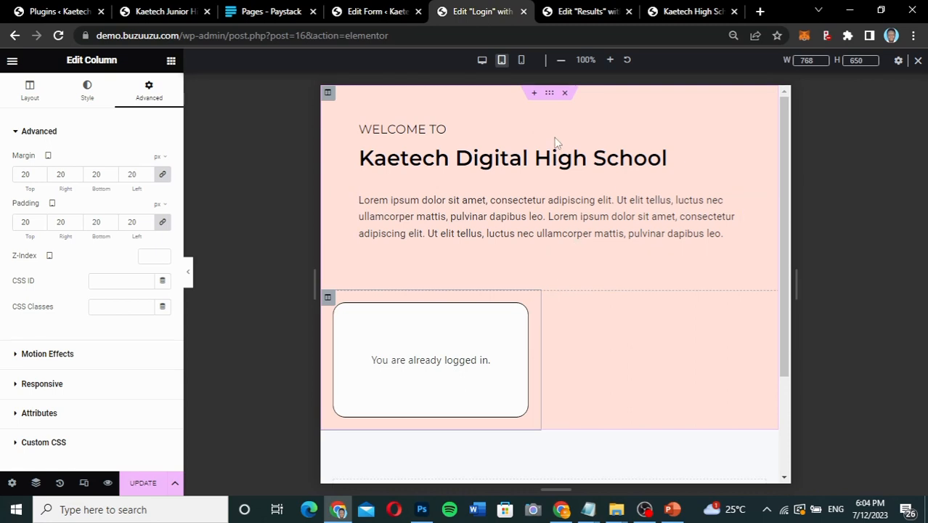
Return to the desktop view and change the login section's columns gap to Wider.
{"action": "left_click", "coordinate": [481, 60]}
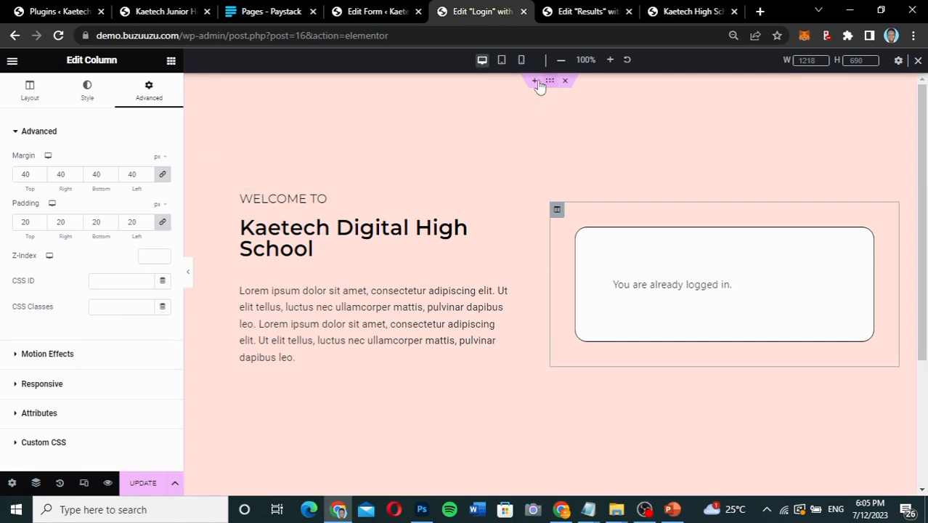
{"action": "left_click", "coordinate": [29, 93]}
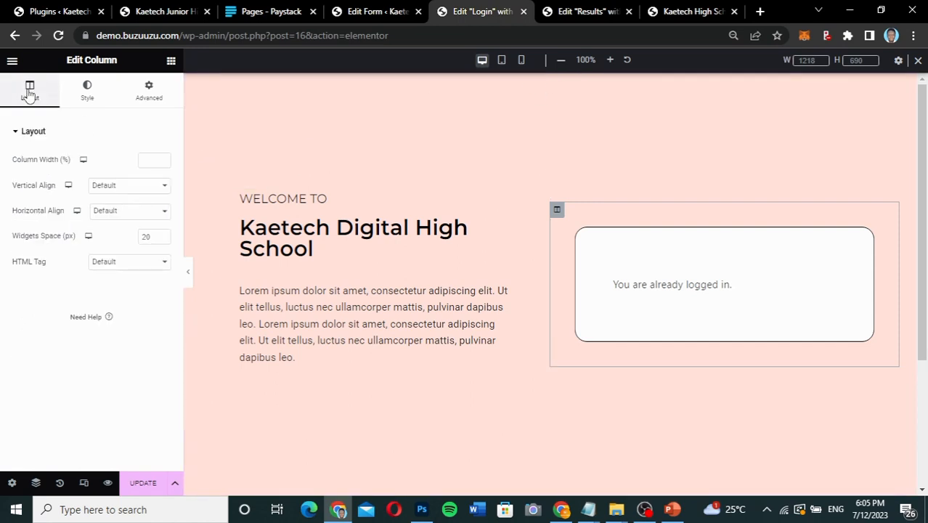
{"action": "left_click", "coordinate": [550, 82]}
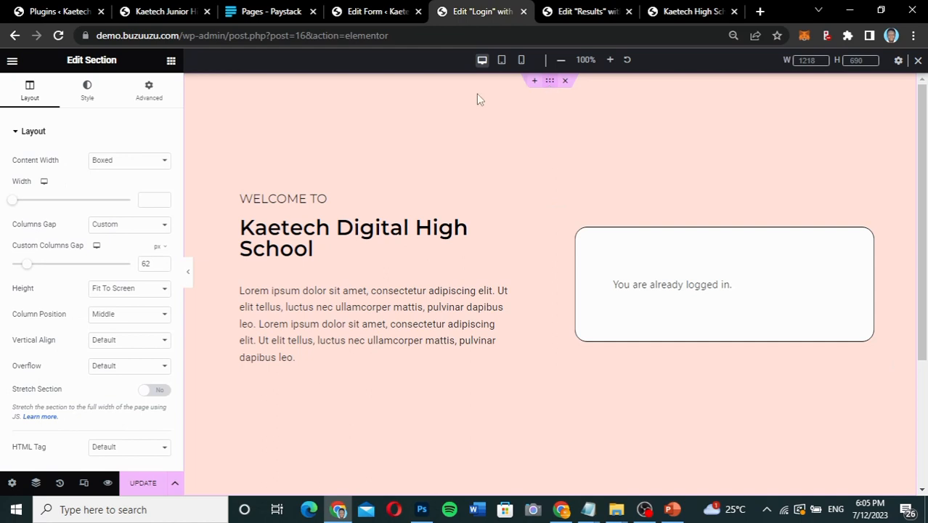
{"action": "left_click", "coordinate": [111, 227]}
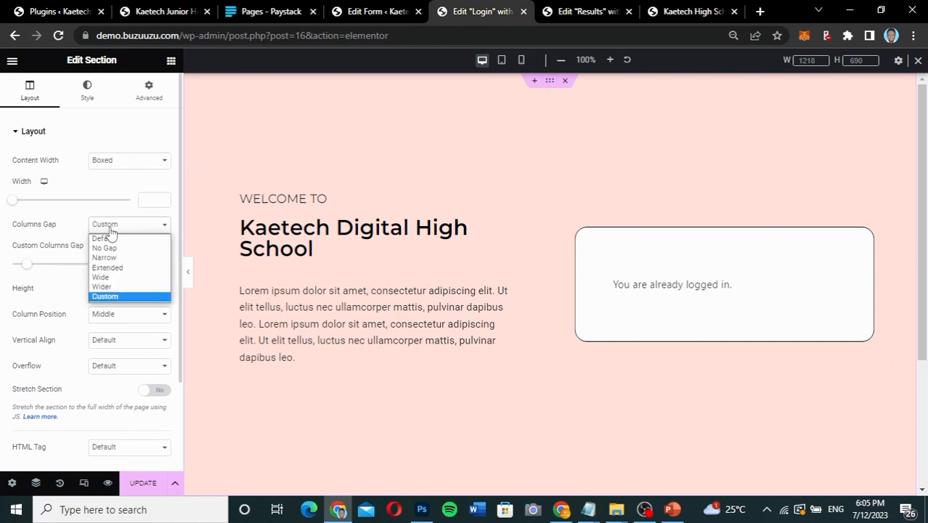
{"action": "left_click", "coordinate": [102, 287]}
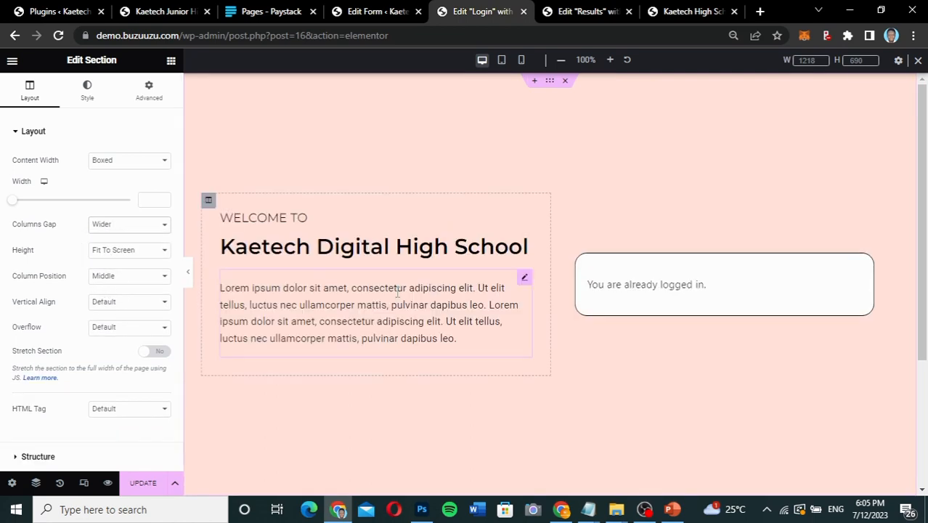
Examine the login page in tablet view and compare it with the live page emulated at iPad Mini size in the other browser window.
{"action": "left_click", "coordinate": [504, 62]}
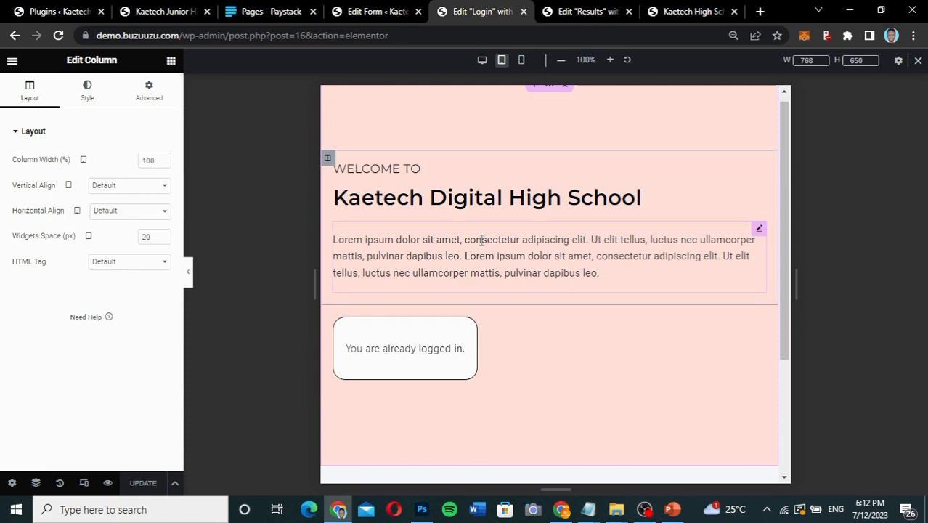
{"action": "scroll", "coordinate": [481, 240], "scroll_direction": "down", "scroll_amount": 2}
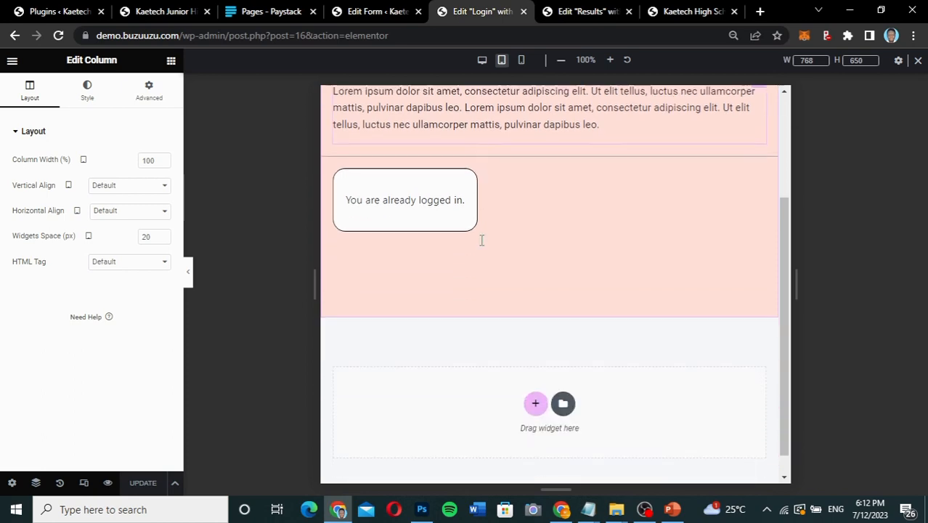
{"action": "scroll", "coordinate": [482, 240], "scroll_direction": "up", "scroll_amount": 3}
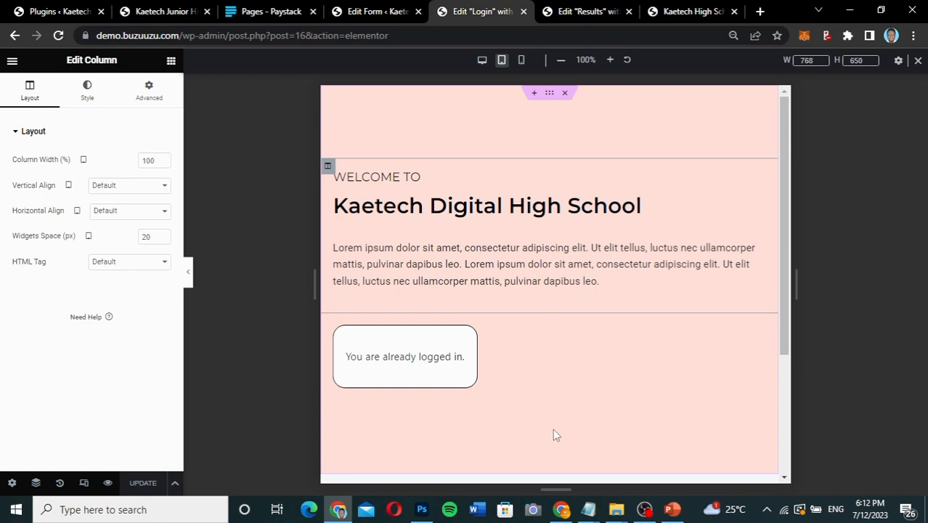
{"action": "left_click", "coordinate": [563, 512]}
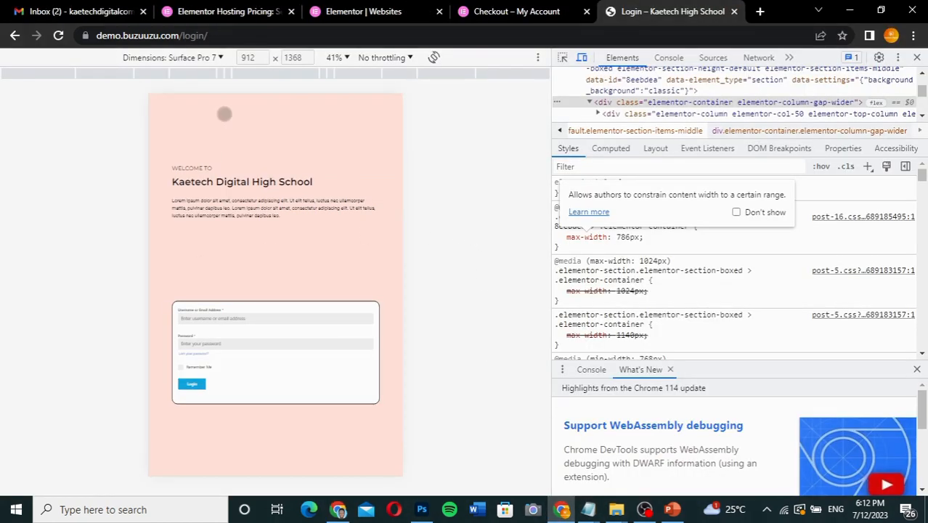
{"action": "left_click", "coordinate": [203, 58]}
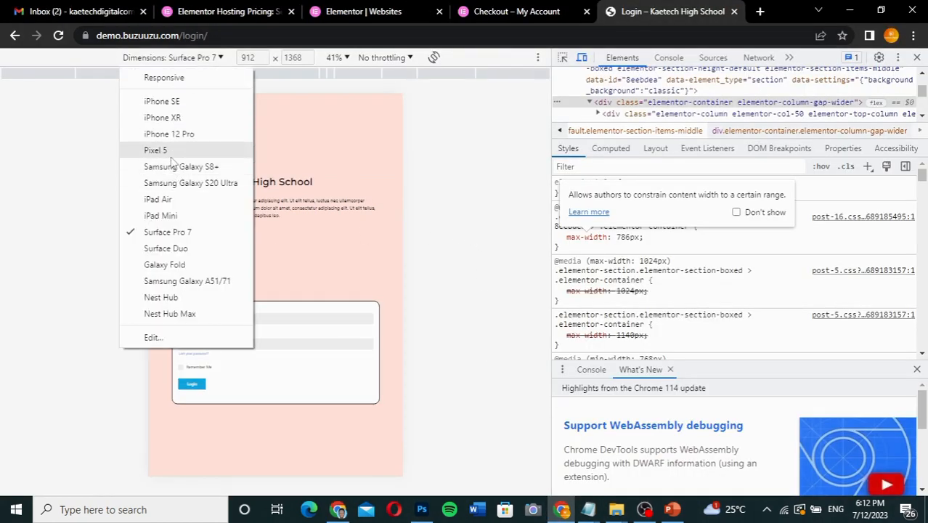
{"action": "left_click", "coordinate": [160, 215]}
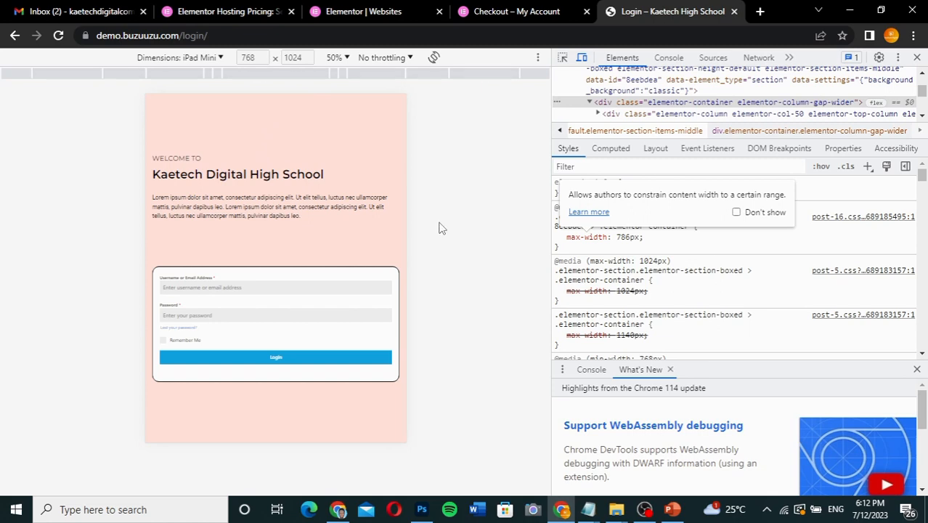
{"action": "left_click", "coordinate": [340, 509]}
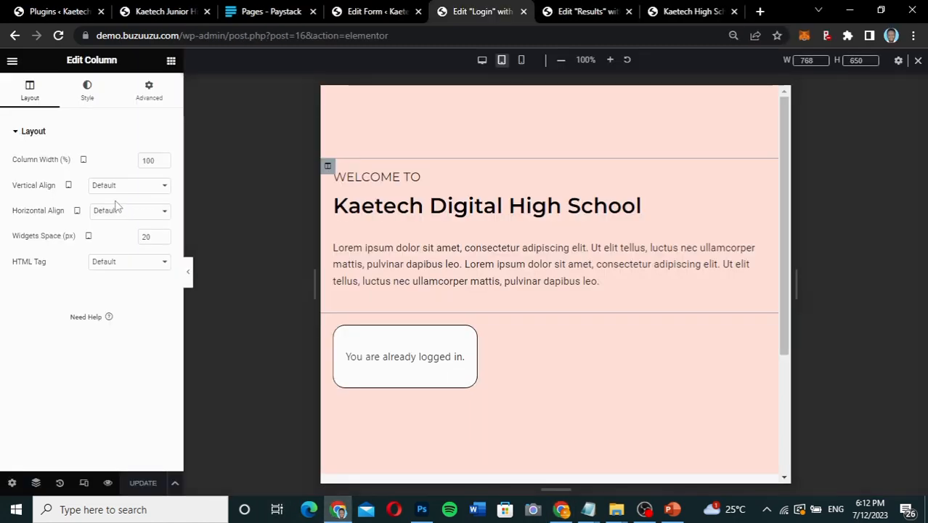
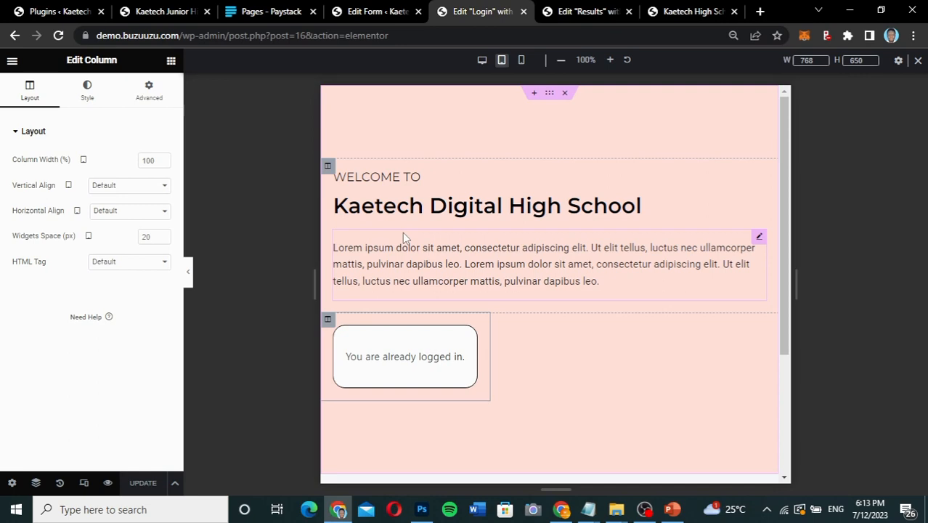
Examine the login page in the editor's mobile portrait view, from the welcome text down to the login form.
{"action": "left_click", "coordinate": [520, 60]}
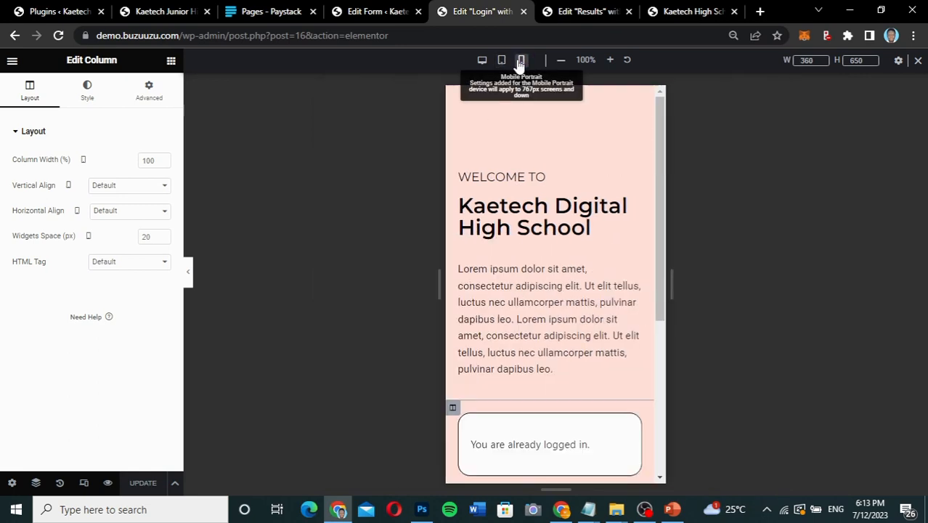
{"action": "scroll", "coordinate": [515, 381], "scroll_direction": "down", "scroll_amount": 3}
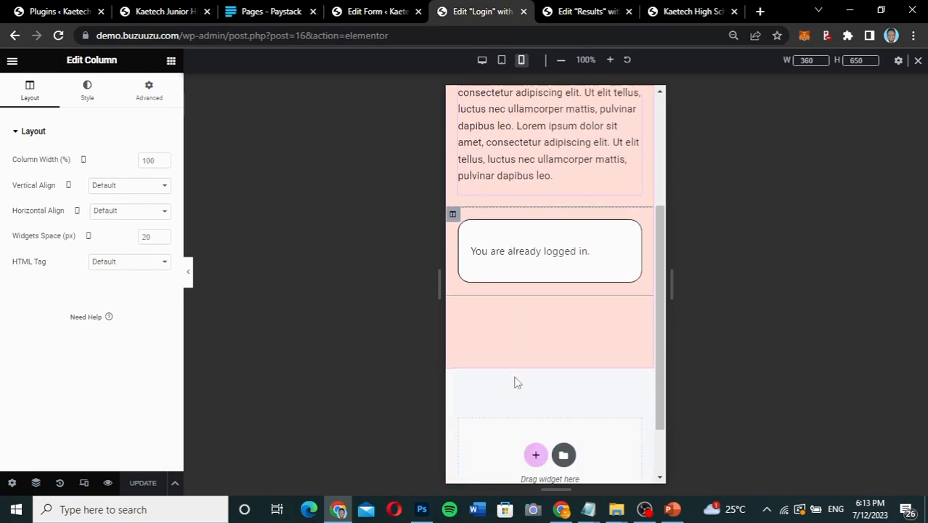
{"action": "scroll", "coordinate": [516, 383], "scroll_direction": "up", "scroll_amount": 3}
{"action": "scroll", "coordinate": [516, 383], "scroll_direction": "down", "scroll_amount": 1}
{"action": "scroll", "coordinate": [516, 382], "scroll_direction": "up", "scroll_amount": 1}
{"action": "scroll", "coordinate": [516, 383], "scroll_direction": "down", "scroll_amount": 1}
{"action": "scroll", "coordinate": [516, 382], "scroll_direction": "down", "scroll_amount": 2}
{"action": "scroll", "coordinate": [516, 381], "scroll_direction": "up", "scroll_amount": 3}
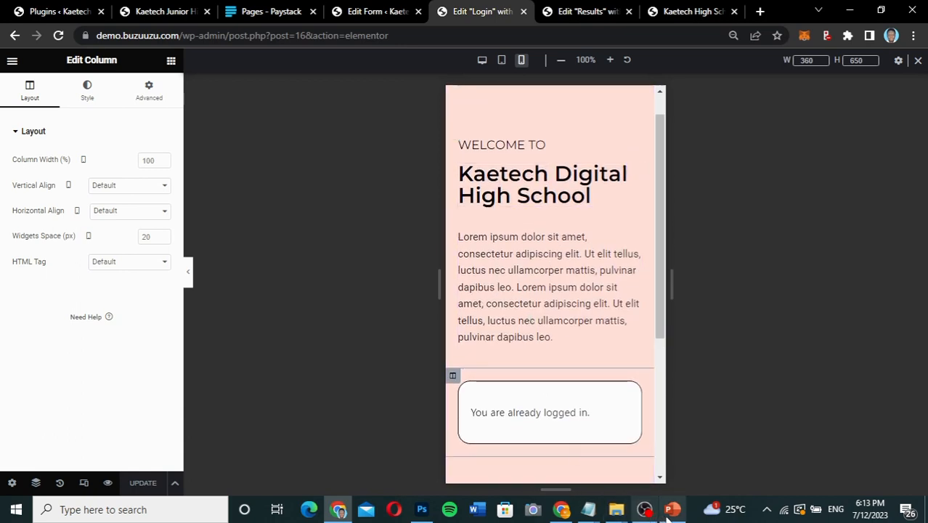
Switch to the other browser window and check the live login page emulated as an iPhone 12 Pro.
{"action": "left_click", "coordinate": [565, 512]}
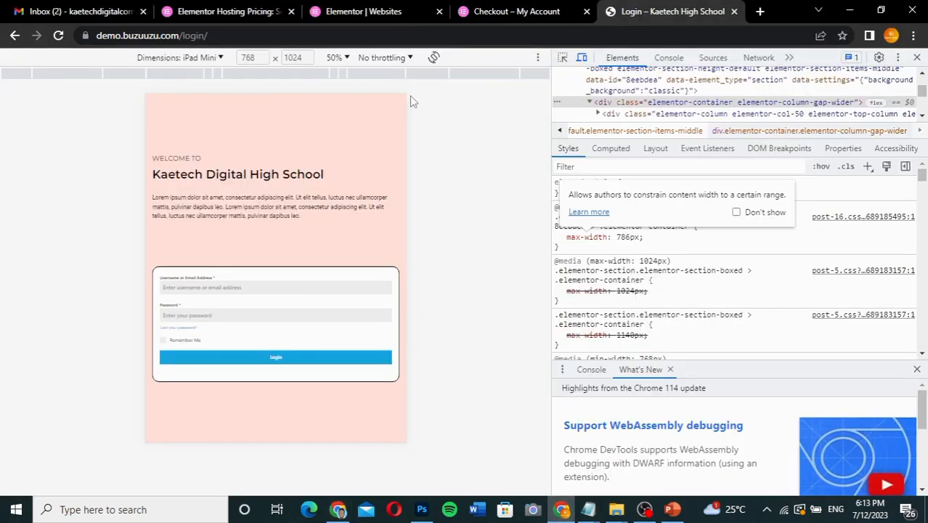
{"action": "left_click", "coordinate": [209, 57]}
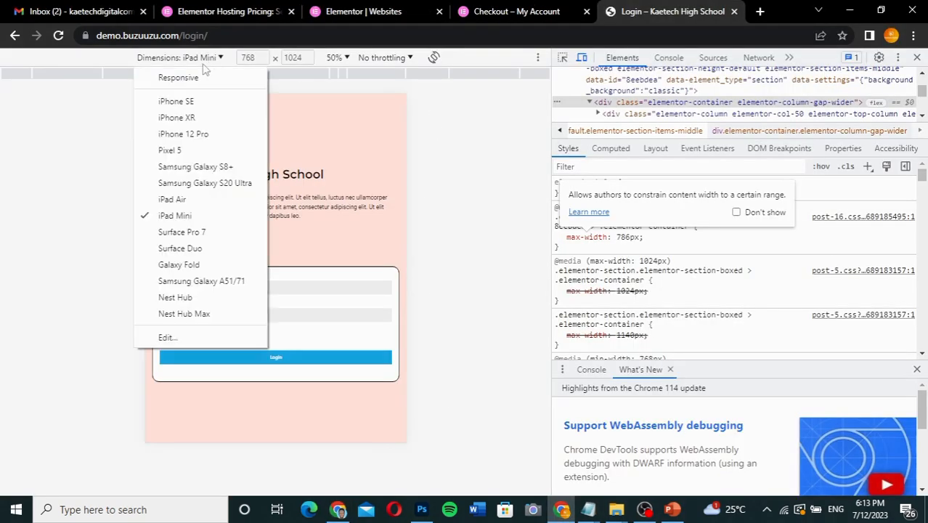
{"action": "left_click", "coordinate": [183, 133]}
{"action": "scroll", "coordinate": [304, 237], "scroll_direction": "down", "scroll_amount": 3}
{"action": "scroll", "coordinate": [306, 236], "scroll_direction": "up", "scroll_amount": 3}
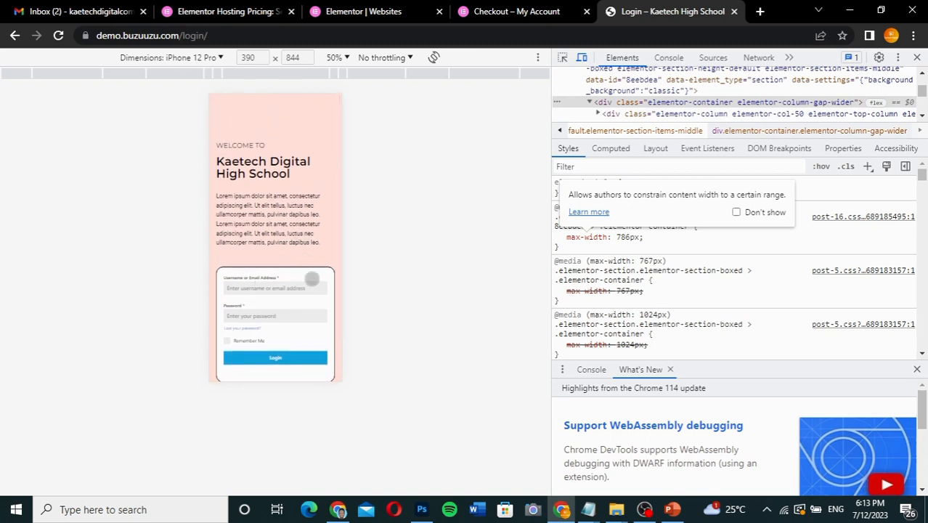
Return to the editor window and exit the Elementor editor to This Post, leaving the page.
{"action": "left_click", "coordinate": [338, 509]}
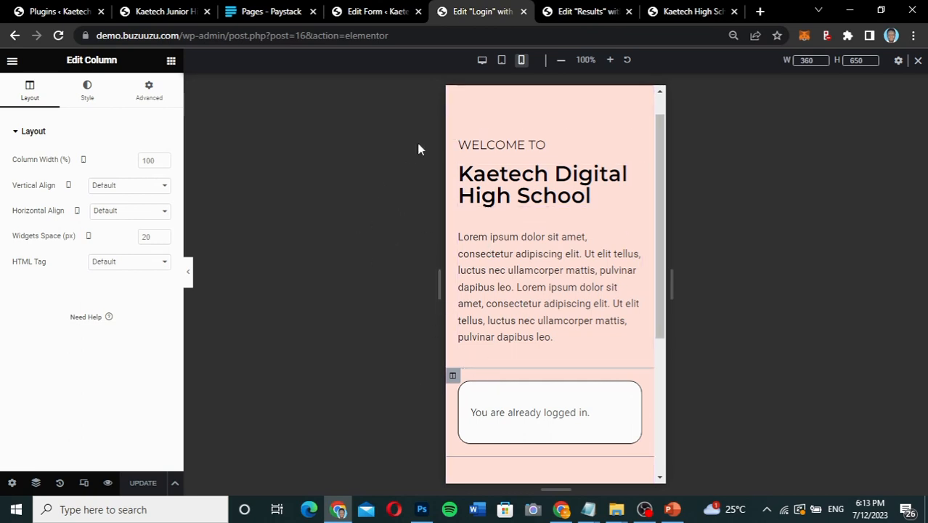
{"action": "left_click", "coordinate": [9, 68]}
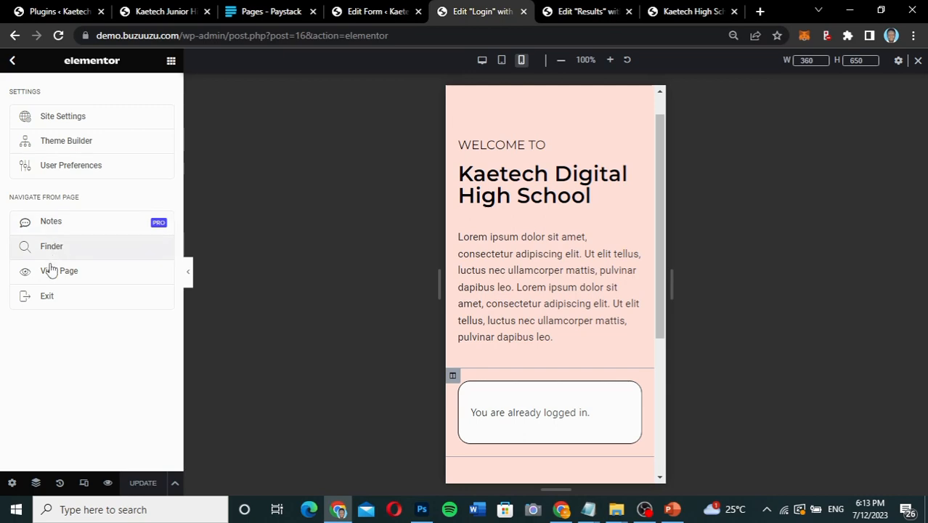
{"action": "left_click", "coordinate": [46, 295]}
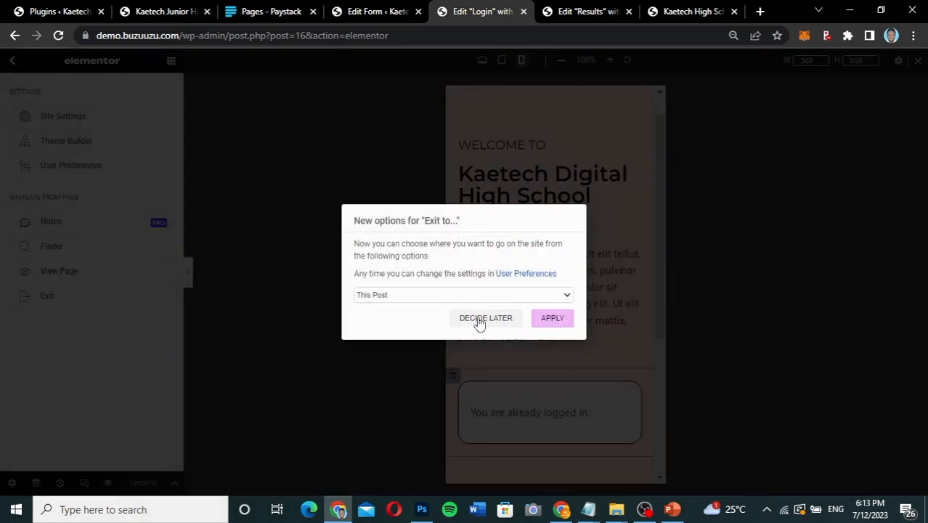
{"action": "left_click", "coordinate": [552, 320]}
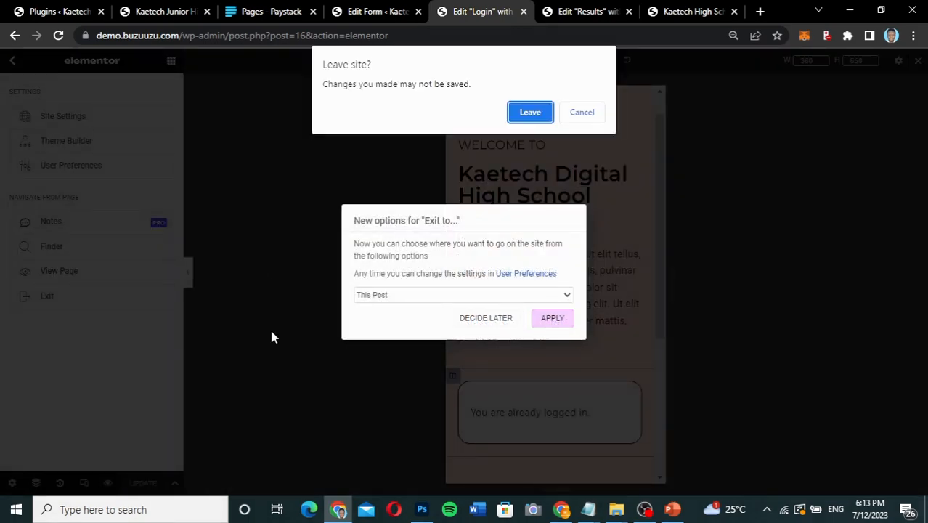
{"action": "left_click", "coordinate": [529, 112]}
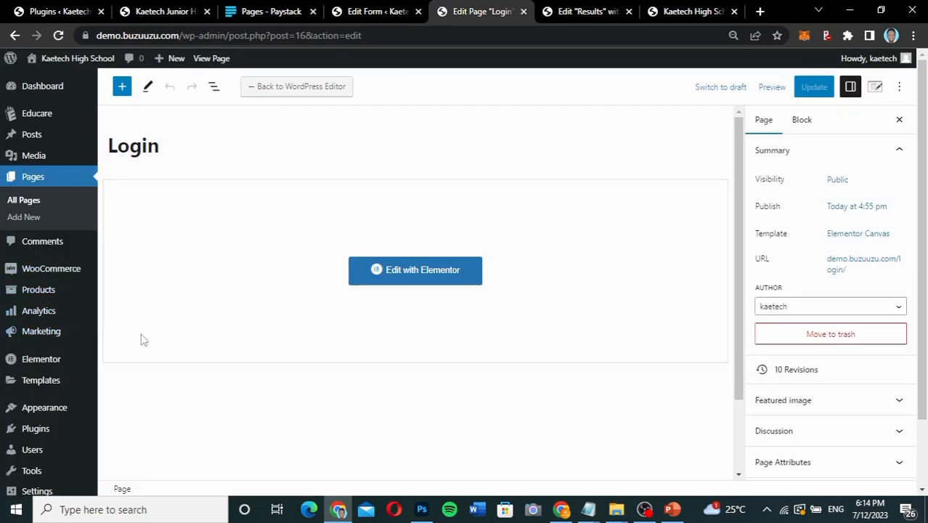
Open the Forminator forms list in the WordPress dashboard.
{"action": "scroll", "coordinate": [117, 345], "scroll_direction": "down", "scroll_amount": 1}
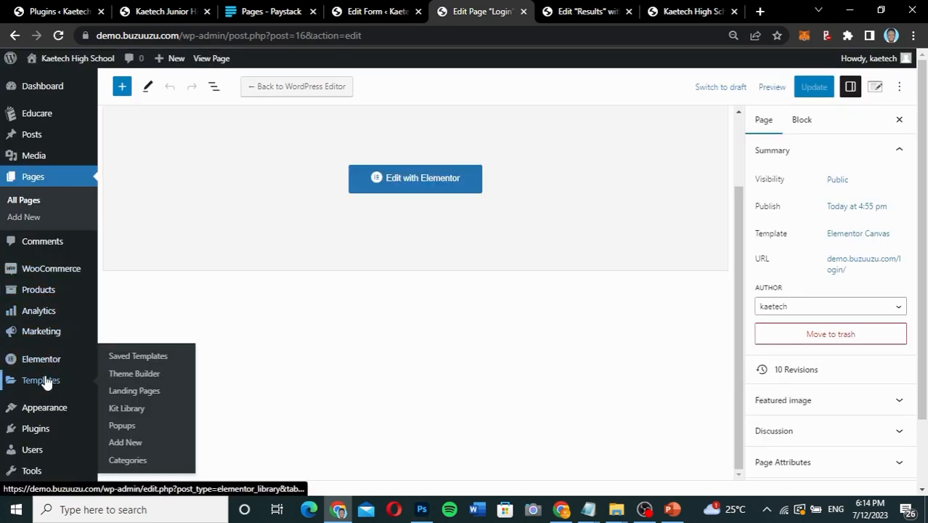
{"action": "scroll", "coordinate": [36, 378], "scroll_direction": "down", "scroll_amount": 1}
{"action": "mouse_move", "coordinate": [44, 443]}
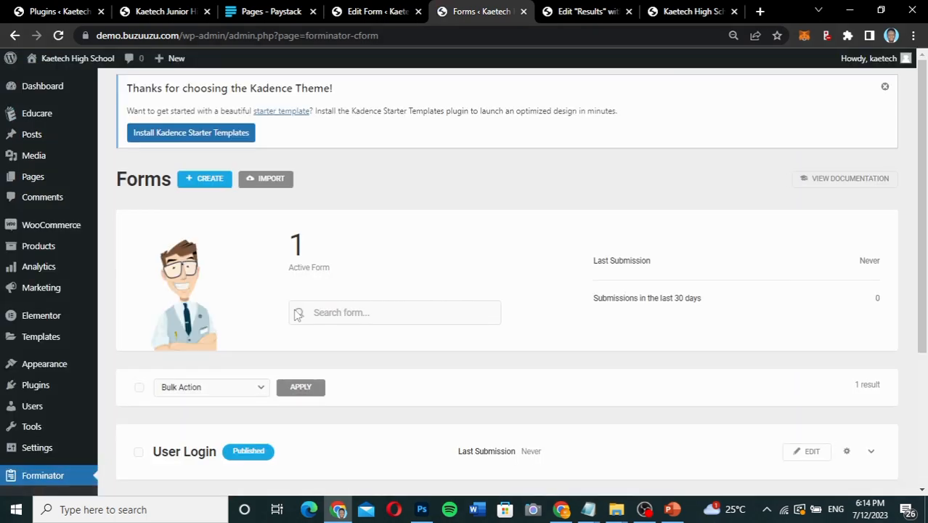
Create a new form from the Registration template with the name User Registration.
{"action": "scroll", "coordinate": [505, 334], "scroll_direction": "down", "scroll_amount": 3}
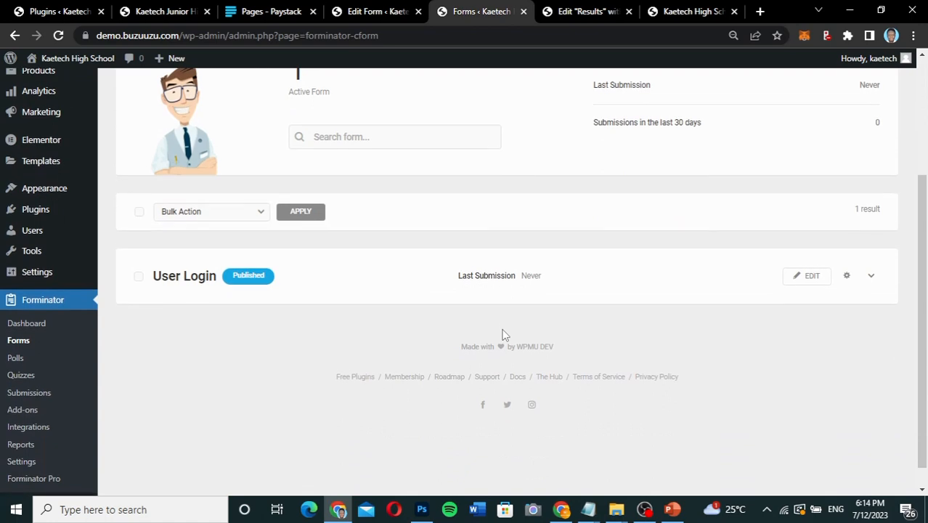
{"action": "scroll", "coordinate": [505, 335], "scroll_direction": "up", "scroll_amount": 1}
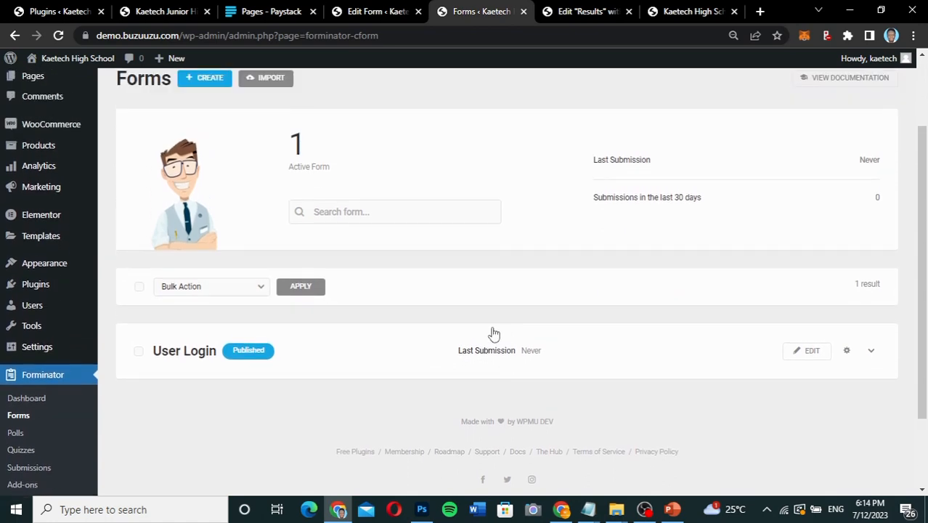
{"action": "scroll", "coordinate": [377, 287], "scroll_direction": "up", "scroll_amount": 2}
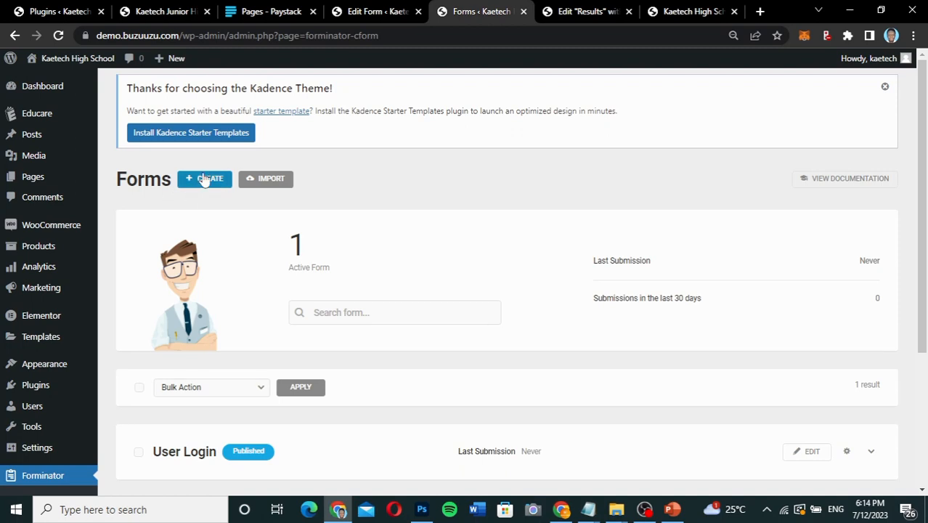
{"action": "left_click", "coordinate": [206, 180]}
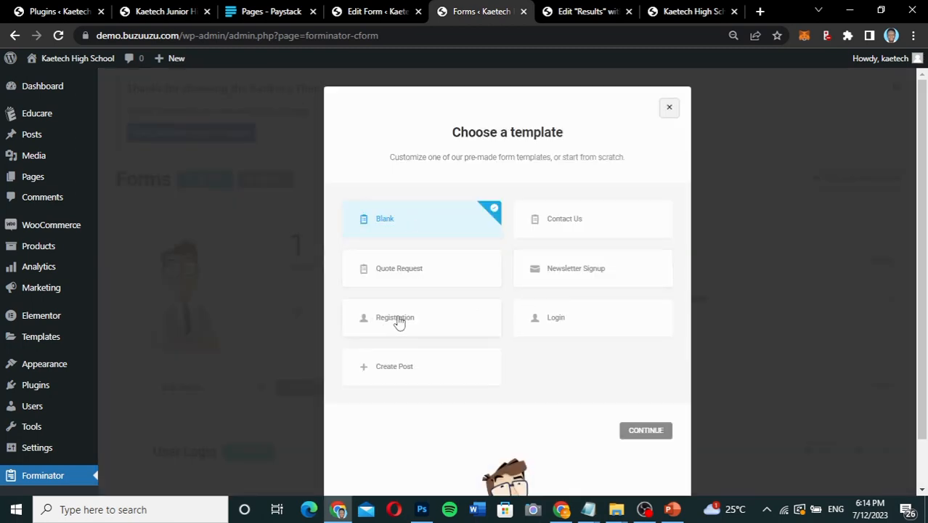
{"action": "left_click", "coordinate": [398, 321]}
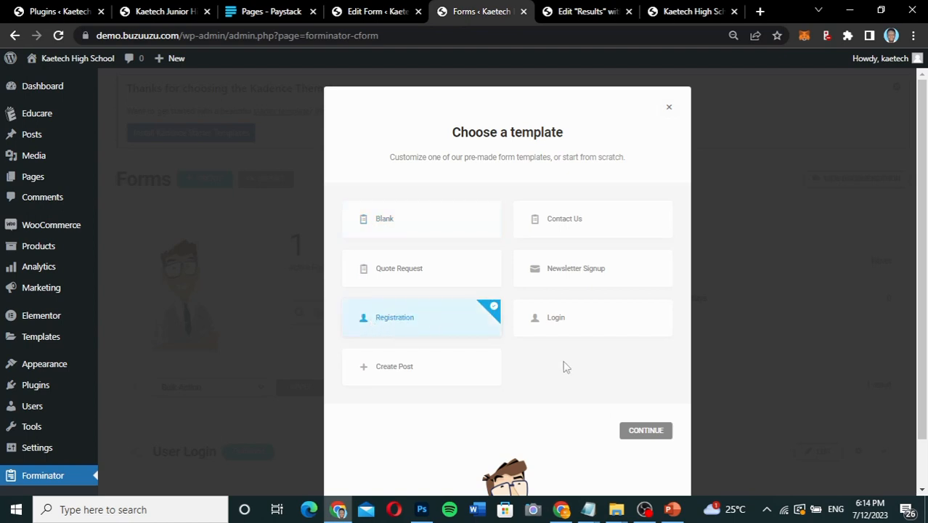
{"action": "left_click", "coordinate": [641, 434]}
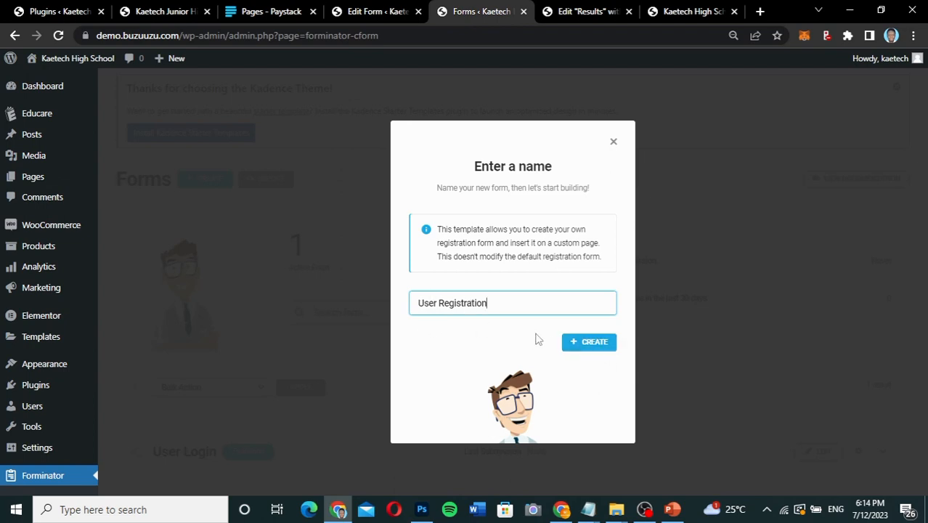
{"action": "left_click", "coordinate": [579, 344]}
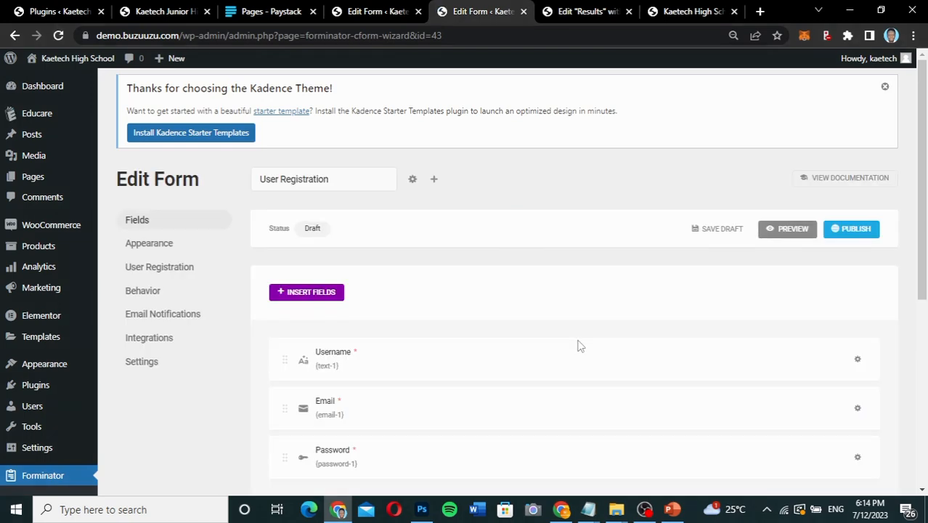
Insert a Name field and a Select field into the User Registration form.
{"action": "scroll", "coordinate": [579, 346], "scroll_direction": "down", "scroll_amount": 3}
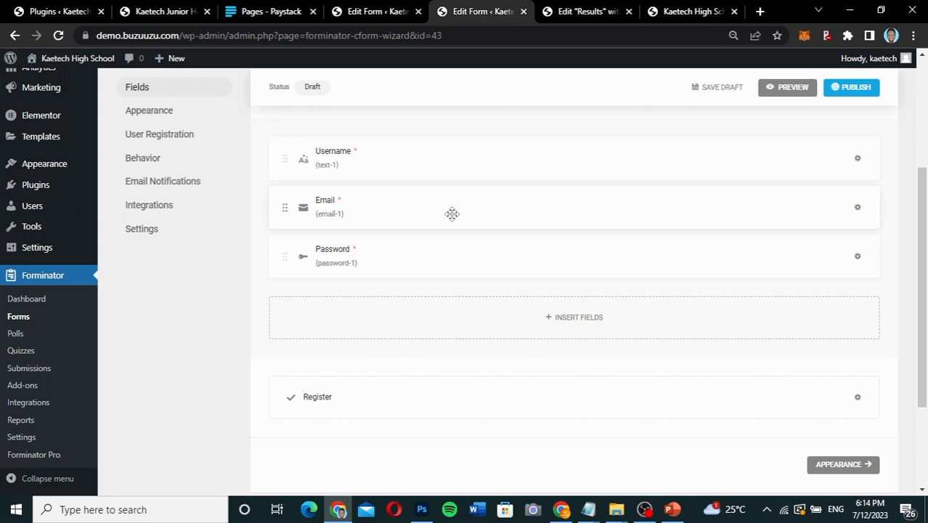
{"action": "scroll", "coordinate": [450, 214], "scroll_direction": "up", "scroll_amount": 1}
{"action": "scroll", "coordinate": [450, 214], "scroll_direction": "down", "scroll_amount": 2}
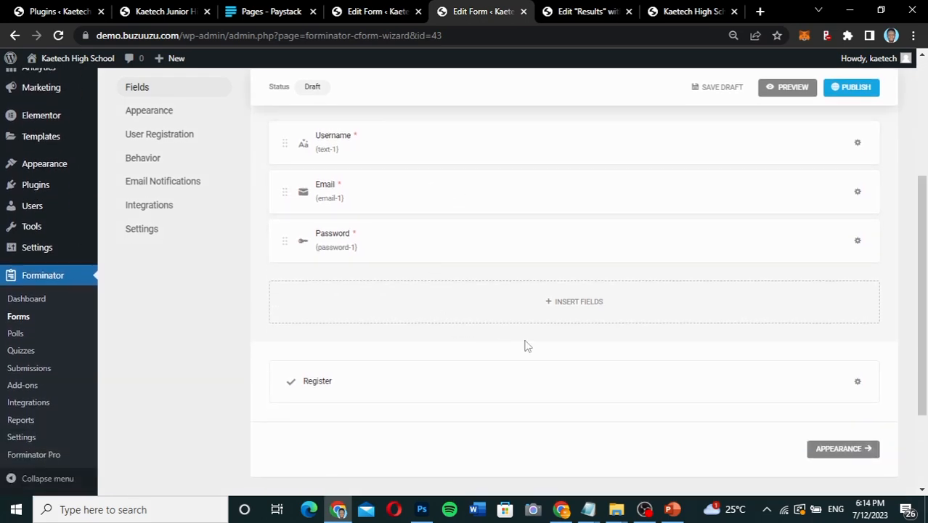
{"action": "left_click", "coordinate": [593, 301]}
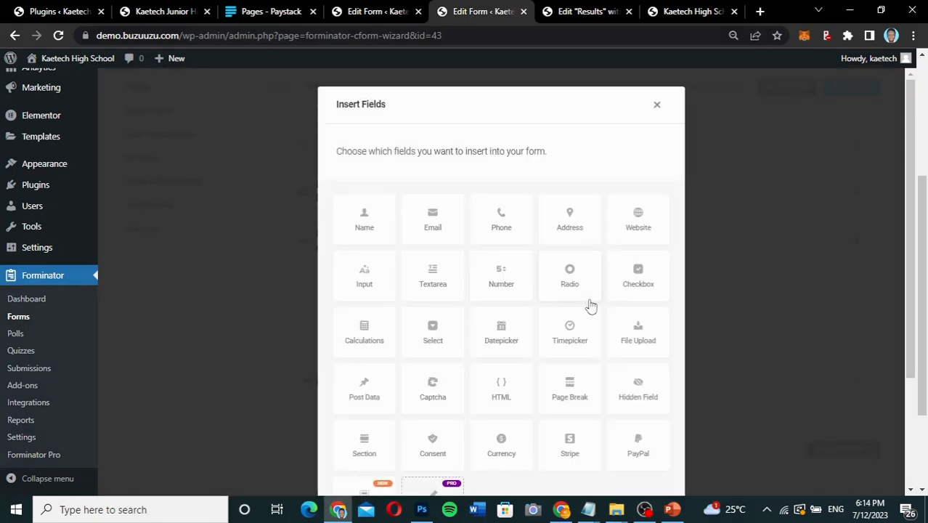
{"action": "left_click", "coordinate": [374, 217]}
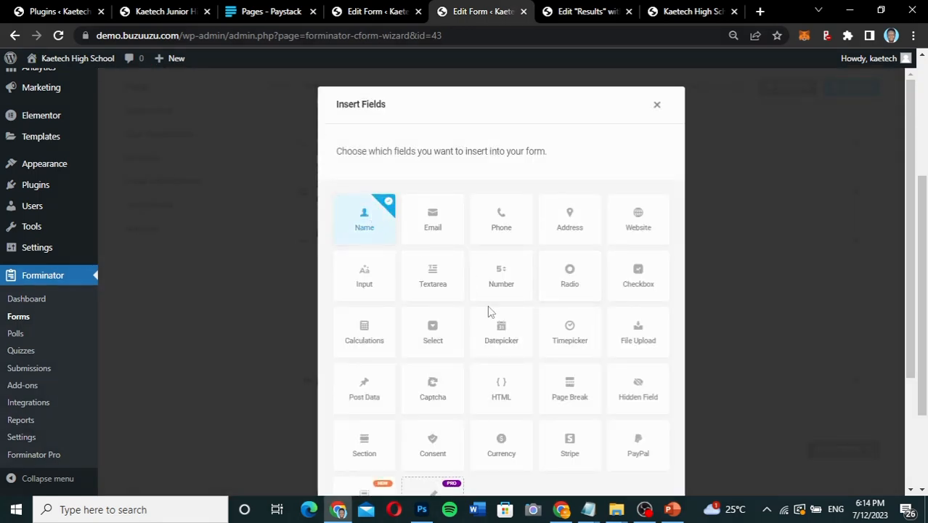
{"action": "scroll", "coordinate": [489, 310], "scroll_direction": "down", "scroll_amount": 1}
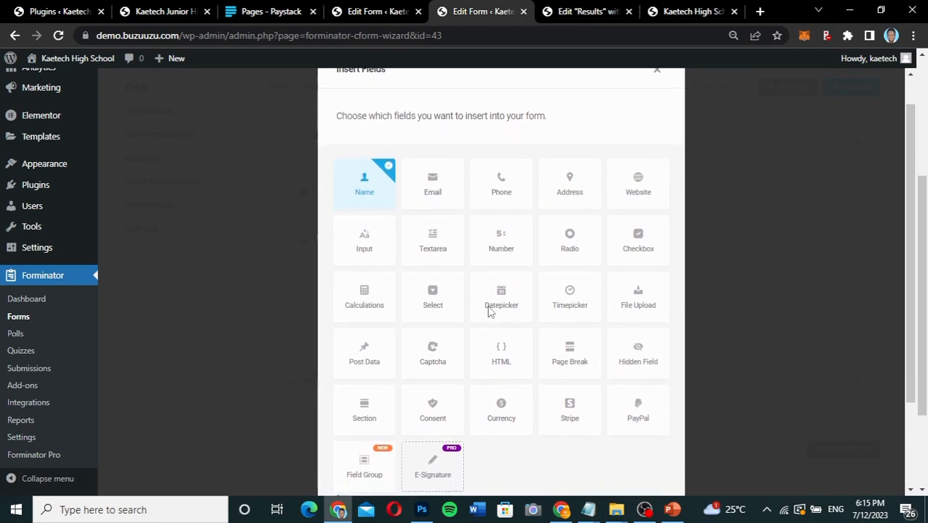
{"action": "scroll", "coordinate": [489, 311], "scroll_direction": "down", "scroll_amount": 1}
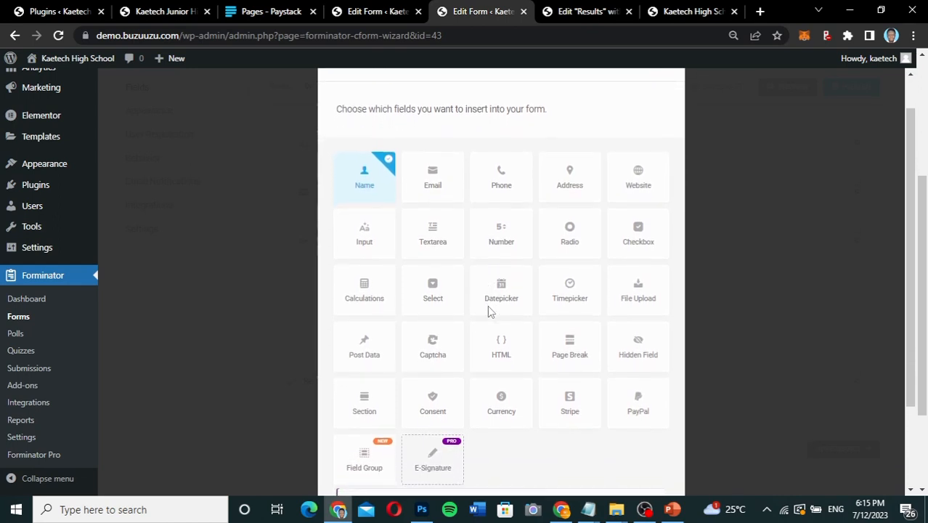
{"action": "left_click", "coordinate": [433, 287]}
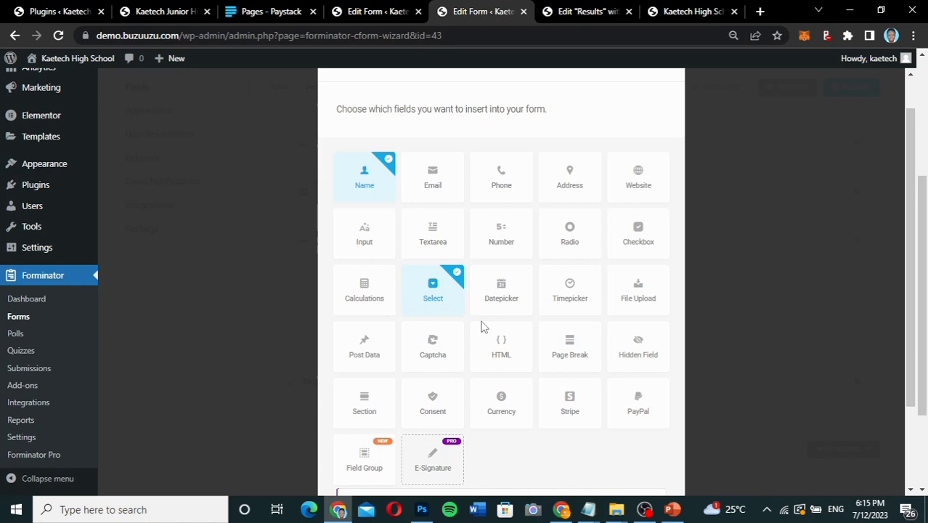
{"action": "scroll", "coordinate": [483, 327], "scroll_direction": "down", "scroll_amount": 1}
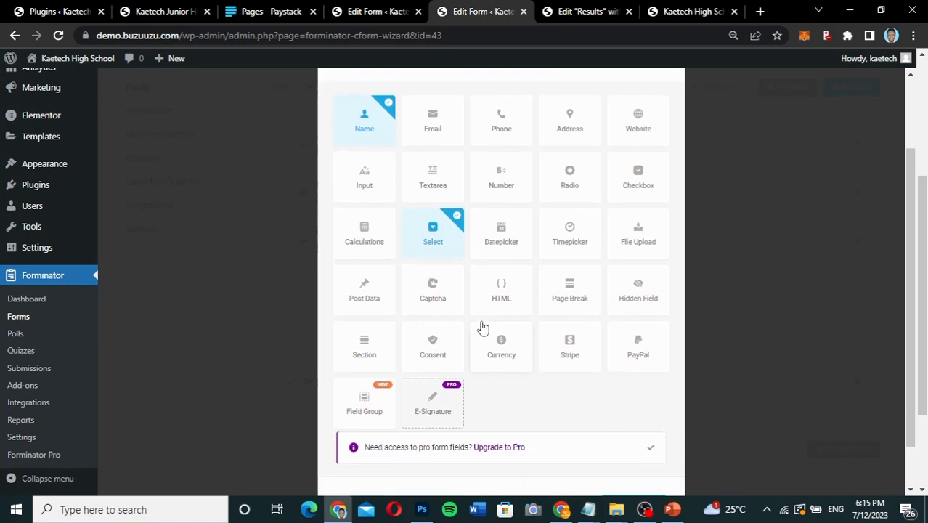
{"action": "scroll", "coordinate": [482, 326], "scroll_direction": "down", "scroll_amount": 1}
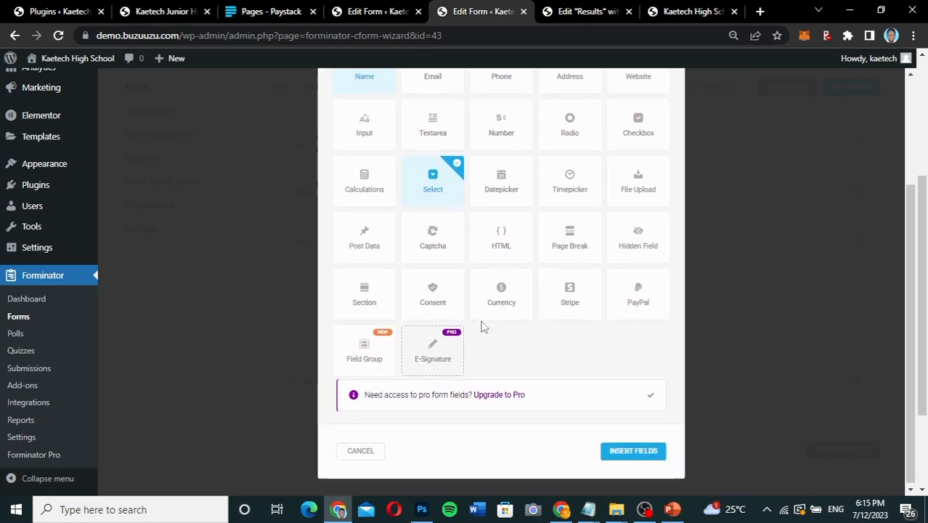
{"action": "left_click", "coordinate": [624, 451]}
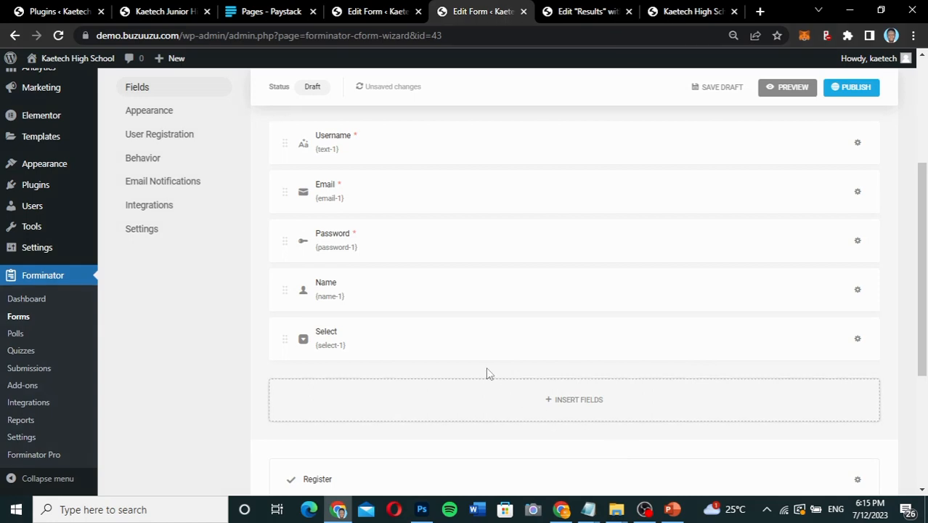
Move the Name field above Username in the registration form and switch its labels to Multiple.
{"action": "left_click_drag", "start_coordinate": [422, 286], "coordinate": [432, 122]}
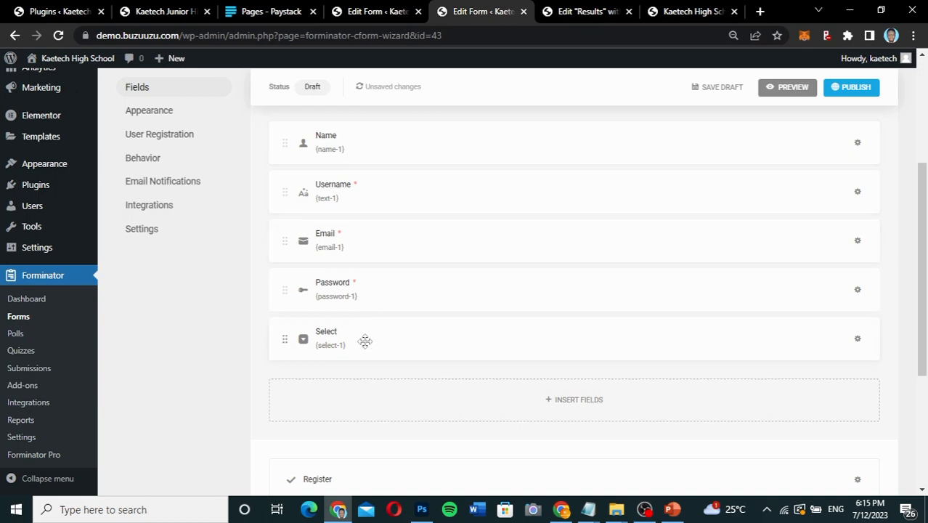
{"action": "mouse_move", "coordinate": [399, 344]}
{"action": "left_mouse_down"}
{"action": "mouse_move", "coordinate": [410, 253]}
{"action": "mouse_move", "coordinate": [403, 346]}
{"action": "mouse_move", "coordinate": [410, 339]}
{"action": "mouse_move", "coordinate": [402, 339]}
{"action": "left_mouse_up"}
{"action": "left_click", "coordinate": [642, 143]}
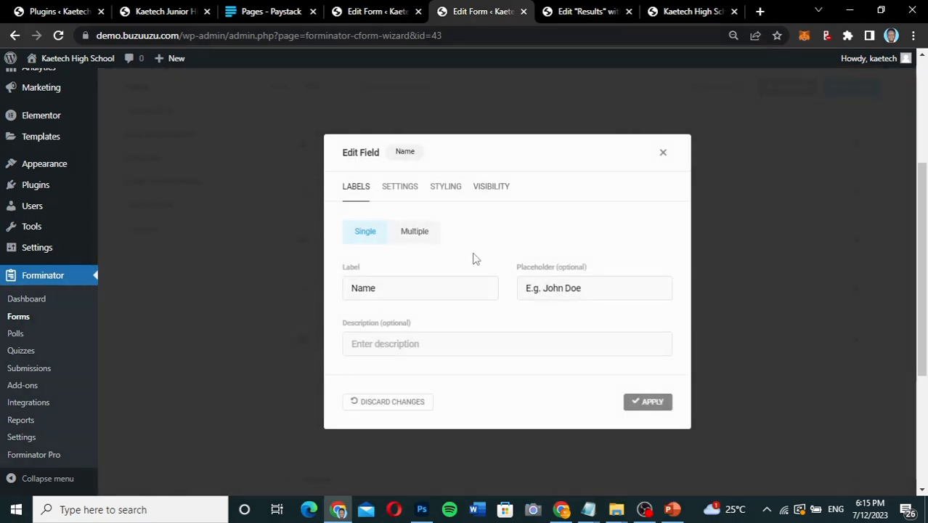
{"action": "scroll", "coordinate": [439, 313], "scroll_direction": "down", "scroll_amount": 1}
{"action": "scroll", "coordinate": [440, 313], "scroll_direction": "up", "scroll_amount": 1}
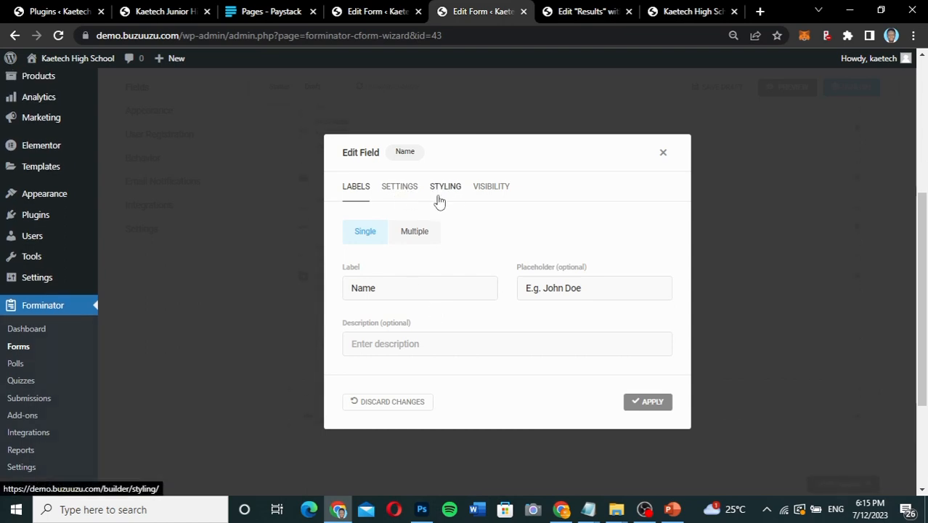
{"action": "left_click", "coordinate": [385, 190]}
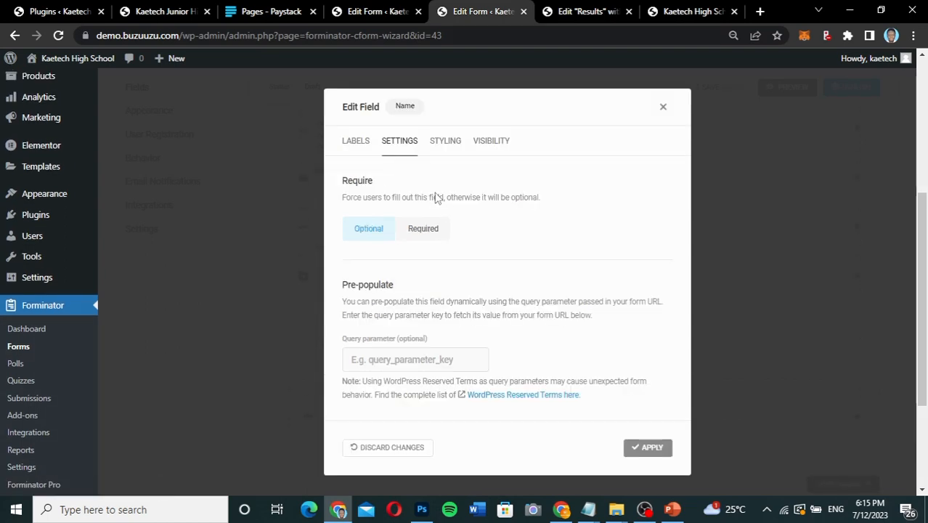
{"action": "left_click", "coordinate": [361, 148]}
{"action": "left_click", "coordinate": [411, 235]}
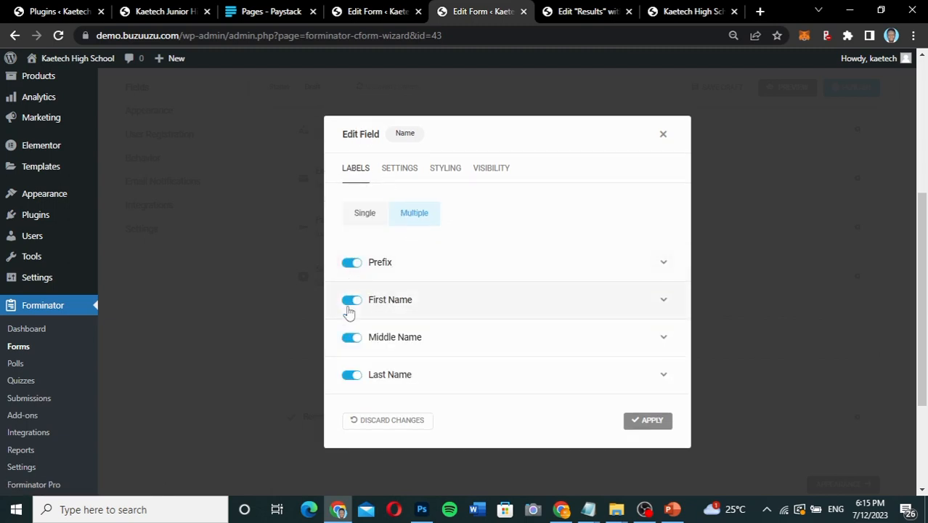
Disable the Prefix part of the Name field and apply the change.
{"action": "left_click", "coordinate": [351, 262]}
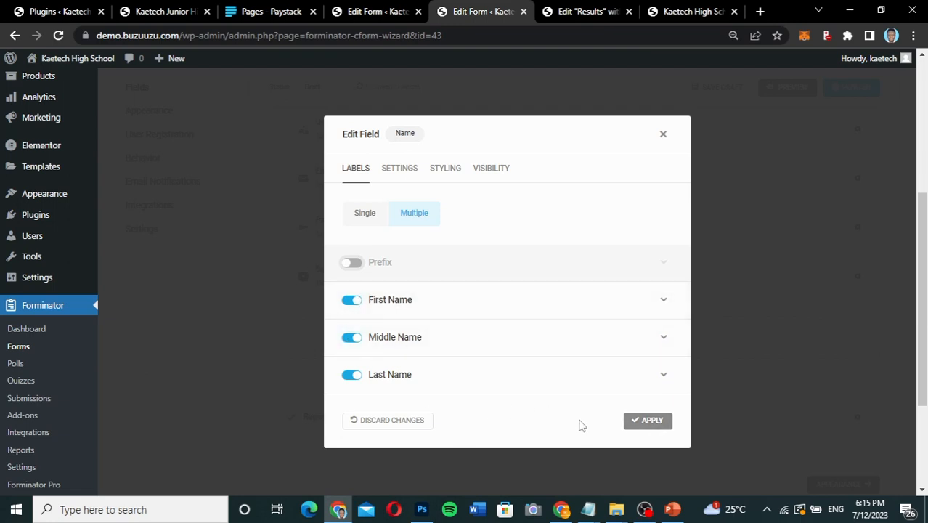
{"action": "left_click", "coordinate": [654, 423]}
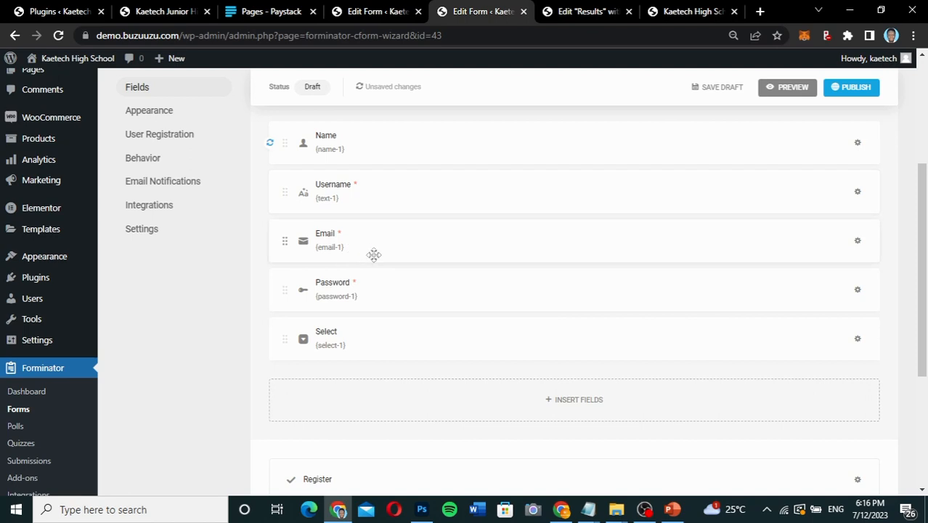
Open the Select field of the registration form and change its label to Class.
{"action": "left_click", "coordinate": [408, 346]}
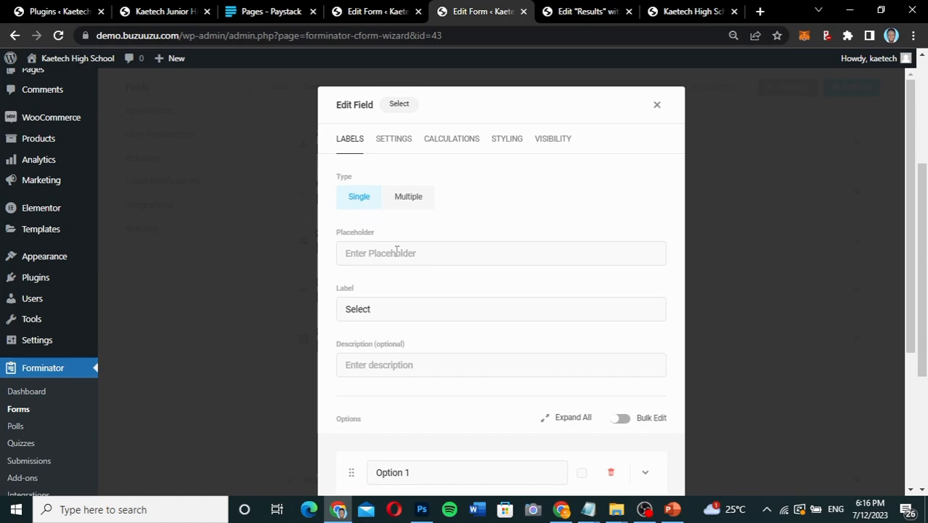
{"action": "left_click_drag", "start_coordinate": [386, 314], "coordinate": [324, 313]}
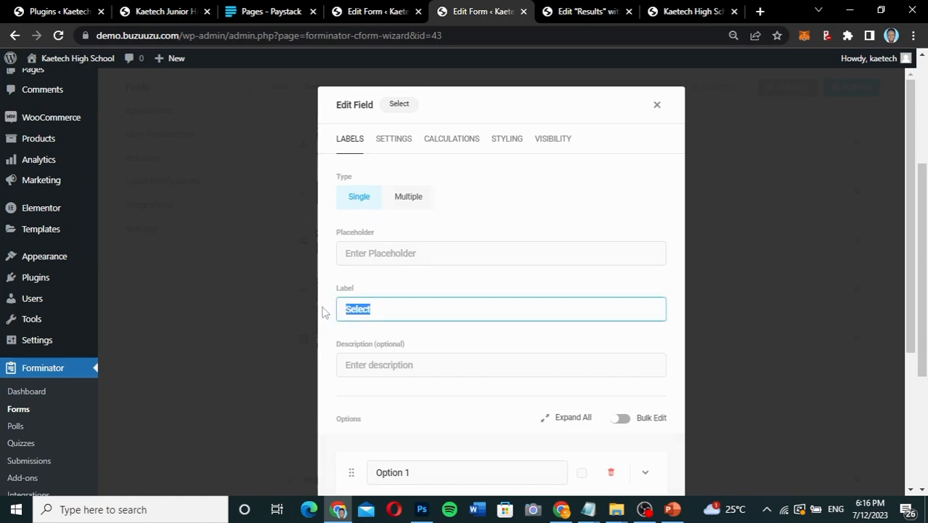
{"action": "type", "text": "Class"}
Rename the two existing options of the Class field to JHS 1 and JHS 2.
{"action": "scroll", "coordinate": [456, 312], "scroll_direction": "down", "scroll_amount": 3}
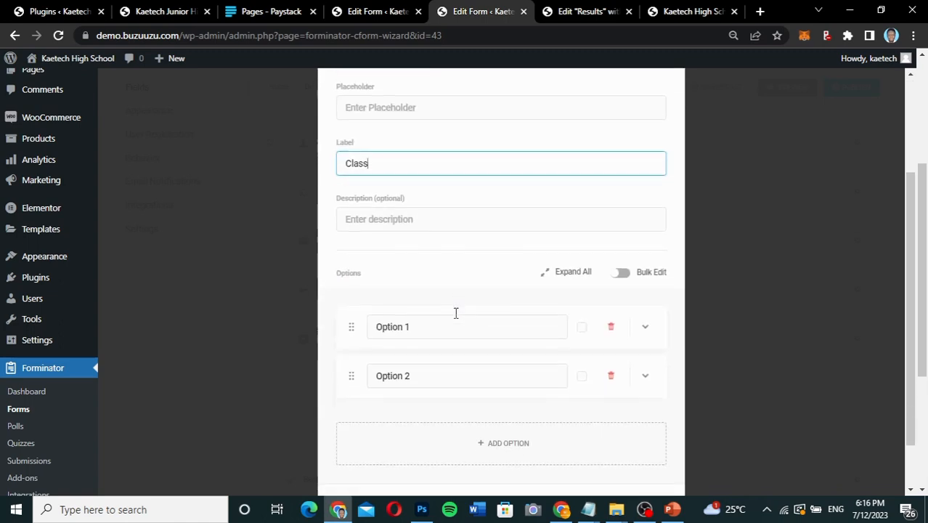
{"action": "left_click_drag", "start_coordinate": [434, 315], "coordinate": [351, 317]}
{"action": "type", "text": "Jh"}
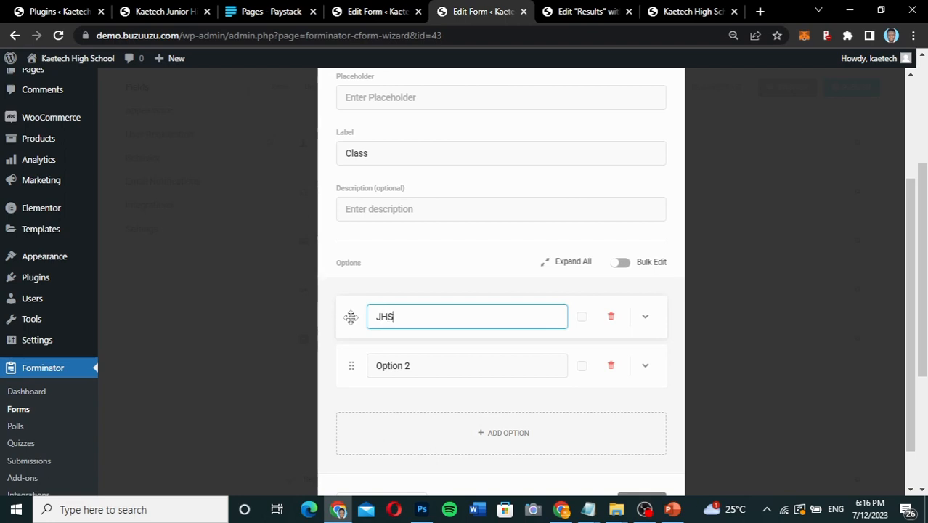
{"action": "left_click_drag", "start_coordinate": [415, 363], "coordinate": [339, 356]}
{"action": "type", "text": "jhs"}
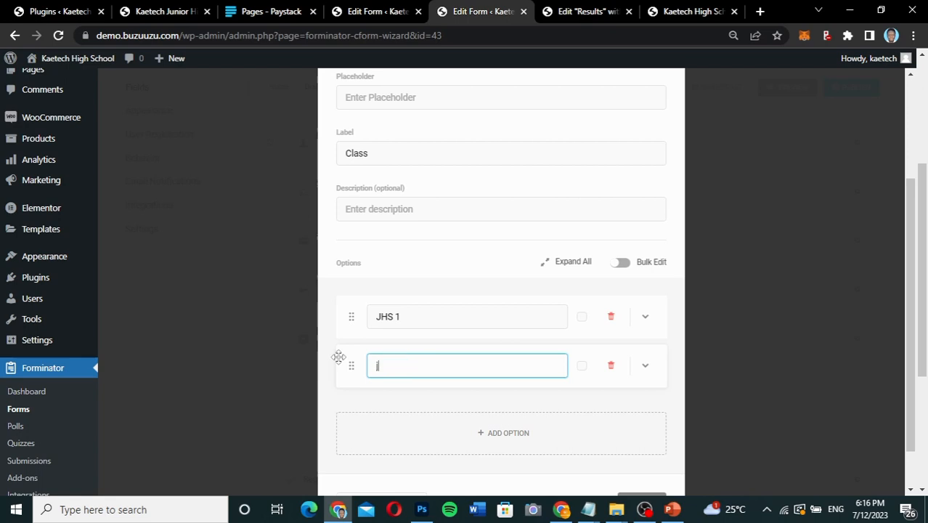
{"action": "key", "text": "BackSpace"}
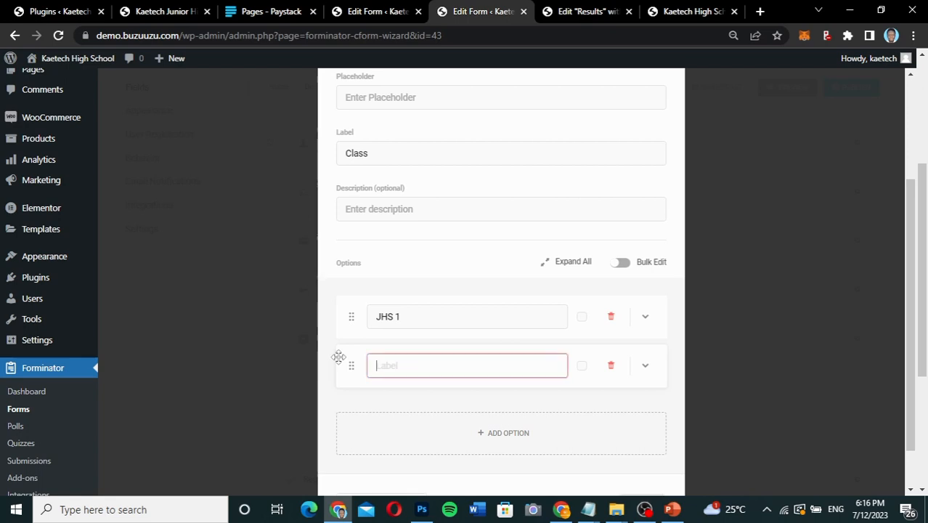
{"action": "type", "text": "JHS 2"}
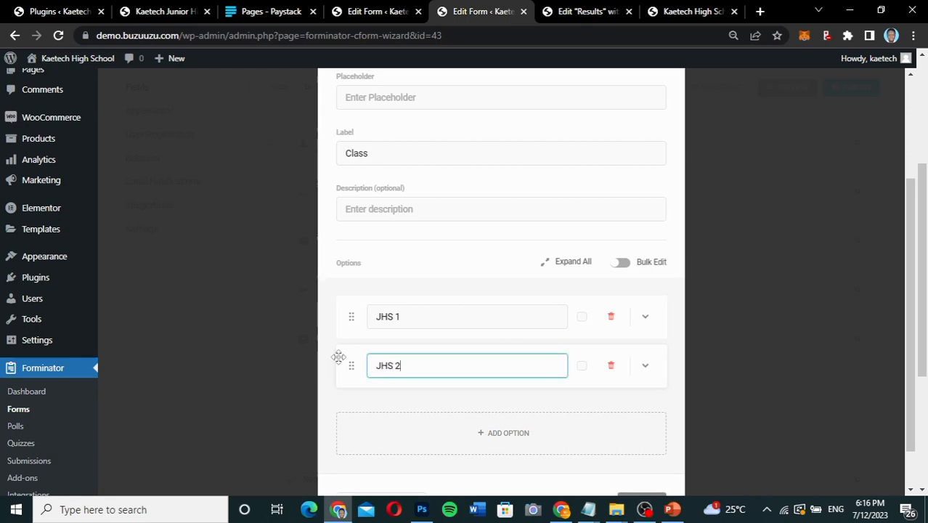
Add a third option named JHS 3 to the Class field and apply the field changes.
{"action": "left_click", "coordinate": [494, 433]}
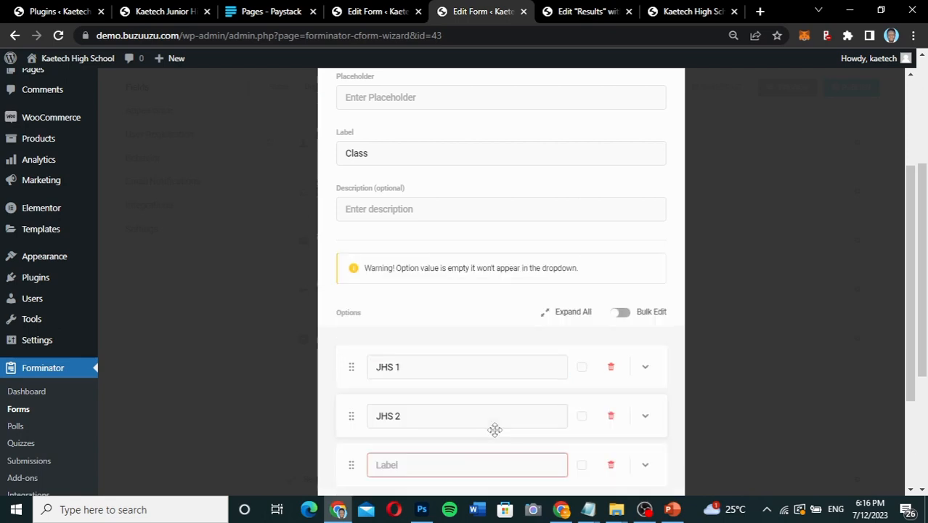
{"action": "scroll", "coordinate": [419, 410], "scroll_direction": "down", "scroll_amount": 2}
{"action": "left_click", "coordinate": [372, 356]}
{"action": "type", "text": "JHS"}
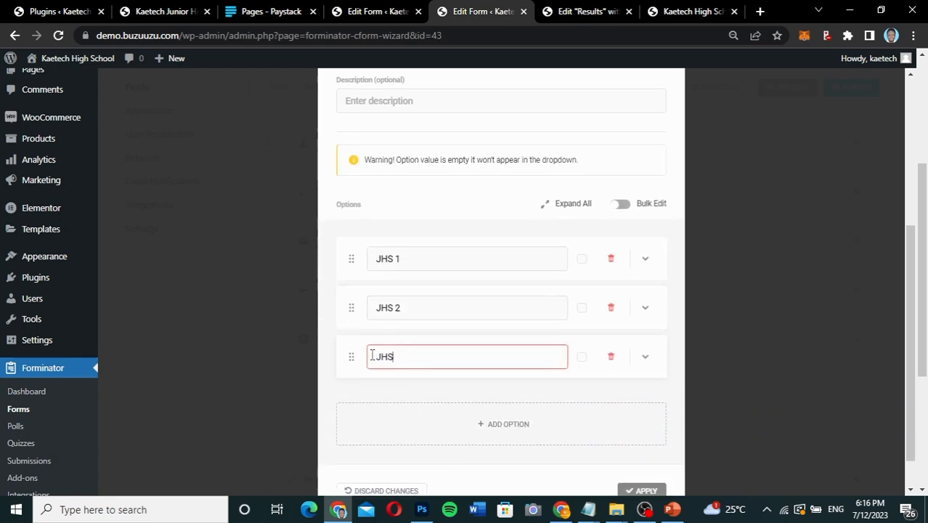
{"action": "type", "text": " 3"}
{"action": "scroll", "coordinate": [551, 433], "scroll_direction": "down", "scroll_amount": 1}
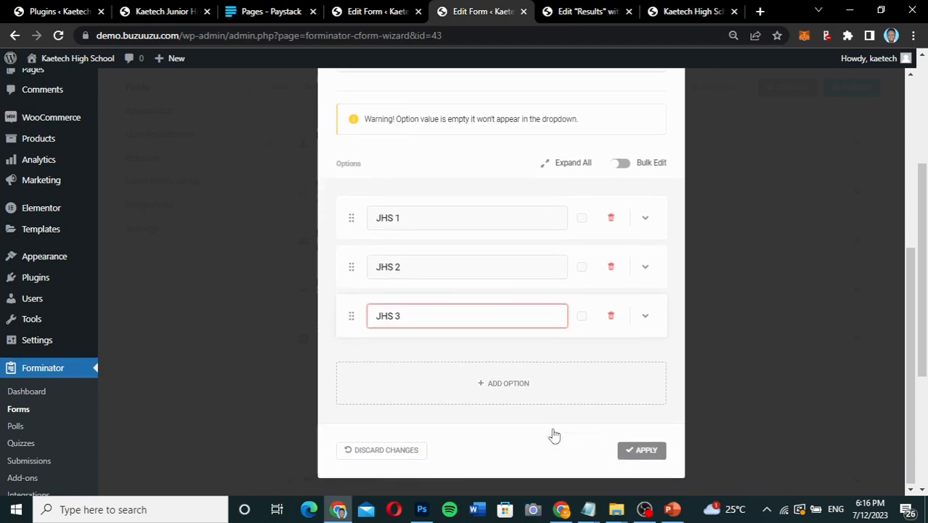
{"action": "left_click", "coordinate": [642, 450]}
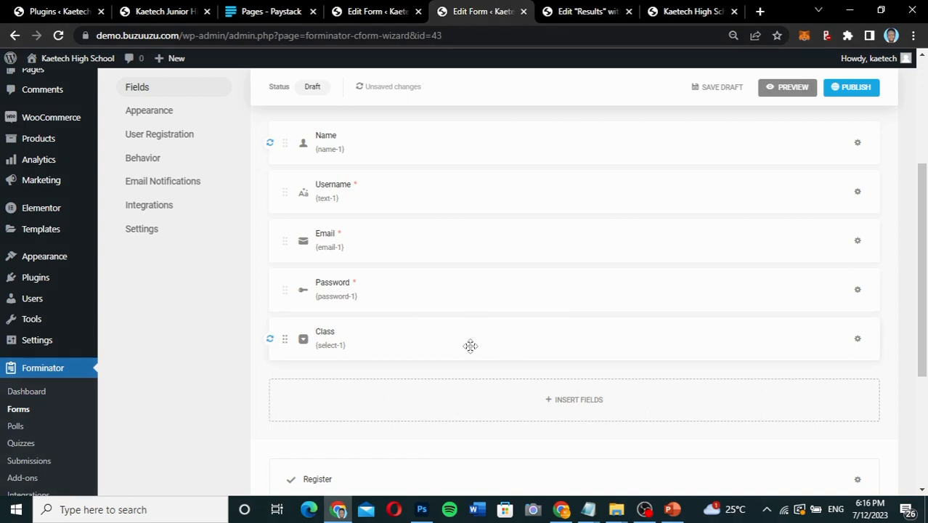
Insert an Input field below the Class field in the registration form.
{"action": "scroll", "coordinate": [471, 349], "scroll_direction": "down", "scroll_amount": 1}
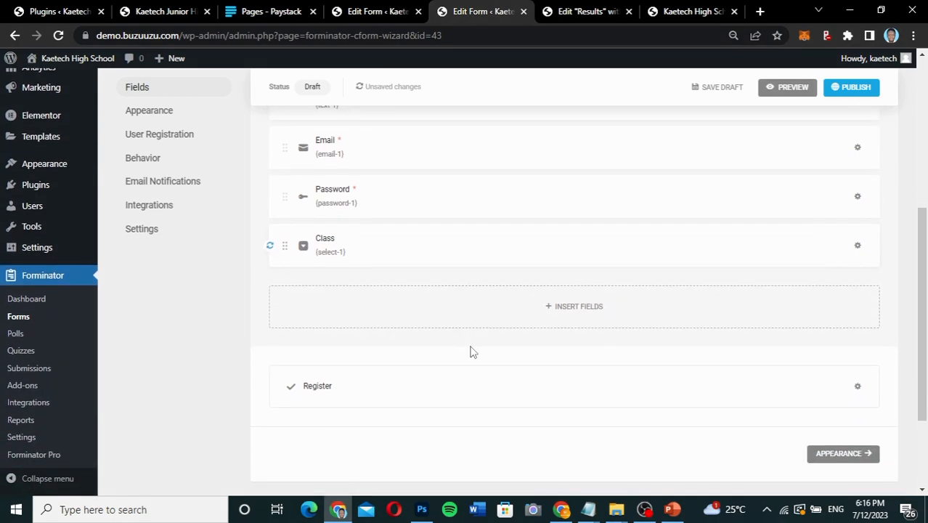
{"action": "left_click", "coordinate": [566, 311]}
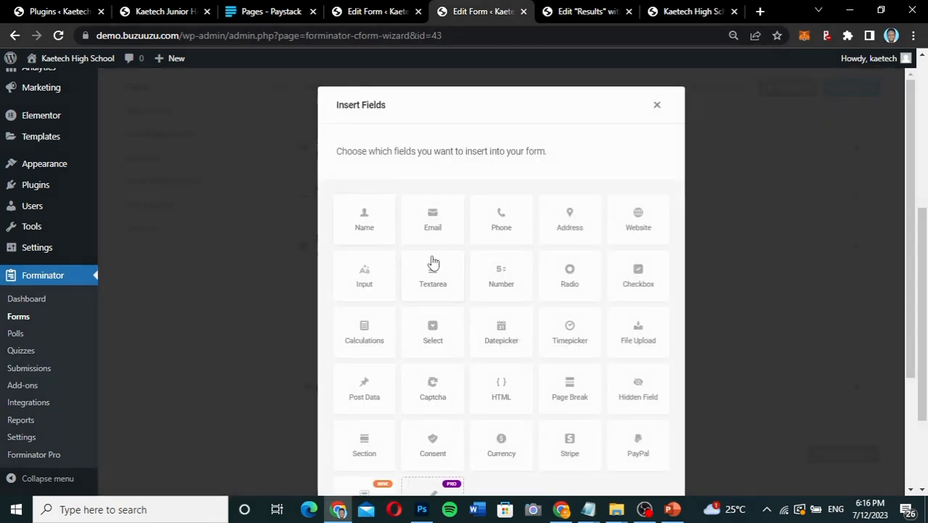
{"action": "scroll", "coordinate": [447, 321], "scroll_direction": "down", "scroll_amount": 1}
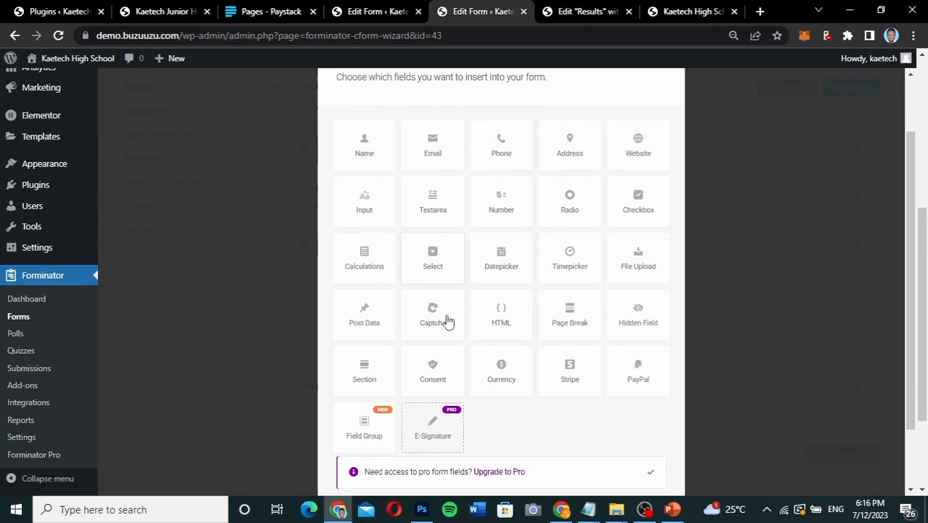
{"action": "left_click", "coordinate": [367, 204]}
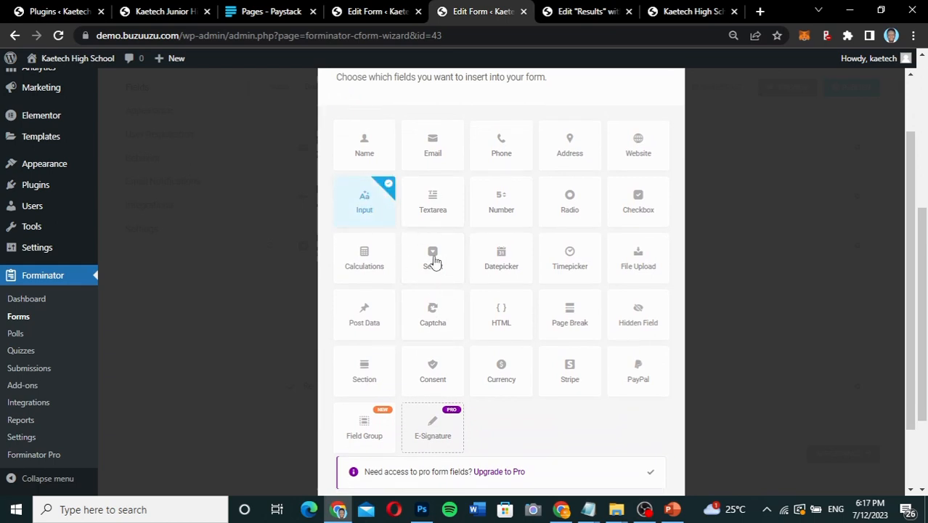
{"action": "scroll", "coordinate": [538, 409], "scroll_direction": "down", "scroll_amount": 1}
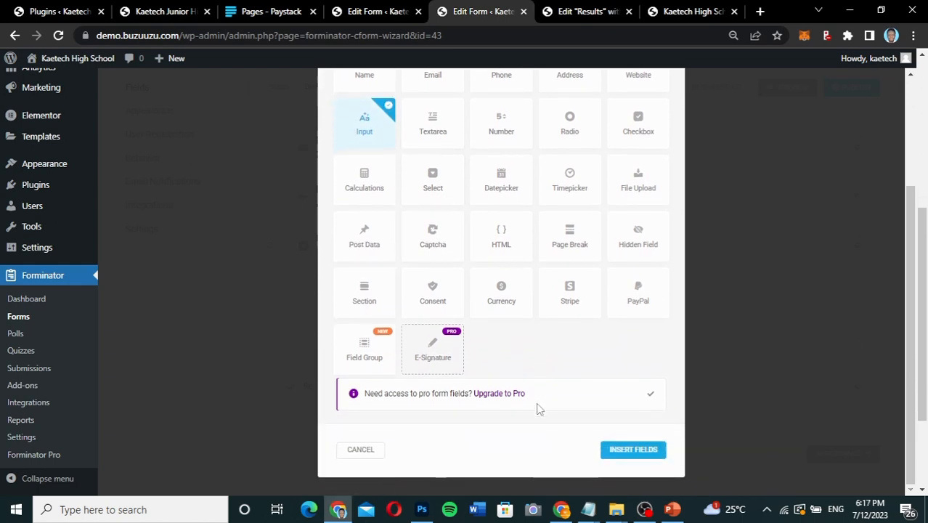
{"action": "left_click", "coordinate": [645, 449]}
Label the new Input field "Regi. No.", set its placeholder to "Enter your registration number" and apply the changes.
{"action": "left_click_drag", "start_coordinate": [432, 240], "coordinate": [339, 246]}
{"action": "type", "text": "Regi. No."}
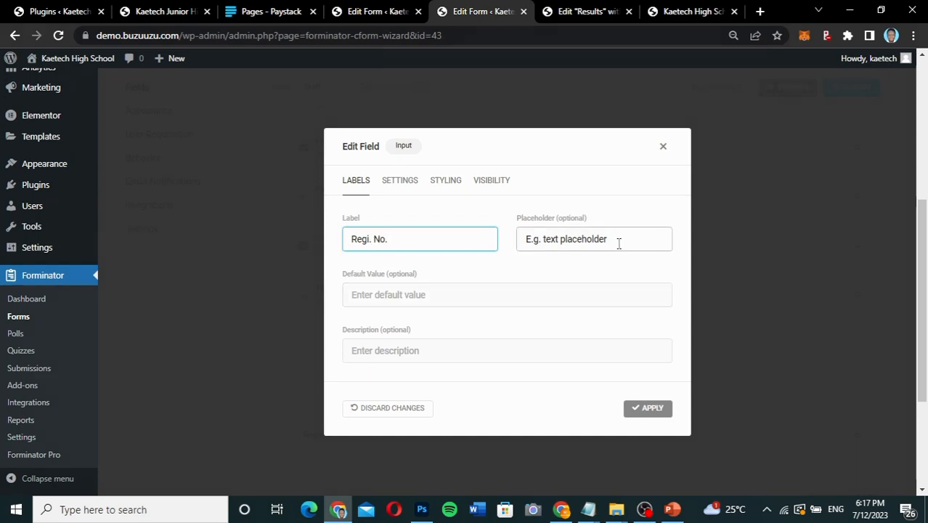
{"action": "left_click_drag", "start_coordinate": [617, 243], "coordinate": [492, 231]}
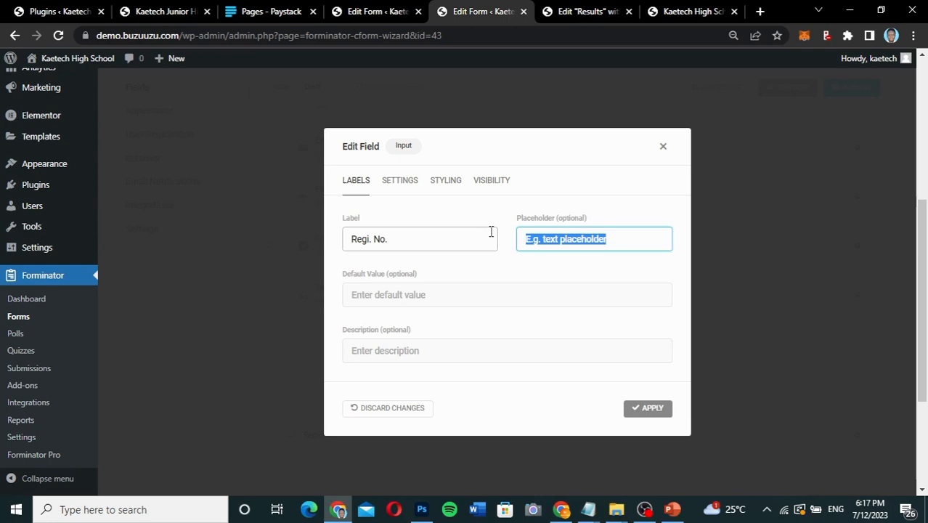
{"action": "type", "text": "Ente"}
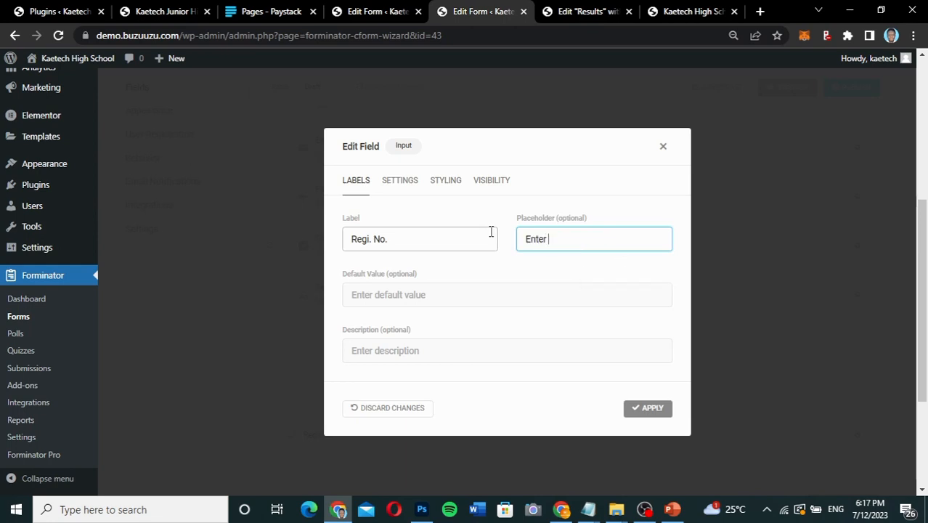
{"action": "type", "text": "registration number"}
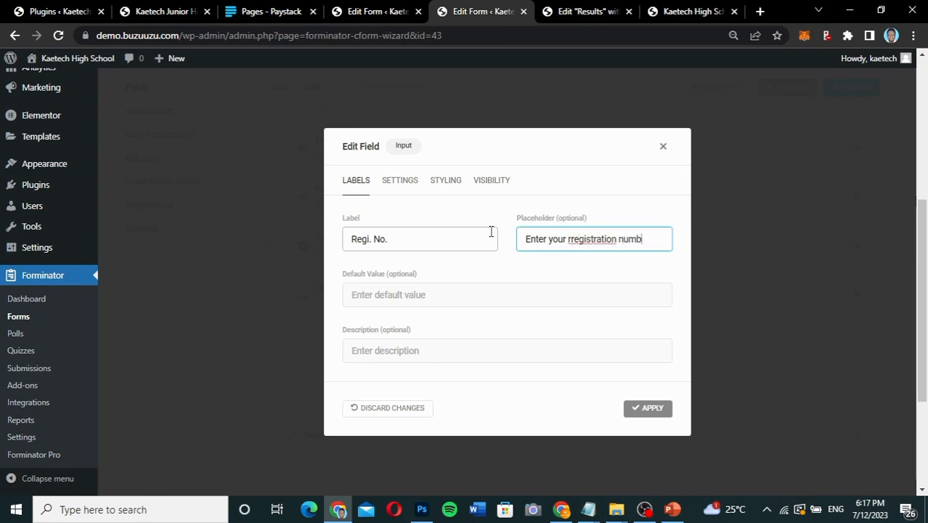
{"action": "left_click", "coordinate": [571, 239]}
{"action": "key", "text": "BackSpace"}
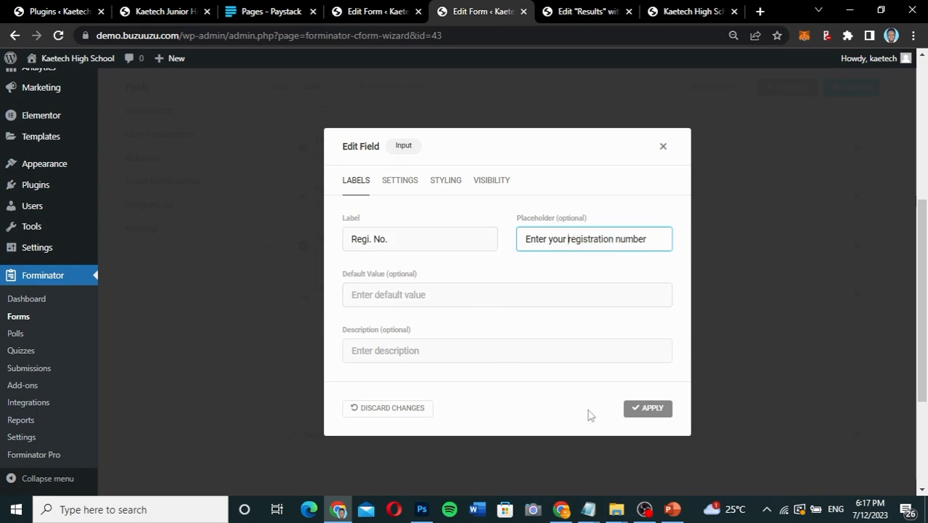
{"action": "left_click", "coordinate": [648, 409]}
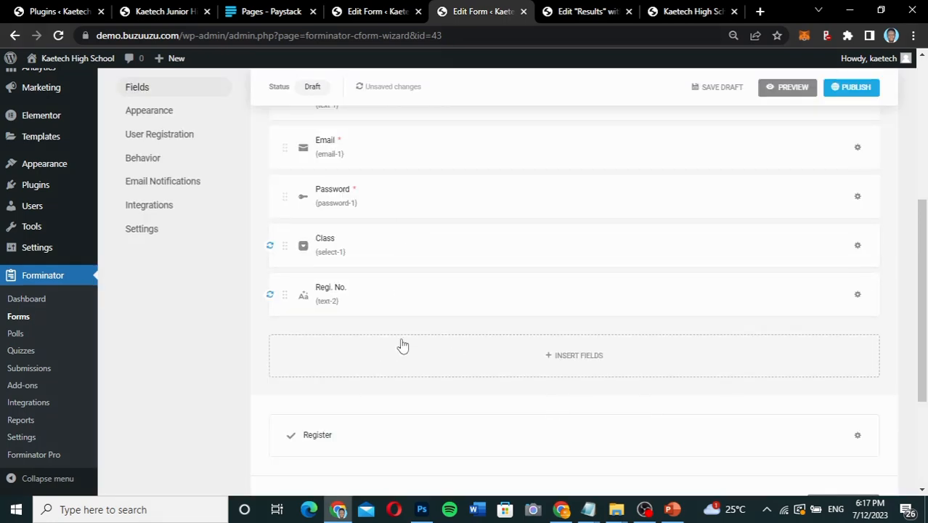
Open the form's Appearance settings and set the Design Style to Flat.
{"action": "scroll", "coordinate": [403, 345], "scroll_direction": "down", "scroll_amount": 1}
{"action": "scroll", "coordinate": [404, 345], "scroll_direction": "up", "scroll_amount": 3}
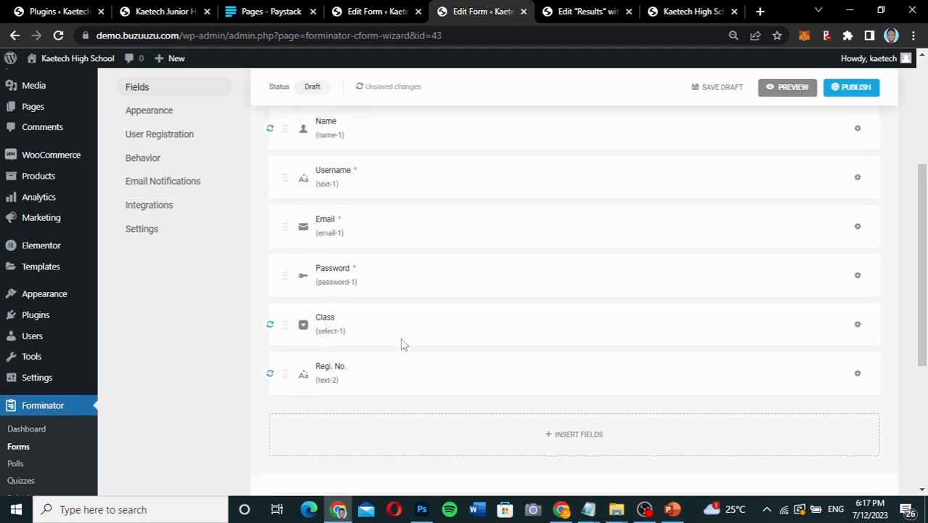
{"action": "scroll", "coordinate": [403, 345], "scroll_direction": "down", "scroll_amount": 2}
{"action": "scroll", "coordinate": [403, 345], "scroll_direction": "up", "scroll_amount": 2}
{"action": "scroll", "coordinate": [403, 345], "scroll_direction": "down", "scroll_amount": 3}
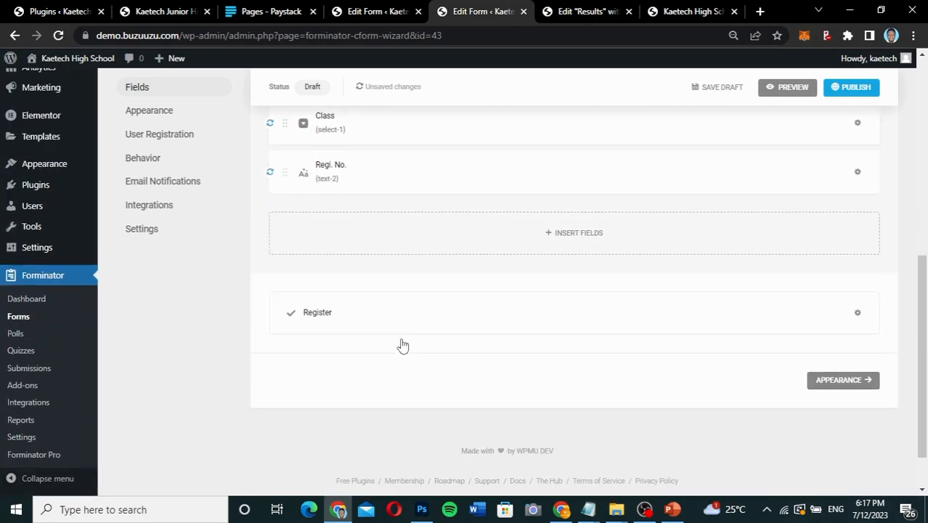
{"action": "left_click", "coordinate": [837, 380]}
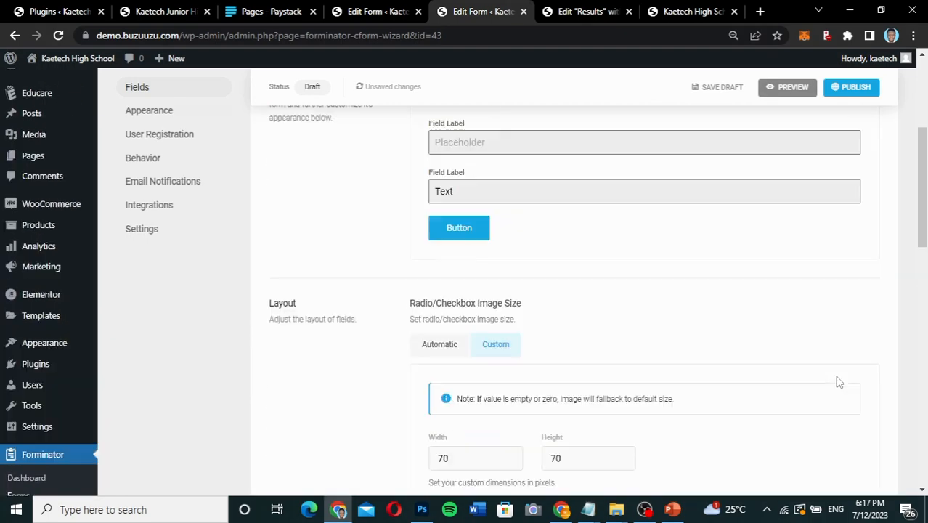
{"action": "scroll", "coordinate": [527, 313], "scroll_direction": "up", "scroll_amount": 5}
{"action": "scroll", "coordinate": [527, 320], "scroll_direction": "down", "scroll_amount": 2}
{"action": "left_click", "coordinate": [478, 193]}
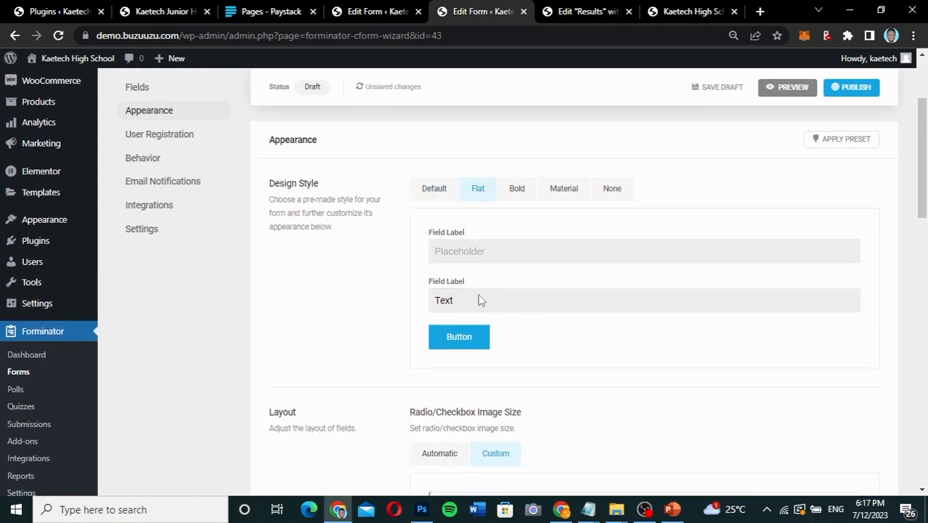
Open the form's User Registration settings and examine the meta key mapping, user role, custom user meta and account activation options.
{"action": "scroll", "coordinate": [478, 294], "scroll_direction": "down", "scroll_amount": 3}
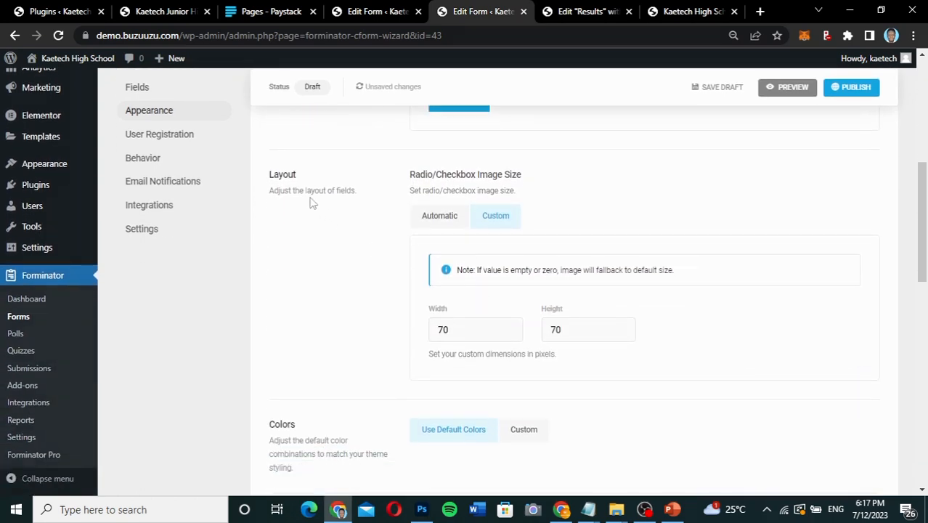
{"action": "scroll", "coordinate": [471, 294], "scroll_direction": "down", "scroll_amount": 4}
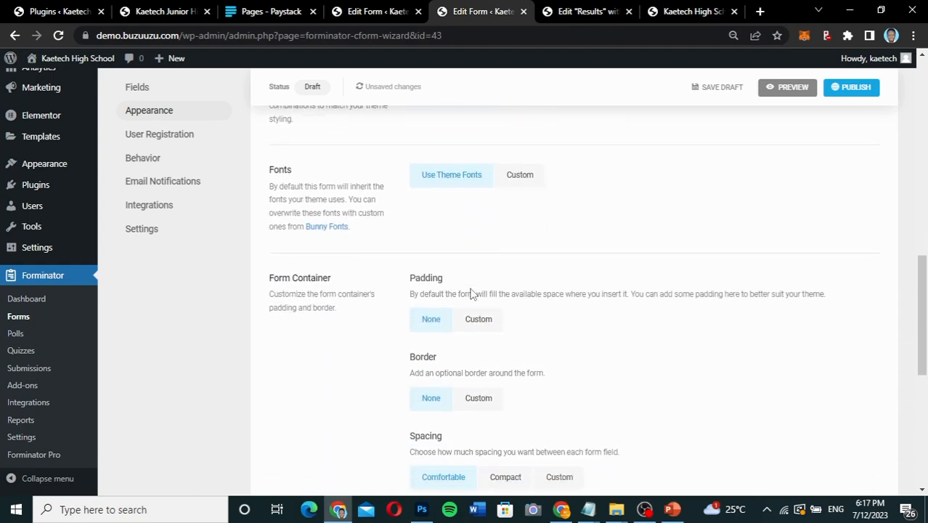
{"action": "scroll", "coordinate": [471, 294], "scroll_direction": "down", "scroll_amount": 5}
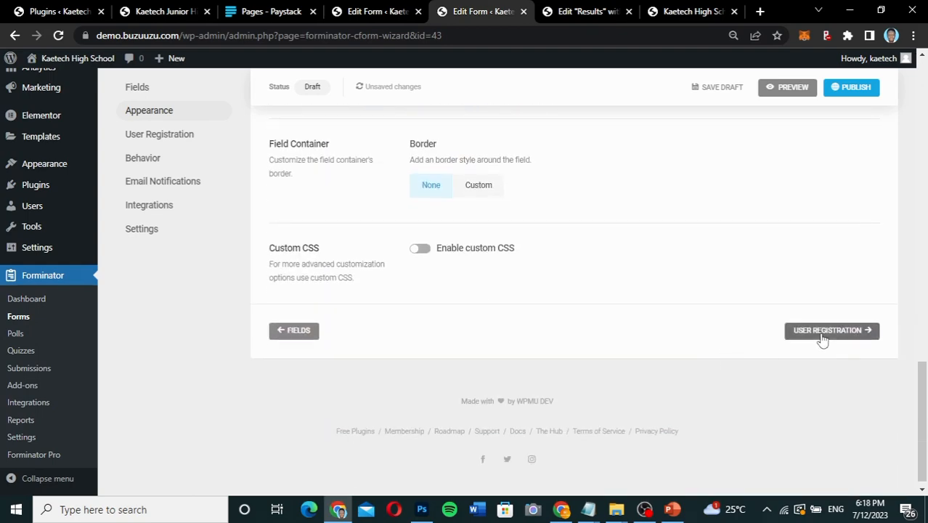
{"action": "left_click", "coordinate": [823, 333]}
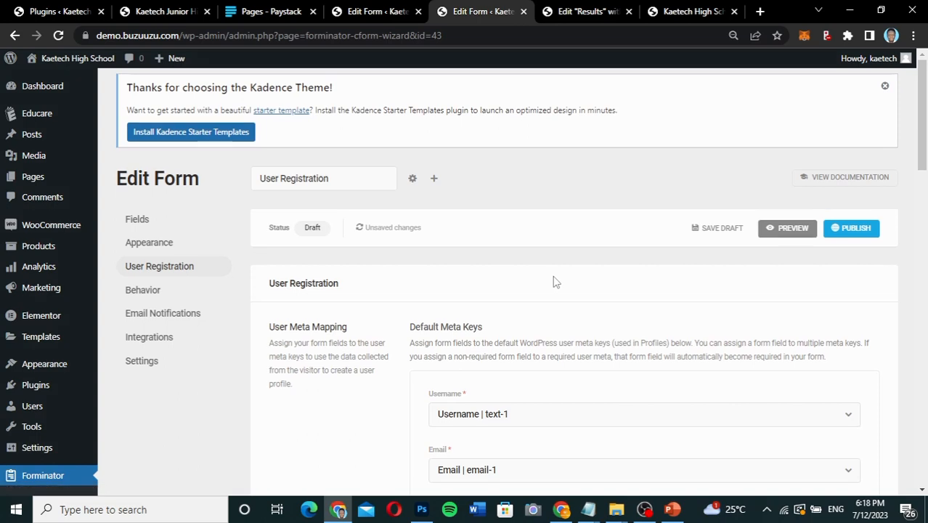
{"action": "scroll", "coordinate": [553, 282], "scroll_direction": "down", "scroll_amount": 3}
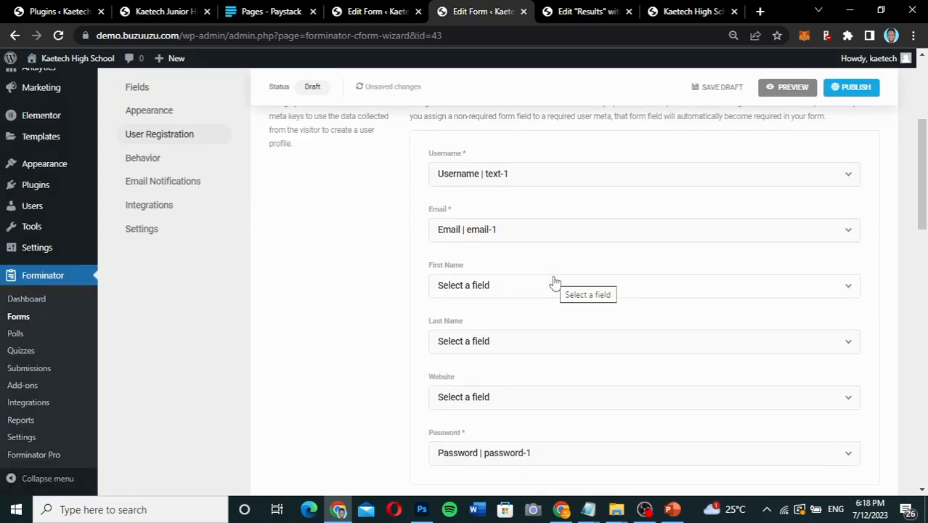
{"action": "scroll", "coordinate": [554, 281], "scroll_direction": "down", "scroll_amount": 3}
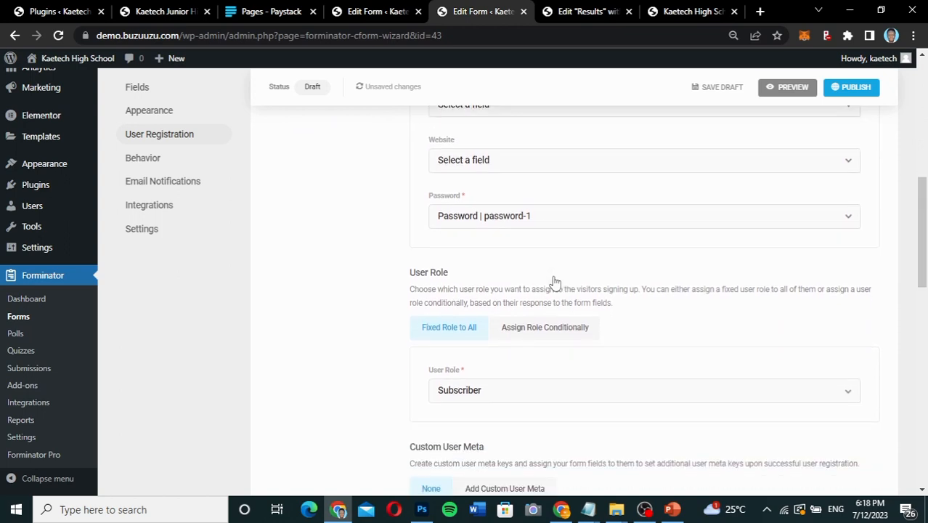
{"action": "scroll", "coordinate": [554, 281], "scroll_direction": "down", "scroll_amount": 3}
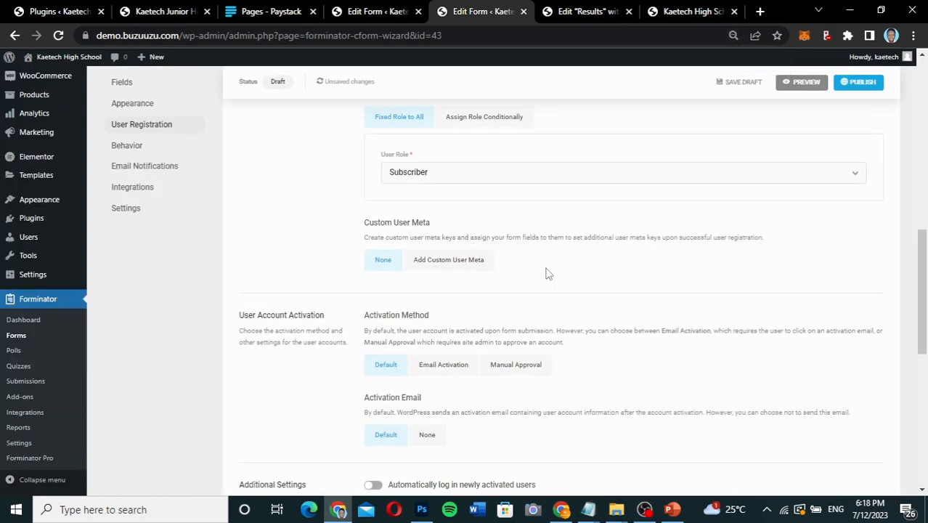
{"action": "scroll", "coordinate": [548, 273], "scroll_direction": "up", "scroll_amount": 1}
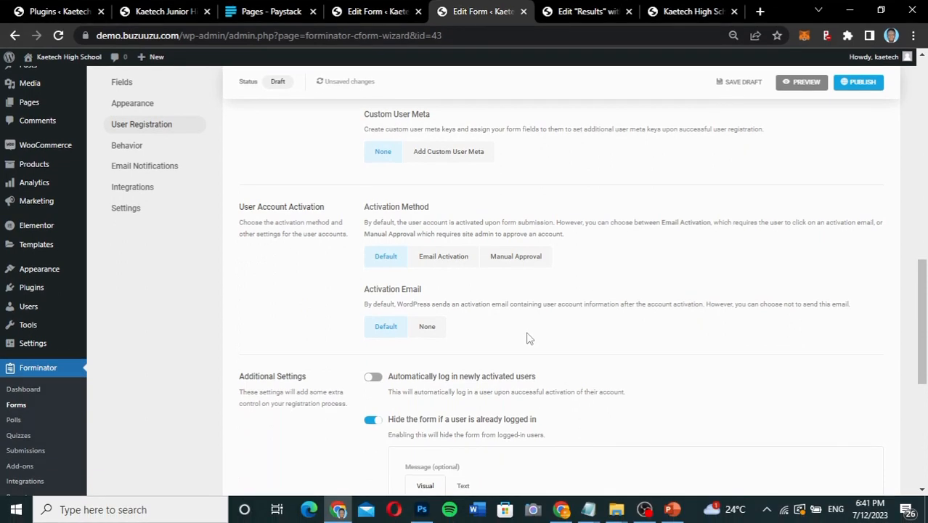
{"action": "scroll", "coordinate": [529, 339], "scroll_direction": "up", "scroll_amount": 3}
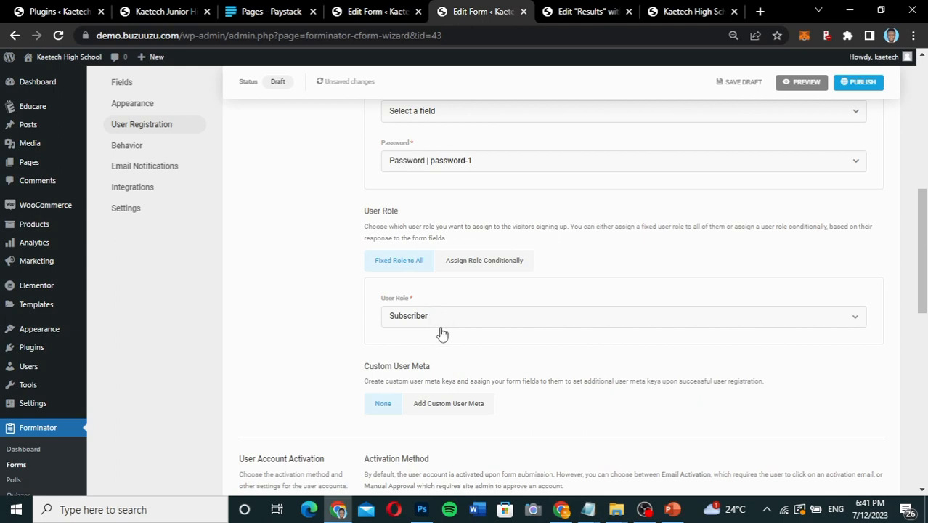
Assign the fixed Subscriber role to everyone who registers and set the account activation method to Manual Approval.
{"action": "left_click", "coordinate": [474, 326]}
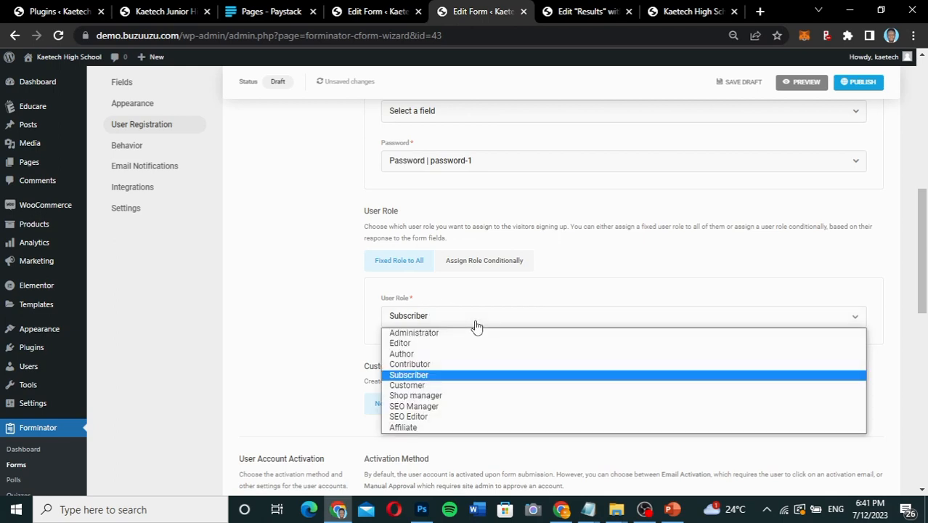
{"action": "left_click", "coordinate": [433, 376]}
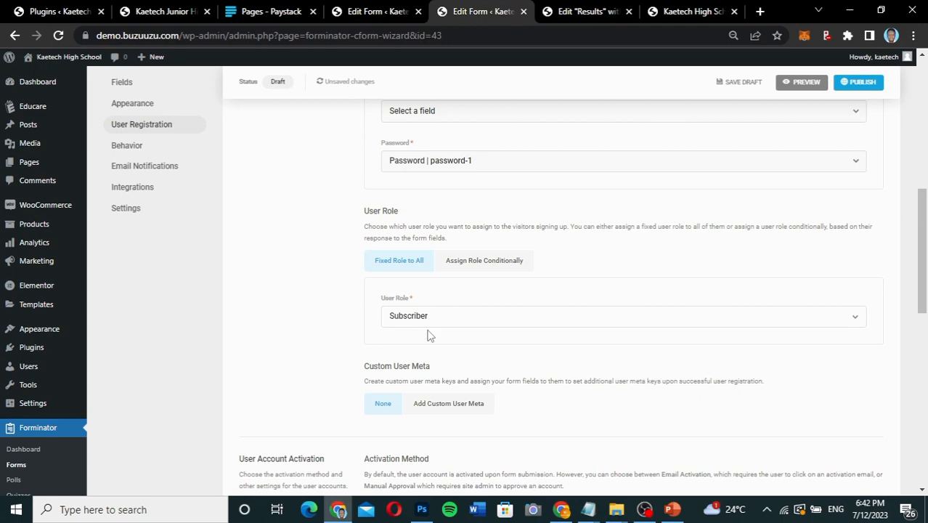
{"action": "scroll", "coordinate": [426, 337], "scroll_direction": "down", "scroll_amount": 1}
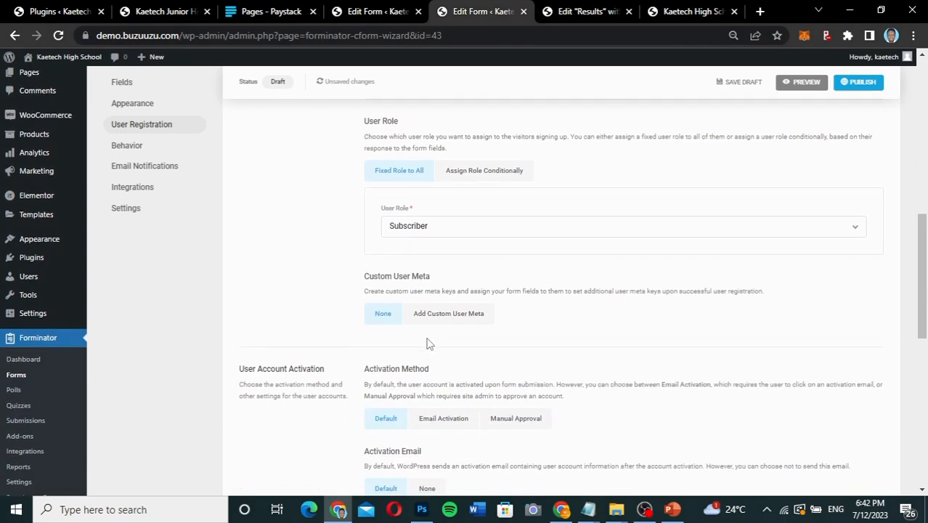
{"action": "scroll", "coordinate": [427, 341], "scroll_direction": "down", "scroll_amount": 2}
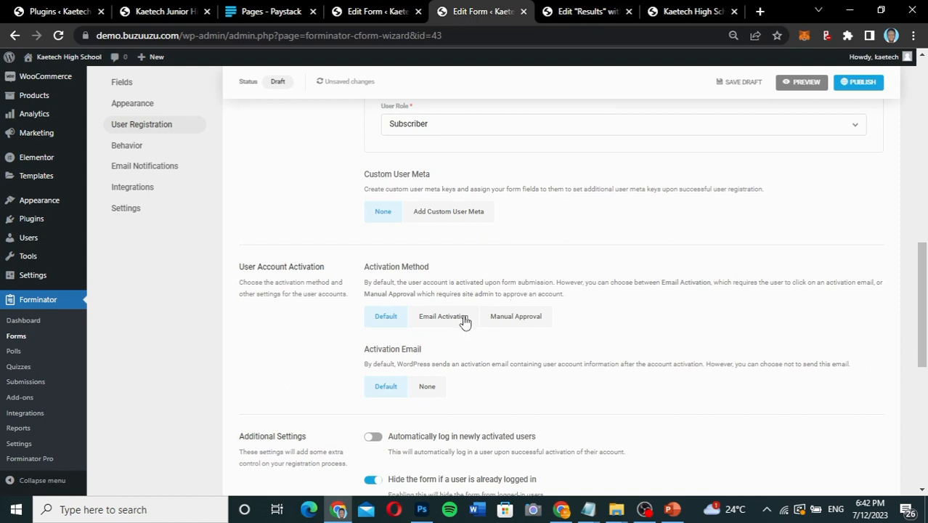
{"action": "left_click", "coordinate": [508, 322]}
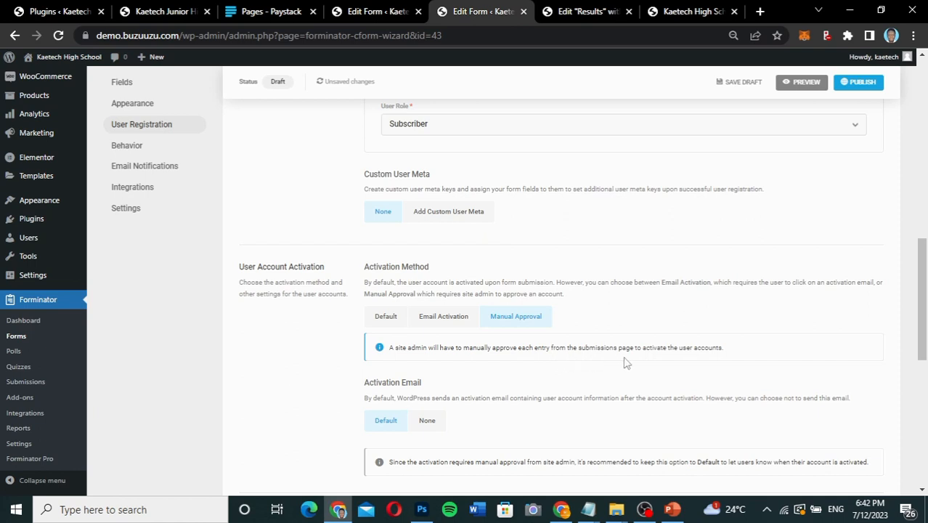
Try Email Activation with Checkout as the confirmation page, and return the activation method to Manual Approval.
{"action": "left_click", "coordinate": [455, 319]}
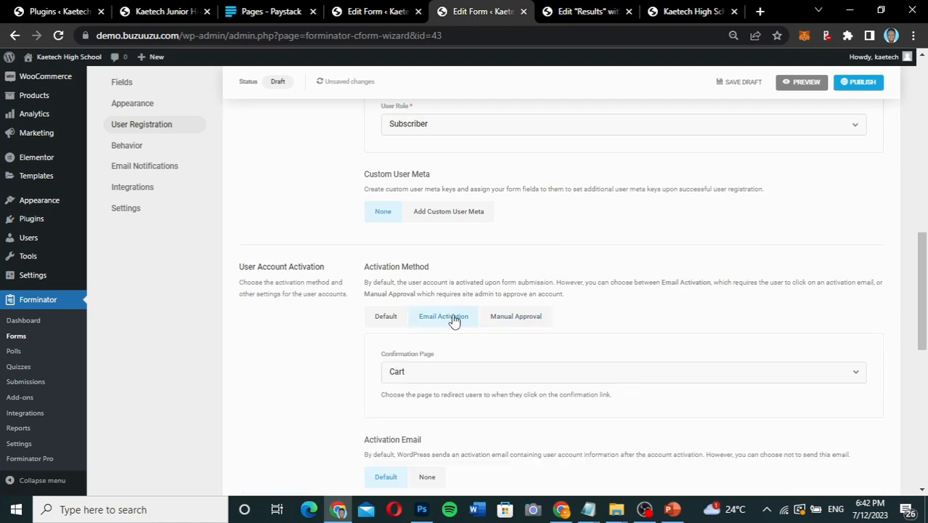
{"action": "scroll", "coordinate": [452, 323], "scroll_direction": "down", "scroll_amount": 3}
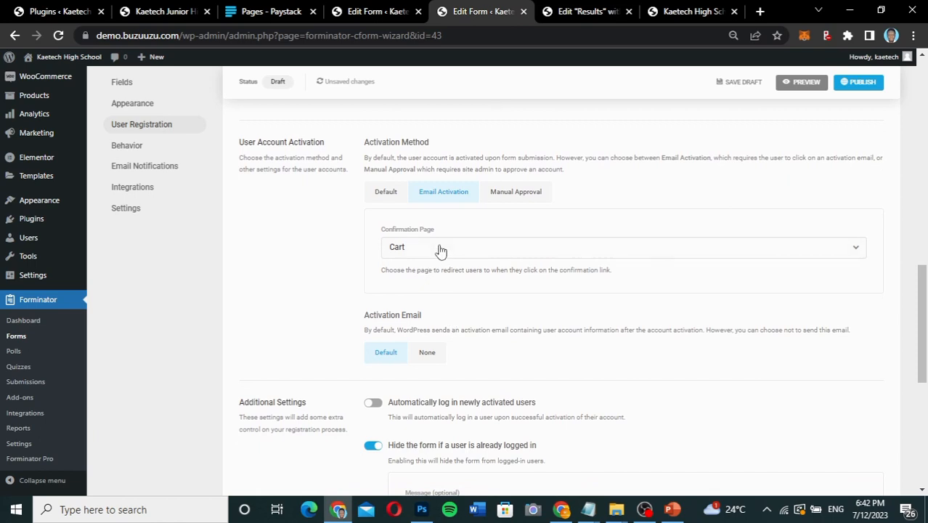
{"action": "left_click", "coordinate": [441, 252]}
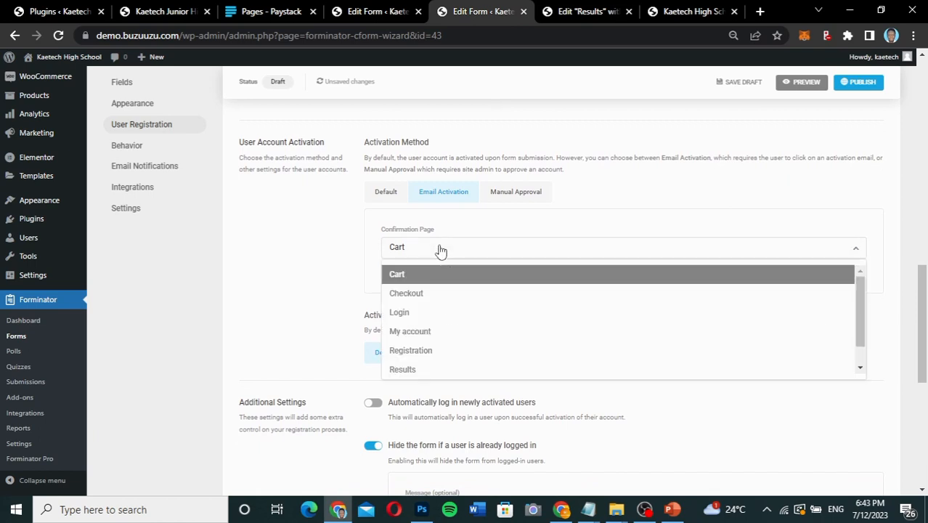
{"action": "left_click", "coordinate": [429, 295]}
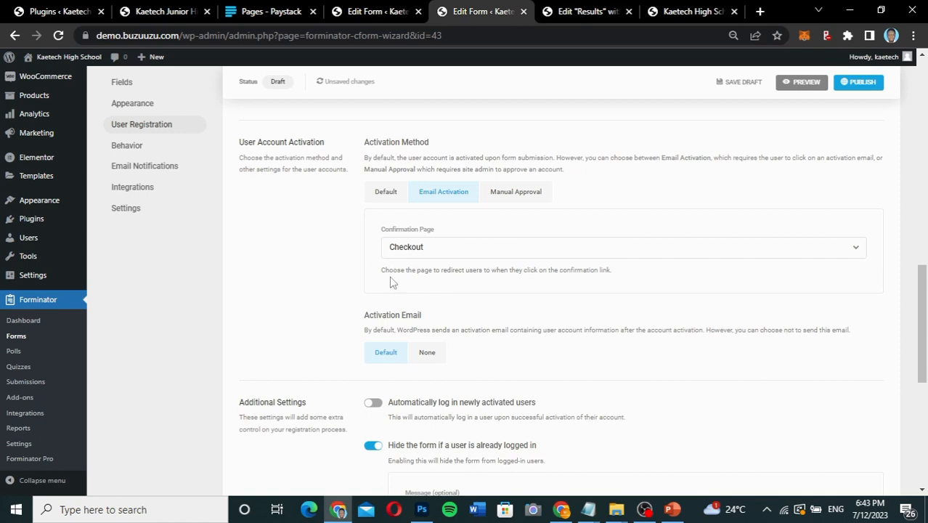
{"action": "left_click", "coordinate": [459, 250]}
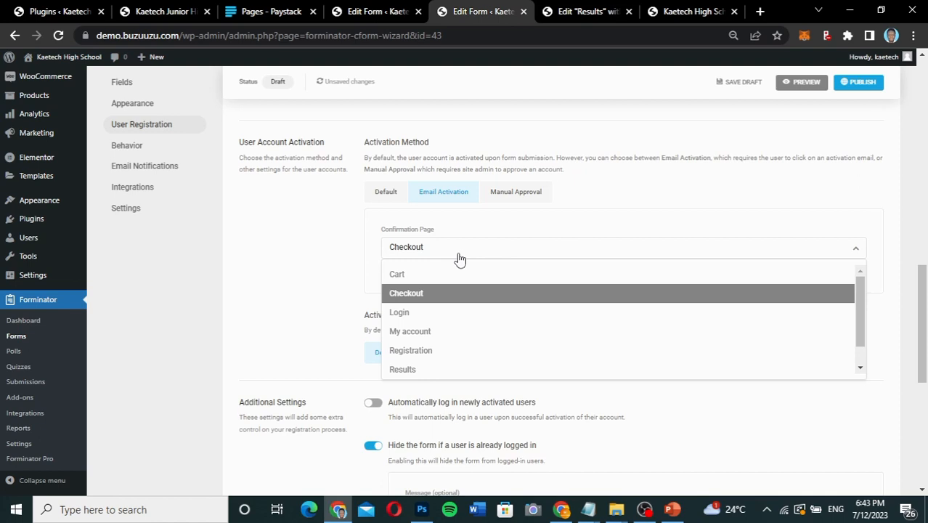
{"action": "left_click", "coordinate": [459, 258]}
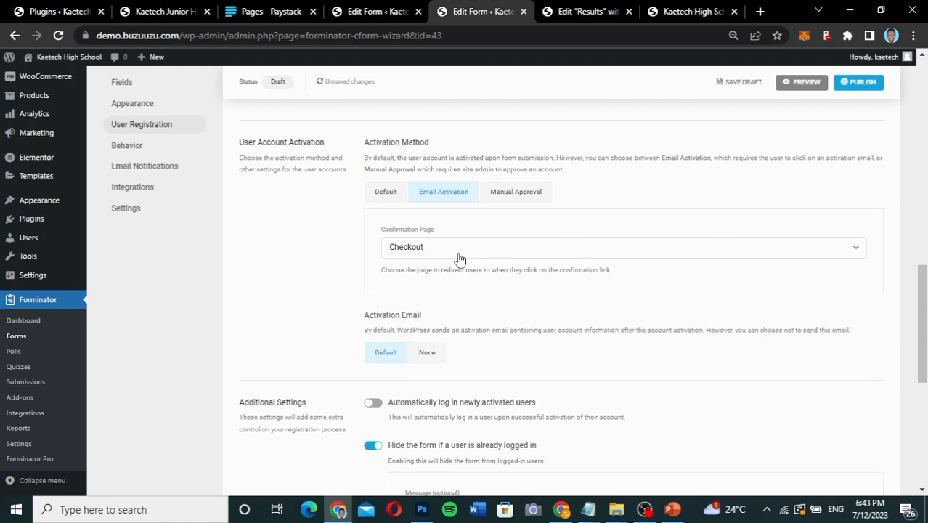
{"action": "left_click", "coordinate": [452, 258]}
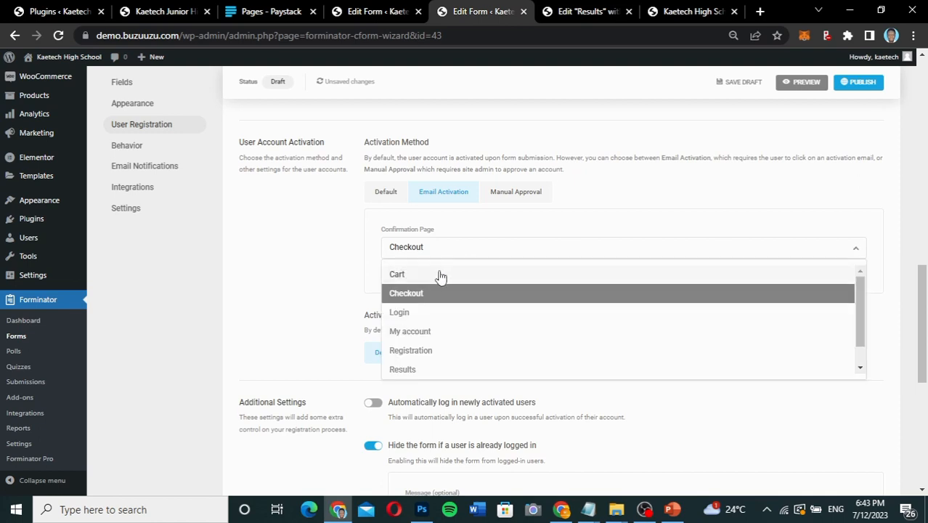
{"action": "left_click", "coordinate": [511, 195]}
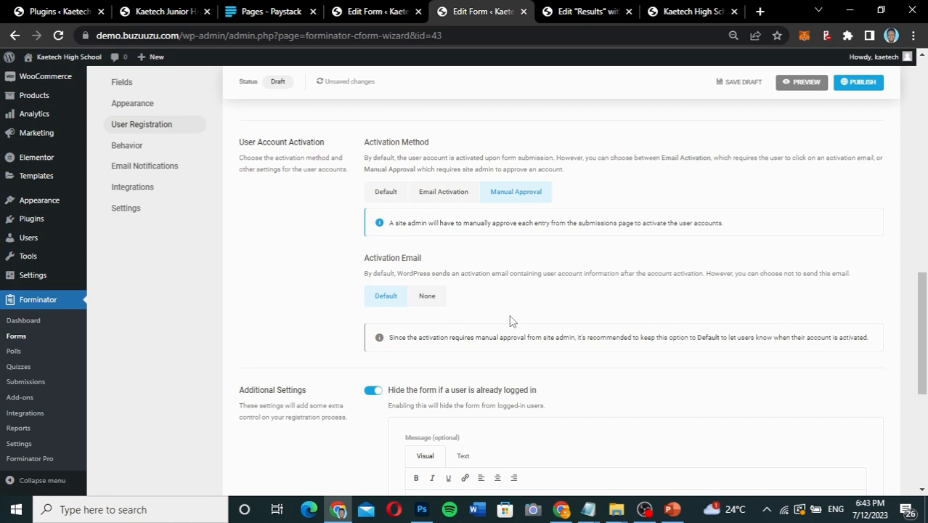
In the form's Behavior settings, change the after-submission behavior from an inline message to redirecting the user to a URL.
{"action": "scroll", "coordinate": [509, 320], "scroll_direction": "down", "scroll_amount": 1}
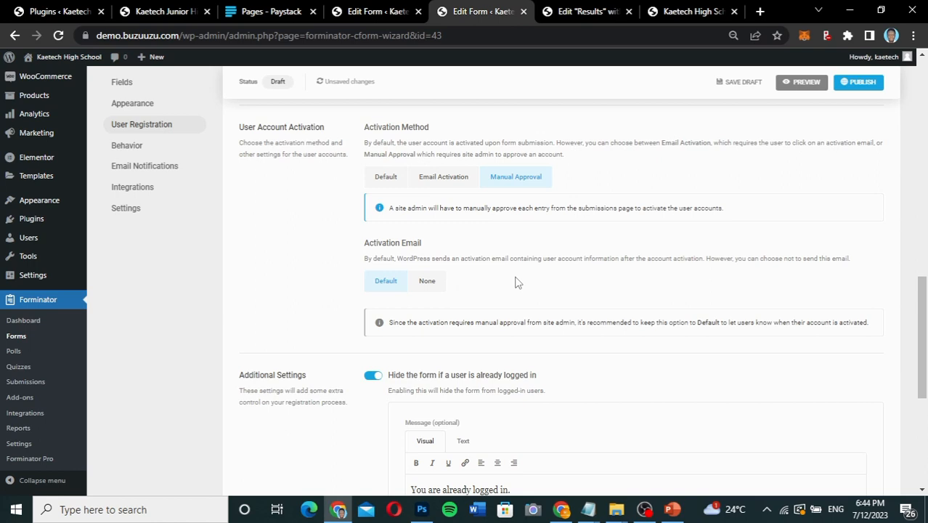
{"action": "scroll", "coordinate": [536, 300], "scroll_direction": "down", "scroll_amount": 2}
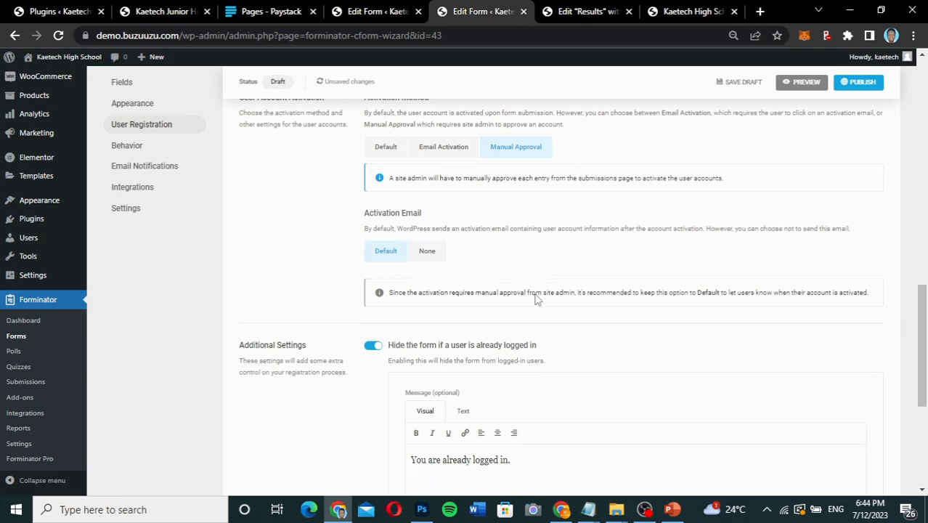
{"action": "scroll", "coordinate": [536, 300], "scroll_direction": "down", "scroll_amount": 1}
{"action": "scroll", "coordinate": [536, 300], "scroll_direction": "down", "scroll_amount": 2}
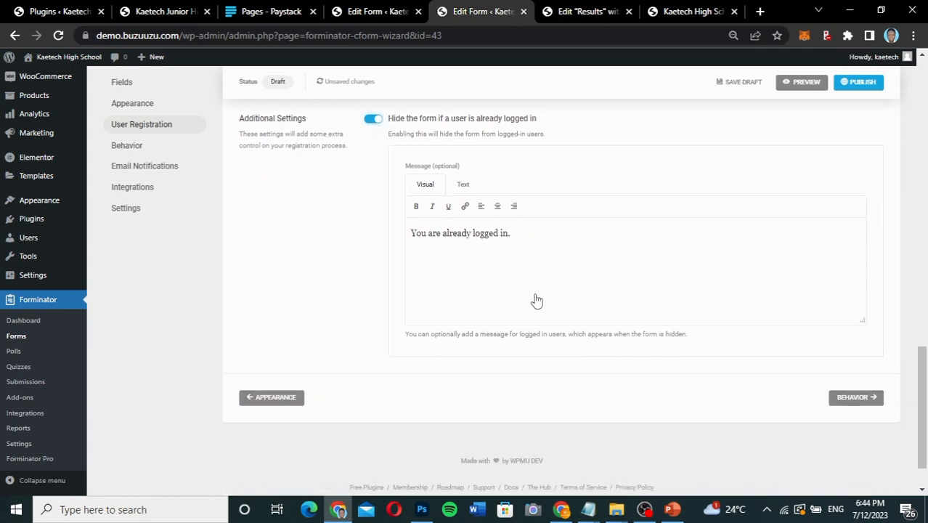
{"action": "scroll", "coordinate": [536, 300], "scroll_direction": "up", "scroll_amount": 3}
{"action": "scroll", "coordinate": [536, 300], "scroll_direction": "down", "scroll_amount": 1}
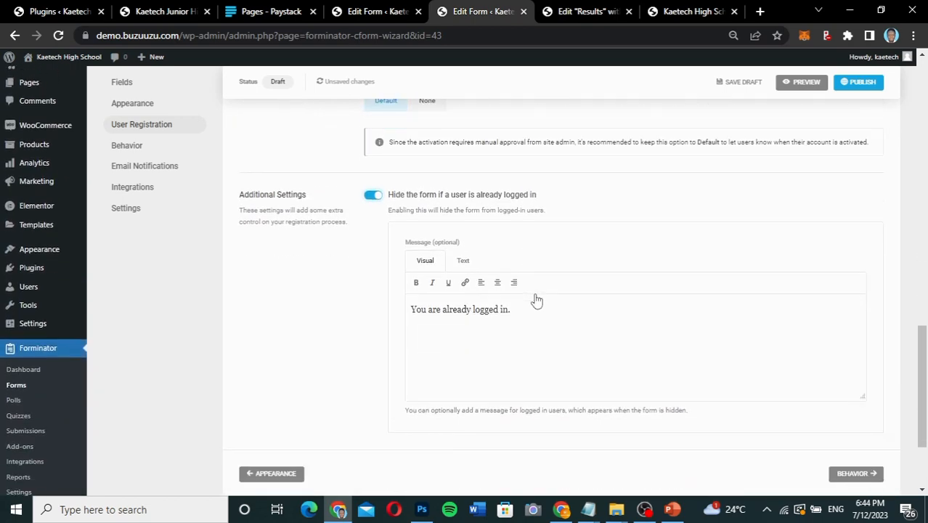
{"action": "left_click", "coordinate": [855, 474]}
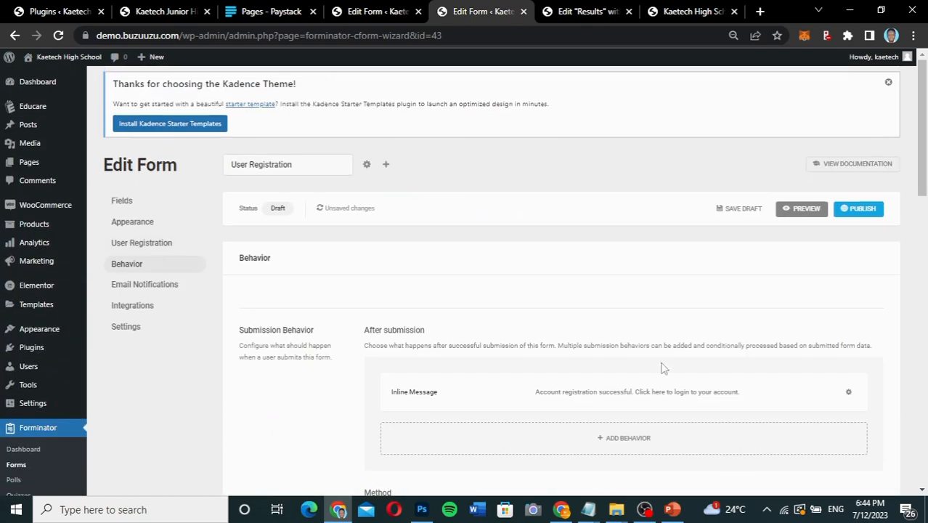
{"action": "scroll", "coordinate": [545, 342], "scroll_direction": "down", "scroll_amount": 2}
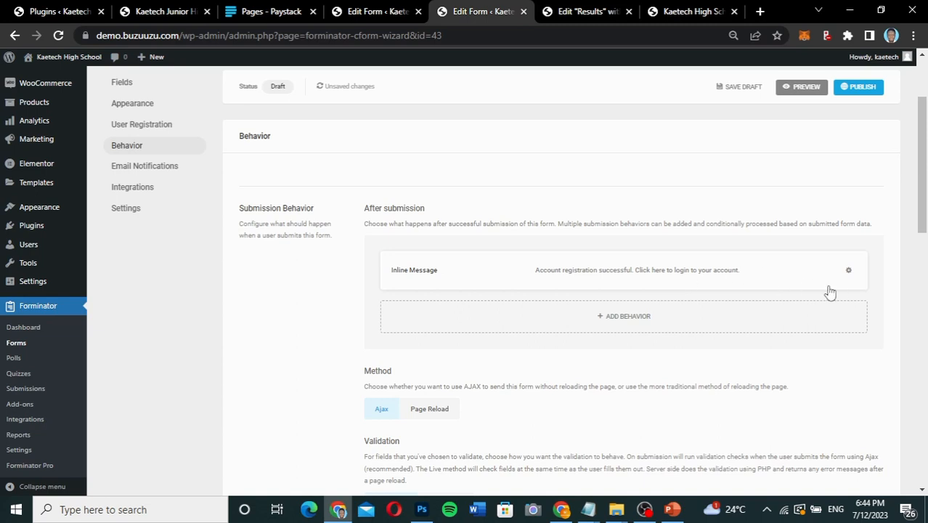
{"action": "left_click", "coordinate": [736, 271]}
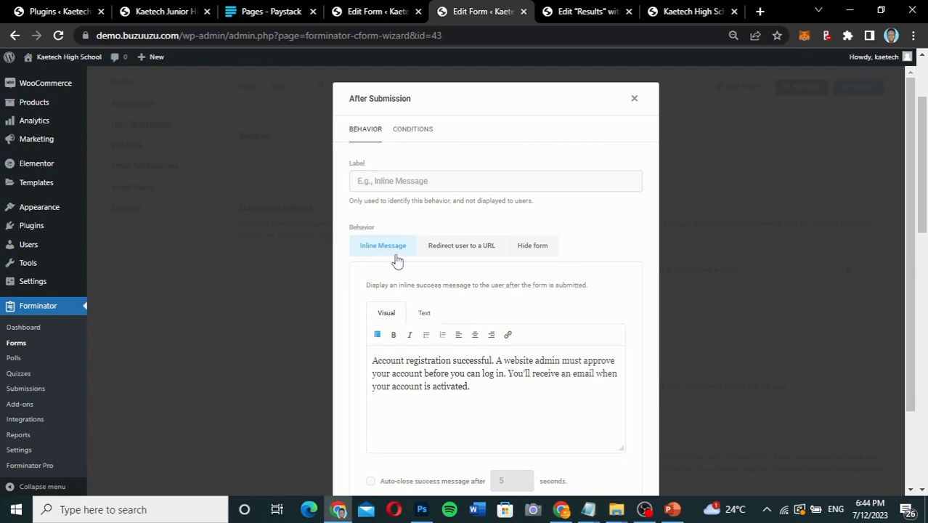
{"action": "left_click", "coordinate": [468, 250]}
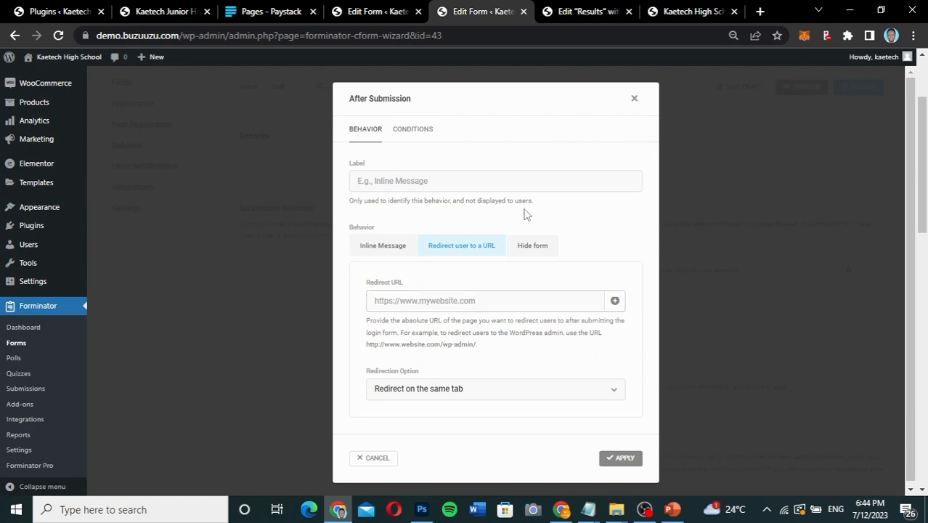
Exit the Elementor editor of the Results page to This Post, leaving without saving the changes.
{"action": "left_click", "coordinate": [571, 16]}
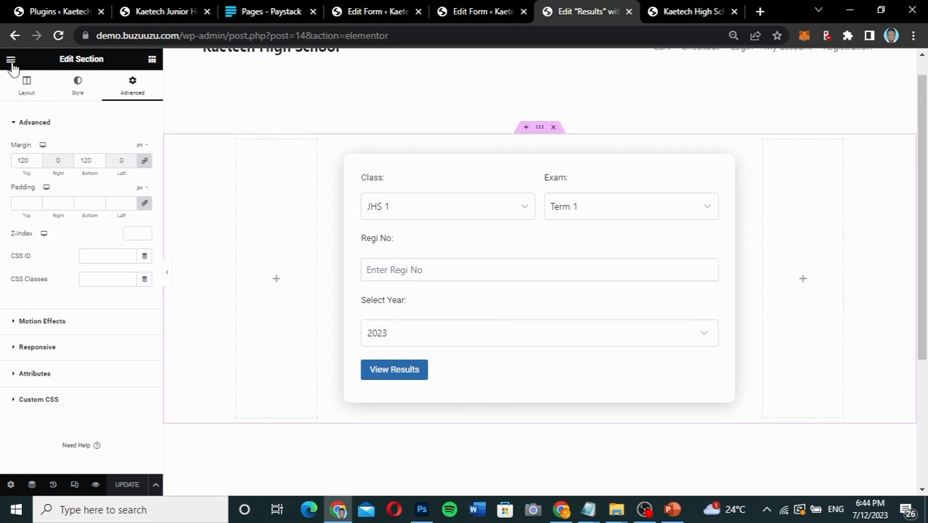
{"action": "left_click", "coordinate": [10, 60]}
{"action": "left_click", "coordinate": [39, 269]}
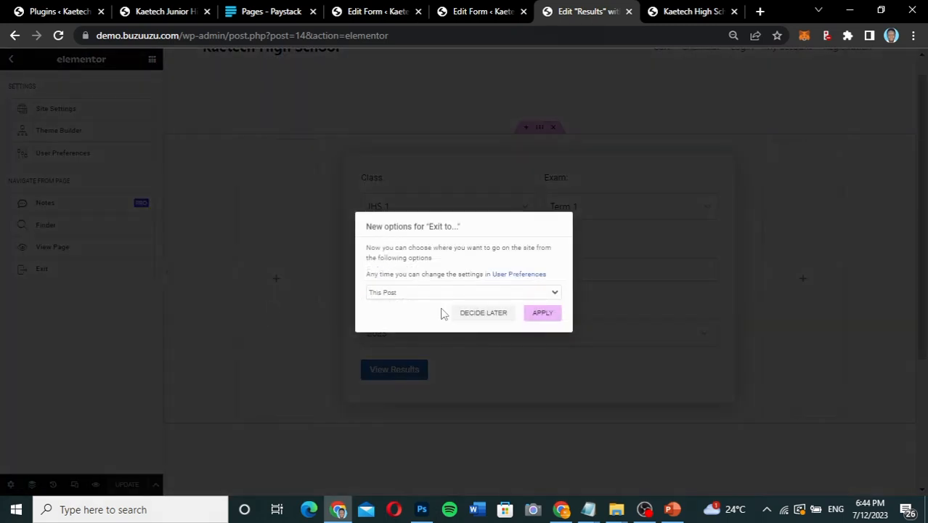
{"action": "left_click", "coordinate": [541, 316]}
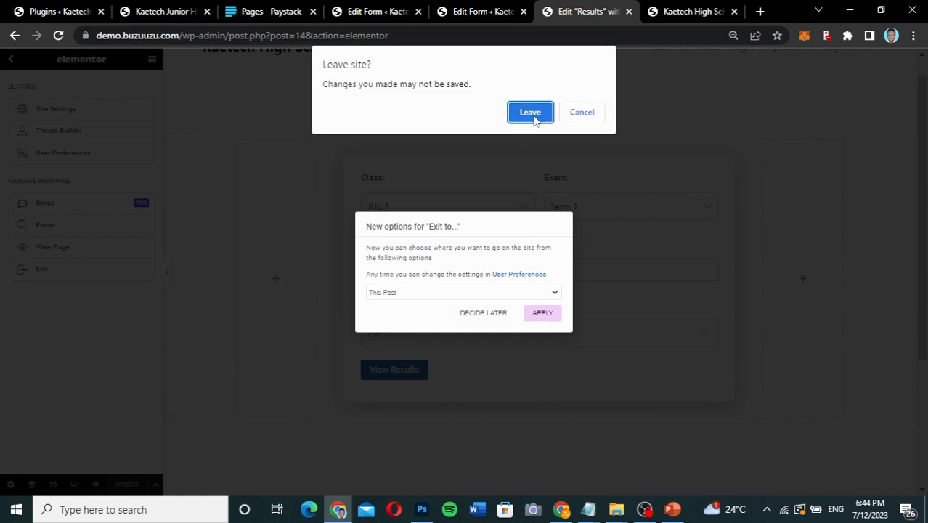
{"action": "left_click", "coordinate": [530, 113]}
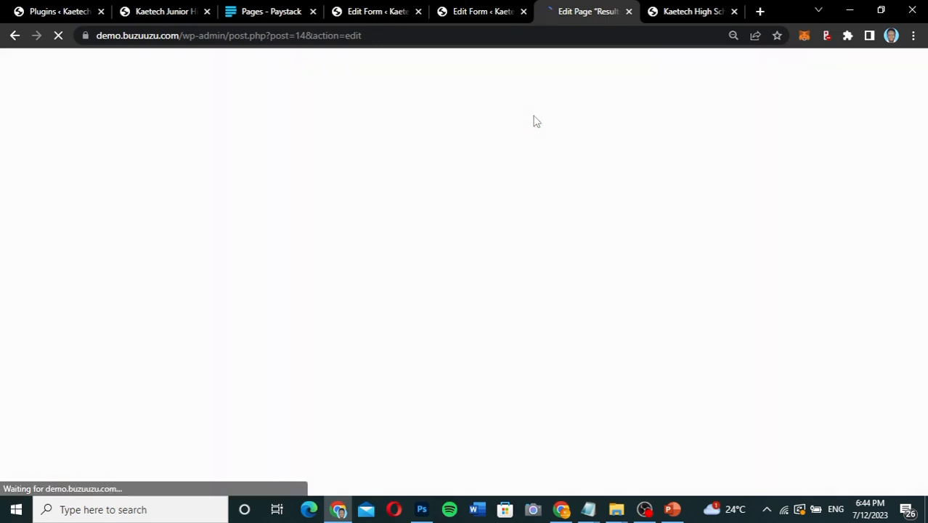
{"action": "left_click", "coordinate": [476, 13]}
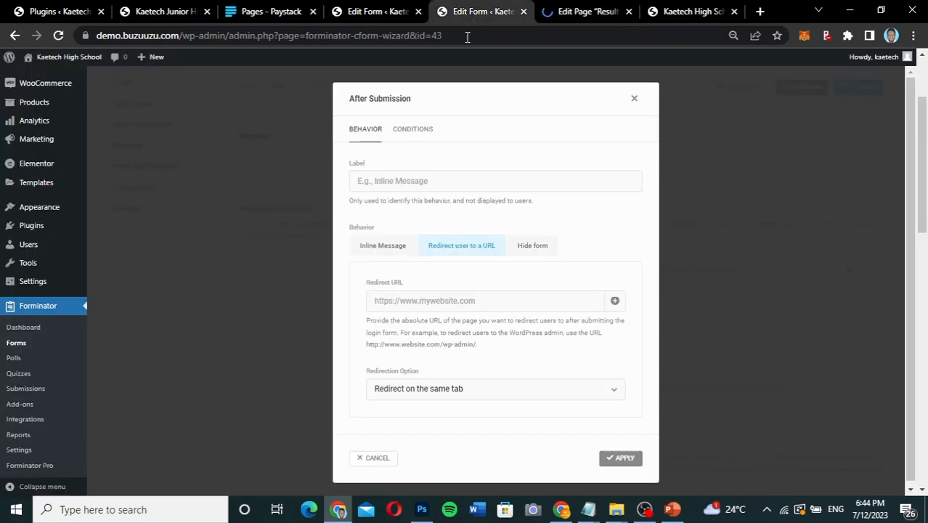
{"action": "left_click", "coordinate": [380, 13]}
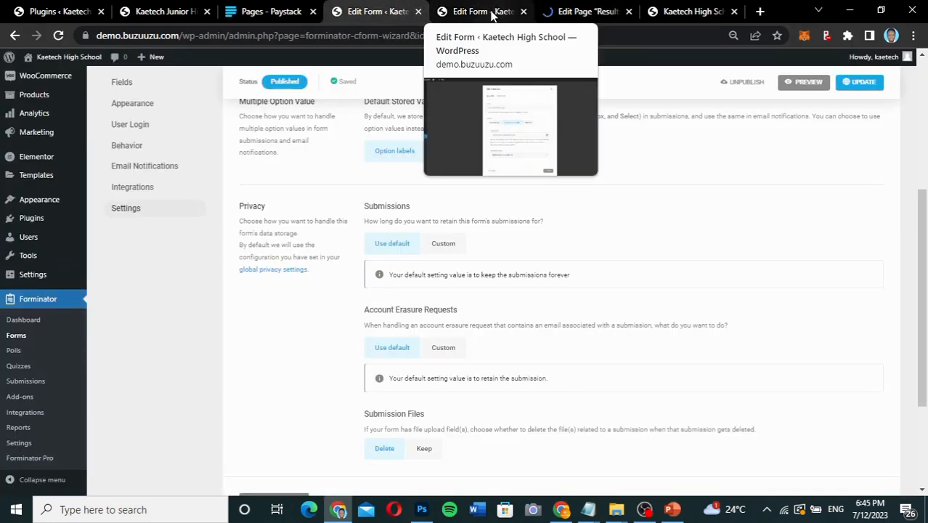
{"action": "left_click", "coordinate": [493, 13]}
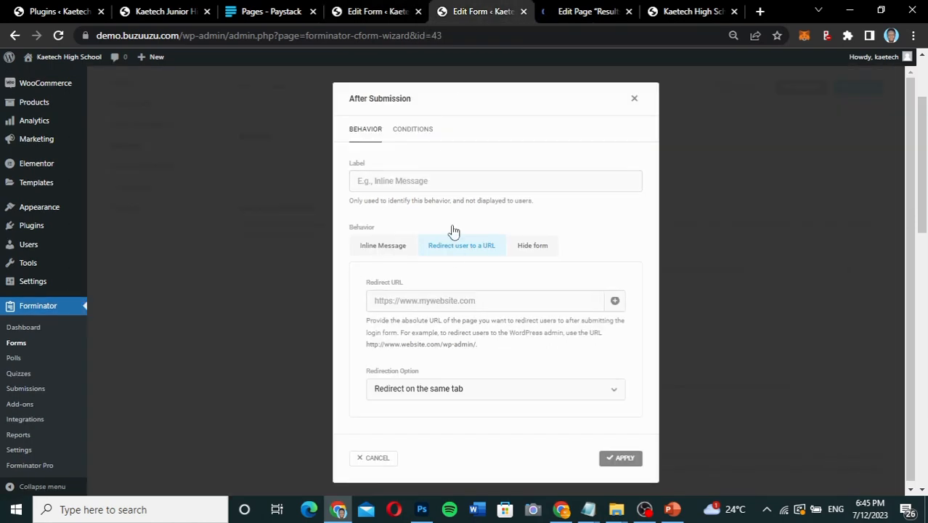
Open the list of all WooCommerce products in place of the Results page editor.
{"action": "left_click", "coordinate": [572, 14]}
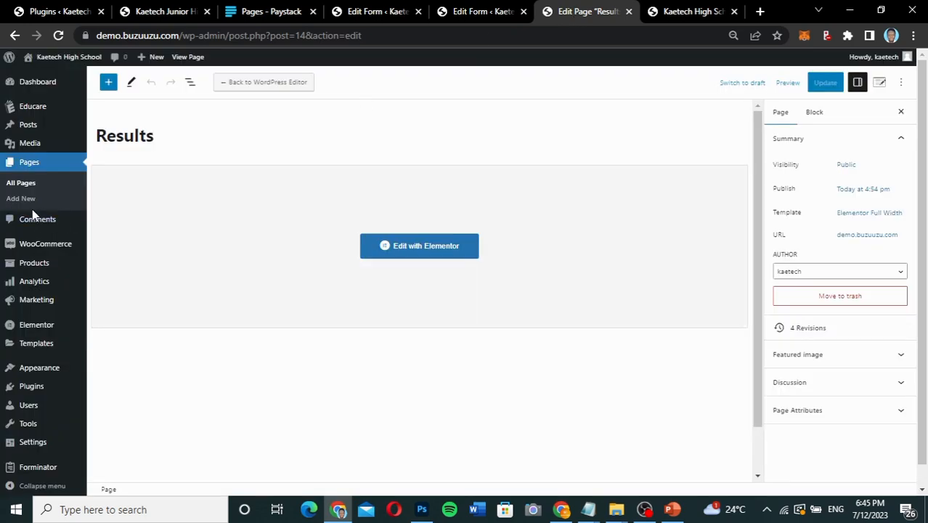
{"action": "mouse_move", "coordinate": [35, 263]}
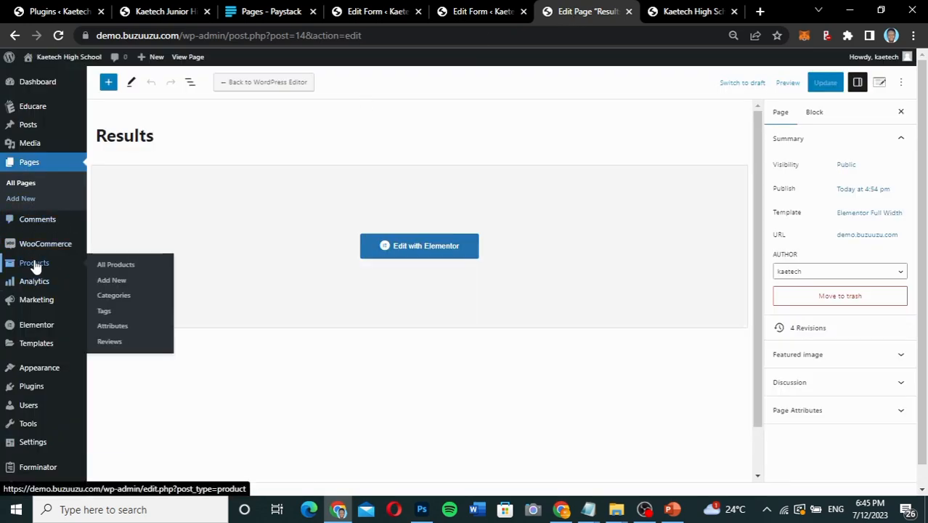
{"action": "left_click", "coordinate": [130, 269]}
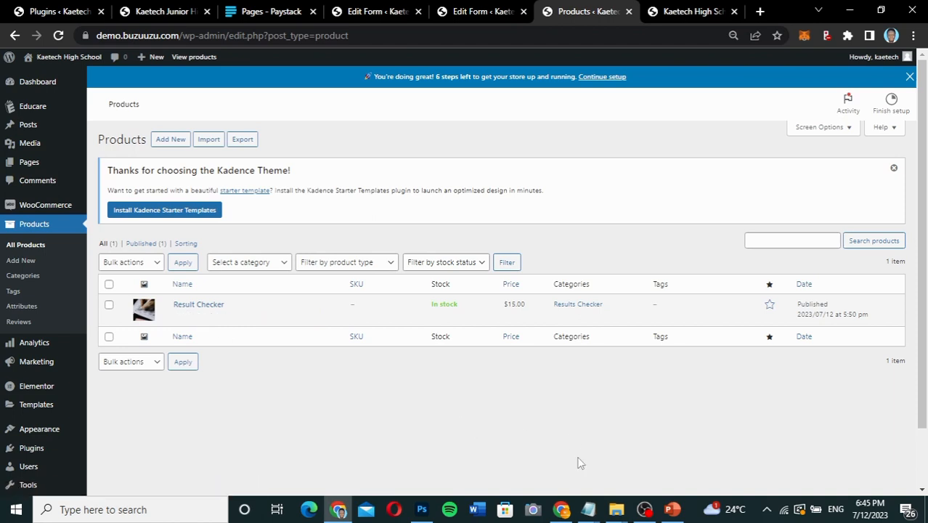
{"action": "mouse_move", "coordinate": [588, 511]}
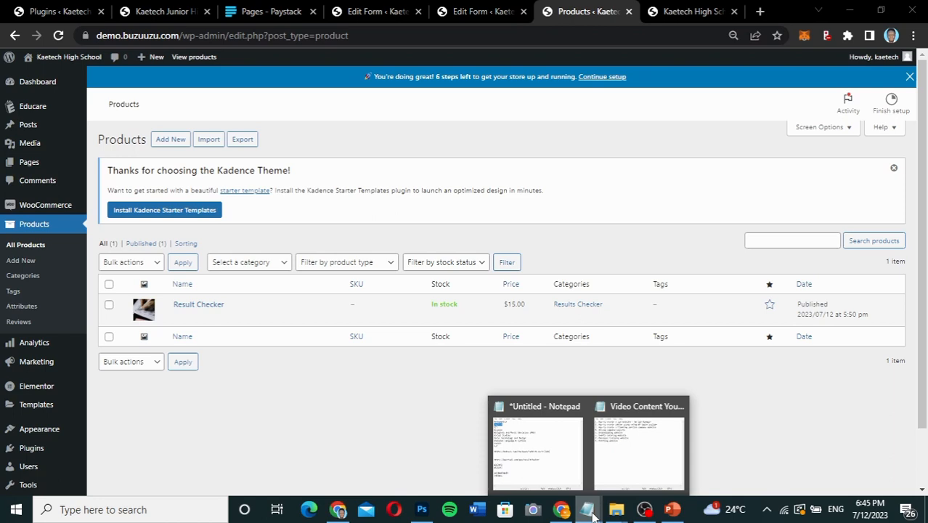
{"action": "left_click", "coordinate": [536, 447]}
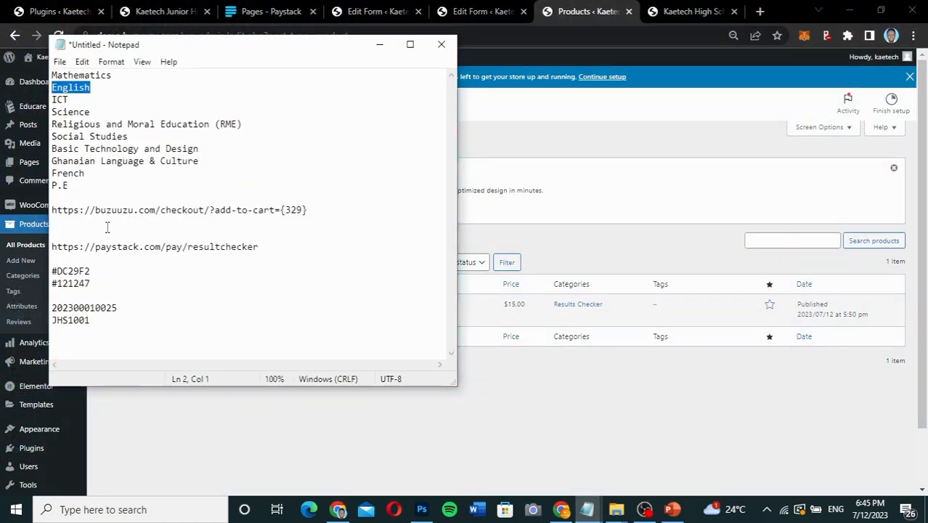
{"action": "left_click_drag", "start_coordinate": [51, 210], "coordinate": [306, 213]}
{"action": "key", "text": "ctrl+c"}
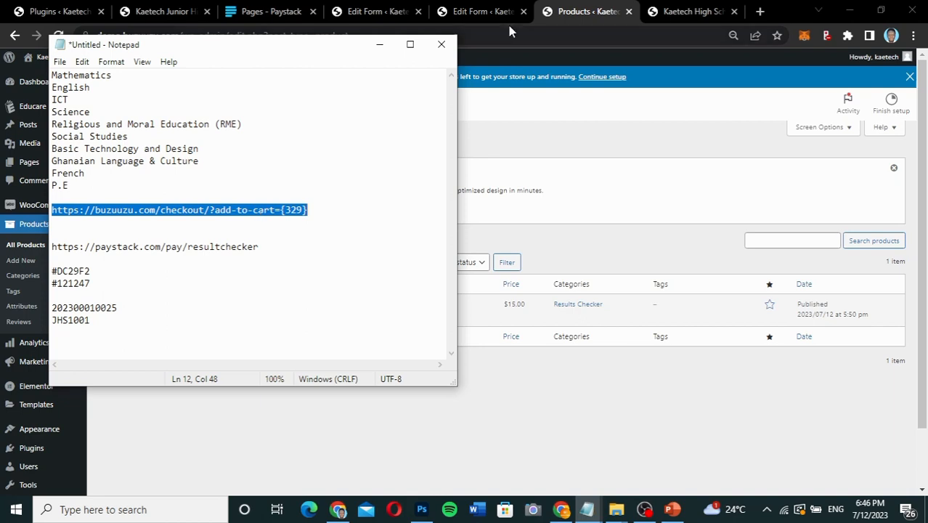
{"action": "left_click", "coordinate": [483, 13]}
{"action": "left_click", "coordinate": [464, 303]}
{"action": "key", "text": "ctrl+v"}
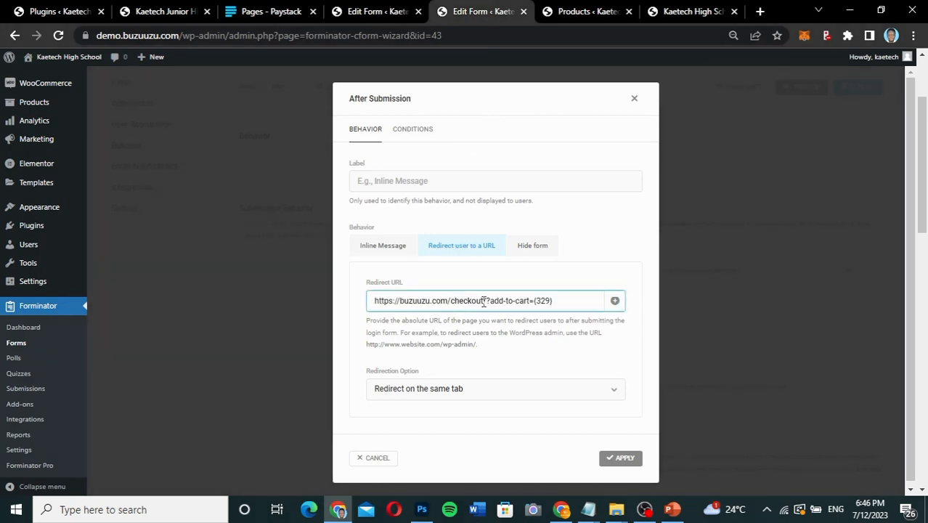
{"action": "key", "text": "BackSpace"}
{"action": "key", "text": "BackSpace"}
{"action": "key", "text": "BackSpace"}
{"action": "type", "text": "30demo"}
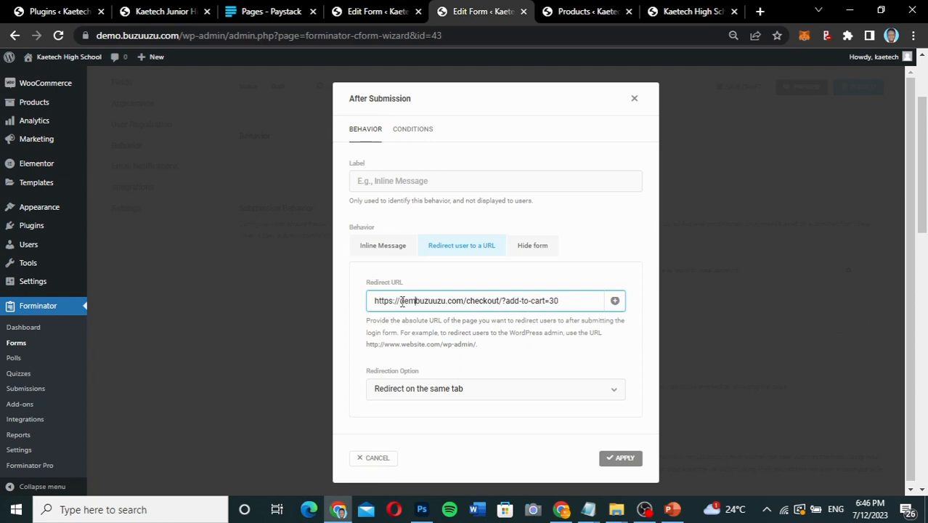
{"action": "type", "text": "."}
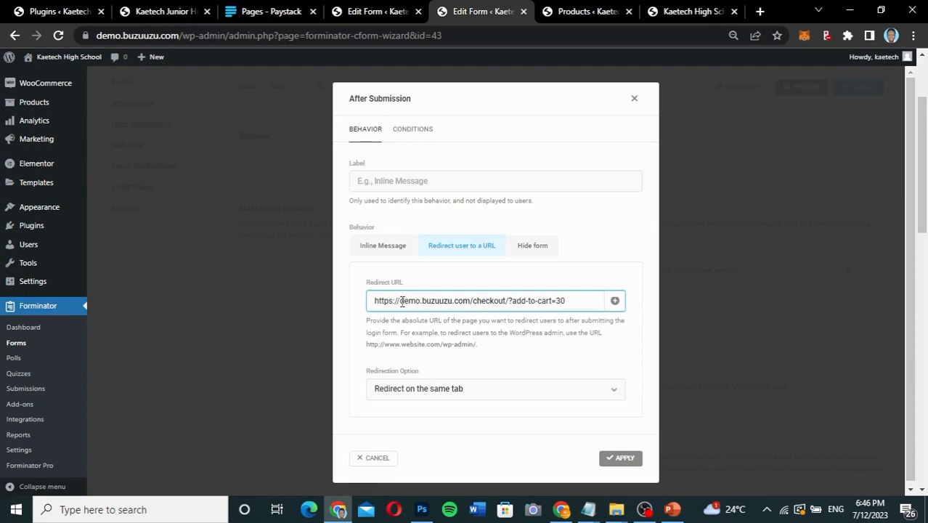
Check the domain, checkout path and product ID in the redirect URL, and apply the after-submission behavior.
{"action": "left_click_drag", "start_coordinate": [471, 303], "coordinate": [395, 303]}
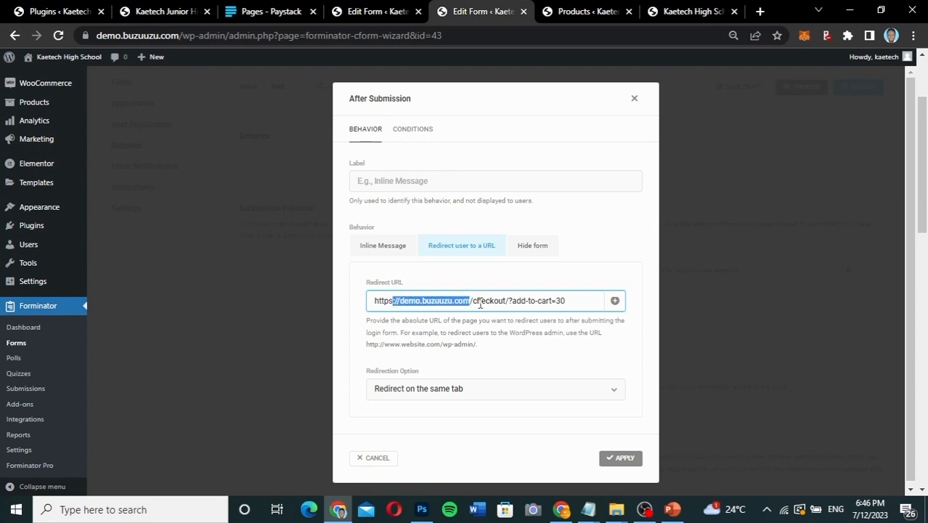
{"action": "mouse_move", "coordinate": [473, 302]}
{"action": "left_mouse_down"}
{"action": "mouse_move", "coordinate": [573, 302]}
{"action": "mouse_move", "coordinate": [475, 305]}
{"action": "left_mouse_up"}
{"action": "left_click", "coordinate": [573, 303]}
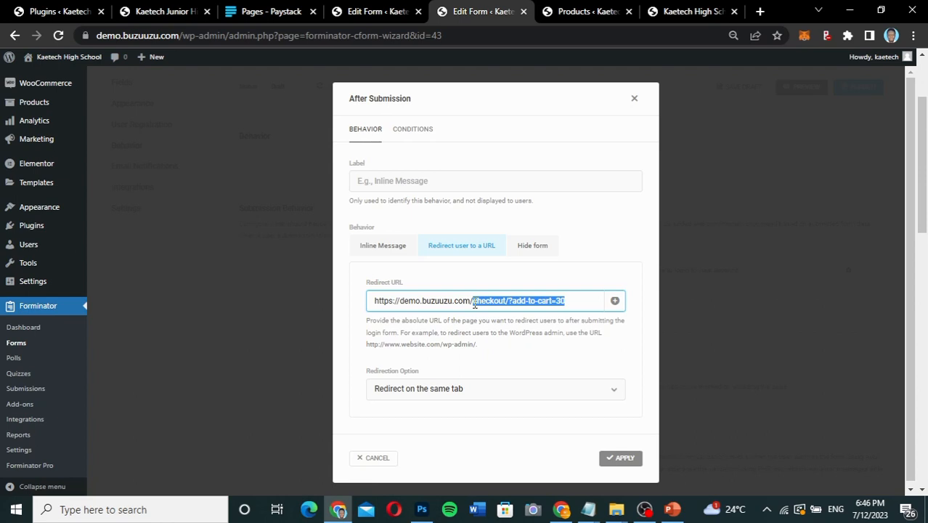
{"action": "left_click", "coordinate": [567, 303]}
{"action": "left_click_drag", "start_coordinate": [568, 303], "coordinate": [558, 301]}
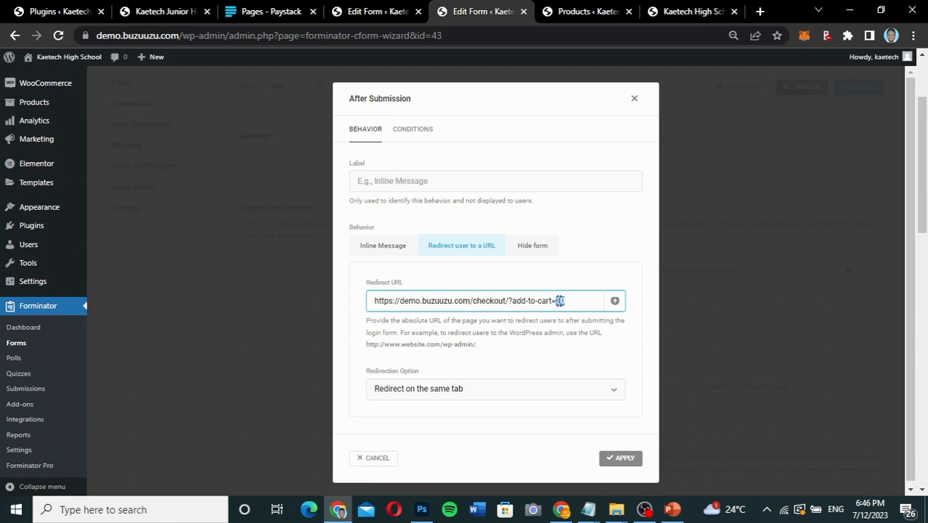
{"action": "left_click", "coordinate": [559, 301]}
{"action": "left_click", "coordinate": [621, 459]}
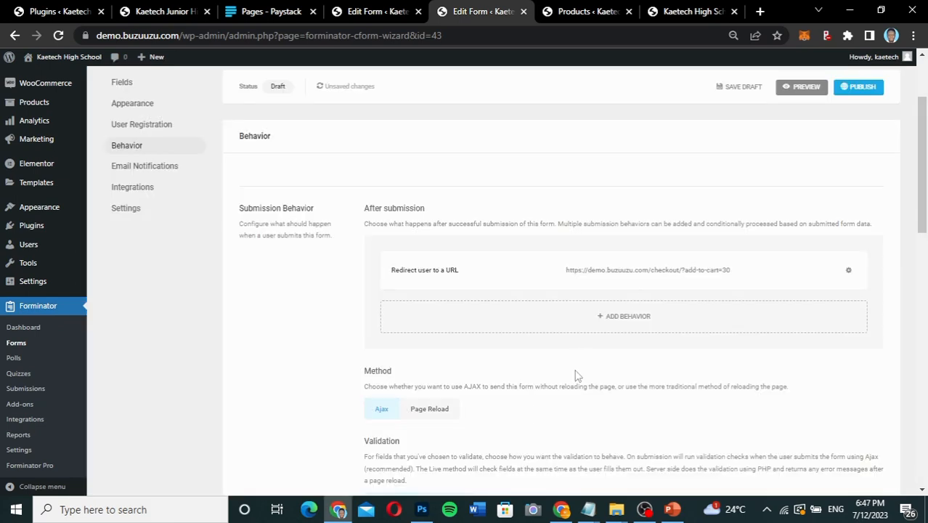
Advance from Behavior through Email Notifications and Integrations to the form's Settings, keeping the existing options.
{"action": "scroll", "coordinate": [582, 371], "scroll_direction": "down", "scroll_amount": 5}
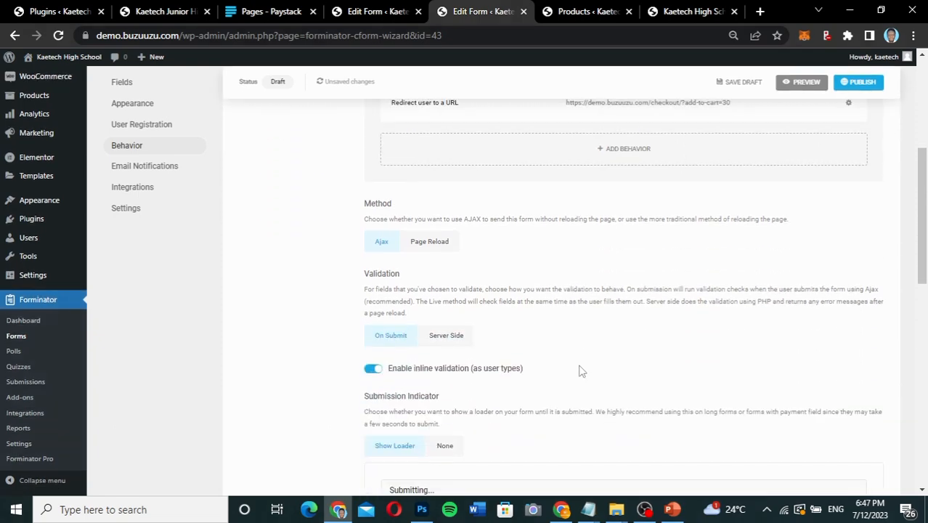
{"action": "scroll", "coordinate": [581, 371], "scroll_direction": "down", "scroll_amount": 3}
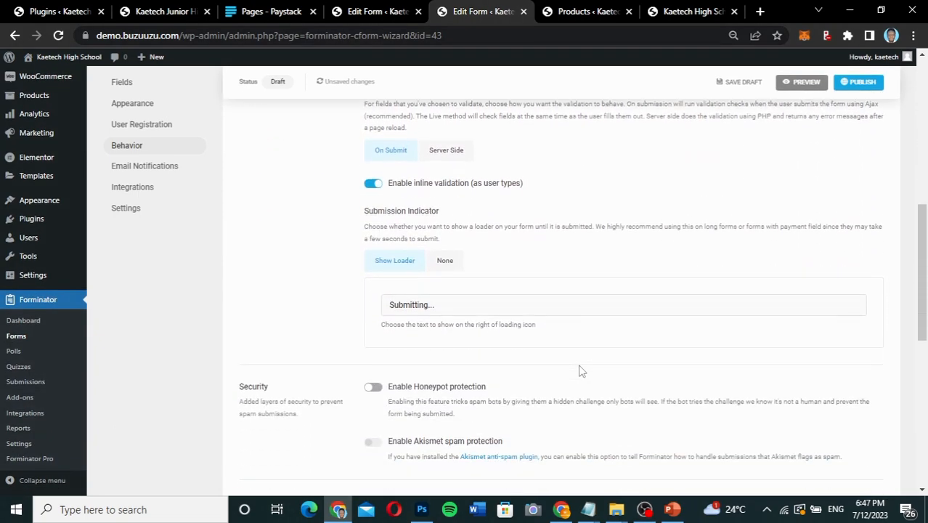
{"action": "scroll", "coordinate": [581, 371], "scroll_direction": "down", "scroll_amount": 4}
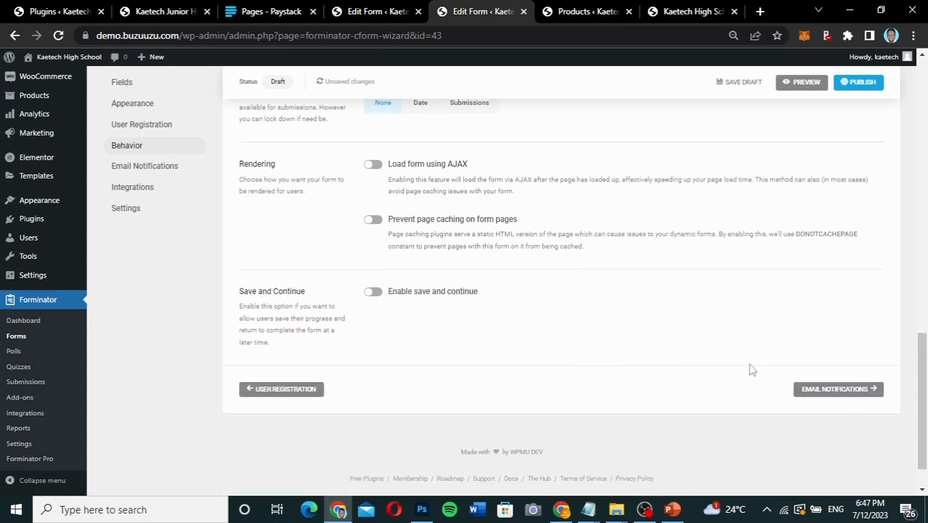
{"action": "left_click", "coordinate": [843, 392]}
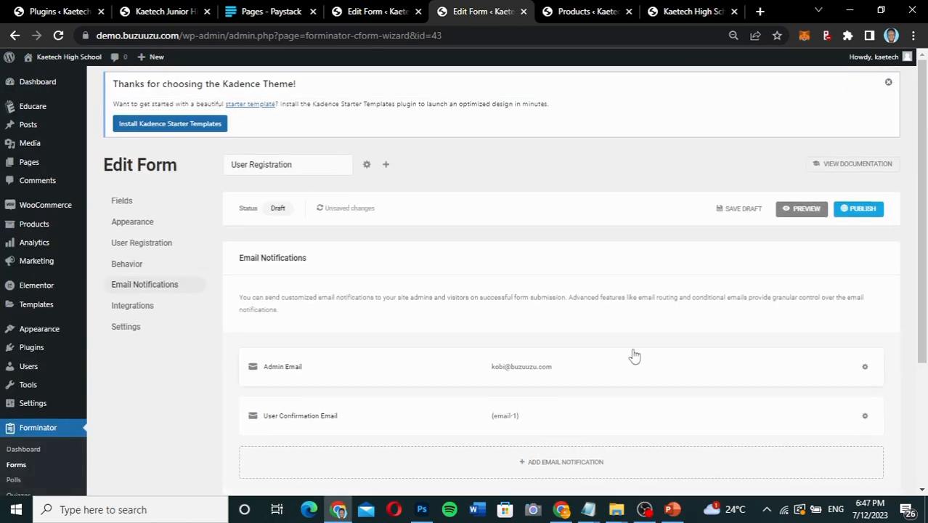
{"action": "scroll", "coordinate": [597, 381], "scroll_direction": "down", "scroll_amount": 2}
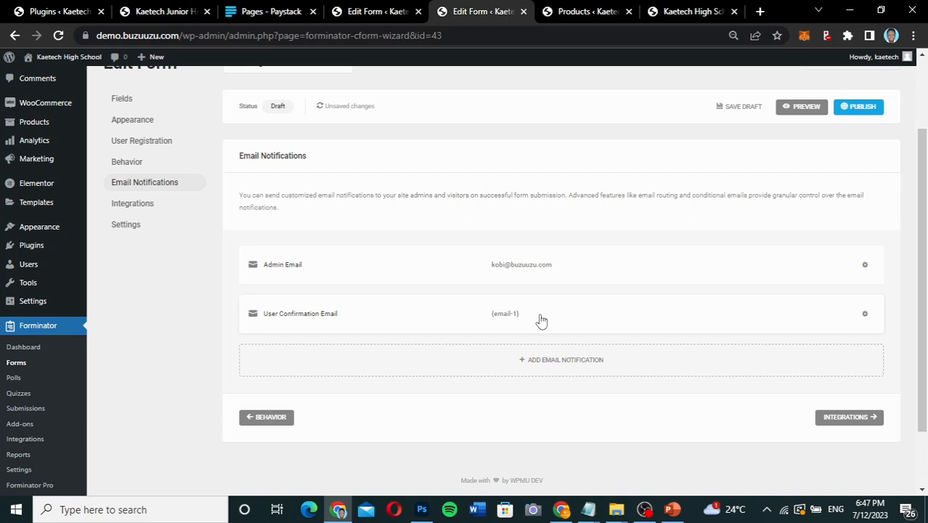
{"action": "left_click", "coordinate": [850, 417]}
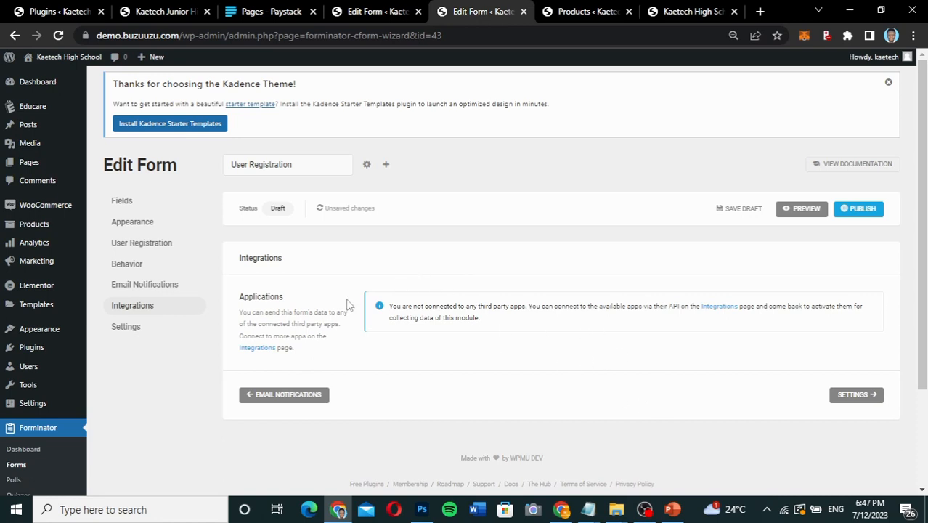
{"action": "scroll", "coordinate": [253, 338], "scroll_direction": "down", "scroll_amount": 1}
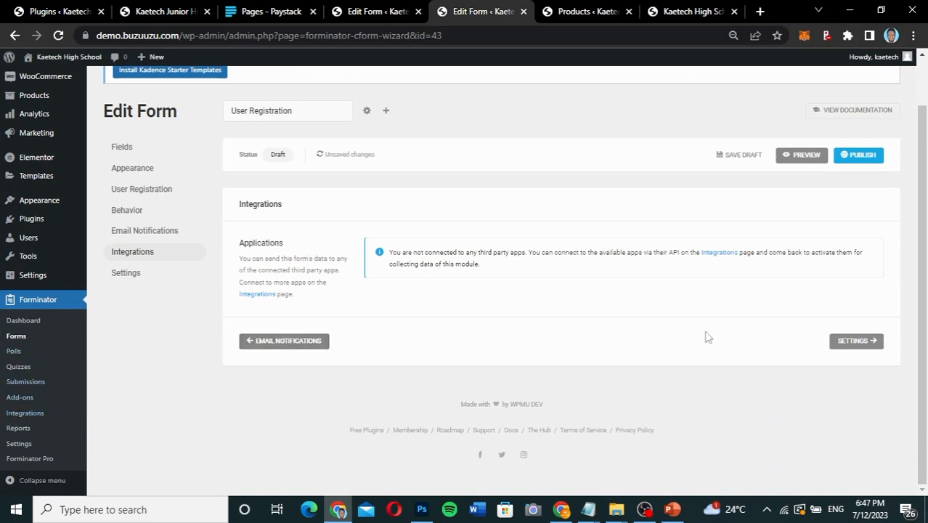
{"action": "left_click", "coordinate": [869, 341]}
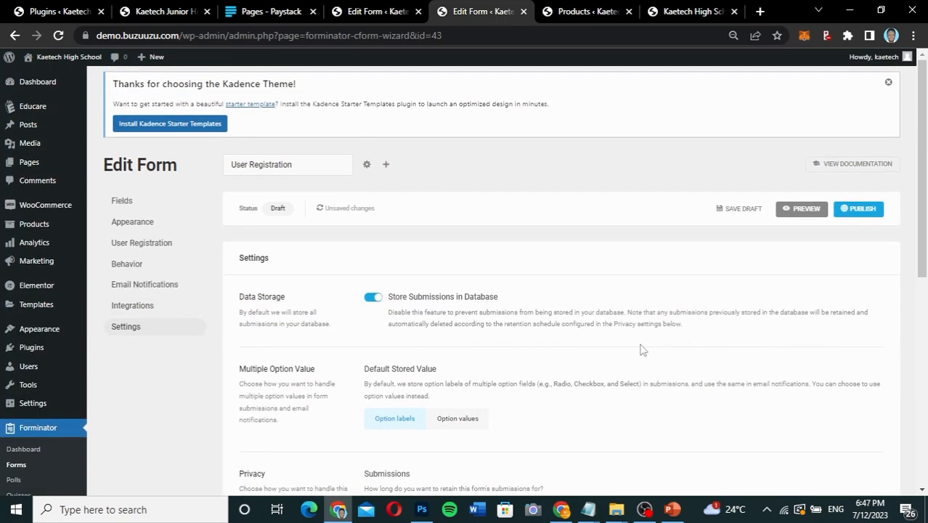
Review the form's data storage and privacy settings, publish the User Registration form and copy its shortcode.
{"action": "scroll", "coordinate": [643, 349], "scroll_direction": "down", "scroll_amount": 2}
{"action": "scroll", "coordinate": [642, 349], "scroll_direction": "down", "scroll_amount": 2}
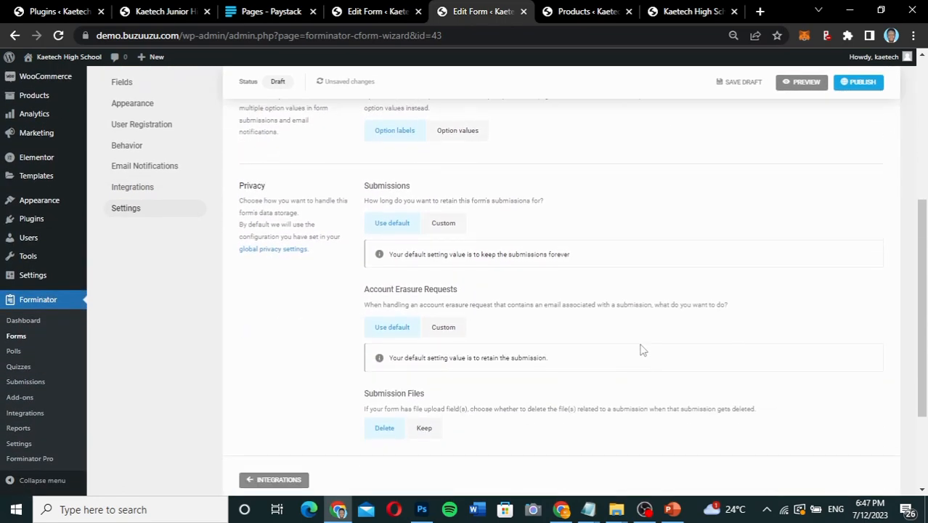
{"action": "scroll", "coordinate": [642, 349], "scroll_direction": "up", "scroll_amount": 2}
{"action": "scroll", "coordinate": [642, 349], "scroll_direction": "down", "scroll_amount": 2}
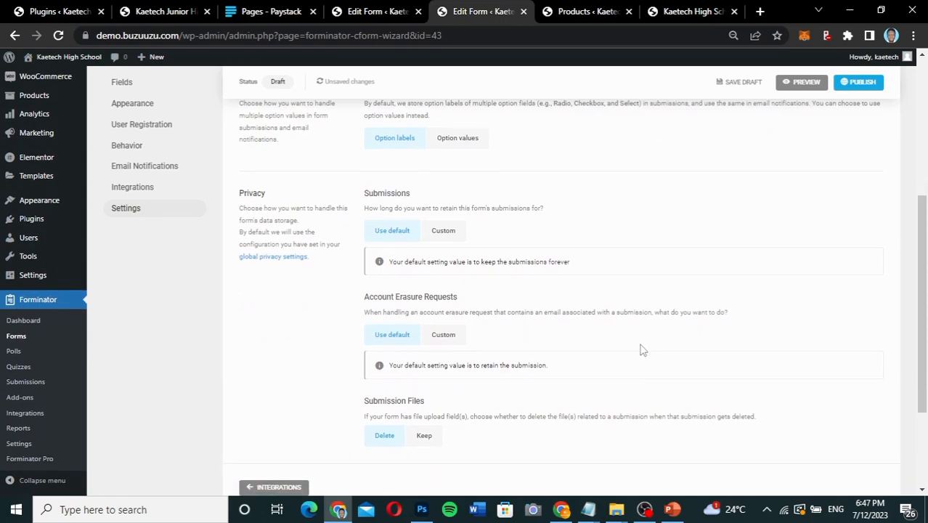
{"action": "scroll", "coordinate": [642, 350], "scroll_direction": "up", "scroll_amount": 1}
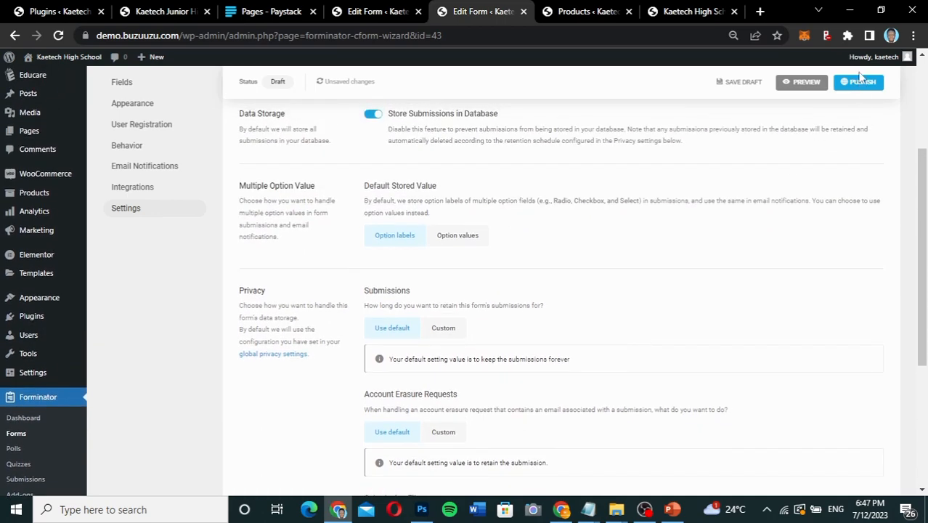
{"action": "left_click", "coordinate": [860, 81]}
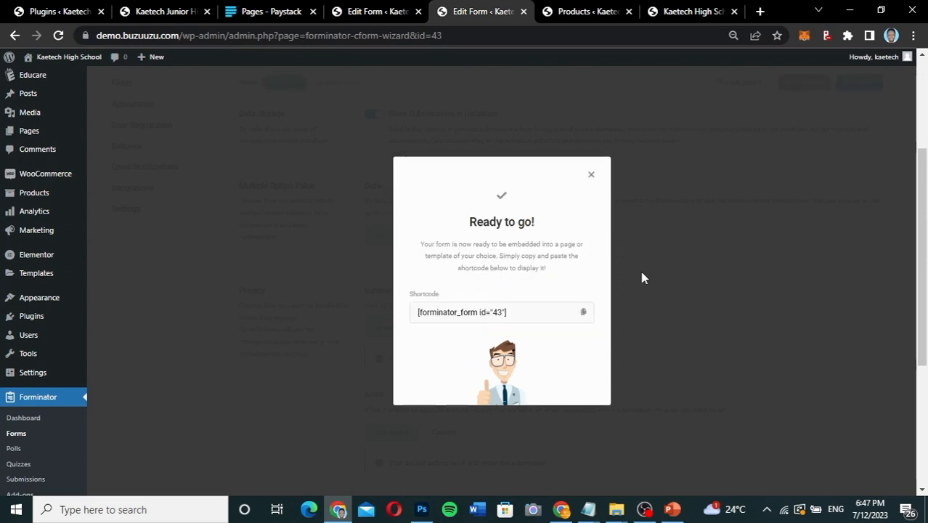
{"action": "left_click", "coordinate": [584, 313]}
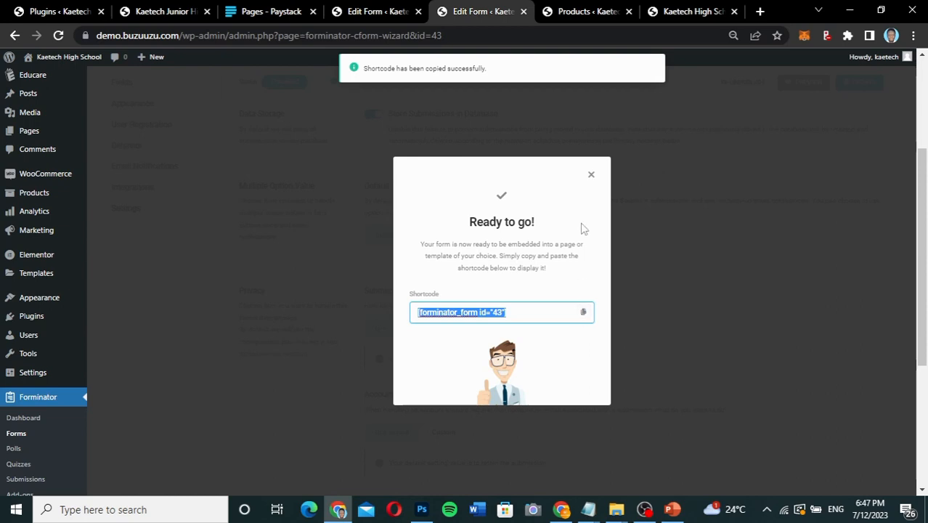
Open the list of all WordPress pages in place of the User Login form editor.
{"action": "left_click", "coordinate": [377, 12]}
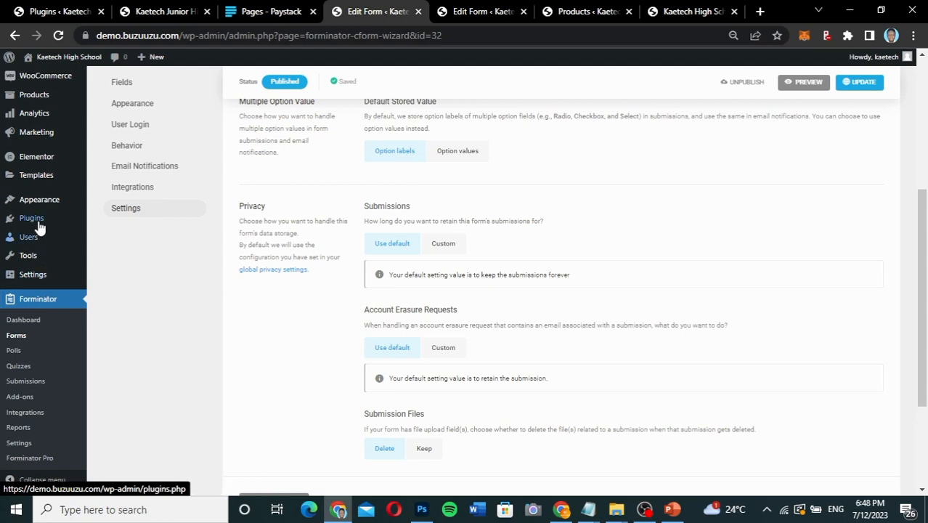
{"action": "scroll", "coordinate": [34, 299], "scroll_direction": "up", "scroll_amount": 3}
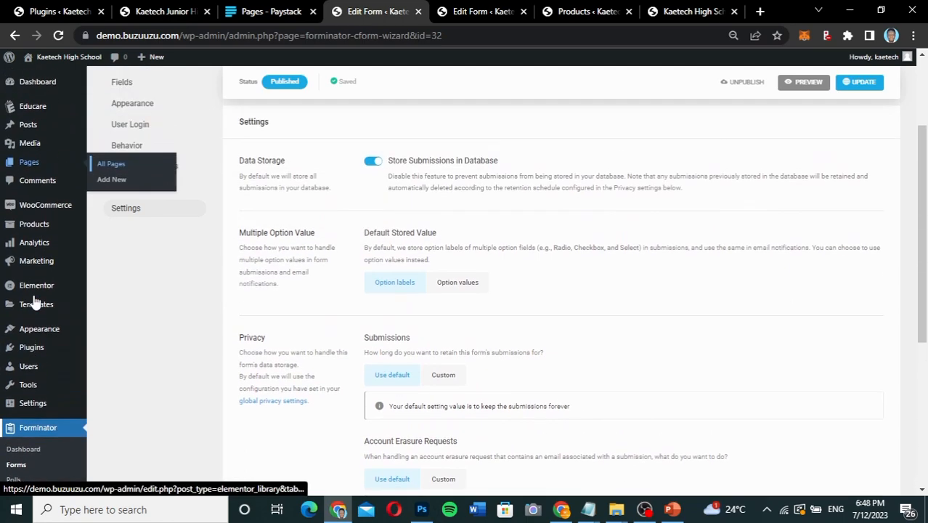
{"action": "mouse_move", "coordinate": [34, 299]}
{"action": "scroll", "coordinate": [34, 297], "scroll_direction": "down", "scroll_amount": 1}
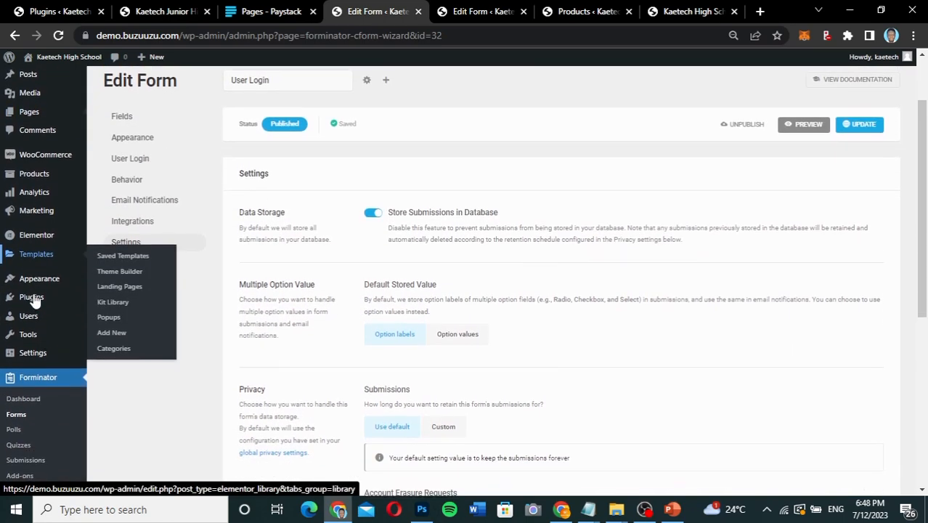
{"action": "mouse_move", "coordinate": [38, 113]}
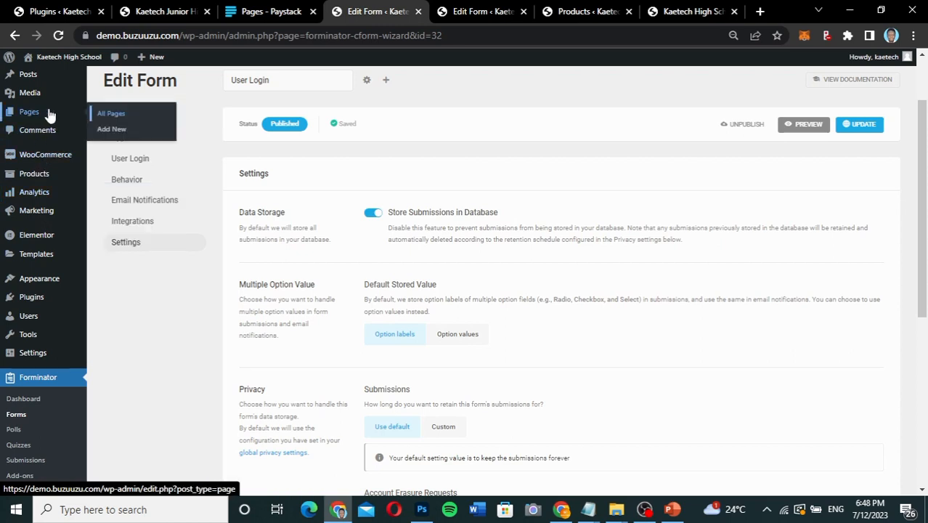
{"action": "left_click", "coordinate": [109, 115]}
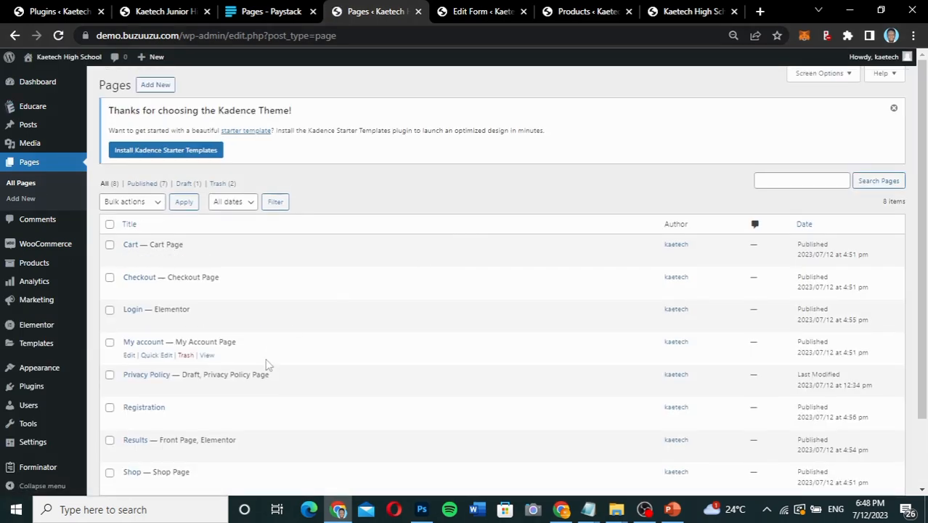
Open the Registration page for editing with Elementor.
{"action": "scroll", "coordinate": [266, 366], "scroll_direction": "down", "scroll_amount": 3}
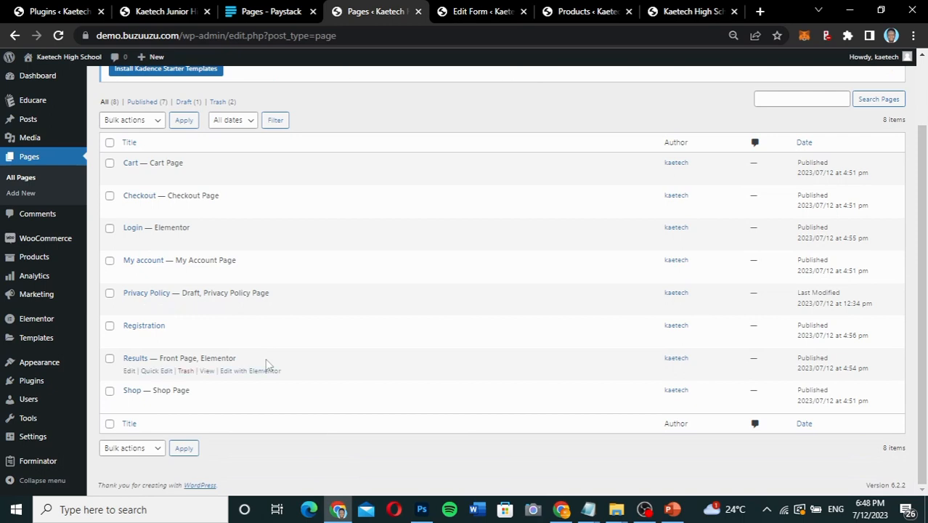
{"action": "key", "text": "ctrl+plus"}
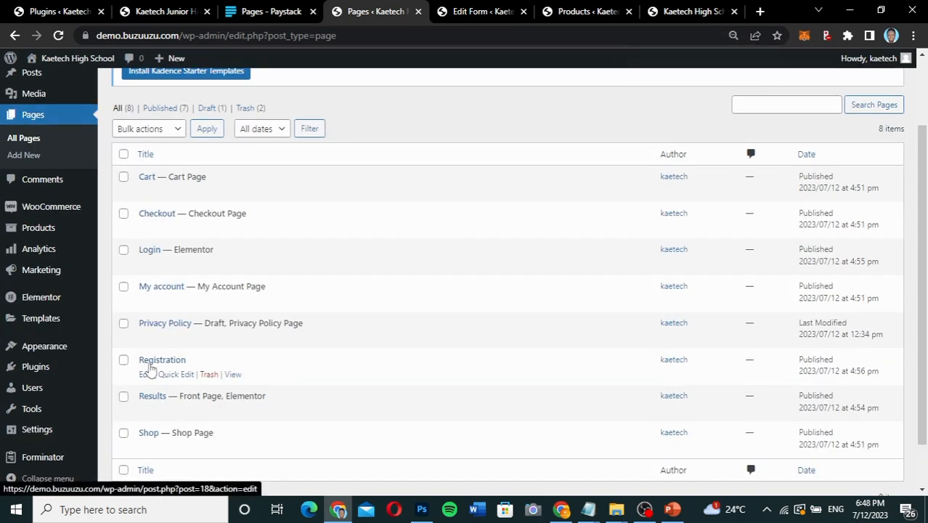
{"action": "left_click", "coordinate": [144, 375]}
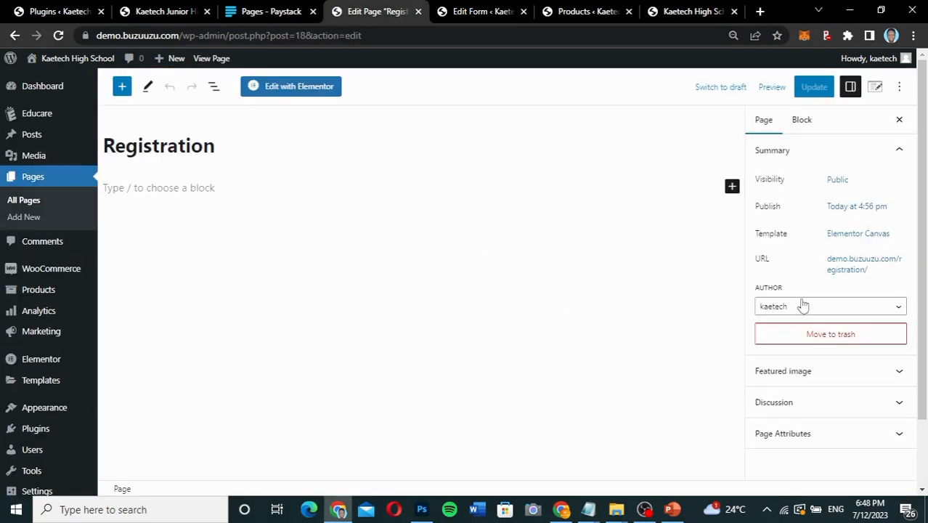
{"action": "left_click", "coordinate": [293, 89]}
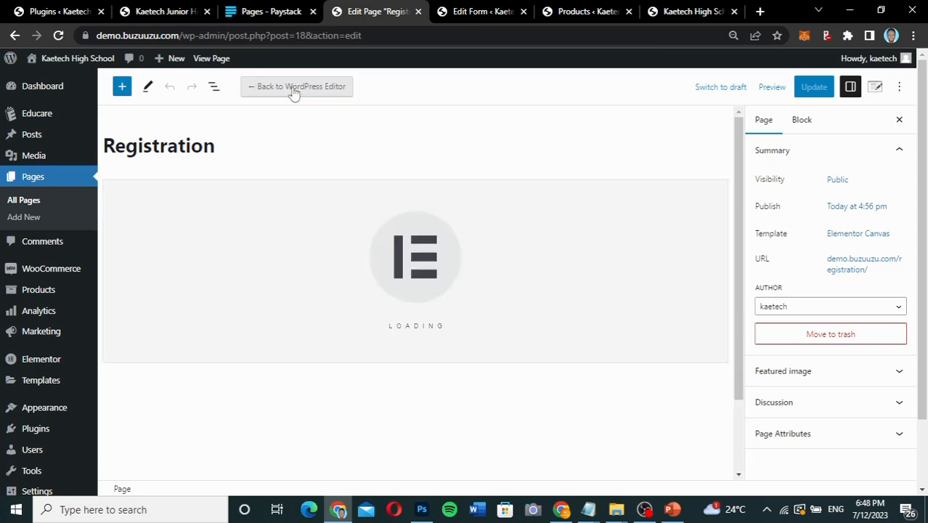
Open the list of all pages in place of the WooCommerce products list.
{"action": "left_click", "coordinate": [486, 12]}
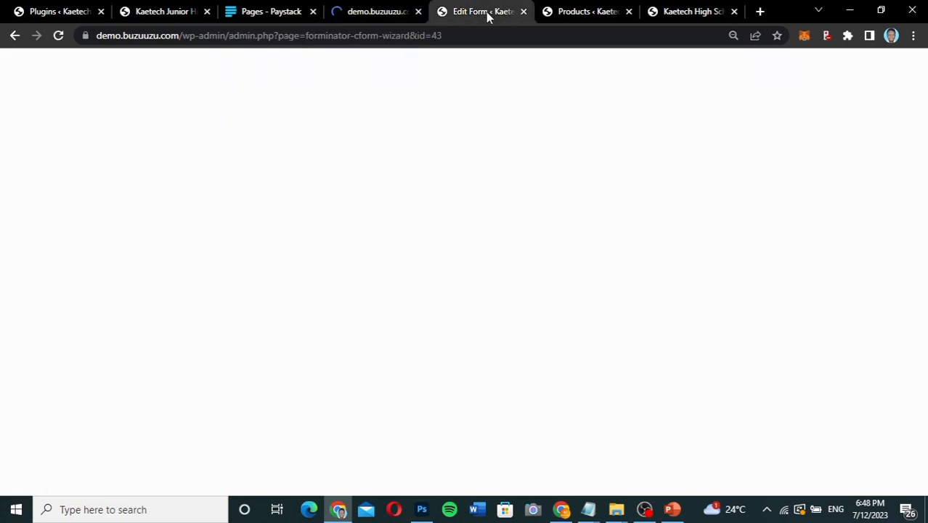
{"action": "left_click", "coordinate": [572, 12]}
{"action": "mouse_move", "coordinate": [38, 182]}
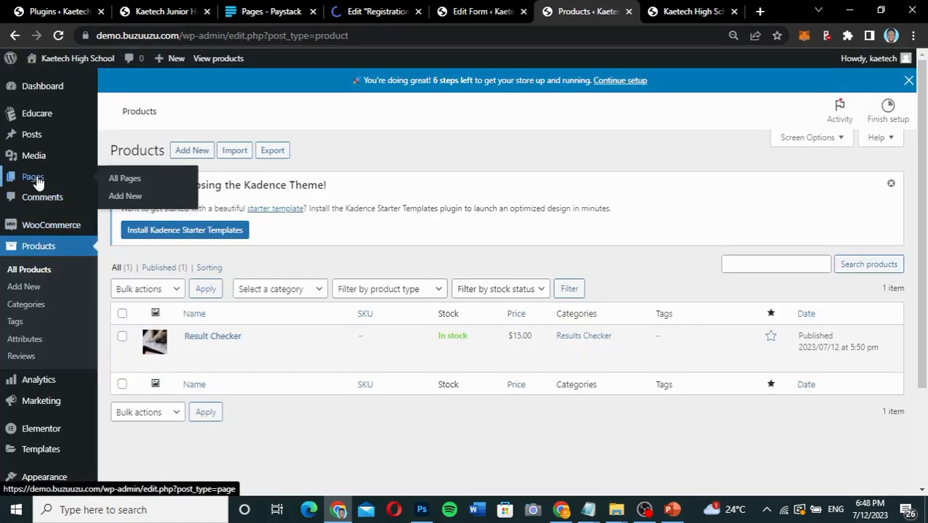
{"action": "left_click", "coordinate": [124, 178]}
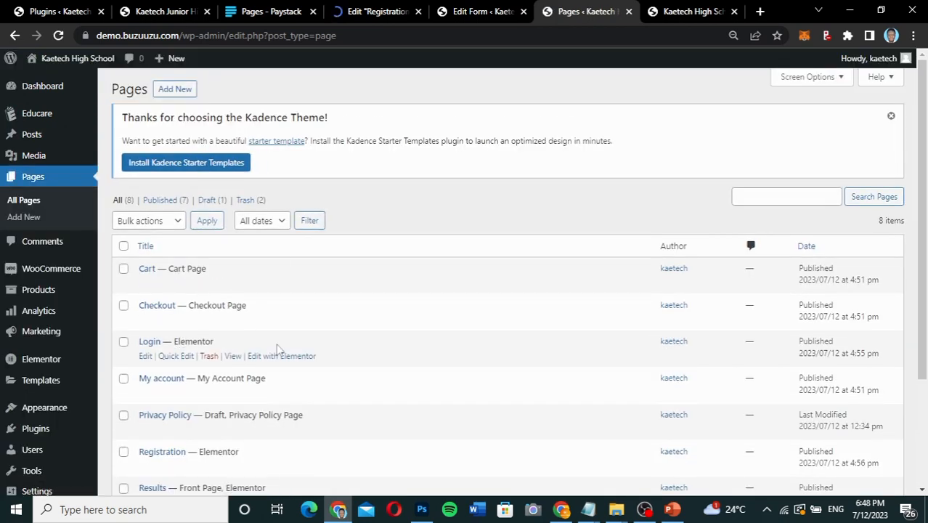
Open the Login page in Elementor in a separate browser tab and copy its whole welcome section.
{"action": "right_click", "coordinate": [278, 355]}
{"action": "left_click", "coordinate": [331, 361]}
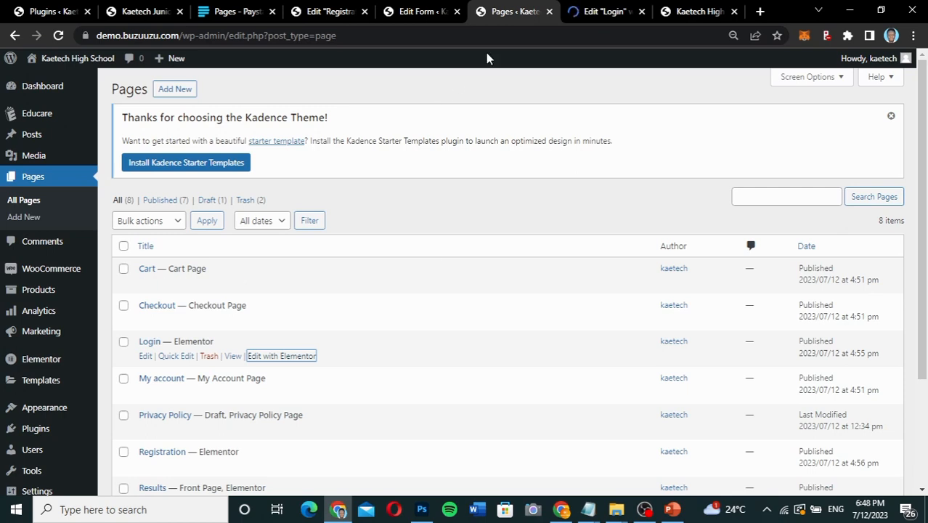
{"action": "left_click", "coordinate": [601, 11]}
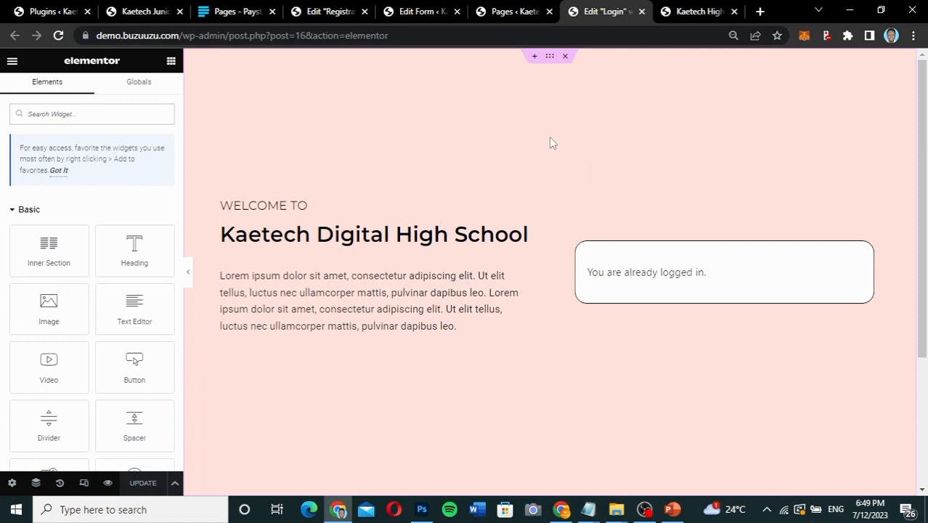
{"action": "right_click", "coordinate": [550, 58]}
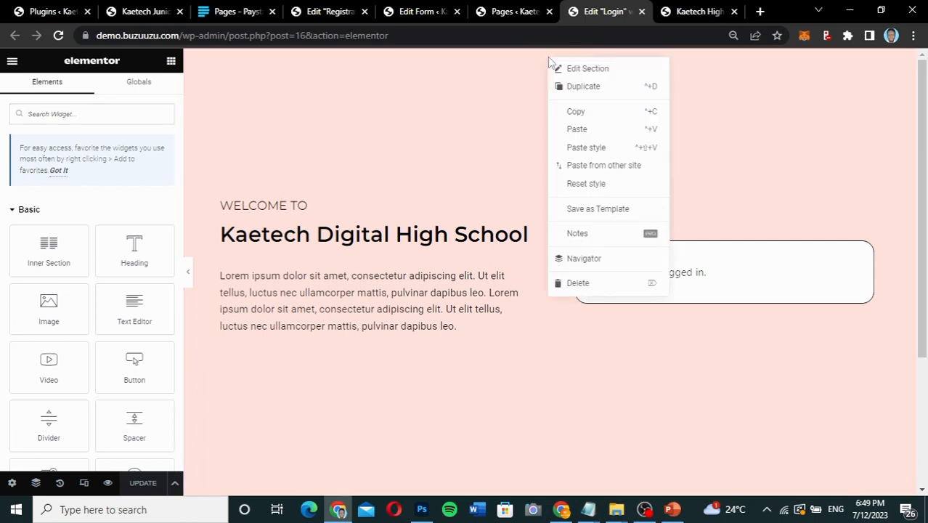
{"action": "left_click", "coordinate": [576, 112]}
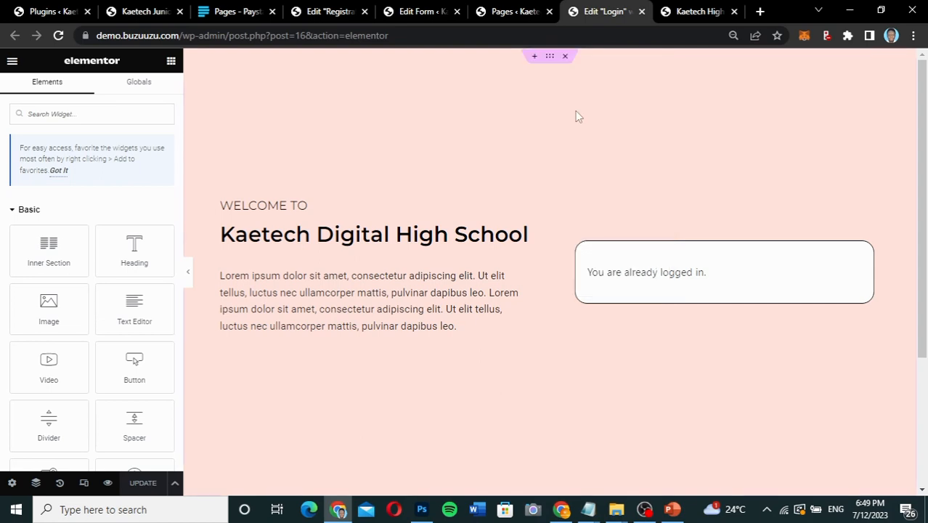
Return to the Registration page in Elementor and paste the copied welcome section into its empty content area.
{"action": "left_click", "coordinate": [410, 15]}
{"action": "left_click", "coordinate": [328, 13]}
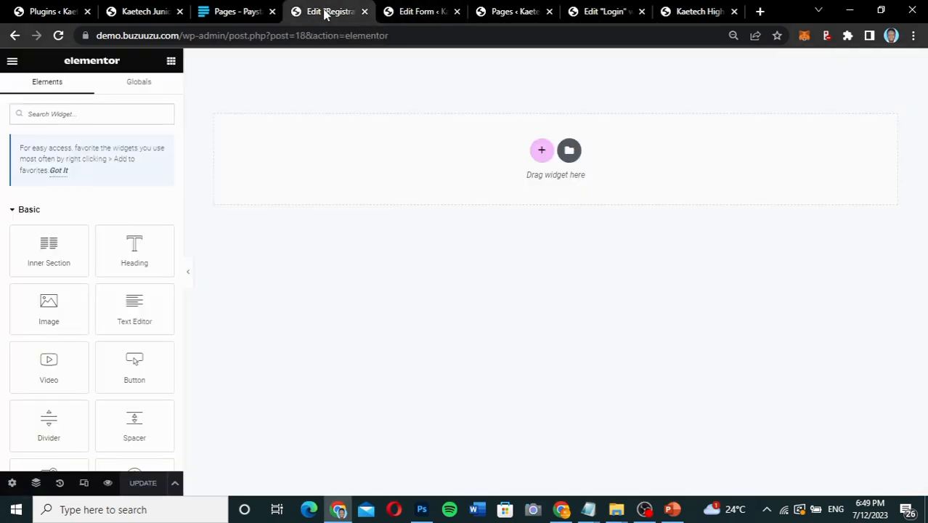
{"action": "right_click", "coordinate": [386, 157]}
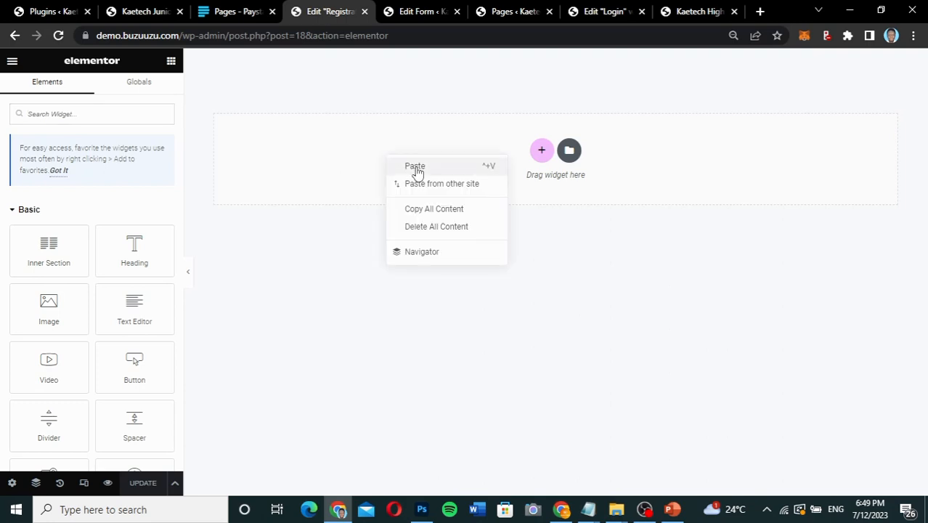
{"action": "left_click", "coordinate": [416, 167]}
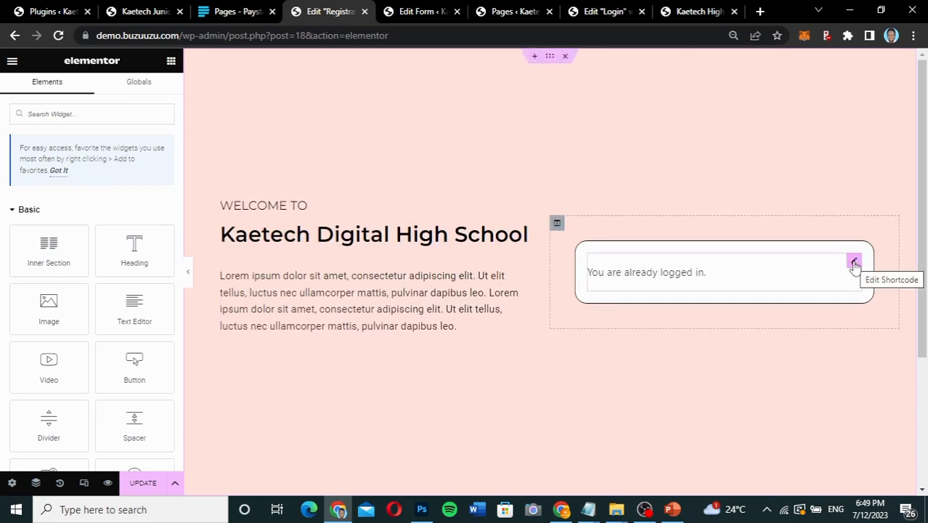
Open the shortcode widget in the pasted section's white box and clear out its shortcode.
{"action": "left_click", "coordinate": [854, 263]}
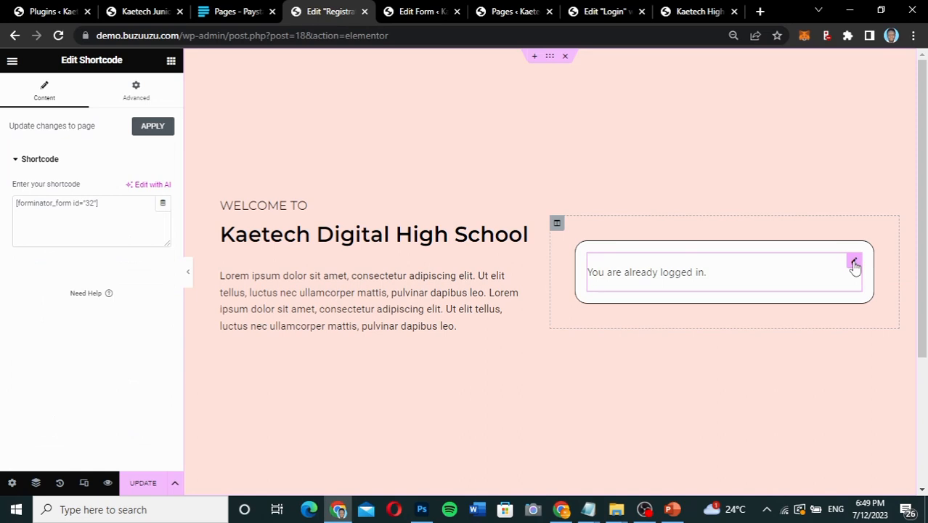
{"action": "left_click_drag", "start_coordinate": [132, 203], "coordinate": [1, 203]}
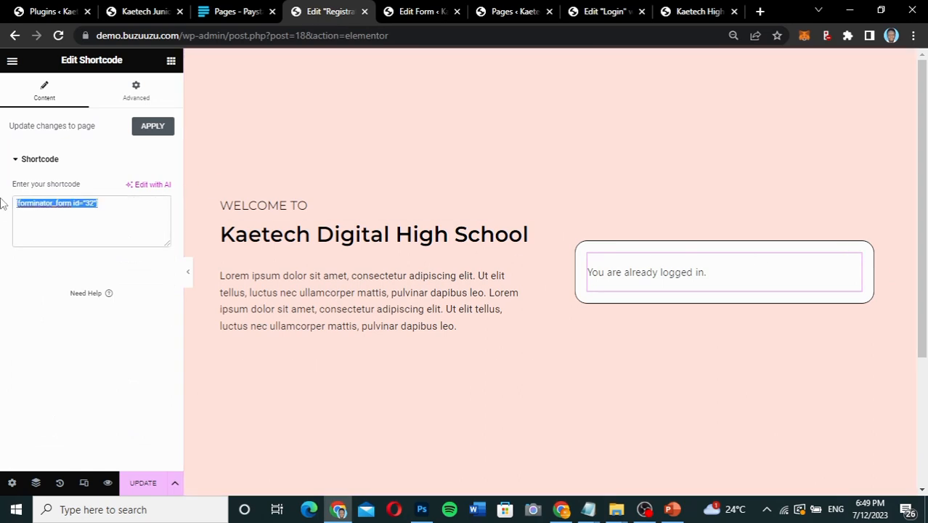
{"action": "key", "text": "ctrl+v"}
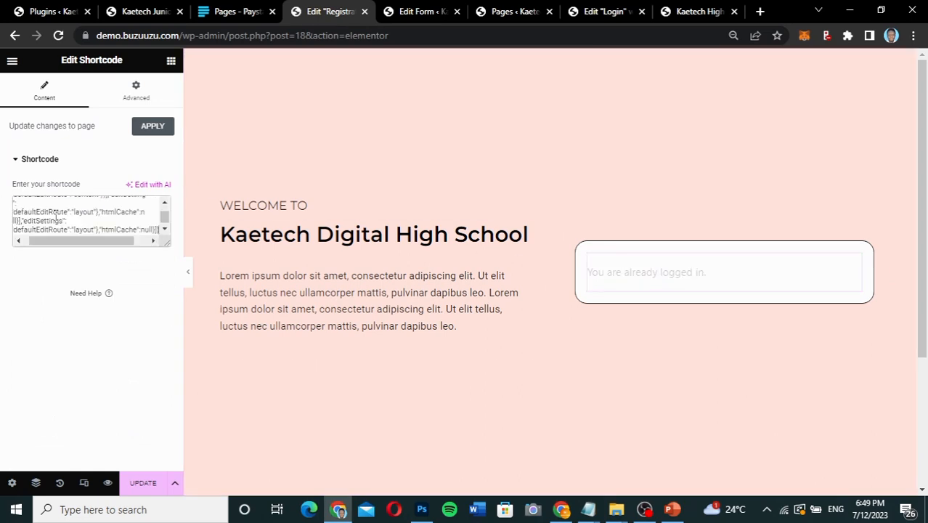
{"action": "key", "text": "ctrl+a"}
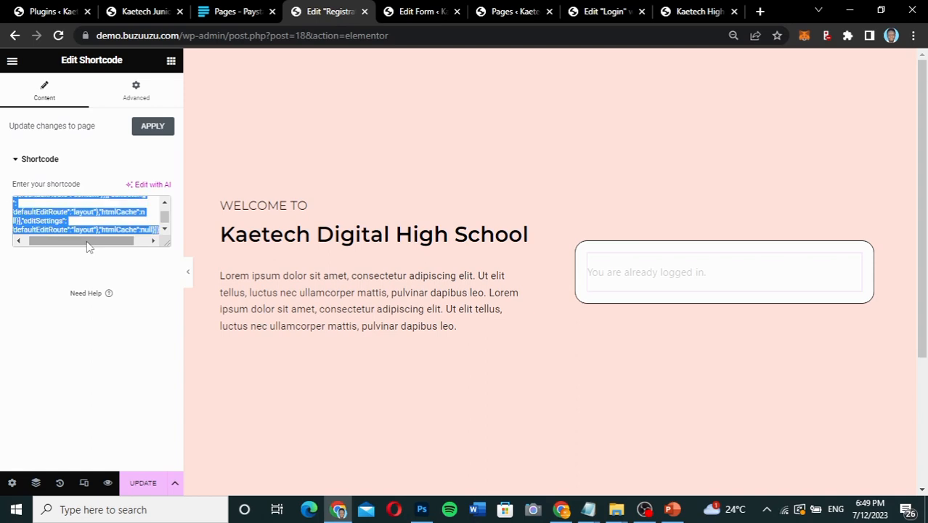
{"action": "key", "text": "BackSpace"}
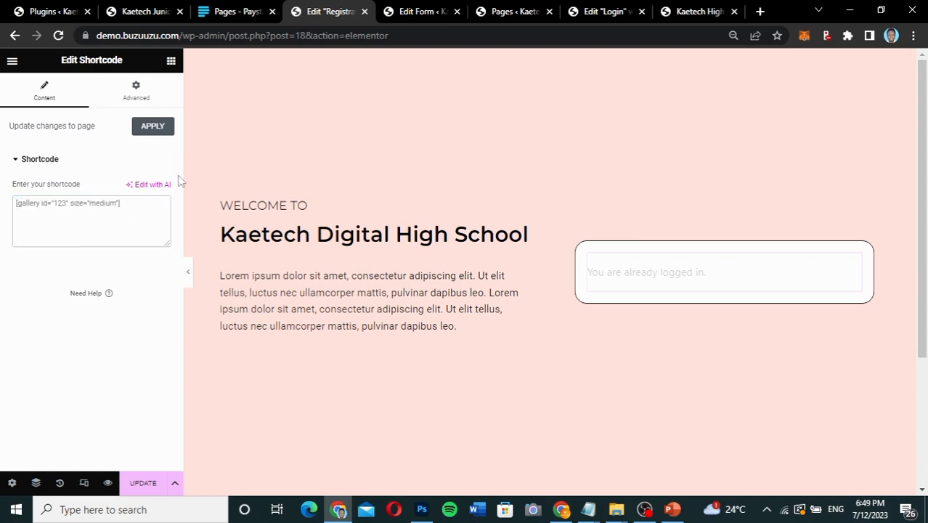
Copy the registration form's shortcode [forminator_form id="43"] from the form editor and paste it into the Registration page's shortcode widget.
{"action": "left_click", "coordinate": [422, 12]}
{"action": "left_click", "coordinate": [599, 317]}
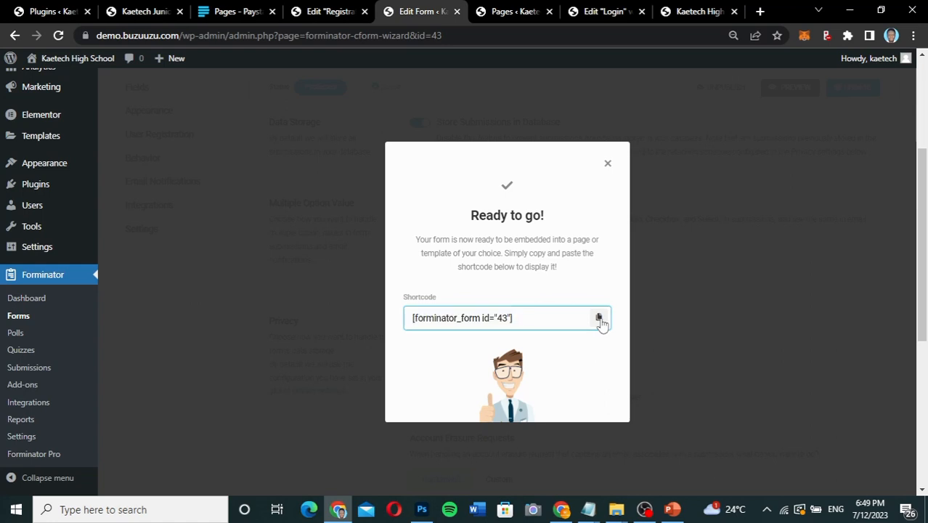
{"action": "left_click", "coordinate": [331, 11]}
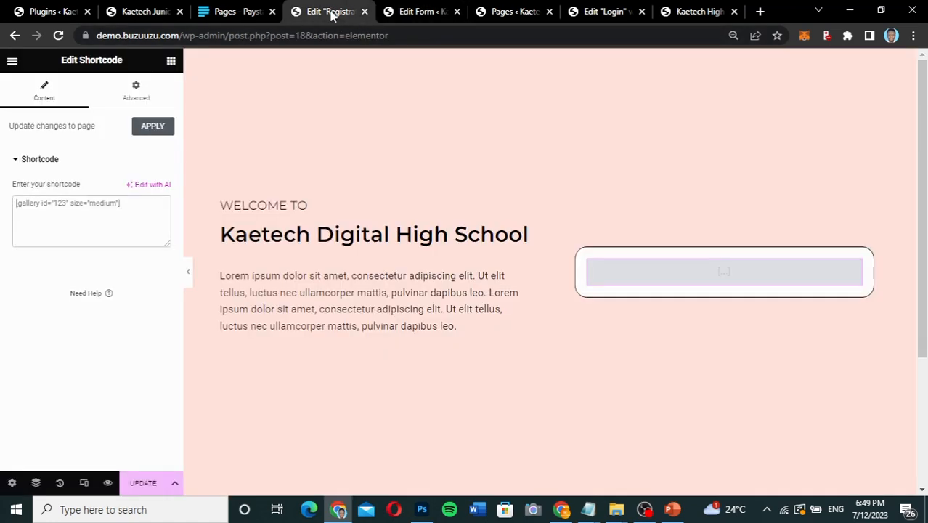
{"action": "left_click", "coordinate": [107, 204]}
{"action": "key", "text": "ctrl+v"}
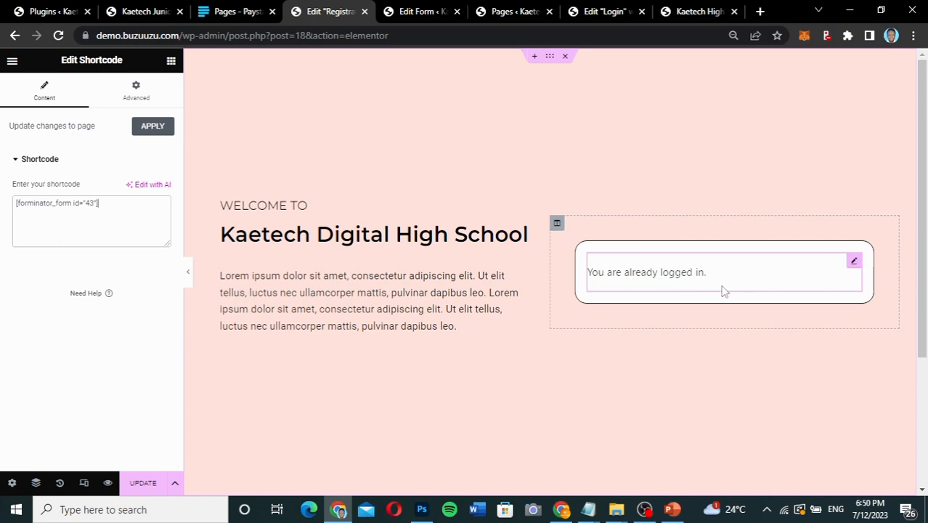
Add a centred heading below the form shortcode reading "Already a user? Login".
{"action": "left_click", "coordinate": [170, 62]}
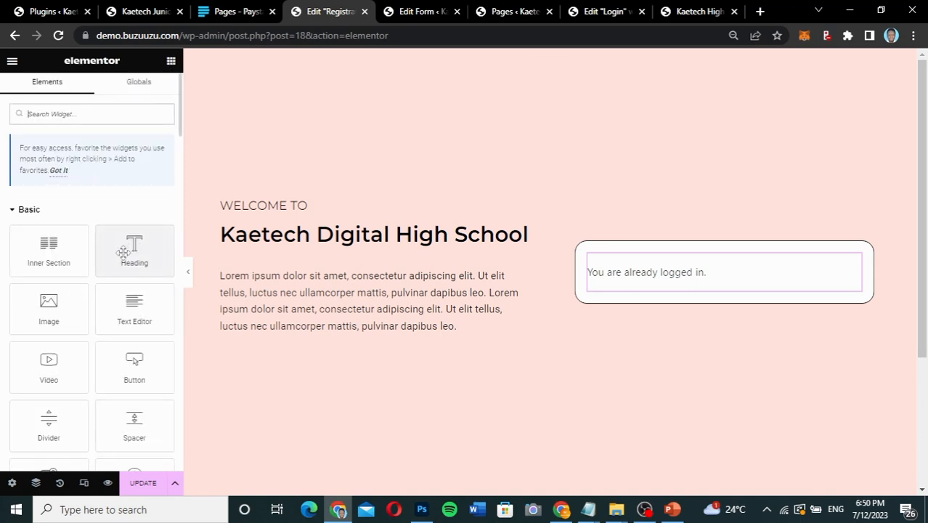
{"action": "left_click_drag", "start_coordinate": [123, 252], "coordinate": [716, 283]}
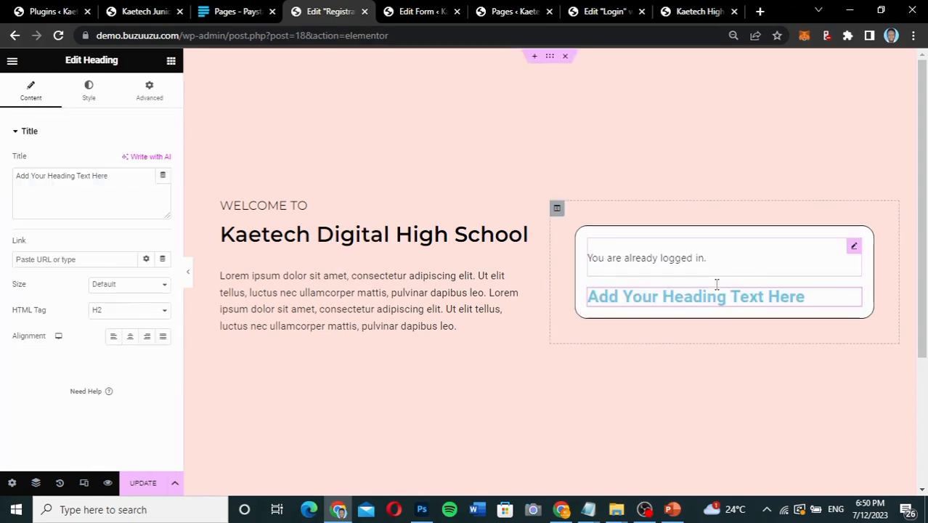
{"action": "left_click", "coordinate": [125, 176]}
{"action": "left_click_drag", "start_coordinate": [125, 175], "coordinate": [10, 190]}
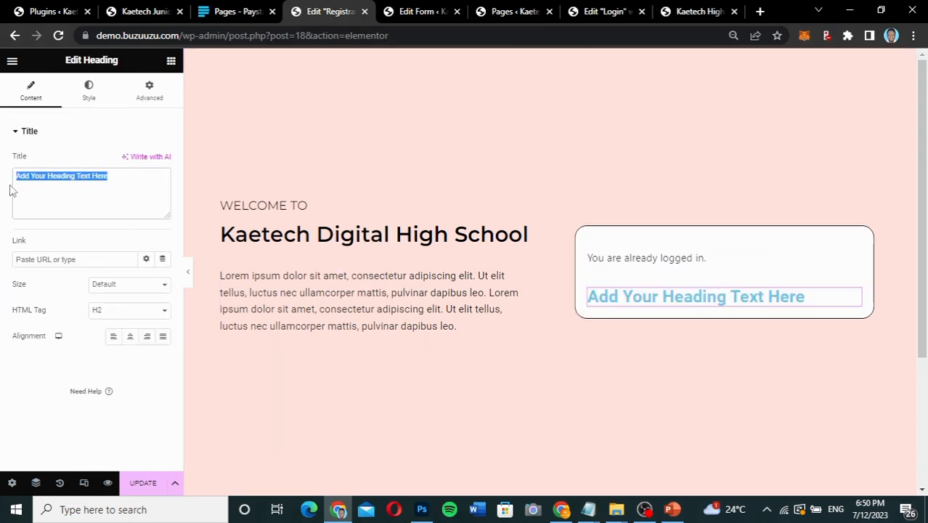
{"action": "type", "text": "Alre"}
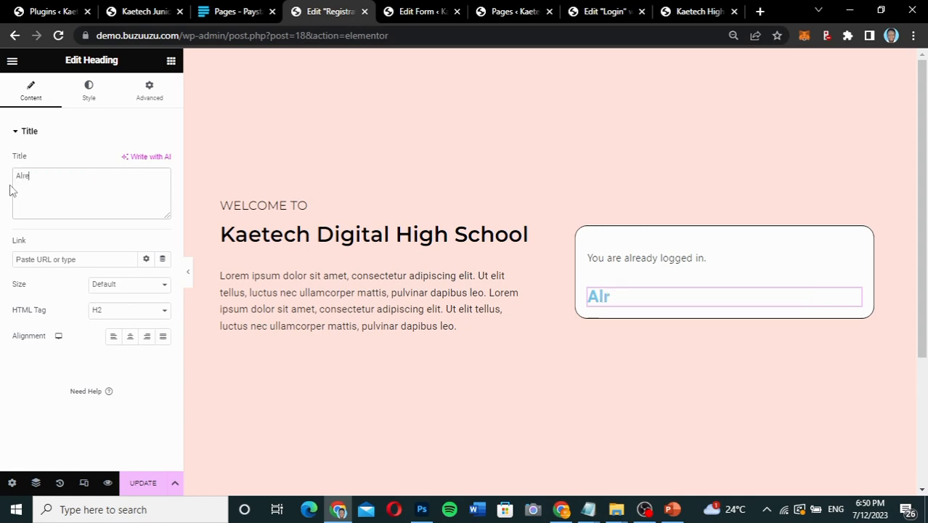
{"action": "type", "text": "ady a user? Login"}
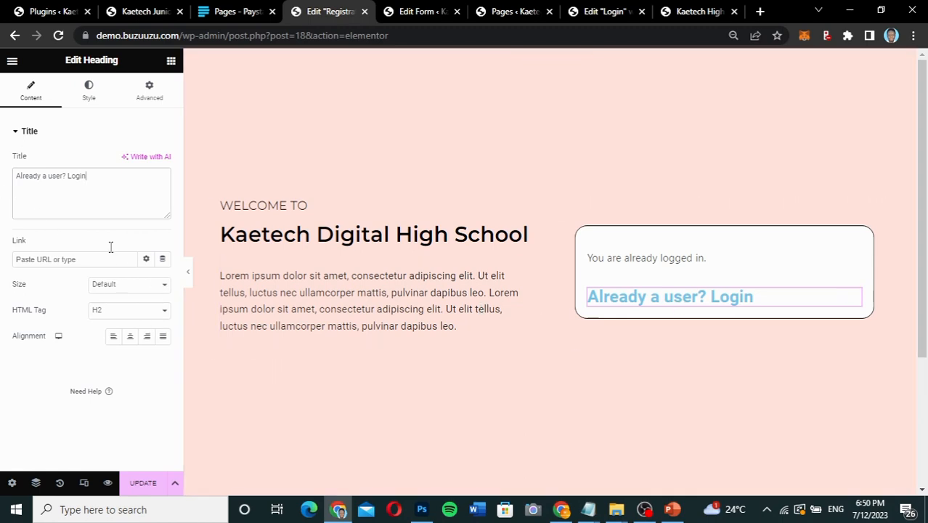
{"action": "left_click", "coordinate": [130, 336]}
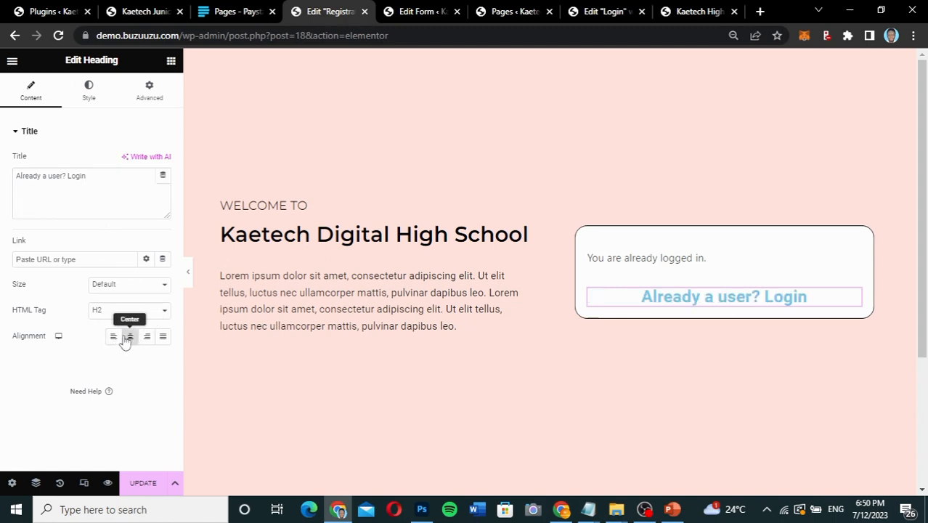
Set the text colour of the "Already a user? Login" heading to black.
{"action": "left_click", "coordinate": [89, 95]}
{"action": "left_click", "coordinate": [163, 161]}
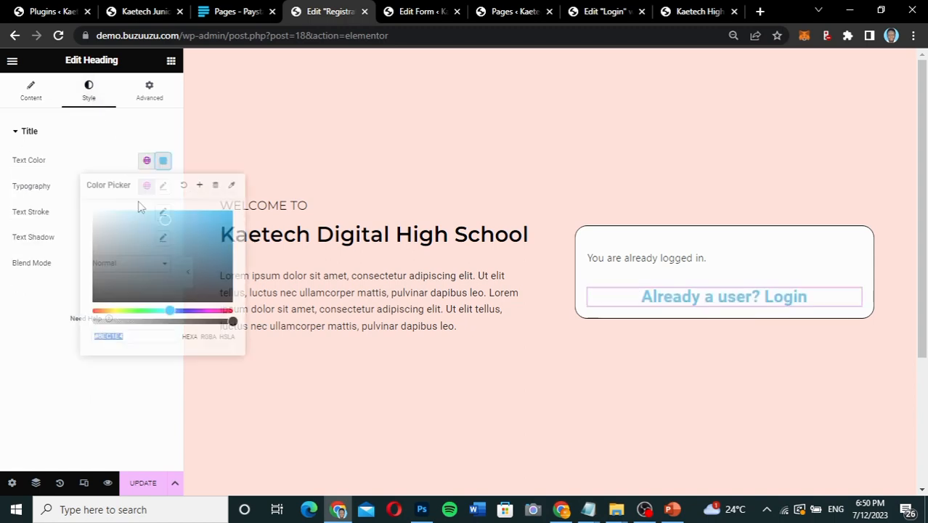
{"action": "left_click", "coordinate": [99, 297]}
{"action": "left_click", "coordinate": [14, 308]}
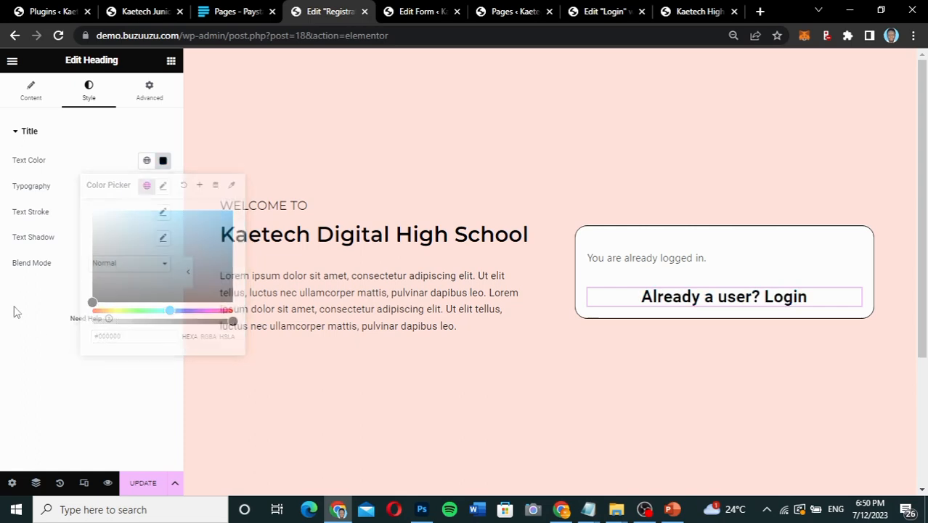
Set the login heading's typography to Montserrat, size 18 px and weight 500 (Medium).
{"action": "left_click", "coordinate": [163, 187]}
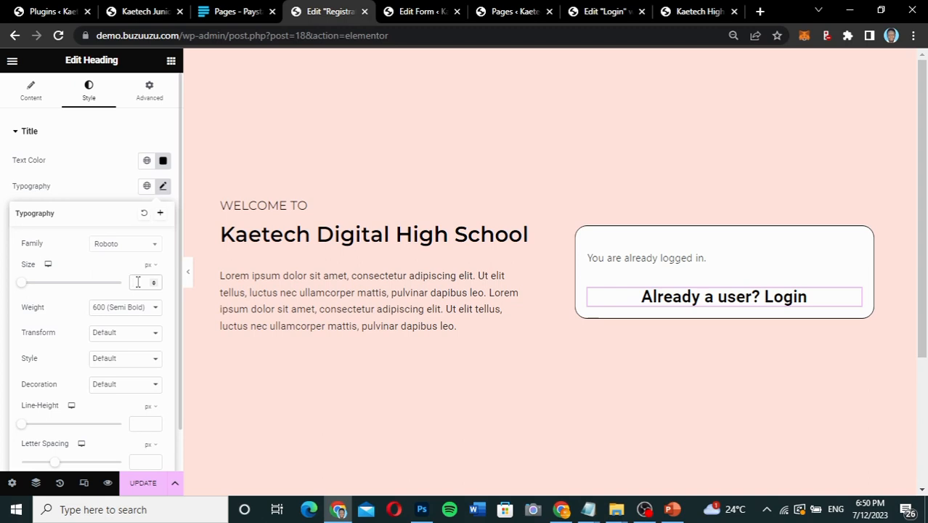
{"action": "left_click", "coordinate": [137, 282]}
{"action": "type", "text": "18"}
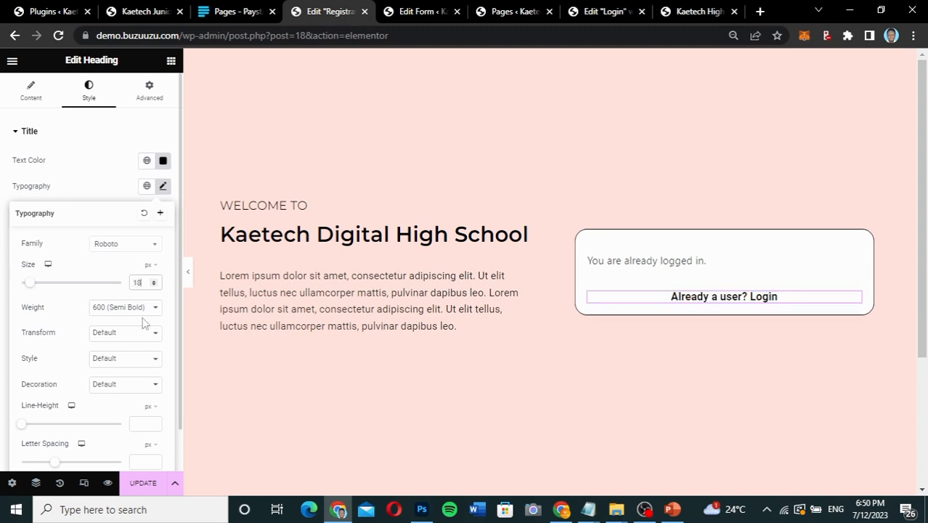
{"action": "left_click", "coordinate": [128, 309]}
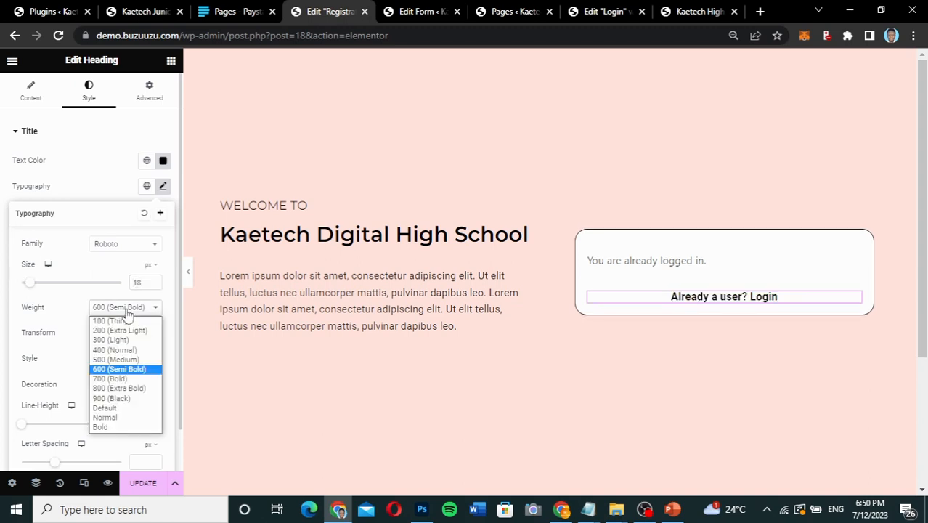
{"action": "left_click", "coordinate": [117, 357]}
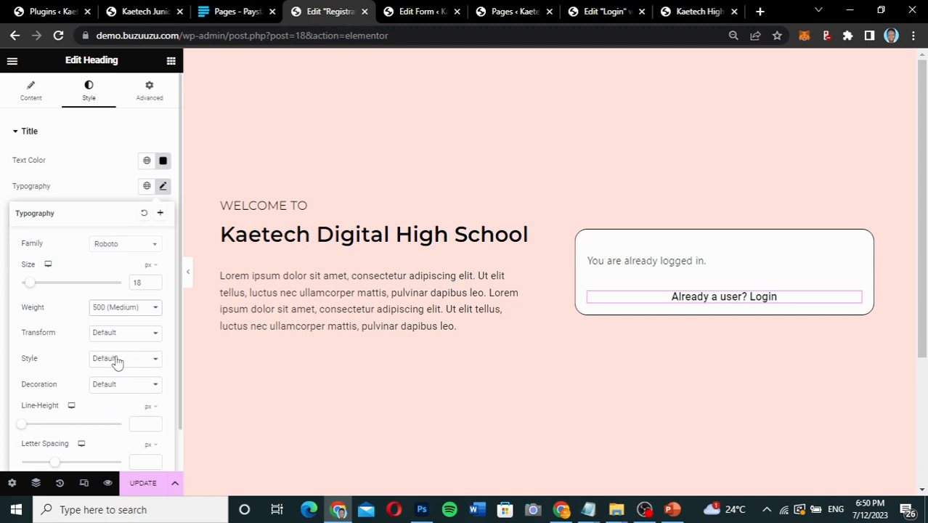
{"action": "left_click", "coordinate": [120, 249]}
{"action": "type", "text": "monts"}
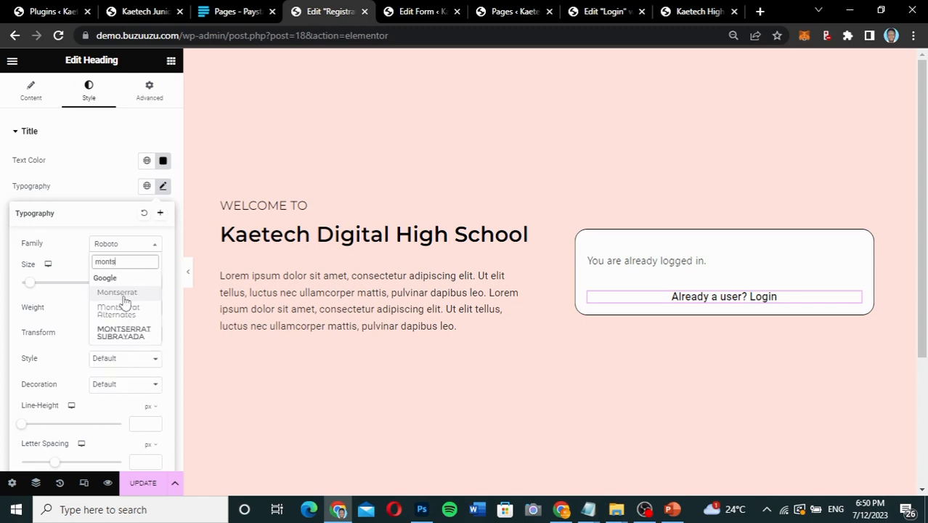
{"action": "left_click", "coordinate": [116, 292]}
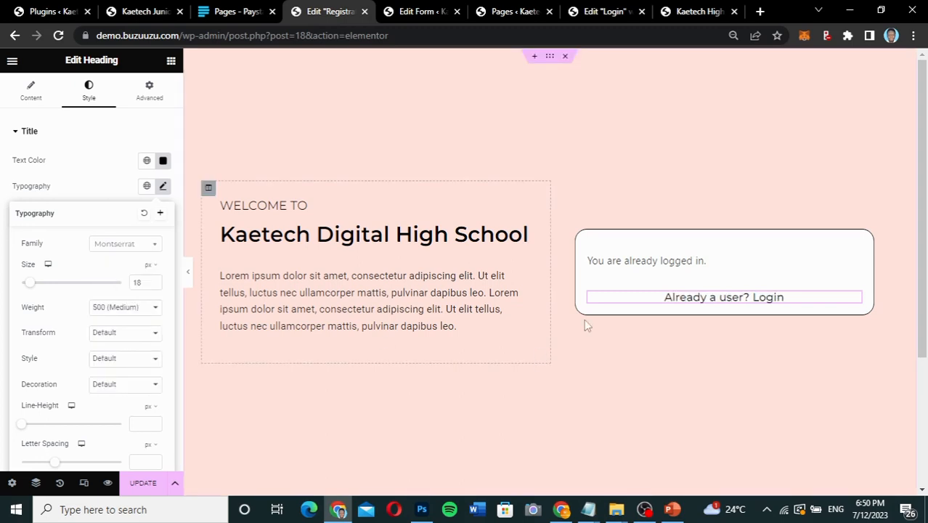
Link the "Already a user? Login" heading to the site's Login page.
{"action": "left_click", "coordinate": [42, 104]}
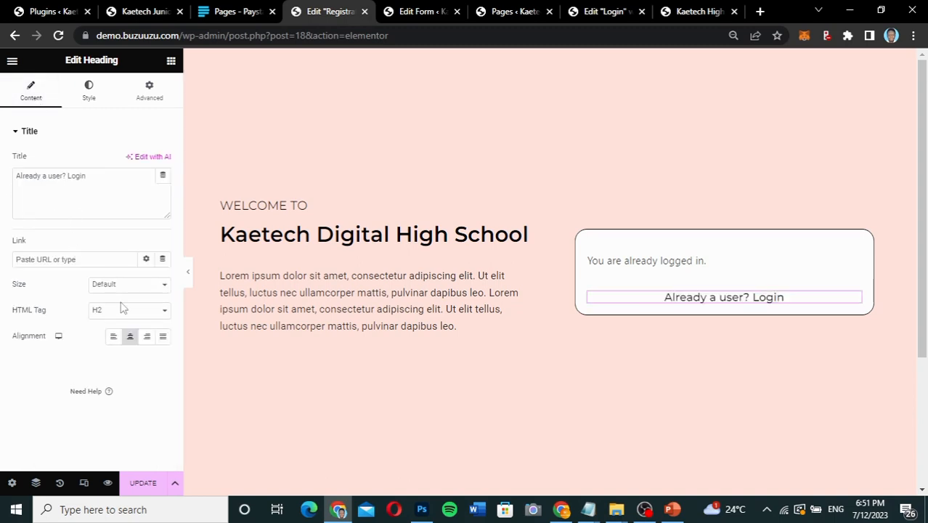
{"action": "left_click", "coordinate": [41, 260]}
{"action": "type", "text": "login"}
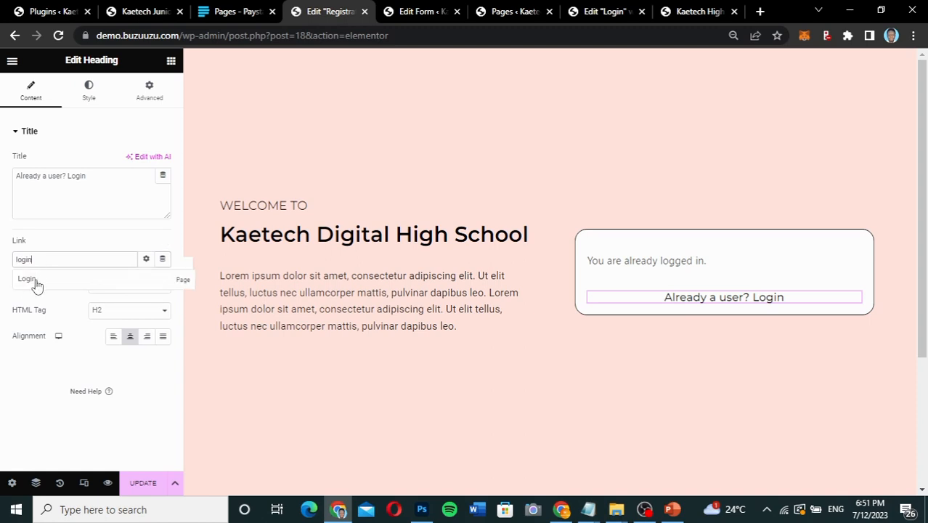
{"action": "left_click", "coordinate": [37, 280]}
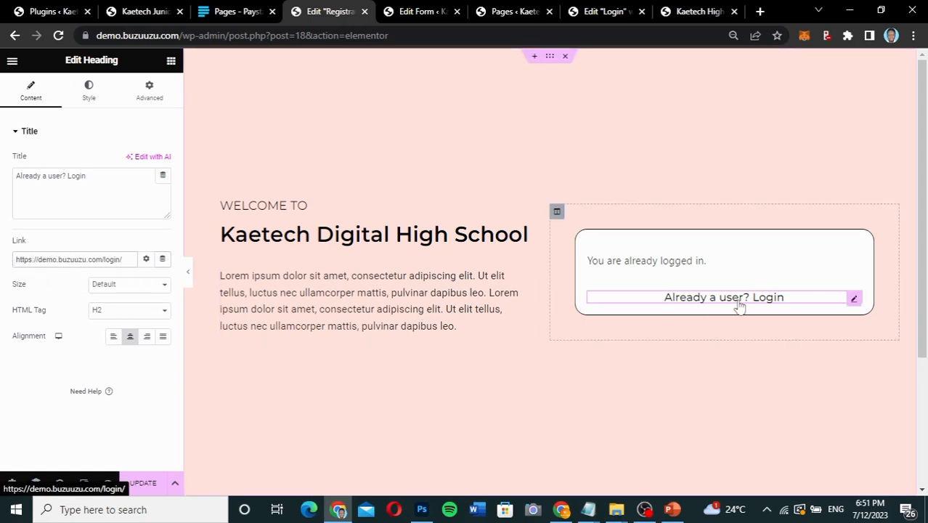
Copy the "Already a user? Login" heading and paste it below the form shortcode on the Login page in Elementor.
{"action": "right_click", "coordinate": [854, 297]}
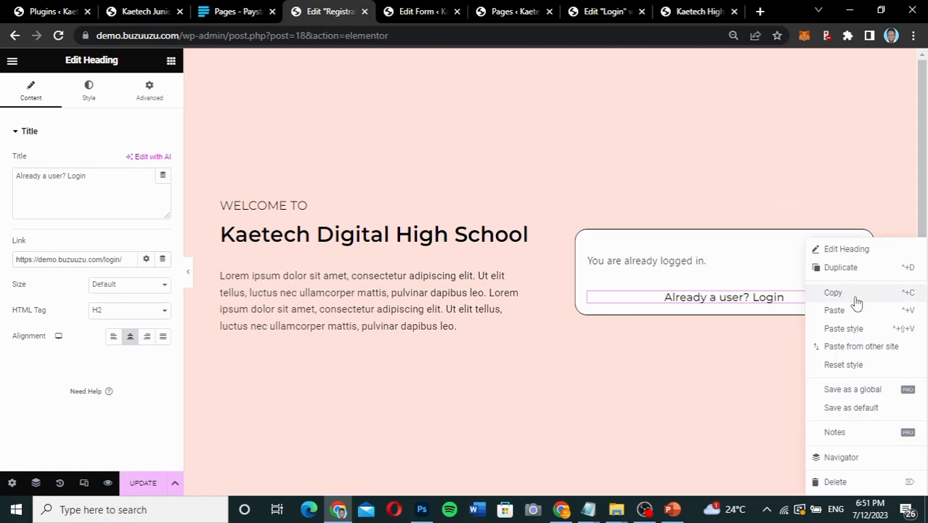
{"action": "left_click", "coordinate": [842, 293]}
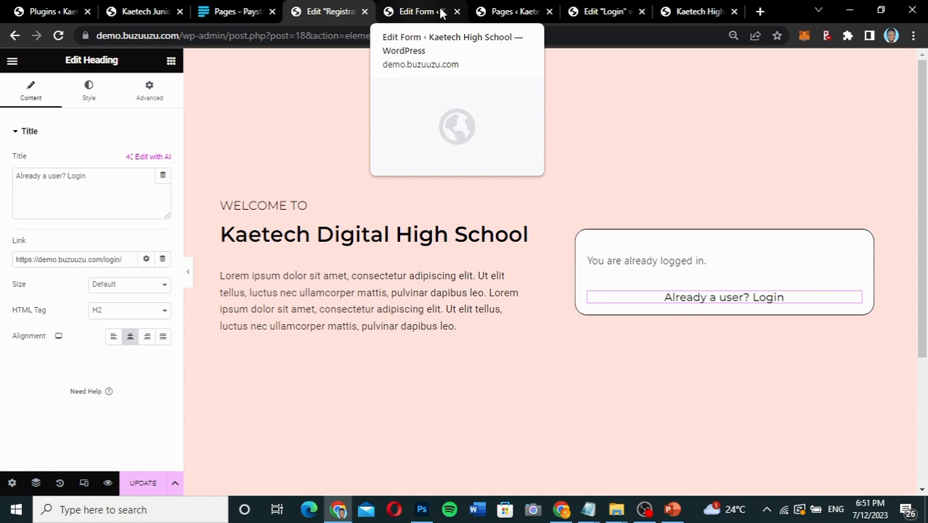
{"action": "left_click", "coordinate": [591, 11]}
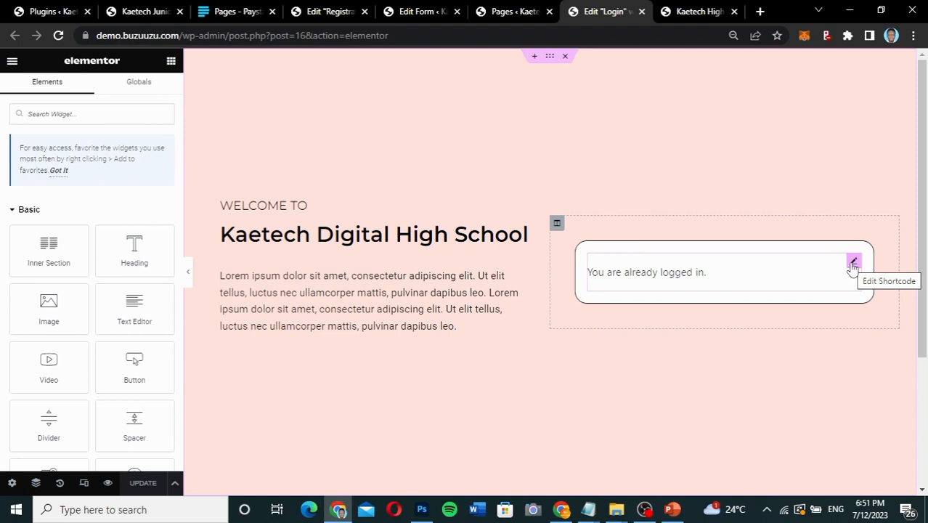
{"action": "right_click", "coordinate": [736, 283]}
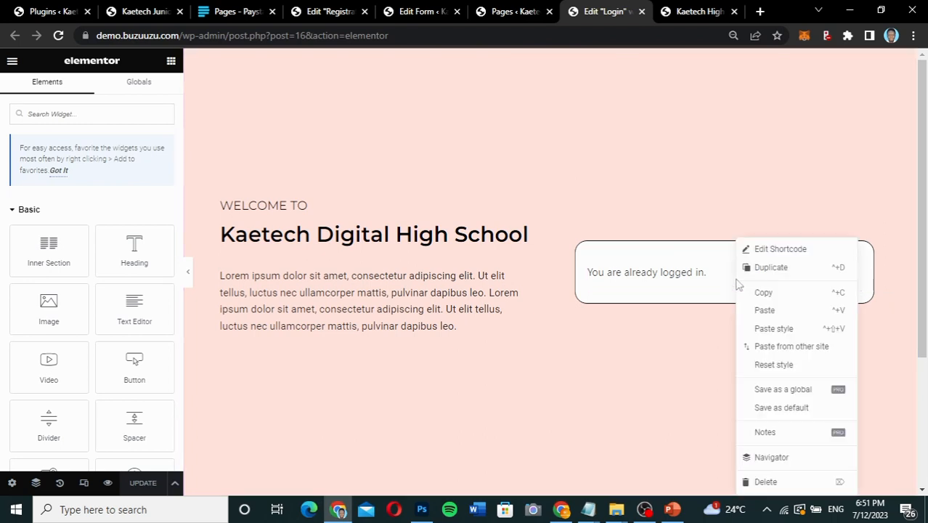
{"action": "left_click", "coordinate": [764, 310]}
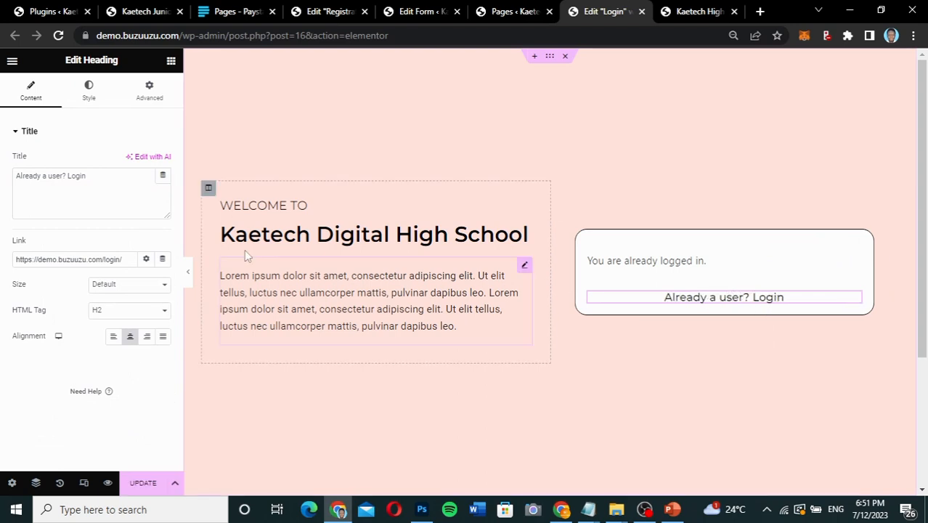
Change the text of the pasted heading below the login form to "Create an Account".
{"action": "left_click_drag", "start_coordinate": [95, 181], "coordinate": [3, 147]}
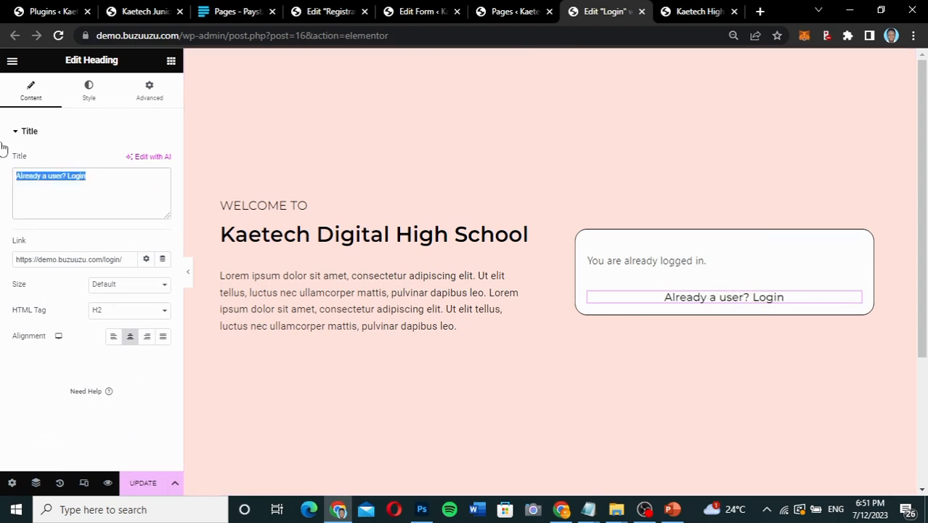
{"action": "type", "text": "Create"}
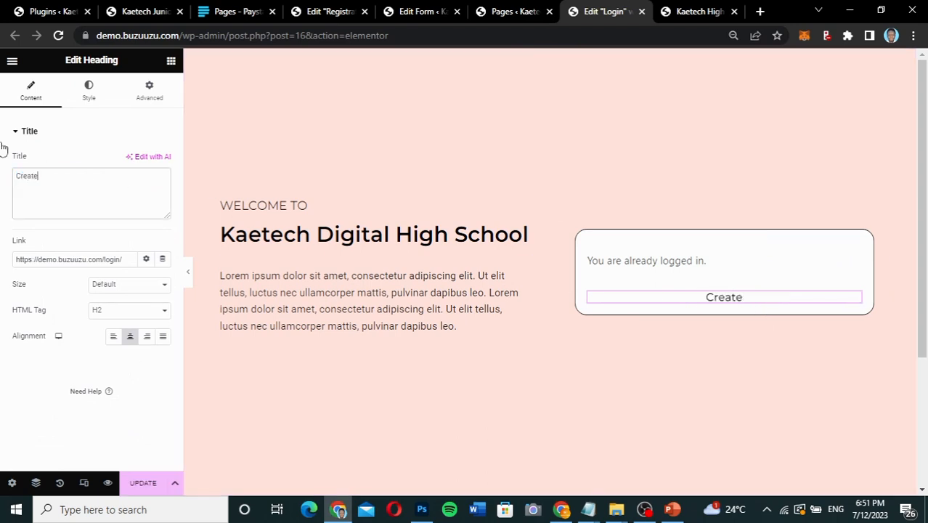
{"action": "type", "text": " A"}
{"action": "key", "text": "BackSpace"}
{"action": "type", "text": "a"}
{"action": "key", "text": "BackSpace"}
{"action": "type", "text": "Account"}
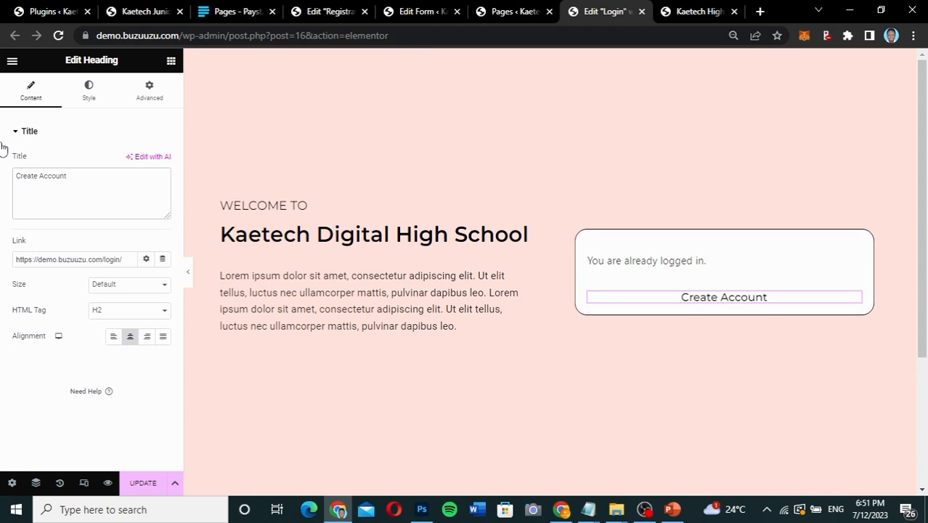
{"action": "left_click", "coordinate": [39, 177]}
{"action": "type", "text": "an"}
{"action": "key", "text": "BackSpace"}
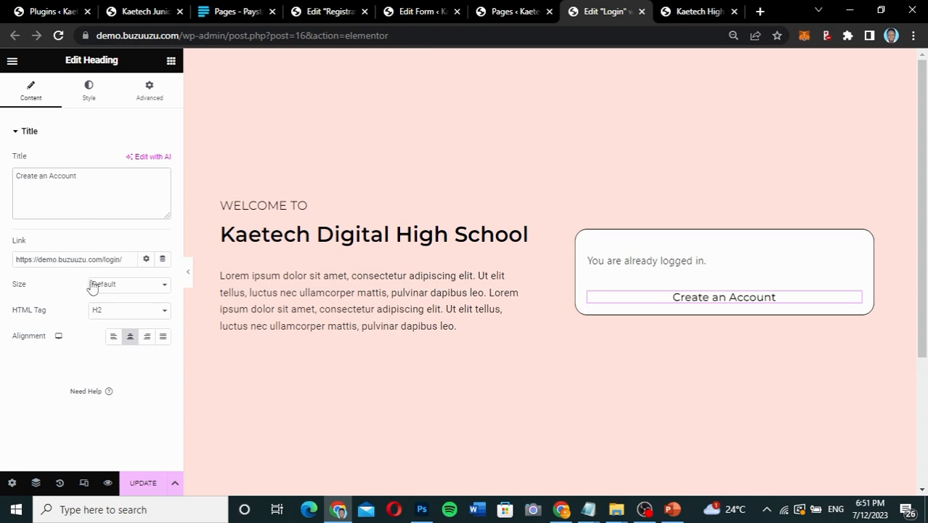
Replace the "Create an Account" heading's link with the Registration page's address, copied from the Pages list, and update the Login page.
{"action": "left_click", "coordinate": [126, 261]}
{"action": "left_click_drag", "start_coordinate": [125, 261], "coordinate": [2, 260]}
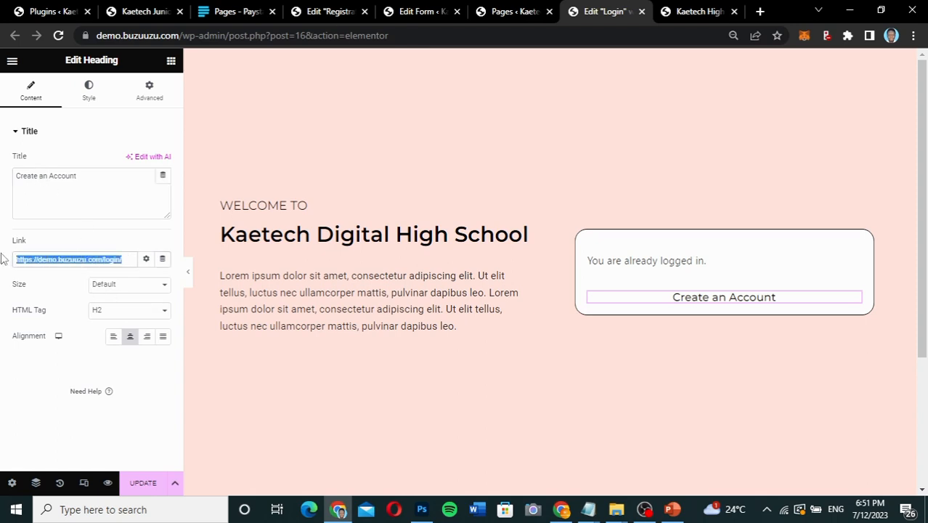
{"action": "key", "text": "BackSpace"}
{"action": "left_click", "coordinate": [512, 12]}
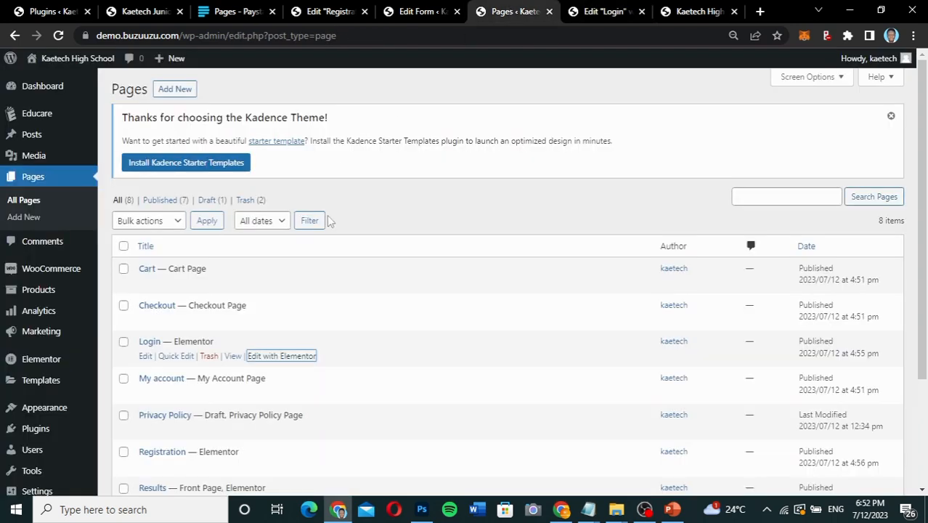
{"action": "scroll", "coordinate": [325, 240], "scroll_direction": "down", "scroll_amount": 3}
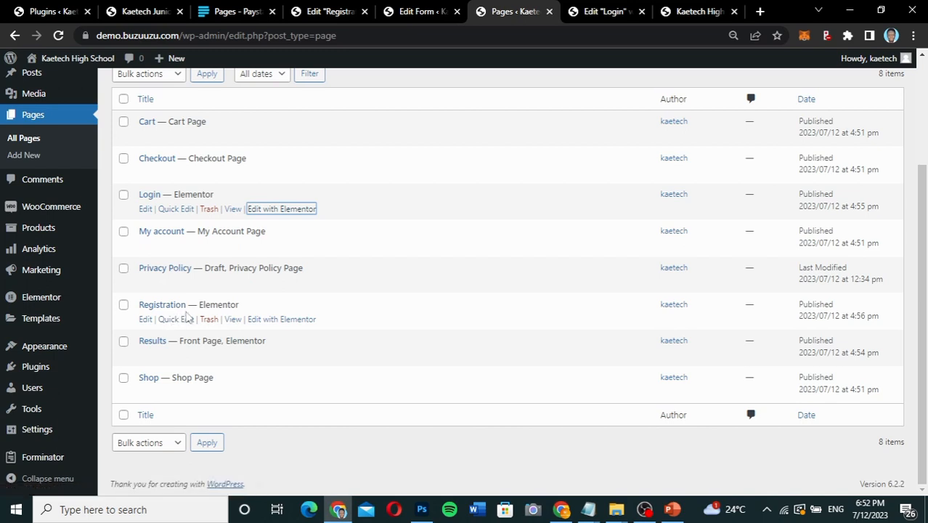
{"action": "right_click", "coordinate": [231, 321]}
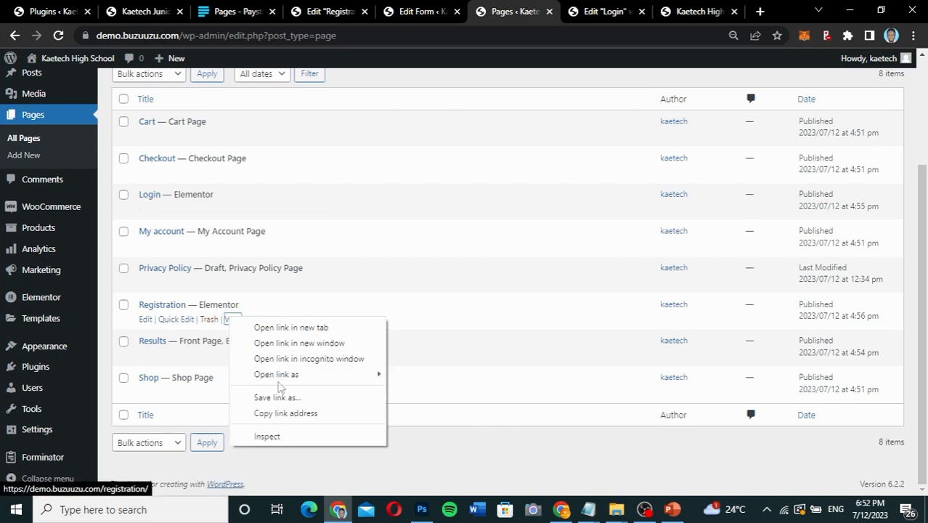
{"action": "left_click", "coordinate": [285, 414]}
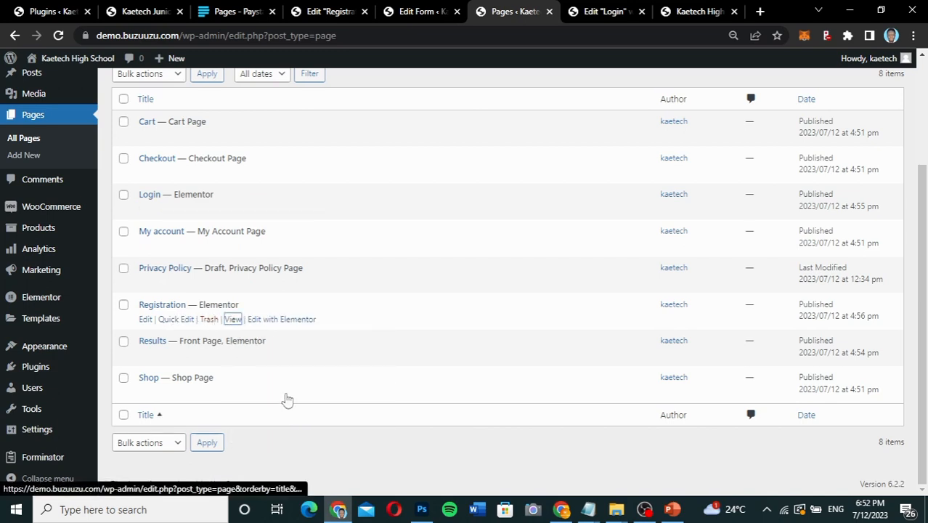
{"action": "left_click", "coordinate": [599, 13]}
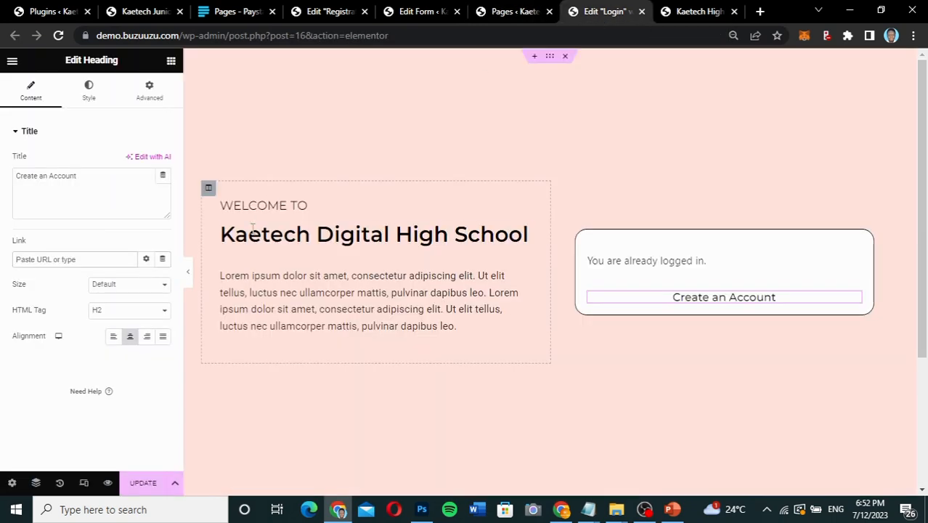
{"action": "key", "text": "ctrl+v"}
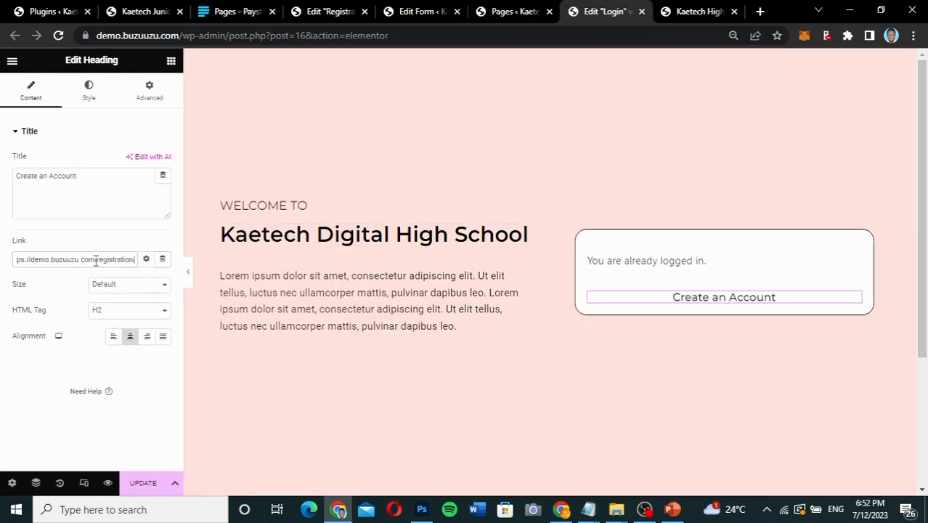
{"action": "left_click", "coordinate": [143, 484]}
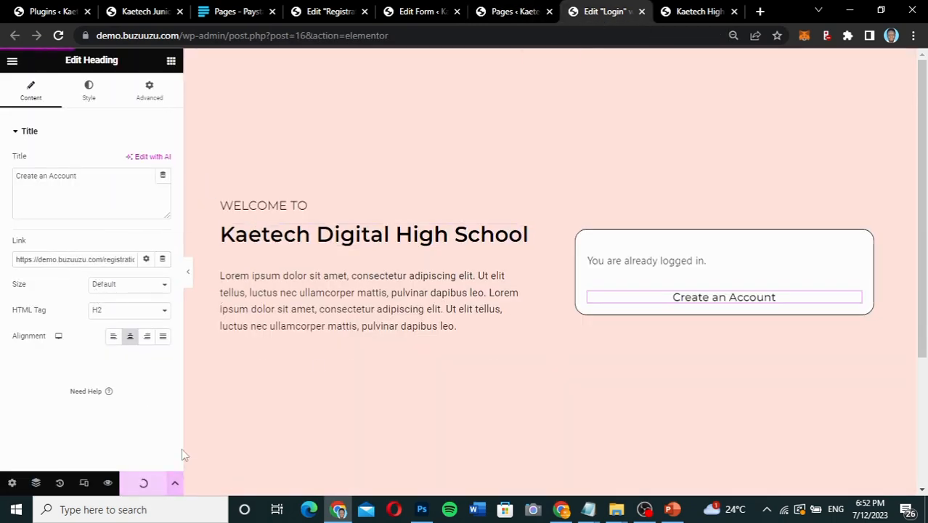
Return to the Registration page in Elementor and update it.
{"action": "left_click", "coordinate": [424, 12]}
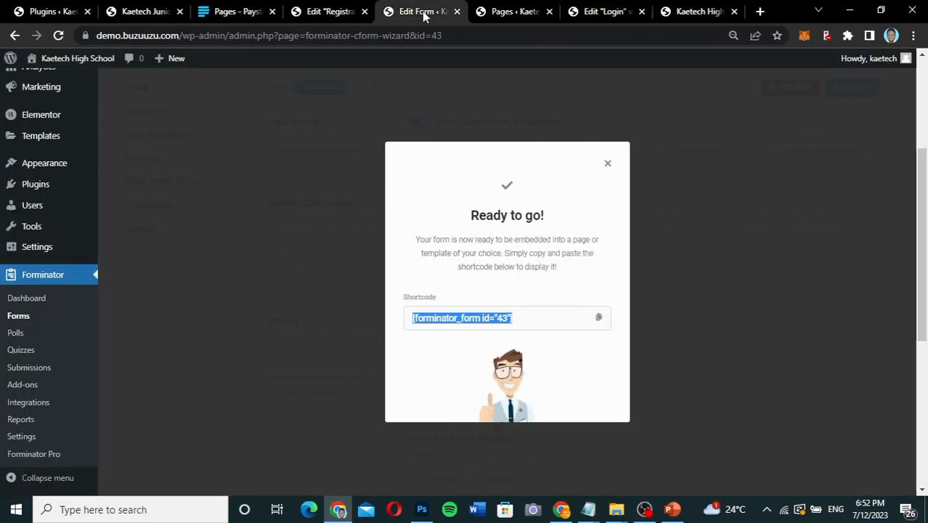
{"action": "left_click", "coordinate": [329, 12]}
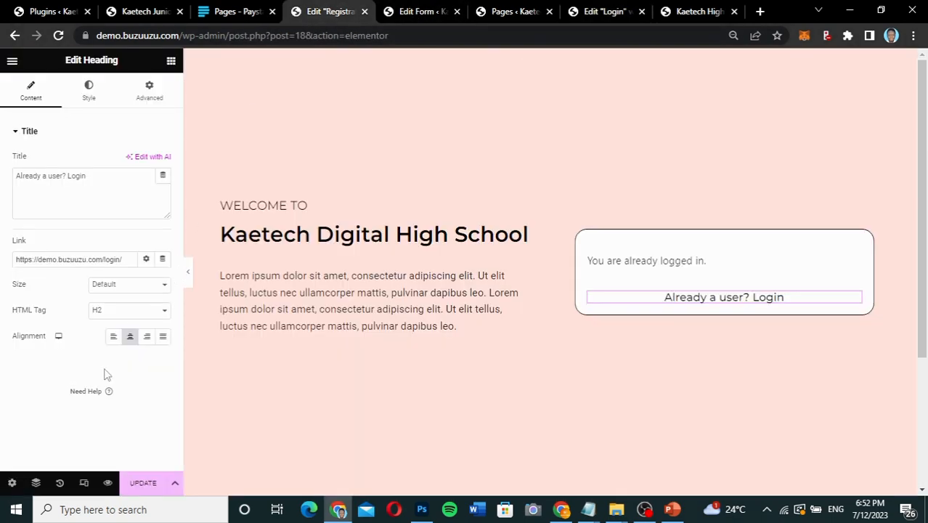
{"action": "left_click", "coordinate": [144, 483]}
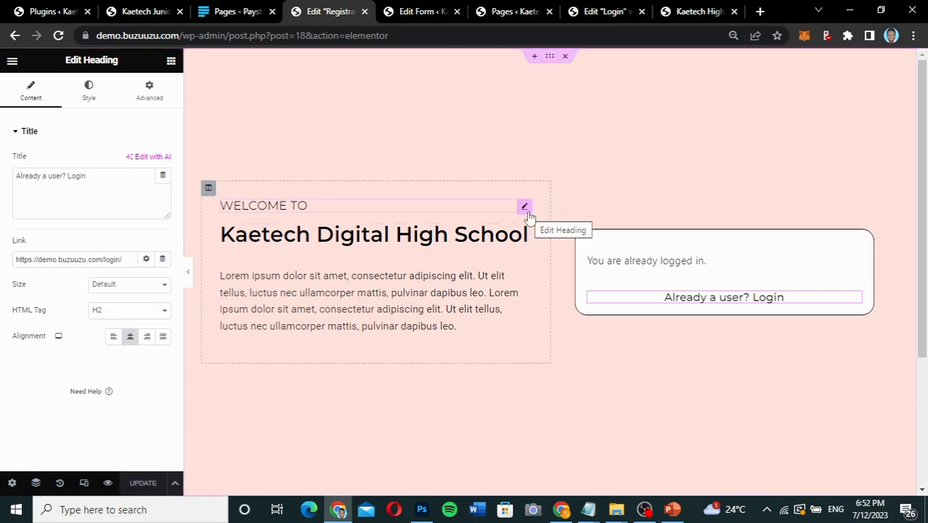
In the other browser window, close the developer tools, reload the live Login page and follow "Create an Account" to review the registration form.
{"action": "left_click", "coordinate": [564, 511]}
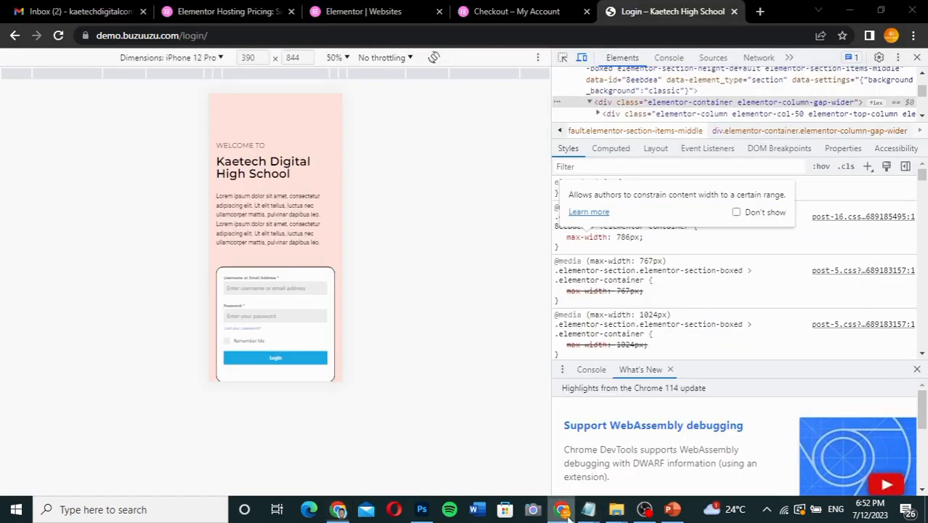
{"action": "left_click", "coordinate": [917, 58]}
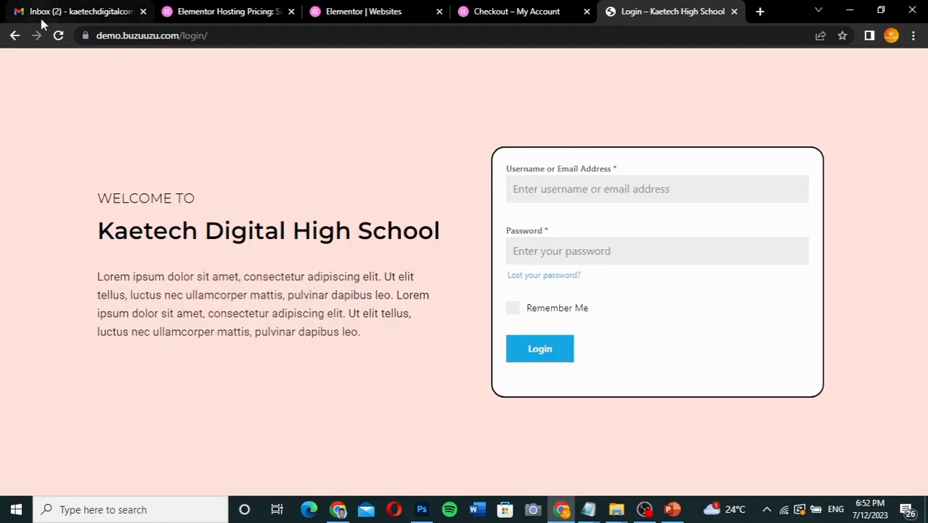
{"action": "left_click", "coordinate": [58, 35]}
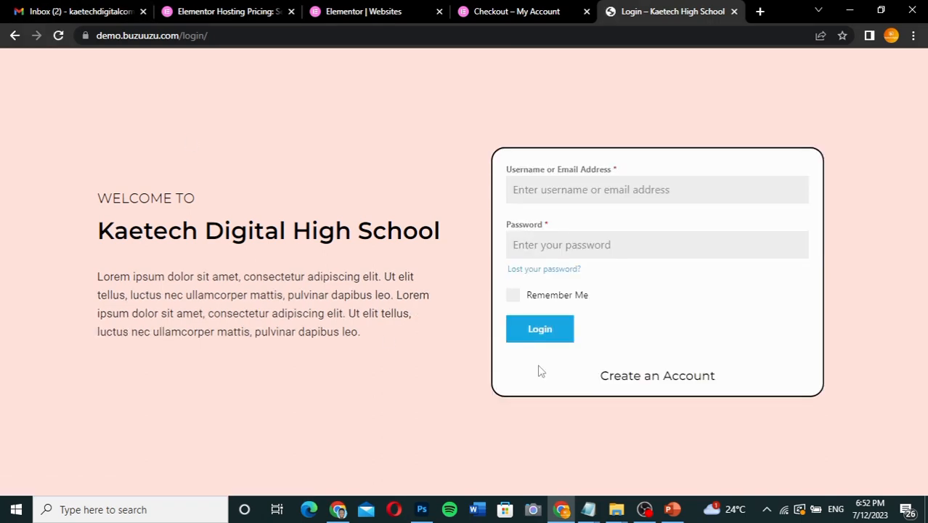
{"action": "left_click", "coordinate": [681, 382]}
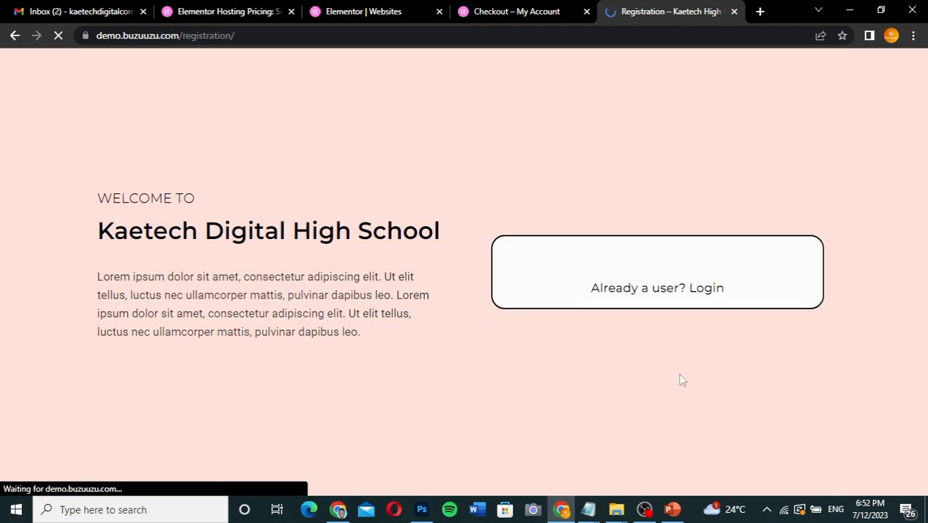
{"action": "scroll", "coordinate": [887, 291], "scroll_direction": "down", "scroll_amount": 2}
{"action": "scroll", "coordinate": [887, 291], "scroll_direction": "up", "scroll_amount": 2}
{"action": "scroll", "coordinate": [887, 291], "scroll_direction": "down", "scroll_amount": 2}
{"action": "scroll", "coordinate": [889, 296], "scroll_direction": "up", "scroll_amount": 1}
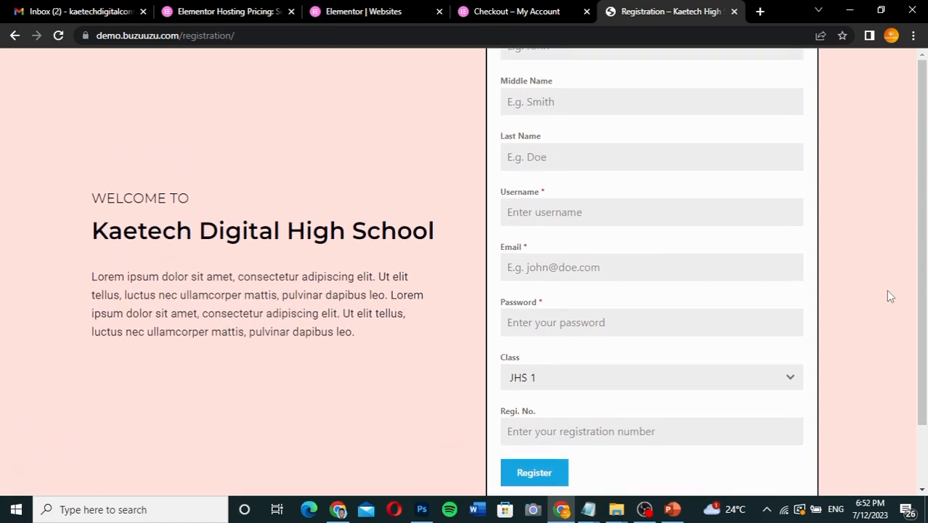
{"action": "scroll", "coordinate": [856, 274], "scroll_direction": "down", "scroll_amount": 1}
{"action": "scroll", "coordinate": [857, 276], "scroll_direction": "up", "scroll_amount": 1}
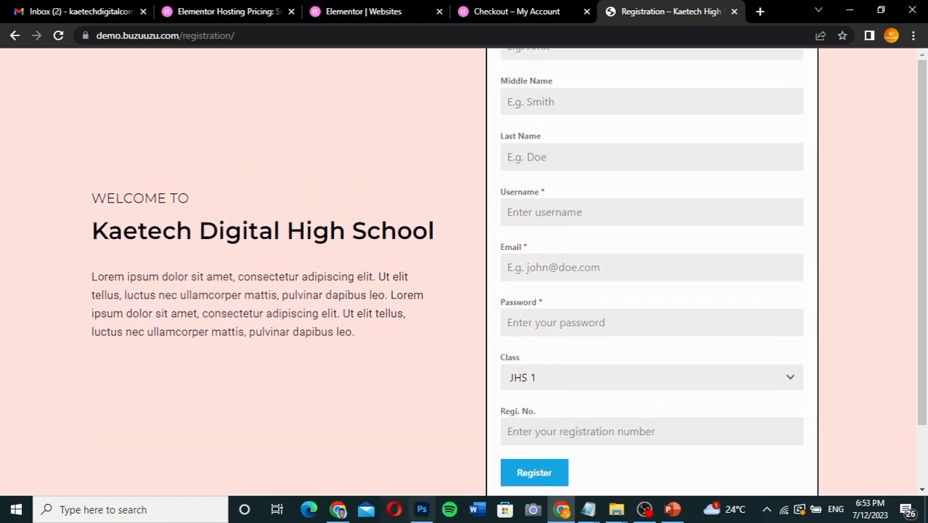
Unlink the Registration section's padding values in Elementor, set the top and bottom padding to 250 px each, and update the page.
{"action": "left_click", "coordinate": [338, 510]}
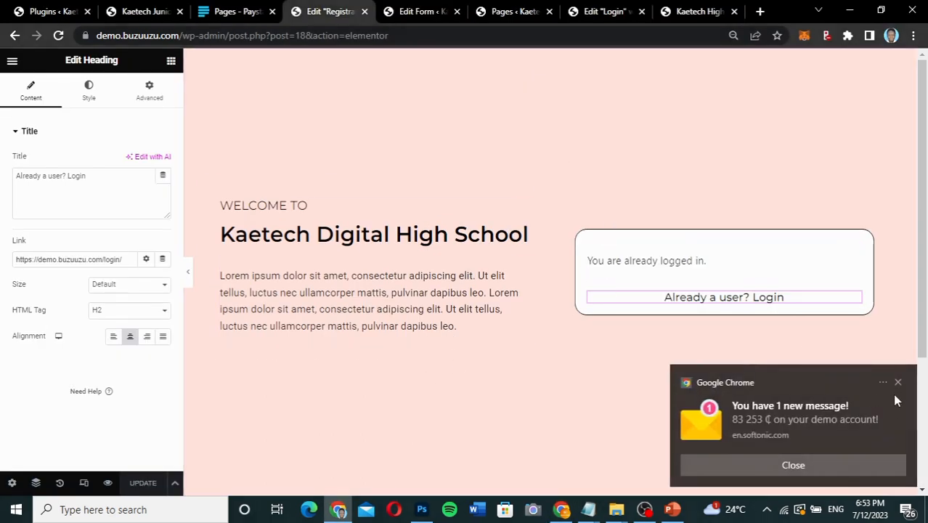
{"action": "left_click", "coordinate": [898, 382]}
{"action": "scroll", "coordinate": [642, 422], "scroll_direction": "down", "scroll_amount": 3}
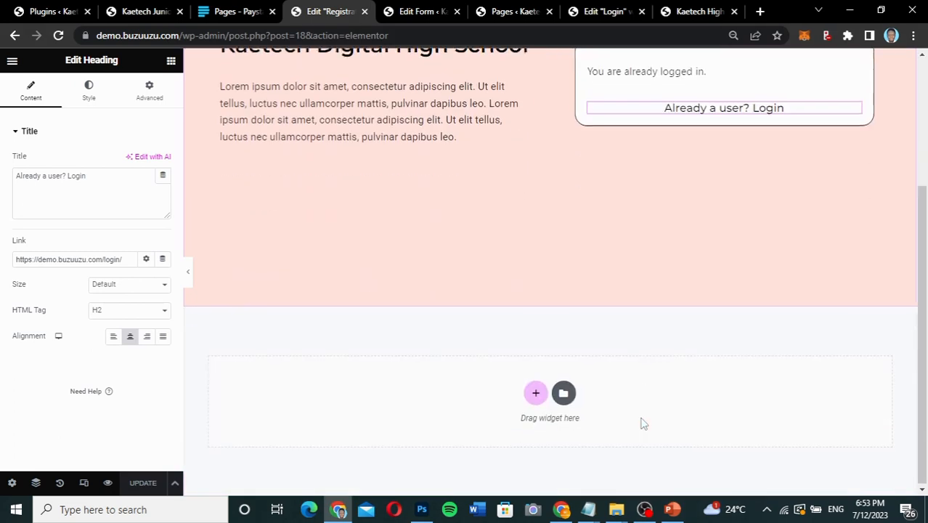
{"action": "scroll", "coordinate": [642, 423], "scroll_direction": "up", "scroll_amount": 3}
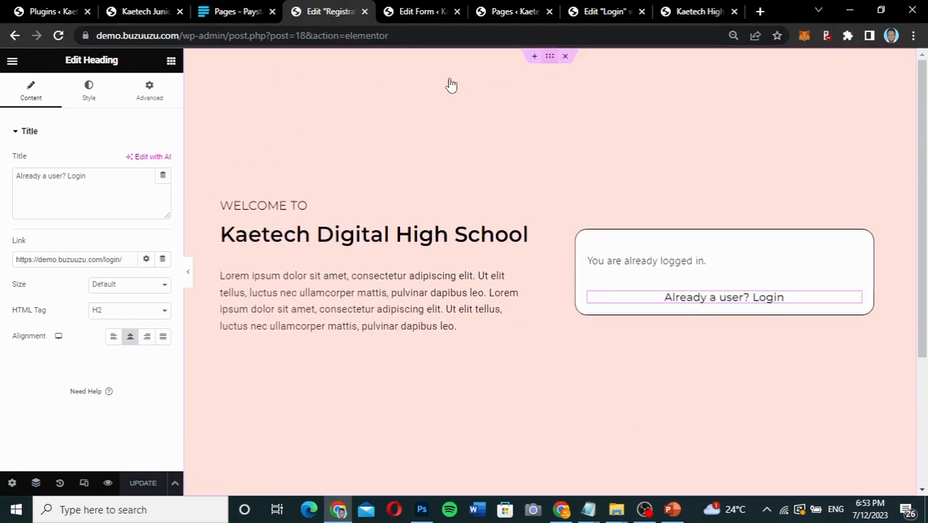
{"action": "left_click", "coordinate": [549, 56]}
{"action": "left_click", "coordinate": [150, 94]}
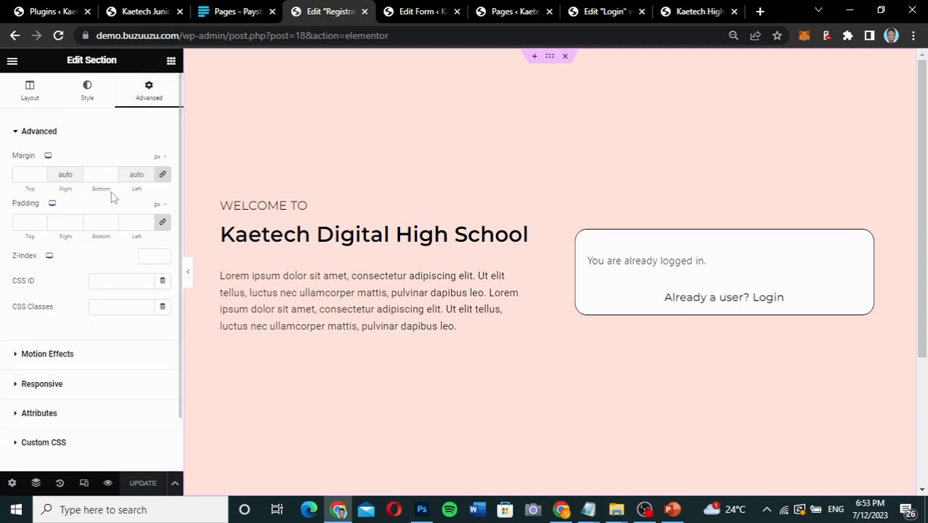
{"action": "left_click", "coordinate": [161, 223]}
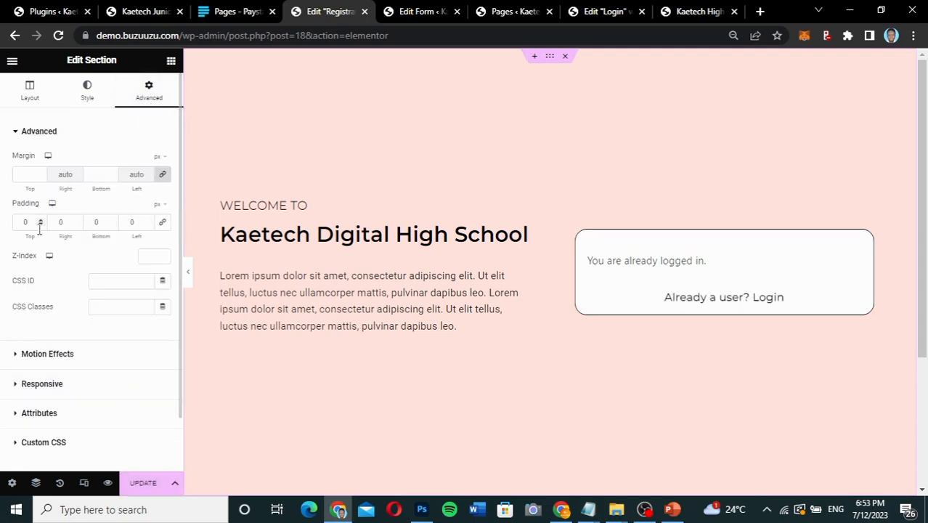
{"action": "left_click", "coordinate": [19, 223]}
{"action": "type", "text": "12"}
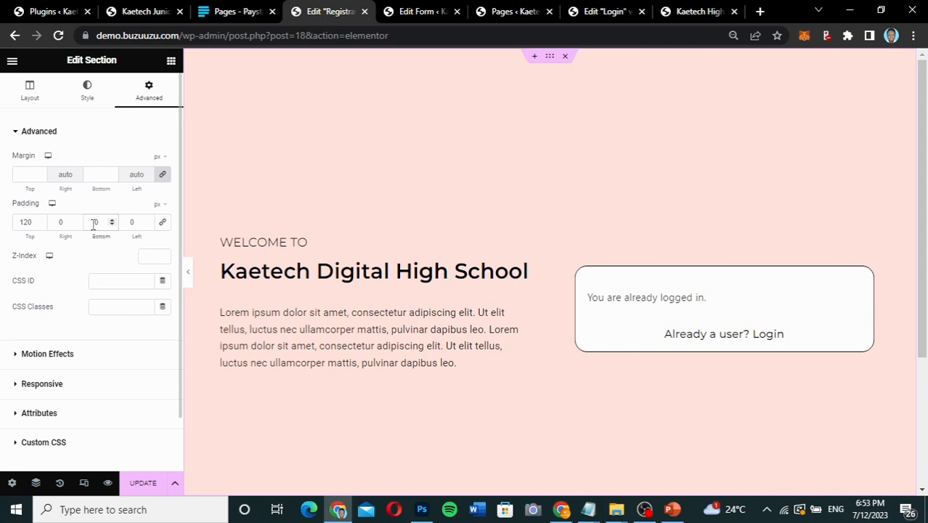
{"action": "left_click", "coordinate": [93, 222]}
{"action": "type", "text": "25"}
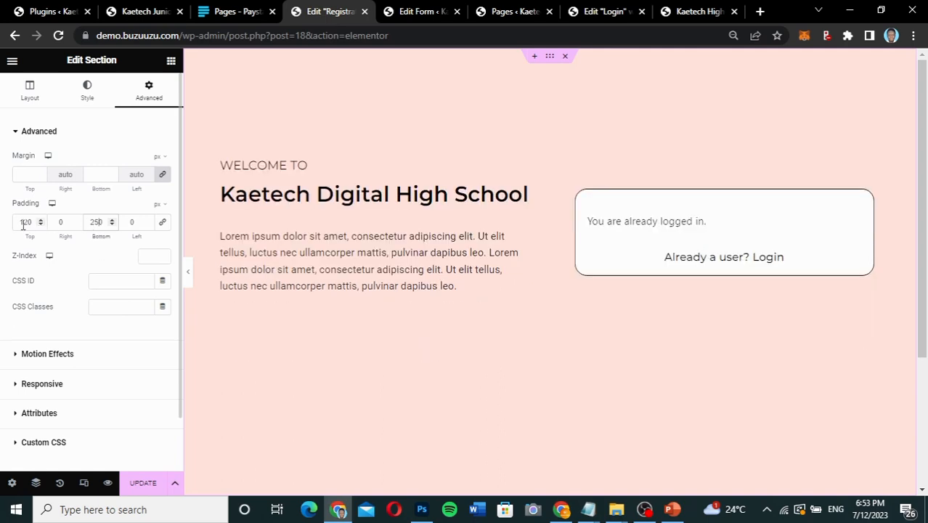
{"action": "type", "text": "25"}
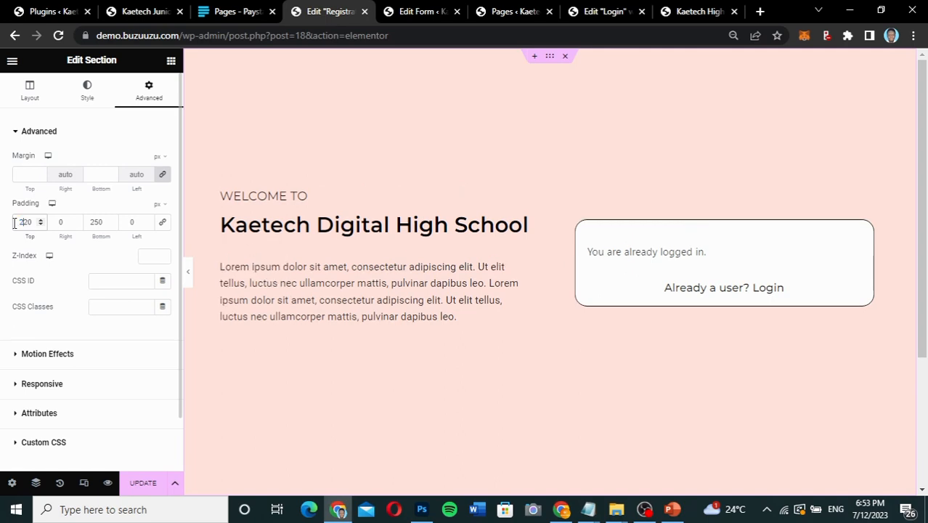
{"action": "key", "text": "ctrl+z"}
{"action": "left_click", "coordinate": [143, 483]}
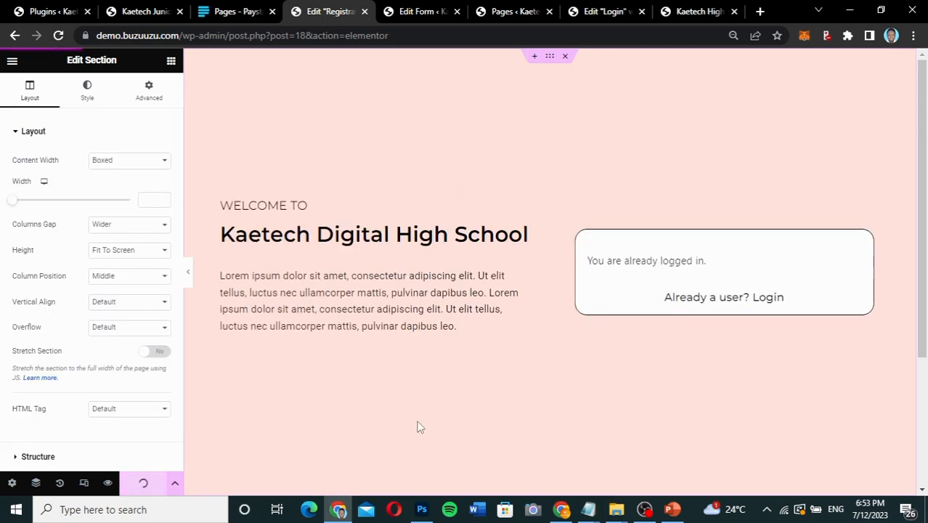
Reload the live Registration page in the other browser window to check the section's spacing around the form.
{"action": "left_click", "coordinate": [562, 511]}
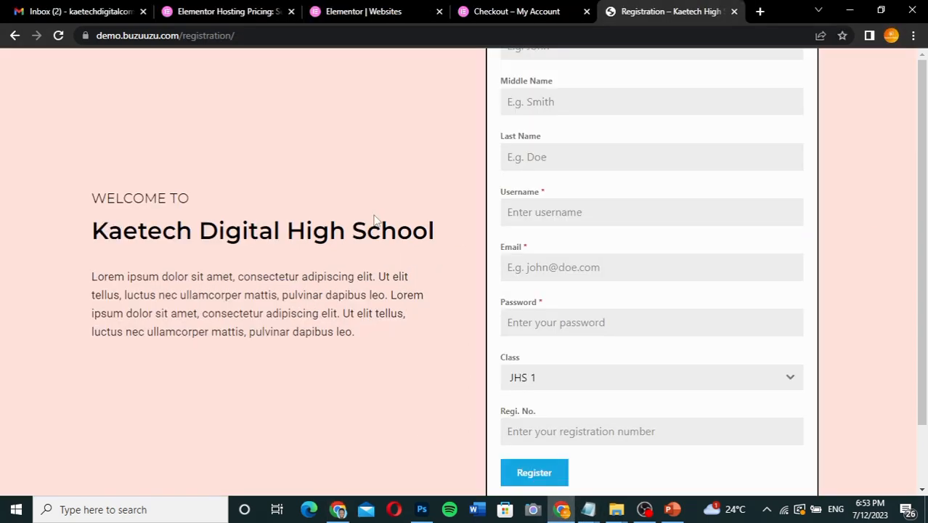
{"action": "left_click", "coordinate": [58, 35]}
{"action": "left_click", "coordinate": [58, 35]}
Set the Registration section's top padding to 350 px in Elementor.
{"action": "left_click", "coordinate": [338, 510]}
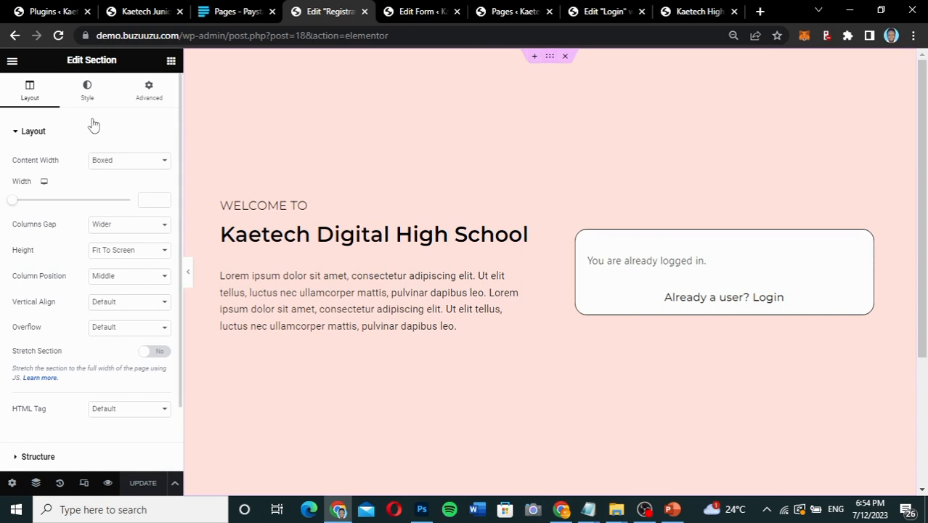
{"action": "left_click", "coordinate": [149, 91]}
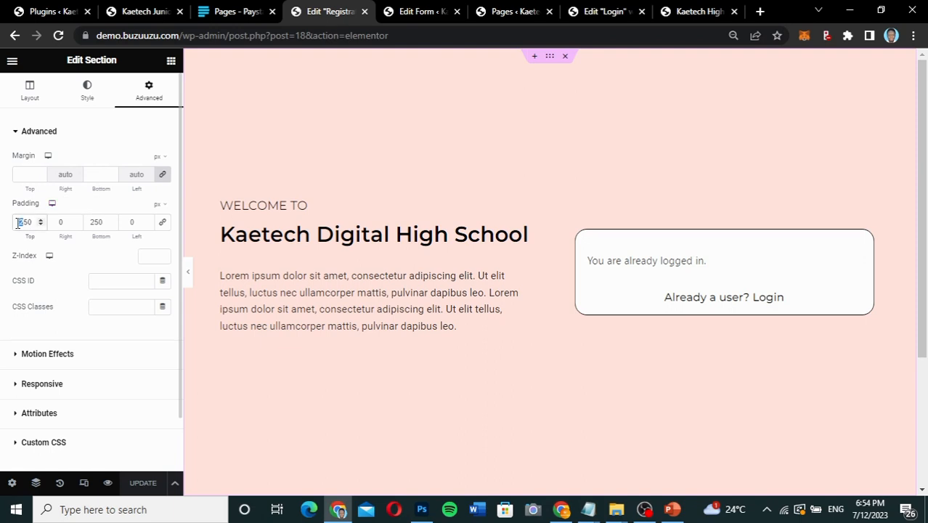
{"action": "type", "text": "3"}
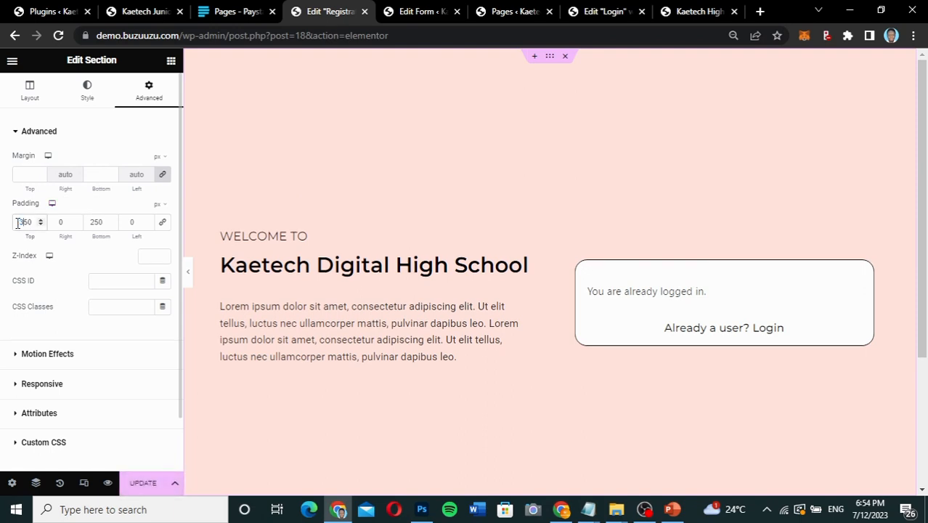
{"action": "scroll", "coordinate": [418, 261], "scroll_direction": "down", "scroll_amount": 3}
{"action": "scroll", "coordinate": [418, 261], "scroll_direction": "up", "scroll_amount": 2}
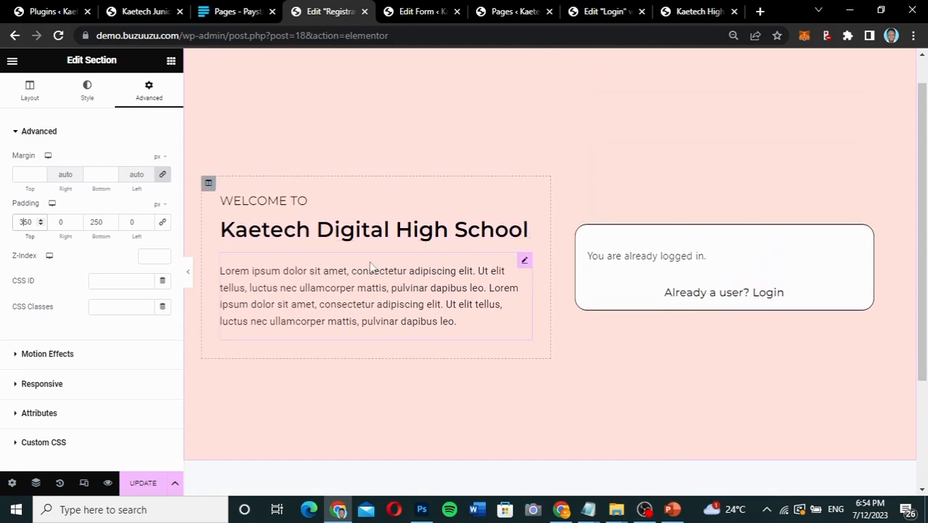
Try the Registration section with 550 px top padding and 250 px bottom padding in Elementor, and update the page.
{"action": "double_click", "coordinate": [87, 225]}
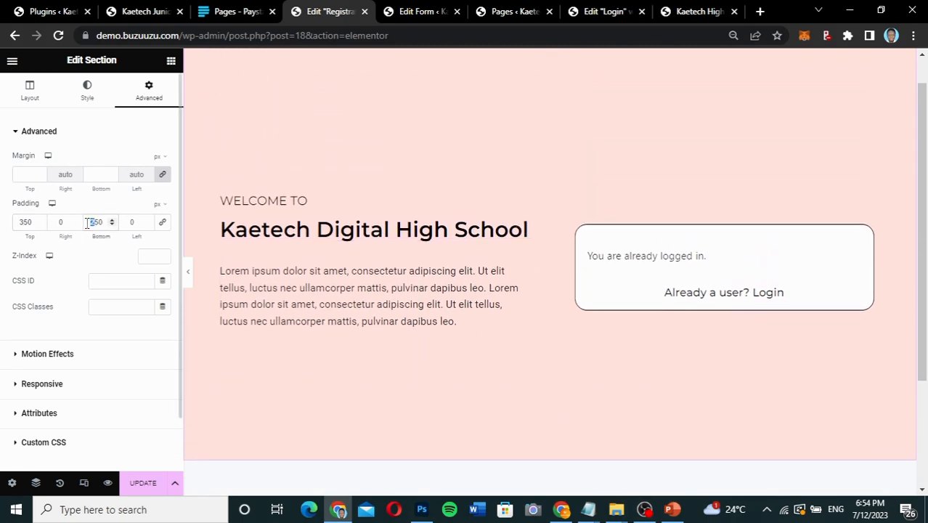
{"action": "type", "text": "350"}
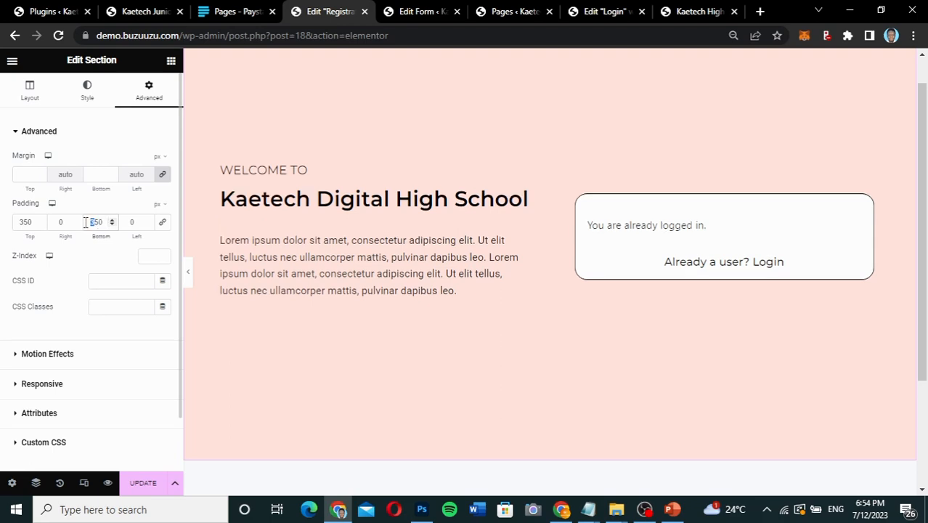
{"action": "type", "text": "2"}
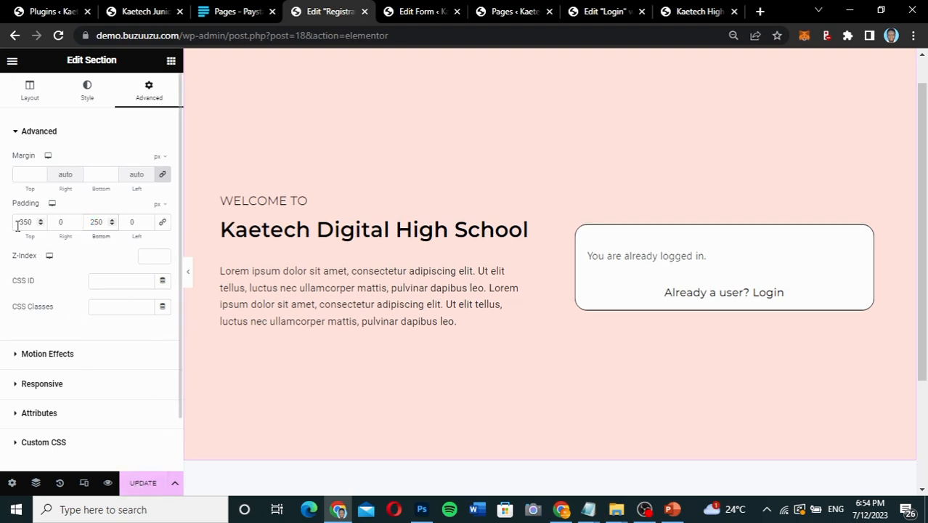
{"action": "left_click_drag", "start_coordinate": [24, 225], "coordinate": [6, 229]}
{"action": "type", "text": "5"}
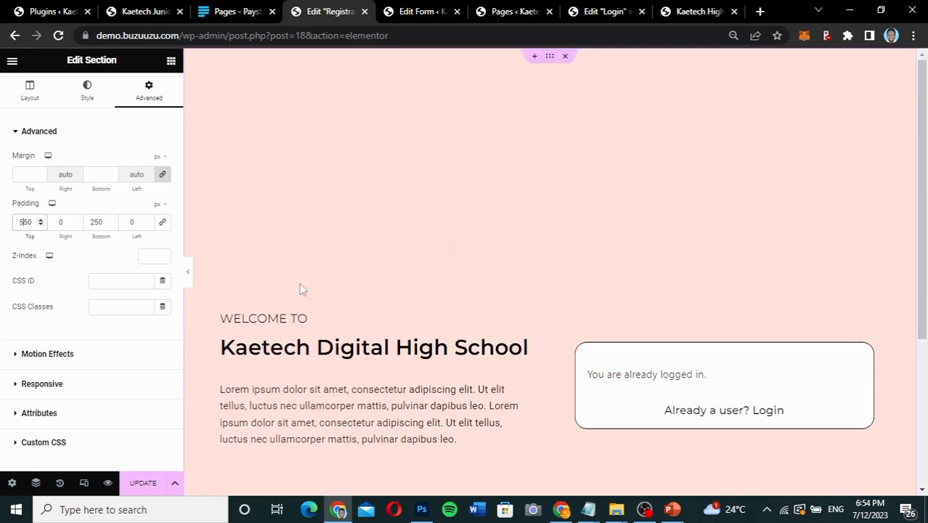
{"action": "left_click", "coordinate": [149, 487]}
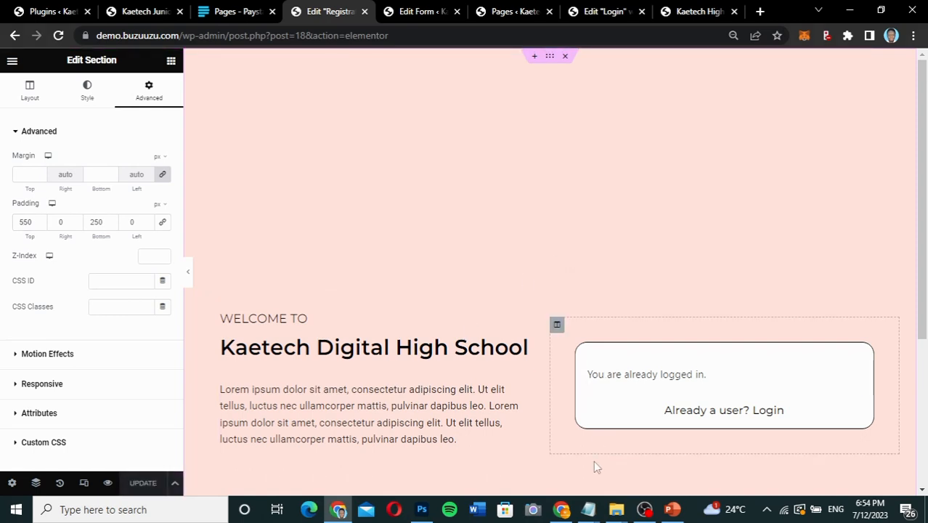
Reload the live Registration page in the other browser window and examine the spacing above and below the form.
{"action": "left_click", "coordinate": [561, 511]}
{"action": "left_click", "coordinate": [58, 35]}
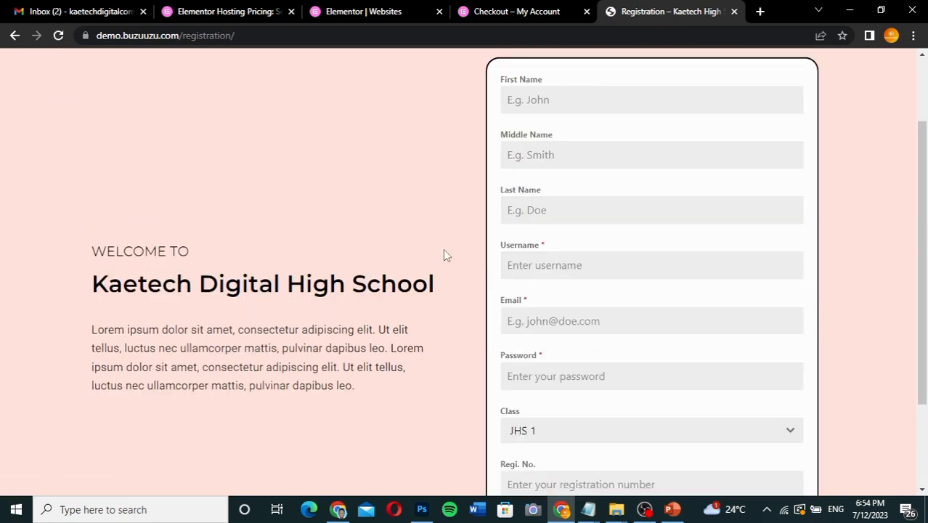
{"action": "scroll", "coordinate": [642, 270], "scroll_direction": "down", "scroll_amount": 2}
{"action": "scroll", "coordinate": [642, 273], "scroll_direction": "up", "scroll_amount": 3}
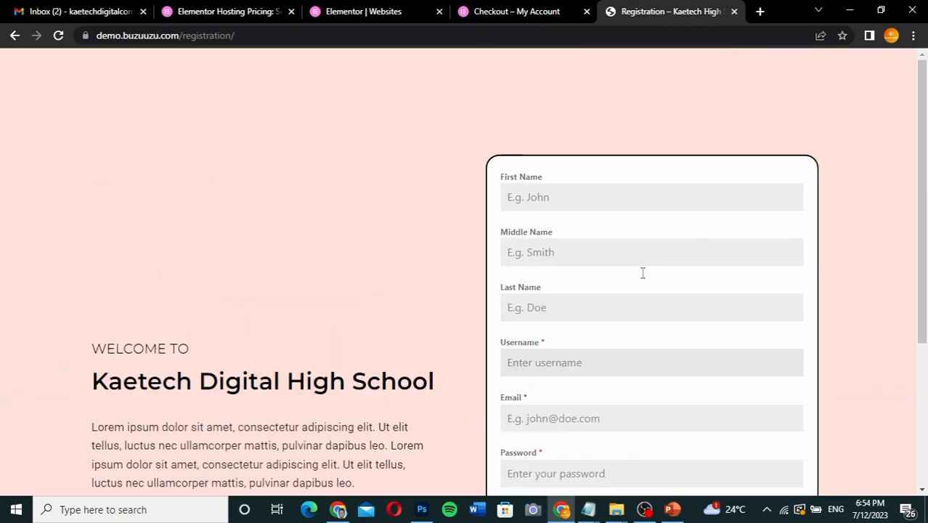
{"action": "scroll", "coordinate": [642, 275], "scroll_direction": "down", "scroll_amount": 3}
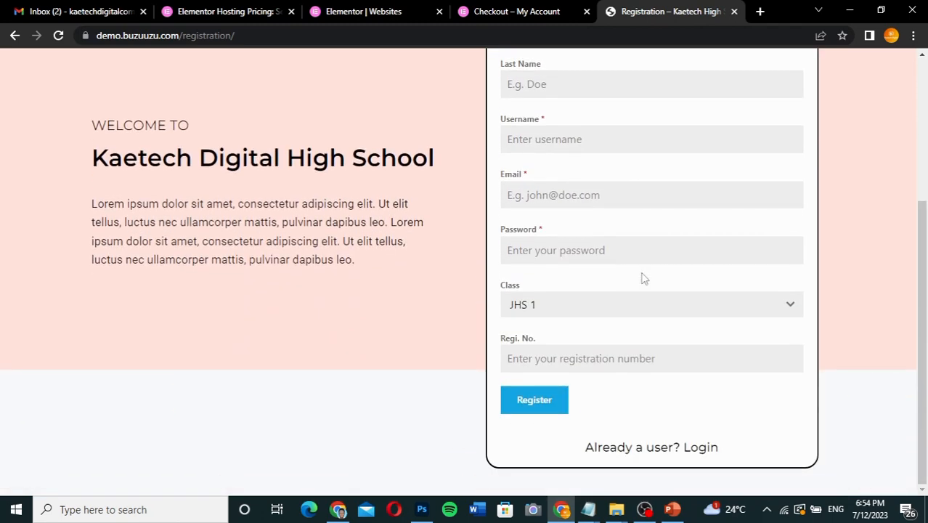
{"action": "scroll", "coordinate": [642, 278], "scroll_direction": "up", "scroll_amount": 3}
{"action": "scroll", "coordinate": [642, 276], "scroll_direction": "down", "scroll_amount": 3}
{"action": "scroll", "coordinate": [664, 253], "scroll_direction": "up", "scroll_amount": 3}
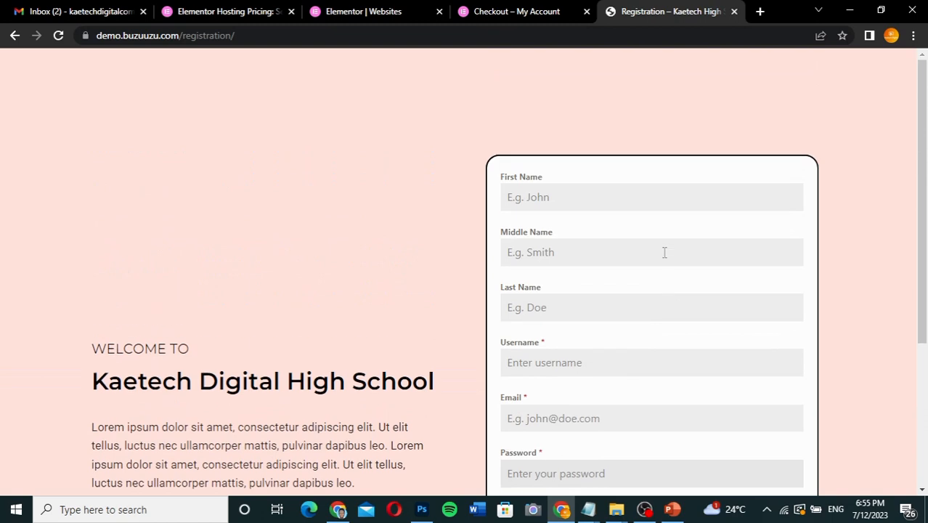
{"action": "scroll", "coordinate": [664, 252], "scroll_direction": "down", "scroll_amount": 3}
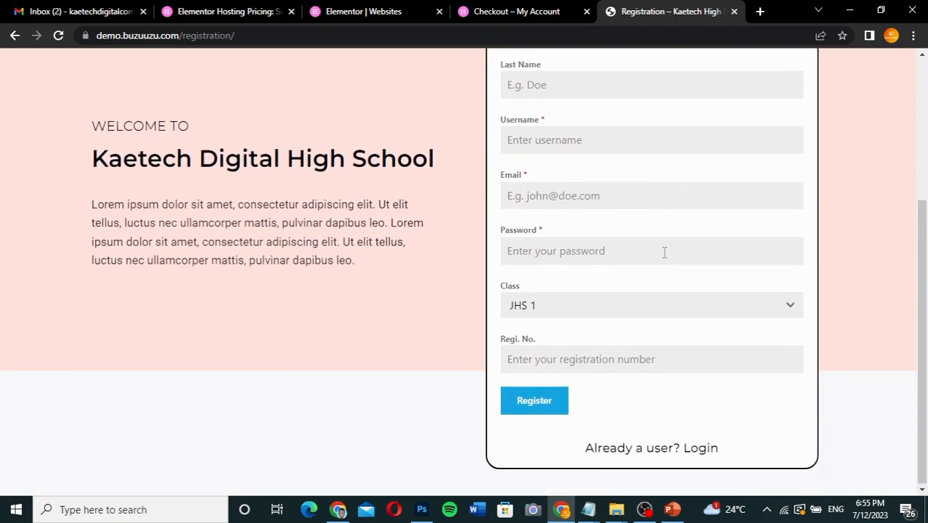
{"action": "scroll", "coordinate": [664, 252], "scroll_direction": "up", "scroll_amount": 3}
{"action": "scroll", "coordinate": [664, 252], "scroll_direction": "down", "scroll_amount": 3}
{"action": "scroll", "coordinate": [663, 252], "scroll_direction": "up", "scroll_amount": 3}
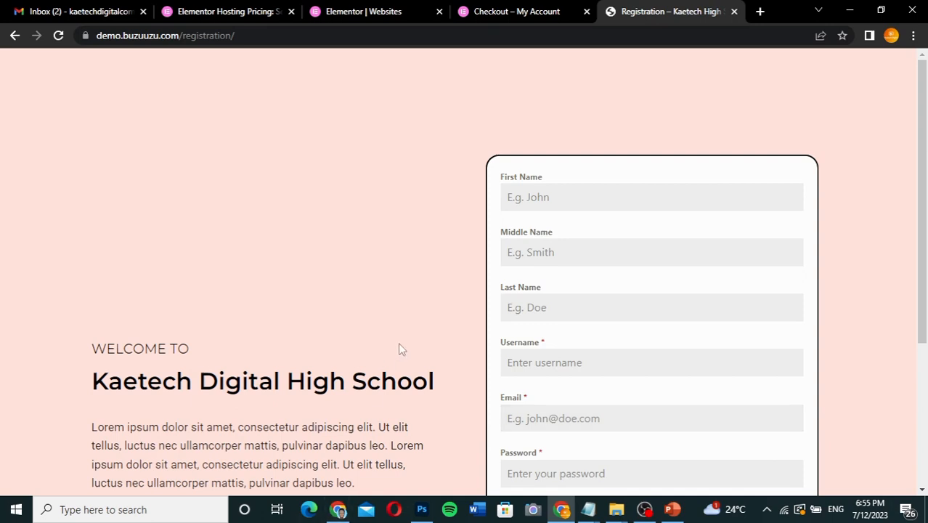
Back in the Elementor editor, set the Registration section's top padding to 450 px and bottom padding to 550 px, and update the page.
{"action": "left_click", "coordinate": [338, 511]}
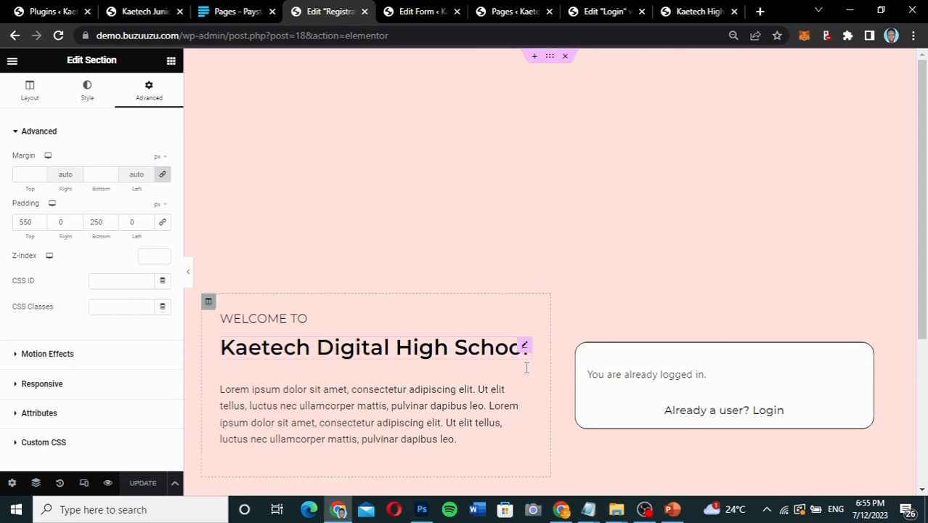
{"action": "scroll", "coordinate": [656, 357], "scroll_direction": "down", "scroll_amount": 1}
{"action": "scroll", "coordinate": [654, 356], "scroll_direction": "down", "scroll_amount": 2}
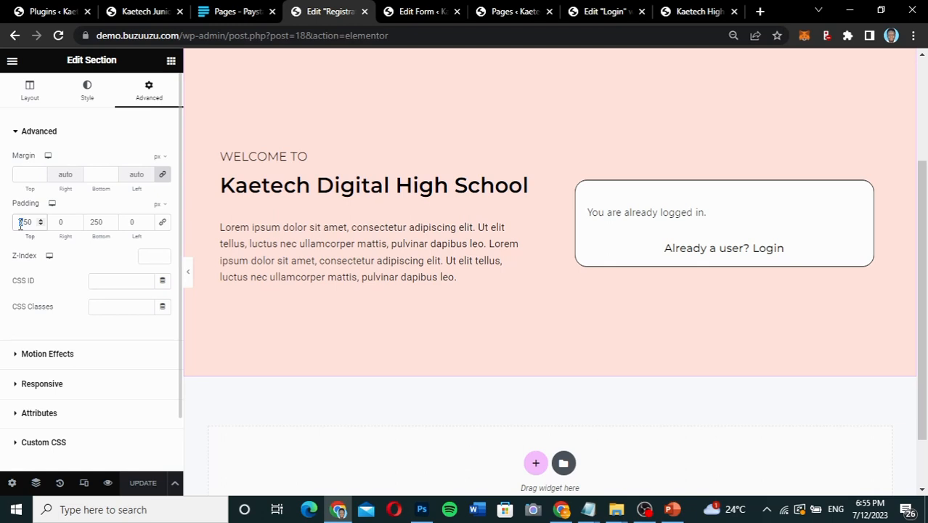
{"action": "type", "text": "4"}
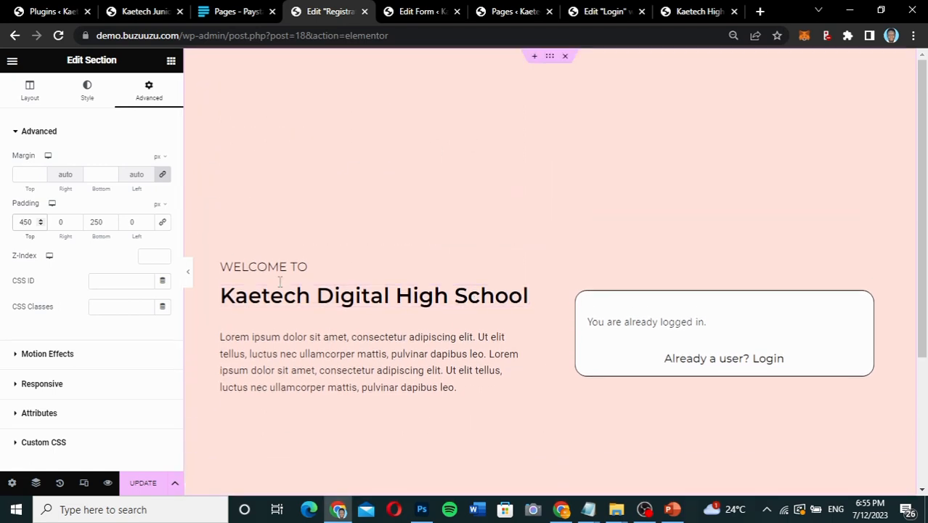
{"action": "left_click_drag", "start_coordinate": [95, 224], "coordinate": [88, 222]}
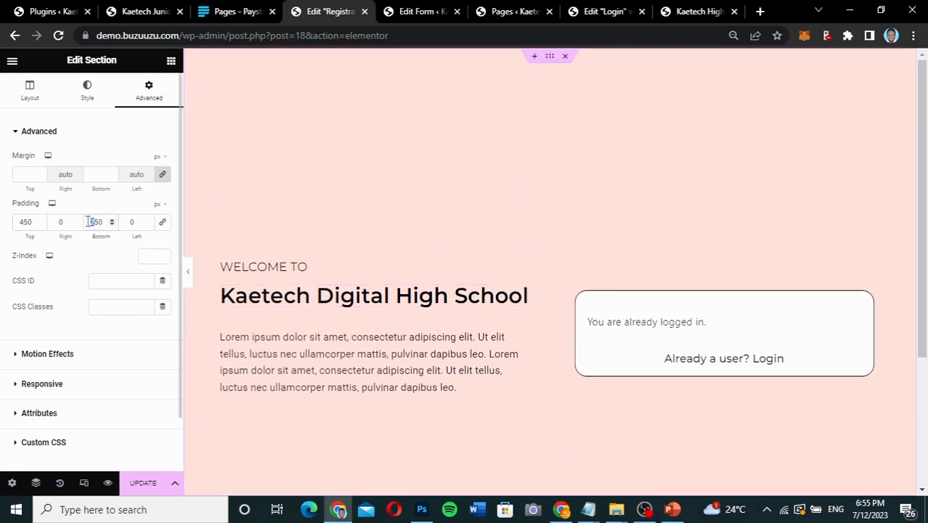
{"action": "type", "text": "5"}
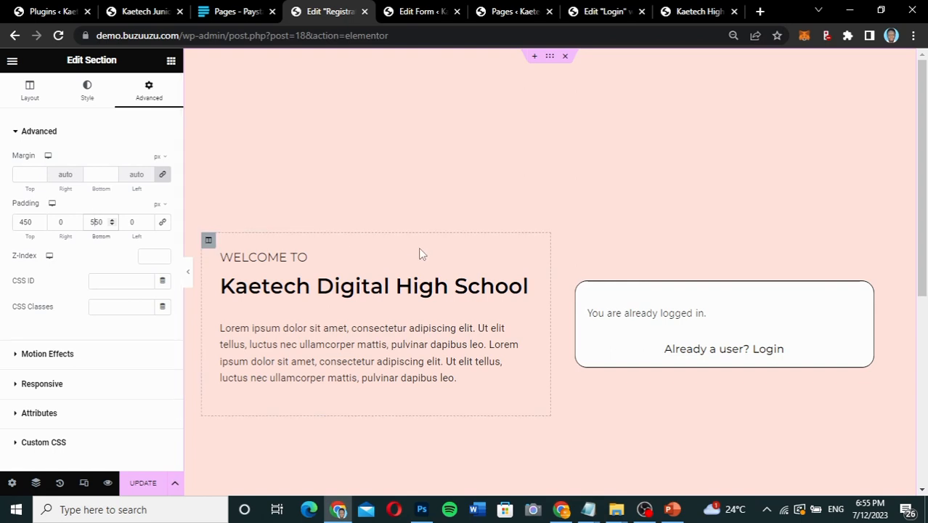
{"action": "scroll", "coordinate": [418, 247], "scroll_direction": "down", "scroll_amount": 3}
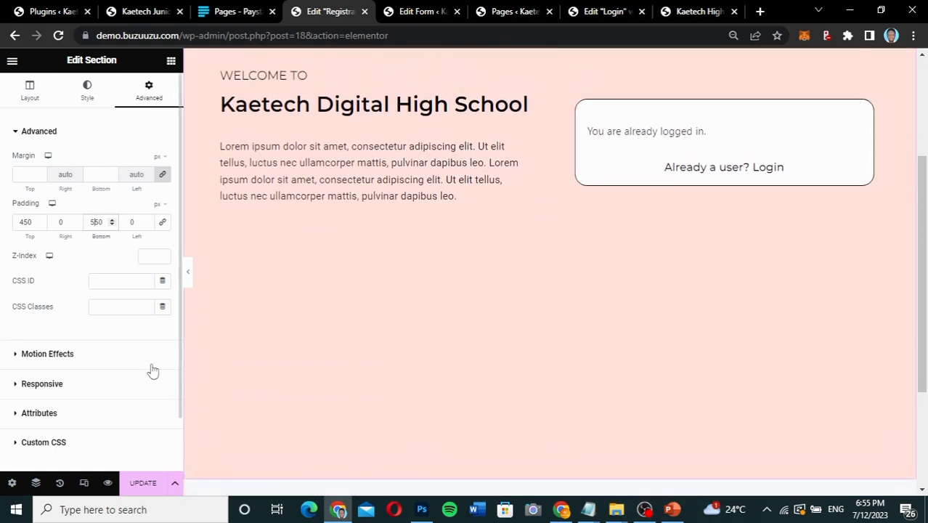
{"action": "left_click", "coordinate": [142, 482]}
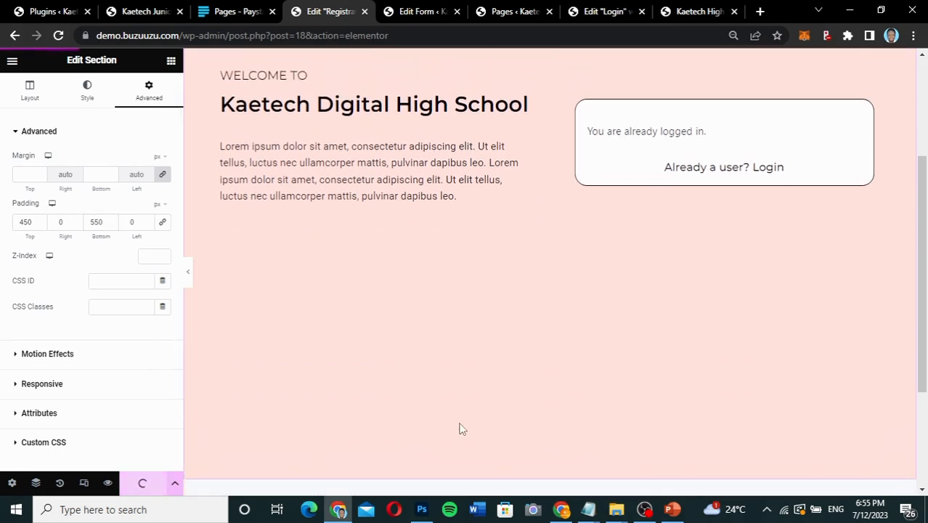
Reload the live Registration page in the other browser window and check whether the pink background extends past the form's lower edge.
{"action": "left_click", "coordinate": [561, 509]}
{"action": "left_click", "coordinate": [59, 41]}
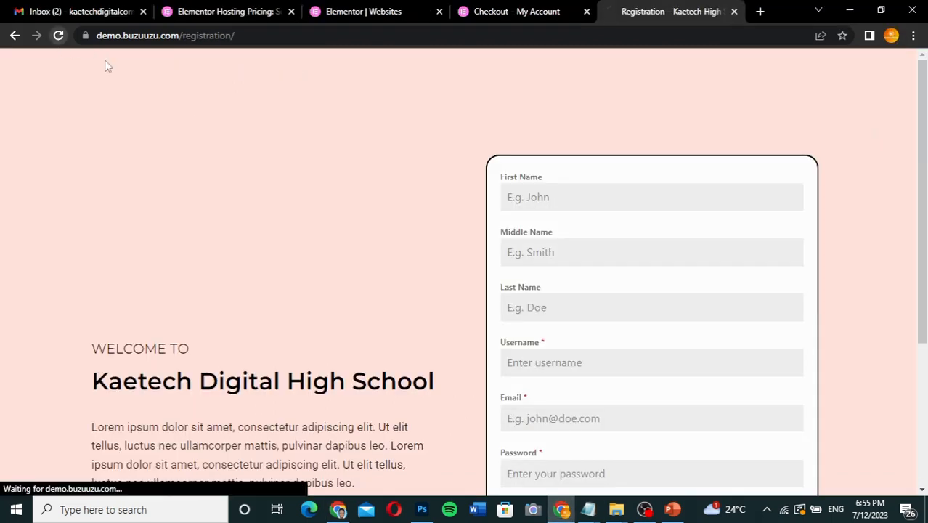
{"action": "scroll", "coordinate": [424, 233], "scroll_direction": "down", "scroll_amount": 4}
{"action": "scroll", "coordinate": [423, 229], "scroll_direction": "up", "scroll_amount": 4}
{"action": "scroll", "coordinate": [423, 230], "scroll_direction": "down", "scroll_amount": 4}
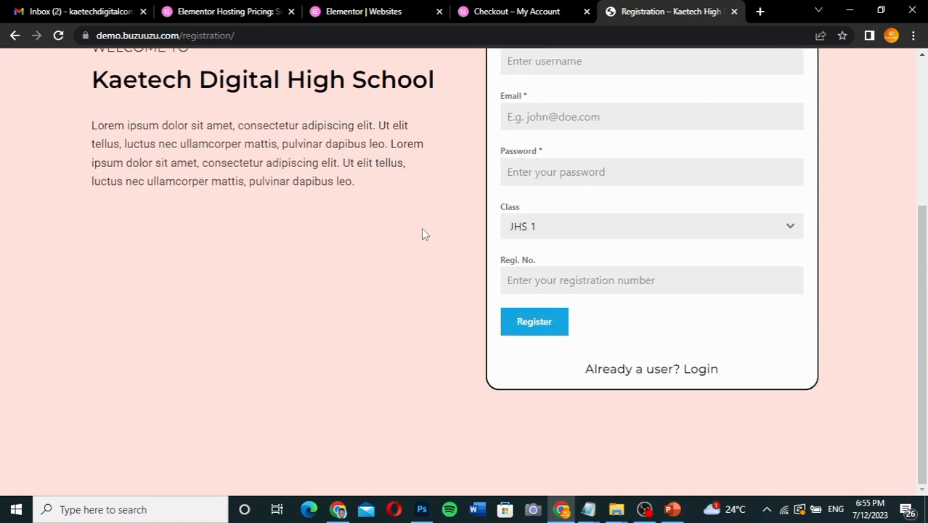
{"action": "scroll", "coordinate": [424, 233], "scroll_direction": "up", "scroll_amount": 3}
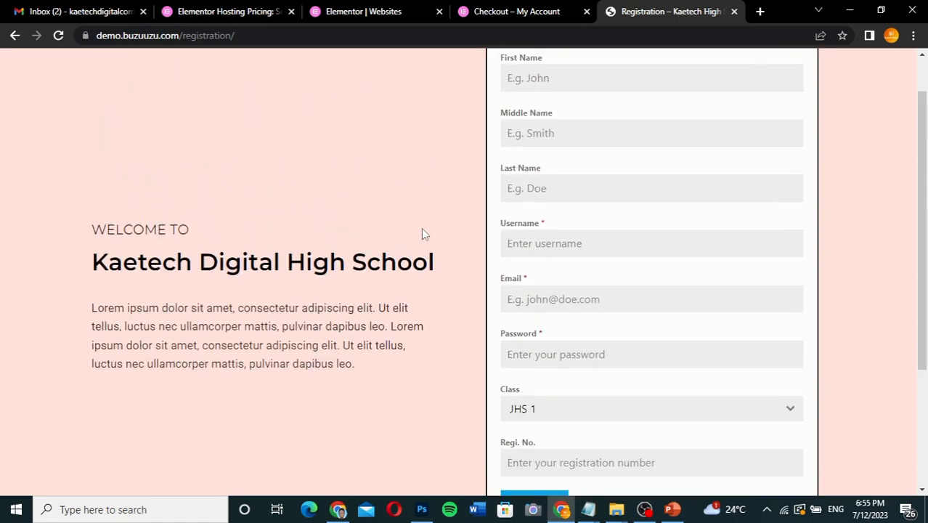
{"action": "scroll", "coordinate": [424, 233], "scroll_direction": "down", "scroll_amount": 3}
{"action": "scroll", "coordinate": [424, 233], "scroll_direction": "up", "scroll_amount": 3}
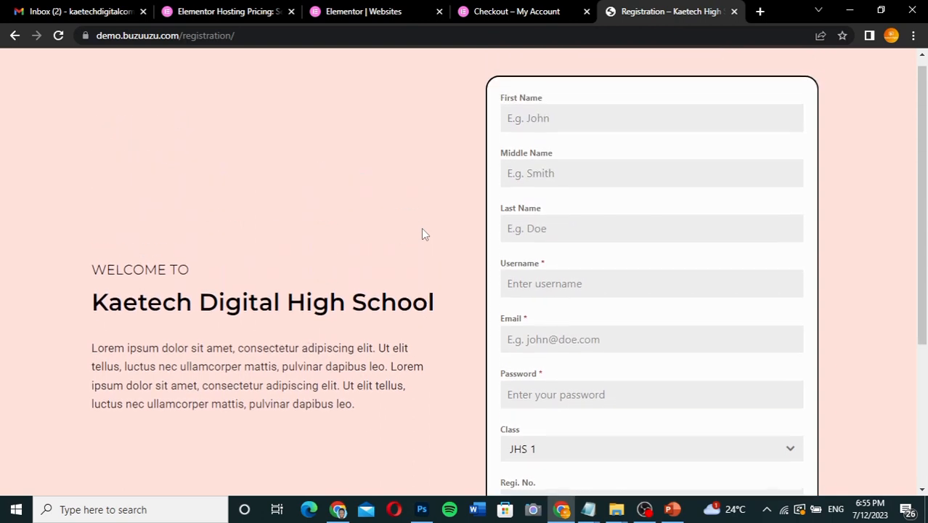
Inspect the live Registration page with the developer tools and review its mobile layout at iPhone 12 Pro dimensions.
{"action": "right_click", "coordinate": [334, 208]}
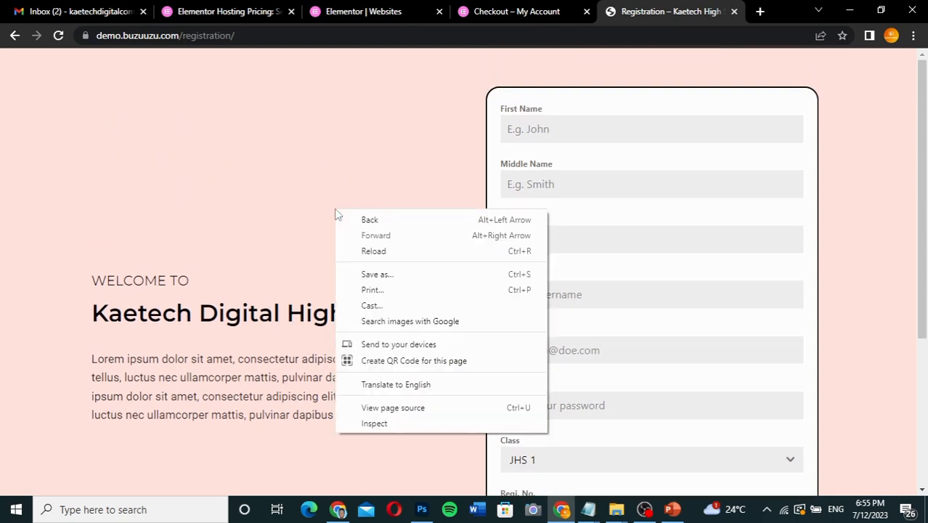
{"action": "left_click", "coordinate": [378, 433]}
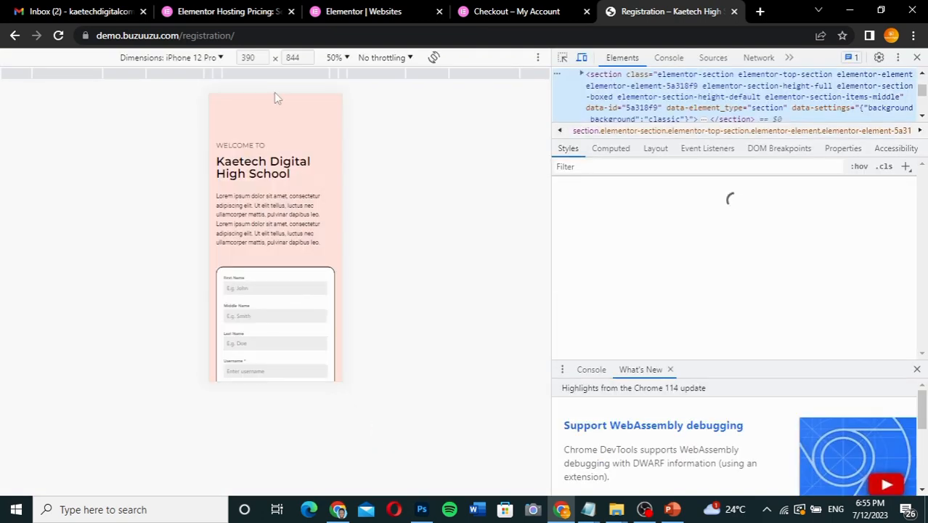
{"action": "scroll", "coordinate": [285, 216], "scroll_direction": "down", "scroll_amount": 4}
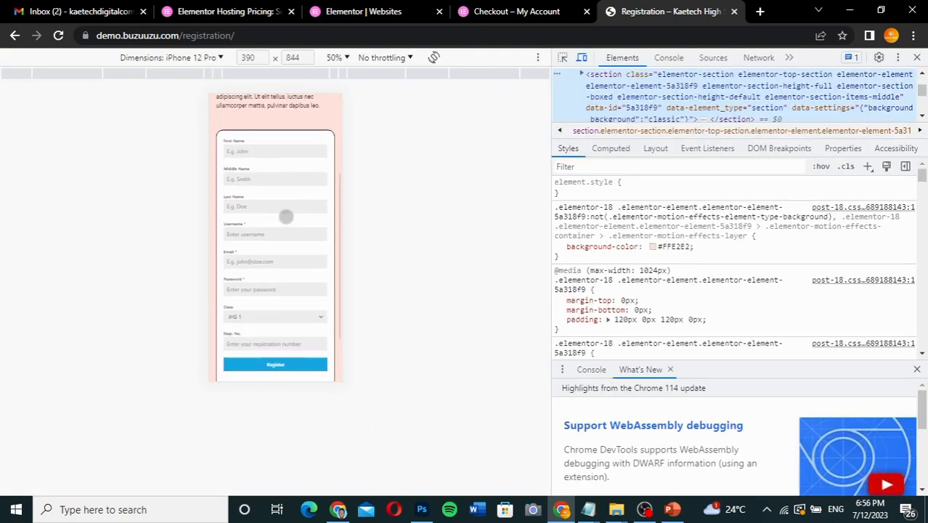
{"action": "scroll", "coordinate": [285, 216], "scroll_direction": "down", "scroll_amount": 2}
{"action": "scroll", "coordinate": [286, 216], "scroll_direction": "up", "scroll_amount": 6}
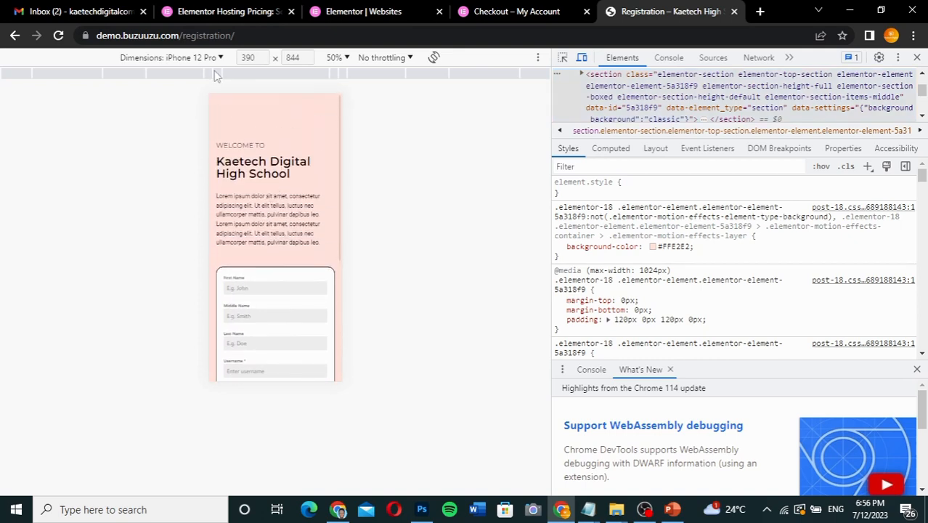
Preview the Registration page at iPad Mini dimensions, examine its tablet layout, and close the developer tools.
{"action": "left_click", "coordinate": [208, 60]}
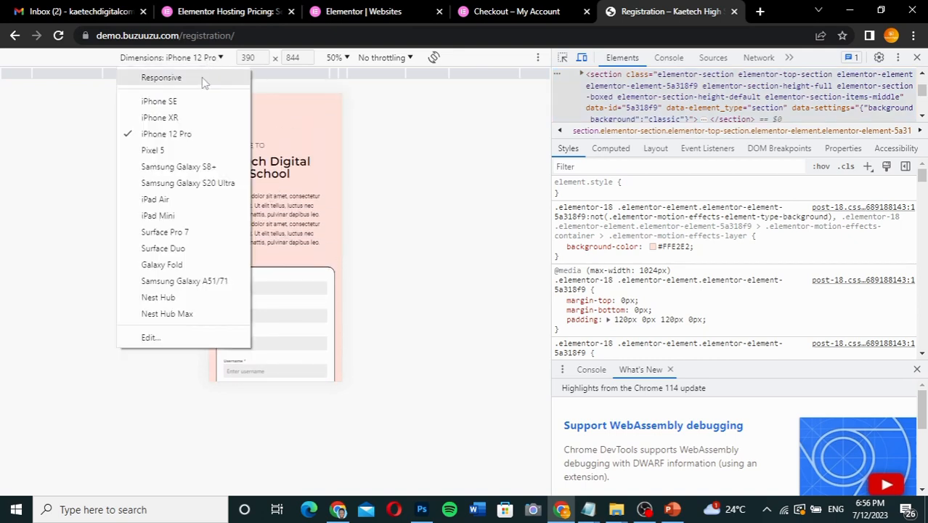
{"action": "left_click", "coordinate": [173, 216]}
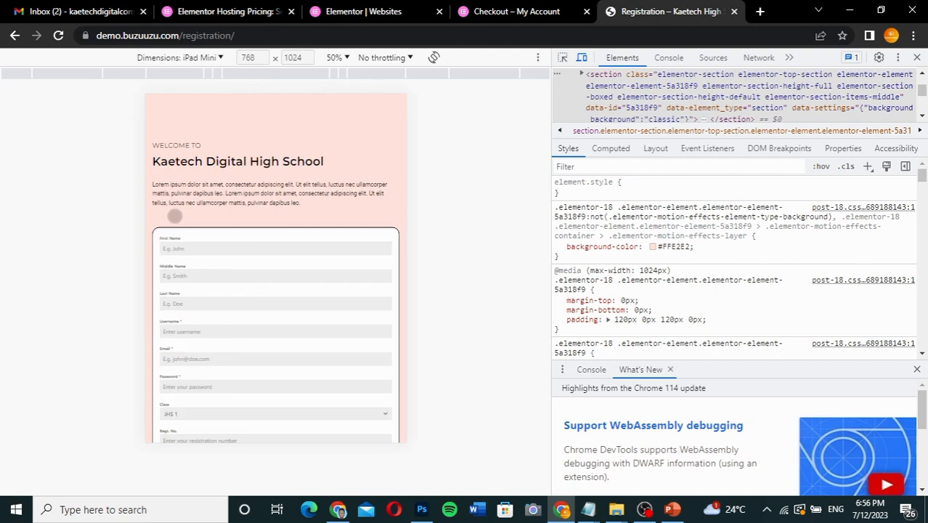
{"action": "scroll", "coordinate": [320, 210], "scroll_direction": "down", "scroll_amount": 2}
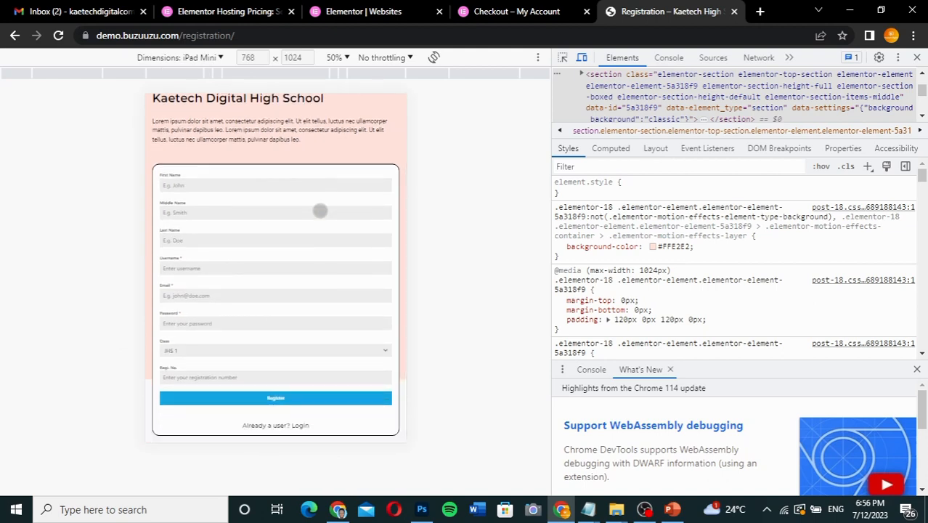
{"action": "scroll", "coordinate": [320, 210], "scroll_direction": "up", "scroll_amount": 2}
{"action": "scroll", "coordinate": [320, 211], "scroll_direction": "down", "scroll_amount": 2}
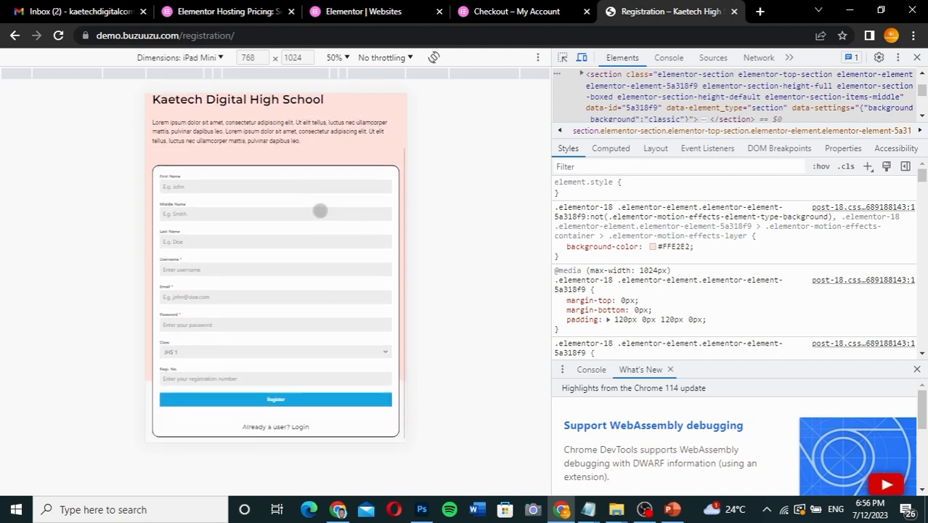
{"action": "scroll", "coordinate": [320, 211], "scroll_direction": "up", "scroll_amount": 2}
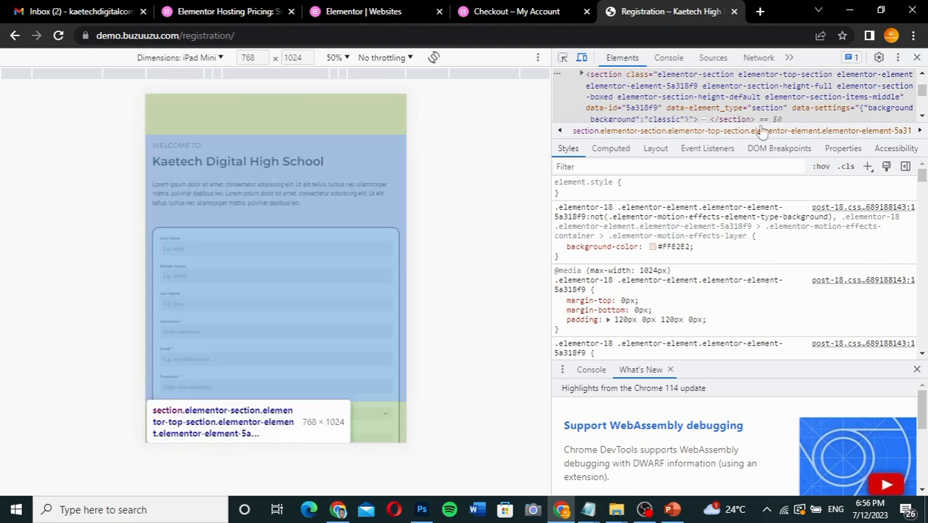
{"action": "left_click", "coordinate": [918, 58]}
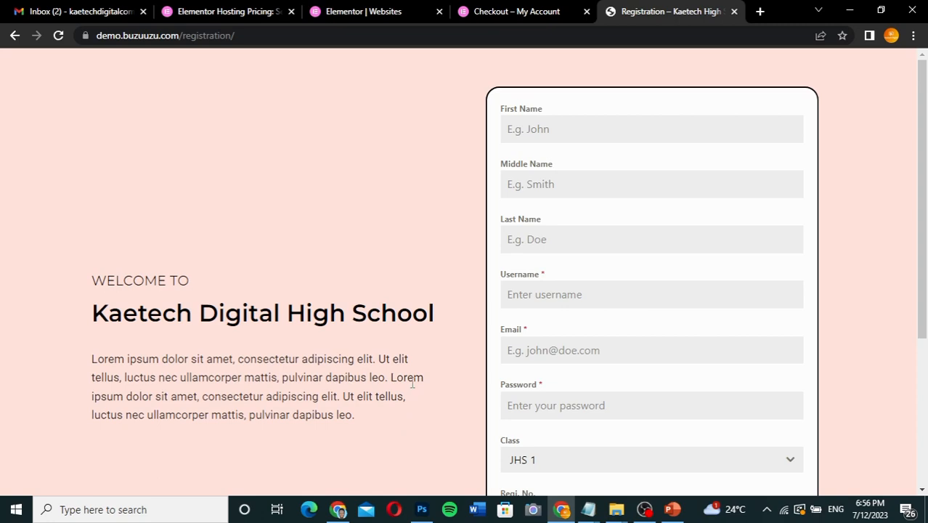
Review the desktop Registration page once more and go to the site's live login page by changing the address.
{"action": "scroll", "coordinate": [412, 381], "scroll_direction": "down", "scroll_amount": 5}
{"action": "scroll", "coordinate": [413, 381], "scroll_direction": "up", "scroll_amount": 5}
{"action": "left_click_drag", "start_coordinate": [267, 35], "coordinate": [185, 39]}
{"action": "key", "text": "BackSpace"}
{"action": "key", "text": "Return"}
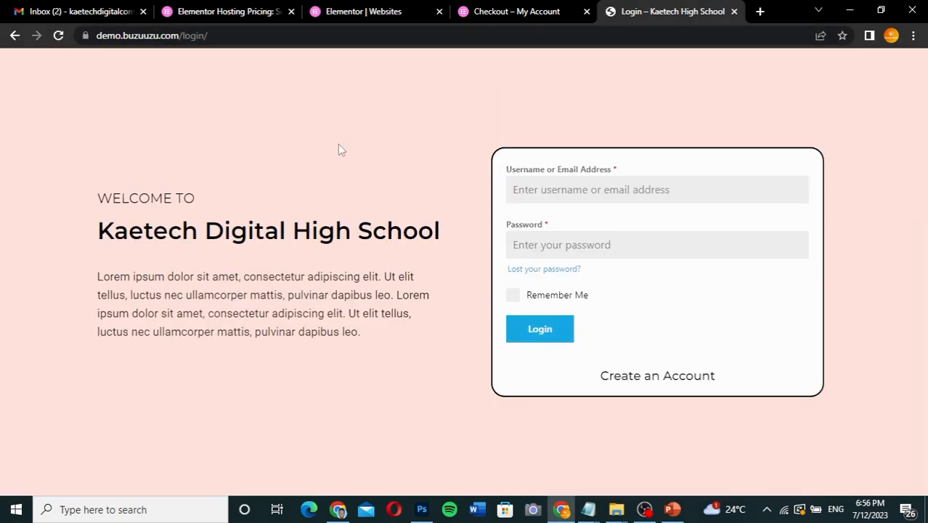
Open the site's cart page by its address, look it over, and follow the Results link in its header.
{"action": "left_click_drag", "start_coordinate": [221, 35], "coordinate": [184, 35]}
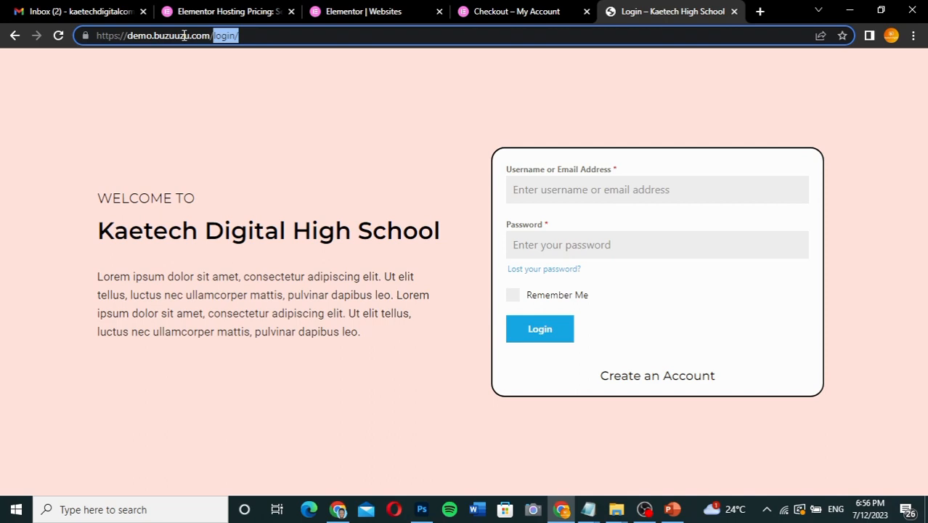
{"action": "type", "text": "cart"}
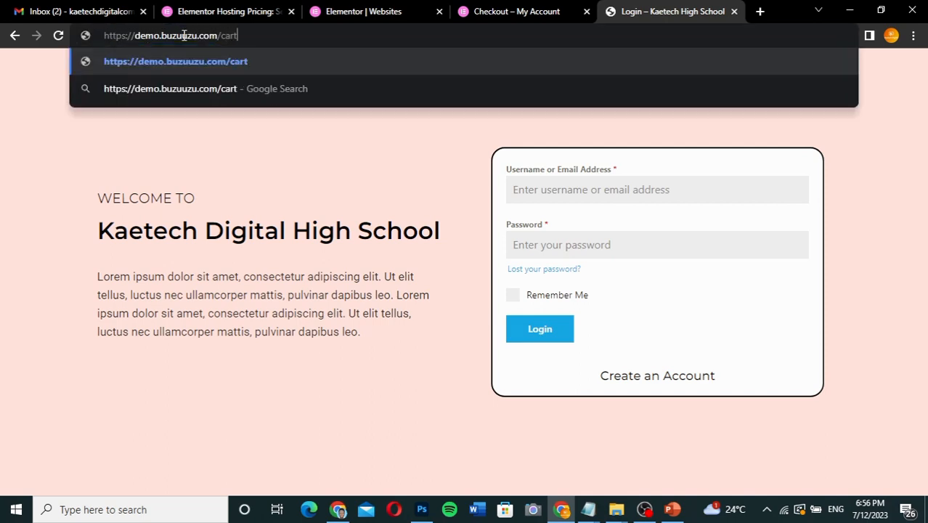
{"action": "key", "text": "Return"}
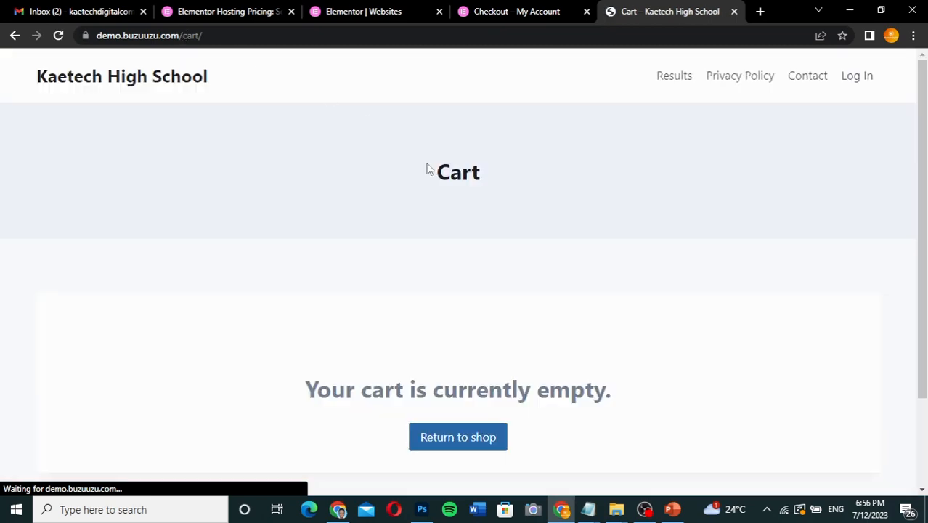
{"action": "scroll", "coordinate": [656, 259], "scroll_direction": "down", "scroll_amount": 2}
{"action": "scroll", "coordinate": [657, 259], "scroll_direction": "up", "scroll_amount": 2}
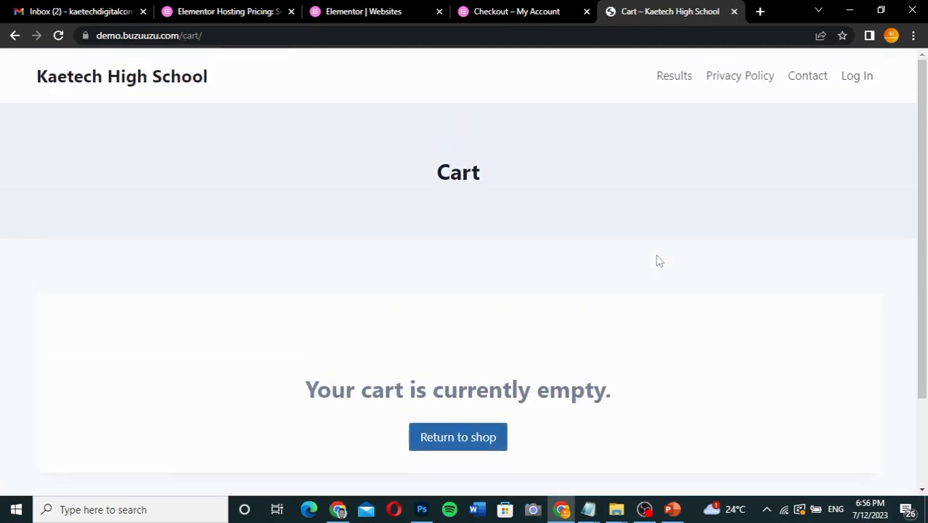
{"action": "left_click", "coordinate": [675, 77]}
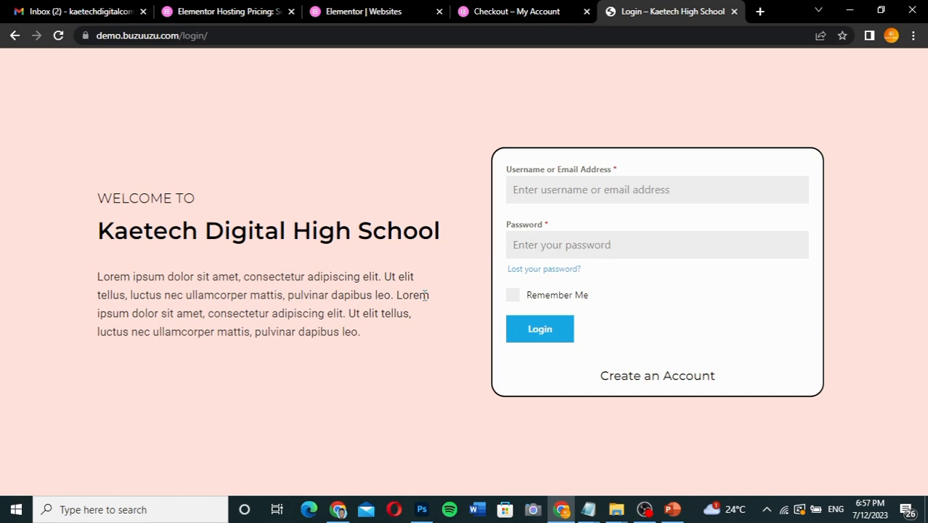
Switch back to the browser window with the Registration page's Elementor editor and view the top of the section.
{"action": "mouse_move", "coordinate": [340, 512]}
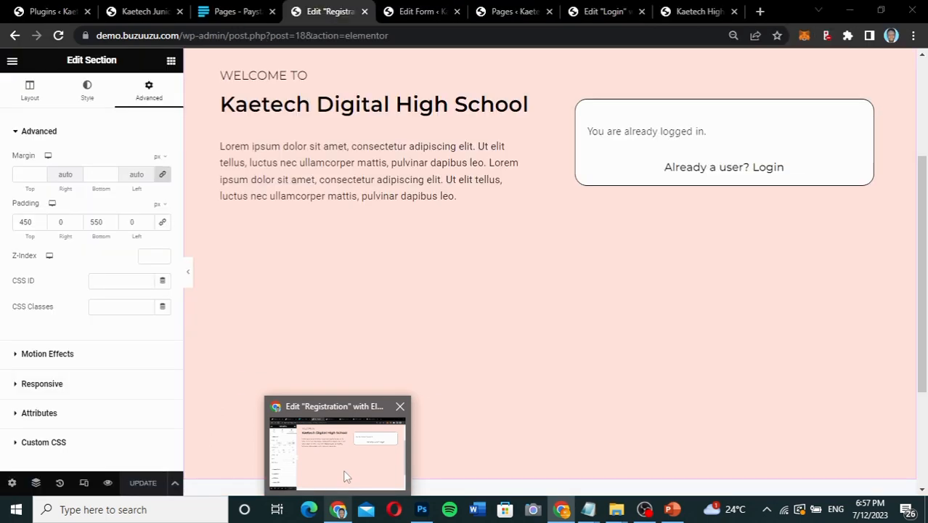
{"action": "left_click", "coordinate": [346, 476]}
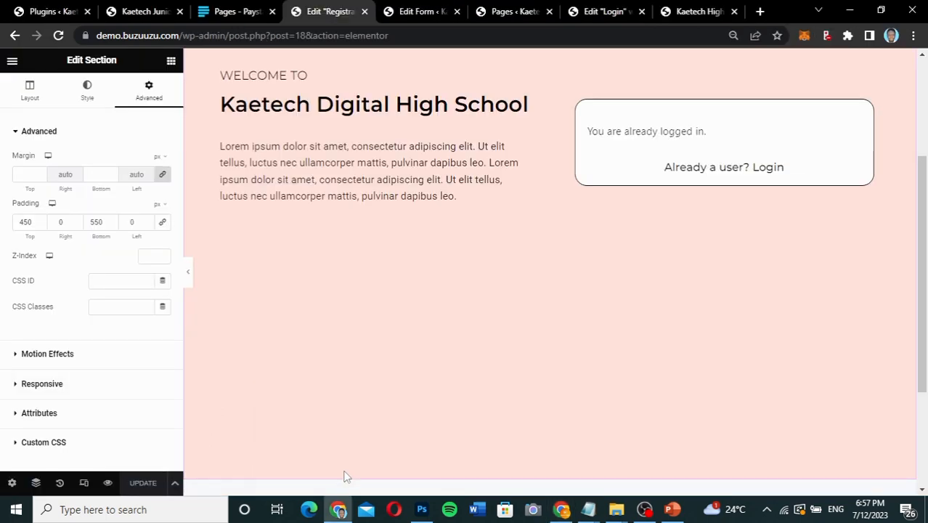
{"action": "scroll", "coordinate": [467, 262], "scroll_direction": "up", "scroll_amount": 3}
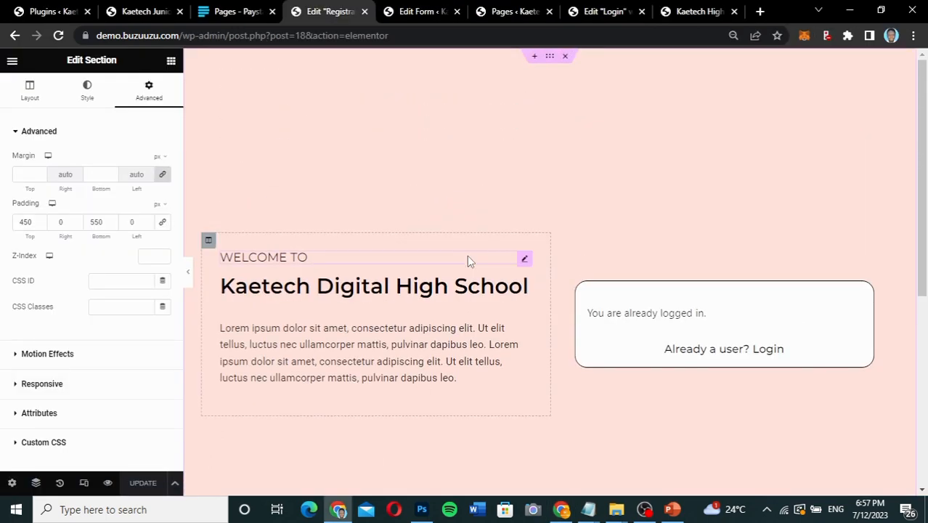
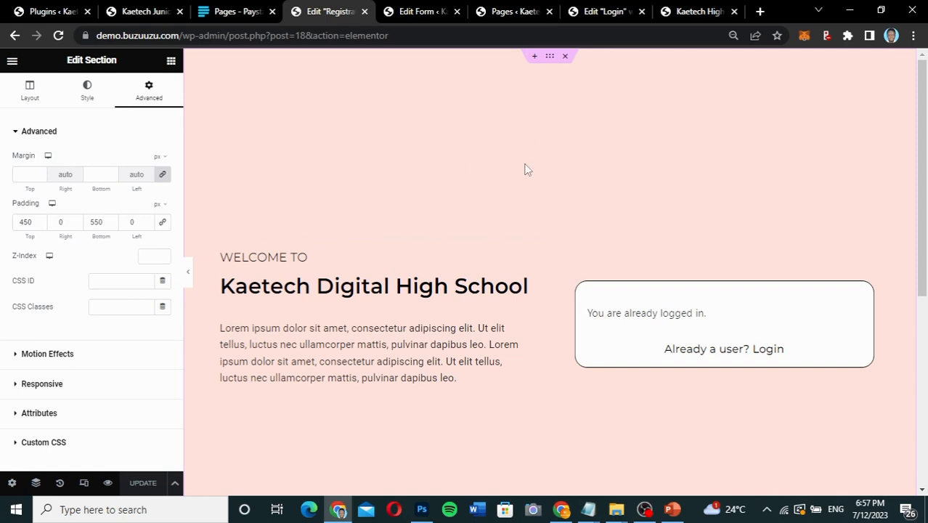
Copy the entire section of the Registration page and start adding a new page from the Pages list.
{"action": "right_click", "coordinate": [549, 59]}
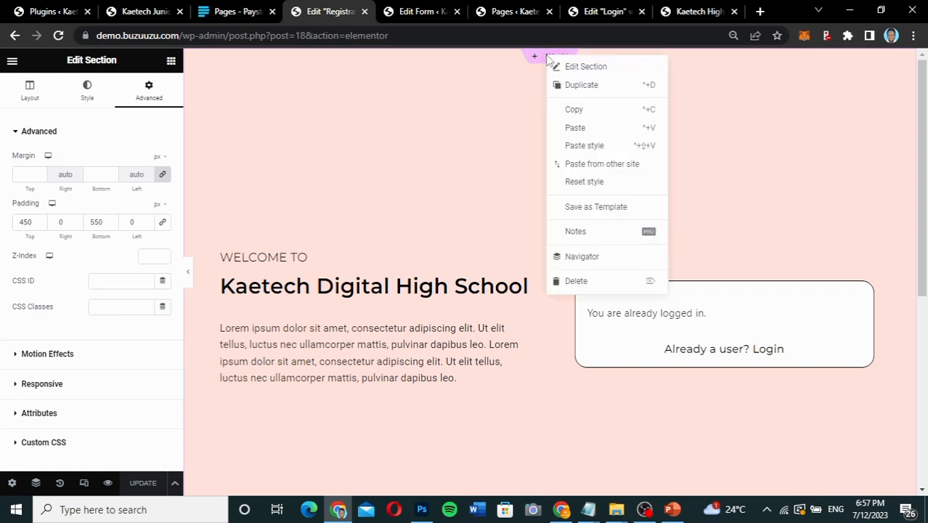
{"action": "left_click", "coordinate": [575, 110]}
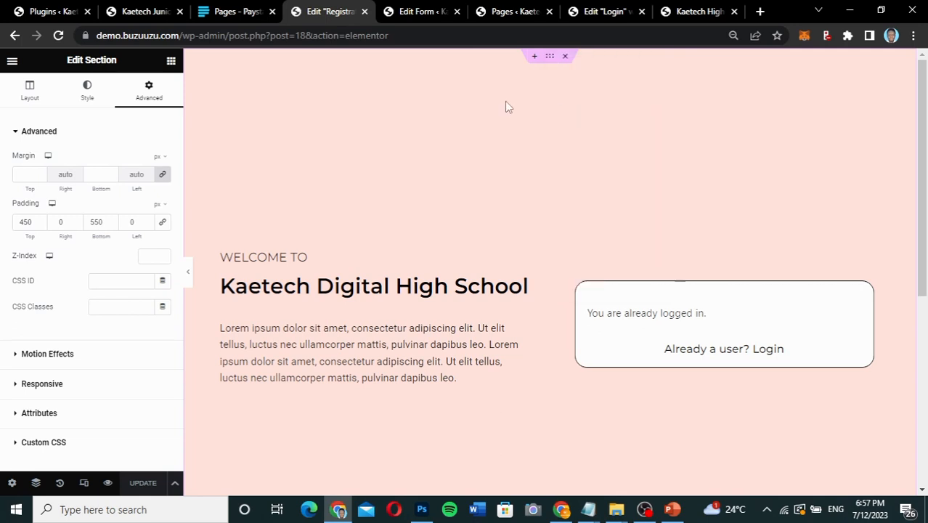
{"action": "left_click", "coordinate": [517, 12]}
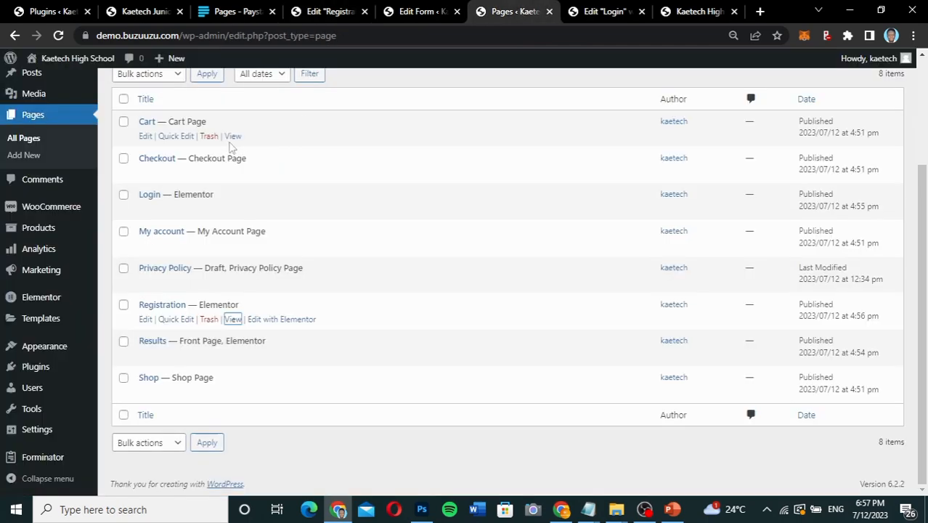
{"action": "scroll", "coordinate": [154, 124], "scroll_direction": "up", "scroll_amount": 2}
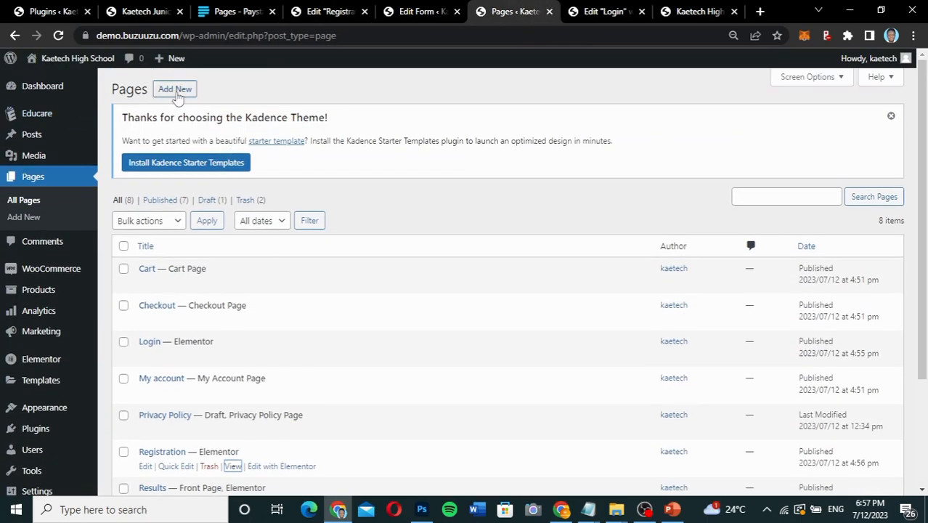
{"action": "left_click", "coordinate": [175, 90]}
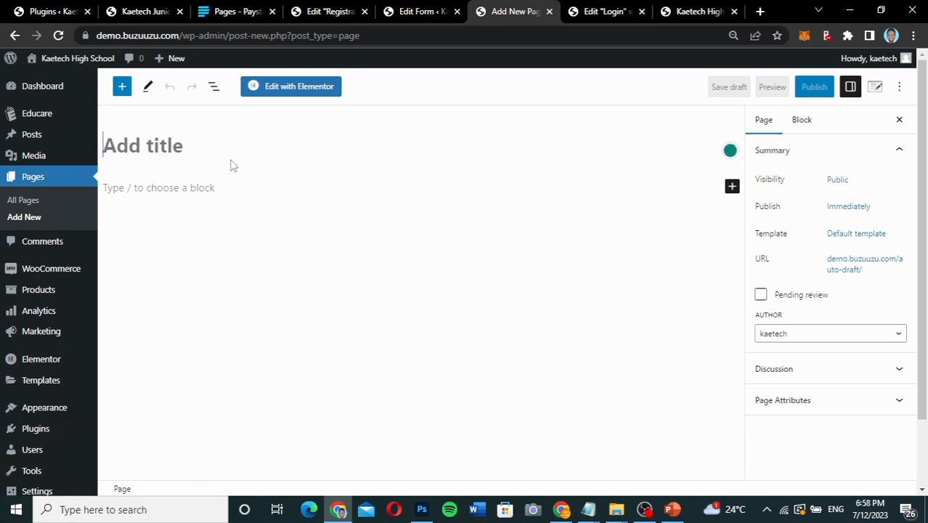
Title the new page Register.
{"action": "type", "text": "REegister"}
{"action": "key", "text": "Left"}
{"action": "key", "text": "Left"}
{"action": "key", "text": "Left"}
{"action": "key", "text": "Left"}
{"action": "key", "text": "Left"}
{"action": "key", "text": "Left"}
{"action": "key", "text": "Left"}
{"action": "key", "text": "BackSpace"}
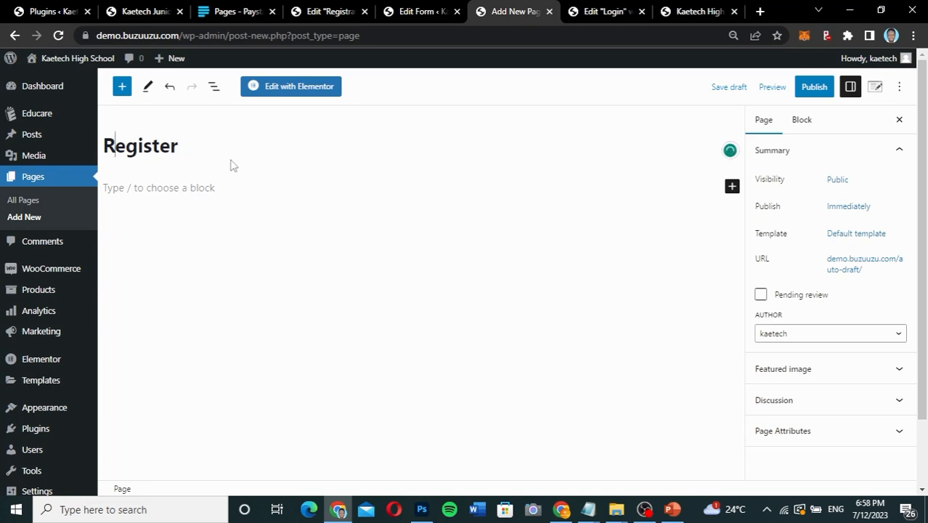
Set the new page's template to Elementor Canvas and publish the page.
{"action": "left_click", "coordinate": [864, 233]}
{"action": "left_click", "coordinate": [819, 327]}
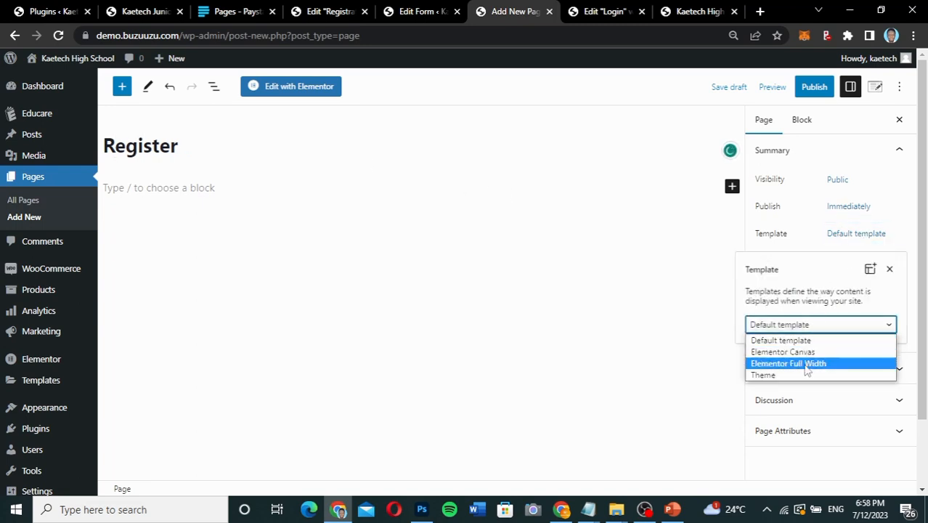
{"action": "left_click", "coordinate": [784, 351]}
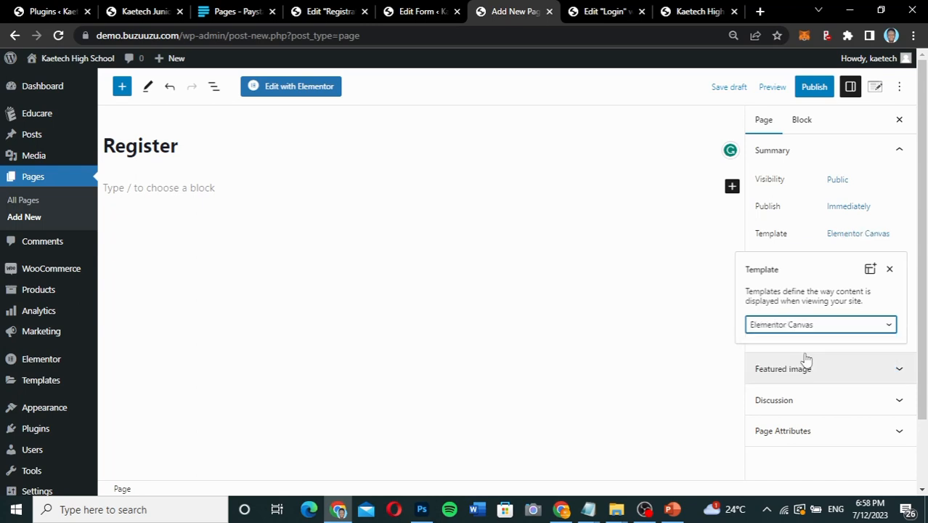
{"action": "left_click", "coordinate": [814, 242]}
{"action": "left_click", "coordinate": [816, 88]}
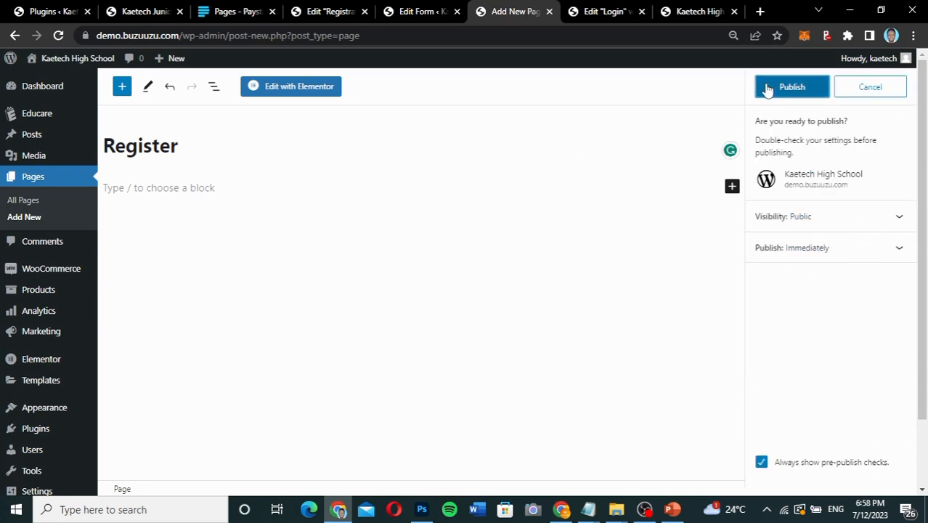
{"action": "left_click", "coordinate": [770, 87]}
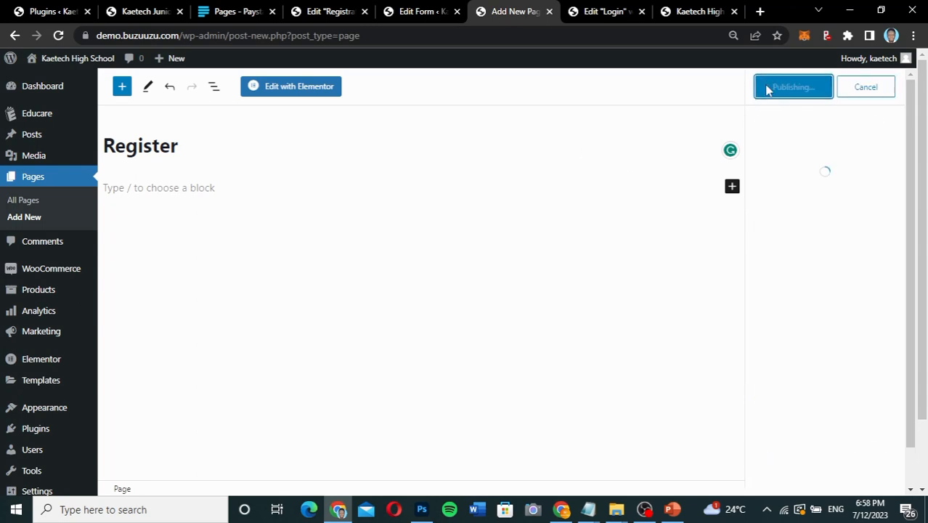
Open the Register page in Elementor and paste the copied Registration section into its empty canvas.
{"action": "left_click", "coordinate": [303, 92]}
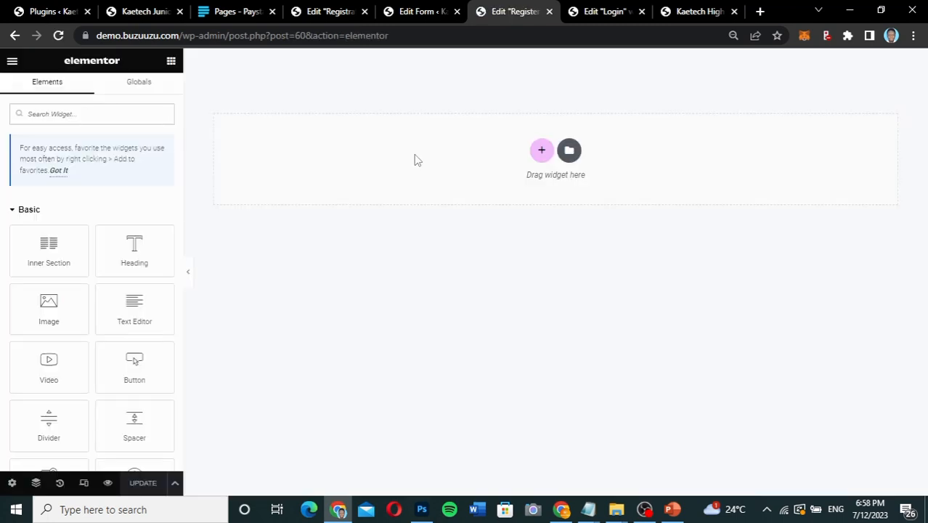
{"action": "right_click", "coordinate": [416, 156]}
{"action": "left_click", "coordinate": [440, 169]}
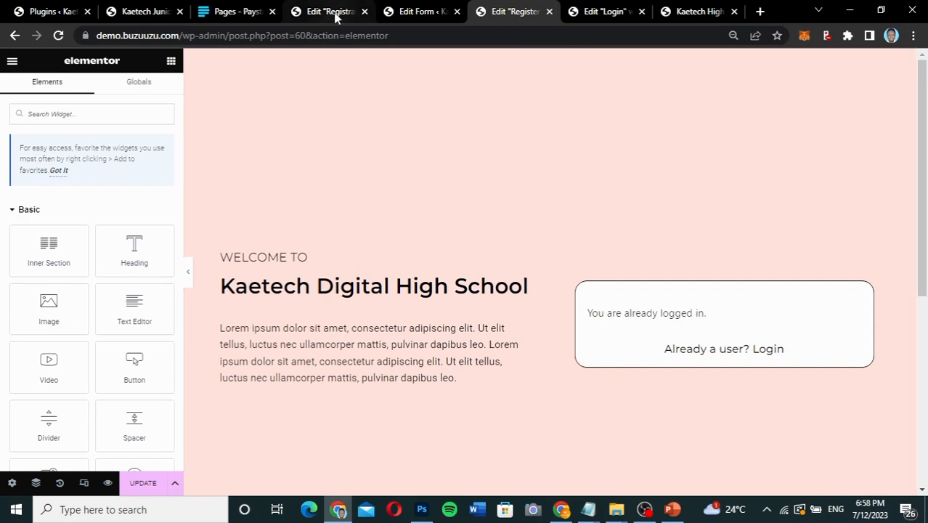
Go back to Forminator's forms list and duplicate the User Registration form.
{"action": "left_click", "coordinate": [420, 12]}
{"action": "left_click", "coordinate": [608, 164]}
{"action": "left_click", "coordinate": [17, 320]}
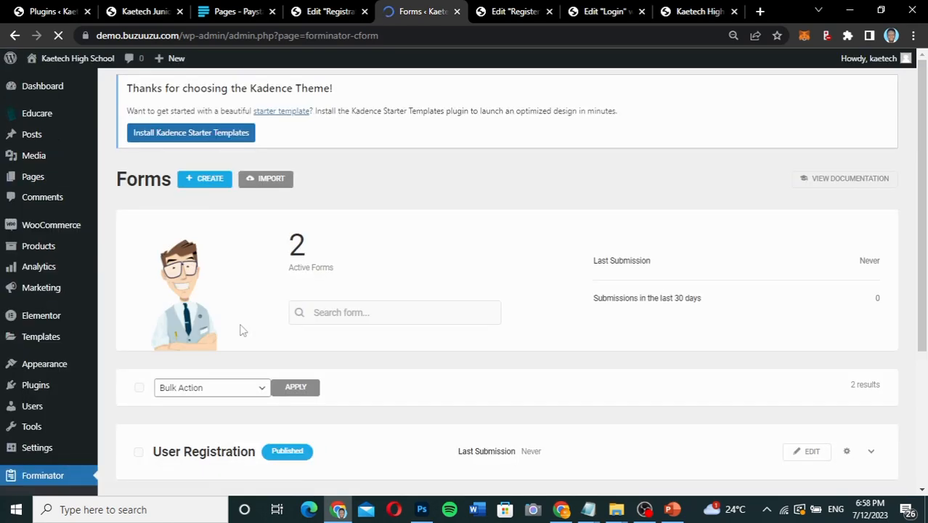
{"action": "scroll", "coordinate": [240, 327], "scroll_direction": "down", "scroll_amount": 3}
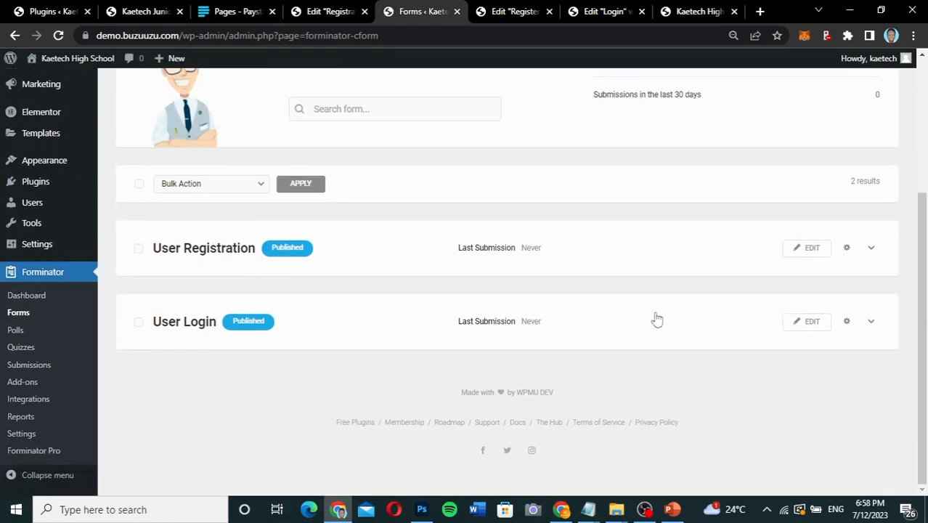
{"action": "left_click", "coordinate": [871, 249]}
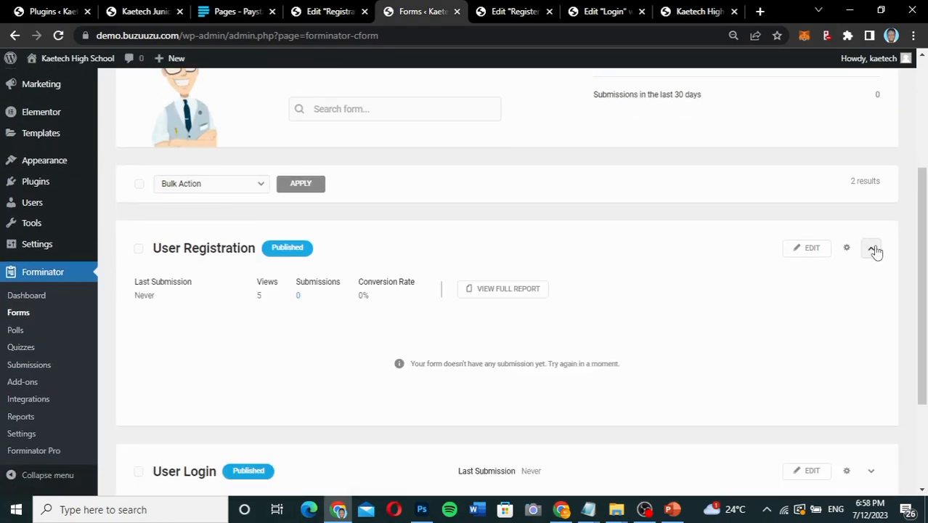
{"action": "left_click", "coordinate": [873, 250]}
{"action": "left_click", "coordinate": [849, 249]}
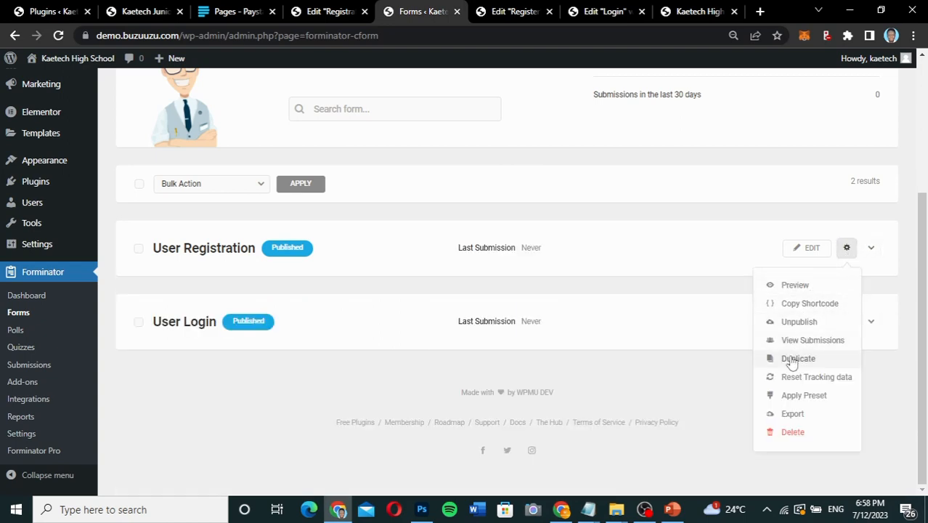
{"action": "left_click", "coordinate": [799, 360]}
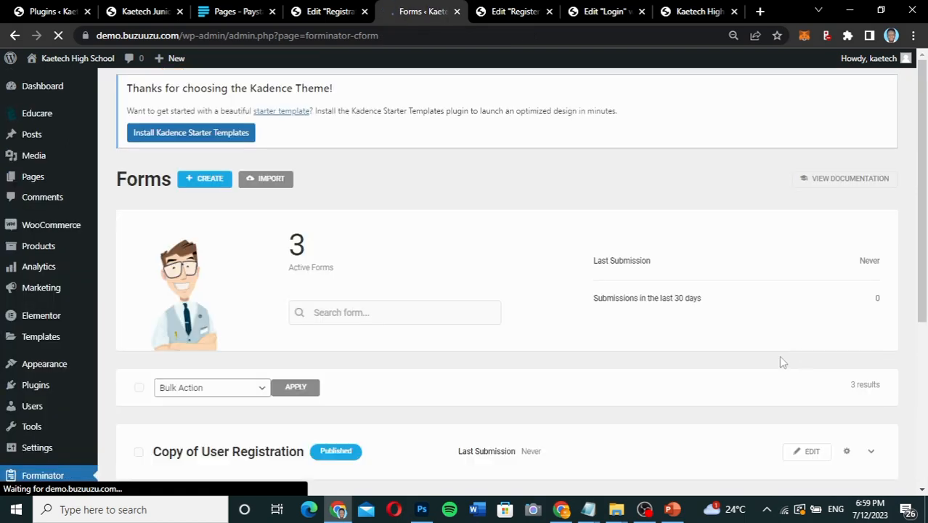
Open the Copy of User Registration form for editing and show its submission behavior settings.
{"action": "scroll", "coordinate": [553, 332], "scroll_direction": "down", "scroll_amount": 3}
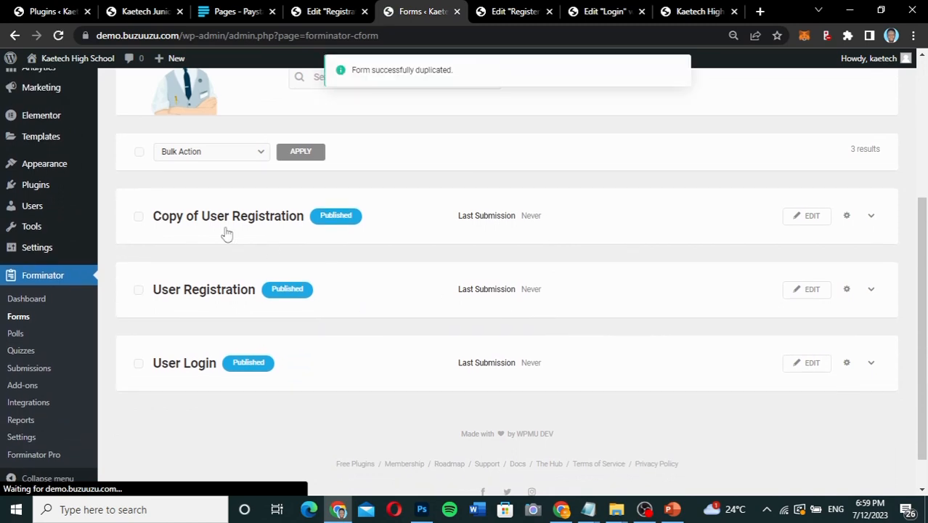
{"action": "left_click", "coordinate": [809, 221]}
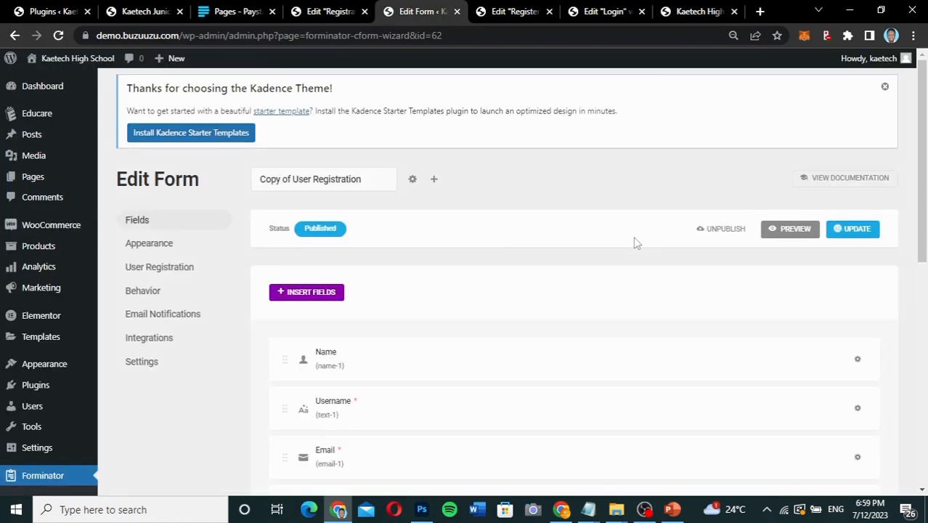
{"action": "scroll", "coordinate": [534, 361], "scroll_direction": "down", "scroll_amount": 6}
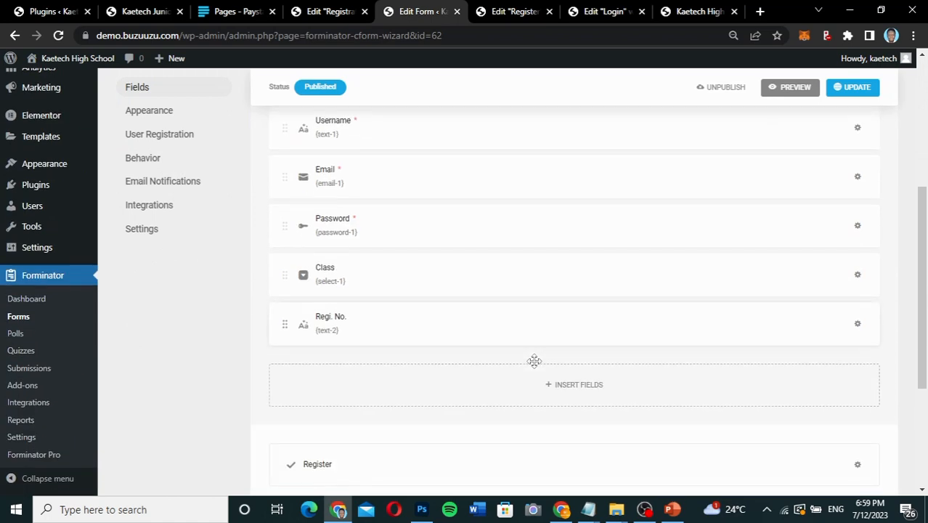
{"action": "scroll", "coordinate": [536, 367], "scroll_direction": "up", "scroll_amount": 1}
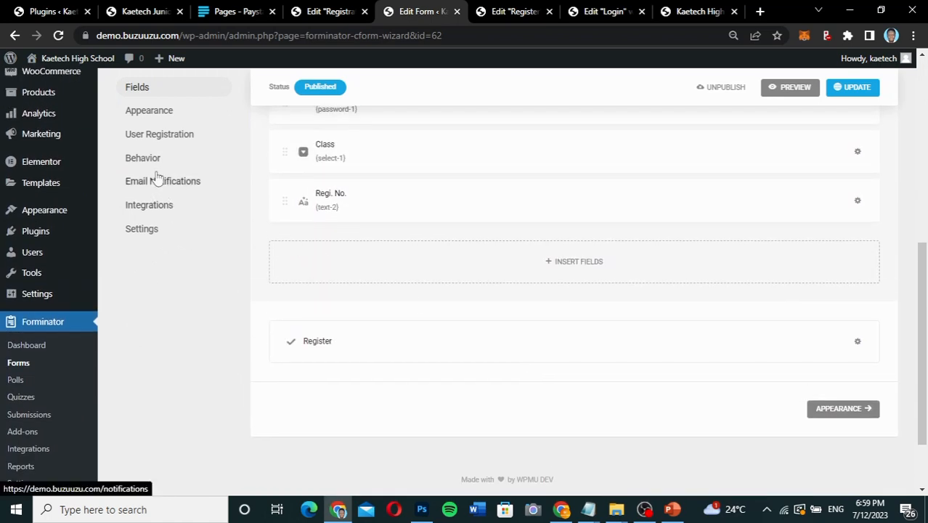
{"action": "left_click", "coordinate": [134, 159]}
{"action": "scroll", "coordinate": [612, 392], "scroll_direction": "down", "scroll_amount": 3}
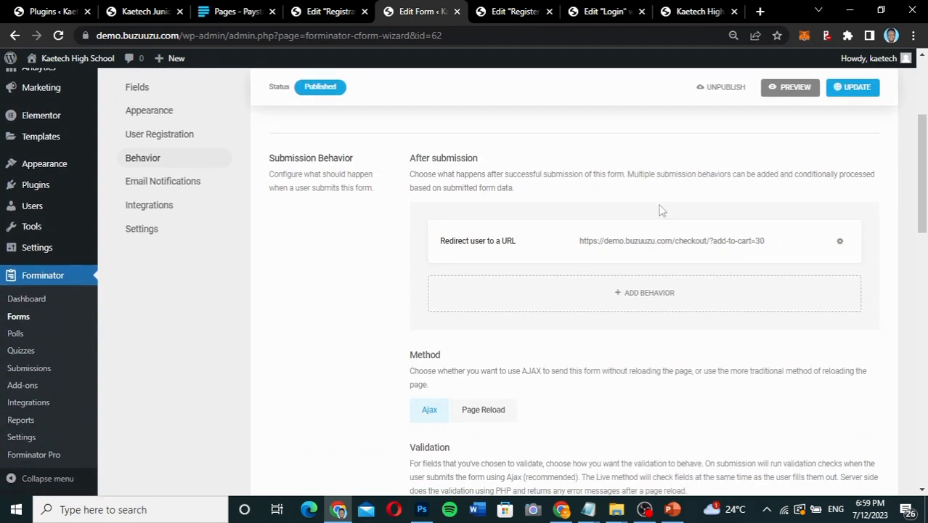
Copy the Result Checker payment page's link from the Paystack dashboard.
{"action": "left_click", "coordinate": [231, 12]}
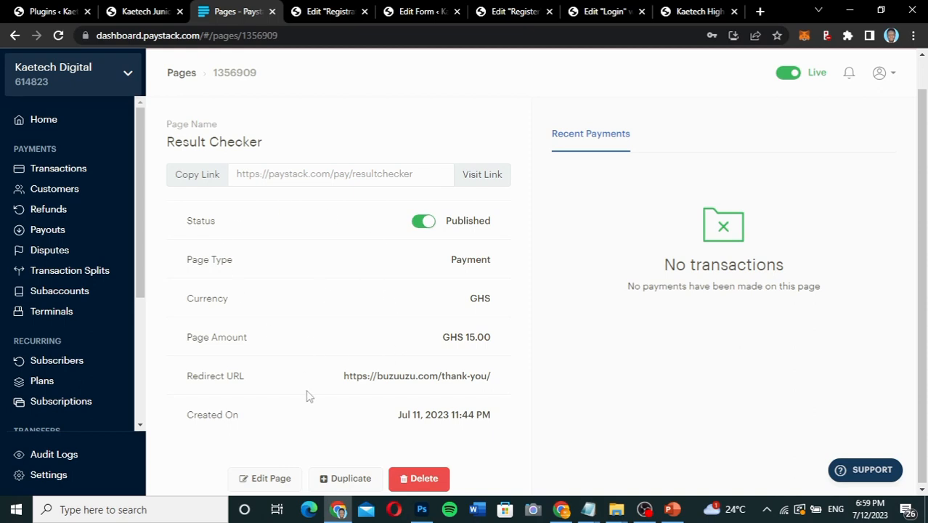
{"action": "left_click", "coordinate": [195, 181]}
Check the form shortcode in the Register page's registration box against the original Registration page.
{"action": "left_click", "coordinate": [322, 16]}
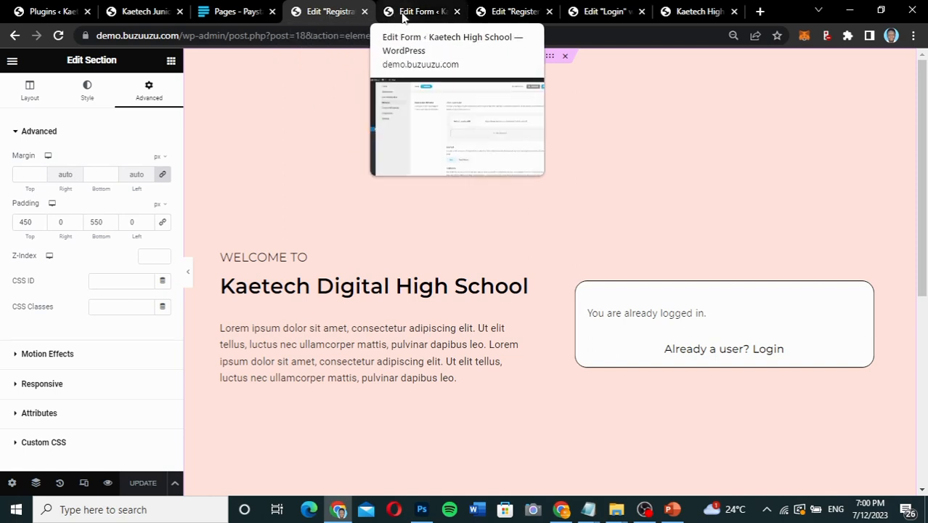
{"action": "left_click", "coordinate": [490, 16]}
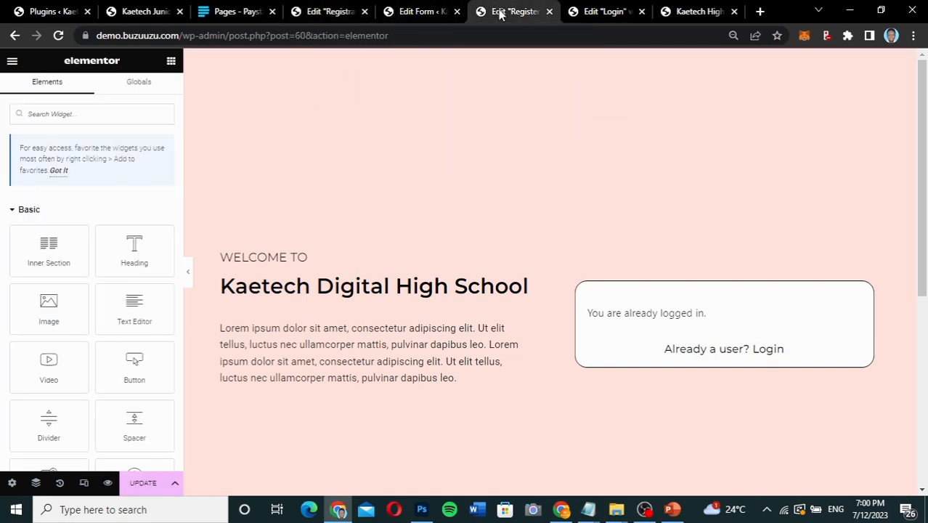
{"action": "left_click", "coordinate": [854, 302]}
{"action": "left_click_drag", "start_coordinate": [109, 205], "coordinate": [1, 213]}
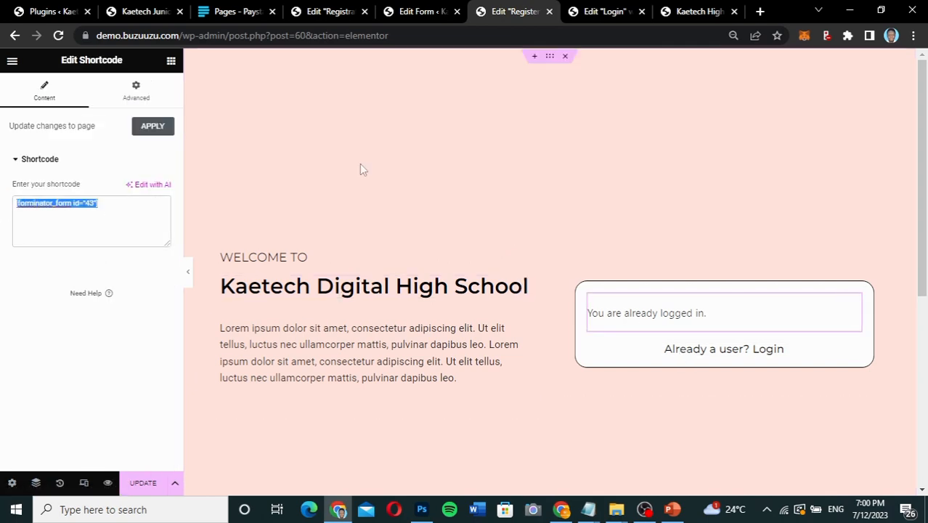
{"action": "left_click", "coordinate": [332, 15]}
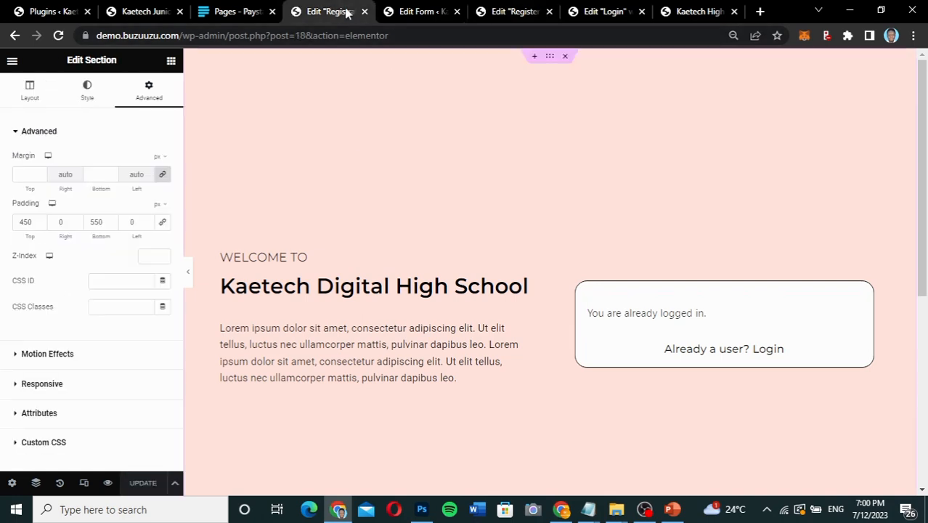
{"action": "left_click", "coordinate": [422, 11]}
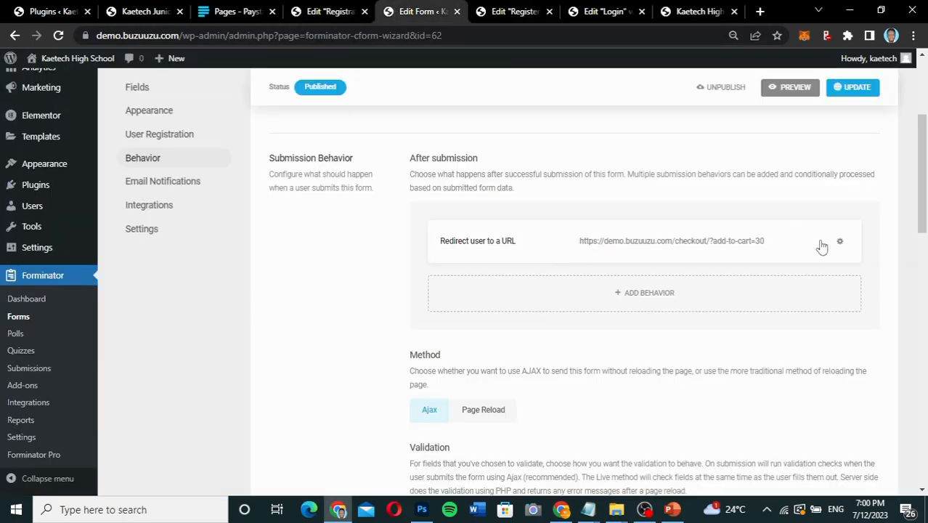
{"action": "left_click", "coordinate": [728, 244]}
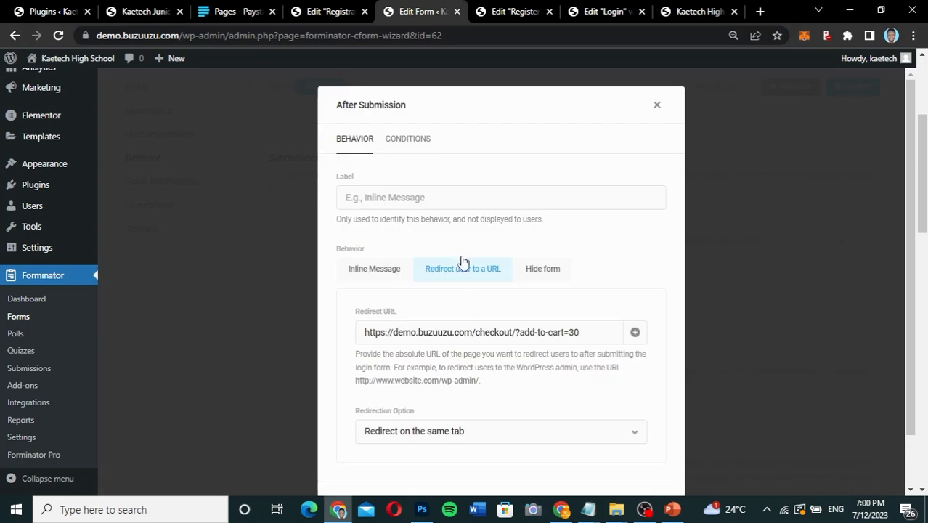
{"action": "left_click_drag", "start_coordinate": [593, 334], "coordinate": [339, 332]}
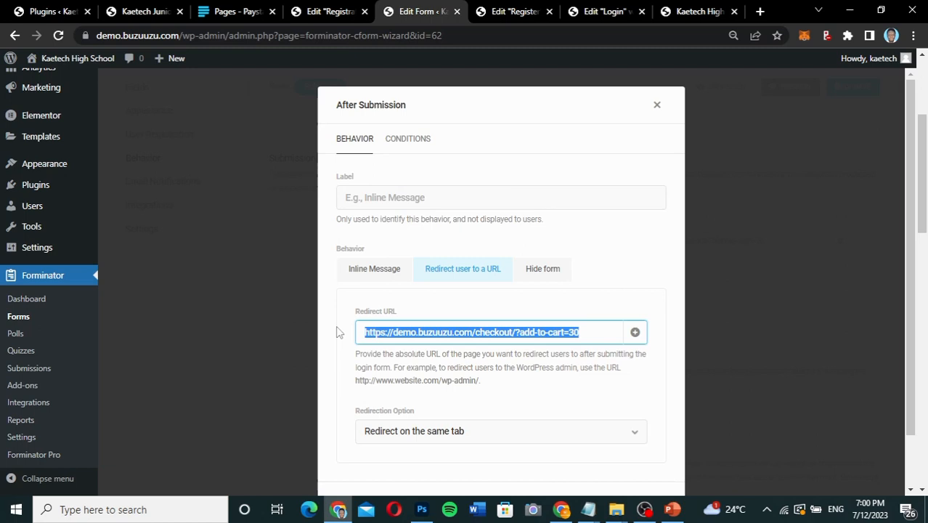
{"action": "key", "text": "ctrl+v"}
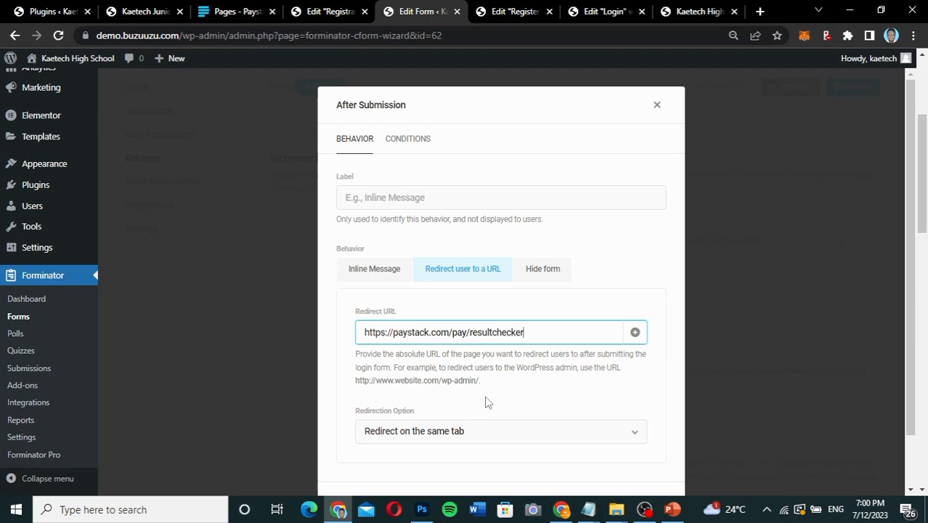
{"action": "scroll", "coordinate": [487, 400], "scroll_direction": "down", "scroll_amount": 1}
{"action": "left_click", "coordinate": [644, 448]}
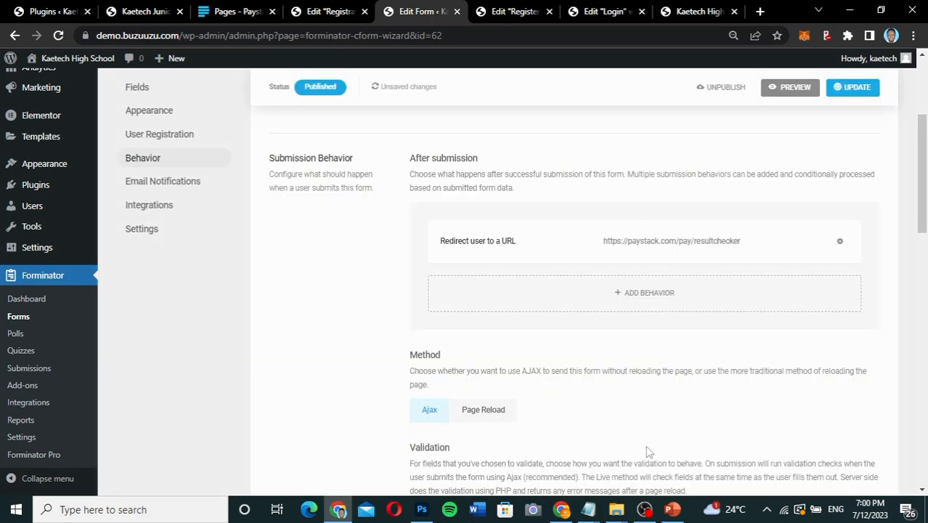
{"action": "left_click", "coordinate": [852, 89]}
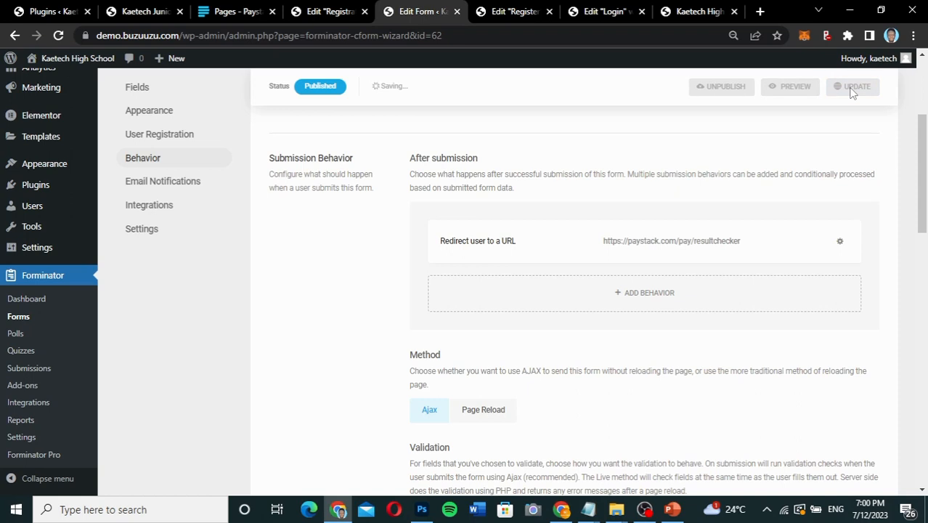
{"action": "scroll", "coordinate": [659, 233], "scroll_direction": "up", "scroll_amount": 1}
{"action": "scroll", "coordinate": [659, 232], "scroll_direction": "up", "scroll_amount": 2}
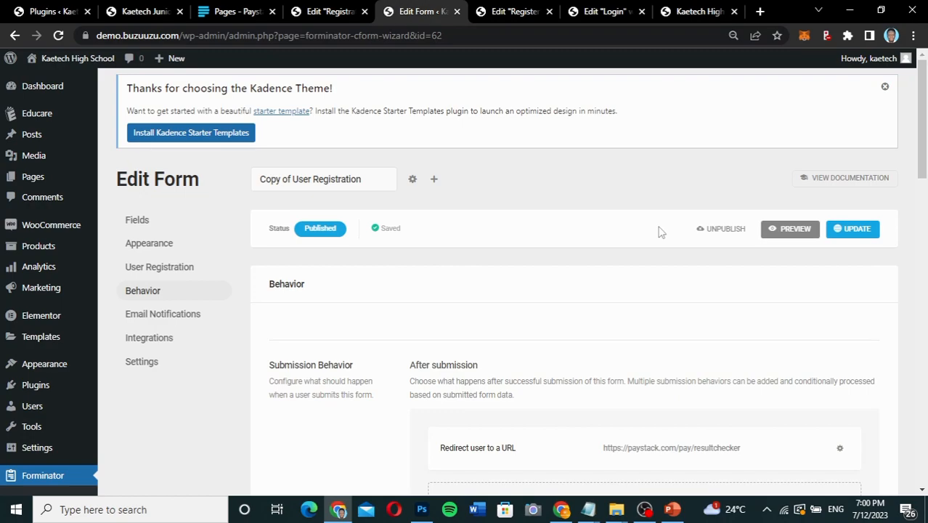
{"action": "scroll", "coordinate": [660, 233], "scroll_direction": "down", "scroll_amount": 15}
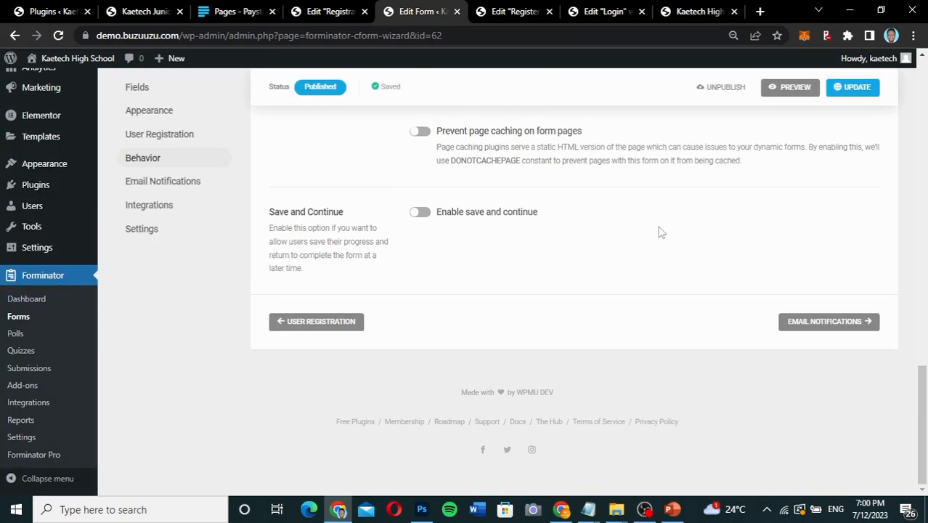
Copy the shortcode of the Copy of User Registration form from the Forminator forms list.
{"action": "scroll", "coordinate": [660, 233], "scroll_direction": "up", "scroll_amount": 14}
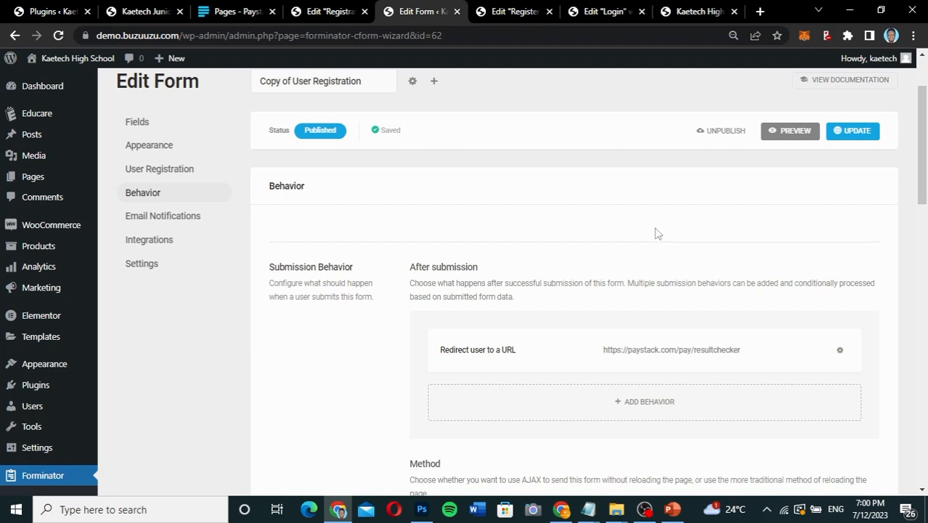
{"action": "scroll", "coordinate": [316, 386], "scroll_direction": "down", "scroll_amount": 2}
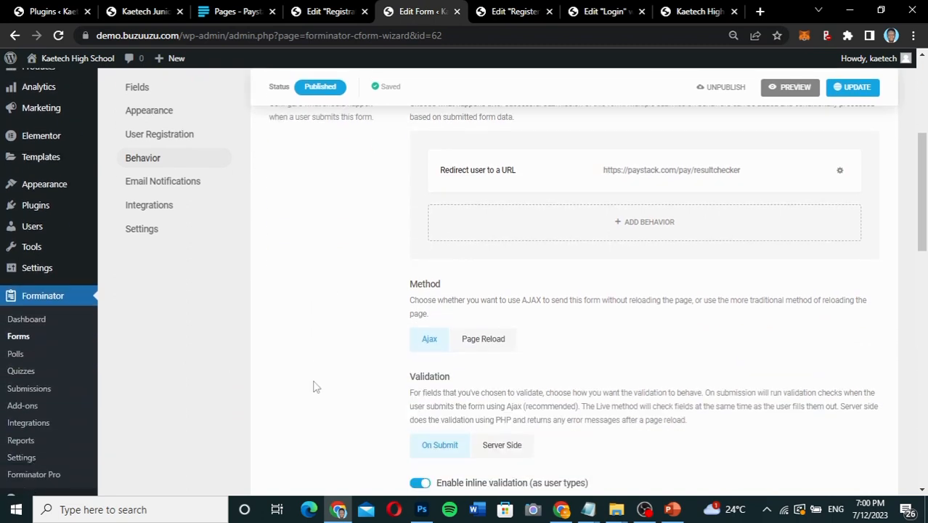
{"action": "left_click", "coordinate": [19, 337]}
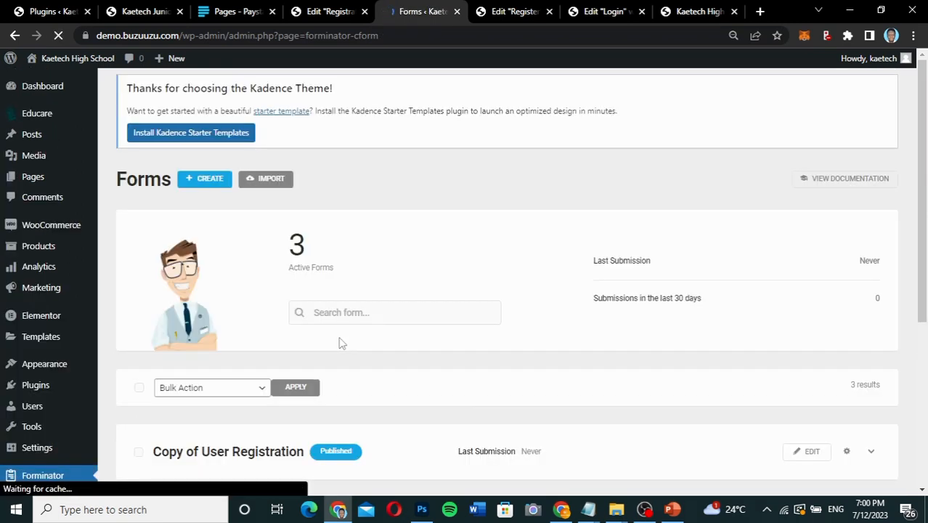
{"action": "scroll", "coordinate": [622, 356], "scroll_direction": "down", "scroll_amount": 4}
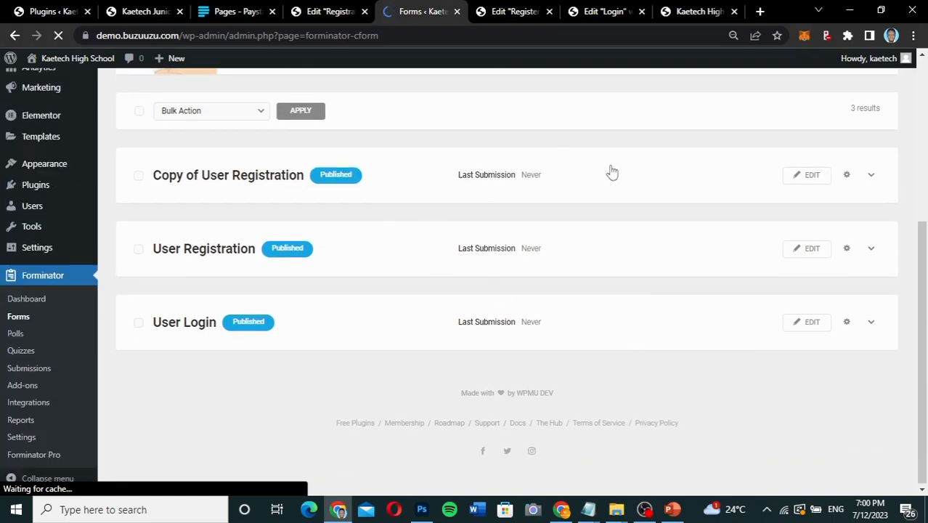
{"action": "left_click", "coordinate": [847, 175]}
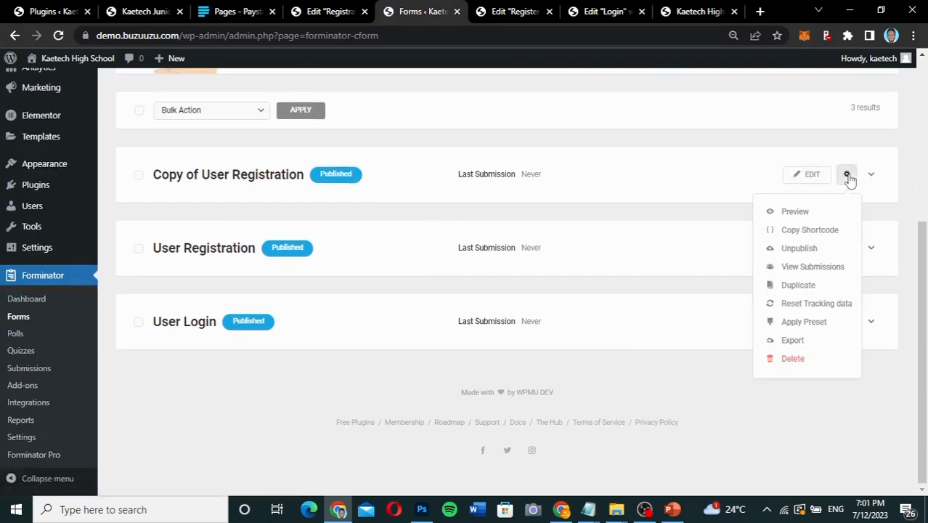
{"action": "left_click", "coordinate": [818, 231]}
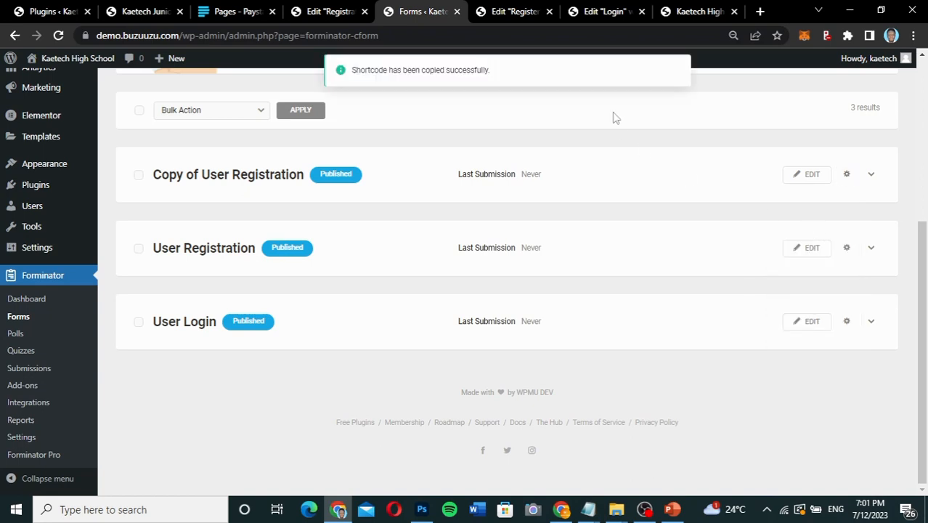
Replace the Register page's form shortcode with [forminator_form id="62"] and update the page.
{"action": "left_click", "coordinate": [512, 12]}
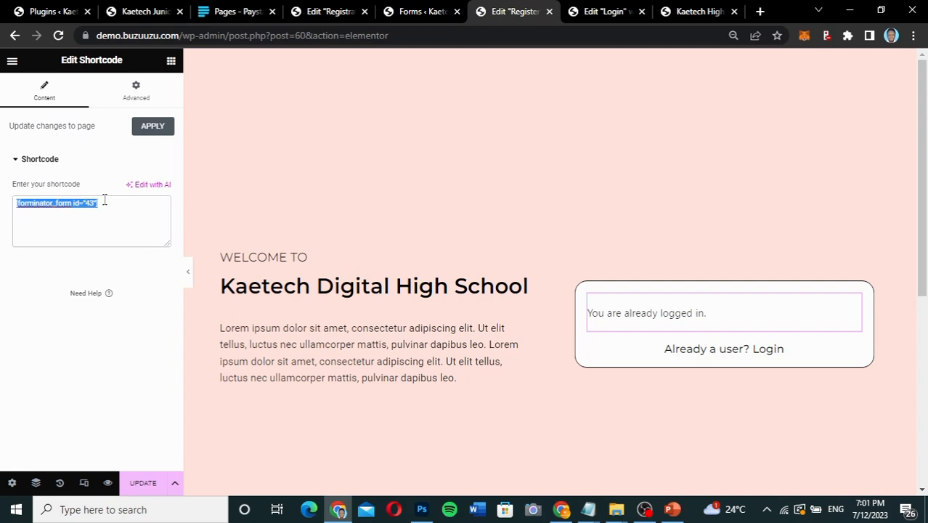
{"action": "key", "text": "ctrl+v"}
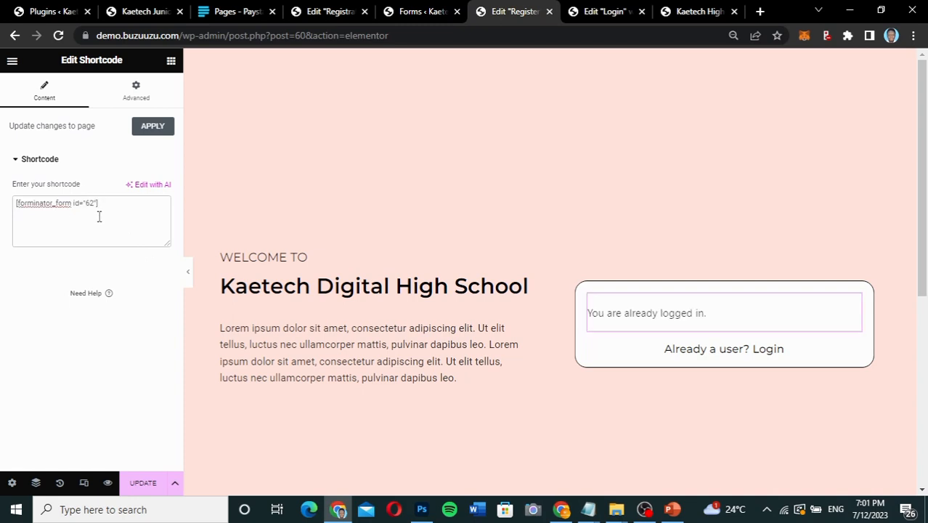
{"action": "left_click", "coordinate": [142, 483]}
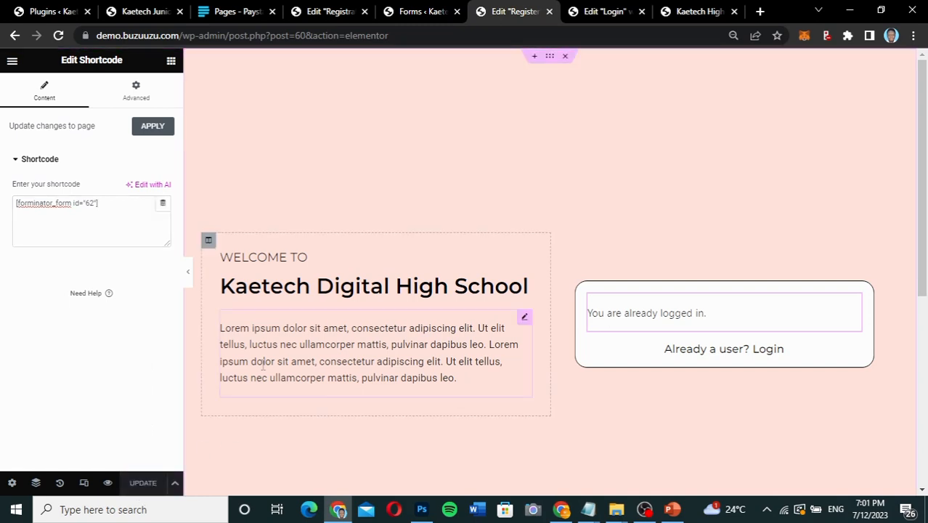
Switch to the other Chrome window, load demo.buzuuzu.com/register in a new tab, and look over the form.
{"action": "left_click", "coordinate": [563, 510]}
{"action": "left_click", "coordinate": [269, 39]}
{"action": "left_click", "coordinate": [269, 40]}
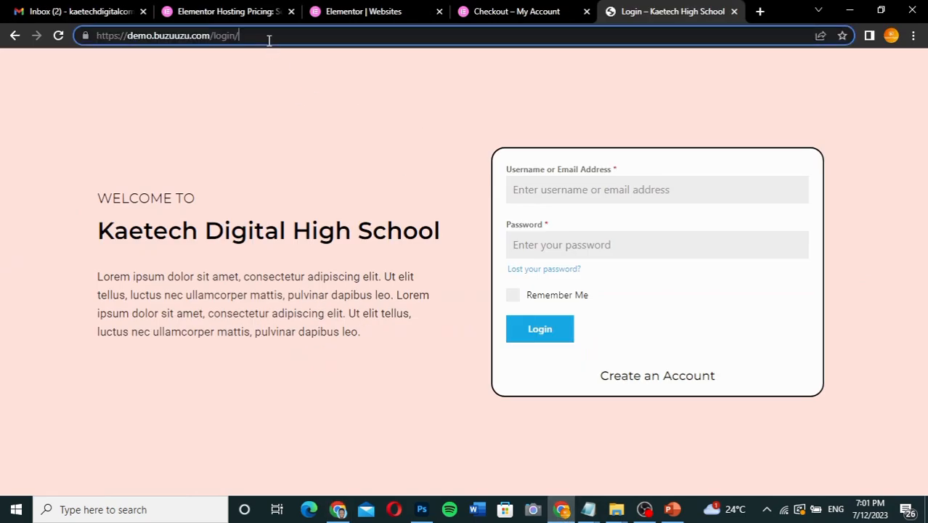
{"action": "left_click", "coordinate": [761, 12]}
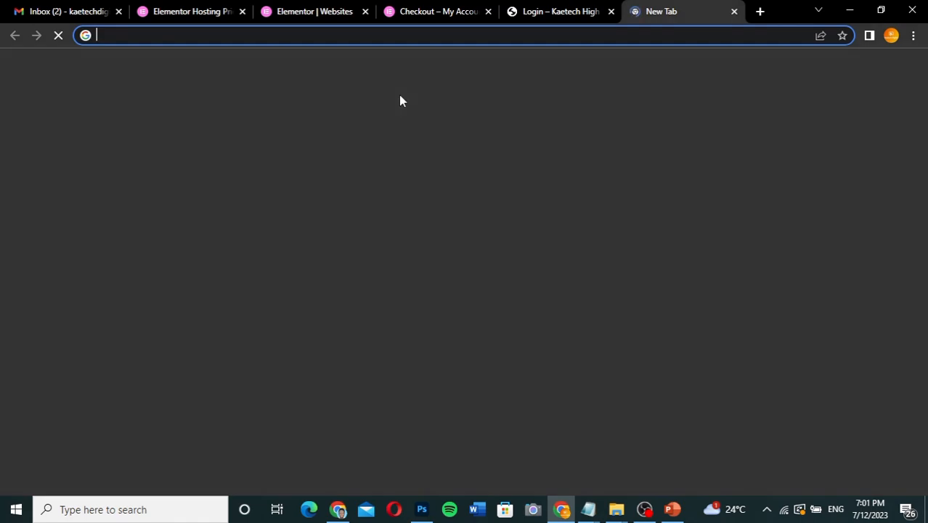
{"action": "type", "text": "dem"}
{"action": "key", "text": "Right"}
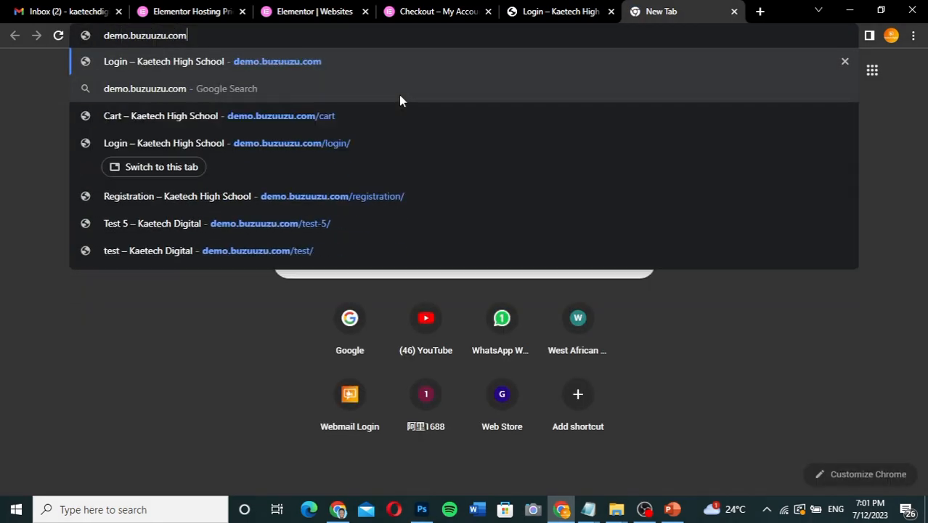
{"action": "type", "text": "/"}
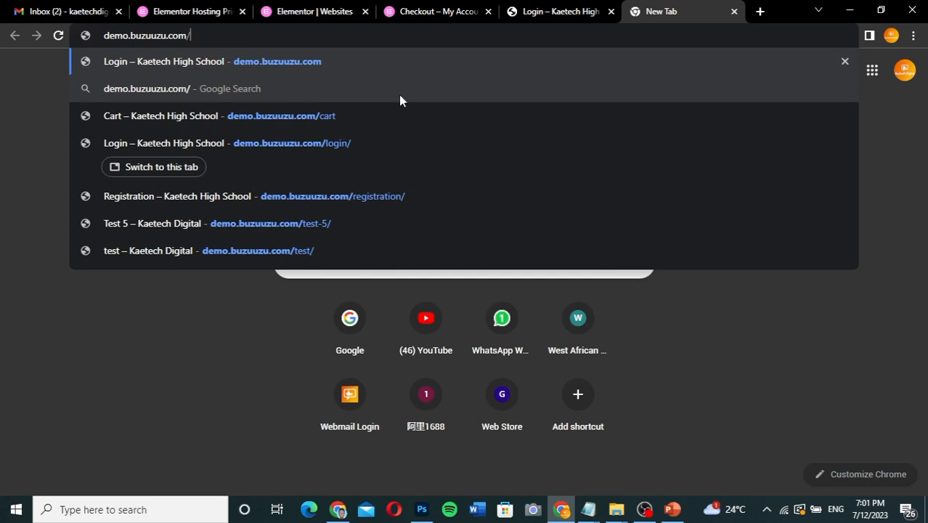
{"action": "type", "text": "regist"}
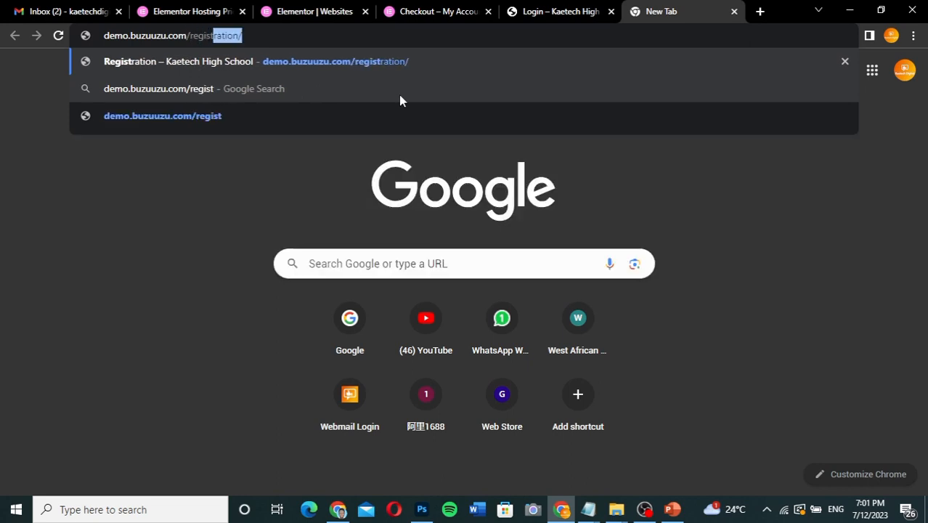
{"action": "type", "text": "er"}
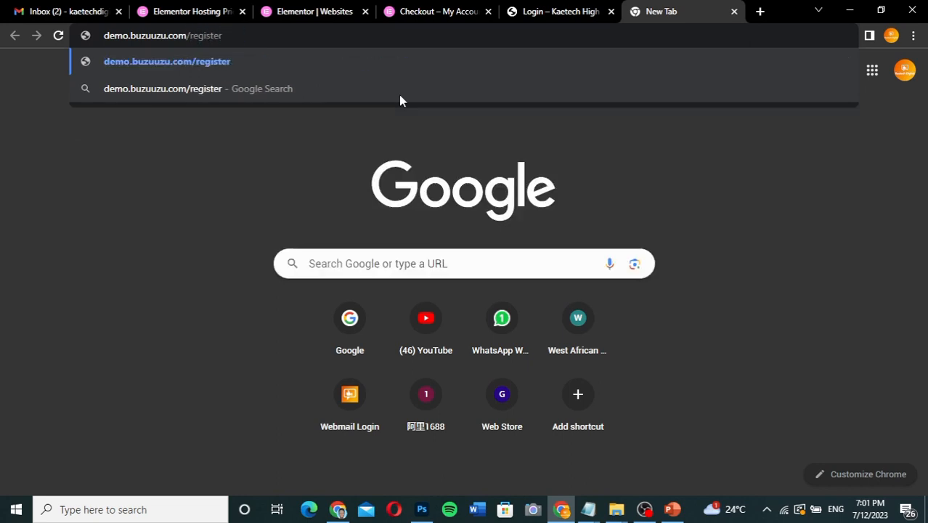
{"action": "key", "text": "Return"}
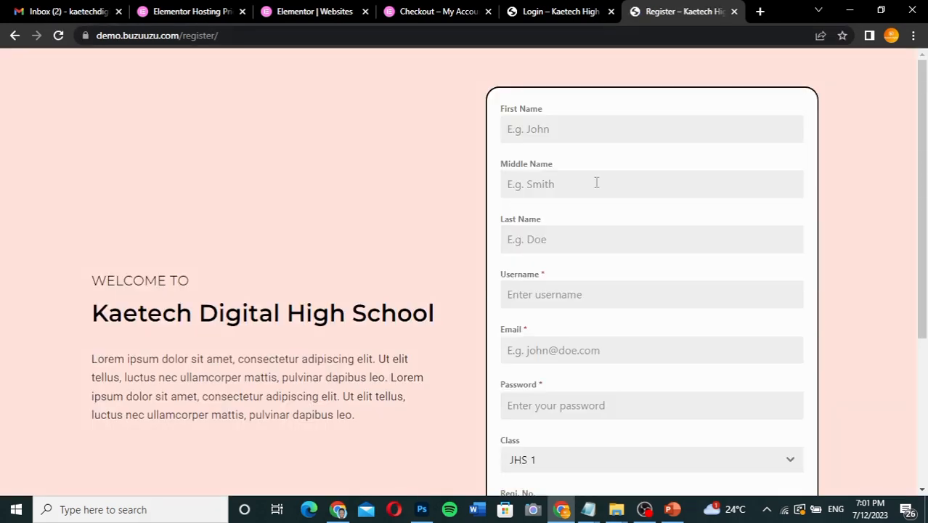
{"action": "scroll", "coordinate": [668, 231], "scroll_direction": "down", "scroll_amount": 3}
{"action": "scroll", "coordinate": [668, 231], "scroll_direction": "up", "scroll_amount": 2}
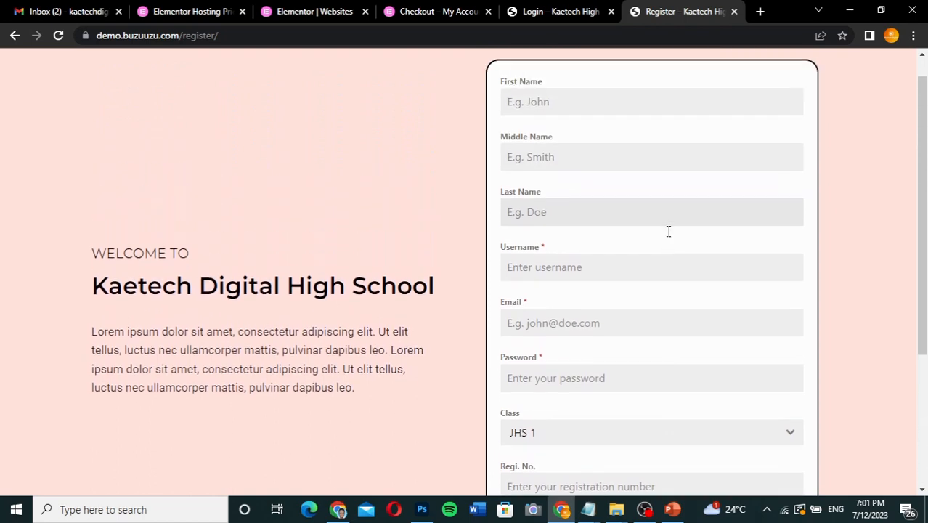
Fill in the Register form's first, middle and last names, username and email using the saved suggestions.
{"action": "left_click", "coordinate": [595, 130]}
{"action": "left_click", "coordinate": [587, 156]}
{"action": "left_click", "coordinate": [567, 178]}
{"action": "left_click", "coordinate": [585, 211]}
{"action": "left_click", "coordinate": [569, 231]}
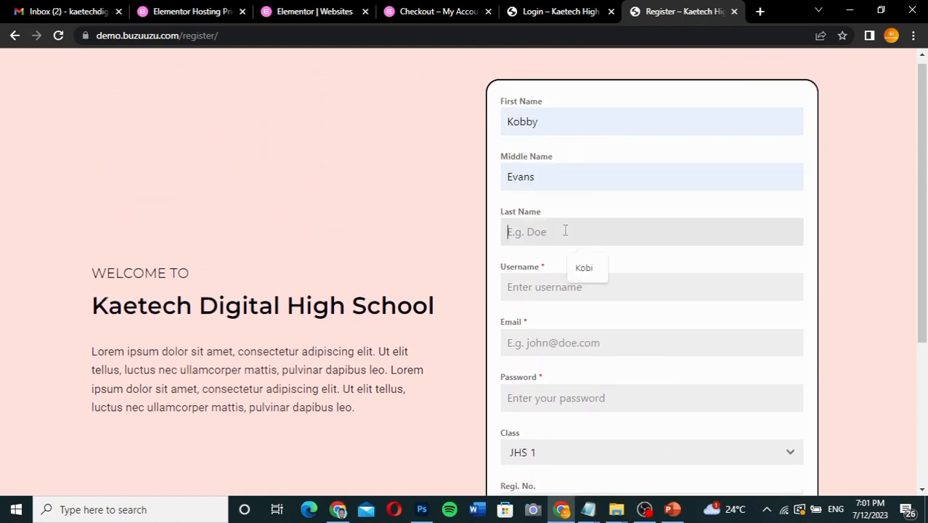
{"action": "left_click", "coordinate": [581, 267]}
{"action": "left_click", "coordinate": [565, 288]}
{"action": "left_click", "coordinate": [596, 323]}
{"action": "left_click", "coordinate": [588, 342]}
Enter the account password and registration number, submit the Register form, and dismiss the browser's offer to save the password.
{"action": "left_click", "coordinate": [587, 385]}
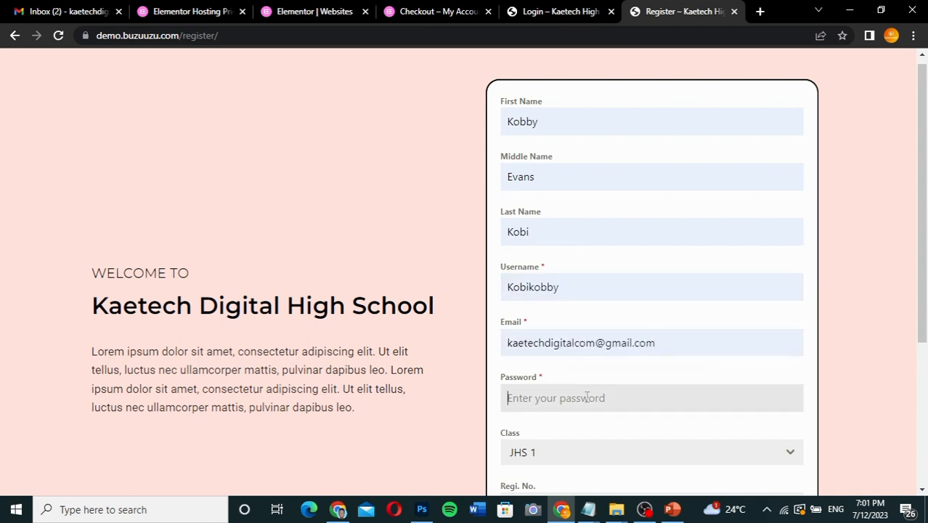
{"action": "key", "text": "ctrl+v"}
{"action": "scroll", "coordinate": [587, 398], "scroll_direction": "down", "scroll_amount": 2}
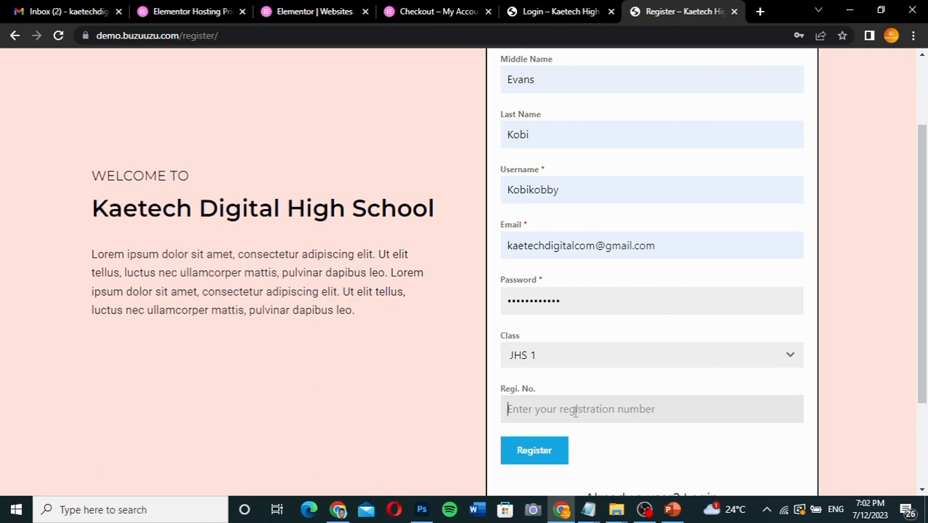
{"action": "left_click", "coordinate": [576, 411]}
{"action": "type", "text": "KHS"}
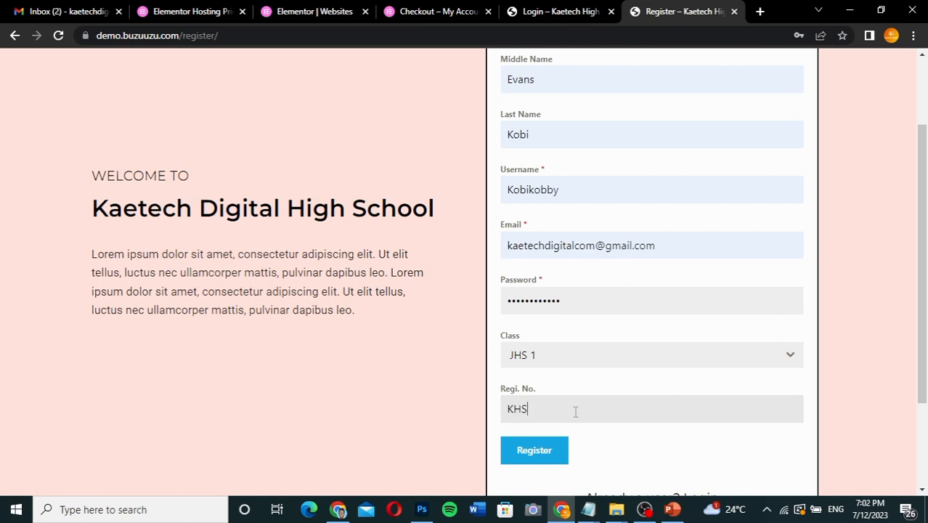
{"action": "type", "text": "001"}
{"action": "left_click", "coordinate": [535, 452]}
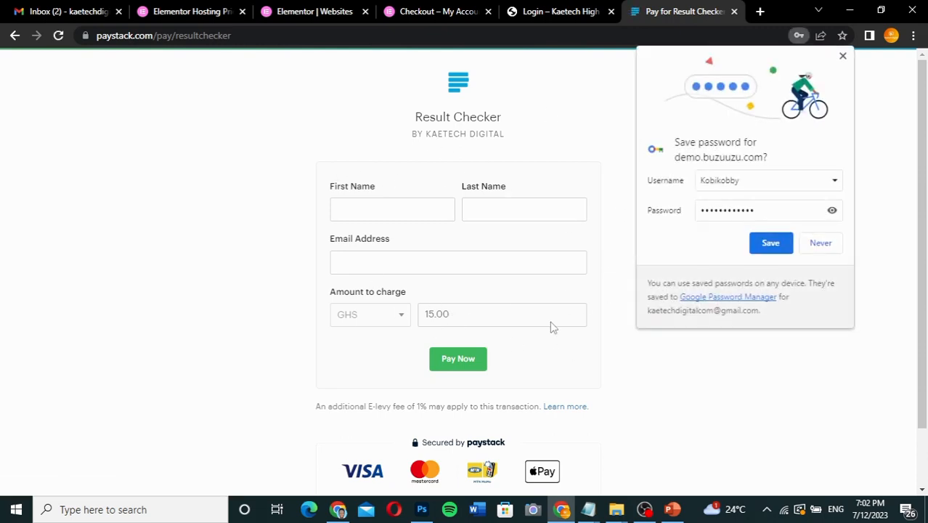
{"action": "left_click", "coordinate": [844, 56]}
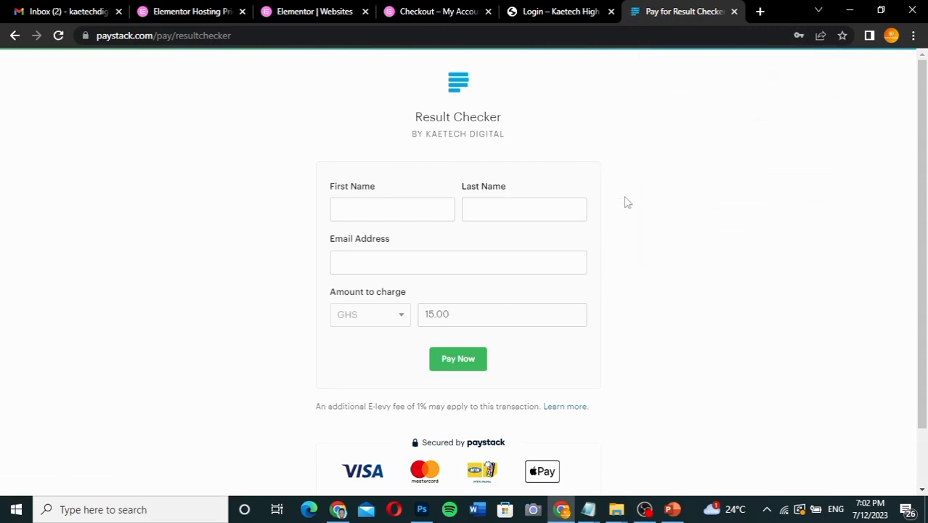
Open the Registration page through the Login page's Create an Account link and fill in the first, middle and last names.
{"action": "left_click", "coordinate": [556, 11]}
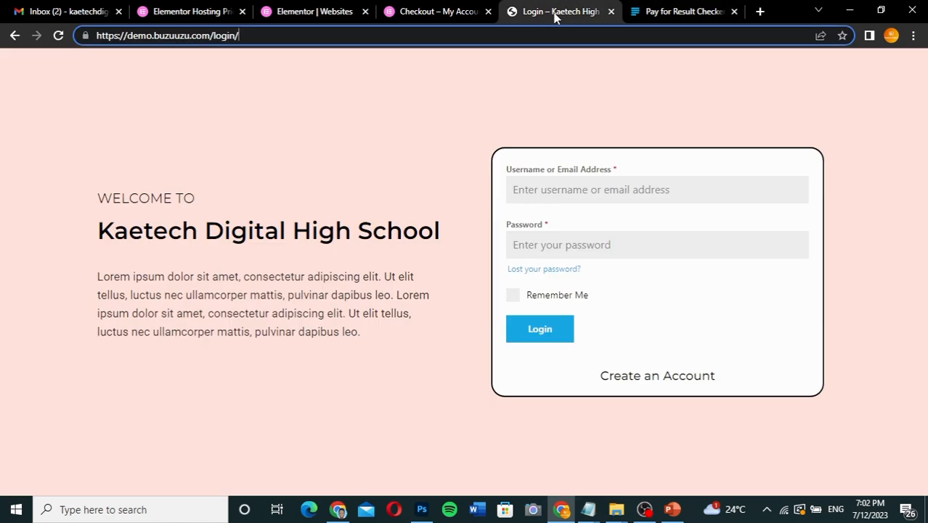
{"action": "left_click", "coordinate": [647, 379]}
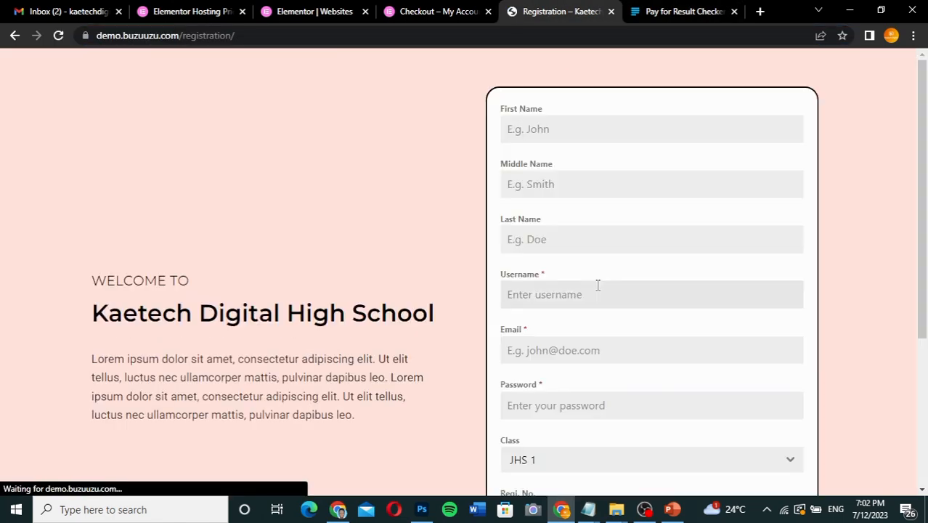
{"action": "left_click", "coordinate": [570, 135]}
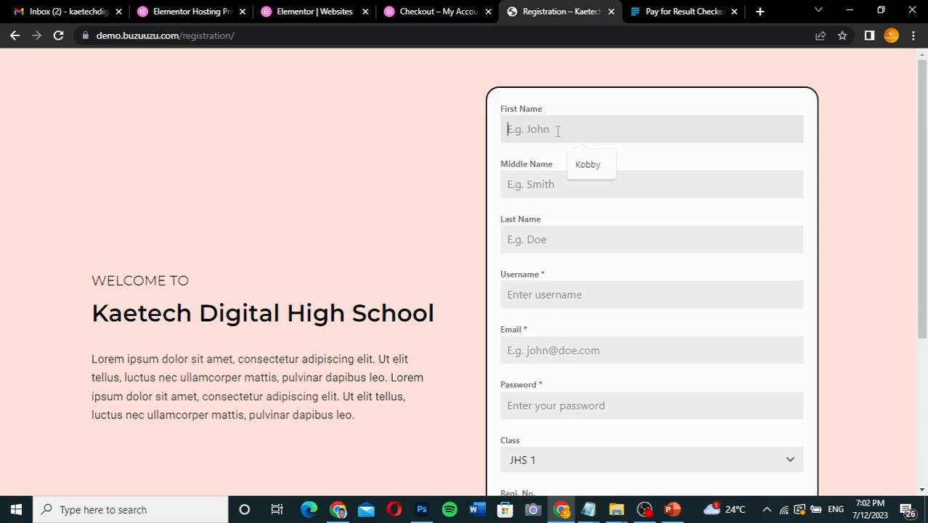
{"action": "left_click", "coordinate": [587, 164]}
{"action": "left_click", "coordinate": [558, 179]}
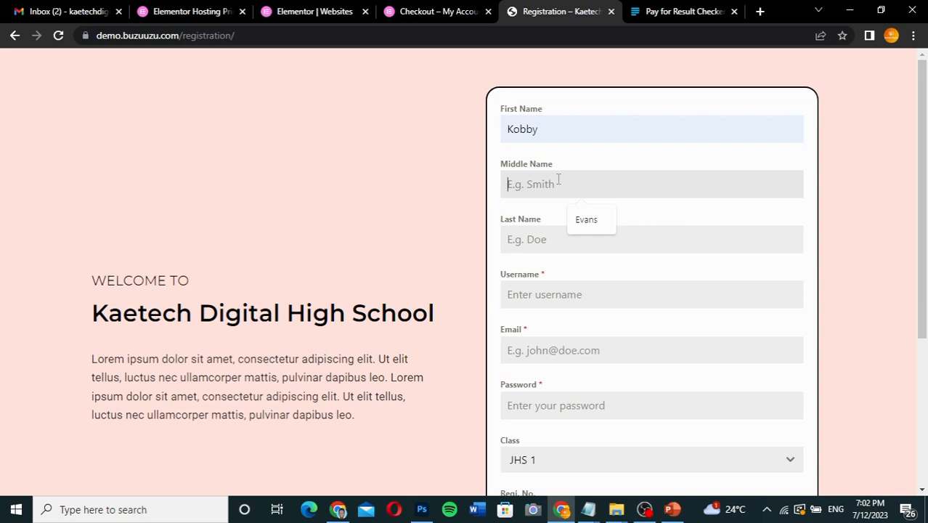
{"action": "type", "text": "K"}
{"action": "left_click", "coordinate": [527, 245]}
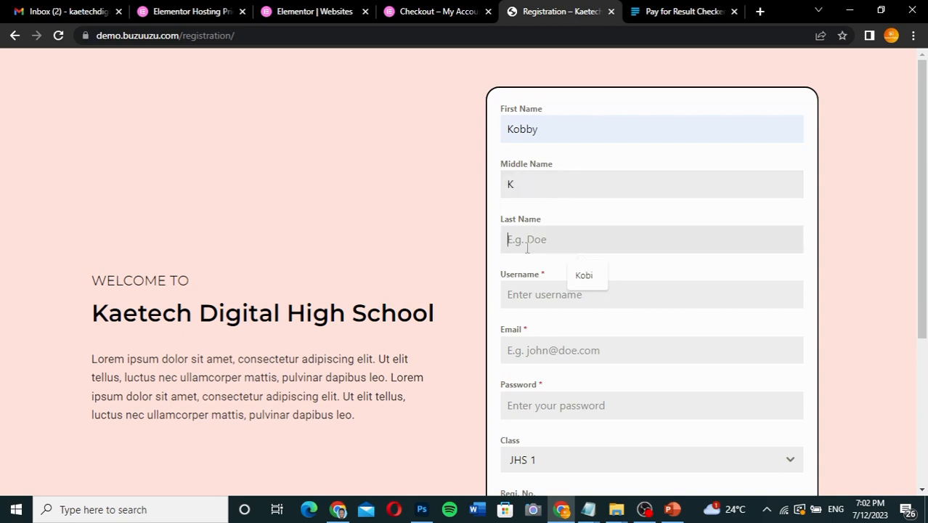
{"action": "type", "text": "Kay"}
Fill in the Registration form's username, adding a 1 to the suggested name, and enter a demo email address.
{"action": "left_click", "coordinate": [533, 298]}
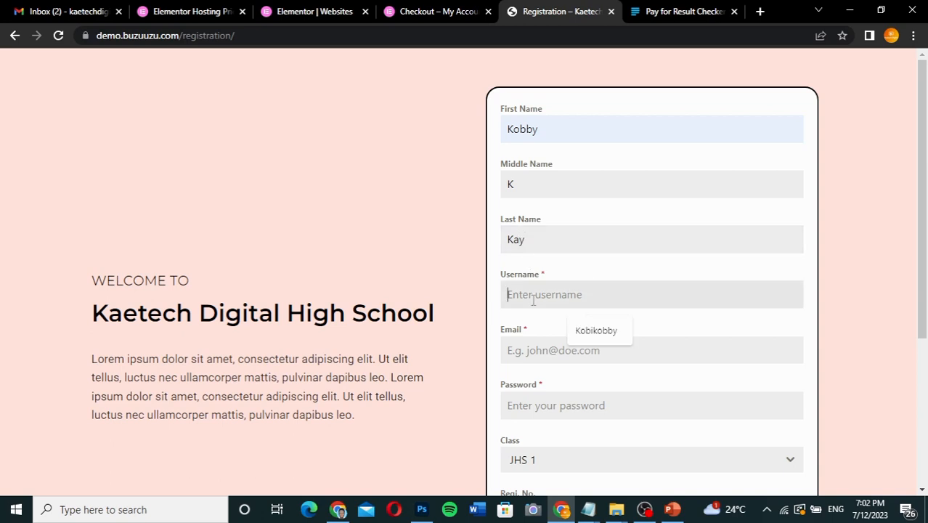
{"action": "left_click", "coordinate": [574, 331]}
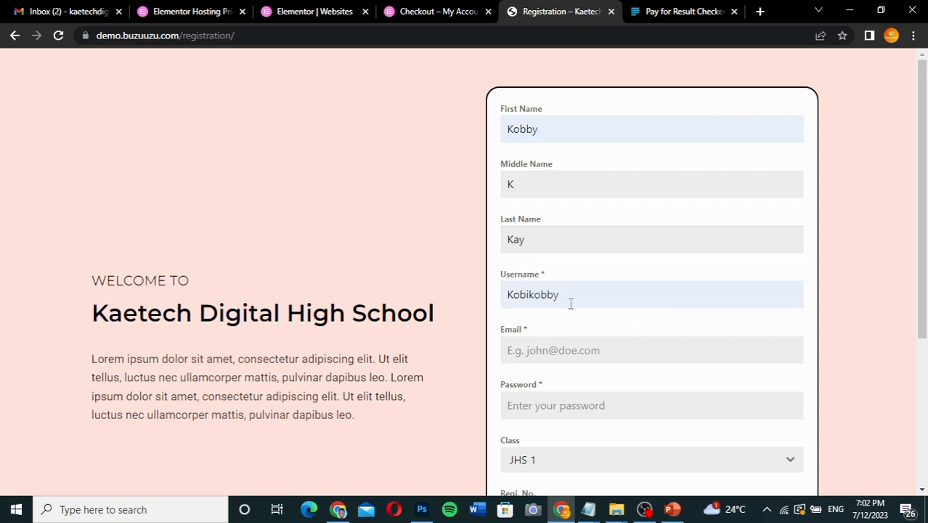
{"action": "type", "text": "1"}
{"action": "left_click", "coordinate": [551, 359]}
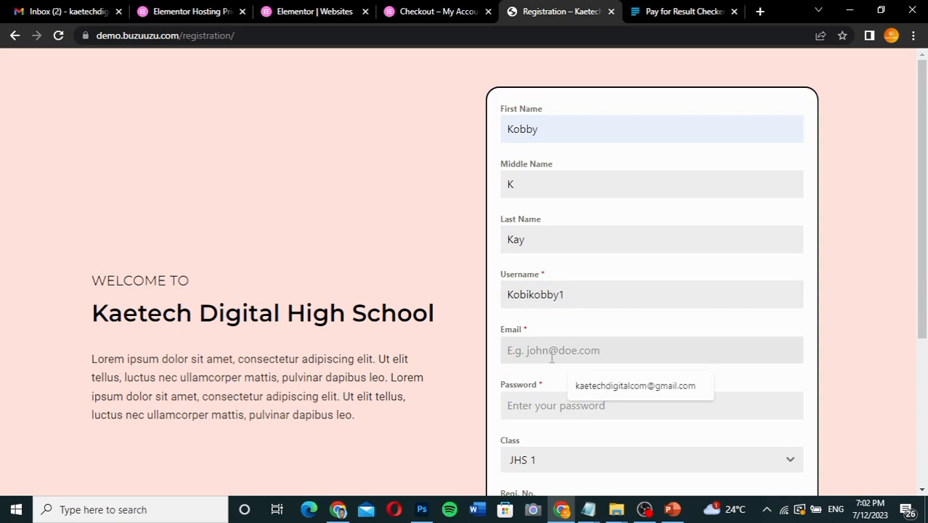
Enter the account password and registration number, submit the Registration form, and dismiss the browser's offer to save the password.
{"action": "left_click", "coordinate": [546, 404]}
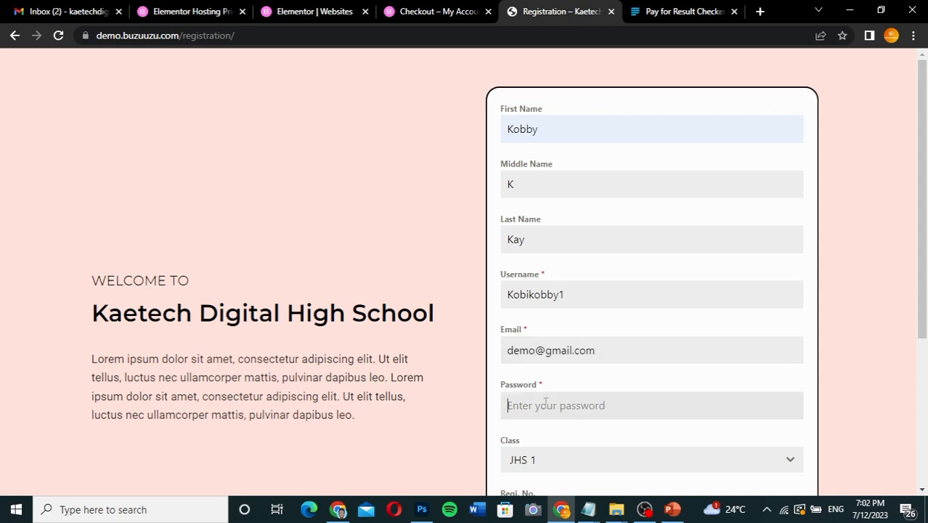
{"action": "scroll", "coordinate": [546, 404], "scroll_direction": "down", "scroll_amount": 3}
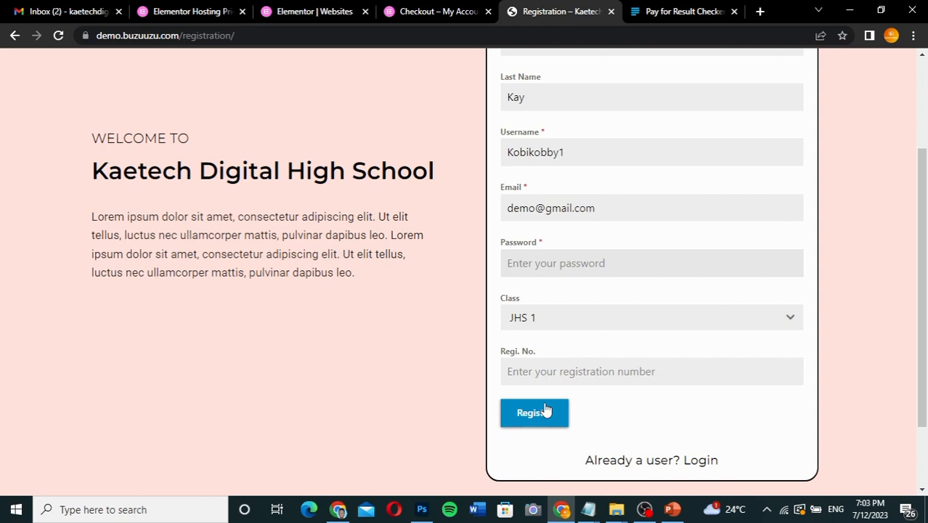
{"action": "key", "text": "ctrl+v"}
{"action": "left_click", "coordinate": [581, 371]}
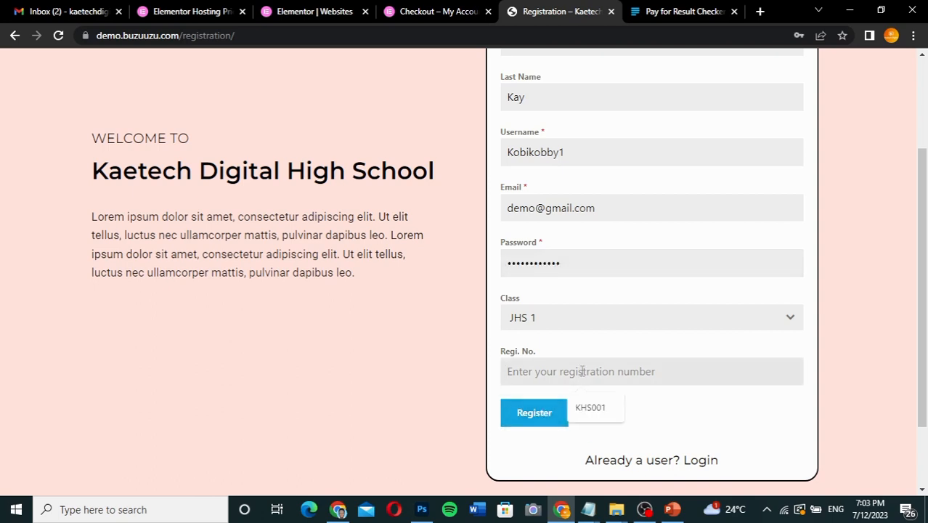
{"action": "left_click", "coordinate": [586, 409]}
{"action": "key", "text": "BackSpace"}
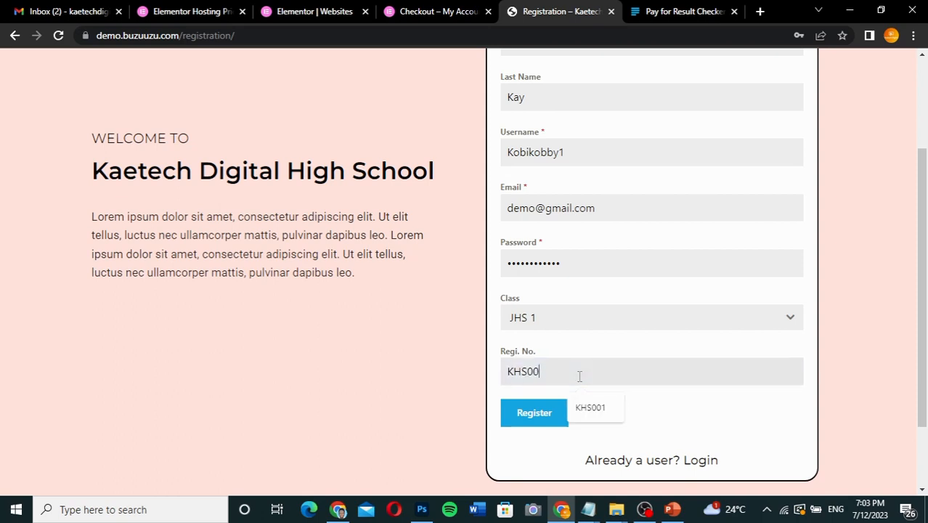
{"action": "type", "text": "2"}
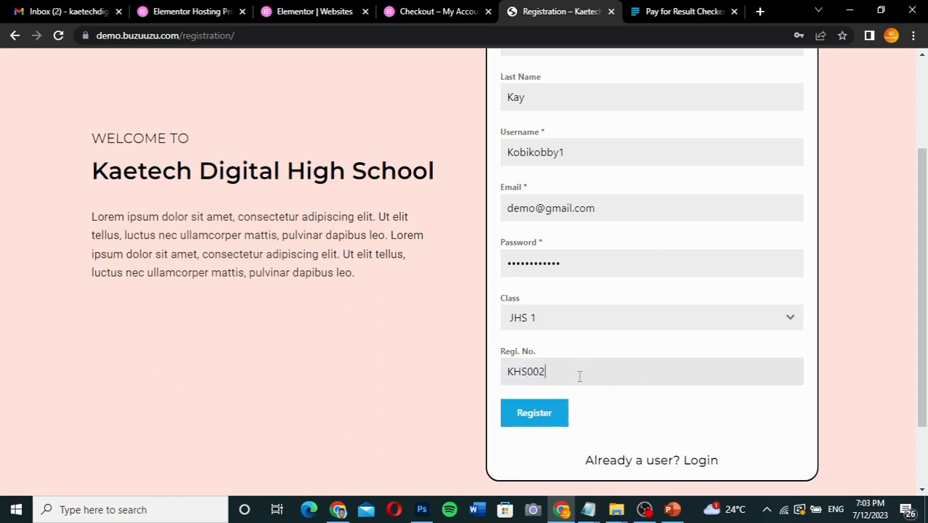
{"action": "left_click", "coordinate": [532, 413]}
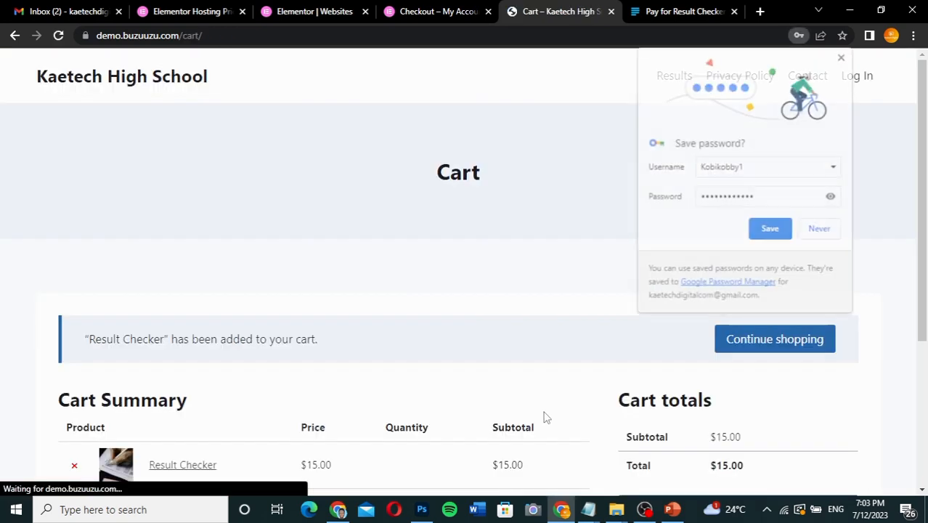
{"action": "left_click", "coordinate": [843, 56]}
Proceed from the cart to checkout with the Result Checker product and examine the billing fields, order summary and payment section.
{"action": "scroll", "coordinate": [587, 269], "scroll_direction": "down", "scroll_amount": 2}
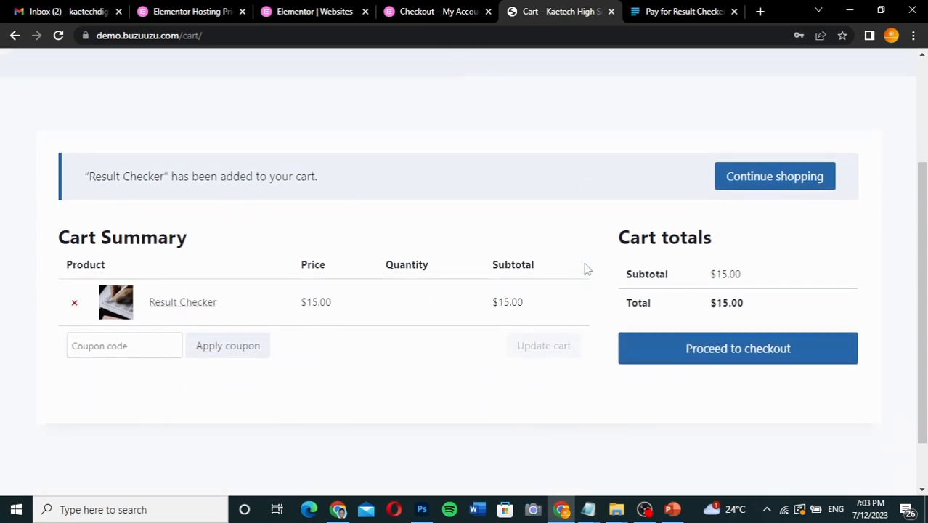
{"action": "left_click", "coordinate": [706, 346]}
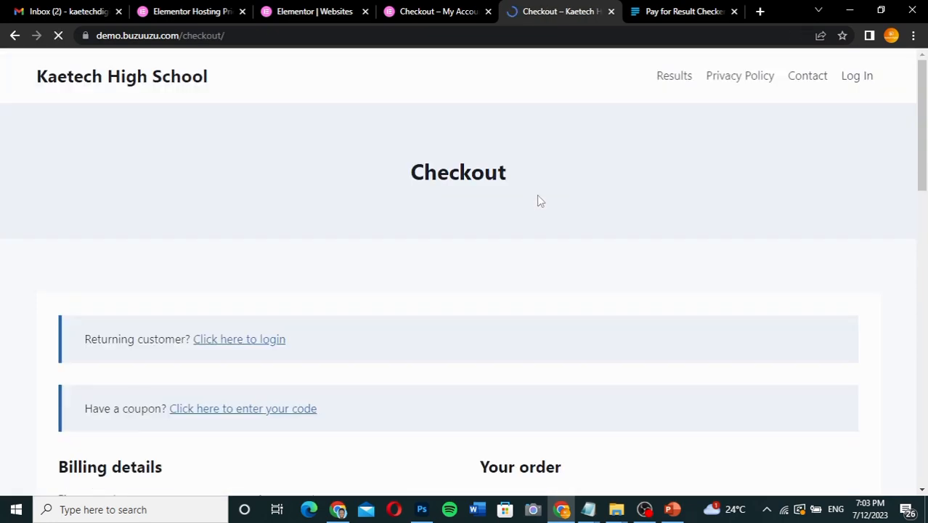
{"action": "scroll", "coordinate": [559, 312], "scroll_direction": "down", "scroll_amount": 4}
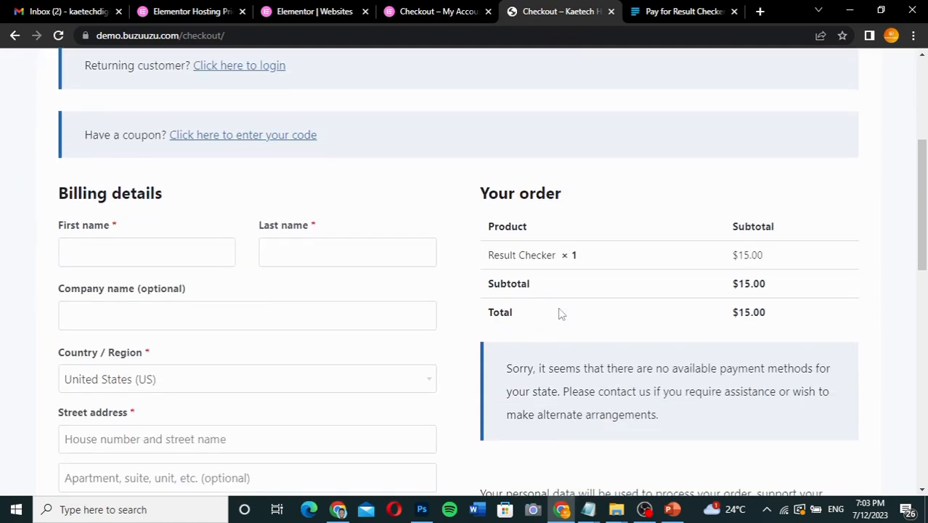
{"action": "scroll", "coordinate": [559, 313], "scroll_direction": "down", "scroll_amount": 3}
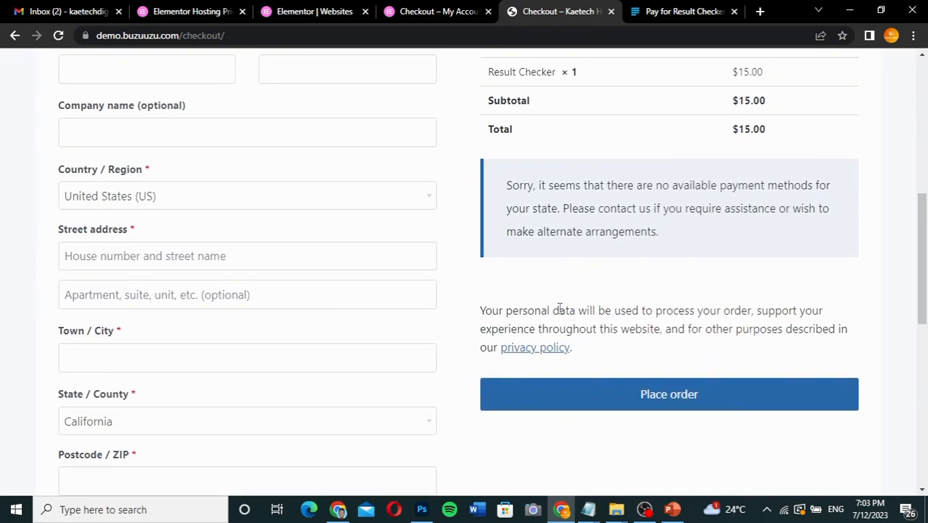
{"action": "scroll", "coordinate": [559, 308], "scroll_direction": "up", "scroll_amount": 3}
{"action": "scroll", "coordinate": [559, 309], "scroll_direction": "down", "scroll_amount": 9}
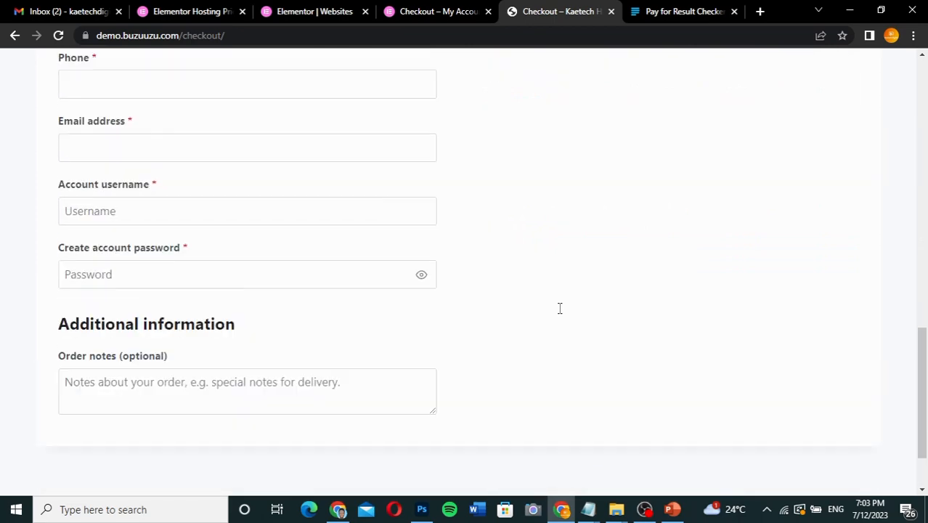
{"action": "scroll", "coordinate": [560, 309], "scroll_direction": "up", "scroll_amount": 9}
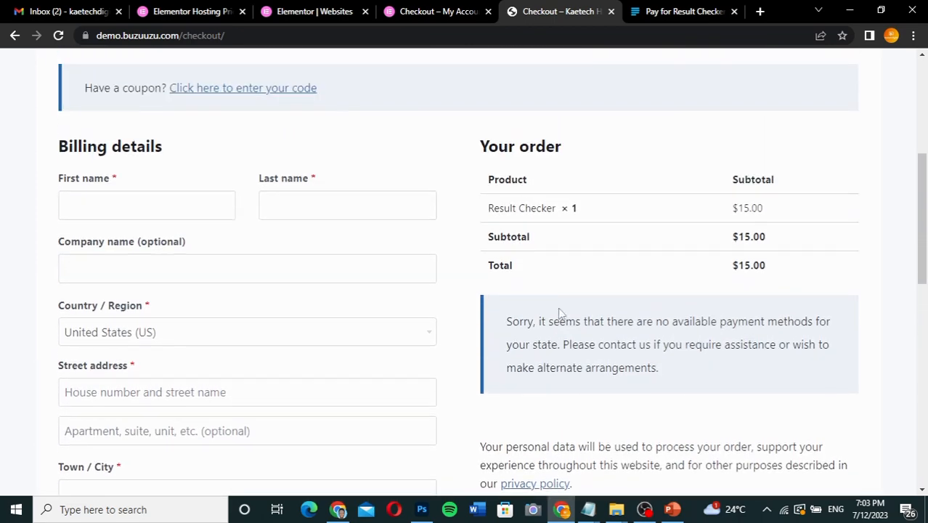
{"action": "scroll", "coordinate": [559, 314], "scroll_direction": "down", "scroll_amount": 2}
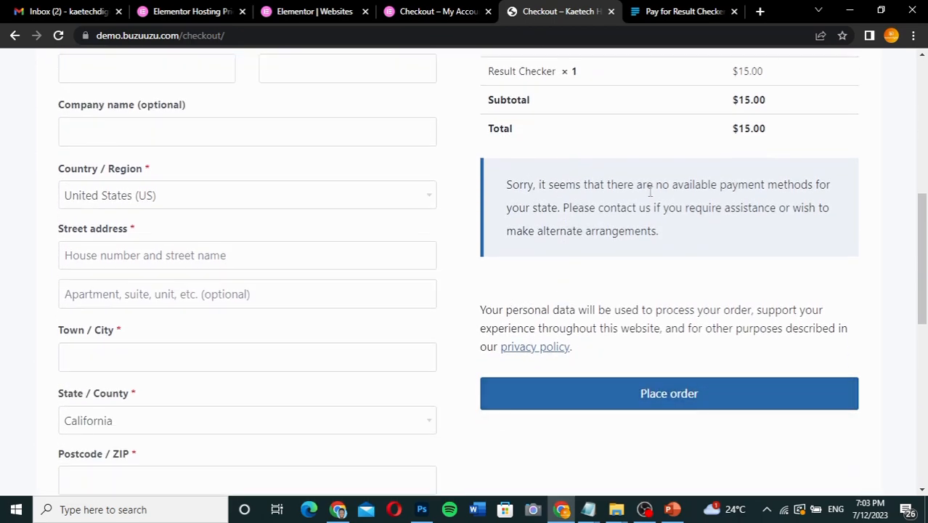
{"action": "scroll", "coordinate": [651, 190], "scroll_direction": "up", "scroll_amount": 2}
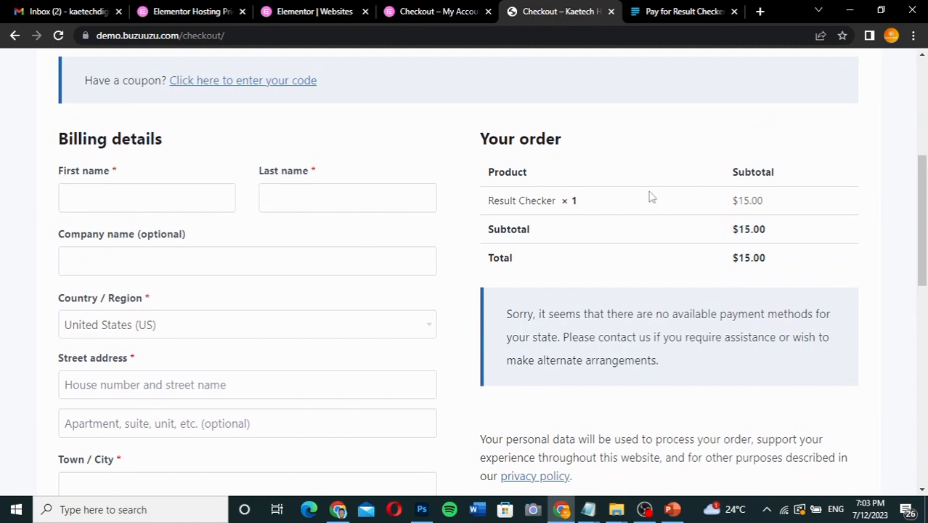
Open buzuuzu.com/thank-you in a new browser tab and examine the page's activation instructions and Check Your Results link.
{"action": "left_click", "coordinate": [675, 11]}
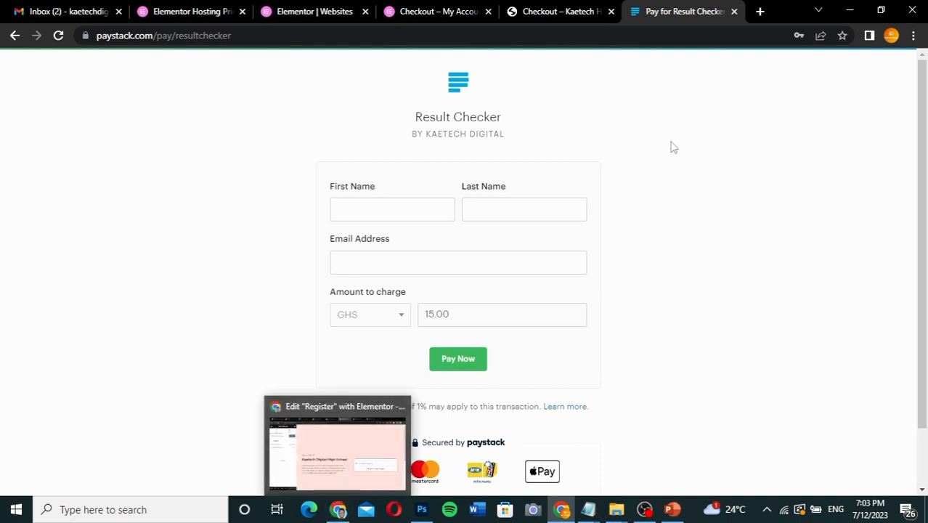
{"action": "left_click", "coordinate": [760, 13]}
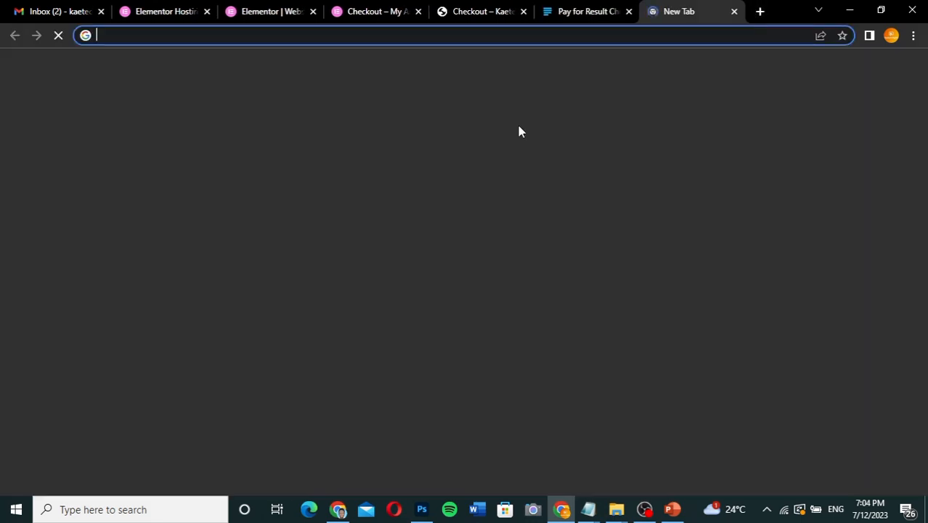
{"action": "type", "text": "b"}
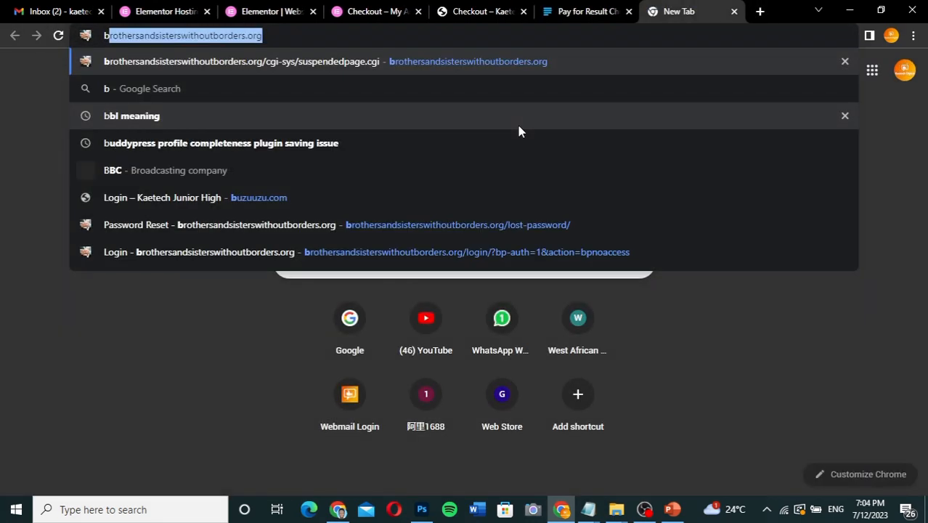
{"action": "type", "text": "uzuuzu.com/thank-you"}
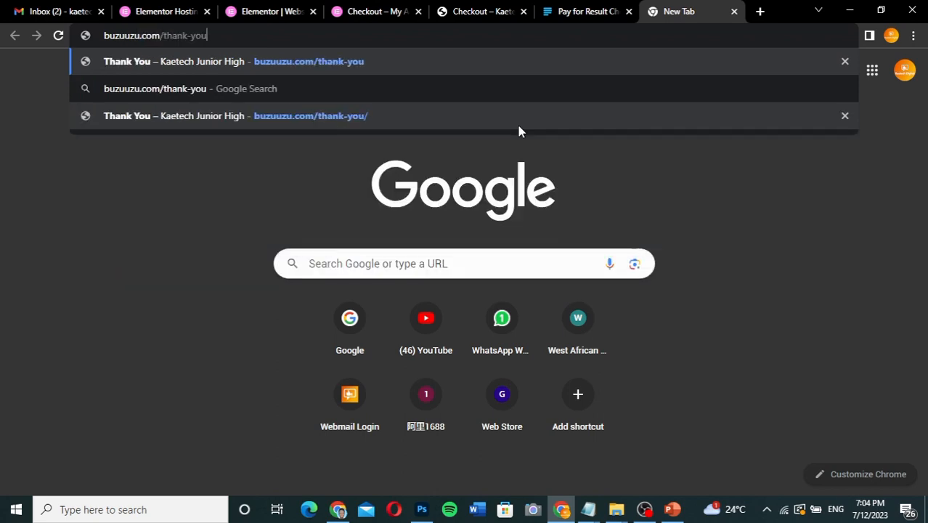
{"action": "key", "text": "Return"}
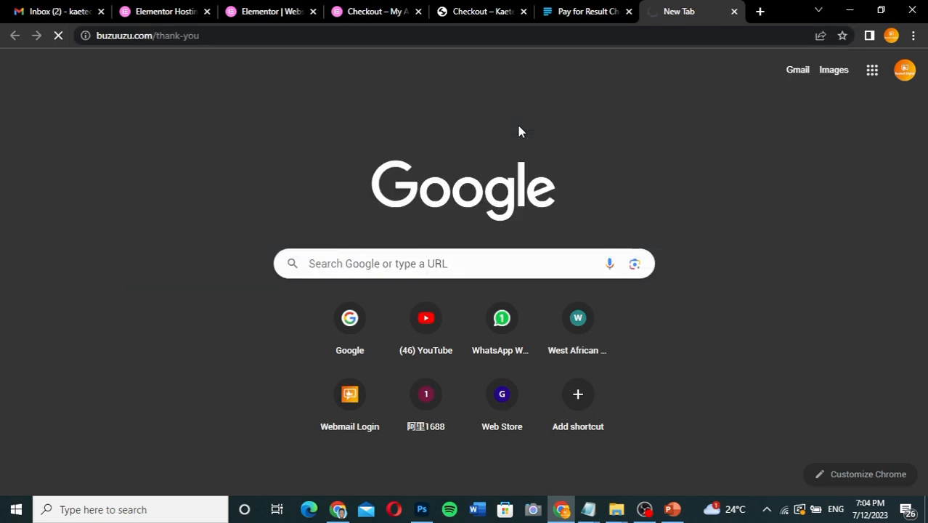
{"action": "scroll", "coordinate": [607, 288], "scroll_direction": "down", "scroll_amount": 1}
{"action": "scroll", "coordinate": [606, 288], "scroll_direction": "up", "scroll_amount": 1}
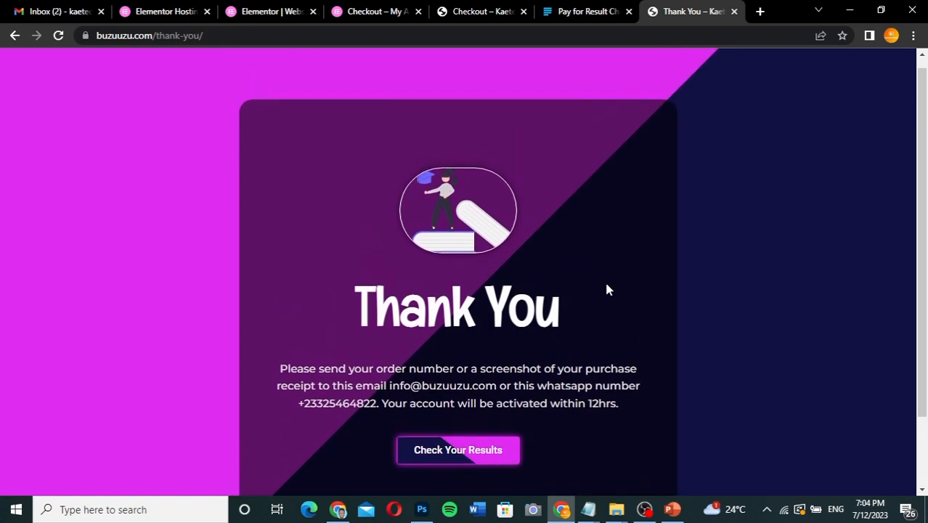
{"action": "scroll", "coordinate": [587, 364], "scroll_direction": "down", "scroll_amount": 1}
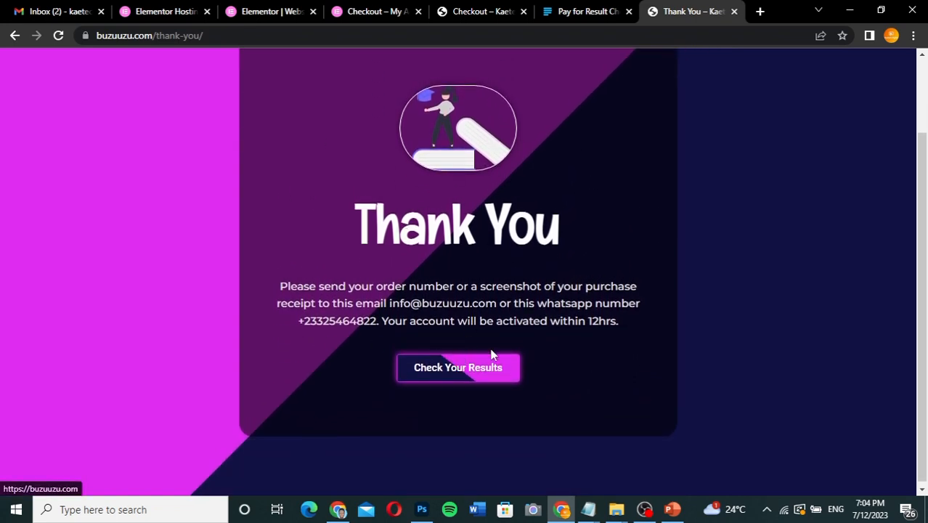
{"action": "scroll", "coordinate": [554, 385], "scroll_direction": "up", "scroll_amount": 2}
{"action": "scroll", "coordinate": [555, 385], "scroll_direction": "down", "scroll_amount": 2}
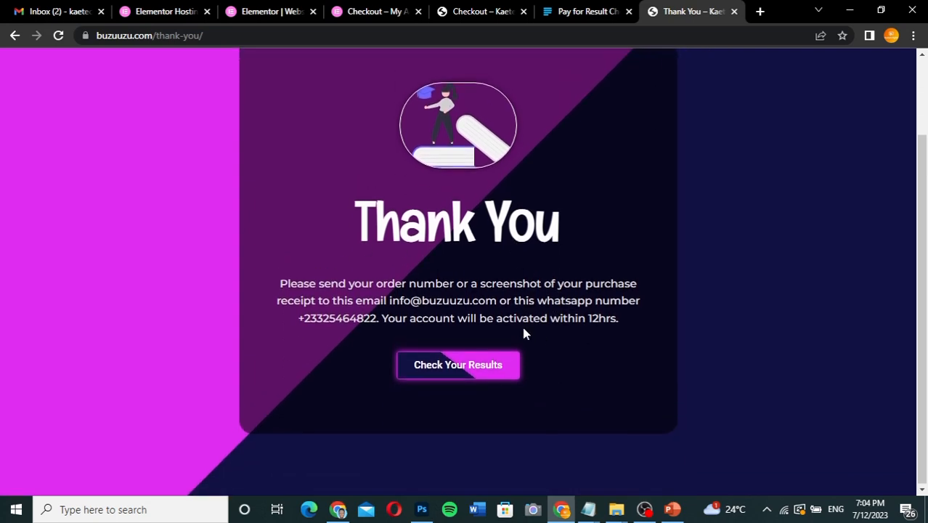
{"action": "scroll", "coordinate": [542, 251], "scroll_direction": "up", "scroll_amount": 2}
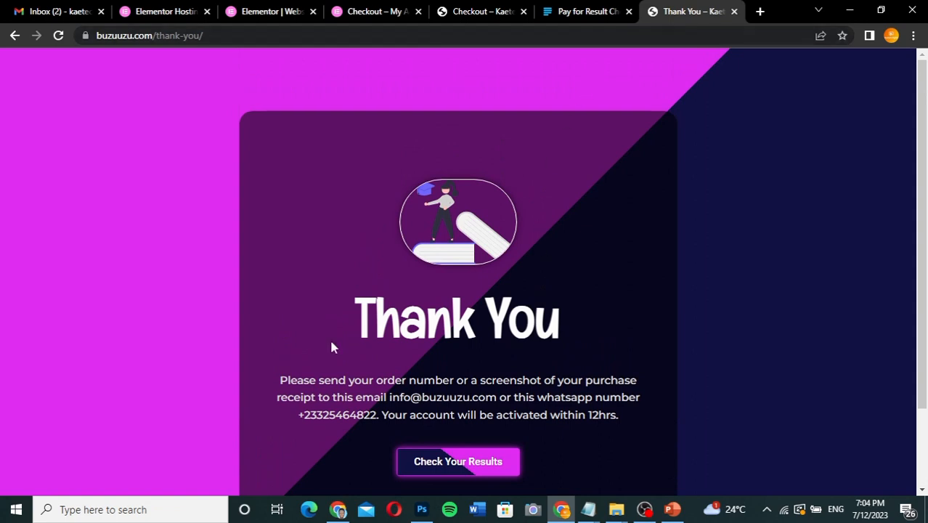
Return to the WordPress admin browser window and open the Checkout Field Editor for WooCommerce settings from the installed plugins list.
{"action": "left_click", "coordinate": [338, 509]}
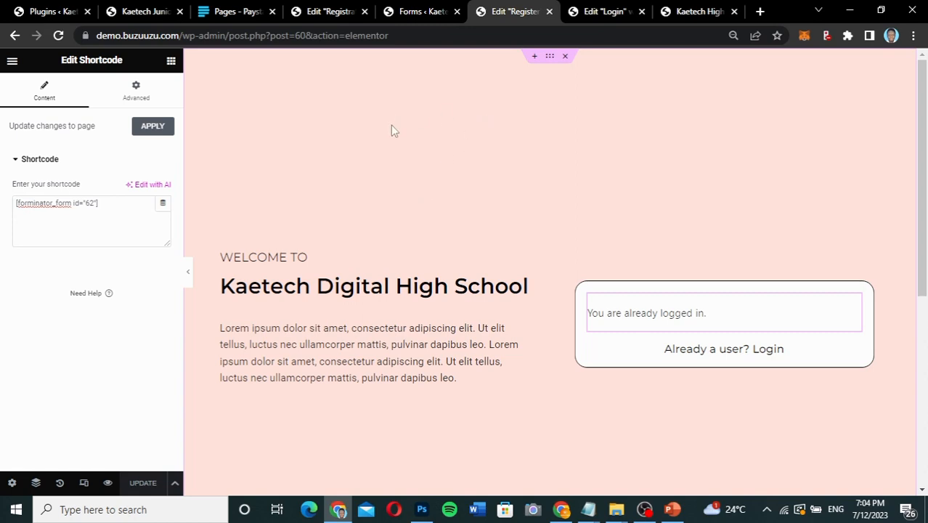
{"action": "left_click", "coordinate": [412, 13]}
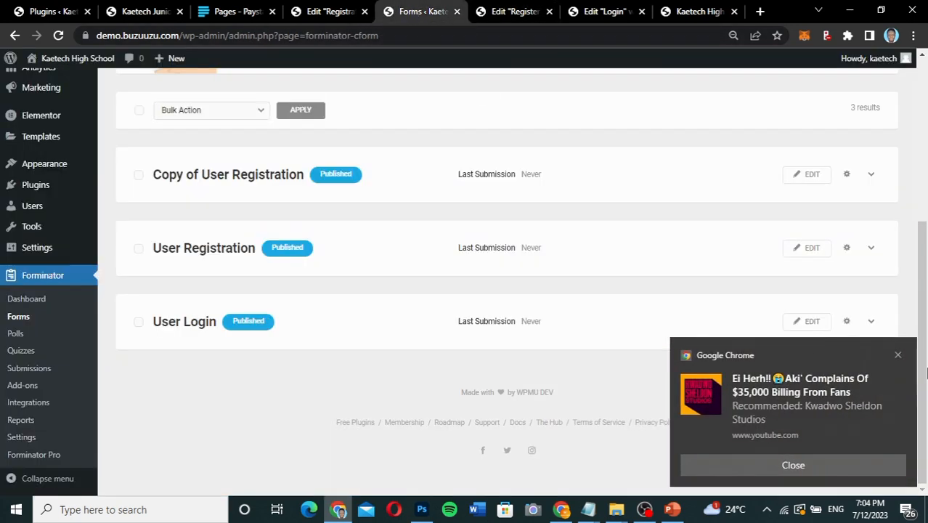
{"action": "left_click", "coordinate": [897, 355]}
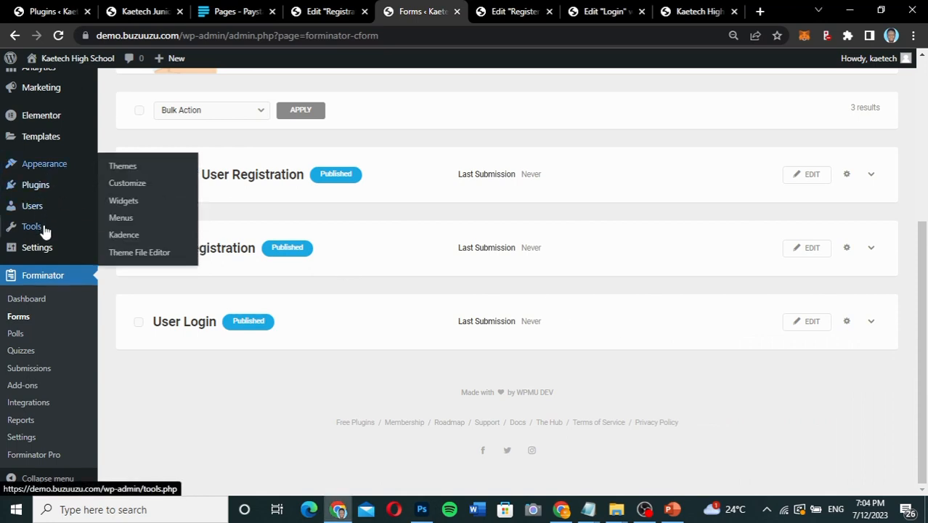
{"action": "left_click", "coordinate": [164, 192]}
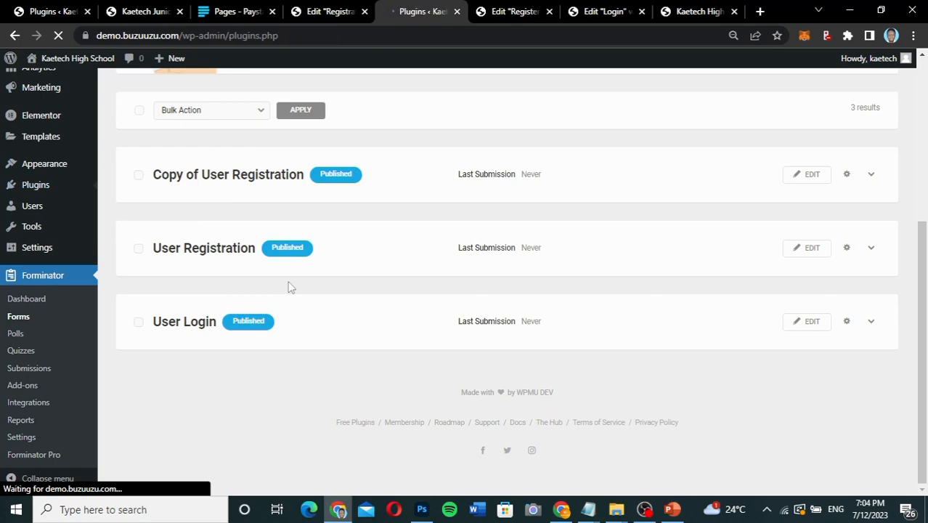
{"action": "scroll", "coordinate": [289, 287], "scroll_direction": "down", "scroll_amount": 2}
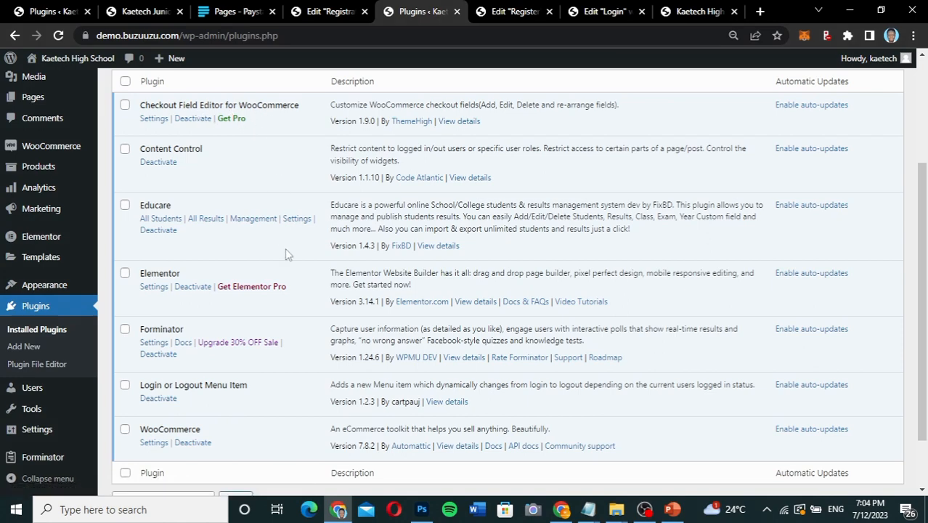
{"action": "scroll", "coordinate": [286, 254], "scroll_direction": "down", "scroll_amount": 1}
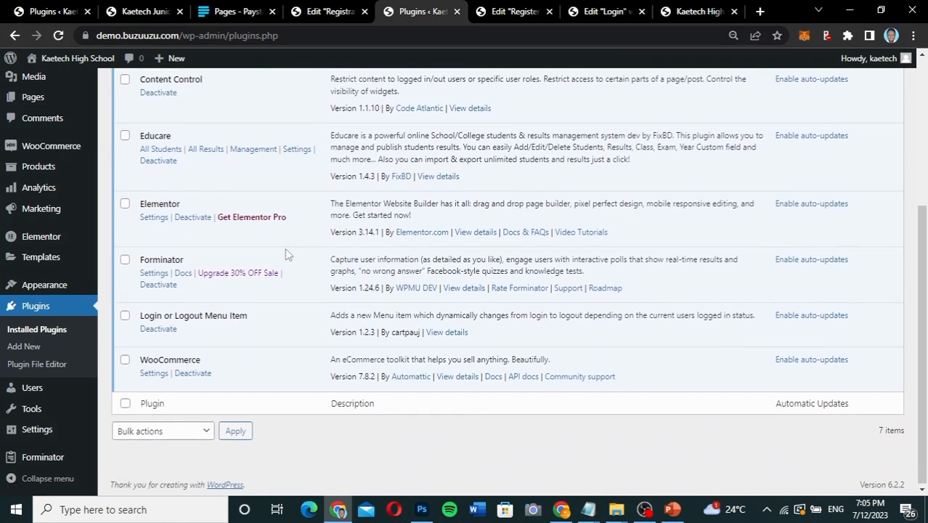
{"action": "scroll", "coordinate": [285, 247], "scroll_direction": "up", "scroll_amount": 3}
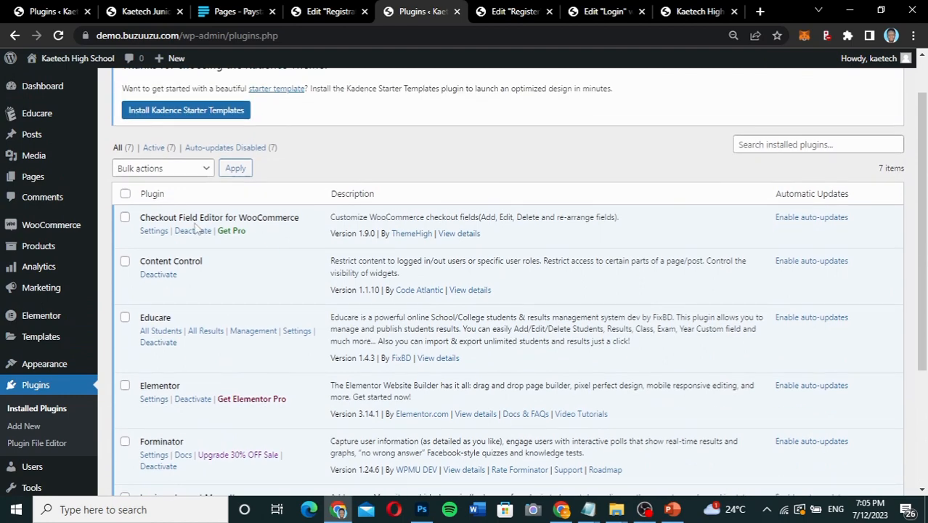
{"action": "left_click", "coordinate": [153, 231]}
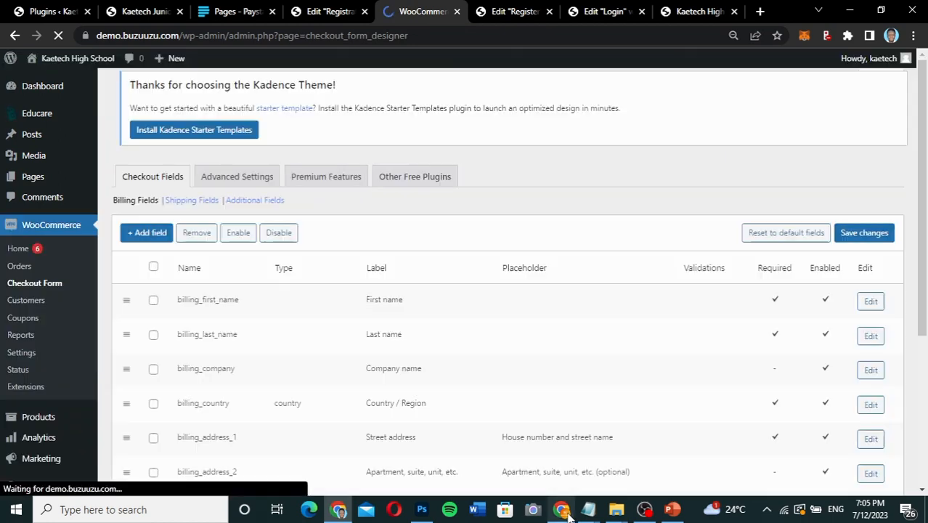
Examine the billing fields on the live checkout page in the other browser window, and return to the Checkout Fields settings.
{"action": "left_click", "coordinate": [564, 510]}
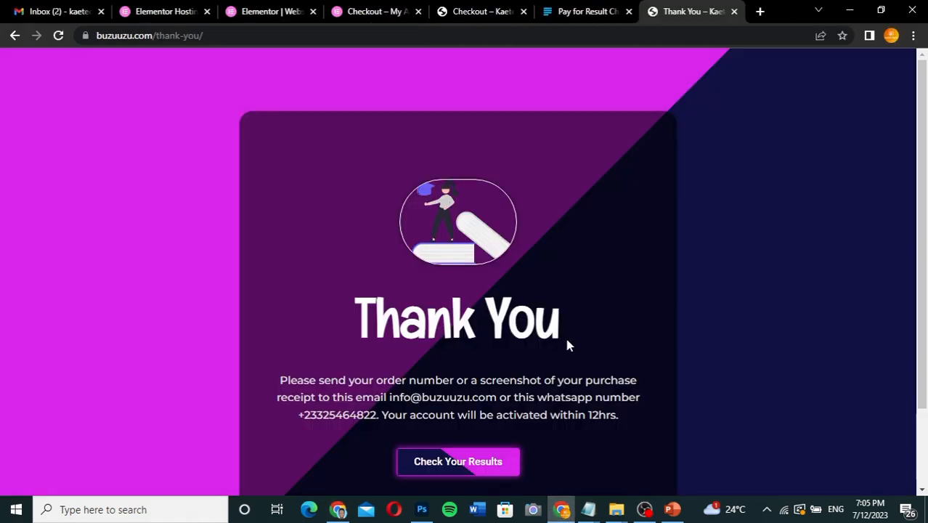
{"action": "left_click", "coordinate": [483, 11]}
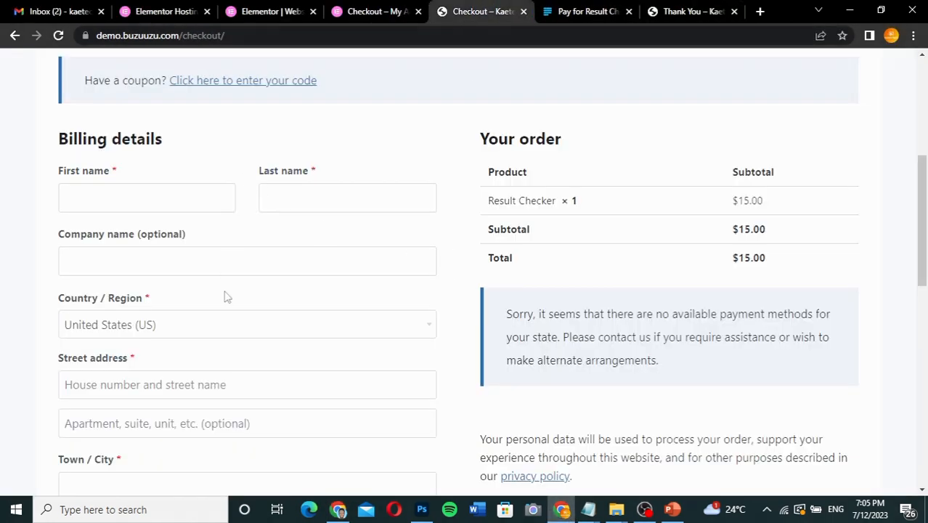
{"action": "scroll", "coordinate": [242, 337], "scroll_direction": "down", "scroll_amount": 7}
{"action": "scroll", "coordinate": [243, 338], "scroll_direction": "down", "scroll_amount": 2}
{"action": "scroll", "coordinate": [243, 338], "scroll_direction": "up", "scroll_amount": 10}
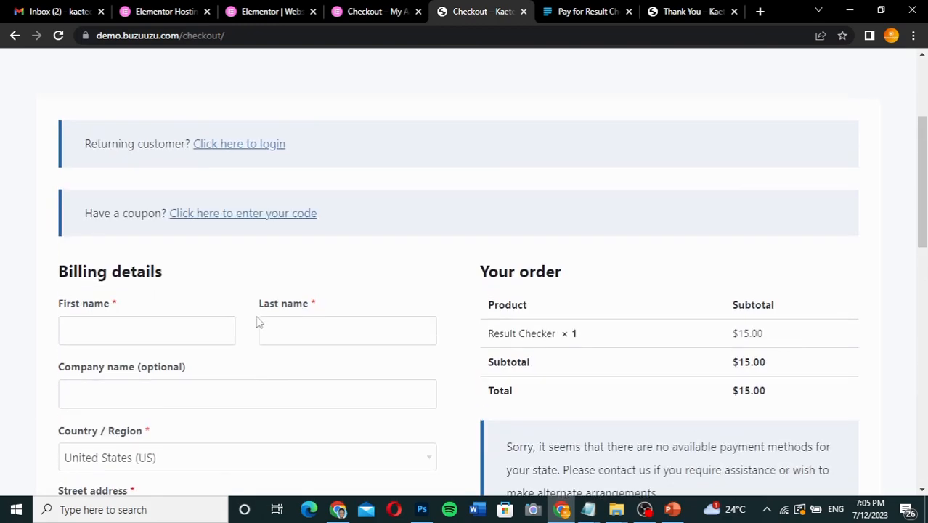
{"action": "left_click", "coordinate": [338, 510]}
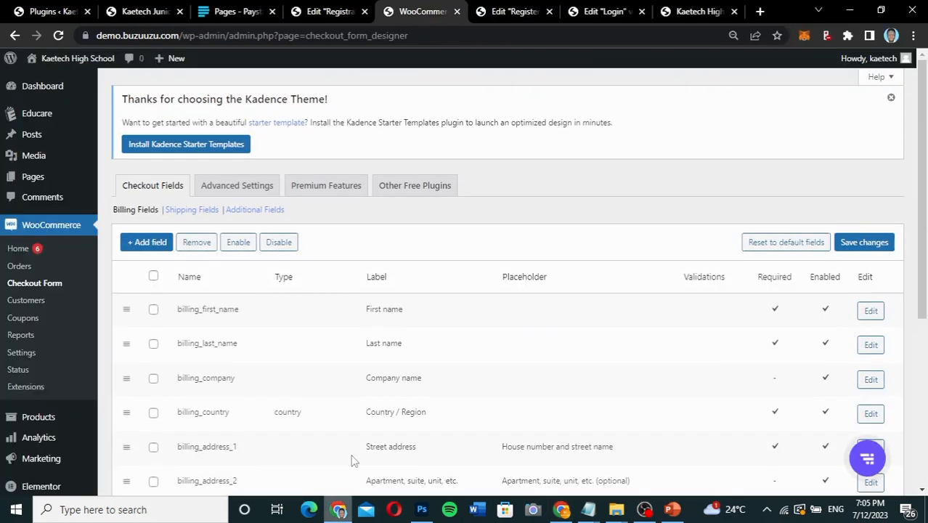
Disable the billing company, street address, apartment, state and postcode checkout fields, and save the changes.
{"action": "scroll", "coordinate": [343, 339], "scroll_direction": "down", "scroll_amount": 3}
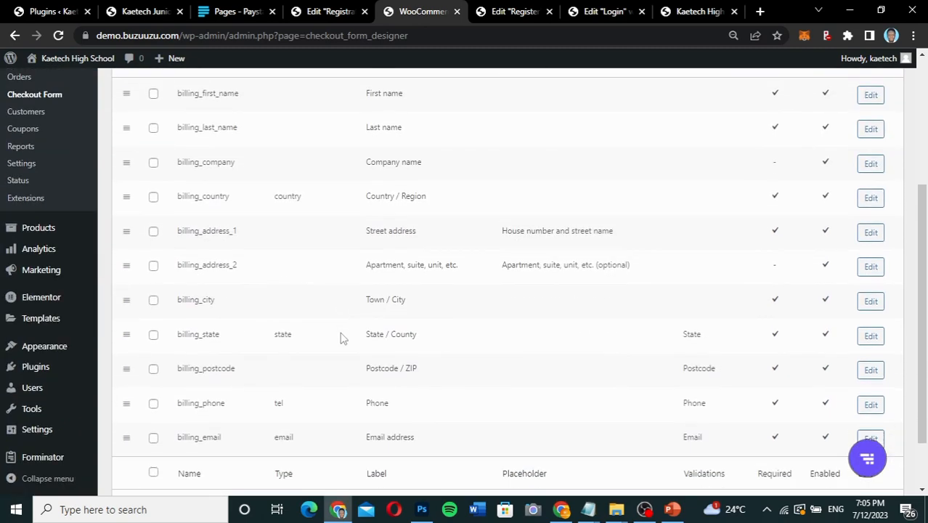
{"action": "scroll", "coordinate": [342, 338], "scroll_direction": "down", "scroll_amount": 2}
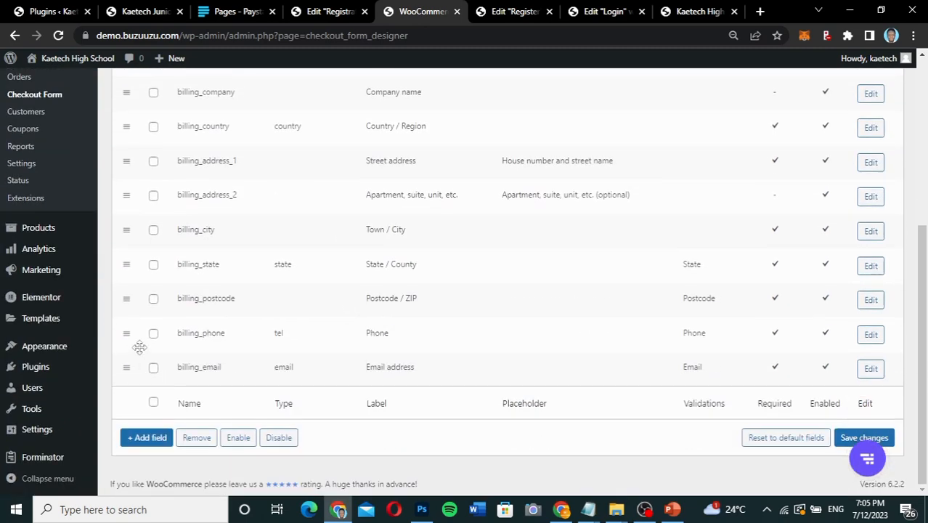
{"action": "left_click", "coordinate": [153, 300]}
{"action": "left_click", "coordinate": [153, 265]}
{"action": "left_click", "coordinate": [154, 196]}
{"action": "scroll", "coordinate": [153, 167], "scroll_direction": "up", "scroll_amount": 1}
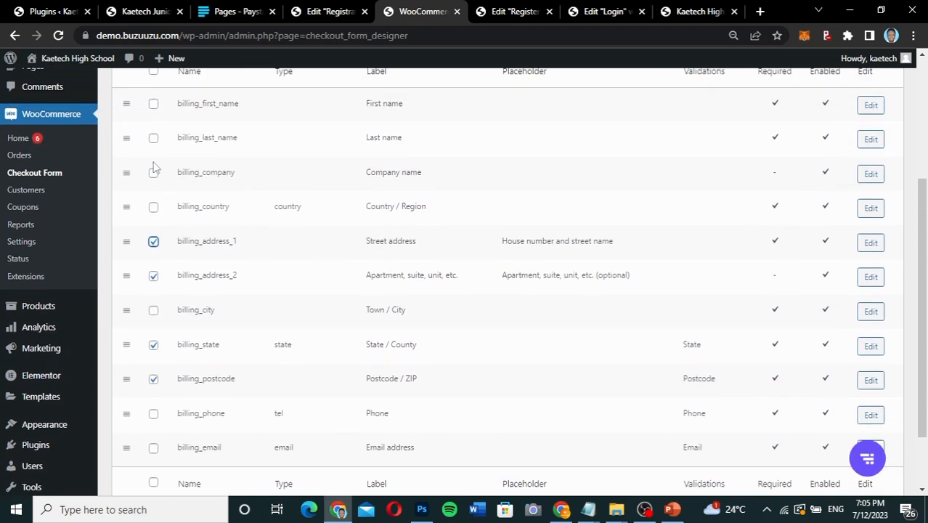
{"action": "left_click", "coordinate": [154, 173]}
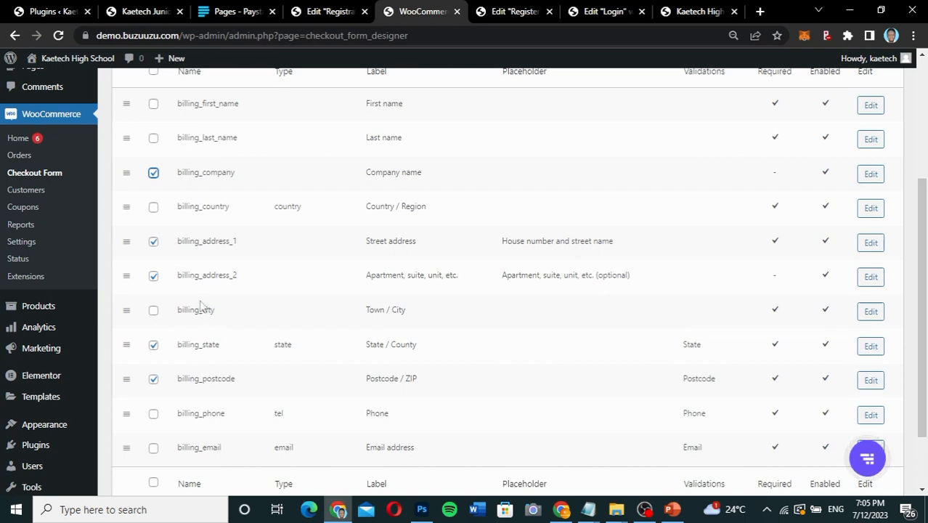
{"action": "scroll", "coordinate": [201, 305], "scroll_direction": "up", "scroll_amount": 2}
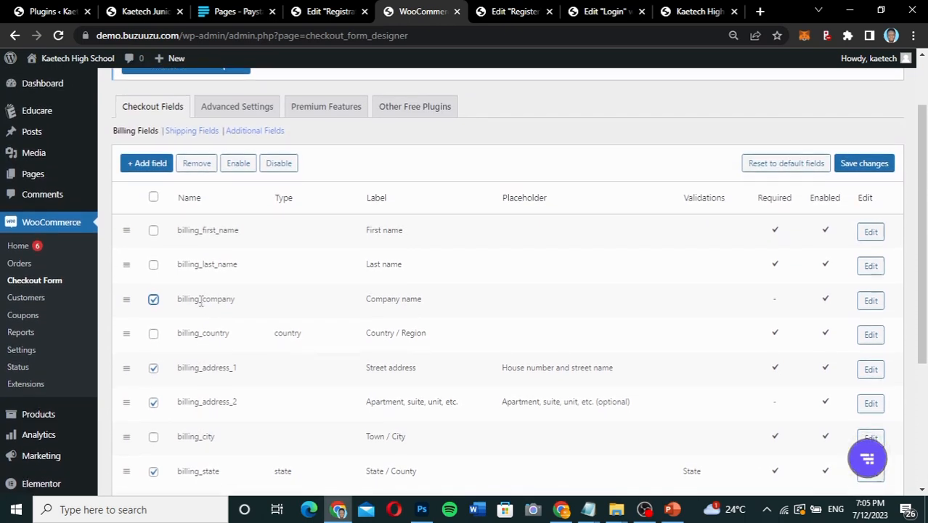
{"action": "left_click", "coordinate": [277, 162]}
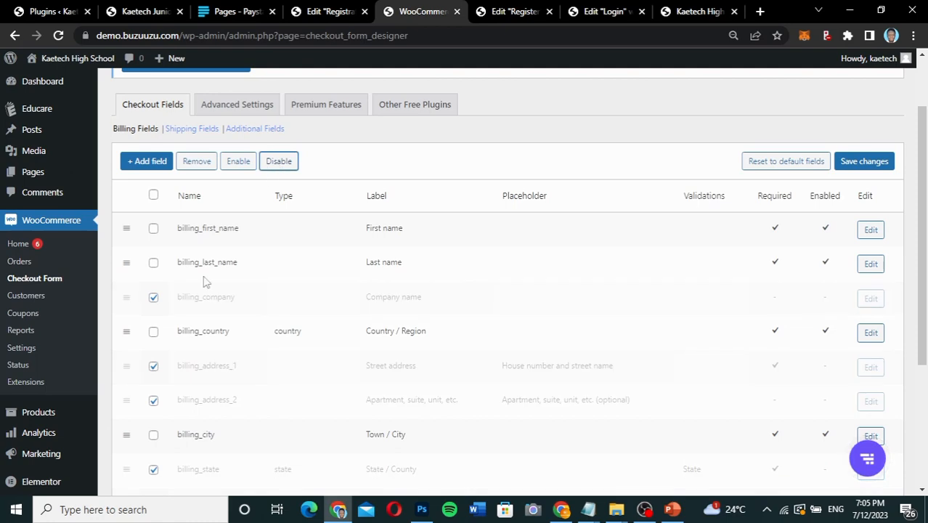
{"action": "scroll", "coordinate": [210, 276], "scroll_direction": "down", "scroll_amount": 2}
{"action": "scroll", "coordinate": [204, 282], "scroll_direction": "down", "scroll_amount": 2}
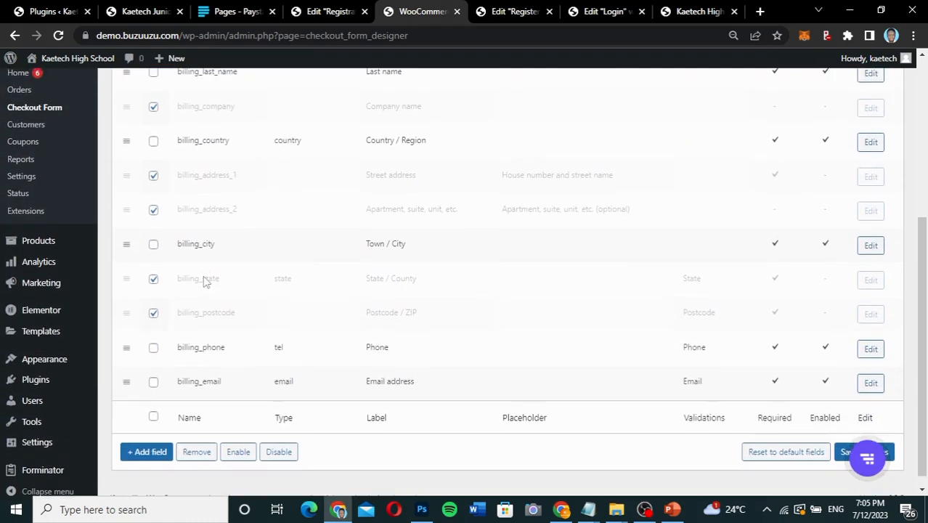
{"action": "scroll", "coordinate": [203, 282], "scroll_direction": "up", "scroll_amount": 4}
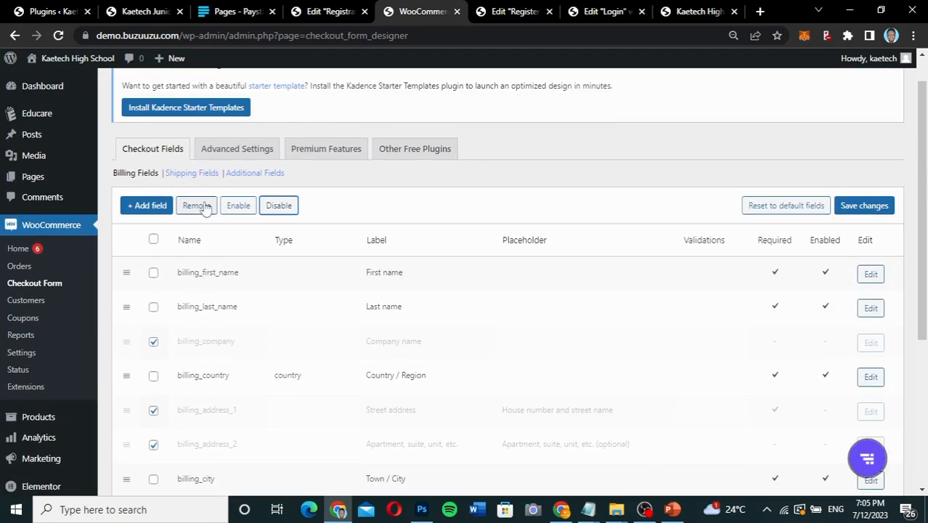
{"action": "left_click", "coordinate": [865, 203]}
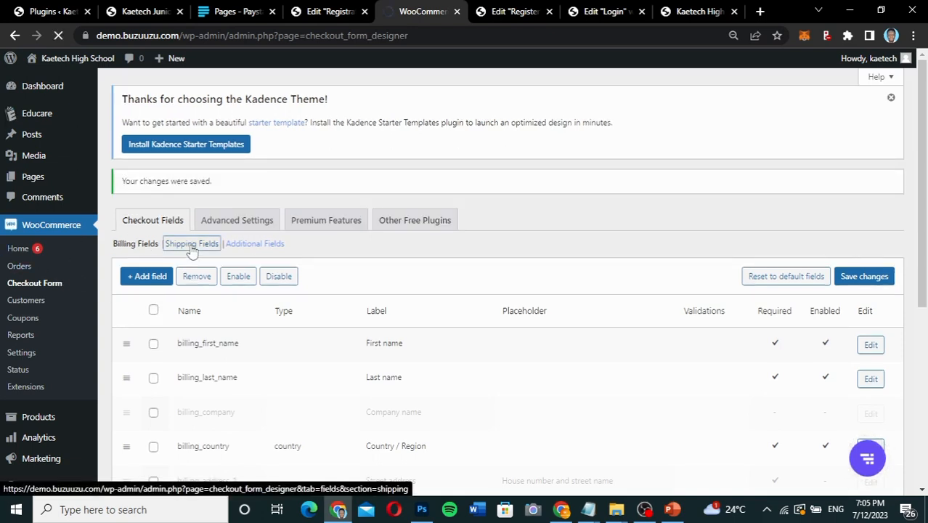
Disable all of the shipping checkout fields and save the changes.
{"action": "left_click", "coordinate": [191, 244]}
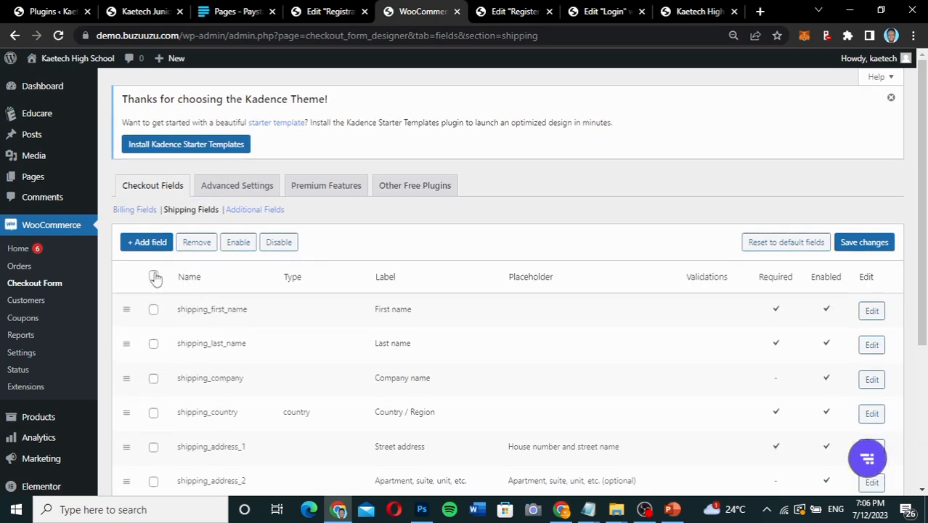
{"action": "left_click", "coordinate": [154, 276]}
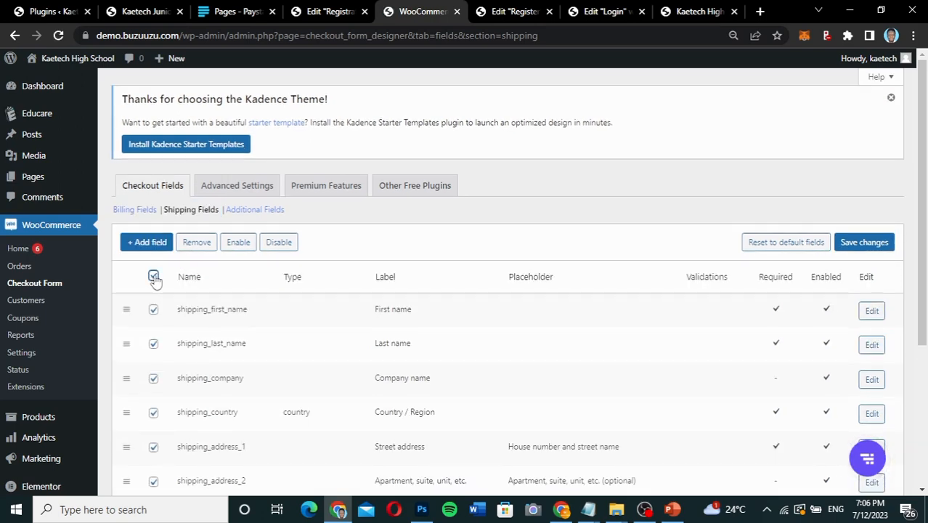
{"action": "left_click", "coordinate": [281, 245]}
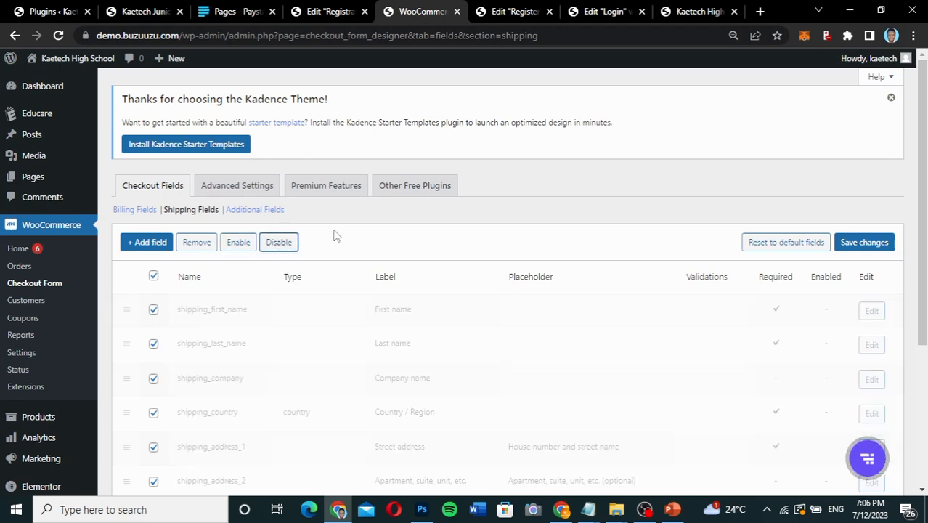
{"action": "left_click", "coordinate": [874, 246]}
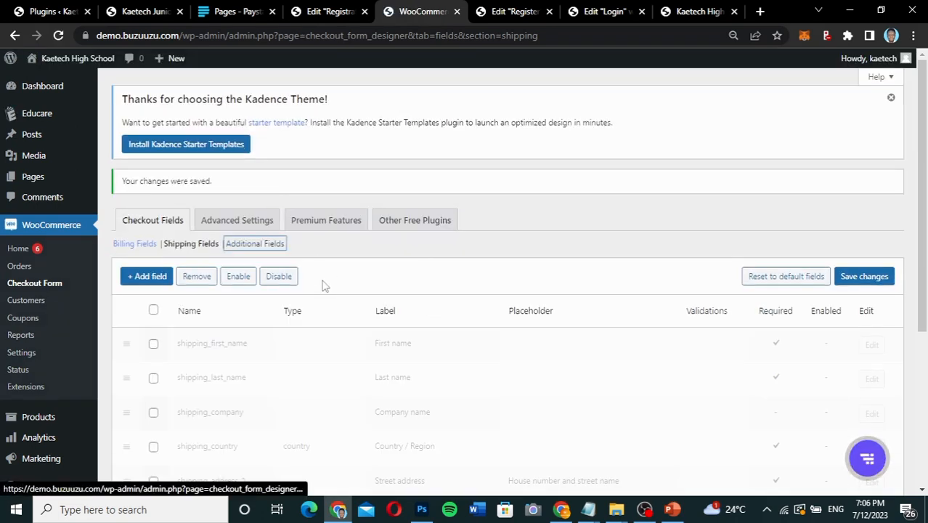
Disable the order_comments field among the additional checkout fields and save the changes.
{"action": "left_click", "coordinate": [267, 247]}
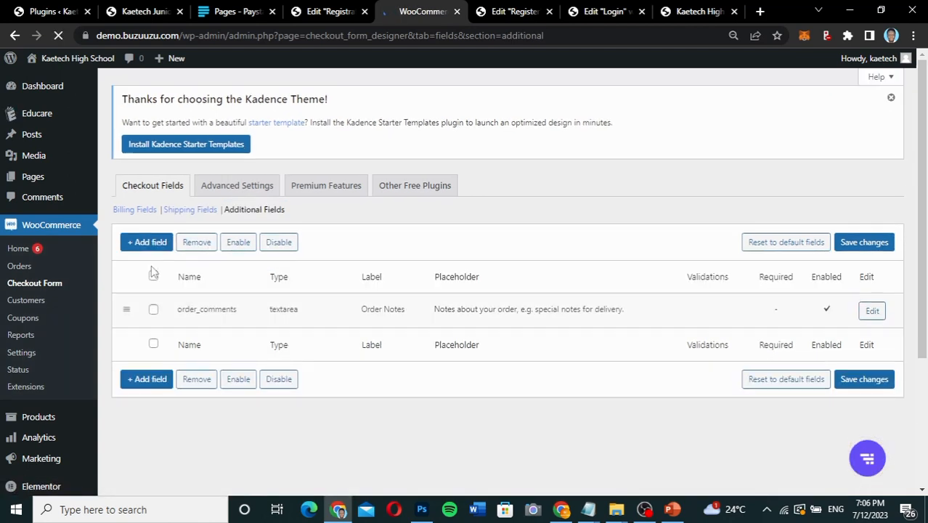
{"action": "left_click", "coordinate": [153, 276]}
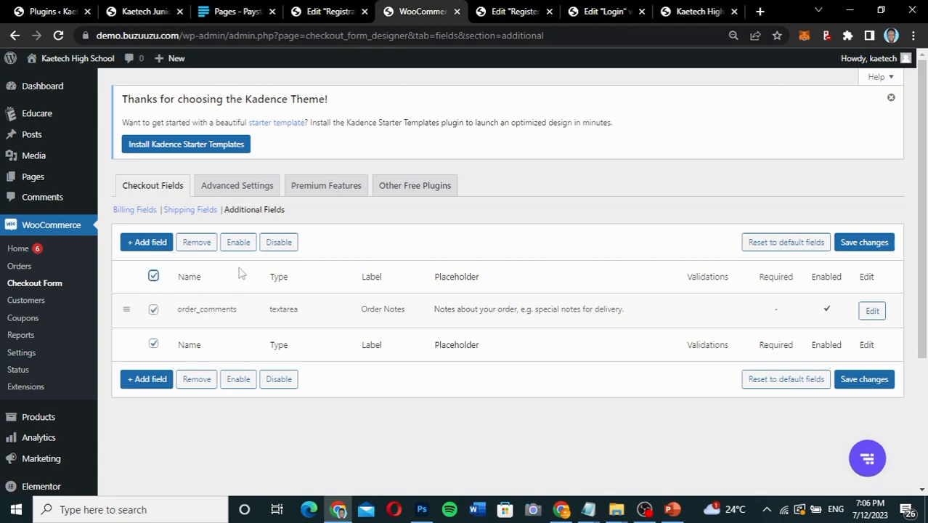
{"action": "left_click", "coordinate": [282, 246]}
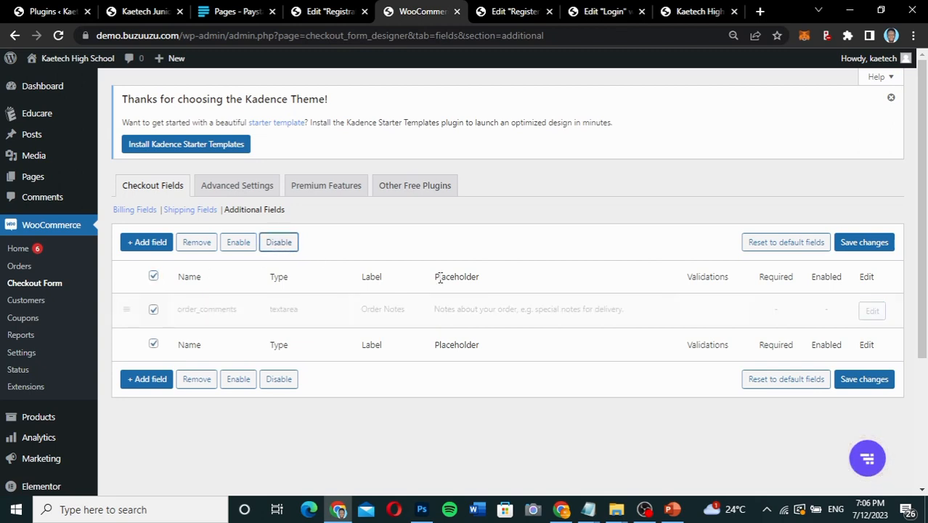
{"action": "left_click", "coordinate": [864, 242]}
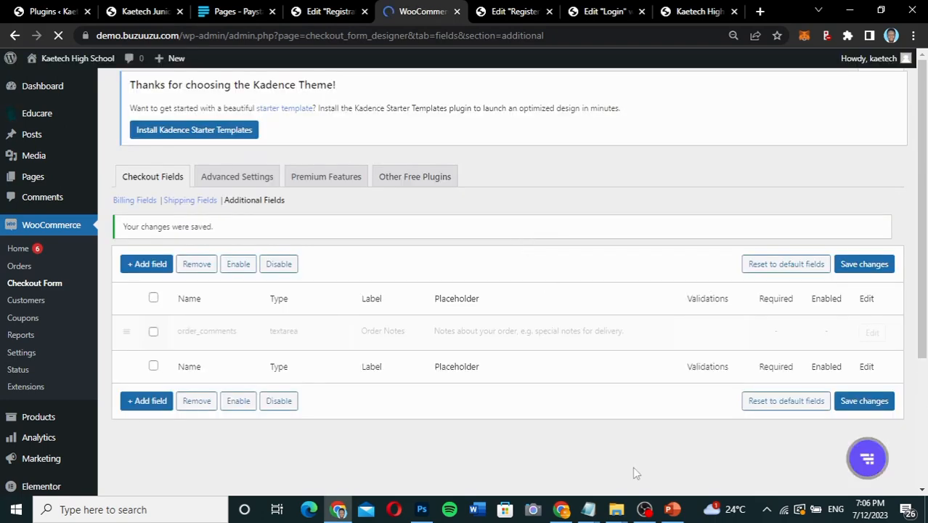
Reload the live checkout page in the other browser window and examine the billing, account and order sections.
{"action": "left_click", "coordinate": [562, 509]}
{"action": "scroll", "coordinate": [562, 276], "scroll_direction": "down", "scroll_amount": 5}
{"action": "left_click_drag", "start_coordinate": [560, 253], "coordinate": [52, 26]}
{"action": "left_click", "coordinate": [58, 35]}
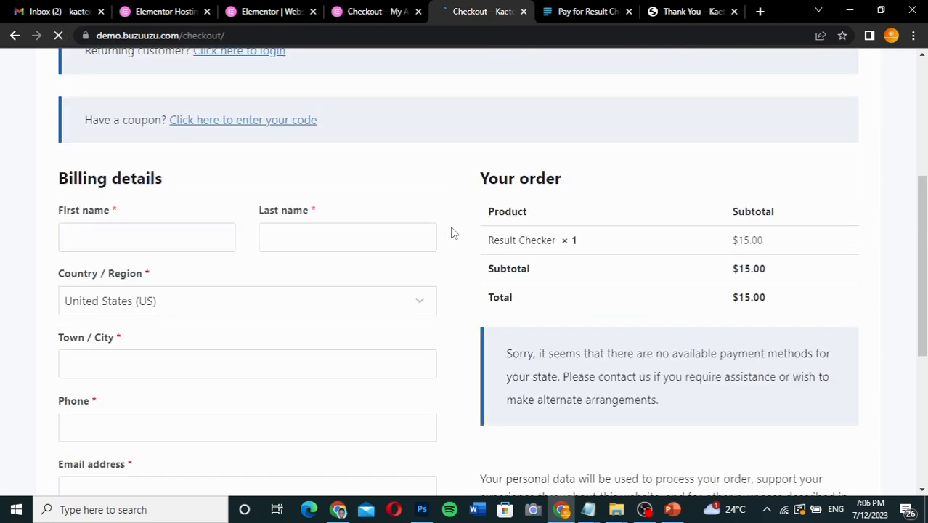
{"action": "scroll", "coordinate": [454, 232], "scroll_direction": "up", "scroll_amount": 4}
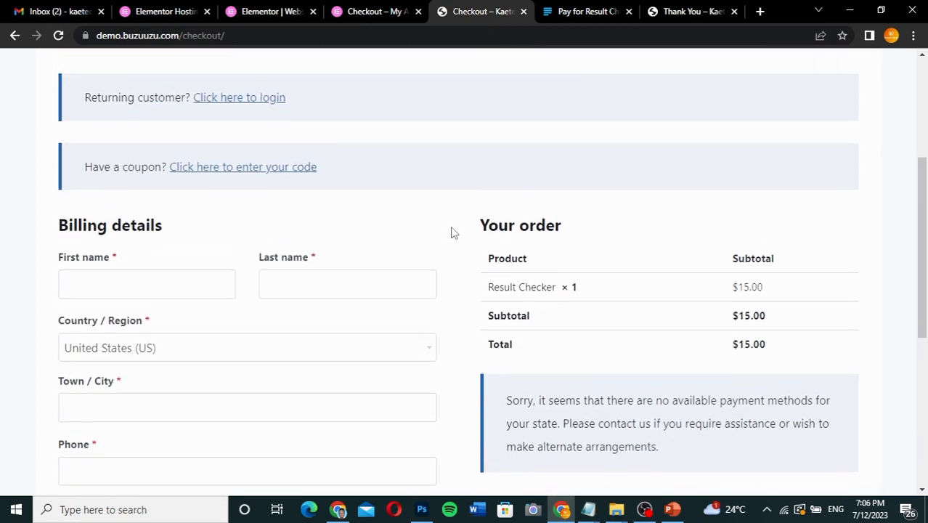
{"action": "scroll", "coordinate": [454, 232], "scroll_direction": "down", "scroll_amount": 4}
{"action": "scroll", "coordinate": [454, 233], "scroll_direction": "up", "scroll_amount": 1}
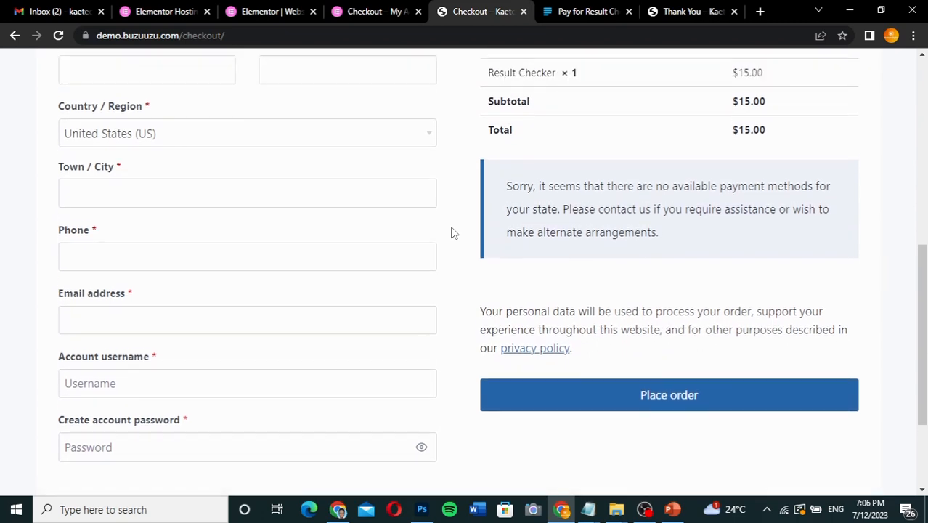
{"action": "scroll", "coordinate": [454, 232], "scroll_direction": "up", "scroll_amount": 1}
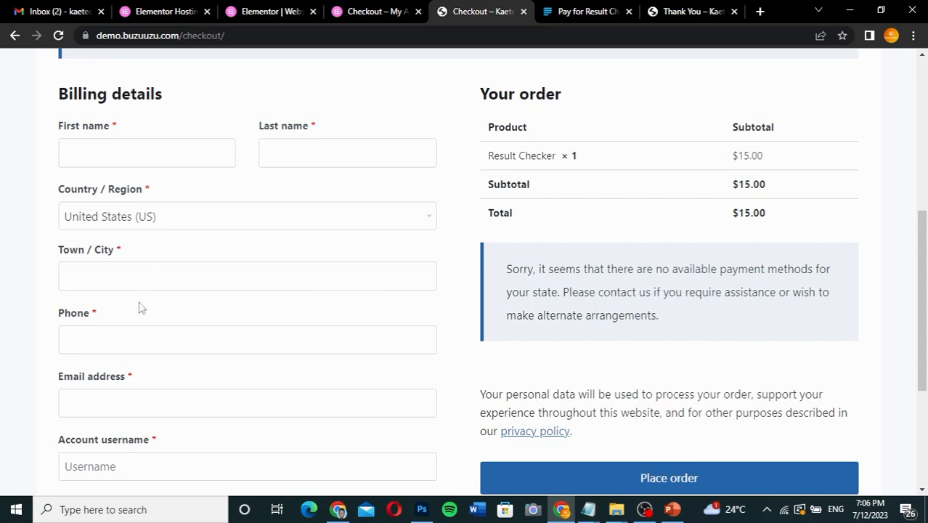
{"action": "scroll", "coordinate": [105, 408], "scroll_direction": "down", "scroll_amount": 2}
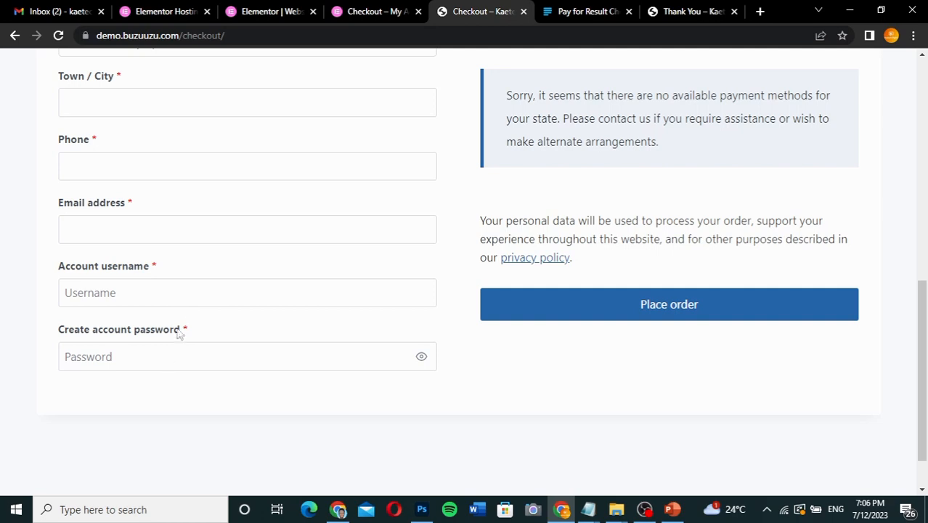
{"action": "scroll", "coordinate": [241, 288], "scroll_direction": "up", "scroll_amount": 8}
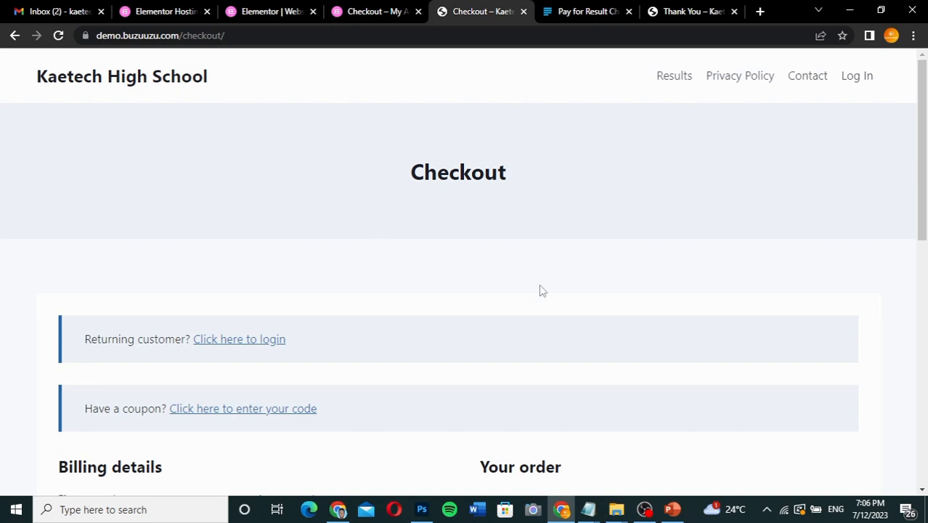
{"action": "scroll", "coordinate": [546, 292], "scroll_direction": "down", "scroll_amount": 3}
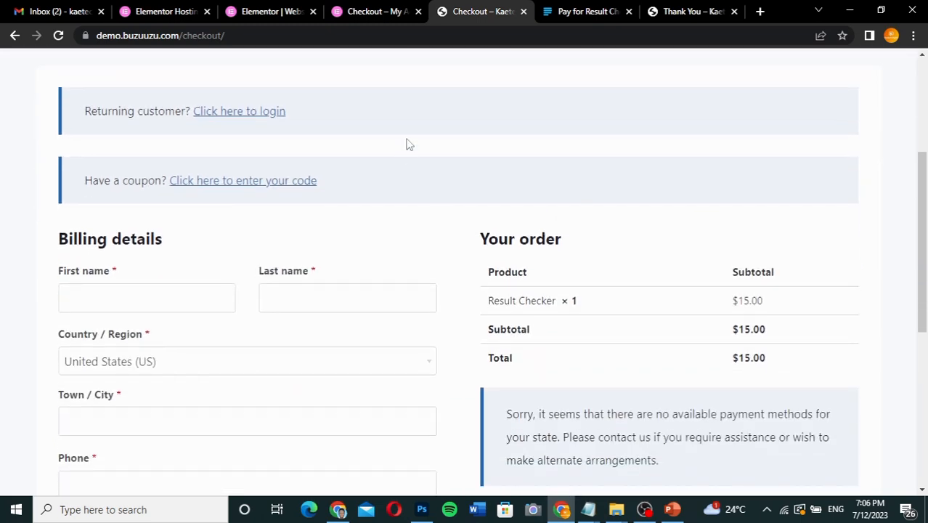
Return to the admin browser window, open the Kaetech High School site in the theme customizer, and look at the buzuuzu.com header for reference.
{"action": "mouse_move", "coordinate": [340, 512]}
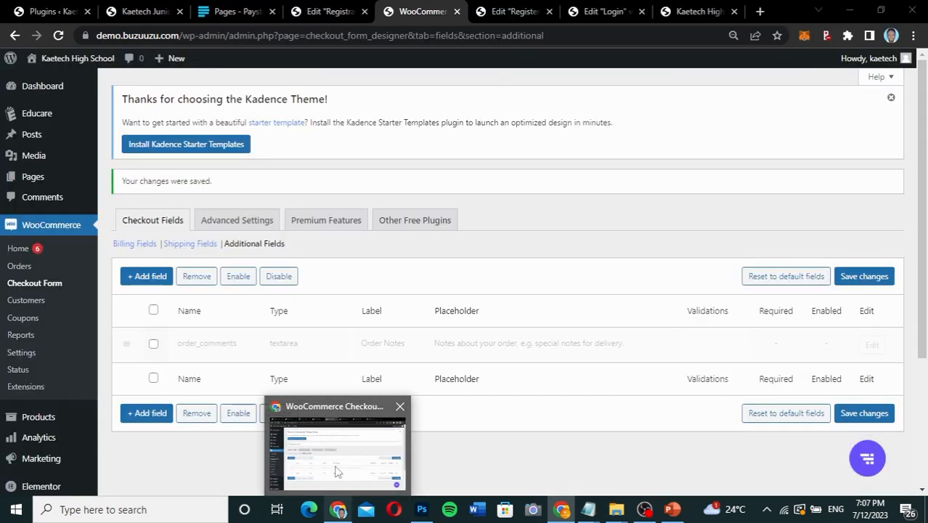
{"action": "left_click", "coordinate": [336, 472]}
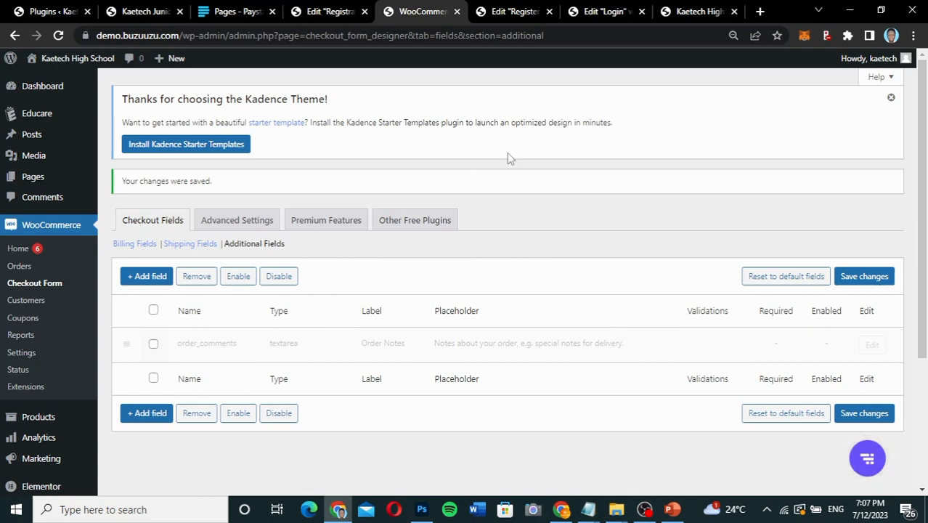
{"action": "left_click", "coordinate": [695, 11]}
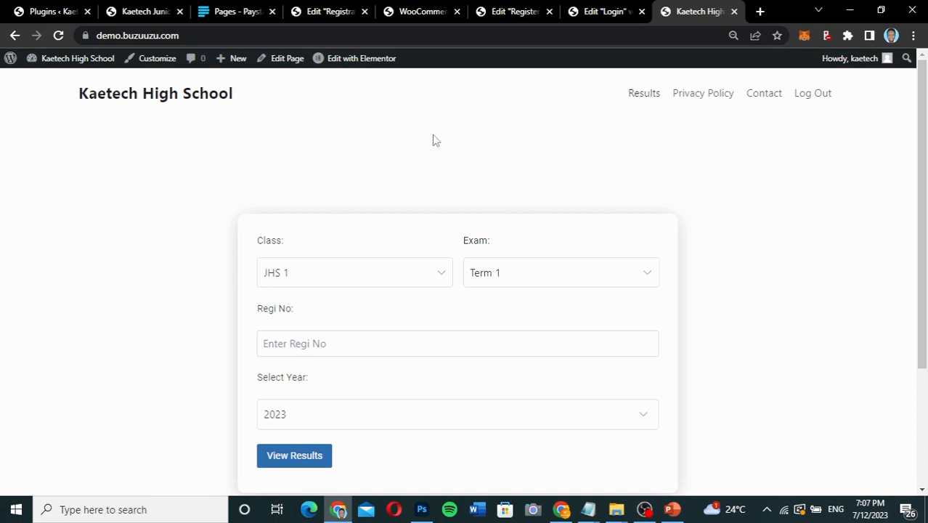
{"action": "left_click", "coordinate": [157, 62]}
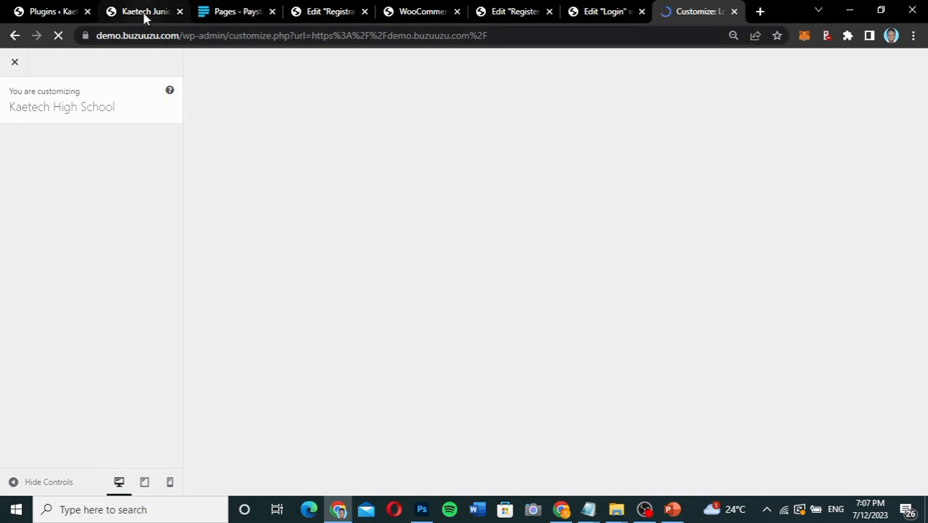
{"action": "left_click", "coordinate": [144, 17]}
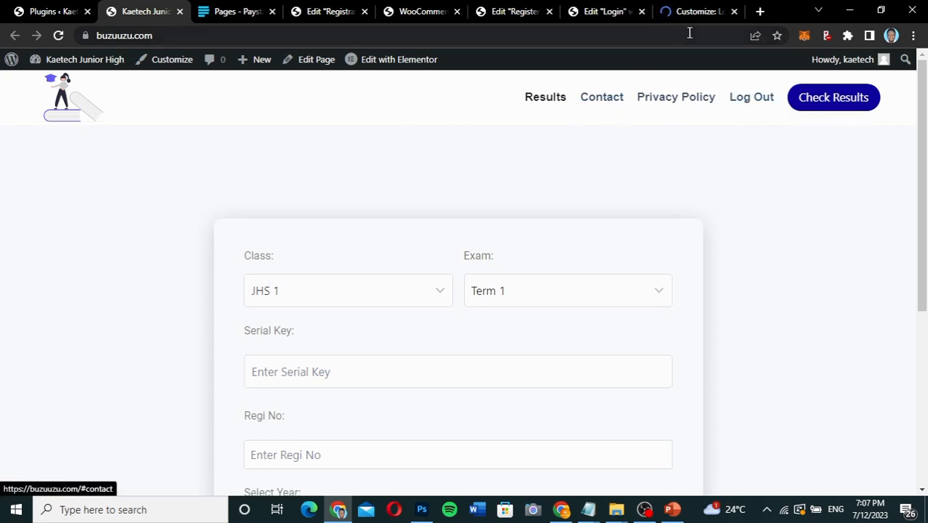
{"action": "left_click", "coordinate": [701, 11]}
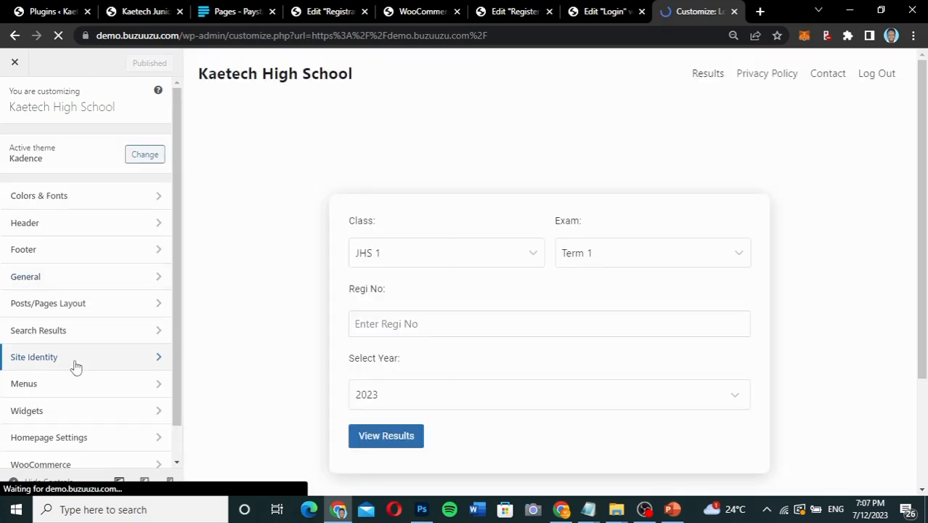
In the header's logo settings, pick undraw_education_f8ru.png from the media library as the site logo.
{"action": "scroll", "coordinate": [76, 367], "scroll_direction": "down", "scroll_amount": 2}
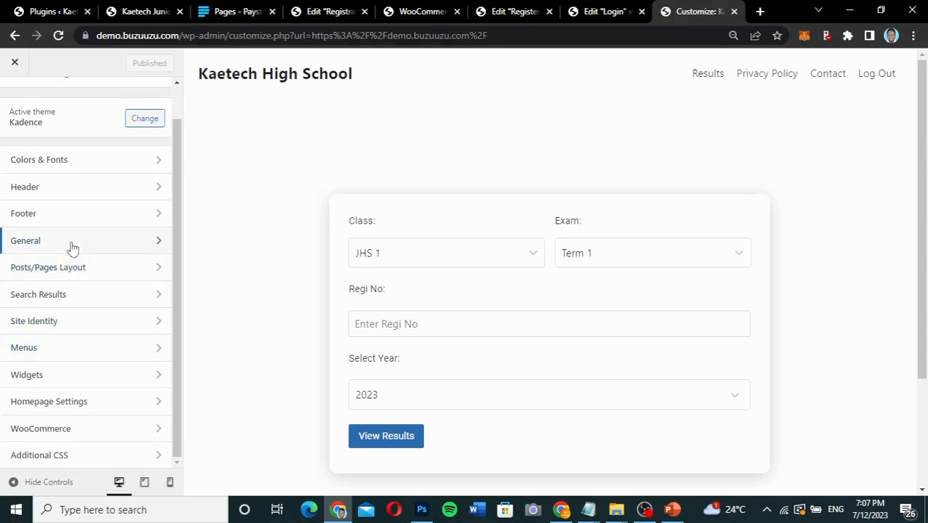
{"action": "left_click", "coordinate": [73, 196]}
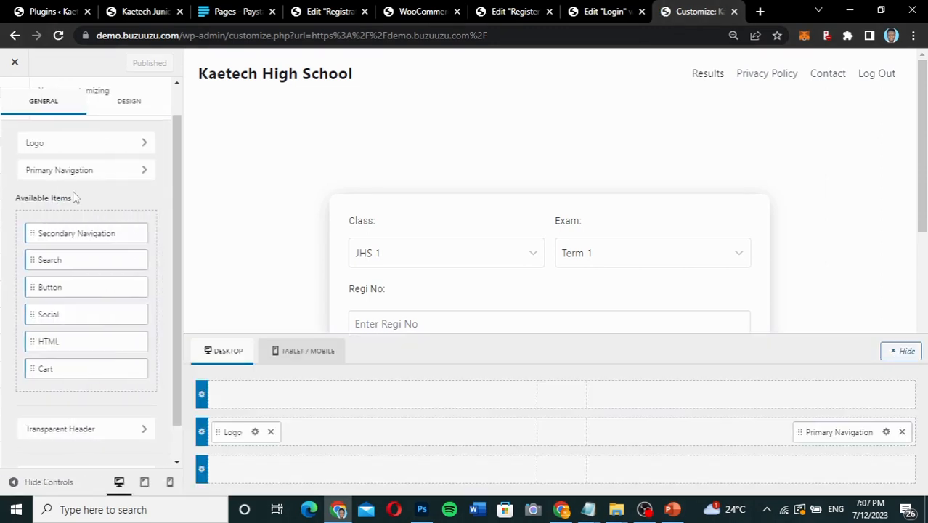
{"action": "left_click", "coordinate": [255, 432]}
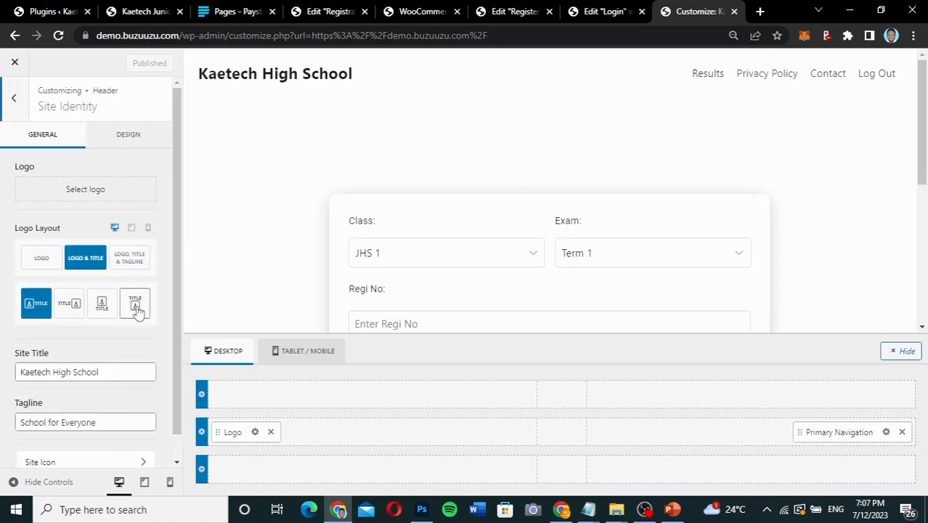
{"action": "left_click", "coordinate": [104, 202]}
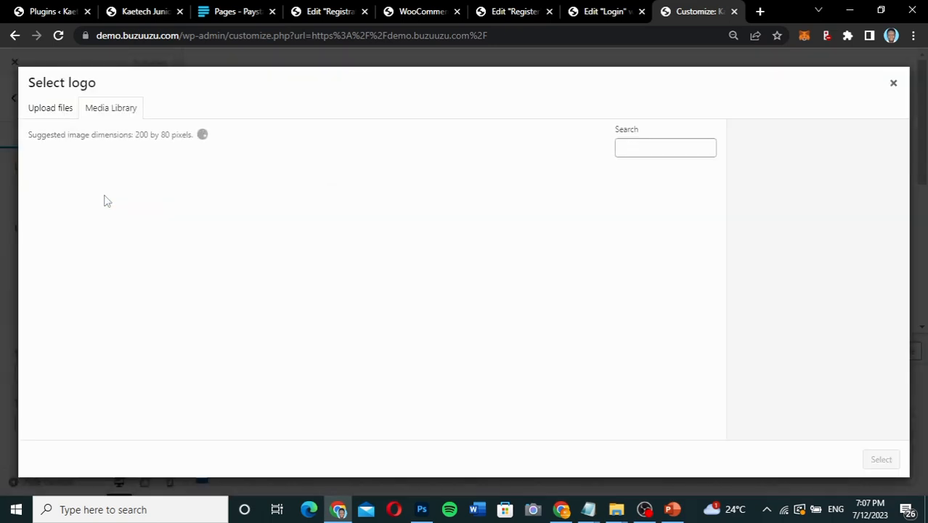
{"action": "left_click", "coordinate": [244, 218]}
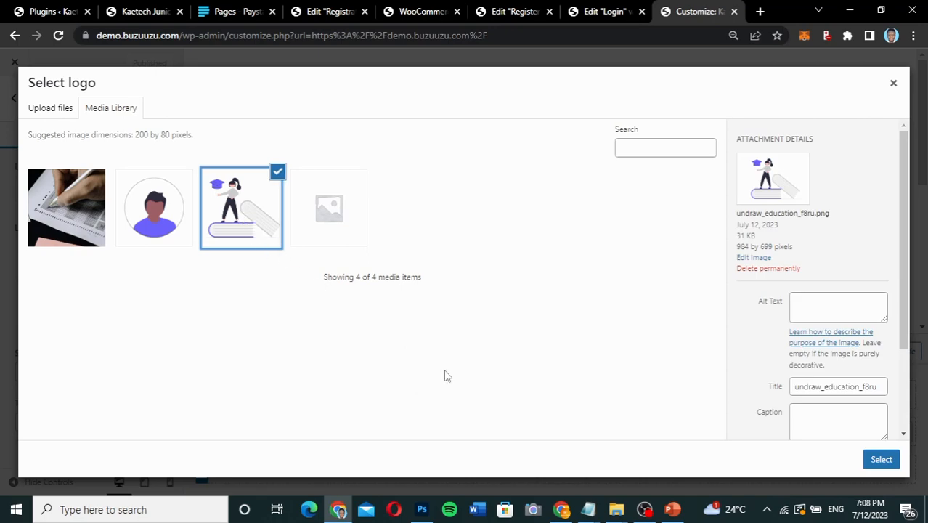
Try to upload undraw_education_f8ru.svg from the desktop's Result Checker folder into the media library, and dismiss the upload error.
{"action": "mouse_move", "coordinate": [615, 509]}
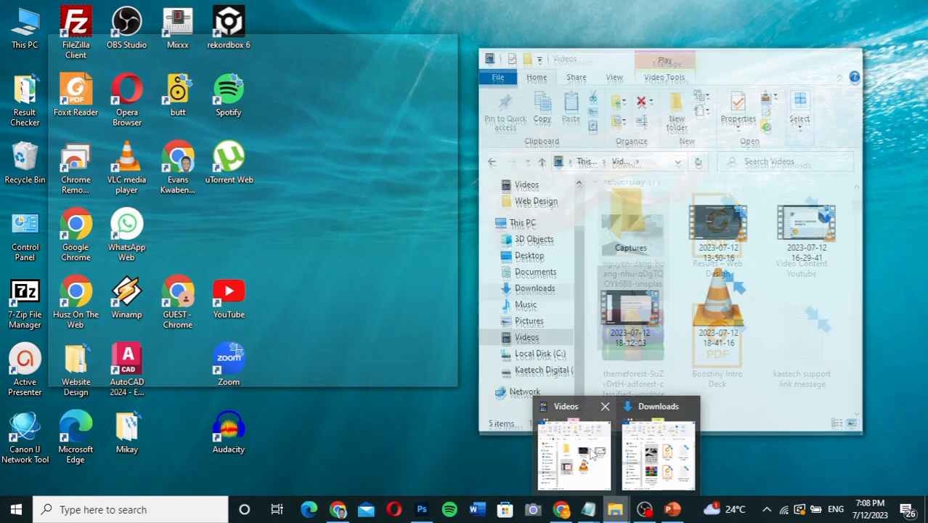
{"action": "left_click", "coordinate": [658, 451]}
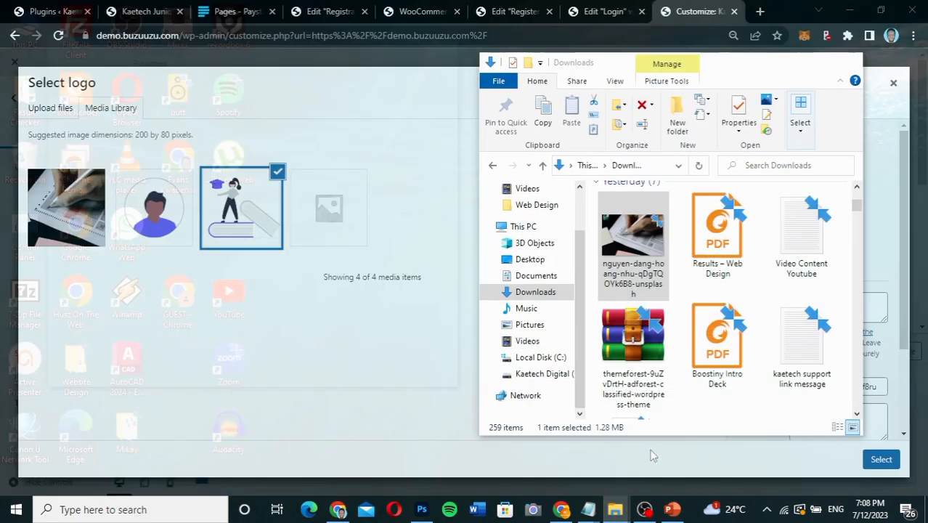
{"action": "left_click_drag", "start_coordinate": [581, 272], "coordinate": [584, 231]}
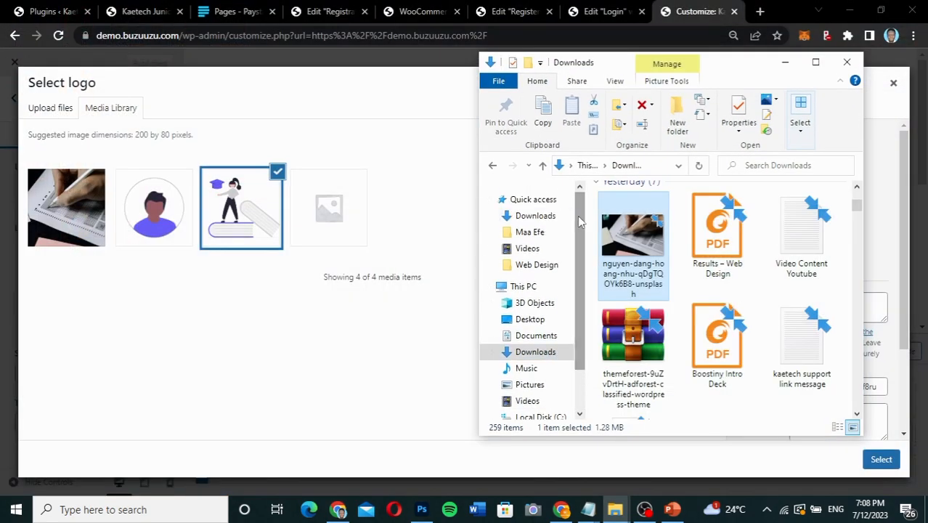
{"action": "left_click", "coordinate": [536, 269]}
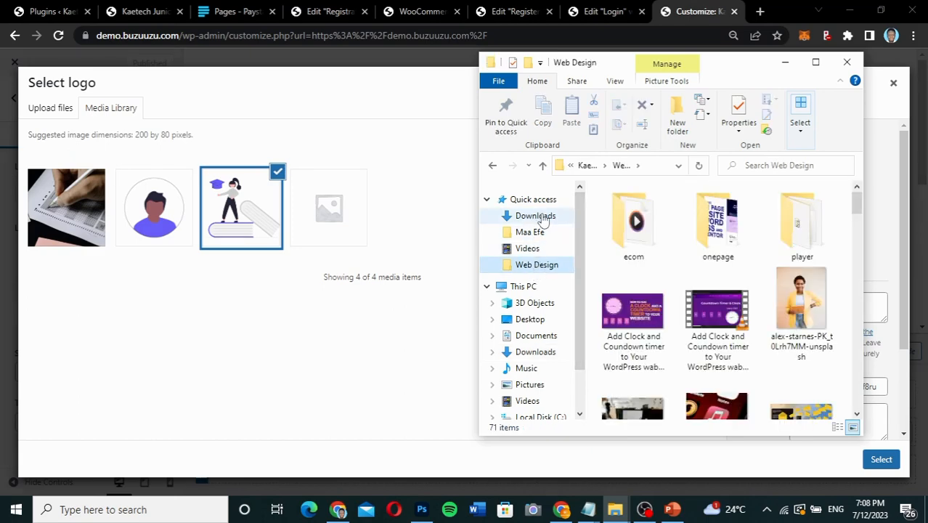
{"action": "left_click", "coordinate": [531, 319]}
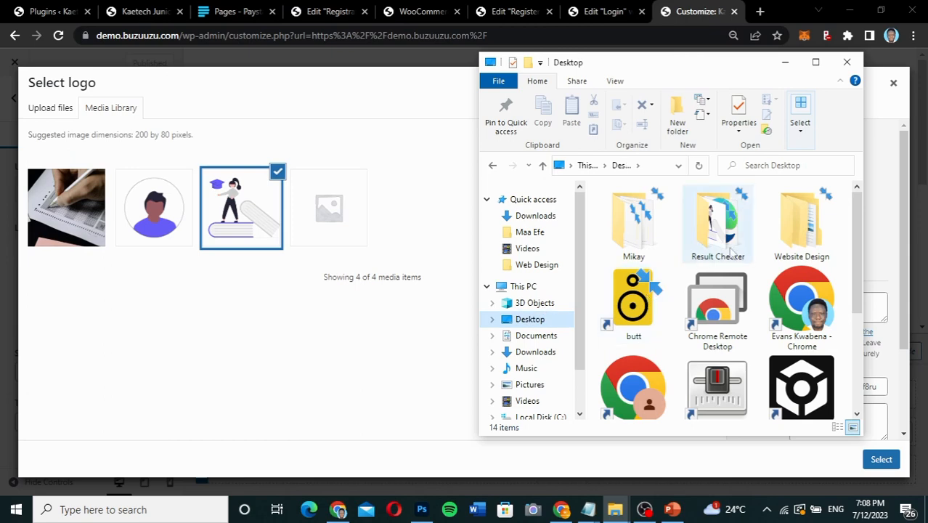
{"action": "left_click", "coordinate": [717, 225]}
{"action": "double_click", "coordinate": [720, 225]}
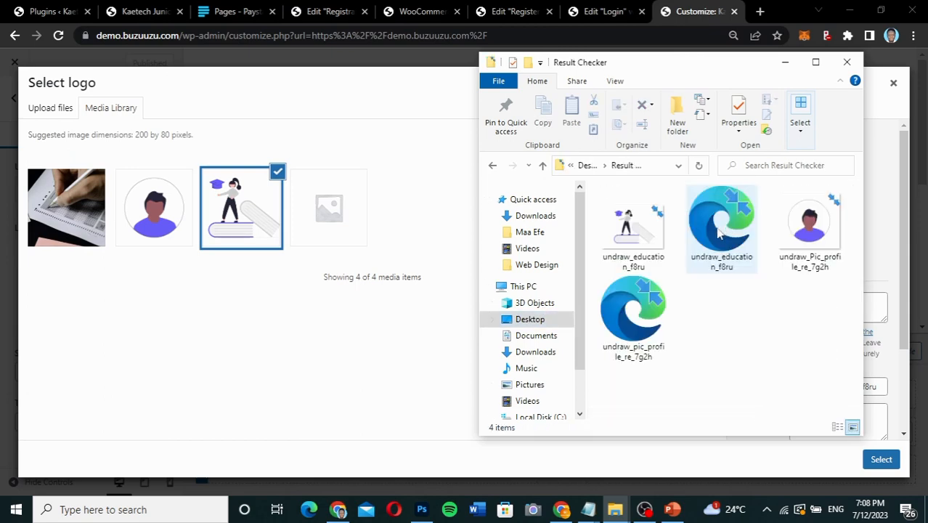
{"action": "left_click", "coordinate": [734, 223]}
{"action": "left_click_drag", "start_coordinate": [734, 223], "coordinate": [375, 319]}
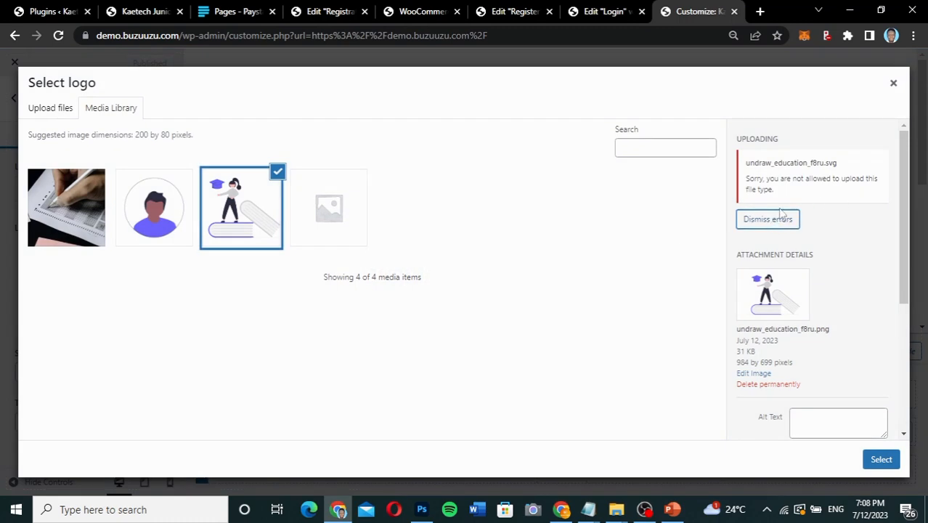
{"action": "left_click", "coordinate": [781, 225]}
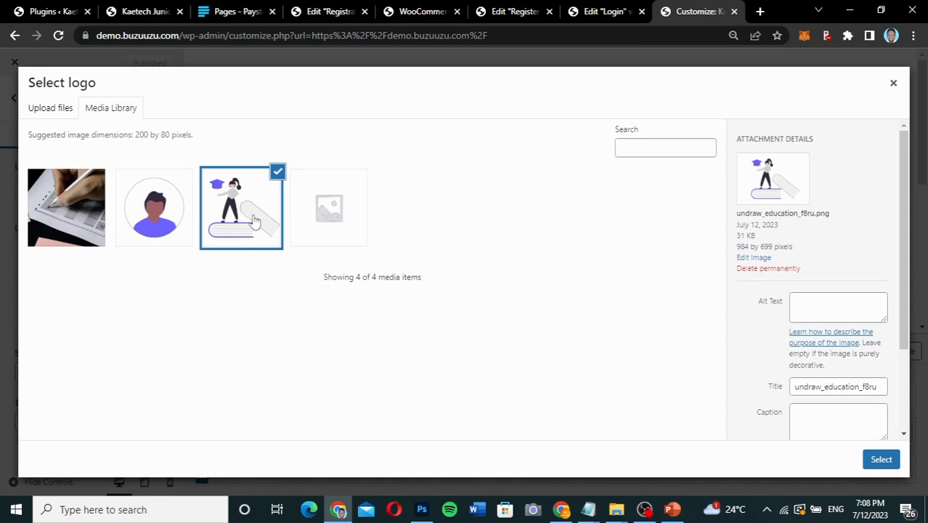
Use the selected PNG as the logo, cropped with the area extended up and down to include the whole illustration.
{"action": "left_click", "coordinate": [881, 461]}
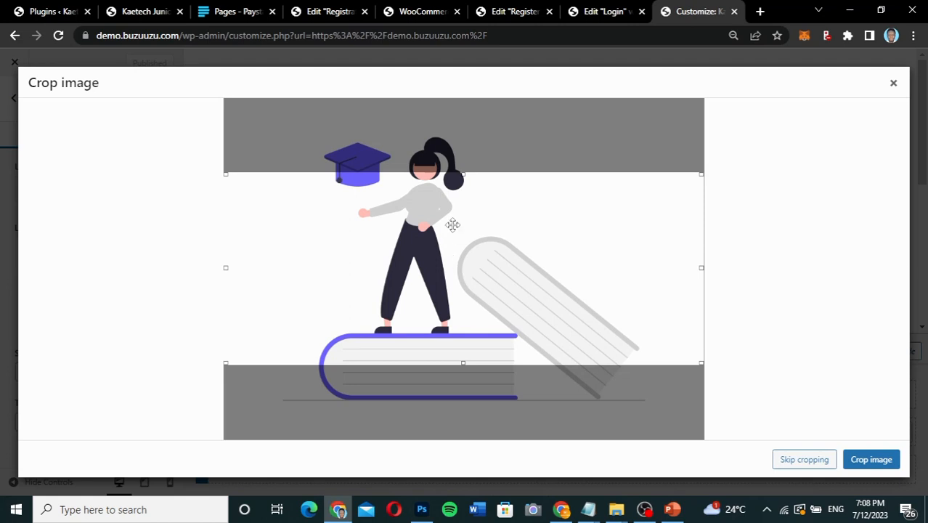
{"action": "left_click_drag", "start_coordinate": [463, 174], "coordinate": [464, 133]}
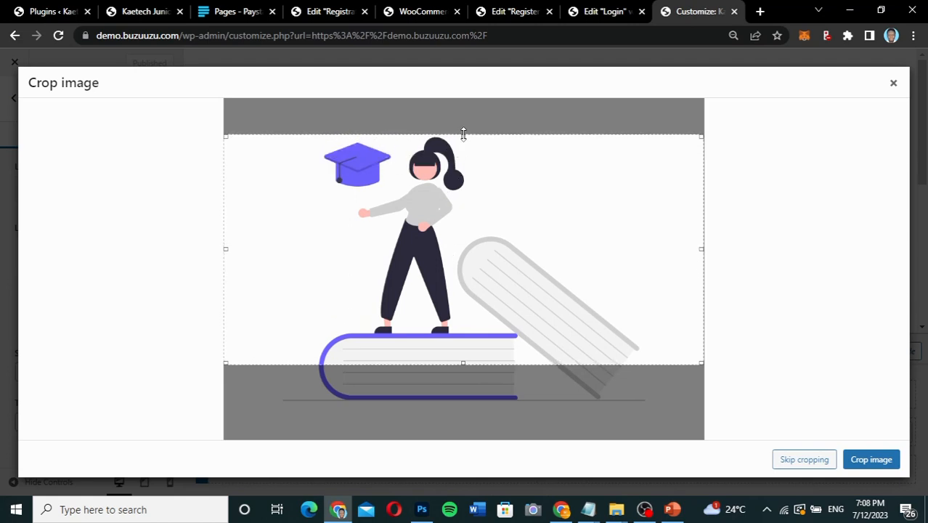
{"action": "left_click_drag", "start_coordinate": [465, 363], "coordinate": [462, 409]}
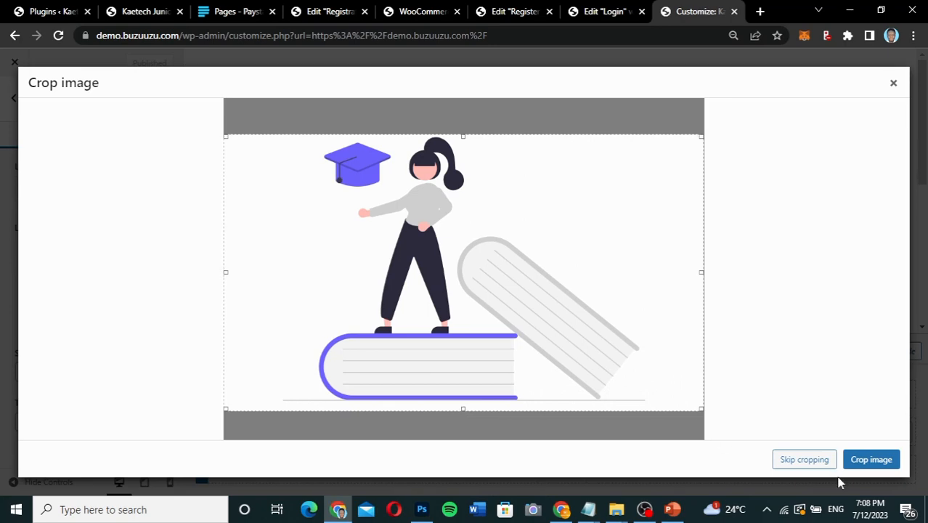
{"action": "left_click", "coordinate": [885, 460]}
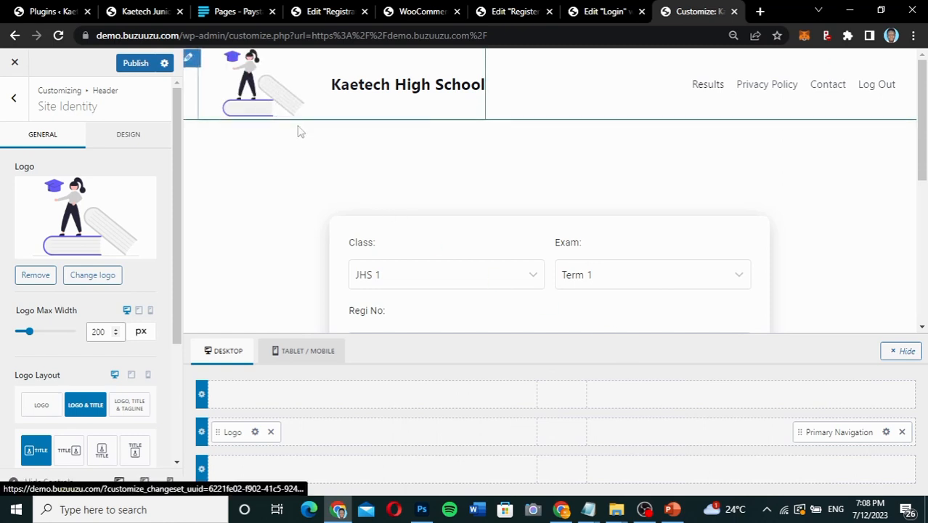
Set the logo's maximum width to 90 px, preview the logo-only layout and return to the Logo & Title layout.
{"action": "left_click_drag", "start_coordinate": [30, 332], "coordinate": [22, 332]}
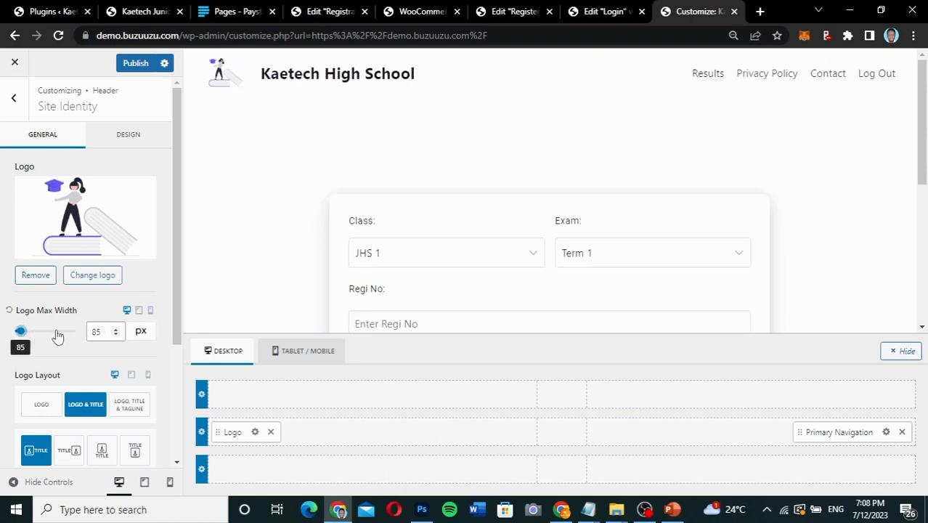
{"action": "left_click_drag", "start_coordinate": [103, 330], "coordinate": [83, 334]}
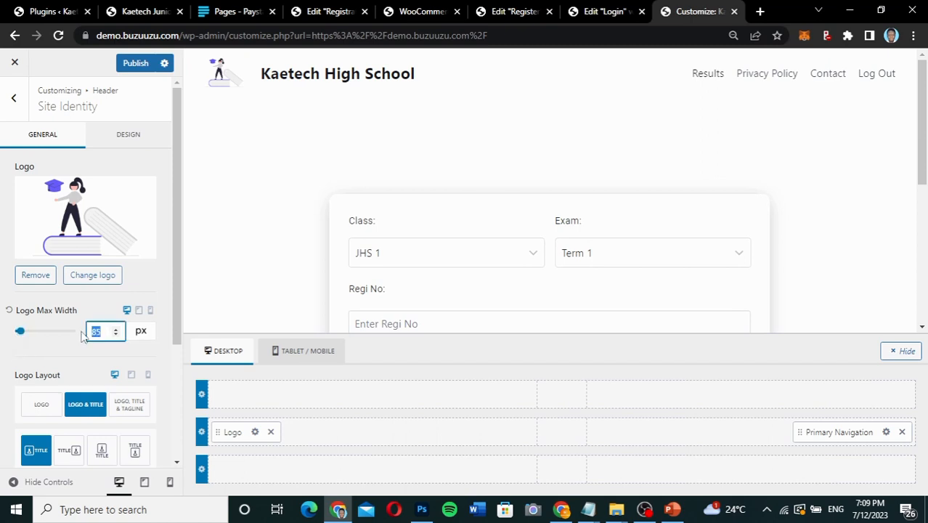
{"action": "type", "text": "90"}
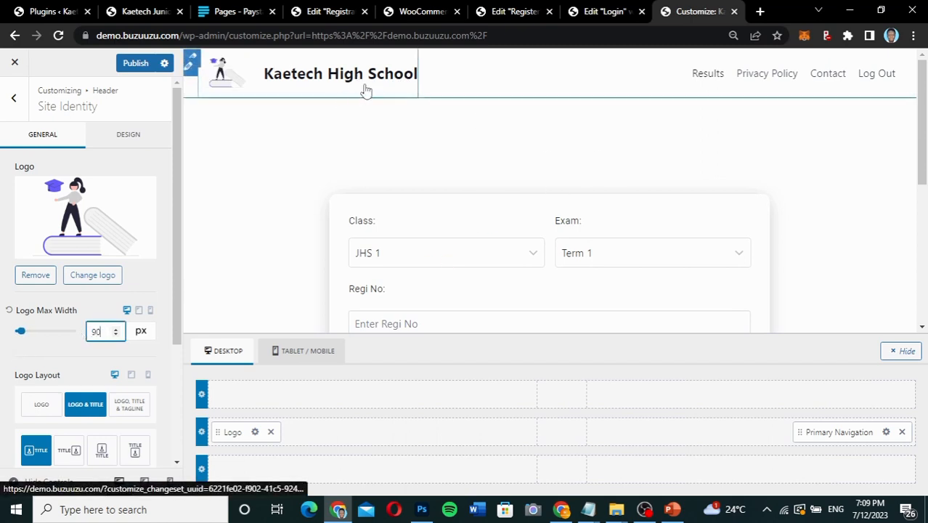
{"action": "left_click", "coordinate": [38, 406]}
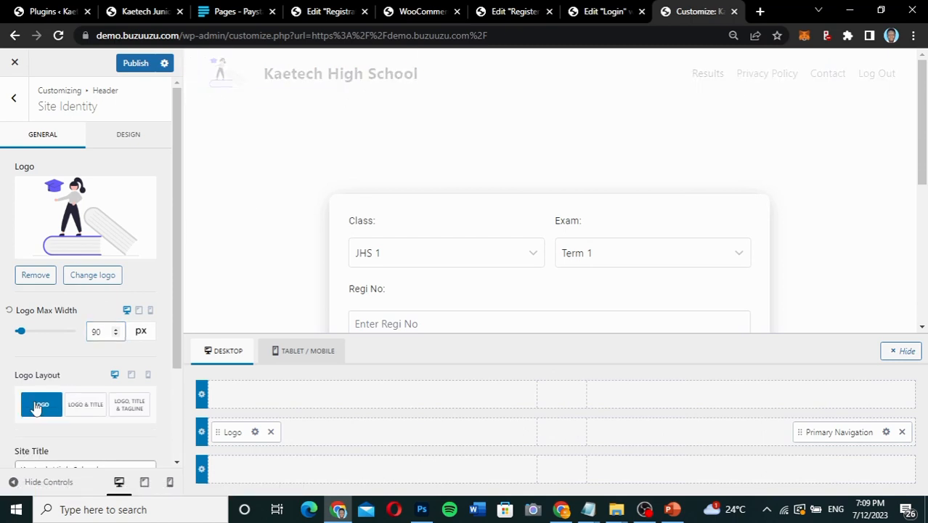
{"action": "left_click", "coordinate": [85, 405]}
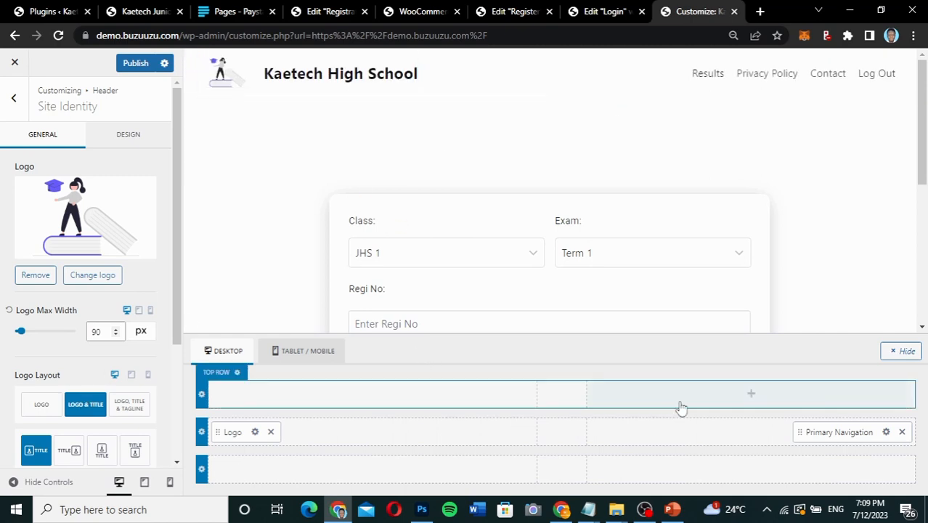
{"action": "left_click", "coordinate": [886, 431]}
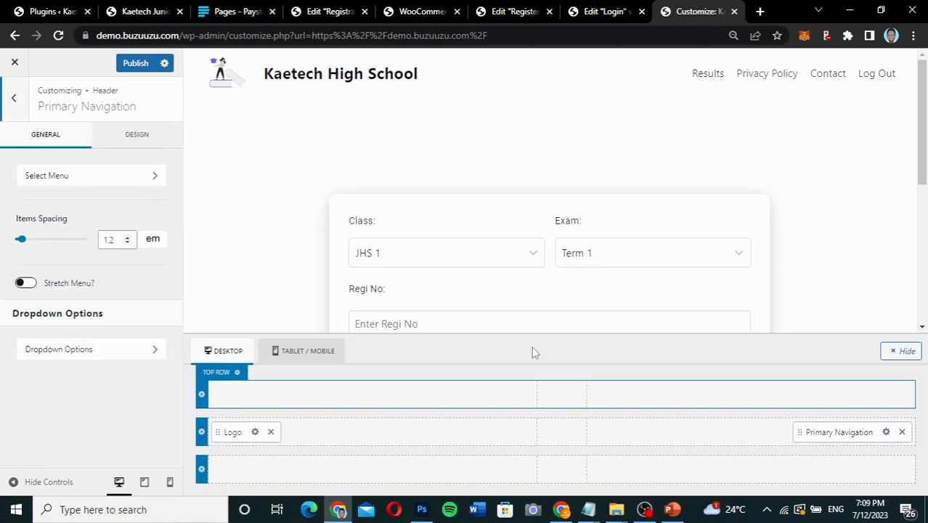
{"action": "left_click", "coordinate": [108, 175]}
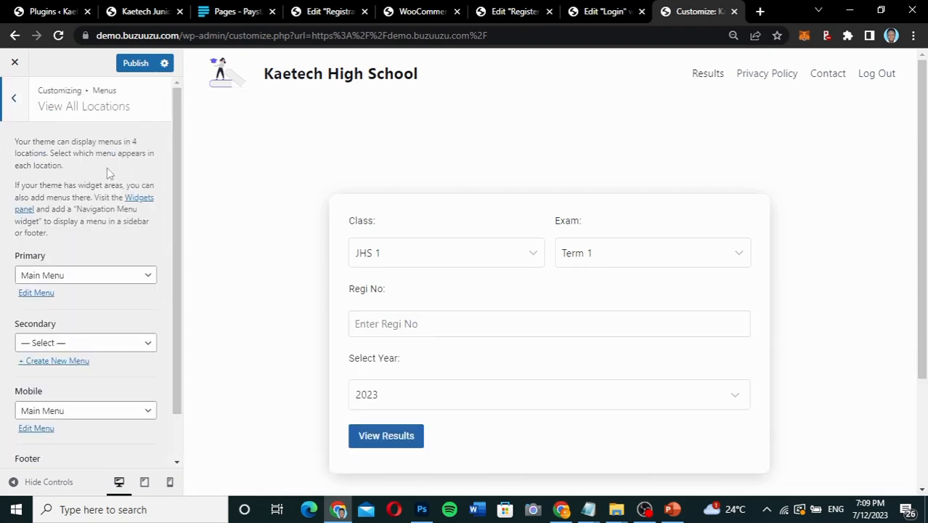
{"action": "left_click", "coordinate": [9, 109]}
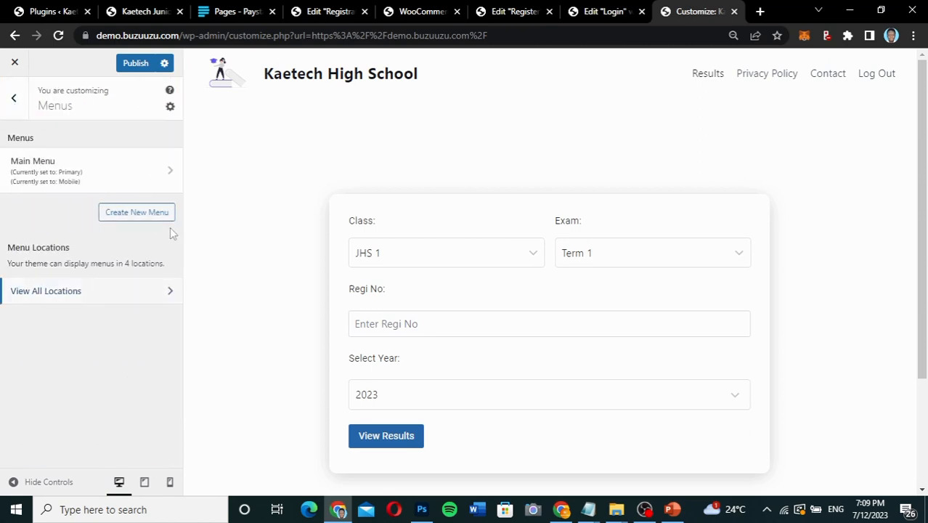
{"action": "left_click", "coordinate": [17, 107]}
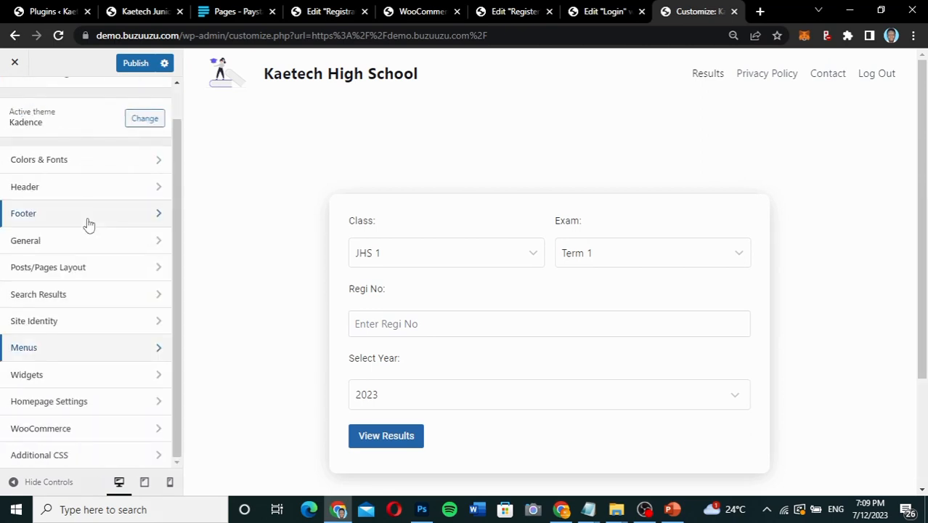
{"action": "left_click", "coordinate": [87, 187]}
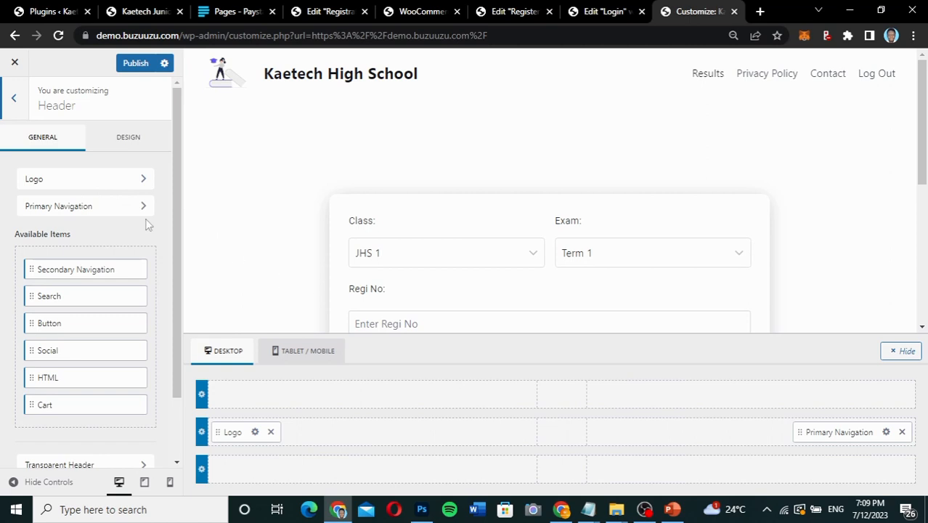
Set the initial link colour of the header's Primary Navigation to black in its design settings.
{"action": "left_click", "coordinate": [886, 431]}
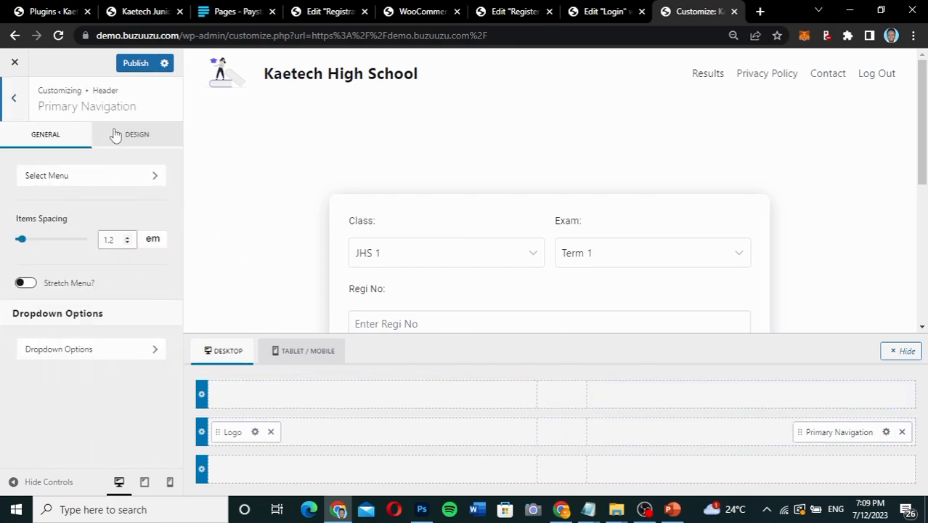
{"action": "left_click", "coordinate": [152, 140]}
{"action": "scroll", "coordinate": [33, 293], "scroll_direction": "down", "scroll_amount": 2}
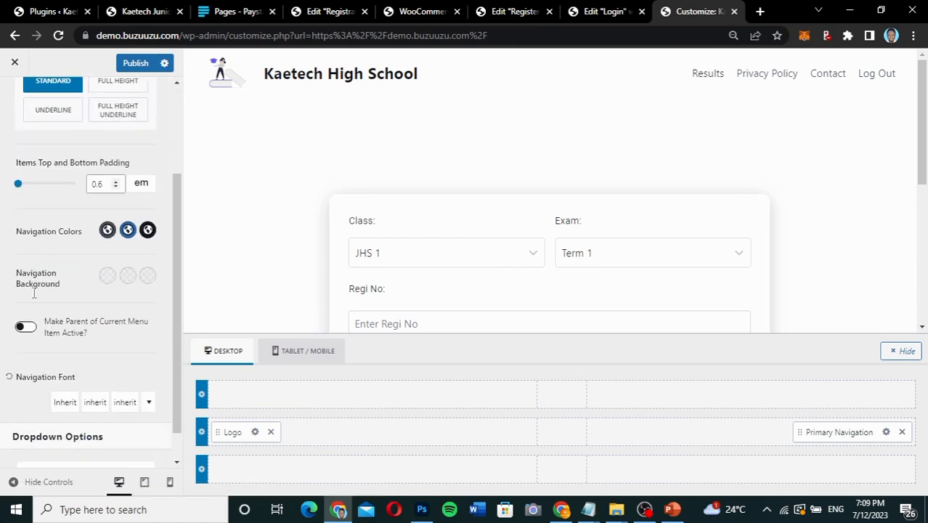
{"action": "left_click", "coordinate": [107, 231]}
{"action": "mouse_move", "coordinate": [56, 280]}
{"action": "left_mouse_down"}
{"action": "mouse_move", "coordinate": [6, 305]}
{"action": "mouse_move", "coordinate": [1, 319]}
{"action": "left_mouse_up"}
{"action": "left_click", "coordinate": [50, 225]}
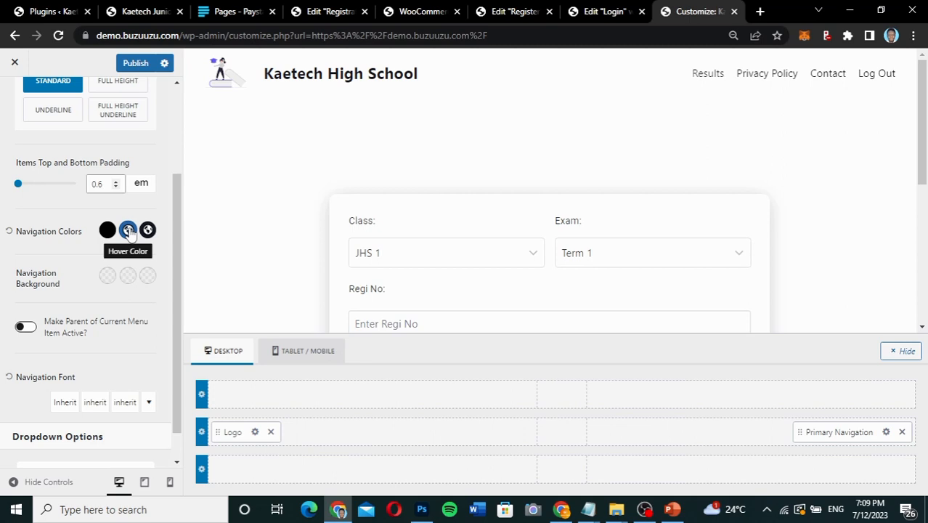
Set the Primary Navigation font family to Montserrat.
{"action": "scroll", "coordinate": [71, 297], "scroll_direction": "down", "scroll_amount": 2}
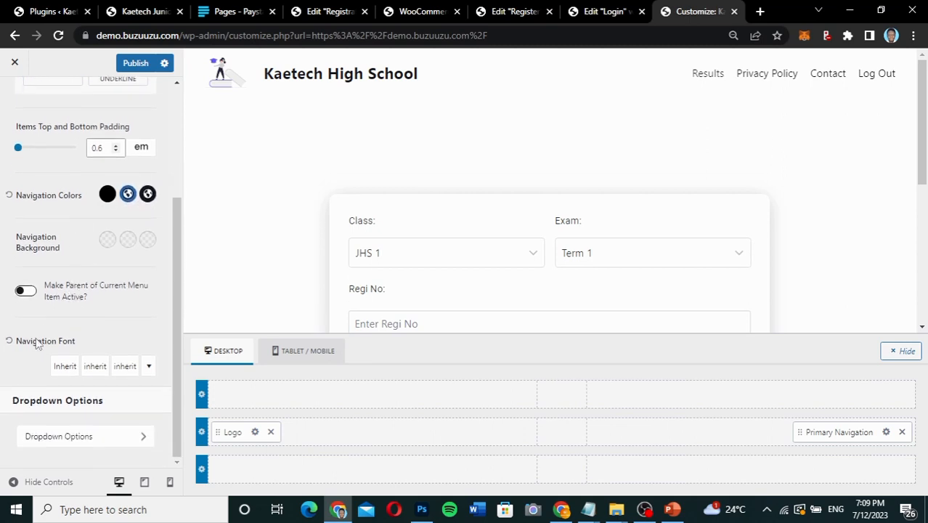
{"action": "left_click", "coordinate": [65, 367]}
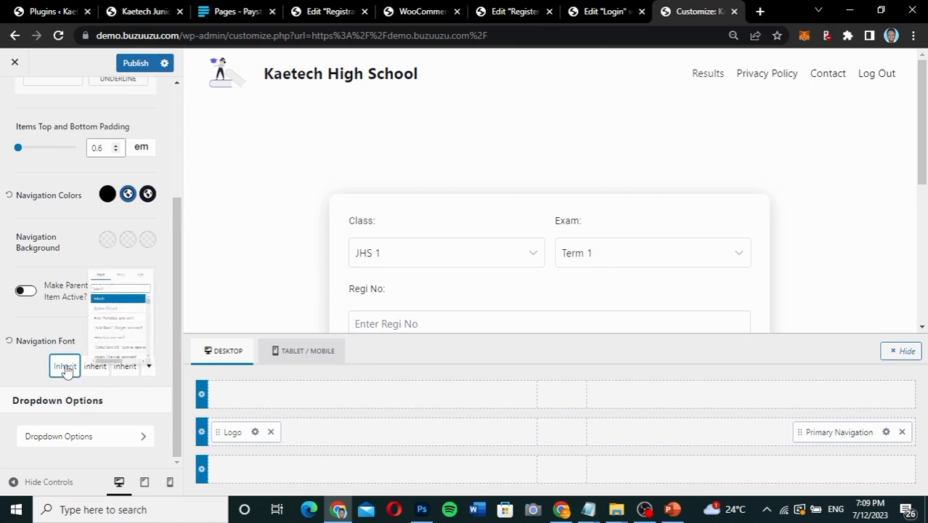
{"action": "left_click", "coordinate": [68, 188]}
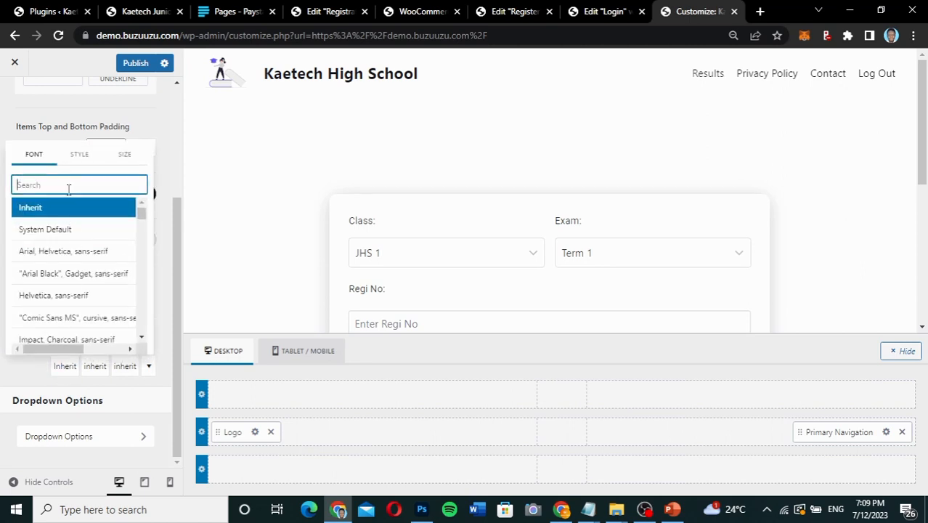
{"action": "type", "text": "monts"}
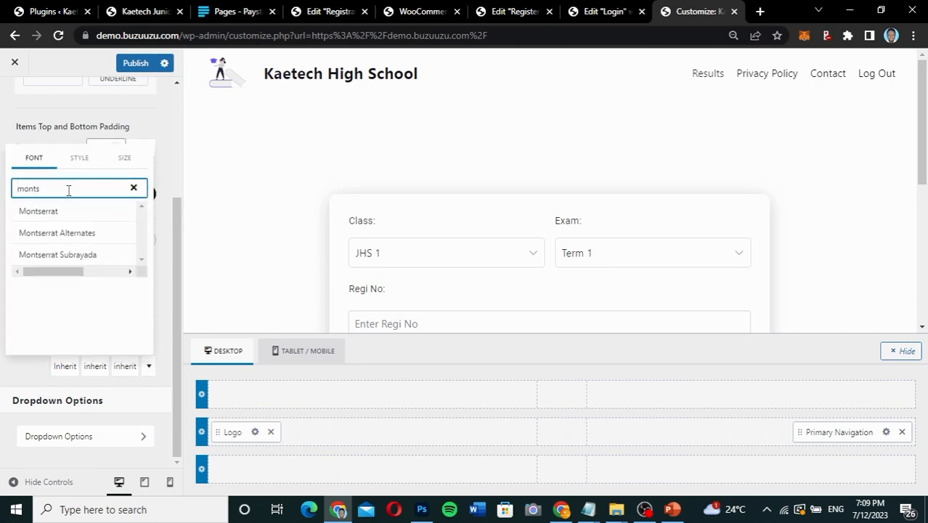
{"action": "left_click", "coordinate": [51, 212]}
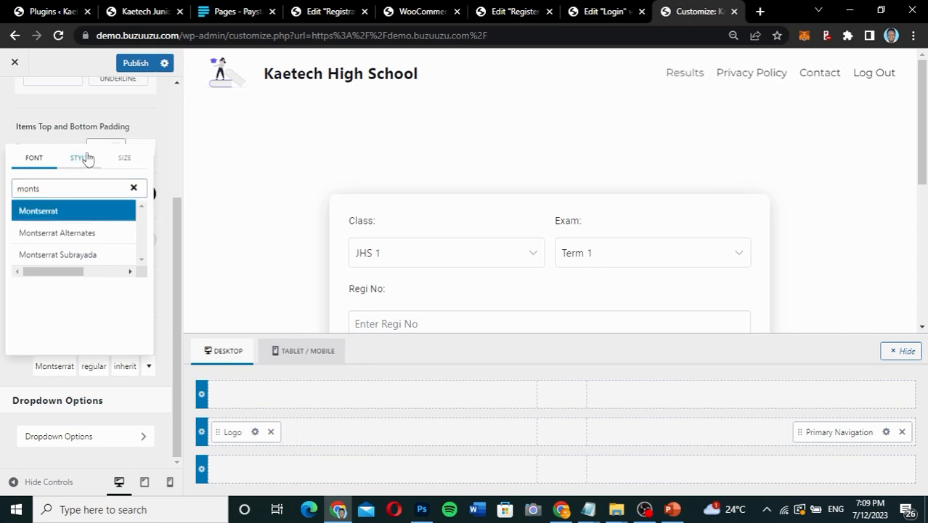
Set the Primary Navigation font weight to 600 and its font size to 20 px.
{"action": "left_click", "coordinate": [84, 159]}
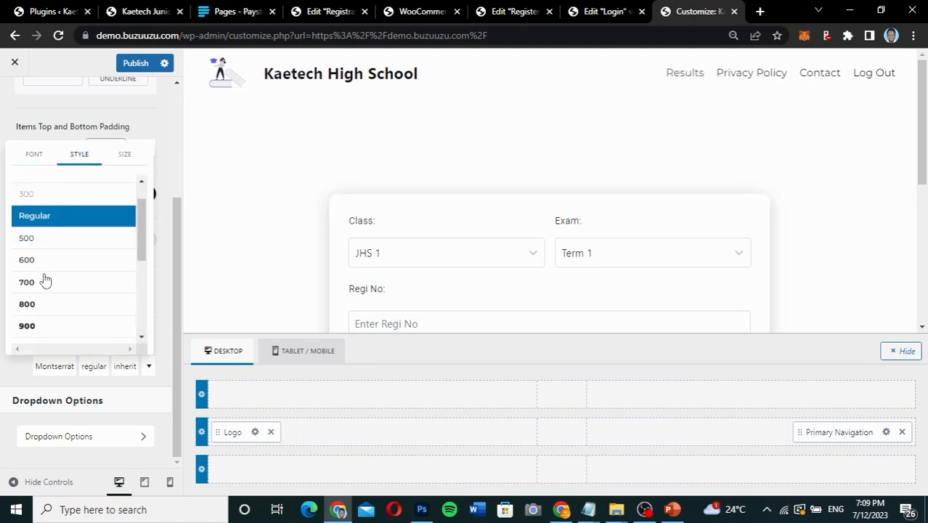
{"action": "left_click", "coordinate": [44, 283]}
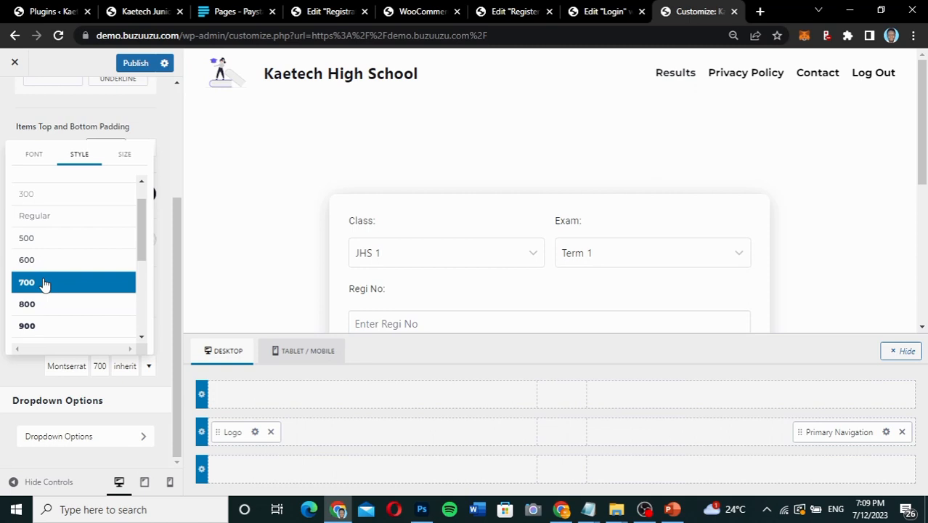
{"action": "left_click", "coordinate": [48, 263]}
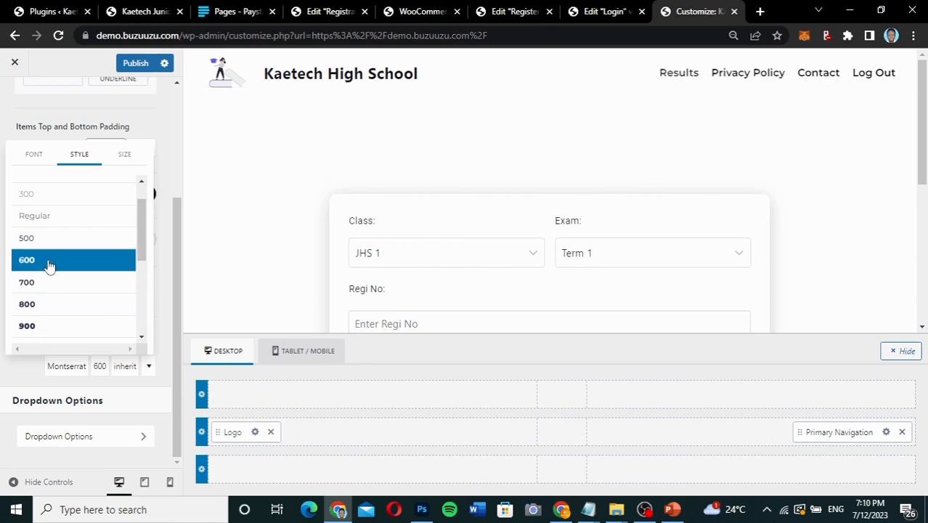
{"action": "left_click", "coordinate": [124, 154]}
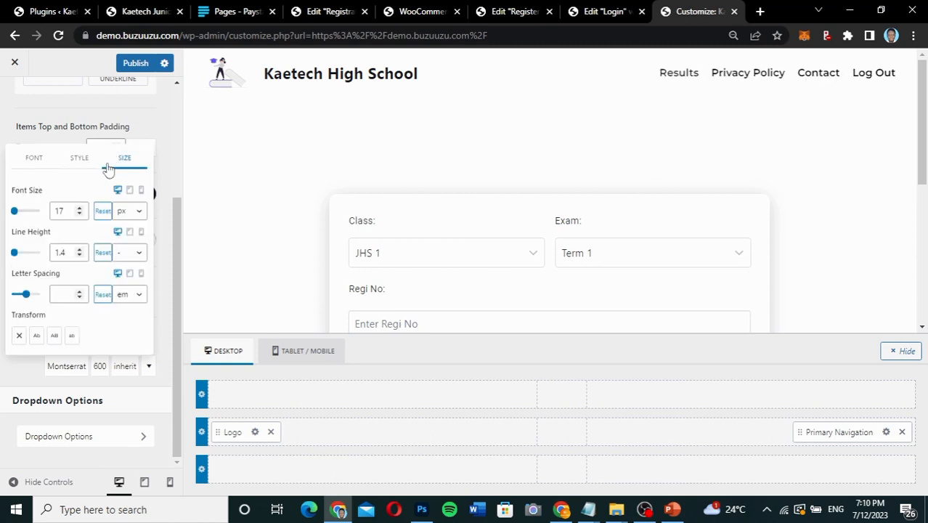
{"action": "left_click", "coordinate": [79, 208]}
{"action": "left_click", "coordinate": [79, 208]}
{"action": "left_click", "coordinate": [79, 208]}
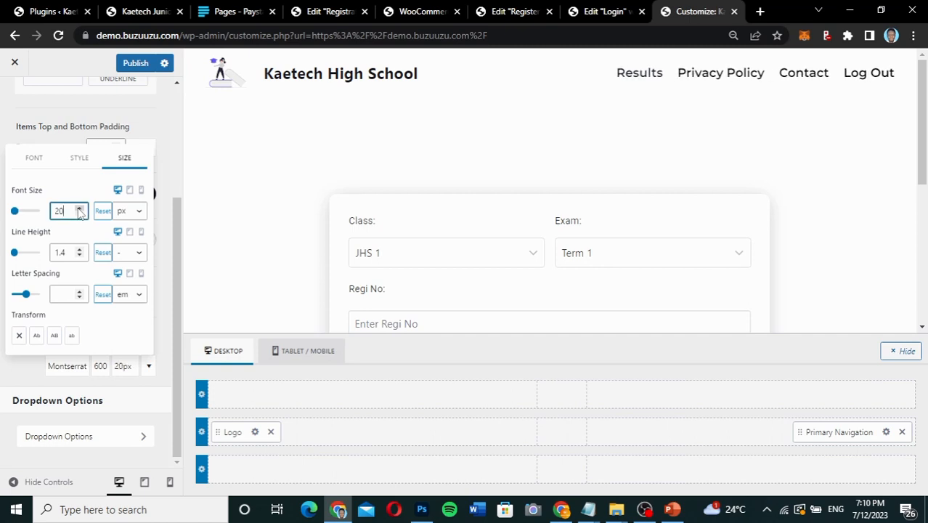
{"action": "left_click", "coordinate": [63, 127]}
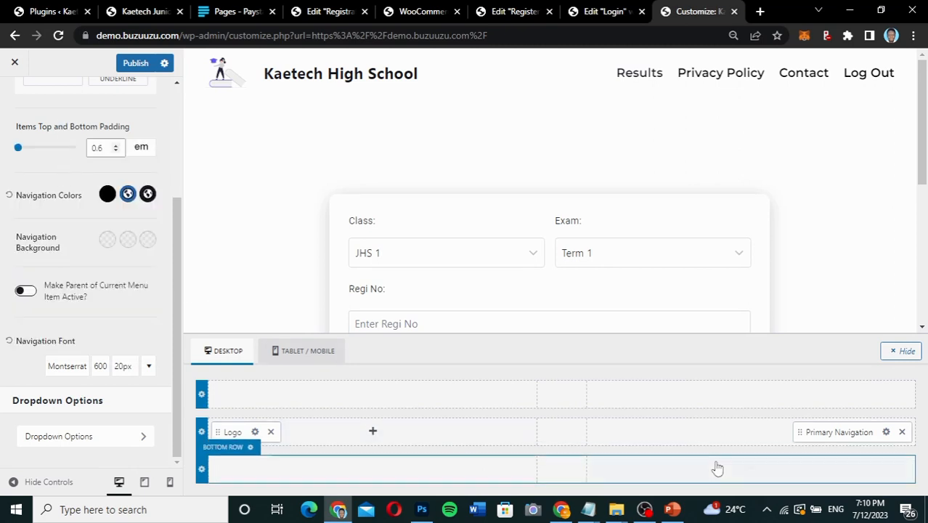
Add a Button element beside the Primary Navigation in the header's main row and label it "Check Results".
{"action": "left_click", "coordinate": [748, 432]}
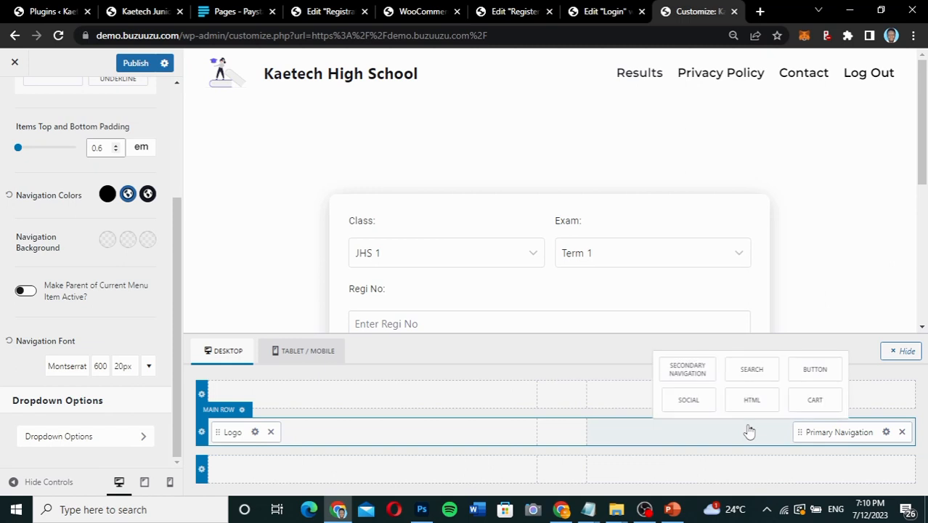
{"action": "left_click", "coordinate": [815, 372]}
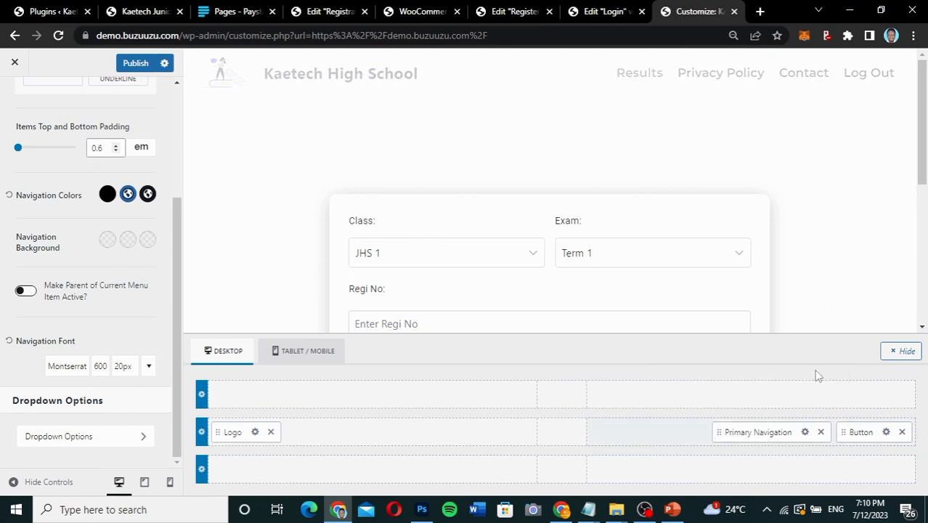
{"action": "left_click", "coordinate": [886, 432]}
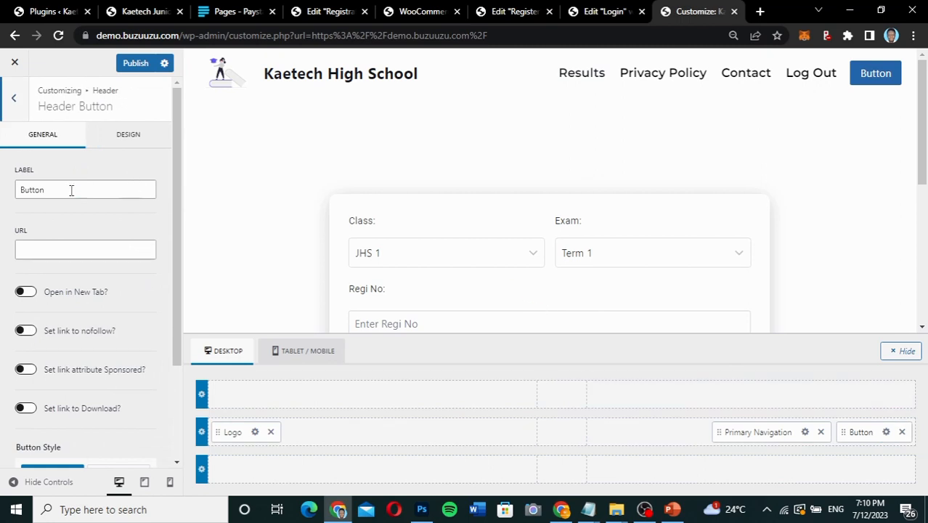
{"action": "left_click_drag", "start_coordinate": [80, 191], "coordinate": [2, 191]}
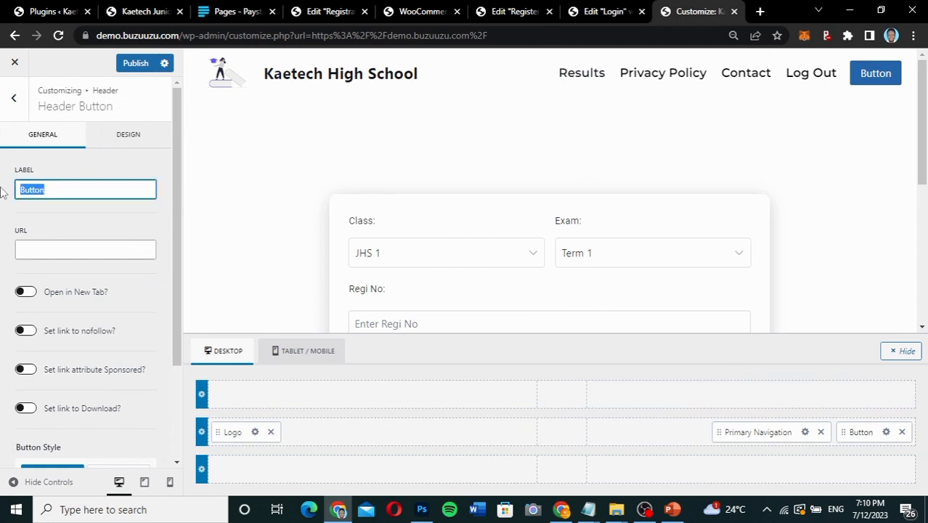
{"action": "type", "text": "Chek Results"}
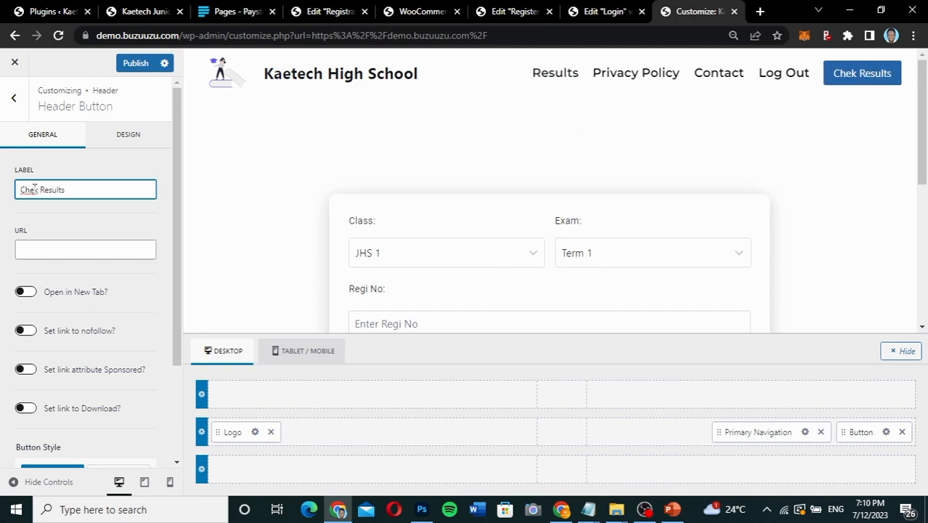
{"action": "left_click", "coordinate": [34, 189]}
{"action": "type", "text": "c"}
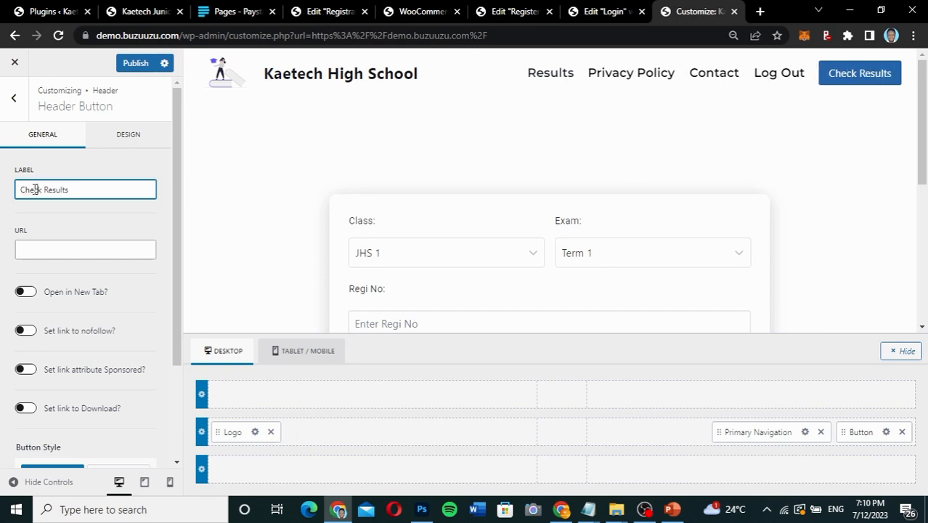
{"action": "left_click", "coordinate": [54, 250]}
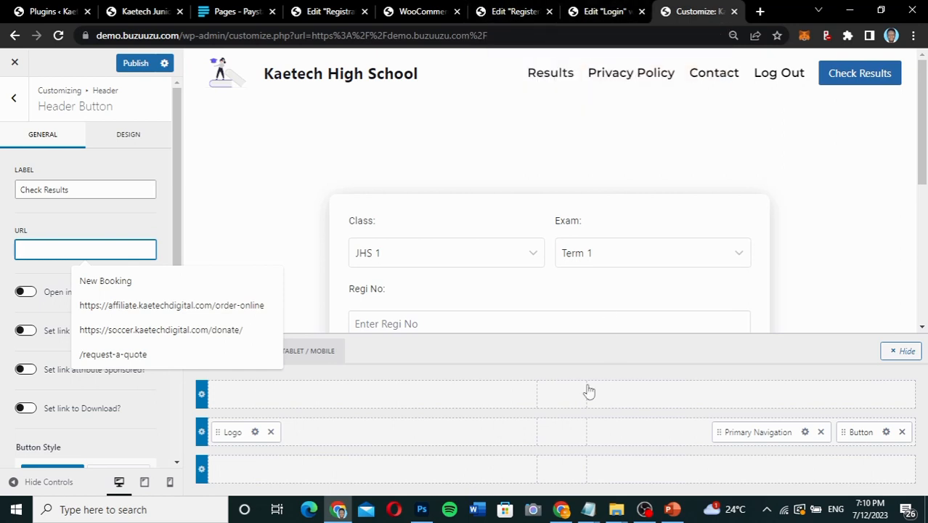
{"action": "left_click", "coordinate": [562, 509]}
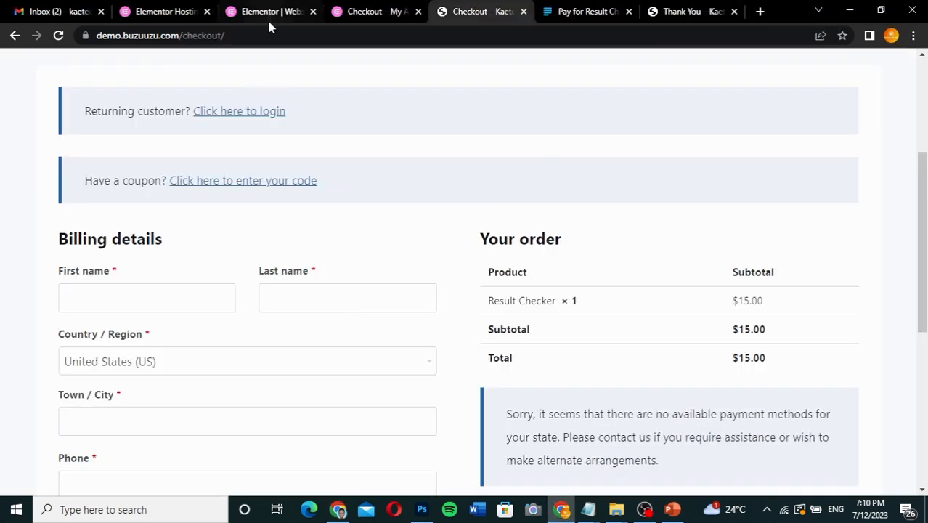
{"action": "scroll", "coordinate": [338, 128], "scroll_direction": "up", "scroll_amount": 3}
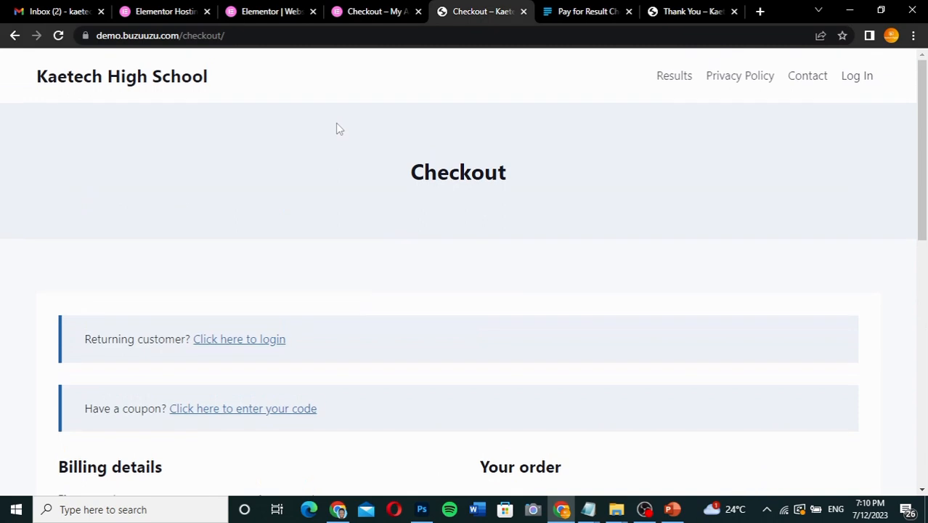
{"action": "right_click", "coordinate": [669, 77]}
{"action": "left_click", "coordinate": [715, 168]}
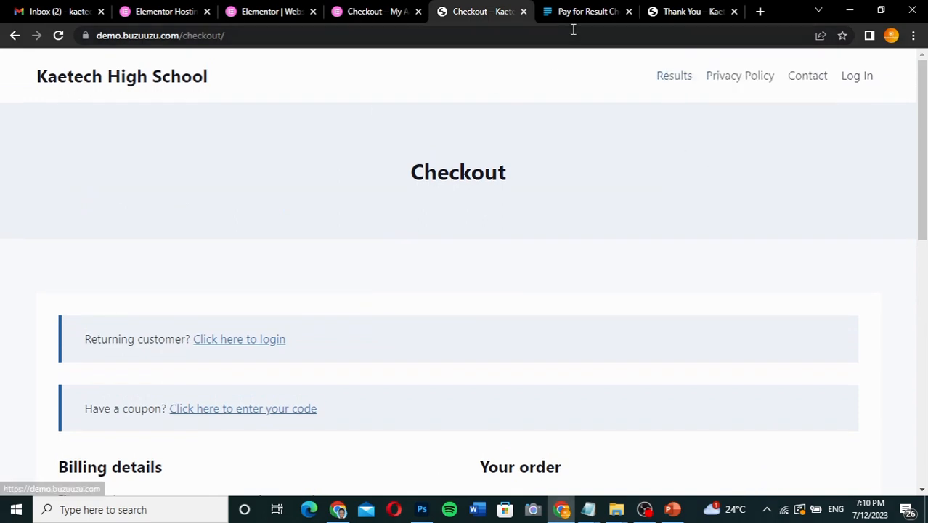
{"action": "left_click", "coordinate": [337, 510]}
{"action": "left_click", "coordinate": [69, 249]}
{"action": "key", "text": "ctrl+v"}
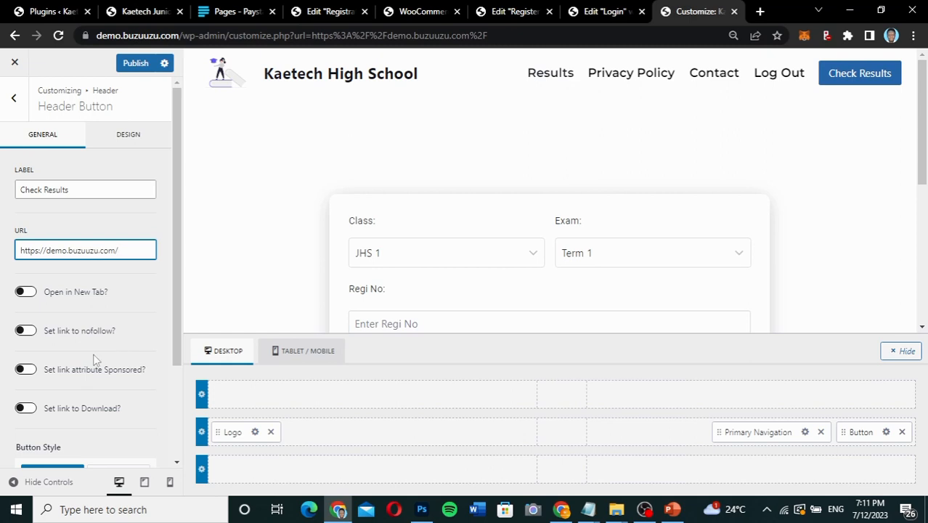
Set the header button's border radius to 50 px in its design settings.
{"action": "scroll", "coordinate": [93, 359], "scroll_direction": "down", "scroll_amount": 3}
{"action": "scroll", "coordinate": [93, 360], "scroll_direction": "up", "scroll_amount": 2}
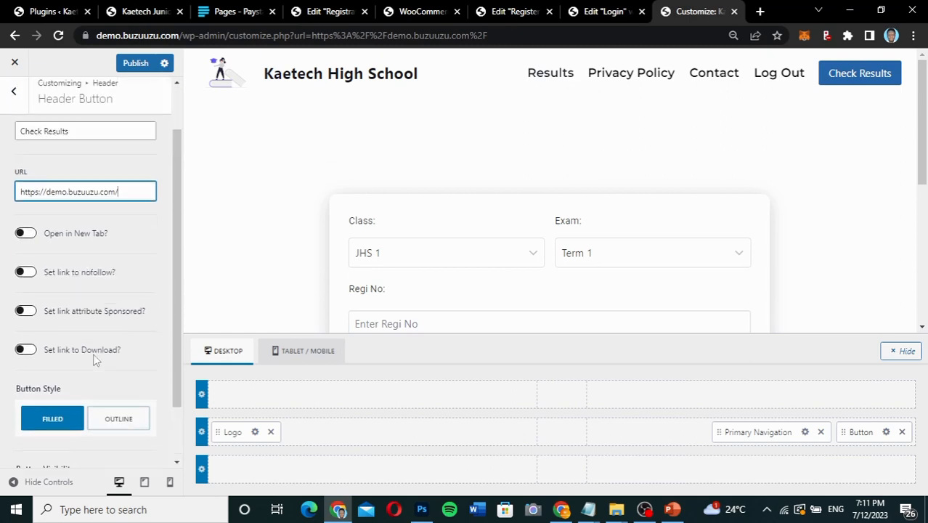
{"action": "scroll", "coordinate": [93, 359], "scroll_direction": "up", "scroll_amount": 2}
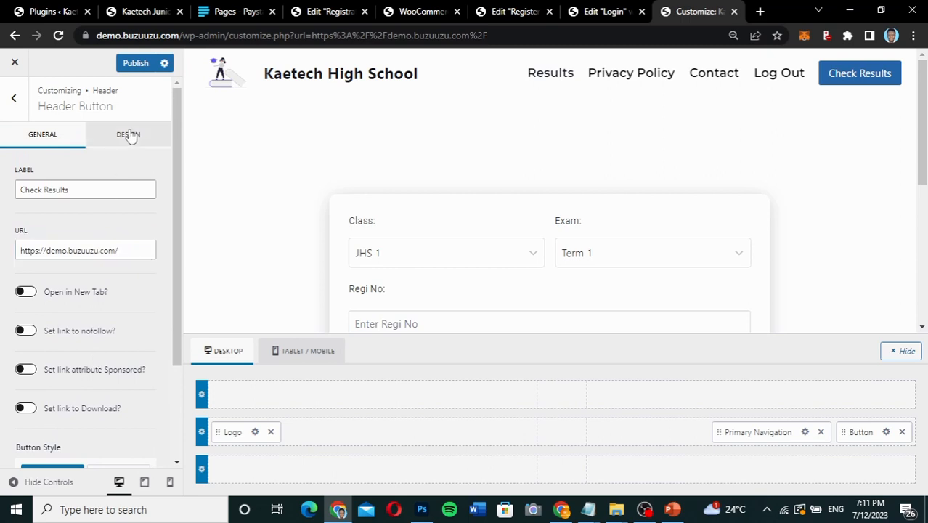
{"action": "left_click", "coordinate": [129, 135]}
{"action": "scroll", "coordinate": [73, 344], "scroll_direction": "down", "scroll_amount": 3}
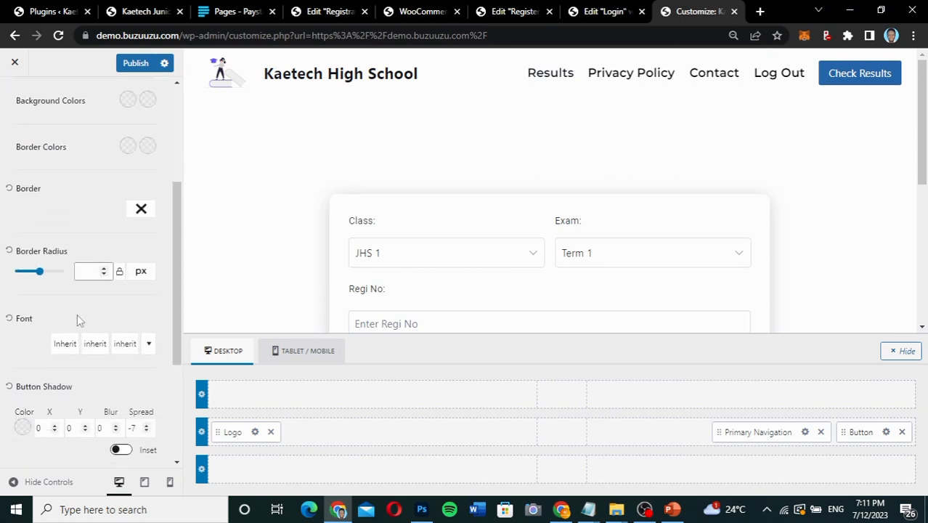
{"action": "left_click", "coordinate": [83, 272]}
{"action": "type", "text": "50"}
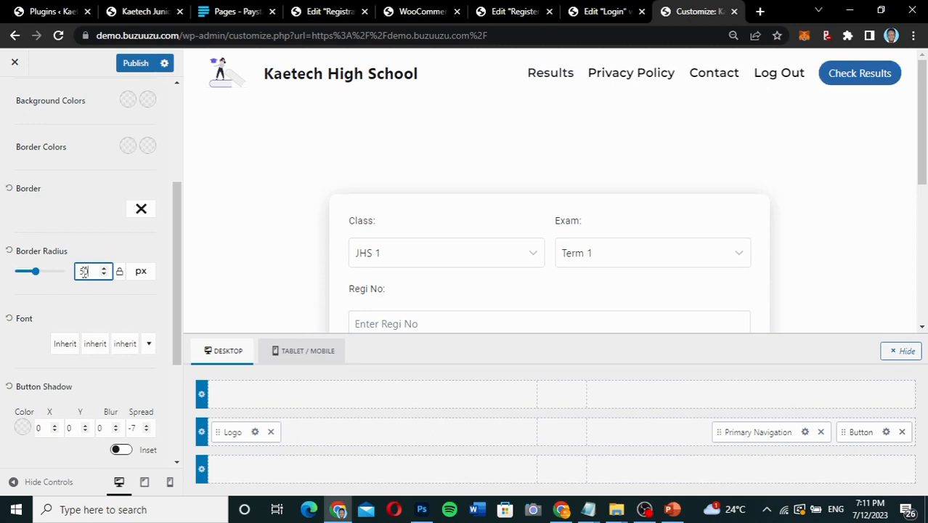
{"action": "scroll", "coordinate": [86, 224], "scroll_direction": "up", "scroll_amount": 2}
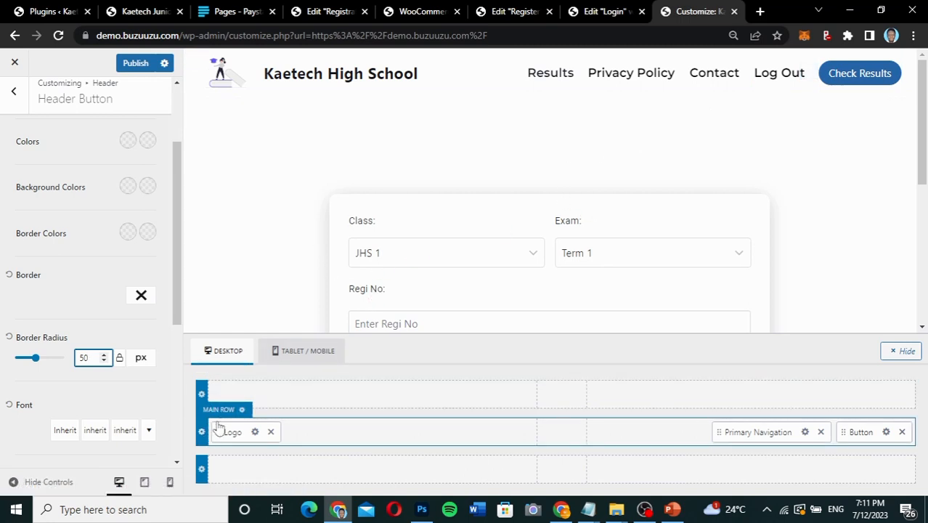
Set the header Main Row's background colour to white (FFFFFF) in its design settings.
{"action": "left_click", "coordinate": [222, 411]}
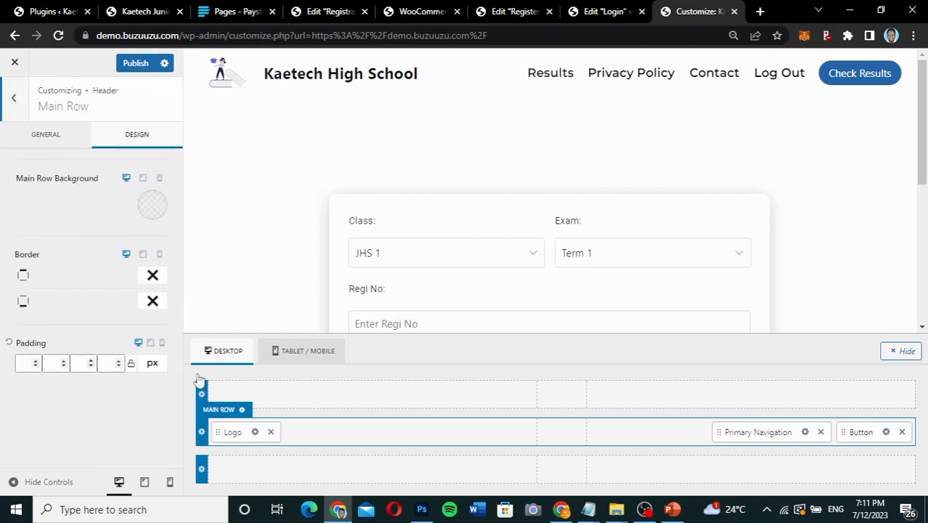
{"action": "left_click", "coordinate": [153, 206]}
{"action": "left_click_drag", "start_coordinate": [28, 265], "coordinate": [3, 253]}
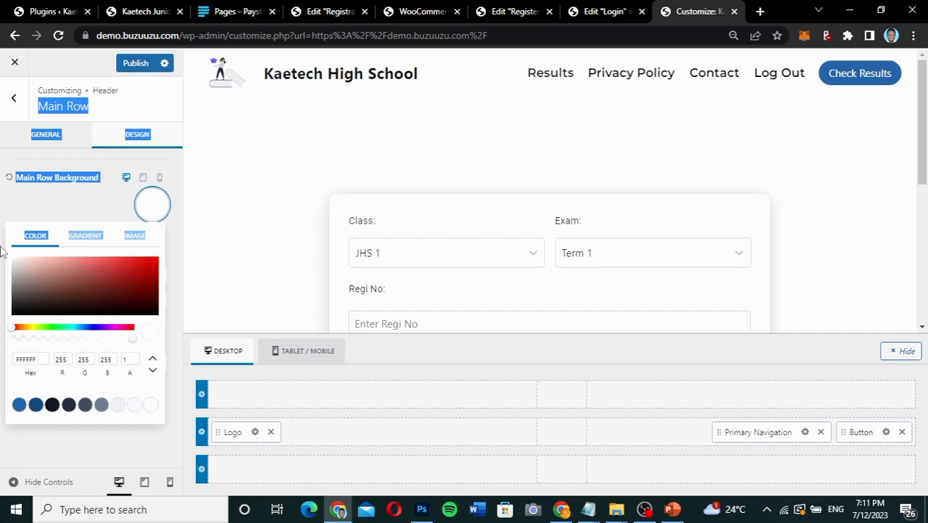
{"action": "left_click", "coordinate": [41, 204]}
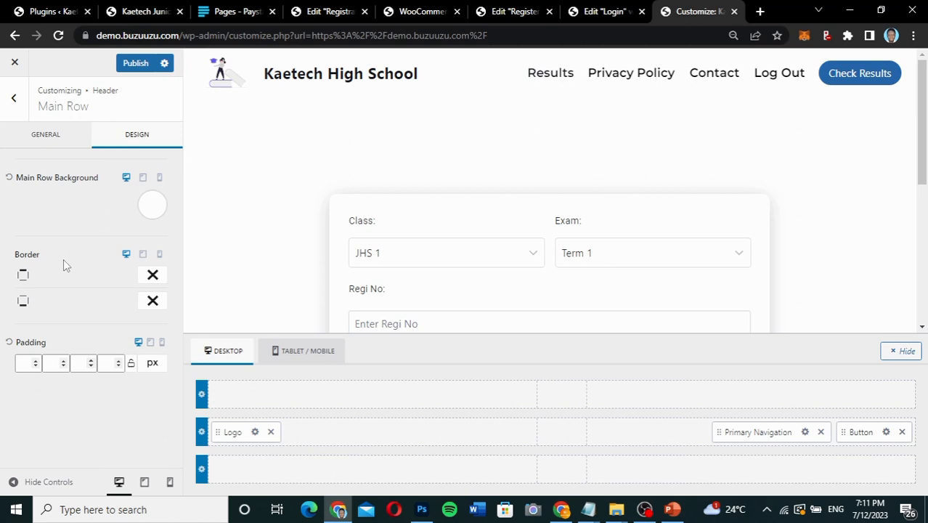
{"action": "left_click", "coordinate": [153, 277]}
{"action": "left_click", "coordinate": [152, 337]}
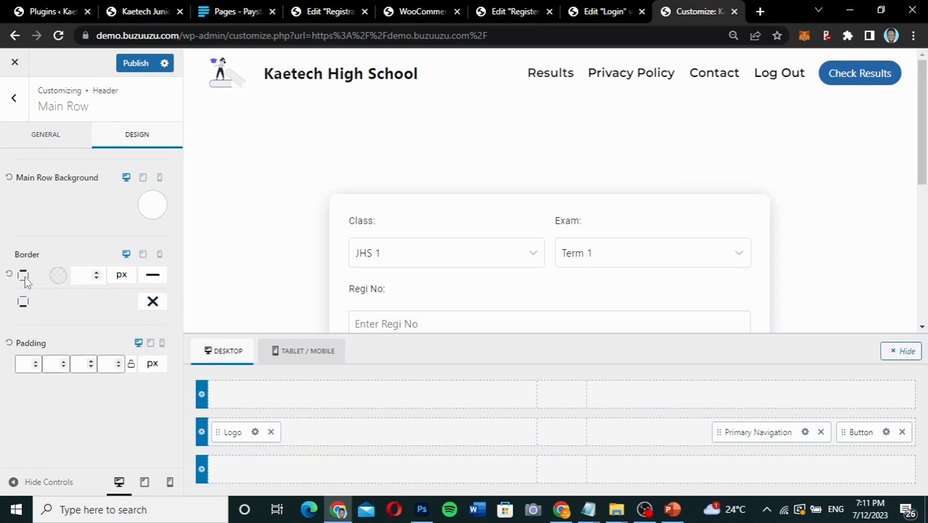
{"action": "left_click", "coordinate": [154, 276]}
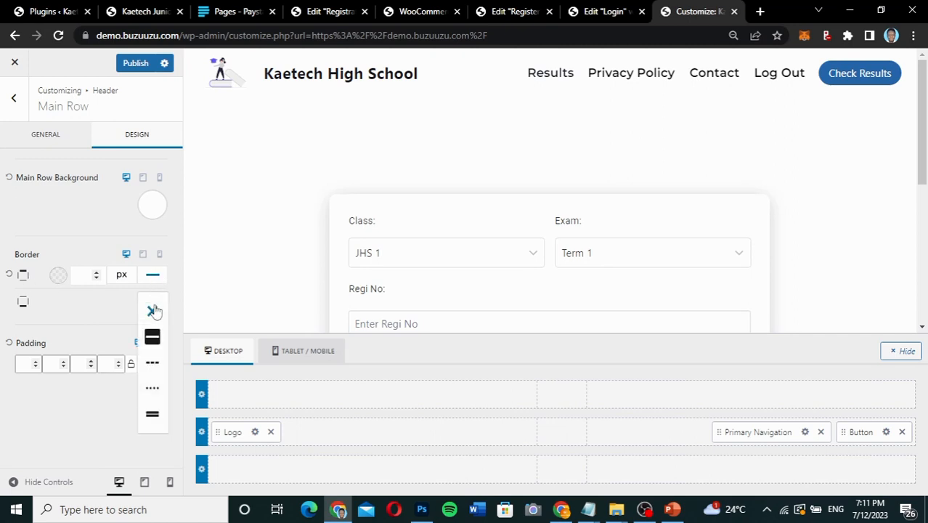
{"action": "left_click", "coordinate": [154, 311]}
Give the Main Row a solid bottom border 1 px wide in the palette blue 2B6CB0.
{"action": "left_click", "coordinate": [154, 308]}
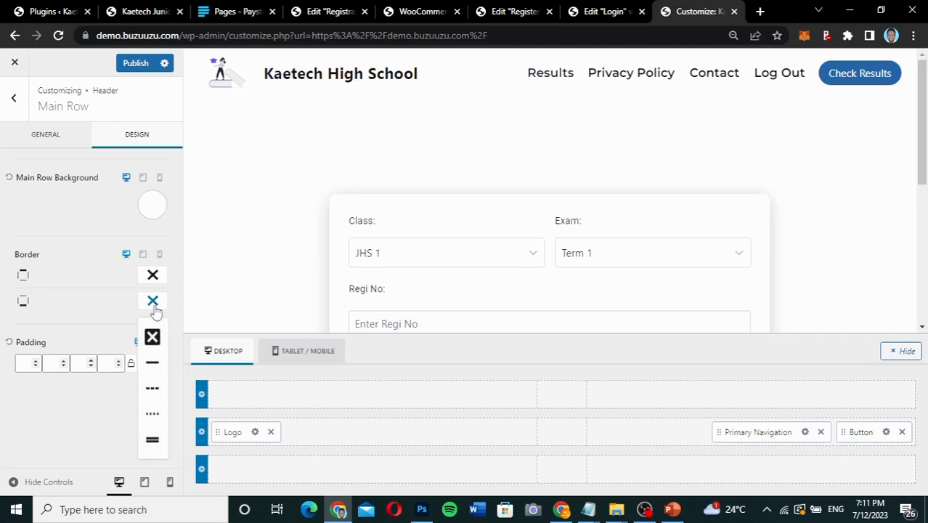
{"action": "left_click", "coordinate": [151, 363]}
{"action": "left_click", "coordinate": [86, 302]}
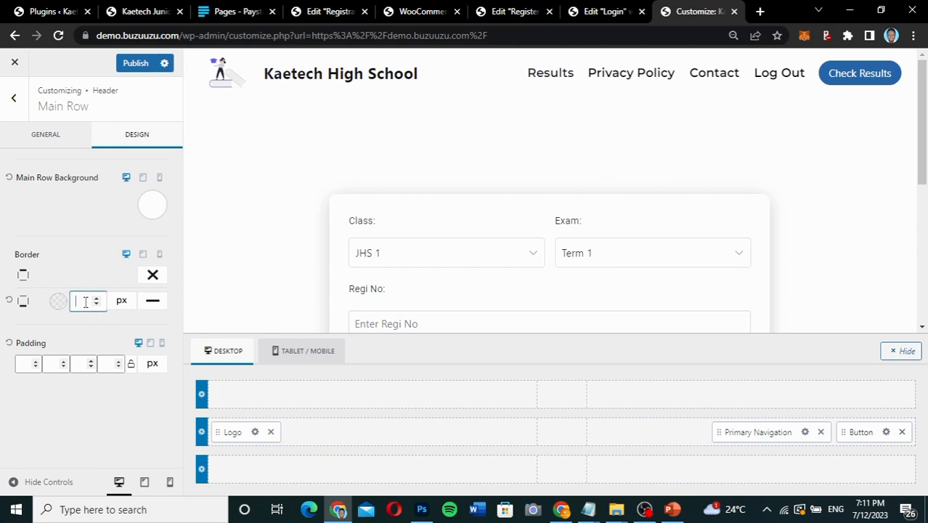
{"action": "type", "text": "1"}
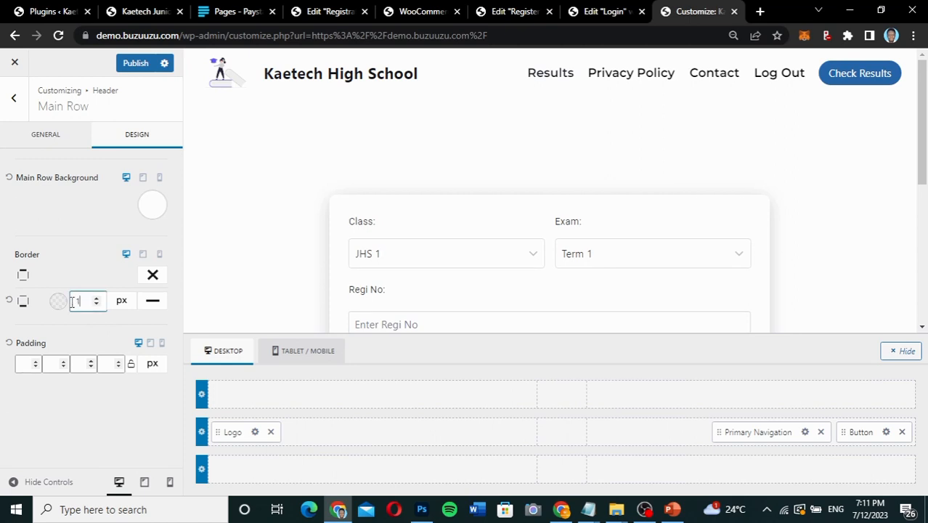
{"action": "left_click", "coordinate": [58, 300]}
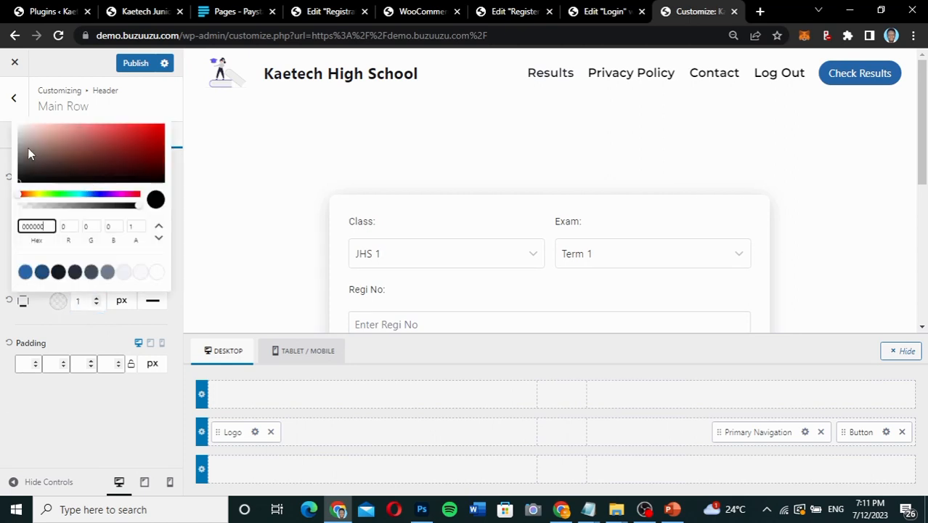
{"action": "left_click_drag", "start_coordinate": [27, 148], "coordinate": [15, 145]}
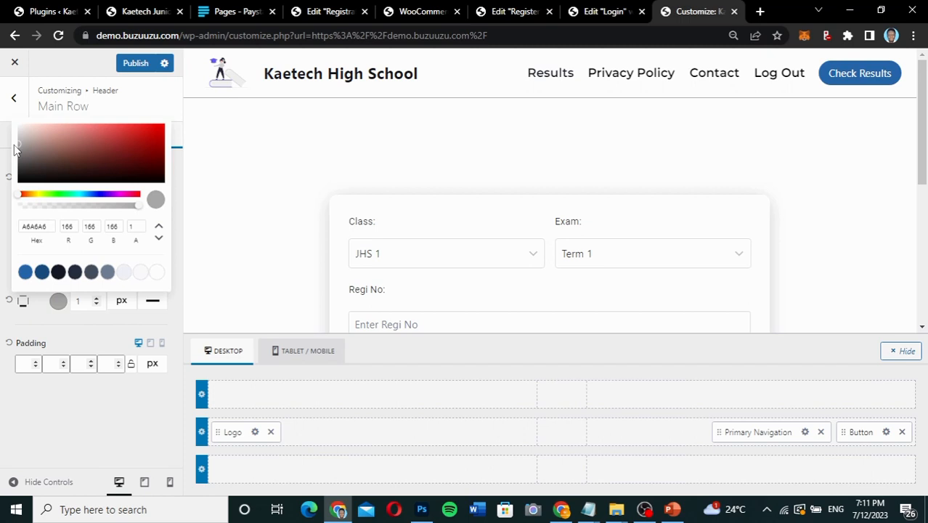
{"action": "left_click", "coordinate": [25, 272]}
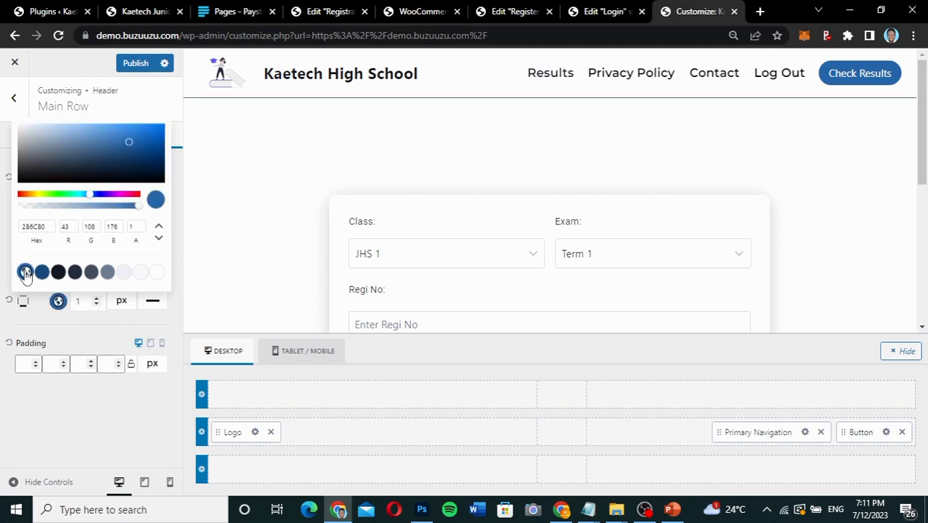
{"action": "left_click", "coordinate": [45, 330]}
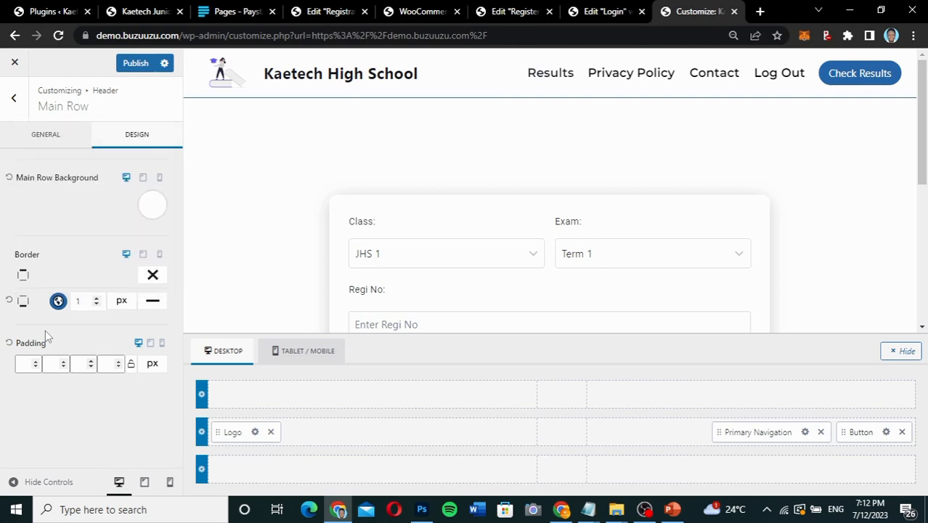
Try the palette blue 2B6CB0 as the header Main Row's background and restore it to white (FFFFFF).
{"action": "left_click", "coordinate": [152, 209]}
{"action": "left_click", "coordinate": [19, 404]}
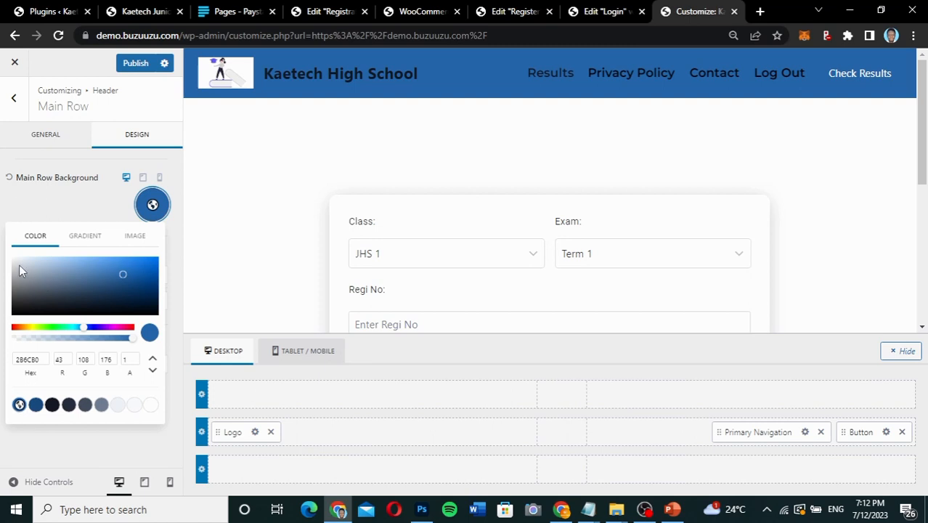
{"action": "left_click_drag", "start_coordinate": [19, 268], "coordinate": [3, 244]}
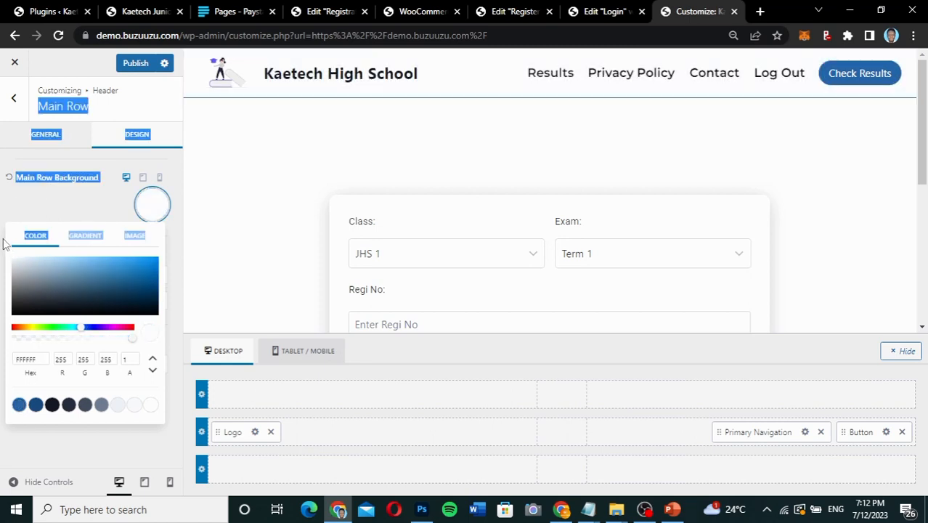
{"action": "left_click", "coordinate": [46, 208]}
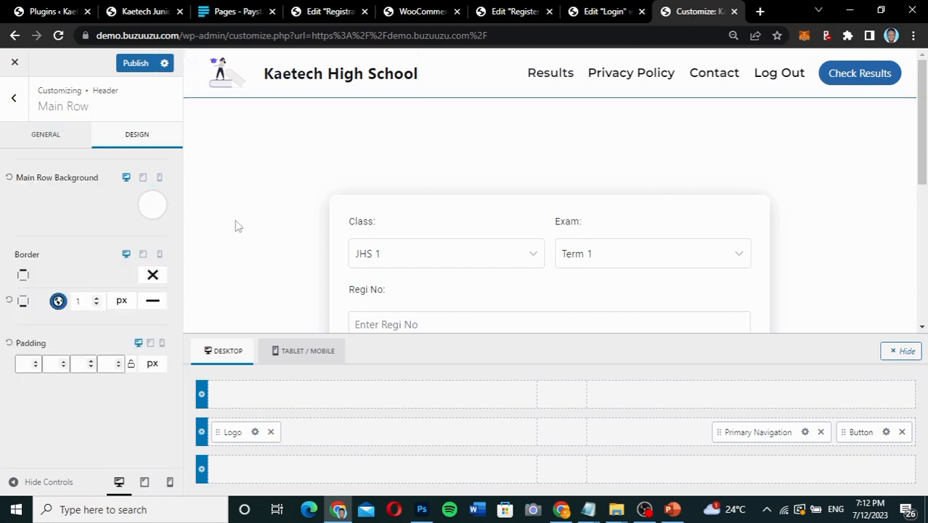
Publish the header customisations.
{"action": "left_click", "coordinate": [138, 64]}
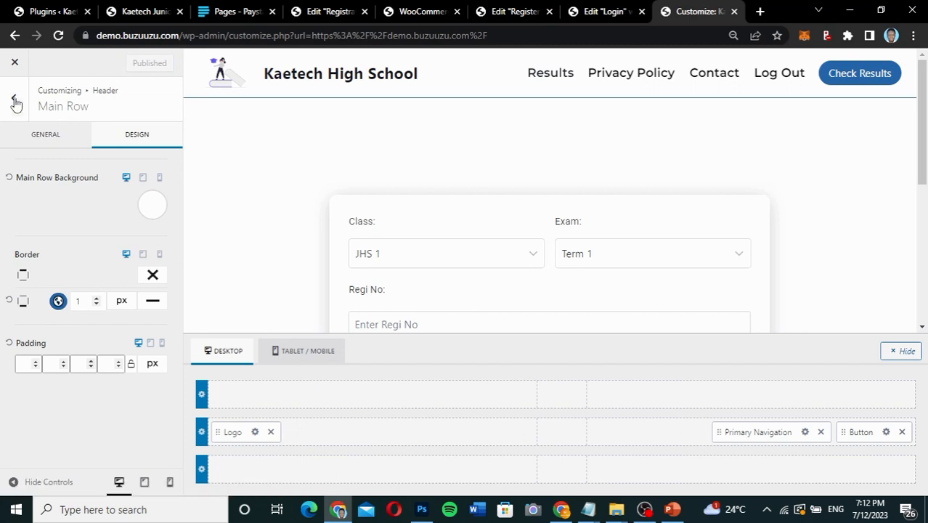
Set the link style of the footer's Copyright element to No Underline in its design settings.
{"action": "scroll", "coordinate": [364, 207], "scroll_direction": "down", "scroll_amount": 8}
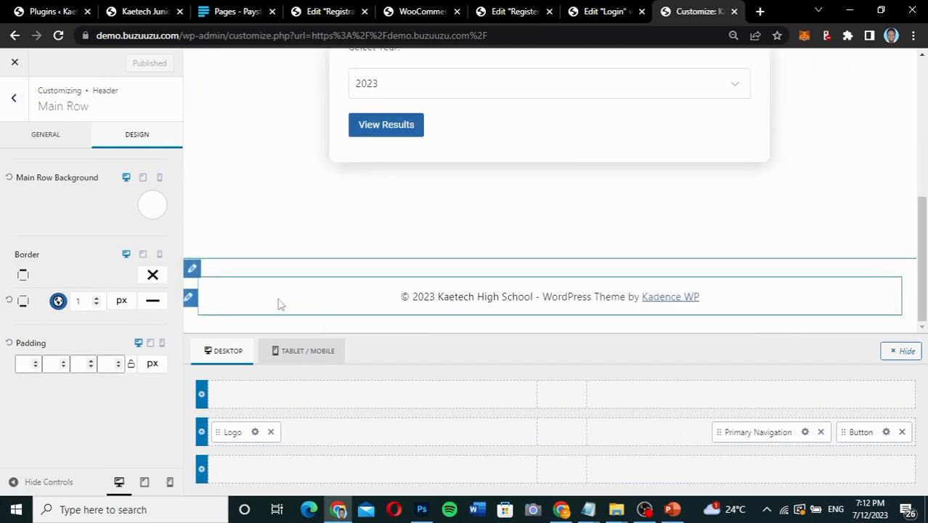
{"action": "left_click", "coordinate": [191, 269]}
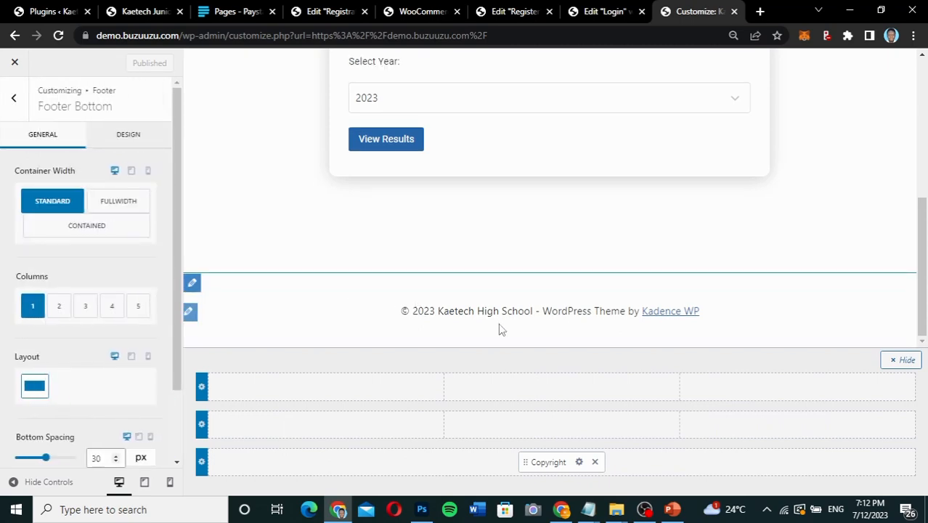
{"action": "left_click", "coordinate": [579, 462]}
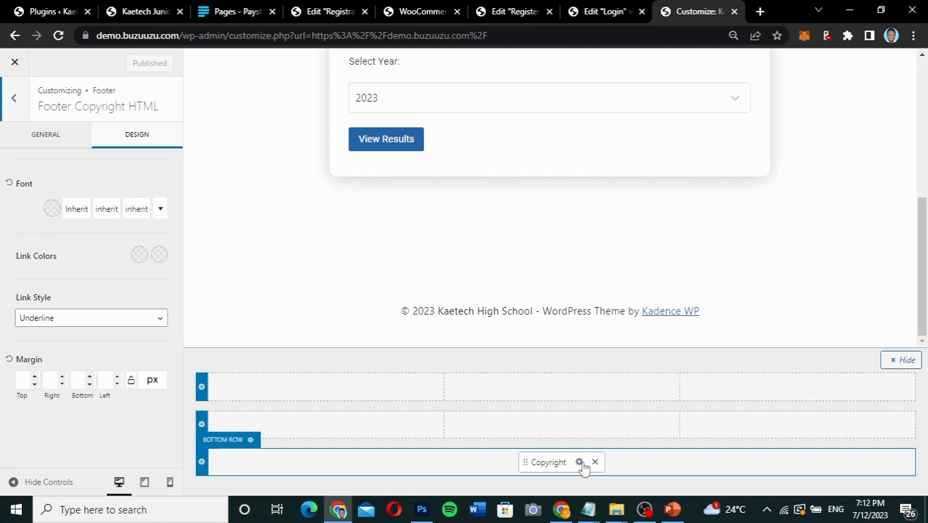
{"action": "left_click", "coordinate": [87, 319]}
{"action": "left_click", "coordinate": [82, 344]}
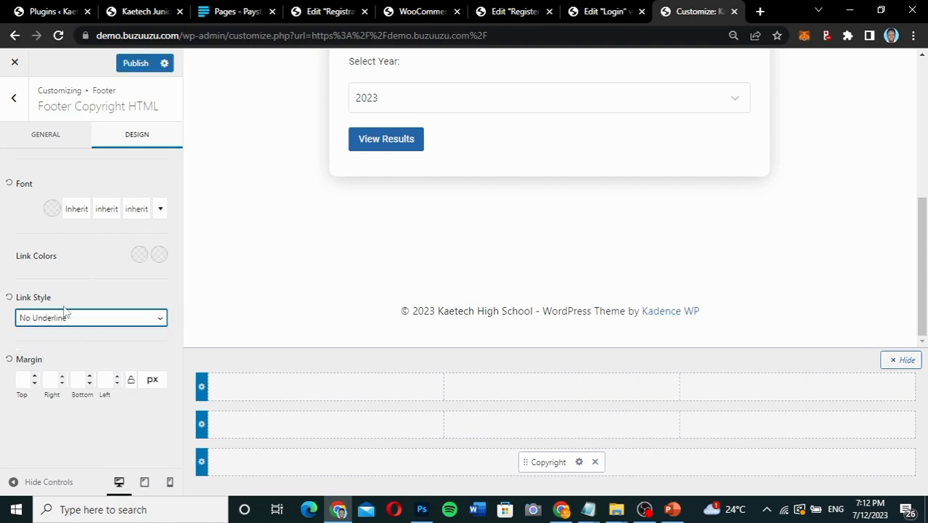
Replace the {theme-credit} placeholder in the footer copyright text with "Designed by Kaetech Digital", separated from the site title by a vertical bar.
{"action": "left_click", "coordinate": [61, 142]}
{"action": "left_click_drag", "start_coordinate": [93, 243], "coordinate": [22, 244]}
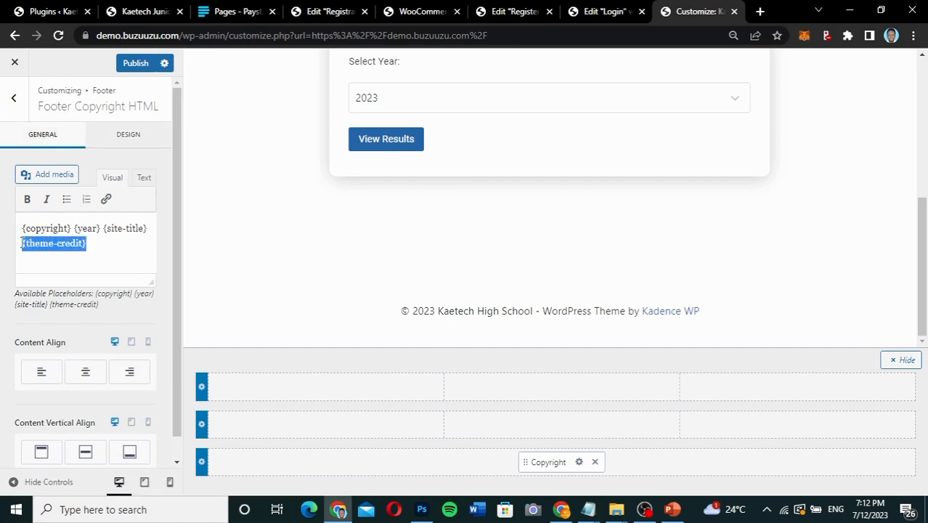
{"action": "key", "text": "BackSpace"}
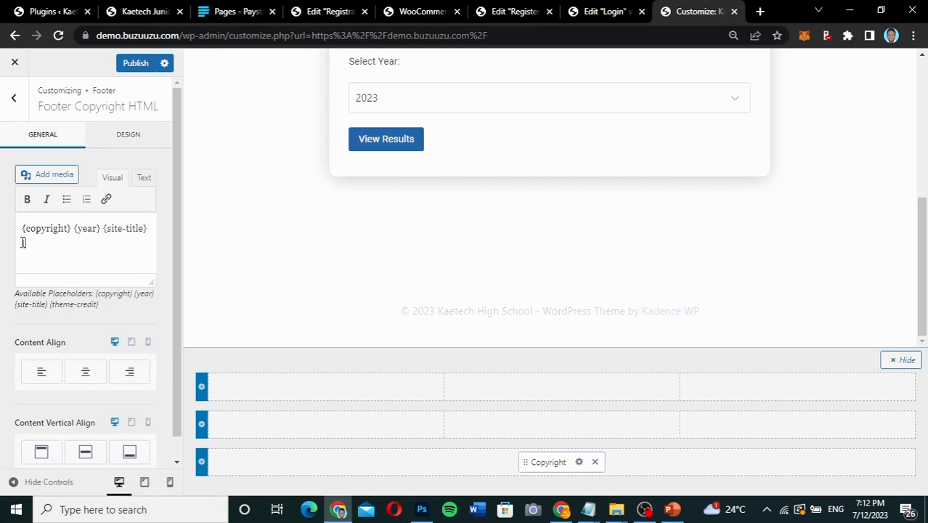
{"action": "type", "text": "Kaetechd"}
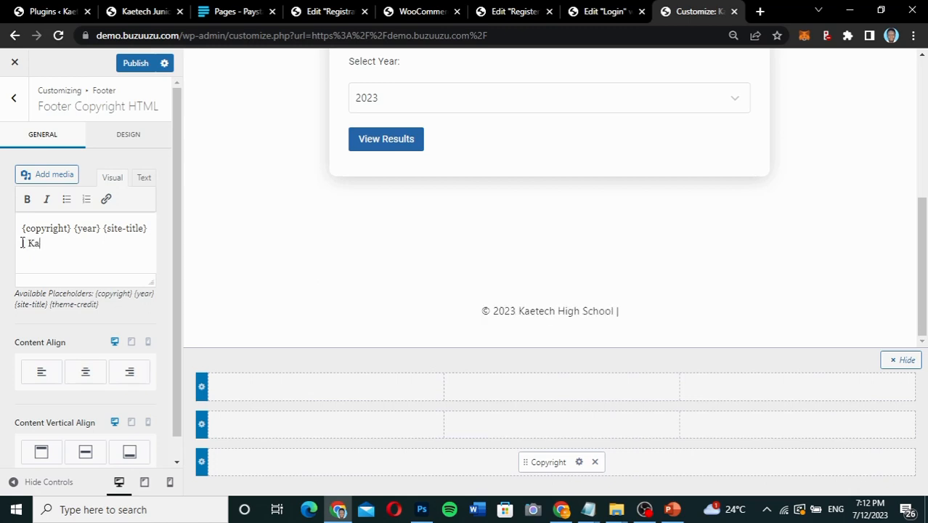
{"action": "type", "text": "igita"}
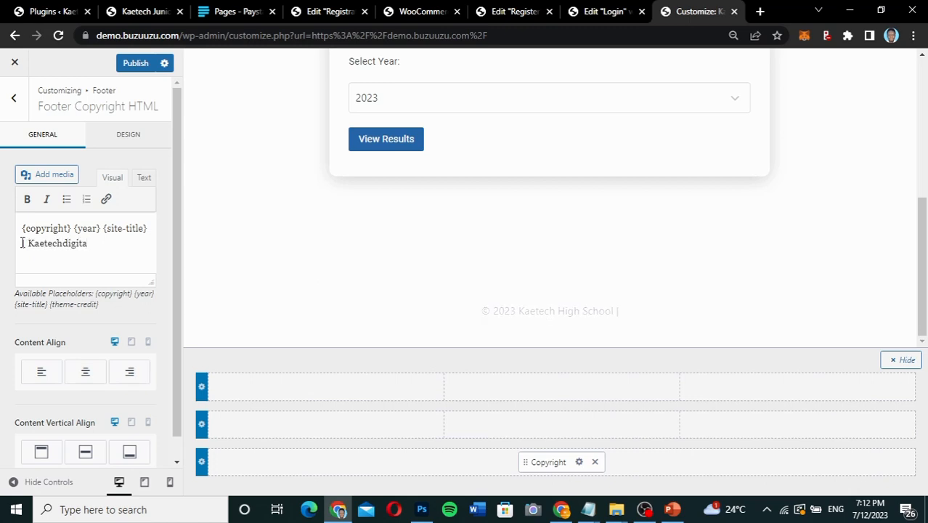
{"action": "left_click", "coordinate": [29, 244]}
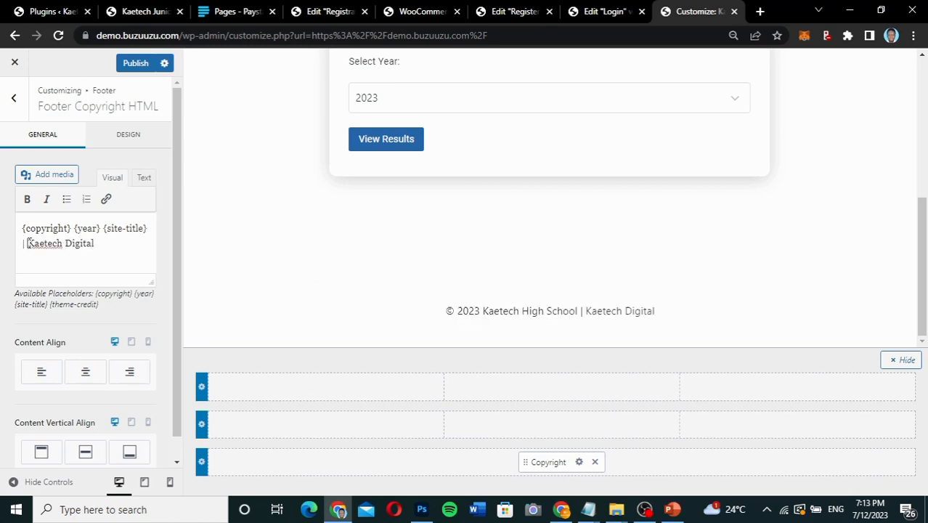
{"action": "type", "text": "Desig"}
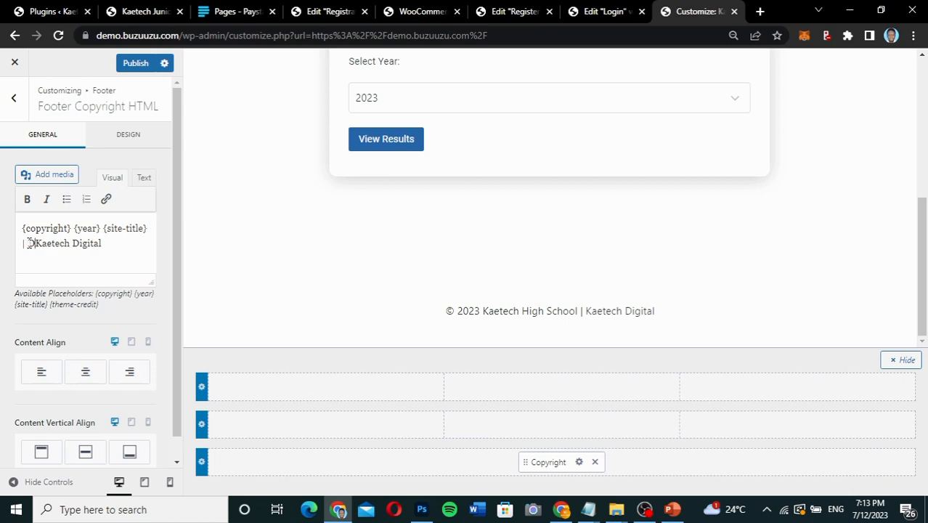
{"action": "type", "text": "ned "}
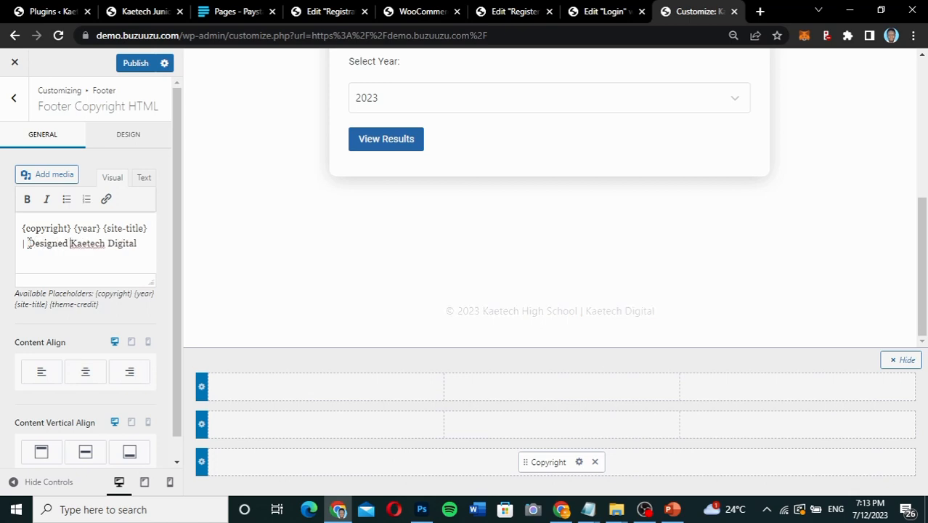
{"action": "type", "text": "by"}
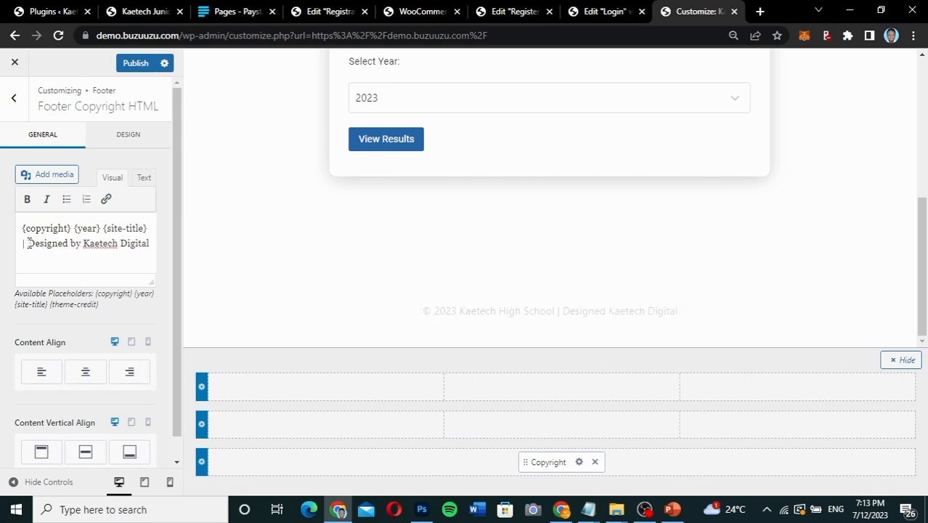
Link the words "Kaetech Digital" in the footer copyright text to kaetechdigital.com.
{"action": "left_click_drag", "start_coordinate": [150, 244], "coordinate": [84, 247]}
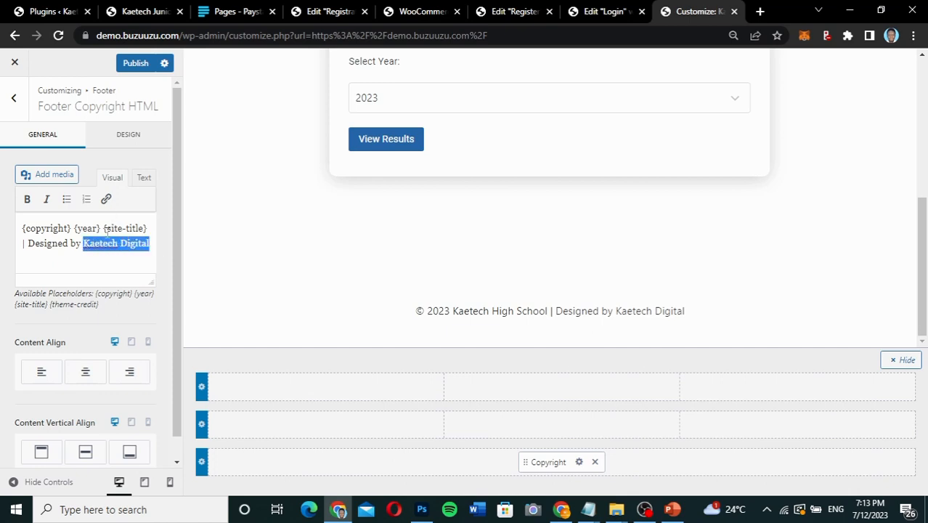
{"action": "left_click", "coordinate": [106, 200]}
{"action": "type", "text": "ka"}
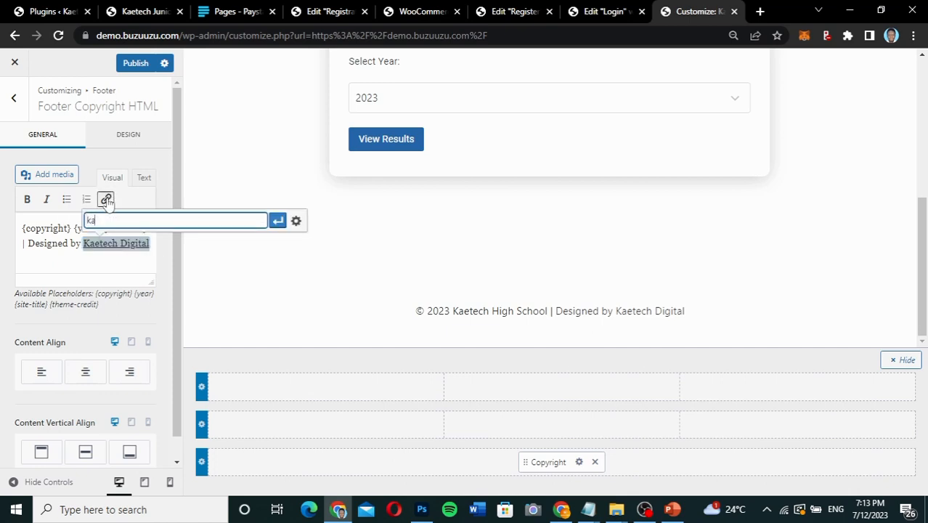
{"action": "type", "text": "etechdigital.com"}
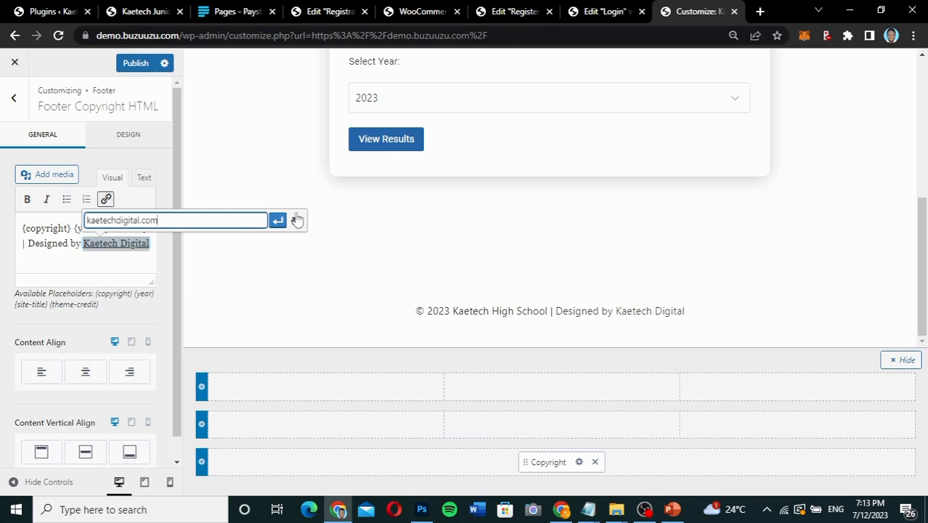
{"action": "left_click", "coordinate": [278, 220]}
{"action": "left_click", "coordinate": [56, 244]}
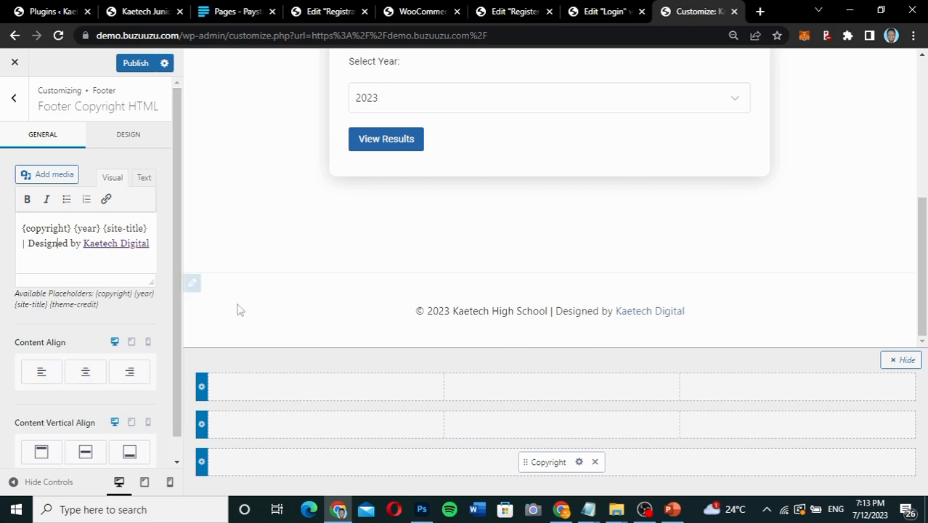
Set the footer Bottom Row's background colour to black (000000) in its design settings.
{"action": "left_click", "coordinate": [225, 444]}
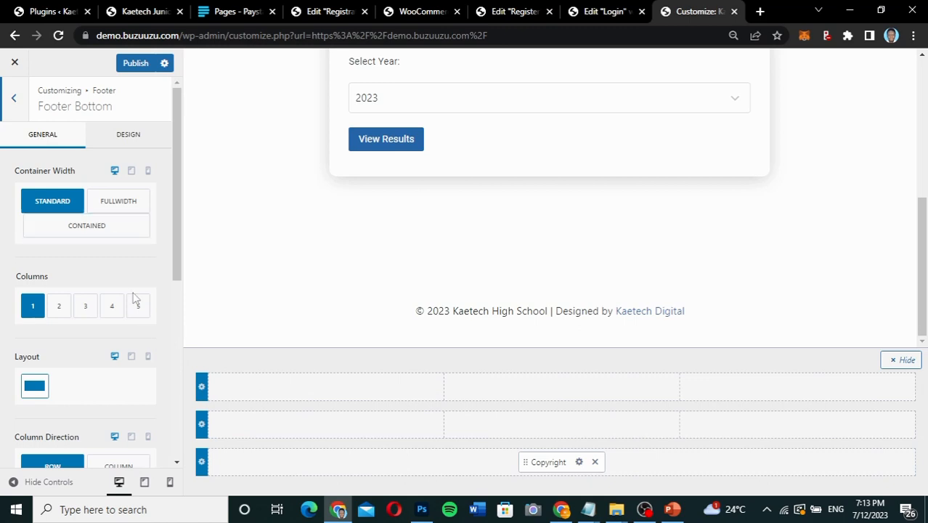
{"action": "left_click", "coordinate": [143, 153]}
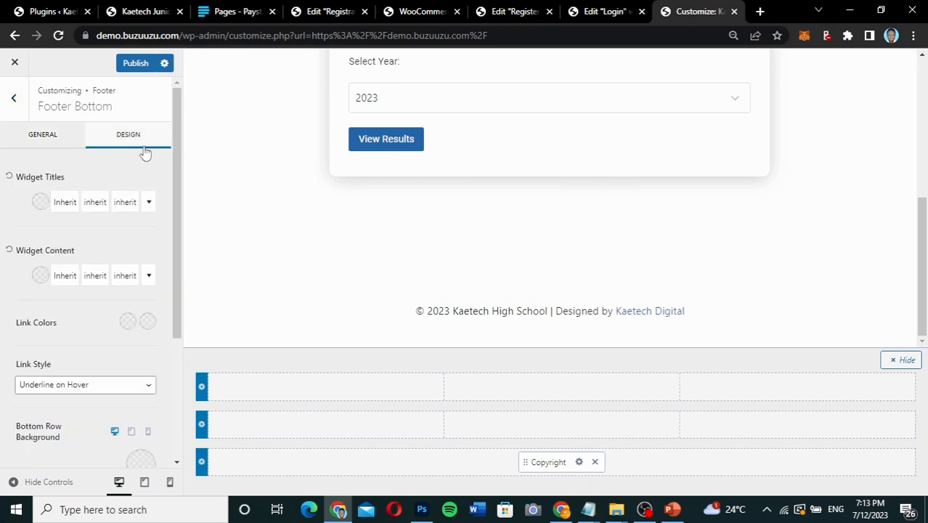
{"action": "scroll", "coordinate": [67, 359], "scroll_direction": "down", "scroll_amount": 2}
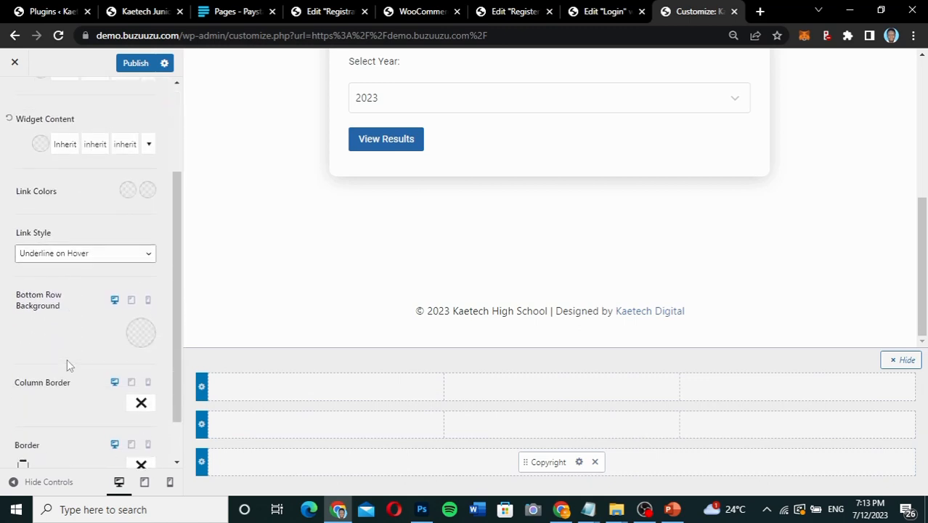
{"action": "left_click", "coordinate": [138, 328]}
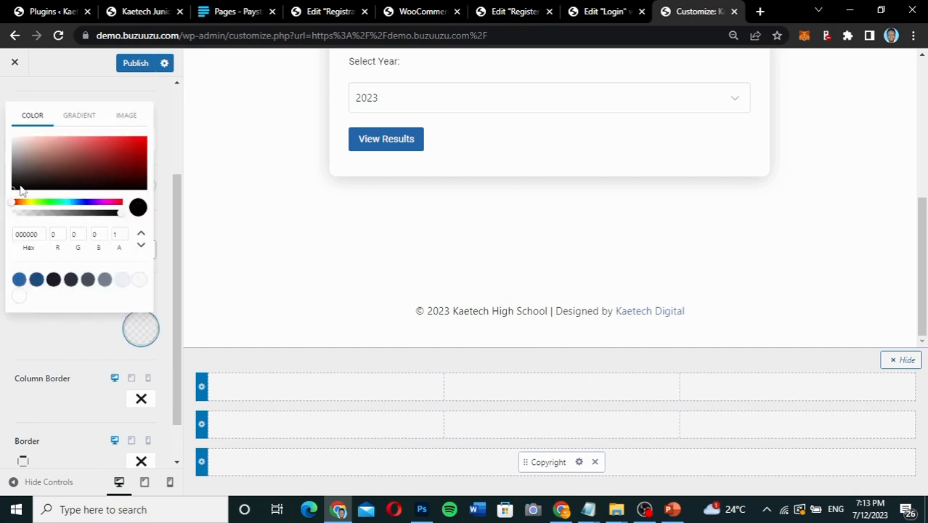
{"action": "left_click_drag", "start_coordinate": [17, 186], "coordinate": [6, 211]}
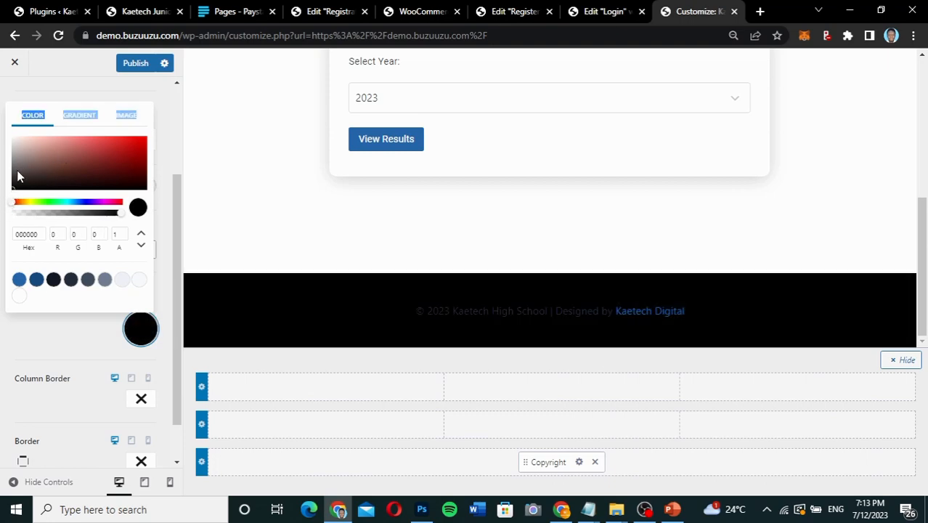
{"action": "left_click", "coordinate": [58, 339]}
Set the font colour of the footer's Copyright element to light grey (CCCBCB) in its design settings.
{"action": "left_click", "coordinate": [579, 463]}
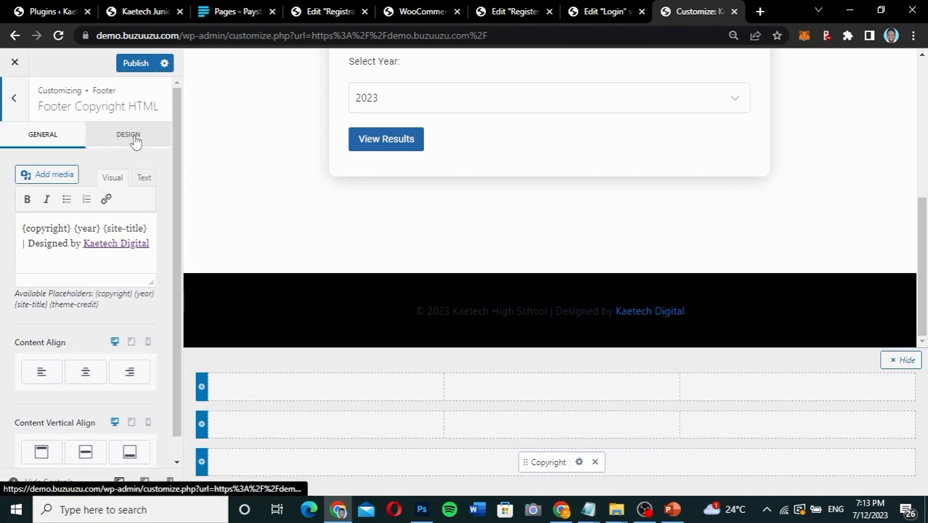
{"action": "left_click", "coordinate": [130, 138]}
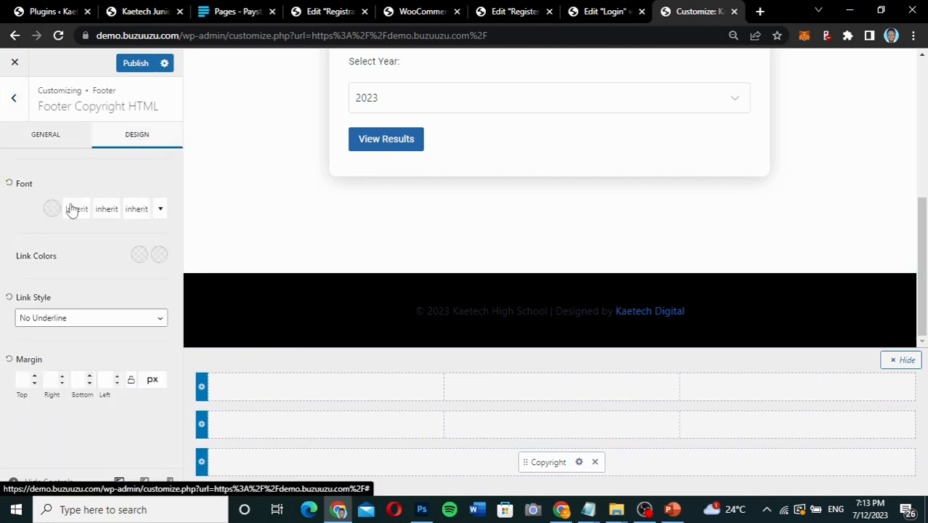
{"action": "left_click", "coordinate": [50, 211]}
{"action": "left_click_drag", "start_coordinate": [24, 233], "coordinate": [15, 222]}
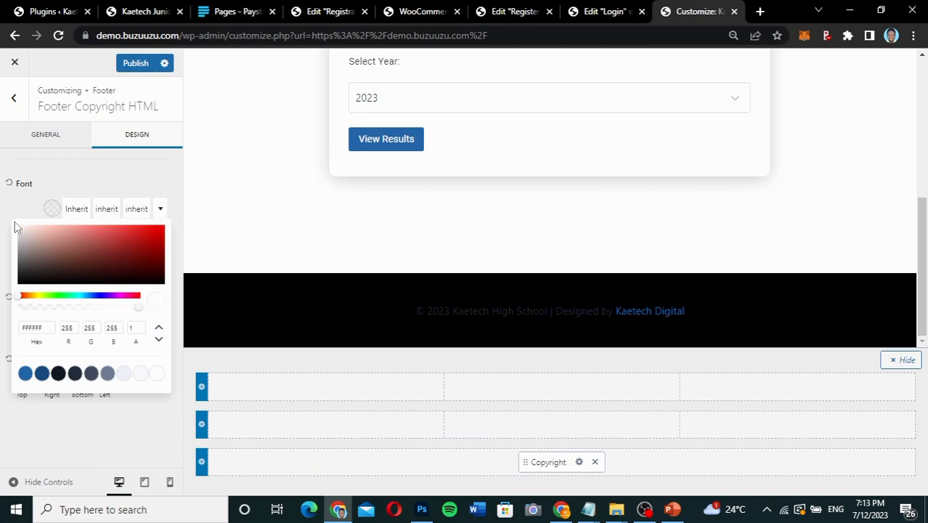
{"action": "left_click", "coordinate": [19, 233]}
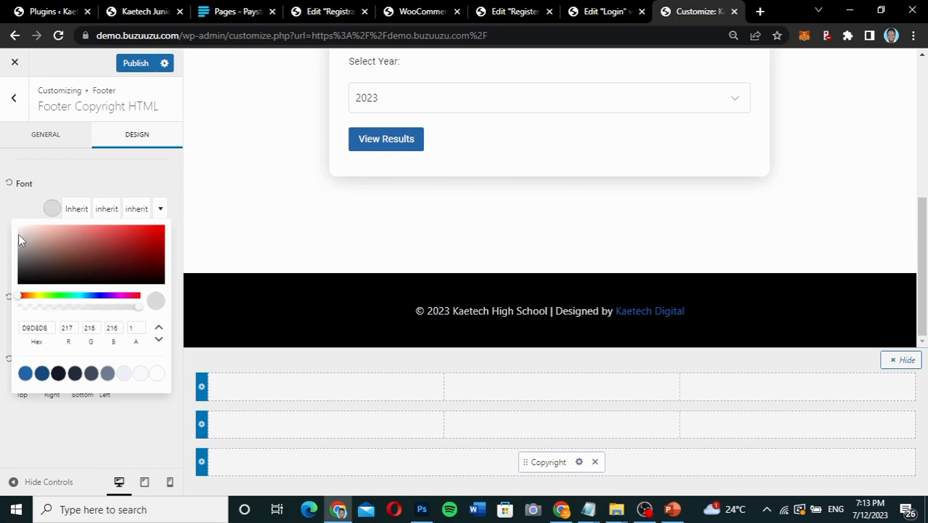
{"action": "left_click_drag", "start_coordinate": [18, 234], "coordinate": [37, 187]}
{"action": "left_click", "coordinate": [38, 186]}
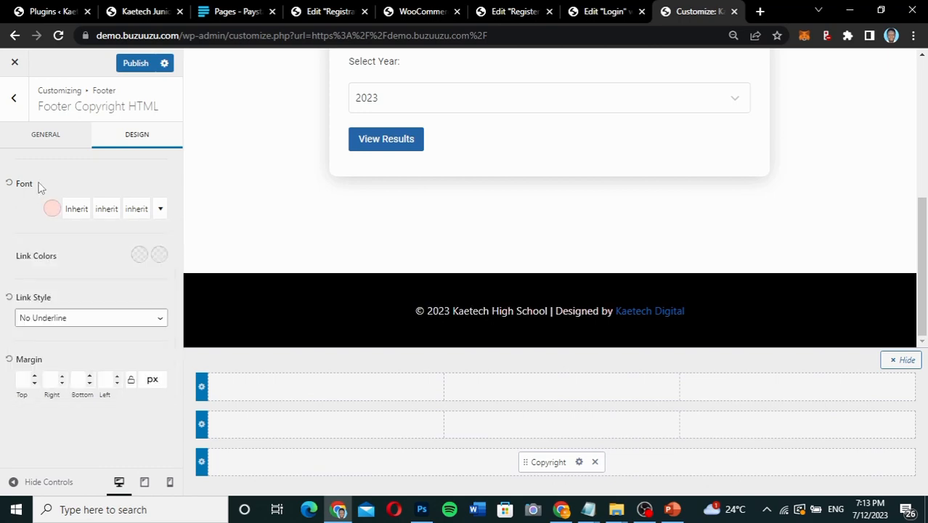
{"action": "left_click", "coordinate": [52, 208]}
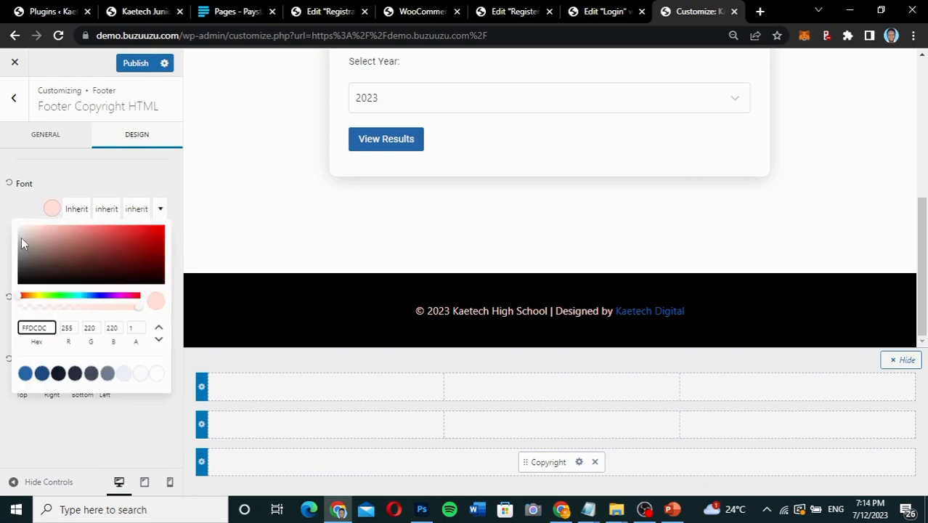
{"action": "left_click", "coordinate": [20, 236]}
{"action": "left_click", "coordinate": [18, 237]}
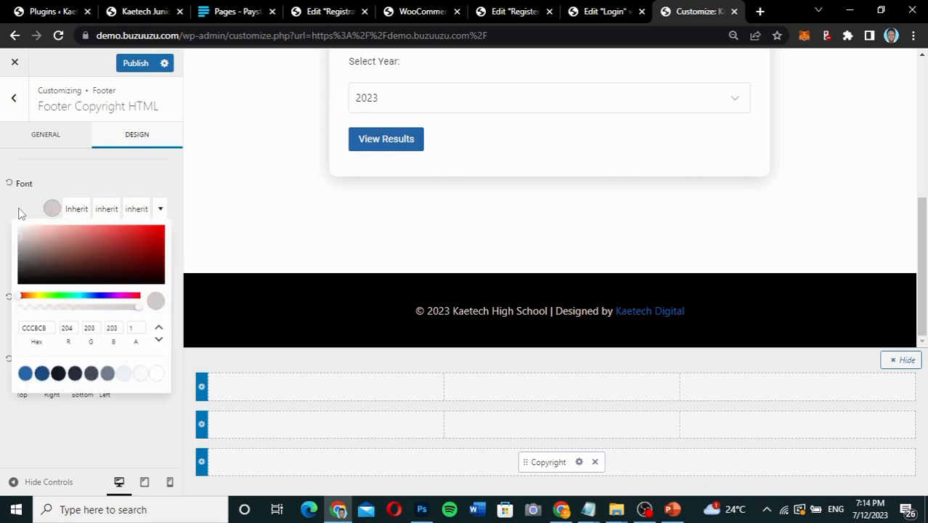
{"action": "left_click", "coordinate": [20, 211]}
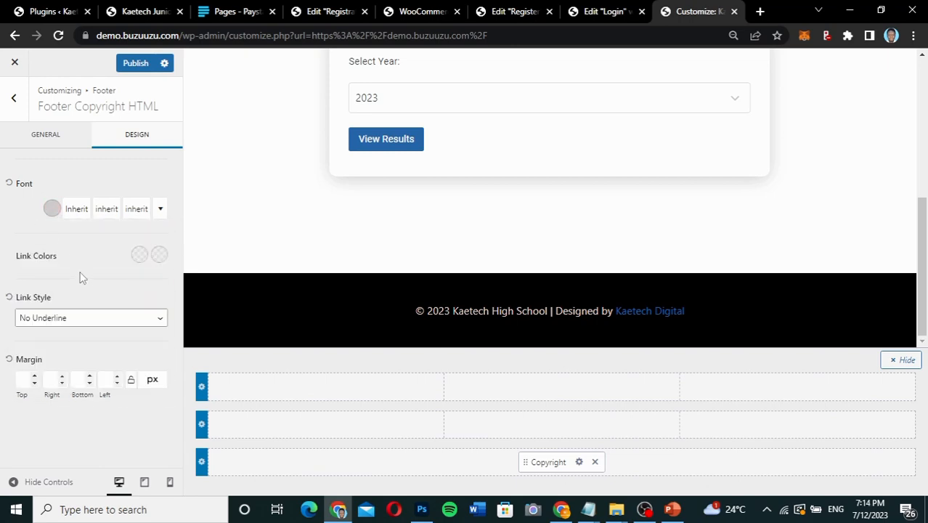
Set the first link colour of the footer copyright to white (FFFFFF).
{"action": "left_click", "coordinate": [139, 256]}
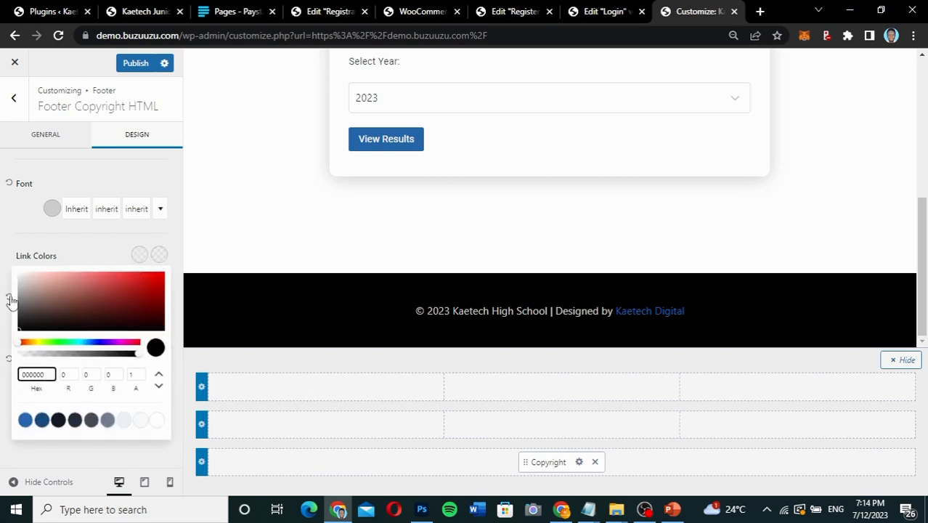
{"action": "left_click_drag", "start_coordinate": [24, 291], "coordinate": [21, 272]}
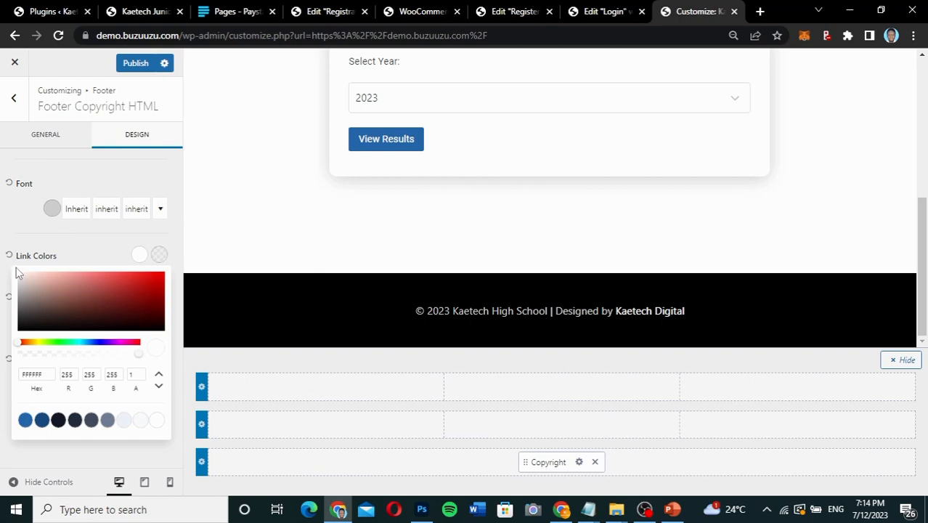
{"action": "left_click", "coordinate": [41, 241]}
Set the second link colour of the footer copyright to the palette's first blue and publish the changes.
{"action": "left_click", "coordinate": [161, 258]}
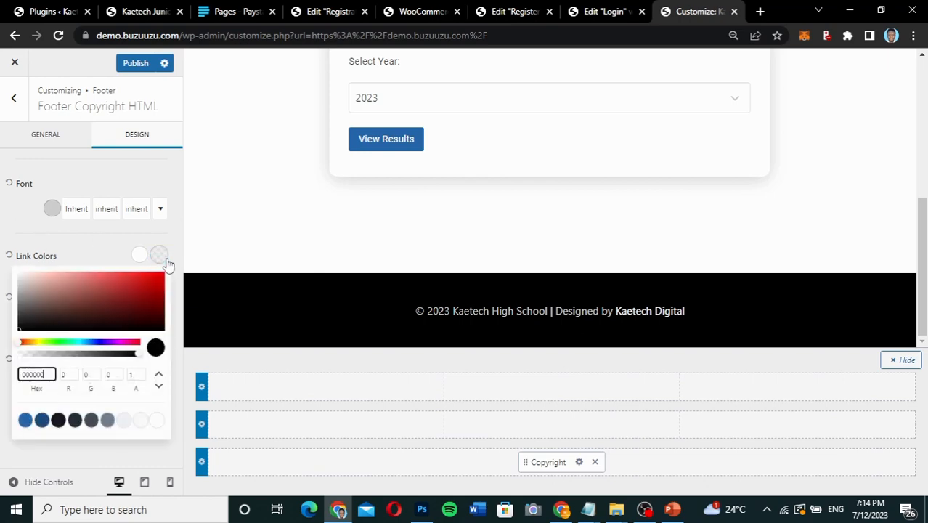
{"action": "left_click", "coordinate": [25, 419]}
{"action": "left_click", "coordinate": [90, 249]}
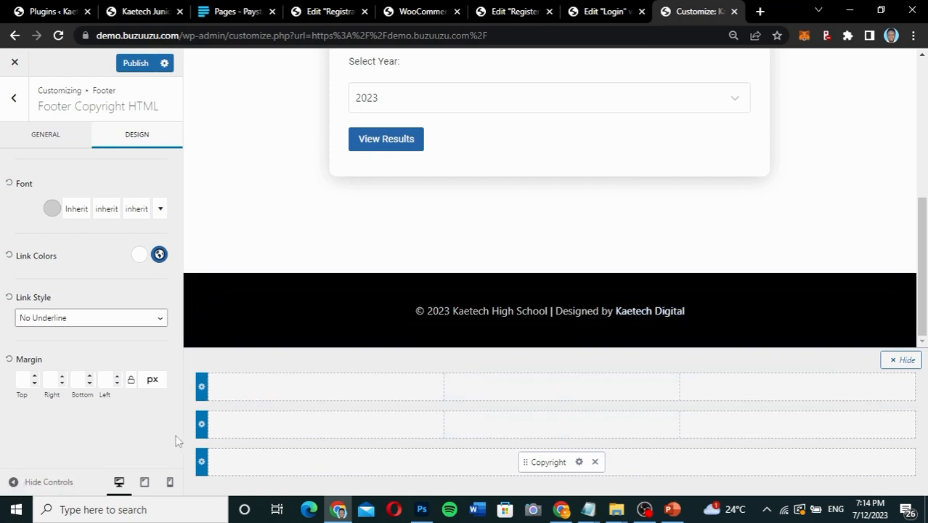
{"action": "left_click", "coordinate": [138, 64]}
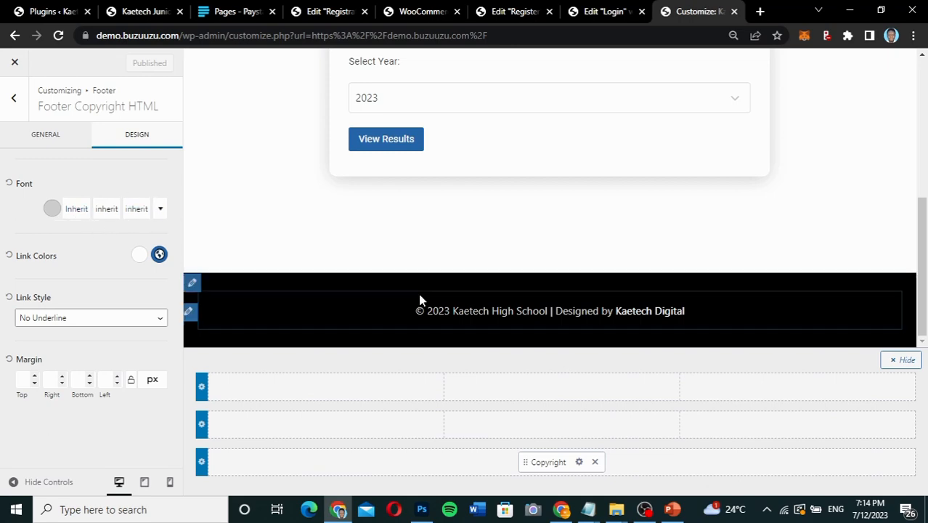
Exit the Customizer to review the live homepage from header to footer, and log out of the site.
{"action": "scroll", "coordinate": [419, 300], "scroll_direction": "up", "scroll_amount": 5}
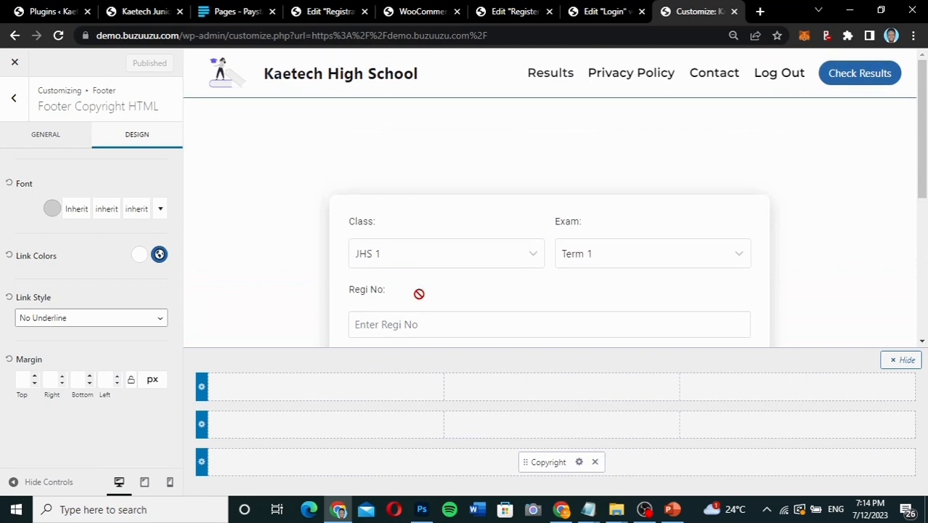
{"action": "left_click", "coordinate": [17, 64]}
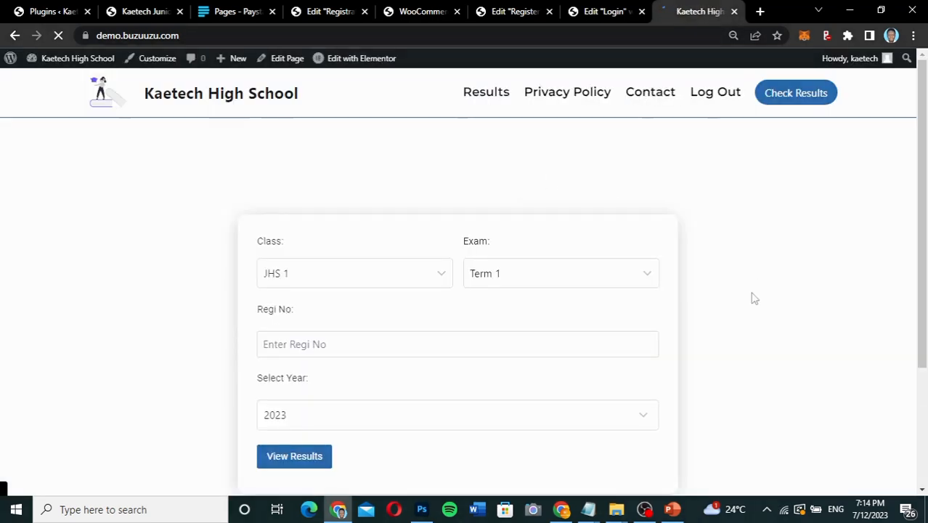
{"action": "scroll", "coordinate": [752, 296], "scroll_direction": "down", "scroll_amount": 3}
{"action": "scroll", "coordinate": [754, 298], "scroll_direction": "up", "scroll_amount": 3}
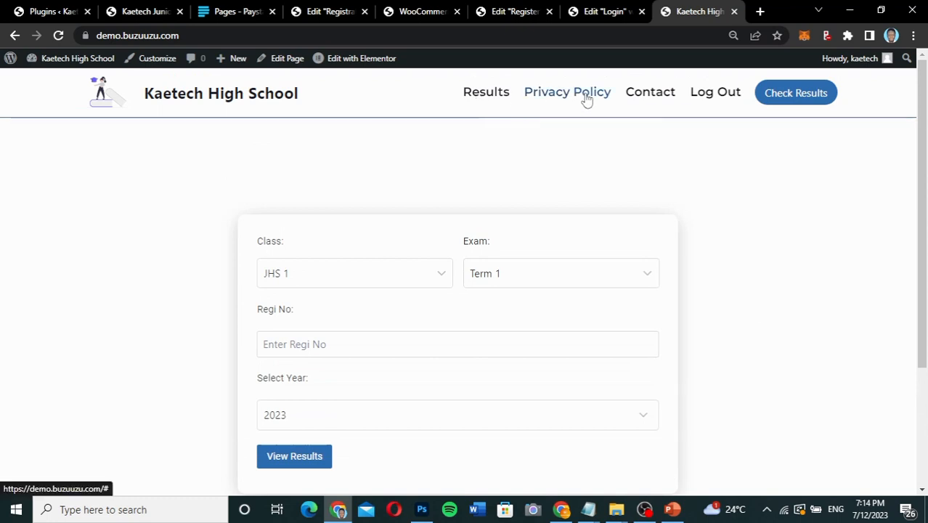
{"action": "left_click", "coordinate": [710, 97]}
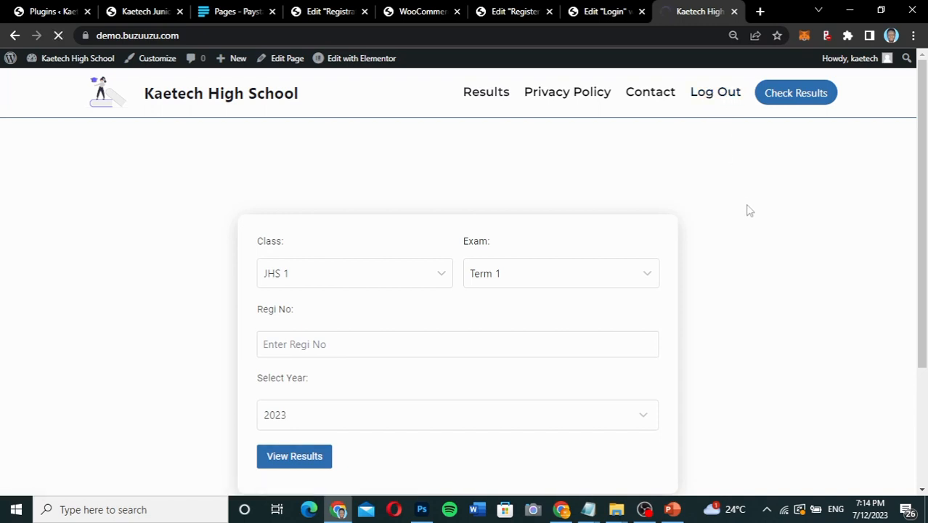